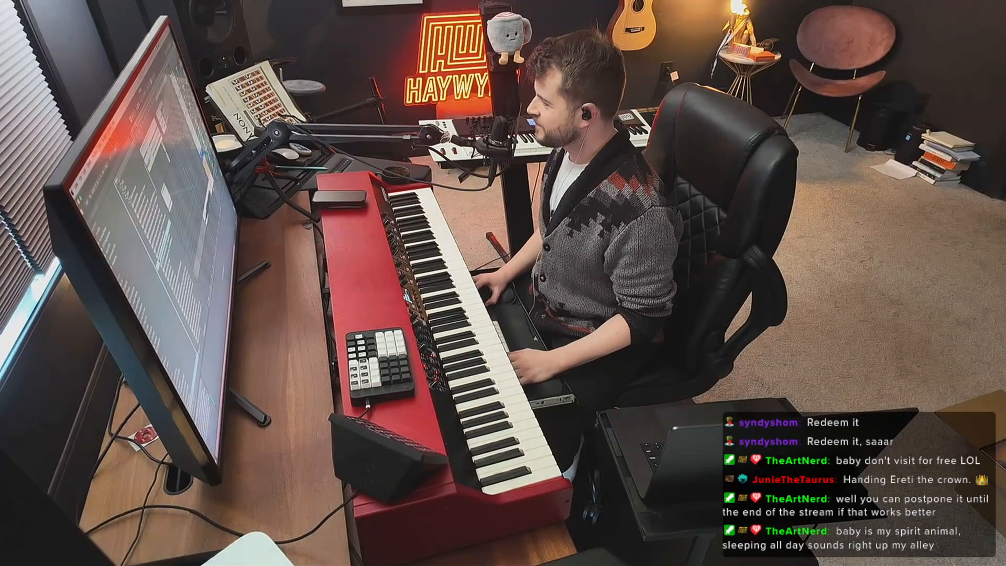
{"action": "key", "text": "super+Tab"}
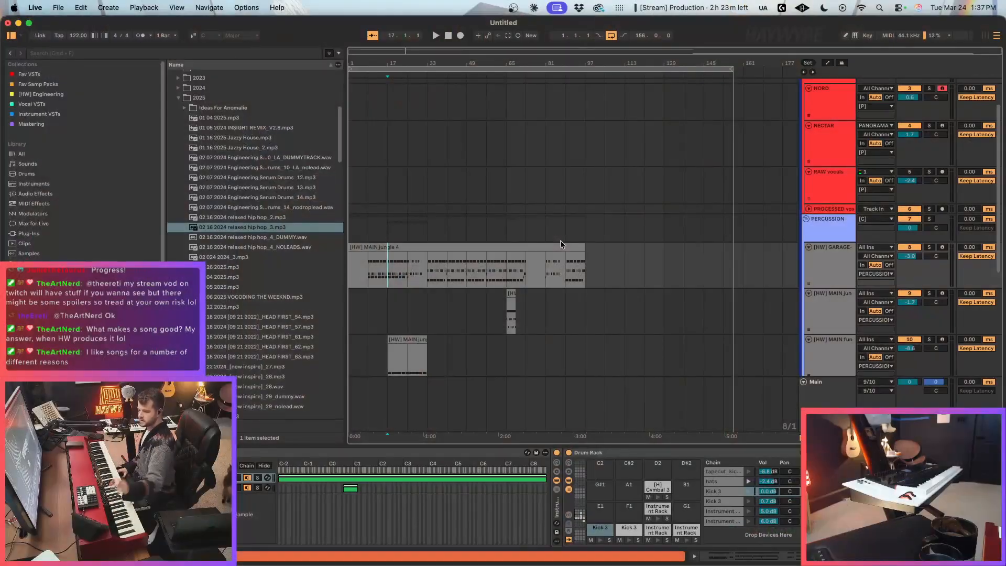
Step: Delete the short clip near bar 65 on track 9, the [HW] MAIN jungle percussion track
{"action": "scroll", "coordinate": [558, 251], "scroll_direction": "down", "scroll_amount": 4}
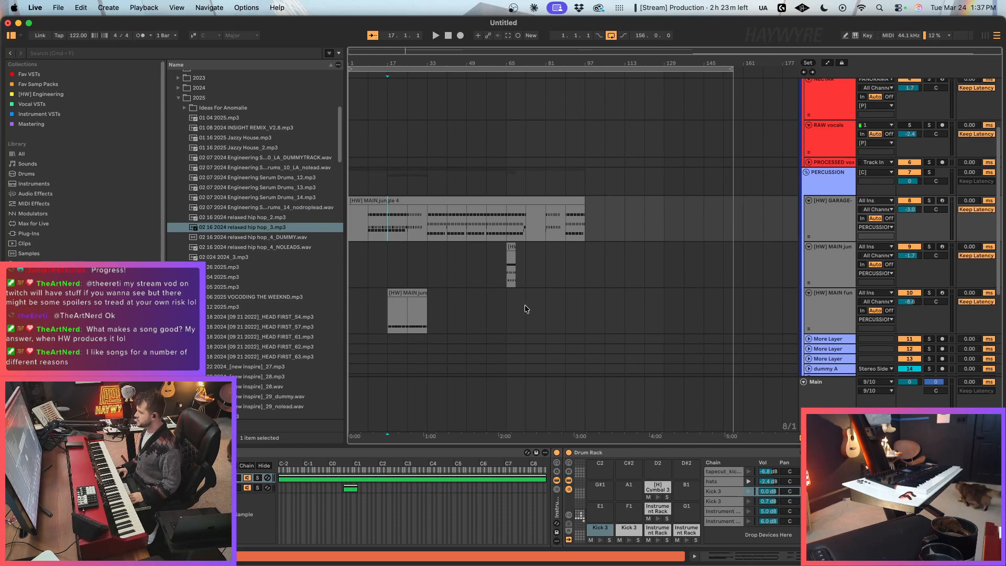
{"action": "left_click_drag", "start_coordinate": [524, 274], "coordinate": [444, 278]}
{"action": "key", "text": "Delete"}
{"action": "left_click", "coordinate": [315, 247]}
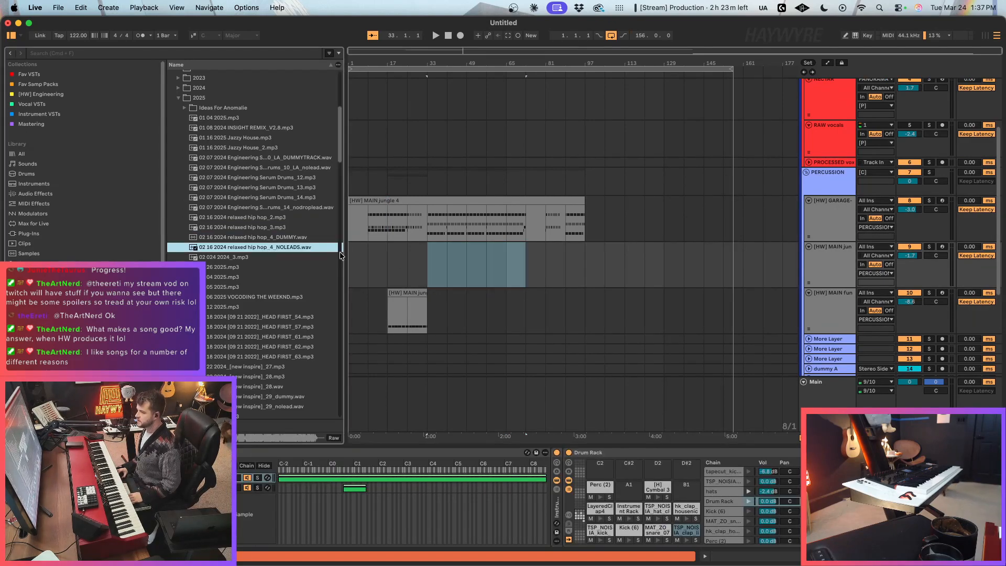
Step: Delete the now empty track 9 between the [HW] GARAGE and [HW] MAIN fun percussion tracks
{"action": "left_click", "coordinate": [370, 260]}
{"action": "left_click_drag", "start_coordinate": [352, 49], "coordinate": [353, 54]}
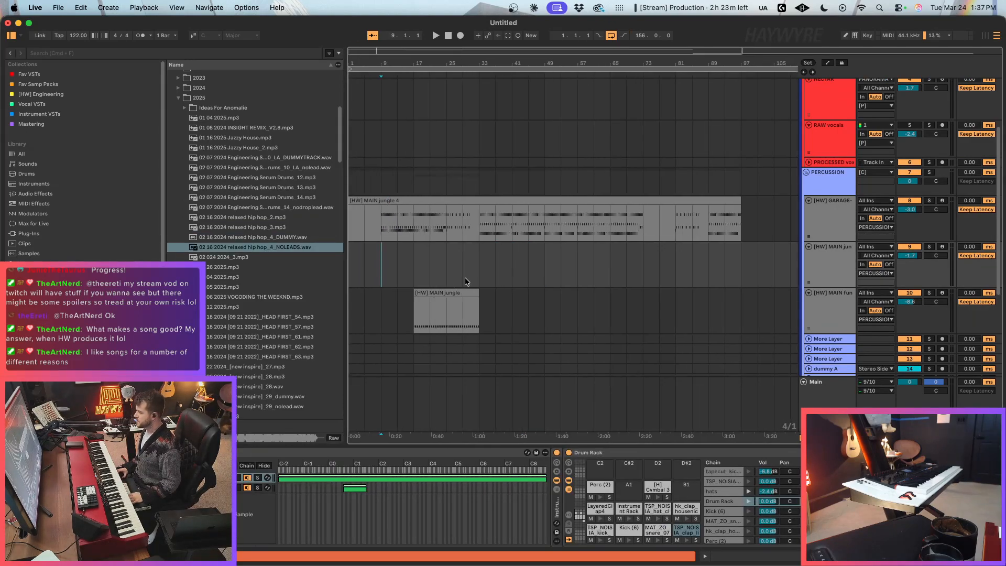
{"action": "scroll", "coordinate": [465, 277], "scroll_direction": "down", "scroll_amount": 3}
{"action": "scroll", "coordinate": [461, 282], "scroll_direction": "up", "scroll_amount": 3}
{"action": "key", "text": "Delete"}
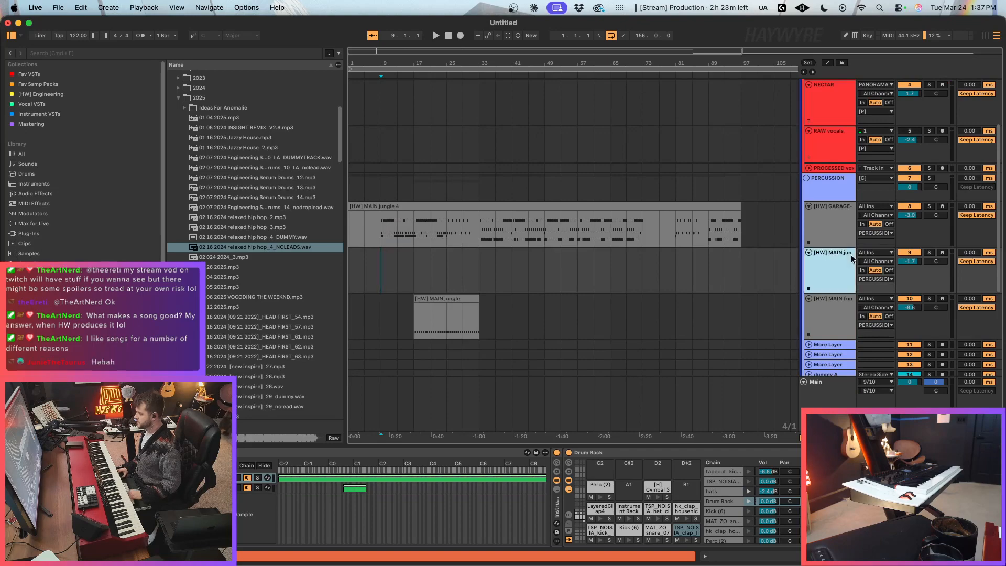
Step: Split the [HW] MAIN jungle 4 clip at bars 9 and 17 and open the section between them in the note editor
{"action": "left_click", "coordinate": [385, 231]}
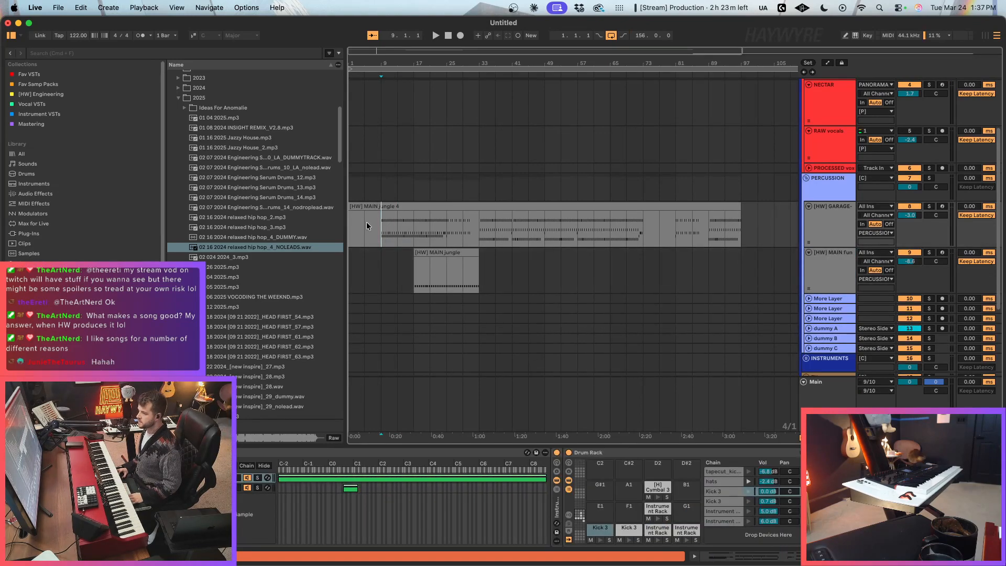
{"action": "key", "text": "space"}
{"action": "key", "text": "space"}
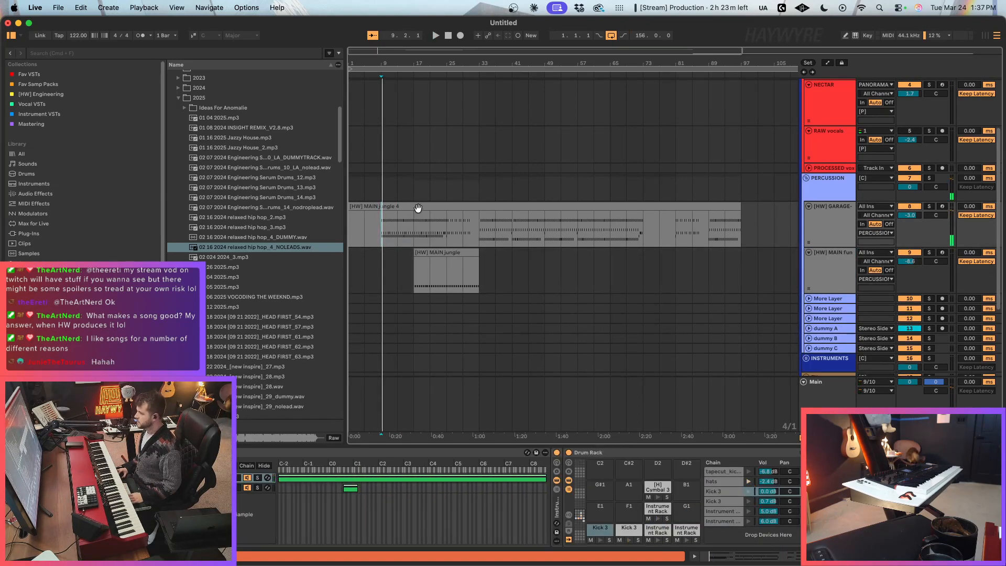
{"action": "left_click", "coordinate": [415, 233], "text": "shift"}
{"action": "double_click", "coordinate": [397, 208]}
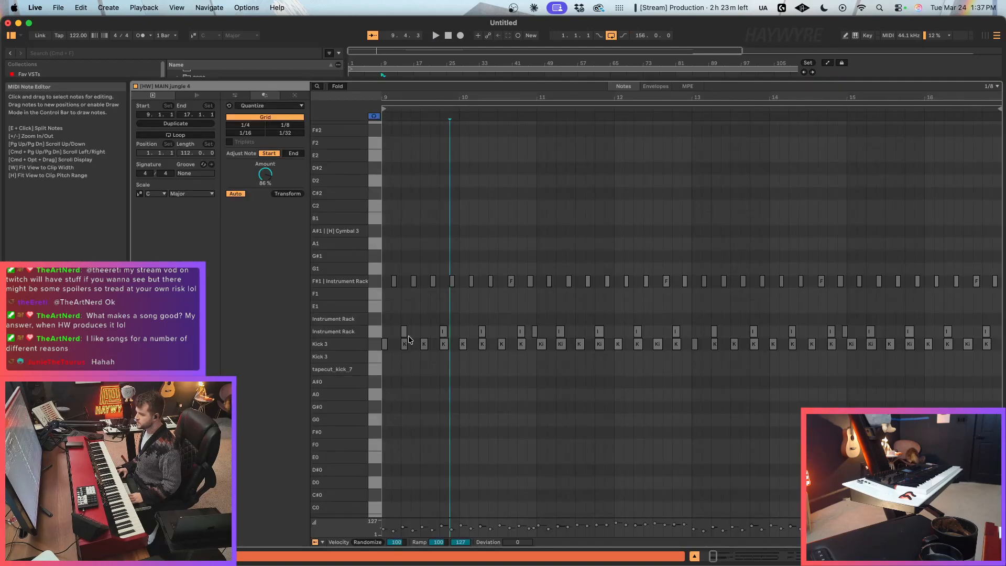
Step: Play the drum clip and examine its kick and instrument rack notes around bars 9 to 11
{"action": "key", "text": "space"}
{"action": "left_click", "coordinate": [432, 399]}
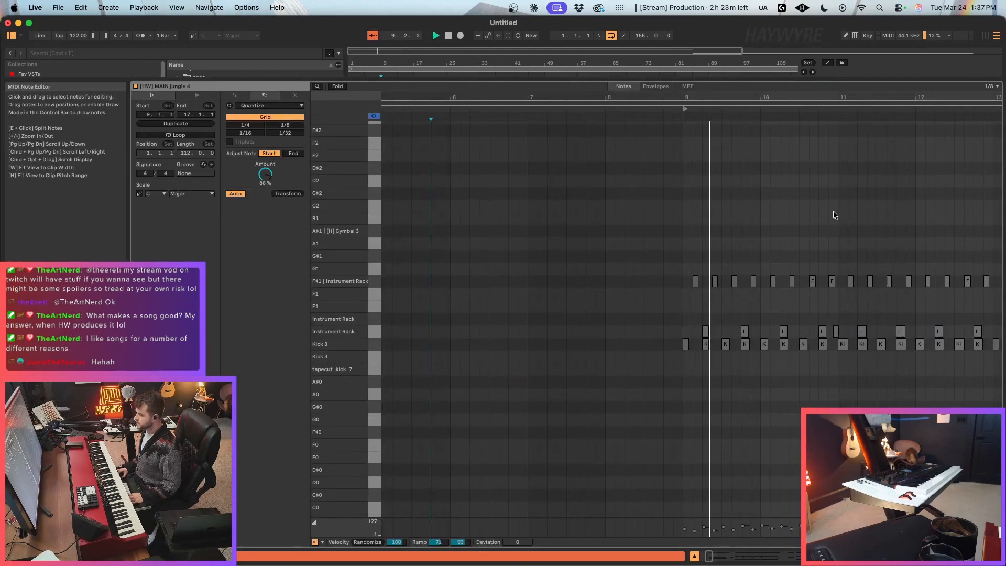
{"action": "left_click_drag", "start_coordinate": [830, 98], "coordinate": [830, 157]}
{"action": "left_click", "coordinate": [905, 384]}
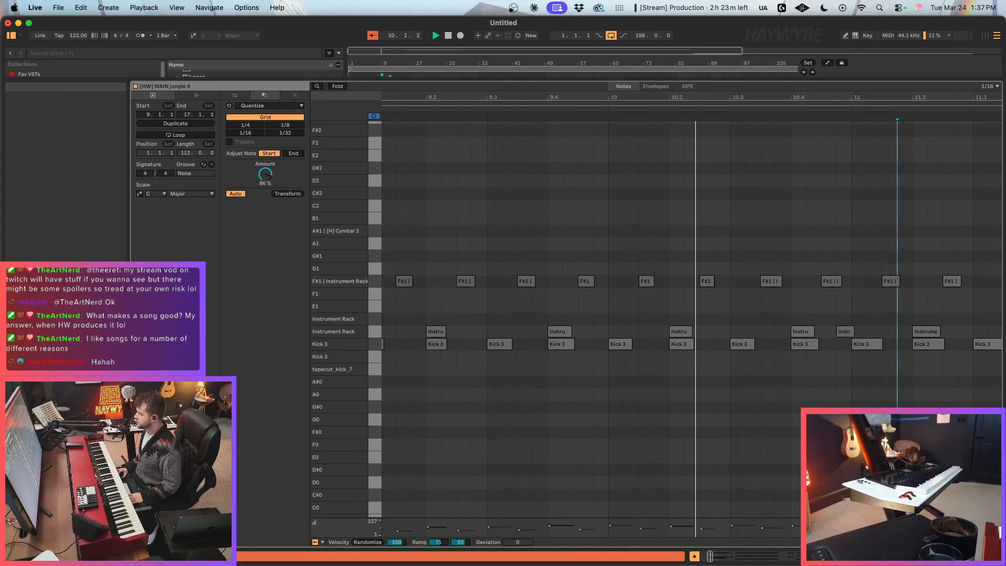
Step: Return to the device view and loop four bars of the garage drum track starting at bar 9
{"action": "key", "text": "shift+Tab"}
{"action": "scroll", "coordinate": [494, 232], "scroll_direction": "up", "scroll_amount": 2}
{"action": "left_click_drag", "start_coordinate": [382, 241], "coordinate": [397, 243]}
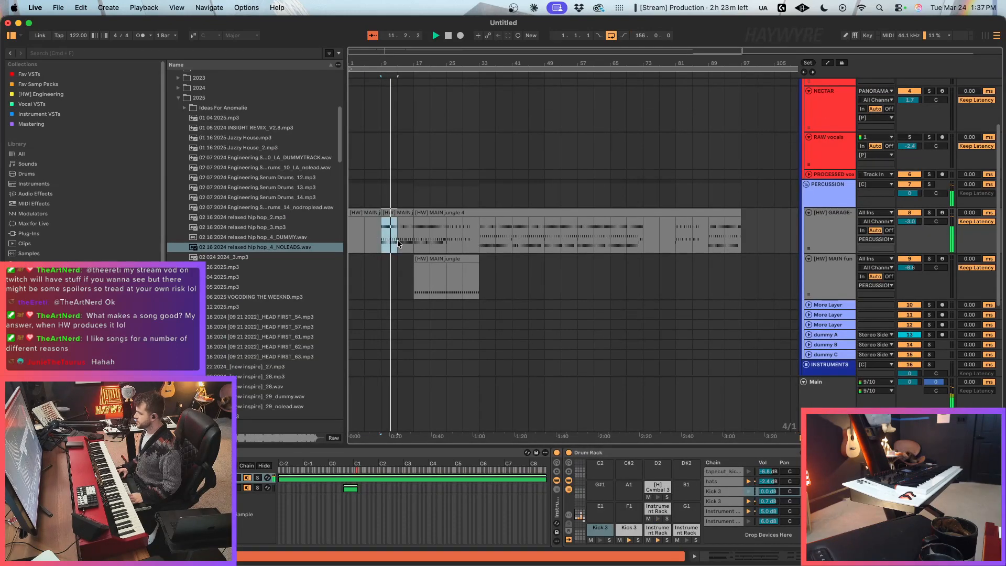
{"action": "key", "text": "super+l"}
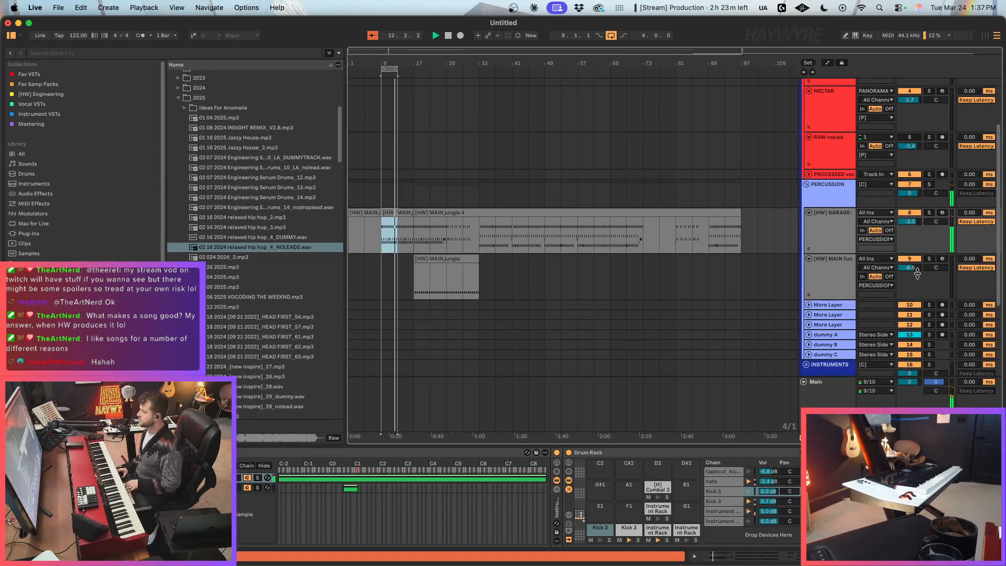
Step: Audition the arrangement from bar 21, and play the looped drum section from bar 9
{"action": "scroll", "coordinate": [470, 239], "scroll_direction": "up", "scroll_amount": 6}
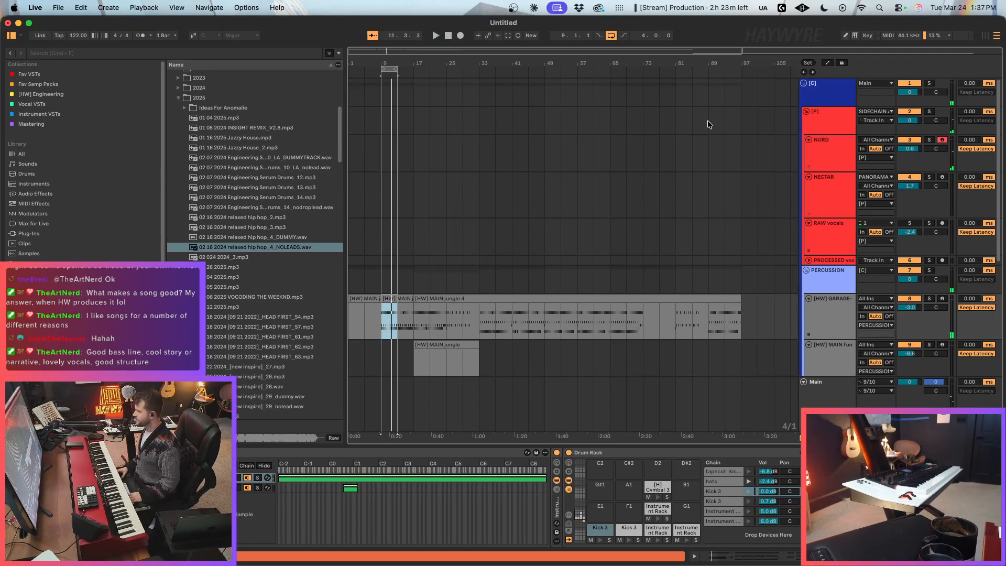
{"action": "left_click", "coordinate": [429, 234]}
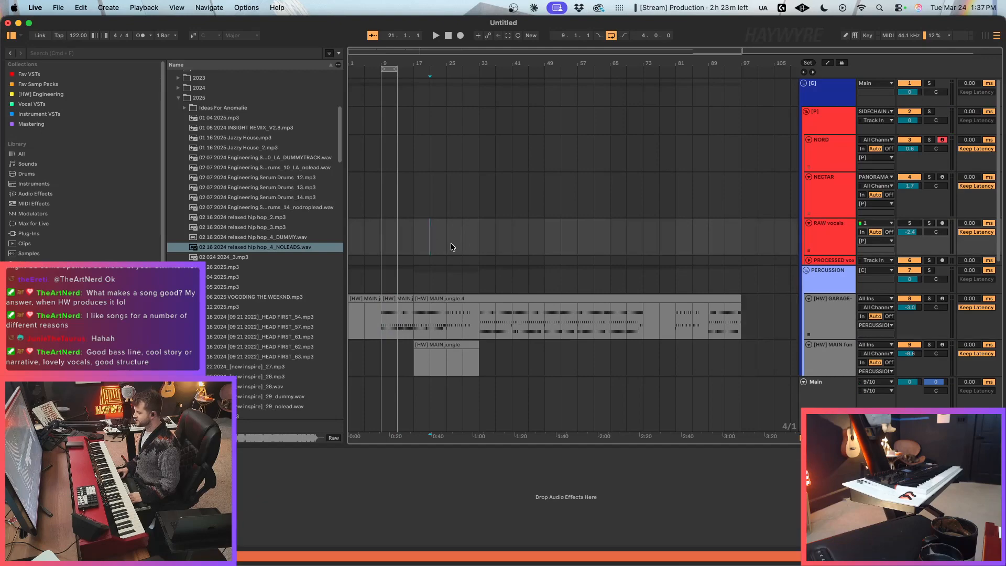
{"action": "key", "text": "space"}
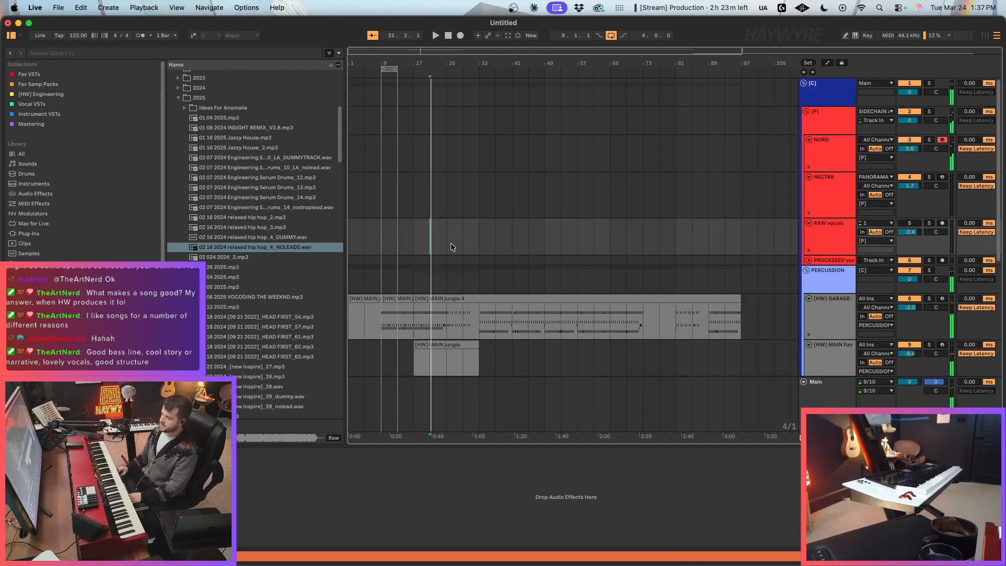
{"action": "key", "text": "space"}
{"action": "left_click", "coordinate": [382, 242]}
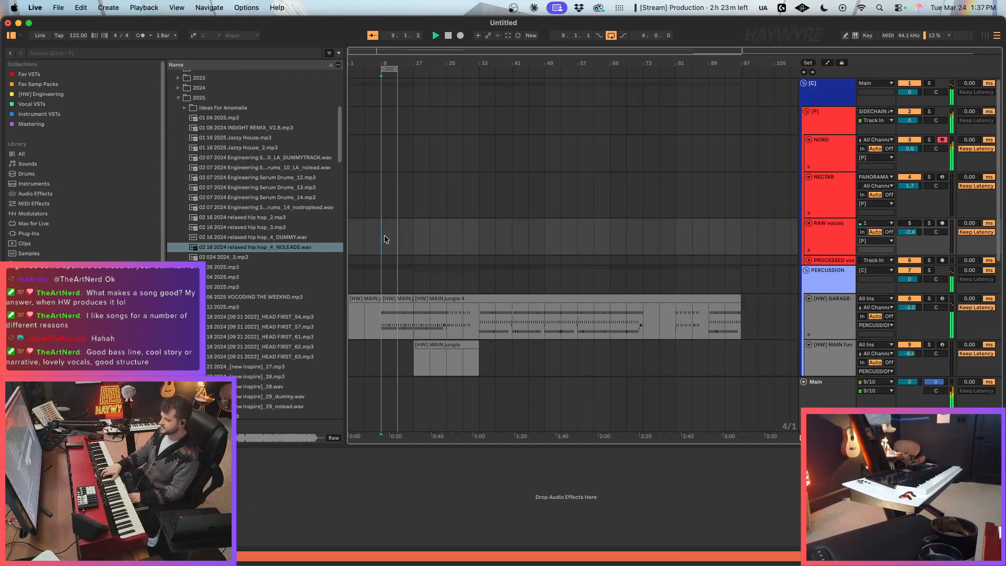
{"action": "key", "text": "space"}
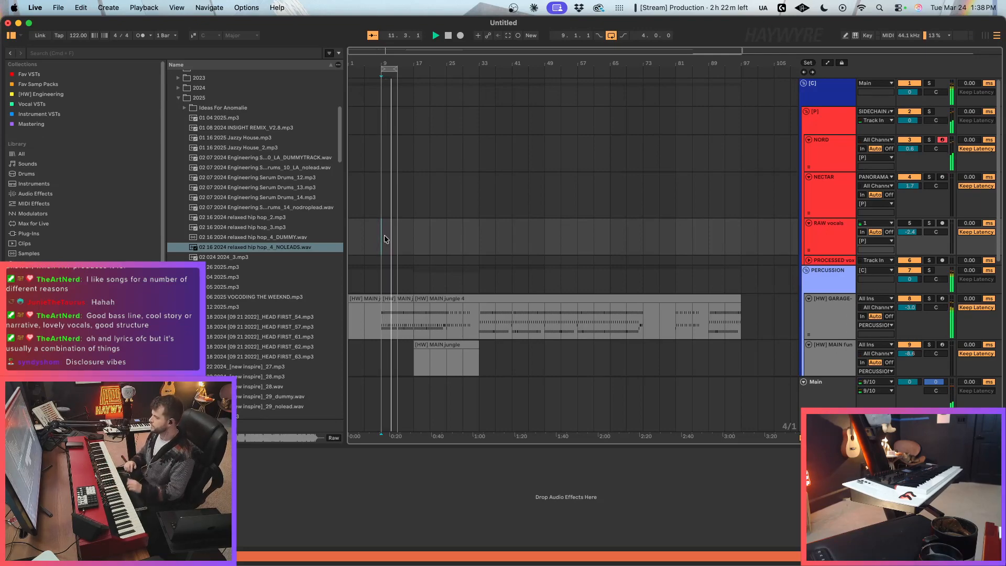
{"action": "key", "text": "space"}
Step: Unfold the INSTRUMENTS group and load Serum 2 from the Fav VSTs collection onto MIDI track 17
{"action": "scroll", "coordinate": [578, 190], "scroll_direction": "down", "scroll_amount": 8}
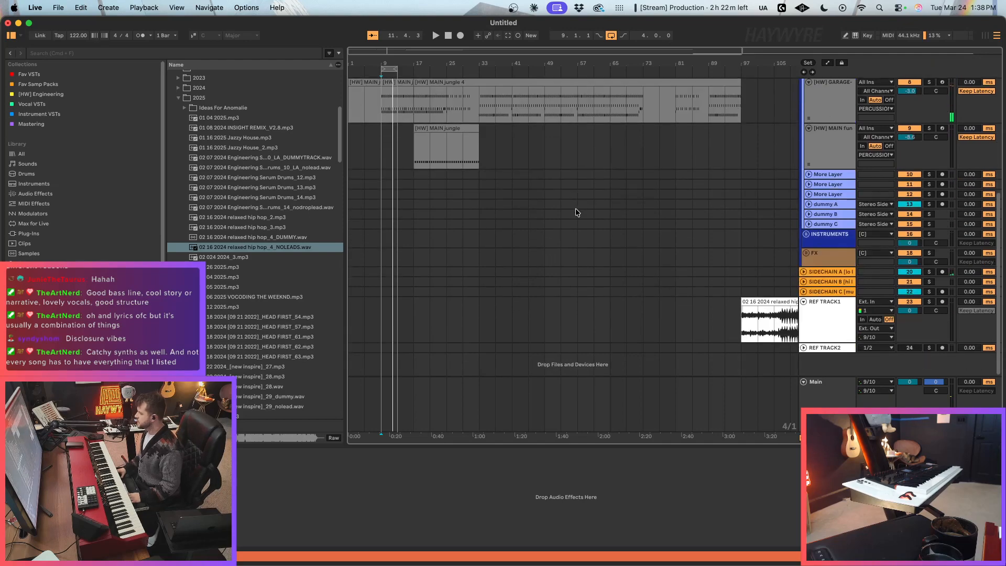
{"action": "left_click", "coordinate": [806, 234]}
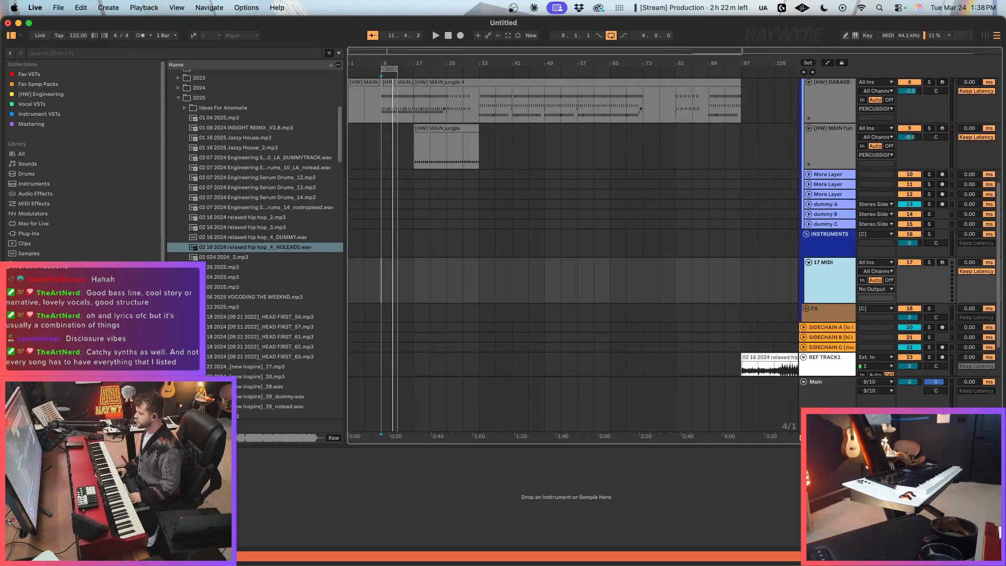
{"action": "left_click", "coordinate": [31, 74]}
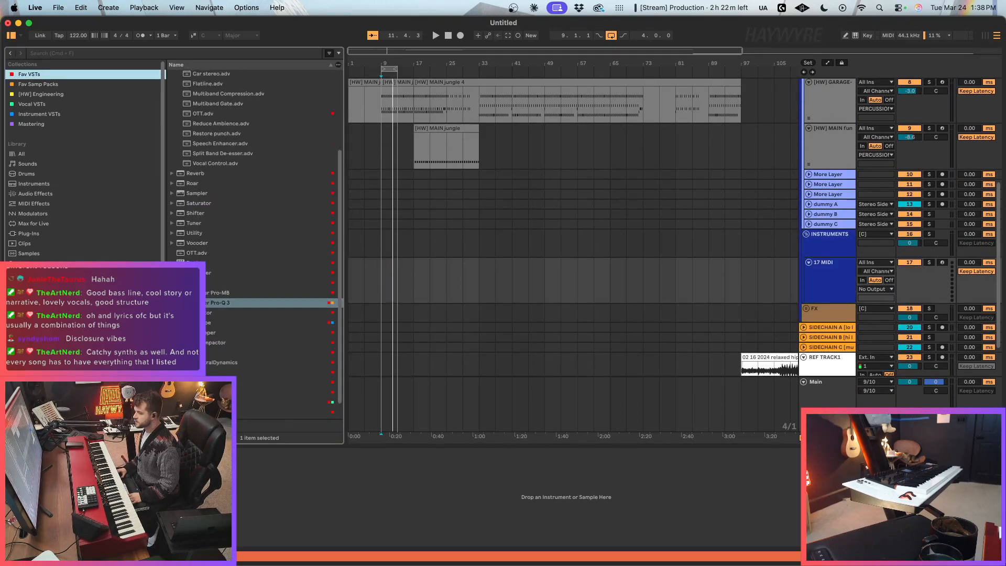
{"action": "left_click_drag", "start_coordinate": [230, 382], "coordinate": [572, 294]}
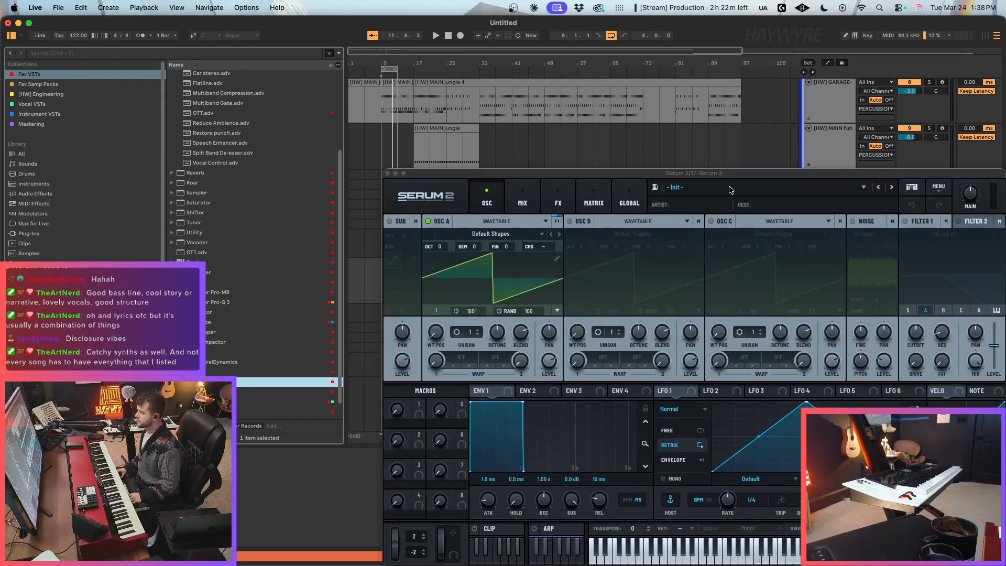
Step: Browse the S1 Presets and Splice categories in Serum 2's preset list
{"action": "left_click_drag", "start_coordinate": [739, 174], "coordinate": [602, 153]}
{"action": "left_click", "coordinate": [603, 164]}
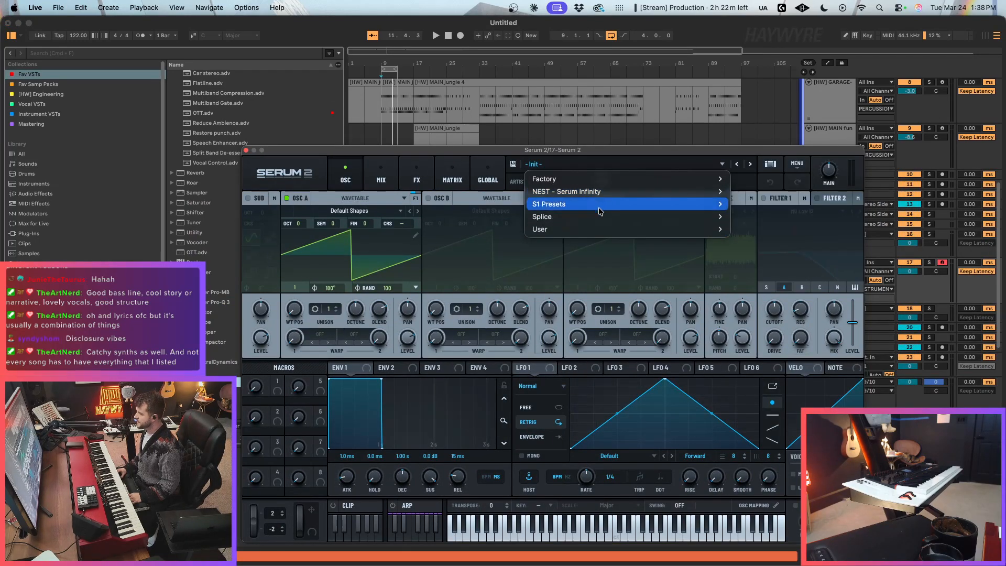
{"action": "mouse_move", "coordinate": [602, 204]}
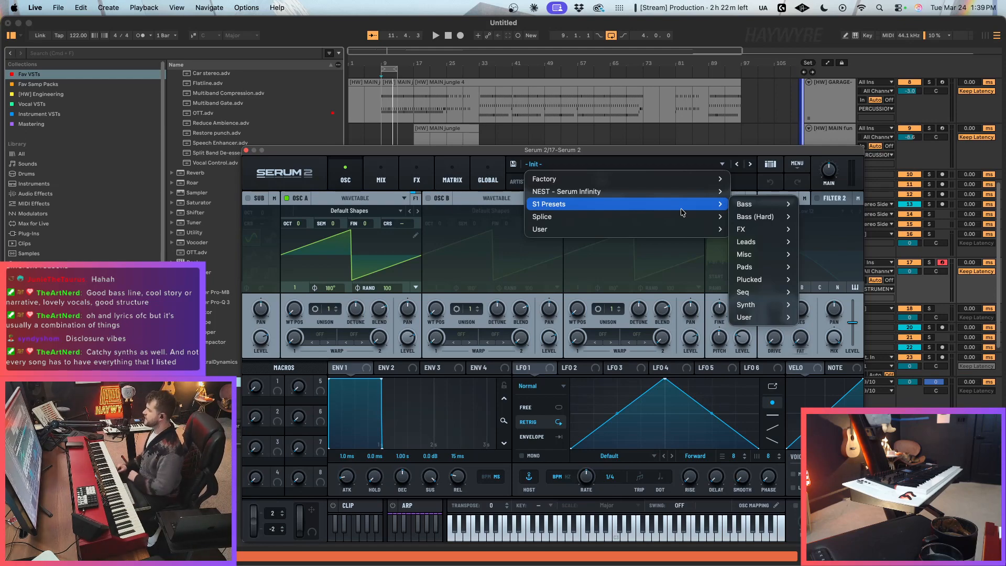
{"action": "mouse_move", "coordinate": [762, 311]}
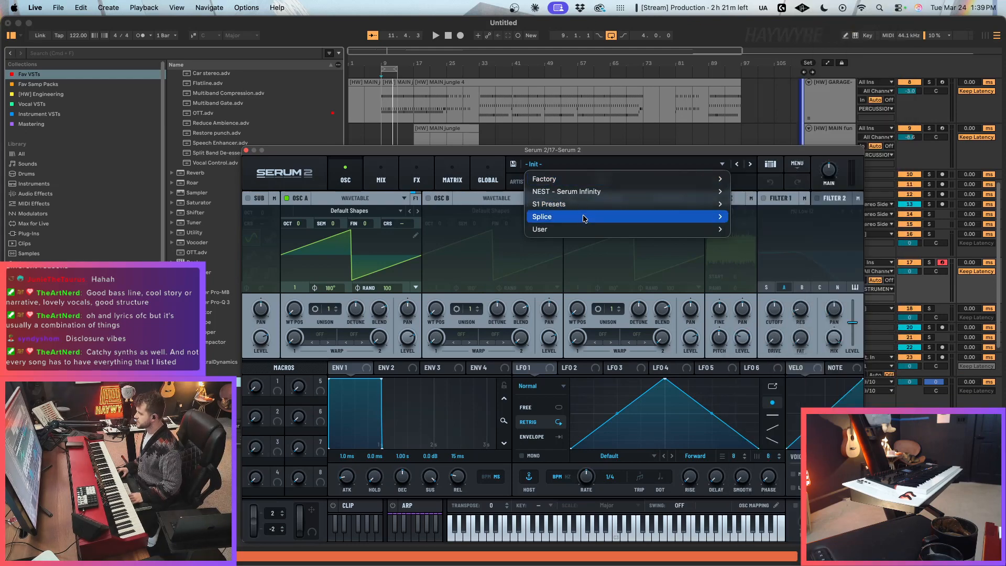
{"action": "mouse_move", "coordinate": [585, 218]}
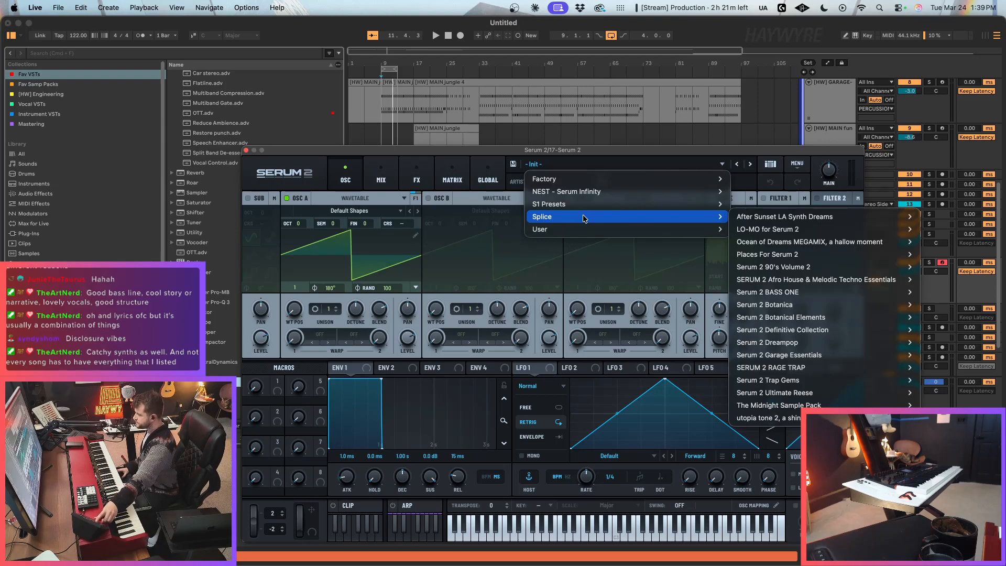
{"action": "left_click", "coordinate": [670, 152]}
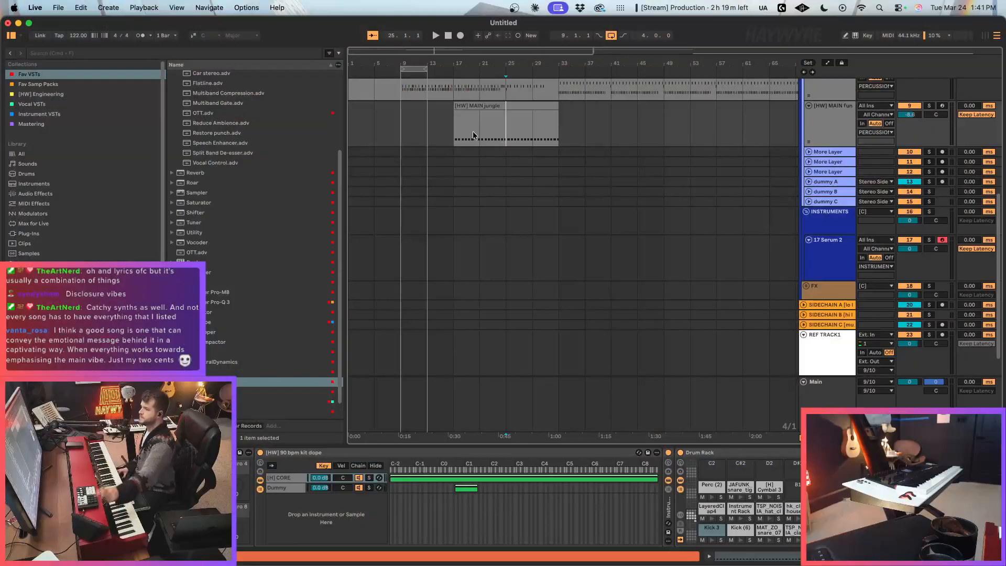
Step: Play the looped drum section from bar 9
{"action": "key", "text": "Left"}
{"action": "key", "text": "Left"}
{"action": "key", "text": "Left"}
{"action": "key", "text": "Left"}
{"action": "key", "text": "space"}
Step: Load the NW_LASD_cowbell_phonk_you_up preset from Splice's After Sunset LA Synth Dreams pack on the Serum 2 track
{"action": "left_click", "coordinate": [820, 267]}
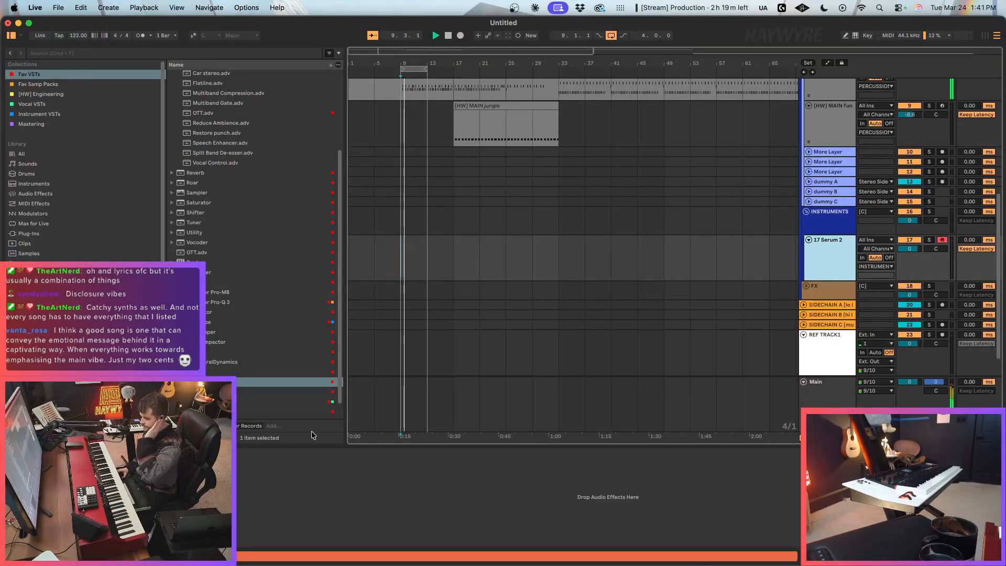
{"action": "key", "text": "space"}
{"action": "left_click", "coordinate": [634, 115]}
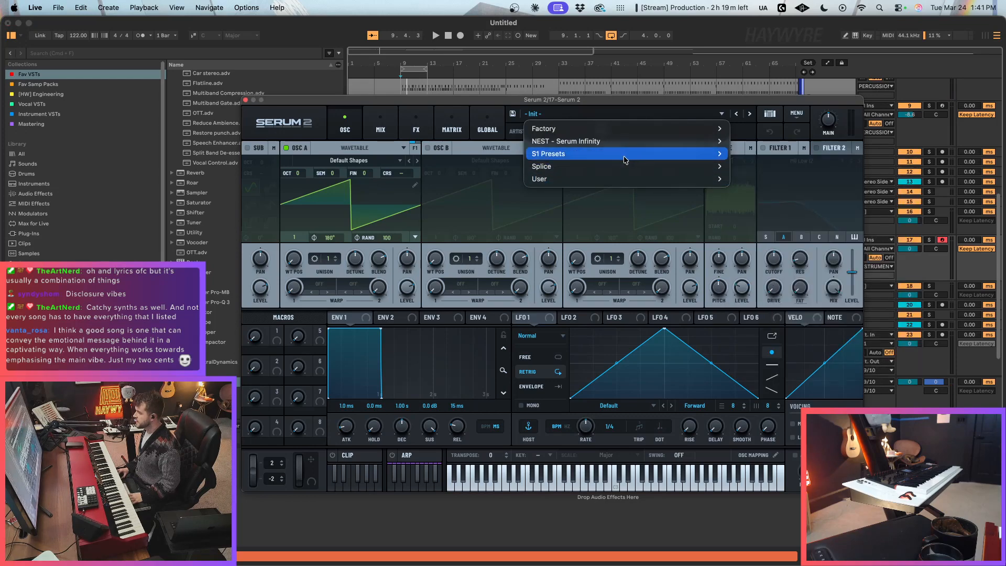
{"action": "mouse_move", "coordinate": [629, 167]}
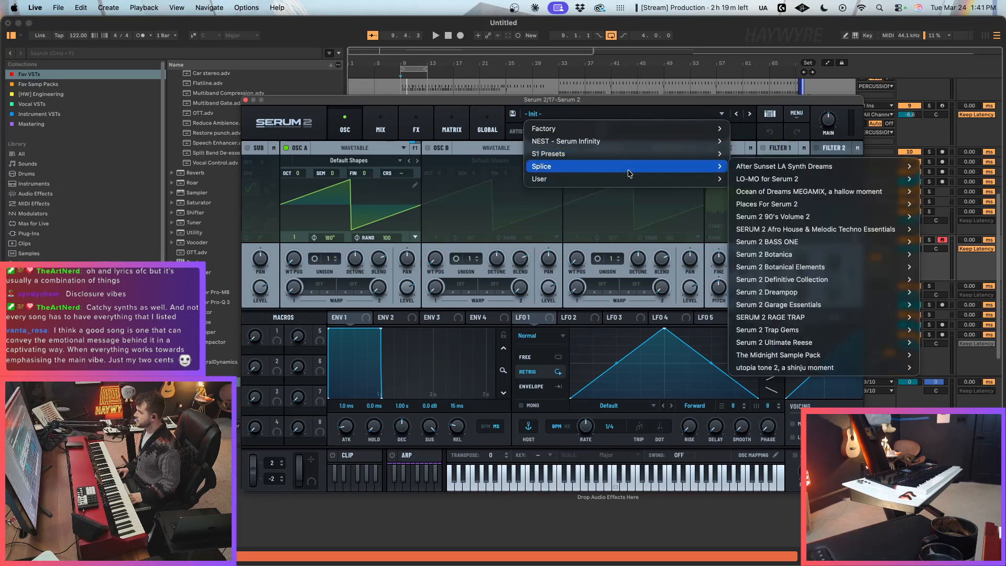
{"action": "left_click", "coordinate": [714, 168]}
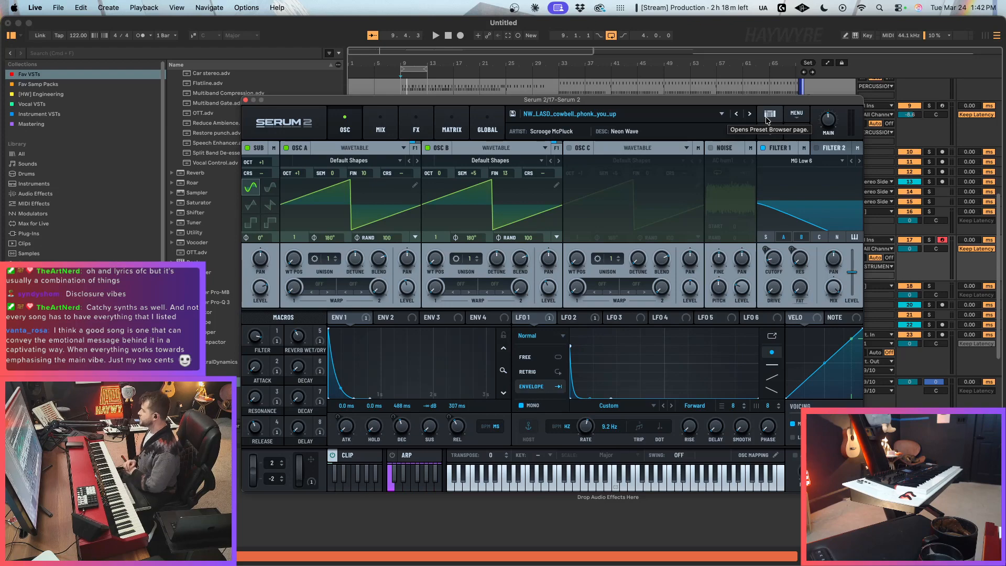
Step: Move the Serum 2 window higher over the arrangement and make it slightly smaller
{"action": "left_click_drag", "start_coordinate": [720, 103], "coordinate": [753, 90]}
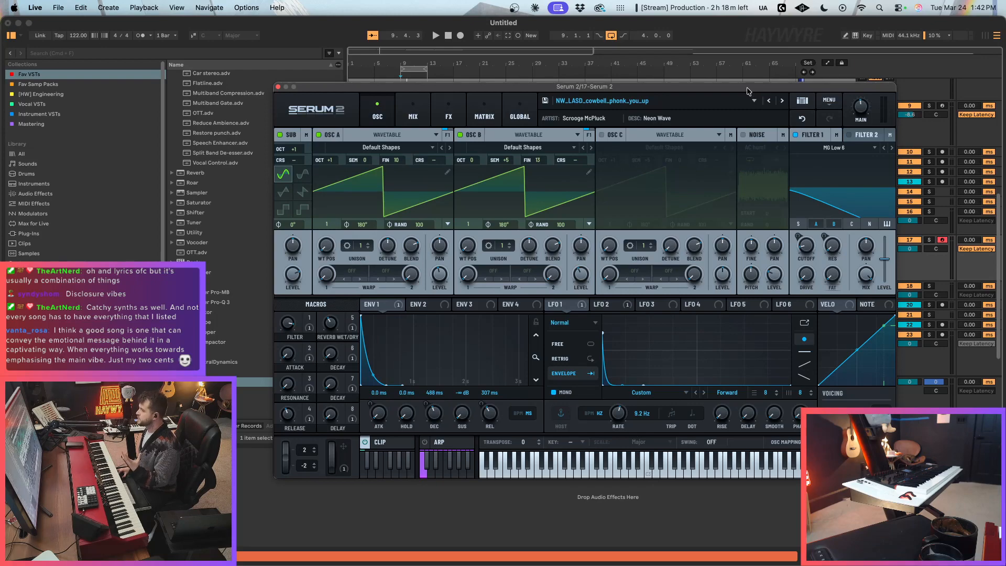
{"action": "left_click_drag", "start_coordinate": [749, 92], "coordinate": [738, 77]}
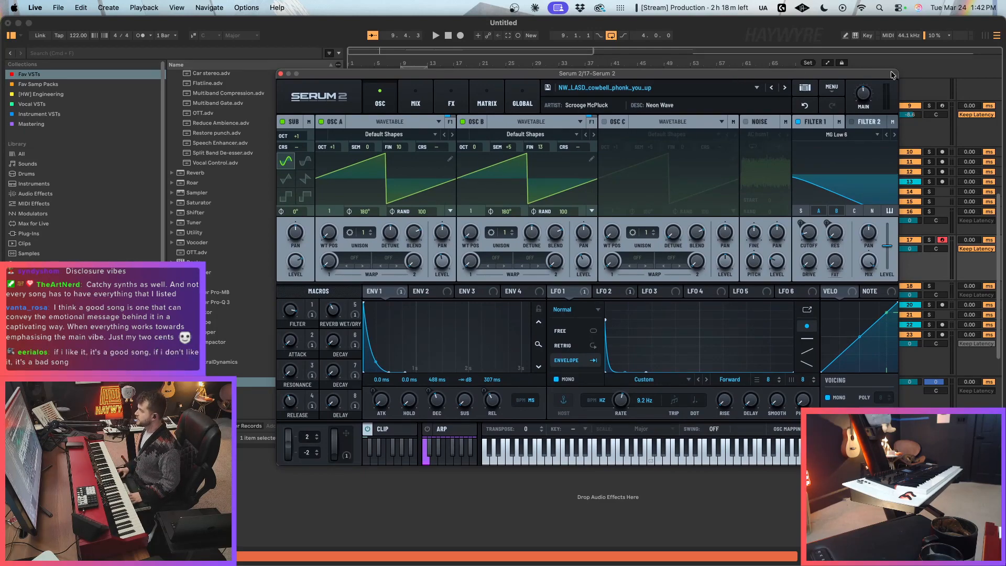
{"action": "left_click_drag", "start_coordinate": [892, 75], "coordinate": [886, 79]}
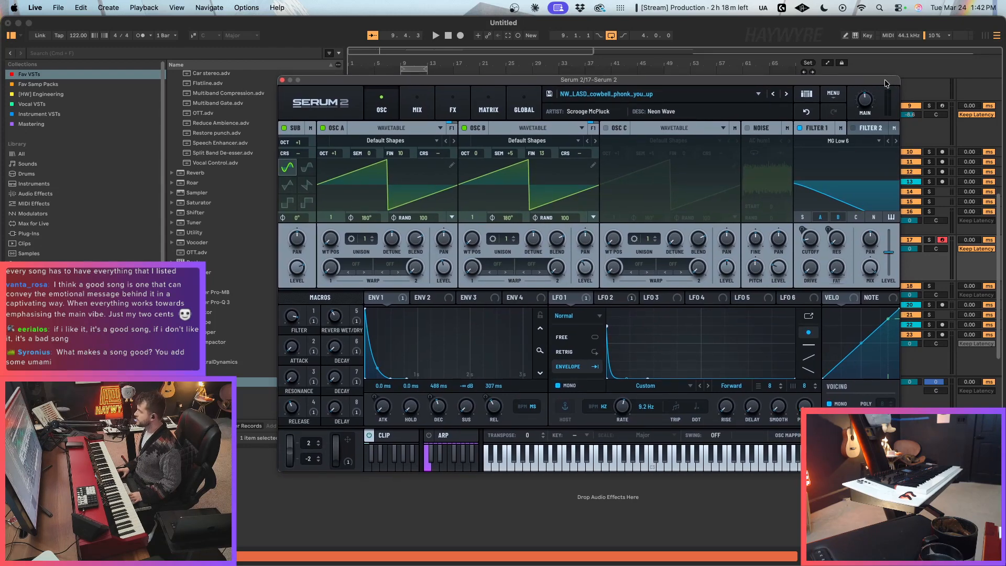
{"action": "left_click_drag", "start_coordinate": [868, 76], "coordinate": [863, 80]}
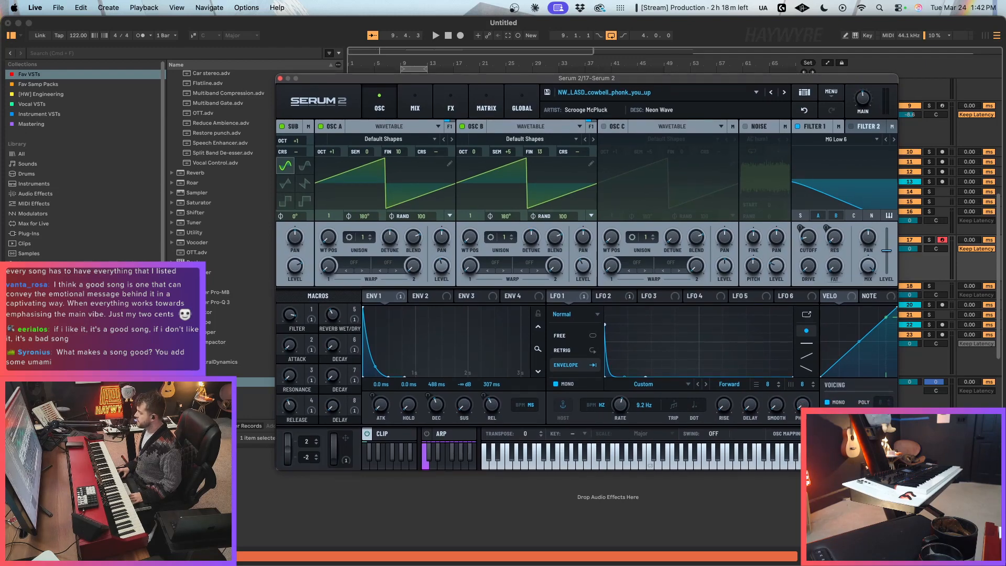
{"action": "left_click_drag", "start_coordinate": [897, 469], "coordinate": [889, 465]}
{"action": "left_click_drag", "start_coordinate": [669, 80], "coordinate": [663, 80]}
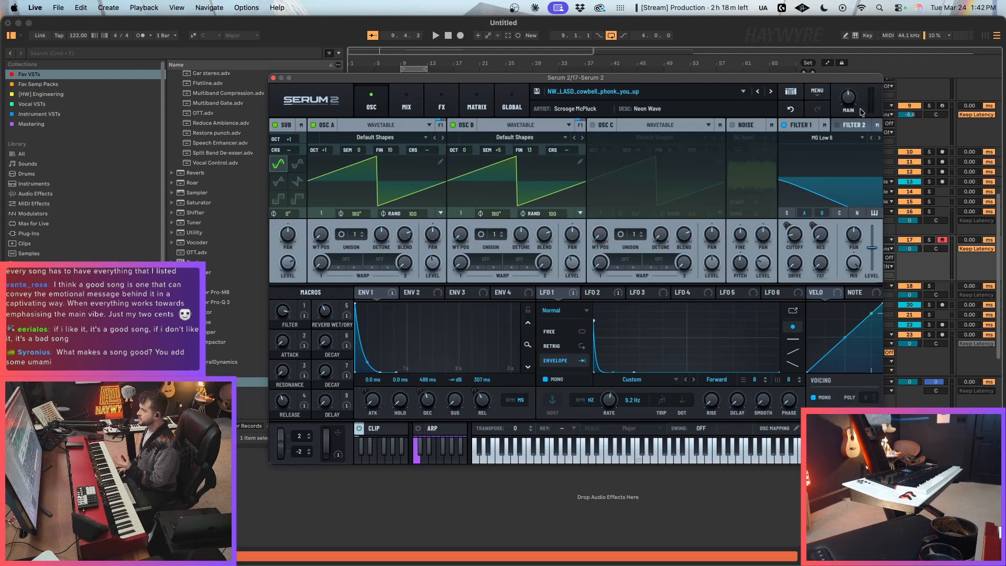
Step: Reposition the Serum 2 plugin window over the arrangement and close it
{"action": "left_click_drag", "start_coordinate": [877, 79], "coordinate": [890, 121]}
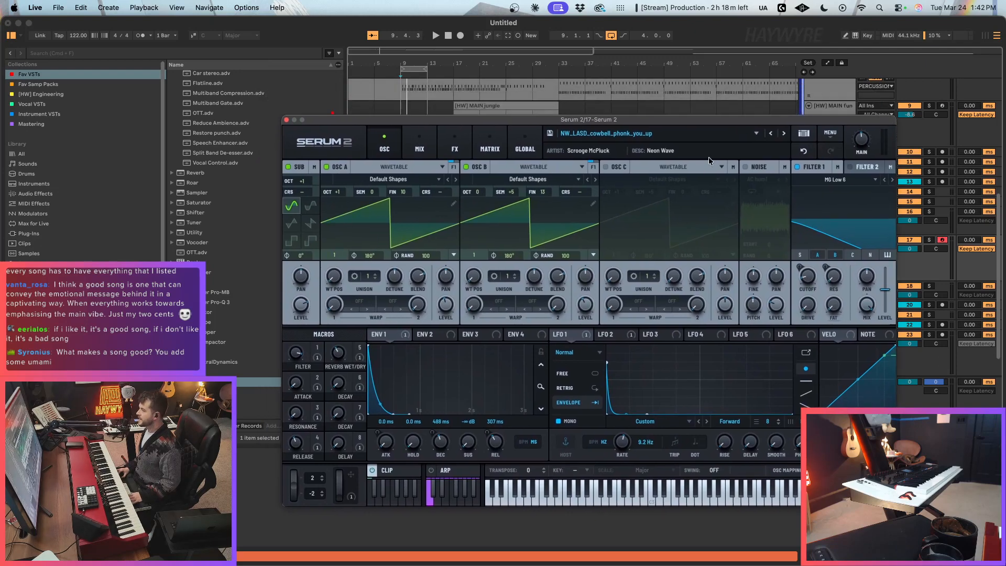
{"action": "left_click_drag", "start_coordinate": [340, 126], "coordinate": [358, 94]}
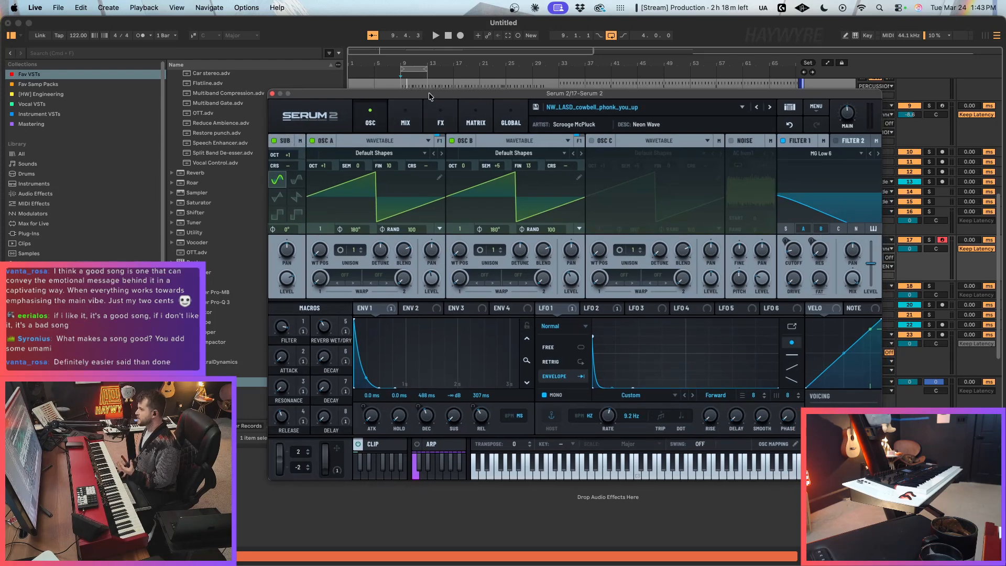
{"action": "left_click_drag", "start_coordinate": [429, 93], "coordinate": [425, 93]}
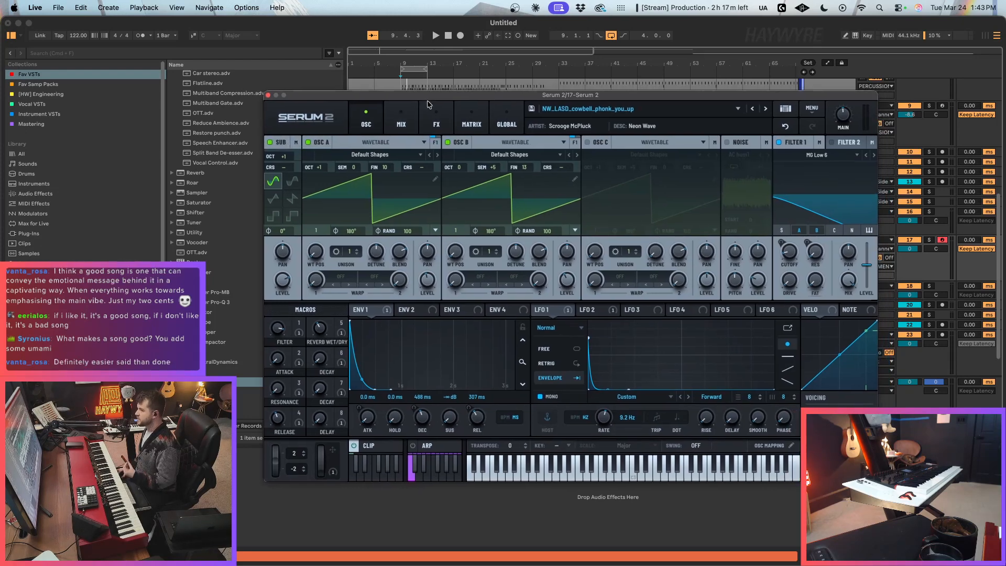
{"action": "left_click", "coordinate": [268, 95]}
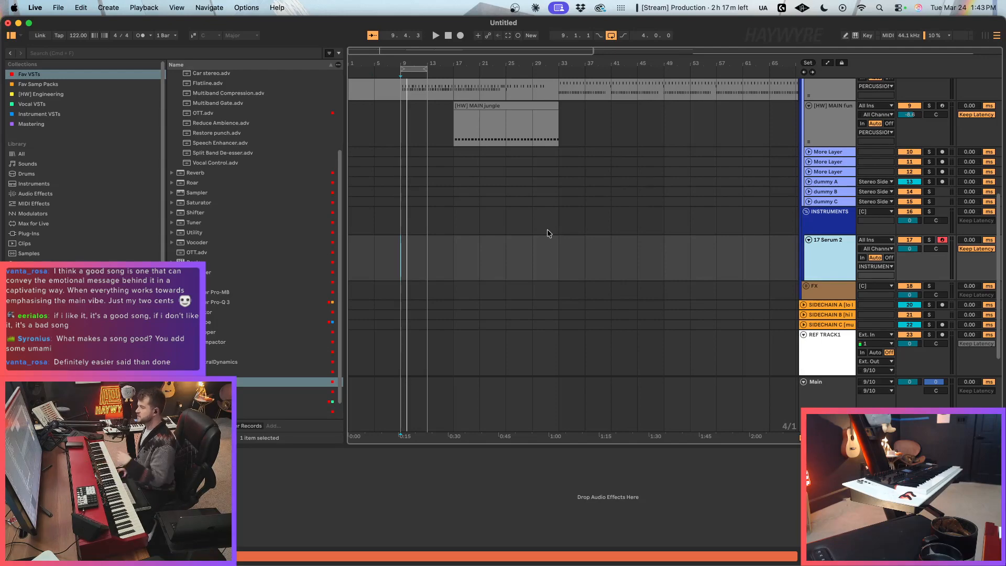
{"action": "scroll", "coordinate": [485, 228], "scroll_direction": "up", "scroll_amount": 3}
{"action": "scroll", "coordinate": [483, 221], "scroll_direction": "down", "scroll_amount": 2}
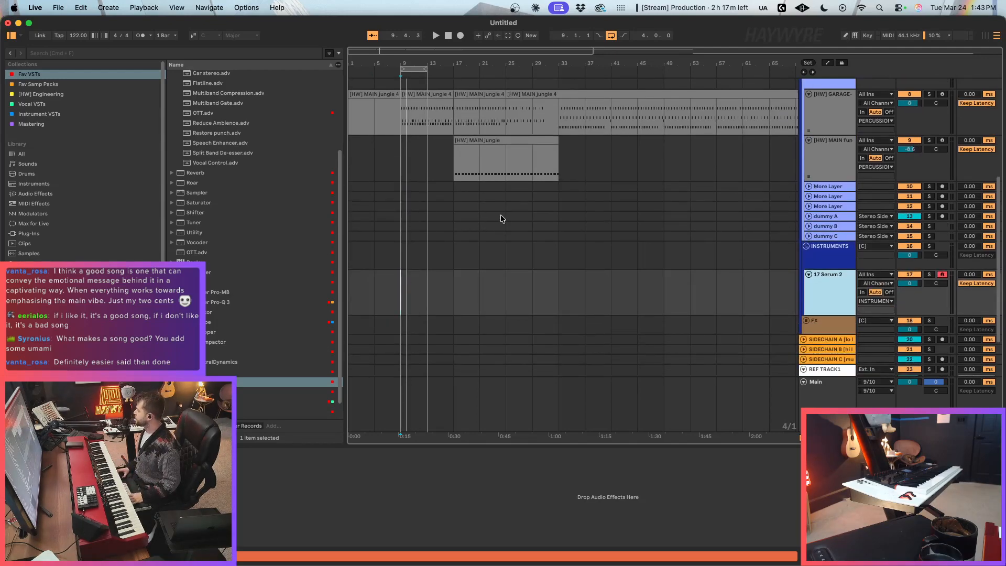
{"action": "left_click", "coordinate": [446, 288]}
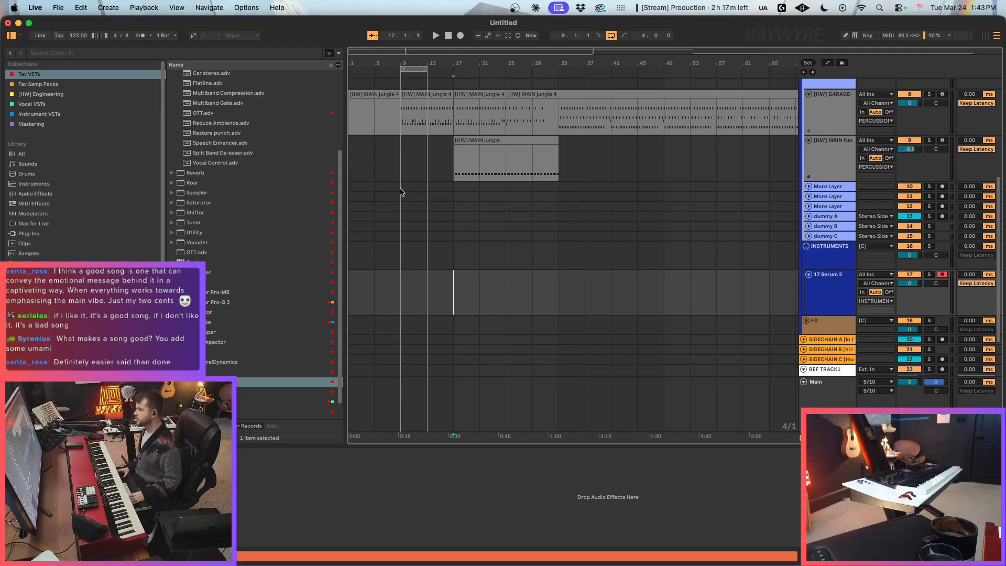
{"action": "scroll", "coordinate": [477, 212], "scroll_direction": "up", "scroll_amount": 3}
{"action": "scroll", "coordinate": [520, 243], "scroll_direction": "down", "scroll_amount": 3}
{"action": "left_click", "coordinate": [479, 283]}
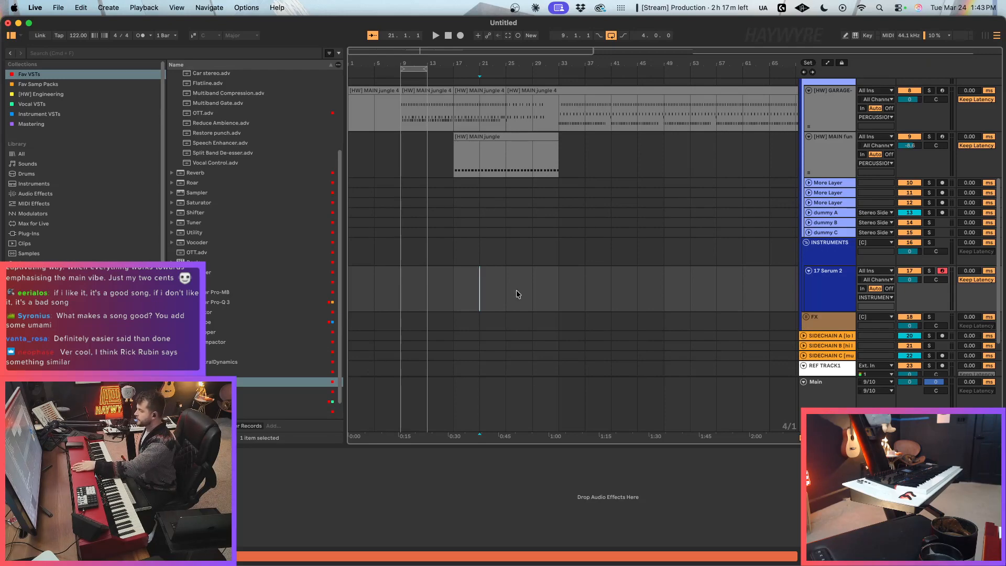
{"action": "left_click", "coordinate": [548, 291]}
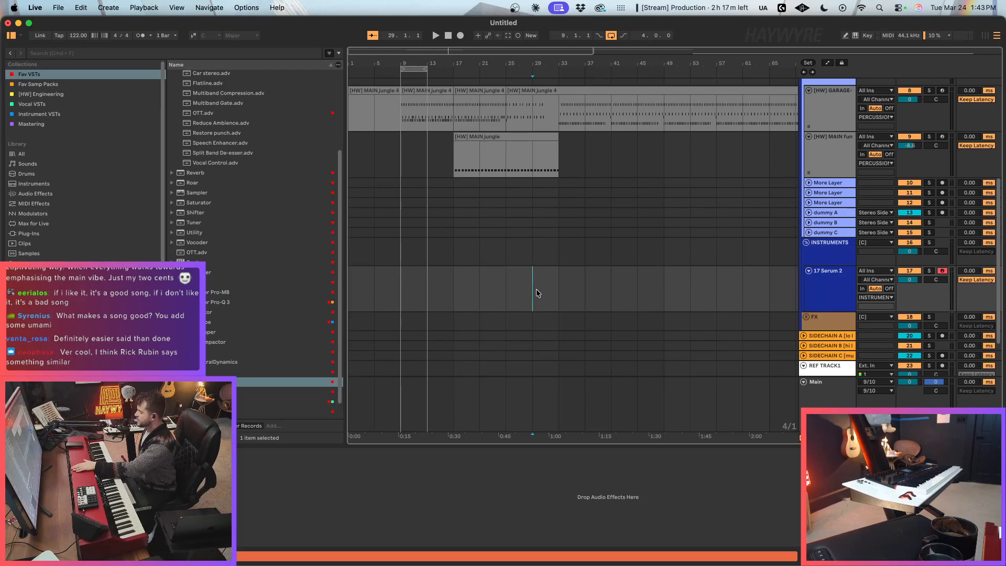
{"action": "left_click", "coordinate": [454, 292]}
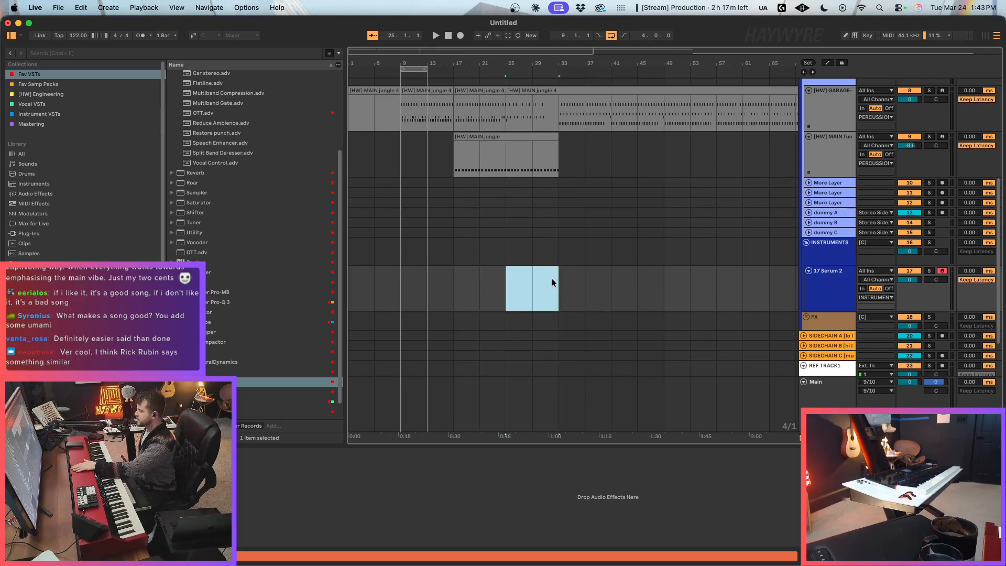
{"action": "scroll", "coordinate": [532, 301], "scroll_direction": "down", "scroll_amount": 1}
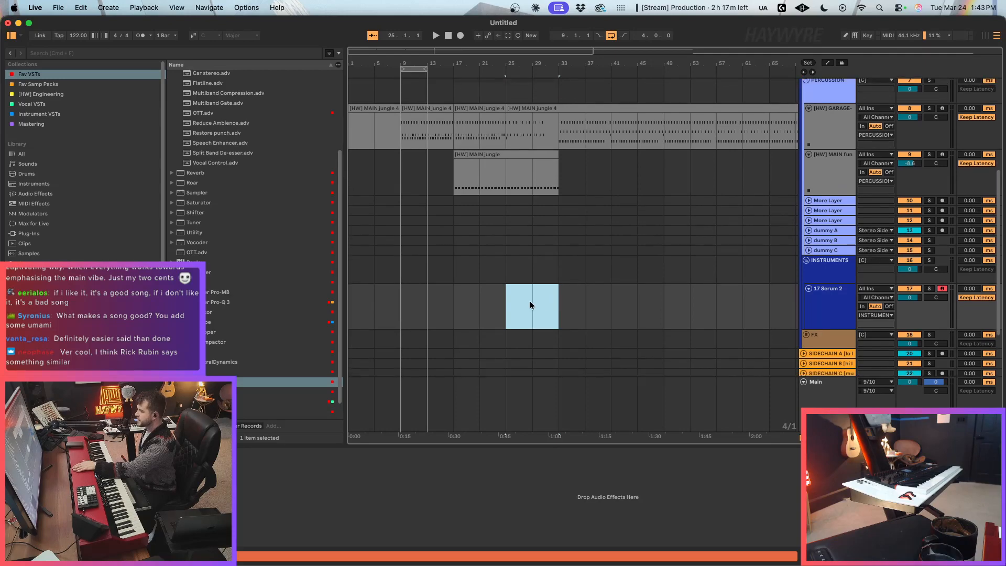
{"action": "left_click", "coordinate": [533, 277]}
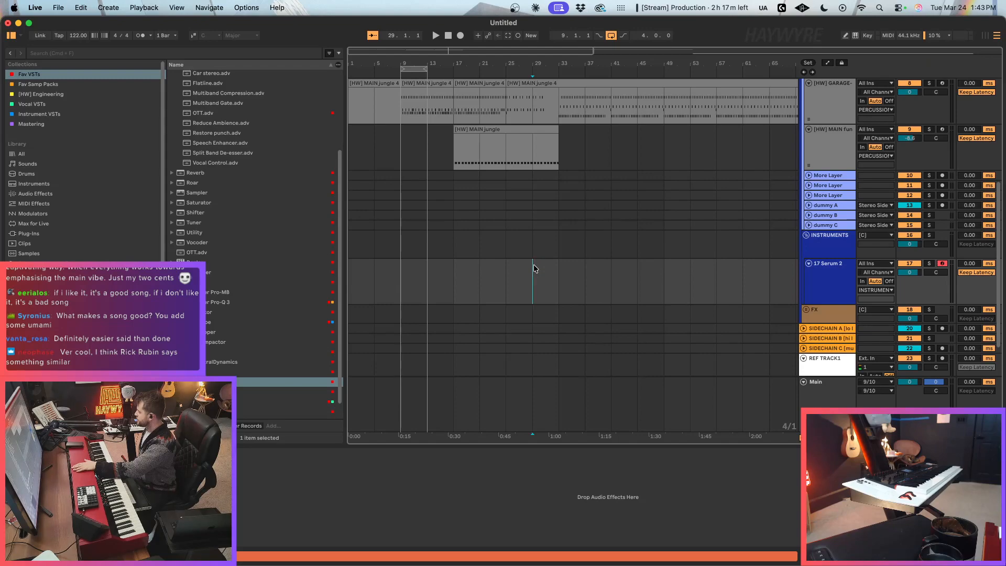
{"action": "scroll", "coordinate": [531, 267], "scroll_direction": "up", "scroll_amount": 3}
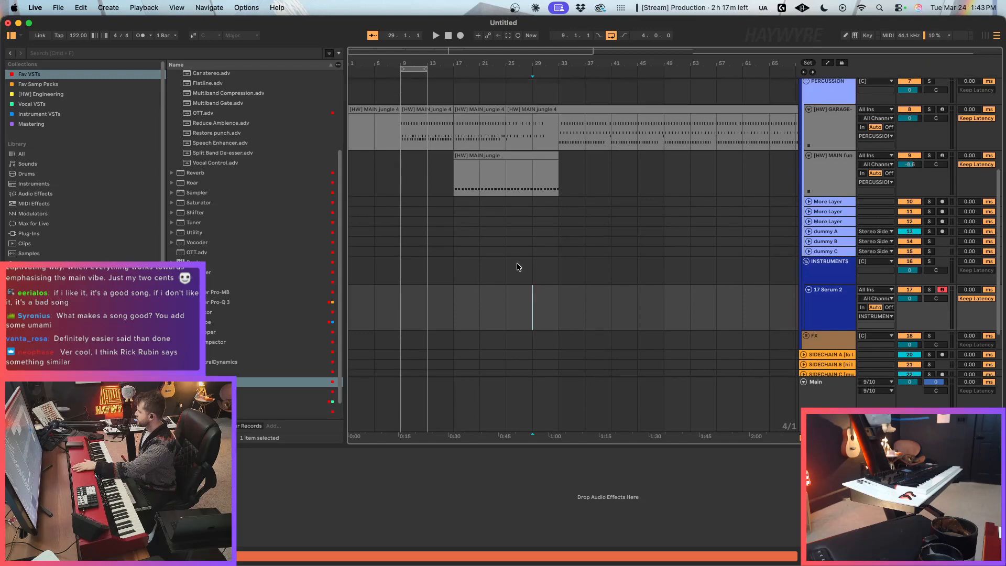
{"action": "mouse_move", "coordinate": [400, 313]}
{"action": "left_mouse_down"}
{"action": "mouse_move", "coordinate": [449, 313]}
{"action": "mouse_move", "coordinate": [416, 323]}
{"action": "left_mouse_up"}
{"action": "left_click", "coordinate": [456, 316]}
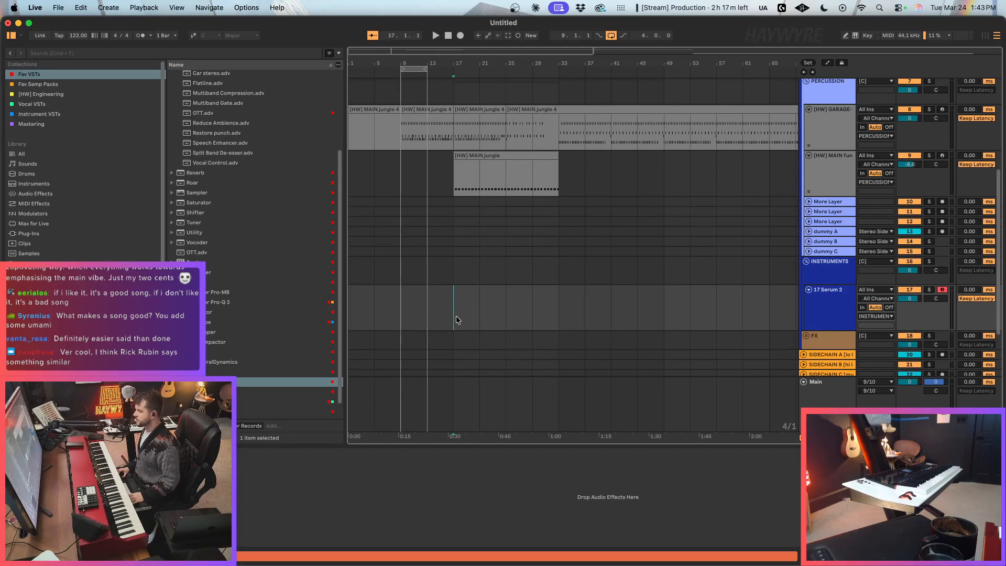
{"action": "left_click", "coordinate": [399, 301]}
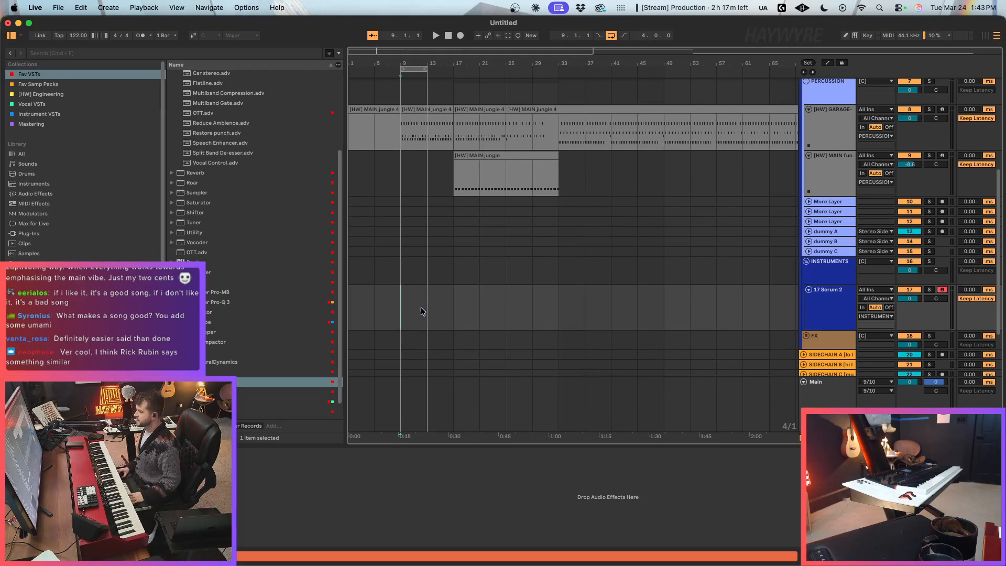
{"action": "left_click_drag", "start_coordinate": [422, 305], "coordinate": [395, 305]}
{"action": "double_click", "coordinate": [395, 306]}
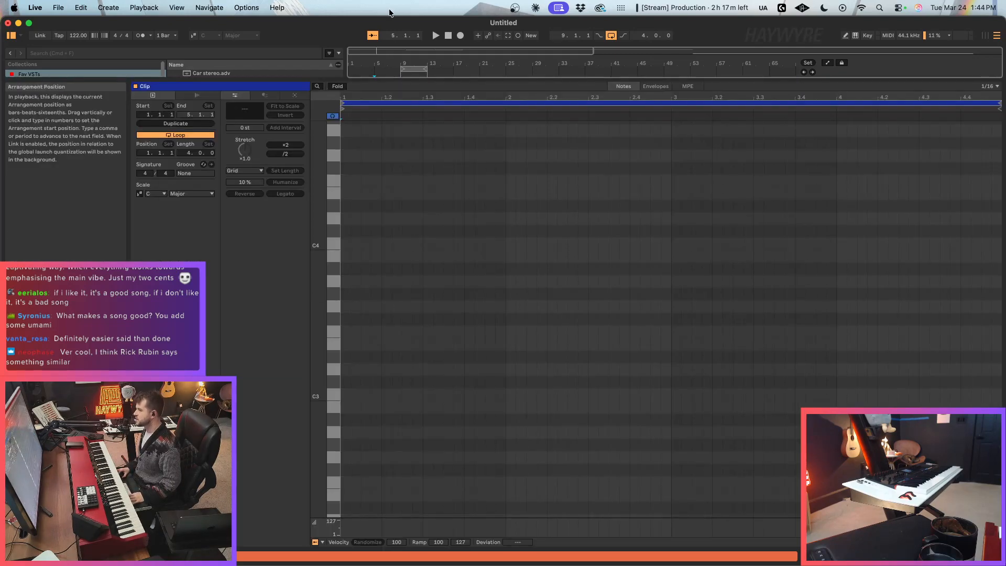
{"action": "left_click", "coordinate": [965, 556]}
{"action": "left_click_drag", "start_coordinate": [531, 332], "coordinate": [292, 330]}
{"action": "key", "text": "Delete"}
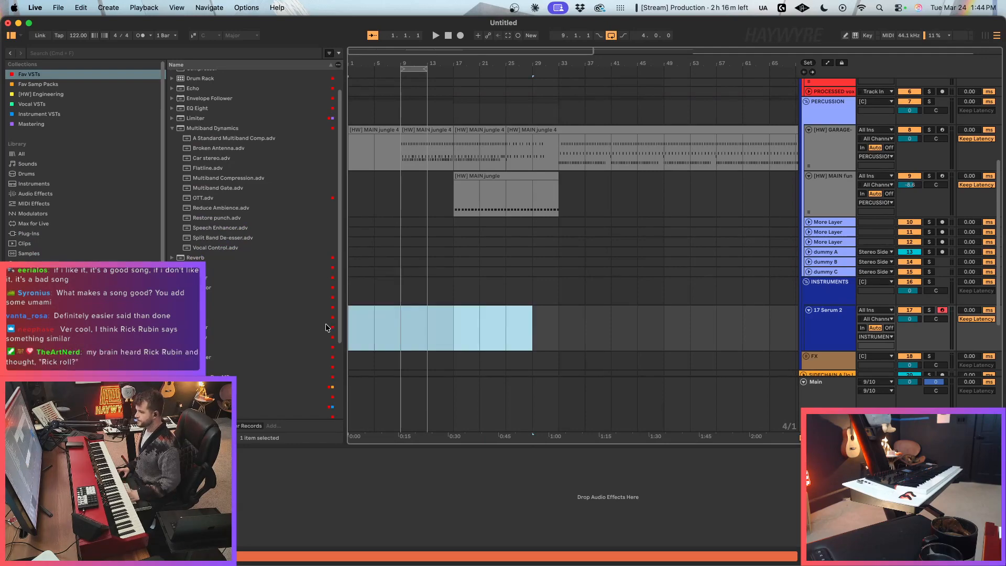
{"action": "left_click", "coordinate": [453, 320]}
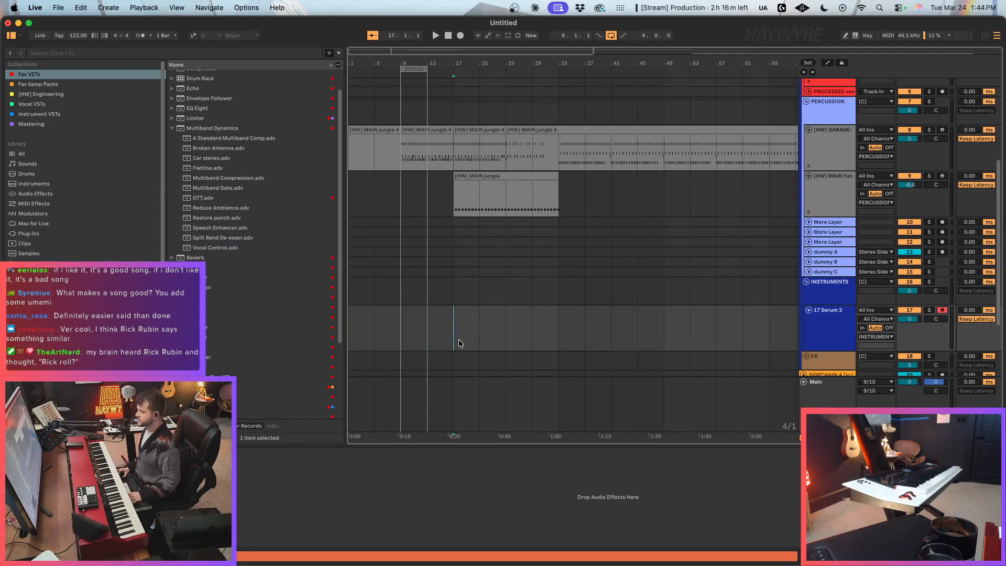
{"action": "key", "text": "super+1"}
{"action": "left_click", "coordinate": [440, 329]}
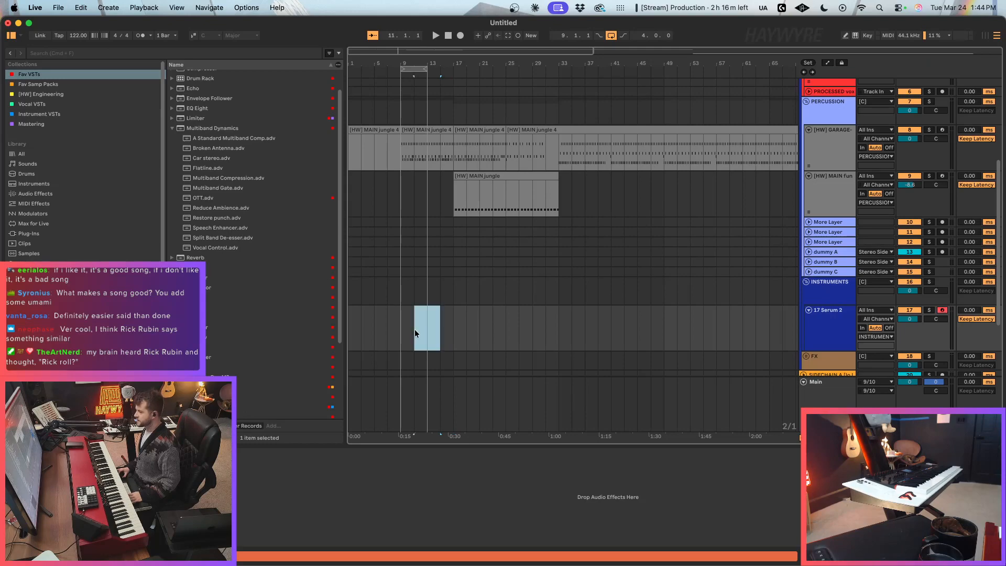
{"action": "key", "text": "super+2"}
{"action": "left_click", "coordinate": [409, 344]}
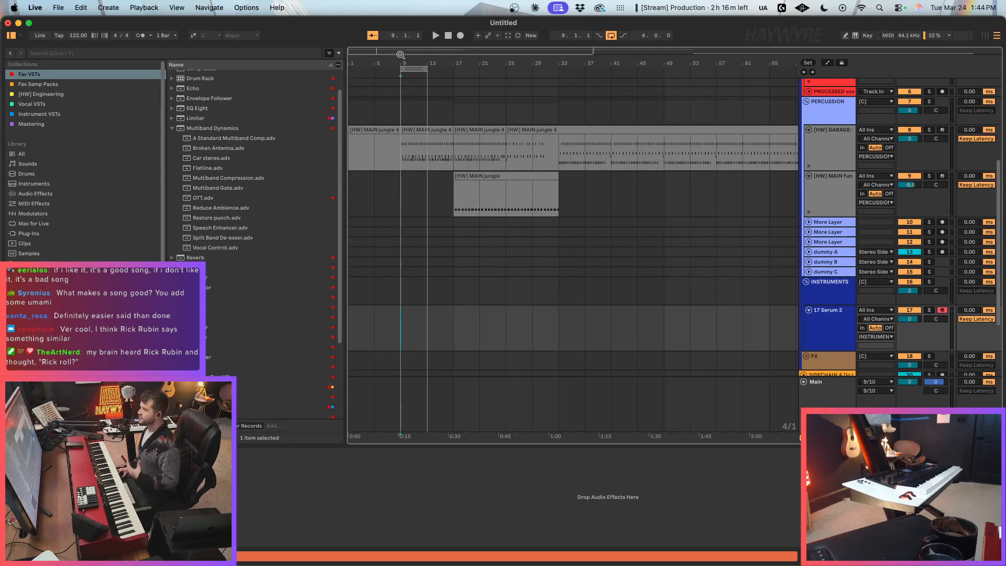
{"action": "left_click_drag", "start_coordinate": [399, 51], "coordinate": [398, 53]}
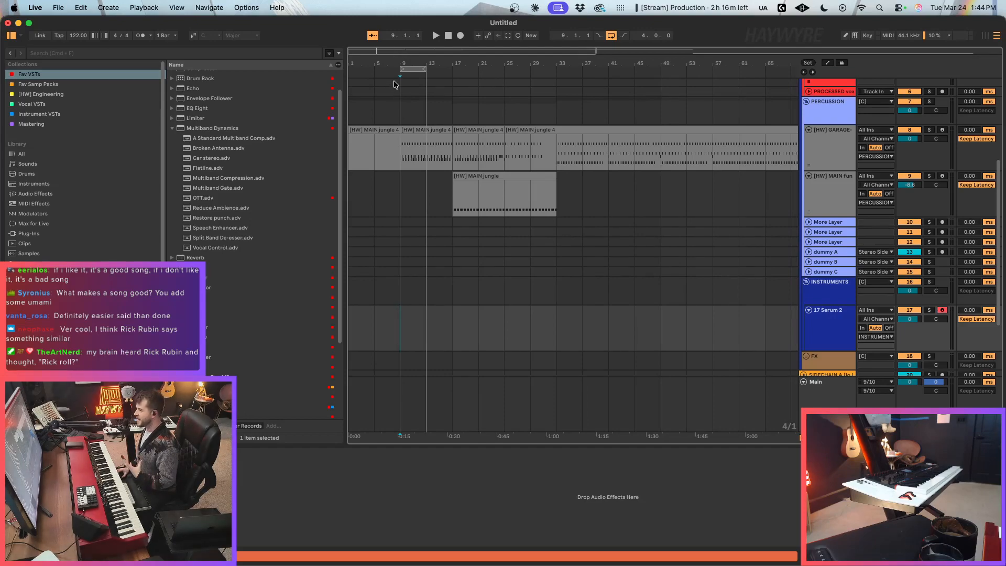
{"action": "left_click", "coordinate": [413, 69]}
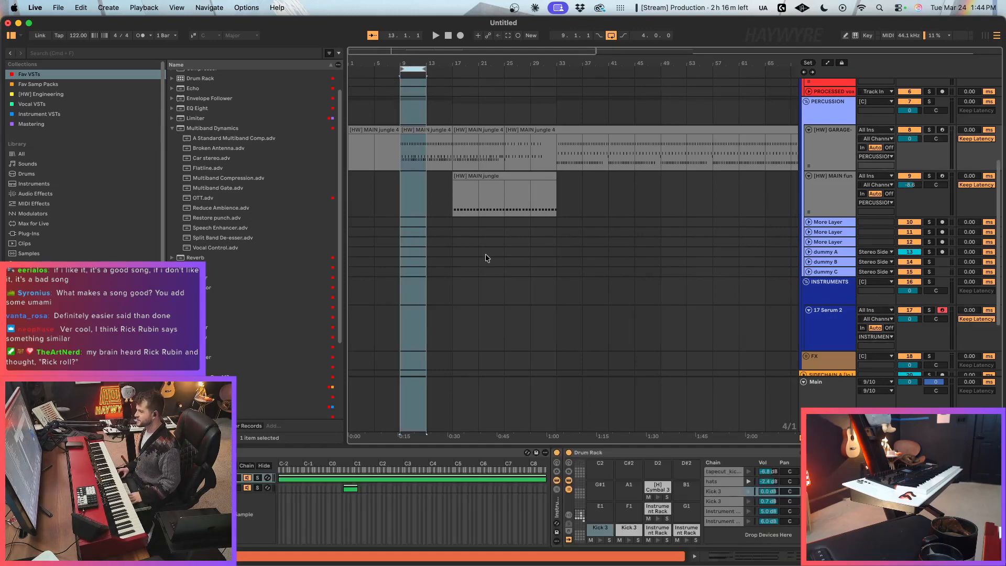
{"action": "scroll", "coordinate": [494, 312], "scroll_direction": "down", "scroll_amount": 3}
{"action": "left_click", "coordinate": [400, 272]}
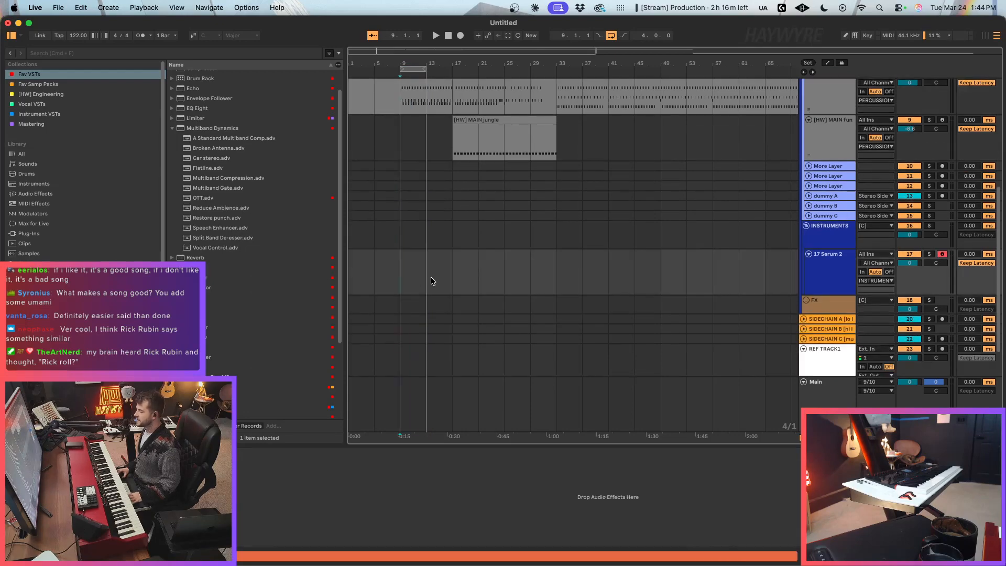
{"action": "left_click", "coordinate": [400, 281]}
{"action": "scroll", "coordinate": [409, 289], "scroll_direction": "up", "scroll_amount": 2}
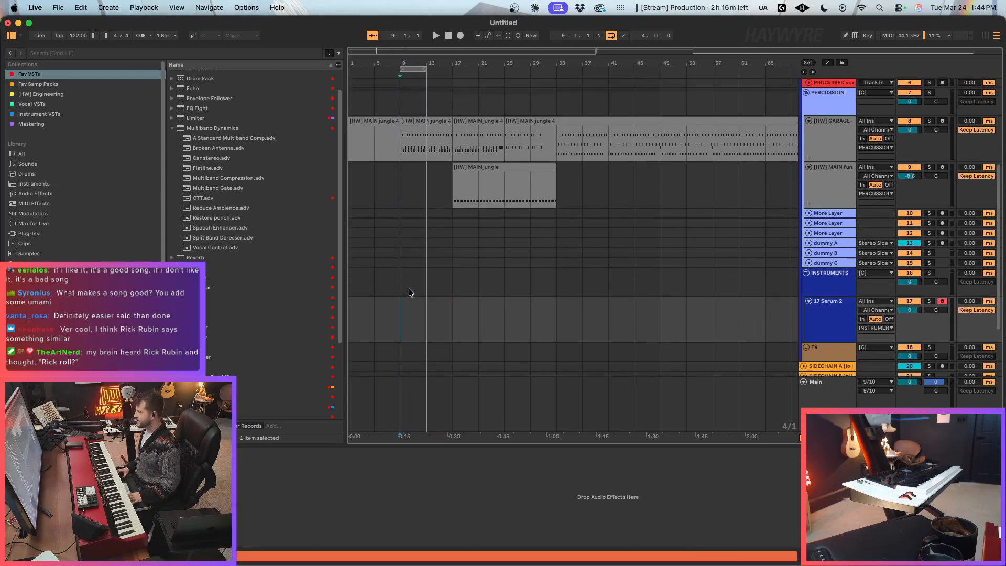
{"action": "scroll", "coordinate": [409, 288], "scroll_direction": "up", "scroll_amount": 2}
{"action": "scroll", "coordinate": [409, 288], "scroll_direction": "down", "scroll_amount": 2}
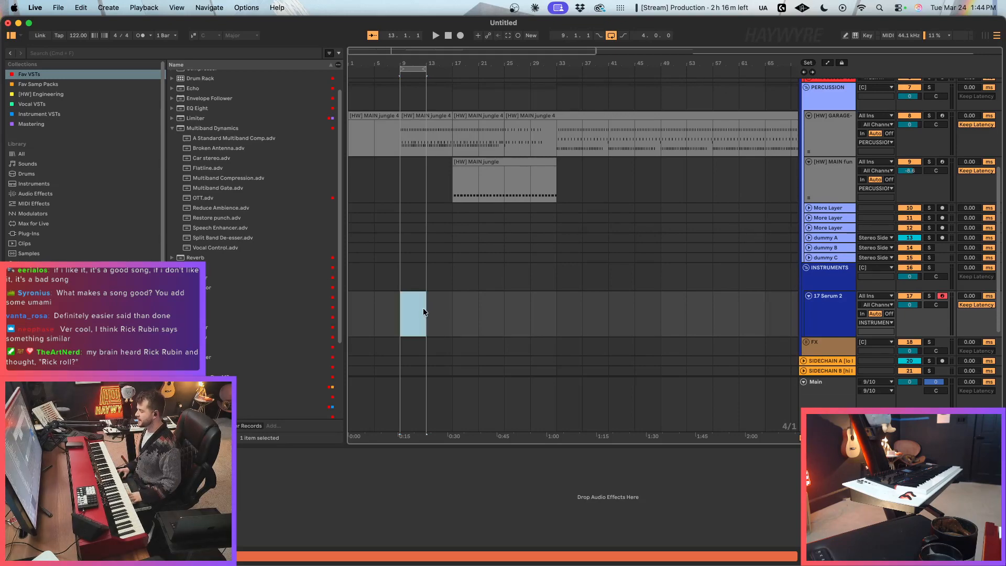
{"action": "left_click", "coordinate": [441, 313]}
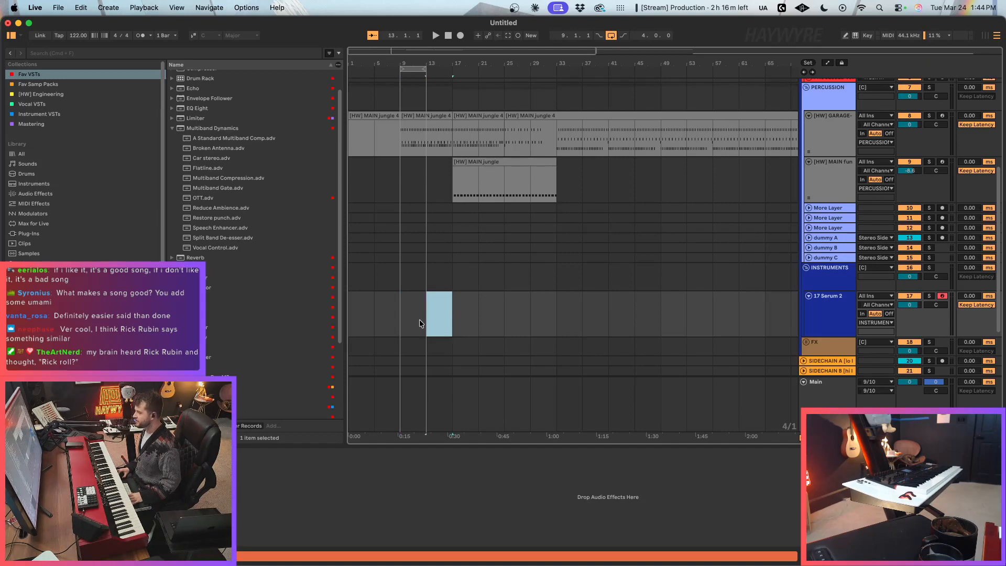
{"action": "left_click", "coordinate": [448, 319]}
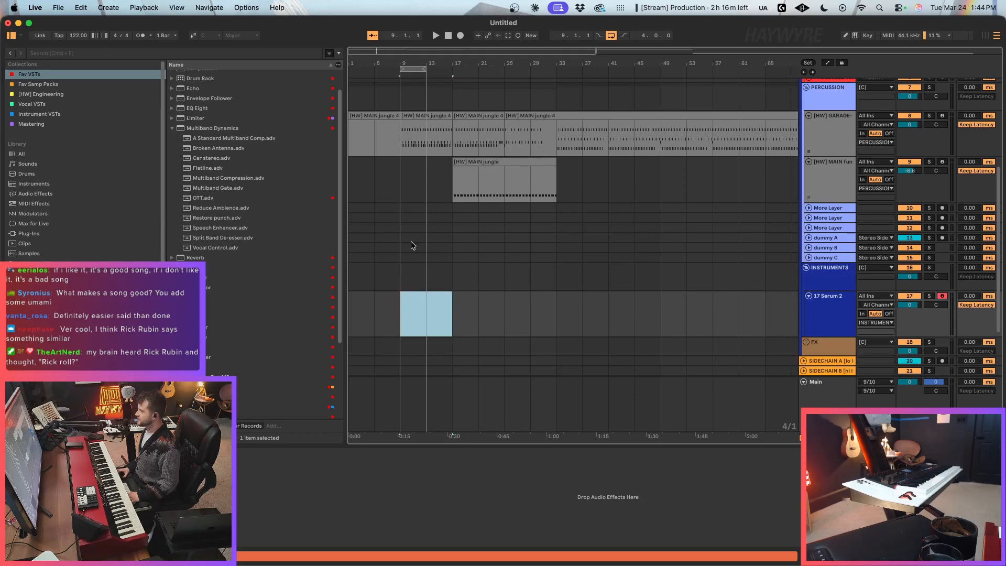
{"action": "left_click_drag", "start_coordinate": [354, 55], "coordinate": [419, 127]}
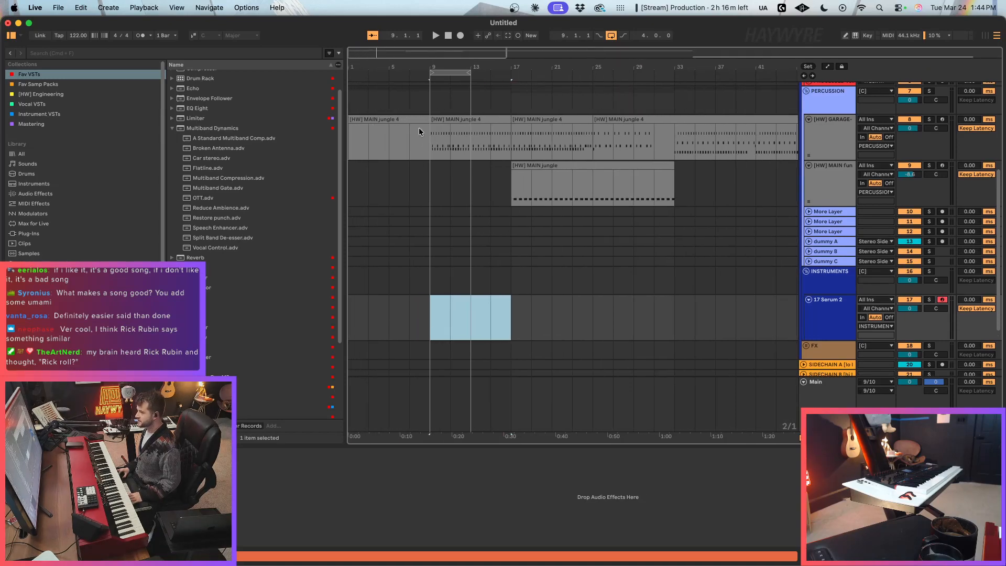
{"action": "left_click", "coordinate": [458, 204]}
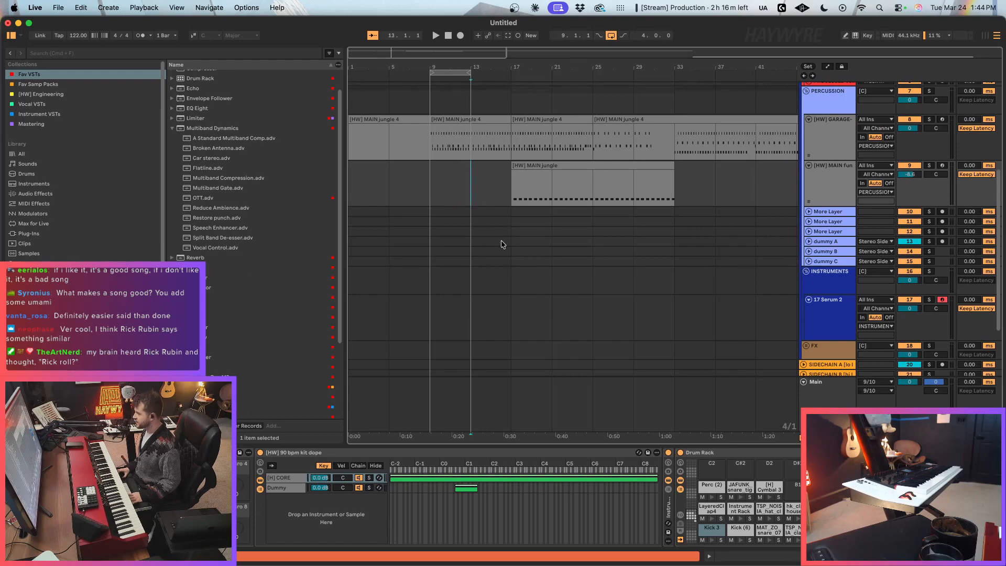
{"action": "left_click_drag", "start_coordinate": [465, 309], "coordinate": [505, 318]}
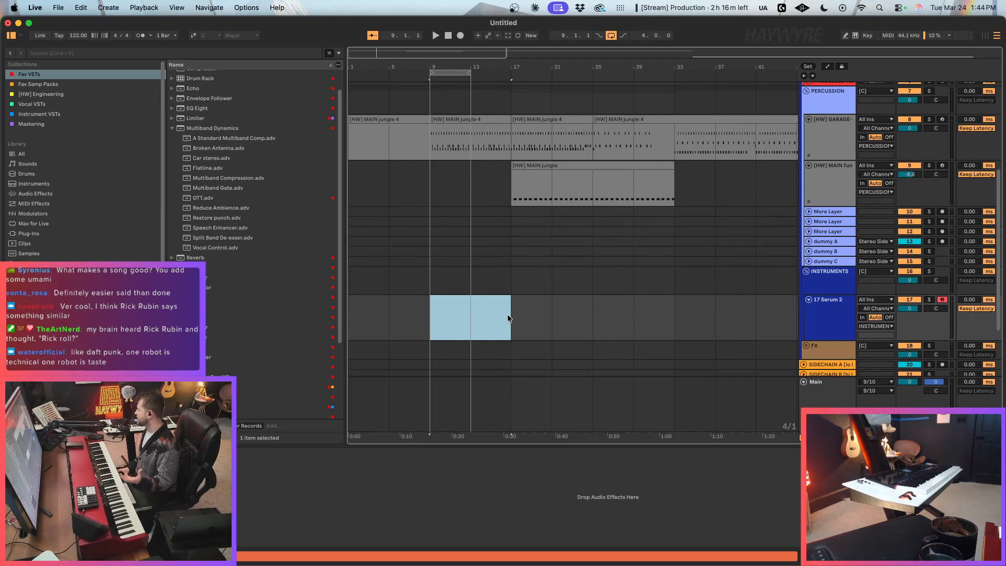
{"action": "left_click", "coordinate": [507, 313]}
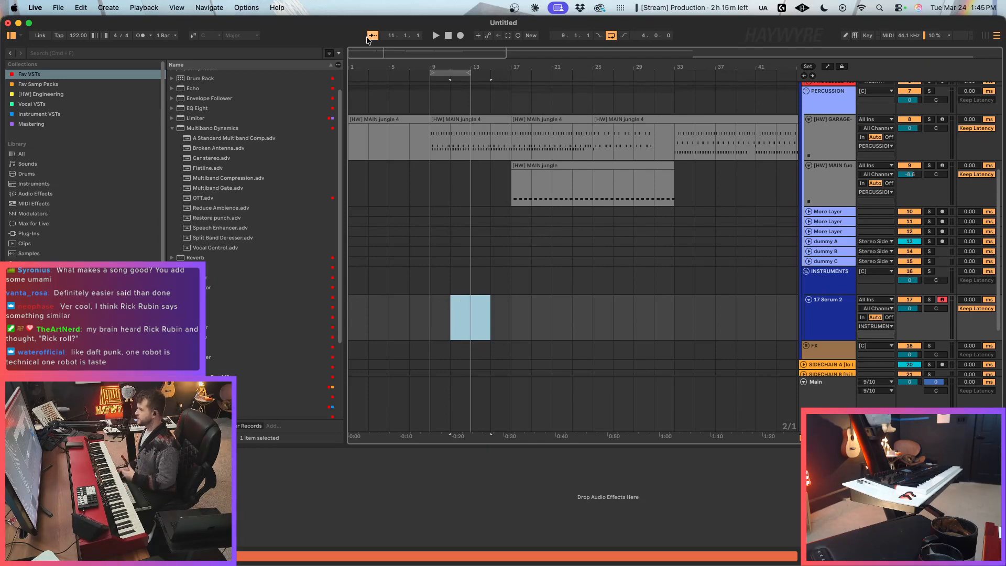
{"action": "left_click_drag", "start_coordinate": [357, 52], "coordinate": [375, 67]}
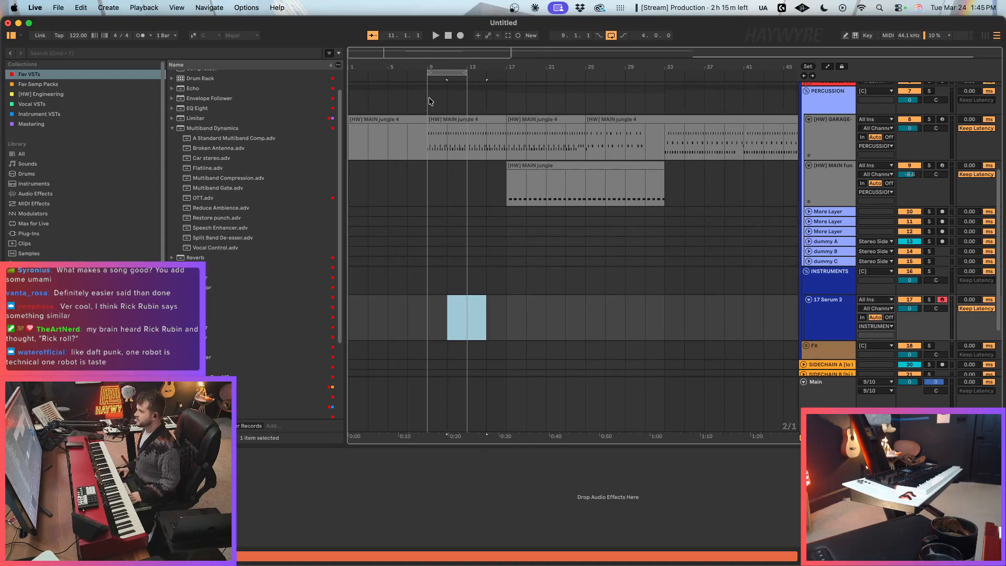
{"action": "left_click_drag", "start_coordinate": [446, 99], "coordinate": [481, 133]}
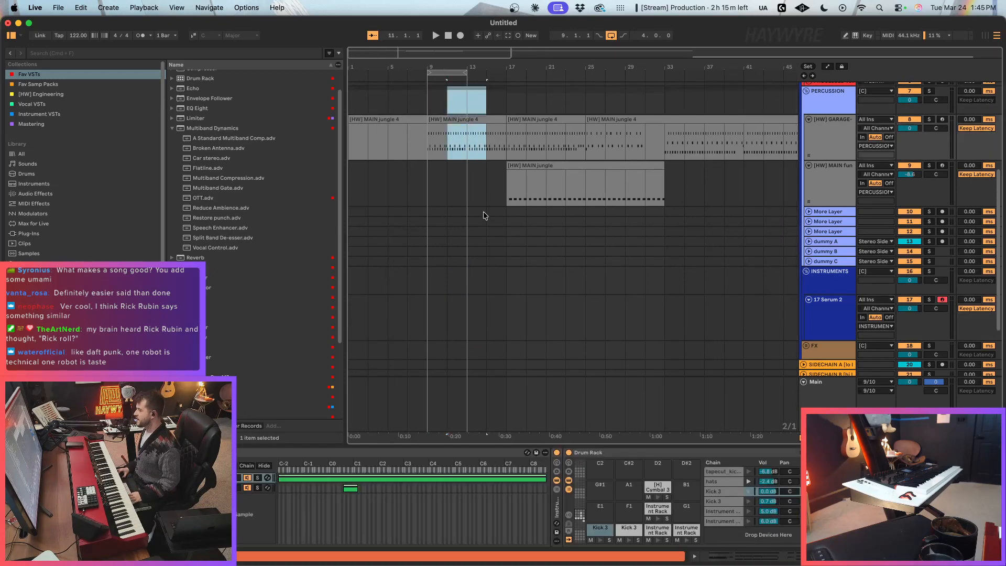
{"action": "left_click", "coordinate": [496, 198]}
{"action": "scroll", "coordinate": [467, 189], "scroll_direction": "up", "scroll_amount": 3}
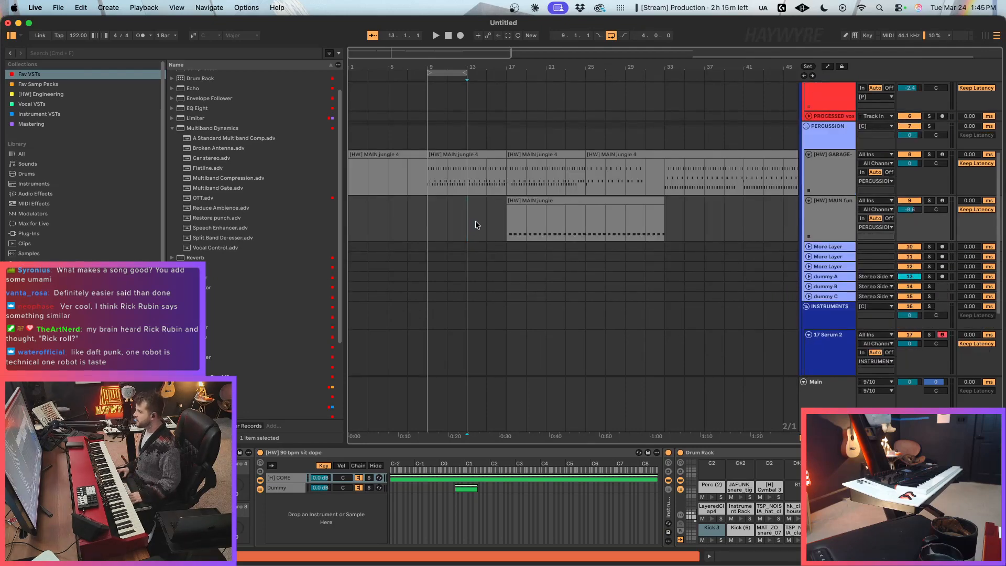
{"action": "left_click_drag", "start_coordinate": [476, 222], "coordinate": [452, 222]}
{"action": "left_click", "coordinate": [452, 229]}
{"action": "left_click", "coordinate": [435, 179]}
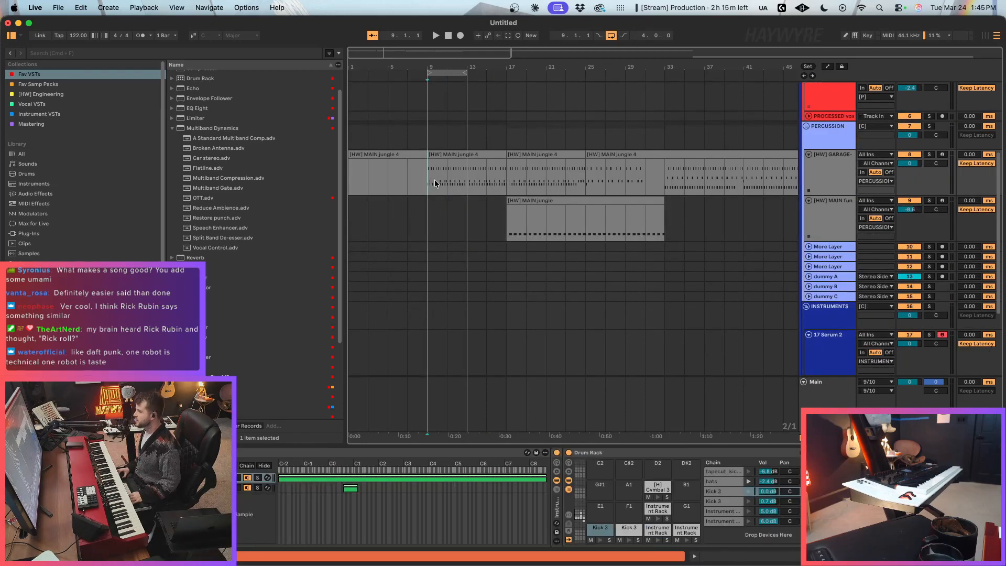
{"action": "left_click_drag", "start_coordinate": [448, 179], "coordinate": [486, 186]}
{"action": "left_click", "coordinate": [470, 216]}
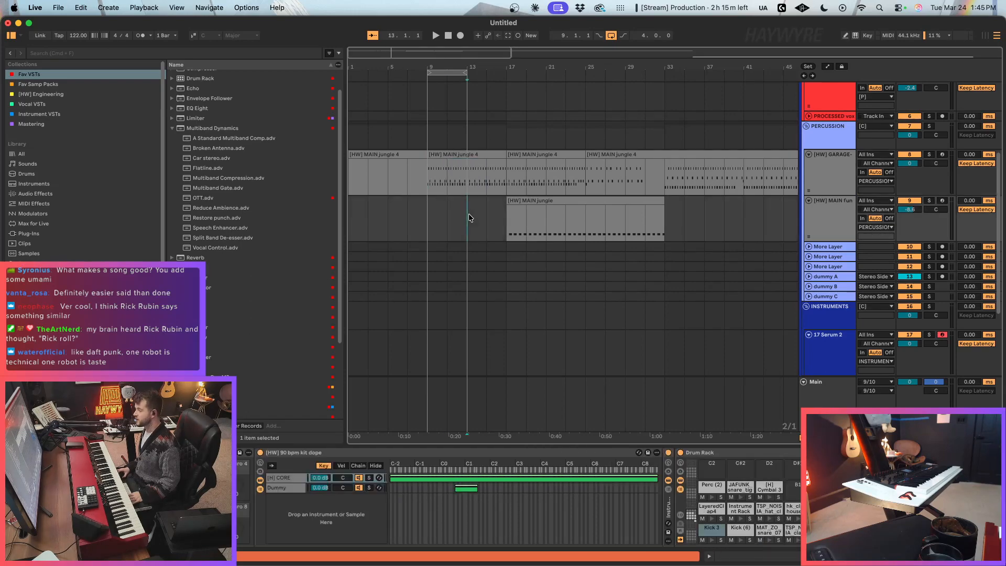
{"action": "scroll", "coordinate": [485, 245], "scroll_direction": "up", "scroll_amount": 3}
{"action": "scroll", "coordinate": [478, 247], "scroll_direction": "up", "scroll_amount": 2}
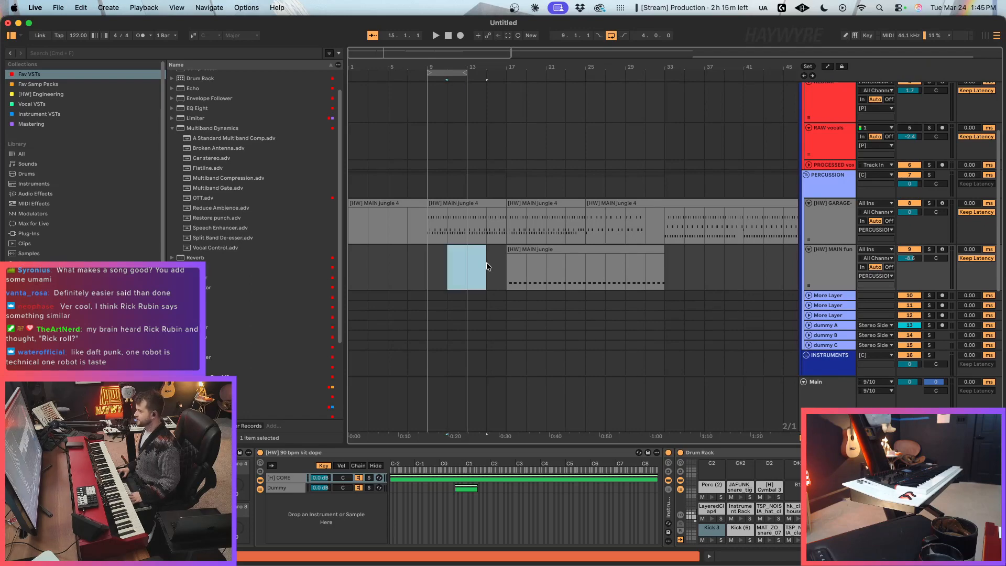
{"action": "scroll", "coordinate": [493, 258], "scroll_direction": "down", "scroll_amount": 2}
{"action": "left_click", "coordinate": [487, 246]}
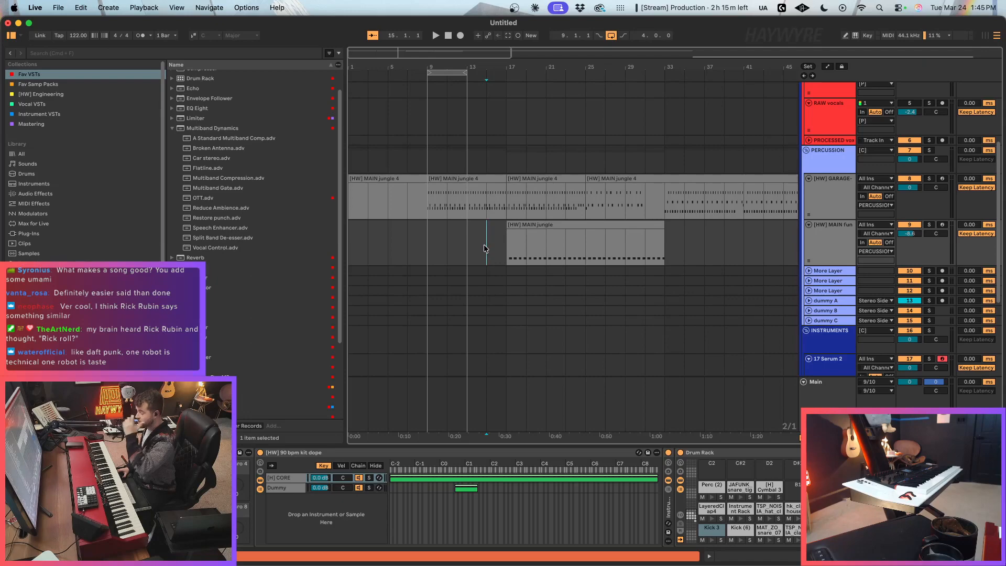
{"action": "left_click", "coordinate": [508, 251]}
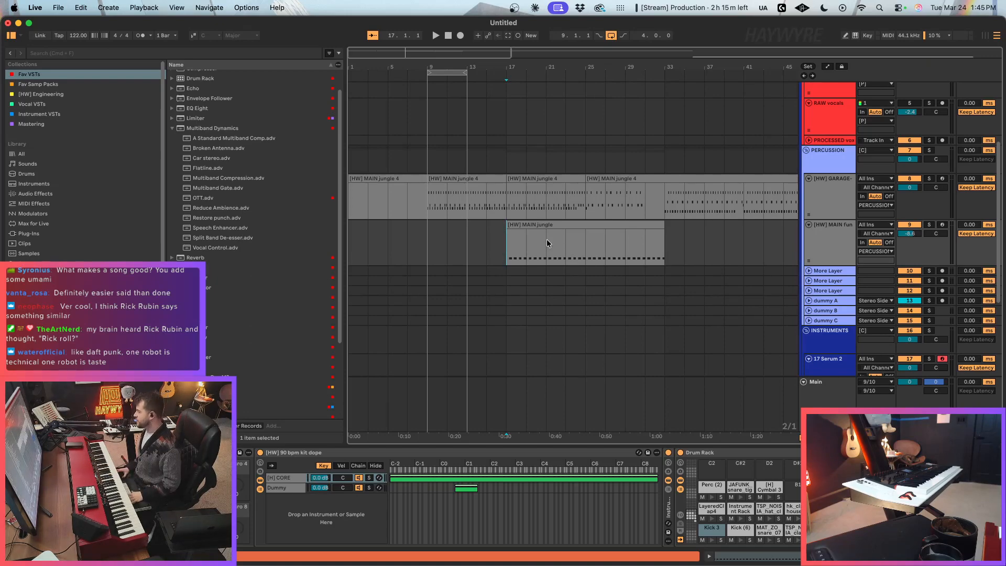
{"action": "scroll", "coordinate": [529, 237], "scroll_direction": "down", "scroll_amount": 3}
{"action": "left_click", "coordinate": [472, 288]}
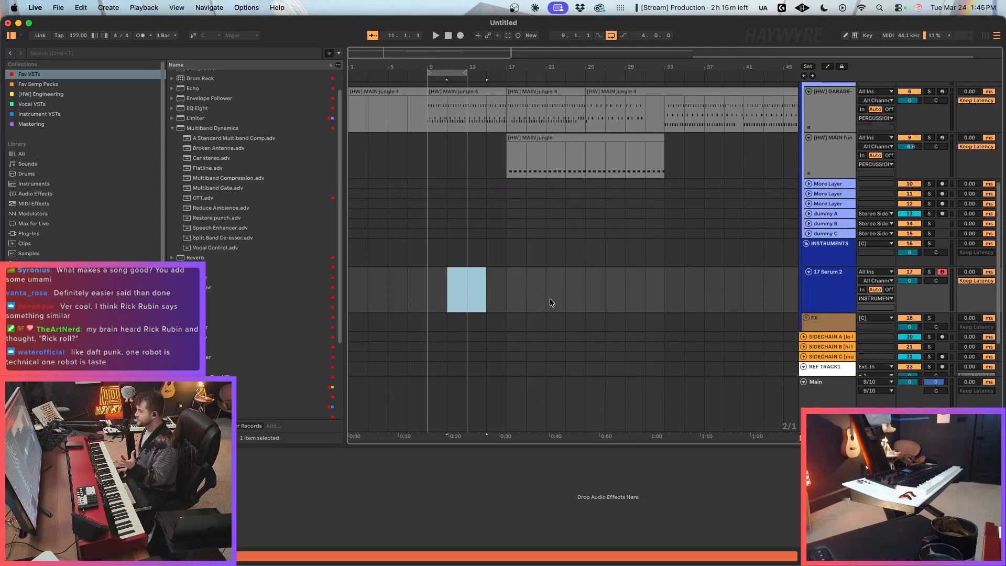
{"action": "left_click", "coordinate": [446, 298]}
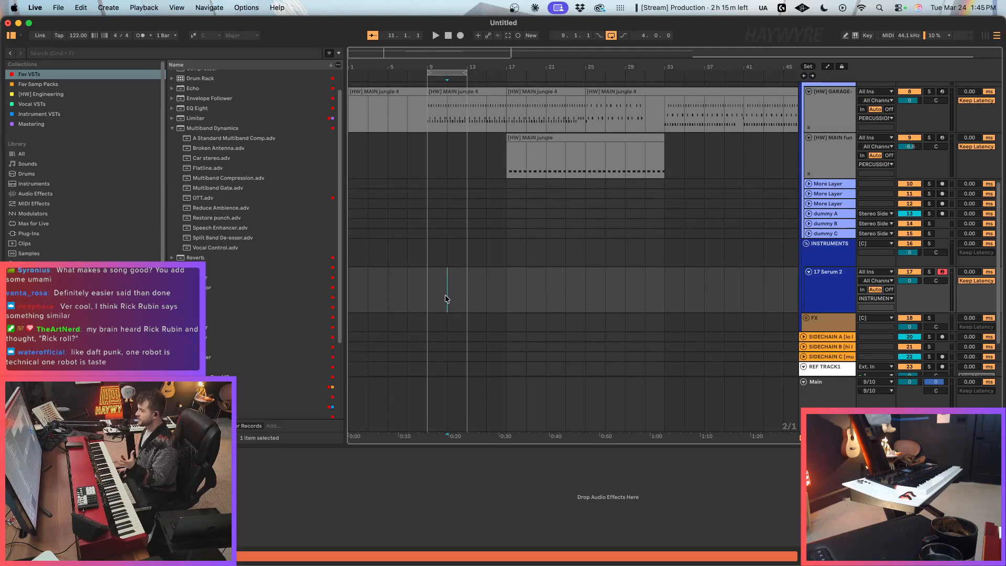
{"action": "left_click", "coordinate": [495, 298]}
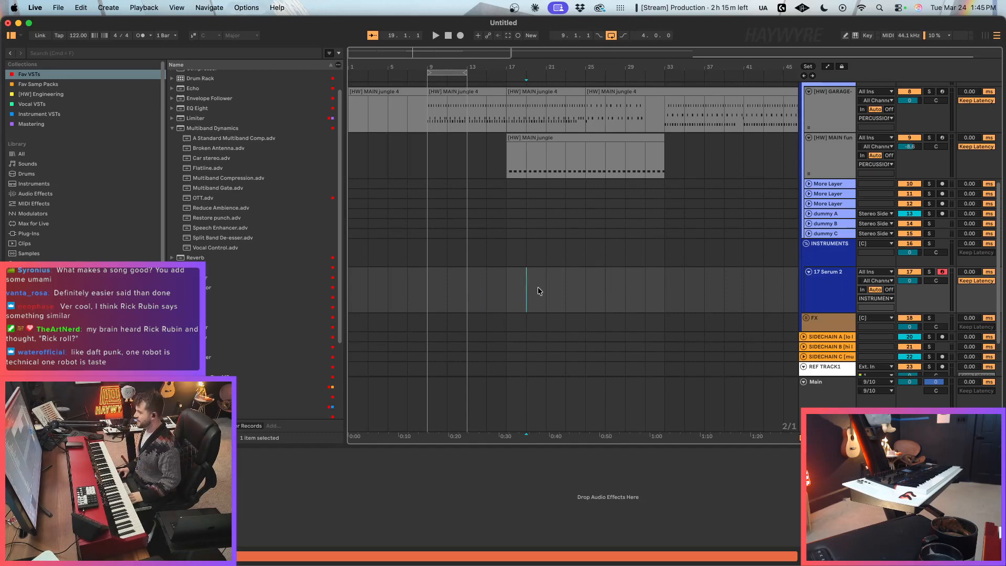
{"action": "left_click", "coordinate": [541, 284]}
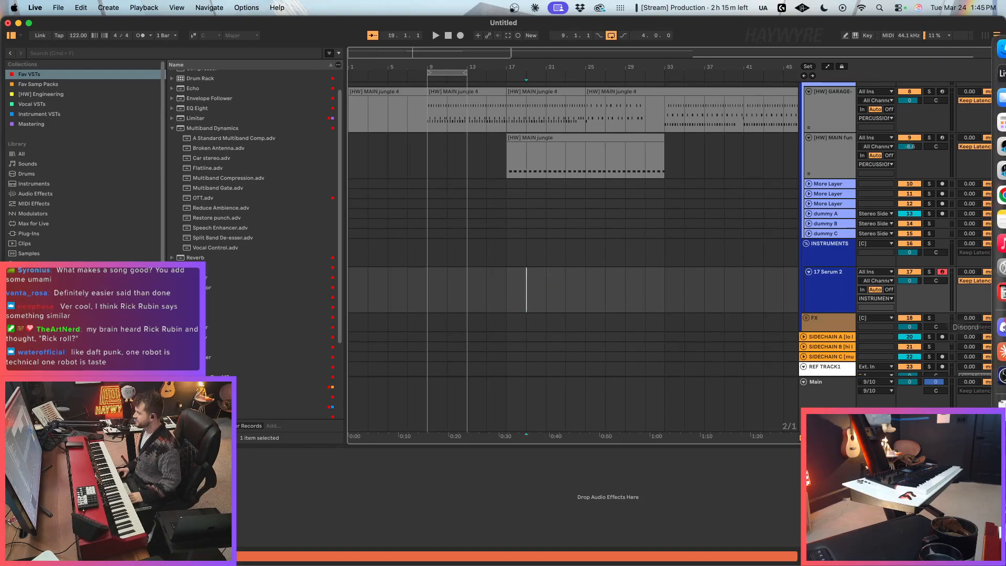
Step: Check the audio mixer levels in OBS, dismiss its window, and return to bar 9 of the Live arrangement
{"action": "left_click", "coordinate": [988, 375]}
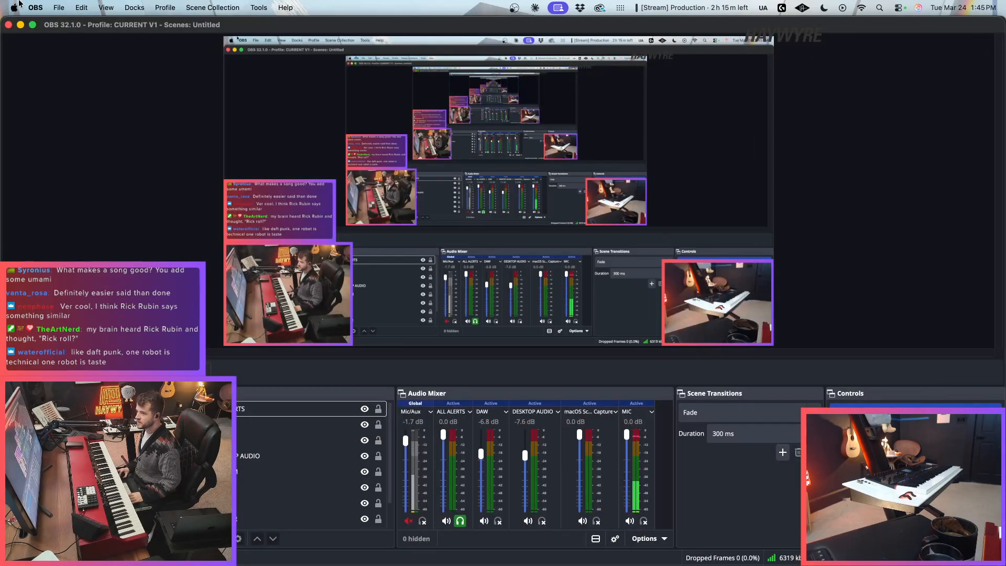
{"action": "left_click", "coordinate": [20, 25]}
{"action": "left_click", "coordinate": [433, 165]}
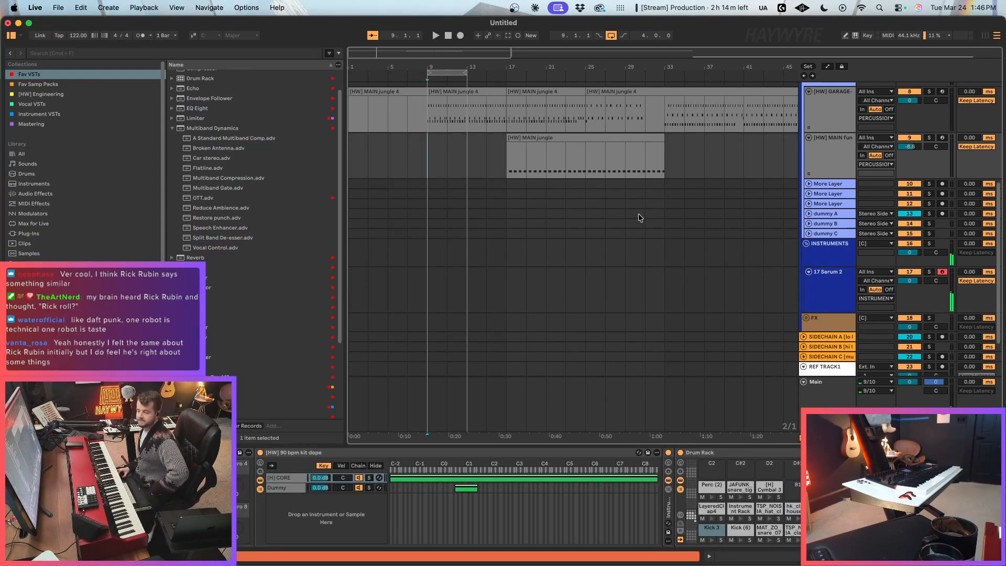
Step: Open the Serum 2 track's plugin window, dismiss the missing files notice, and browse forward to the MO_HA_SY_Cassette_Sine preset
{"action": "left_click", "coordinate": [812, 303]}
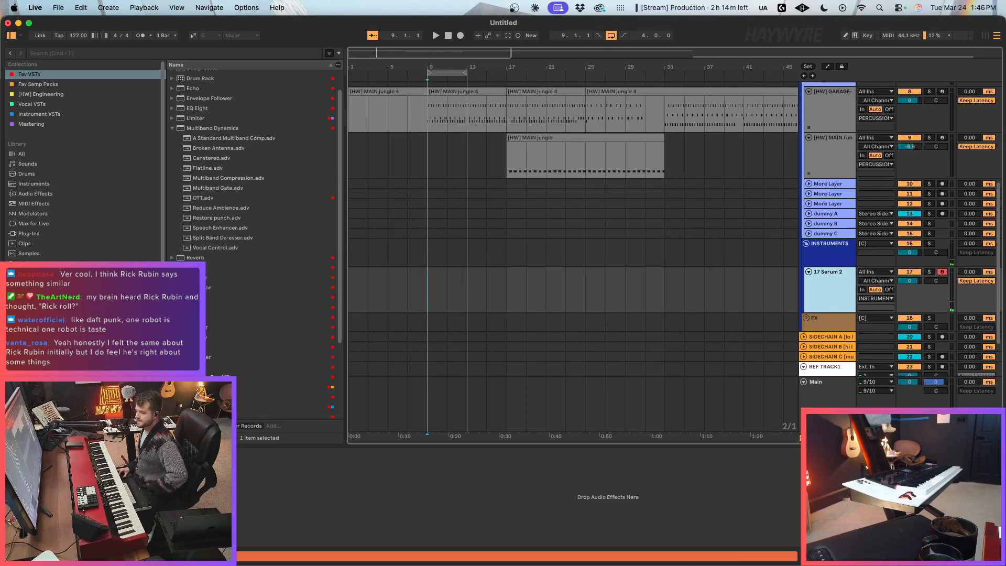
{"action": "key", "text": "alt+super+p"}
{"action": "left_click", "coordinate": [766, 109]}
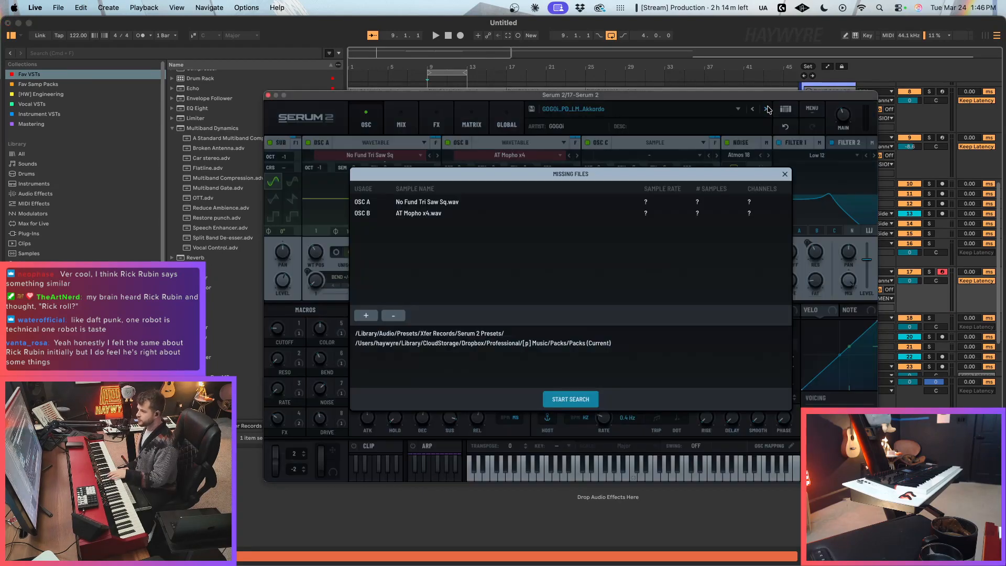
{"action": "left_click", "coordinate": [784, 174]}
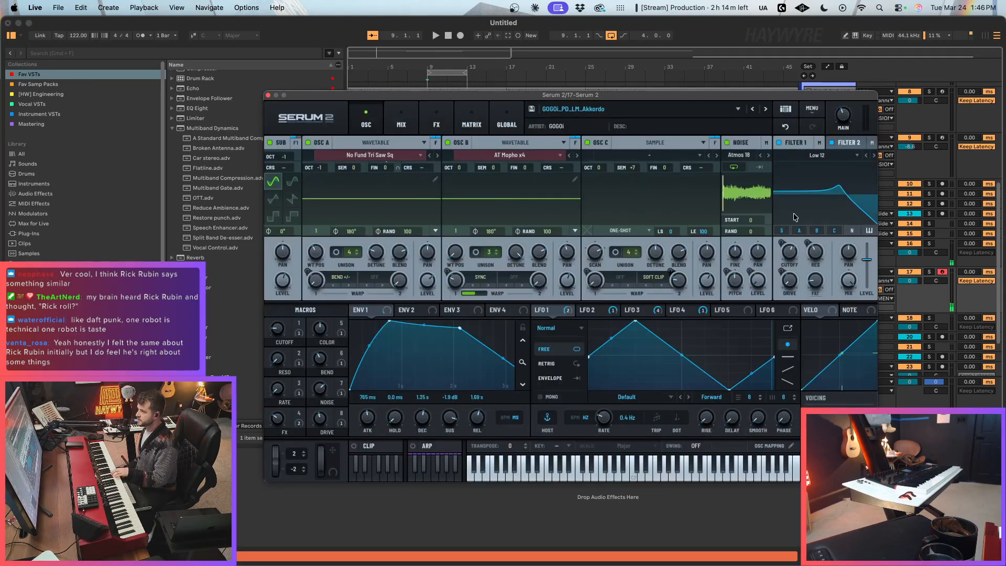
{"action": "left_click", "coordinate": [766, 110]}
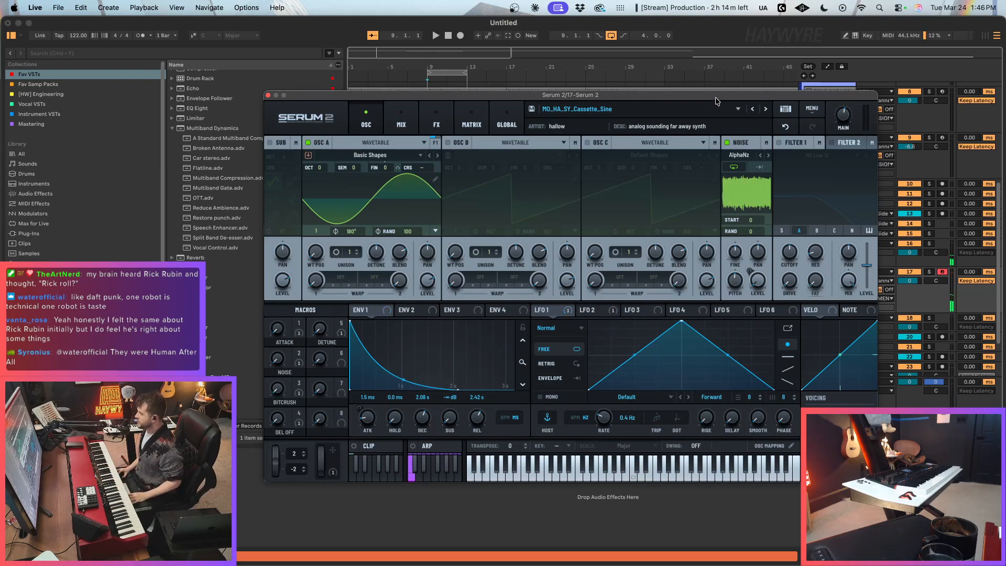
{"action": "left_click_drag", "start_coordinate": [716, 100], "coordinate": [719, 112]}
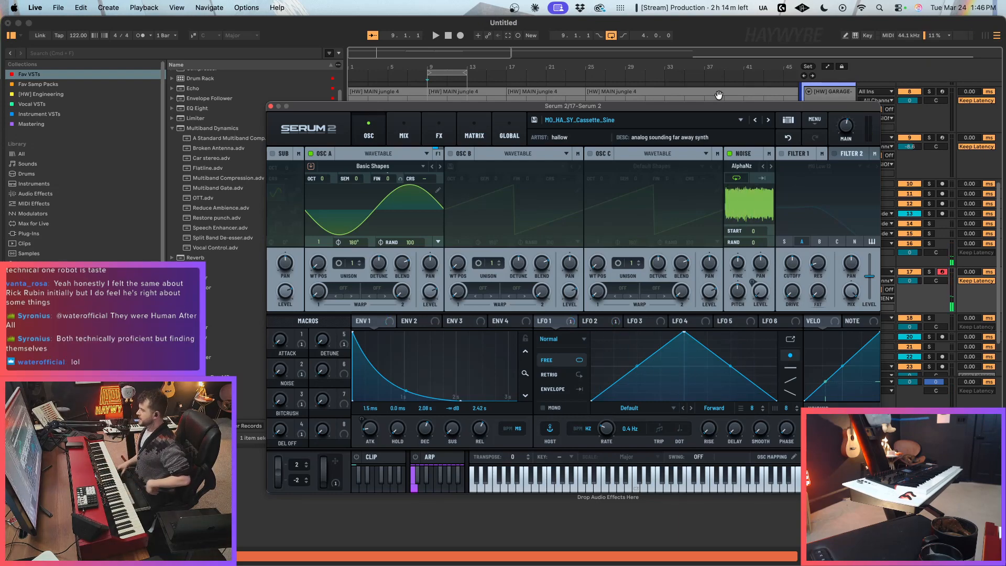
{"action": "left_click_drag", "start_coordinate": [722, 112], "coordinate": [714, 98]}
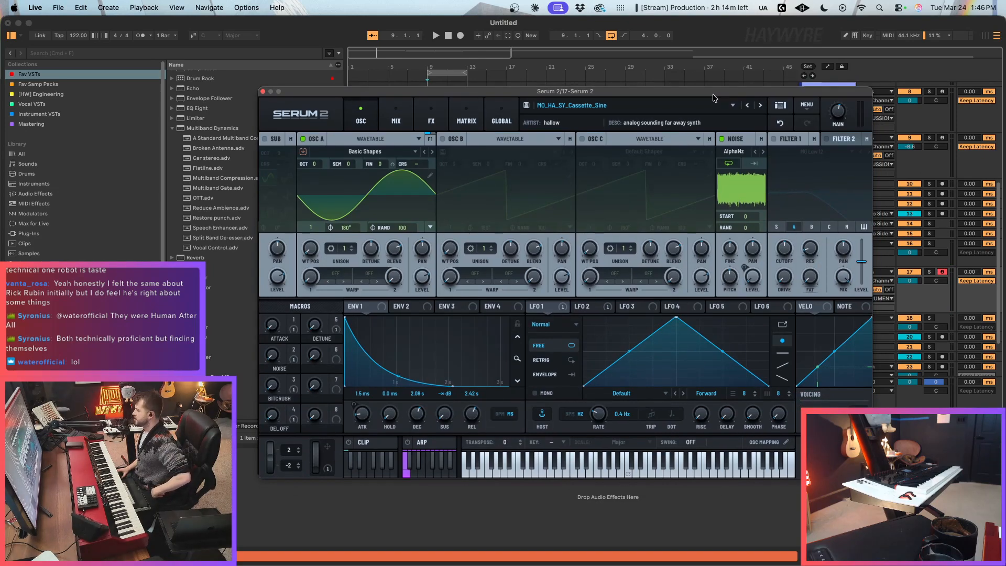
{"action": "mouse_move", "coordinate": [713, 96]}
{"action": "left_mouse_down"}
{"action": "mouse_move", "coordinate": [707, 87]}
{"action": "mouse_move", "coordinate": [720, 87]}
{"action": "left_mouse_up"}
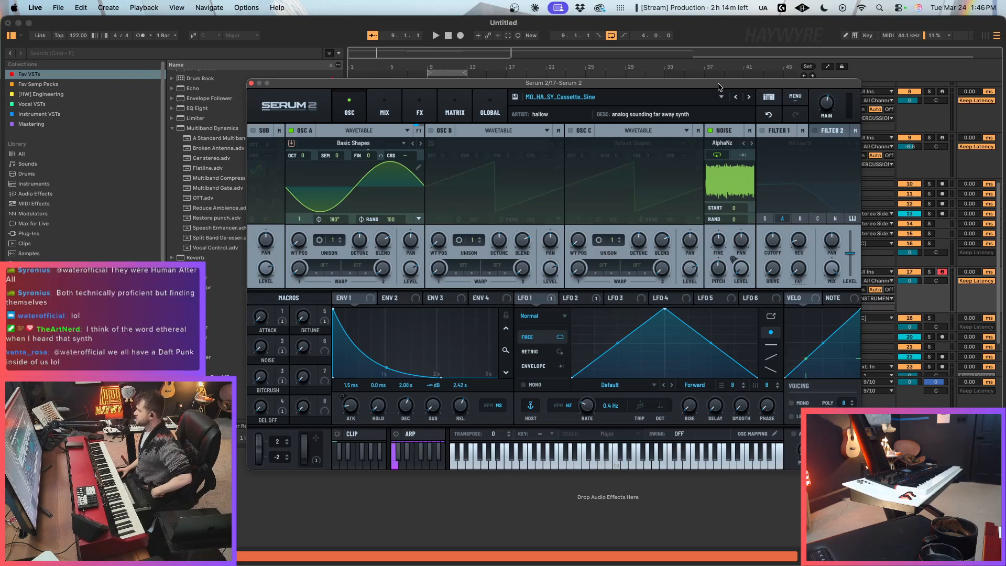
{"action": "left_click_drag", "start_coordinate": [688, 79], "coordinate": [691, 95]}
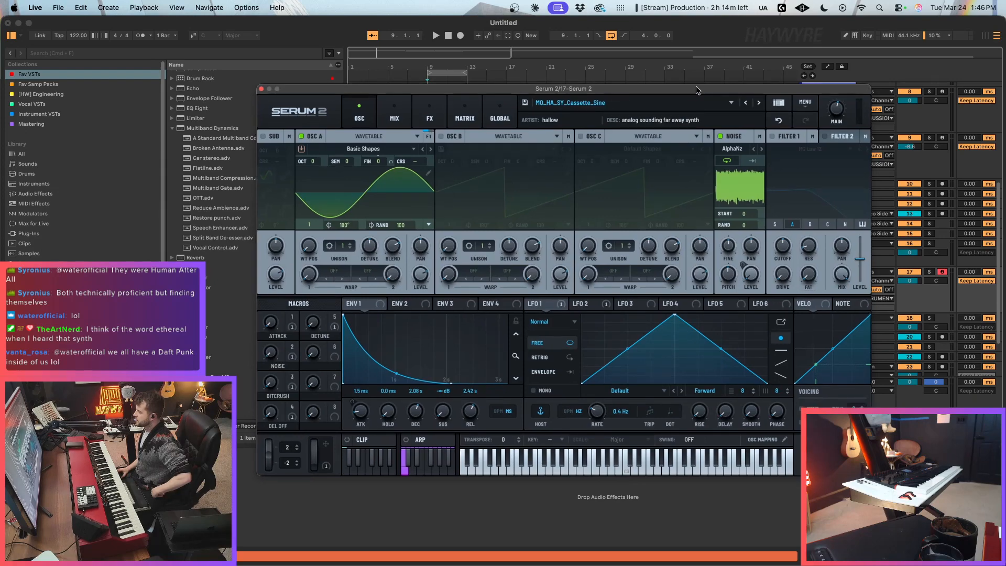
{"action": "left_click_drag", "start_coordinate": [697, 90], "coordinate": [693, 91]}
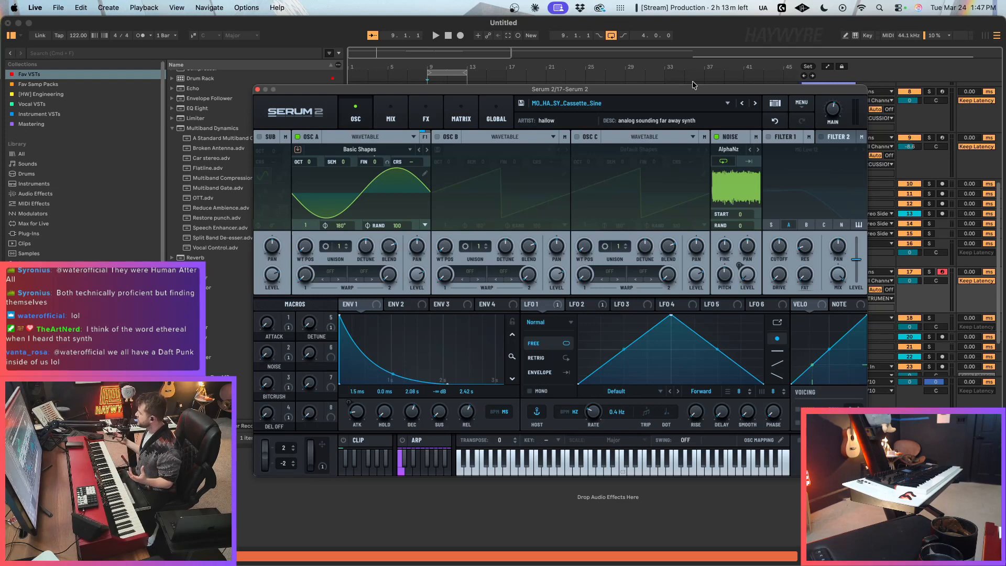
{"action": "left_click_drag", "start_coordinate": [677, 89], "coordinate": [676, 87]}
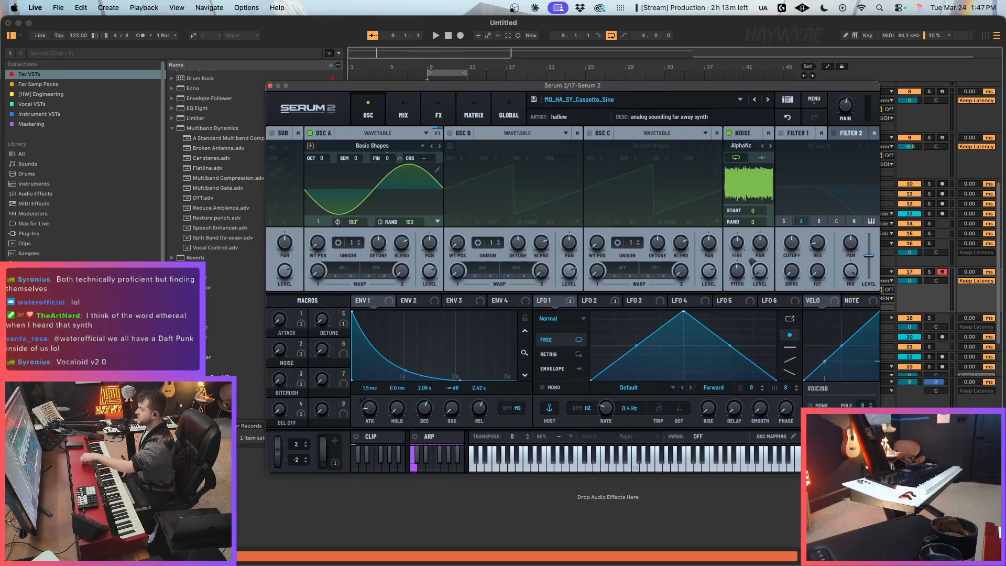
{"action": "left_click_drag", "start_coordinate": [879, 473], "coordinate": [890, 479]}
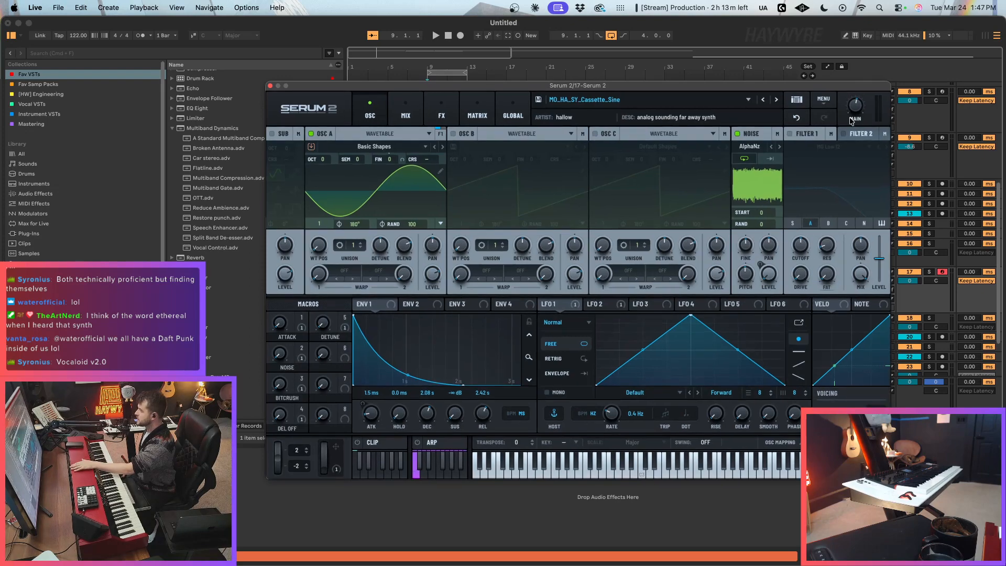
{"action": "left_click_drag", "start_coordinate": [850, 87], "coordinate": [841, 85]}
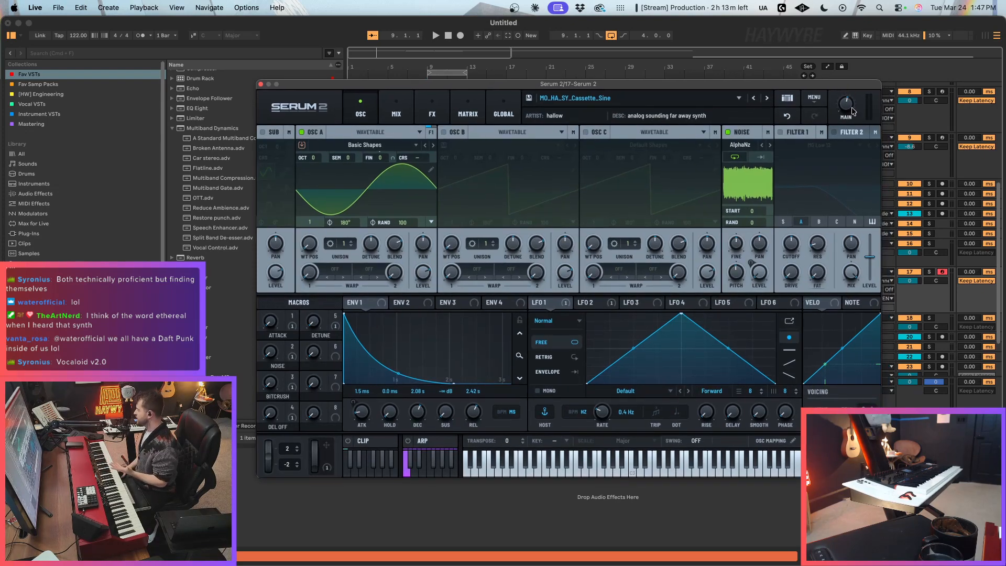
{"action": "left_click_drag", "start_coordinate": [840, 86], "coordinate": [823, 81]}
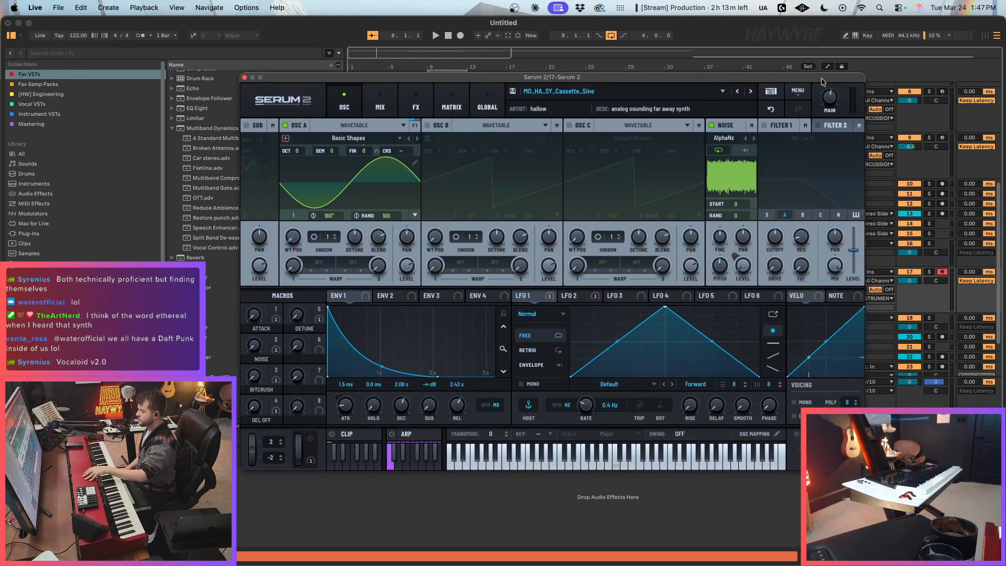
{"action": "left_click_drag", "start_coordinate": [821, 81], "coordinate": [840, 80]}
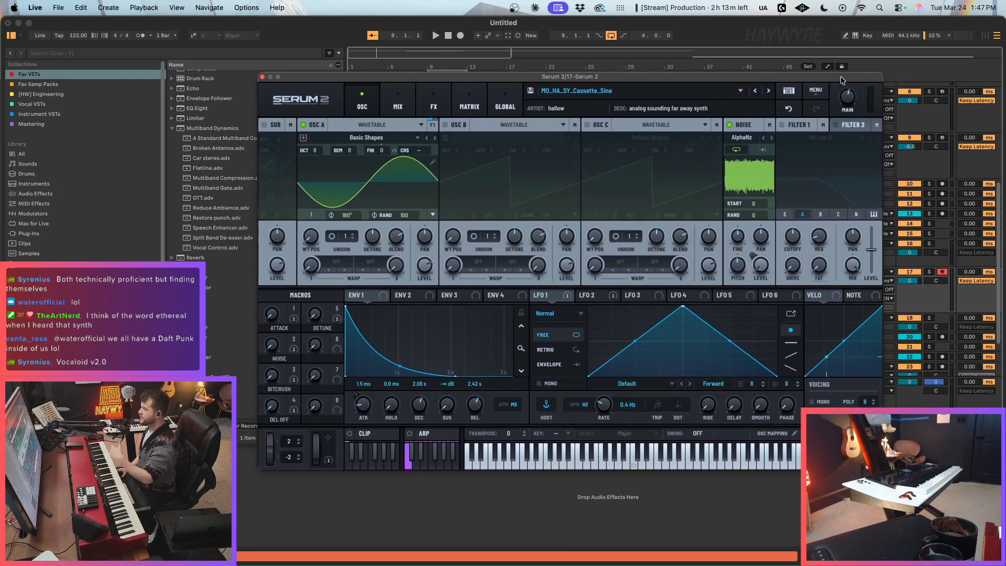
{"action": "left_click_drag", "start_coordinate": [841, 79], "coordinate": [849, 80]}
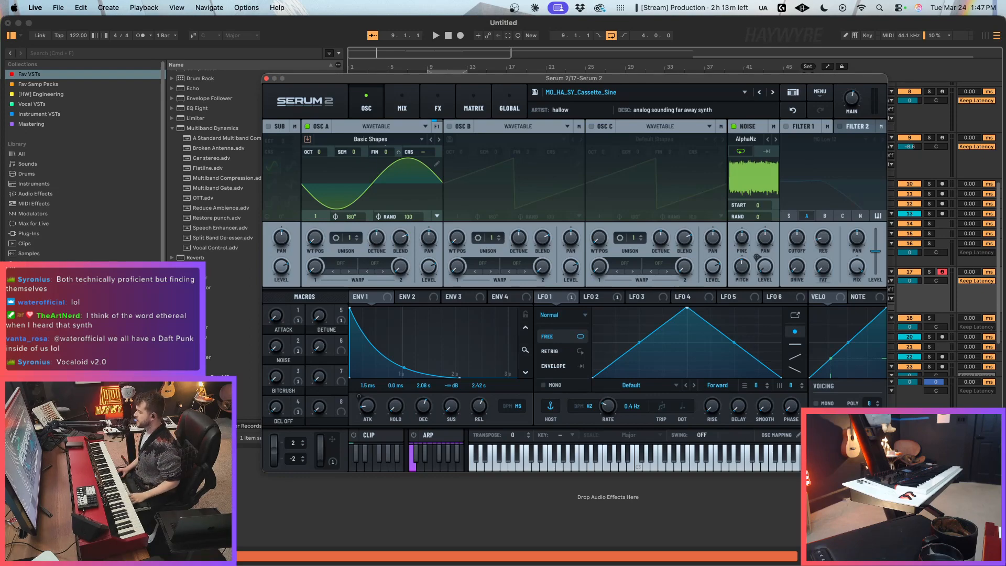
{"action": "left_click_drag", "start_coordinate": [885, 470], "coordinate": [867, 459]}
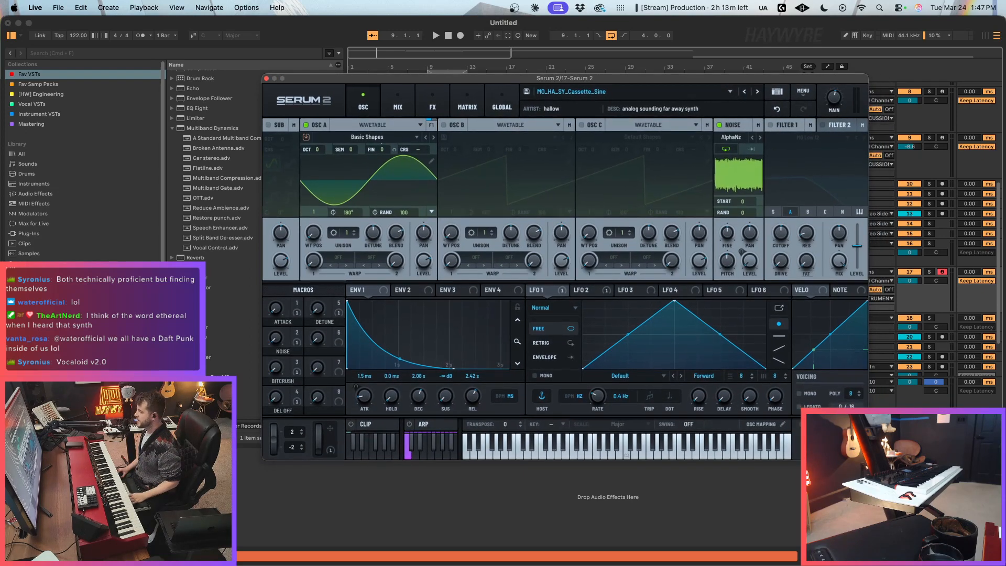
{"action": "left_click", "coordinate": [872, 478]}
{"action": "mouse_move", "coordinate": [759, 74]}
{"action": "left_mouse_down"}
{"action": "mouse_move", "coordinate": [740, 81]}
{"action": "mouse_move", "coordinate": [757, 89]}
{"action": "left_mouse_up"}
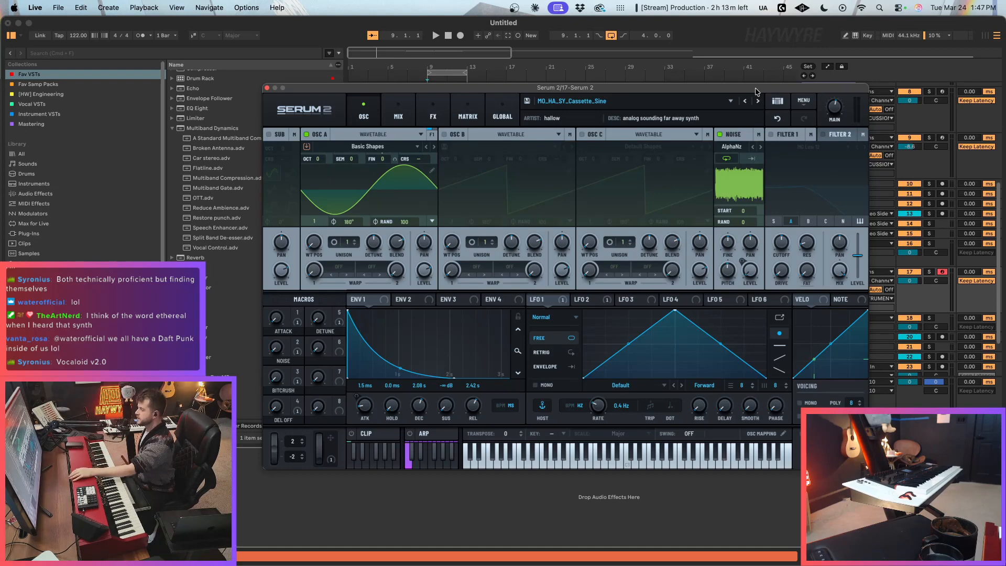
{"action": "left_click_drag", "start_coordinate": [756, 91], "coordinate": [766, 83]}
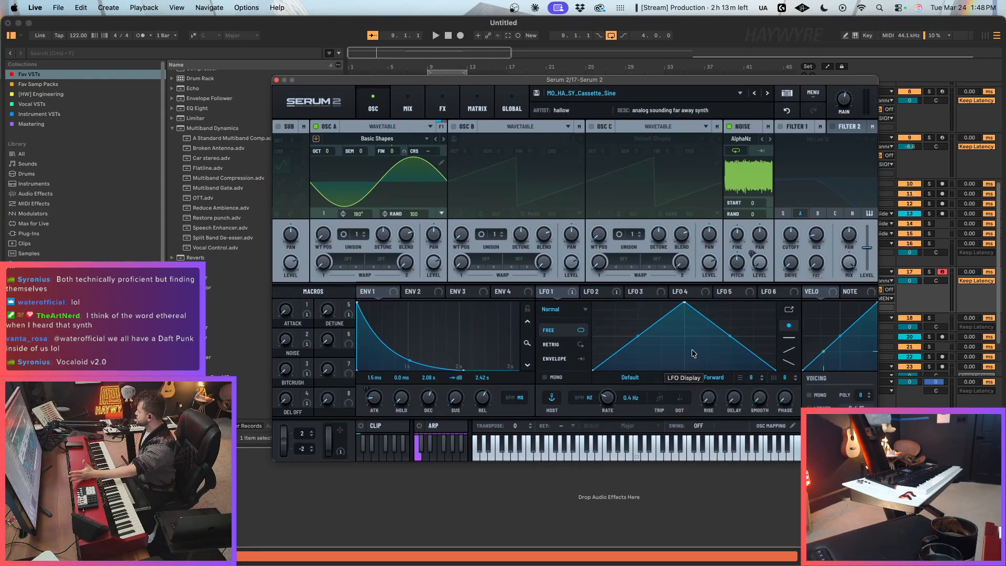
{"action": "left_click_drag", "start_coordinate": [822, 85], "coordinate": [778, 78]}
{"action": "left_click_drag", "start_coordinate": [832, 452], "coordinate": [845, 461]}
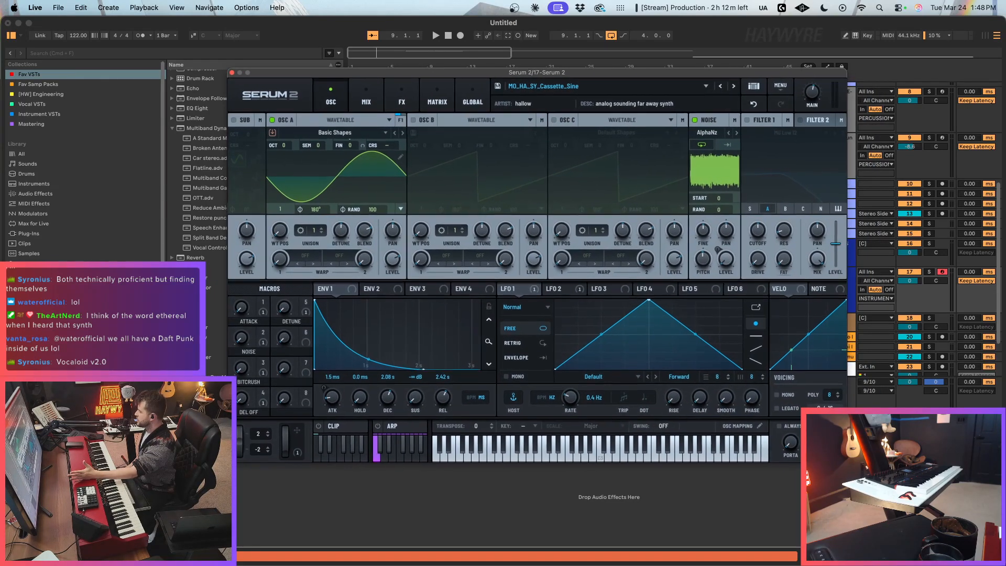
{"action": "left_click_drag", "start_coordinate": [801, 79], "coordinate": [824, 82]}
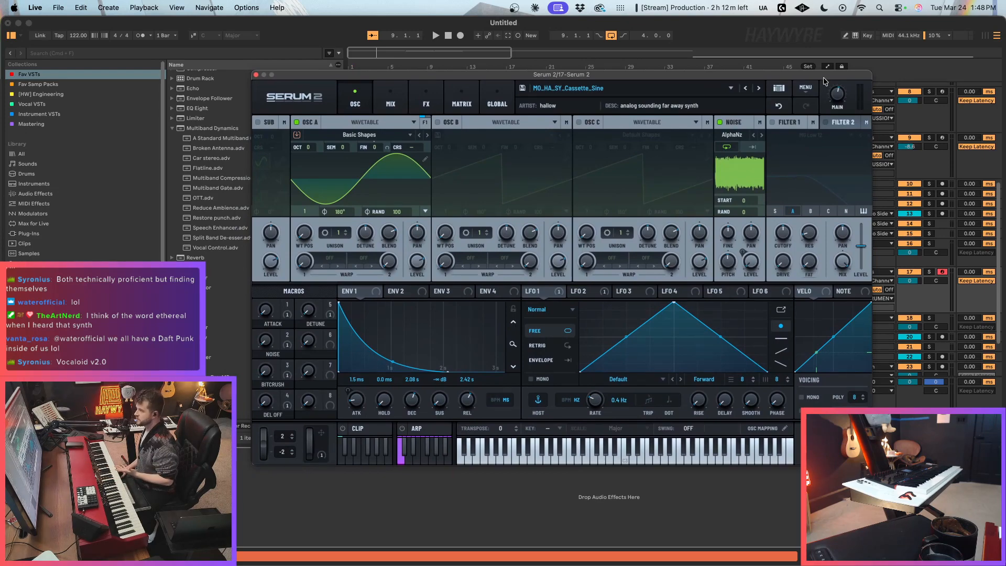
{"action": "left_click_drag", "start_coordinate": [826, 77], "coordinate": [823, 71]}
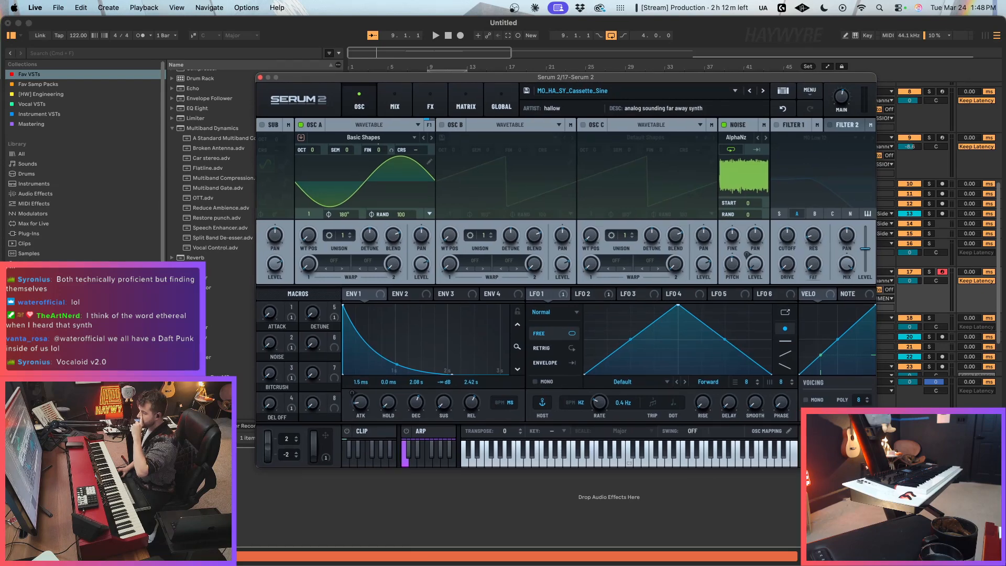
{"action": "left_click_drag", "start_coordinate": [875, 467], "coordinate": [851, 452]}
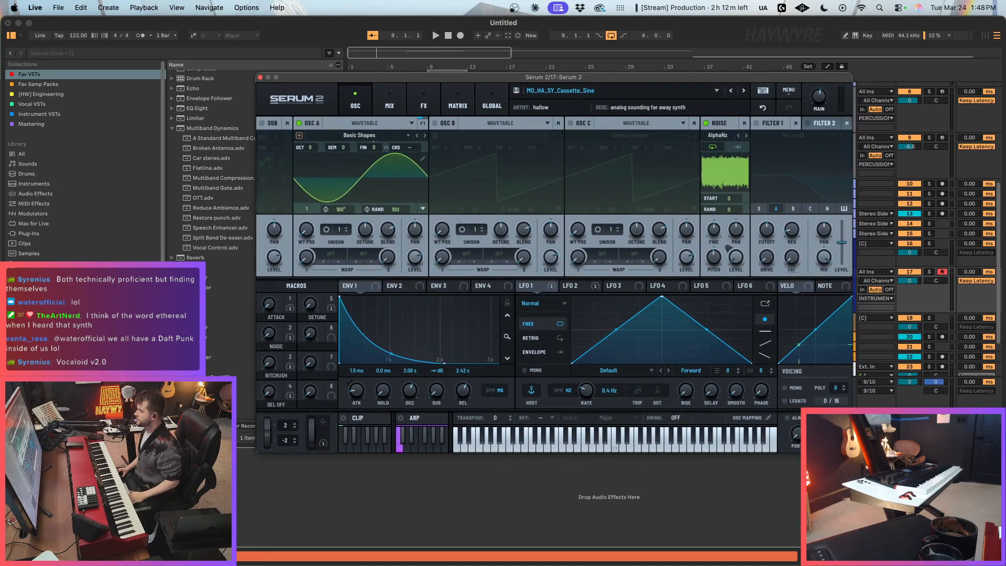
{"action": "left_click_drag", "start_coordinate": [650, 76], "coordinate": [693, 80]}
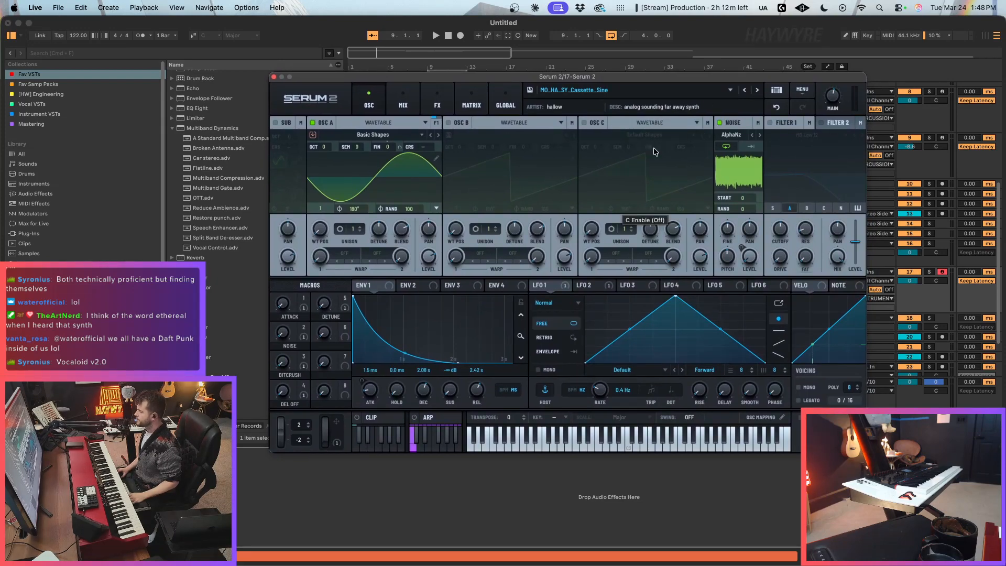
{"action": "left_click", "coordinate": [568, 478]}
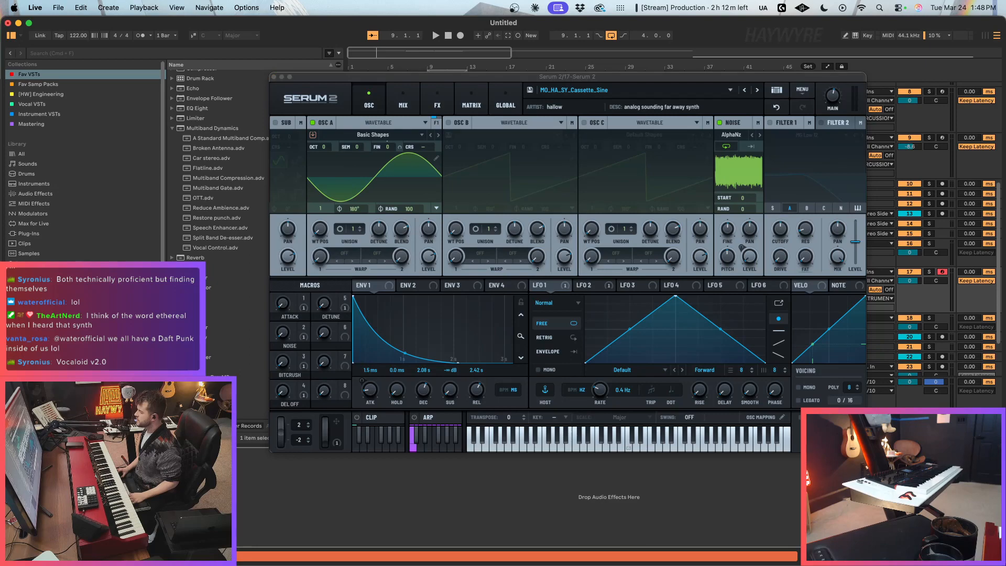
{"action": "left_click_drag", "start_coordinate": [865, 452], "coordinate": [868, 454]}
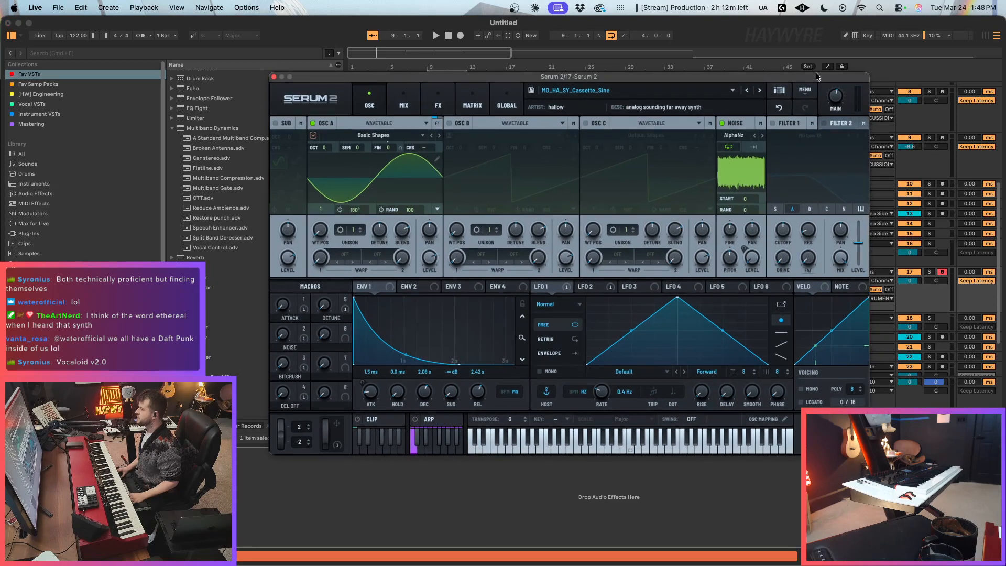
{"action": "left_click_drag", "start_coordinate": [817, 73], "coordinate": [812, 77]}
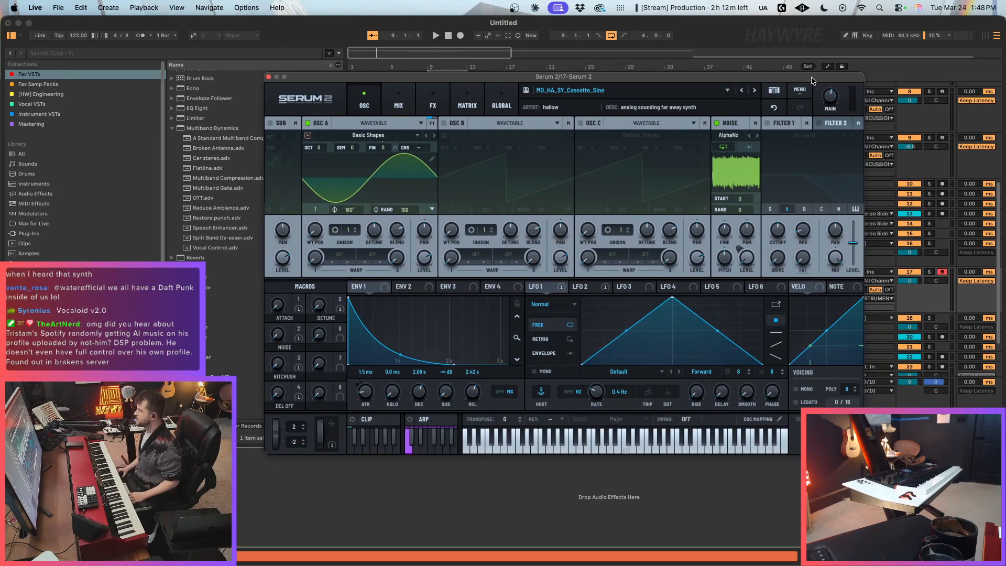
{"action": "left_click_drag", "start_coordinate": [811, 78], "coordinate": [772, 78]}
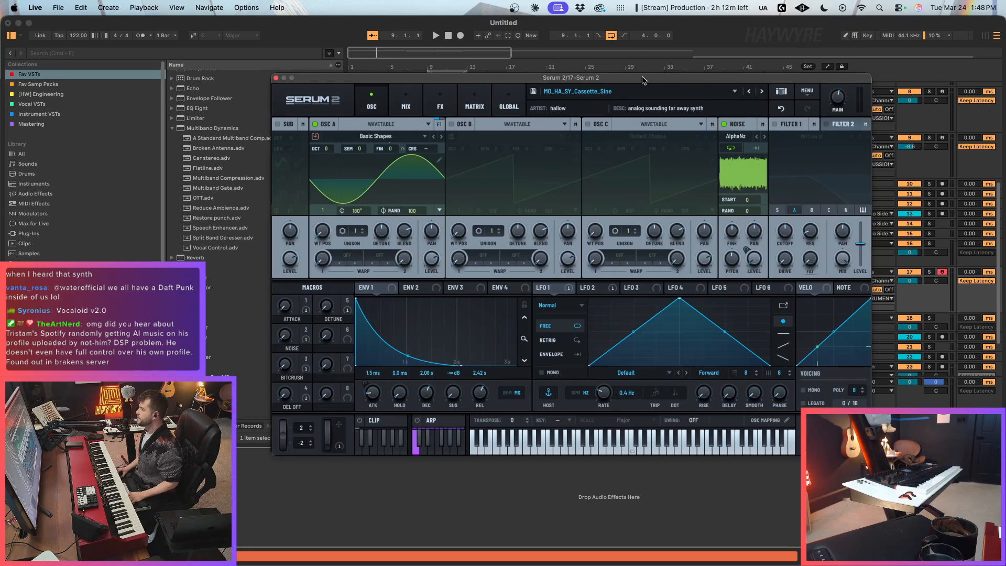
{"action": "left_click_drag", "start_coordinate": [644, 79], "coordinate": [637, 78]}
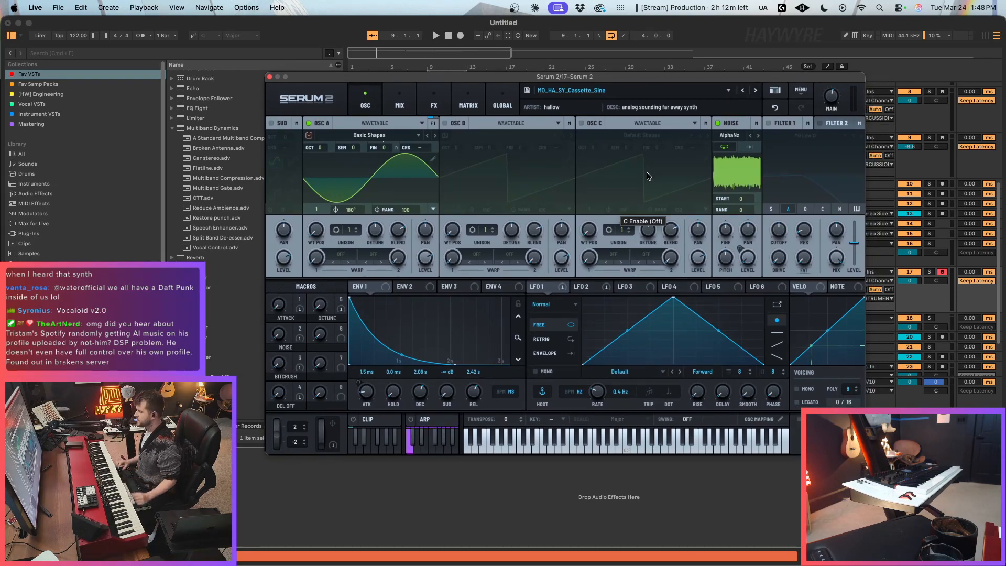
{"action": "left_click_drag", "start_coordinate": [688, 78], "coordinate": [684, 80]}
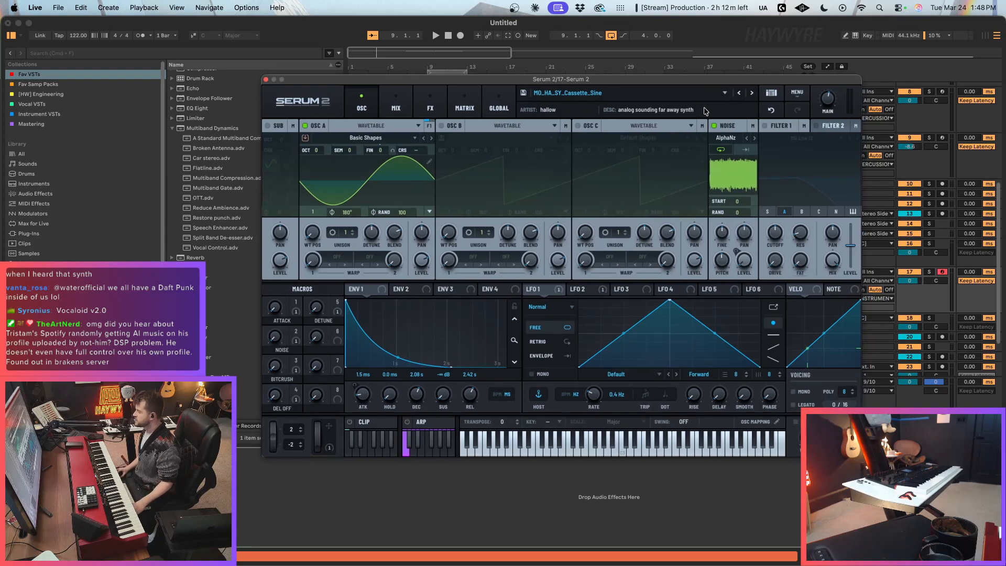
{"action": "left_click_drag", "start_coordinate": [745, 83], "coordinate": [750, 80]}
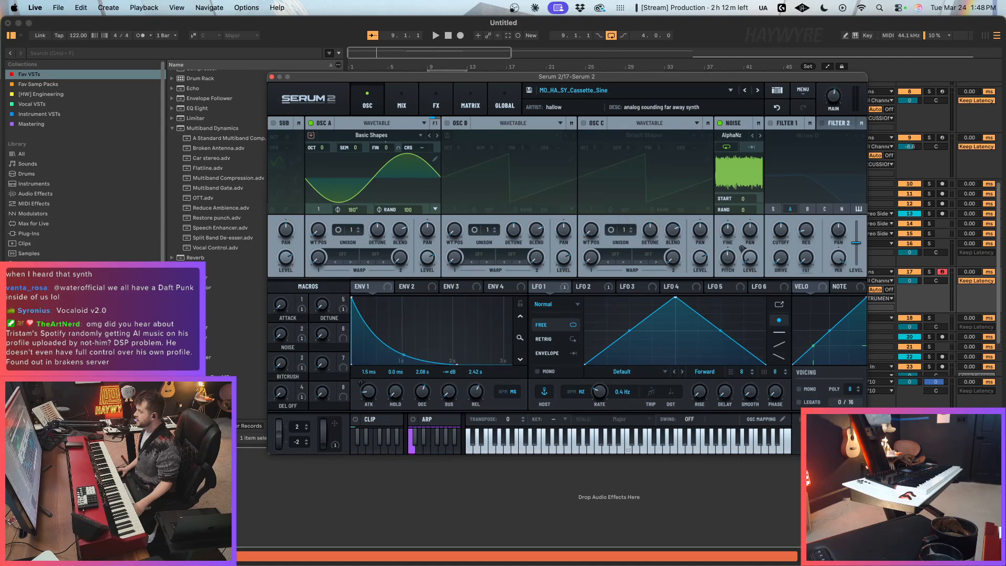
{"action": "left_click_drag", "start_coordinate": [867, 455], "coordinate": [862, 452]}
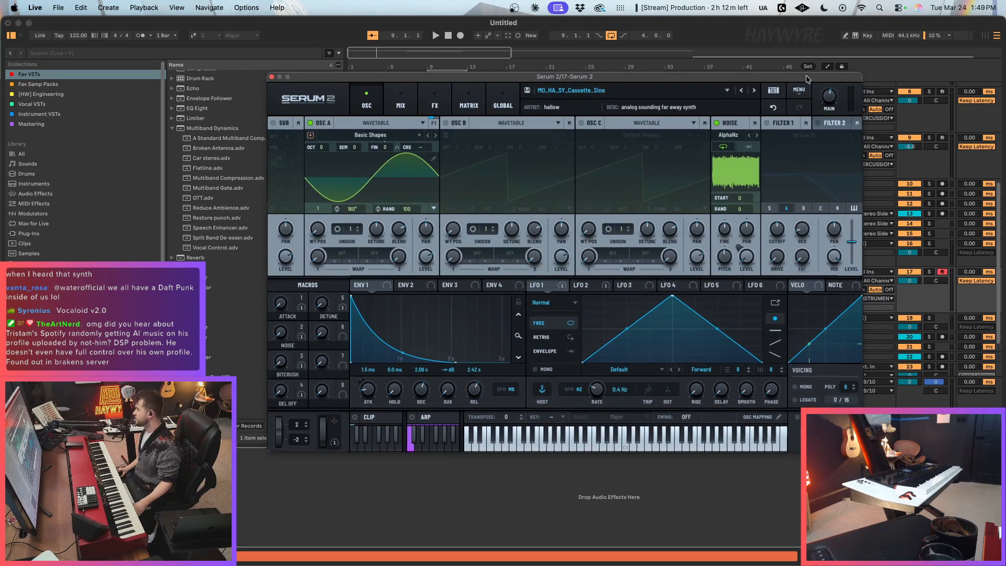
{"action": "left_click_drag", "start_coordinate": [805, 79], "coordinate": [802, 80]}
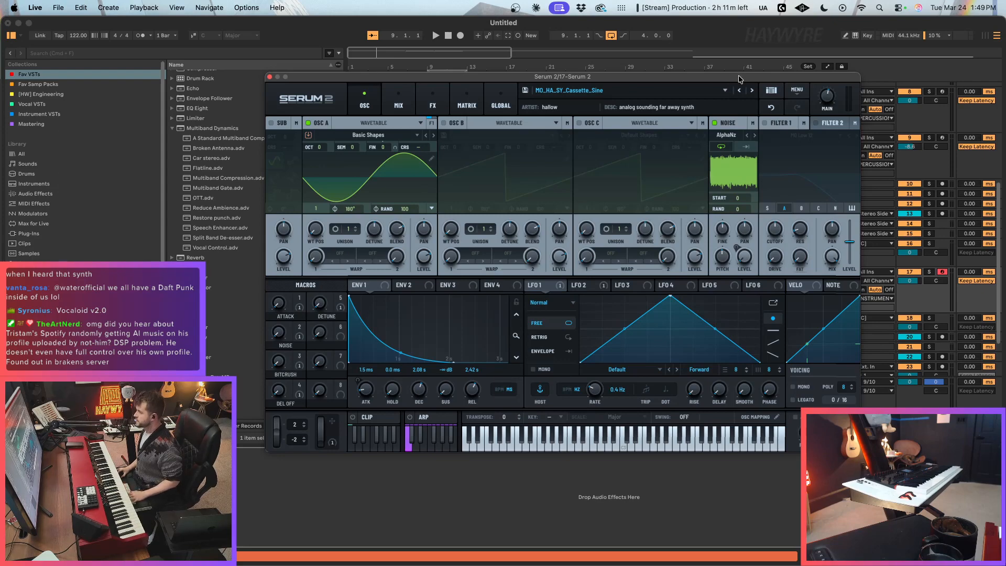
{"action": "left_click_drag", "start_coordinate": [738, 76], "coordinate": [731, 76]}
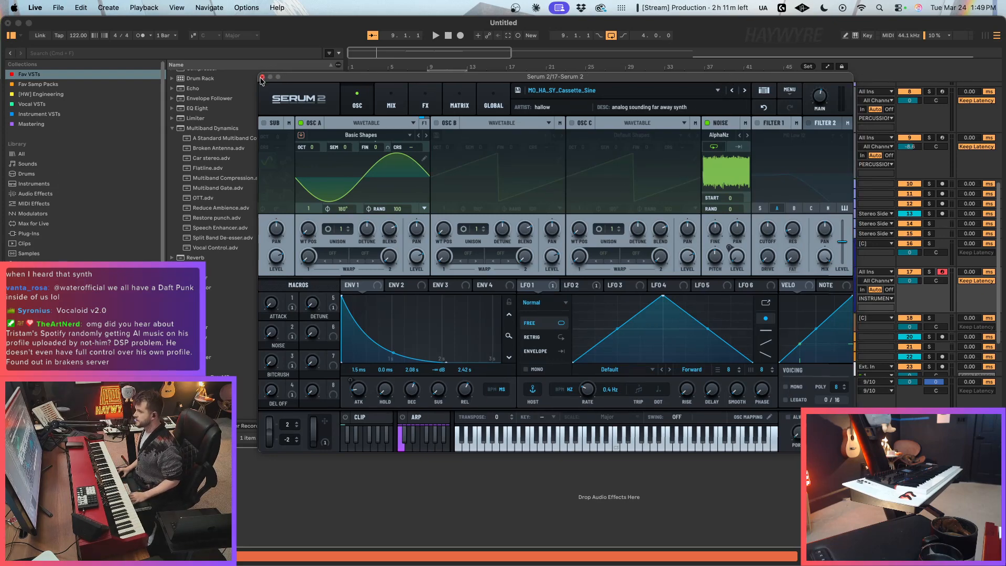
Step: Close the Serum 2 plugin window and place the insertion marker at bar 9 on the Serum 2 track
{"action": "left_click", "coordinate": [447, 223]}
{"action": "left_click", "coordinate": [448, 297]}
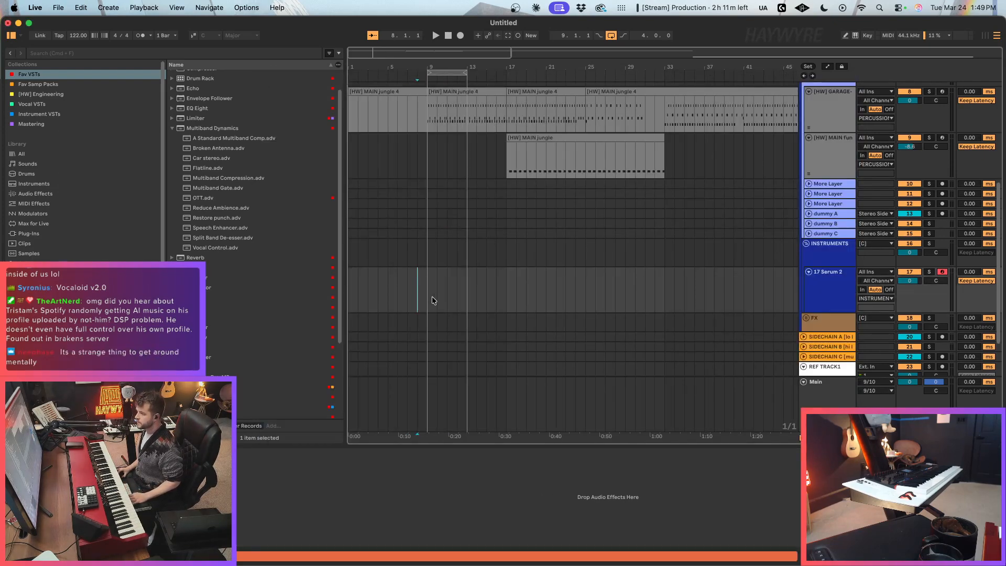
{"action": "left_click", "coordinate": [427, 293]}
{"action": "key", "text": "plus"}
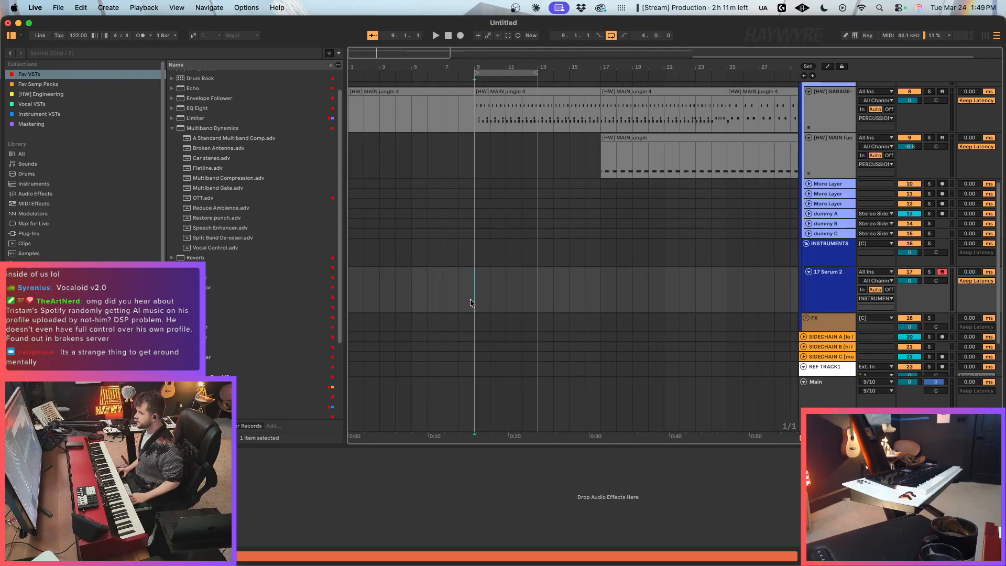
{"action": "scroll", "coordinate": [529, 317], "scroll_direction": "up", "scroll_amount": 3}
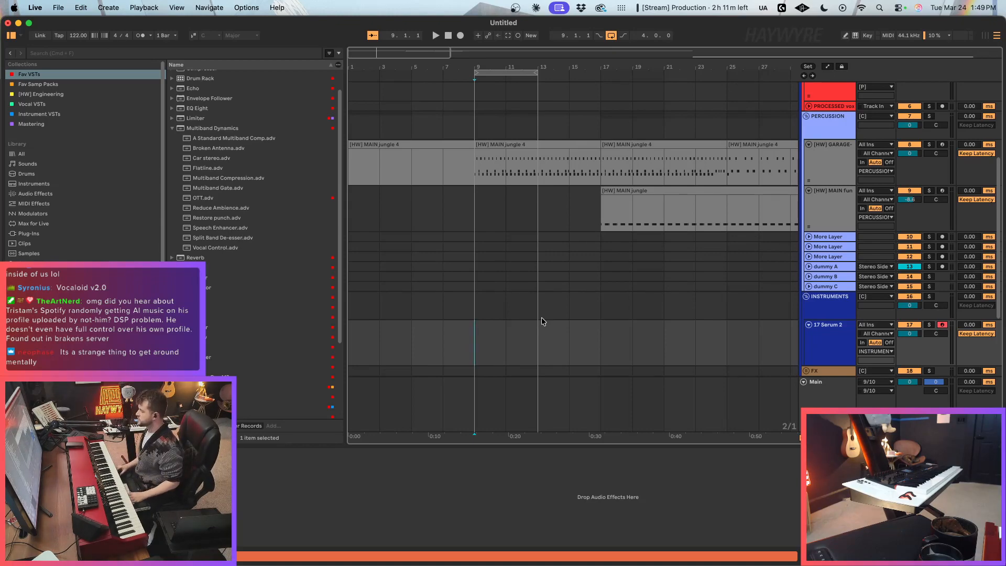
{"action": "left_click", "coordinate": [540, 321]}
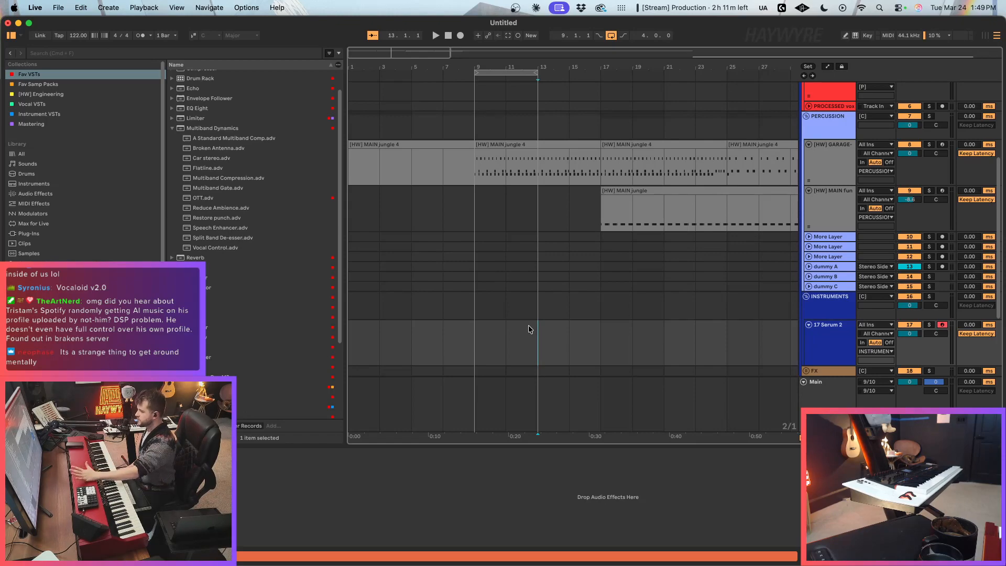
{"action": "left_click_drag", "start_coordinate": [479, 344], "coordinate": [516, 344]}
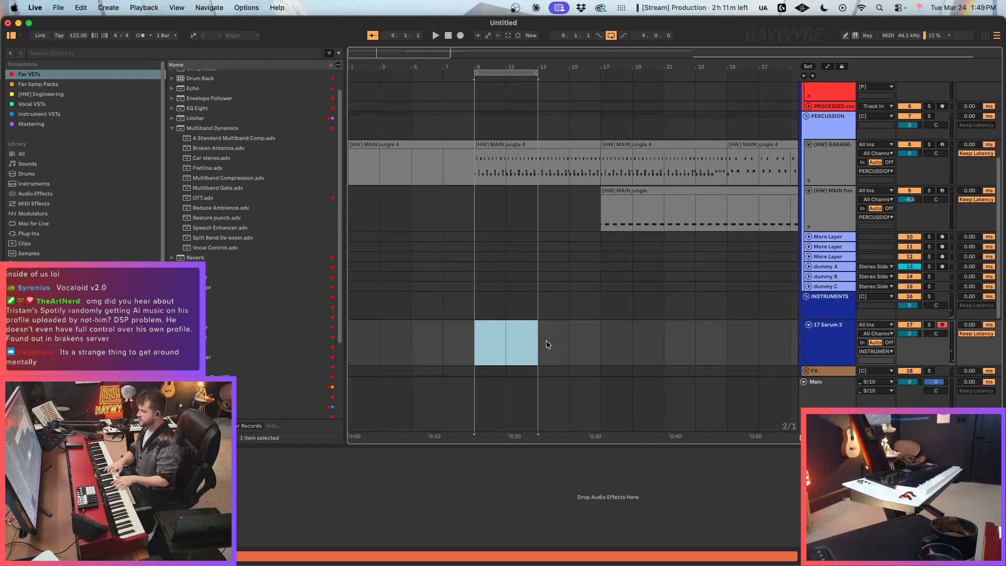
{"action": "left_click", "coordinate": [546, 340]}
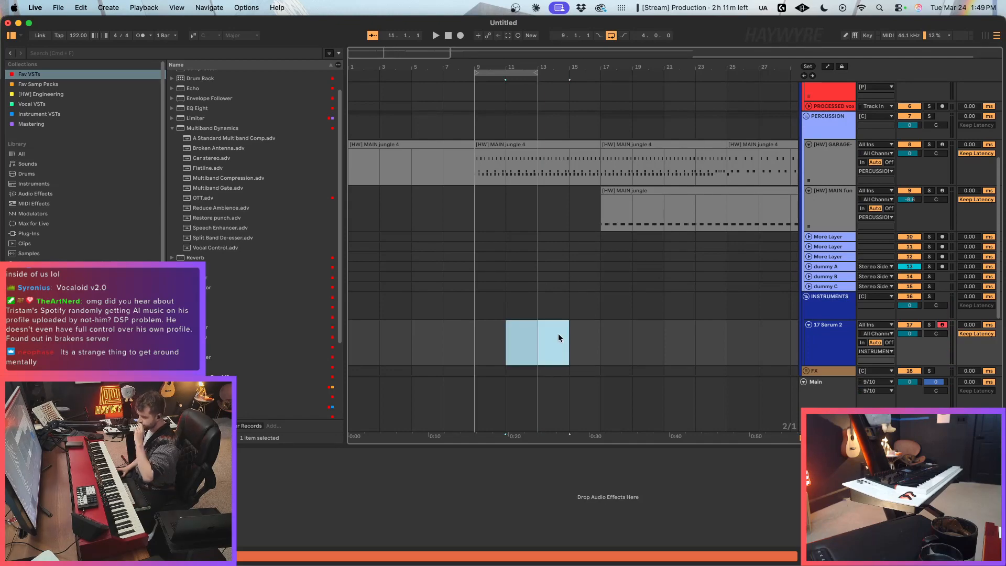
{"action": "left_click", "coordinate": [595, 343]}
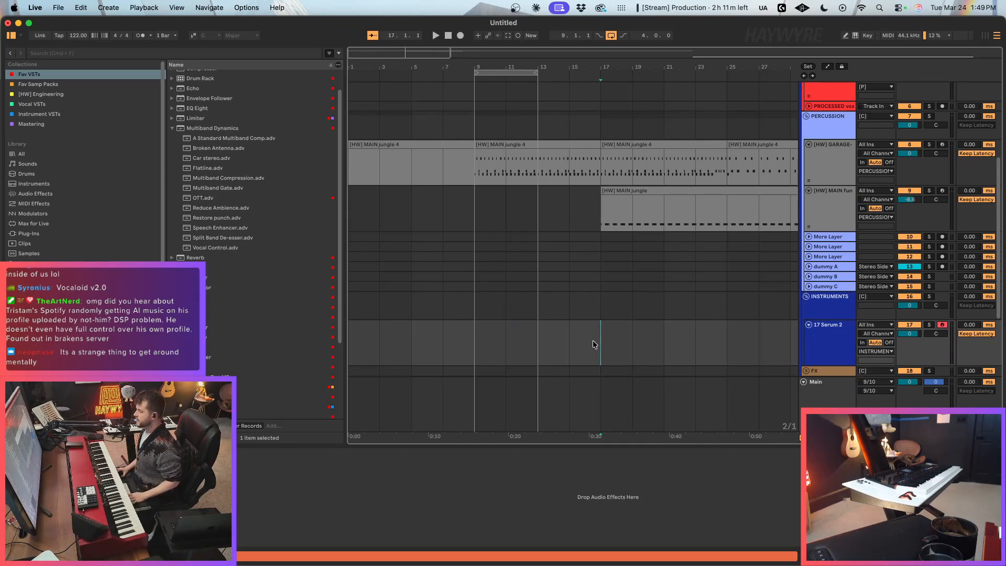
{"action": "left_click_drag", "start_coordinate": [593, 340], "coordinate": [473, 341]}
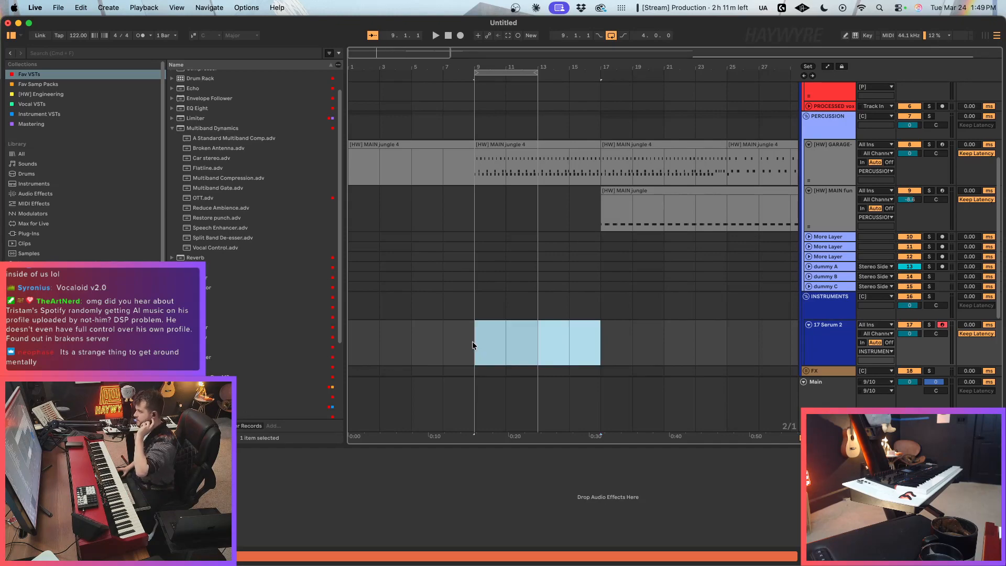
{"action": "left_click_drag", "start_coordinate": [475, 352], "coordinate": [598, 347]}
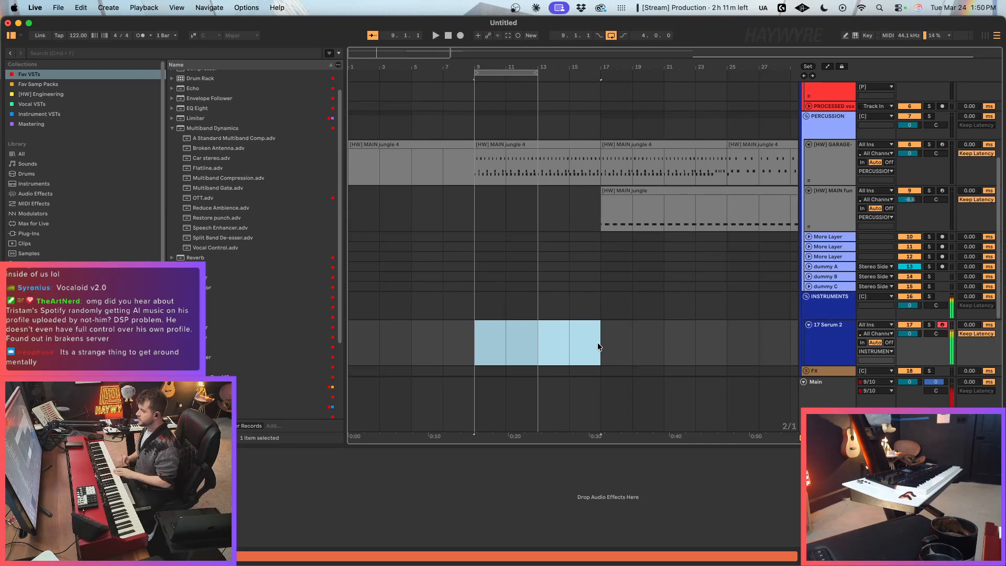
{"action": "left_click", "coordinate": [566, 339]}
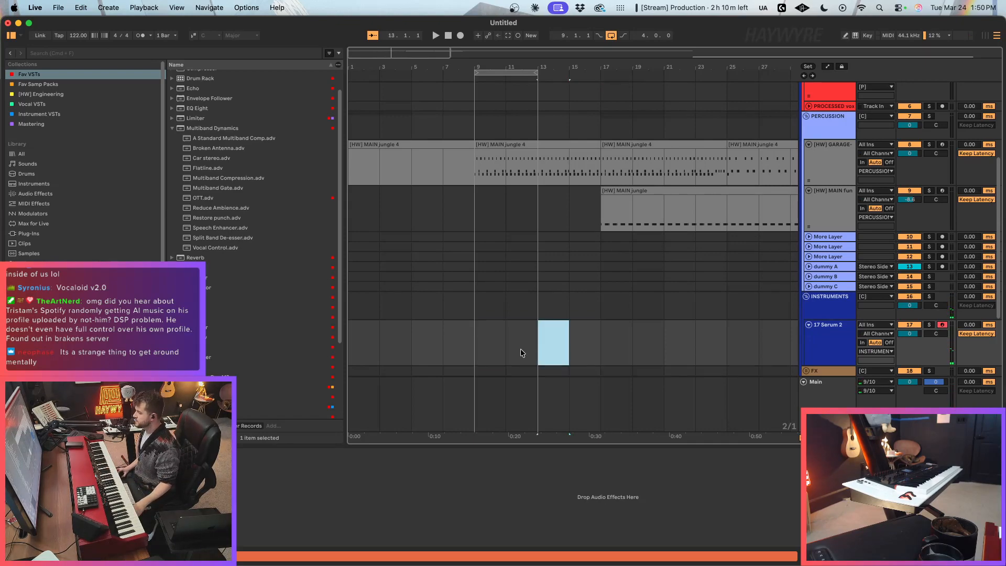
{"action": "left_click", "coordinate": [536, 355]}
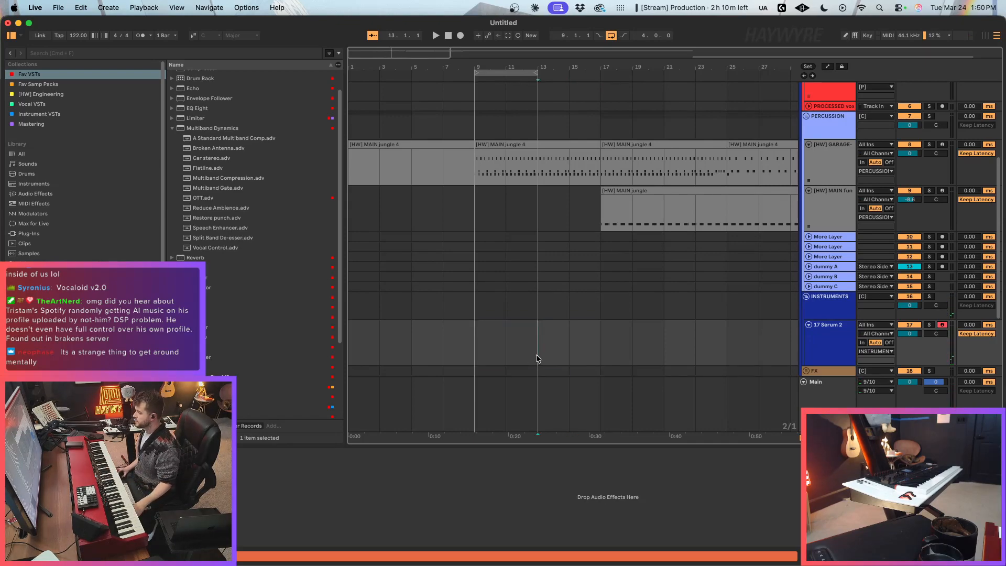
{"action": "left_click", "coordinate": [572, 342]}
{"action": "left_click_drag", "start_coordinate": [518, 349], "coordinate": [548, 343]}
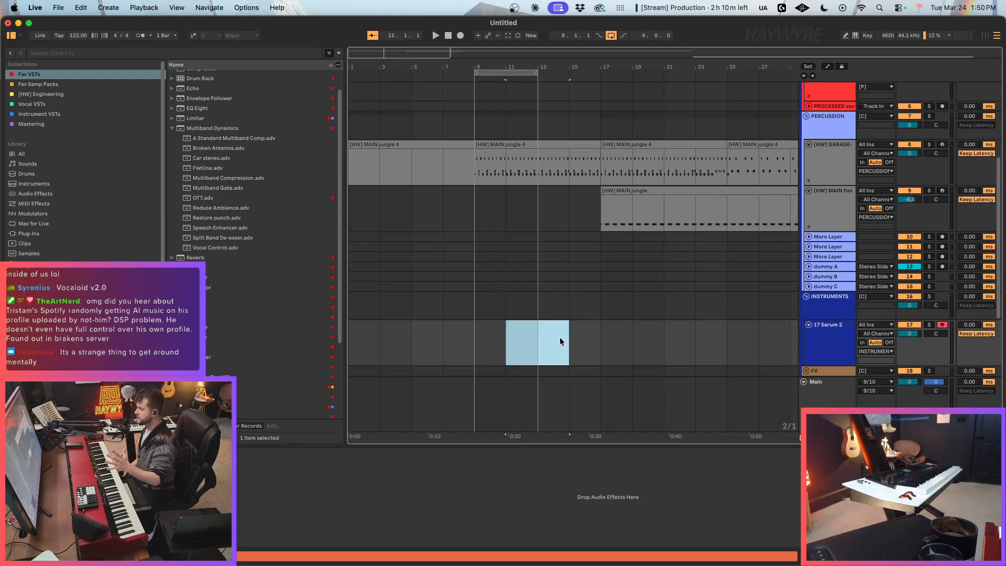
{"action": "left_click", "coordinate": [566, 330]}
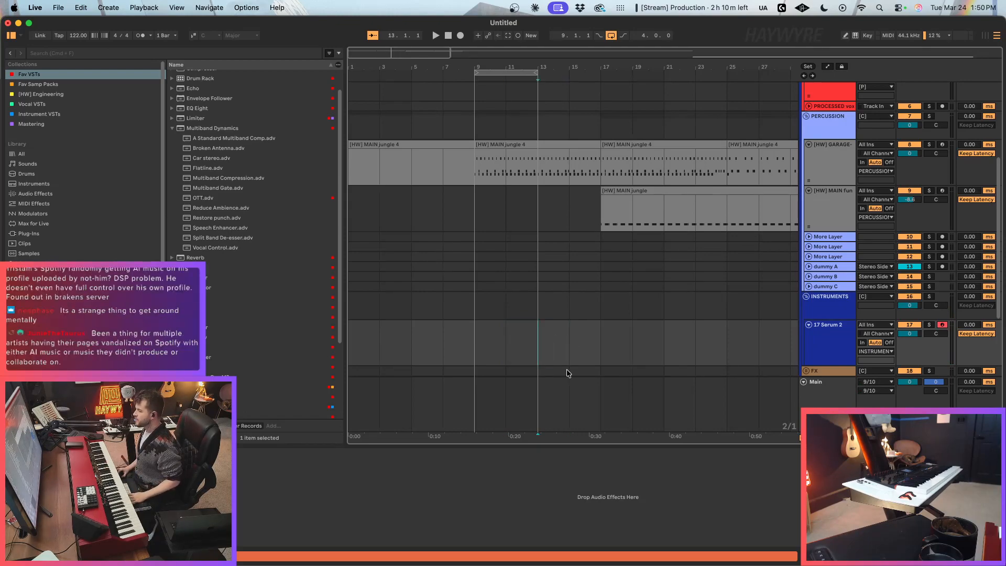
{"action": "left_click_drag", "start_coordinate": [533, 343], "coordinate": [553, 352]}
Step: Set the Serum 2 track's volume to -3.1 dB and select the track
{"action": "scroll", "coordinate": [555, 326], "scroll_direction": "down", "scroll_amount": 5}
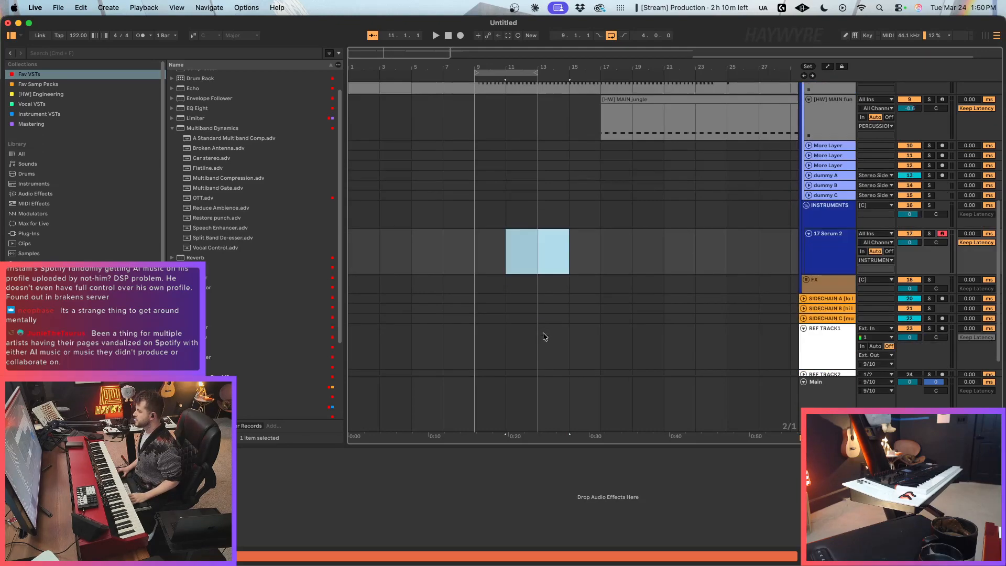
{"action": "scroll", "coordinate": [556, 322], "scroll_direction": "up", "scroll_amount": 3}
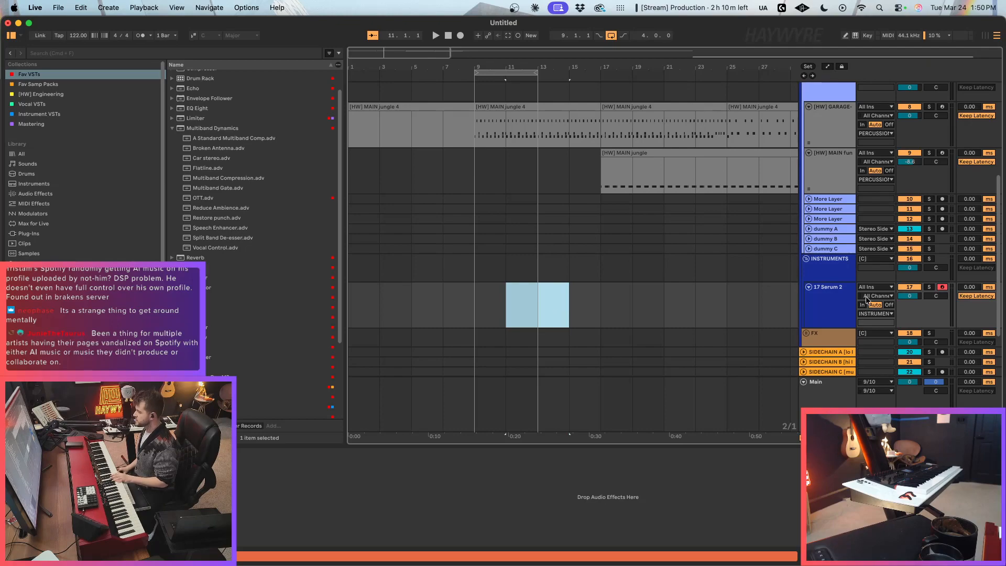
{"action": "mouse_move", "coordinate": [910, 296]}
{"action": "left_mouse_down"}
{"action": "mouse_move", "coordinate": [892, 300]}
{"action": "mouse_move", "coordinate": [909, 295]}
{"action": "left_mouse_up"}
{"action": "left_click", "coordinate": [841, 314]}
{"action": "left_click", "coordinate": [822, 315]}
{"action": "left_click", "coordinate": [911, 296]}
{"action": "left_click", "coordinate": [847, 306]}
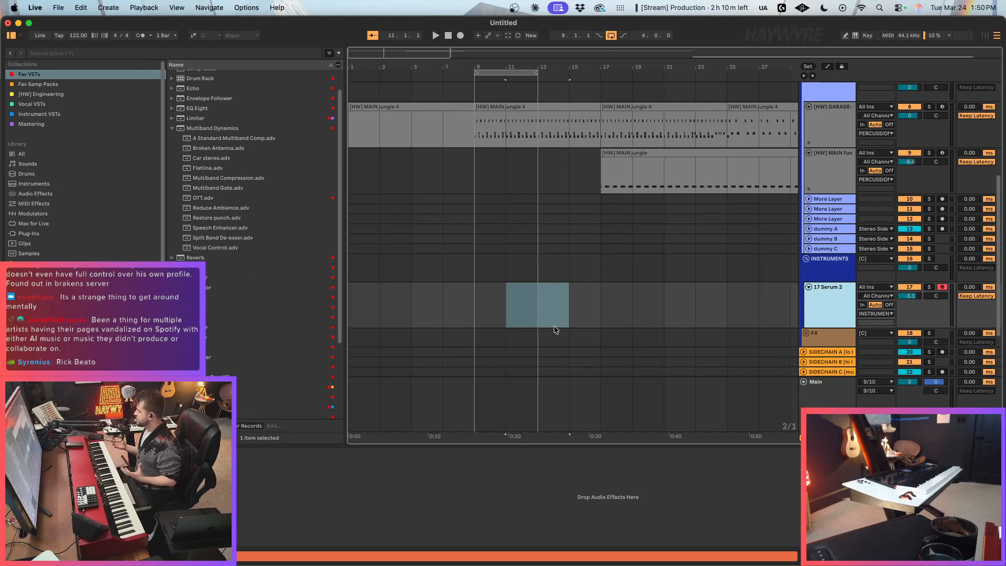
{"action": "left_click_drag", "start_coordinate": [523, 315], "coordinate": [554, 308]}
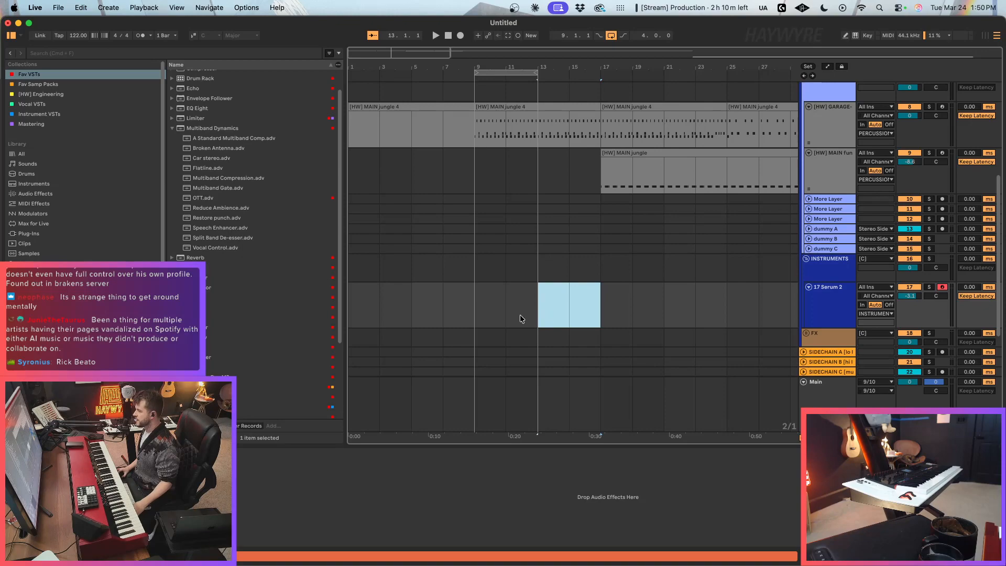
{"action": "left_click", "coordinate": [497, 317]}
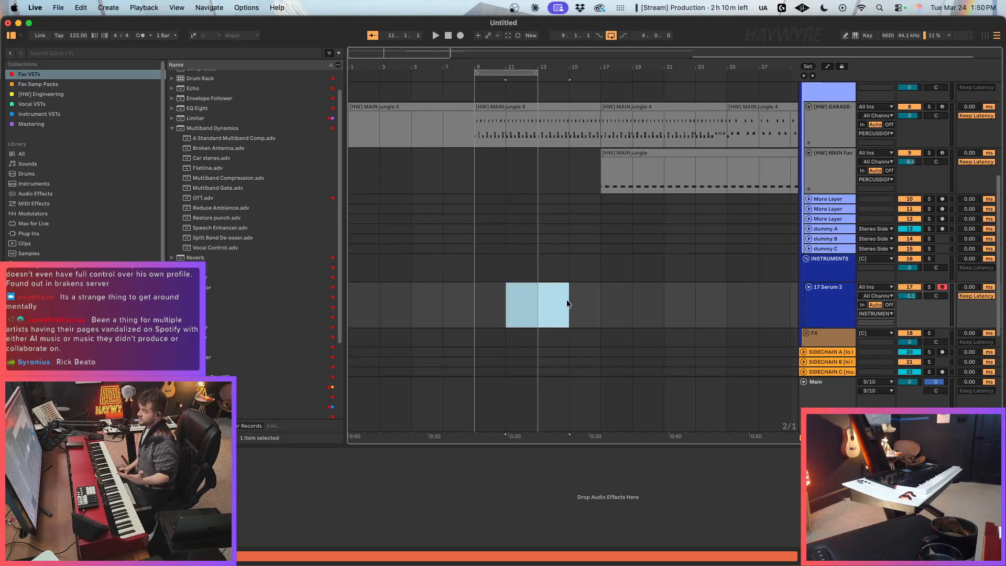
{"action": "left_click", "coordinate": [503, 311]}
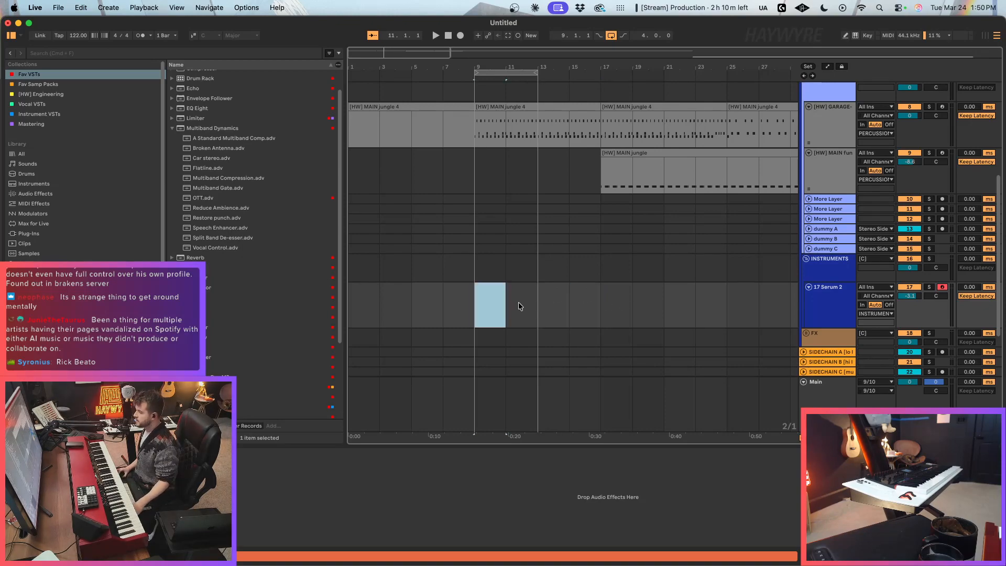
{"action": "left_click_drag", "start_coordinate": [519, 306], "coordinate": [532, 301]}
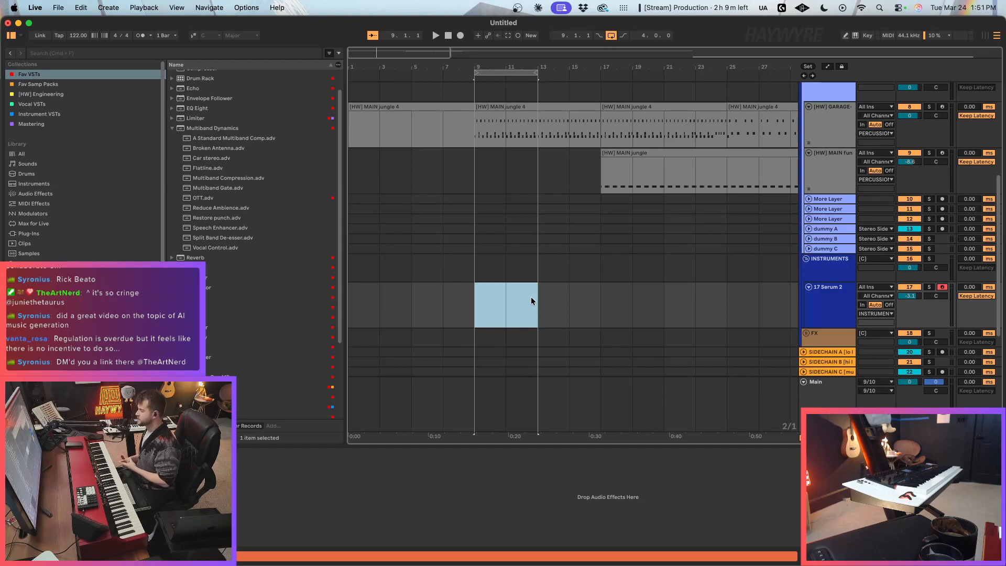
{"action": "left_click", "coordinate": [530, 297]}
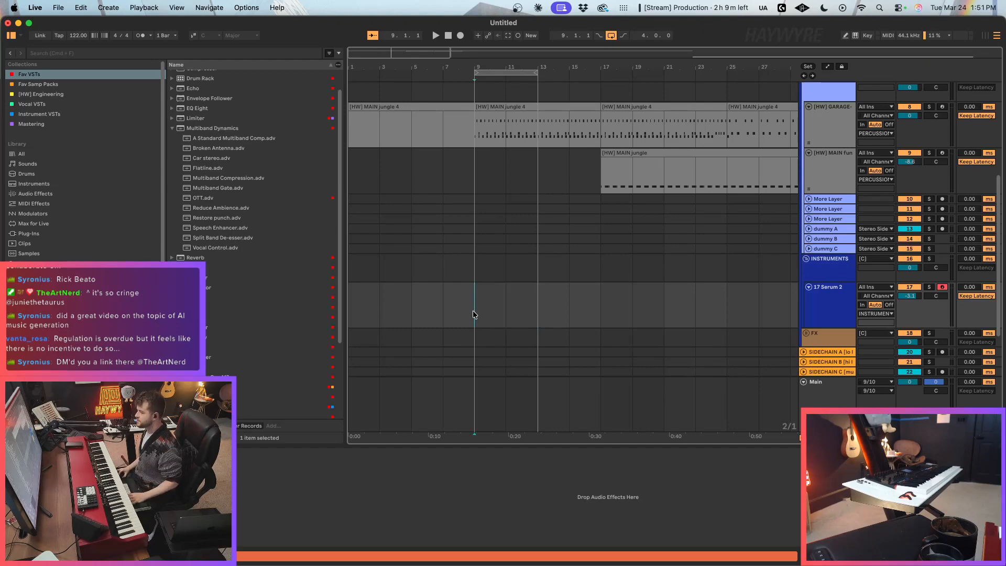
{"action": "mouse_move", "coordinate": [474, 310]}
{"action": "left_mouse_down"}
{"action": "mouse_move", "coordinate": [571, 304]}
{"action": "mouse_move", "coordinate": [487, 315]}
{"action": "left_mouse_up"}
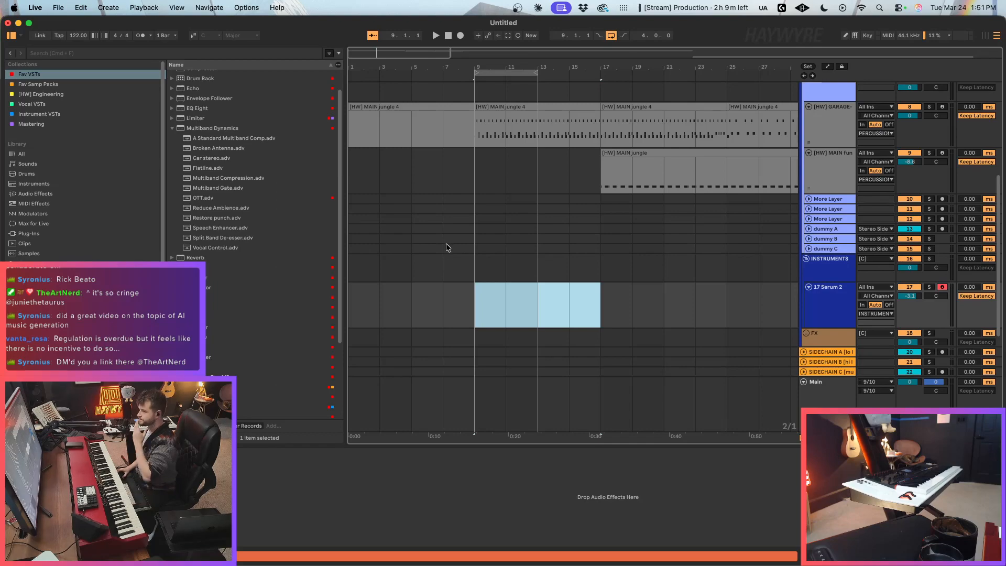
{"action": "left_click", "coordinate": [504, 312]}
{"action": "left_click_drag", "start_coordinate": [473, 303], "coordinate": [529, 300]}
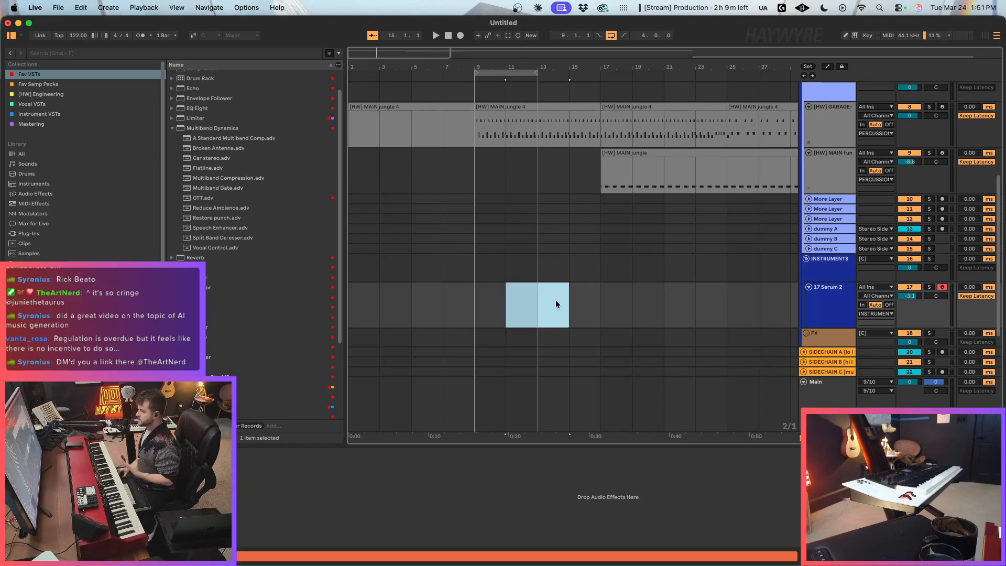
{"action": "left_click", "coordinate": [555, 304]}
{"action": "left_click_drag", "start_coordinate": [602, 307], "coordinate": [459, 296]}
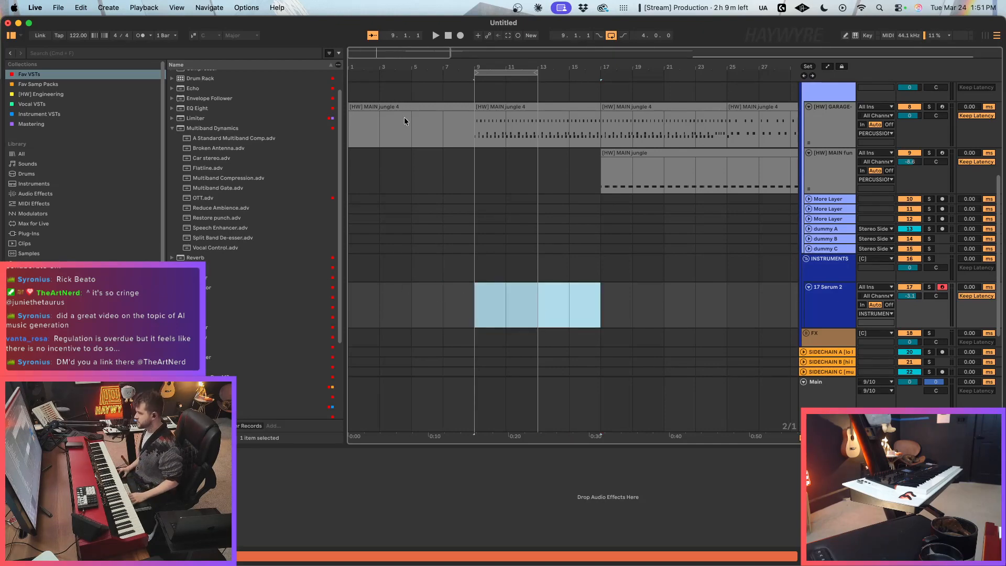
Step: Show slightly more bars of the arrangement and return the insertion marker to bar 9 on the Serum 2 track
{"action": "left_click_drag", "start_coordinate": [378, 56], "coordinate": [378, 46]}
{"action": "left_click", "coordinate": [502, 221]}
{"action": "key", "text": "super+1"}
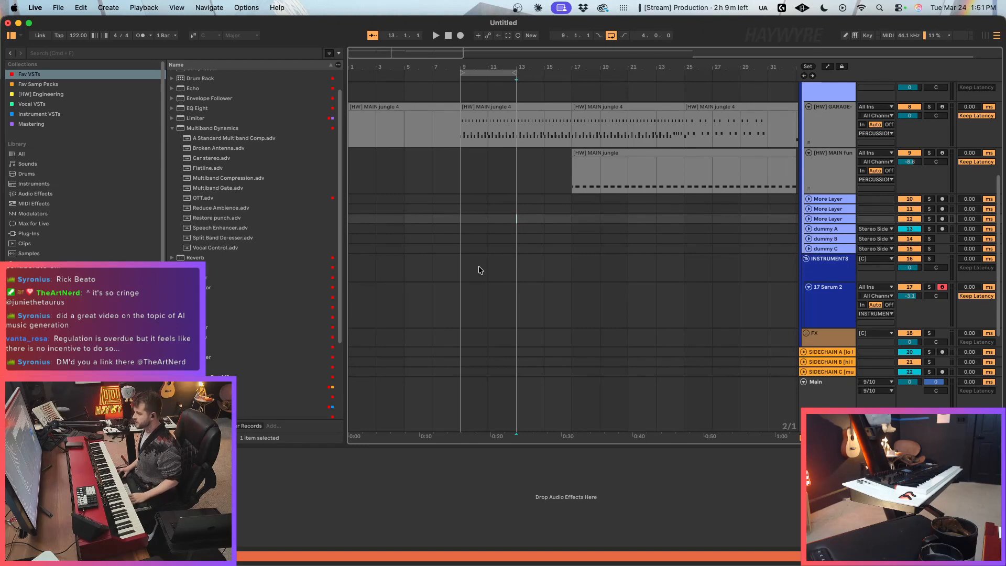
{"action": "left_click_drag", "start_coordinate": [465, 309], "coordinate": [578, 314]}
{"action": "key", "text": "super+2"}
{"action": "key", "text": "super+1"}
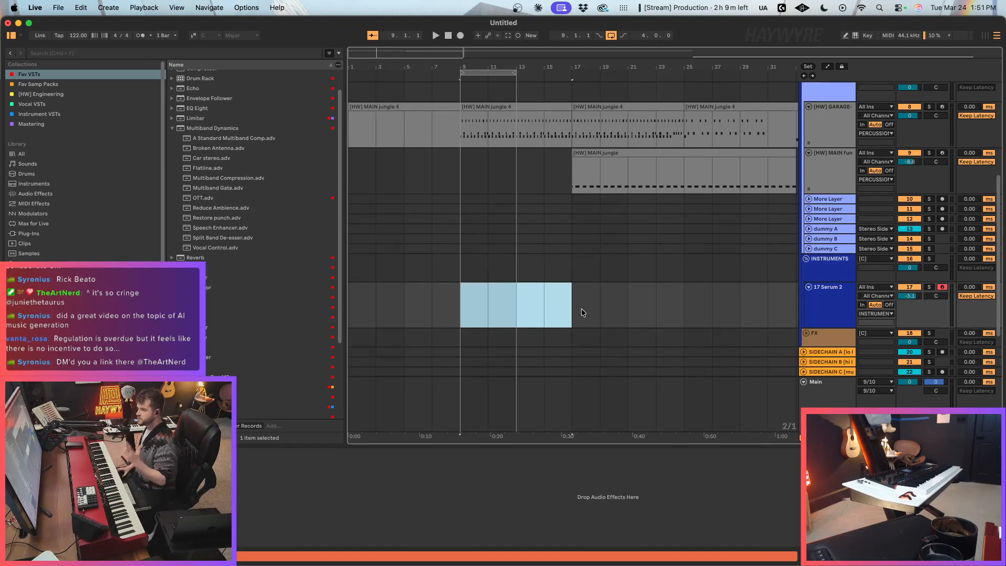
{"action": "left_click_drag", "start_coordinate": [581, 310], "coordinate": [441, 303]}
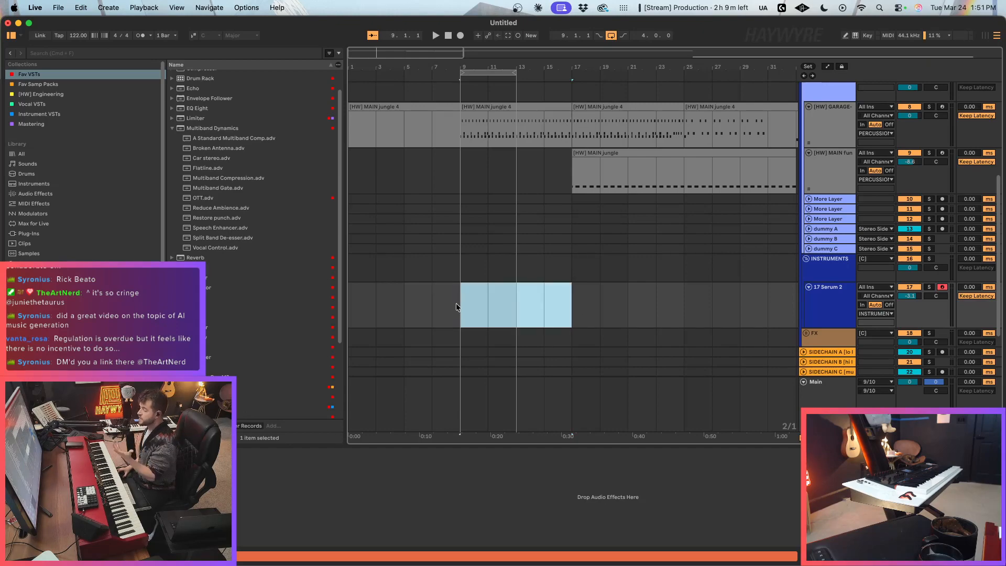
{"action": "left_click", "coordinate": [479, 299]}
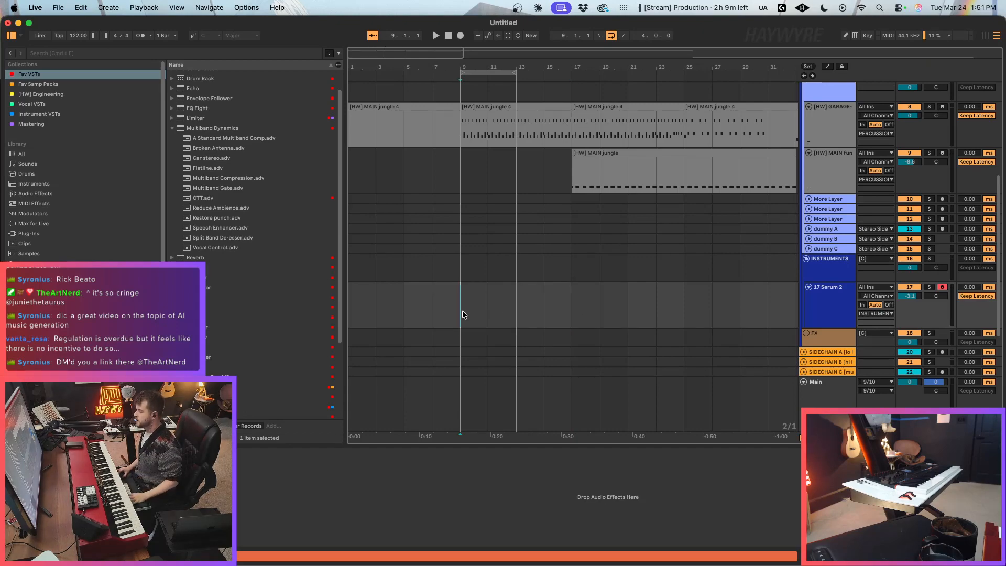
{"action": "left_click_drag", "start_coordinate": [461, 314], "coordinate": [570, 316]}
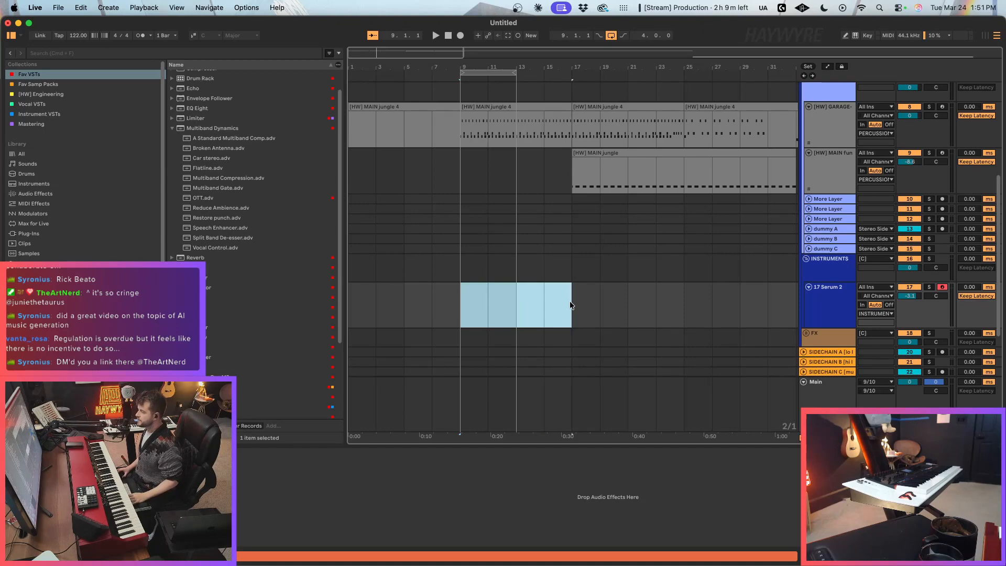
{"action": "left_click", "coordinate": [543, 304]}
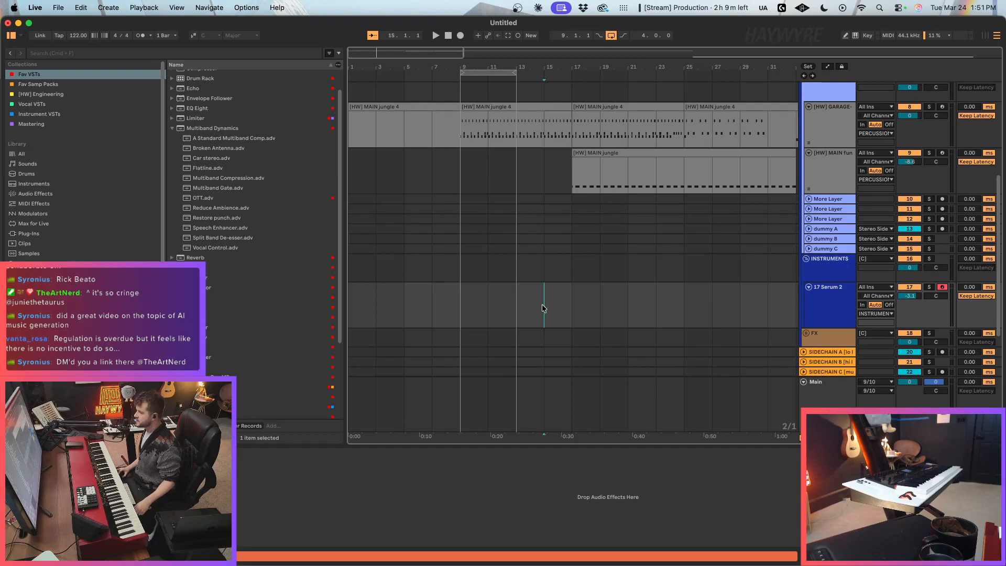
{"action": "left_click", "coordinate": [489, 312], "text": "shift"}
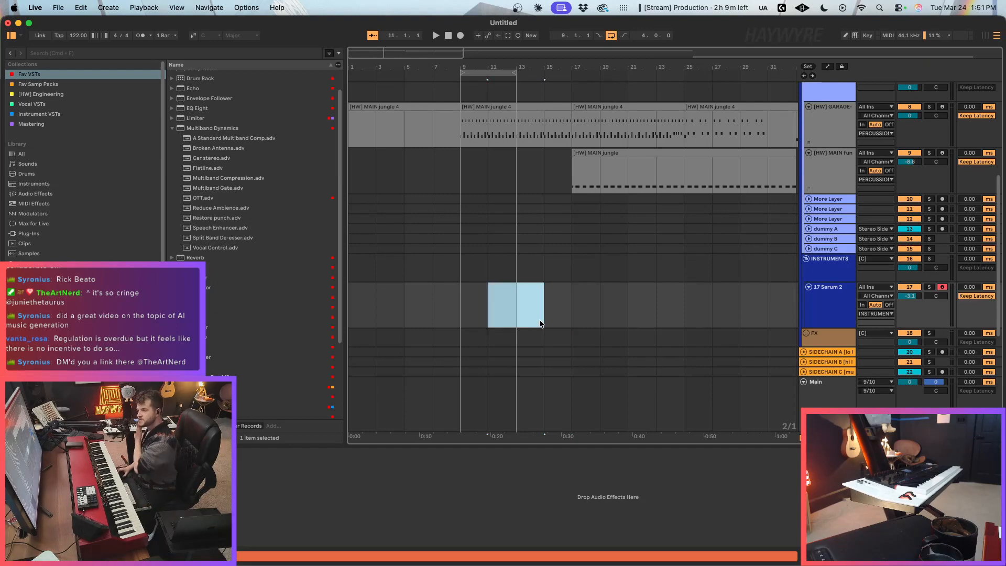
{"action": "left_click", "coordinate": [489, 313]}
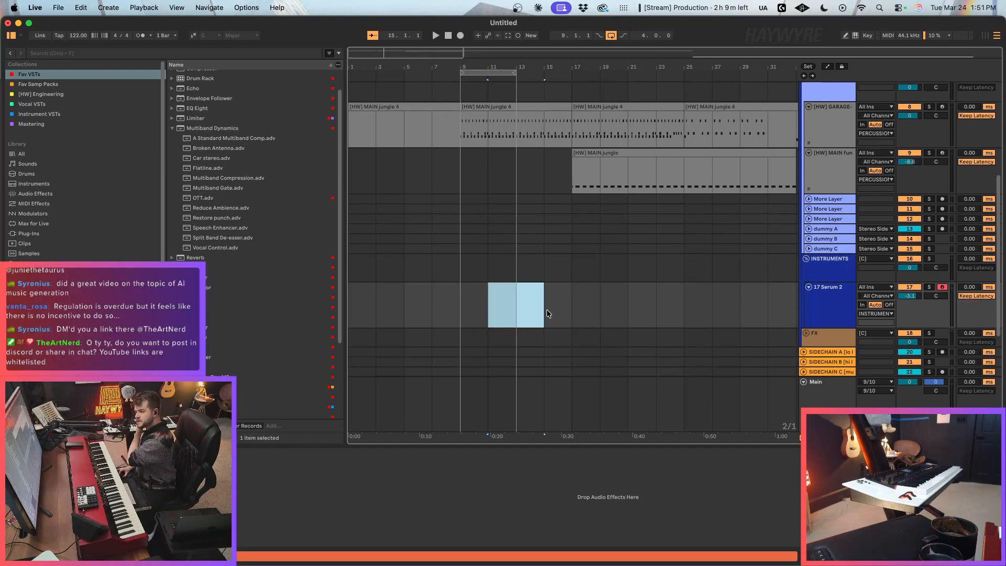
{"action": "left_click_drag", "start_coordinate": [479, 330], "coordinate": [573, 317]}
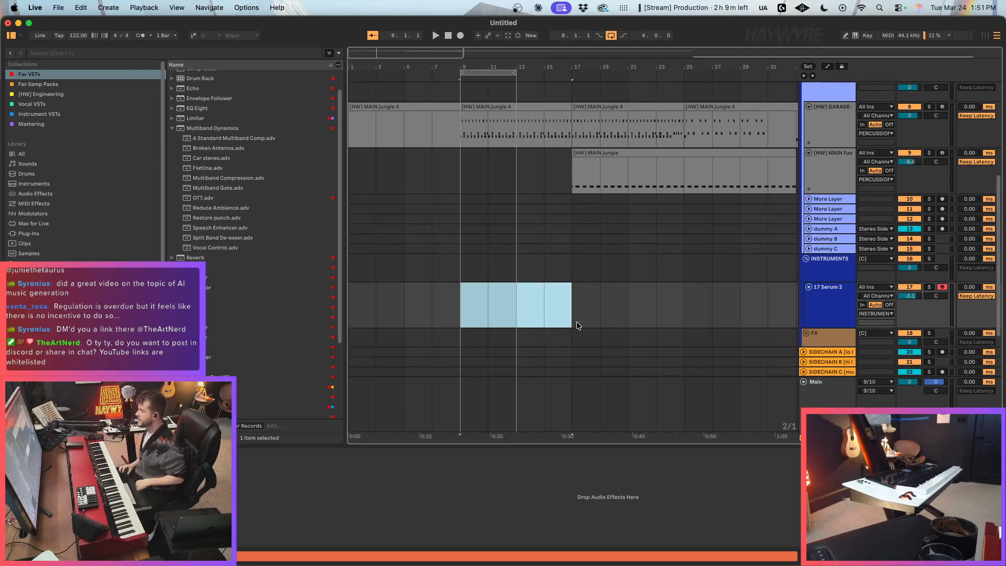
{"action": "left_click_drag", "start_coordinate": [565, 314], "coordinate": [686, 289]}
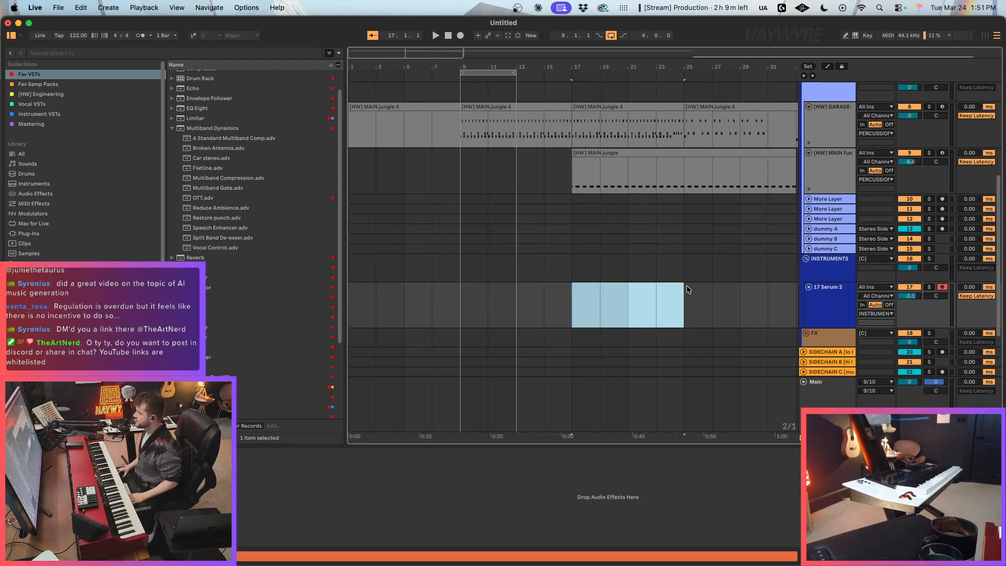
{"action": "left_click", "coordinate": [671, 295]}
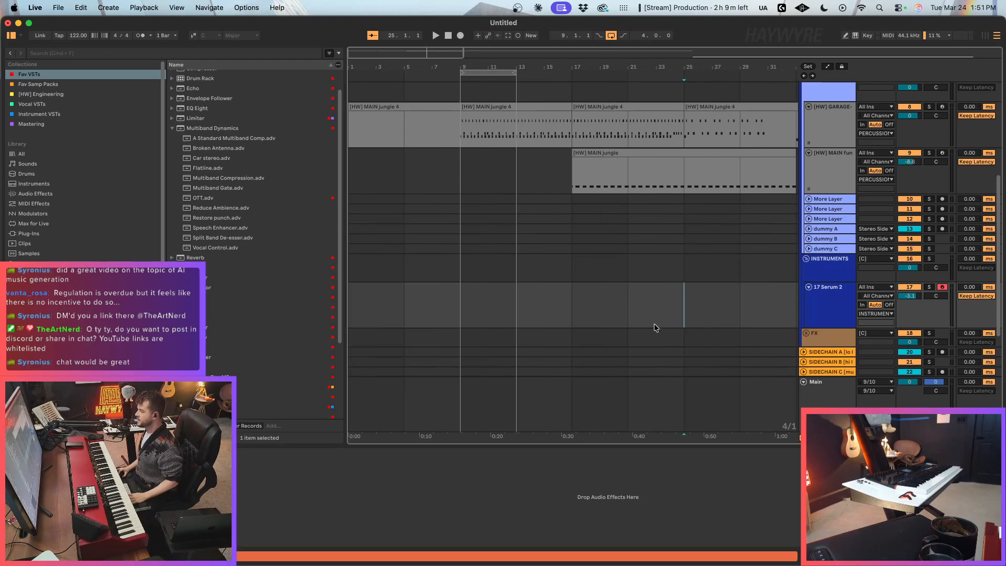
{"action": "key", "text": "super+1"}
{"action": "mouse_move", "coordinate": [656, 319]}
{"action": "left_mouse_down"}
{"action": "mouse_move", "coordinate": [709, 308]}
{"action": "mouse_move", "coordinate": [585, 307]}
{"action": "left_mouse_up"}
{"action": "left_click", "coordinate": [691, 312]}
{"action": "key", "text": "super+2"}
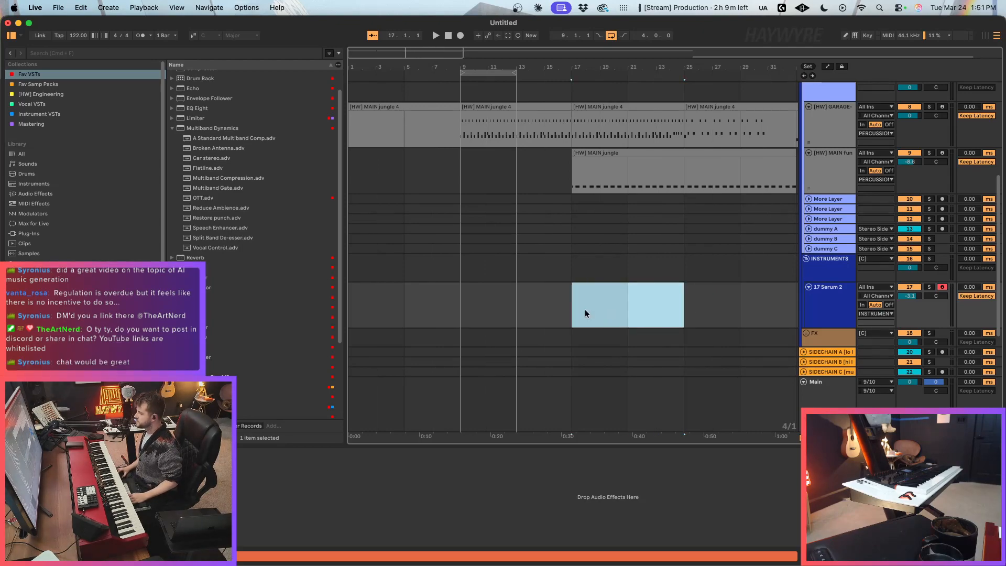
{"action": "left_click", "coordinate": [583, 307]}
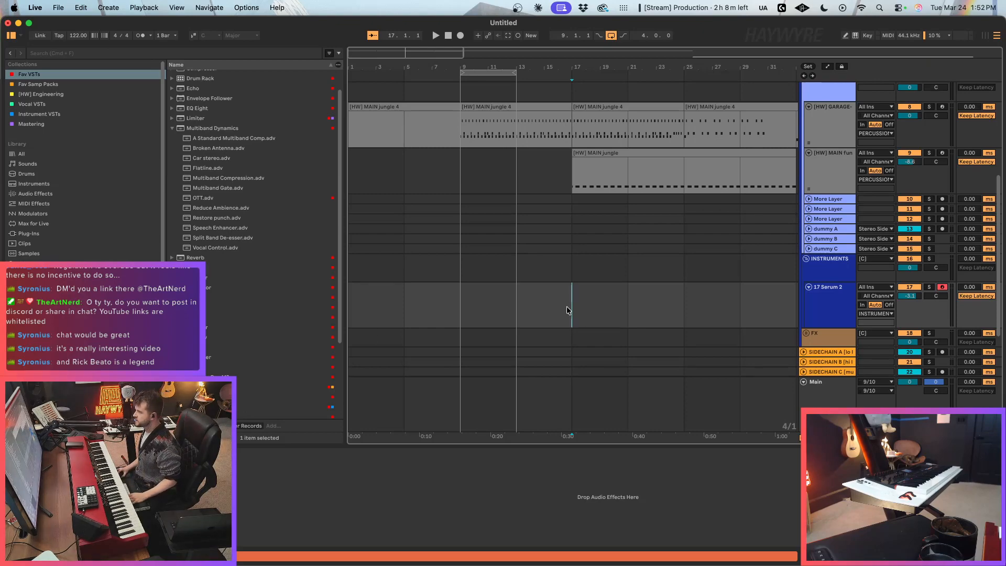
{"action": "key", "text": "super+1"}
{"action": "key", "text": "super+2"}
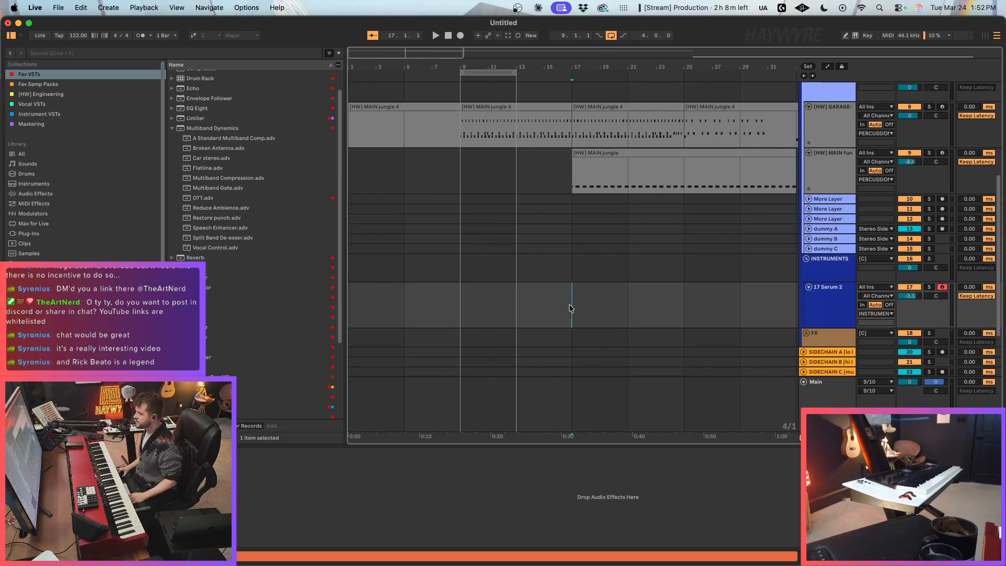
{"action": "key", "text": "super+1"}
{"action": "key", "text": "shift+Left"}
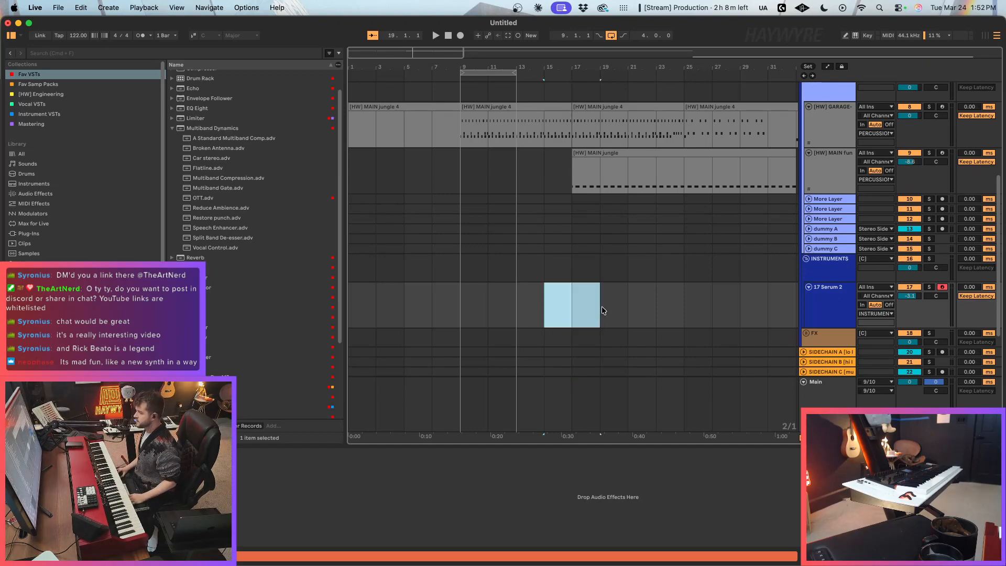
{"action": "left_click_drag", "start_coordinate": [579, 313], "coordinate": [635, 310]}
{"action": "left_click", "coordinate": [630, 320]}
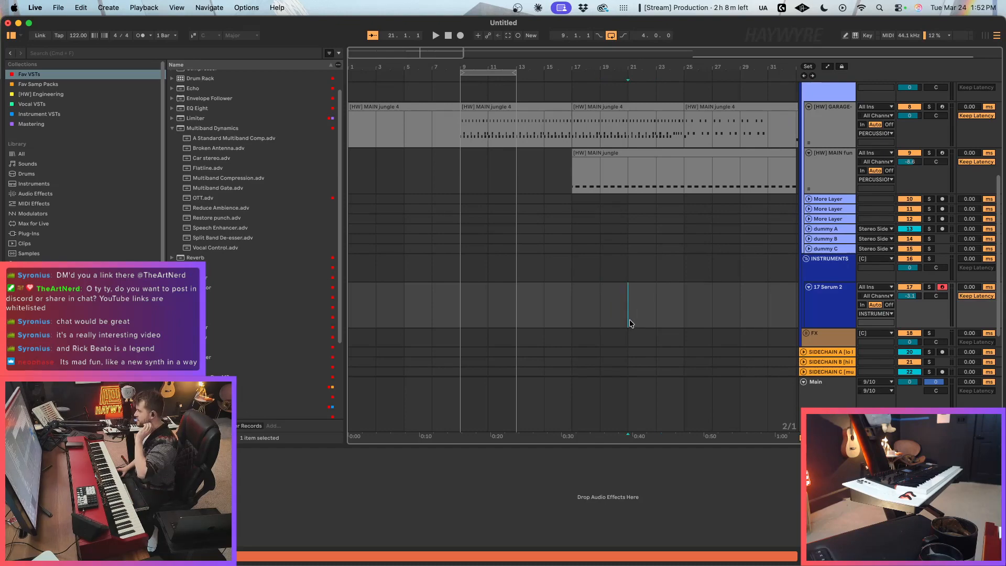
{"action": "left_click_drag", "start_coordinate": [368, 52], "coordinate": [368, 38]}
{"action": "left_click", "coordinate": [589, 311]}
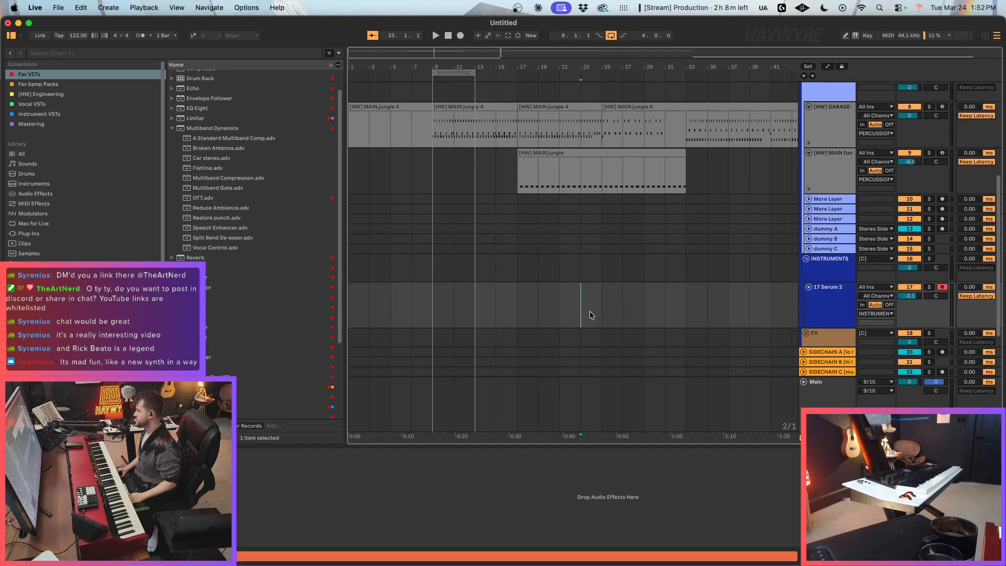
{"action": "left_click", "coordinate": [631, 312]}
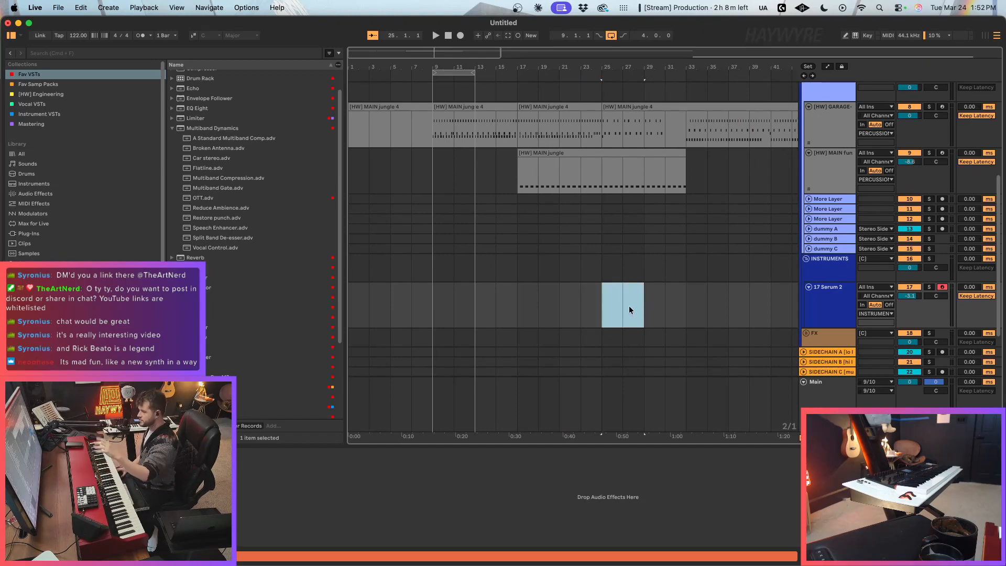
Step: Create an empty MIDI clip at bar 25 on the Serum 2 track, and delete it
{"action": "left_click", "coordinate": [621, 309]}
{"action": "double_click", "coordinate": [620, 309]}
{"action": "left_click_drag", "start_coordinate": [647, 78], "coordinate": [645, 445]}
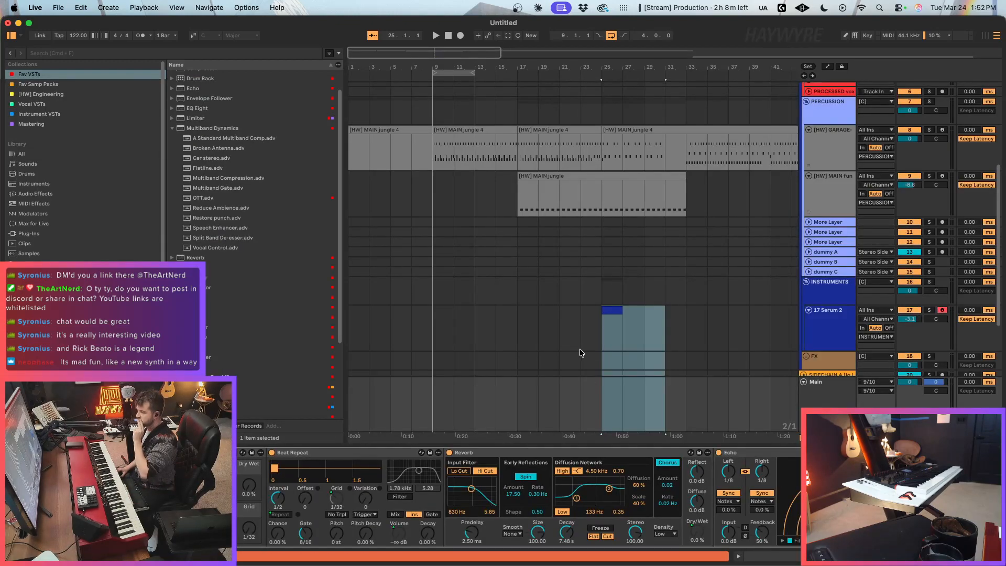
{"action": "left_click", "coordinate": [644, 293]}
{"action": "left_click_drag", "start_coordinate": [673, 330], "coordinate": [529, 333]}
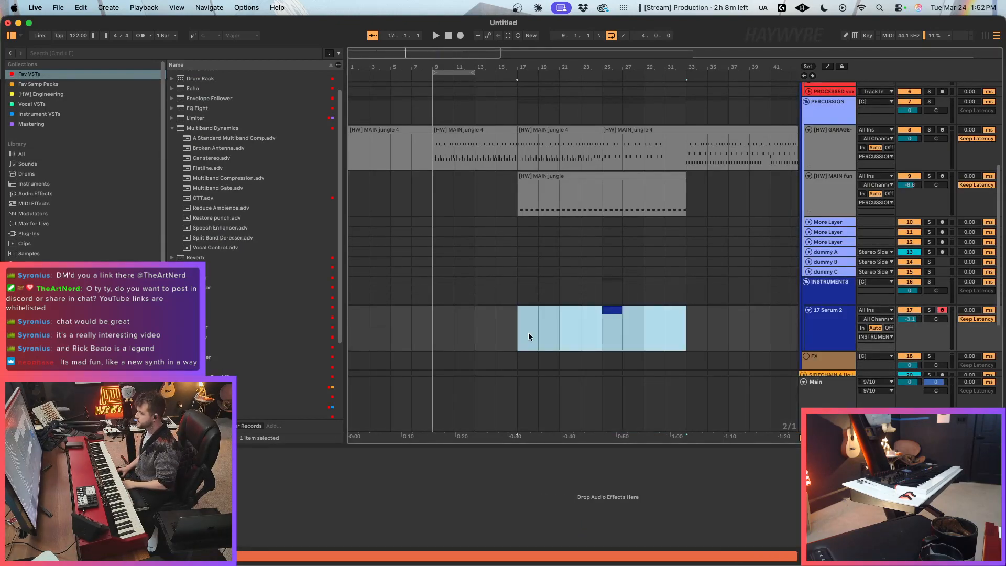
{"action": "key", "text": "Delete"}
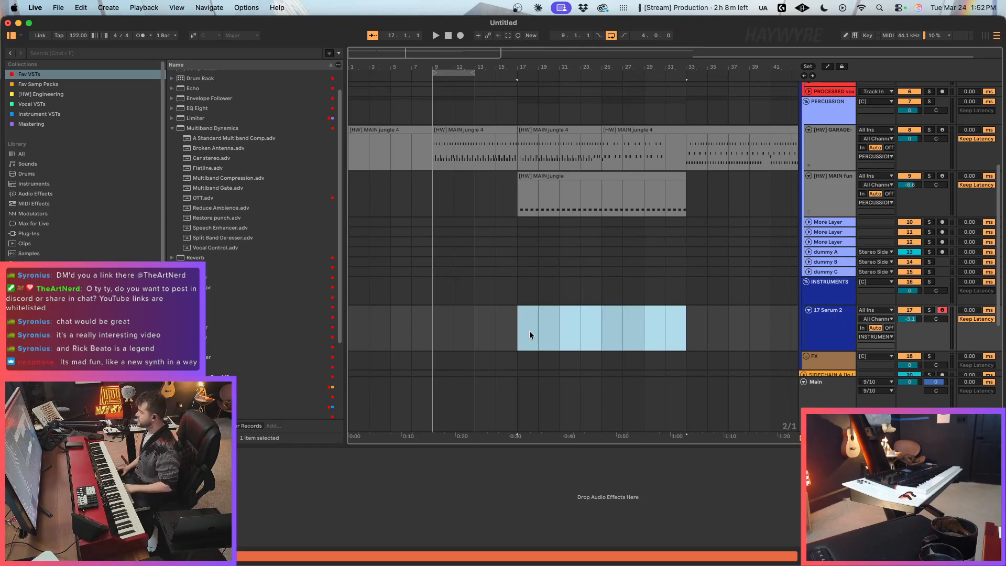
{"action": "left_click", "coordinate": [530, 332]}
{"action": "left_click_drag", "start_coordinate": [523, 336], "coordinate": [563, 334]}
{"action": "key", "text": "super+2"}
{"action": "left_click", "coordinate": [615, 328]}
{"action": "scroll", "coordinate": [619, 329], "scroll_direction": "down", "scroll_amount": 2}
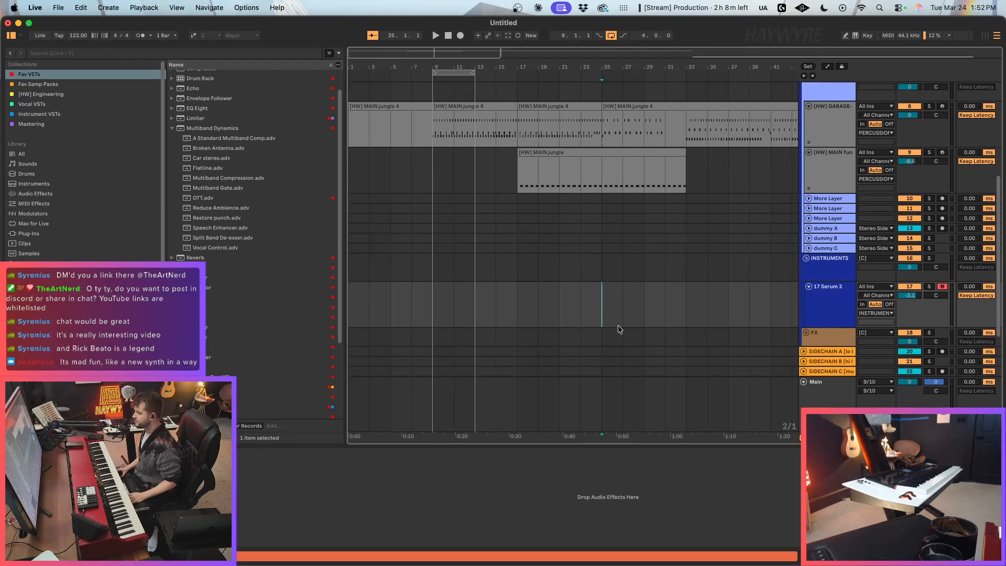
{"action": "left_click", "coordinate": [522, 289]}
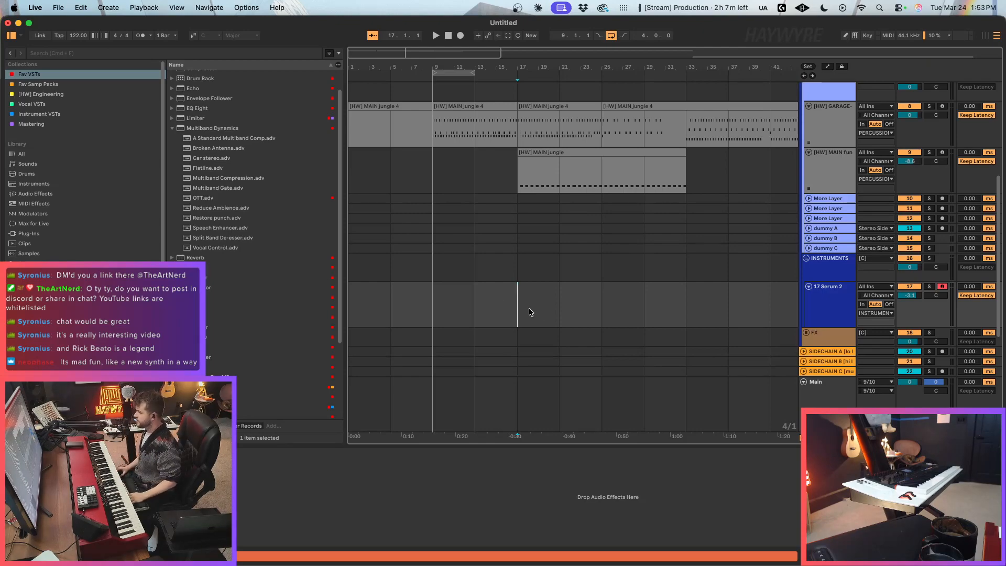
{"action": "left_click_drag", "start_coordinate": [580, 310], "coordinate": [456, 305]}
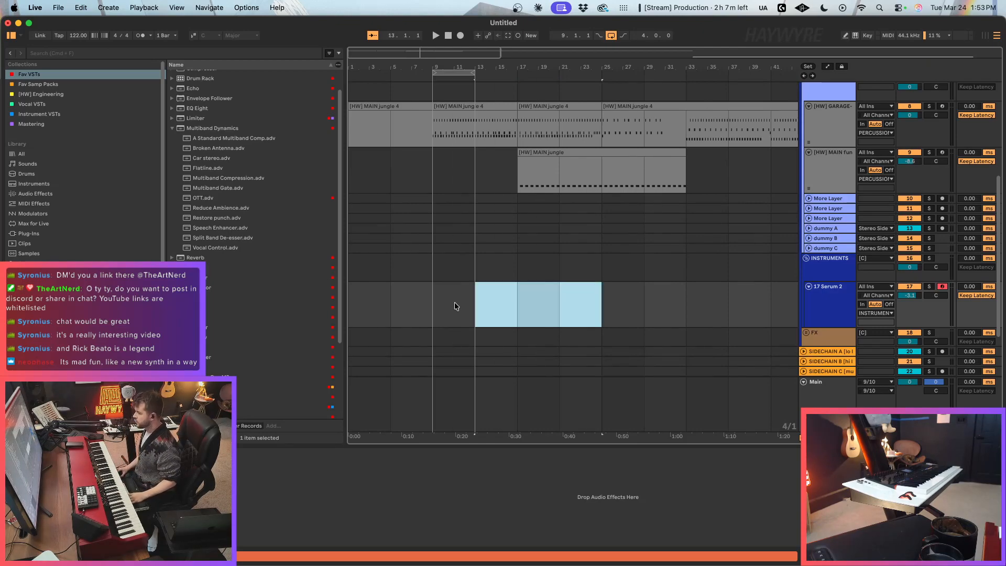
{"action": "left_click", "coordinate": [507, 316]}
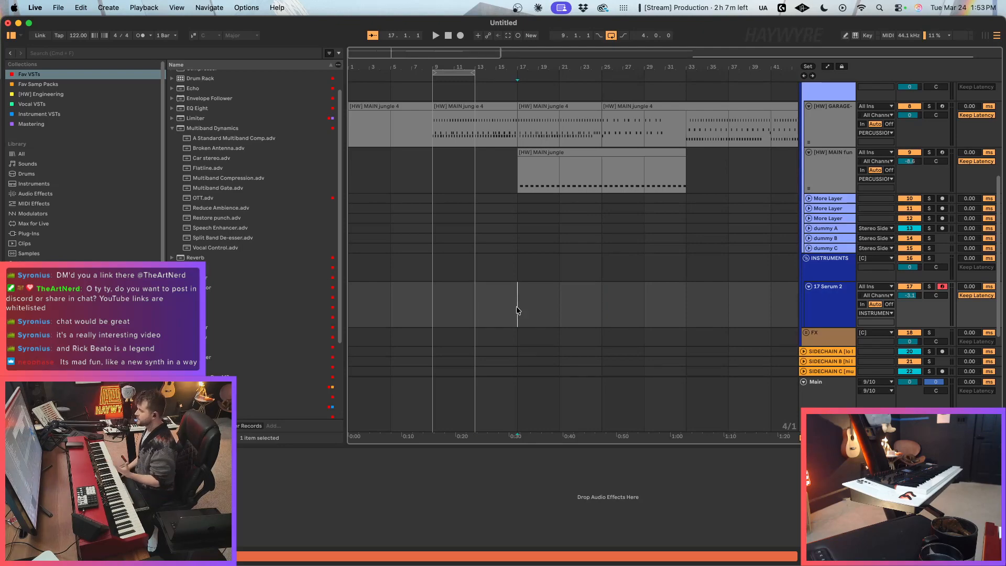
{"action": "left_click_drag", "start_coordinate": [508, 306], "coordinate": [459, 302]}
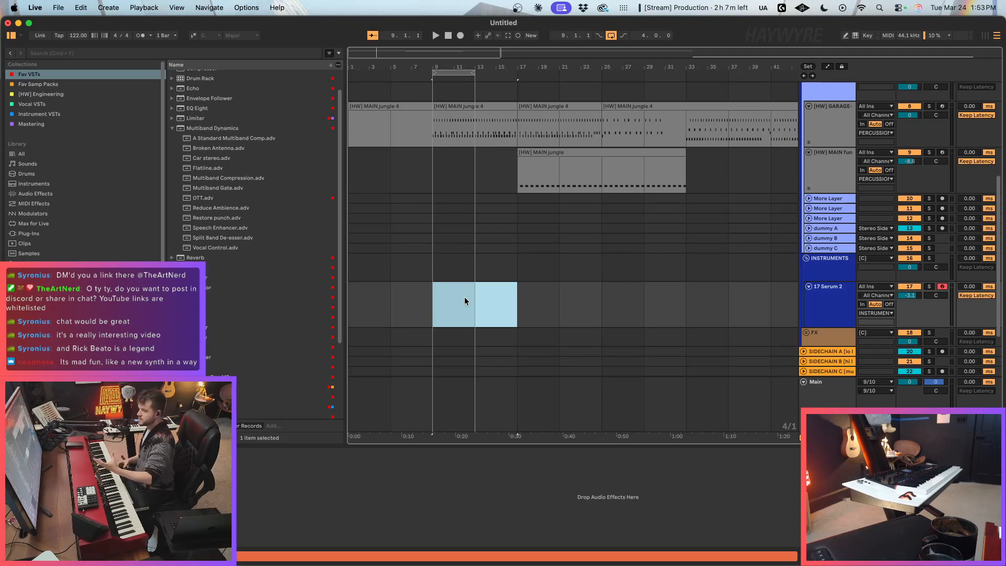
{"action": "left_click", "coordinate": [474, 303]}
{"action": "left_click_drag", "start_coordinate": [516, 315], "coordinate": [409, 303]}
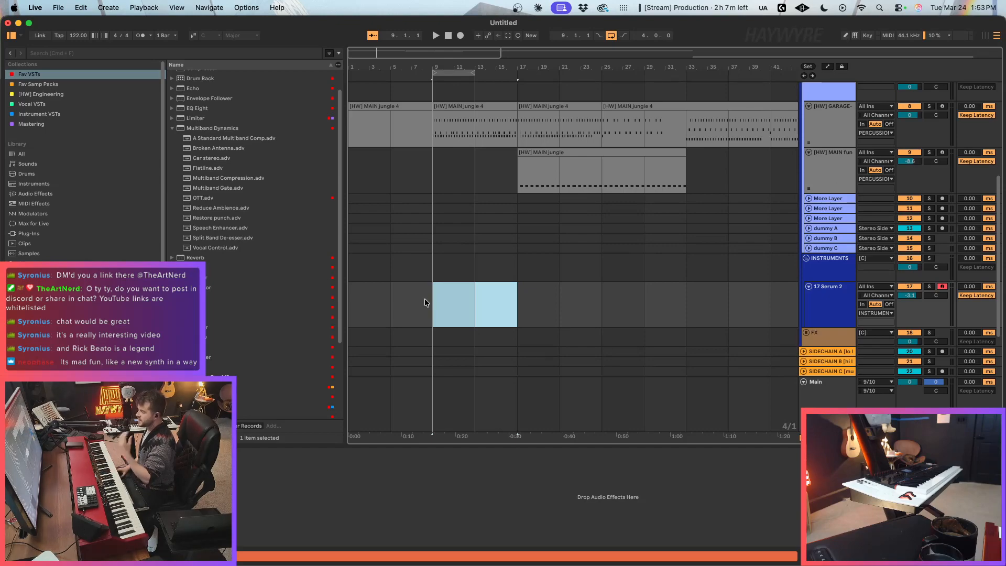
{"action": "left_click_drag", "start_coordinate": [465, 294], "coordinate": [456, 306]}
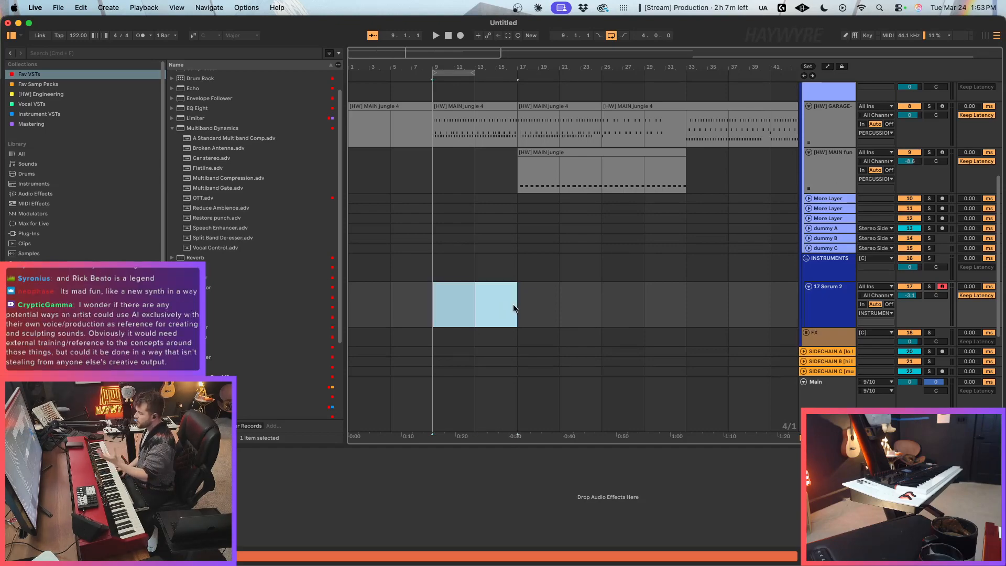
{"action": "left_click_drag", "start_coordinate": [519, 299], "coordinate": [447, 314]}
{"action": "left_click", "coordinate": [488, 309]}
{"action": "key", "text": "super+1"}
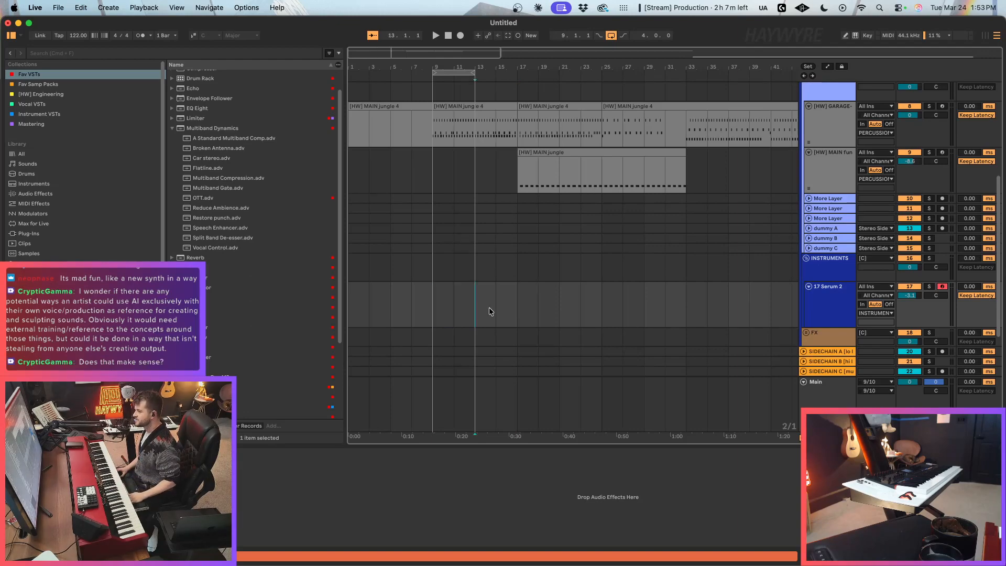
{"action": "key", "text": "super+2"}
{"action": "left_click_drag", "start_coordinate": [520, 309], "coordinate": [423, 309]}
{"action": "key", "text": "super+1"}
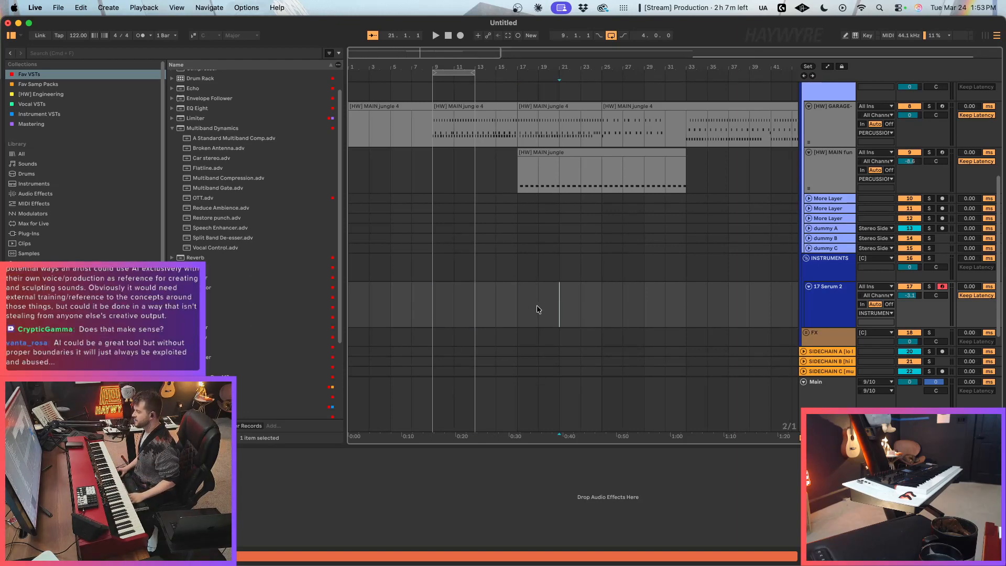
{"action": "left_click_drag", "start_coordinate": [537, 305], "coordinate": [411, 310]}
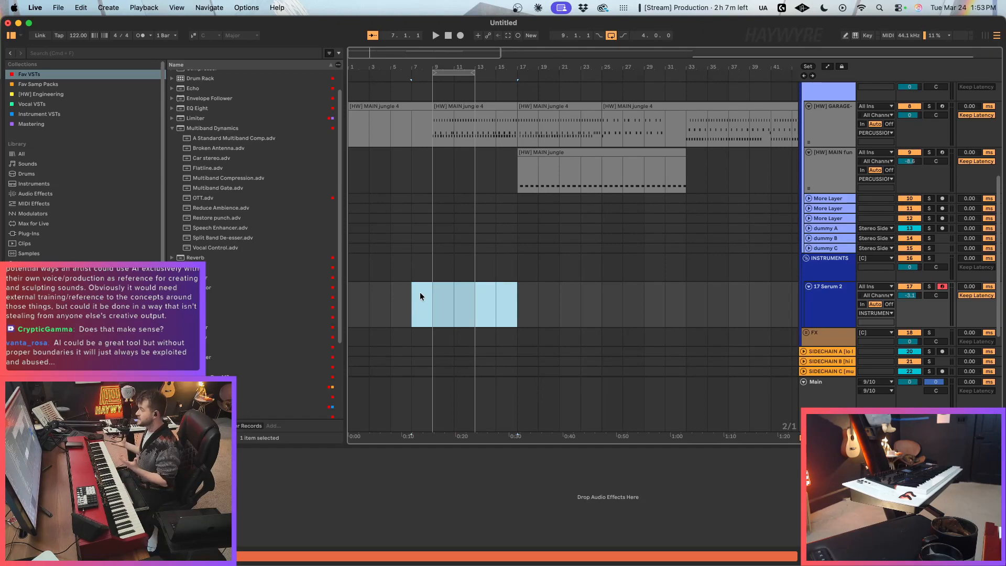
{"action": "left_click", "coordinate": [474, 312]}
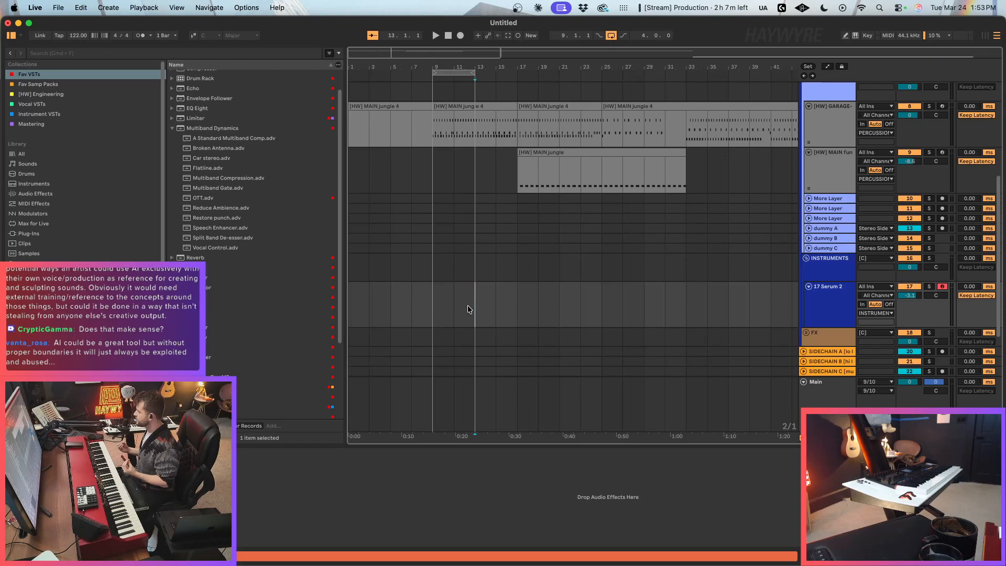
{"action": "key", "text": "super+2"}
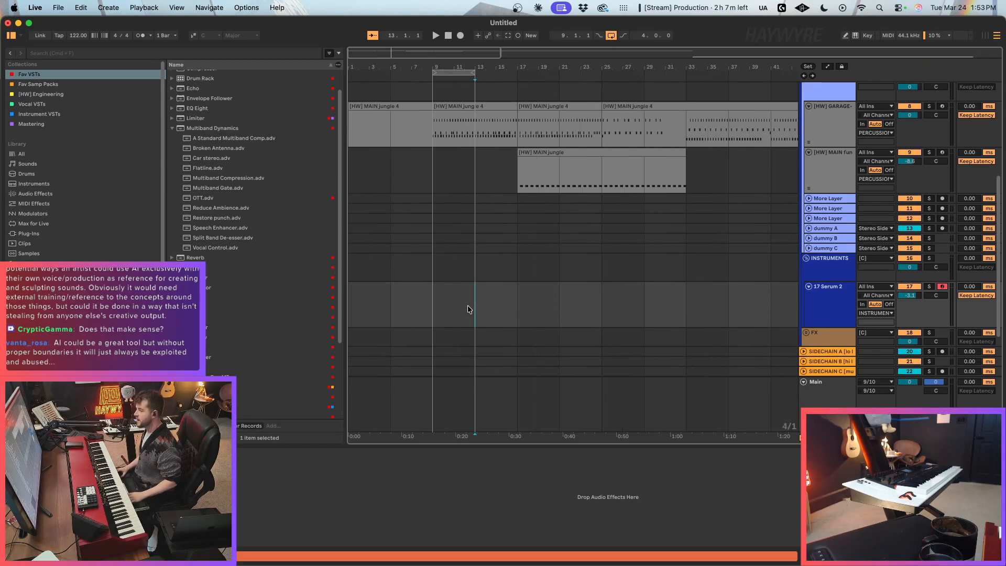
{"action": "key", "text": "super+1"}
{"action": "left_click_drag", "start_coordinate": [454, 307], "coordinate": [485, 304]}
{"action": "mouse_move", "coordinate": [422, 319]}
{"action": "left_mouse_down"}
{"action": "mouse_move", "coordinate": [516, 313]}
{"action": "mouse_move", "coordinate": [455, 305]}
{"action": "left_mouse_up"}
{"action": "left_click", "coordinate": [514, 310]}
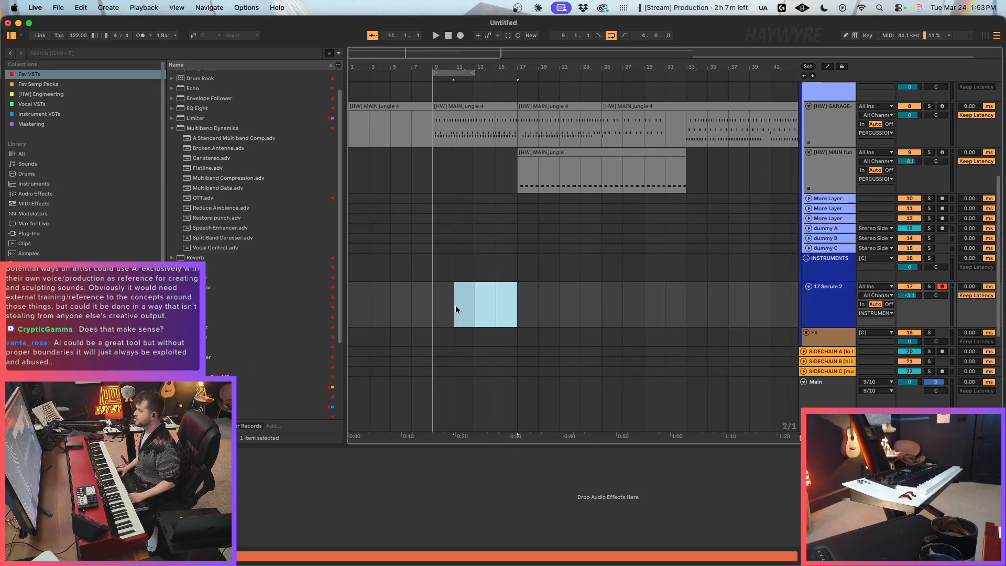
{"action": "left_click", "coordinate": [431, 304]}
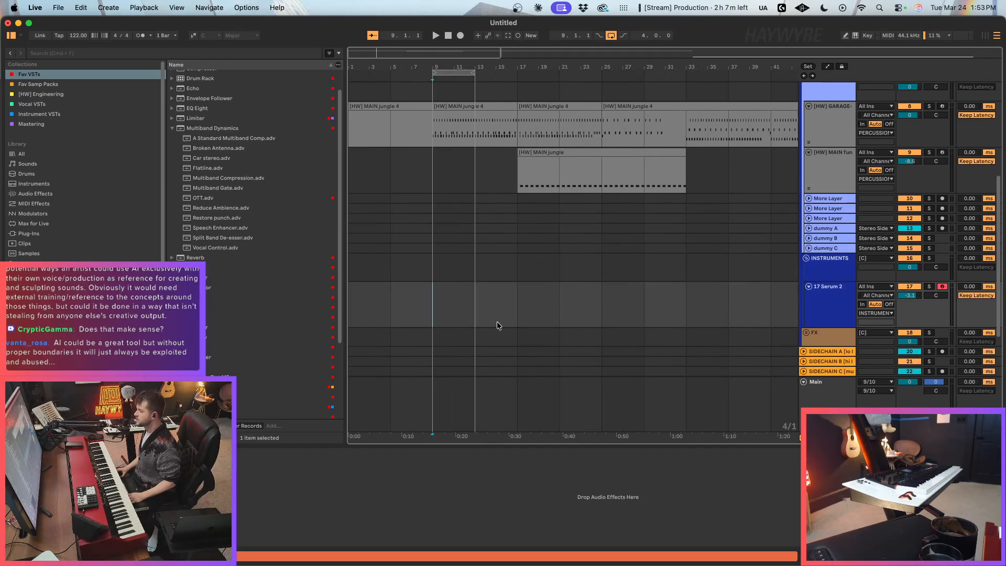
{"action": "scroll", "coordinate": [497, 322], "scroll_direction": "up", "scroll_amount": 1}
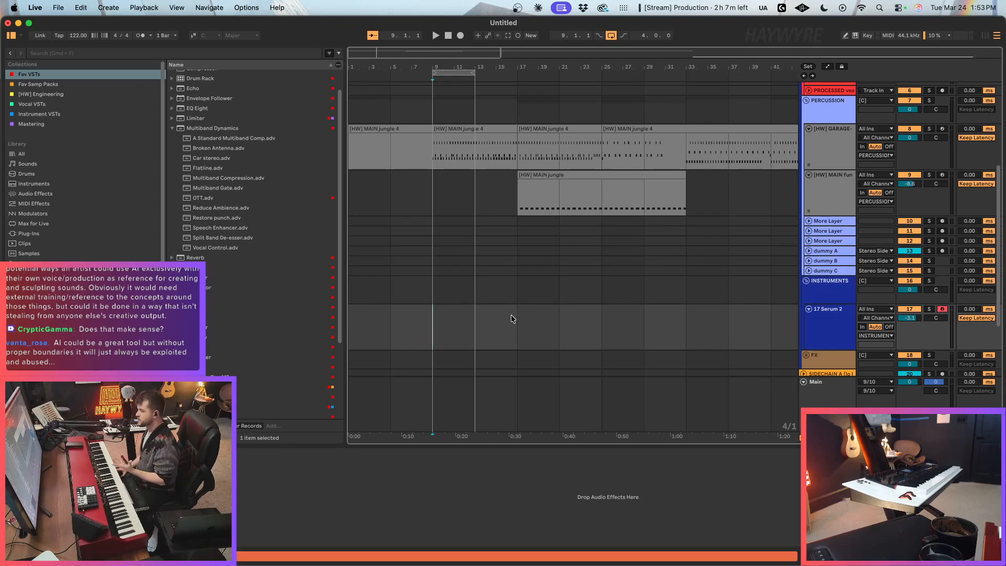
{"action": "left_click", "coordinate": [506, 315]}
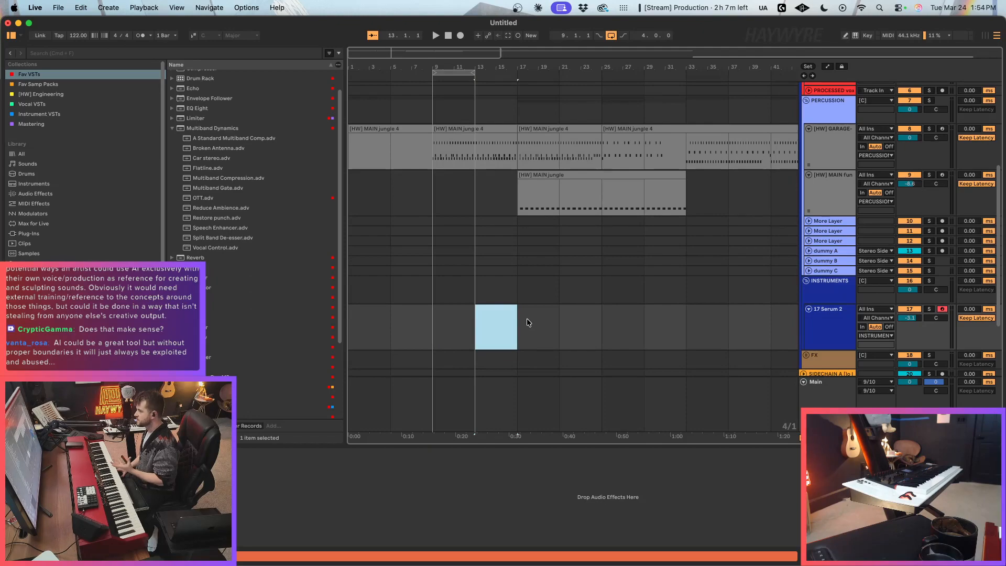
{"action": "left_click", "coordinate": [523, 322]}
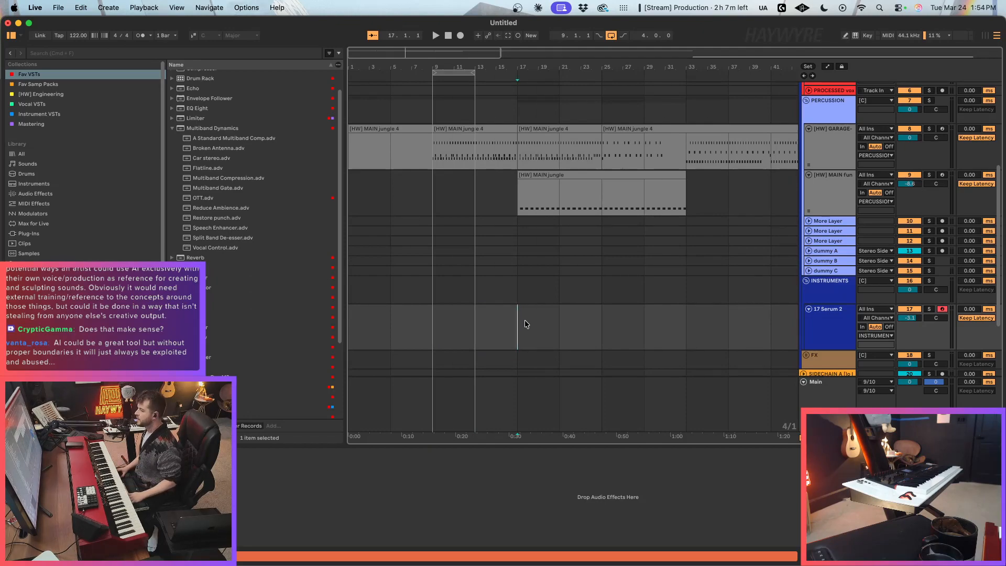
{"action": "key", "text": "super+1"}
{"action": "left_click", "coordinate": [505, 332]}
{"action": "scroll", "coordinate": [502, 325], "scroll_direction": "down", "scroll_amount": 4}
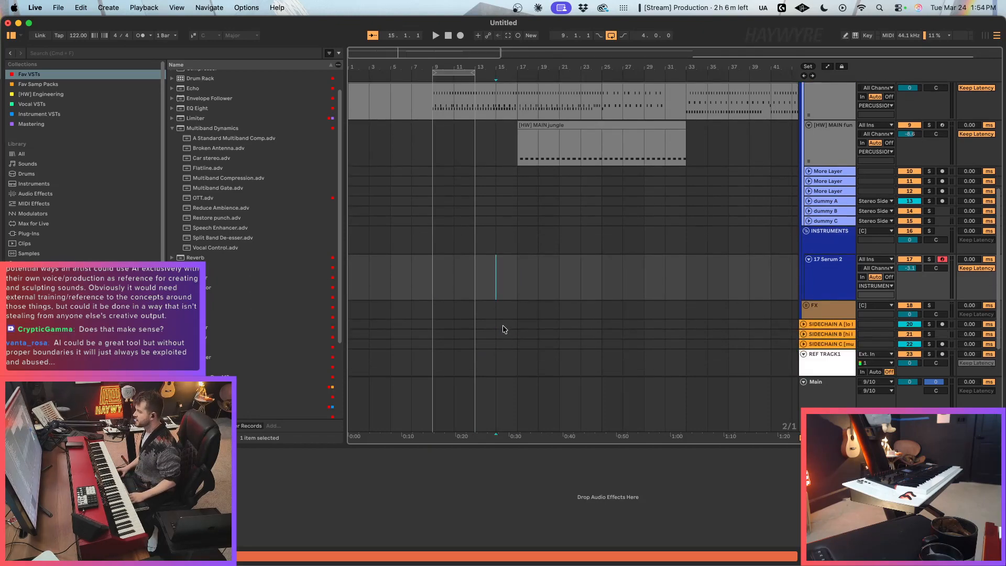
{"action": "left_click", "coordinate": [454, 223]}
{"action": "left_click_drag", "start_coordinate": [455, 219], "coordinate": [499, 213]}
{"action": "left_click", "coordinate": [509, 229]}
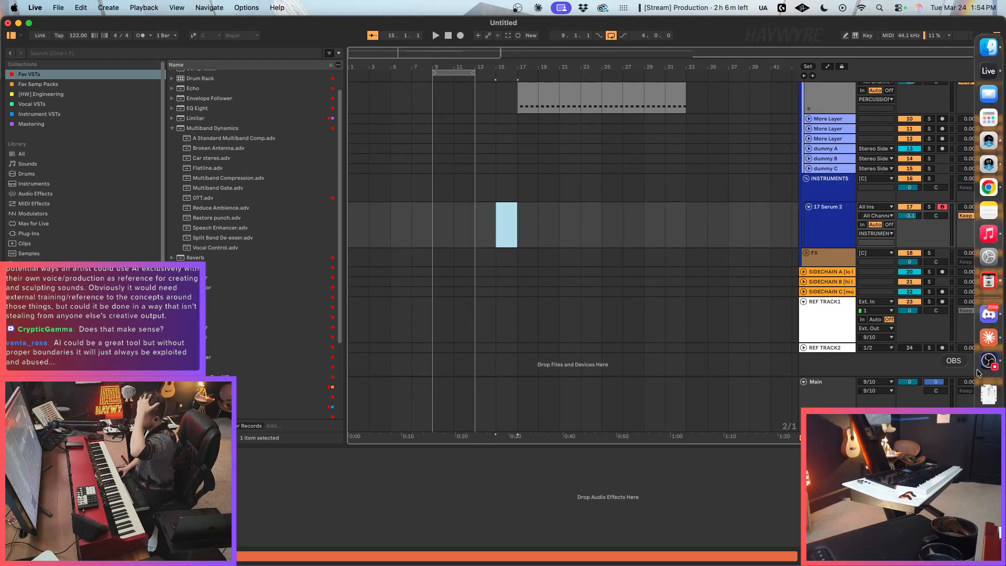
{"action": "left_click", "coordinate": [428, 227]}
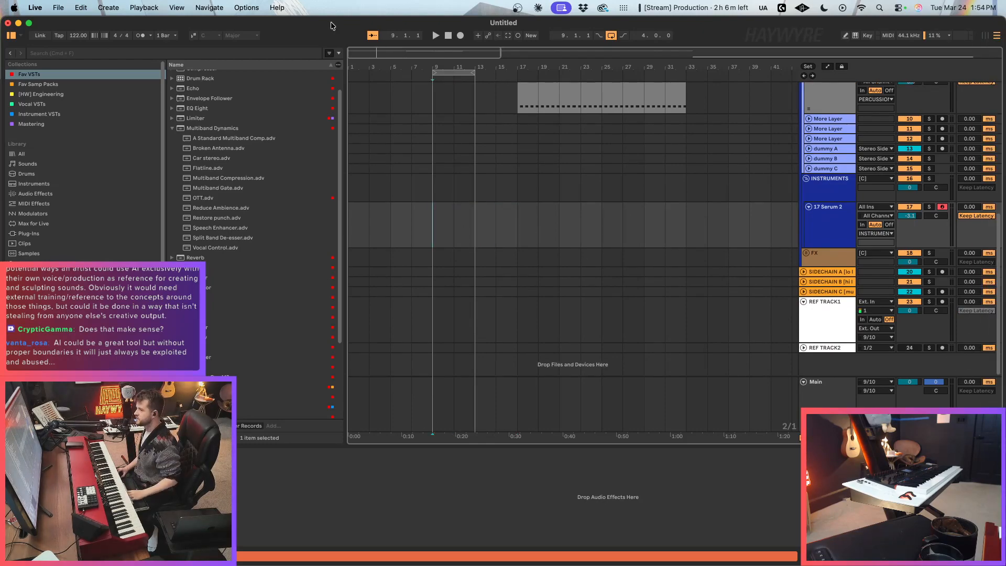
{"action": "left_click_drag", "start_coordinate": [358, 57], "coordinate": [358, 62]}
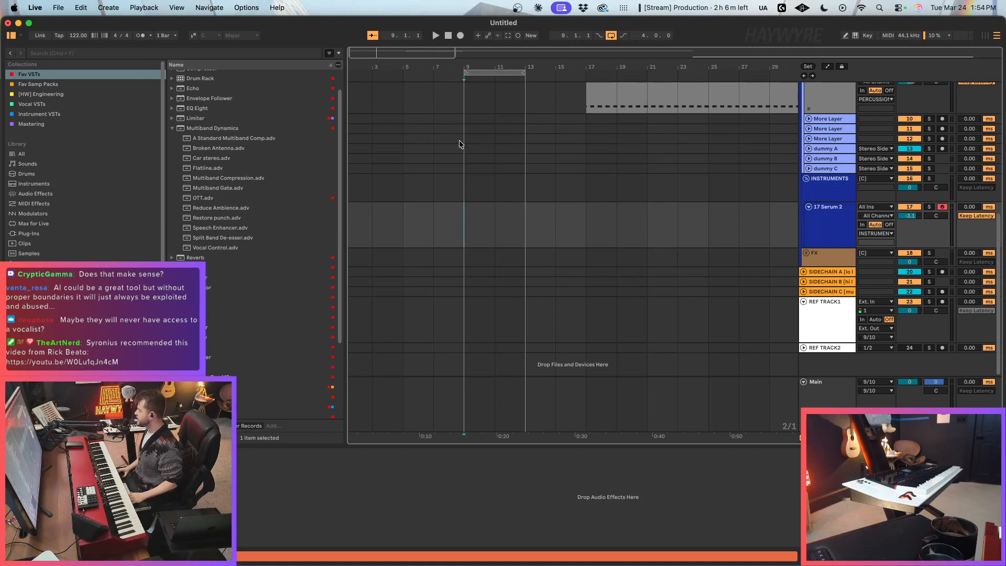
{"action": "left_click_drag", "start_coordinate": [375, 54], "coordinate": [375, 48]}
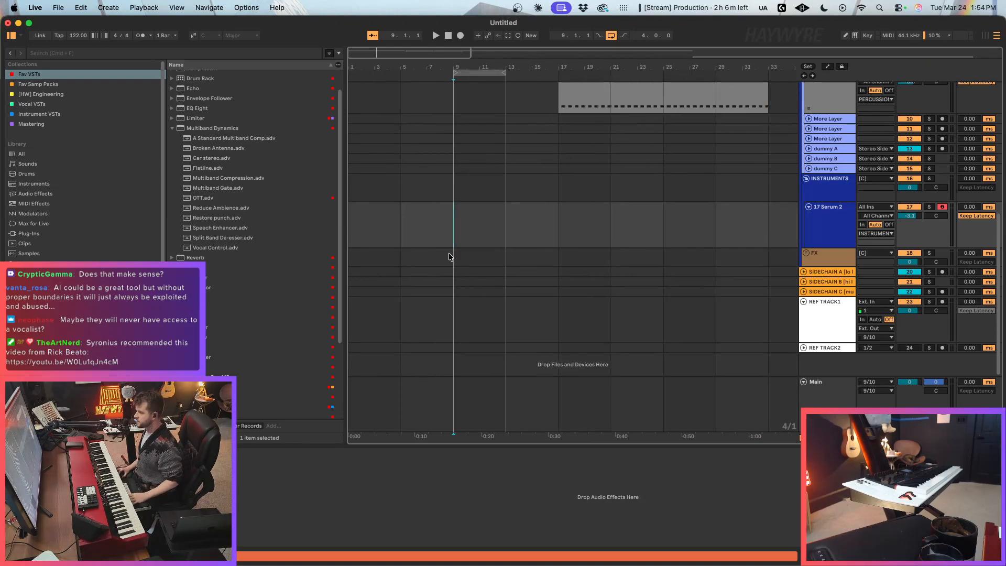
{"action": "left_click", "coordinate": [505, 247]}
{"action": "mouse_move", "coordinate": [507, 231]}
{"action": "left_mouse_down"}
{"action": "mouse_move", "coordinate": [433, 222]}
{"action": "mouse_move", "coordinate": [455, 225]}
{"action": "left_mouse_up"}
{"action": "left_click", "coordinate": [460, 229]}
{"action": "left_click", "coordinate": [480, 235]}
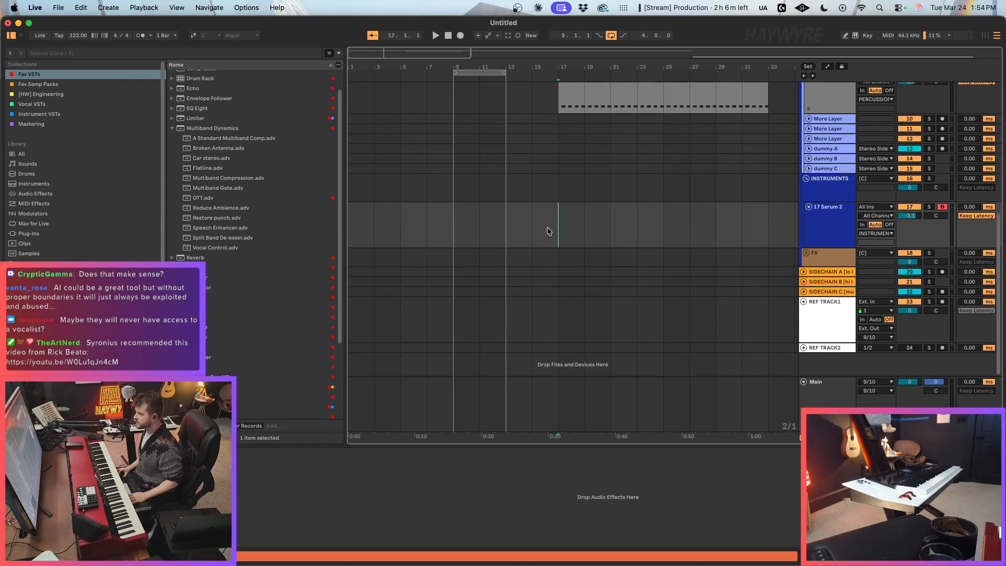
{"action": "left_click_drag", "start_coordinate": [549, 227], "coordinate": [459, 231]}
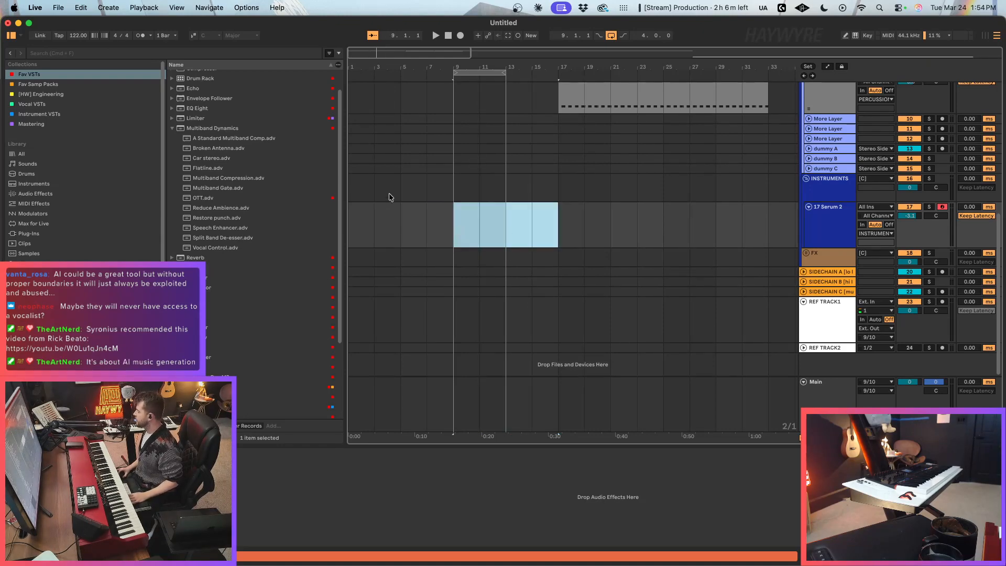
{"action": "left_click_drag", "start_coordinate": [354, 54], "coordinate": [355, 72]}
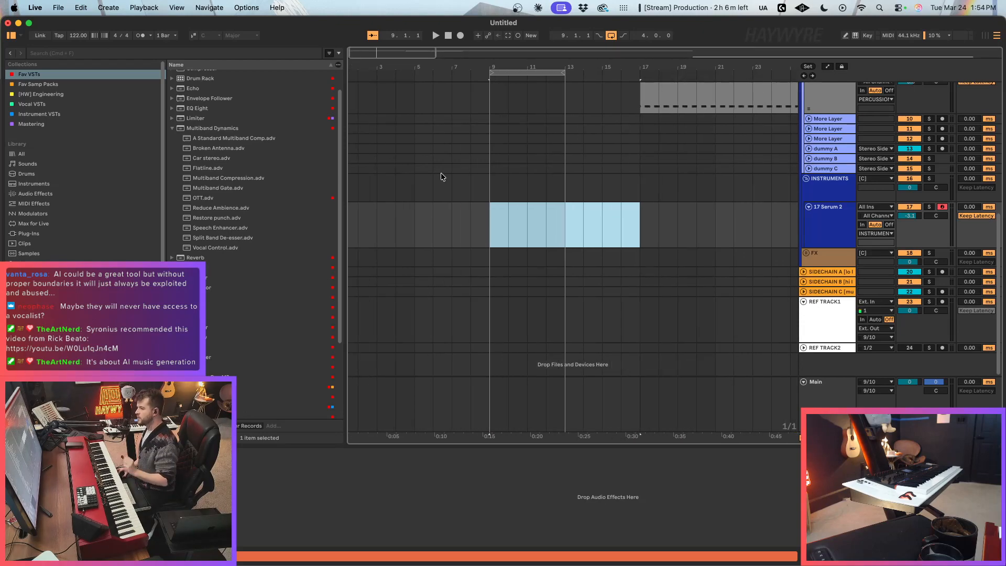
{"action": "left_click", "coordinate": [487, 228]}
{"action": "key", "text": "super+2"}
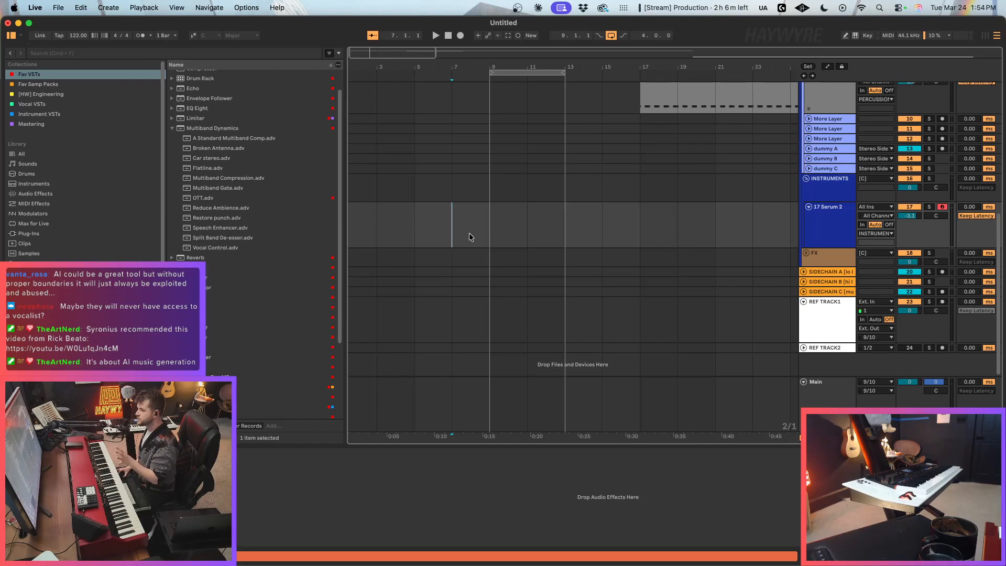
{"action": "left_click", "coordinate": [528, 230]}
{"action": "key", "text": "super+1"}
{"action": "left_click", "coordinate": [509, 230]}
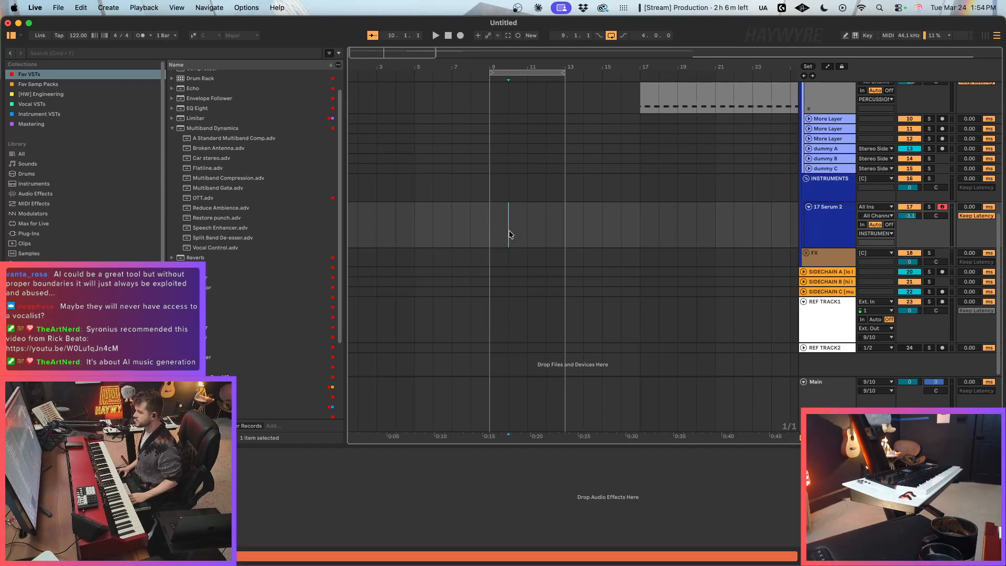
{"action": "left_click_drag", "start_coordinate": [357, 56], "coordinate": [362, 53]}
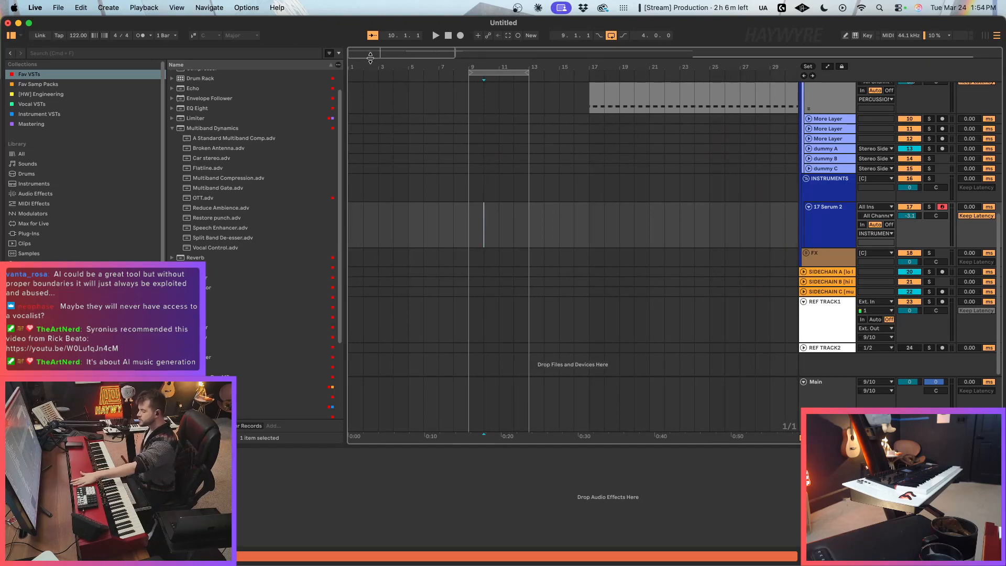
{"action": "left_click_drag", "start_coordinate": [370, 57], "coordinate": [370, 51]}
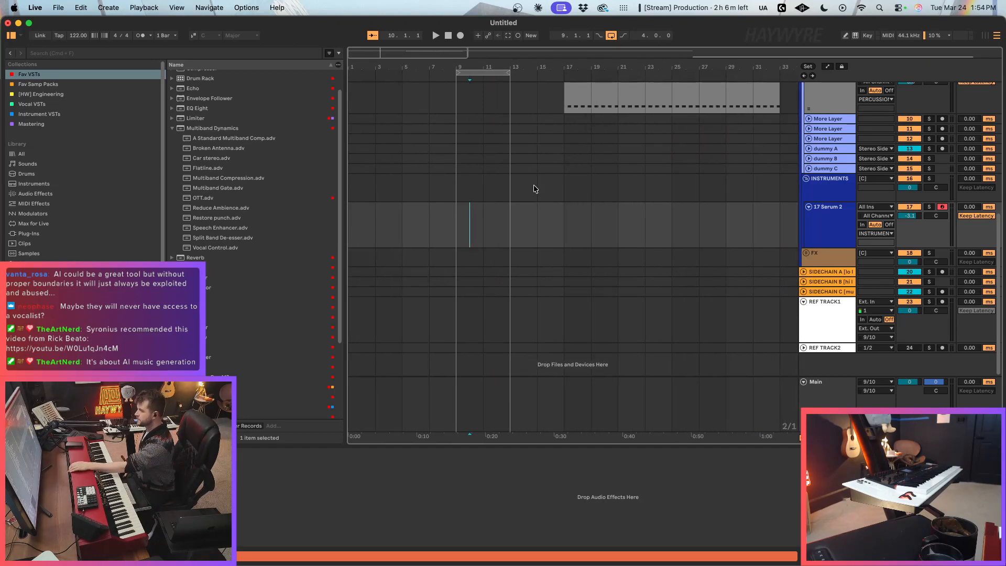
{"action": "left_click", "coordinate": [499, 240]}
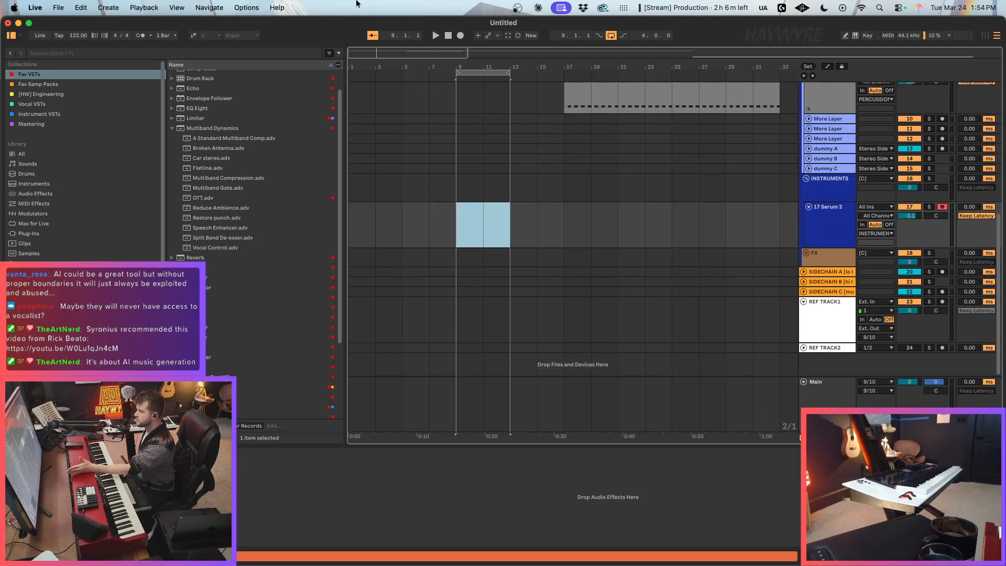
{"action": "left_click_drag", "start_coordinate": [359, 56], "coordinate": [356, 48]}
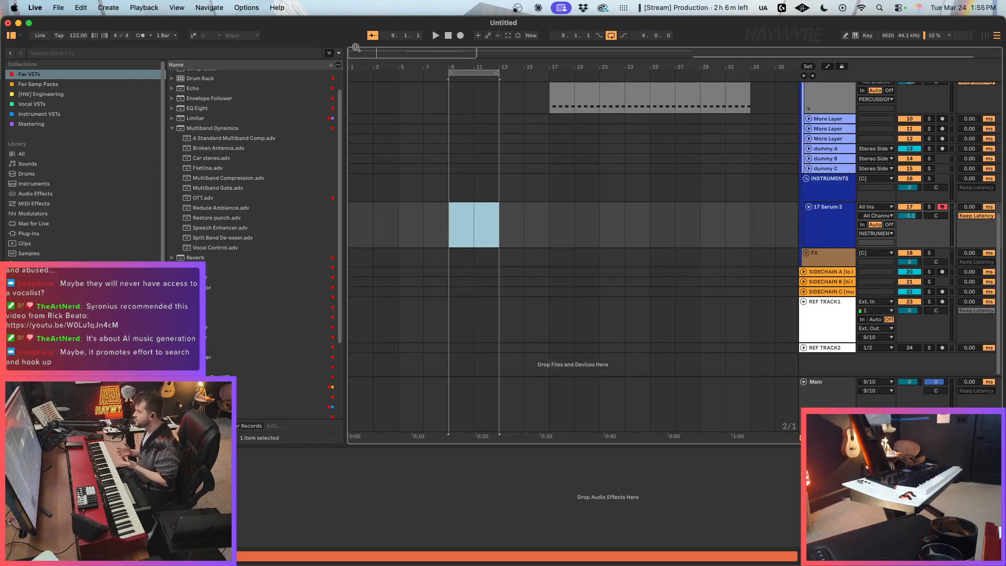
{"action": "left_click", "coordinate": [470, 211]}
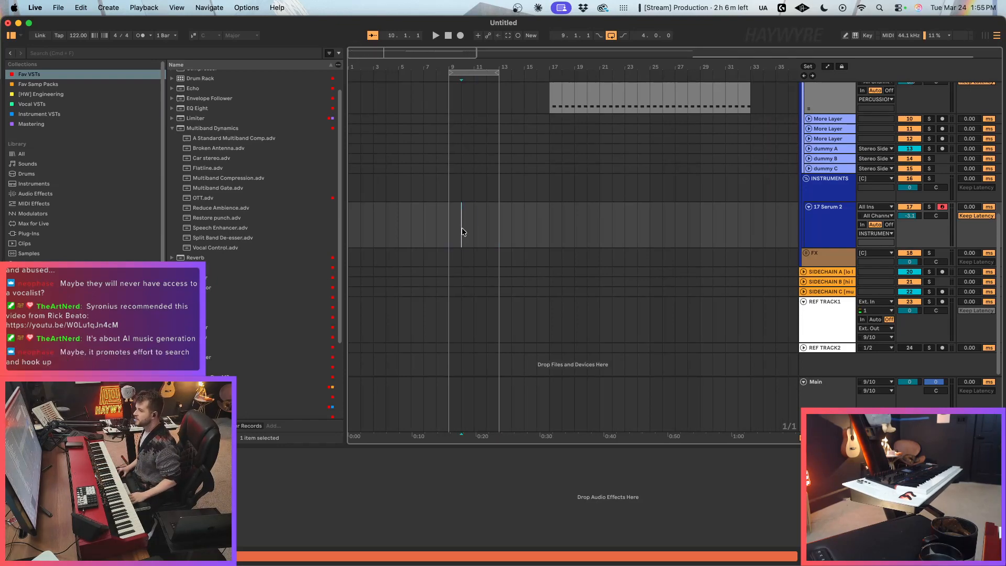
{"action": "mouse_move", "coordinate": [469, 214]}
{"action": "left_mouse_down"}
{"action": "mouse_move", "coordinate": [554, 241]}
{"action": "mouse_move", "coordinate": [514, 234]}
{"action": "mouse_move", "coordinate": [545, 233]}
{"action": "left_mouse_up"}
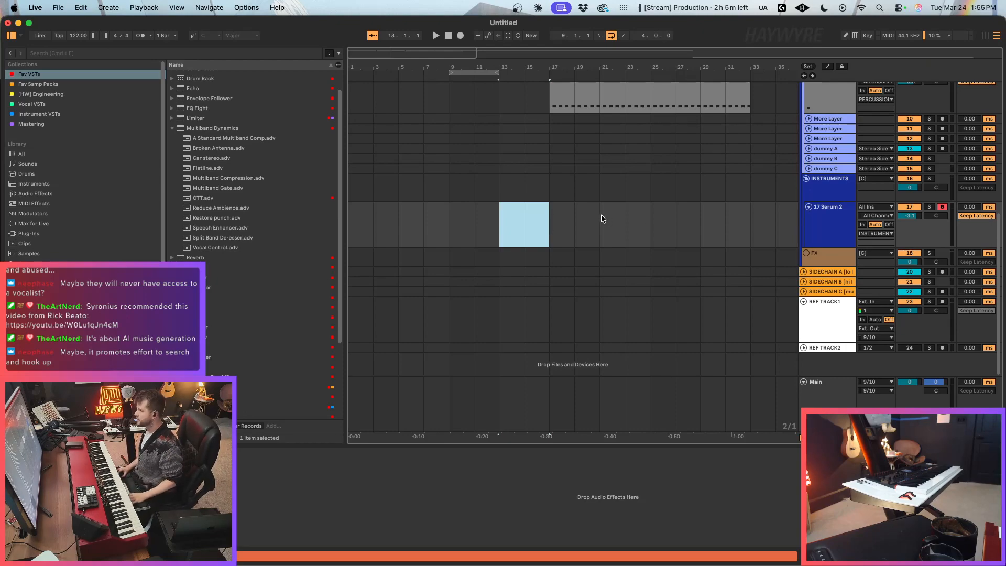
{"action": "left_click", "coordinate": [514, 197]}
Step: Place the insertion marker at bar 9 on the Serum 2 track and set the track's volume to -2.3 dB
{"action": "left_click", "coordinate": [462, 239]}
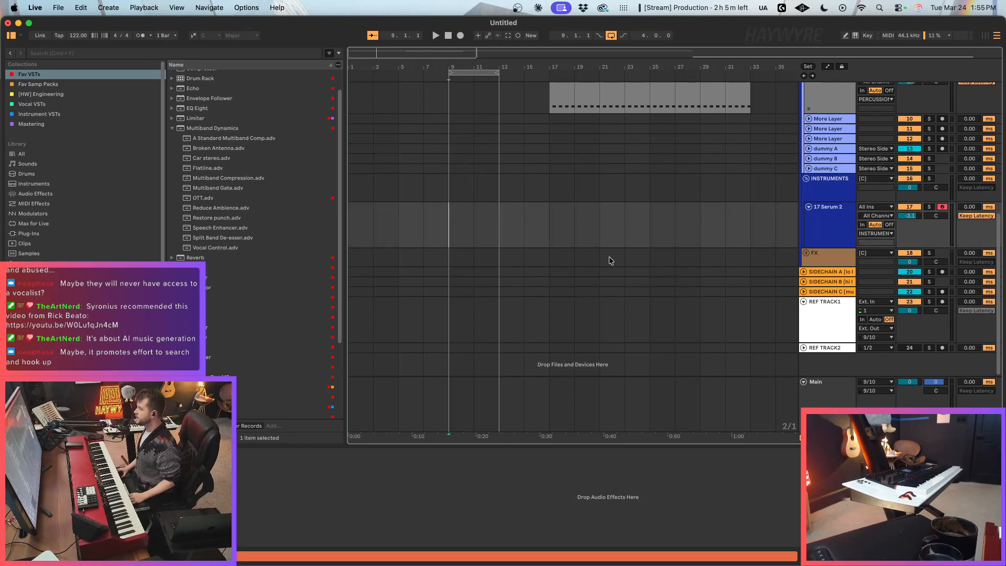
{"action": "scroll", "coordinate": [620, 285], "scroll_direction": "up", "scroll_amount": 3}
{"action": "left_click_drag", "start_coordinate": [918, 299], "coordinate": [922, 302]}
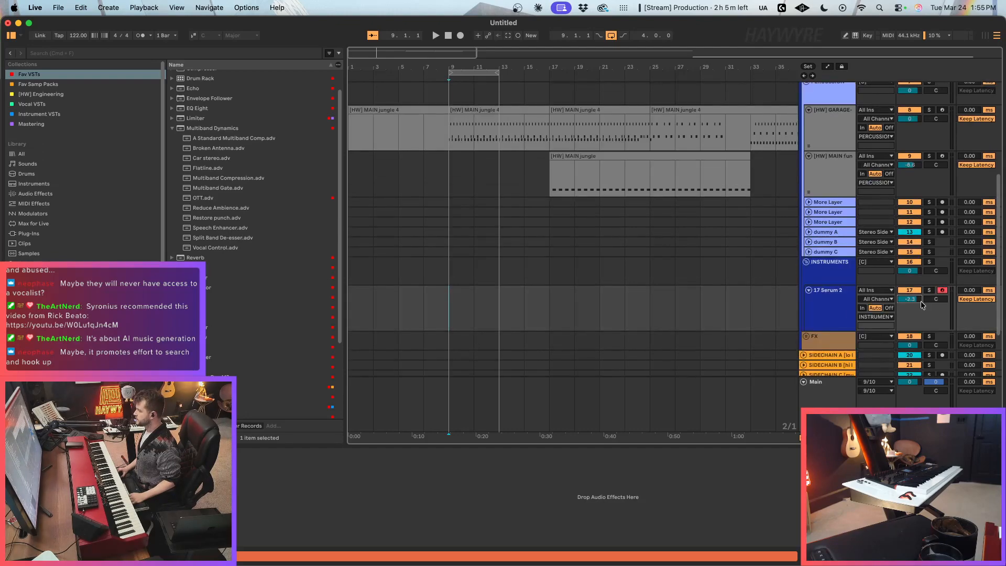
{"action": "scroll", "coordinate": [1005, 242], "scroll_direction": "up", "scroll_amount": 1}
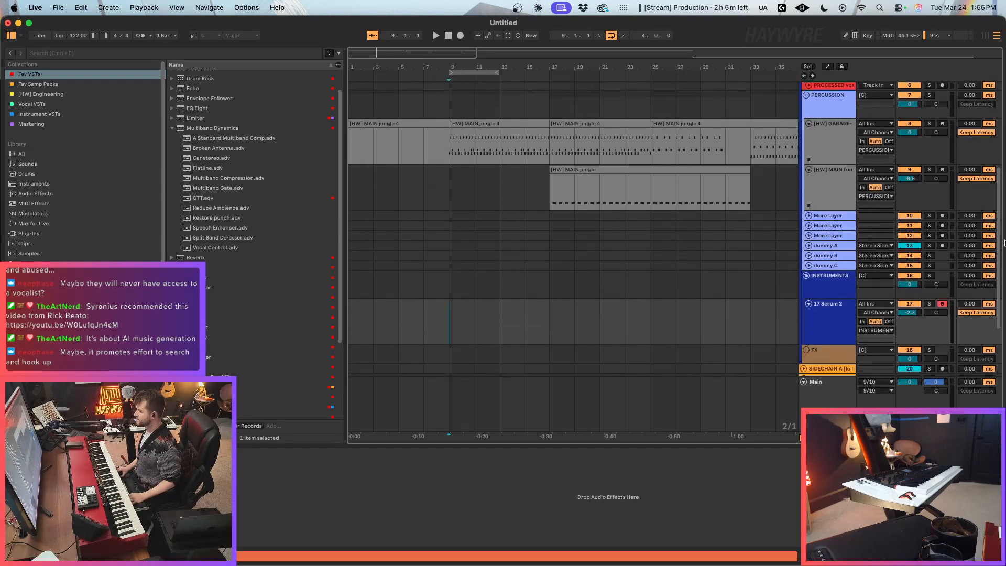
{"action": "scroll", "coordinate": [562, 329], "scroll_direction": "down", "scroll_amount": 2}
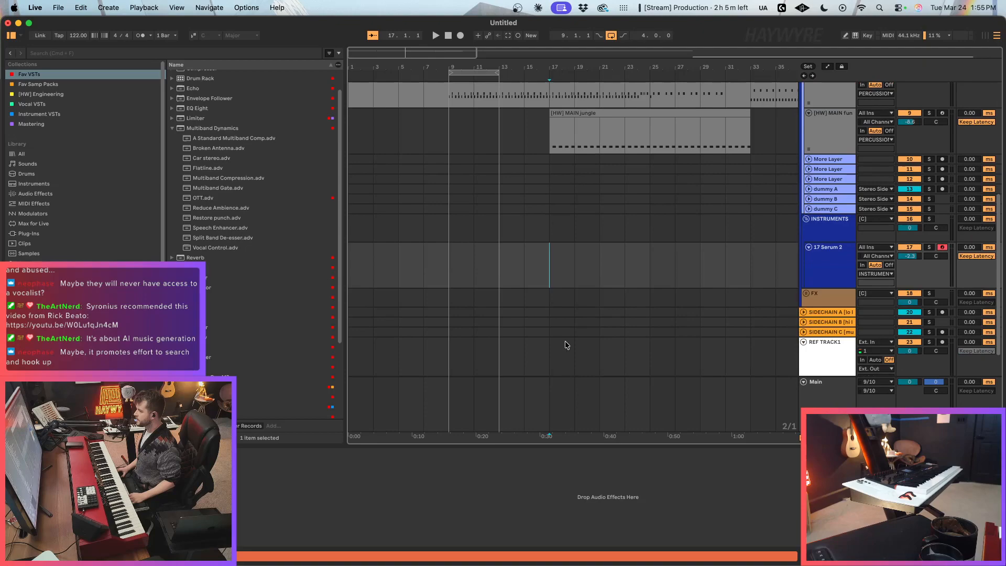
{"action": "key", "text": "super+1"}
{"action": "left_click", "coordinate": [439, 272]}
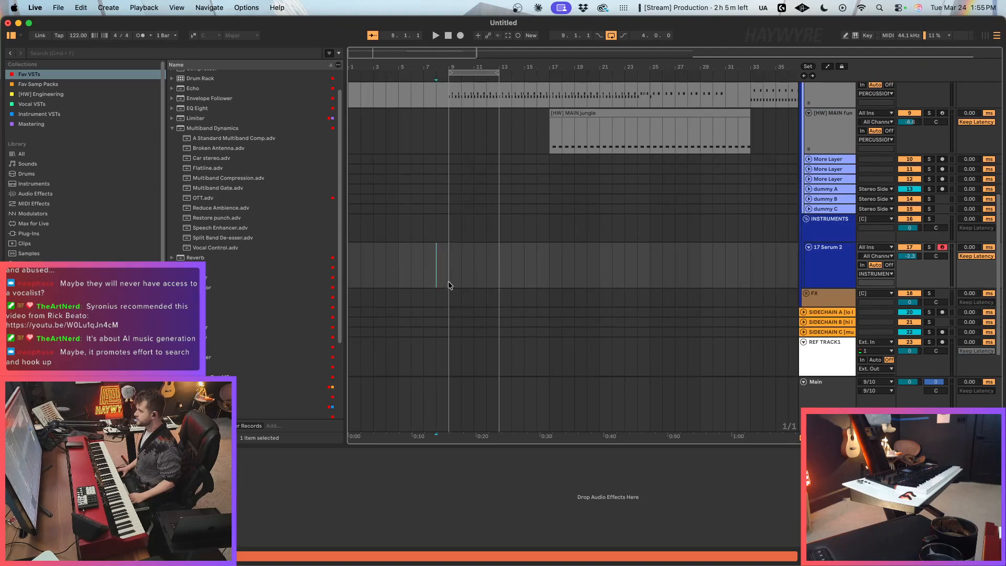
{"action": "scroll", "coordinate": [448, 282], "scroll_direction": "up", "scroll_amount": 1}
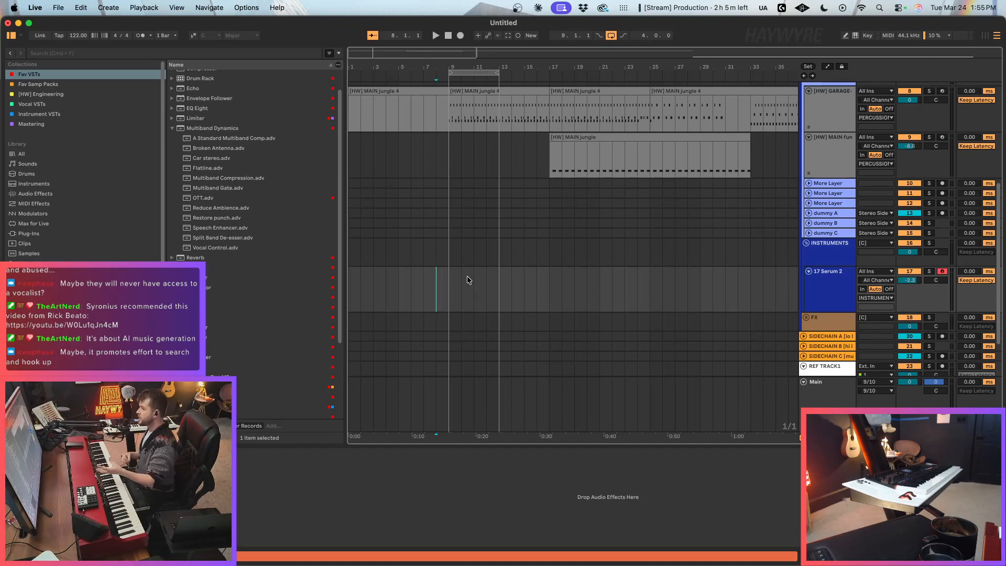
{"action": "left_click", "coordinate": [452, 286]}
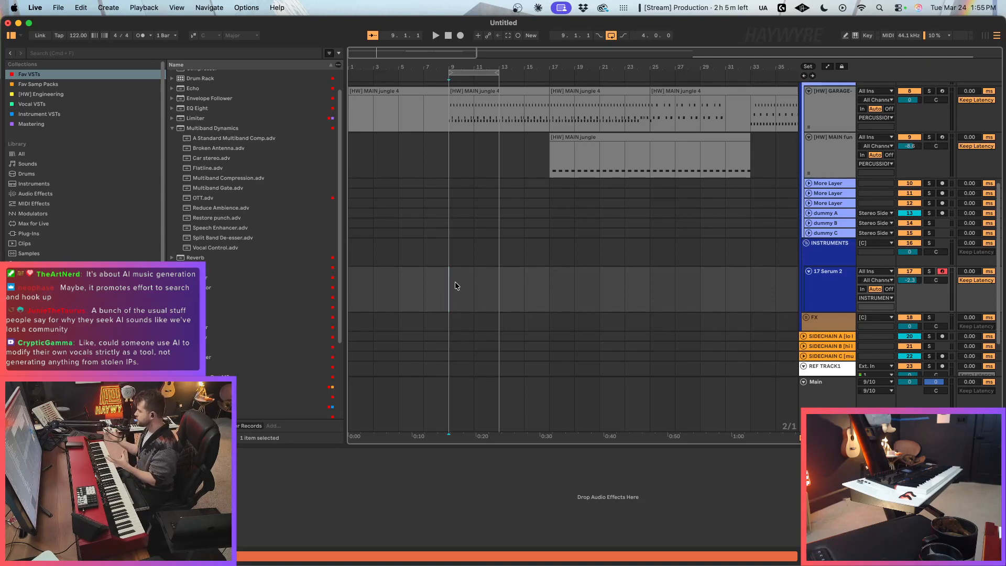
{"action": "key", "text": "super+1"}
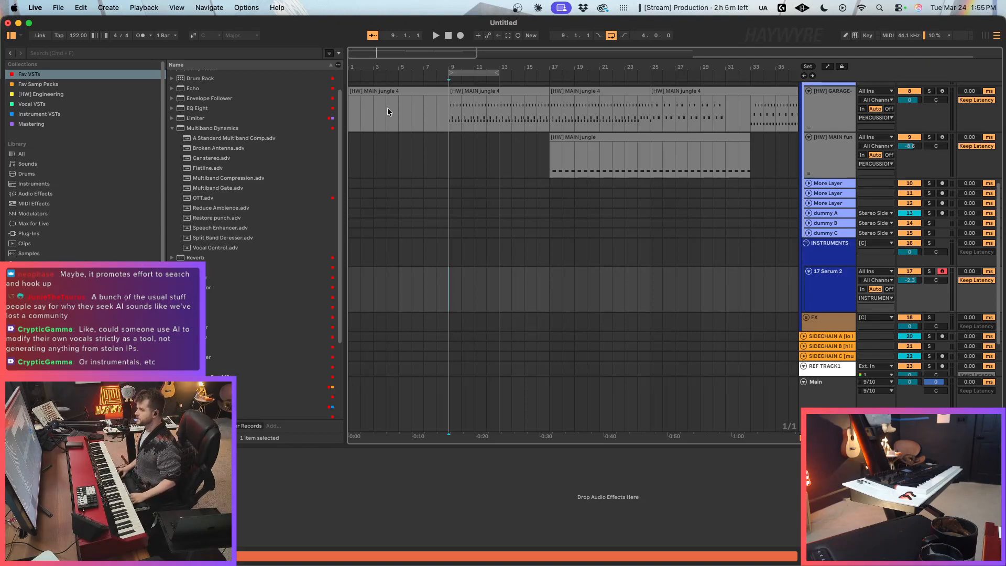
{"action": "scroll", "coordinate": [388, 111], "scroll_direction": "up", "scroll_amount": 3}
{"action": "left_click", "coordinate": [480, 120]}
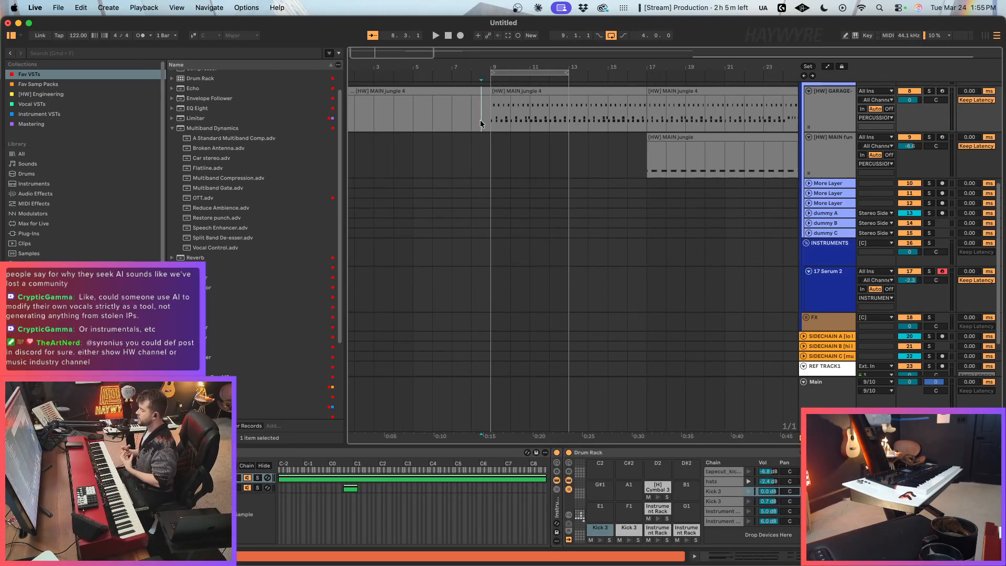
{"action": "key", "text": "Left"}
{"action": "key", "text": "super+1"}
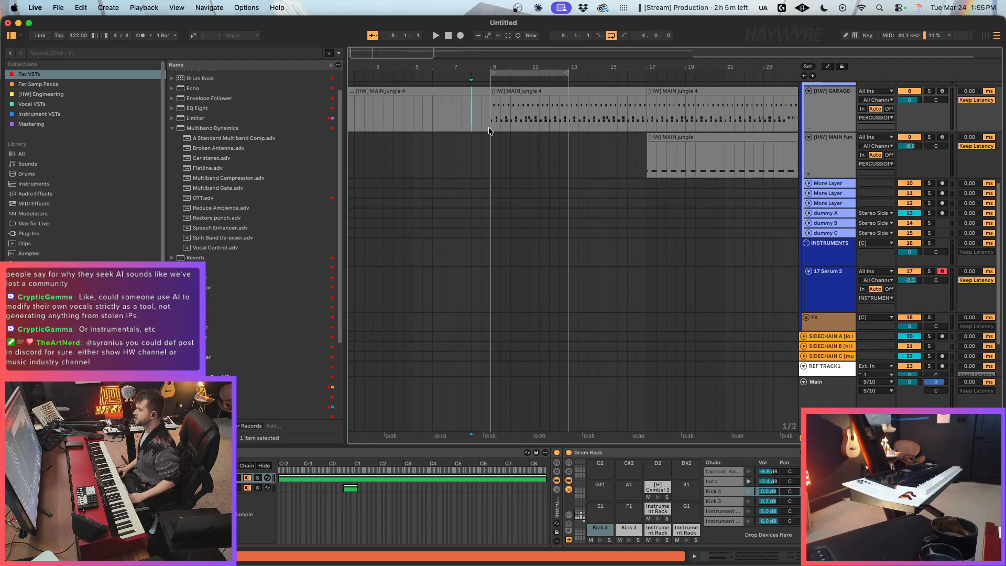
{"action": "key", "text": "super+2"}
{"action": "left_click_drag", "start_coordinate": [486, 137], "coordinate": [565, 146]}
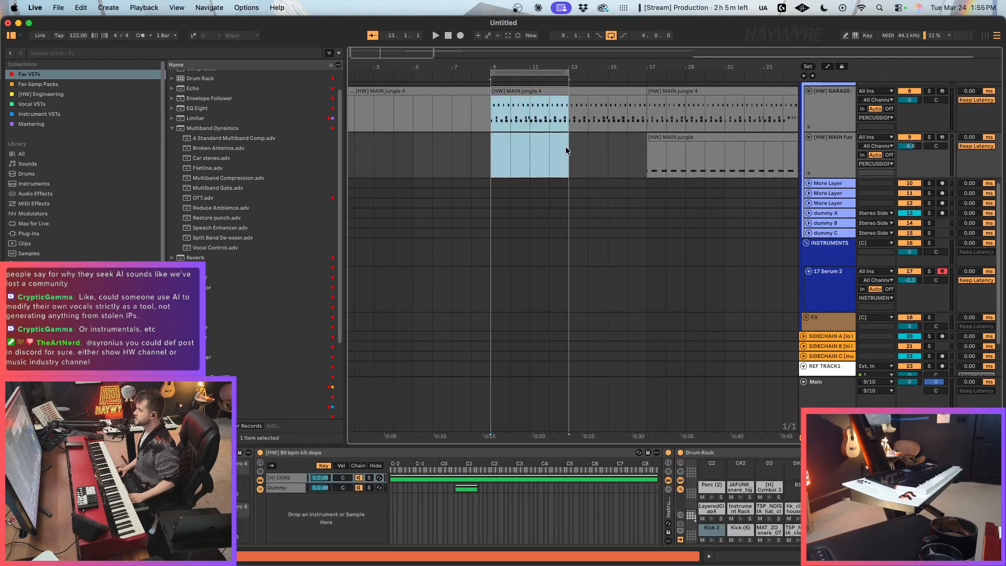
{"action": "left_click", "coordinate": [499, 297]}
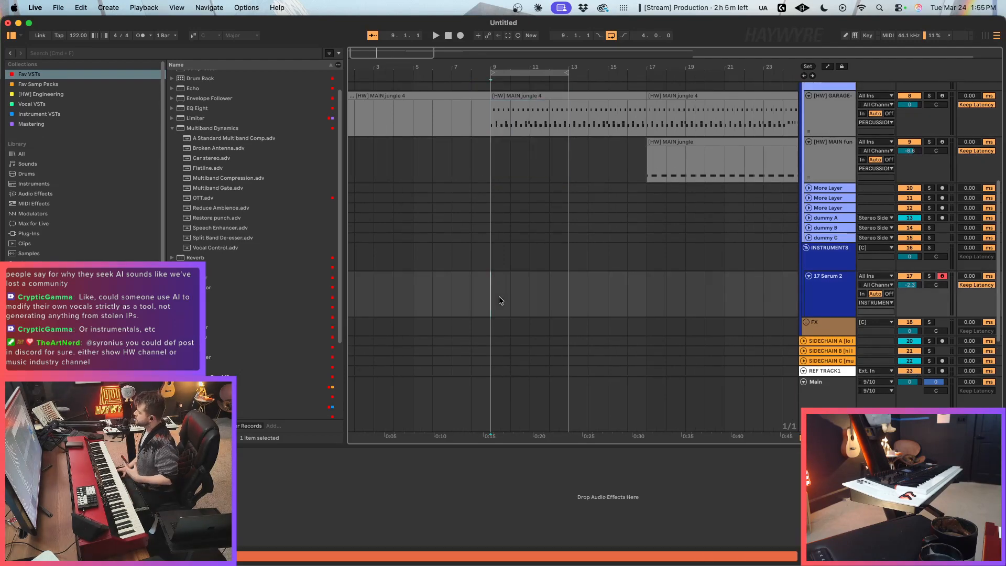
{"action": "scroll", "coordinate": [532, 292], "scroll_direction": "down", "scroll_amount": 2}
{"action": "scroll", "coordinate": [554, 284], "scroll_direction": "up", "scroll_amount": 10}
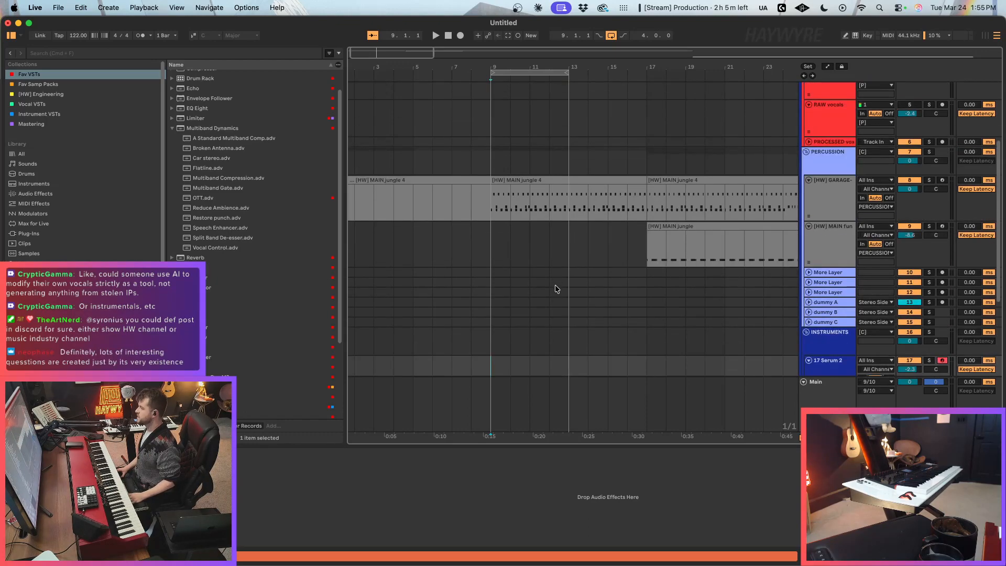
{"action": "scroll", "coordinate": [554, 287], "scroll_direction": "up", "scroll_amount": 1}
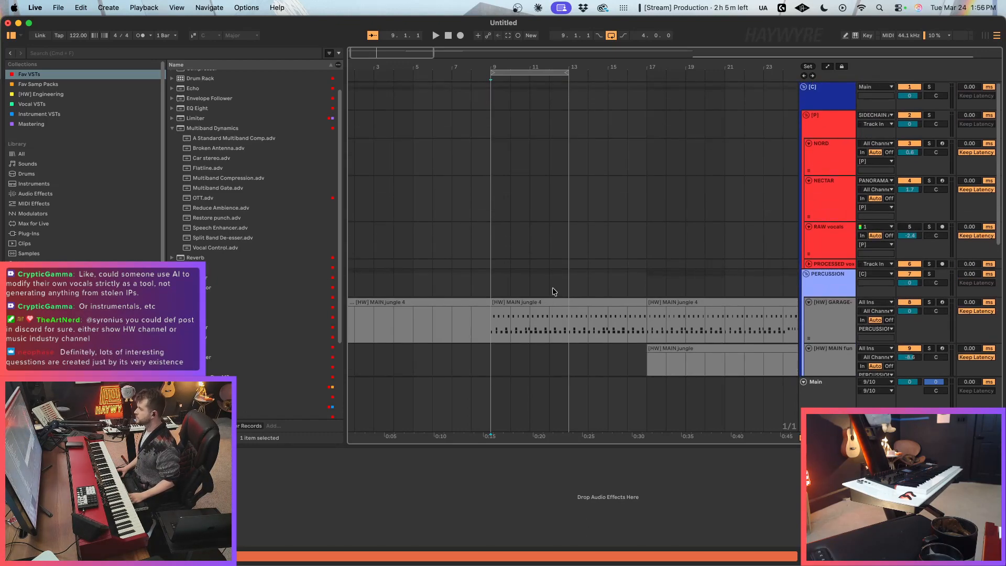
{"action": "left_click", "coordinate": [528, 253]}
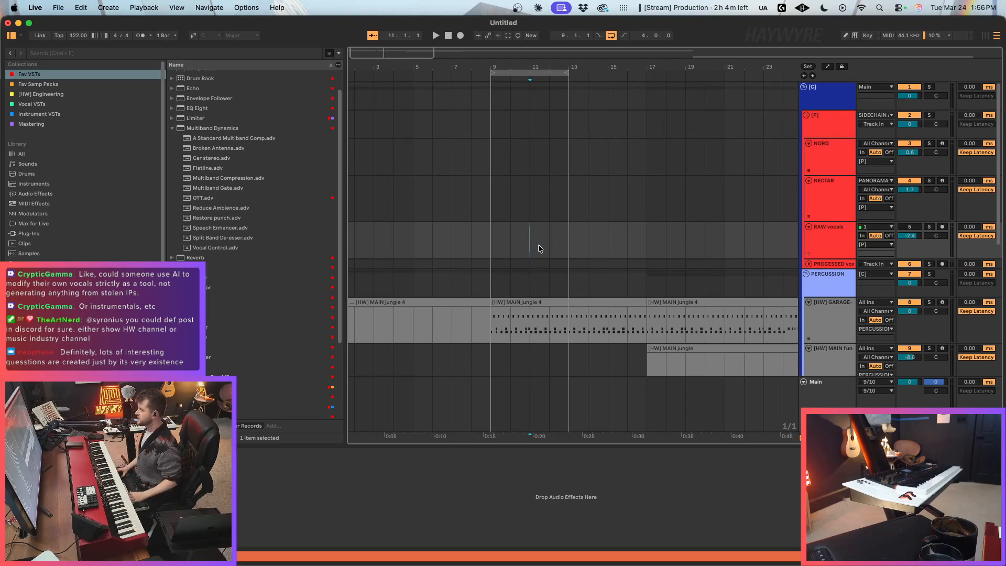
{"action": "scroll", "coordinate": [553, 252], "scroll_direction": "down", "scroll_amount": 3}
{"action": "left_click", "coordinate": [554, 251]}
{"action": "scroll", "coordinate": [537, 245], "scroll_direction": "down", "scroll_amount": 4}
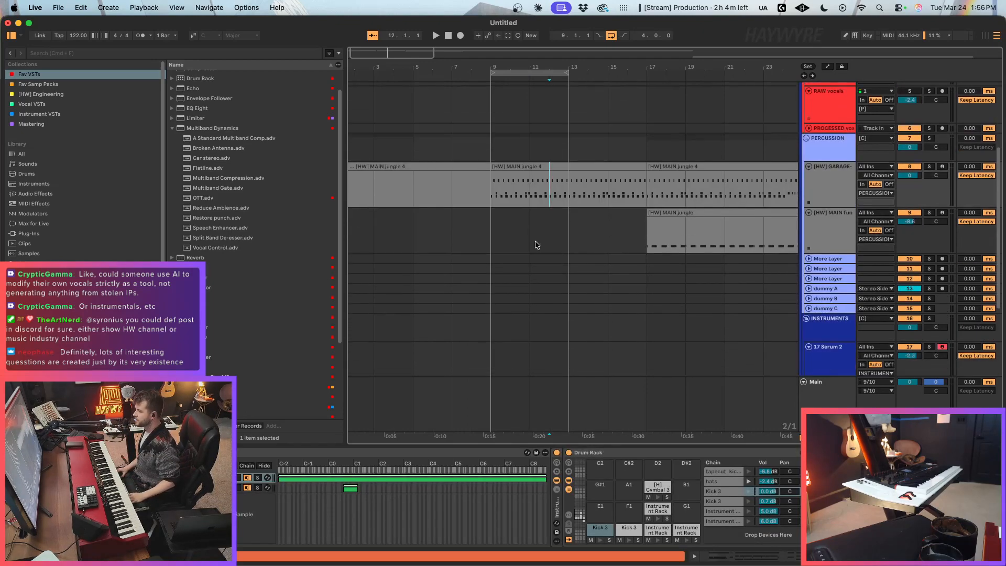
{"action": "scroll", "coordinate": [534, 241], "scroll_direction": "down", "scroll_amount": 3}
{"action": "left_click", "coordinate": [543, 177]}
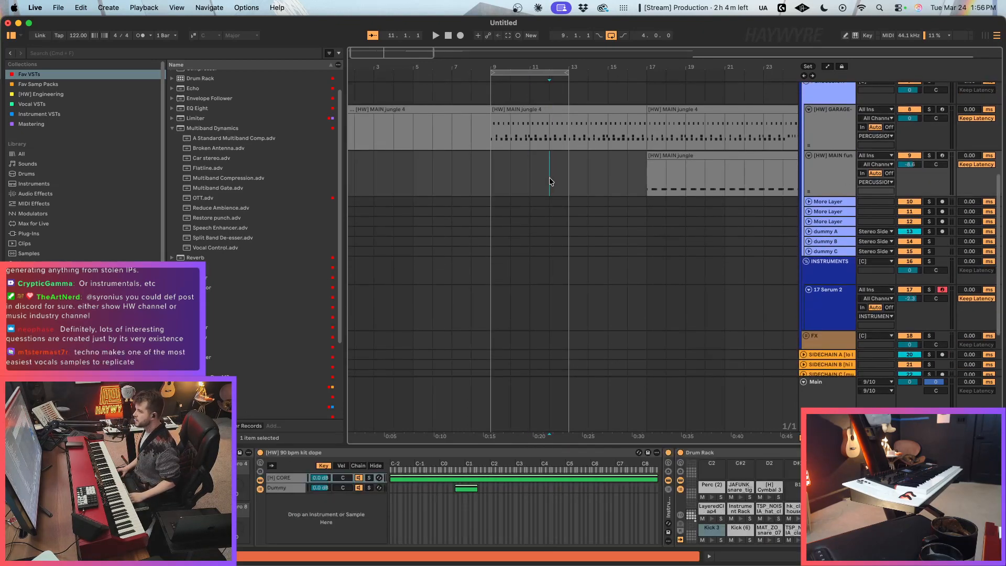
{"action": "left_click_drag", "start_coordinate": [494, 141], "coordinate": [511, 192]}
{"action": "scroll", "coordinate": [552, 206], "scroll_direction": "up", "scroll_amount": 3}
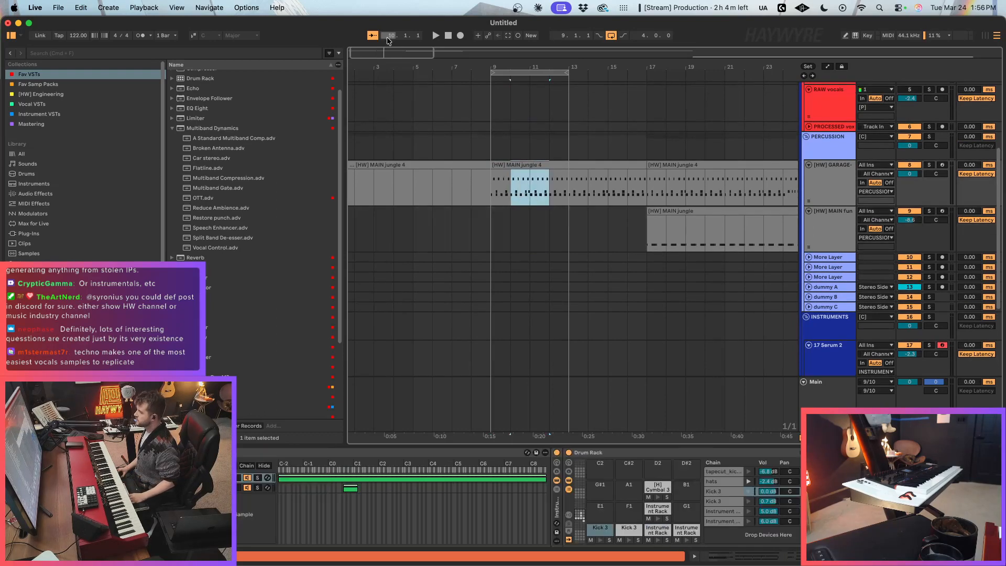
{"action": "left_click_drag", "start_coordinate": [363, 49], "coordinate": [364, 58]}
{"action": "left_click", "coordinate": [581, 230]}
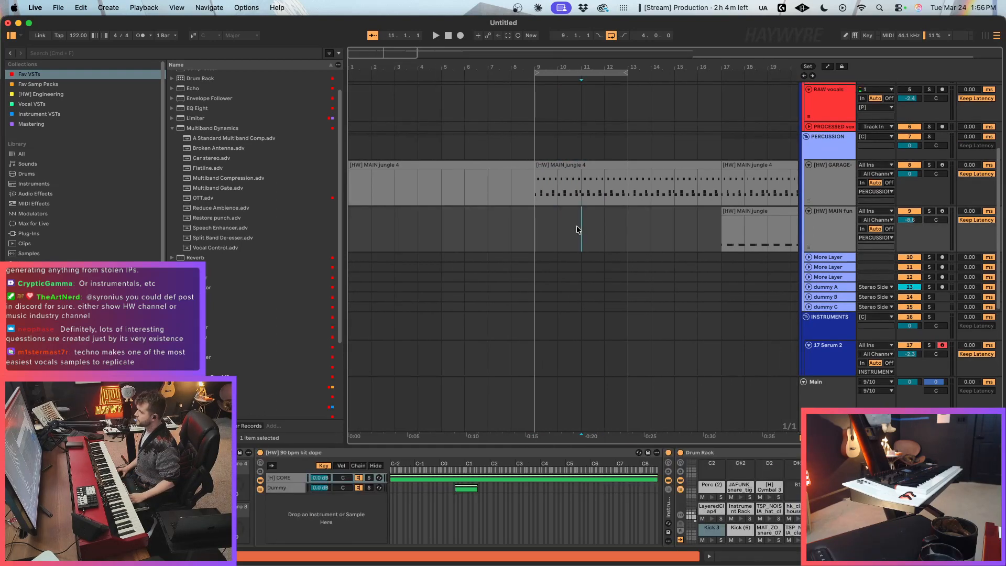
{"action": "scroll", "coordinate": [591, 259], "scroll_direction": "down", "scroll_amount": 3}
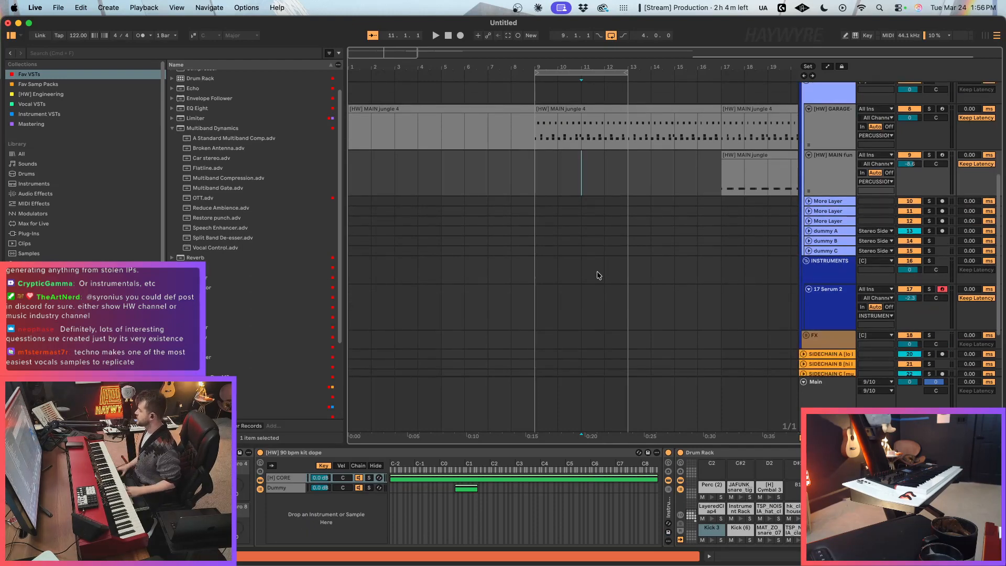
{"action": "scroll", "coordinate": [599, 275], "scroll_direction": "up", "scroll_amount": 3}
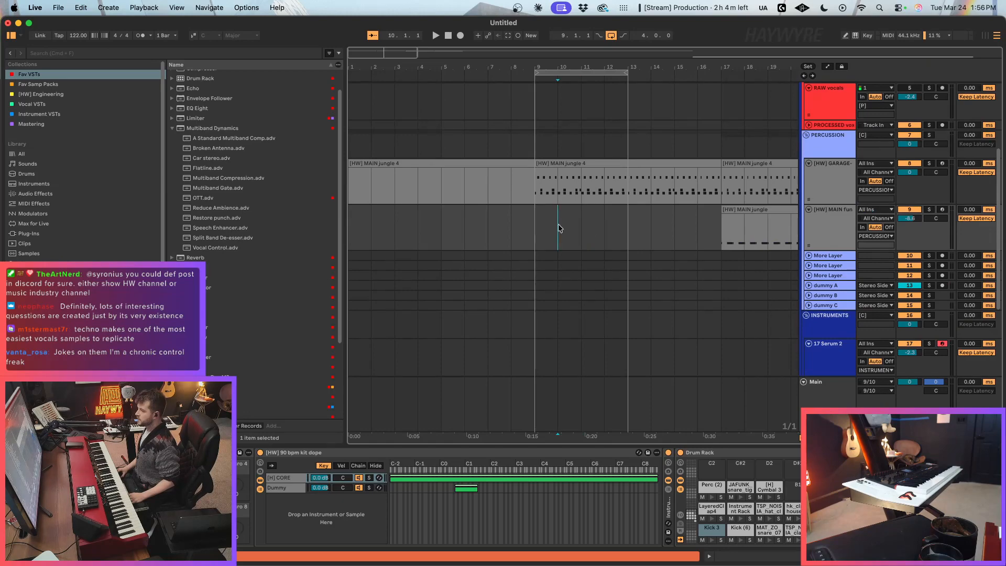
{"action": "left_click_drag", "start_coordinate": [558, 228], "coordinate": [586, 204]}
{"action": "scroll", "coordinate": [589, 208], "scroll_direction": "down", "scroll_amount": 3}
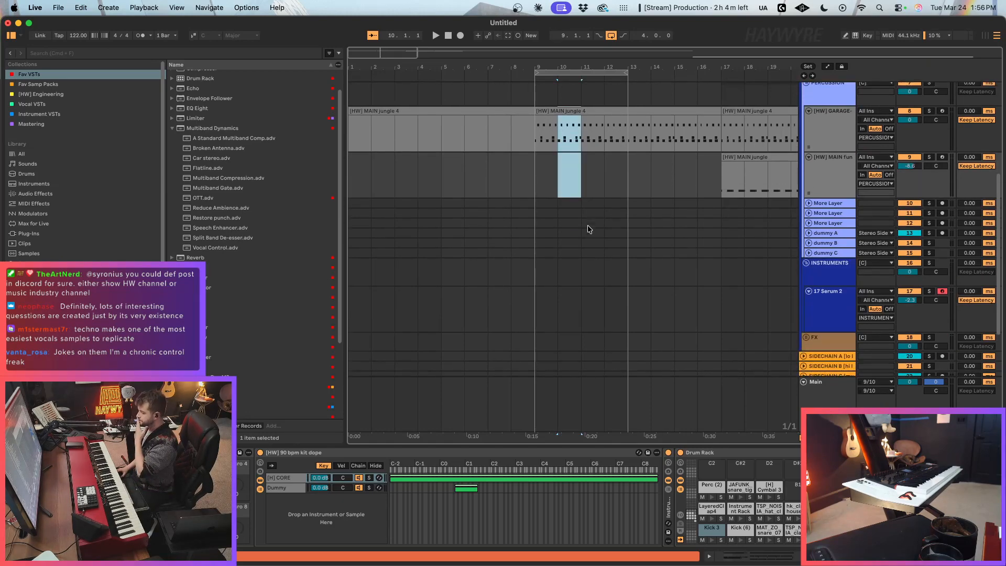
{"action": "left_click", "coordinate": [584, 142]}
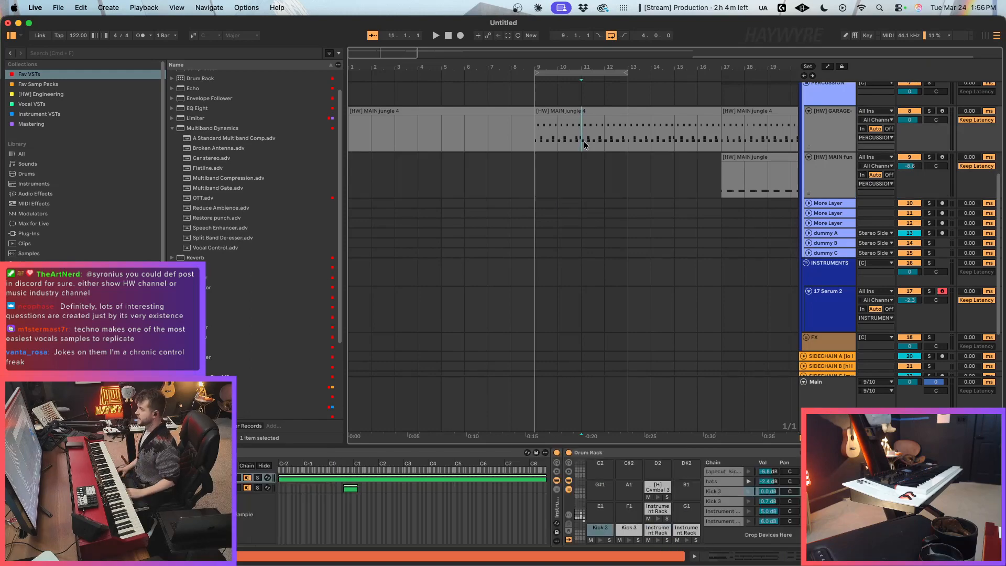
{"action": "scroll", "coordinate": [586, 153], "scroll_direction": "up", "scroll_amount": 3}
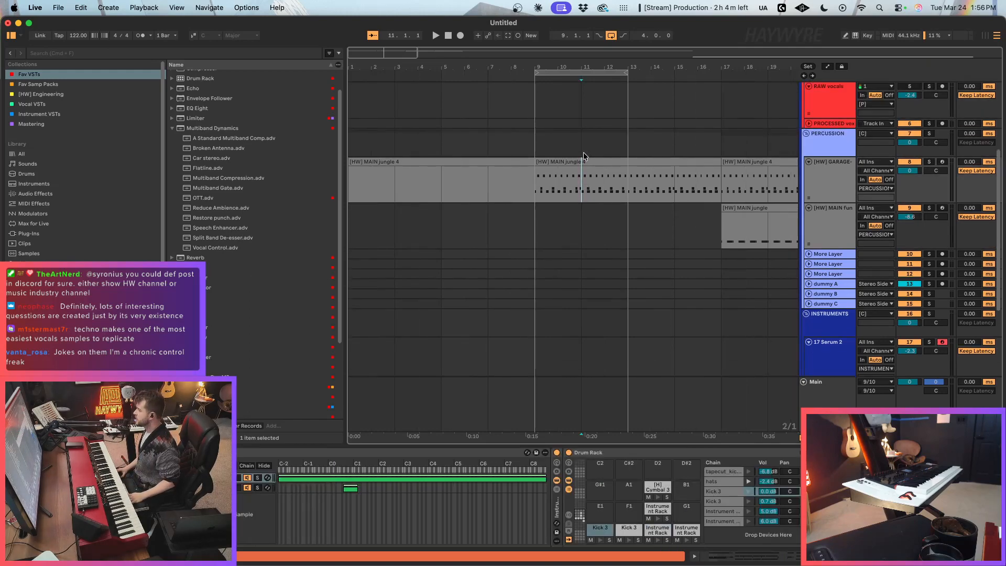
{"action": "left_click", "coordinate": [566, 195]}
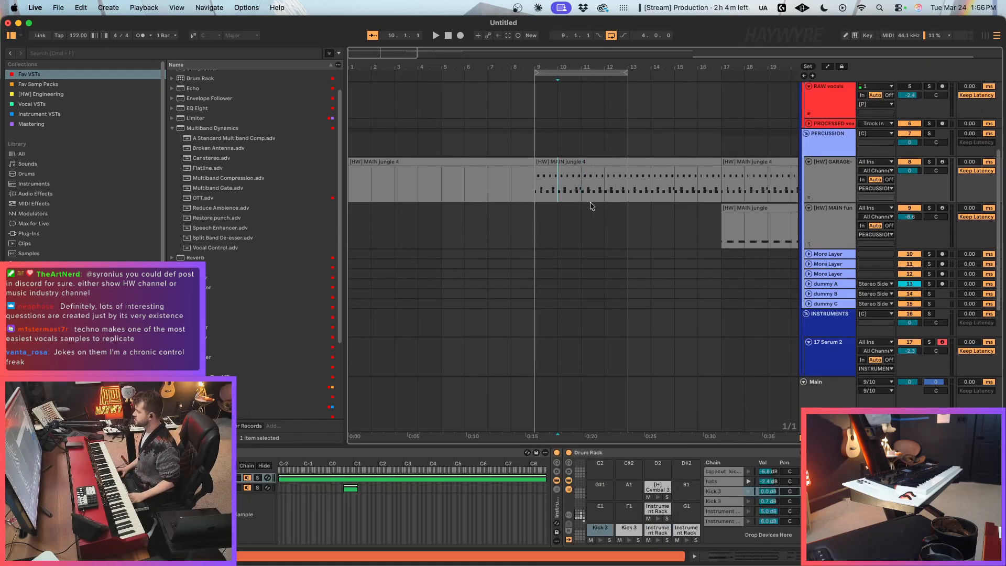
{"action": "scroll", "coordinate": [590, 201], "scroll_direction": "down", "scroll_amount": 3}
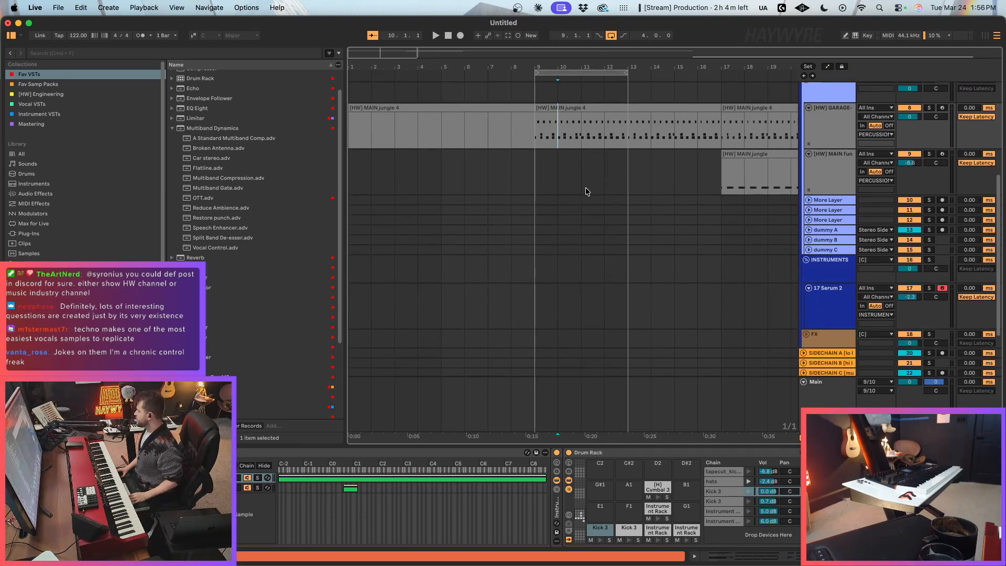
{"action": "scroll", "coordinate": [590, 186], "scroll_direction": "up", "scroll_amount": 2}
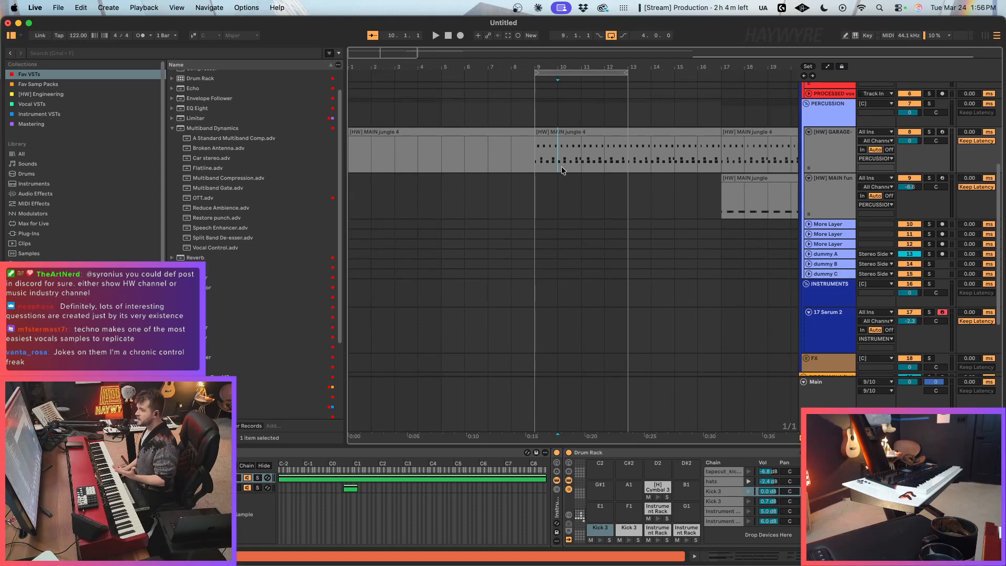
{"action": "left_click_drag", "start_coordinate": [561, 165], "coordinate": [604, 167]}
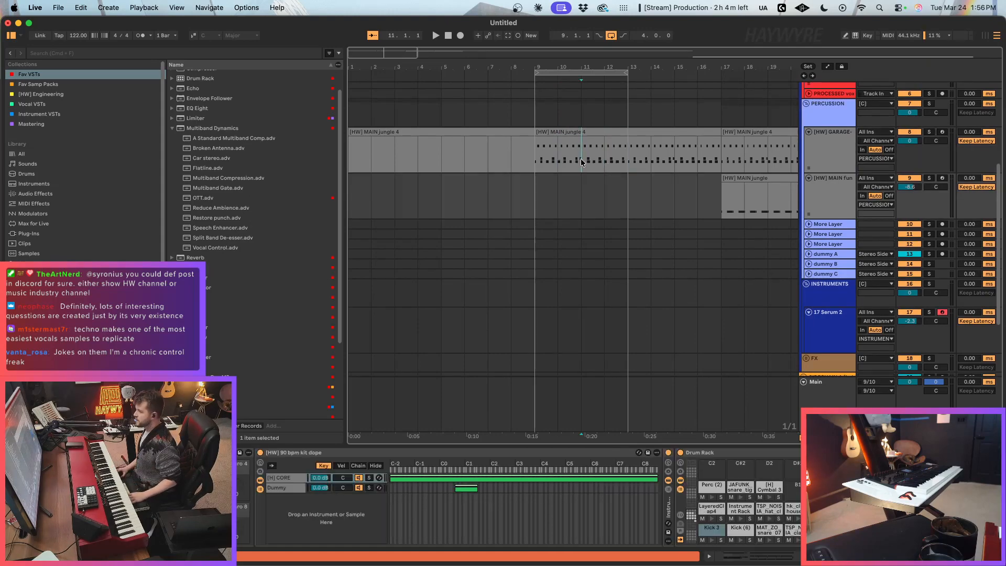
{"action": "left_click", "coordinate": [580, 158]}
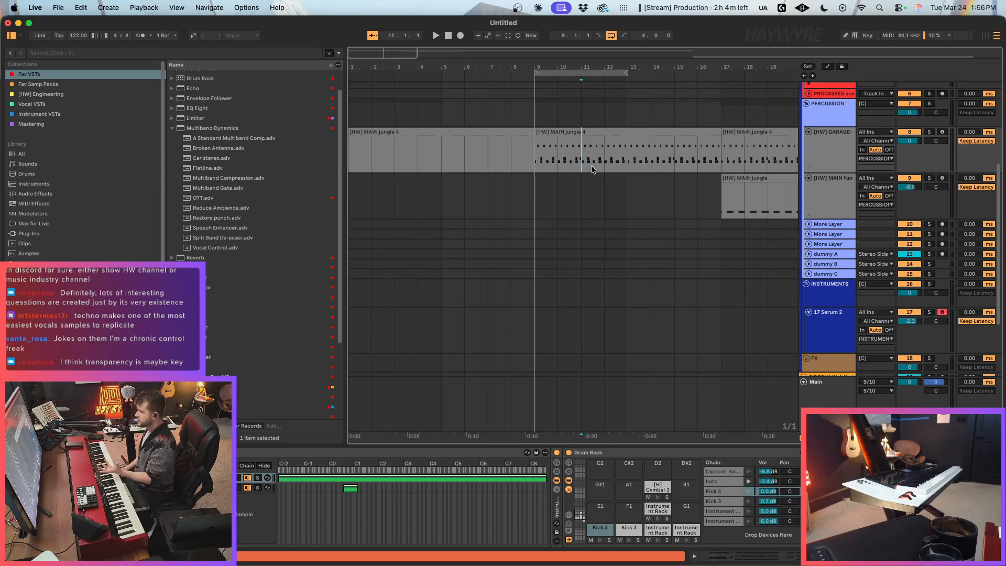
{"action": "left_click_drag", "start_coordinate": [560, 162], "coordinate": [614, 166]}
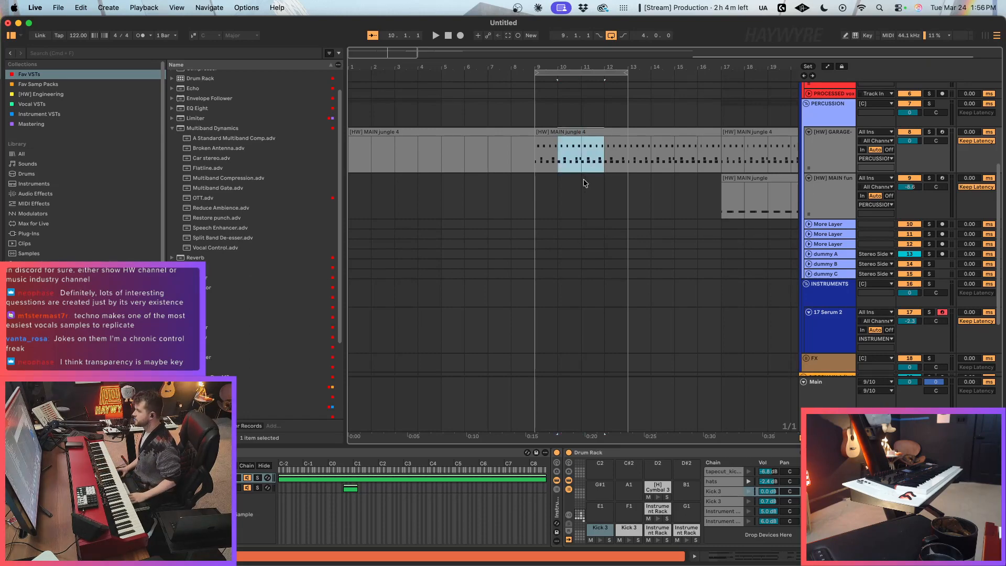
{"action": "scroll", "coordinate": [599, 193], "scroll_direction": "down", "scroll_amount": 2}
{"action": "left_click", "coordinate": [573, 240]}
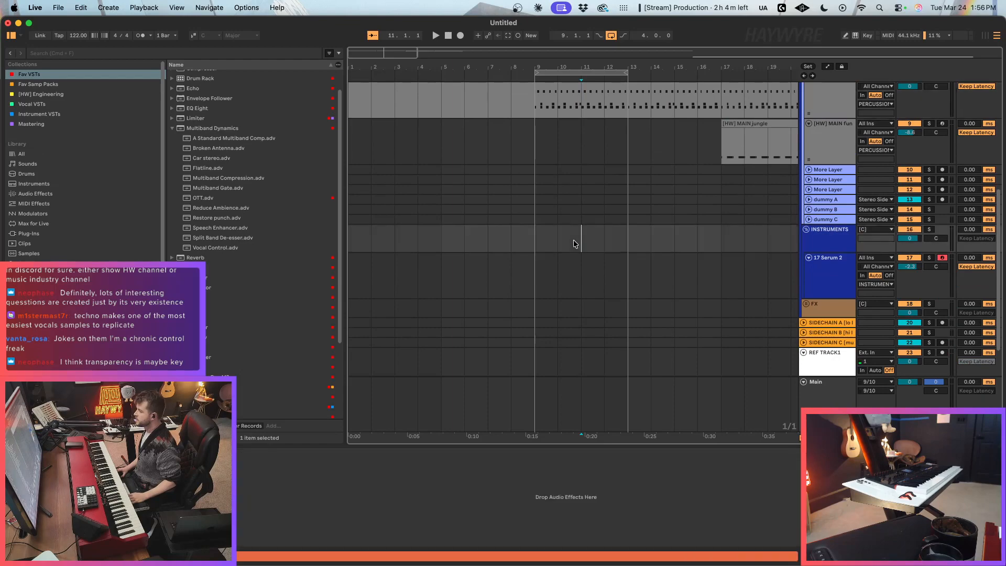
{"action": "left_click", "coordinate": [579, 274]}
{"action": "scroll", "coordinate": [580, 274], "scroll_direction": "up", "scroll_amount": 1}
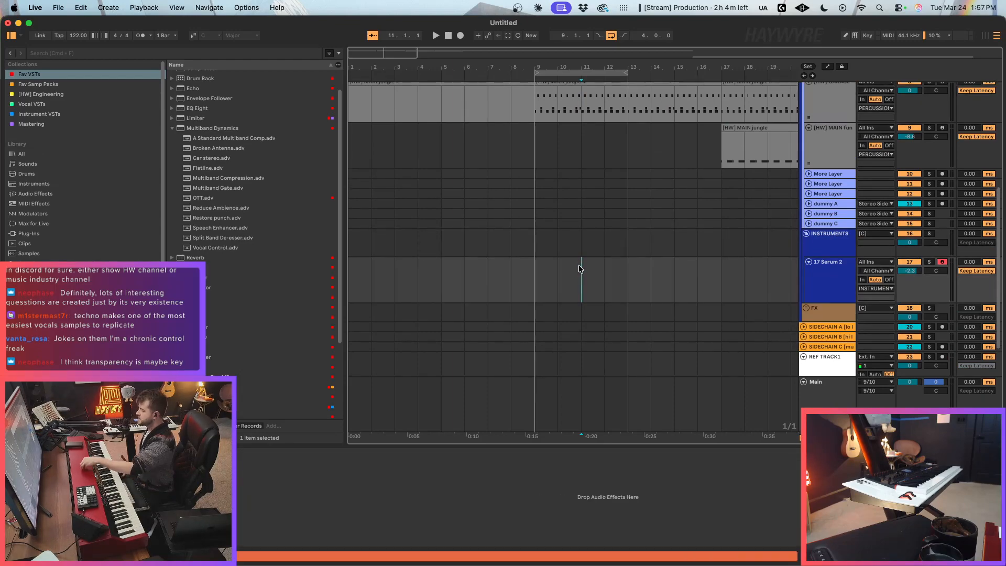
{"action": "scroll", "coordinate": [578, 267], "scroll_direction": "up", "scroll_amount": 1}
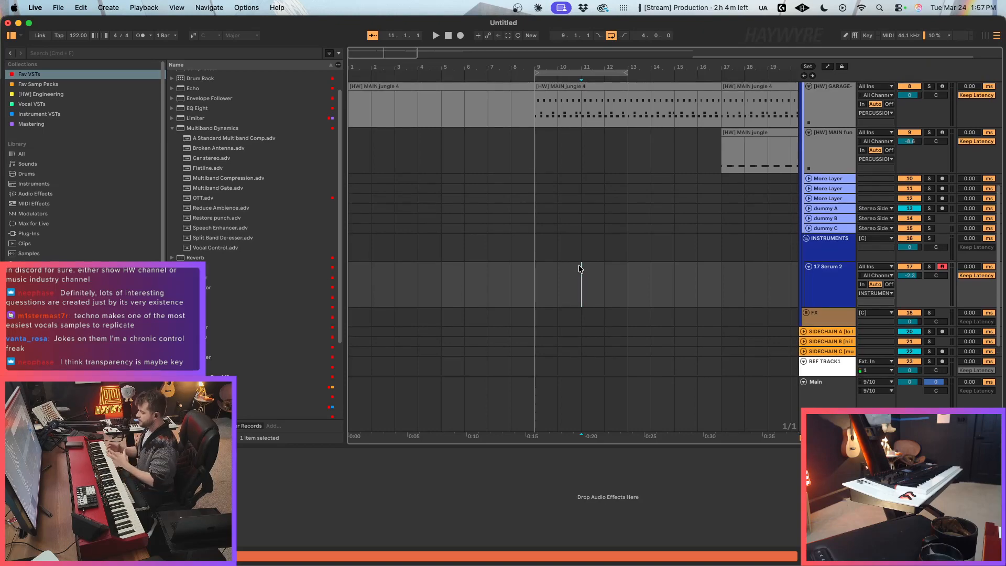
{"action": "scroll", "coordinate": [578, 265], "scroll_direction": "up", "scroll_amount": 10}
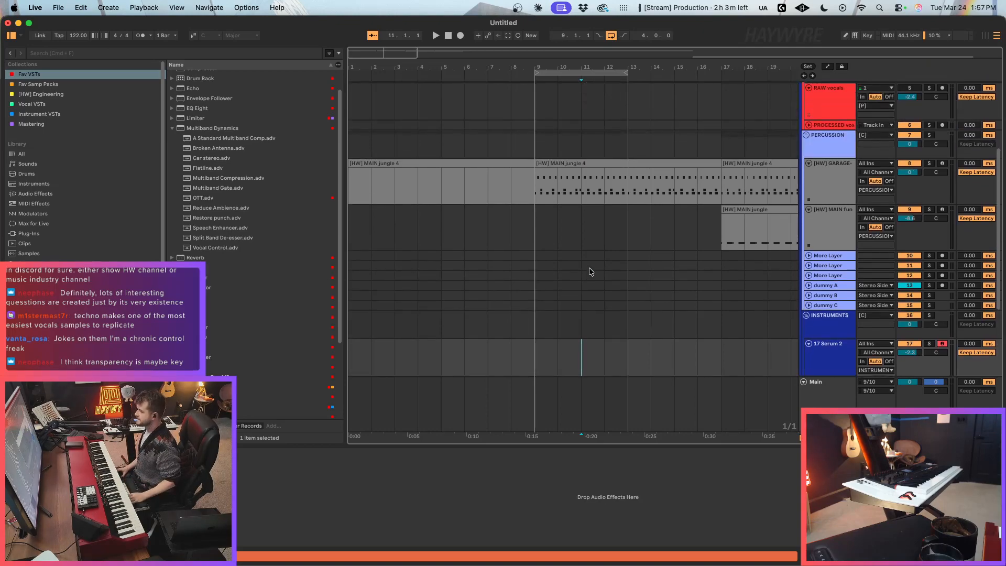
{"action": "scroll", "coordinate": [592, 265], "scroll_direction": "down", "scroll_amount": 4}
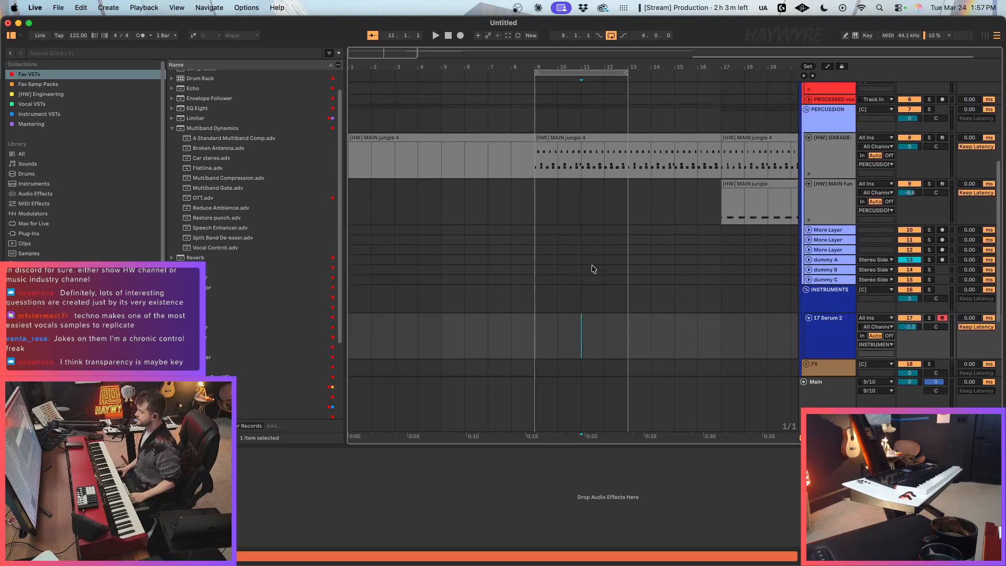
Step: Place the insertion marker at bar 9 on the [HW] GARAGE track and narrow the browser to widen the arrangement
{"action": "left_click", "coordinate": [549, 347]}
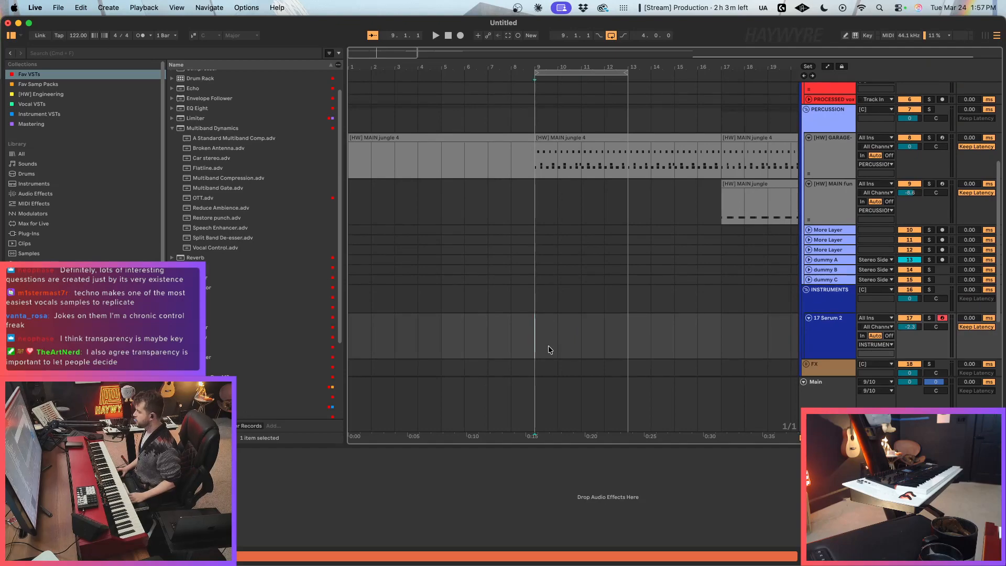
{"action": "left_click", "coordinate": [545, 170]}
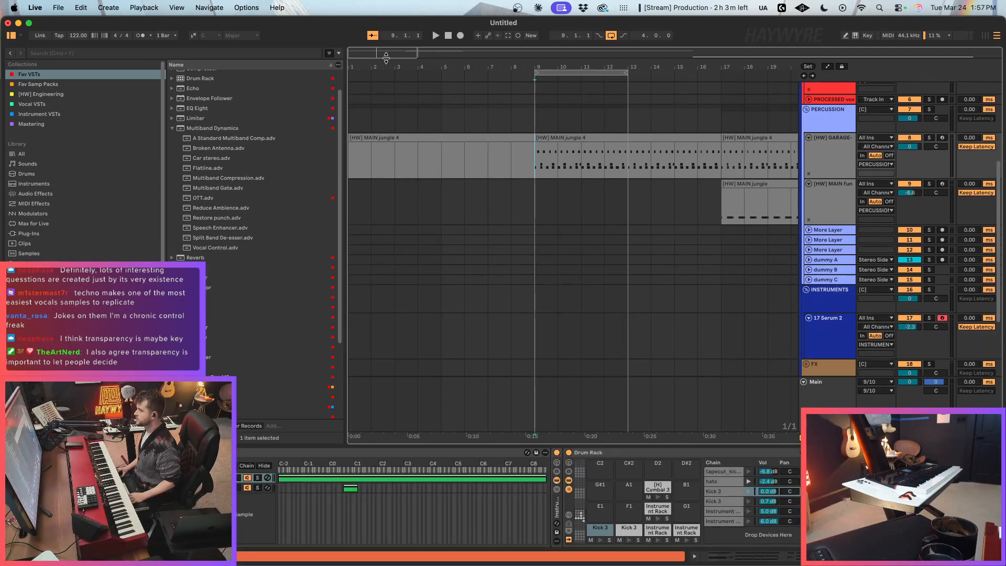
{"action": "left_click_drag", "start_coordinate": [385, 54], "coordinate": [384, 50]}
{"action": "left_click_drag", "start_coordinate": [341, 136], "coordinate": [315, 139]}
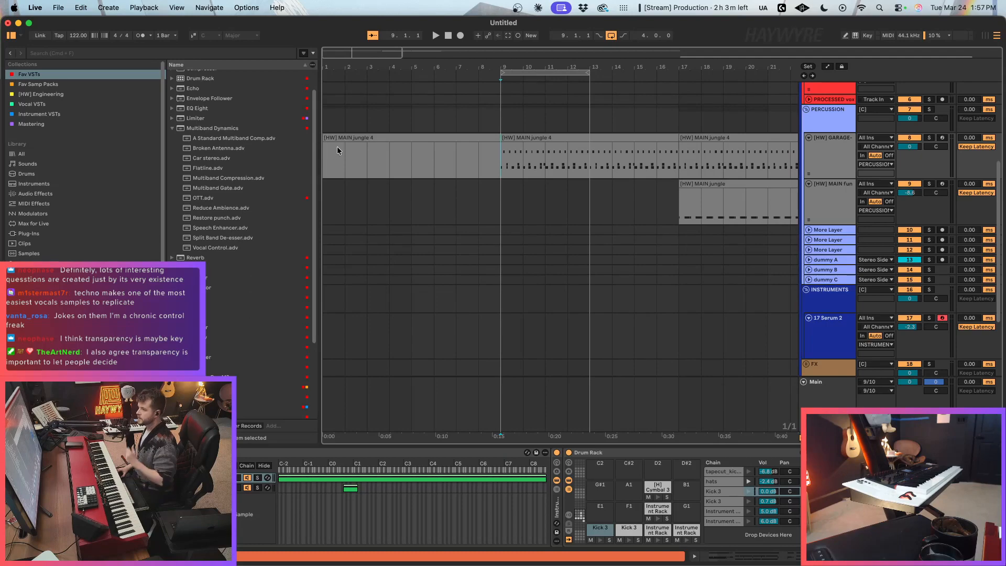
Step: Return the insertion marker to bar 9 on the Serum 2 track and set the track's volume to -2.0 dB
{"action": "left_click", "coordinate": [489, 333]}
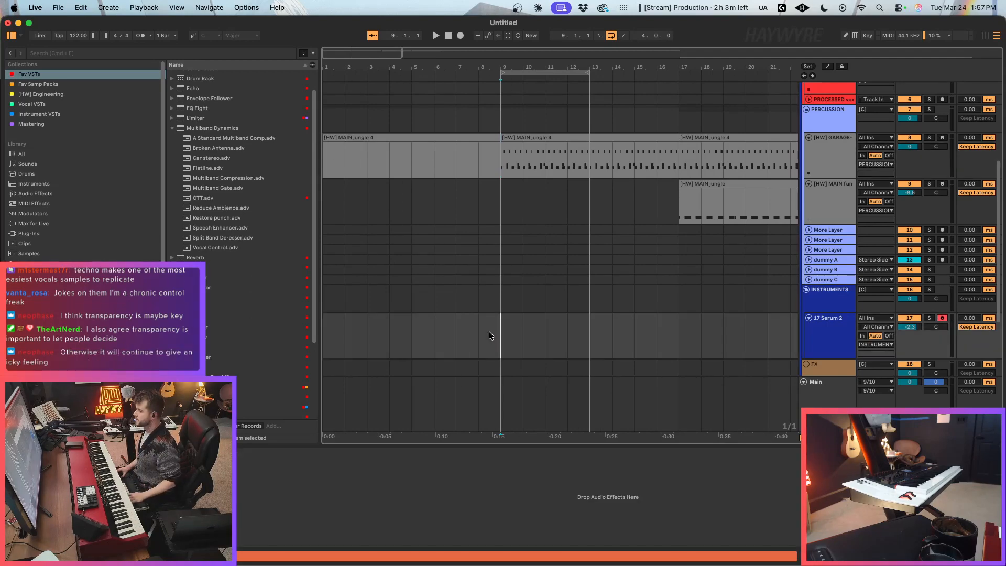
{"action": "left_click", "coordinate": [501, 333]}
{"action": "key", "text": "super+2"}
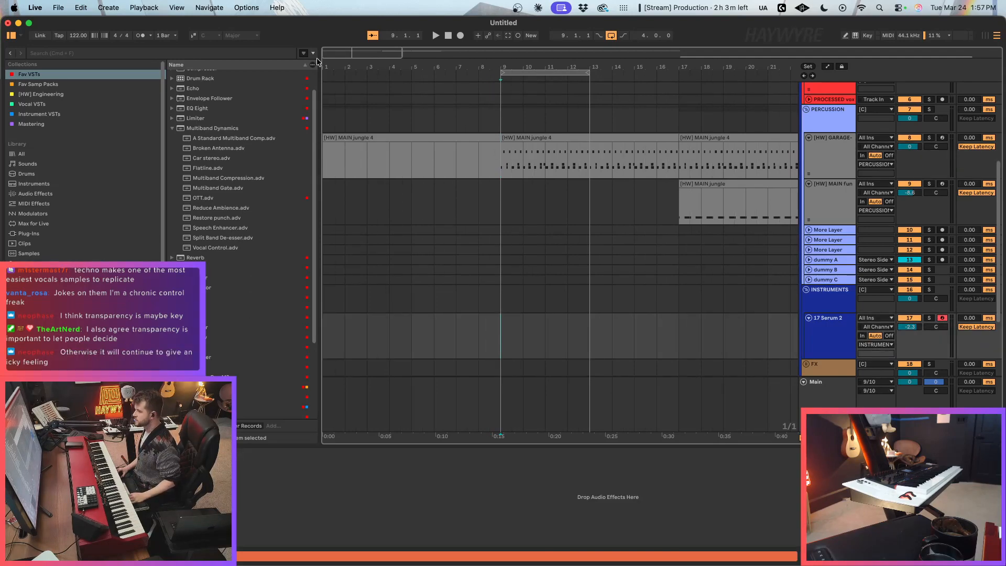
{"action": "left_click_drag", "start_coordinate": [330, 52], "coordinate": [330, 55]}
{"action": "scroll", "coordinate": [671, 388], "scroll_direction": "up", "scroll_amount": 1}
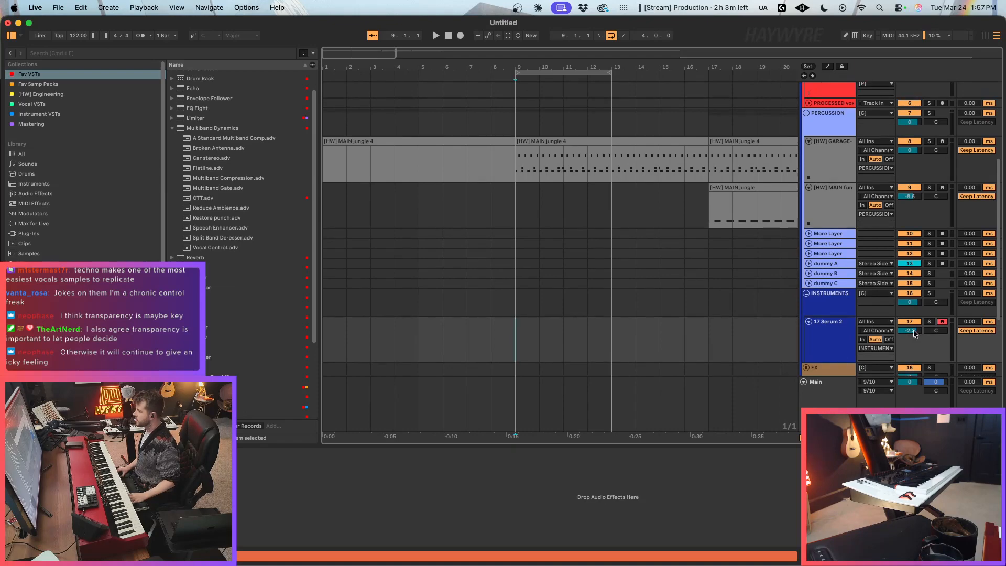
{"action": "left_click_drag", "start_coordinate": [916, 331], "coordinate": [916, 328]}
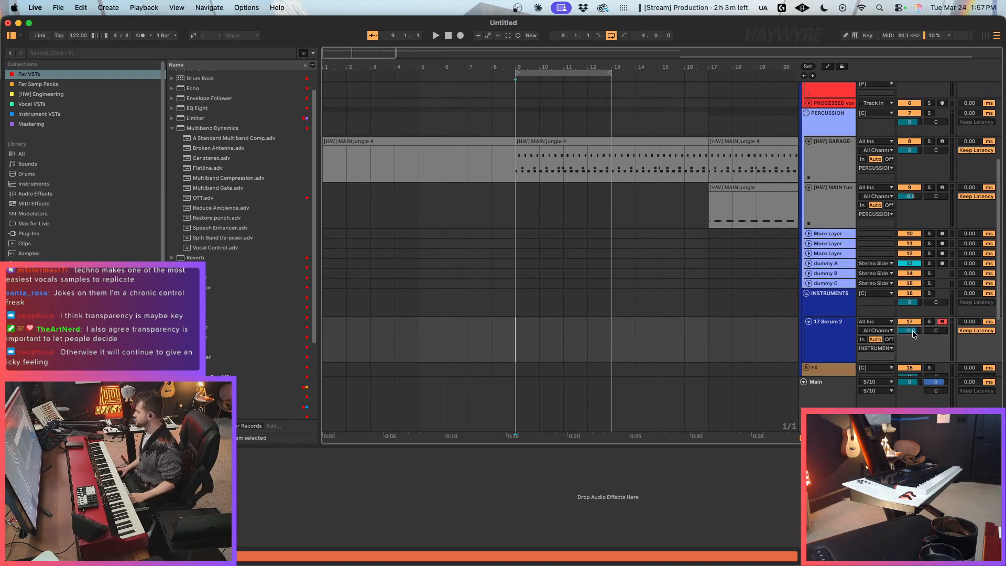
Step: Select bars 9 to 13 on the Serum 2 track, return the insertion marker to bar 9, and set the track's volume to -1.8 dB
{"action": "scroll", "coordinate": [518, 320], "scroll_direction": "down", "scroll_amount": 2}
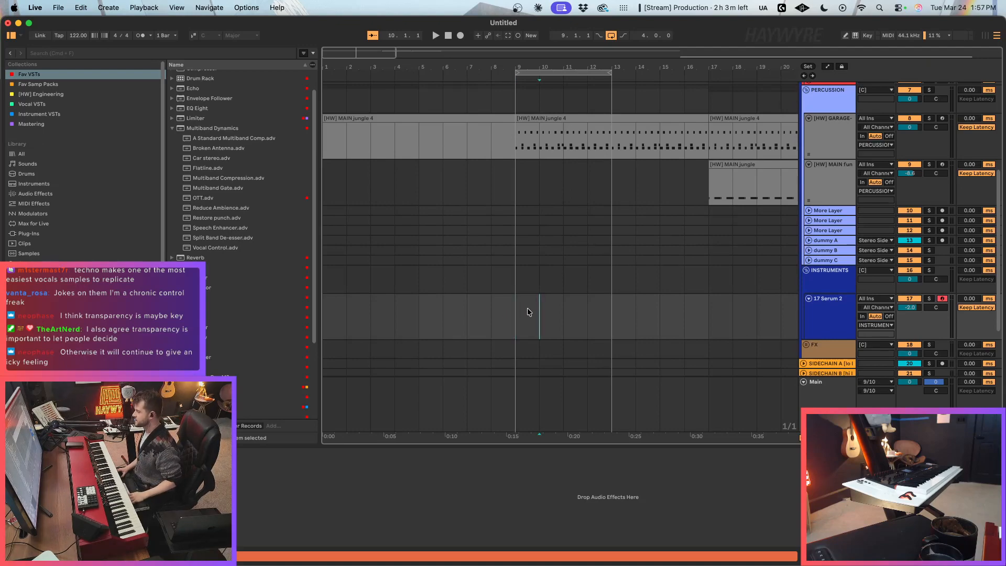
{"action": "left_click", "coordinate": [543, 328]}
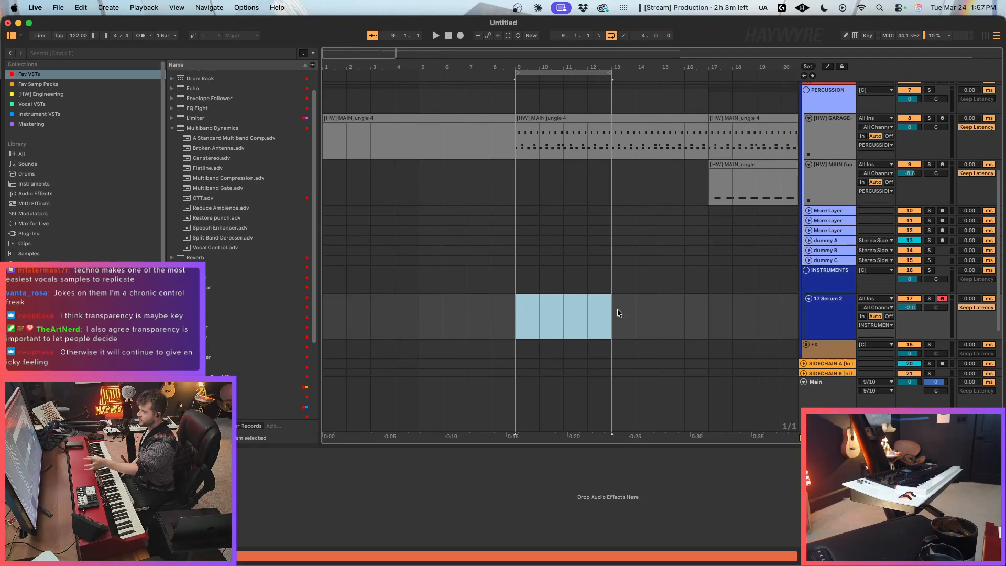
{"action": "left_click", "coordinate": [586, 315]}
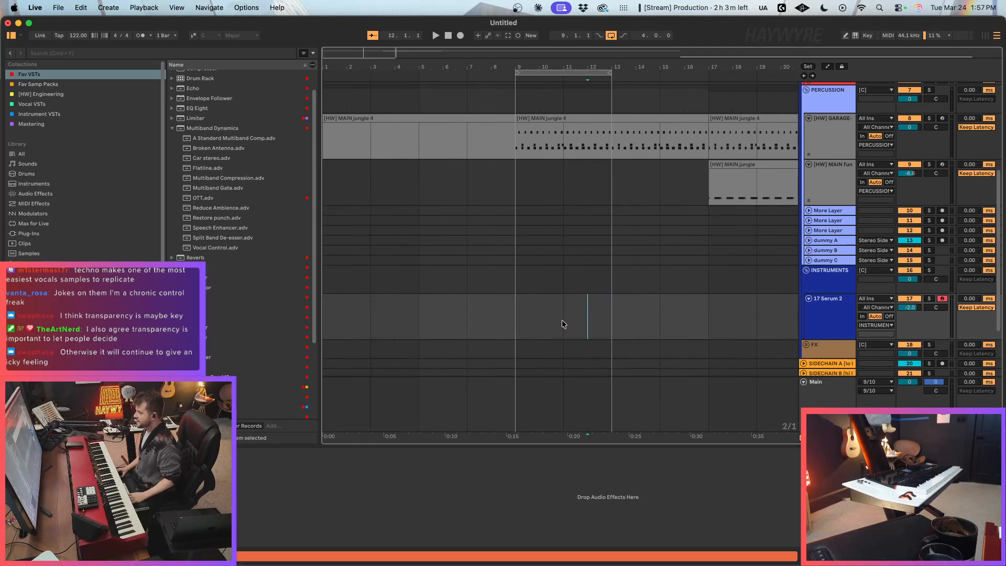
{"action": "left_click", "coordinate": [521, 328]}
{"action": "scroll", "coordinate": [521, 320], "scroll_direction": "down", "scroll_amount": 3}
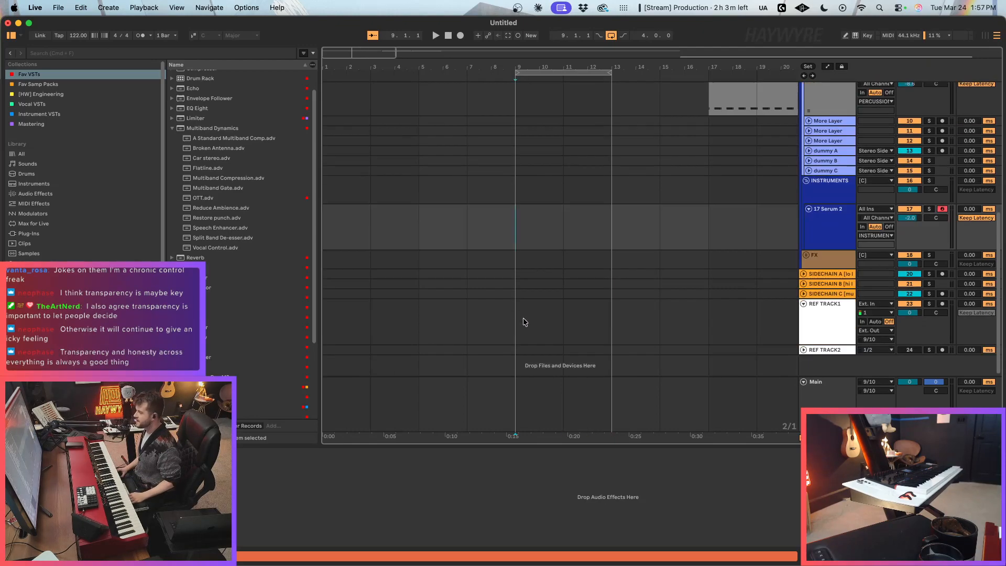
{"action": "left_click_drag", "start_coordinate": [910, 218], "coordinate": [910, 216]}
{"action": "scroll", "coordinate": [600, 285], "scroll_direction": "up", "scroll_amount": 2}
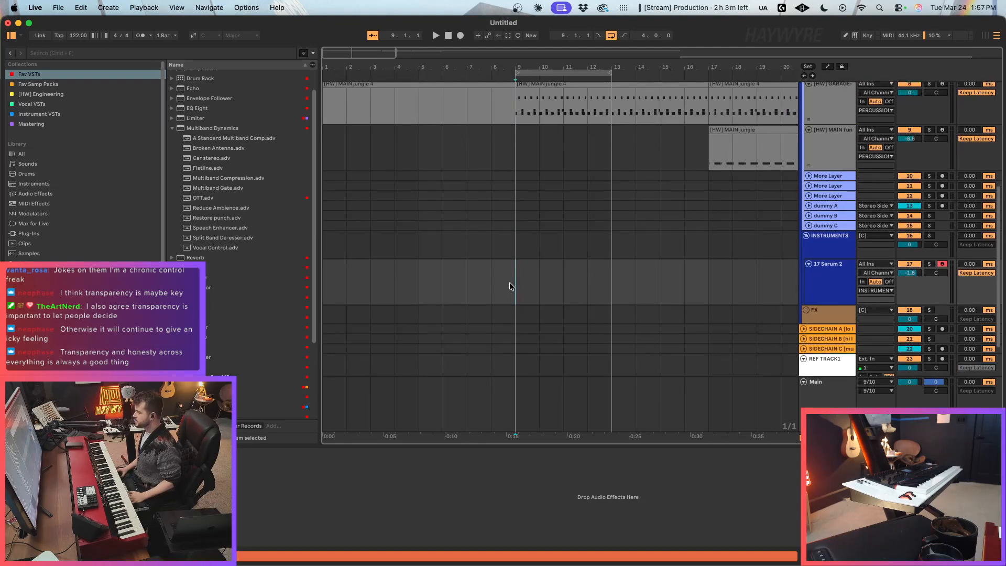
Step: Play the drum loop briefly from bar 9, stop it, and put the insertion marker back at bar 9 on the Serum 2 track
{"action": "key", "text": "space"}
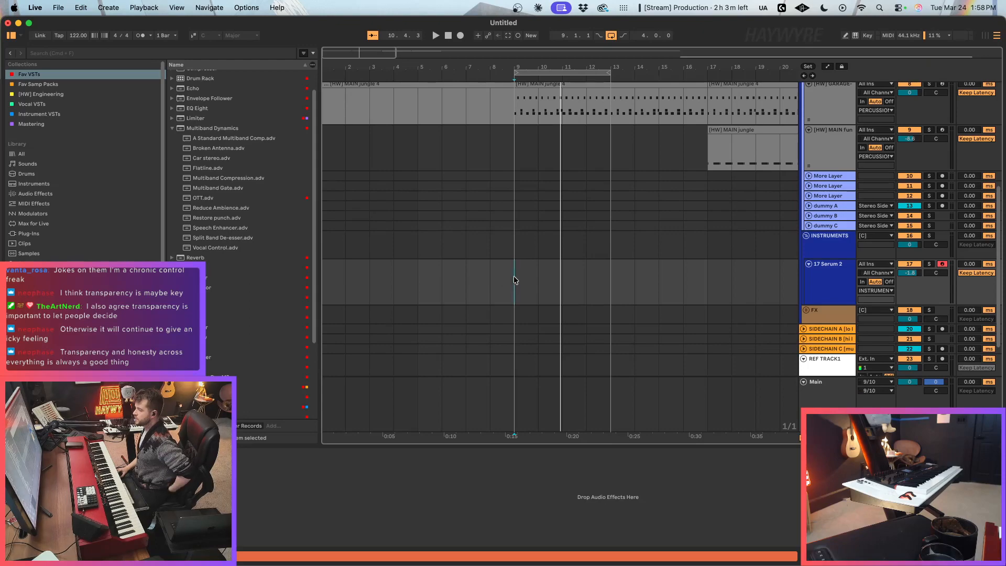
{"action": "key", "text": "space"}
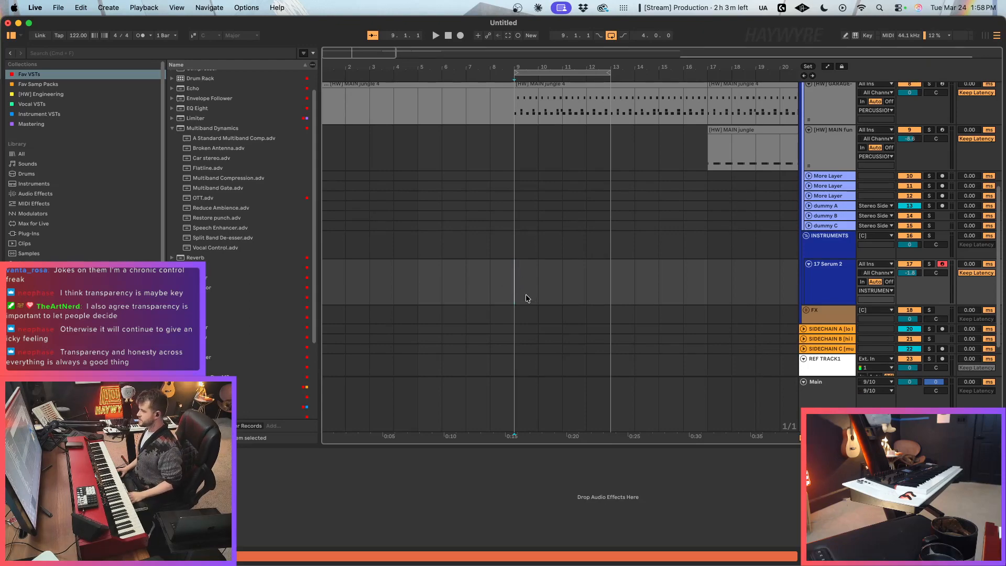
{"action": "left_click", "coordinate": [539, 287]}
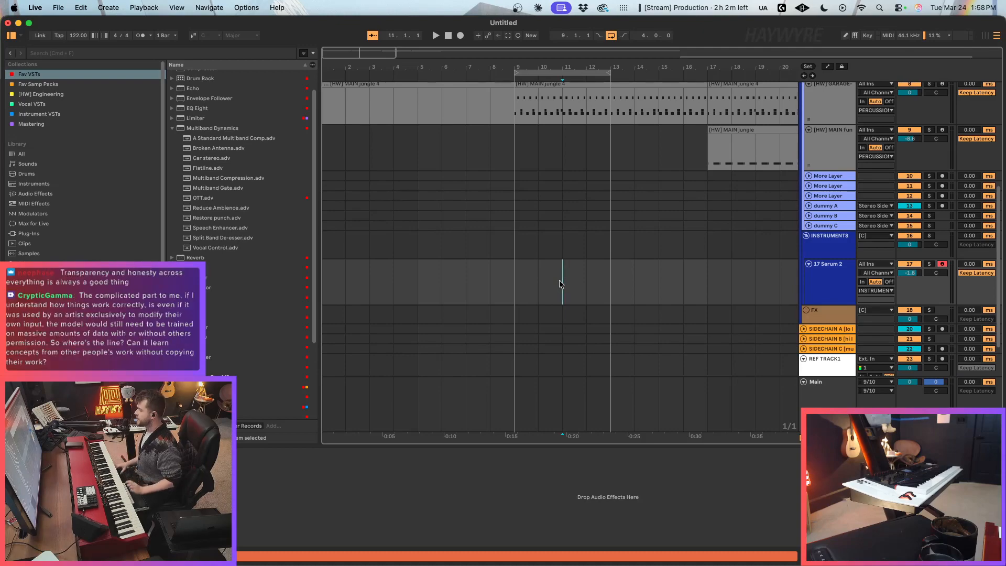
{"action": "left_click", "coordinate": [514, 278]}
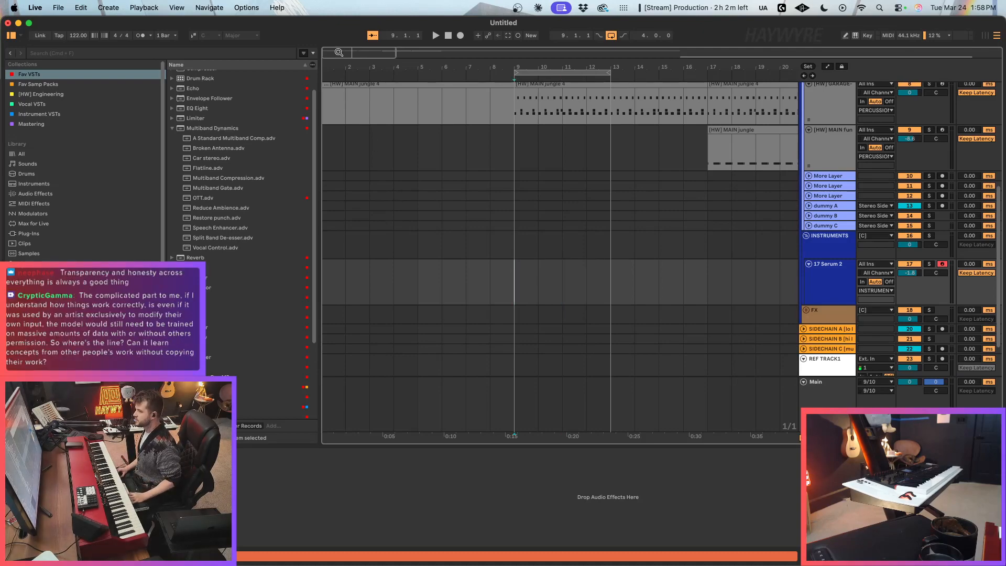
Step: Show slightly more bars of the arrangement and place the insertion marker at bar 9 on the [HW] MAIN fun track
{"action": "left_click_drag", "start_coordinate": [340, 53], "coordinate": [340, 46]}
{"action": "scroll", "coordinate": [530, 262], "scroll_direction": "up", "scroll_amount": 3}
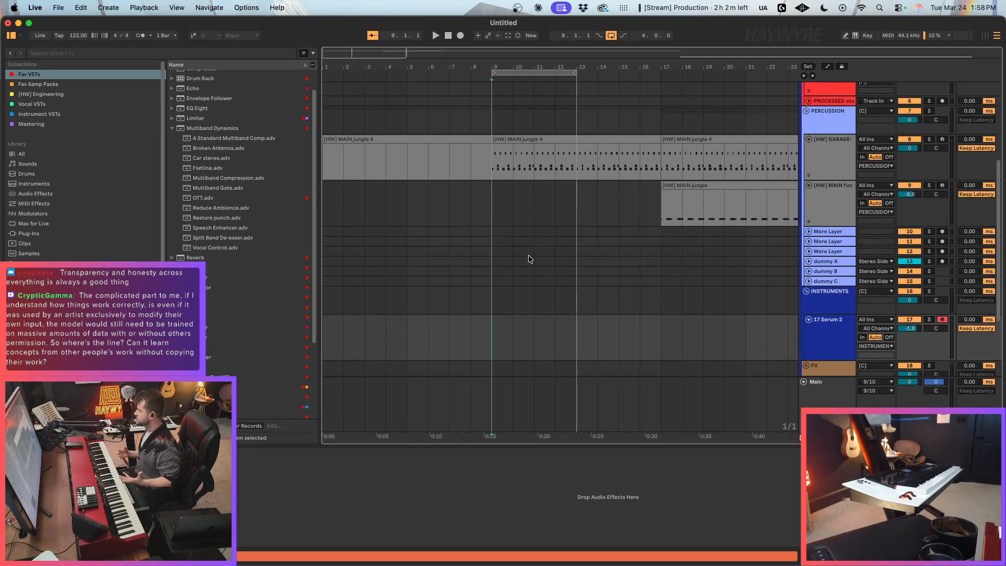
{"action": "left_click", "coordinate": [428, 209]}
{"action": "left_click", "coordinate": [442, 208]}
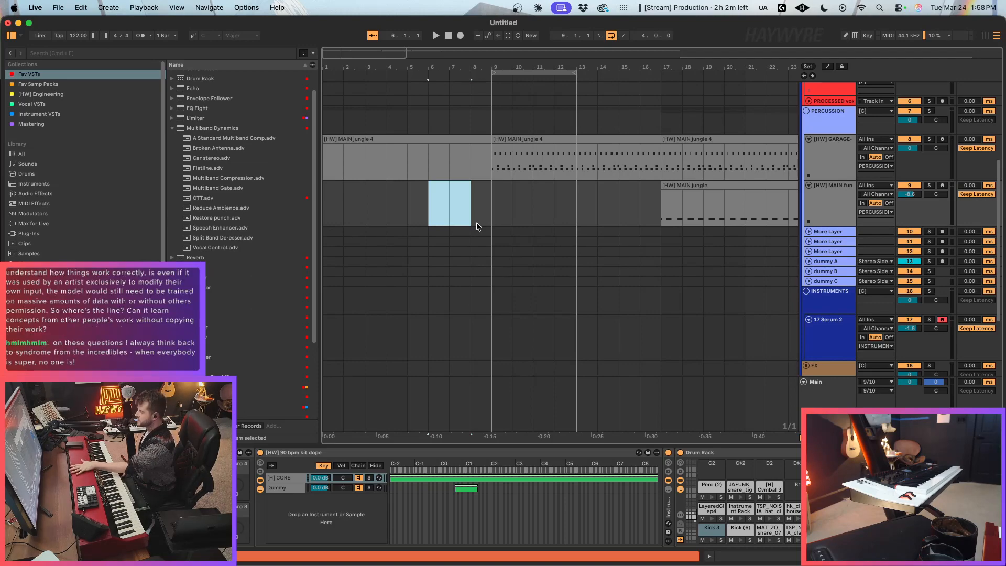
{"action": "left_click", "coordinate": [479, 211]}
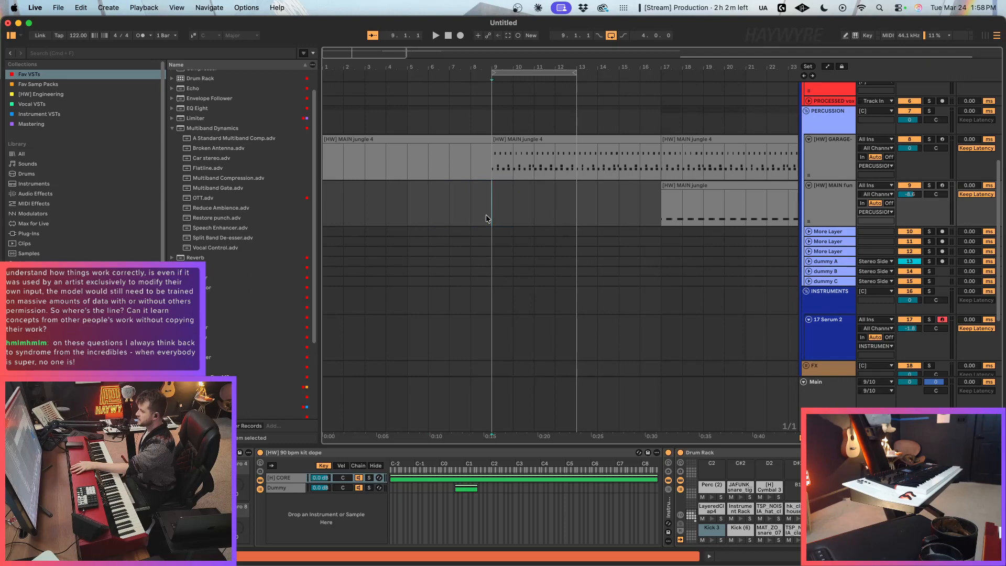
{"action": "scroll", "coordinate": [486, 219], "scroll_direction": "up", "scroll_amount": 5}
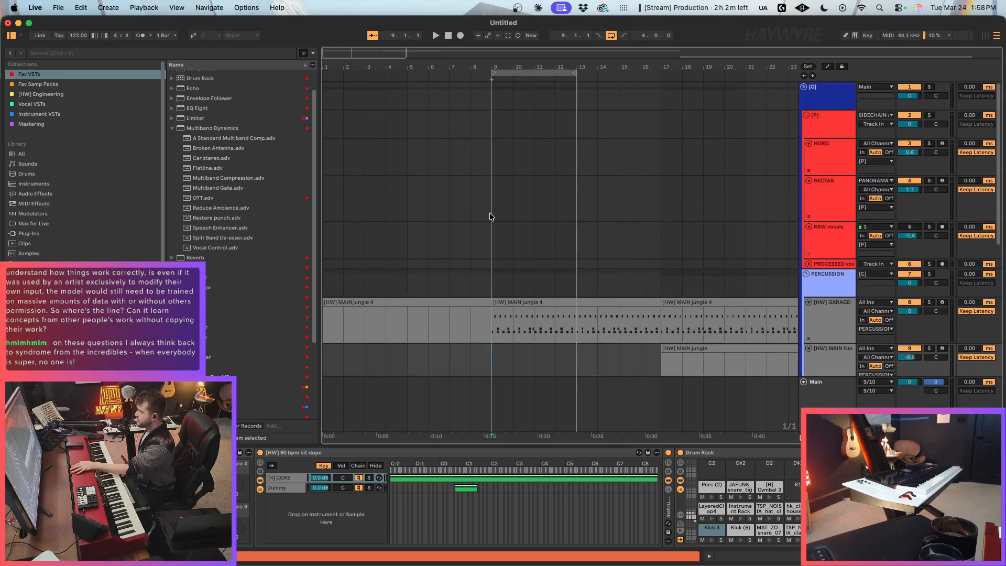
Step: Delete the empty clip material from bar 1 to bar 9 on the [HW] GARAGE drum track
{"action": "scroll", "coordinate": [490, 216], "scroll_direction": "down", "scroll_amount": 4}
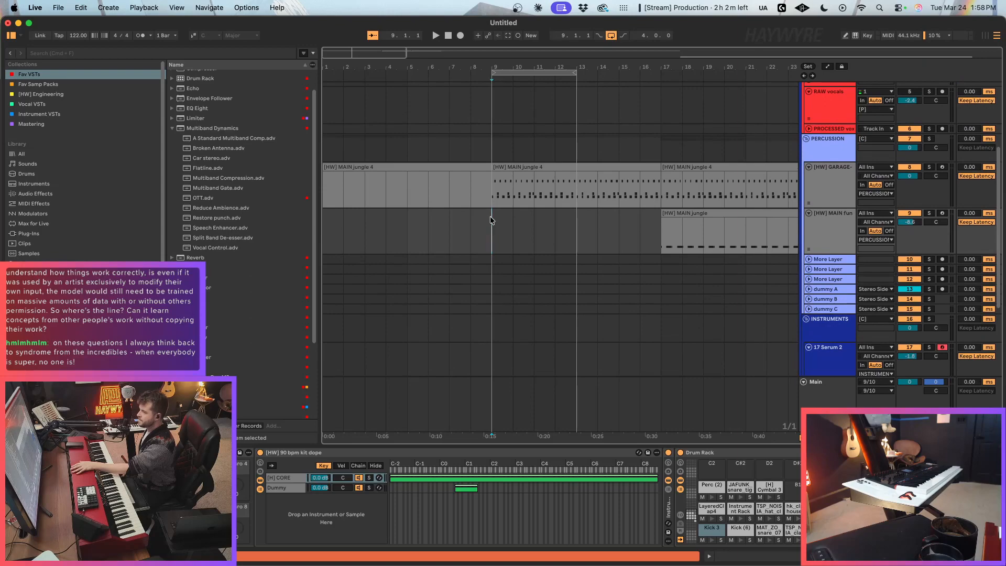
{"action": "left_click", "coordinate": [434, 189]}
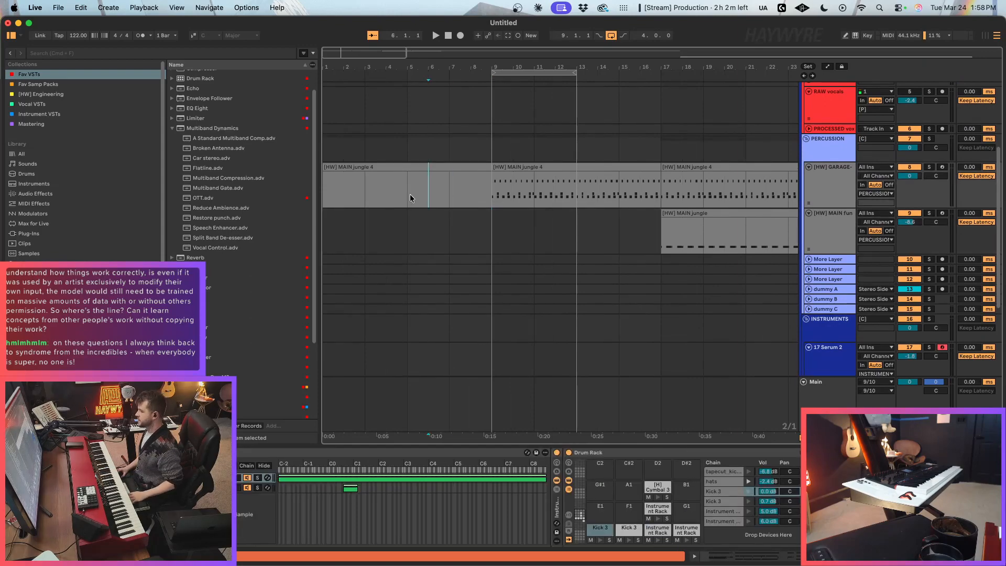
{"action": "left_click_drag", "start_coordinate": [410, 195], "coordinate": [291, 202]}
{"action": "key", "text": "Delete"}
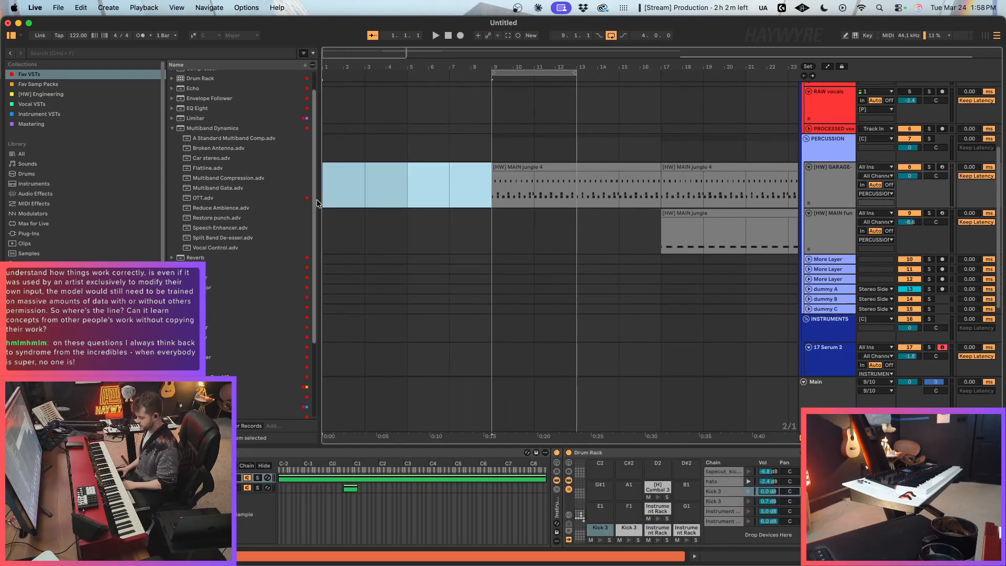
Step: Place the insertion marker at bar 9 on the [HW] MAIN fun track and start playback of the drum loop from there
{"action": "left_click", "coordinate": [410, 216]}
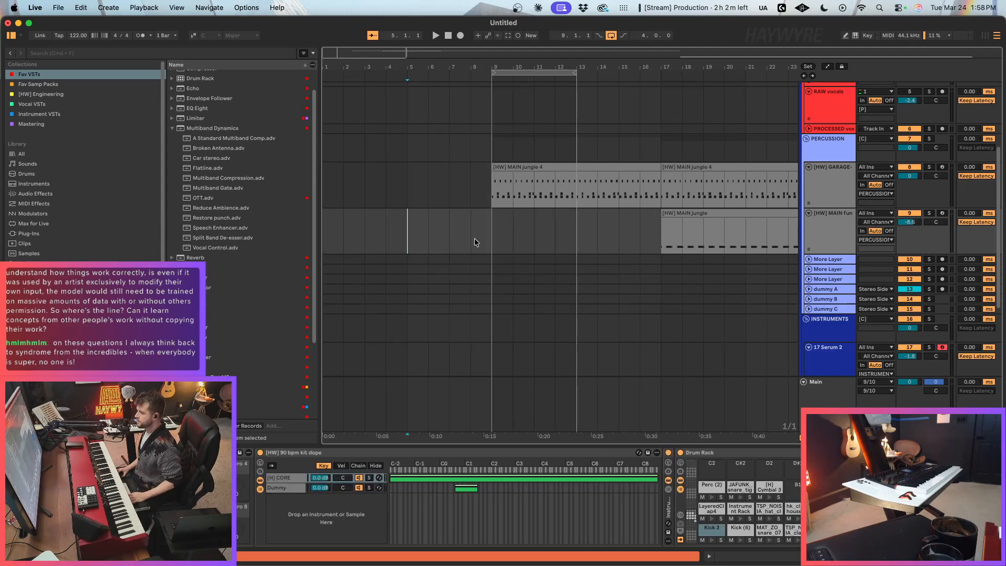
{"action": "left_click", "coordinate": [488, 231]}
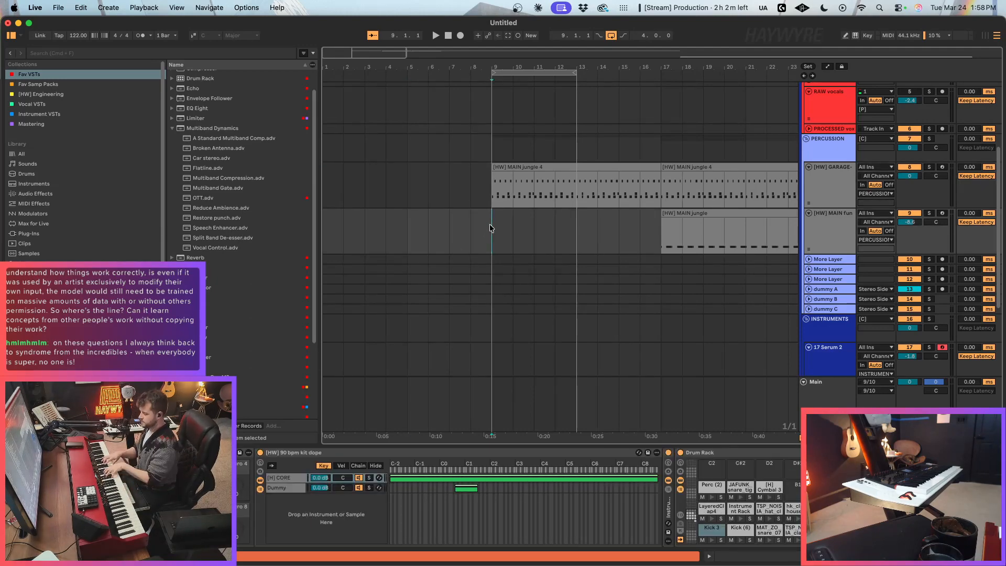
{"action": "key", "text": "space"}
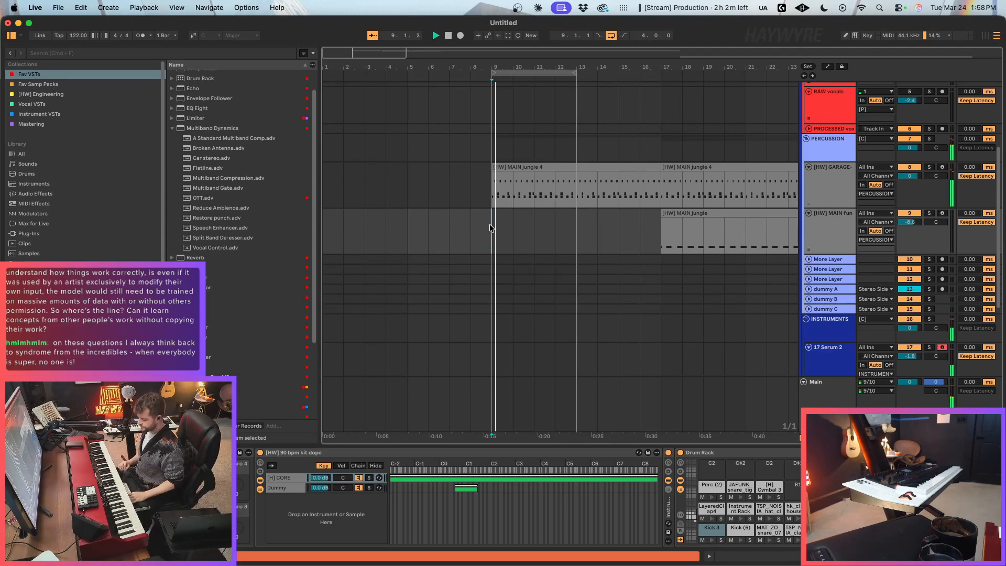
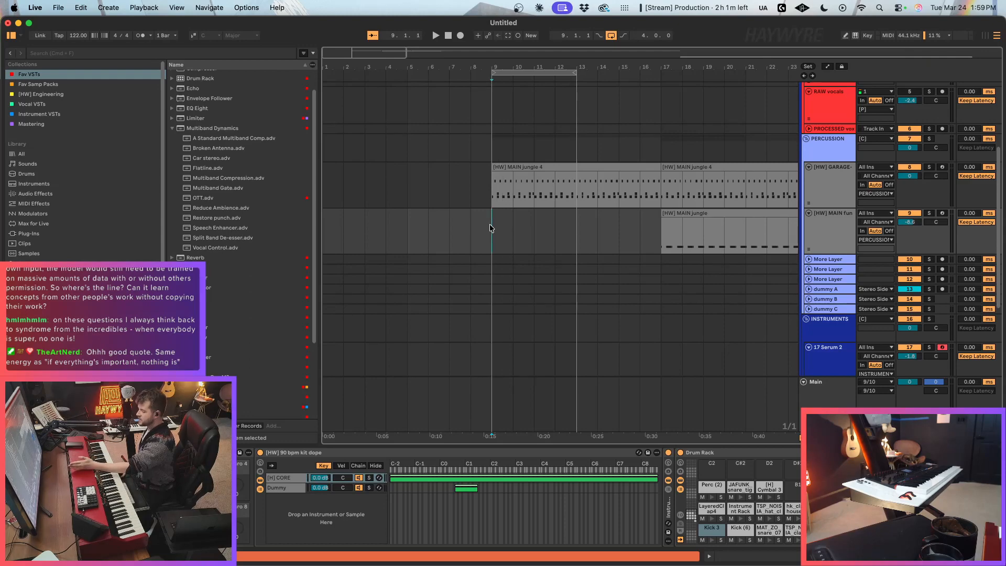
{"action": "left_click", "coordinate": [548, 222]}
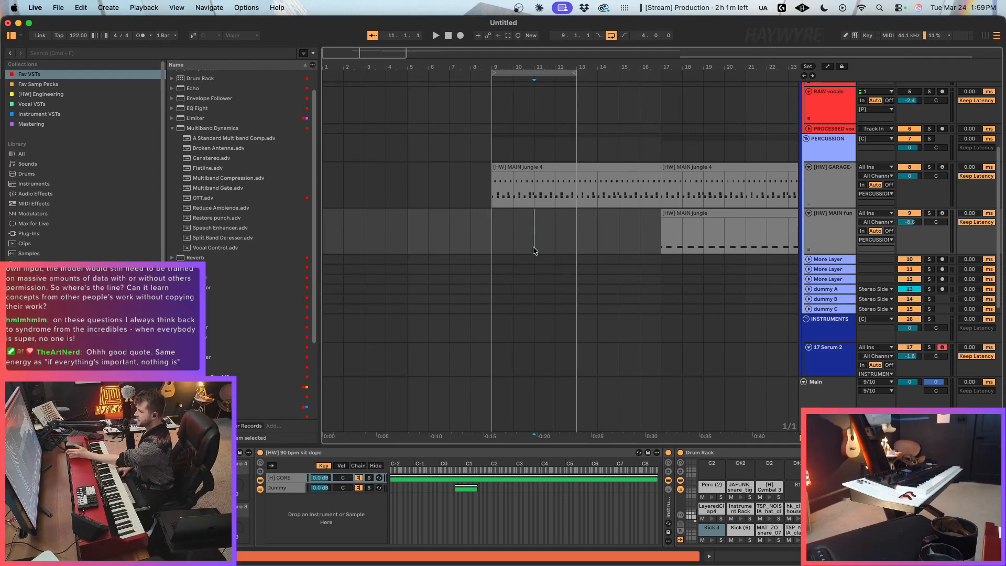
{"action": "left_click_drag", "start_coordinate": [577, 230], "coordinate": [446, 238]}
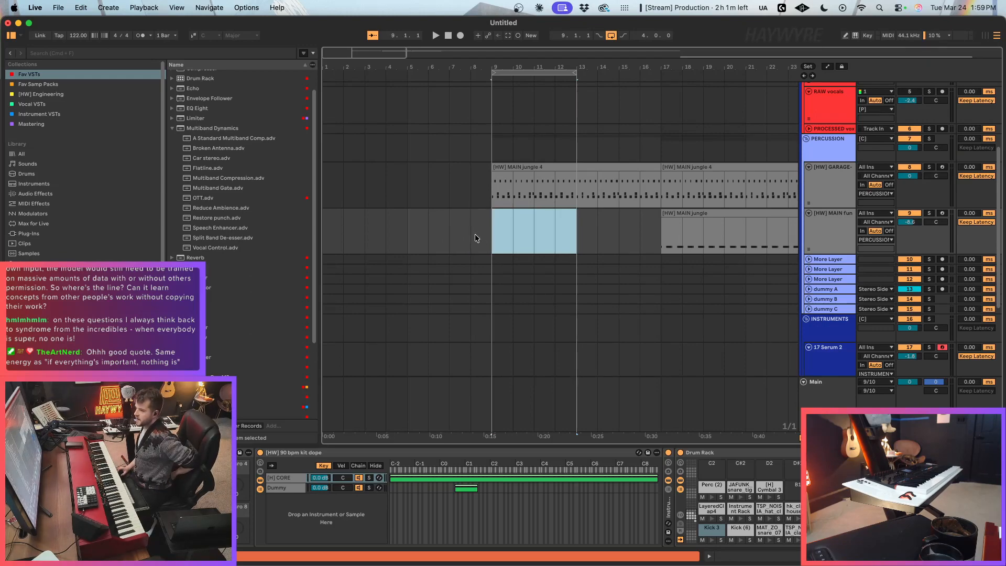
{"action": "left_click", "coordinate": [516, 240]}
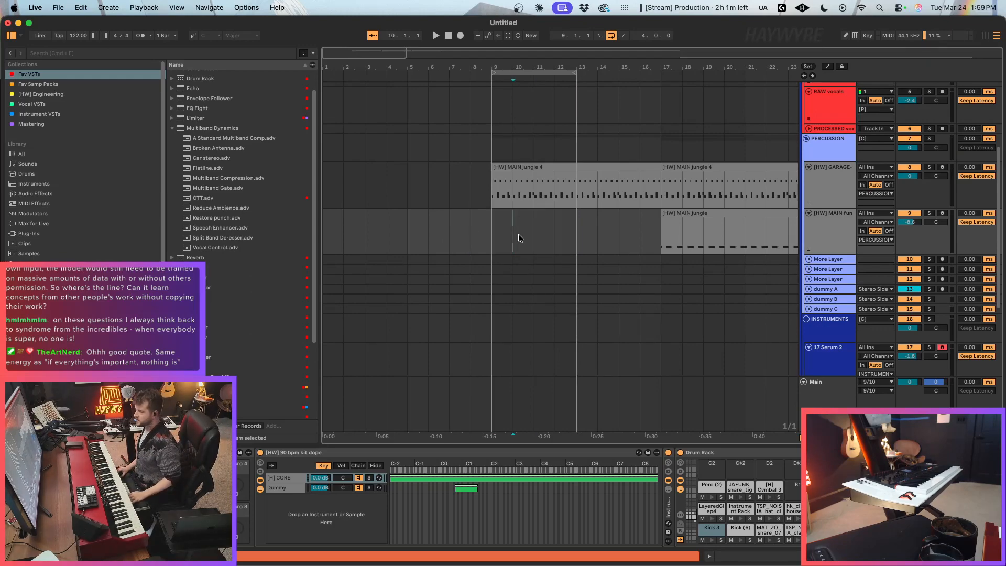
{"action": "left_click", "coordinate": [527, 229]}
{"action": "key", "text": "Right"}
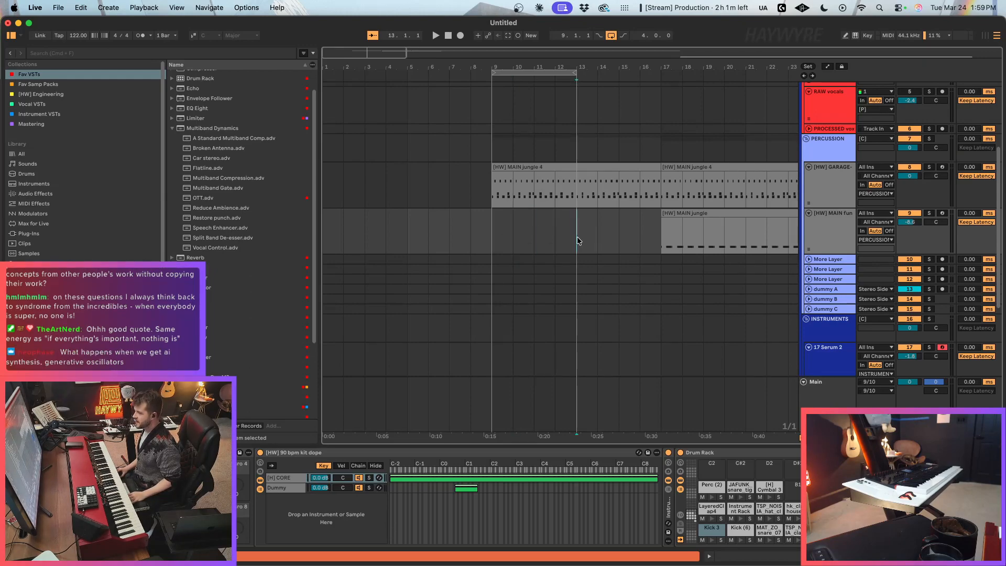
{"action": "left_click", "coordinate": [489, 198]}
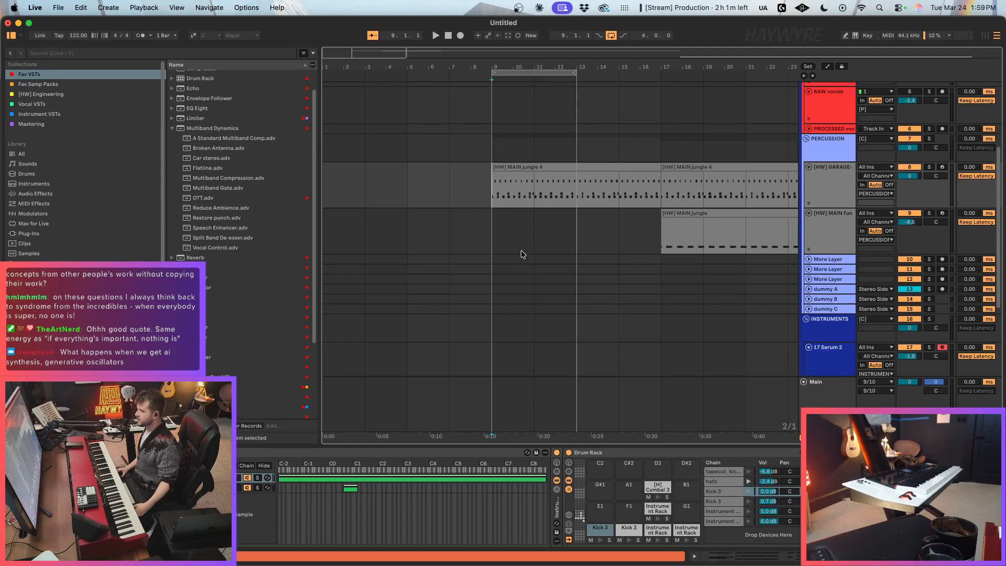
{"action": "left_click", "coordinate": [505, 244]}
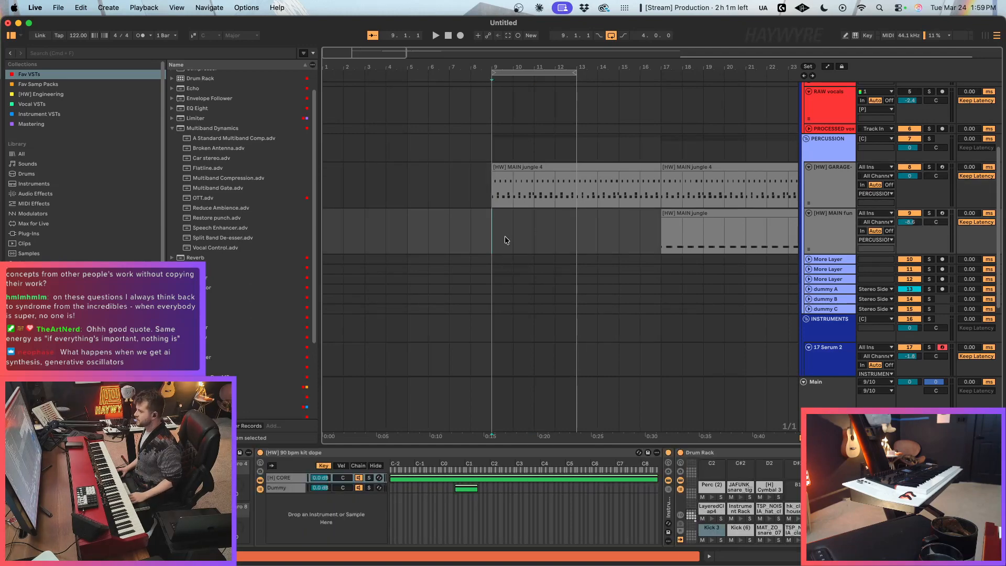
Step: Split the [HW] MAIN jungle 4 clip on the [HW] GARAGE drum track at bar 13
{"action": "left_click", "coordinate": [534, 197]}
{"action": "left_click_drag", "start_coordinate": [534, 197], "coordinate": [567, 208]}
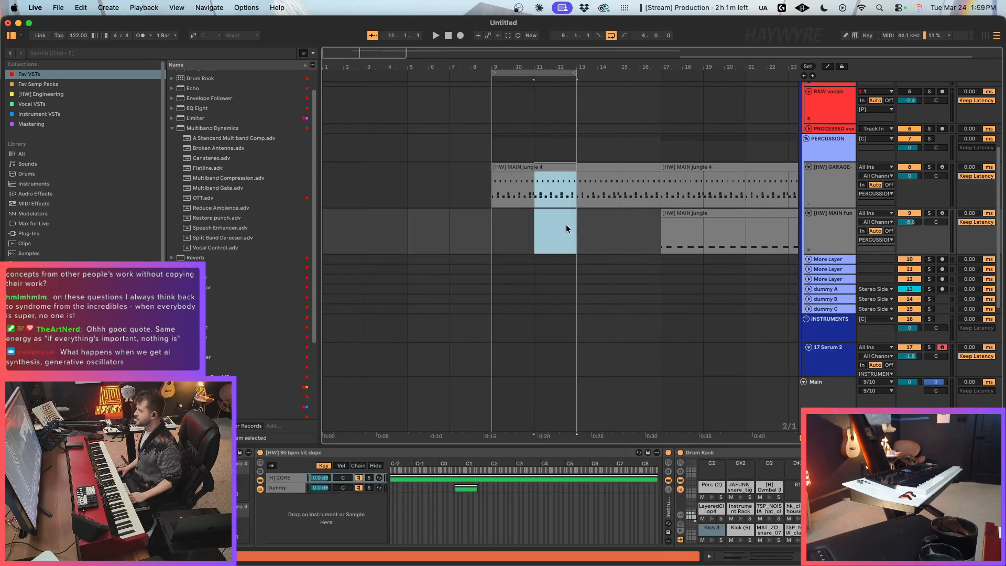
{"action": "left_click", "coordinate": [576, 194]}
{"action": "key", "text": "super+e"}
{"action": "left_click", "coordinate": [526, 199]}
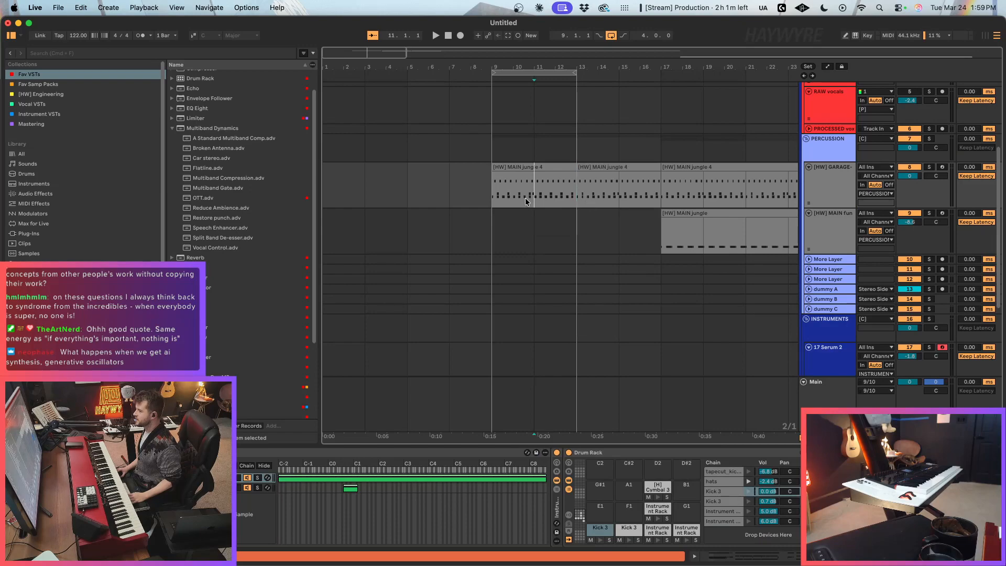
{"action": "left_click", "coordinate": [578, 205]}
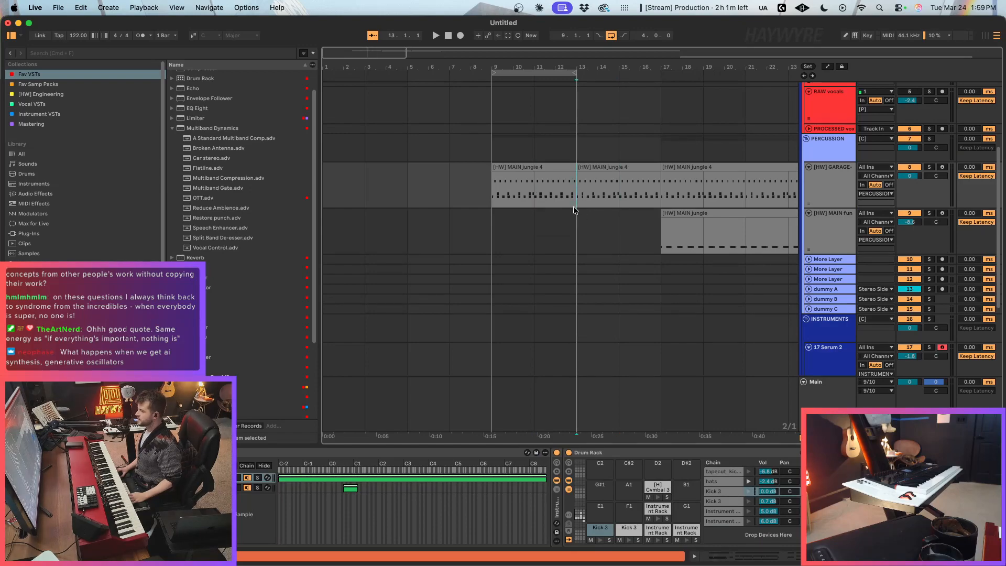
Step: Set the insertion marker to bar 9 on the [HW] MAIN fun track and play the drum loop briefly
{"action": "left_click", "coordinate": [493, 199]}
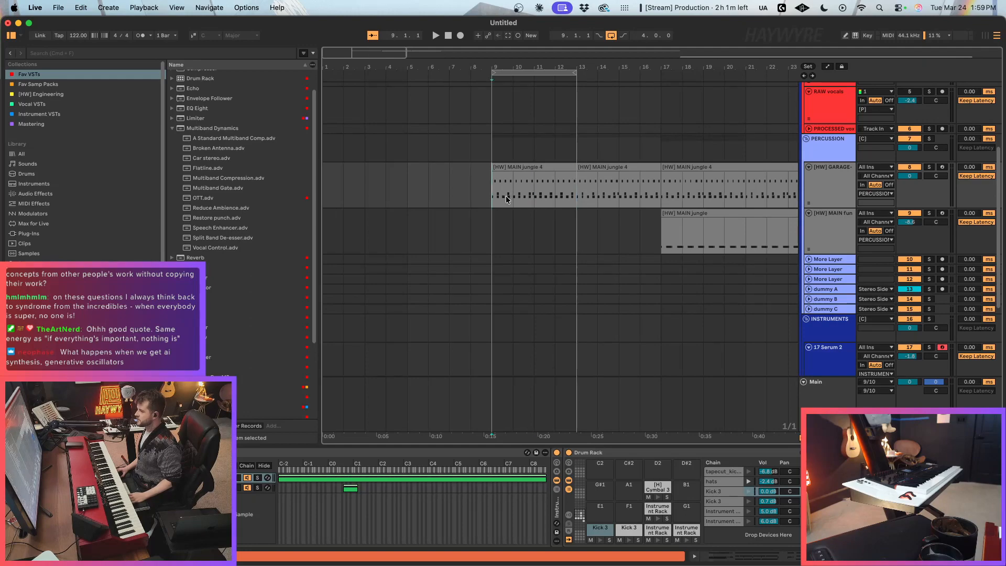
{"action": "left_click_drag", "start_coordinate": [331, 49], "coordinate": [344, 71]}
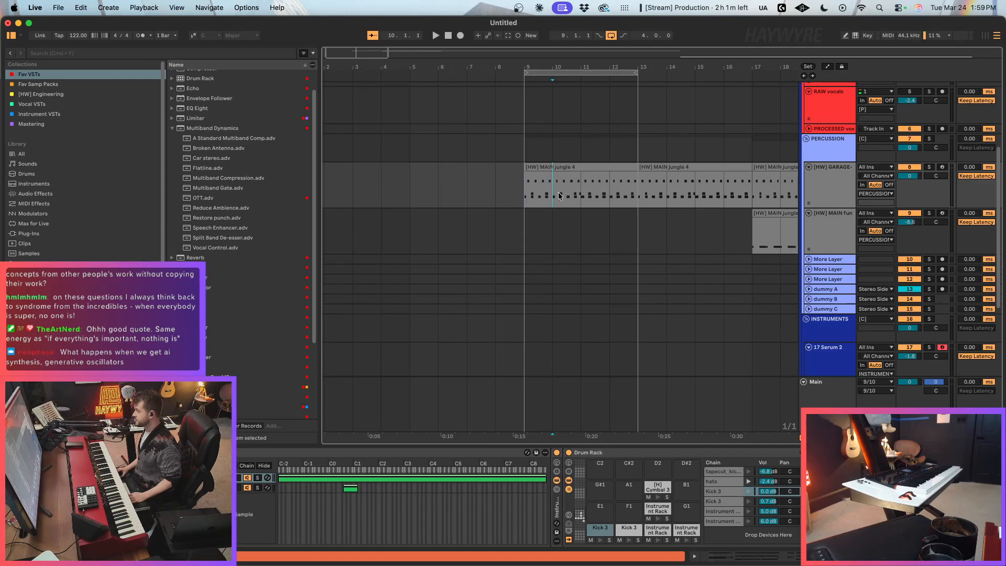
{"action": "left_click", "coordinate": [540, 232]}
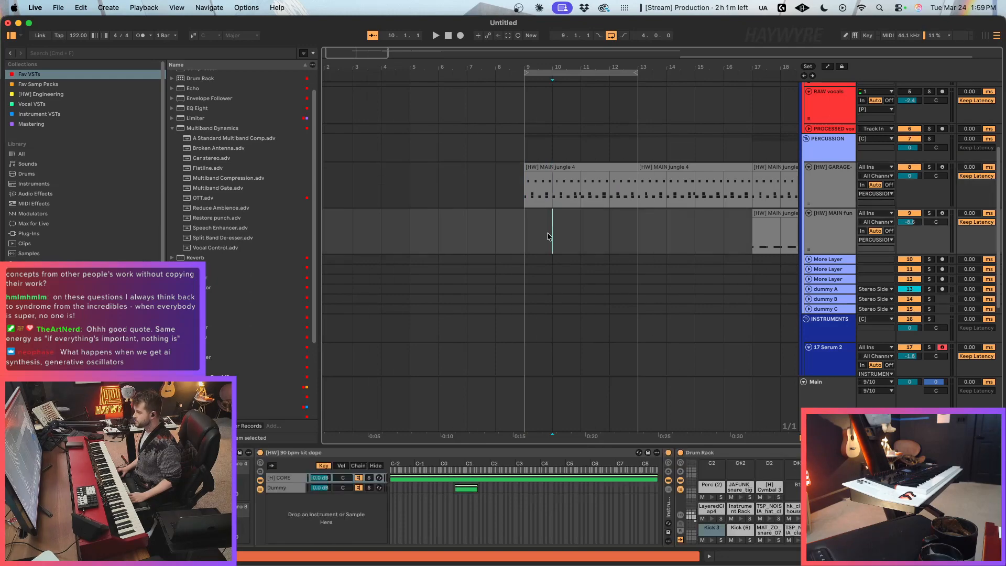
{"action": "left_click", "coordinate": [515, 237]}
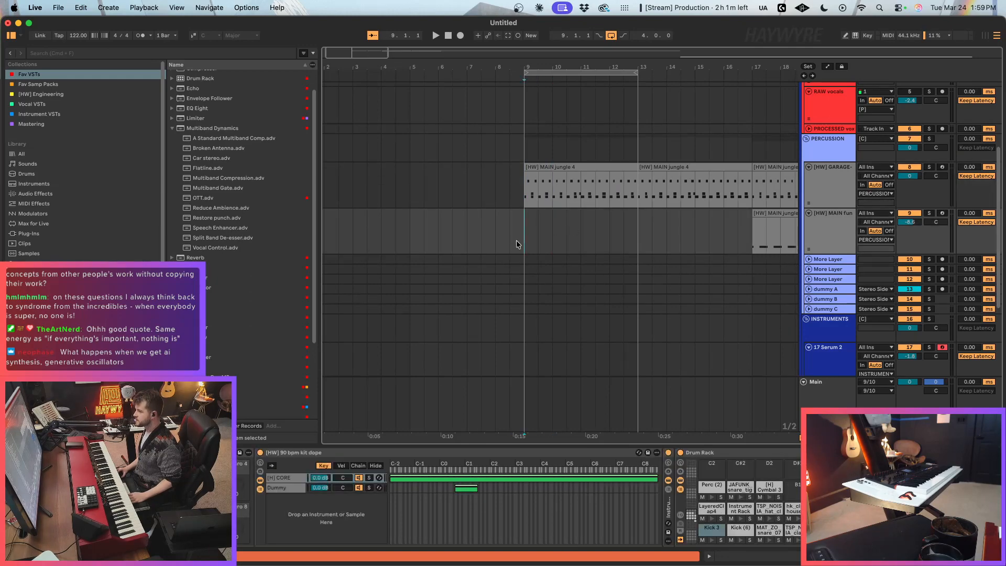
{"action": "key", "text": "space"}
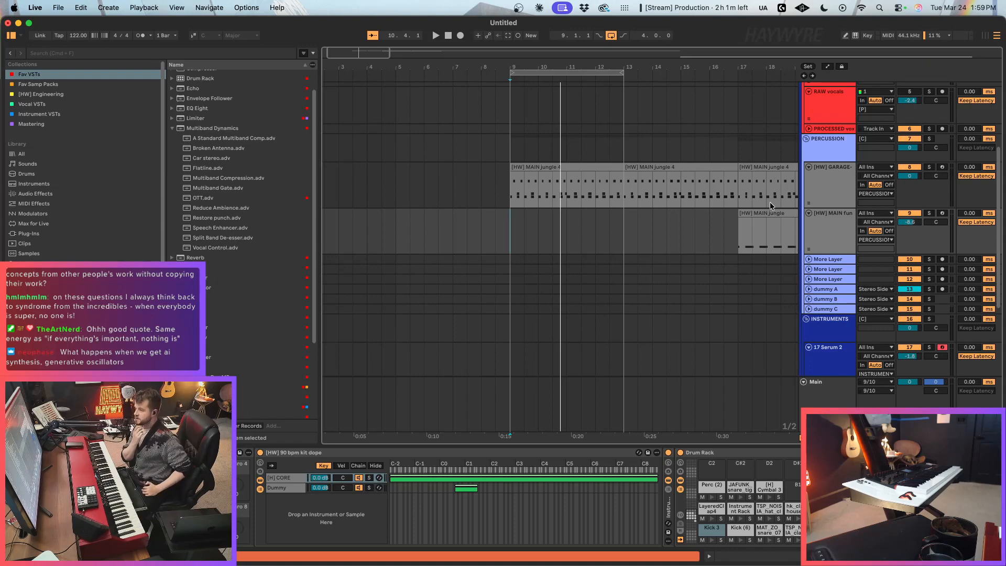
{"action": "left_click", "coordinate": [567, 231]}
{"action": "left_click", "coordinate": [591, 231]}
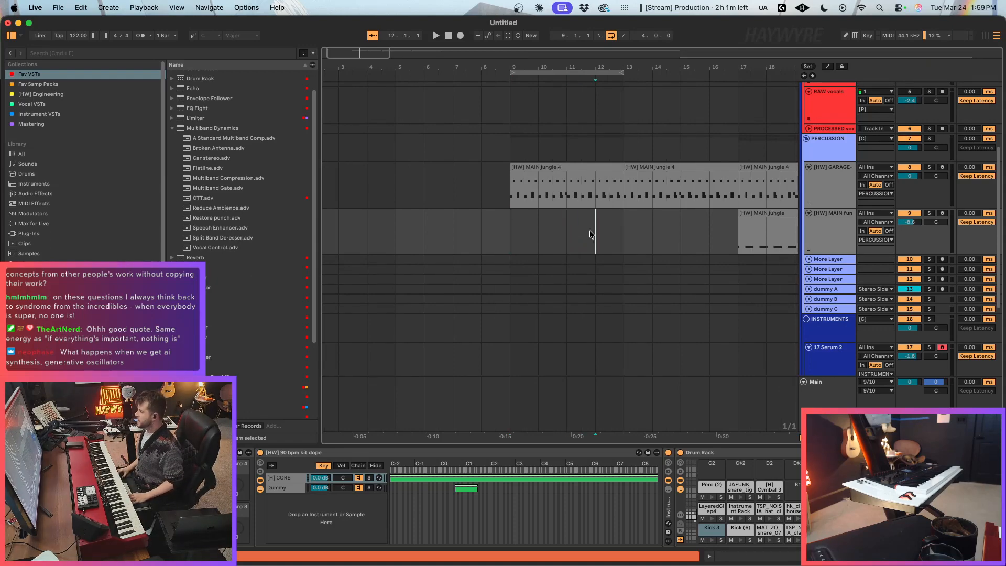
{"action": "left_click", "coordinate": [591, 231]}
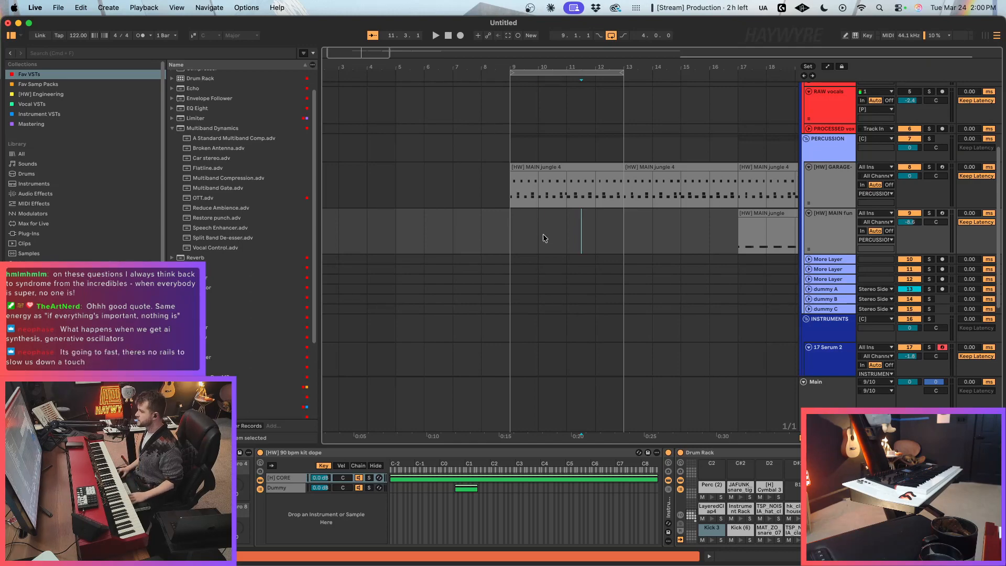
{"action": "left_click", "coordinate": [517, 238]}
{"action": "left_click_drag", "start_coordinate": [362, 56], "coordinate": [364, 66]}
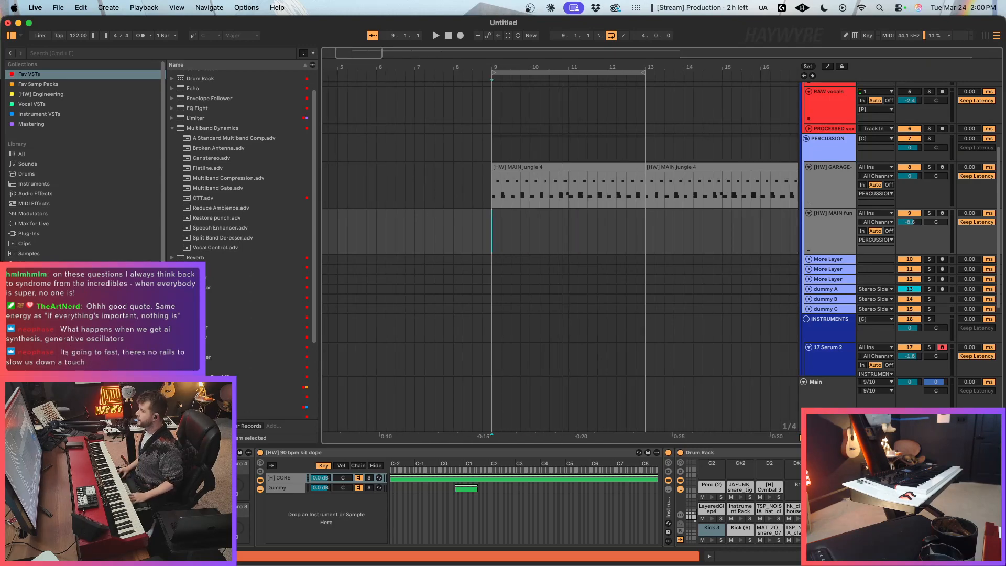
{"action": "left_click", "coordinate": [568, 231]}
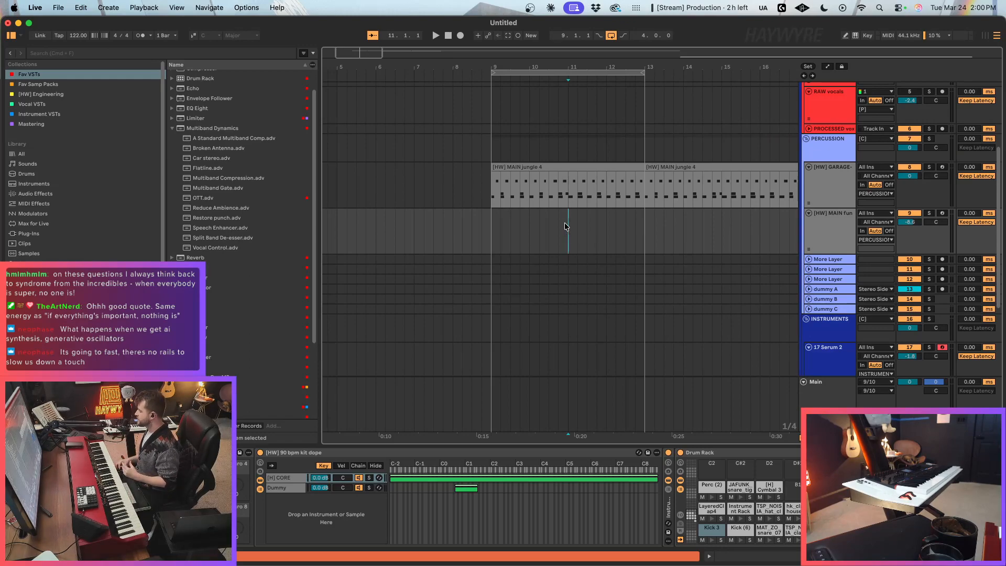
{"action": "key", "text": "super+2"}
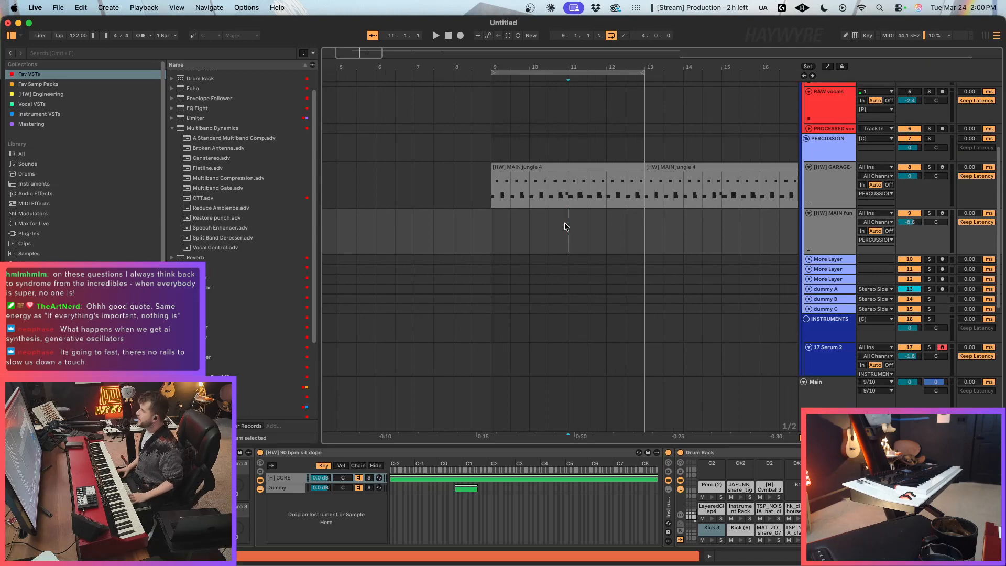
{"action": "left_click", "coordinate": [549, 228]}
{"action": "key", "text": "super+1"}
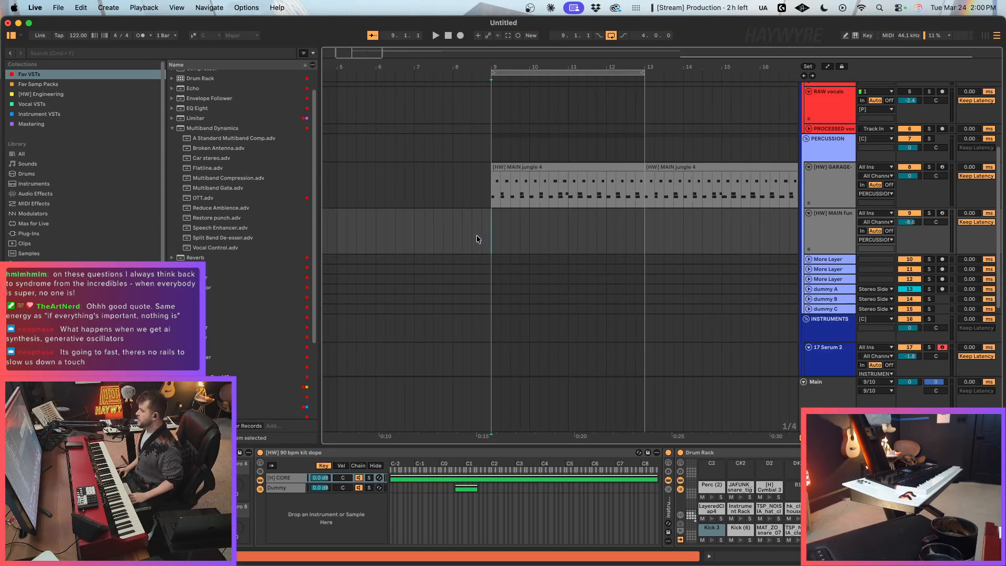
{"action": "left_click", "coordinate": [489, 238]}
{"action": "key", "text": "super+2"}
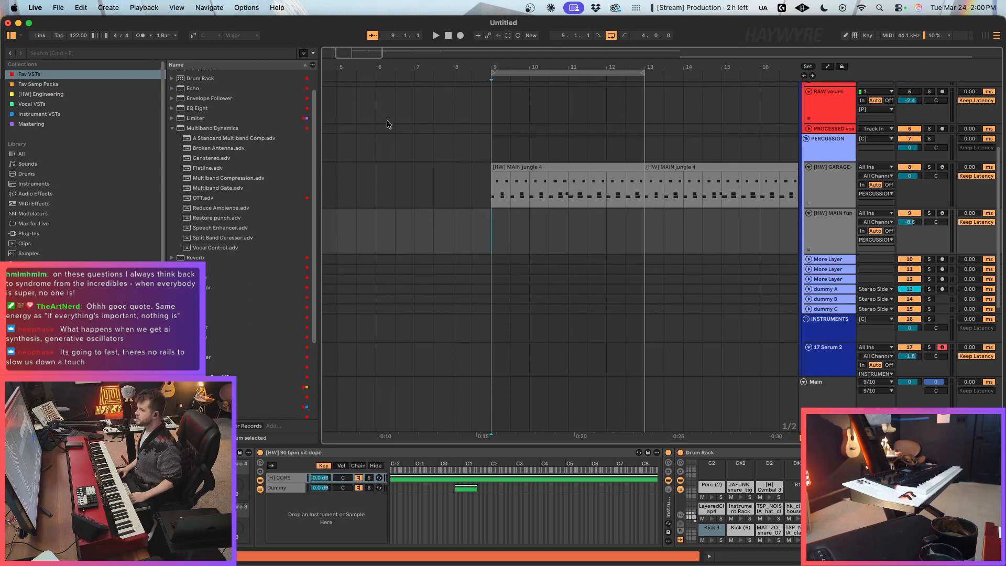
{"action": "left_click_drag", "start_coordinate": [360, 65], "coordinate": [337, 64]}
{"action": "left_click", "coordinate": [506, 232]}
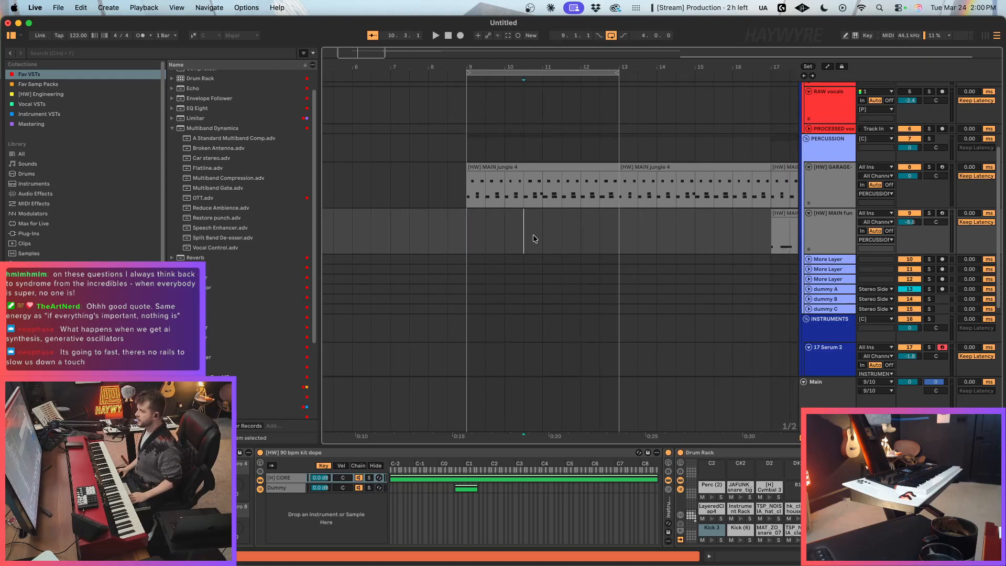
{"action": "left_click_drag", "start_coordinate": [506, 243], "coordinate": [547, 243]}
{"action": "key", "text": "super+1"}
{"action": "left_click", "coordinate": [546, 243]}
{"action": "left_click_drag", "start_coordinate": [360, 53], "coordinate": [362, 55]}
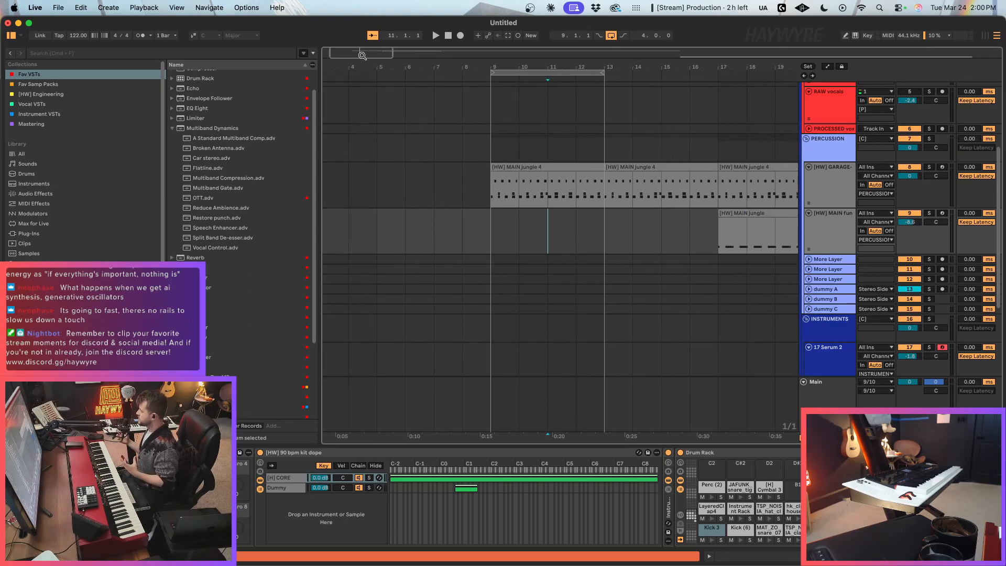
{"action": "key", "text": "super+1"}
{"action": "left_click", "coordinate": [581, 252]}
{"action": "left_click", "coordinate": [506, 235]}
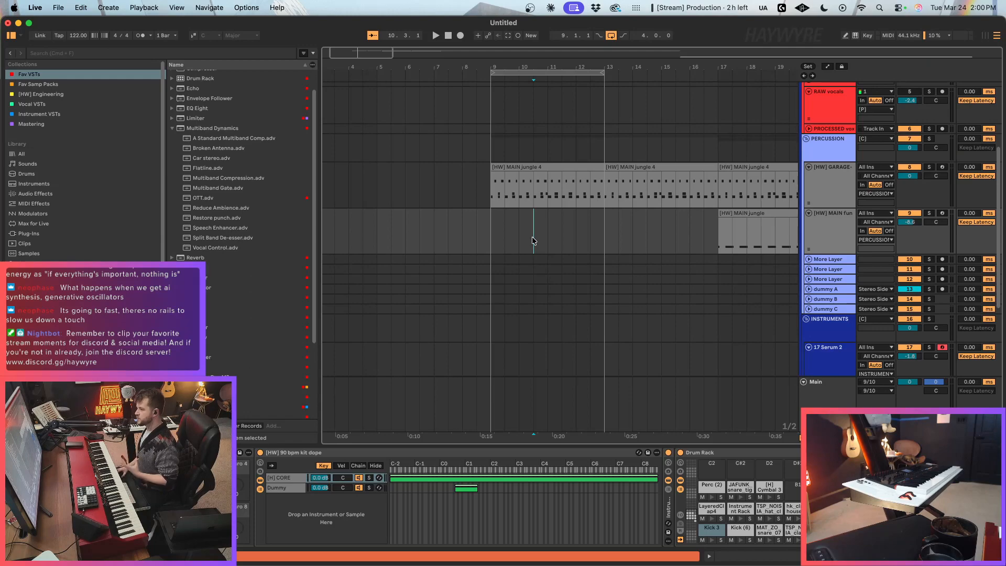
{"action": "left_click", "coordinate": [561, 239], "text": "shift"}
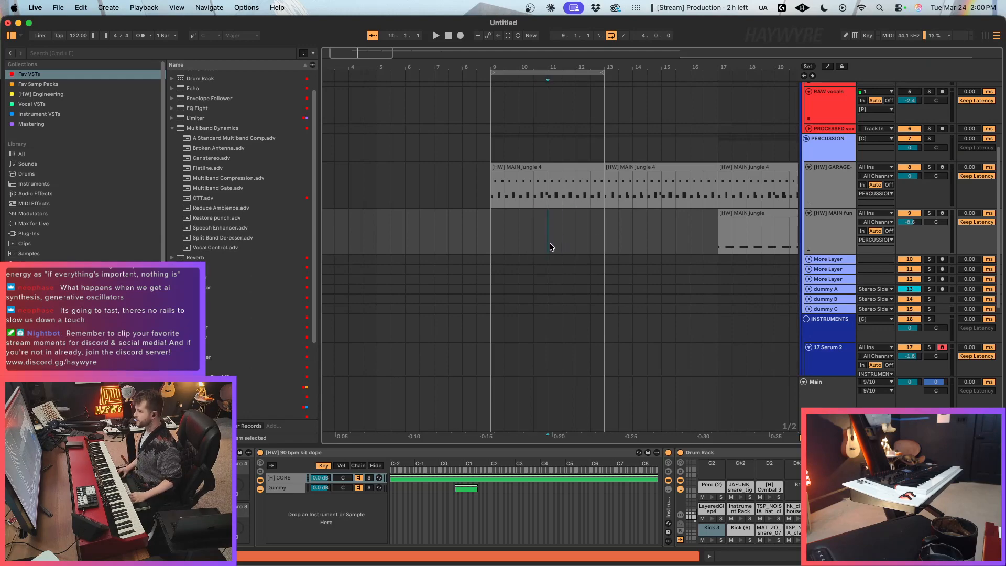
{"action": "left_click_drag", "start_coordinate": [549, 246], "coordinate": [578, 239]}
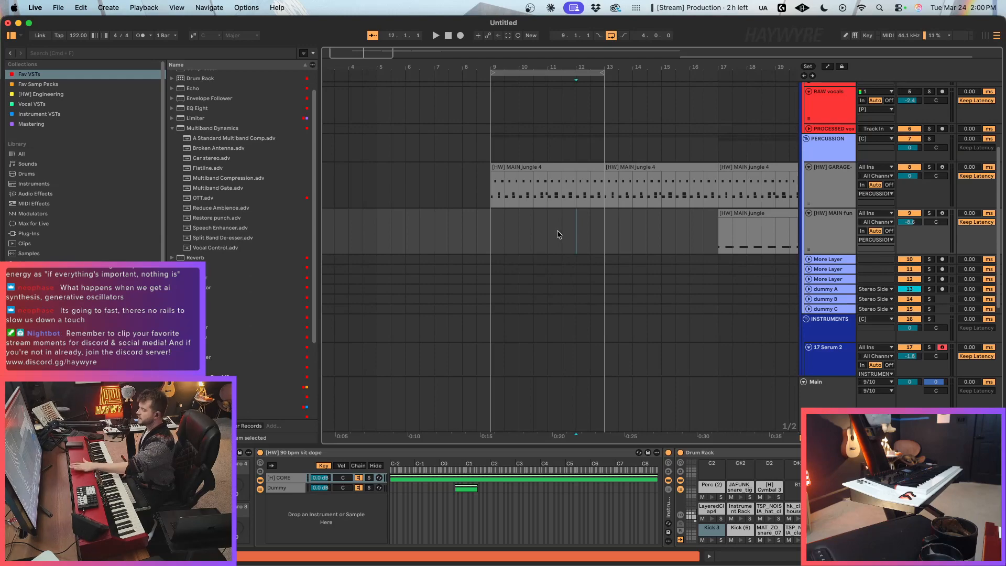
{"action": "mouse_move", "coordinate": [577, 231]}
{"action": "left_mouse_down"}
{"action": "mouse_move", "coordinate": [597, 226]}
{"action": "mouse_move", "coordinate": [577, 230]}
{"action": "mouse_move", "coordinate": [611, 188]}
{"action": "mouse_move", "coordinate": [591, 201]}
{"action": "mouse_move", "coordinate": [603, 186]}
{"action": "mouse_move", "coordinate": [497, 199]}
{"action": "left_mouse_up"}
{"action": "left_click", "coordinate": [589, 242]}
{"action": "left_click", "coordinate": [605, 233]}
{"action": "left_click", "coordinate": [606, 228]}
{"action": "left_click", "coordinate": [490, 204]}
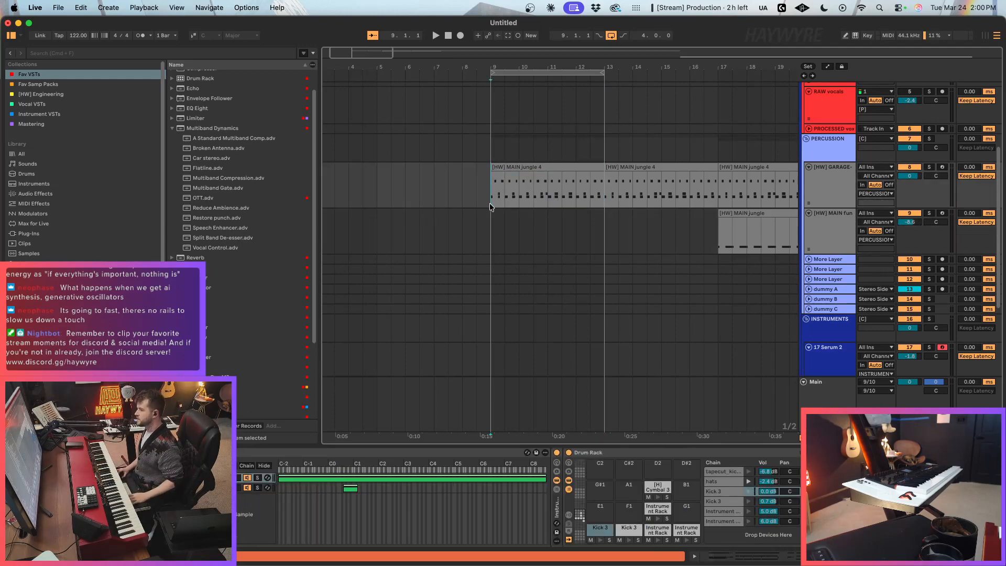
{"action": "key", "text": "super+2"}
{"action": "left_click_drag", "start_coordinate": [496, 197], "coordinate": [594, 183]}
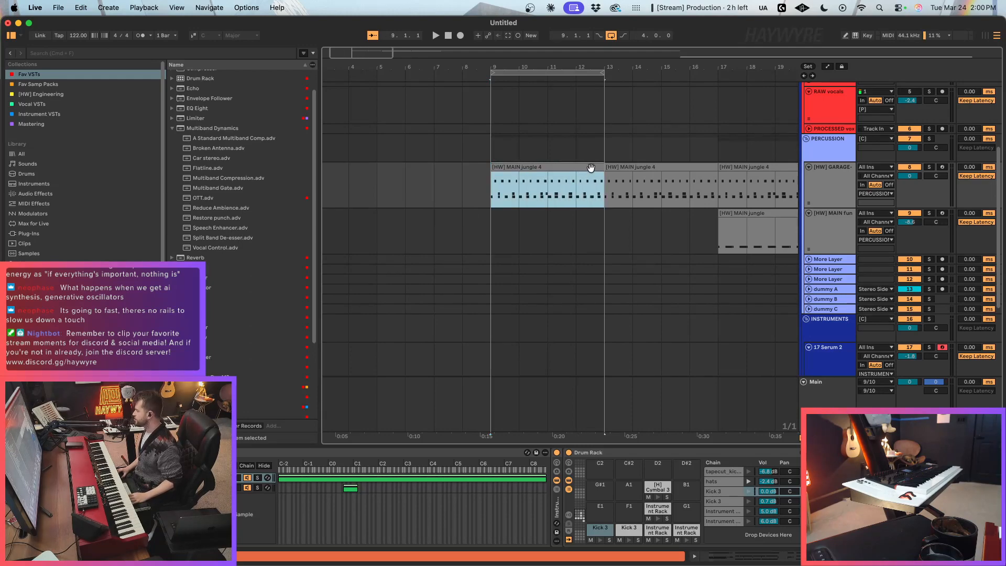
{"action": "left_click", "coordinate": [560, 199]}
{"action": "left_click_drag", "start_coordinate": [358, 54], "coordinate": [359, 65]}
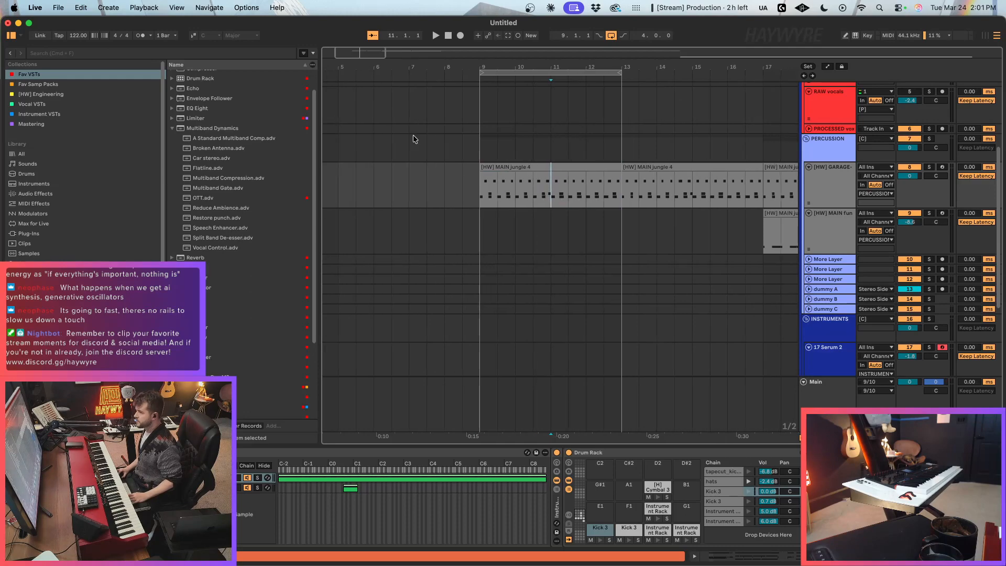
{"action": "left_click", "coordinate": [532, 149]}
{"action": "left_click", "coordinate": [531, 194]}
{"action": "left_click", "coordinate": [497, 199]}
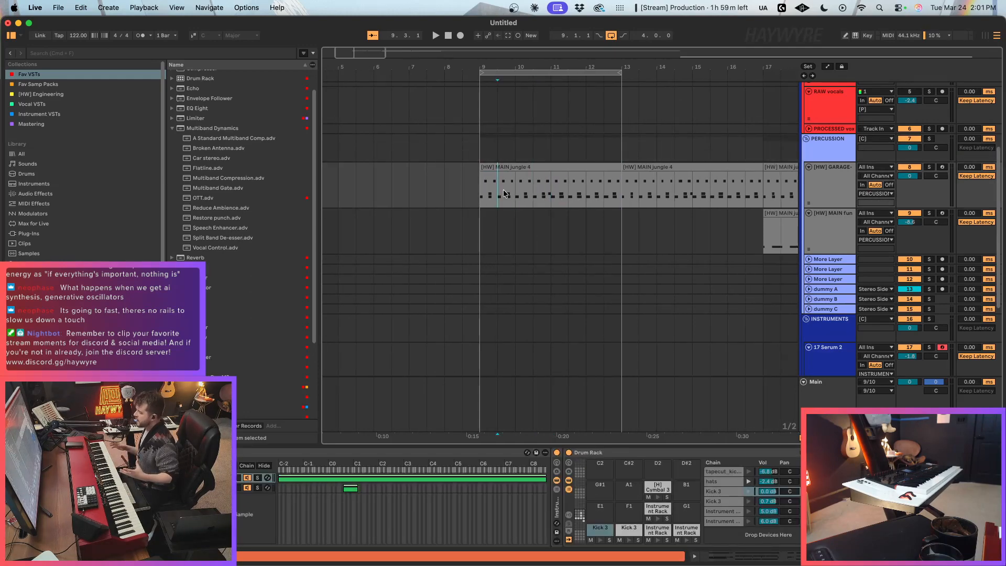
{"action": "left_click", "coordinate": [512, 217]}
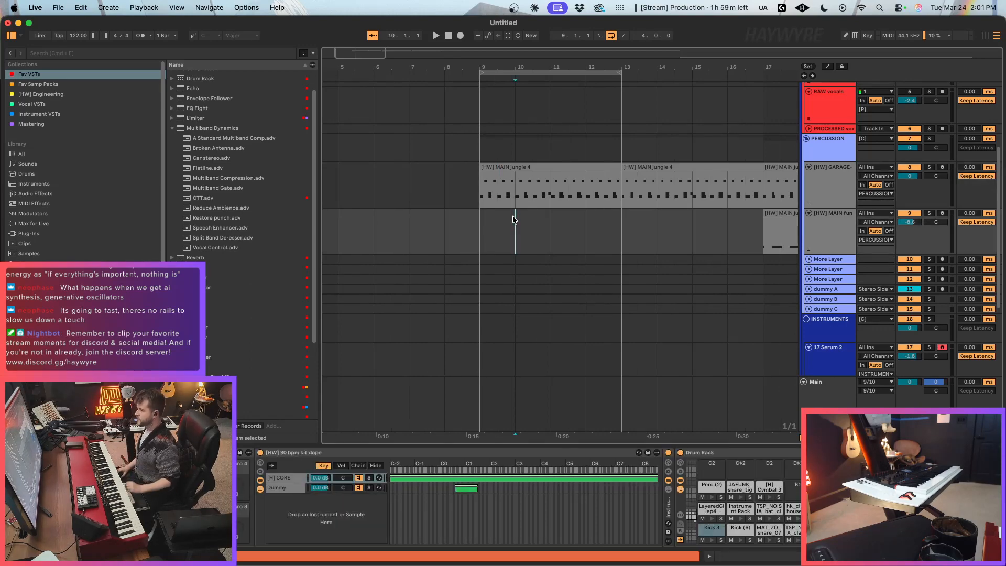
{"action": "left_click", "coordinate": [549, 198]}
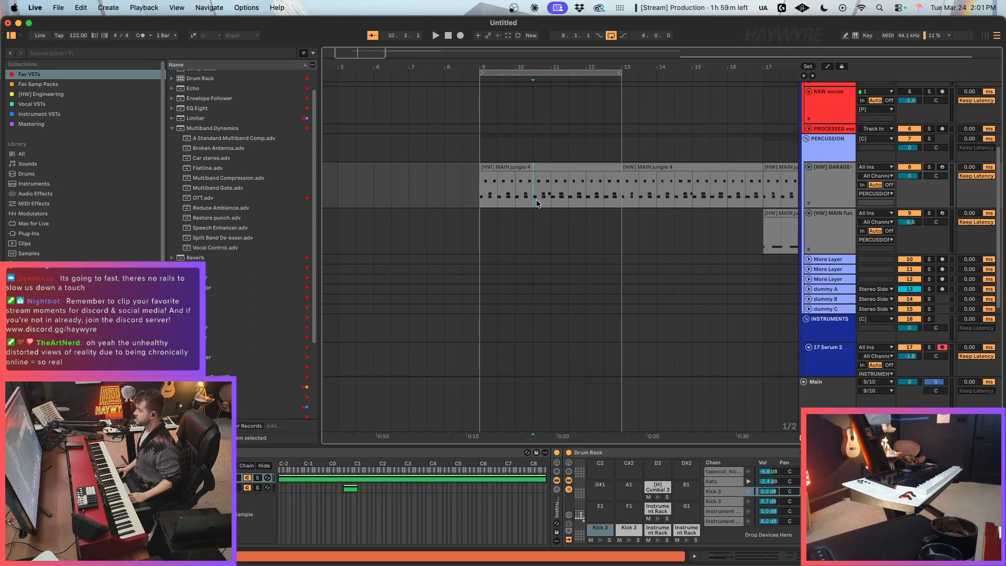
{"action": "left_click_drag", "start_coordinate": [359, 51], "coordinate": [361, 58]}
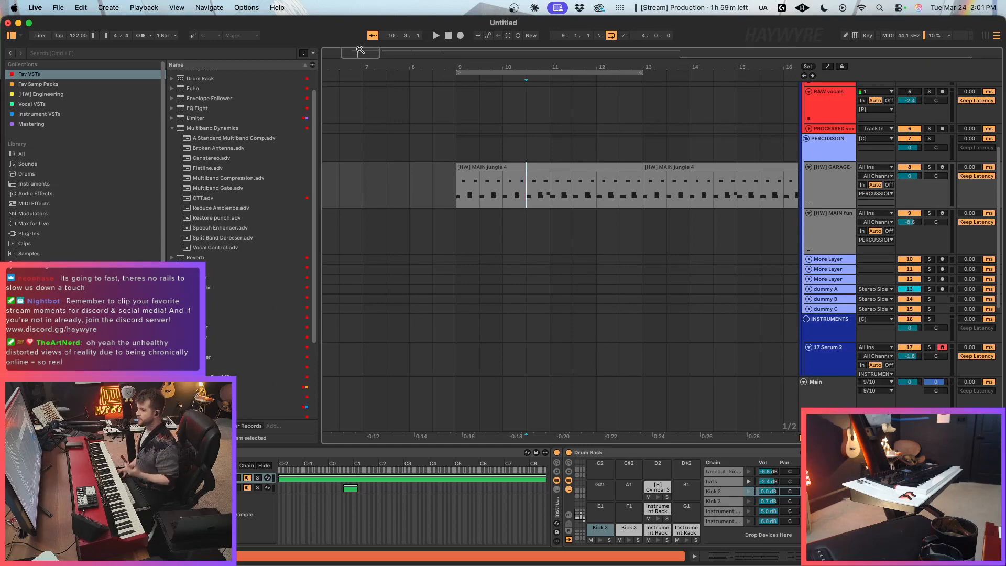
{"action": "left_click_drag", "start_coordinate": [360, 50], "coordinate": [359, 41]}
{"action": "left_click", "coordinate": [568, 217]}
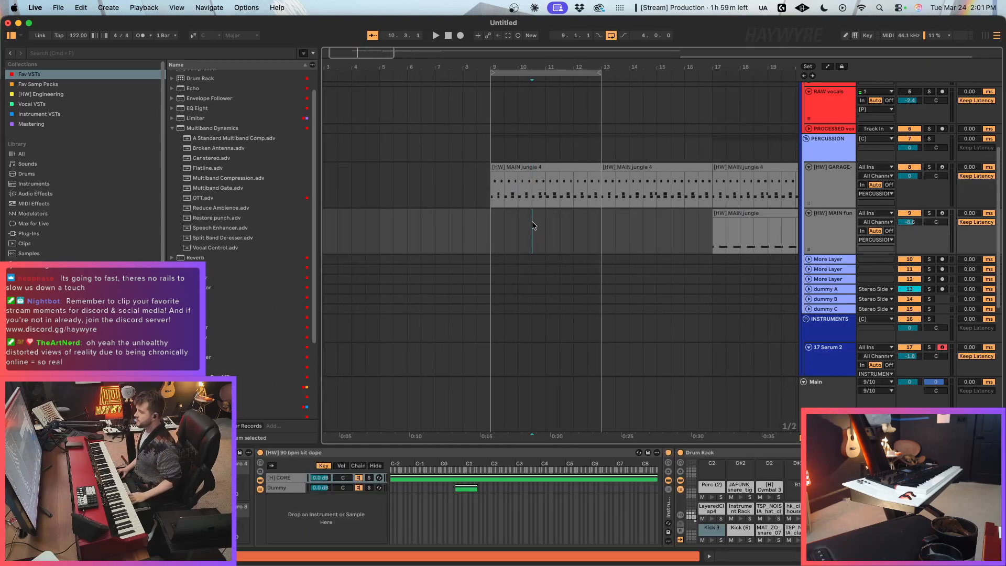
{"action": "left_click_drag", "start_coordinate": [532, 202], "coordinate": [560, 199]}
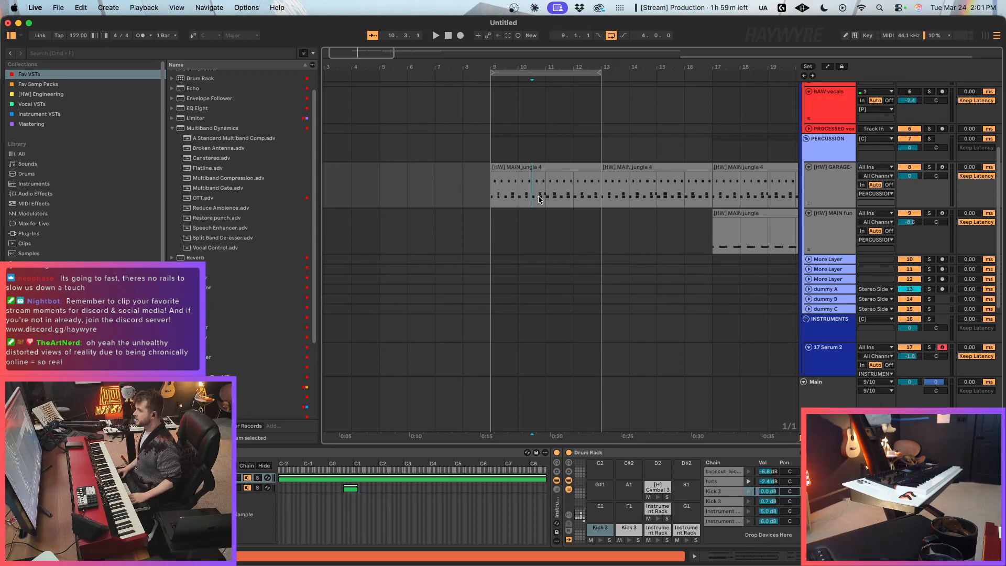
Step: Split the [HW] MAIN jungle 4 clip on the [HW] GARAGE drum track at bar 11
{"action": "left_click", "coordinate": [540, 197]}
{"action": "left_click_drag", "start_coordinate": [523, 193], "coordinate": [558, 195]}
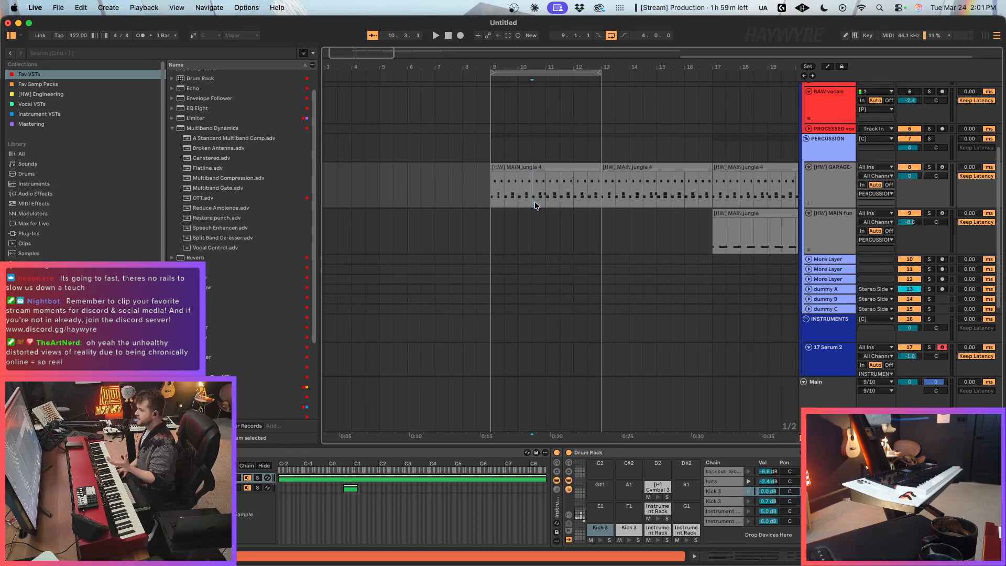
{"action": "left_click", "coordinate": [562, 222]}
{"action": "key", "text": "super+2"}
{"action": "left_click", "coordinate": [552, 217]}
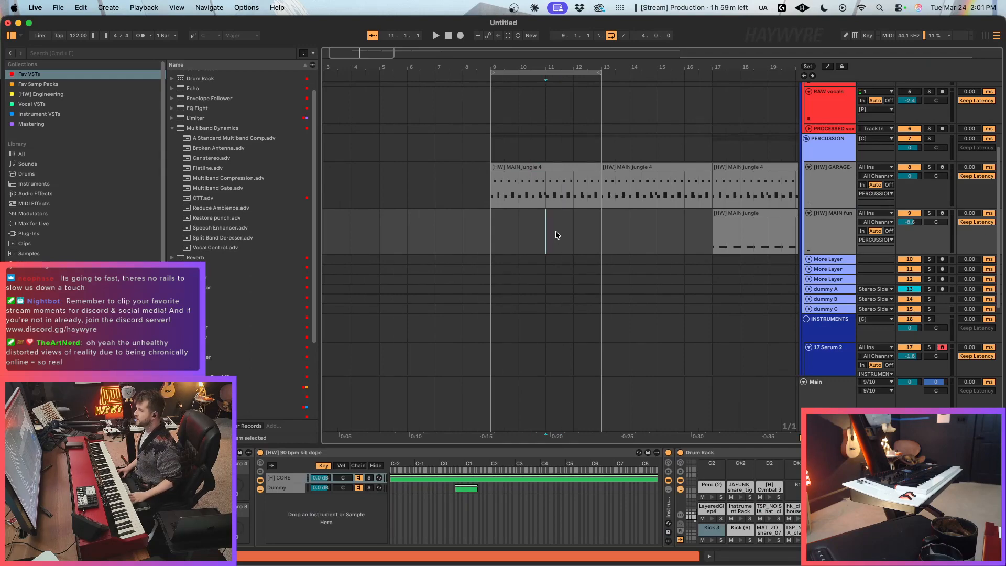
{"action": "left_click", "coordinate": [547, 193]}
{"action": "key", "text": "super+e"}
{"action": "key", "text": "super+1"}
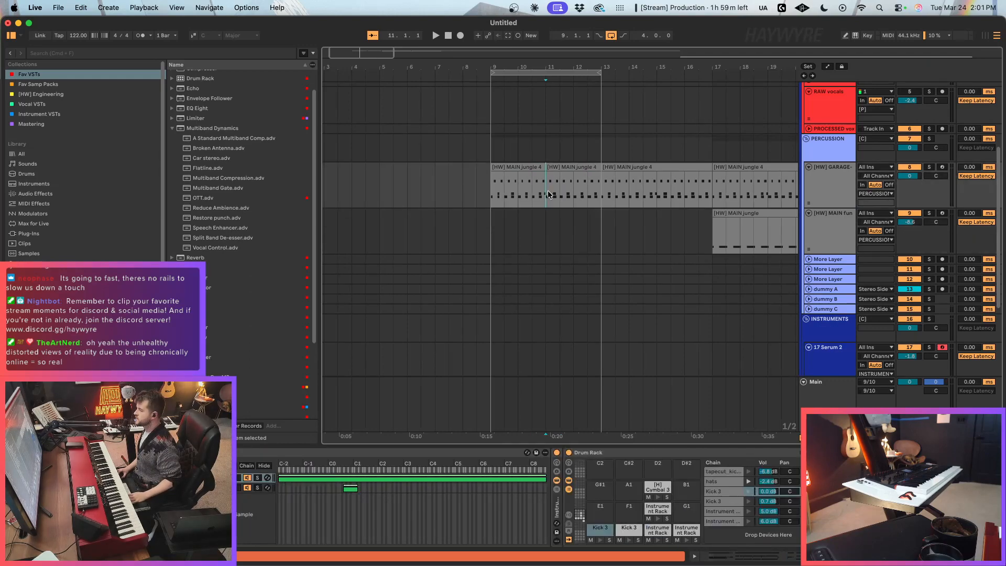
{"action": "mouse_move", "coordinate": [558, 200]}
{"action": "left_mouse_down"}
{"action": "mouse_move", "coordinate": [524, 198]}
{"action": "mouse_move", "coordinate": [571, 194]}
{"action": "left_mouse_up"}
{"action": "key", "text": "super+2"}
{"action": "left_click", "coordinate": [569, 224]}
{"action": "left_click", "coordinate": [549, 225]}
{"action": "left_click", "coordinate": [500, 243]}
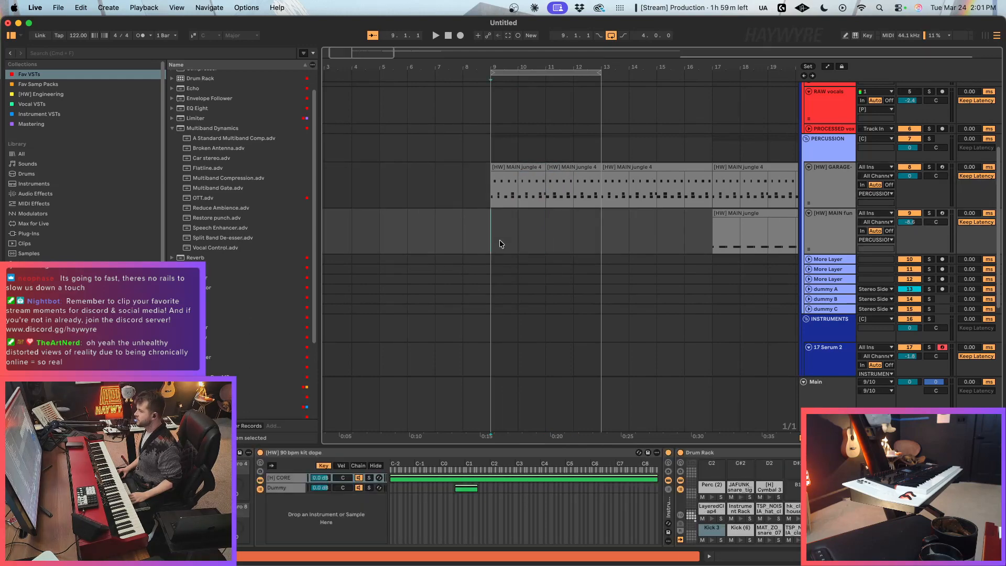
{"action": "left_click_drag", "start_coordinate": [512, 234], "coordinate": [494, 205]}
{"action": "left_click", "coordinate": [578, 218]}
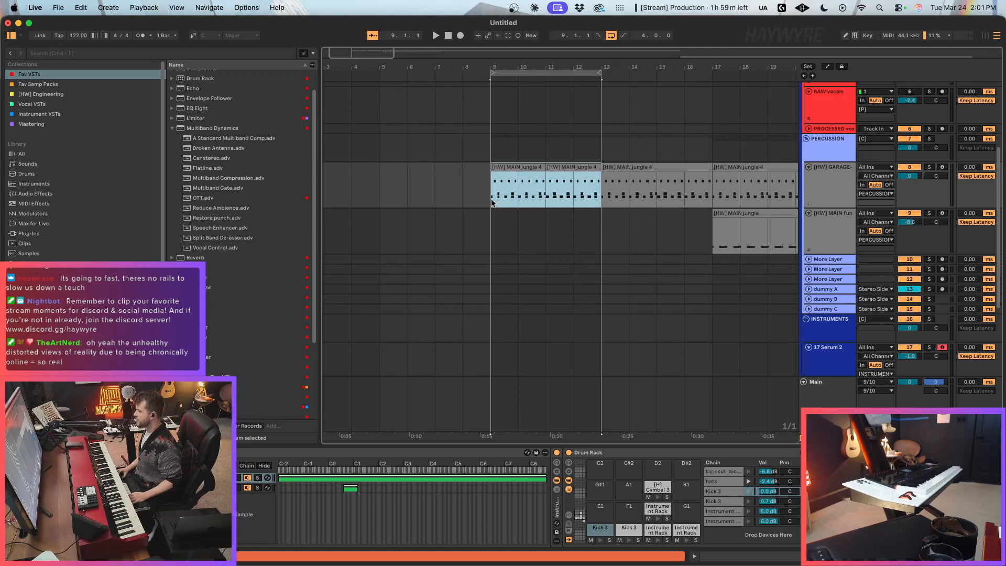
Step: Consolidate the two [HW] MAIN jungle 4 pieces between bars 9 and 13 on the [HW] GARAGE track into one clip
{"action": "left_click", "coordinate": [491, 200]}
{"action": "left_click_drag", "start_coordinate": [370, 54], "coordinate": [370, 62]}
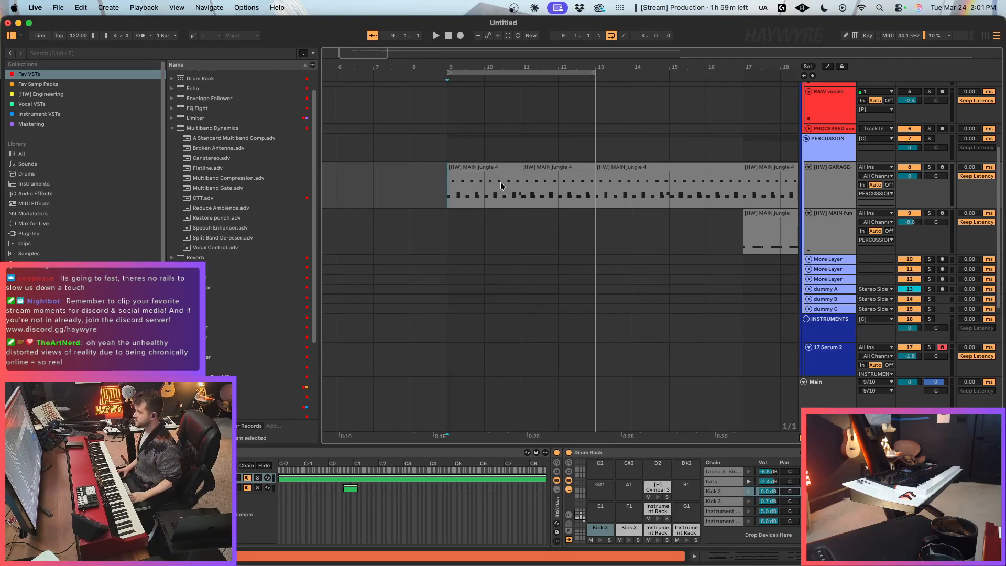
{"action": "left_click_drag", "start_coordinate": [369, 57], "coordinate": [369, 62]}
{"action": "left_click", "coordinate": [492, 237]}
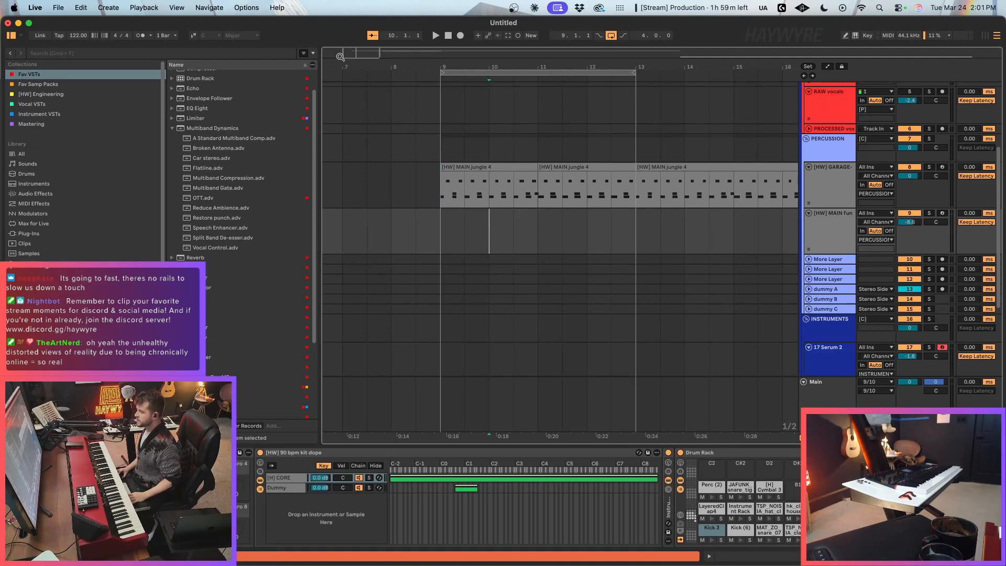
{"action": "left_click_drag", "start_coordinate": [340, 57], "coordinate": [341, 51]}
{"action": "left_click_drag", "start_coordinate": [481, 200], "coordinate": [614, 192]}
{"action": "key", "text": "super+j"}
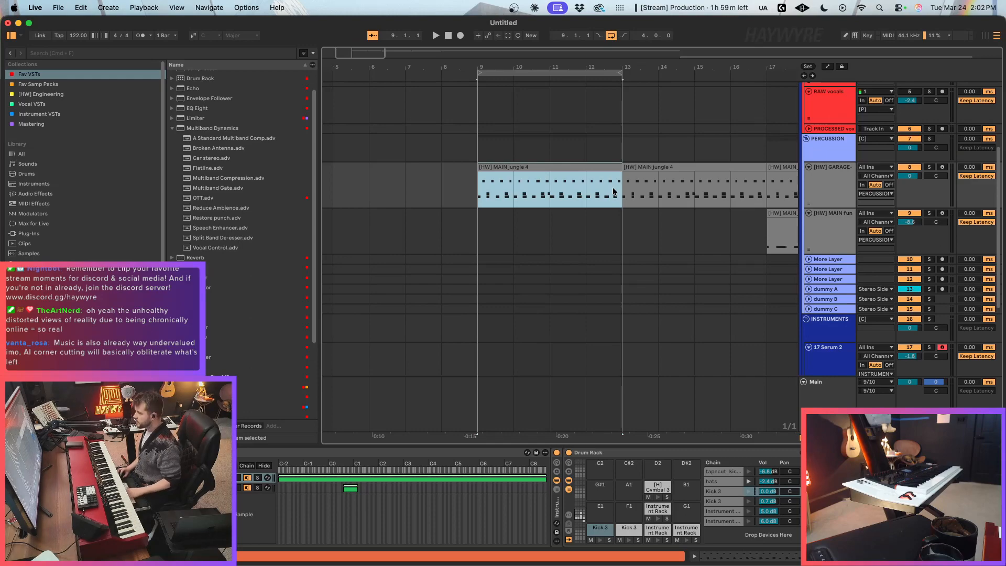
Step: Copy the [HW] MAIN jungle clip from bar 17 to bar 9 on the [HW] MAIN fun track
{"action": "left_click", "coordinate": [782, 256]}
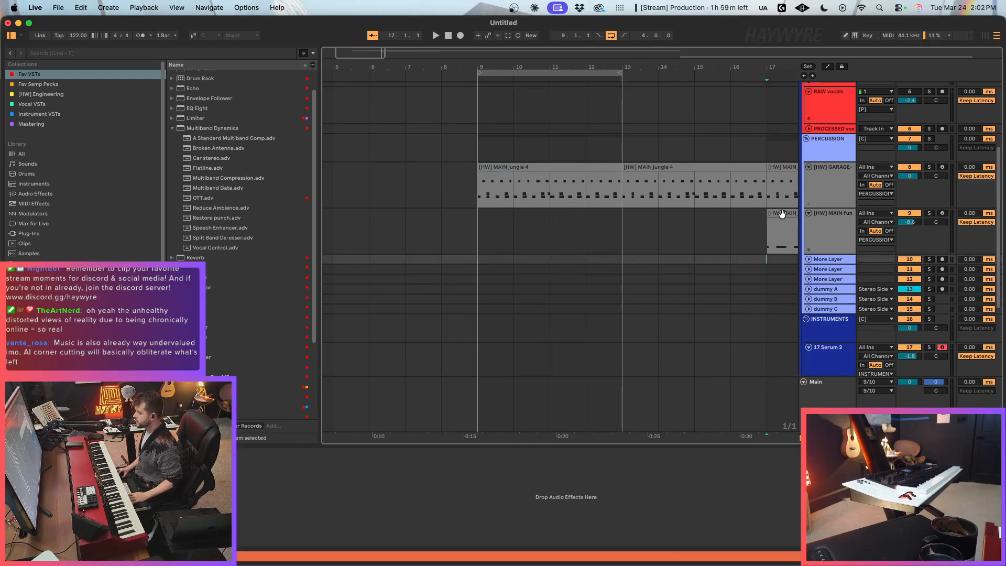
{"action": "left_click", "coordinate": [783, 213]}
{"action": "key", "text": "super+c"}
{"action": "left_click", "coordinate": [474, 228]}
{"action": "key", "text": "super+v"}
{"action": "left_click", "coordinate": [617, 237]}
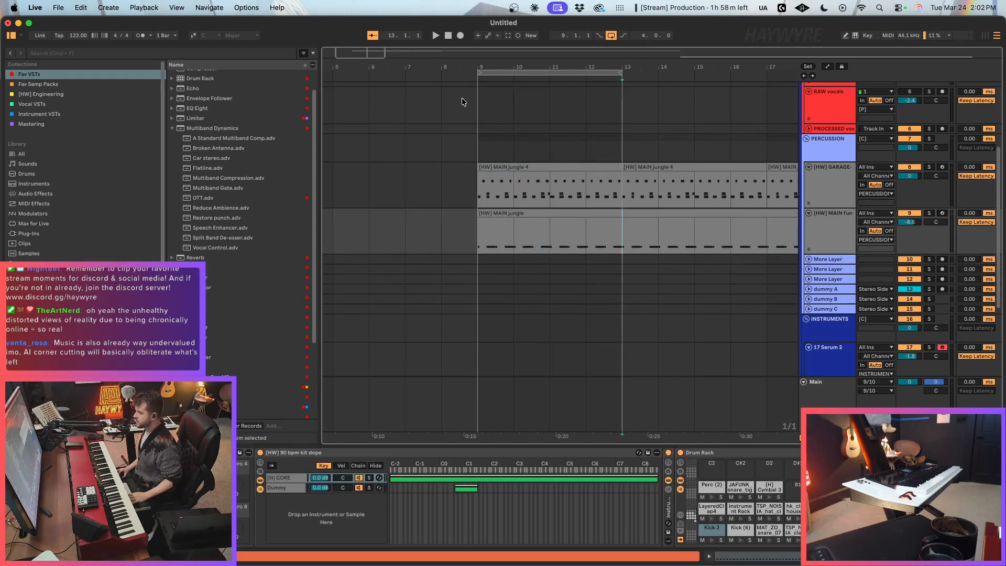
Step: Delete the clip material between bars 13 and 25 on the [HW] MAIN fun track
{"action": "left_click_drag", "start_coordinate": [375, 52], "coordinate": [375, 33]}
{"action": "left_click_drag", "start_coordinate": [561, 246], "coordinate": [769, 222]}
{"action": "key", "text": "Delete"}
Step: Quantize the notes of the bar 9 [HW] MAIN jungle clip and delete its hat and LayeredClap4 notes, keeping only Kick 3
{"action": "left_click", "coordinate": [515, 222]}
{"action": "double_click", "coordinate": [515, 222]}
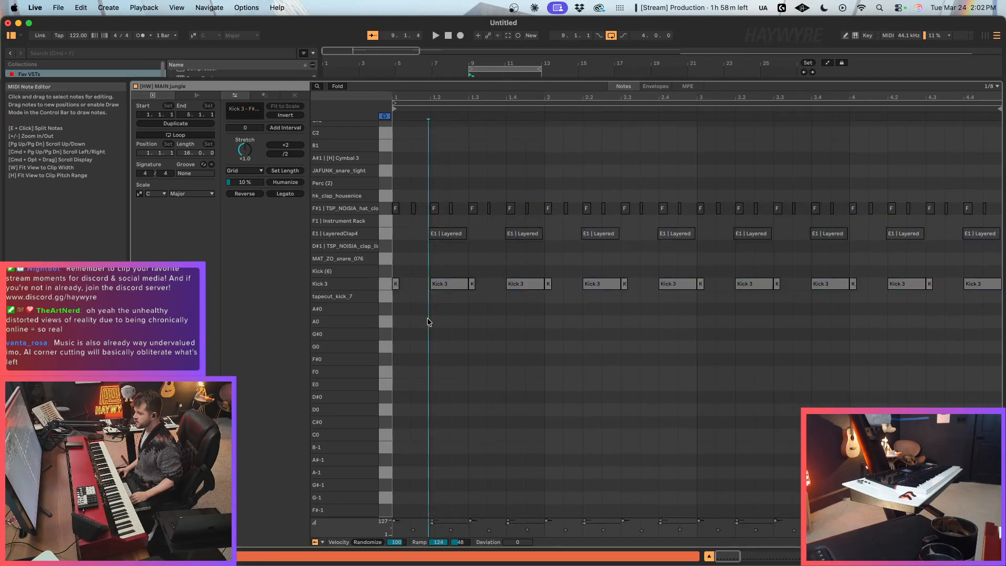
{"action": "key", "text": "super+u"}
{"action": "left_click", "coordinate": [427, 294]}
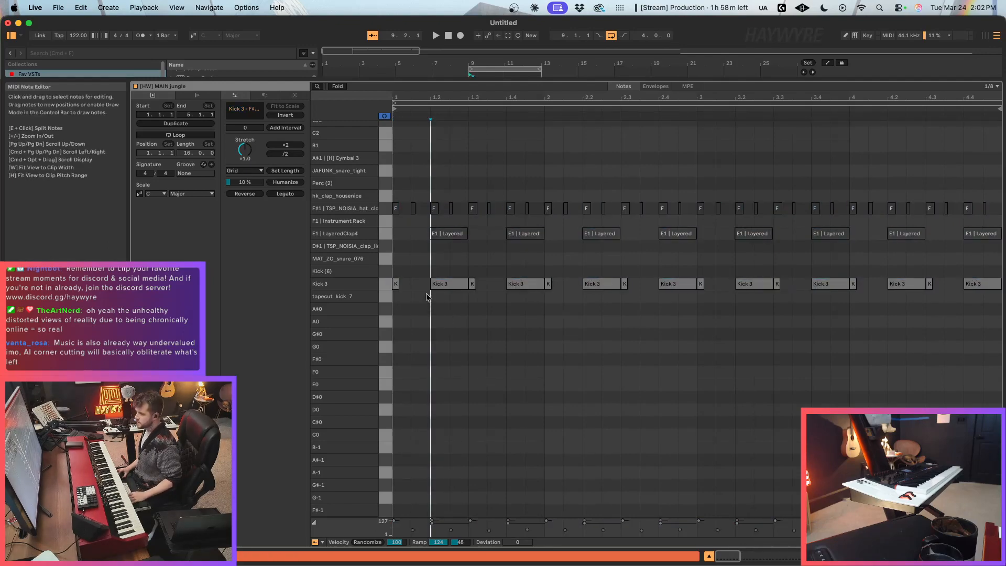
{"action": "left_click_drag", "start_coordinate": [397, 251], "coordinate": [990, 186]}
{"action": "key", "text": "Delete"}
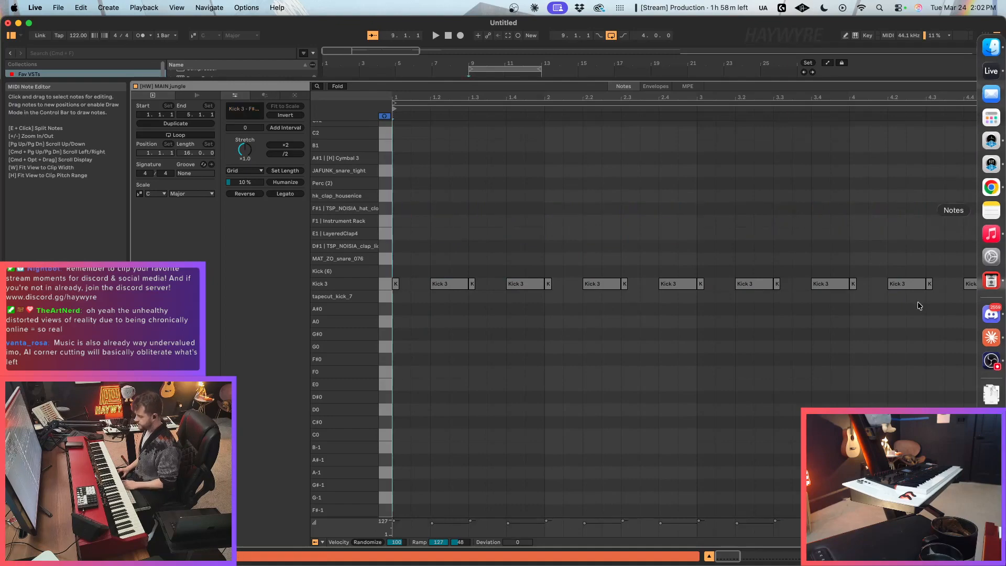
Step: Return to the arrangement, play the loop from bar 9 and adjust the [HW] MAIN fun track's volume
{"action": "left_click", "coordinate": [490, 69]}
{"action": "left_click", "coordinate": [486, 187]}
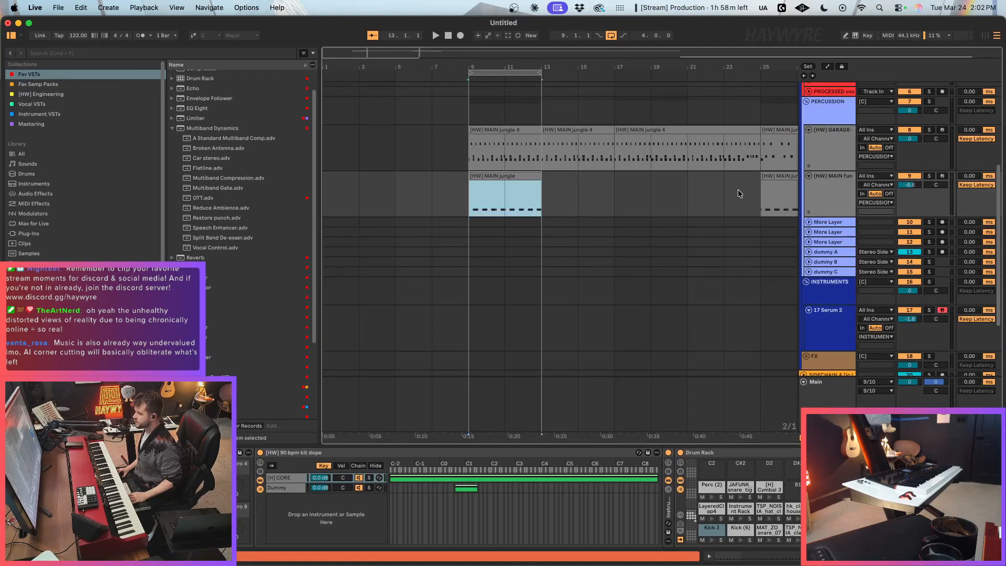
{"action": "key", "text": "space"}
{"action": "left_click_drag", "start_coordinate": [909, 187], "coordinate": [907, 168]}
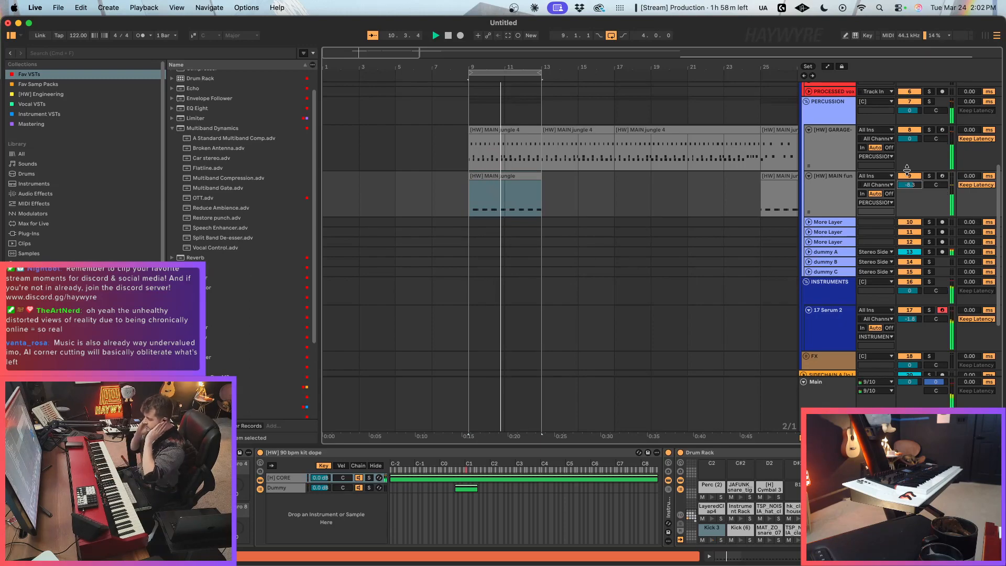
Step: Add the OTT multiband dynamics preset to the 17 Serum 2 track, with its amount at 24 %
{"action": "left_click", "coordinate": [851, 333]}
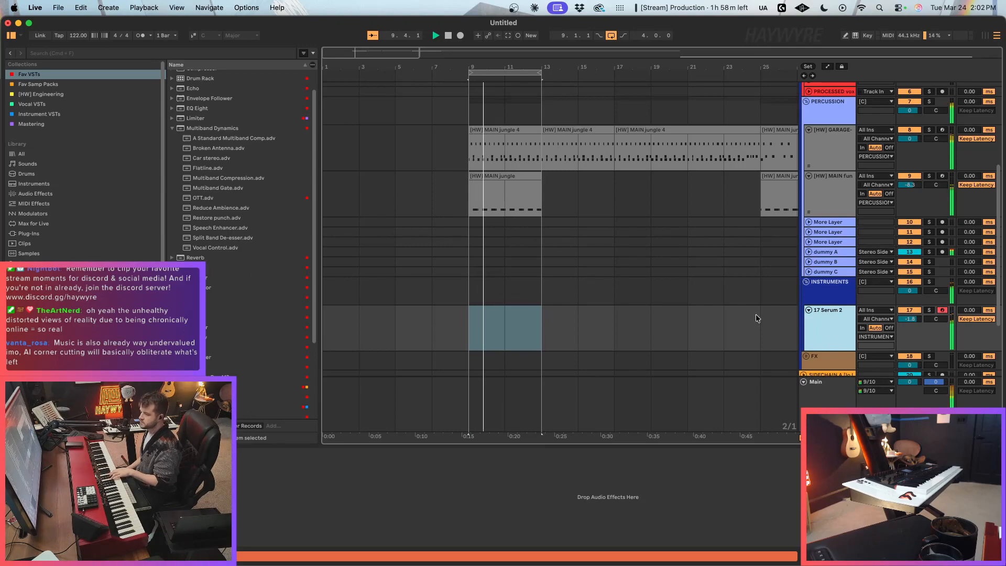
{"action": "double_click", "coordinate": [202, 198]}
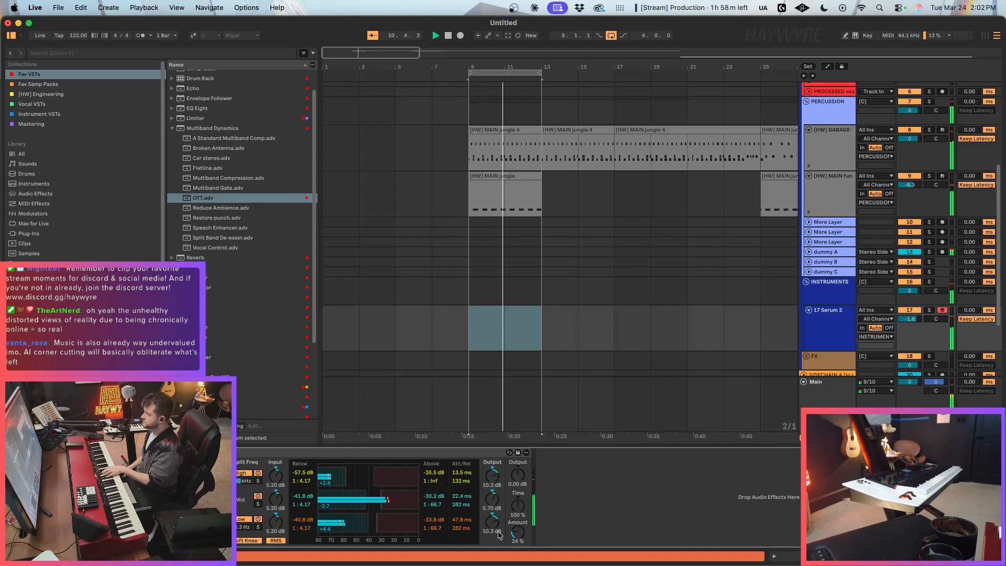
Step: Set the project tempo to 130 BPM and stop playback
{"action": "left_click_drag", "start_coordinate": [77, 36], "coordinate": [77, 25]}
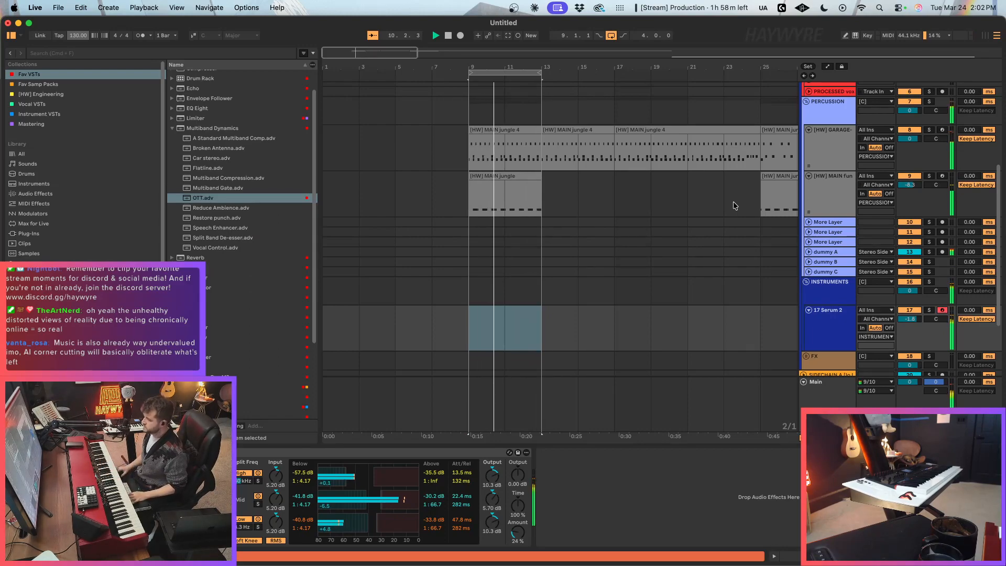
{"action": "key", "text": "space"}
Step: Open Serum 2's effects page and lower the mix of the Hall reverb
{"action": "key", "text": "alt+super+p"}
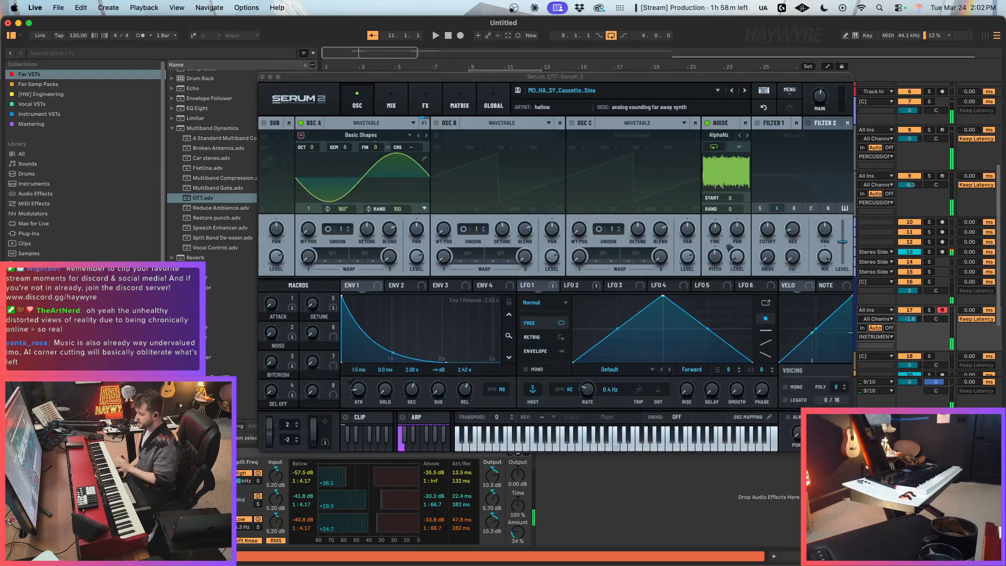
{"action": "left_click_drag", "start_coordinate": [545, 79], "coordinate": [539, 85]}
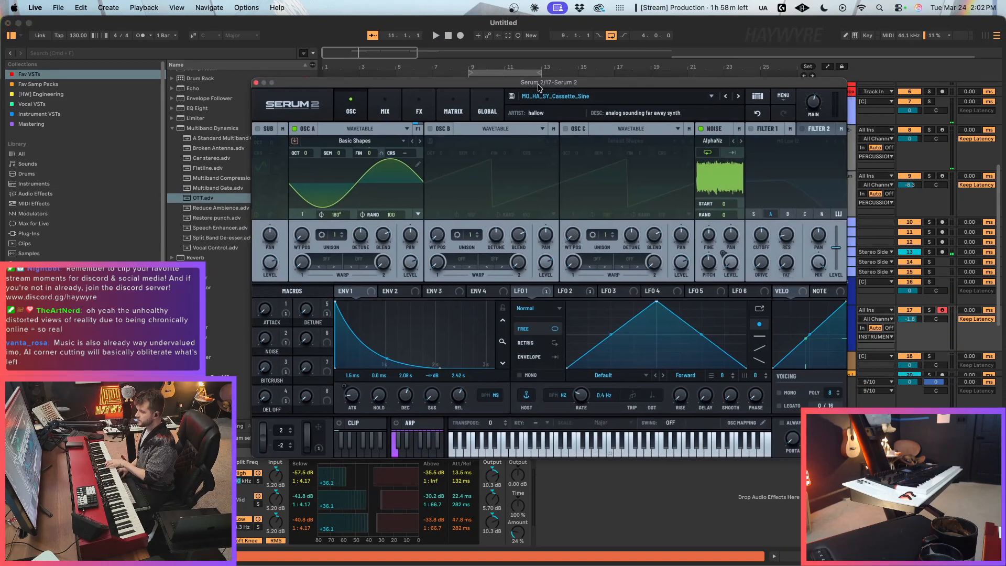
{"action": "left_click", "coordinate": [419, 106]}
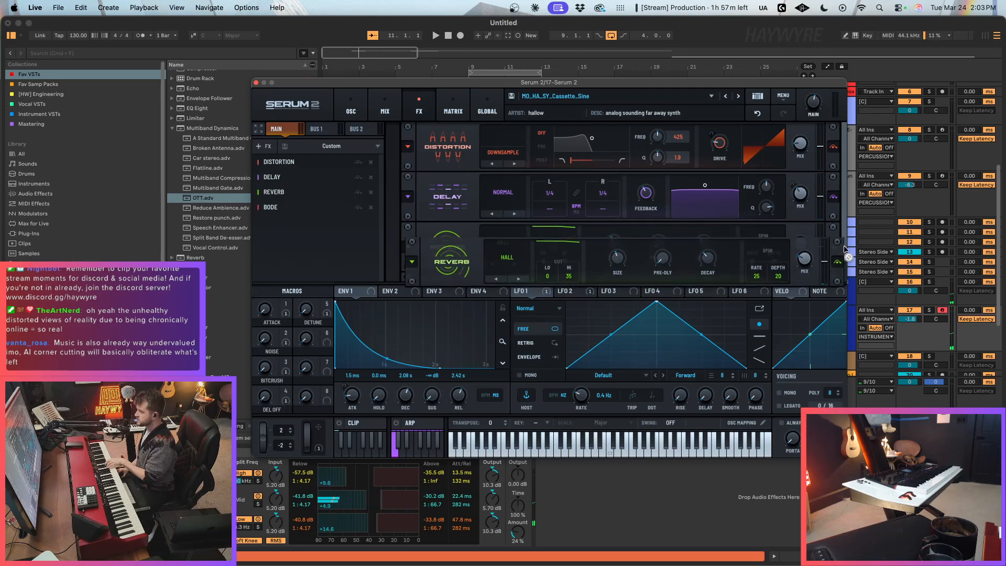
{"action": "scroll", "coordinate": [802, 227], "scroll_direction": "down", "scroll_amount": 2}
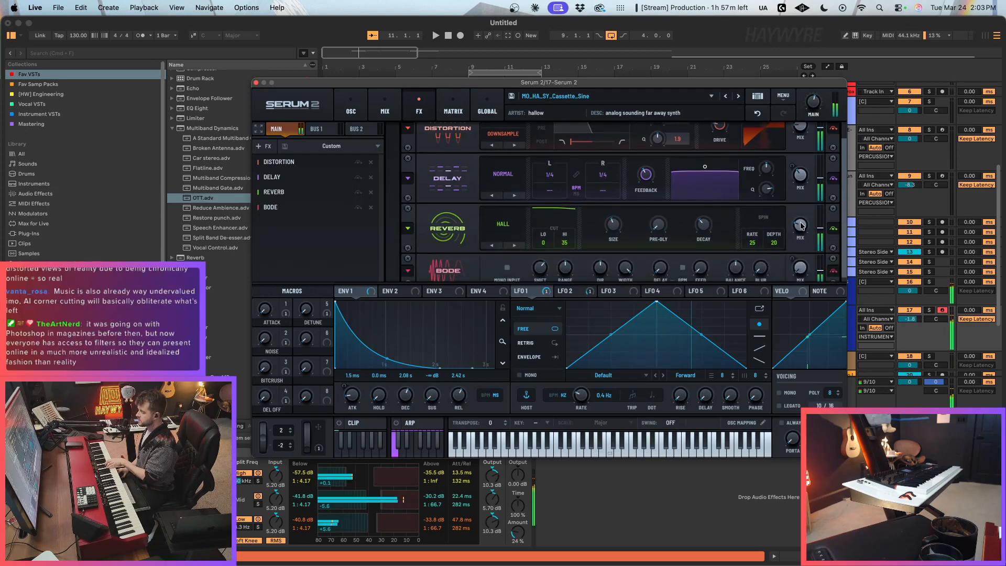
{"action": "left_click_drag", "start_coordinate": [802, 225], "coordinate": [805, 232]}
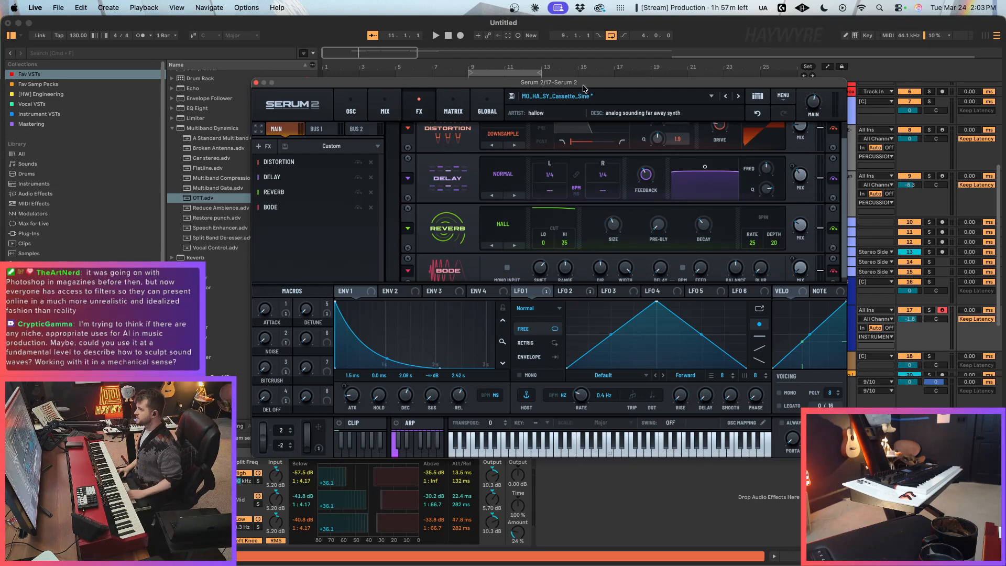
Step: Resize and reposition the Serum 2 plug-in window, and close it
{"action": "left_click_drag", "start_coordinate": [584, 85], "coordinate": [605, 81]}
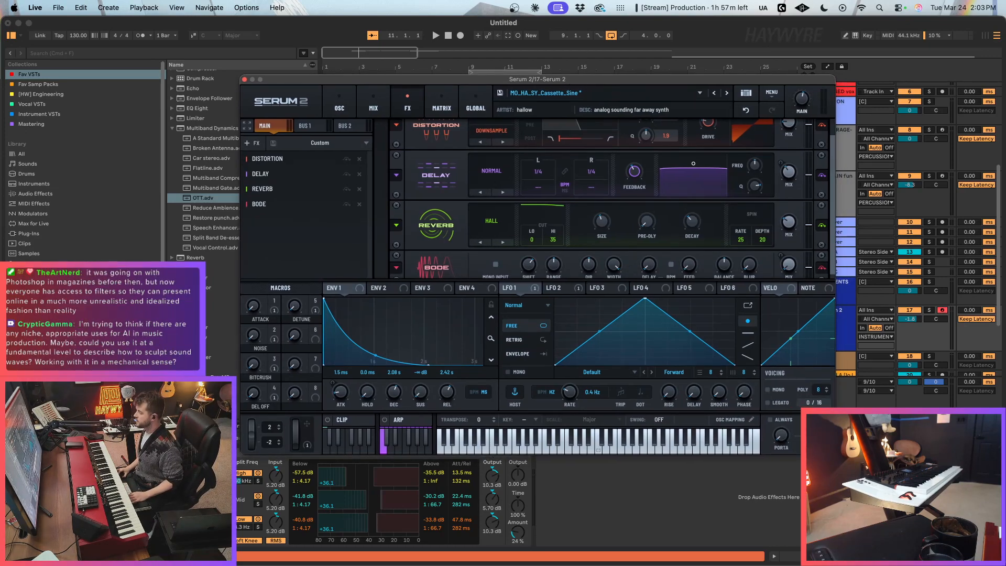
{"action": "left_click_drag", "start_coordinate": [833, 452], "coordinate": [825, 447]}
{"action": "left_click_drag", "start_coordinate": [681, 84], "coordinate": [655, 69]}
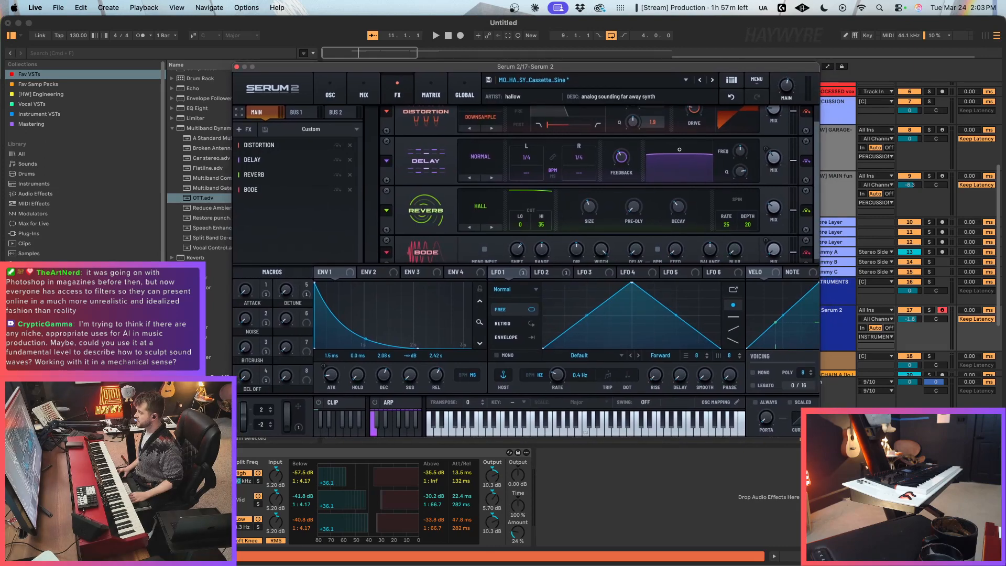
{"action": "left_click_drag", "start_coordinate": [817, 435], "coordinate": [829, 443]}
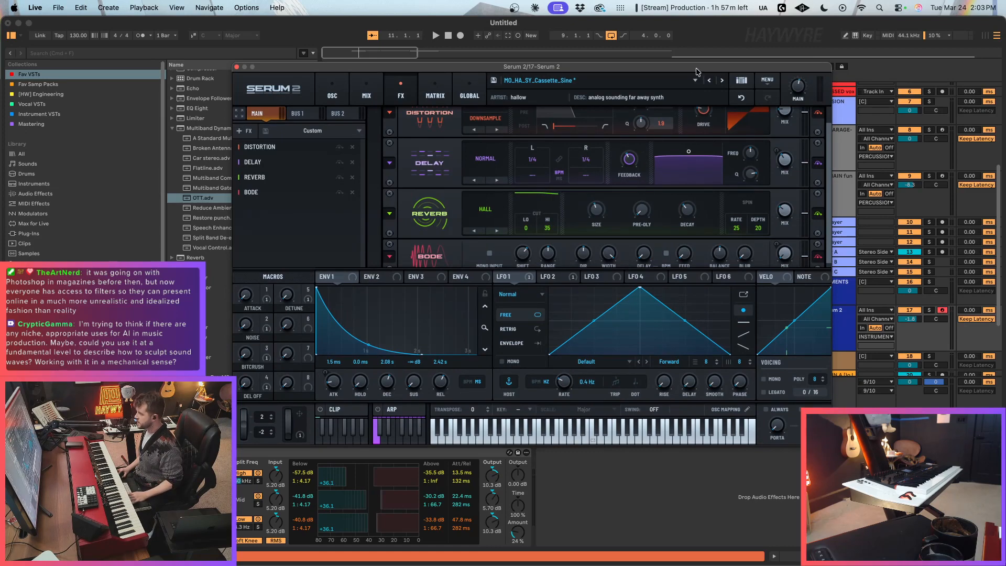
{"action": "left_click_drag", "start_coordinate": [697, 72], "coordinate": [716, 67]}
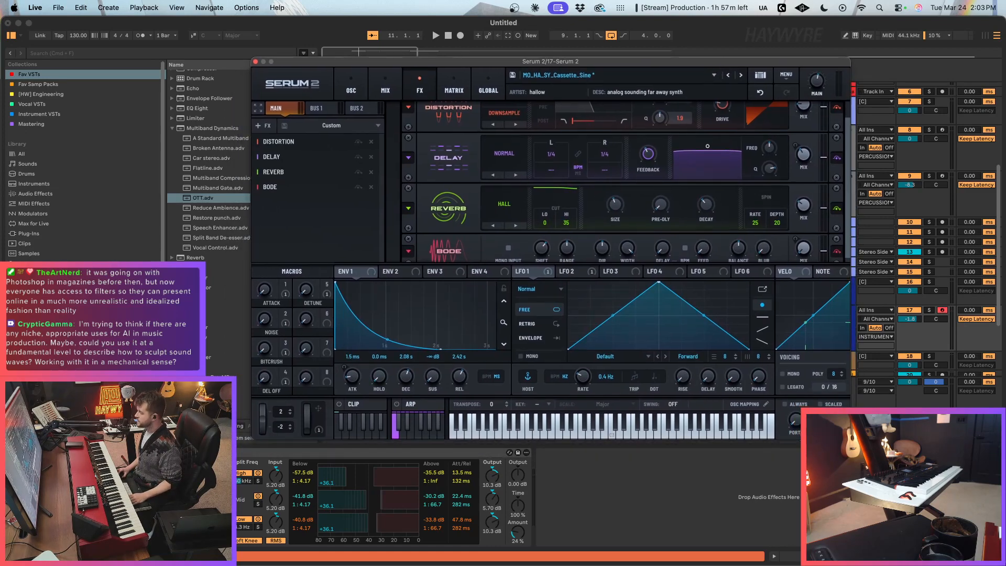
{"action": "left_click_drag", "start_coordinate": [849, 439], "coordinate": [863, 447]}
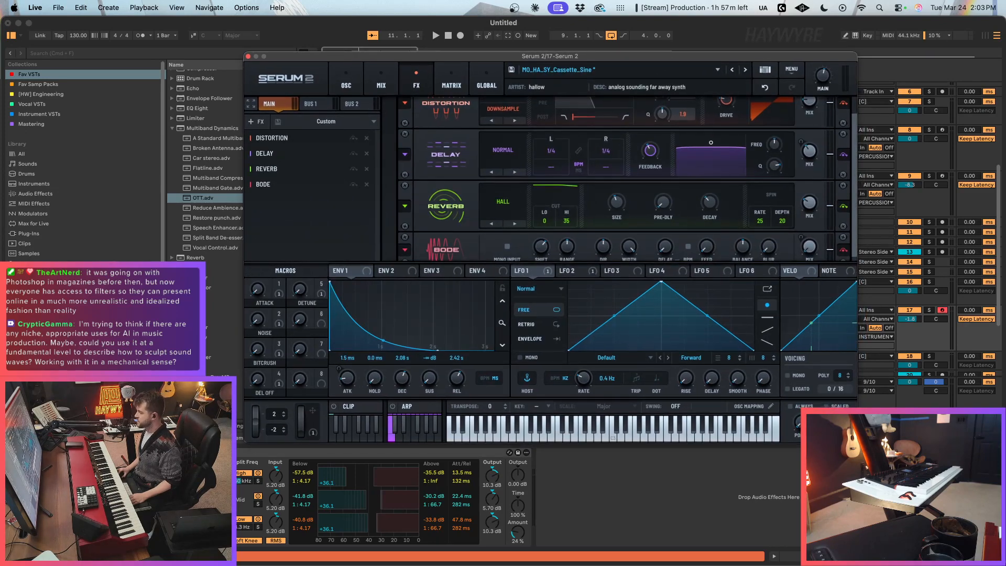
{"action": "left_click_drag", "start_coordinate": [856, 443], "coordinate": [839, 431]}
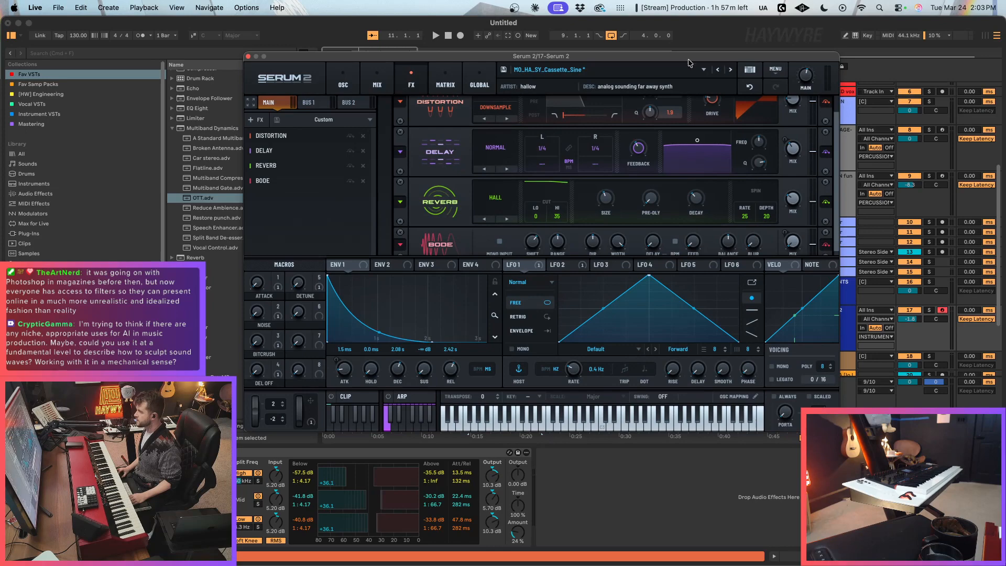
{"action": "left_click_drag", "start_coordinate": [688, 57], "coordinate": [690, 63]}
{"action": "left_click", "coordinate": [250, 62]}
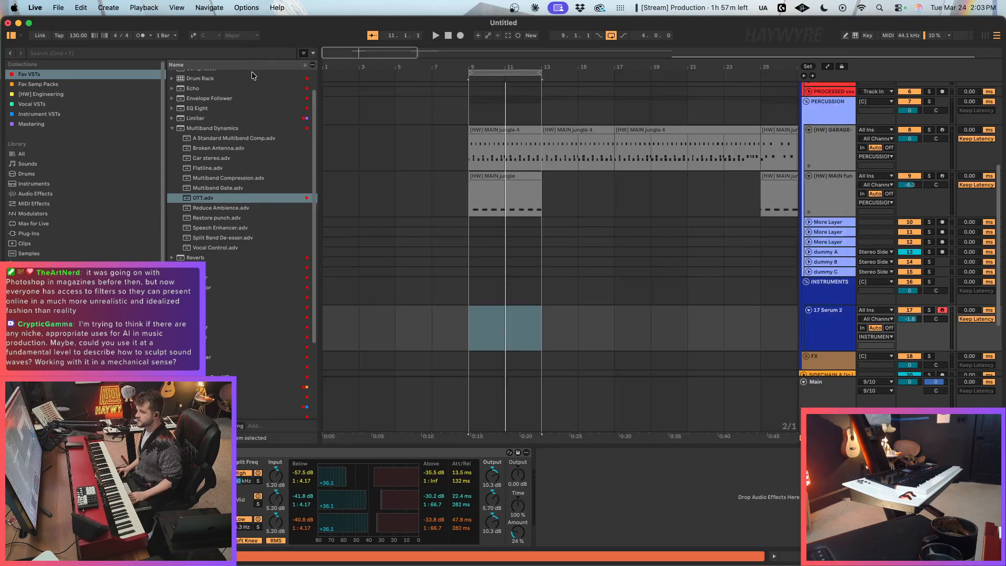
Step: Examine the Kick 3 notes in the [HW] MAIN jungle clip at bar 9 and close the note editor
{"action": "scroll", "coordinate": [556, 208], "scroll_direction": "up", "scroll_amount": 3}
{"action": "left_click", "coordinate": [514, 236]}
{"action": "double_click", "coordinate": [509, 236]}
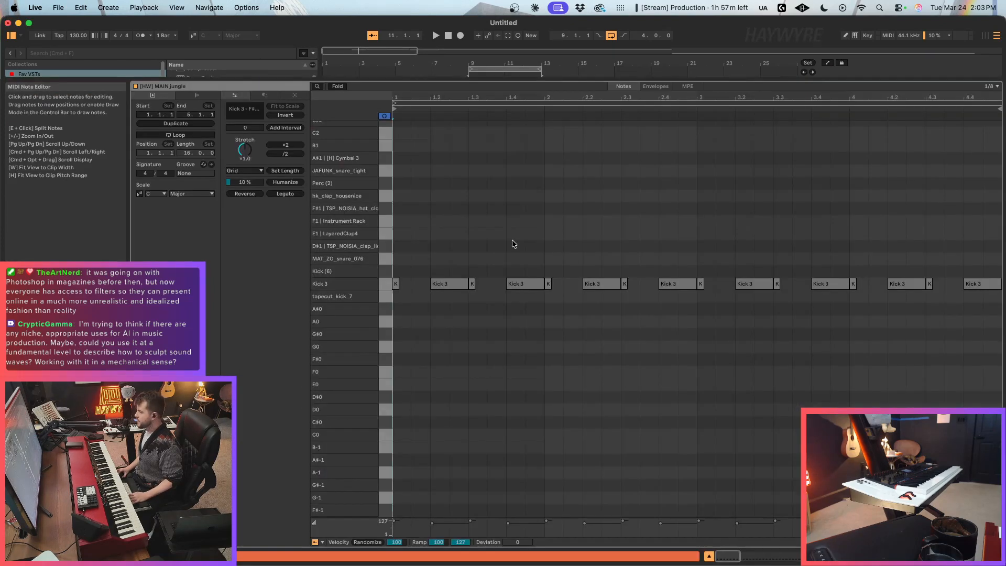
{"action": "left_click", "coordinate": [493, 211]}
{"action": "left_click", "coordinate": [468, 286]}
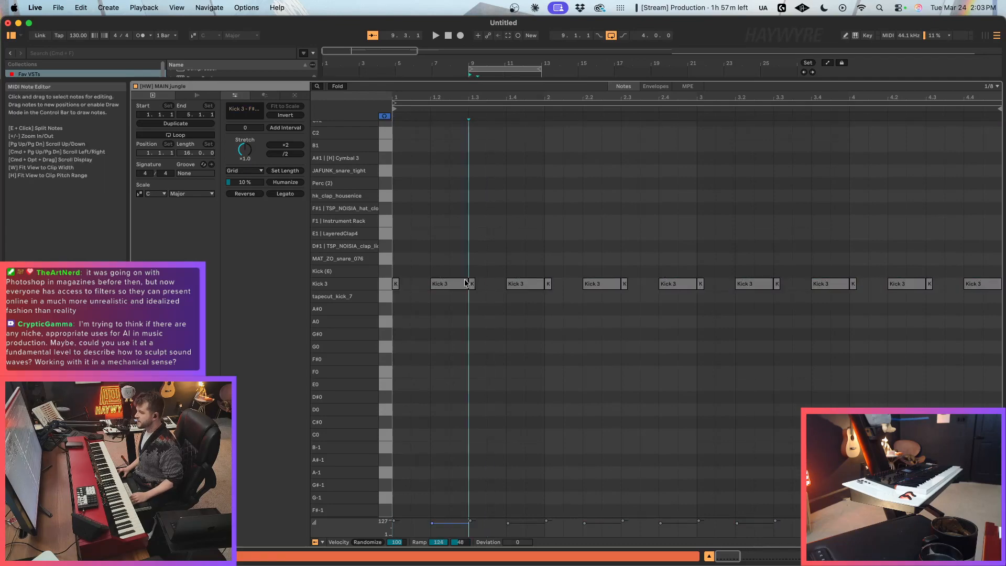
{"action": "left_click", "coordinate": [898, 556]}
Step: Place the insertion marker at bar 11 on the 17 Serum 2 track
{"action": "scroll", "coordinate": [526, 289], "scroll_direction": "up", "scroll_amount": 3}
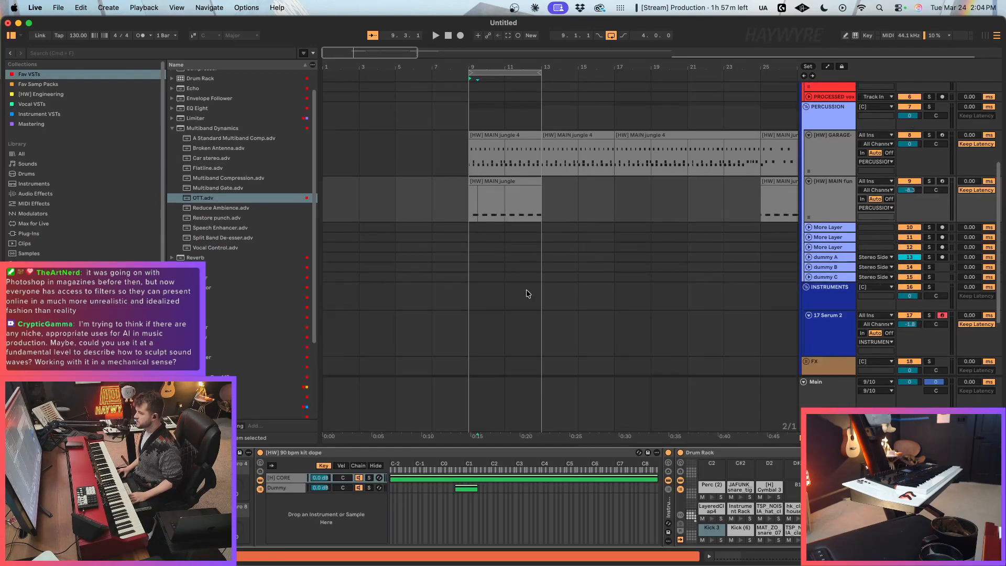
{"action": "scroll", "coordinate": [562, 260], "scroll_direction": "down", "scroll_amount": 3}
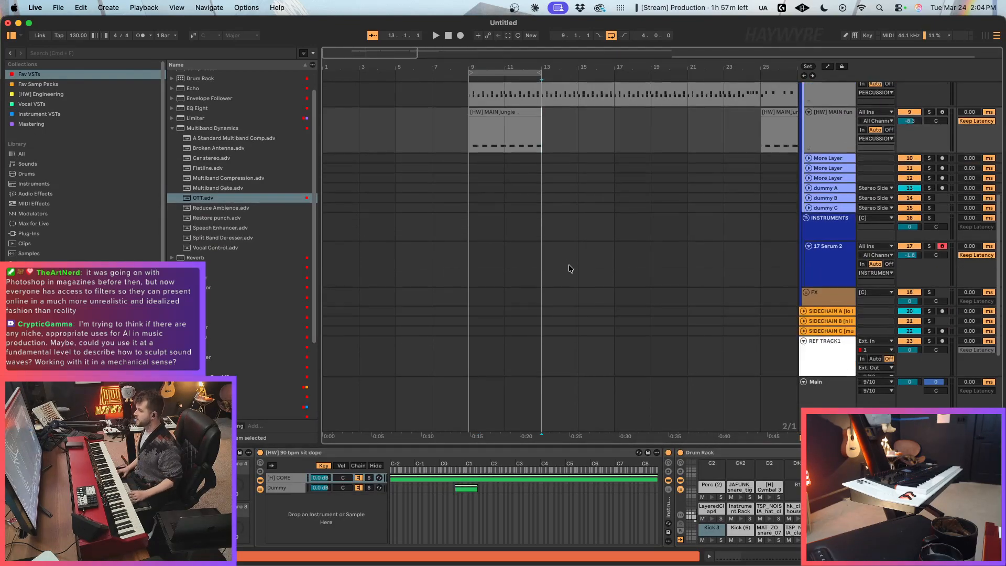
{"action": "left_click", "coordinate": [578, 264]}
{"action": "left_click", "coordinate": [503, 264]}
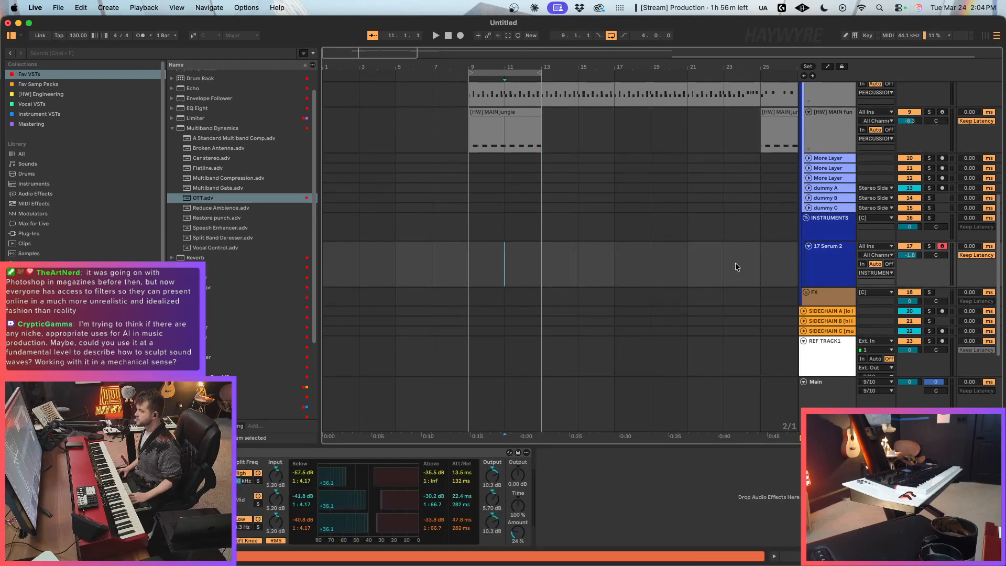
{"action": "left_click", "coordinate": [822, 262]}
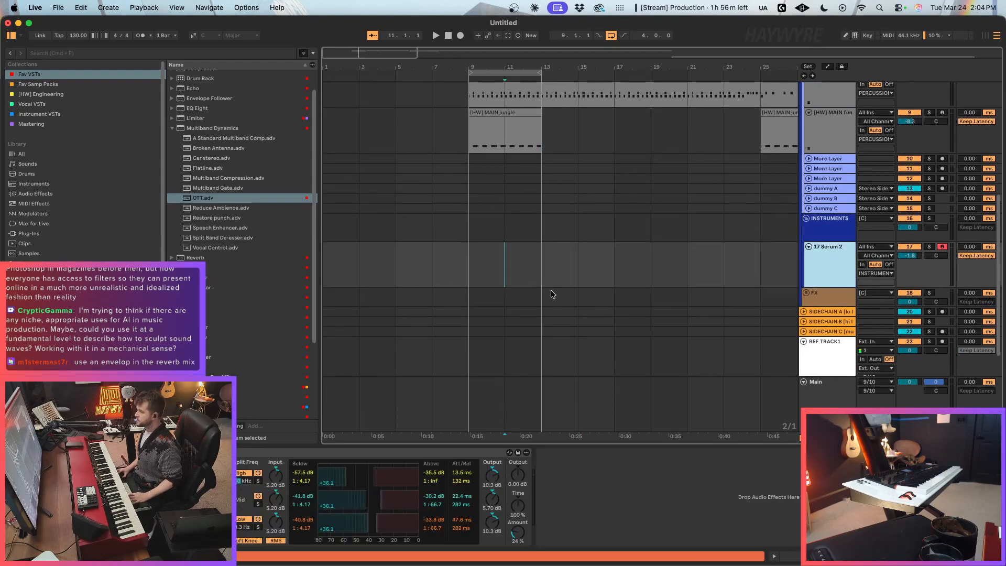
{"action": "scroll", "coordinate": [551, 291], "scroll_direction": "up", "scroll_amount": 1}
{"action": "left_click", "coordinate": [543, 307]}
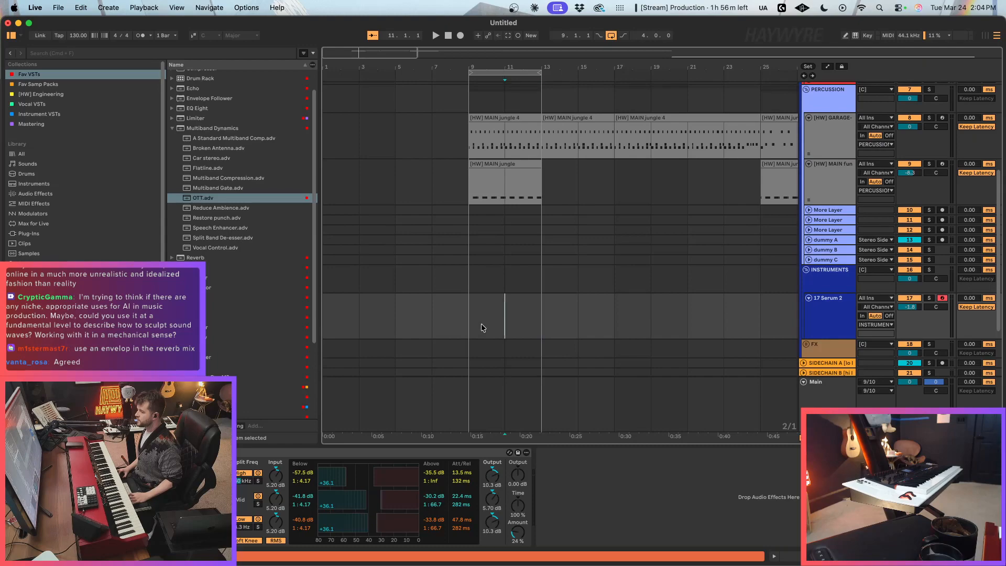
{"action": "left_click", "coordinate": [505, 312]}
{"action": "left_click", "coordinate": [503, 195]}
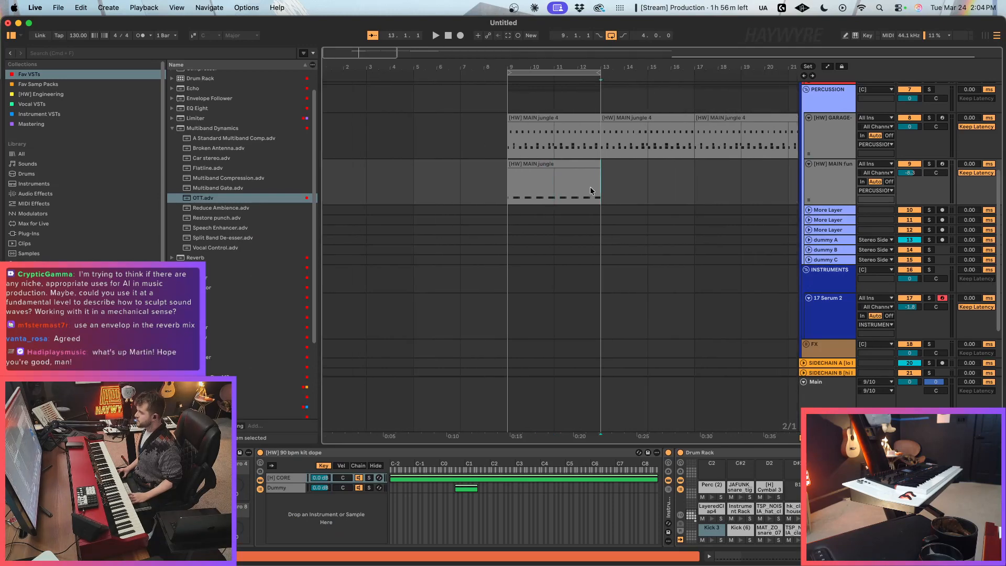
{"action": "left_click", "coordinate": [516, 193]}
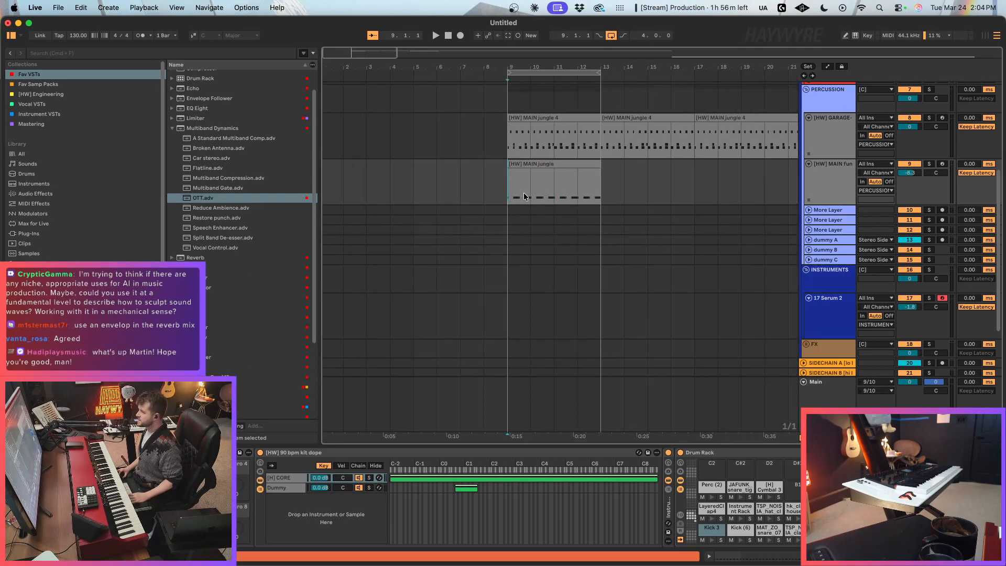
{"action": "left_click_drag", "start_coordinate": [509, 190], "coordinate": [602, 187]}
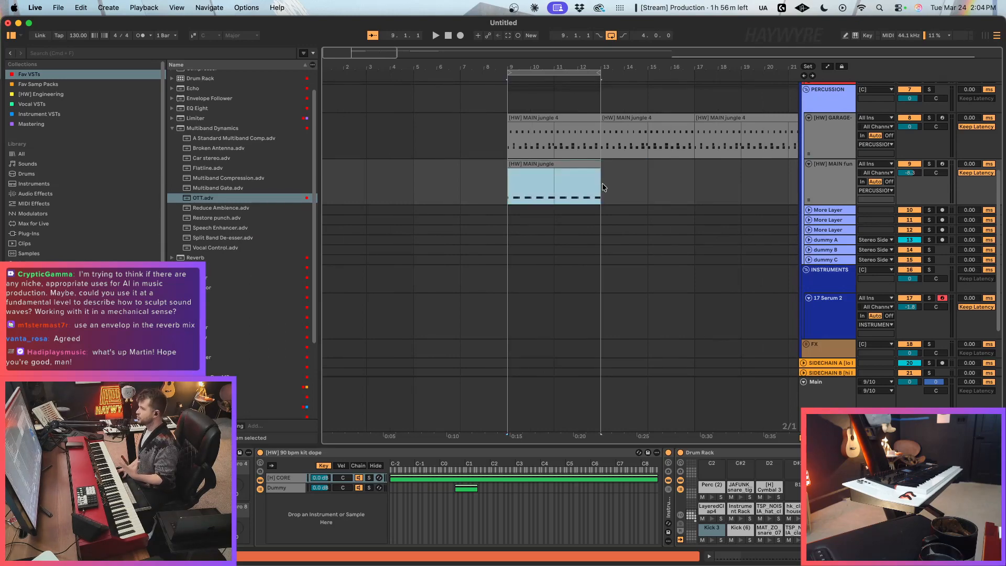
{"action": "left_click", "coordinate": [575, 194]}
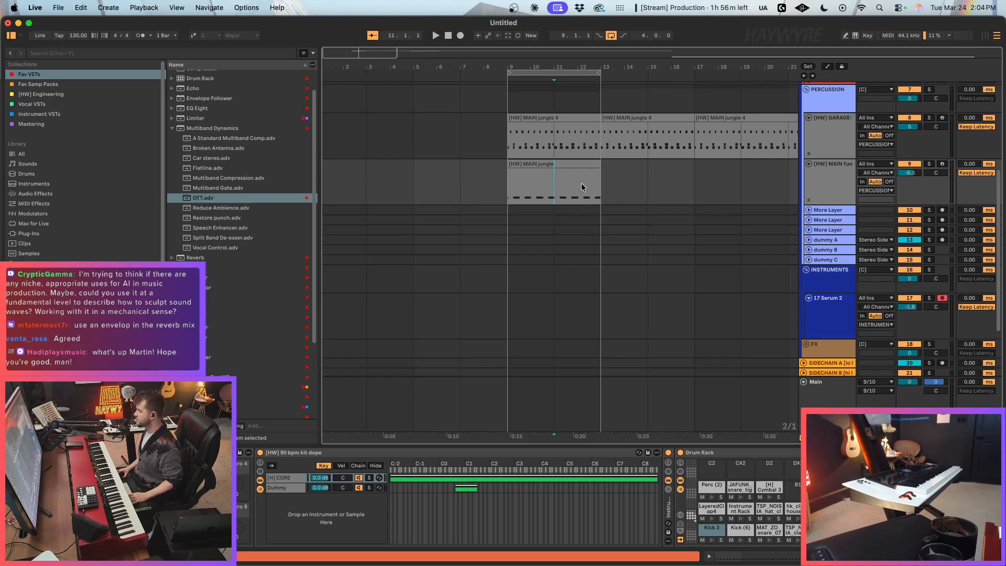
{"action": "key", "text": "super+1"}
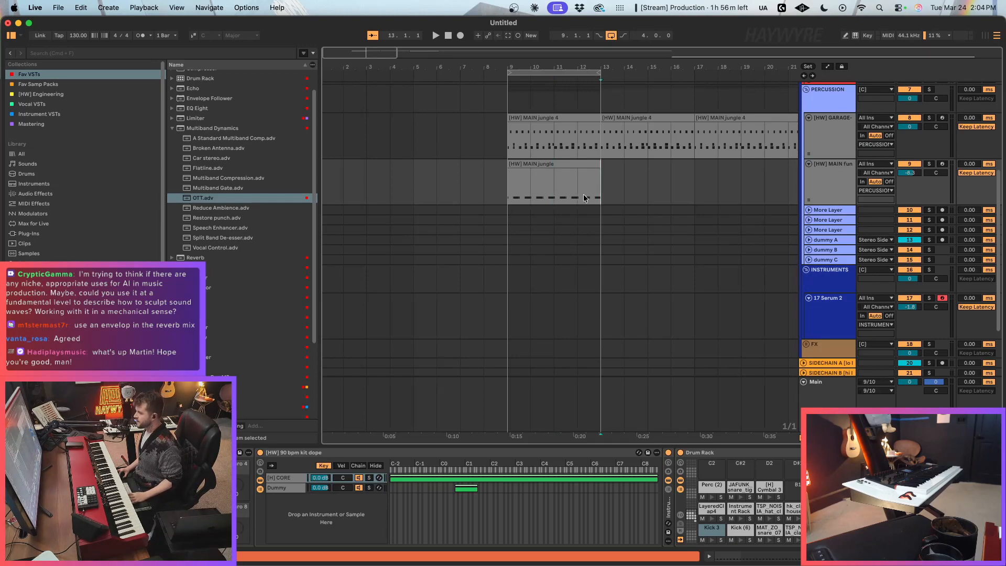
{"action": "left_click_drag", "start_coordinate": [525, 197], "coordinate": [647, 188]}
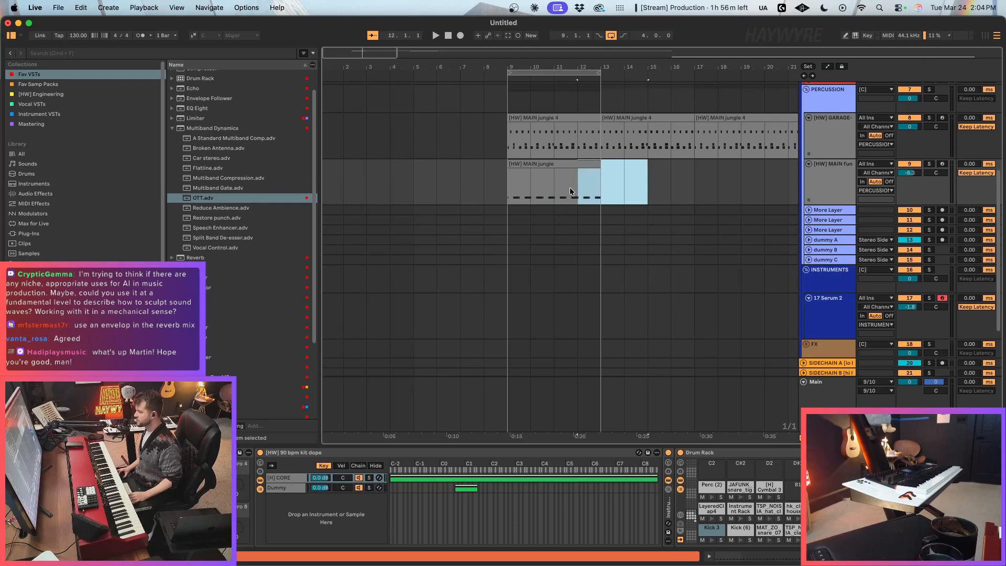
{"action": "left_click", "coordinate": [553, 194]}
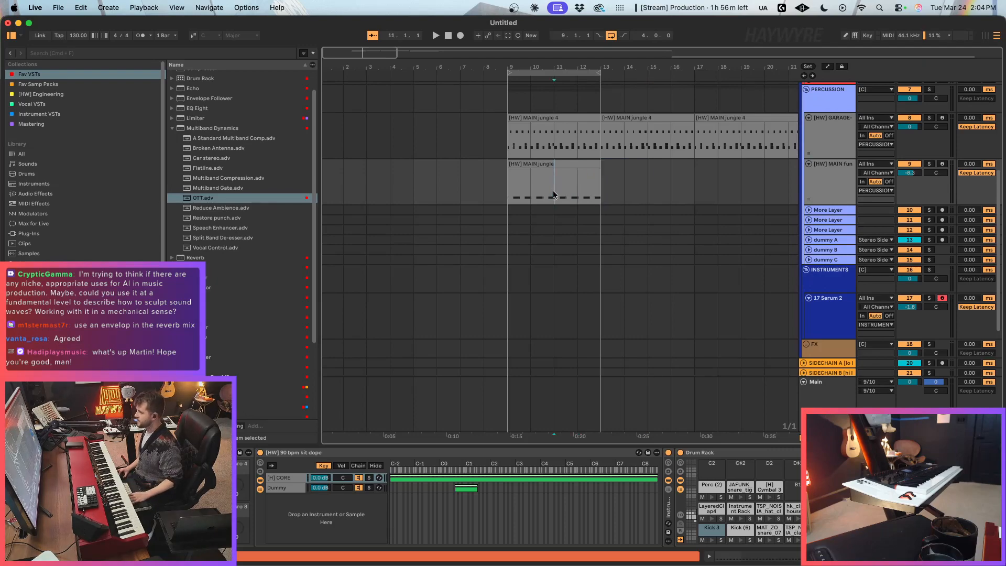
{"action": "left_click", "coordinate": [529, 172]}
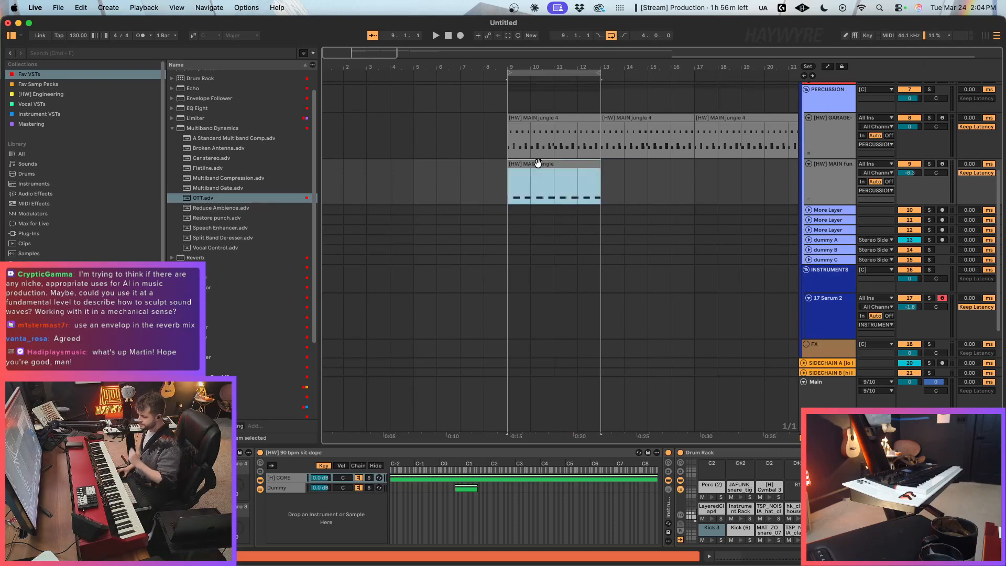
{"action": "left_click", "coordinate": [541, 187]}
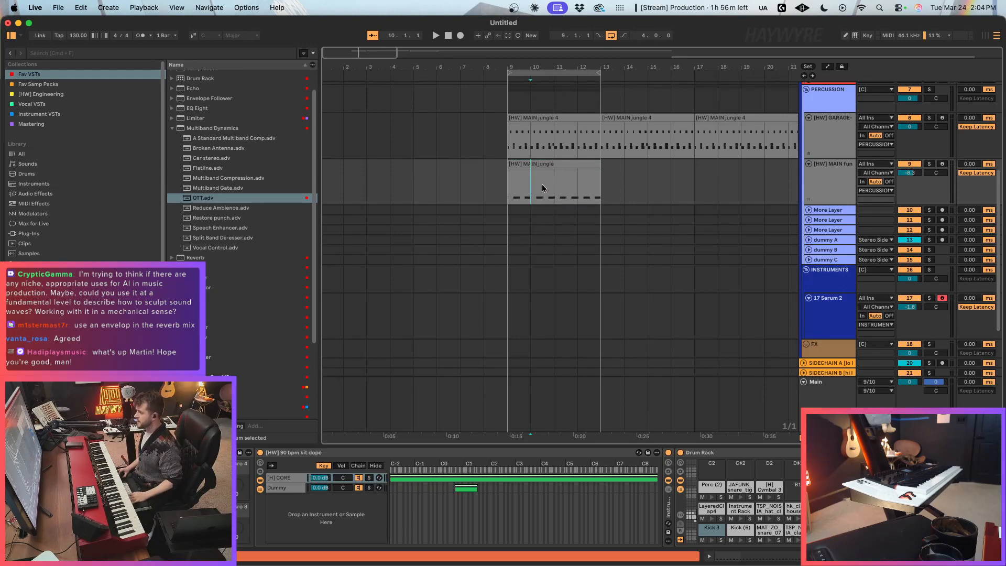
{"action": "left_click", "coordinate": [553, 185]}
{"action": "left_click_drag", "start_coordinate": [383, 60], "coordinate": [383, 53]}
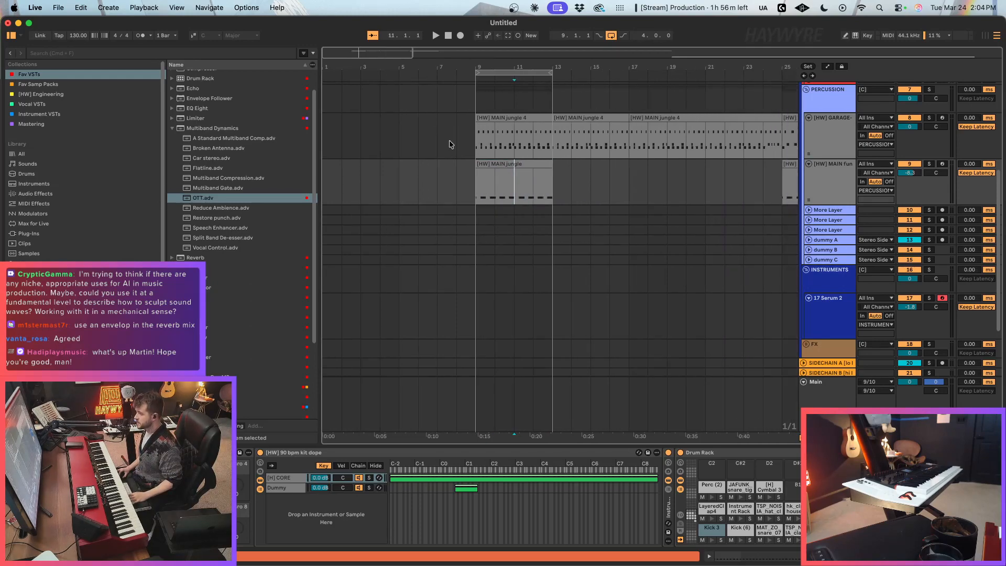
{"action": "left_click", "coordinate": [498, 190]}
{"action": "left_click", "coordinate": [555, 183]}
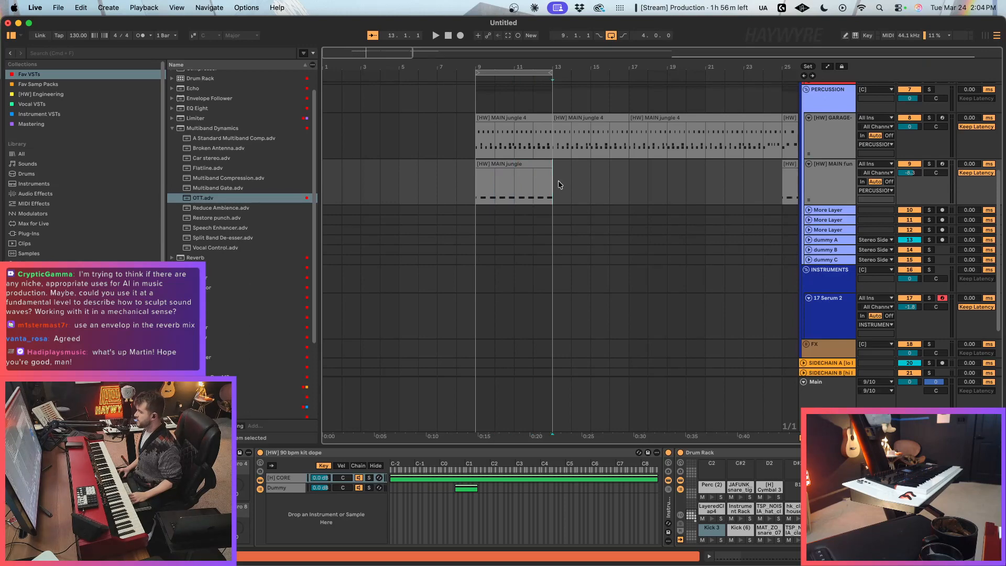
{"action": "left_click", "coordinate": [532, 327]}
{"action": "left_click", "coordinate": [491, 317]}
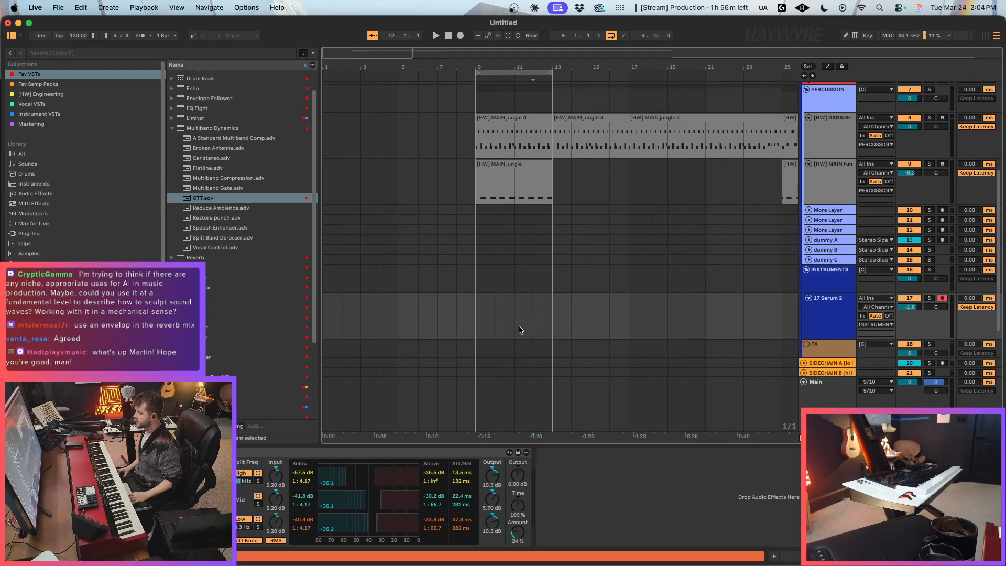
{"action": "left_click_drag", "start_coordinate": [516, 327], "coordinate": [541, 330]}
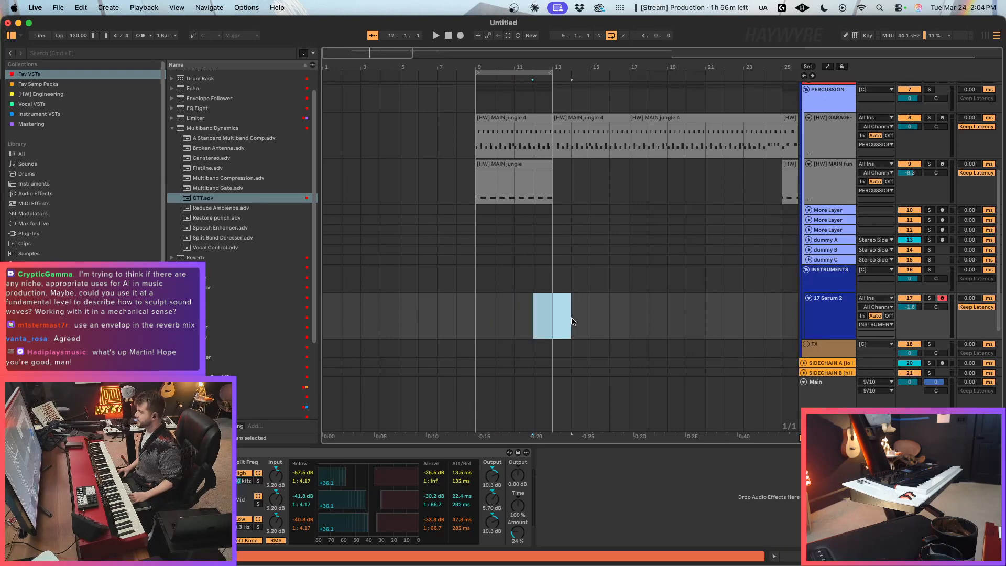
Step: Set the arrangement grid to 2/1 and select bars 9 to 13 on the 17 Serum 2 track
{"action": "left_click", "coordinate": [475, 316]}
{"action": "key", "text": "super+2"}
{"action": "left_click", "coordinate": [506, 165]}
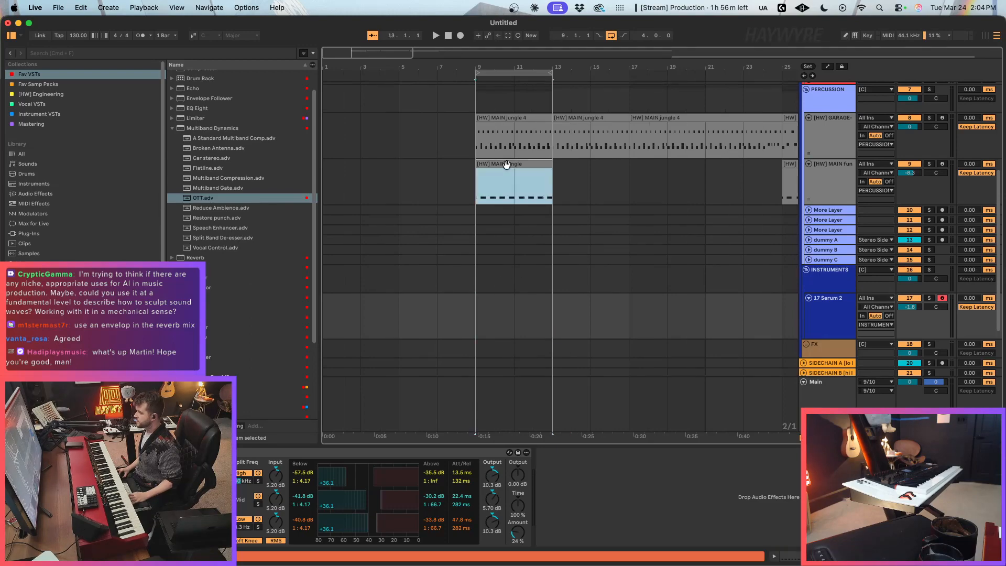
{"action": "left_click", "coordinate": [846, 301]}
{"action": "left_click", "coordinate": [520, 312]}
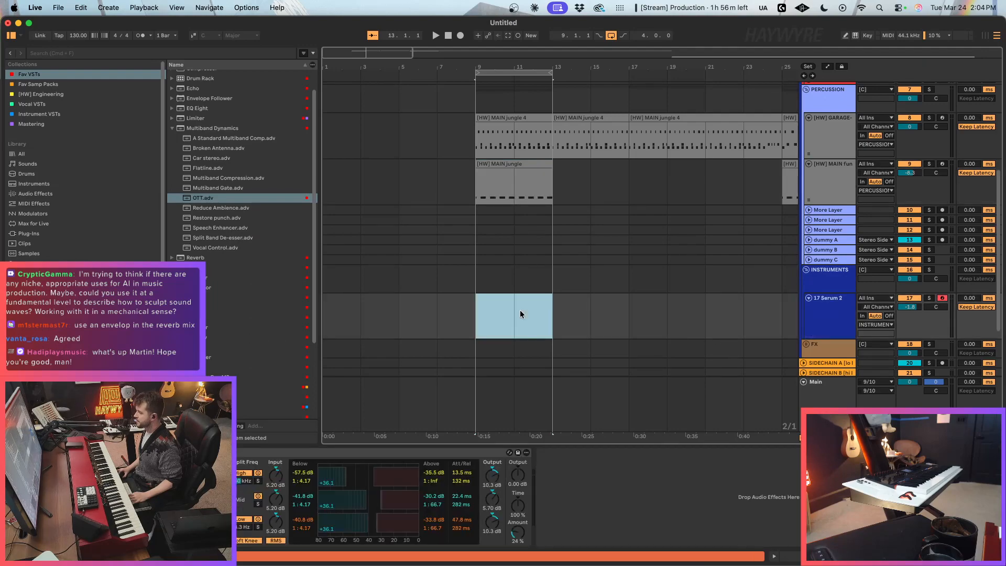
{"action": "key", "text": "super+1"}
{"action": "key", "text": "super+2"}
{"action": "left_click", "coordinate": [840, 319]}
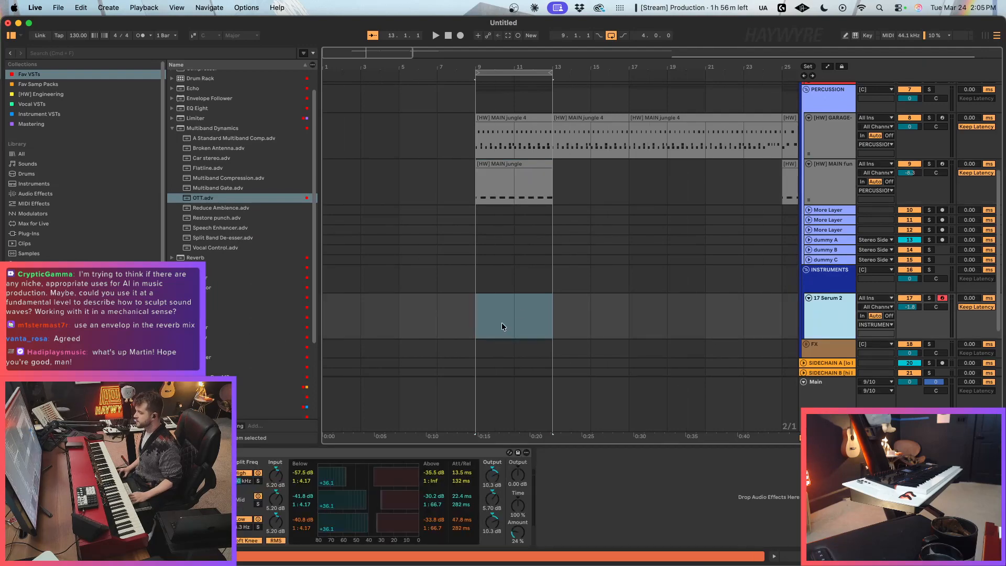
Step: Play the loop and route the 17 Serum 2 track's output to SIDECHAIN A
{"action": "key", "text": "space"}
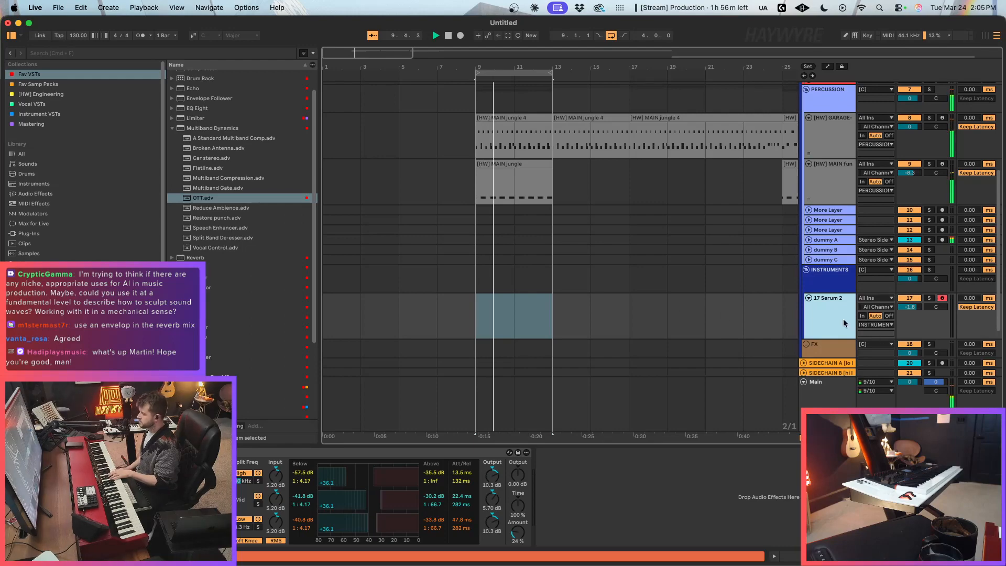
{"action": "left_click", "coordinate": [872, 325]}
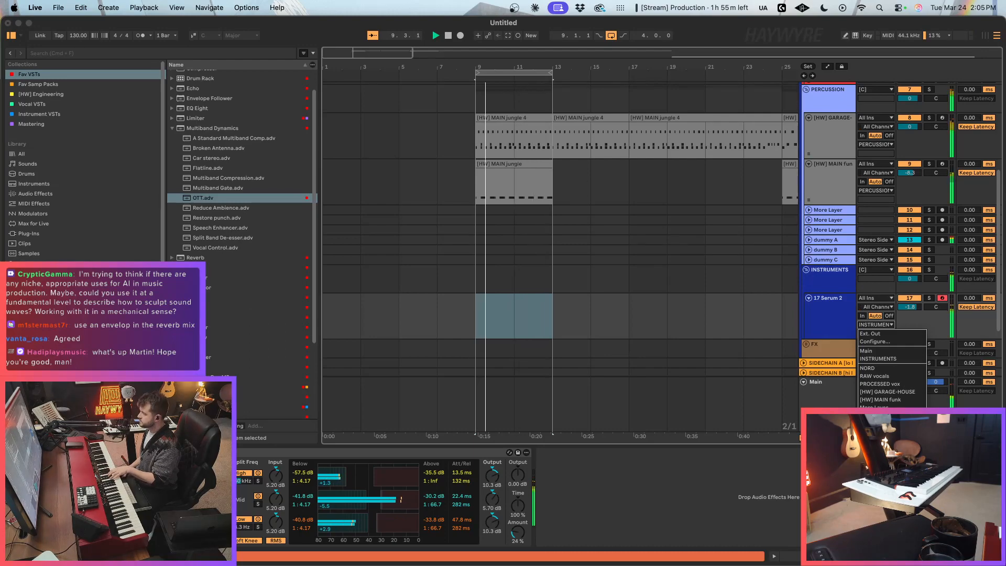
{"action": "left_click", "coordinate": [886, 461]}
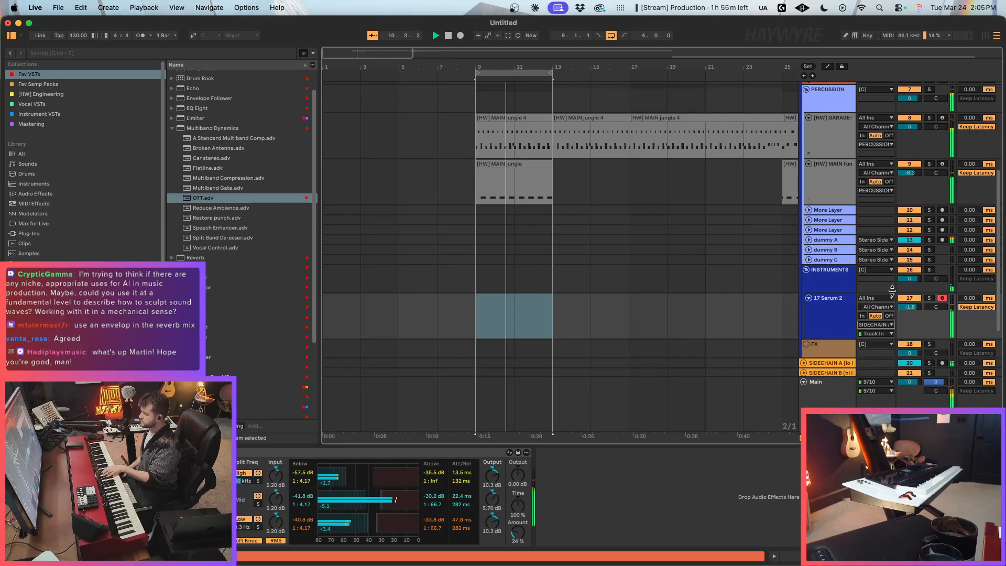
Step: Stop playback, place the insertion marker at bar 9 on the 17 Serum 2 track, and record a four-bar MIDI chord part
{"action": "left_click", "coordinate": [481, 313]}
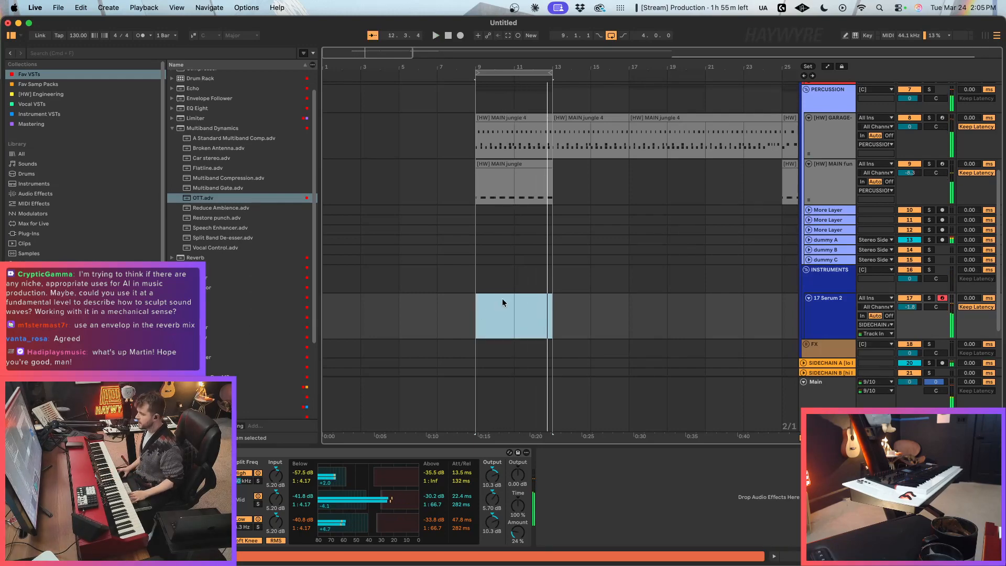
{"action": "key", "text": "space"}
{"action": "left_click", "coordinate": [478, 324]}
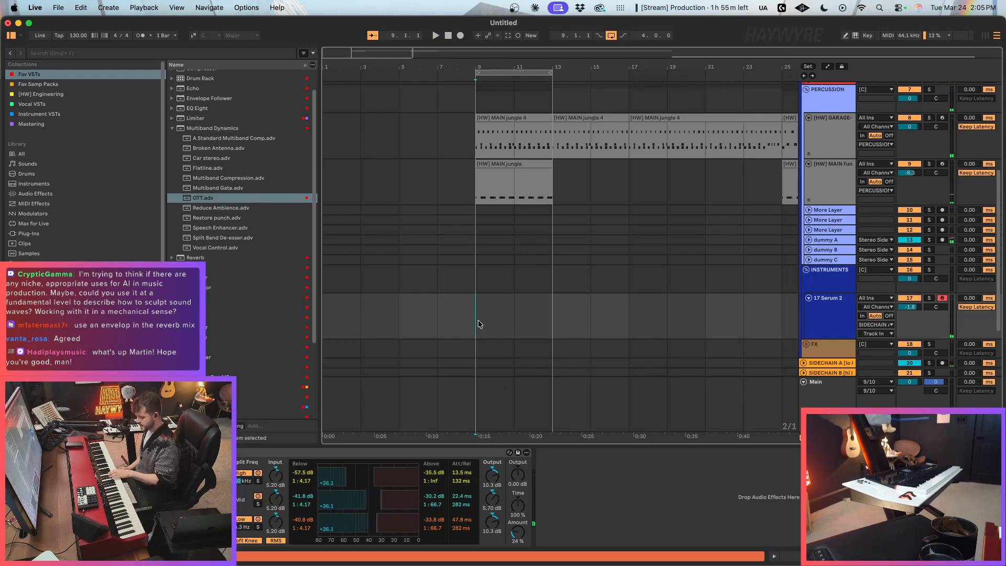
{"action": "key", "text": "F9"}
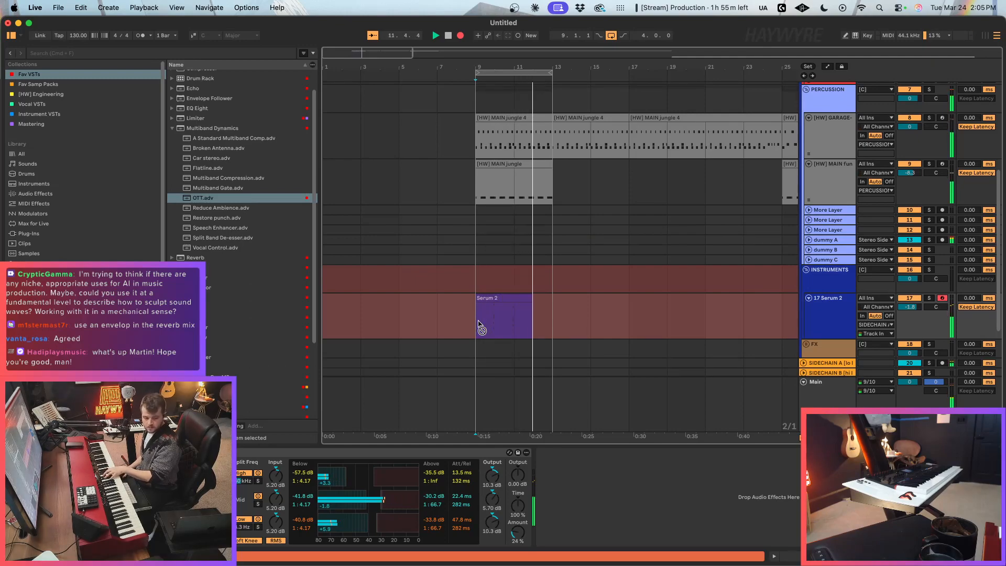
{"action": "key", "text": "space"}
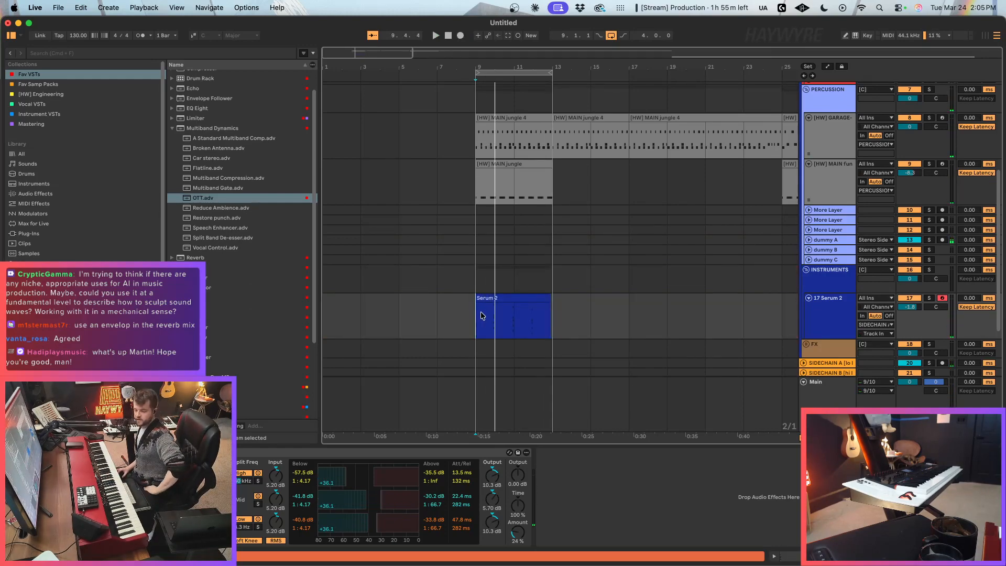
Step: Open the recorded Serum 2 clip at bar 9 in the note editor and select all its notes
{"action": "left_click", "coordinate": [481, 316]}
{"action": "left_click", "coordinate": [554, 319]}
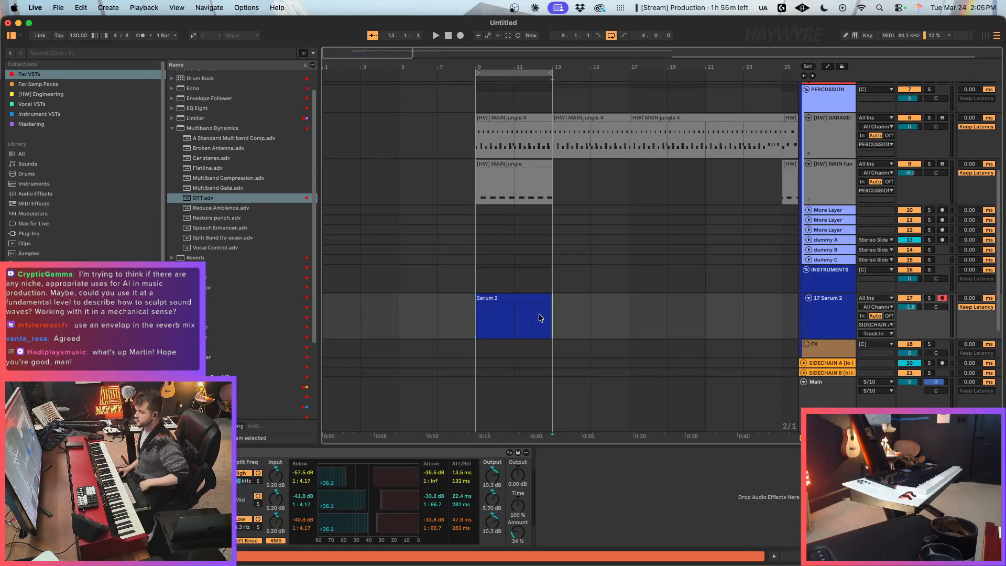
{"action": "left_click", "coordinate": [540, 317]}
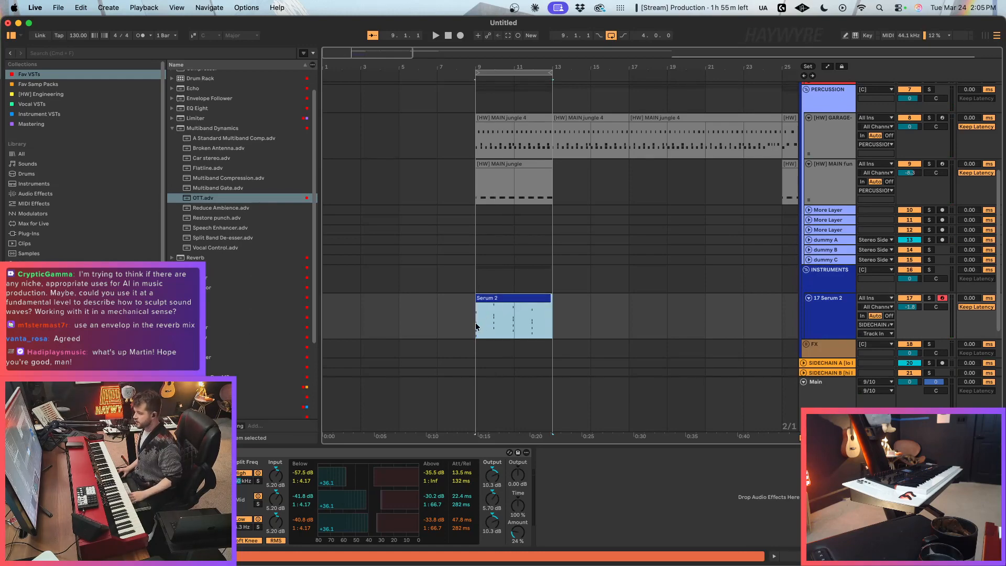
{"action": "left_click", "coordinate": [527, 311]}
{"action": "left_click", "coordinate": [508, 296]}
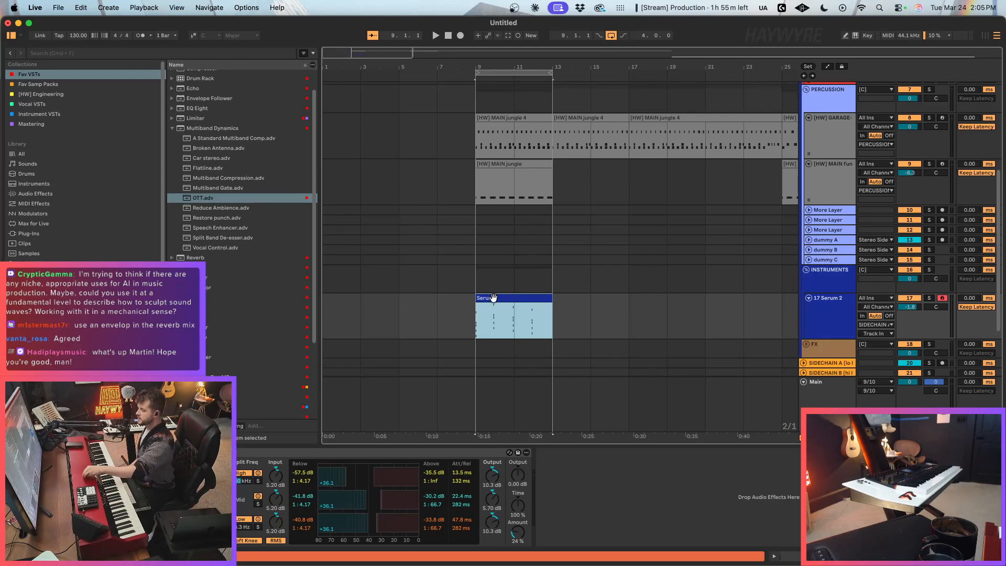
{"action": "left_click_drag", "start_coordinate": [339, 51], "coordinate": [491, 185]}
{"action": "left_click", "coordinate": [597, 333]}
{"action": "double_click", "coordinate": [585, 298]}
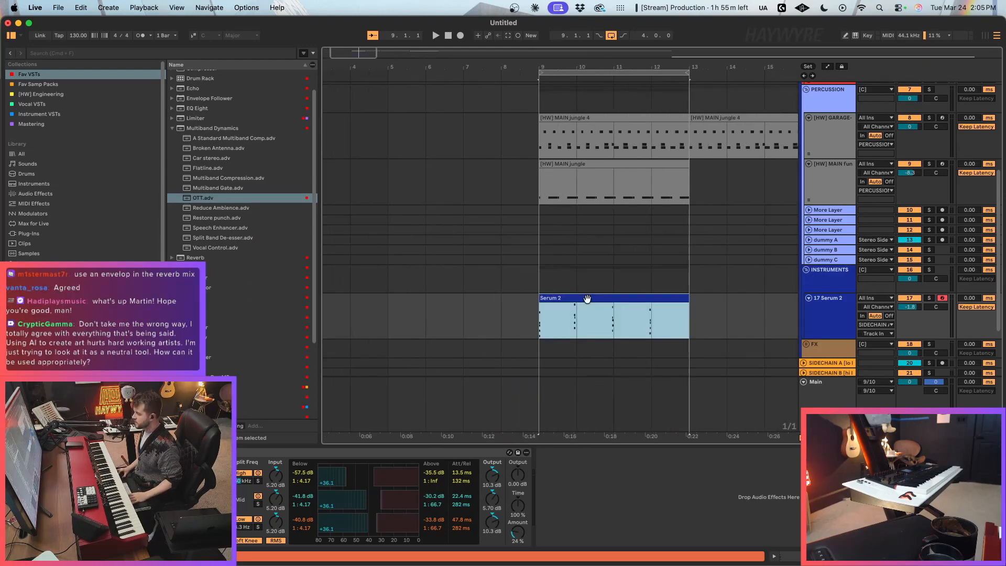
{"action": "left_click", "coordinate": [524, 298]}
{"action": "left_click", "coordinate": [576, 322]}
{"action": "key", "text": "super+a"}
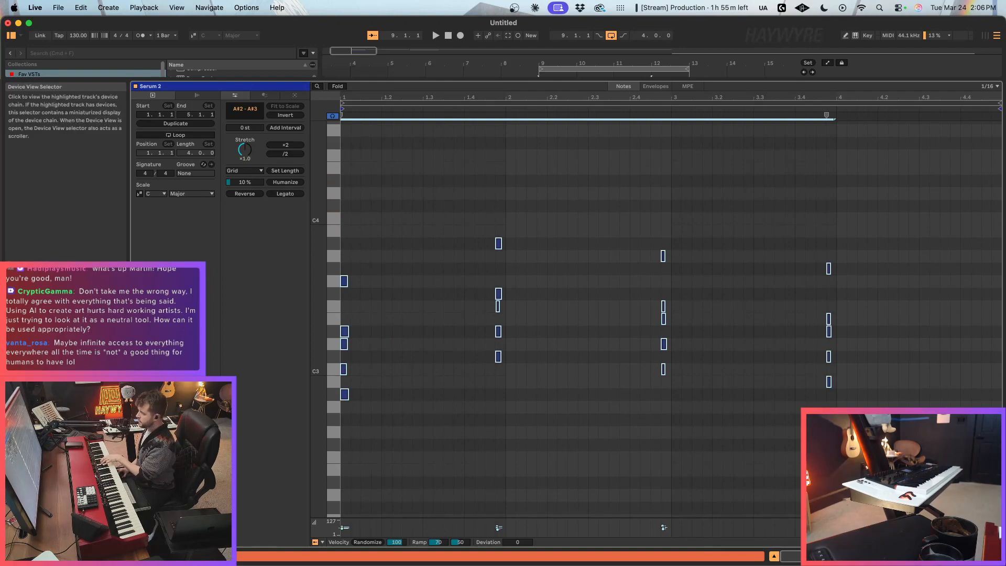
Step: Close the note editor and place the insertion marker at bar 11 in the Serum 2 clip
{"action": "left_click", "coordinate": [901, 556]}
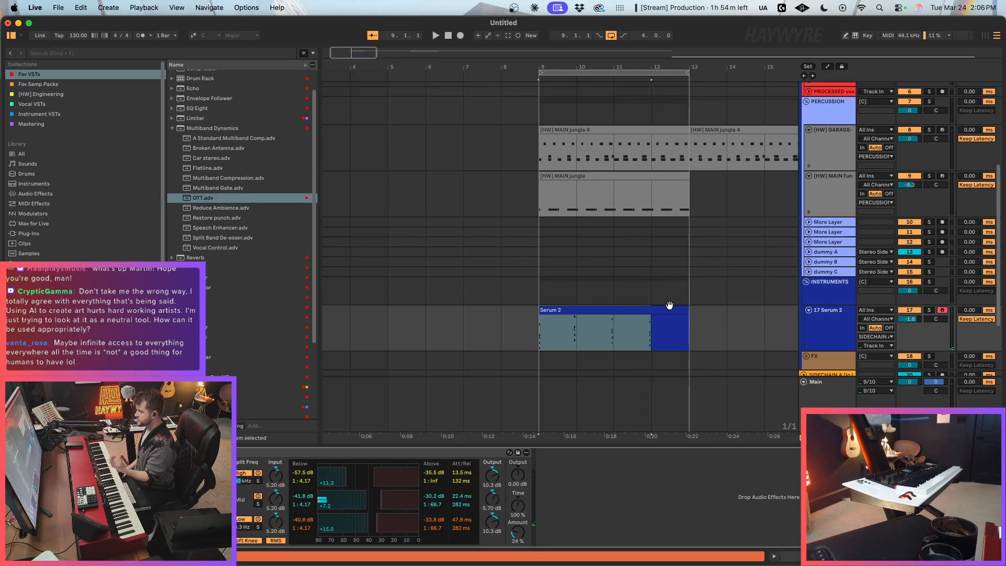
{"action": "left_click", "coordinate": [611, 332]}
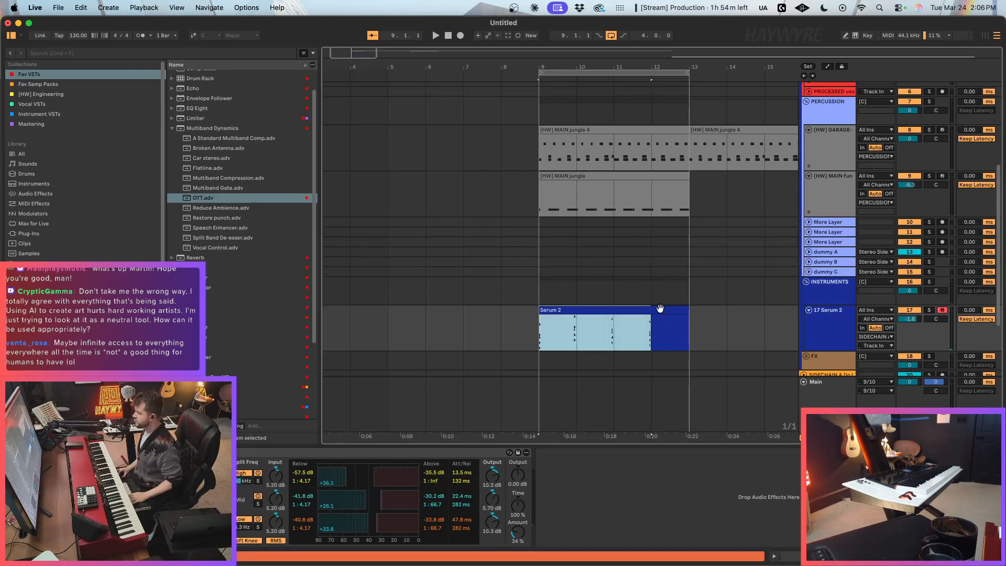
{"action": "left_click", "coordinate": [661, 309]}
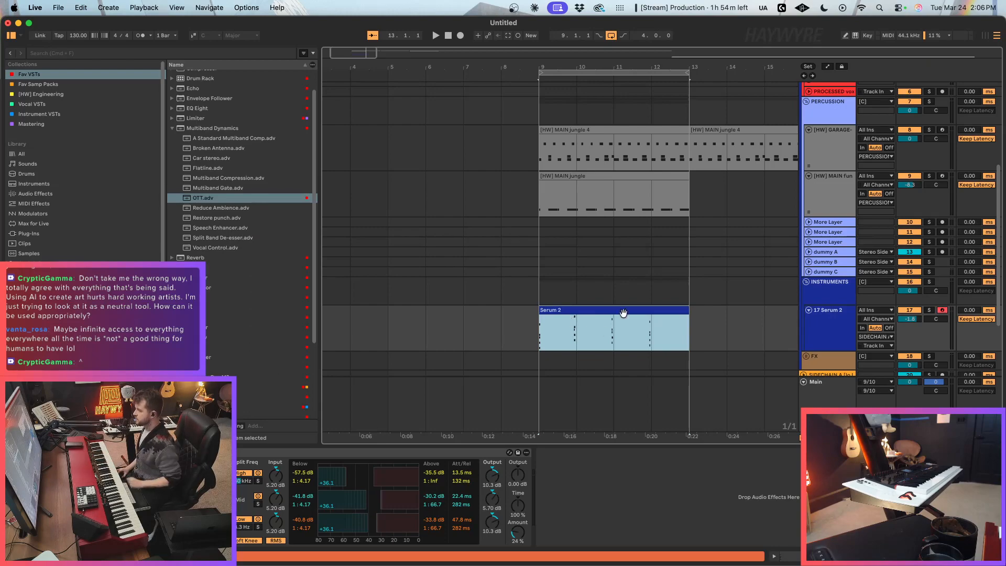
{"action": "scroll", "coordinate": [608, 323], "scroll_direction": "down", "scroll_amount": 3}
{"action": "left_click", "coordinate": [574, 236]}
{"action": "left_click", "coordinate": [612, 270]}
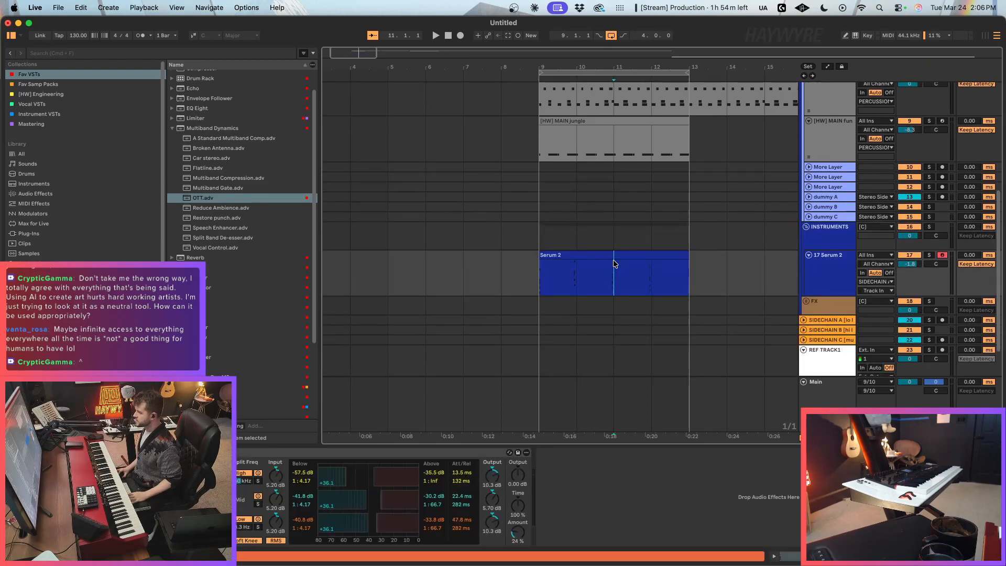
{"action": "left_click", "coordinate": [617, 256]}
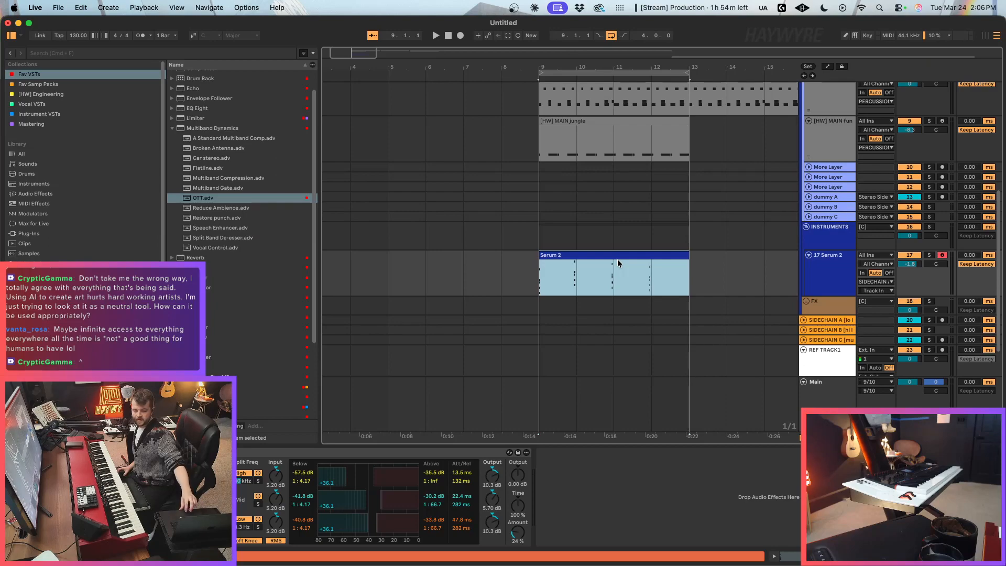
{"action": "left_click", "coordinate": [617, 260]}
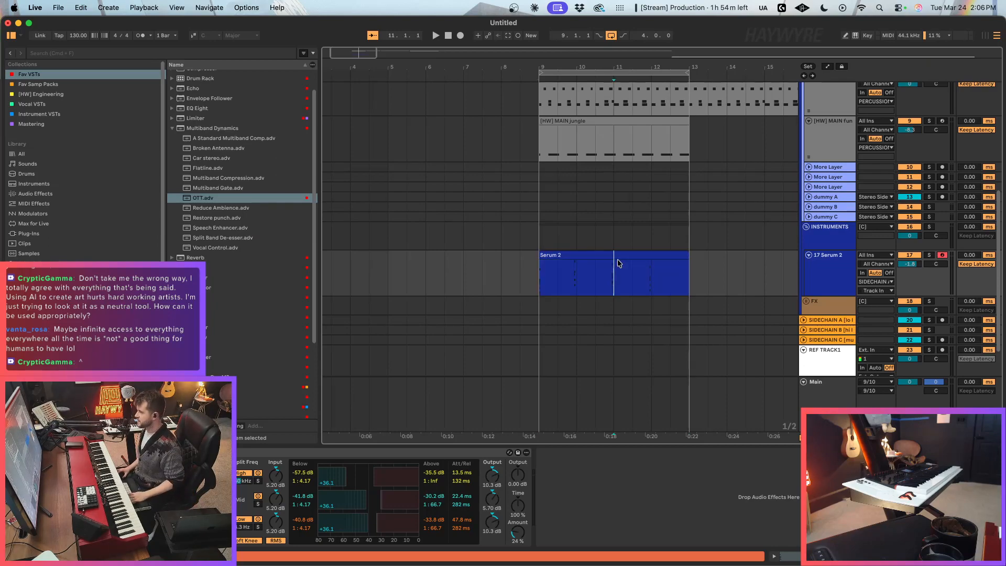
{"action": "left_click", "coordinate": [599, 254]}
{"action": "left_click", "coordinate": [558, 284]}
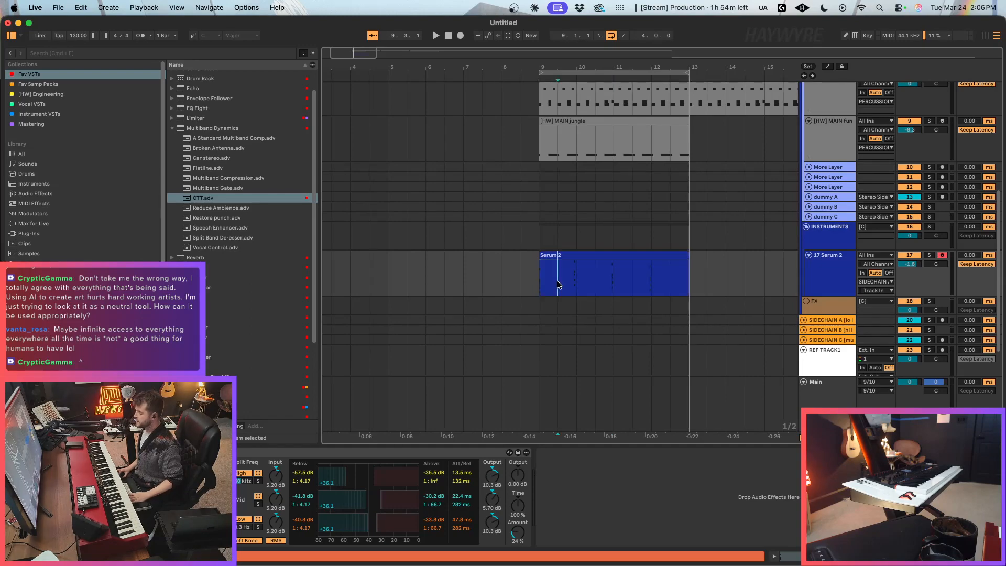
{"action": "left_click", "coordinate": [587, 255]}
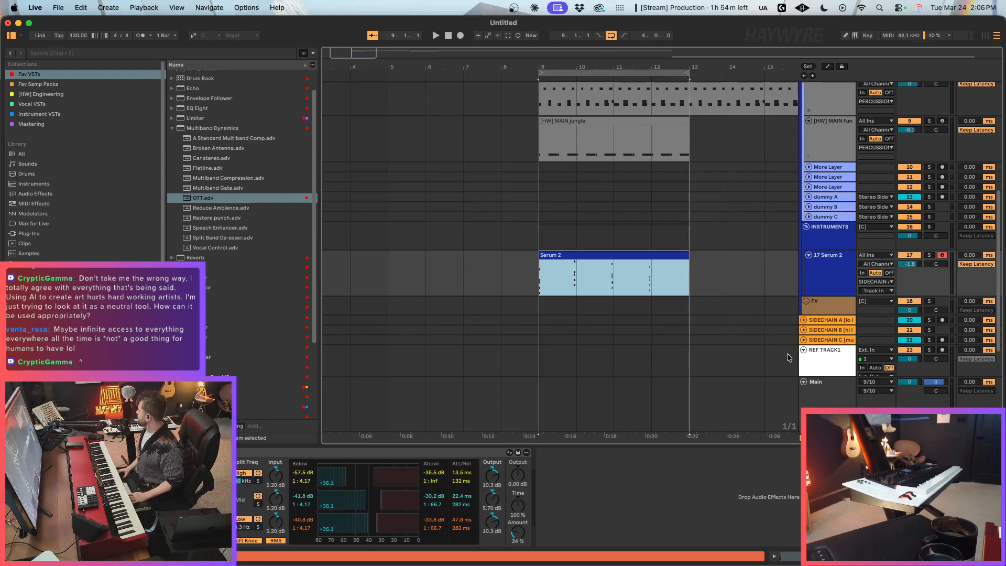
Step: Narrow the arrangement grid to 1/2 and select the Serum 2 clip at bar 9
{"action": "left_click", "coordinate": [640, 278]}
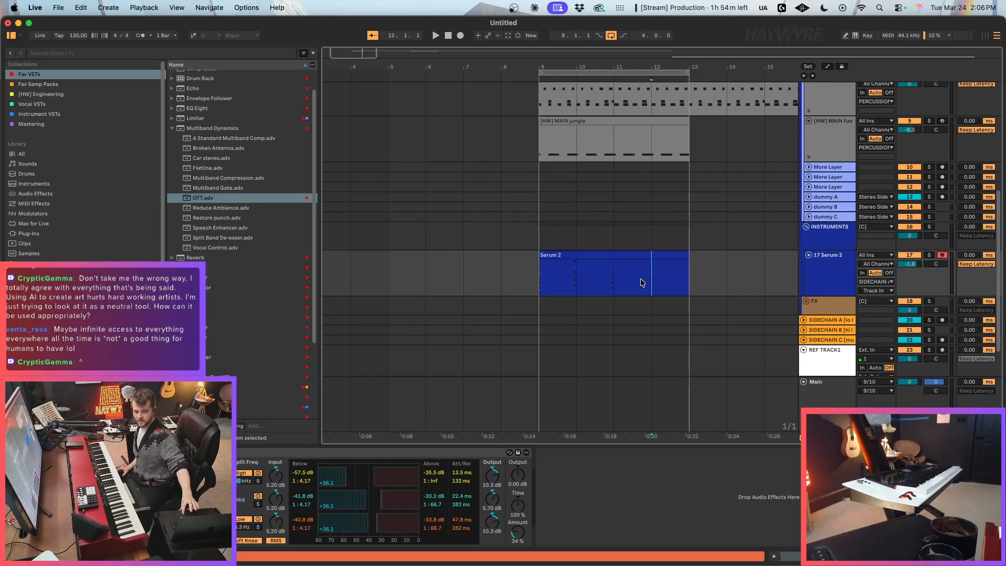
{"action": "key", "text": "super+1"}
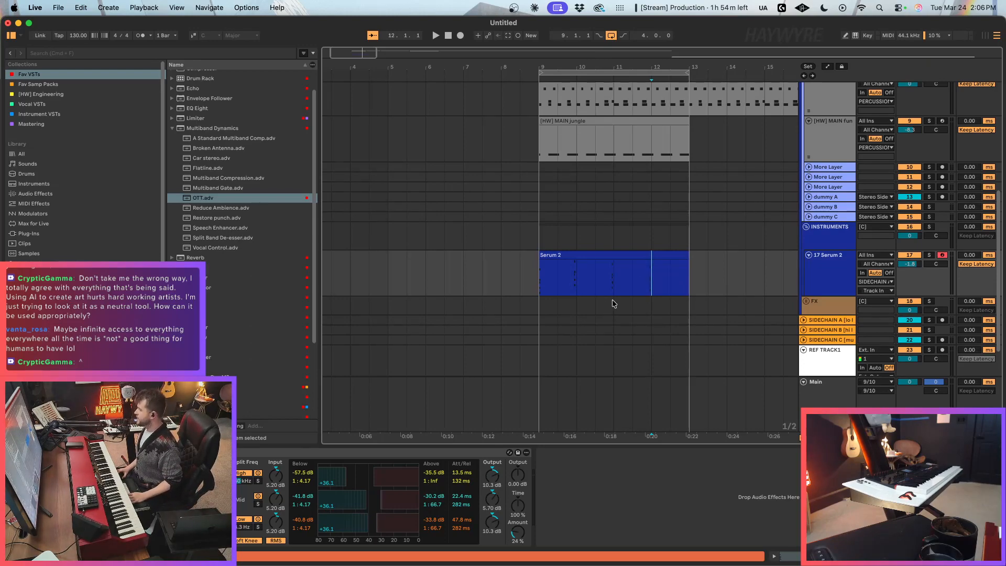
{"action": "left_click", "coordinate": [606, 279]}
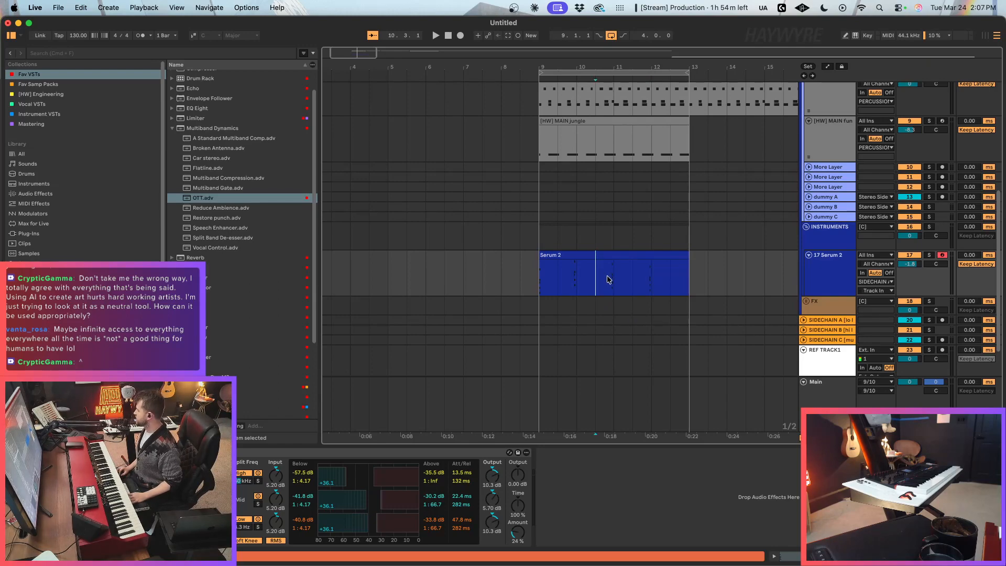
{"action": "left_click", "coordinate": [619, 255]}
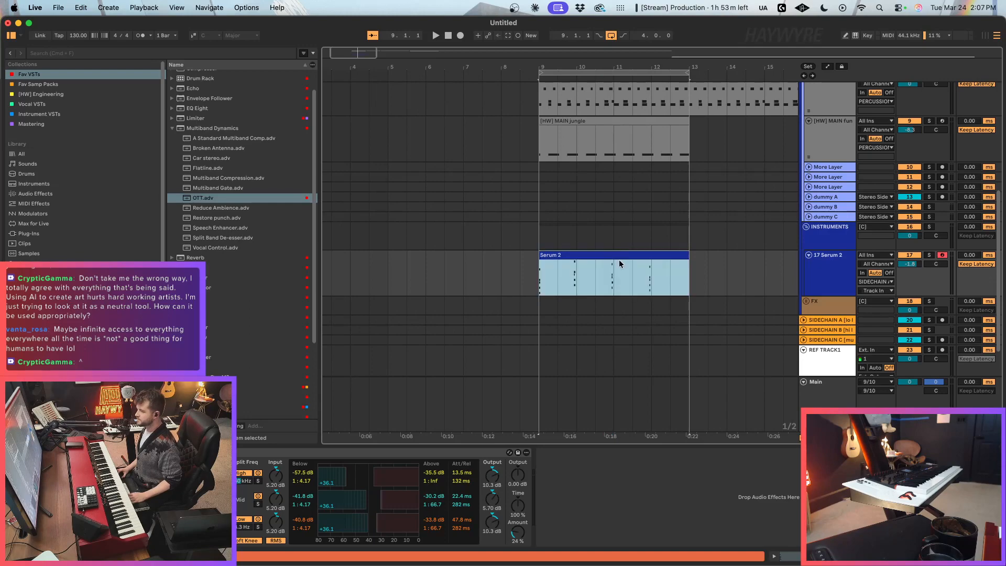
{"action": "left_click_drag", "start_coordinate": [356, 51], "coordinate": [355, 68]}
{"action": "left_click", "coordinate": [641, 292]}
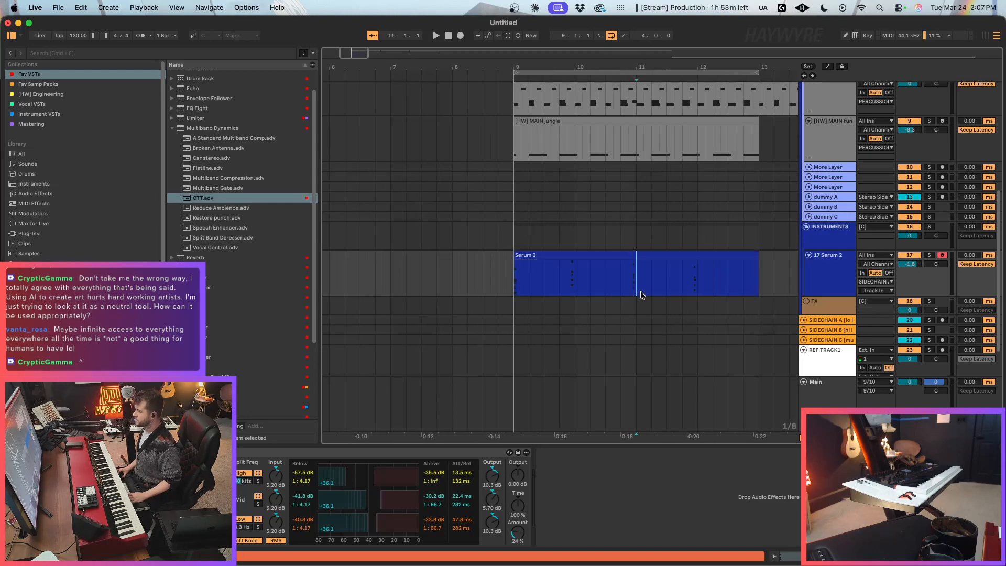
{"action": "left_click", "coordinate": [669, 256]}
{"action": "left_click", "coordinate": [821, 282]}
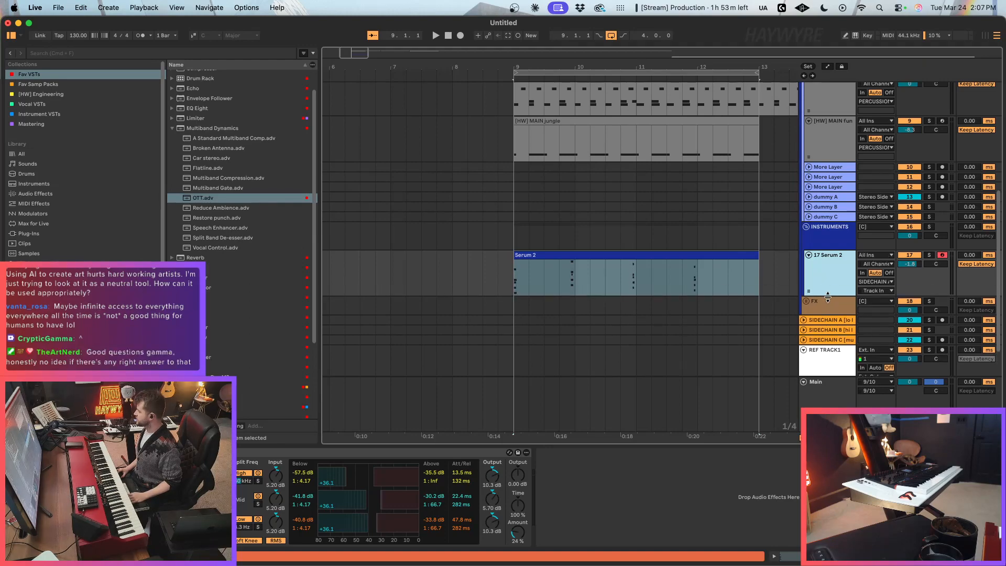
{"action": "left_click_drag", "start_coordinate": [349, 51], "coordinate": [349, 43]}
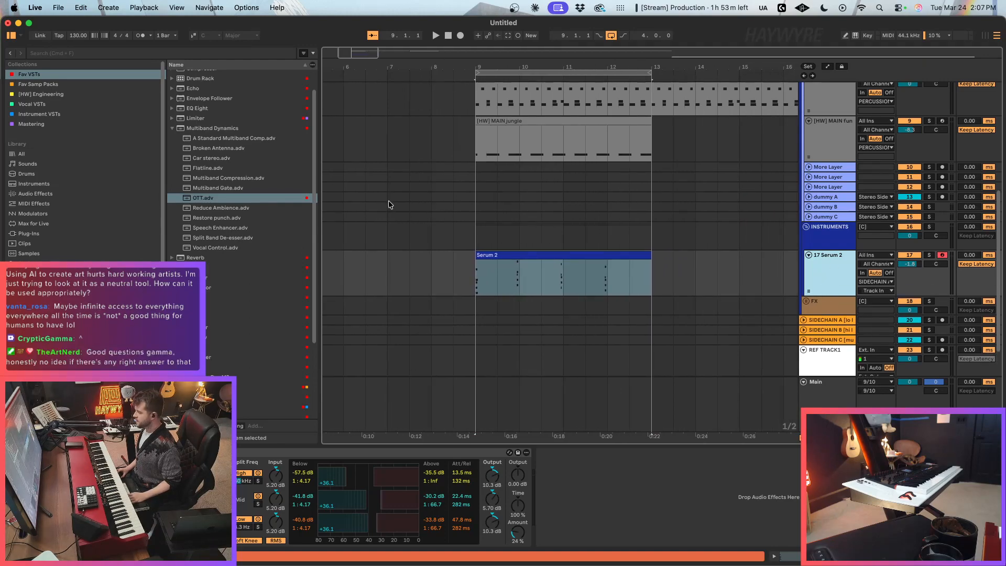
{"action": "left_click", "coordinate": [589, 280]}
{"action": "left_click", "coordinate": [580, 266]}
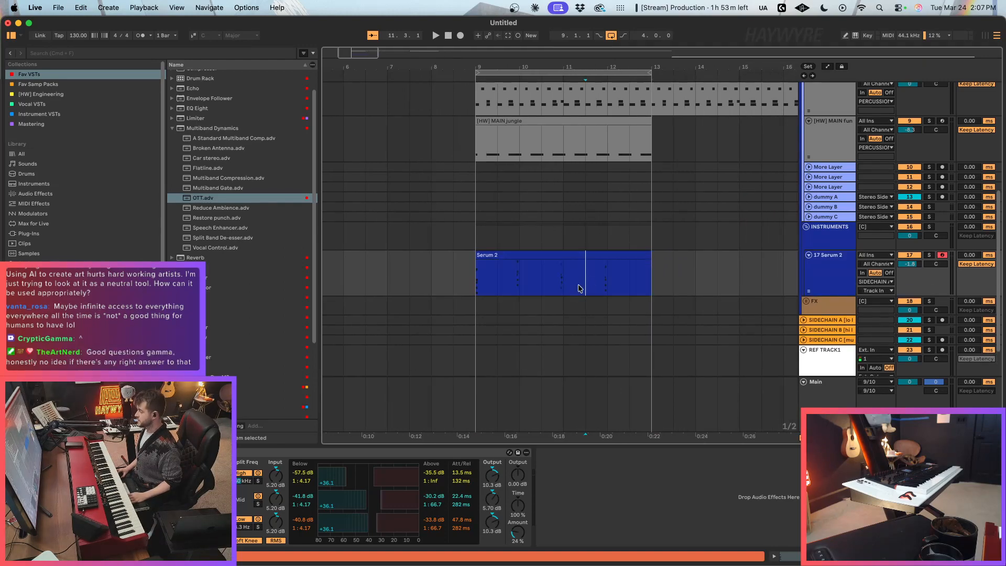
{"action": "key", "text": "super+2"}
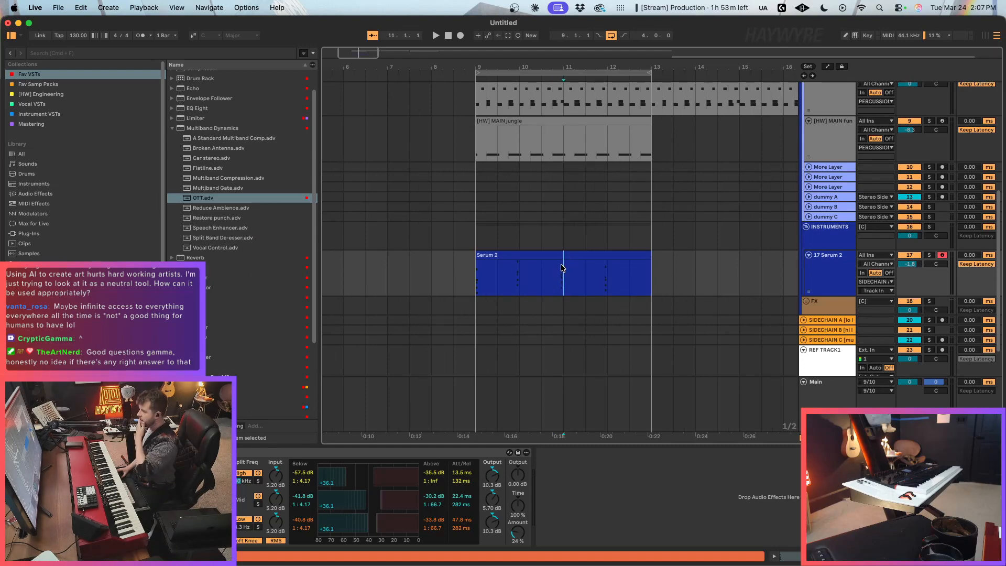
Step: Raise the 17 Serum 2 track's volume to -0.7 dB and play the loop with its clip selected
{"action": "left_click", "coordinate": [554, 255]}
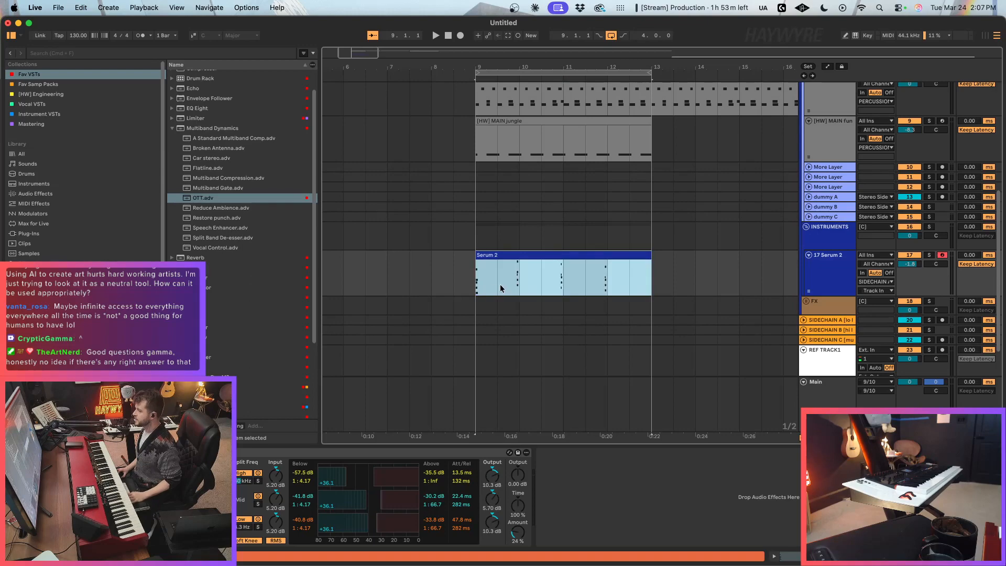
{"action": "left_click_drag", "start_coordinate": [903, 263], "coordinate": [911, 260]}
{"action": "key", "text": "space"}
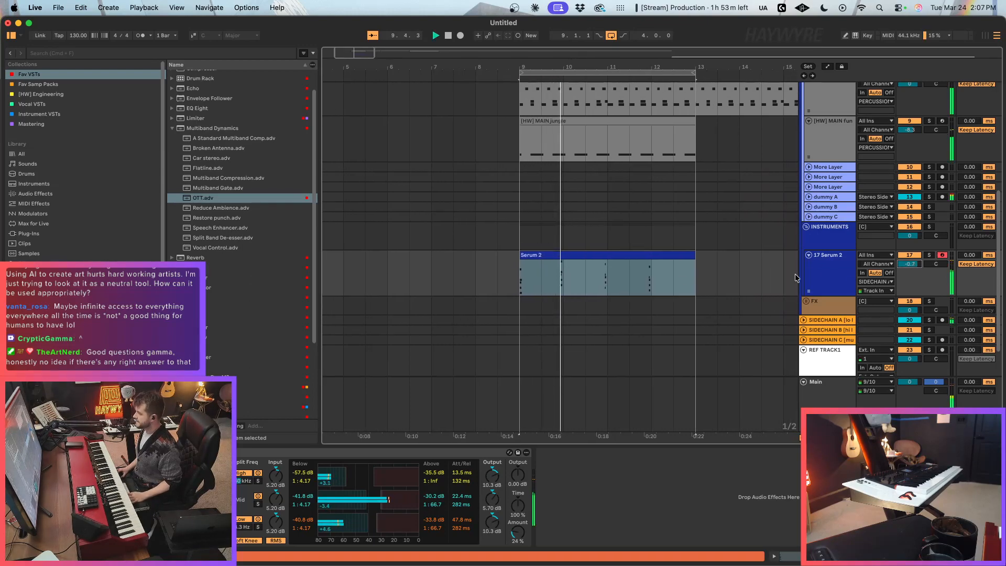
Step: Insert a new MIDI track below the 17 Serum 2 track and load a fresh Serum 2 instance on it
{"action": "left_click", "coordinate": [841, 274]}
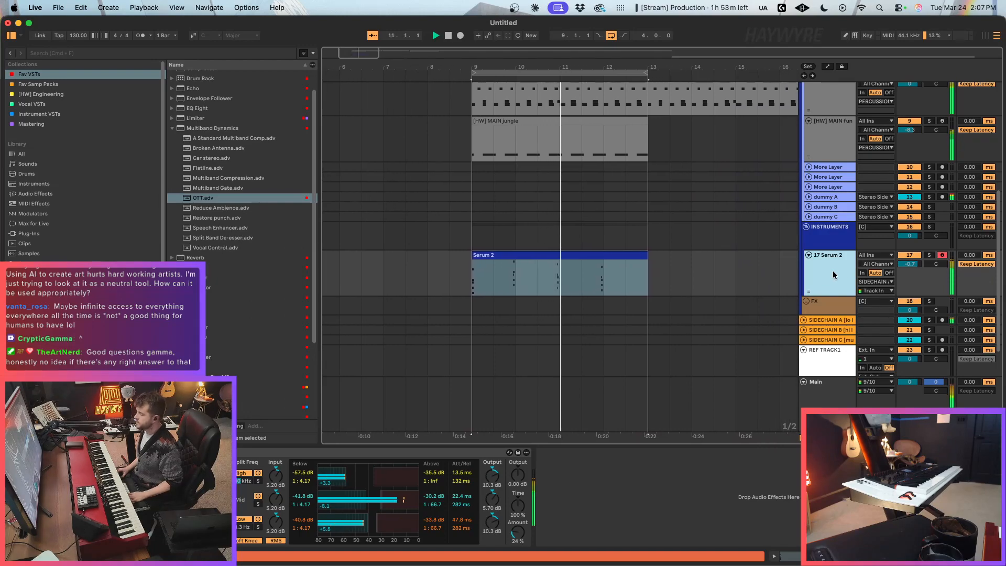
{"action": "key", "text": "super+shift+t"}
{"action": "scroll", "coordinate": [207, 367], "scroll_direction": "down", "scroll_amount": 4}
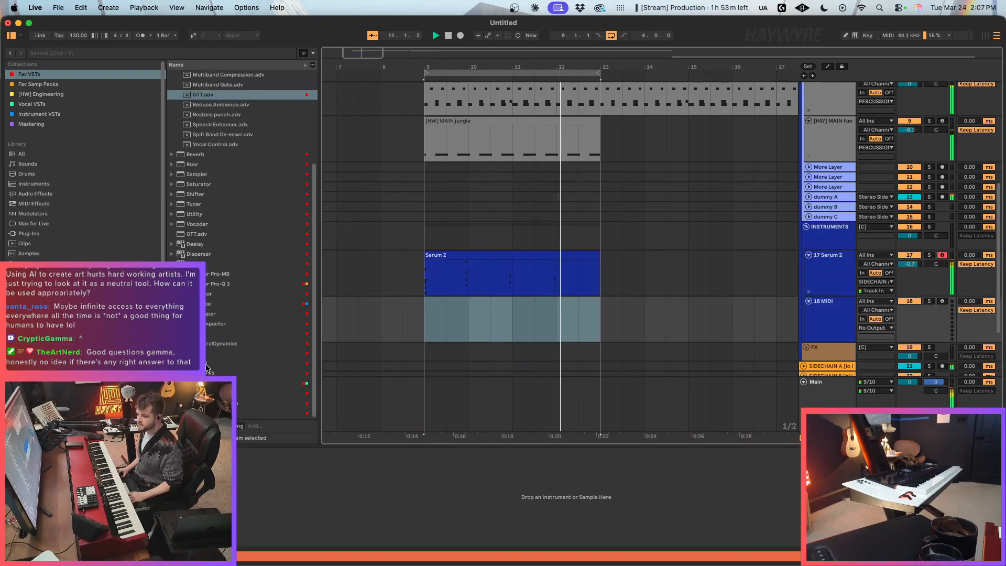
{"action": "left_click_drag", "start_coordinate": [207, 366], "coordinate": [455, 327]}
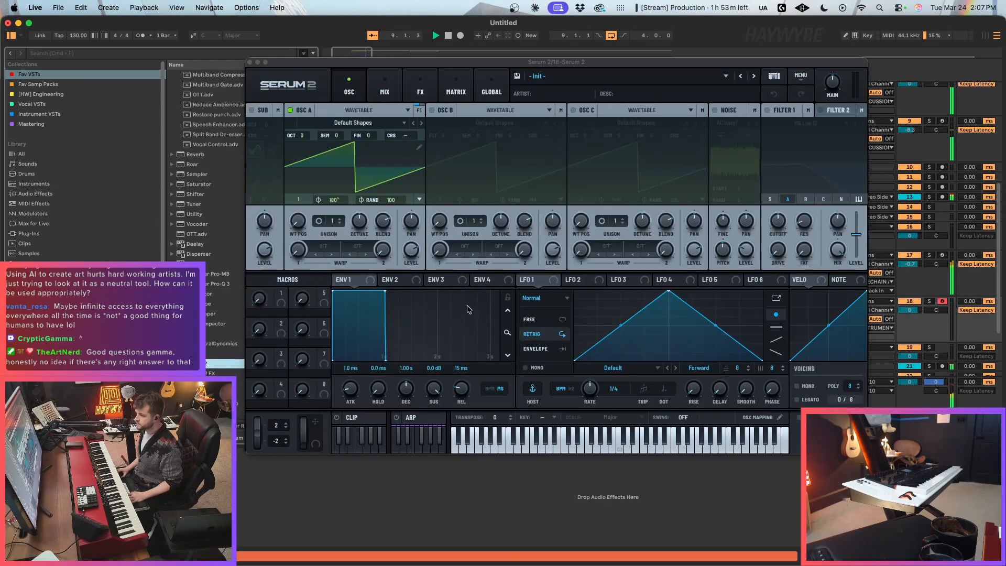
{"action": "left_click_drag", "start_coordinate": [543, 63], "coordinate": [555, 65]}
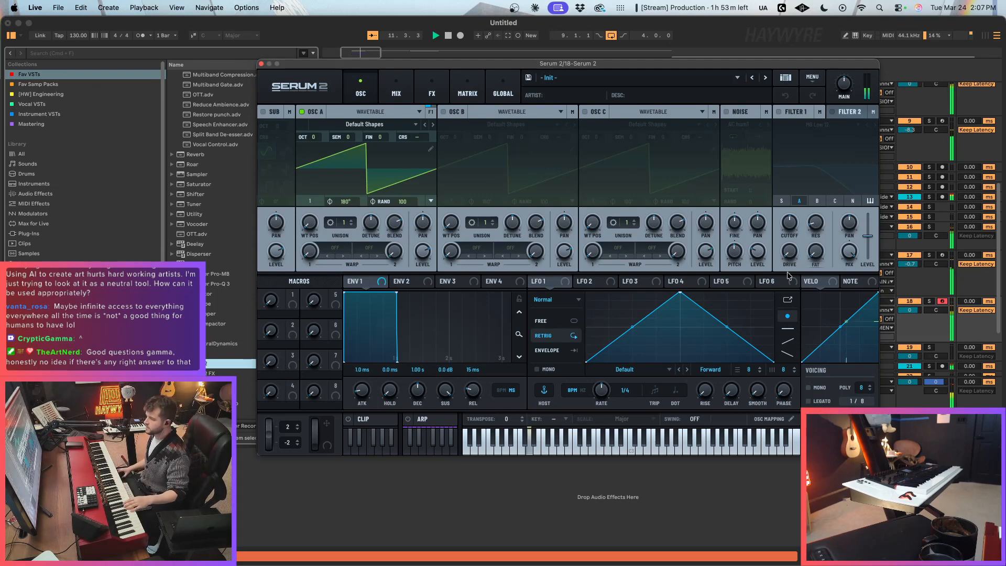
Step: Load the Analog wavetable Basic Mini into oscillator A and switch the new Serum 2's voicing to mono
{"action": "left_click", "coordinate": [433, 124]}
{"action": "left_click", "coordinate": [394, 125]}
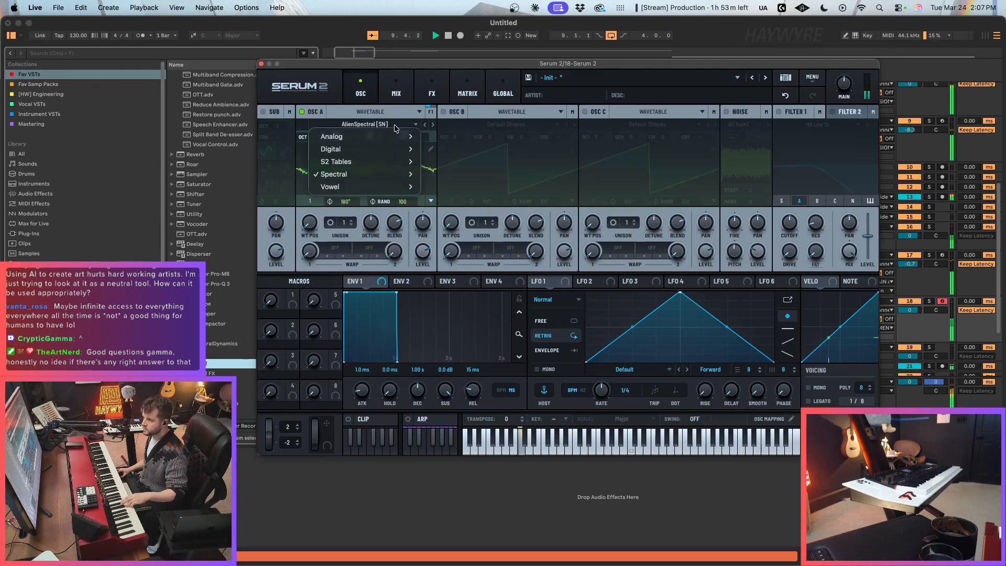
{"action": "mouse_move", "coordinate": [377, 141]}
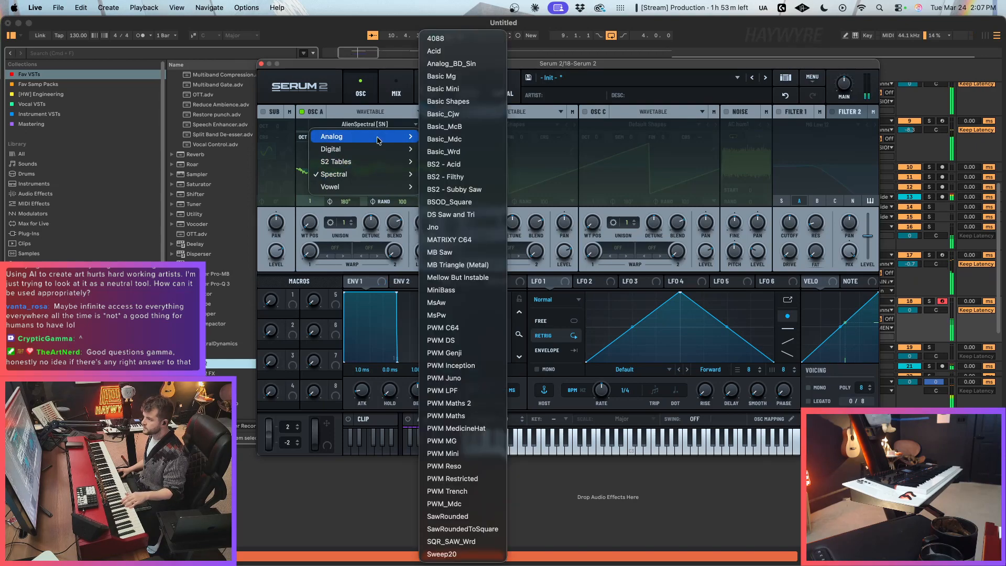
{"action": "left_click", "coordinate": [474, 88]}
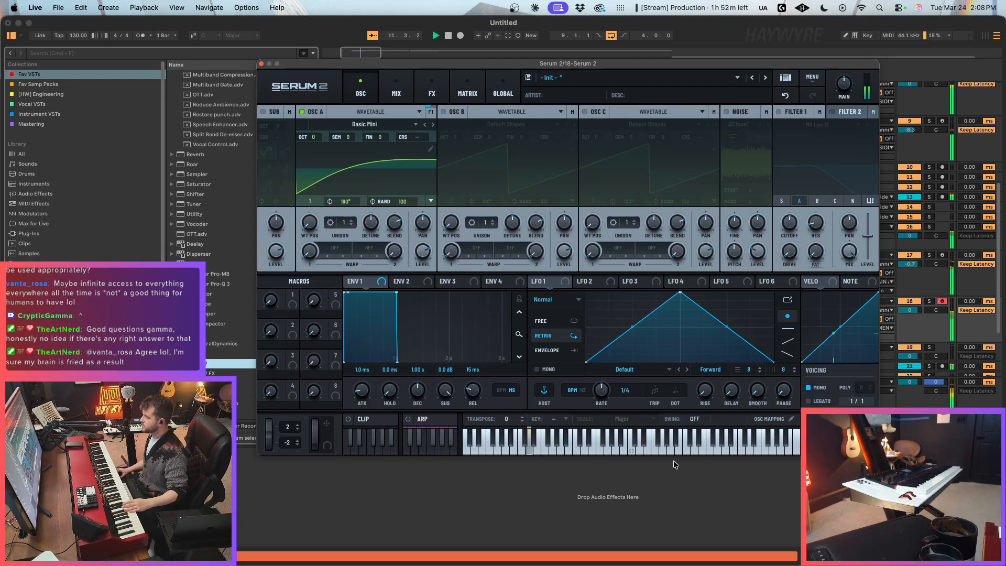
Step: Enable Filter 1 with its cutoff raised slightly and set the 18 Serum 2 track's volume to 3.7 dB
{"action": "left_click", "coordinate": [785, 113]}
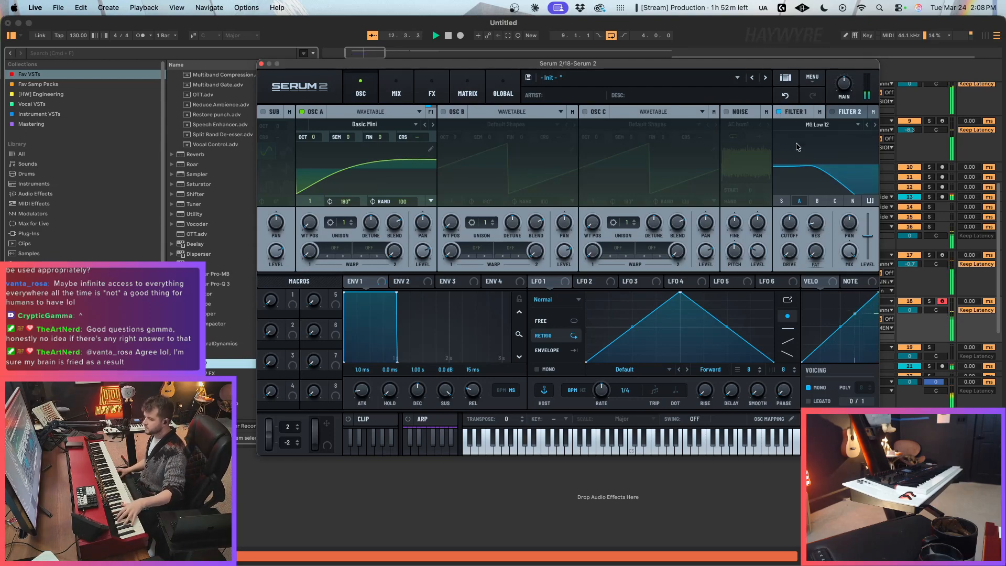
{"action": "left_click_drag", "start_coordinate": [790, 223], "coordinate": [793, 219]}
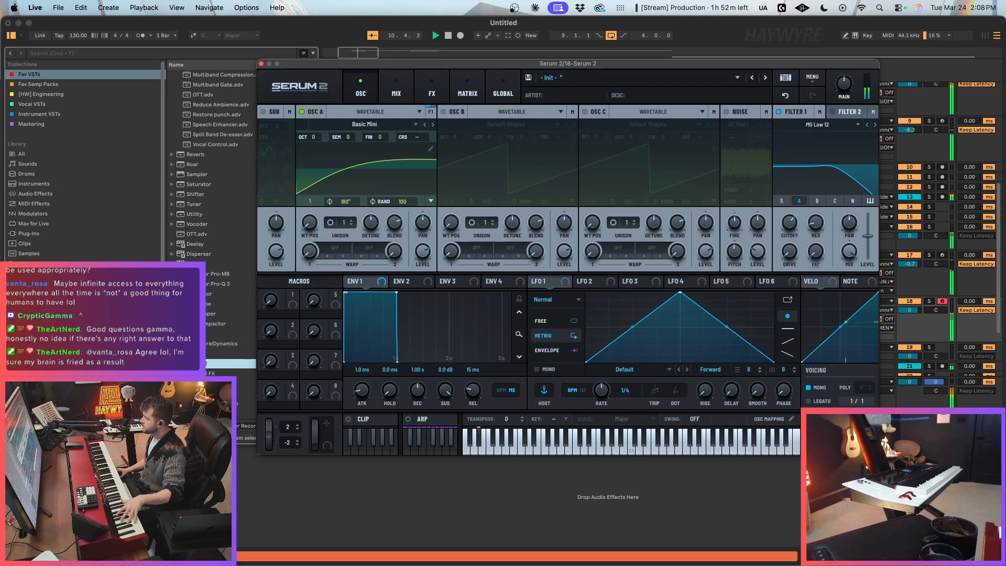
{"action": "left_click_drag", "start_coordinate": [909, 310], "coordinate": [909, 298]}
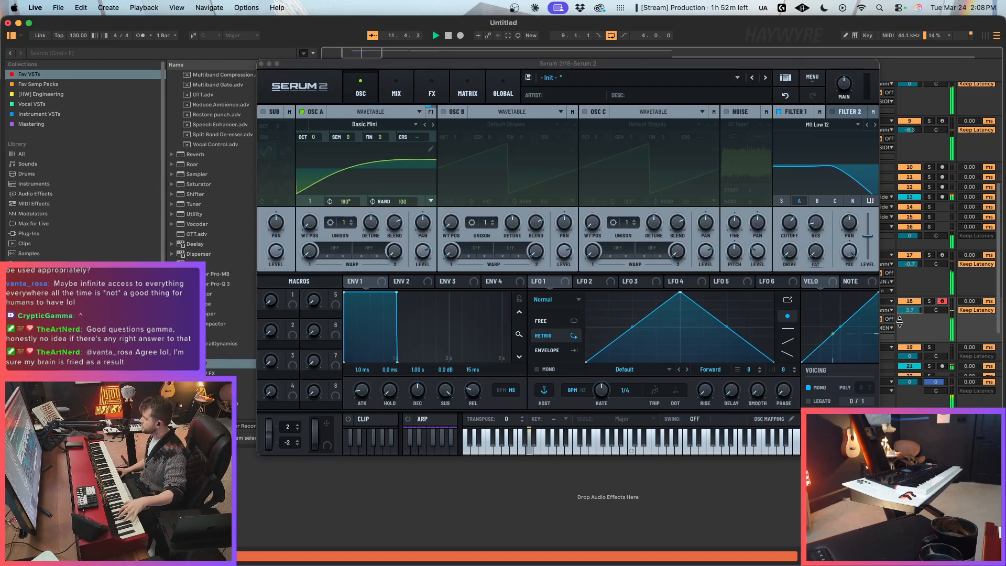
Step: Audition oscillator A's wavetable positions and set the Basic Mini table to frame 2
{"action": "left_click_drag", "start_coordinate": [309, 223], "coordinate": [318, 188]}
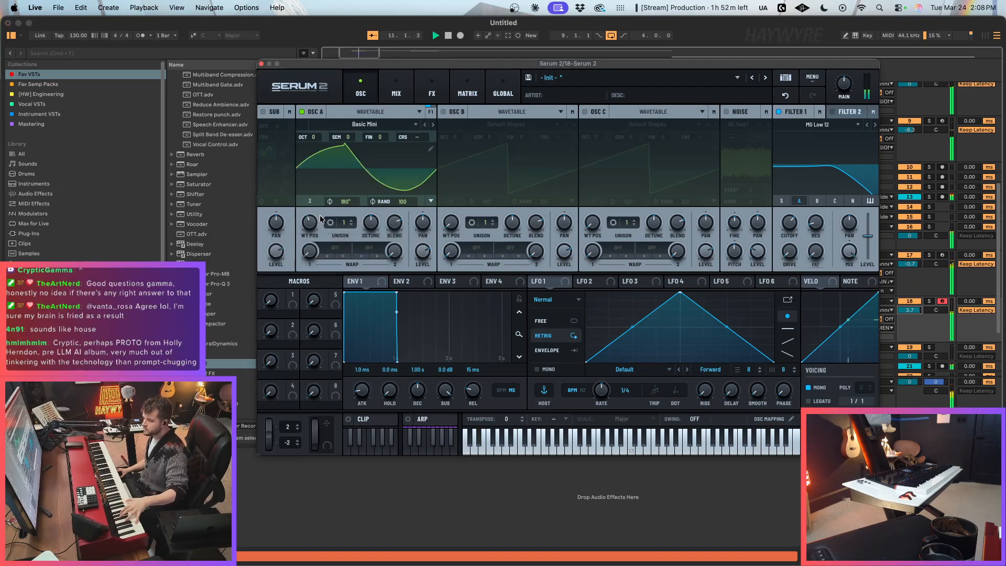
{"action": "left_click_drag", "start_coordinate": [312, 221], "coordinate": [315, 203]}
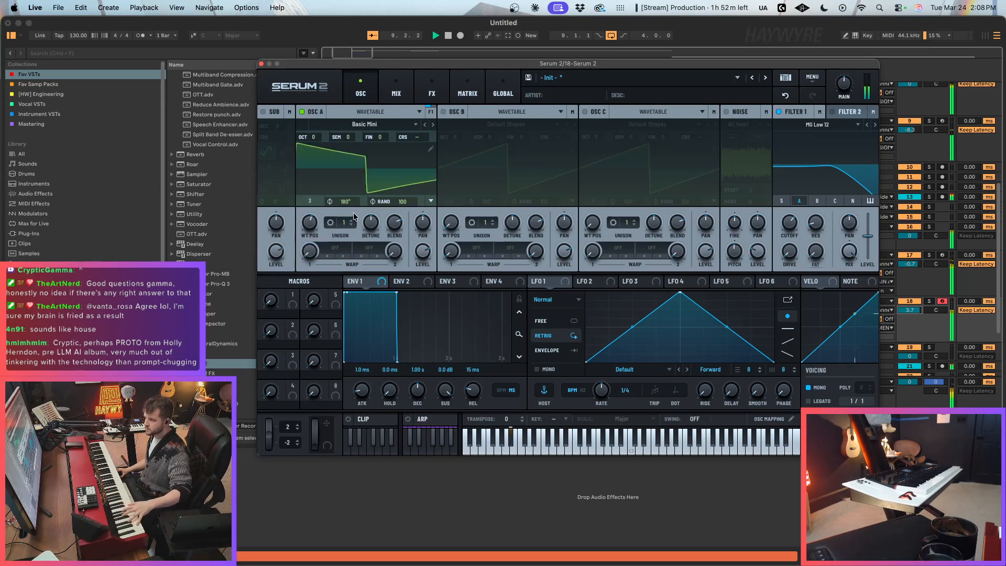
{"action": "left_click_drag", "start_coordinate": [313, 223], "coordinate": [313, 247]}
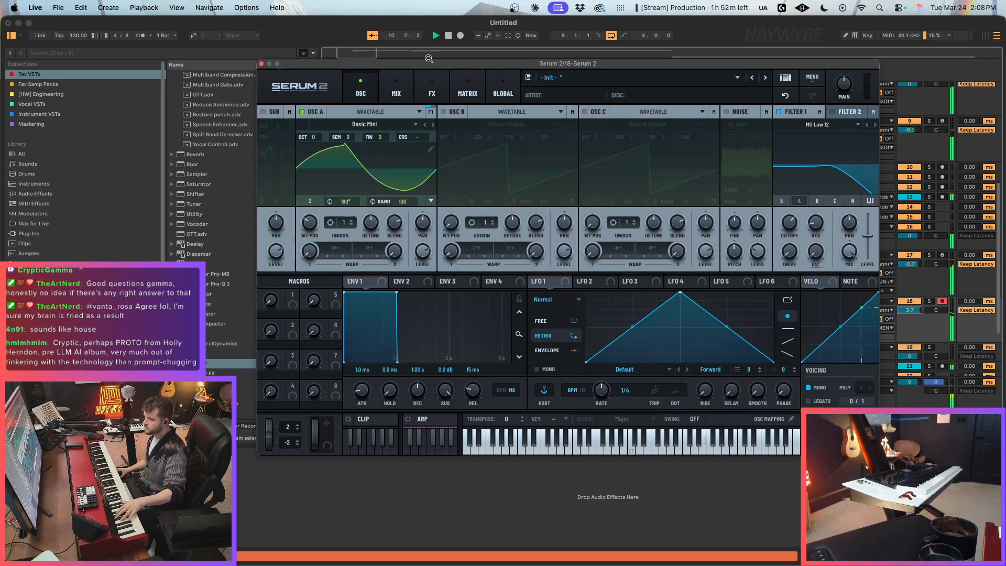
Step: Add a Distortion effect to the new Serum 2's main effects chain and close the plug-in window
{"action": "left_click", "coordinate": [432, 90]}
{"action": "left_click", "coordinate": [269, 130]}
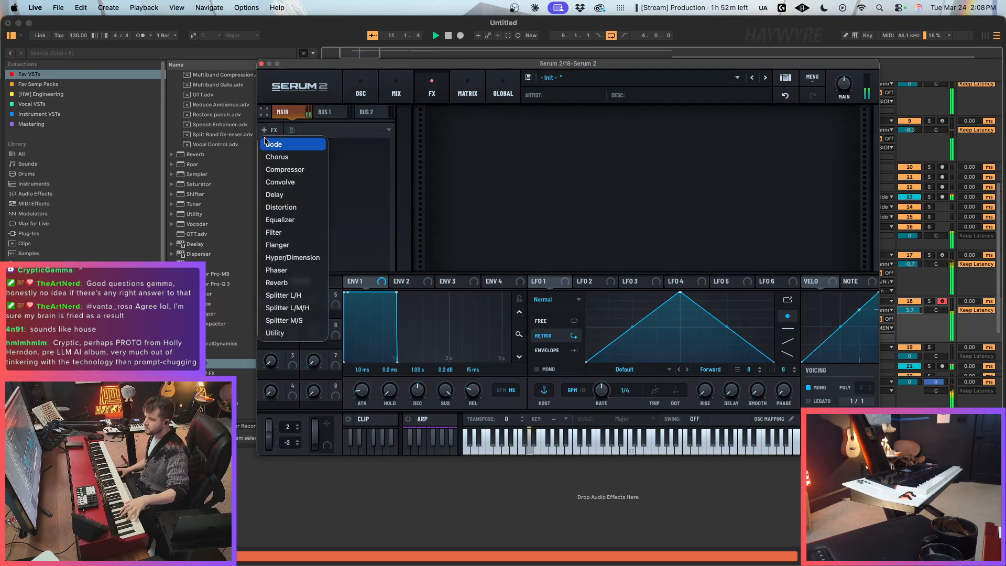
{"action": "left_click", "coordinate": [281, 207]}
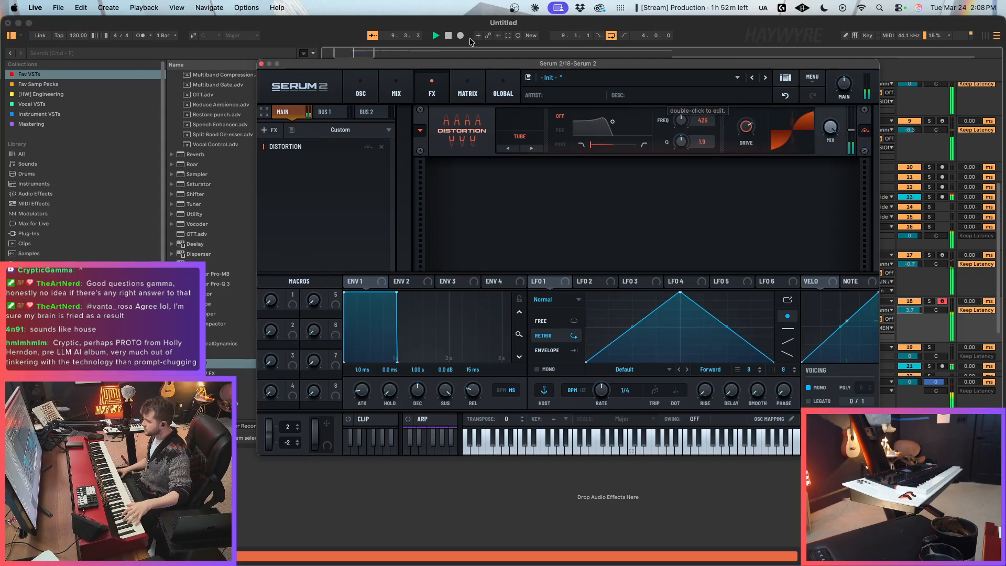
{"action": "left_click", "coordinate": [261, 63]}
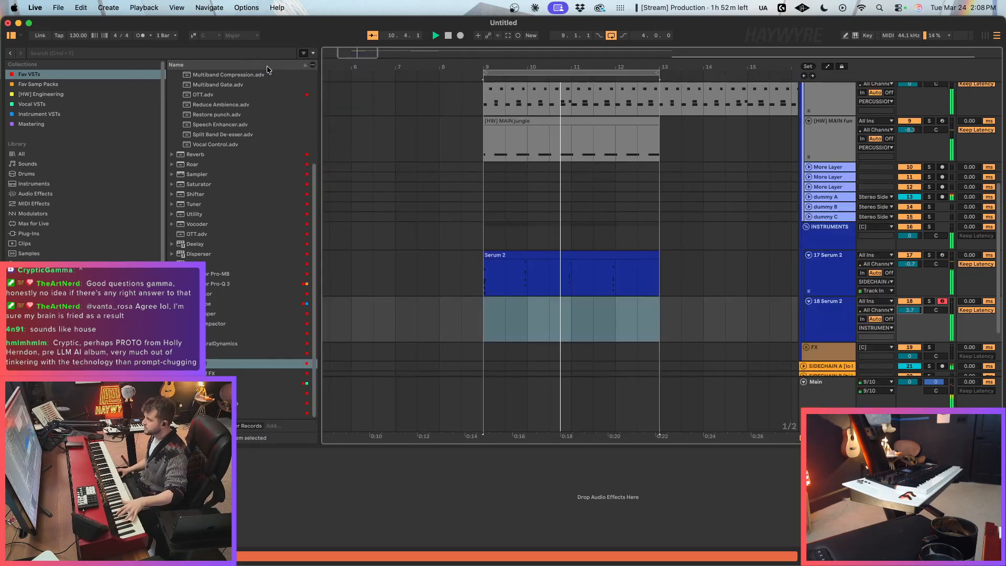
Step: Route the 18 Serum 2 track's output to SIDECHAIN A and record a four-bar MIDI part from bar 9
{"action": "left_click", "coordinate": [876, 327]}
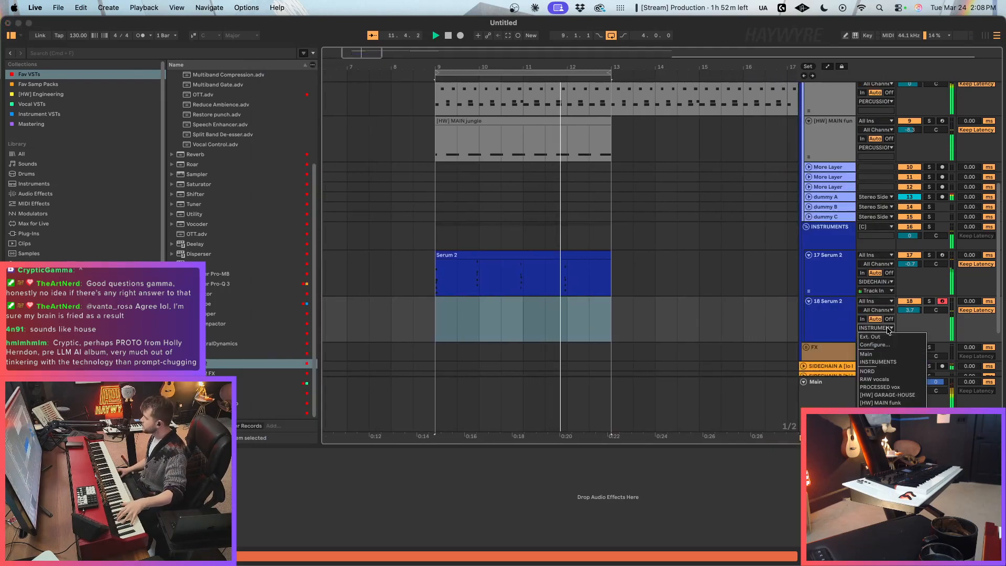
{"action": "left_click", "coordinate": [886, 466]}
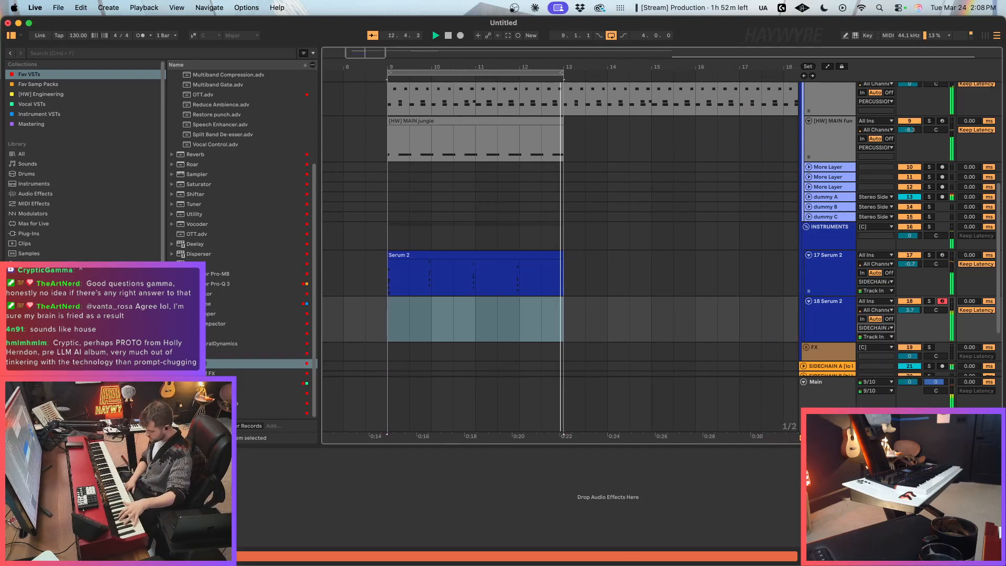
{"action": "key", "text": "F9"}
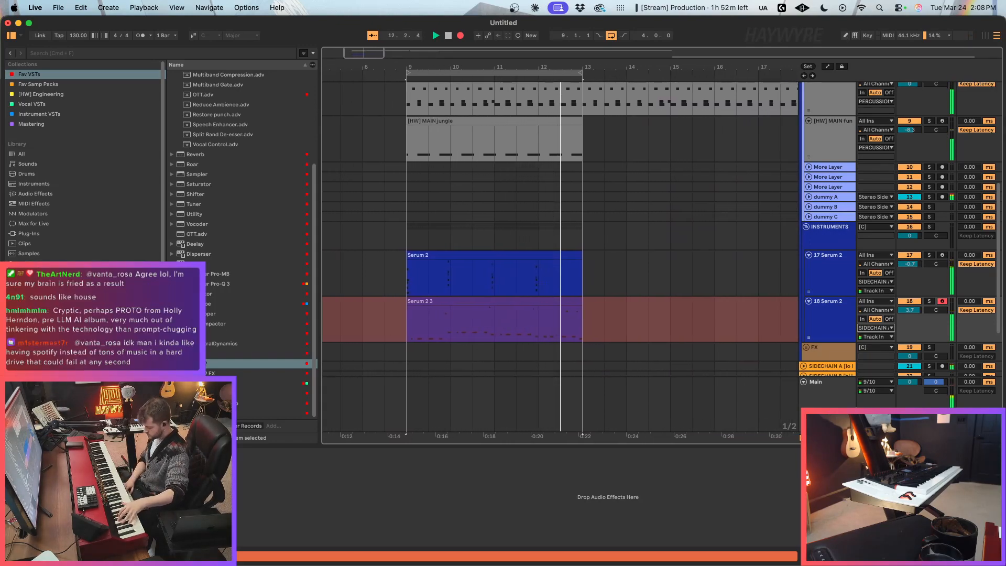
{"action": "key", "text": "space"}
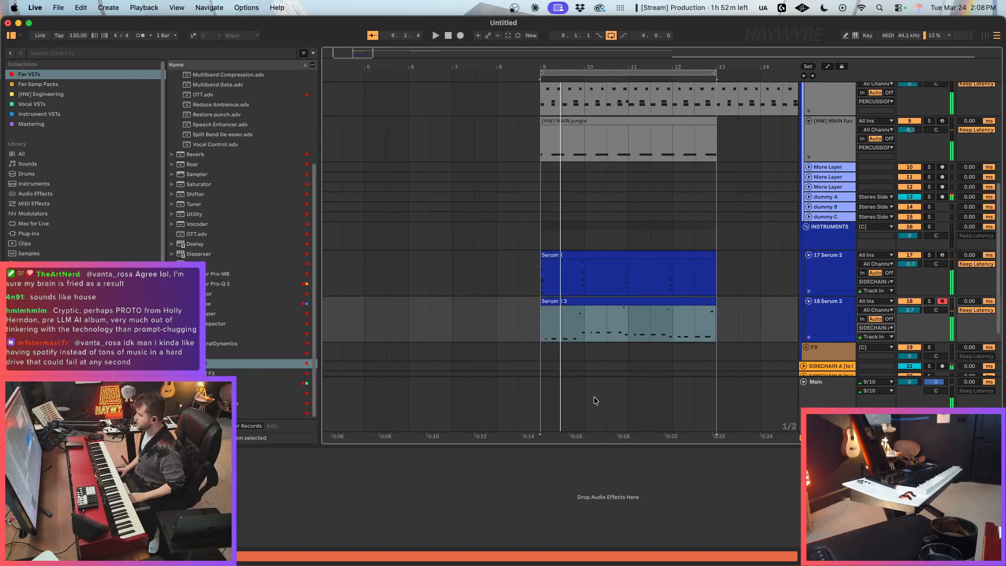
Step: Open the Serum 2 3 bass clip and lengthen its first C0 note
{"action": "left_click", "coordinate": [548, 309]}
{"action": "double_click", "coordinate": [553, 301]}
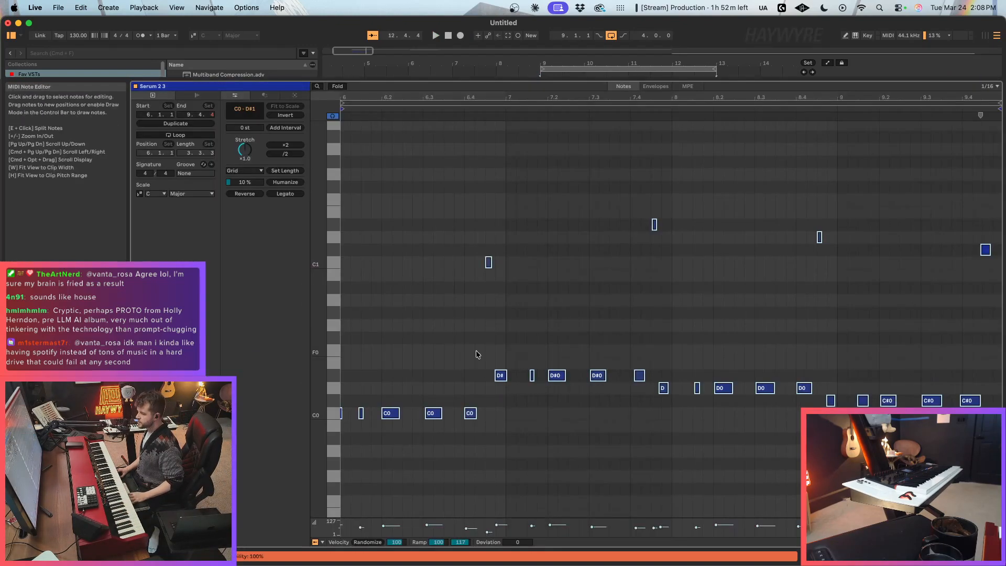
{"action": "left_click", "coordinate": [349, 413]}
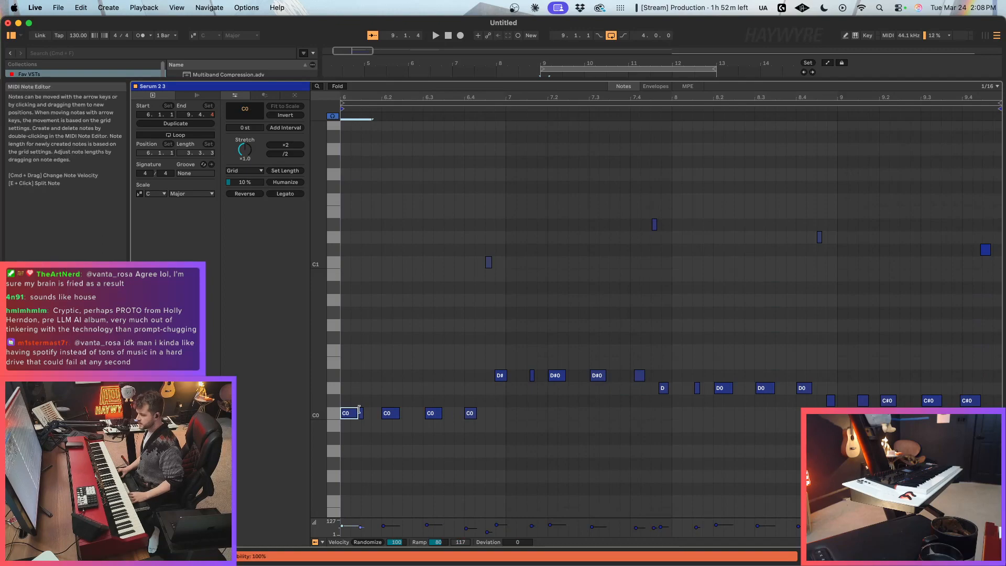
{"action": "key", "text": "Right"}
{"action": "left_click", "coordinate": [938, 556]}
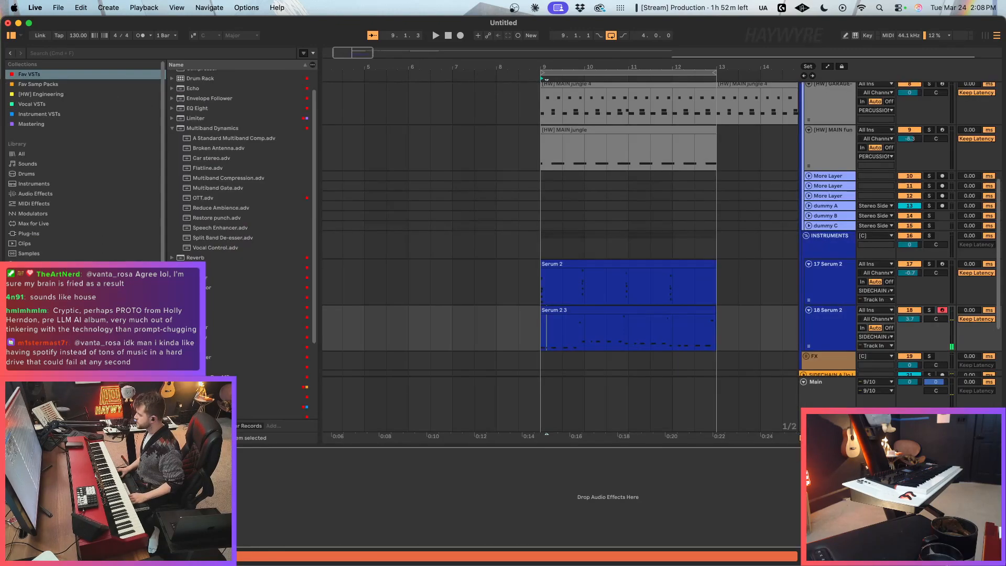
Step: Set the audio input of the dummy A, dummy B and dummy C tracks to [HW] GARAGE-HOUSE
{"action": "scroll", "coordinate": [690, 259], "scroll_direction": "up", "scroll_amount": 3}
{"action": "scroll", "coordinate": [690, 256], "scroll_direction": "down", "scroll_amount": 3}
{"action": "left_click", "coordinate": [834, 214]}
{"action": "left_click", "coordinate": [832, 232], "text": "shift"}
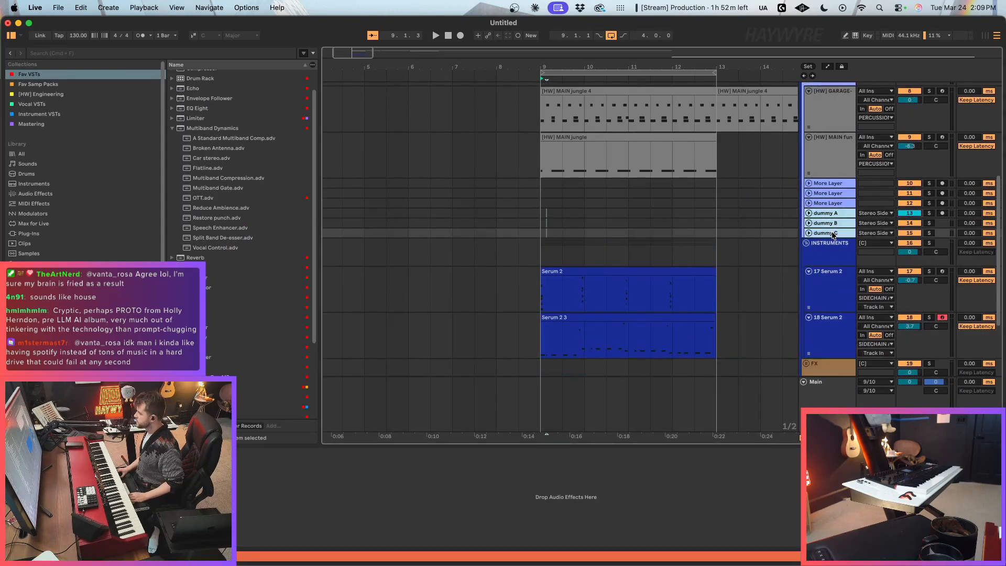
{"action": "left_click", "coordinate": [810, 233]}
{"action": "left_click", "coordinate": [875, 213]}
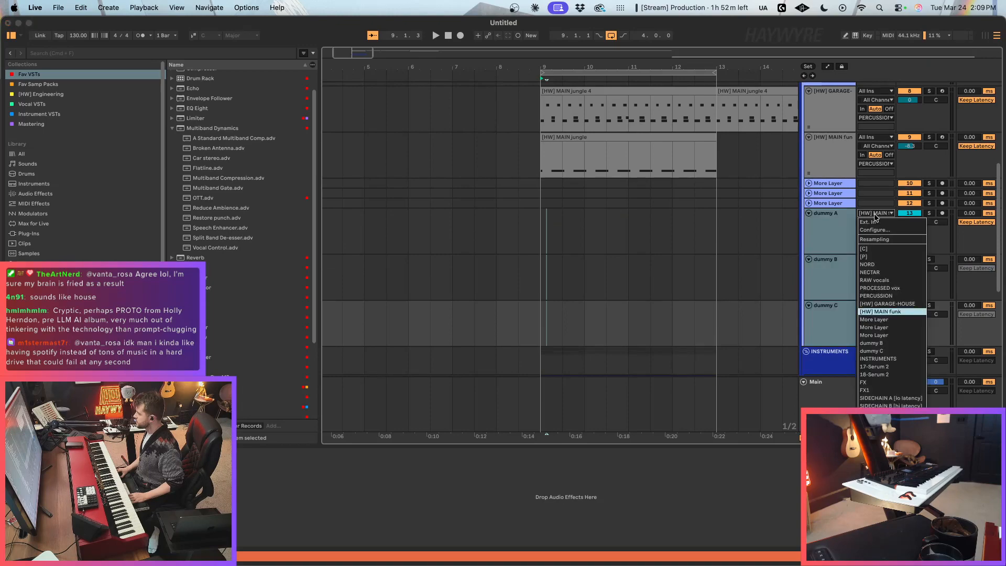
{"action": "left_click", "coordinate": [891, 304]}
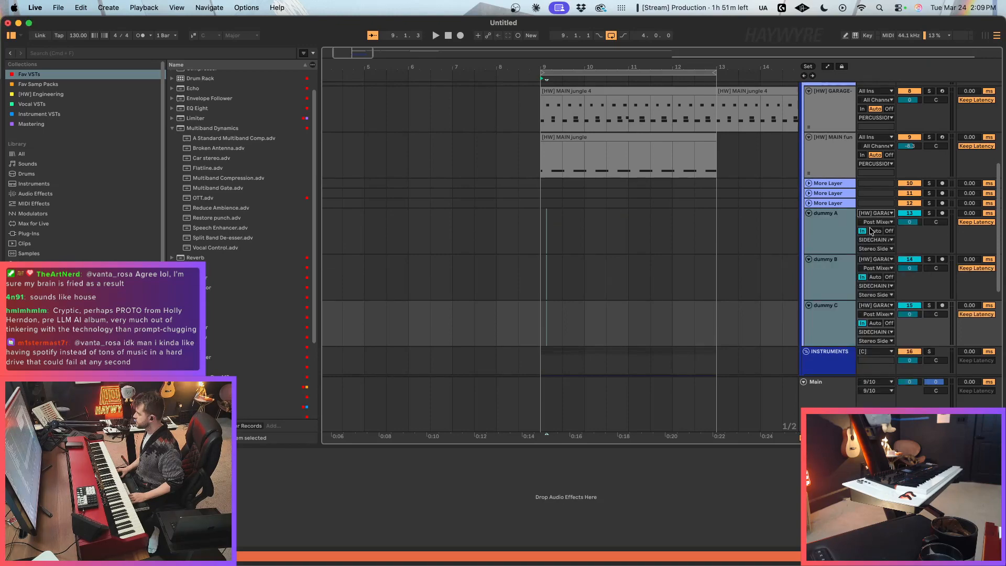
Step: Set the input channel of the three dummy tracks to a Pre FX tap inside the garage drum rack
{"action": "left_click", "coordinate": [874, 240]}
{"action": "left_click", "coordinate": [873, 234]}
{"action": "left_click", "coordinate": [874, 222]}
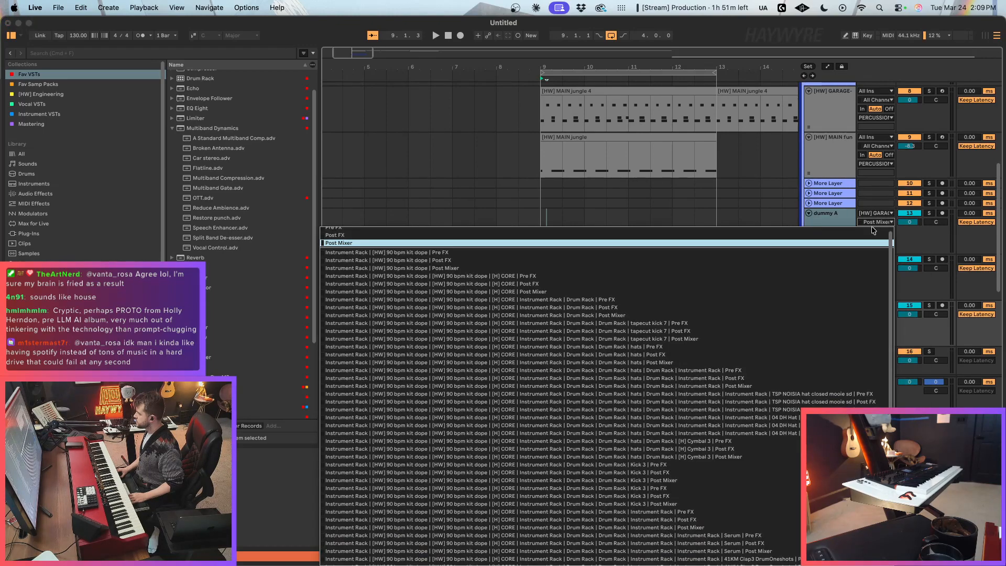
{"action": "scroll", "coordinate": [485, 483], "scroll_direction": "down", "scroll_amount": 8}
{"action": "left_click", "coordinate": [483, 547]}
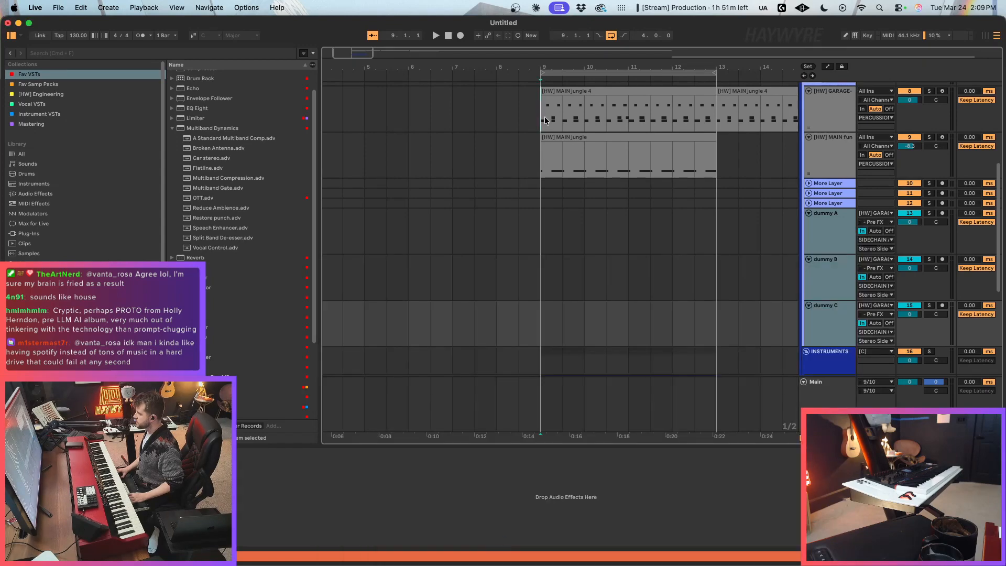
Step: Play the loop from bar 9 and route the 18 Serum 2 track's output to SIDECHAIN B
{"action": "left_click", "coordinate": [571, 93]}
{"action": "left_click", "coordinate": [223, 488]}
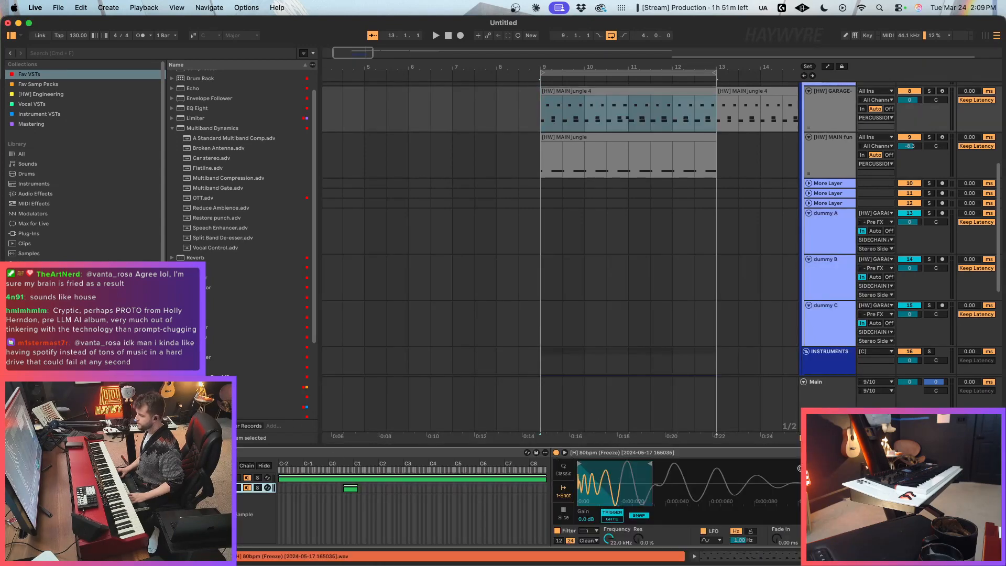
{"action": "key", "text": "space"}
{"action": "scroll", "coordinate": [667, 255], "scroll_direction": "down", "scroll_amount": 4}
{"action": "scroll", "coordinate": [667, 256], "scroll_direction": "down", "scroll_amount": 5}
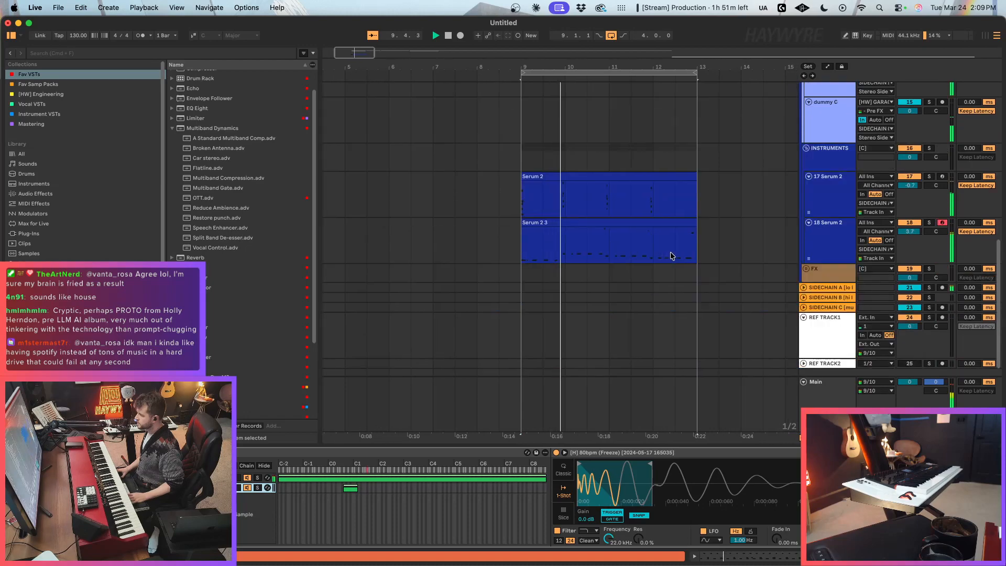
{"action": "left_click", "coordinate": [875, 249]}
{"action": "left_click", "coordinate": [897, 396]}
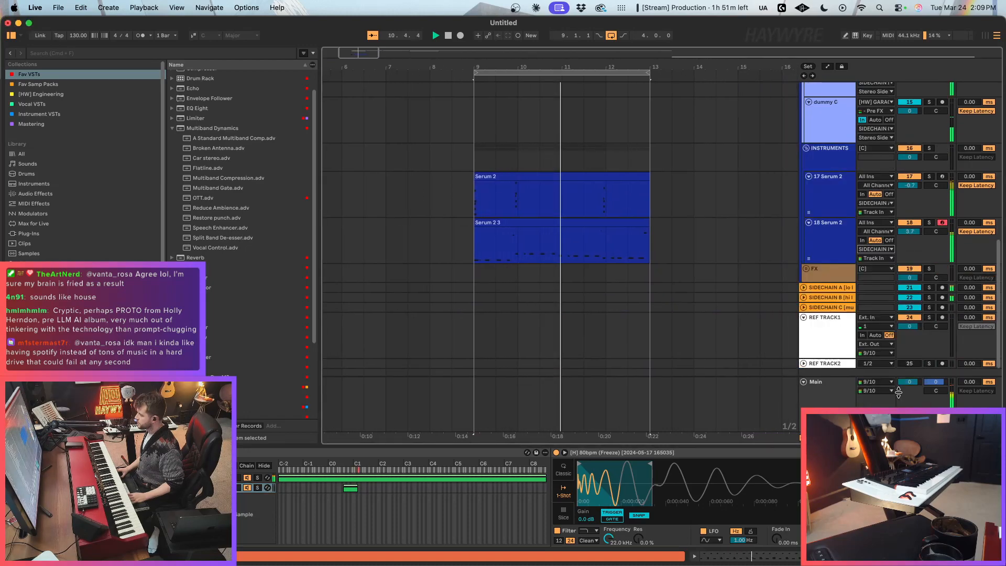
{"action": "scroll", "coordinate": [825, 305], "scroll_direction": "down", "scroll_amount": 1}
{"action": "scroll", "coordinate": [825, 305], "scroll_direction": "up", "scroll_amount": 3}
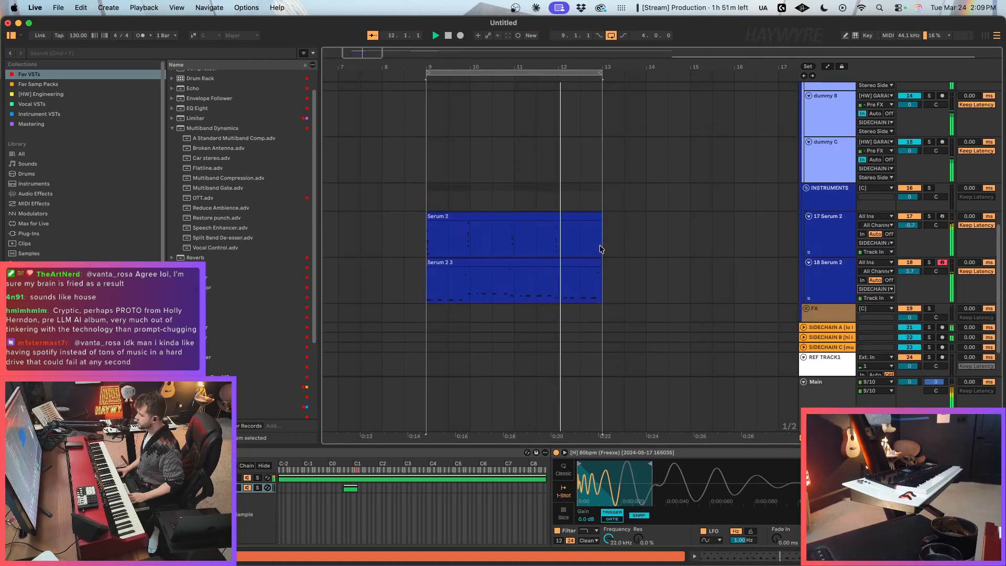
Step: Delete the short second C0 note from the Serum 2 3 clip and quantize all its remaining notes
{"action": "left_click", "coordinate": [498, 294]}
{"action": "left_click", "coordinate": [460, 260]}
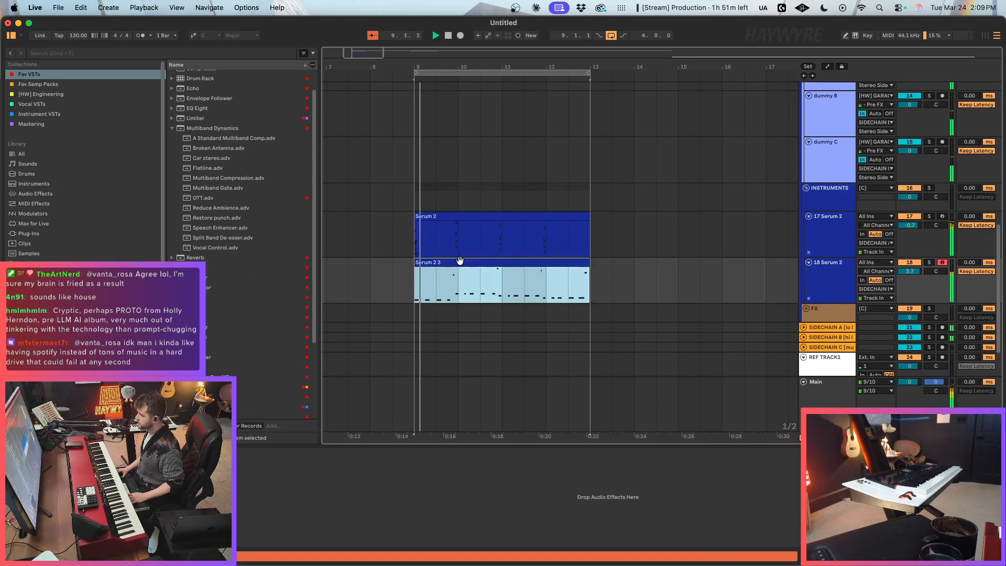
{"action": "double_click", "coordinate": [460, 259]}
{"action": "left_click_drag", "start_coordinate": [385, 391], "coordinate": [358, 446]}
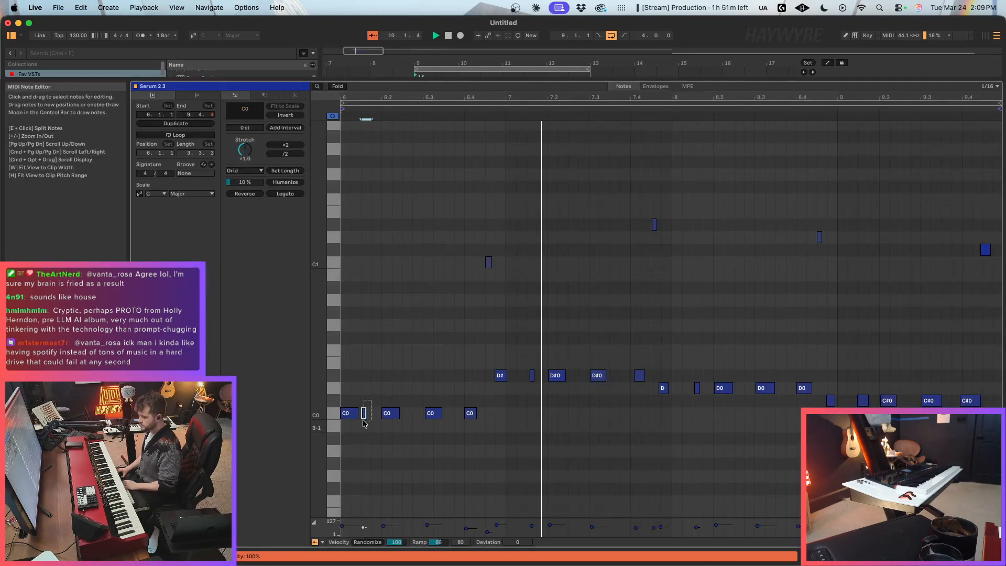
{"action": "key", "text": "Delete"}
{"action": "key", "text": "super+a"}
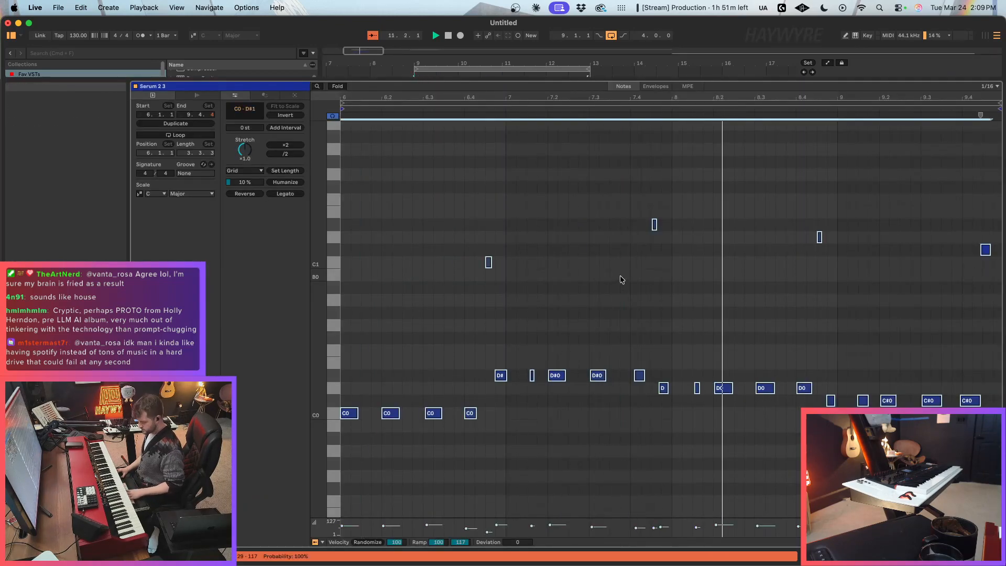
{"action": "key", "text": "super+u"}
{"action": "left_click", "coordinate": [869, 455]}
{"action": "key", "text": "shift+Tab"}
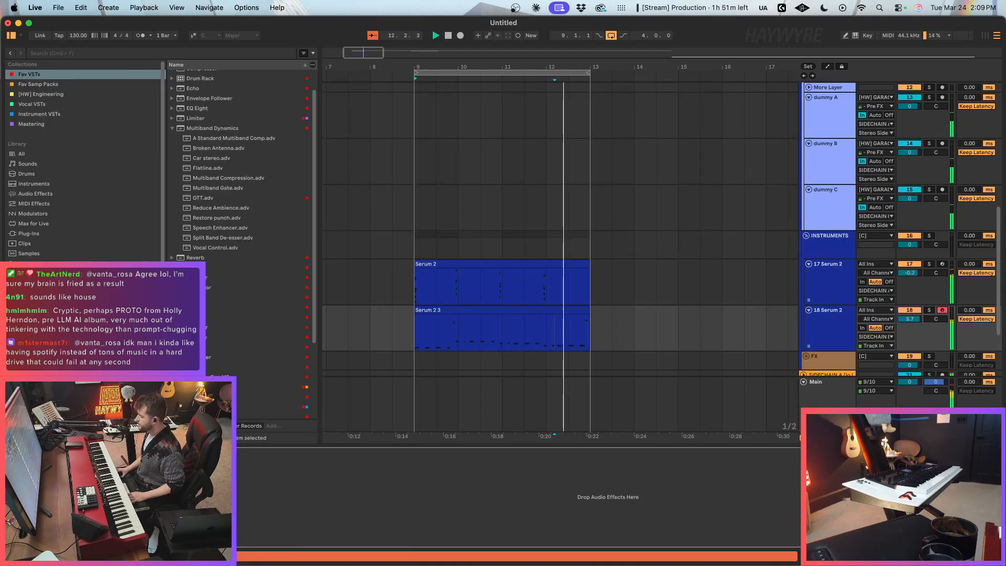
Step: Stop playback and arm the NORD track for recording
{"action": "scroll", "coordinate": [653, 259], "scroll_direction": "up", "scroll_amount": 10}
{"action": "key", "text": "space"}
{"action": "left_click", "coordinate": [822, 172]}
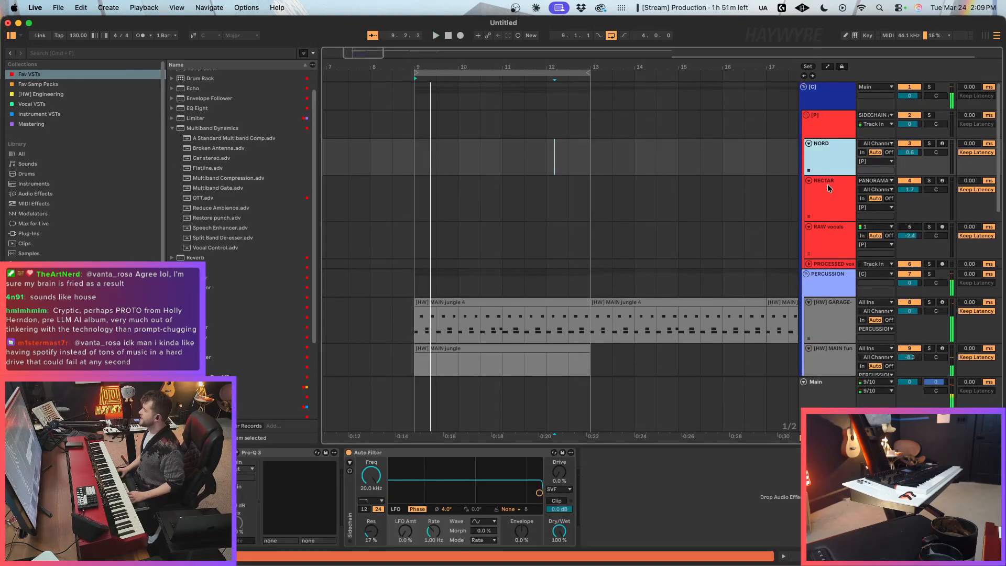
{"action": "left_click", "coordinate": [827, 184]}
{"action": "left_click", "coordinate": [942, 143]}
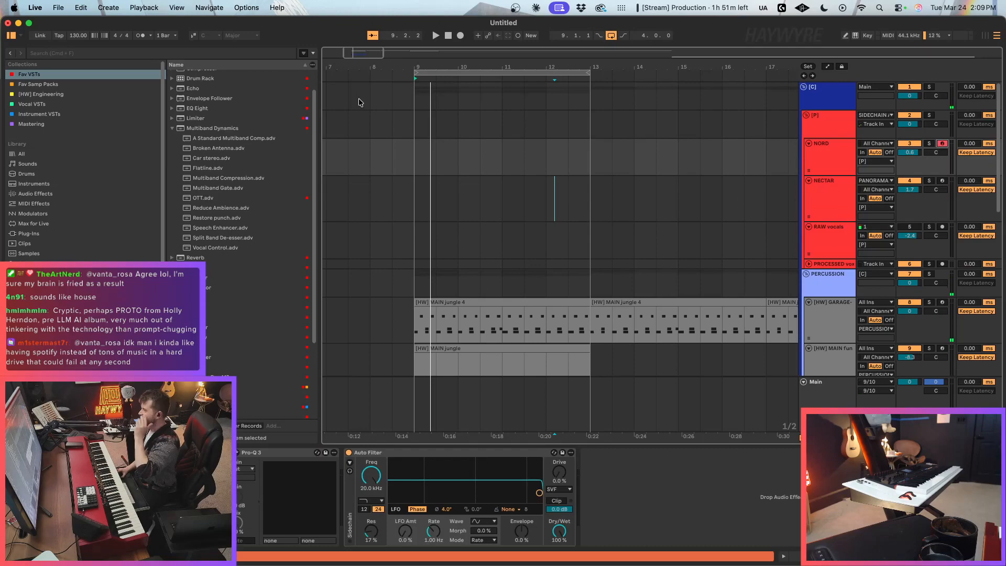
{"action": "left_click_drag", "start_coordinate": [351, 51], "coordinate": [354, 49]}
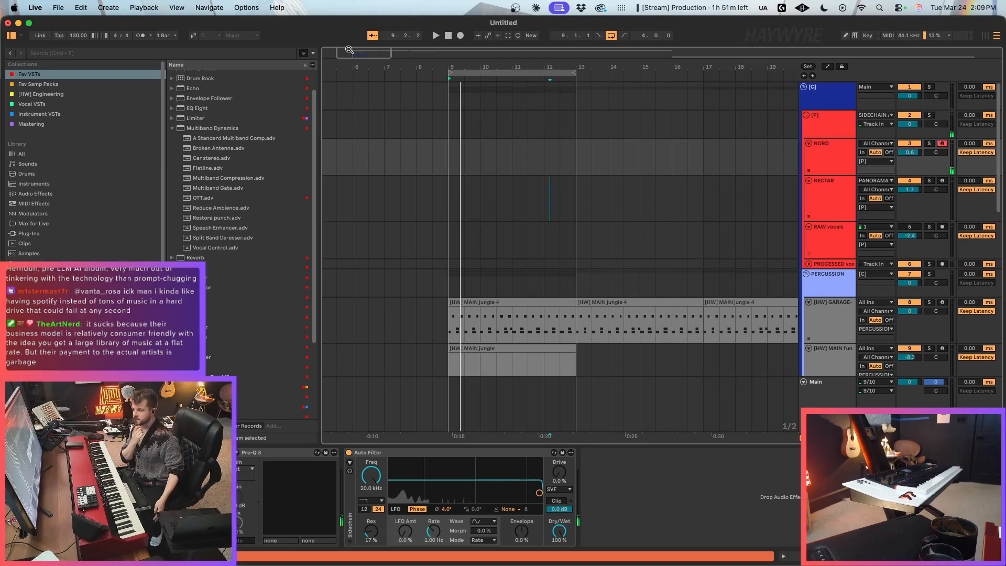
{"action": "left_click", "coordinate": [526, 157]}
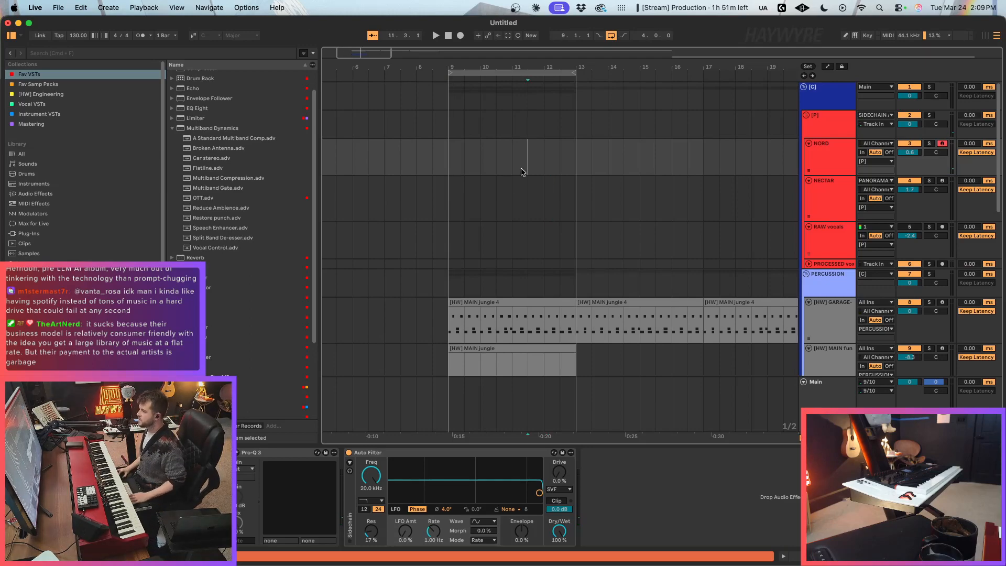
{"action": "left_click", "coordinate": [512, 161]}
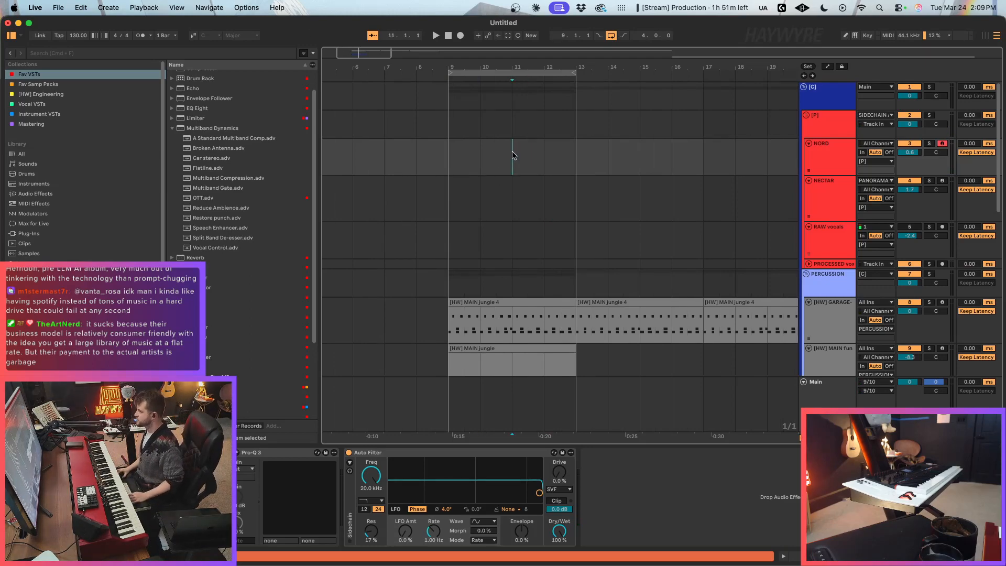
{"action": "mouse_move", "coordinate": [353, 50]}
{"action": "left_mouse_down"}
{"action": "mouse_move", "coordinate": [354, 32]}
{"action": "mouse_move", "coordinate": [357, 62]}
{"action": "left_mouse_up"}
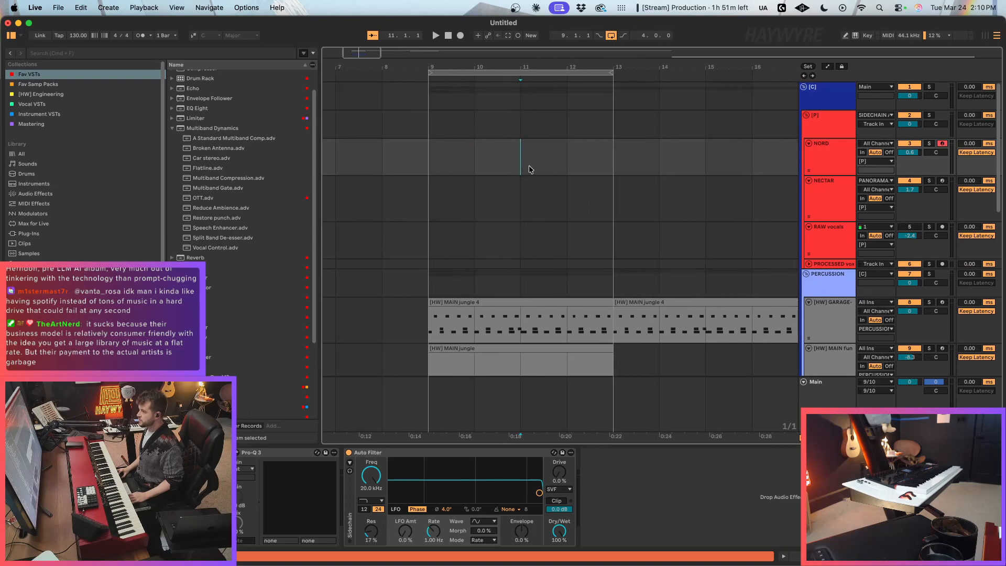
{"action": "left_click", "coordinate": [453, 162]}
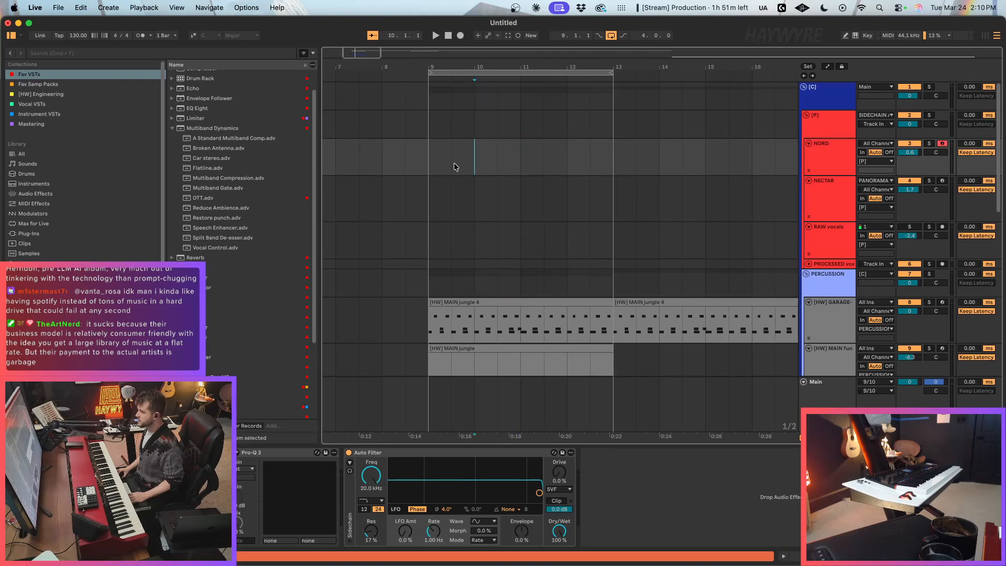
{"action": "left_click", "coordinate": [510, 175]}
{"action": "key", "text": "super+2"}
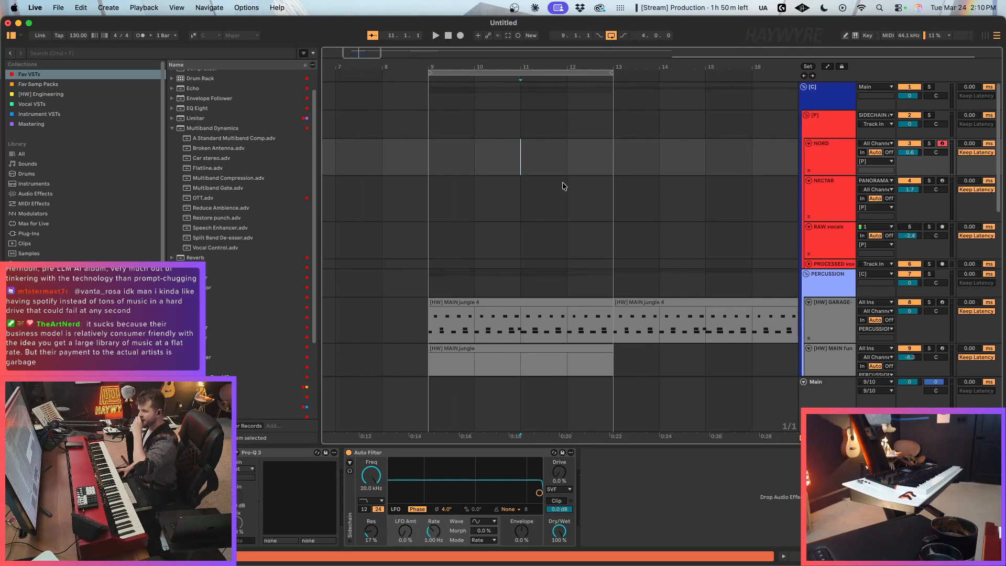
{"action": "left_click", "coordinate": [501, 185]}
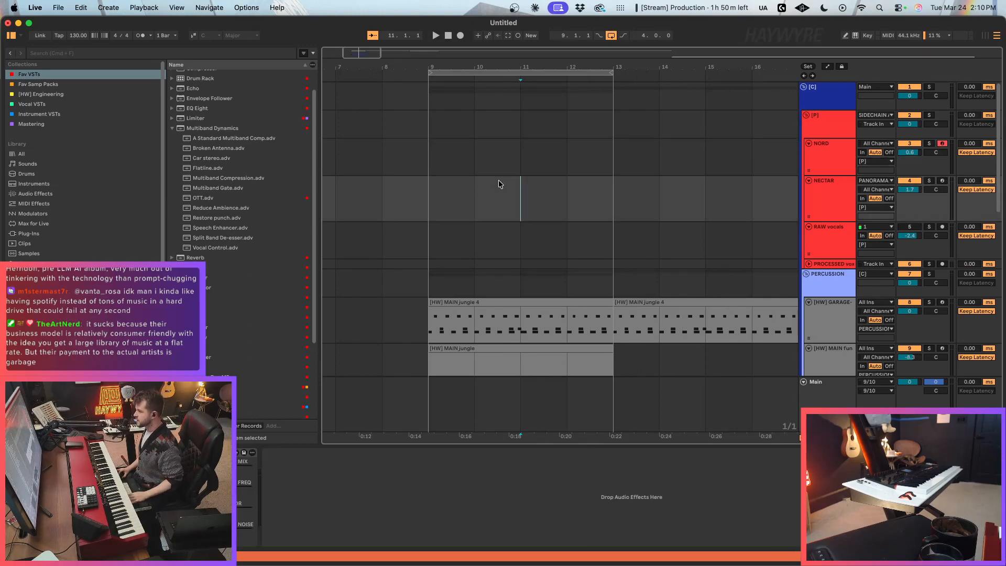
{"action": "key", "text": "super+1"}
{"action": "left_click", "coordinate": [505, 170]}
{"action": "left_click_drag", "start_coordinate": [342, 62], "coordinate": [361, 55]}
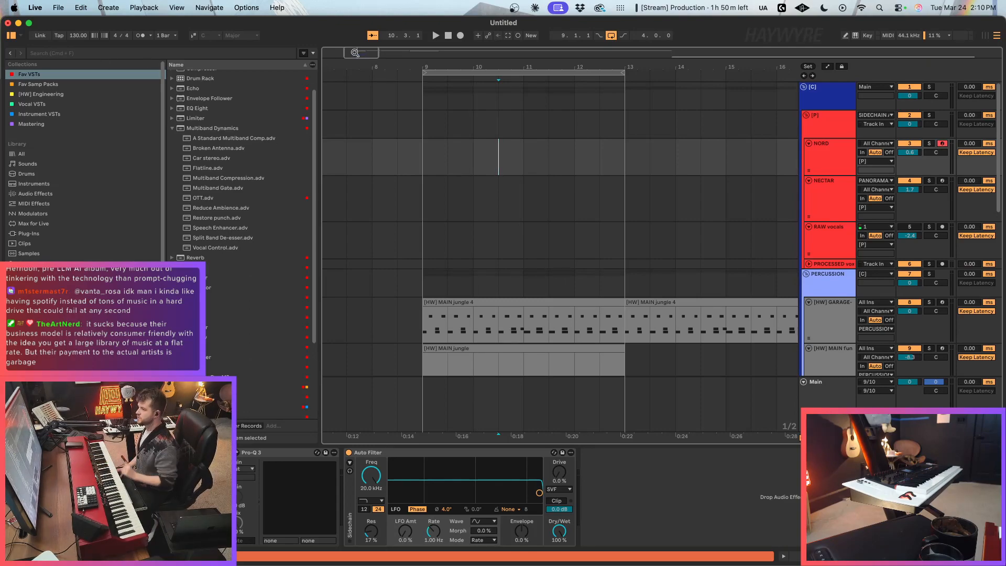
{"action": "left_click", "coordinate": [584, 203]}
{"action": "left_click", "coordinate": [498, 157]}
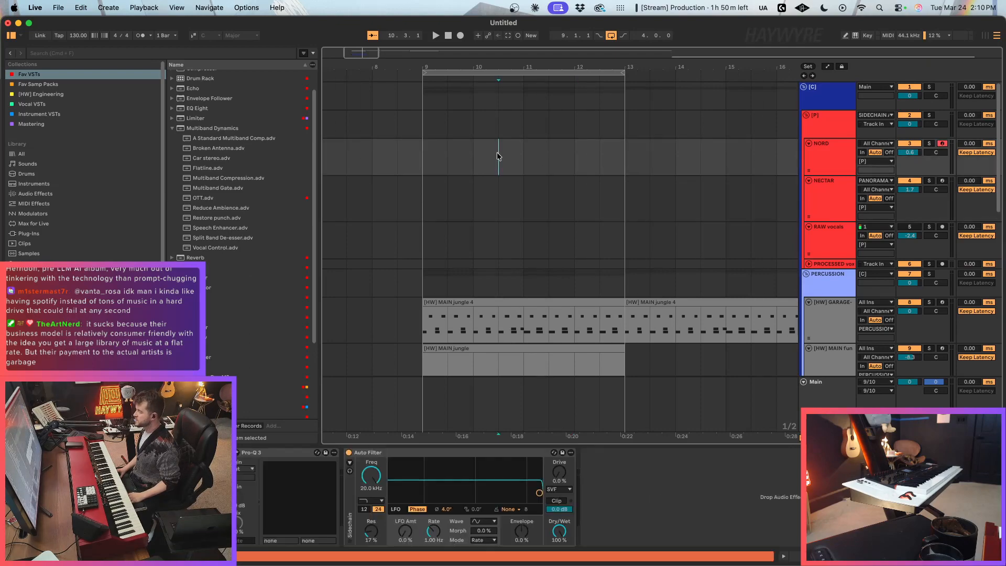
{"action": "left_click_drag", "start_coordinate": [371, 55], "coordinate": [412, 102]}
{"action": "left_click", "coordinate": [600, 149]}
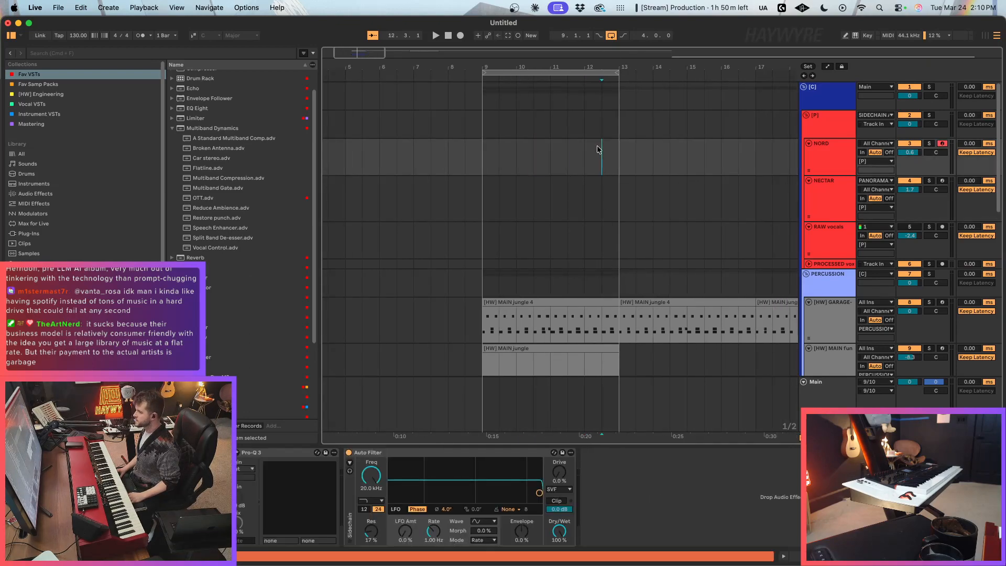
{"action": "left_click_drag", "start_coordinate": [635, 157], "coordinate": [604, 161]}
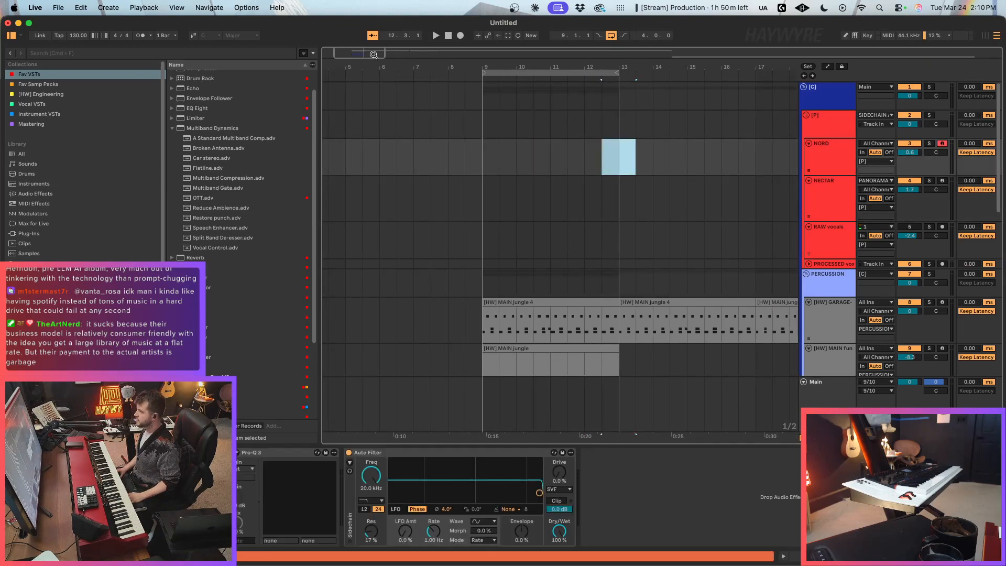
{"action": "left_click_drag", "start_coordinate": [374, 55], "coordinate": [366, 57]}
{"action": "left_click", "coordinate": [436, 117]}
{"action": "left_click", "coordinate": [460, 180]}
{"action": "left_click", "coordinate": [452, 171]}
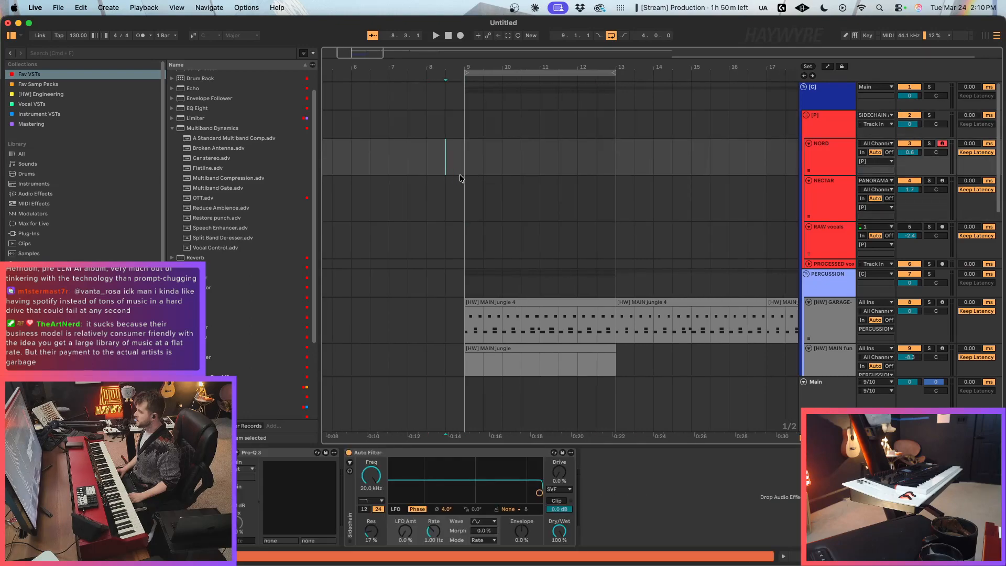
{"action": "left_click", "coordinate": [483, 204]}
{"action": "left_click_drag", "start_coordinate": [443, 211], "coordinate": [476, 205]}
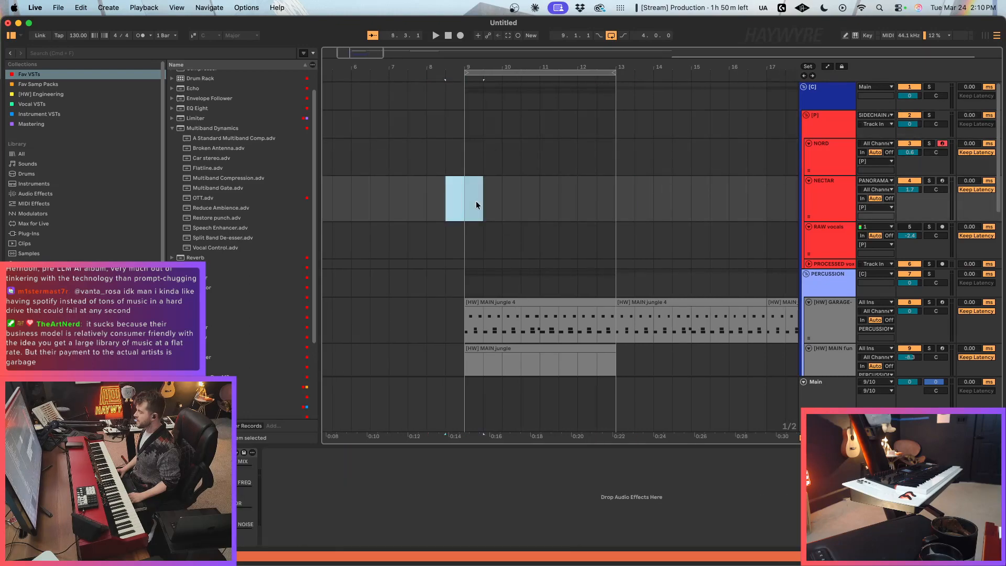
{"action": "left_click_drag", "start_coordinate": [445, 160], "coordinate": [483, 164]}
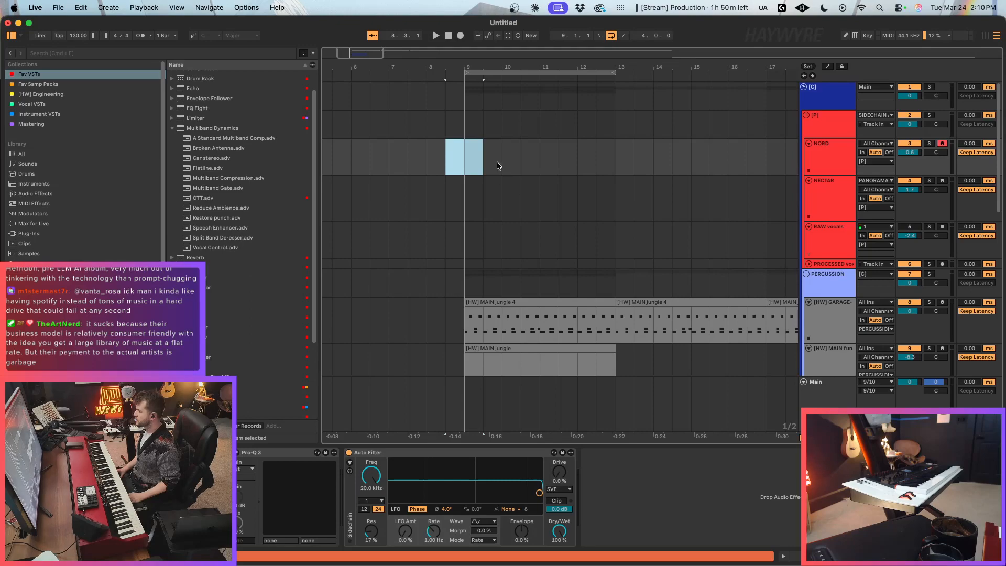
{"action": "left_click", "coordinate": [503, 162]}
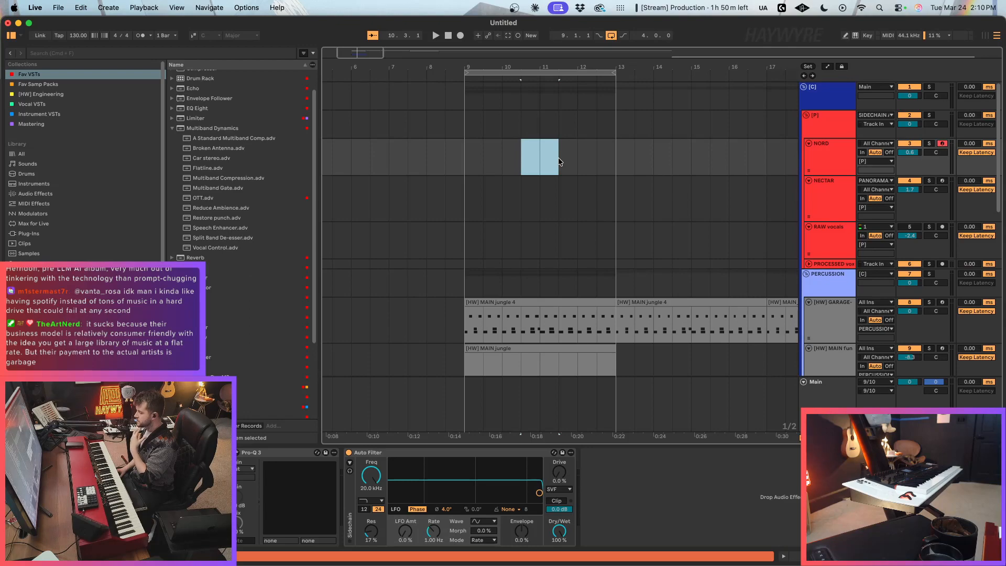
{"action": "left_click", "coordinate": [558, 157]}
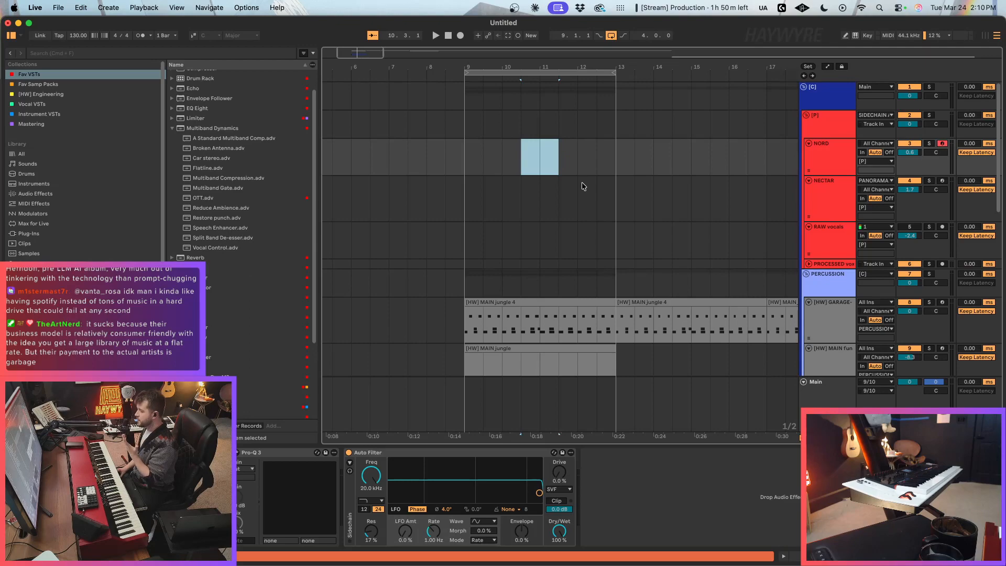
{"action": "left_click", "coordinate": [559, 157]}
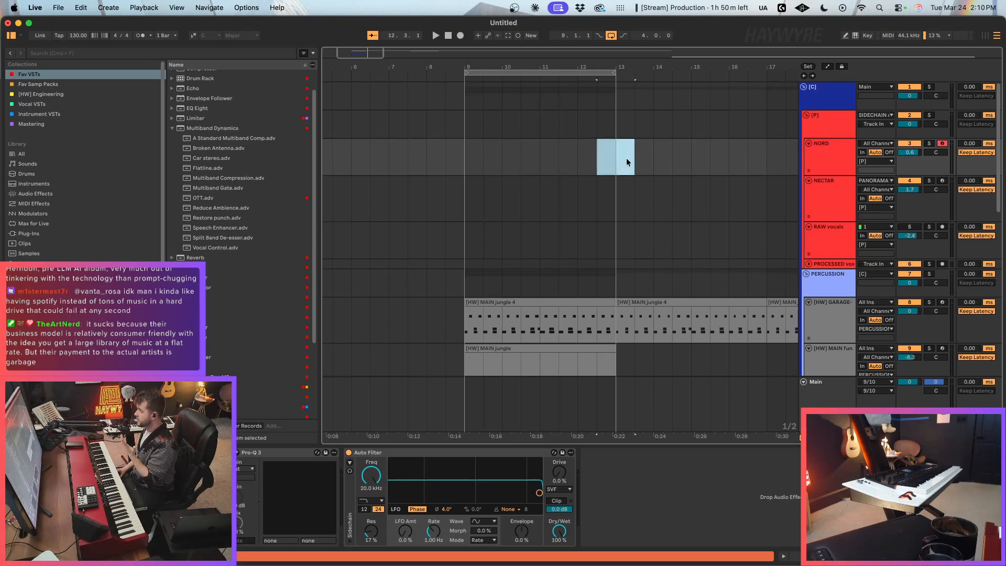
{"action": "left_click_drag", "start_coordinate": [359, 53], "coordinate": [359, 57]}
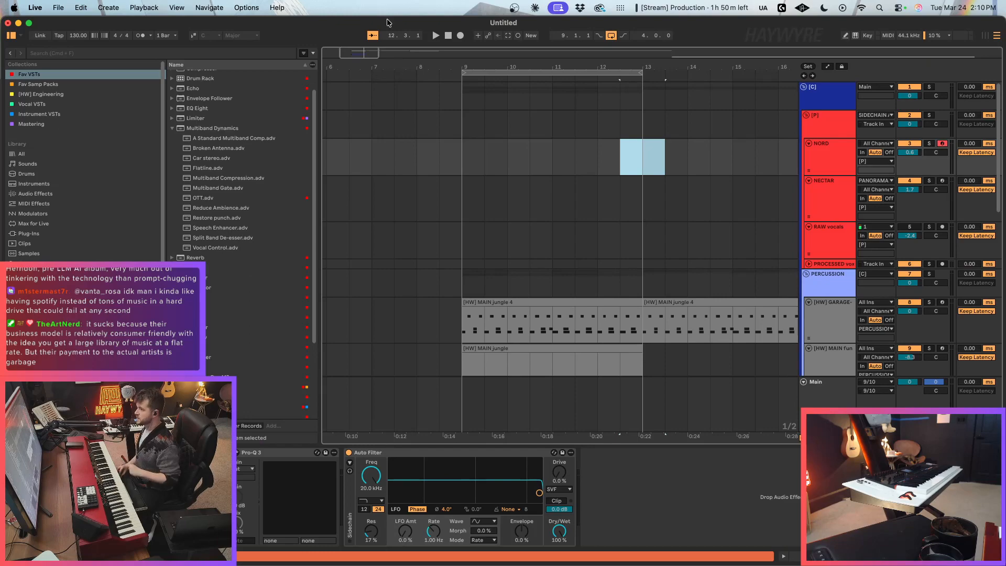
{"action": "left_click", "coordinate": [485, 153]}
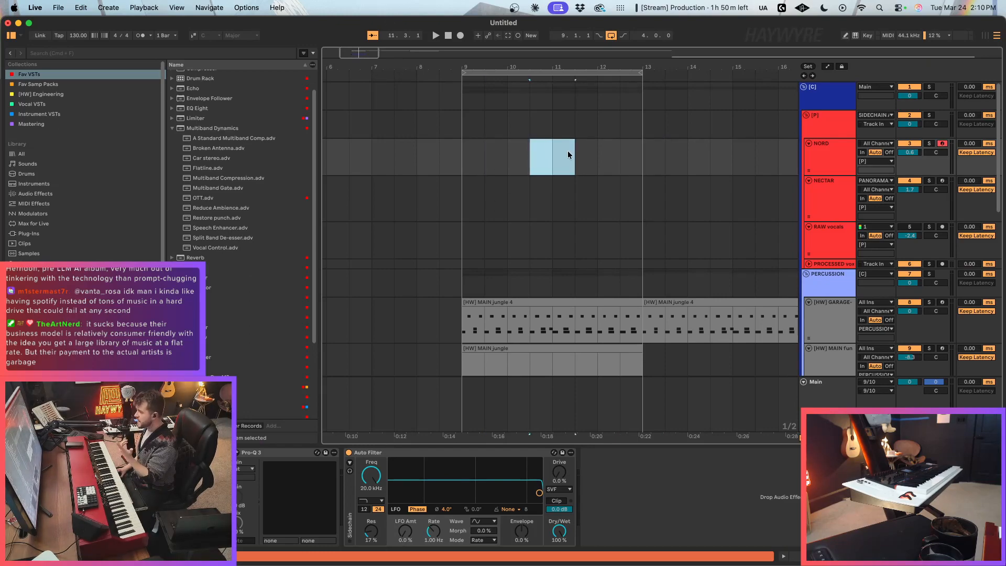
{"action": "left_click_drag", "start_coordinate": [349, 57], "coordinate": [348, 69]}
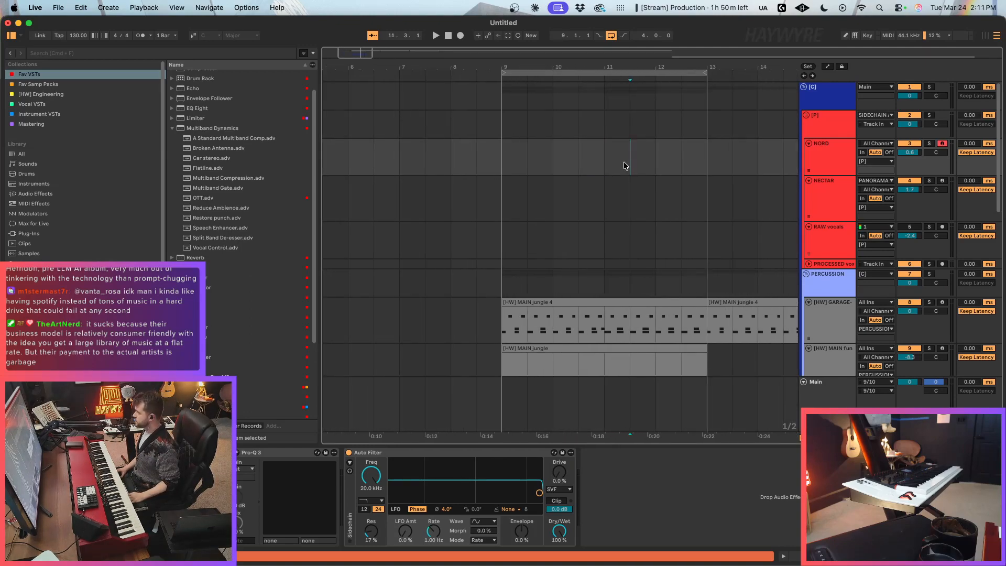
{"action": "left_click", "coordinate": [619, 211]}
{"action": "left_click_drag", "start_coordinate": [574, 159], "coordinate": [623, 158]}
{"action": "left_click", "coordinate": [623, 157]}
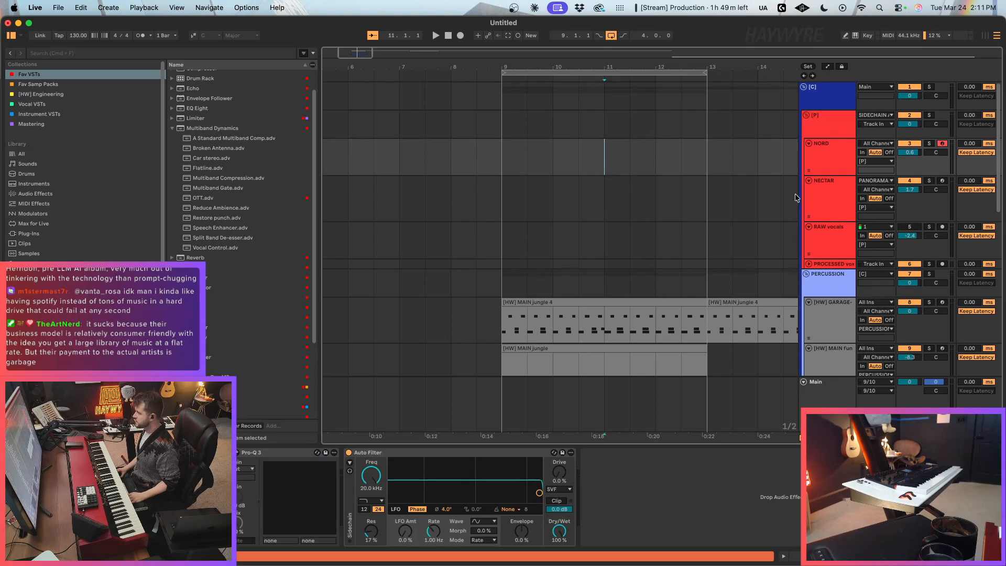
{"action": "left_click_drag", "start_coordinate": [709, 150], "coordinate": [721, 147]}
{"action": "left_click", "coordinate": [708, 198]}
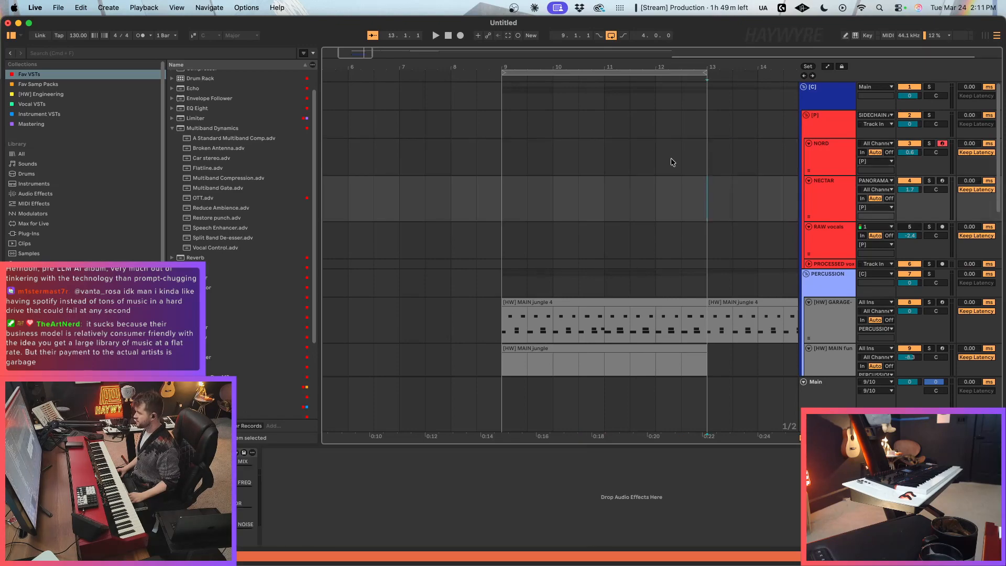
{"action": "left_click", "coordinate": [674, 159]}
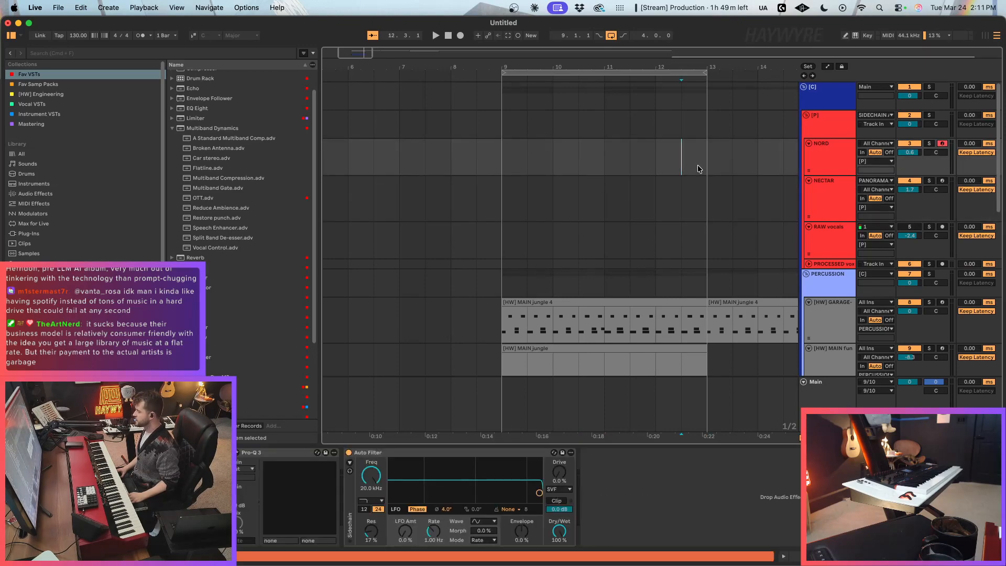
{"action": "left_click_drag", "start_coordinate": [335, 49], "coordinate": [344, 45]}
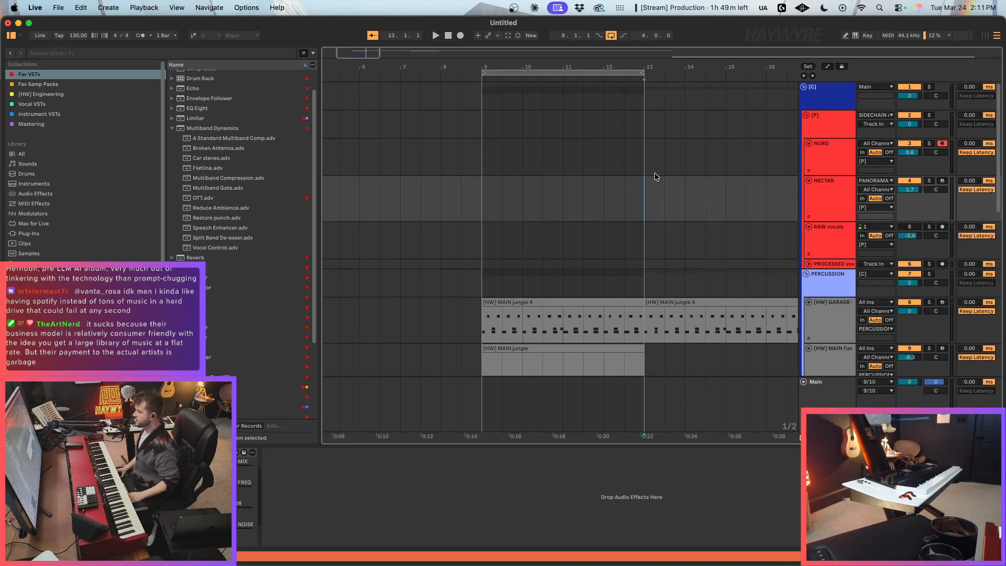
{"action": "left_click", "coordinate": [674, 167]}
{"action": "mouse_move", "coordinate": [644, 160]}
{"action": "left_mouse_down"}
{"action": "mouse_move", "coordinate": [673, 171]}
{"action": "mouse_move", "coordinate": [623, 158]}
{"action": "left_mouse_up"}
{"action": "left_click", "coordinate": [652, 172]}
{"action": "left_click", "coordinate": [659, 196]}
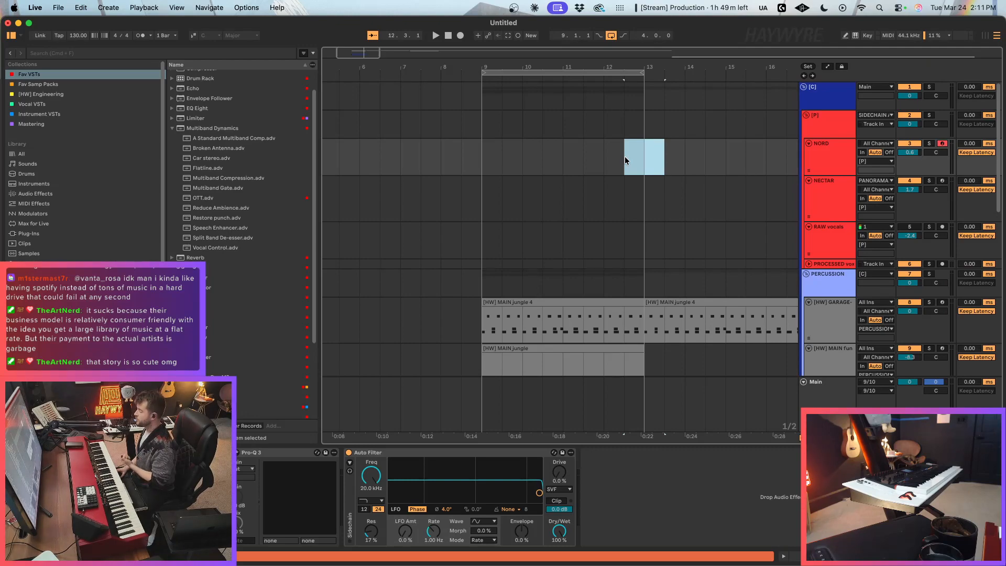
{"action": "left_click_drag", "start_coordinate": [673, 156], "coordinate": [617, 155]}
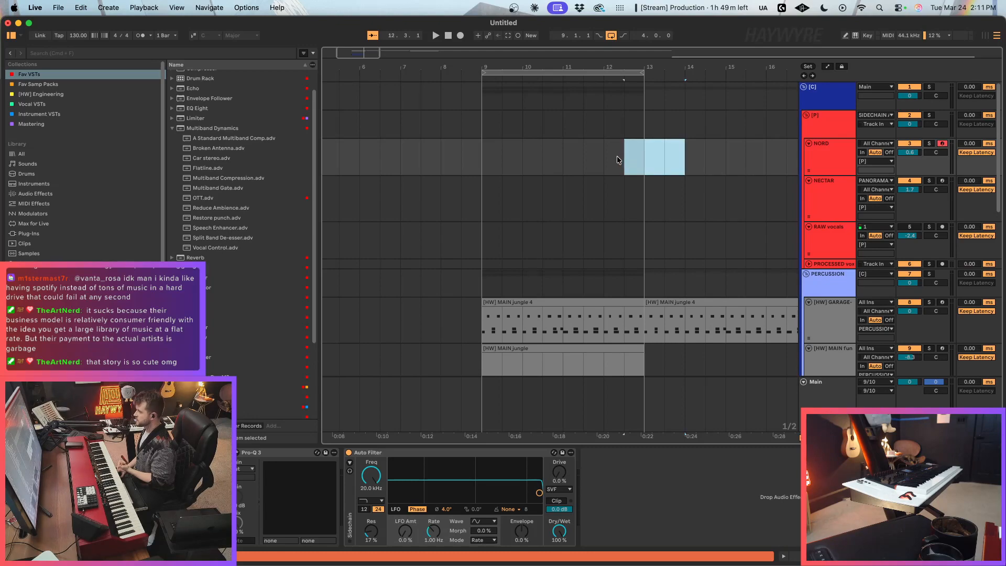
{"action": "left_click", "coordinate": [610, 165]}
{"action": "scroll", "coordinate": [689, 173], "scroll_direction": "down", "scroll_amount": 5}
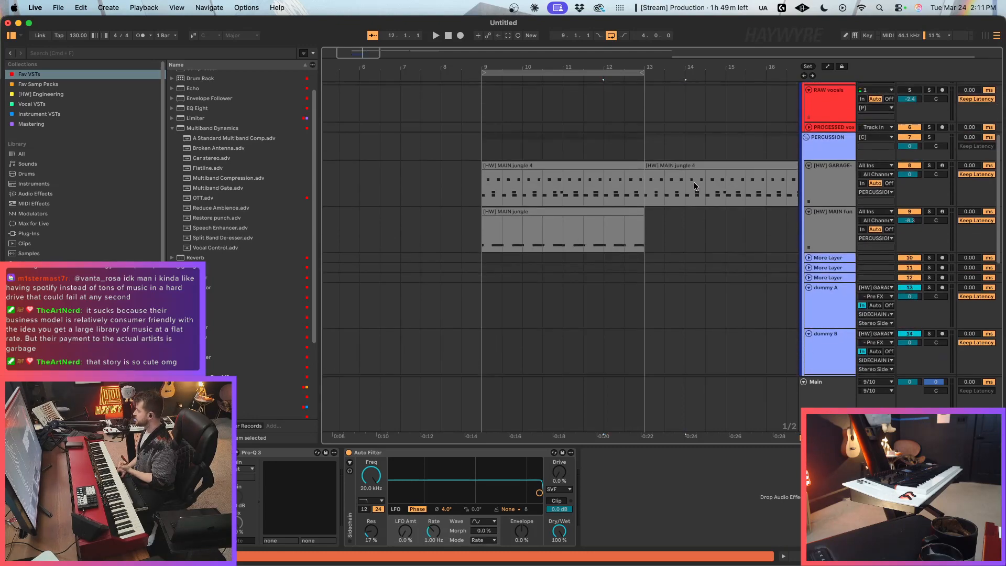
{"action": "scroll", "coordinate": [689, 189], "scroll_direction": "up", "scroll_amount": 5}
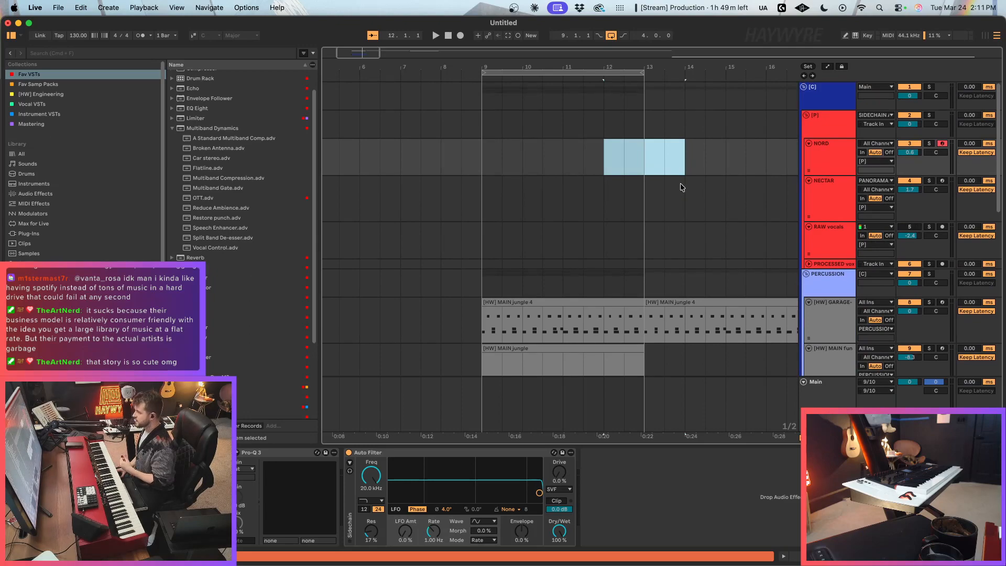
{"action": "left_click", "coordinate": [679, 185]}
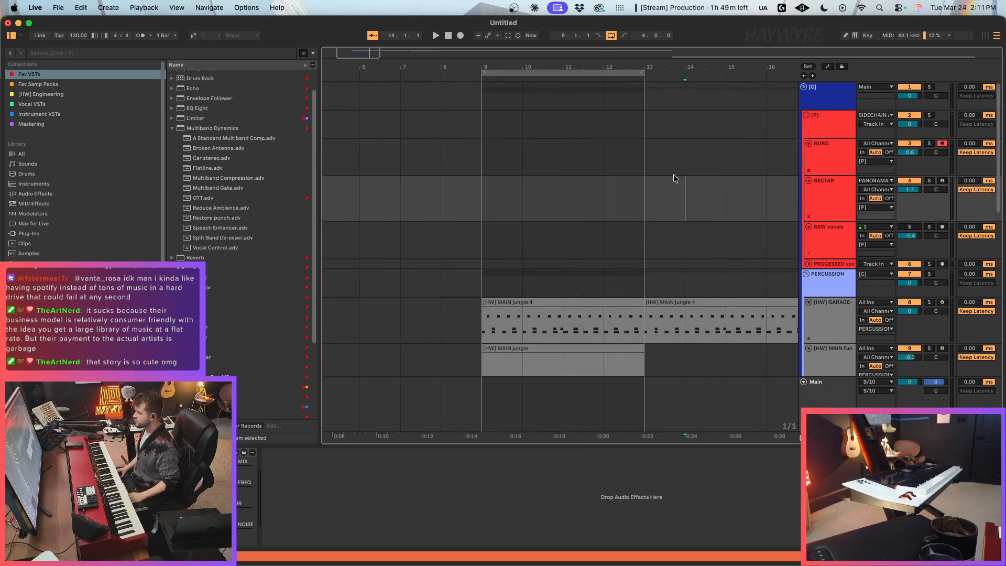
{"action": "left_click", "coordinate": [663, 157]}
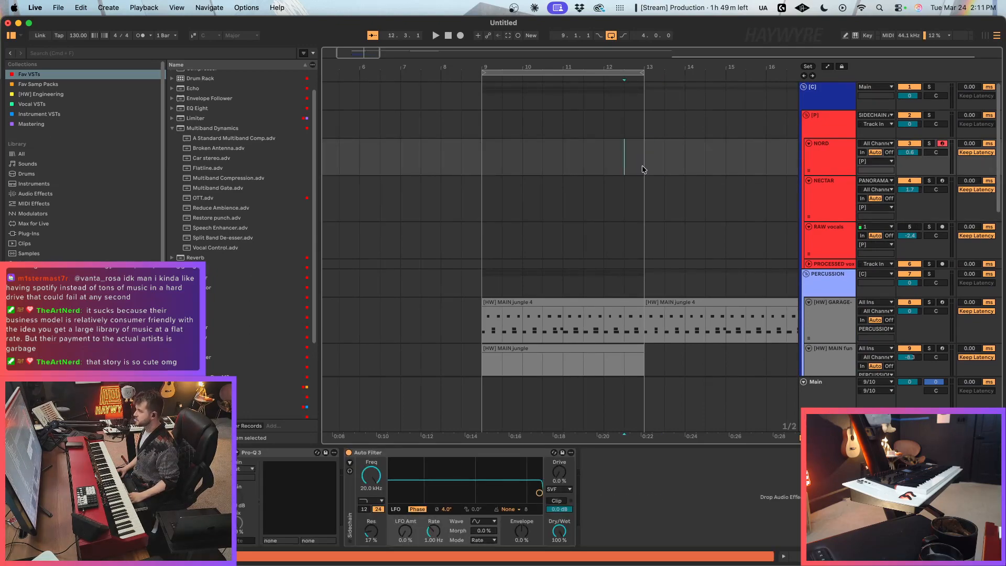
{"action": "left_click", "coordinate": [666, 181]}
Step: Select the tracks dummy A through dummy C in the percussion group and fold them all
{"action": "scroll", "coordinate": [696, 212], "scroll_direction": "down", "scroll_amount": 9}
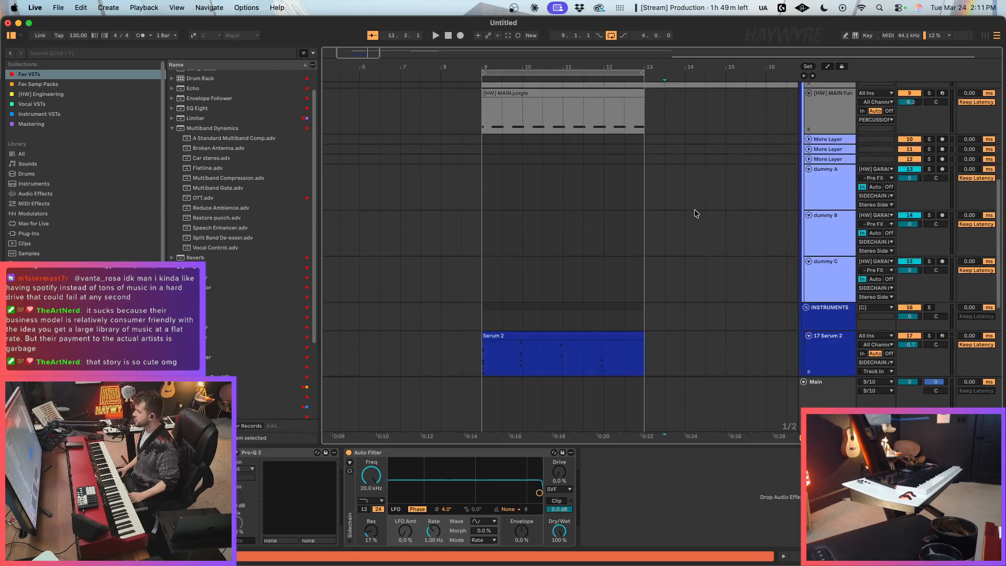
{"action": "scroll", "coordinate": [694, 213], "scroll_direction": "down", "scroll_amount": 4}
{"action": "scroll", "coordinate": [680, 193], "scroll_direction": "up", "scroll_amount": 4}
{"action": "left_click", "coordinate": [814, 196]}
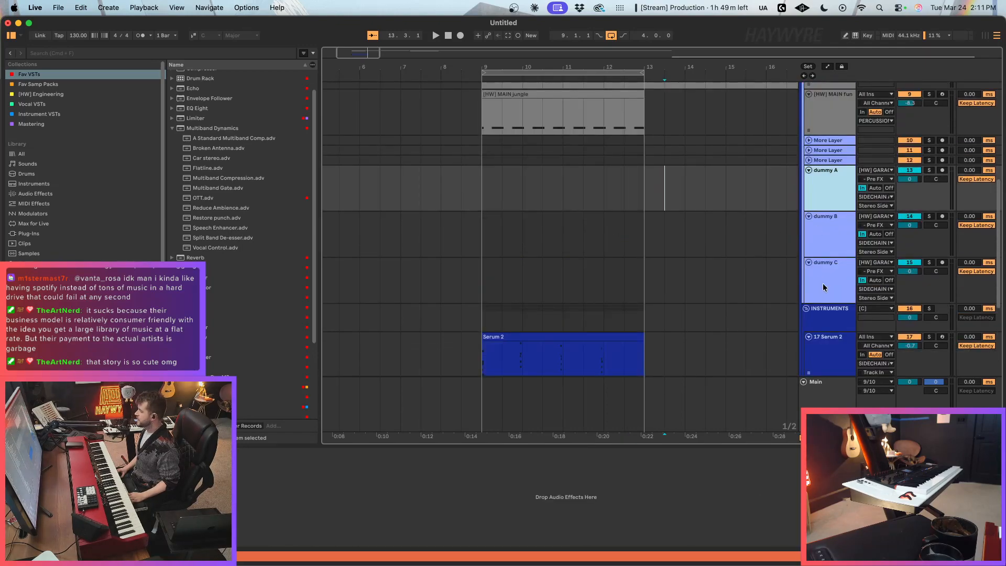
{"action": "left_click", "coordinate": [822, 282], "text": "shift"}
{"action": "left_click", "coordinate": [809, 263]}
{"action": "left_click", "coordinate": [492, 206]}
{"action": "left_click", "coordinate": [498, 227]}
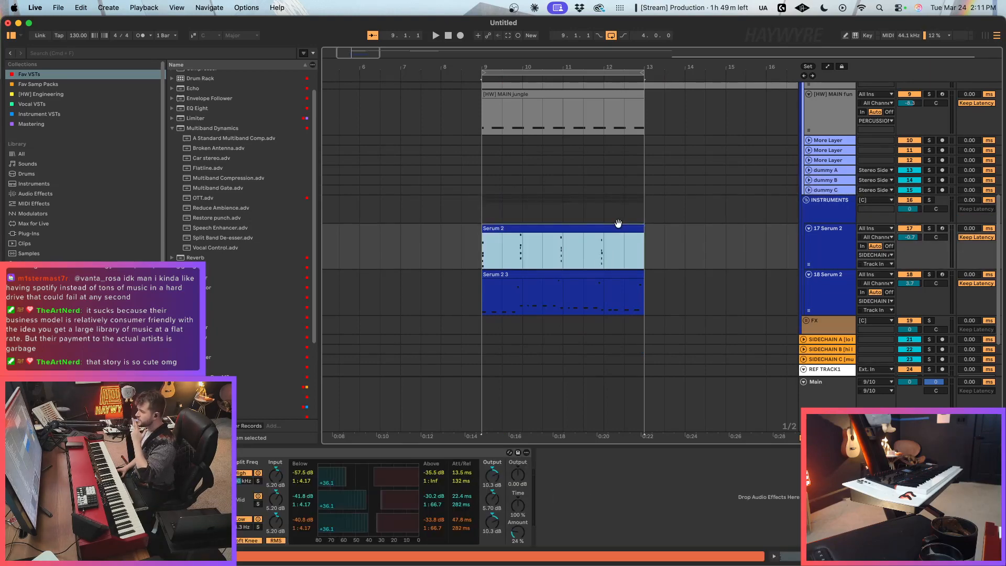
{"action": "left_click", "coordinate": [565, 254]}
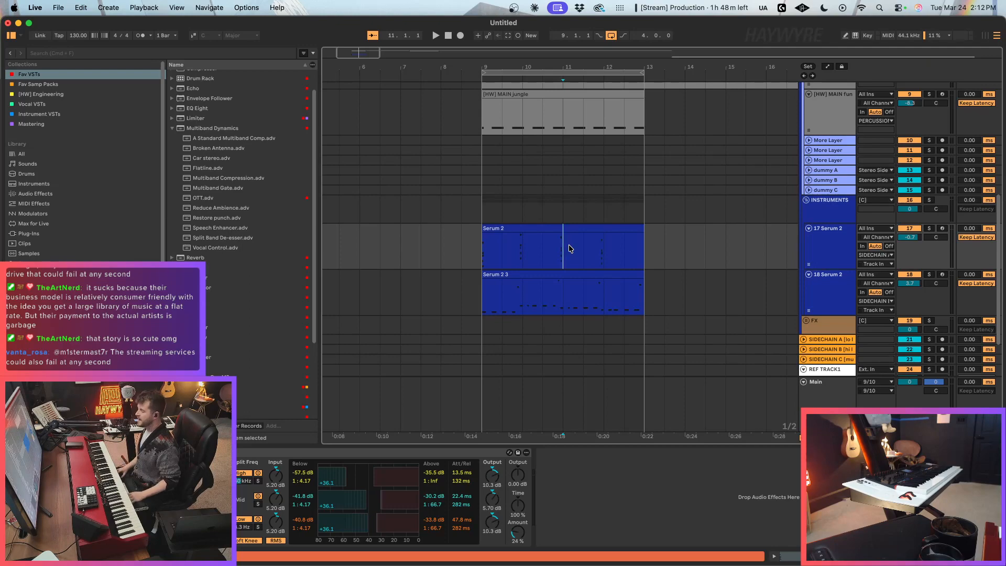
{"action": "left_click", "coordinate": [553, 254]}
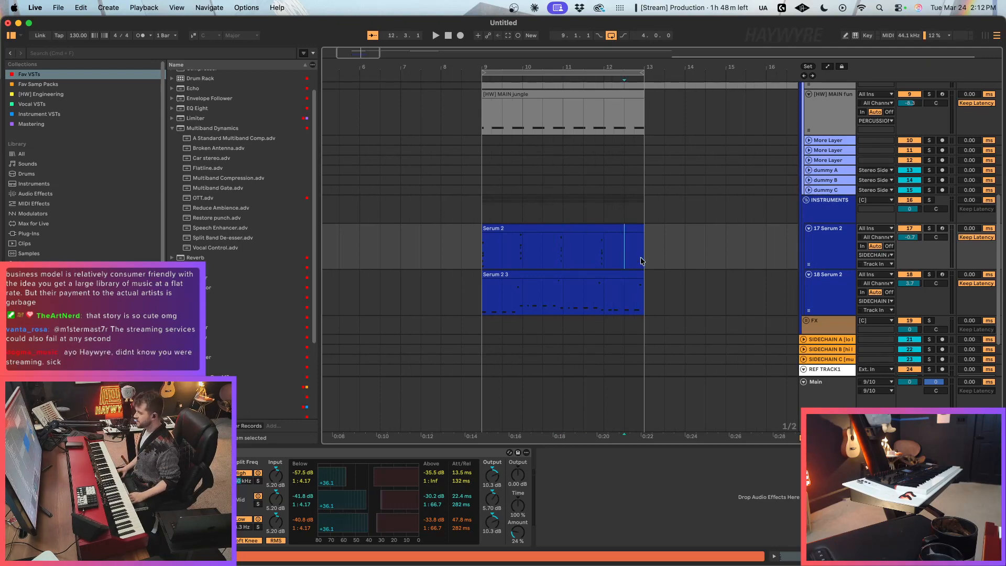
{"action": "left_click", "coordinate": [551, 226]}
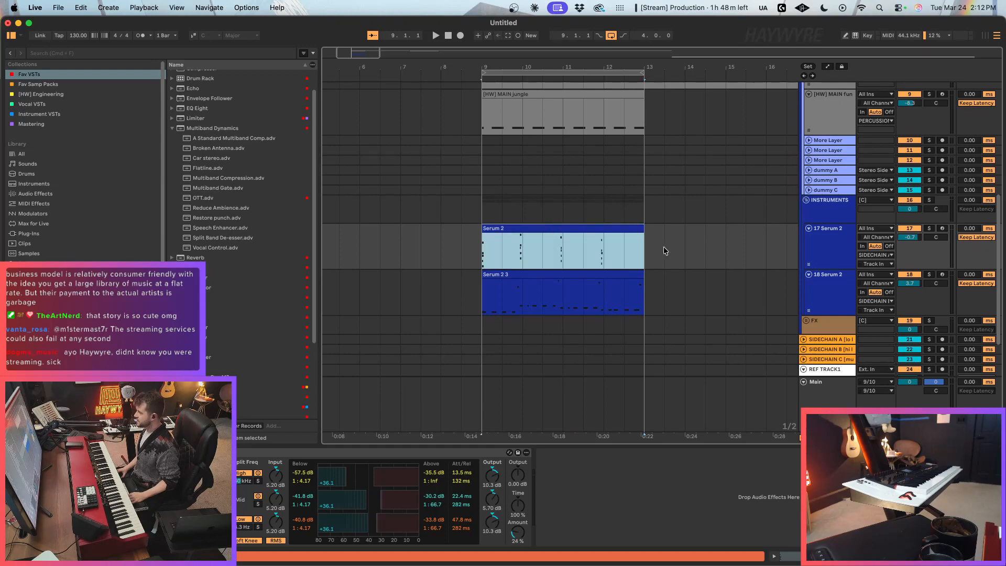
{"action": "left_click_drag", "start_coordinate": [350, 49], "coordinate": [355, 53]}
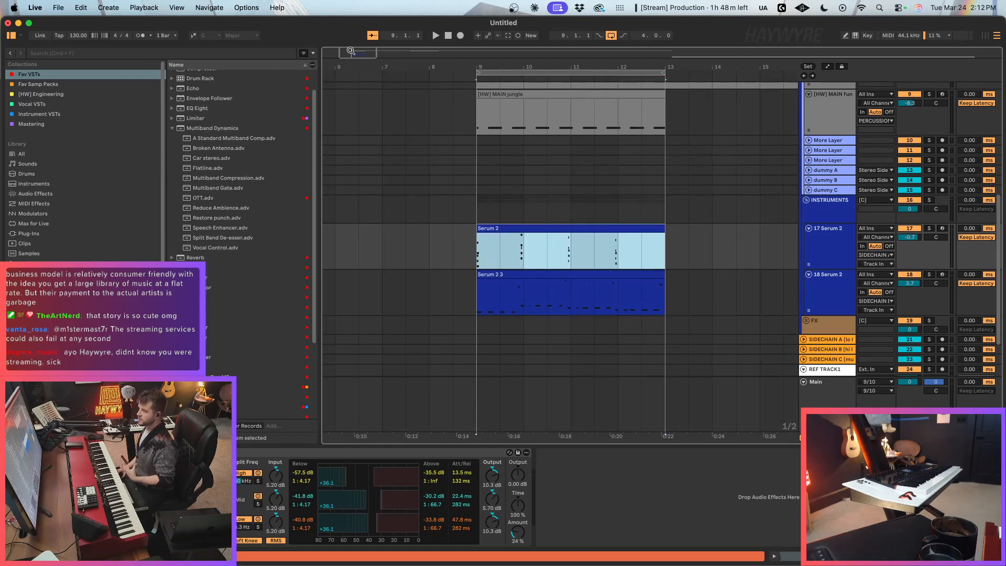
{"action": "left_click_drag", "start_coordinate": [364, 56], "coordinate": [366, 58]}
{"action": "left_click", "coordinate": [566, 192]}
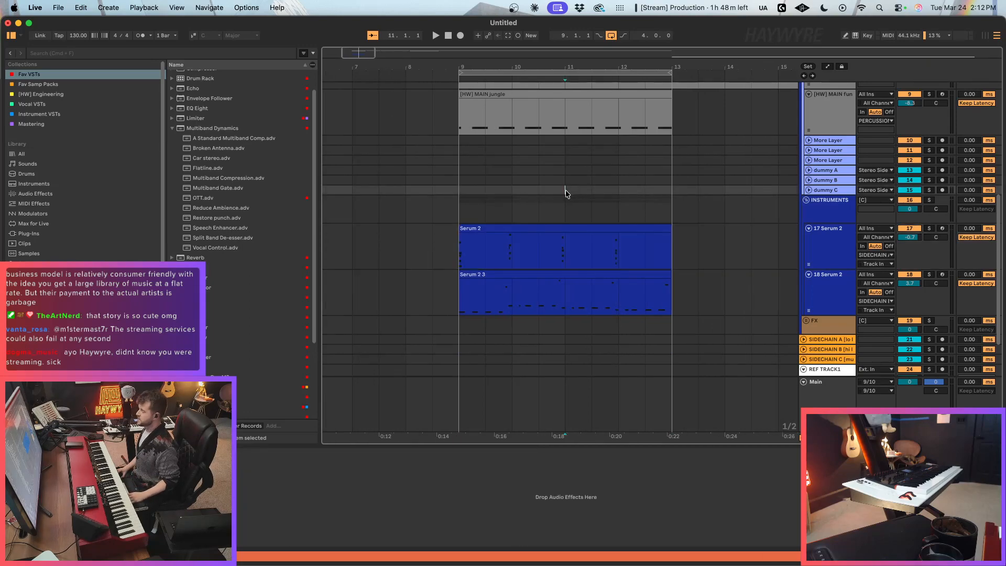
{"action": "left_click", "coordinate": [569, 250]}
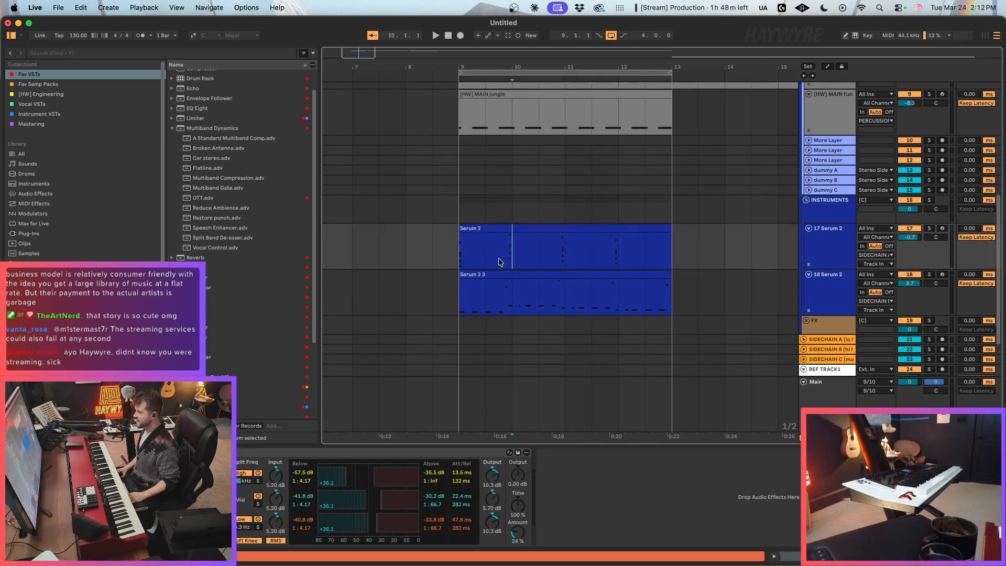
{"action": "left_click_drag", "start_coordinate": [487, 263], "coordinate": [519, 260]}
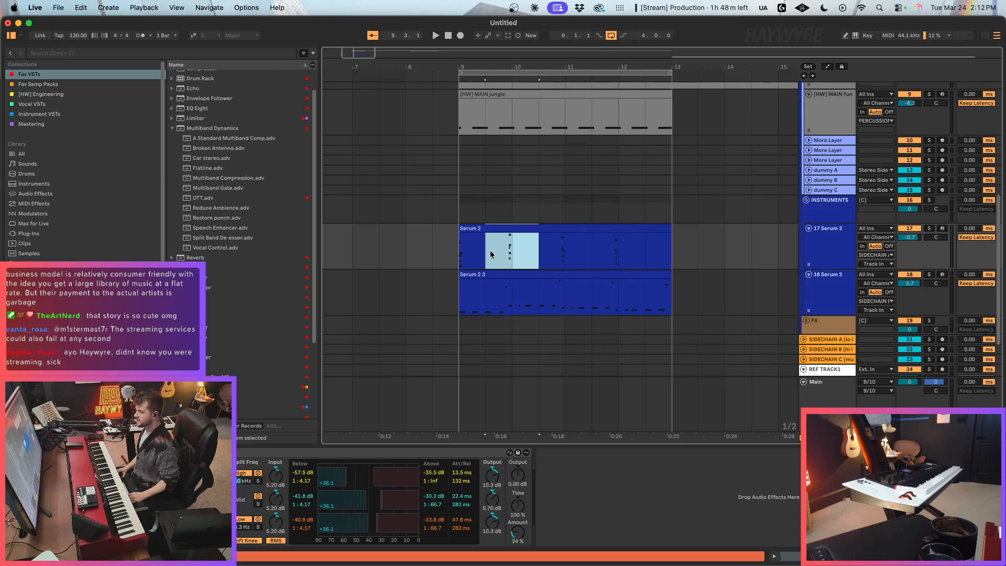
{"action": "left_click", "coordinate": [507, 231]}
{"action": "scroll", "coordinate": [529, 229], "scroll_direction": "down", "scroll_amount": 2}
{"action": "scroll", "coordinate": [579, 313], "scroll_direction": "up", "scroll_amount": 5}
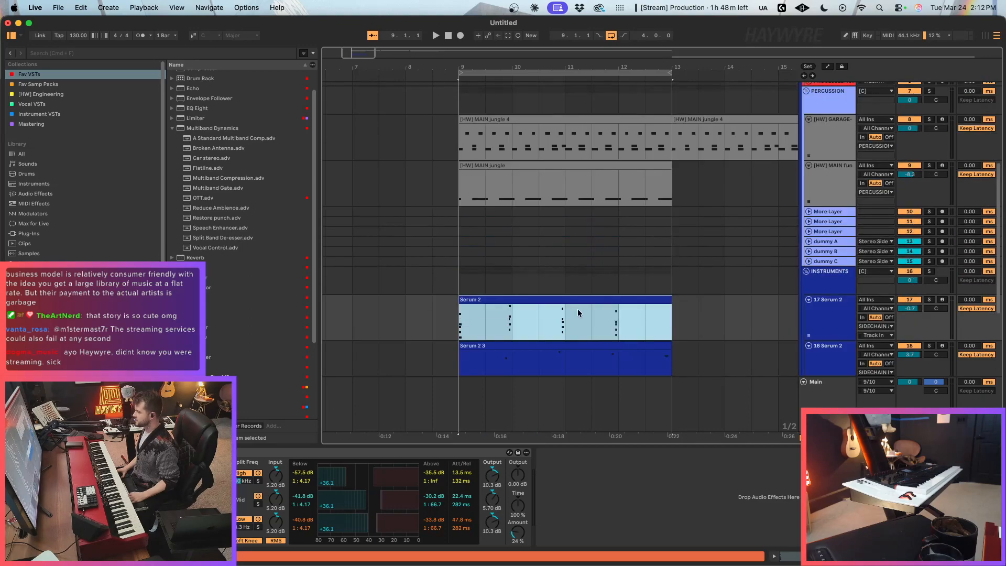
Step: Insert a new MIDI track below the 18 Serum 2 track and start loop playback from bar 9
{"action": "scroll", "coordinate": [574, 298], "scroll_direction": "down", "scroll_amount": 2}
{"action": "left_click", "coordinate": [845, 304]}
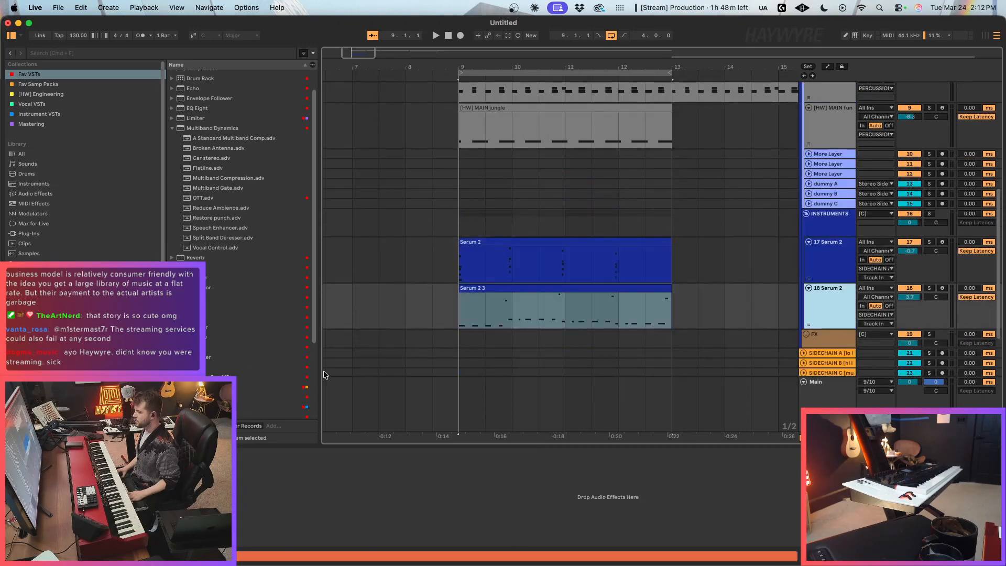
{"action": "scroll", "coordinate": [281, 378], "scroll_direction": "down", "scroll_amount": 4}
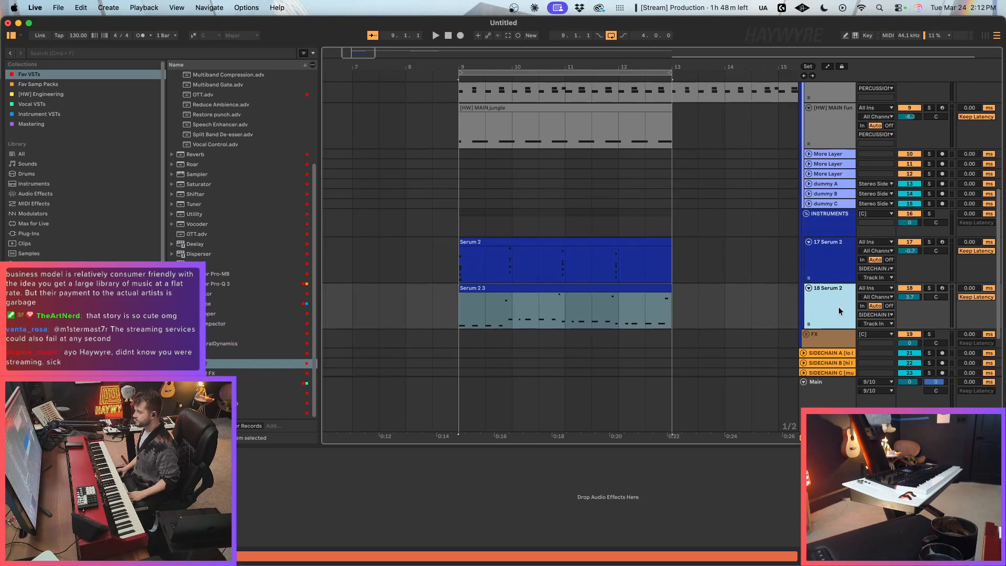
{"action": "key", "text": "super+shift+t"}
{"action": "key", "text": "space"}
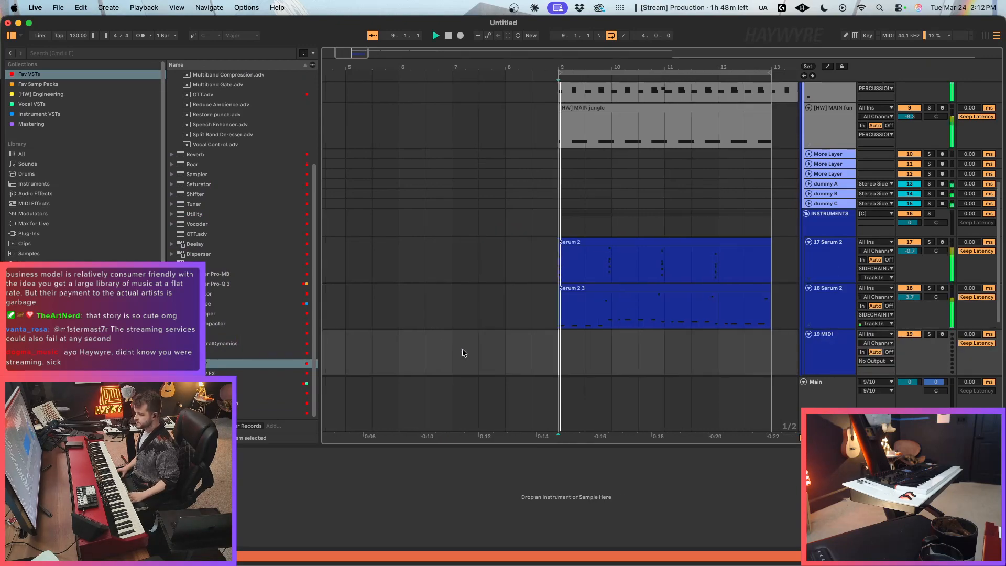
{"action": "scroll", "coordinate": [524, 319], "scroll_direction": "up", "scroll_amount": 2}
{"action": "scroll", "coordinate": [550, 305], "scroll_direction": "down", "scroll_amount": 2}
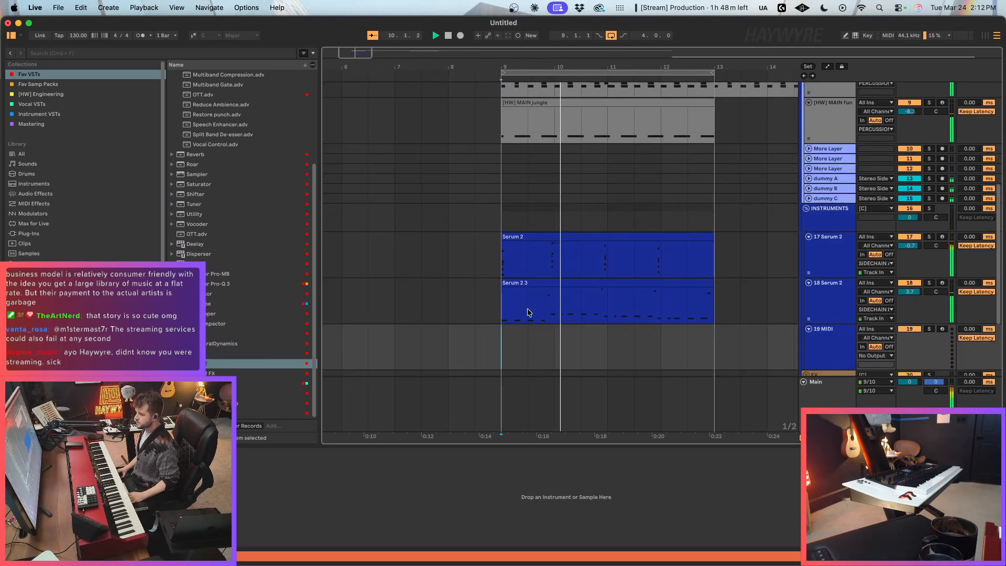
Step: In the 18 Serum 2 track's synth, enable oscillator B routed through Filter 1 and lower the Filter 1 cutoff
{"action": "left_click", "coordinate": [531, 311]}
{"action": "left_click", "coordinate": [156, 455]}
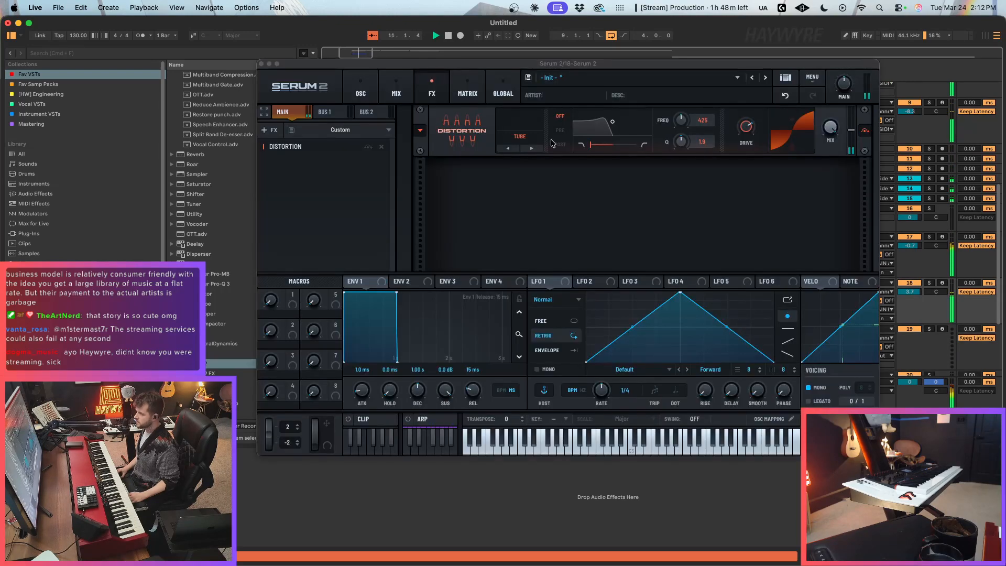
{"action": "left_click", "coordinate": [361, 94]}
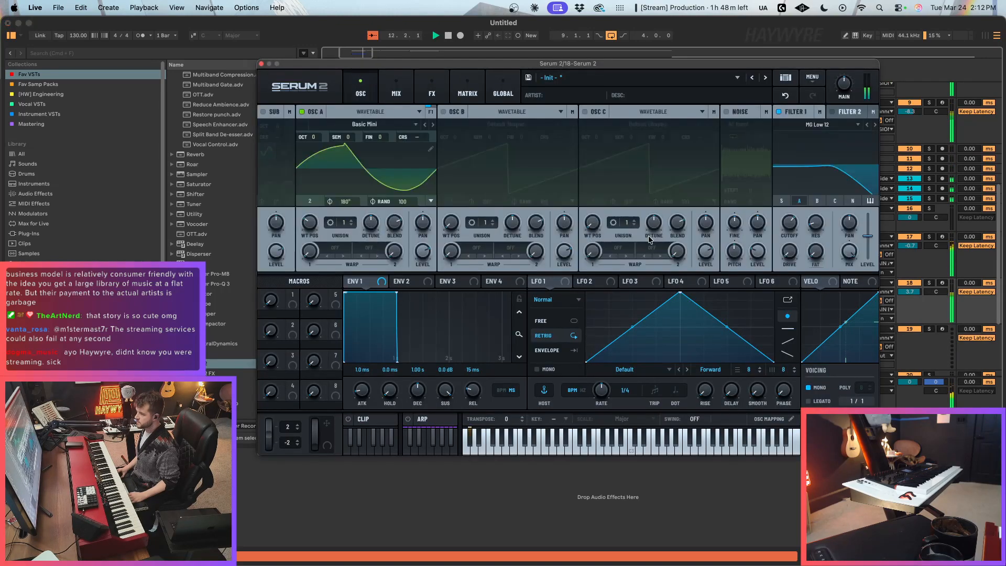
{"action": "left_click", "coordinate": [444, 111]}
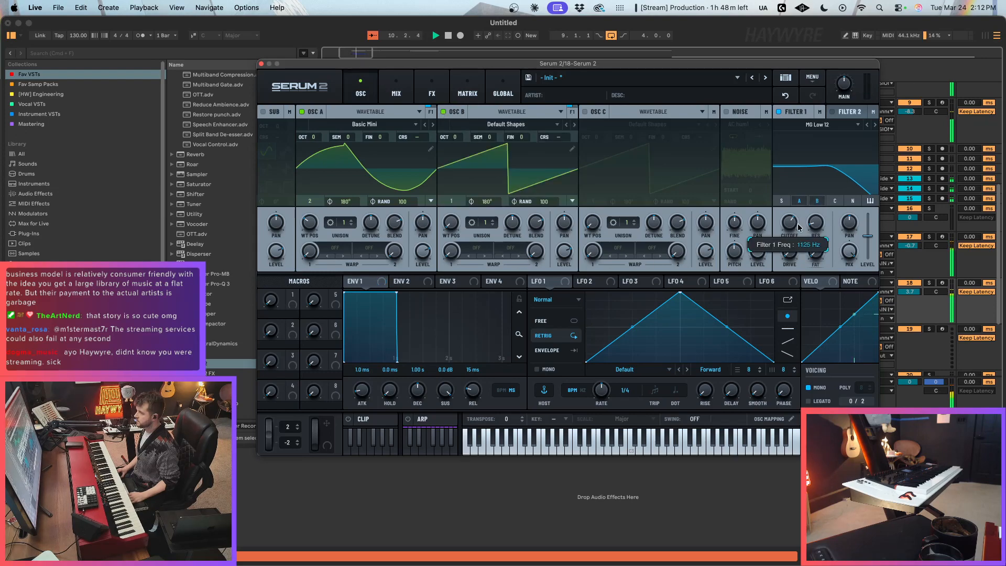
{"action": "left_click_drag", "start_coordinate": [790, 225], "coordinate": [799, 238]}
Step: Reshape LFO 1 into a straight falling ramp and assign it to the Filter 1 cutoff
{"action": "mouse_move", "coordinate": [557, 284]}
{"action": "left_mouse_down"}
{"action": "mouse_move", "coordinate": [739, 283]}
{"action": "mouse_move", "coordinate": [685, 300]}
{"action": "mouse_move", "coordinate": [543, 281]}
{"action": "mouse_move", "coordinate": [575, 285]}
{"action": "left_mouse_up"}
{"action": "left_click_drag", "start_coordinate": [681, 293], "coordinate": [586, 292]}
{"action": "left_click_drag", "start_coordinate": [550, 282], "coordinate": [788, 225]}
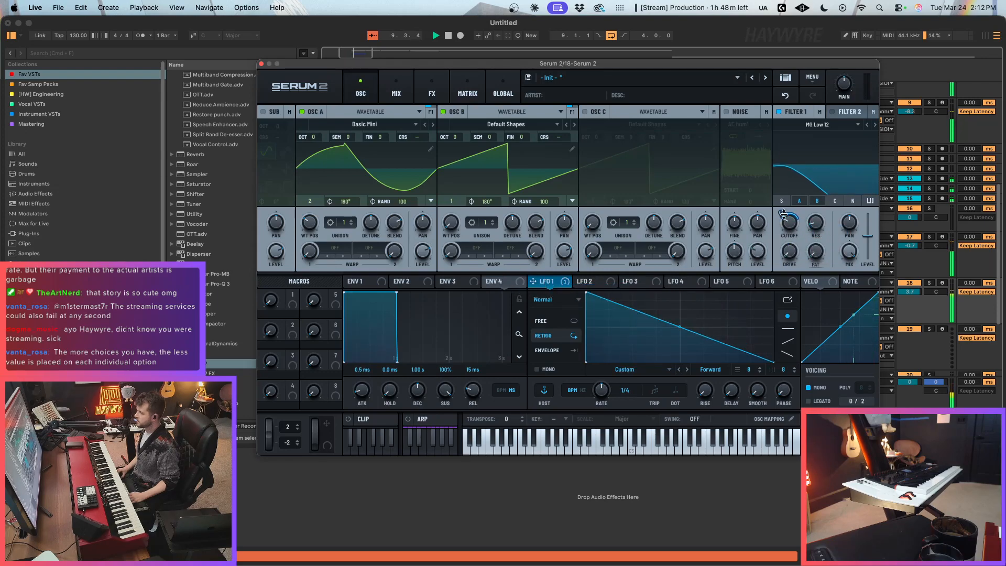
Step: Switch Filter 1 to MG Low 24 and bend LFO 1 into a steep decaying curve with an added point
{"action": "left_click", "coordinate": [874, 127]}
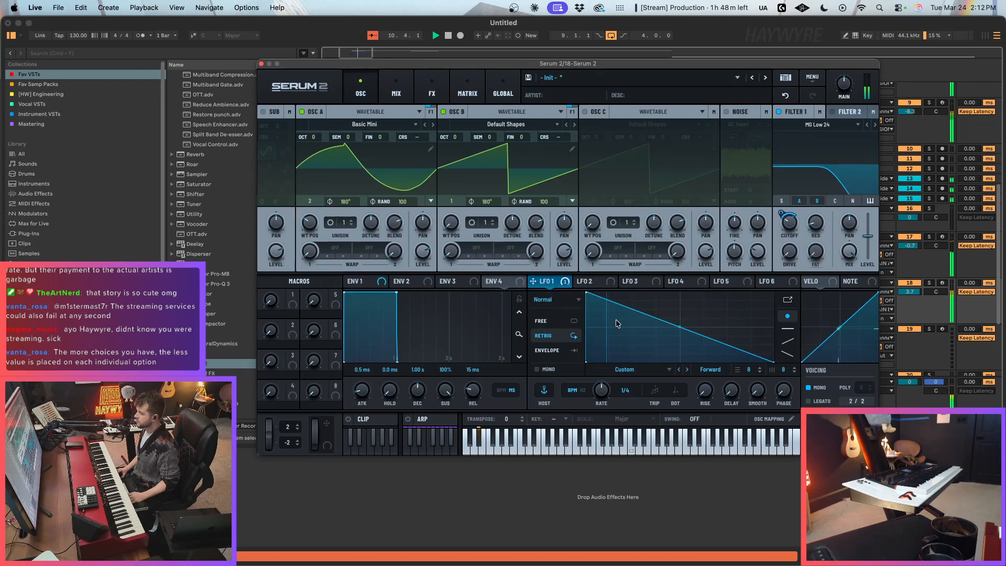
{"action": "double_click", "coordinate": [623, 336]}
{"action": "left_click_drag", "start_coordinate": [604, 313], "coordinate": [604, 318]}
{"action": "left_click_drag", "start_coordinate": [699, 349], "coordinate": [698, 353]}
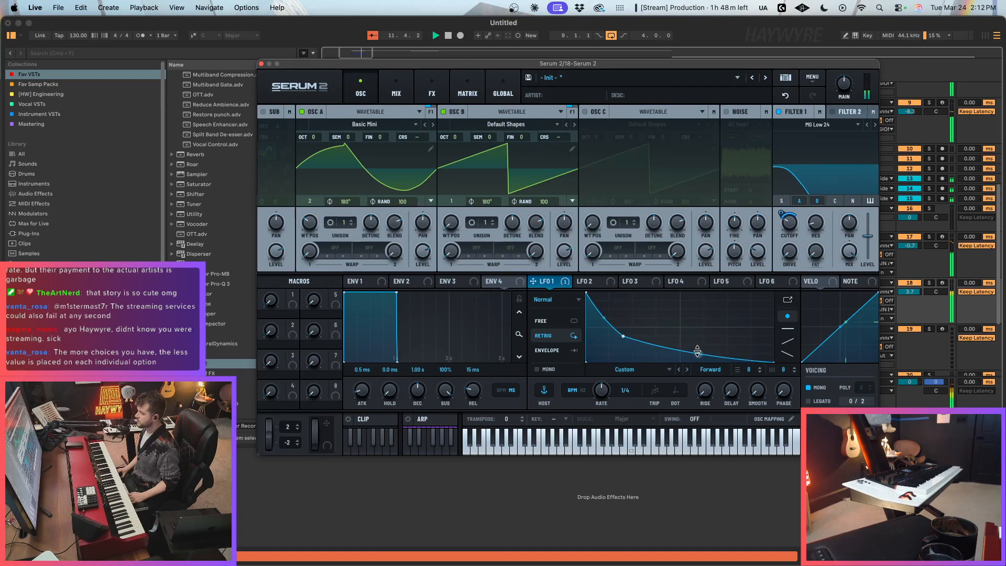
{"action": "left_click_drag", "start_coordinate": [623, 336], "coordinate": [622, 334]}
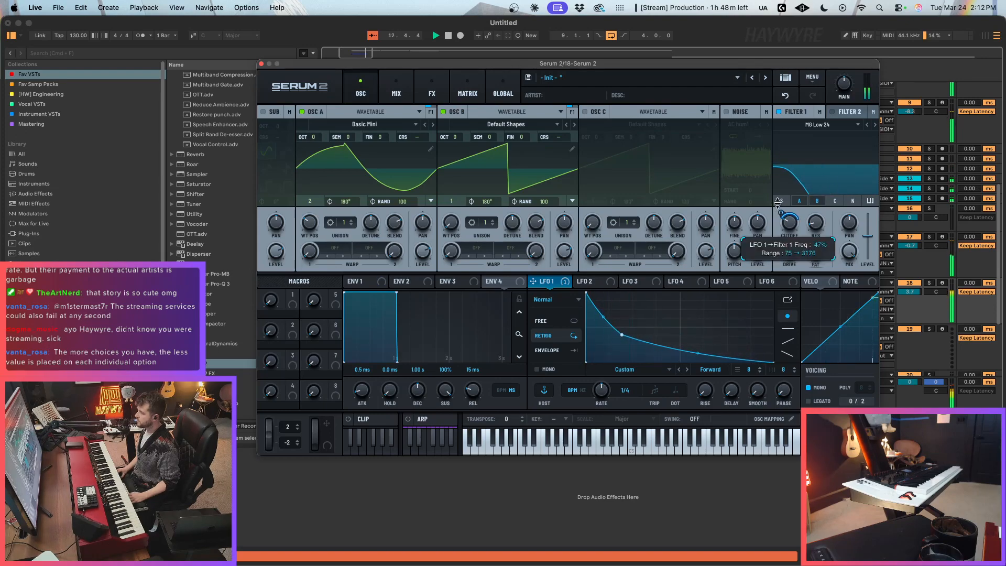
Step: Add a Filter effect after the distortion in the 18 Serum 2 synth, assign LFO 1 to its cutoff and select MG Low 18
{"action": "mouse_move", "coordinate": [785, 215]}
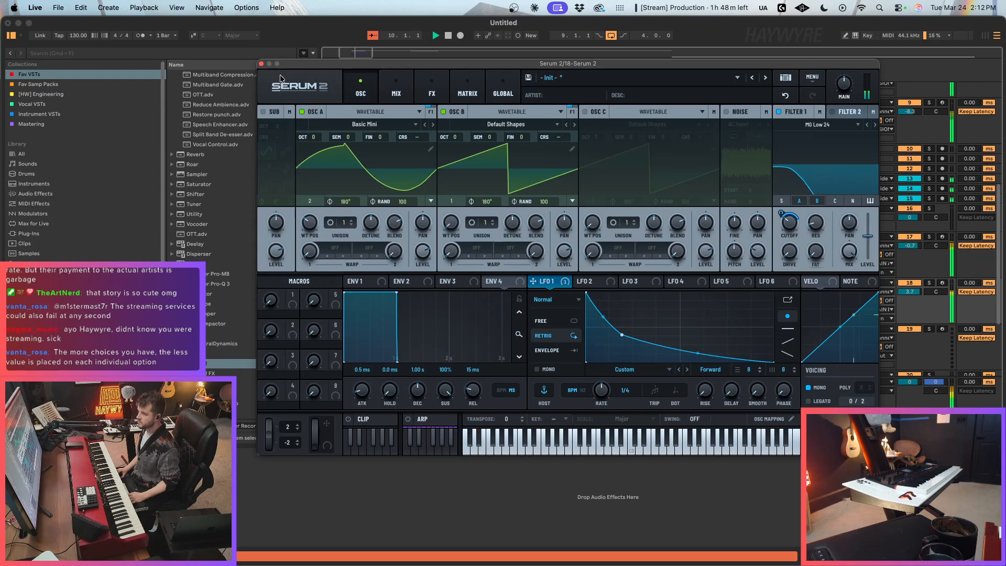
{"action": "left_click", "coordinate": [396, 94]}
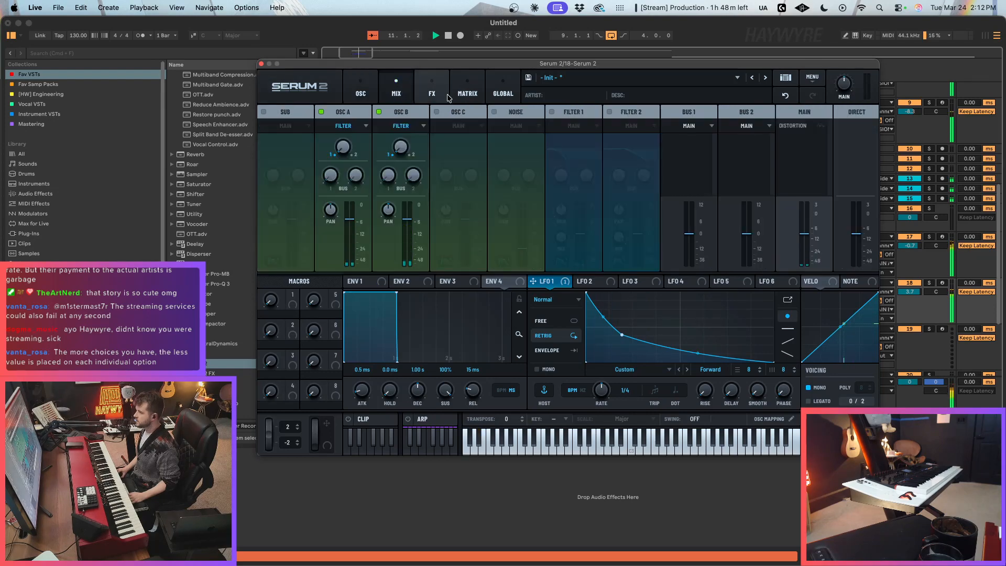
{"action": "left_click", "coordinate": [432, 94]}
{"action": "left_click", "coordinate": [270, 129]}
{"action": "left_click", "coordinate": [283, 232]}
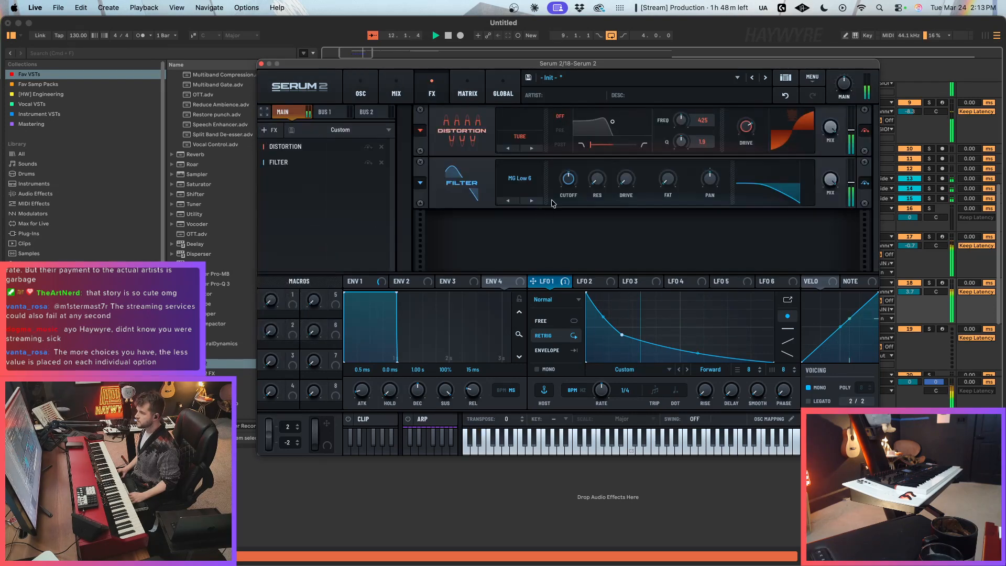
{"action": "left_click_drag", "start_coordinate": [533, 281], "coordinate": [569, 178]}
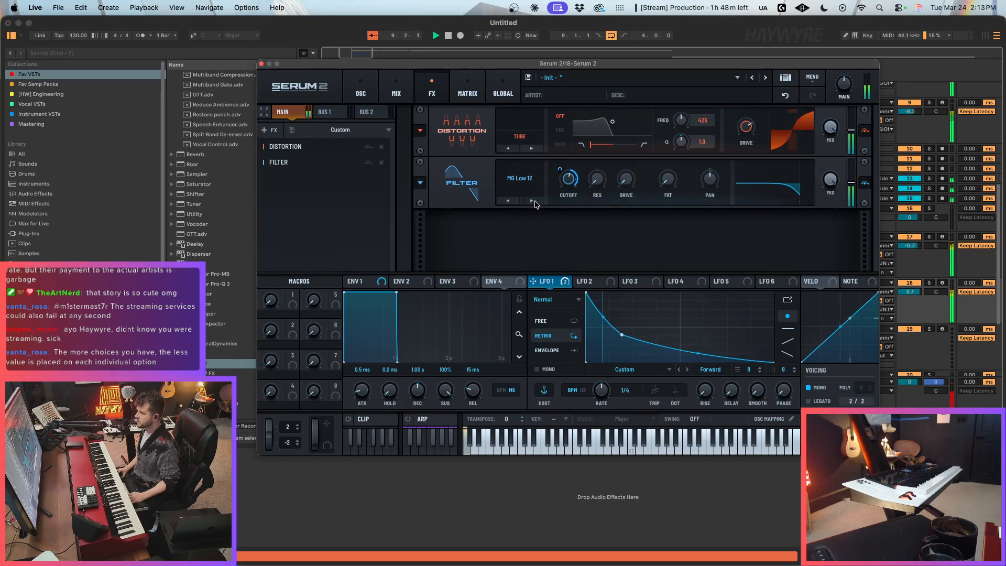
{"action": "scroll", "coordinate": [511, 180], "scroll_direction": "down", "scroll_amount": 2}
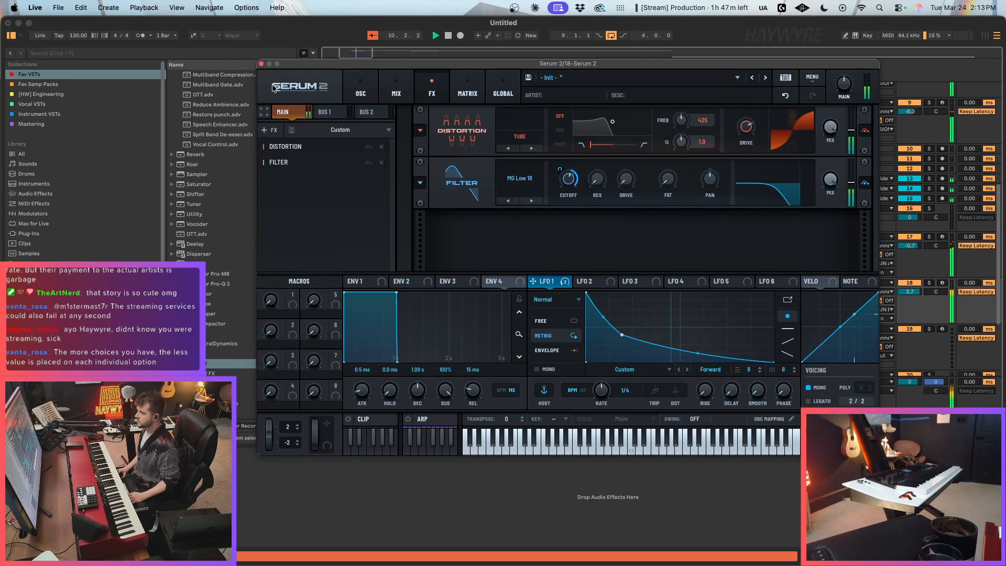
{"action": "left_click", "coordinate": [261, 64]}
Step: Choose the Limiter from the Mastering collection for the Main track
{"action": "scroll", "coordinate": [685, 249], "scroll_direction": "up", "scroll_amount": 6}
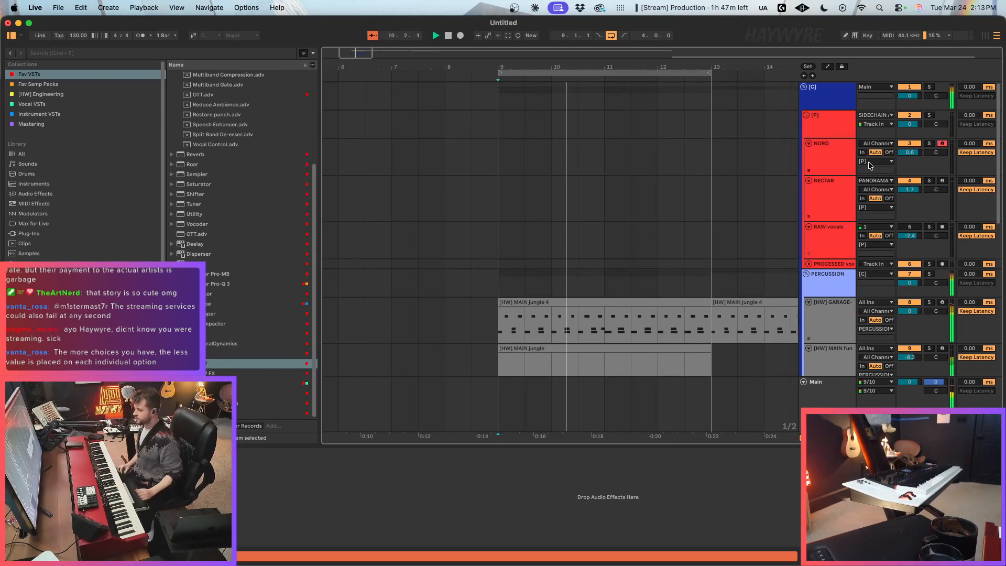
{"action": "left_click", "coordinate": [834, 370]}
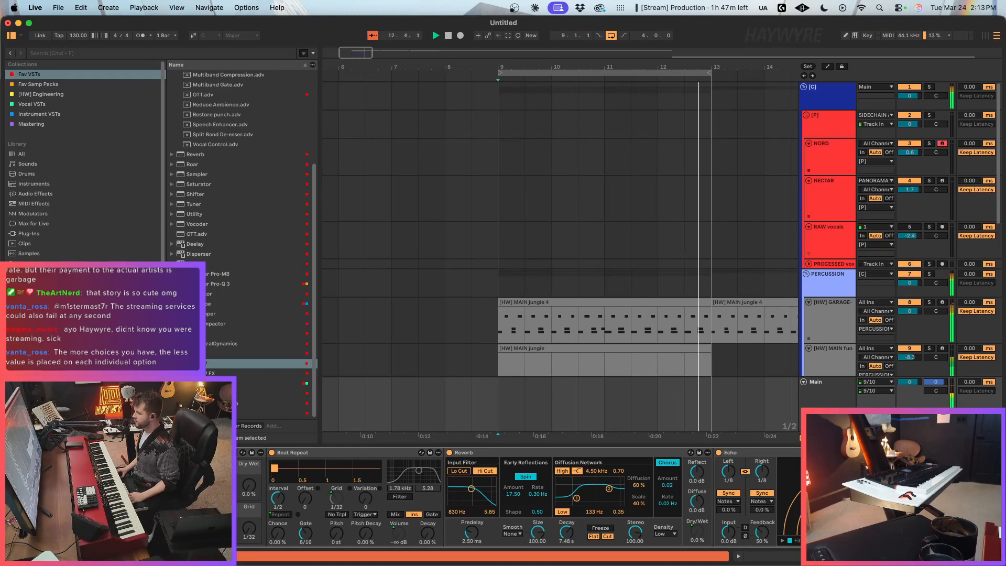
{"action": "left_click", "coordinate": [754, 162]}
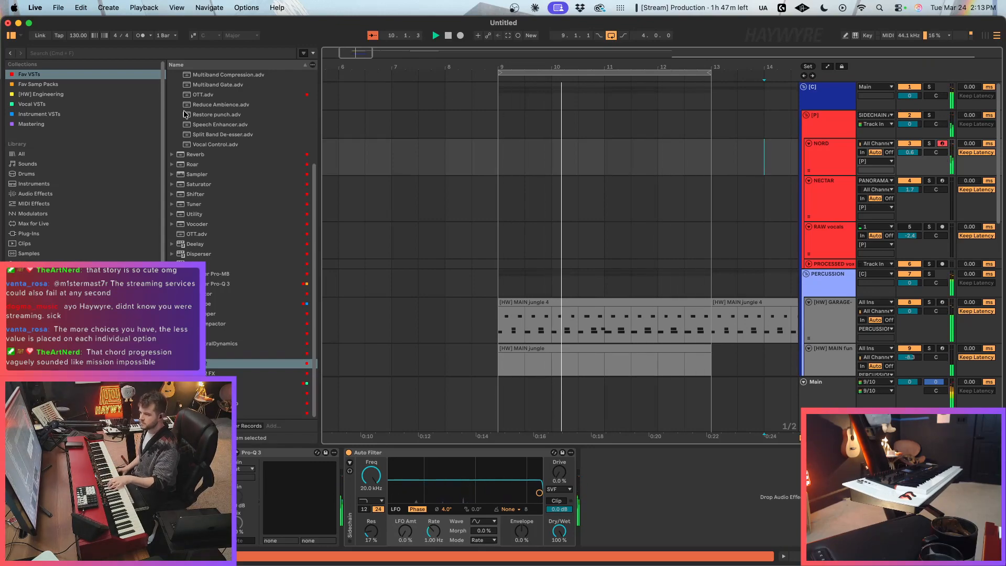
{"action": "left_click", "coordinate": [47, 123]}
{"action": "left_click", "coordinate": [198, 74]}
{"action": "left_click", "coordinate": [659, 404]}
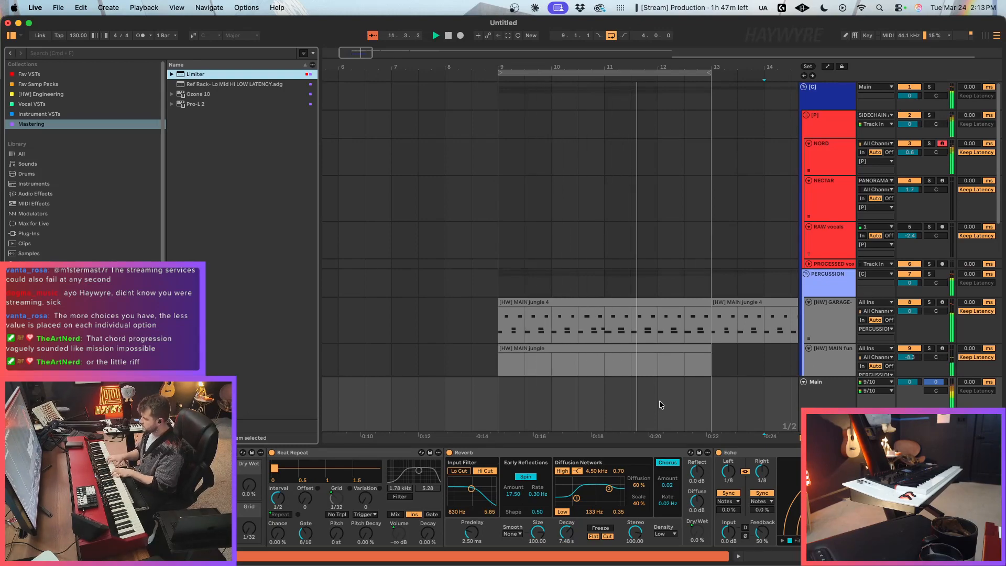
Step: Add ValhallaVintageVerb after the Auto Filter on the NORD track and set its decay to 5.65 s
{"action": "left_click", "coordinate": [831, 158]}
{"action": "left_click", "coordinate": [42, 75]}
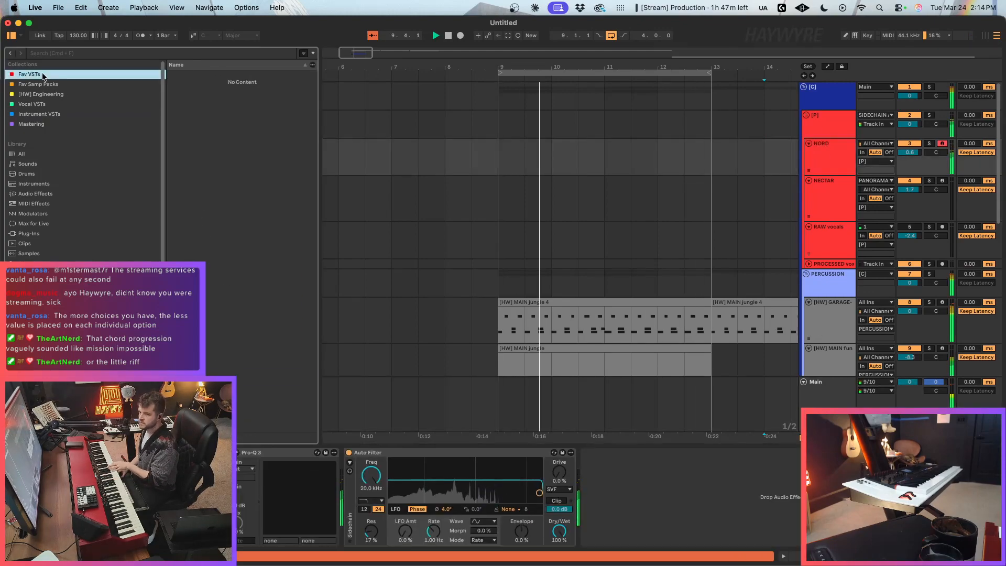
{"action": "scroll", "coordinate": [220, 403], "scroll_direction": "down", "scroll_amount": 1}
{"action": "left_click_drag", "start_coordinate": [220, 411], "coordinate": [615, 502]}
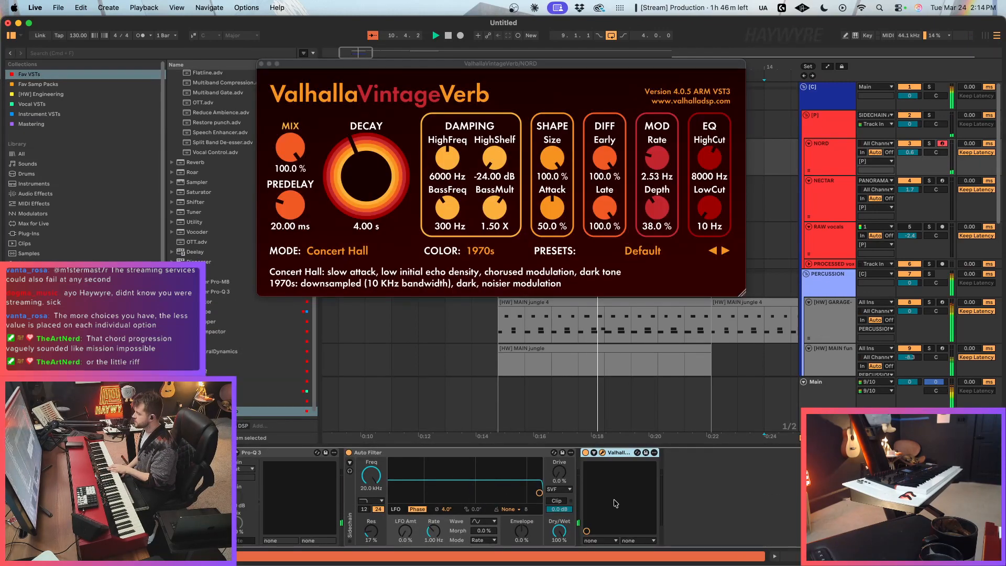
{"action": "left_click_drag", "start_coordinate": [402, 149], "coordinate": [406, 115]}
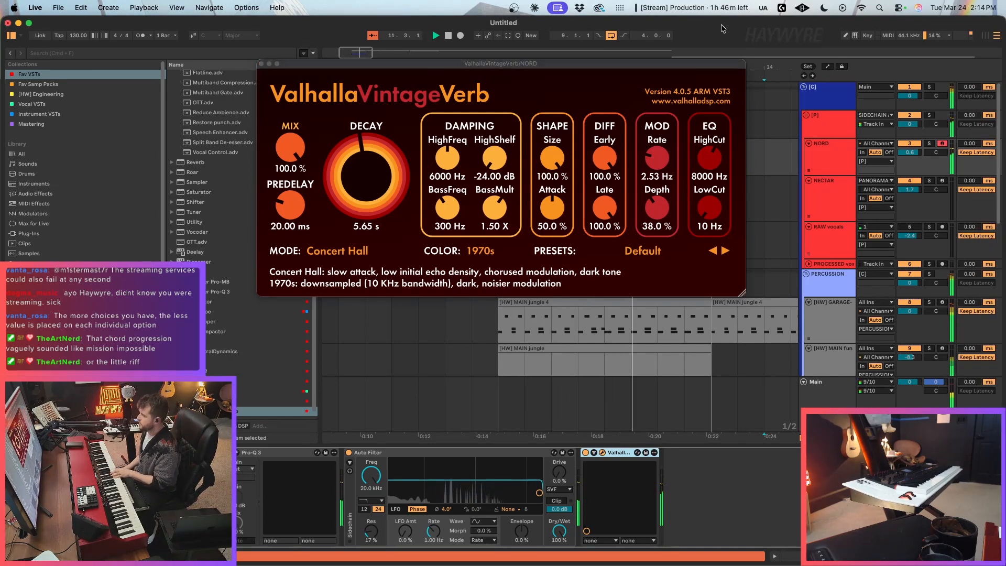
{"action": "left_click", "coordinate": [262, 64]}
Step: Deactivate the MIDI clips on the 17 Serum 2 and 18 Serum 2 tracks between bars 9 and 13
{"action": "scroll", "coordinate": [591, 276], "scroll_direction": "down", "scroll_amount": 10}
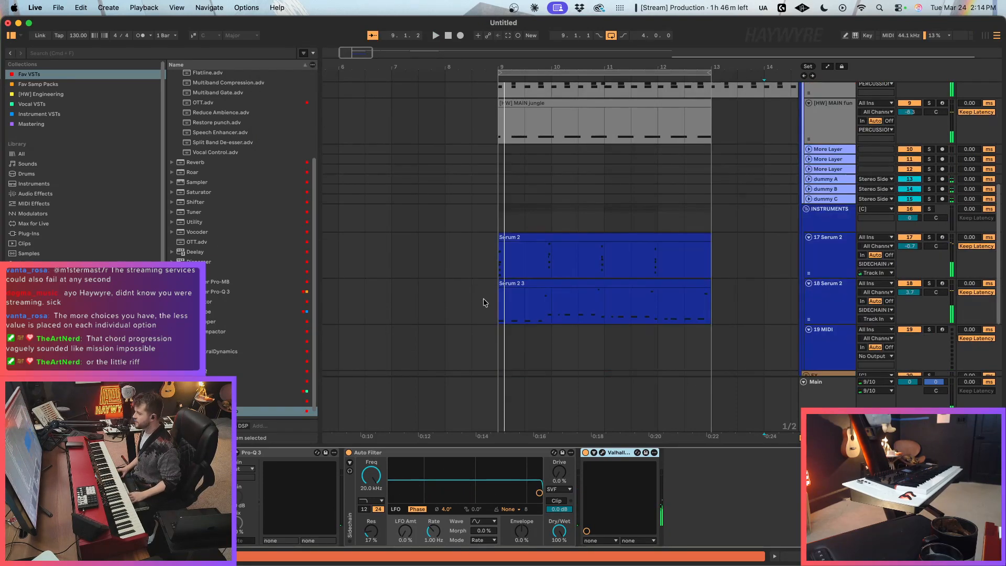
{"action": "left_click_drag", "start_coordinate": [485, 298], "coordinate": [705, 306]}
{"action": "key", "text": "0"}
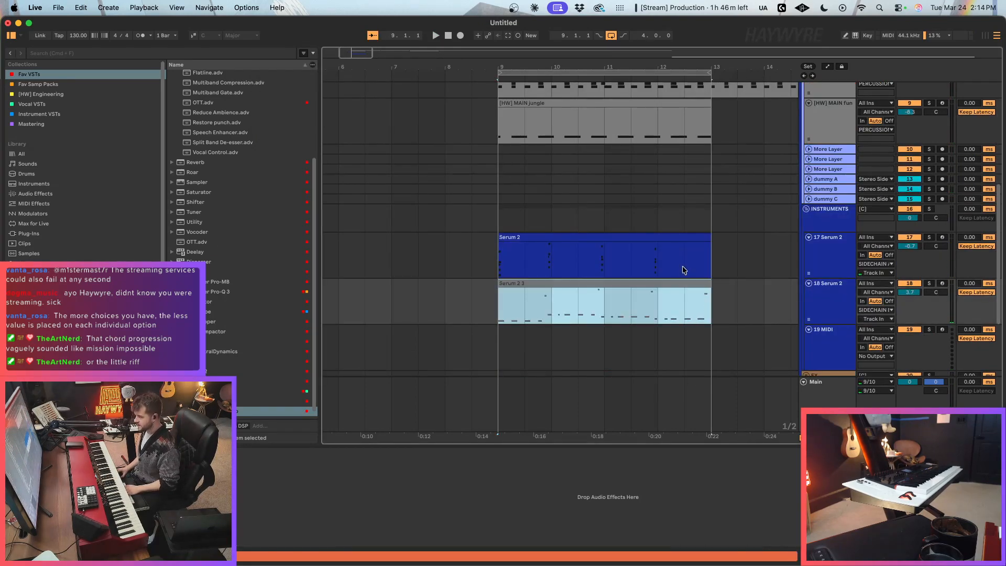
{"action": "left_click", "coordinate": [680, 269]}
{"action": "scroll", "coordinate": [975, 157], "scroll_direction": "up", "scroll_amount": 5}
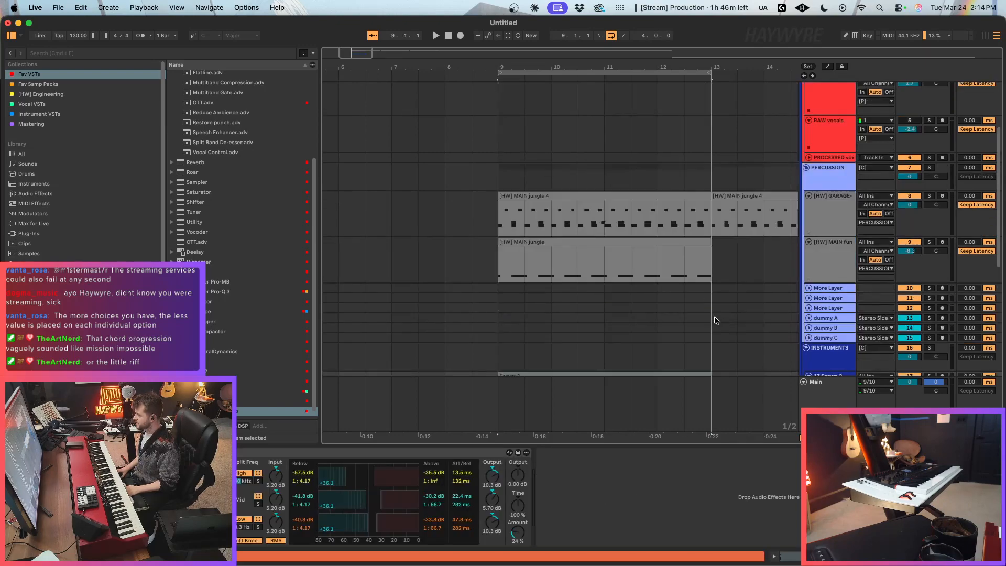
Step: Bypass ValhallaVintageVerb on the NORD track and arm the track for recording
{"action": "left_click", "coordinate": [846, 149]}
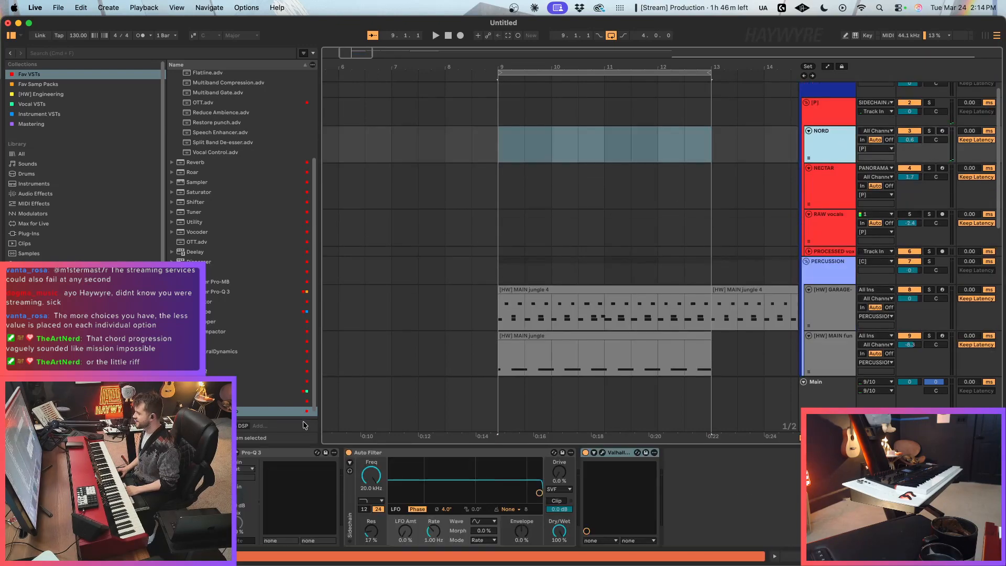
{"action": "left_click", "coordinate": [587, 455]}
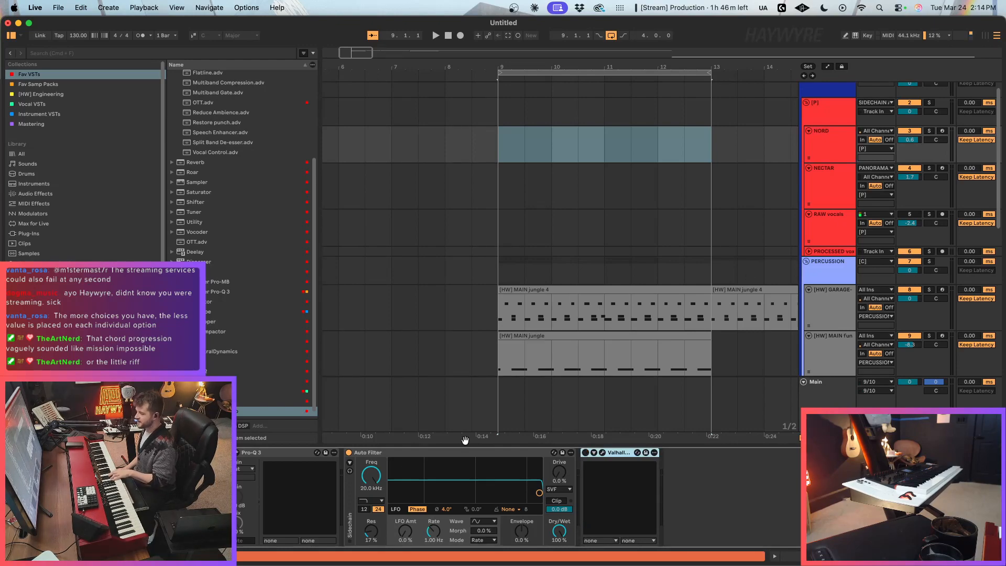
{"action": "left_click", "coordinate": [943, 131]}
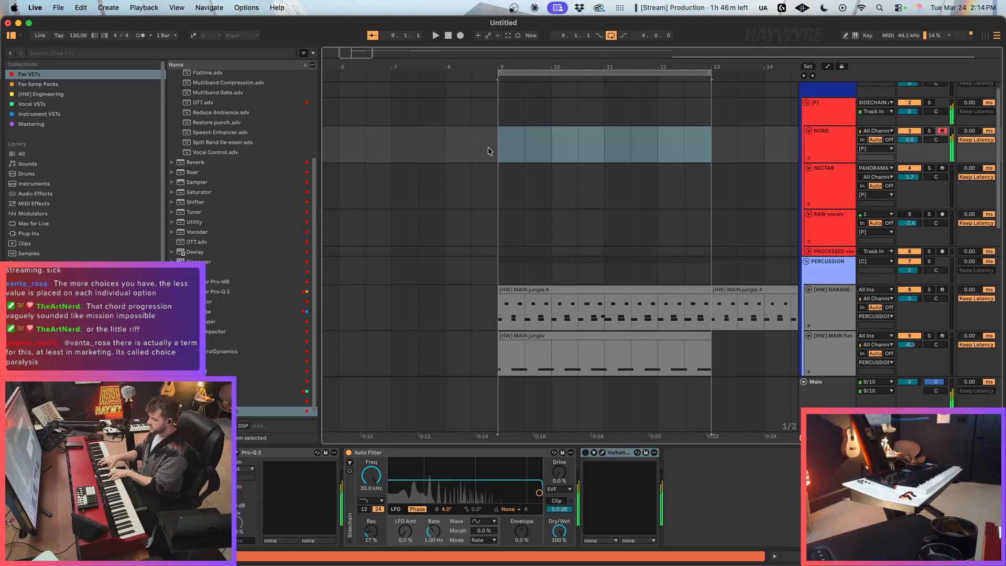
Step: Rehearse along with the loop, and record a four-bar keyboard part on the NORD track from bar 9
{"action": "key", "text": "space"}
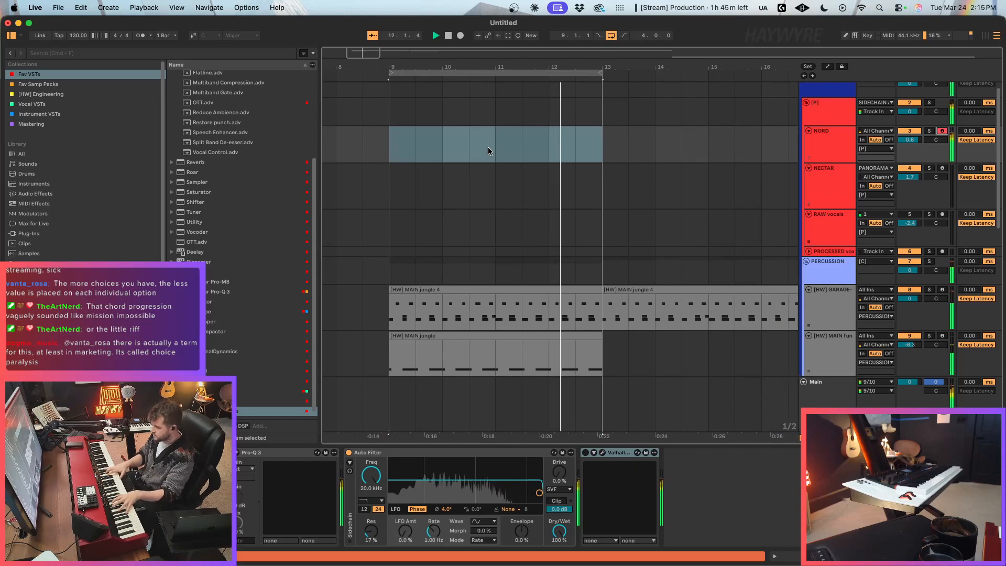
{"action": "key", "text": "space"}
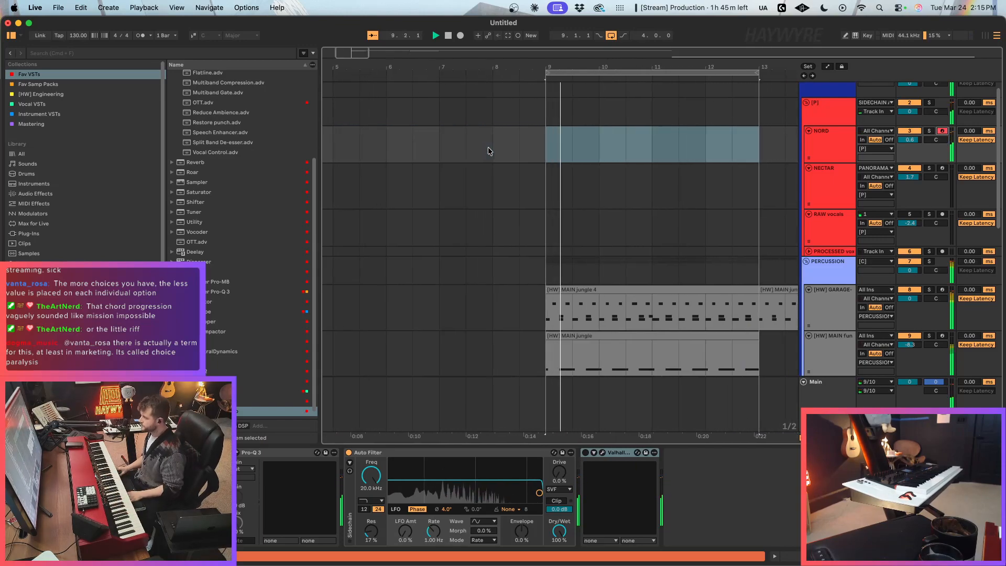
{"action": "scroll", "coordinate": [545, 158], "scroll_direction": "down", "scroll_amount": 3}
{"action": "scroll", "coordinate": [544, 157], "scroll_direction": "up", "scroll_amount": 3}
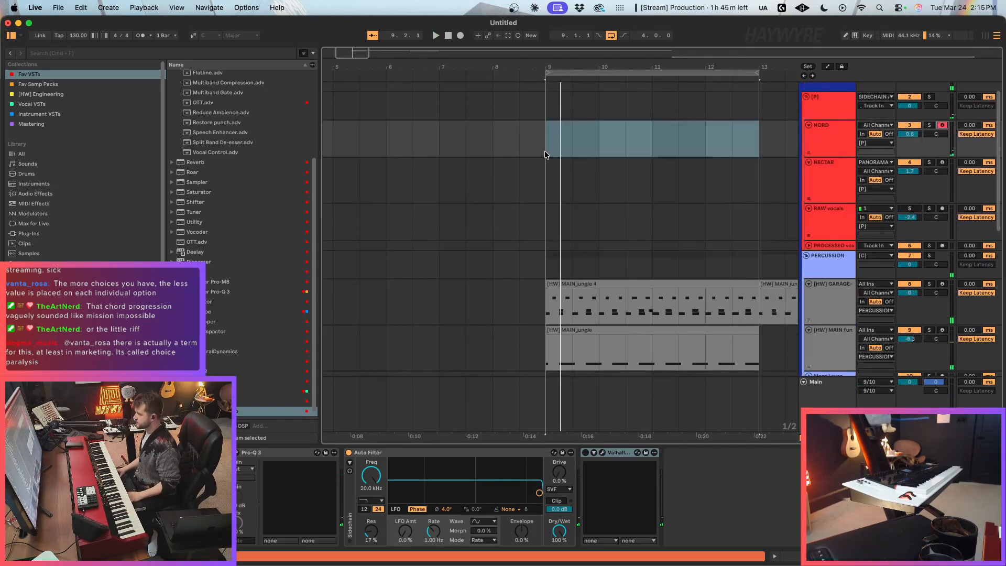
{"action": "left_click", "coordinate": [547, 150]}
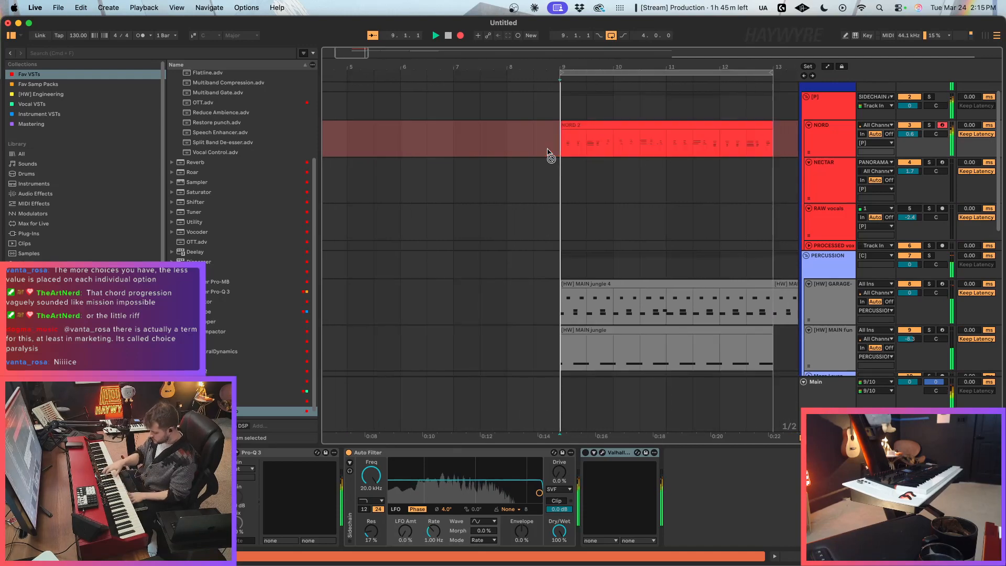
Step: Arm the 17 Serum 2 track for recording while the loop plays
{"action": "scroll", "coordinate": [642, 188], "scroll_direction": "down", "scroll_amount": 5}
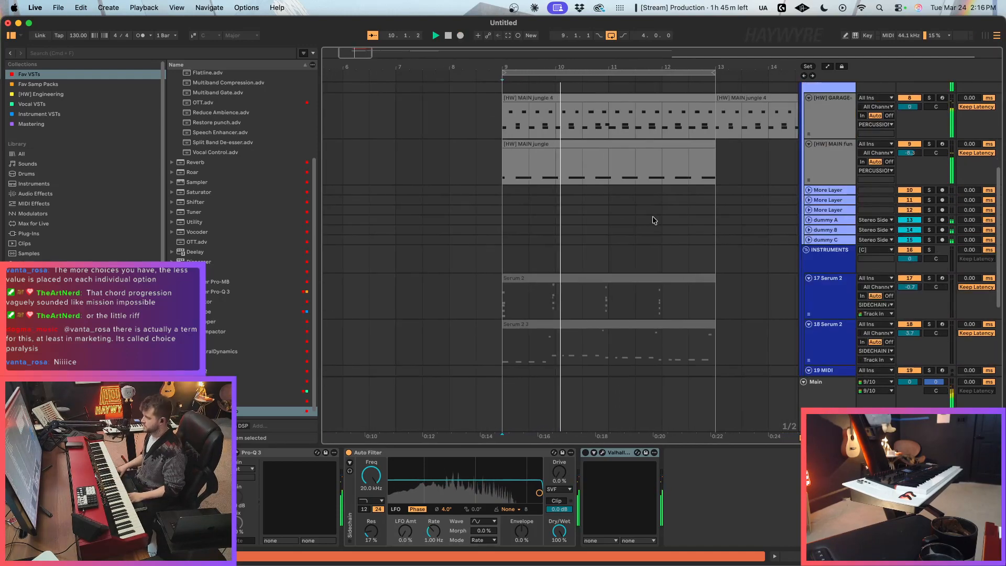
{"action": "scroll", "coordinate": [657, 227], "scroll_direction": "up", "scroll_amount": 3}
{"action": "scroll", "coordinate": [763, 294], "scroll_direction": "down", "scroll_amount": 10}
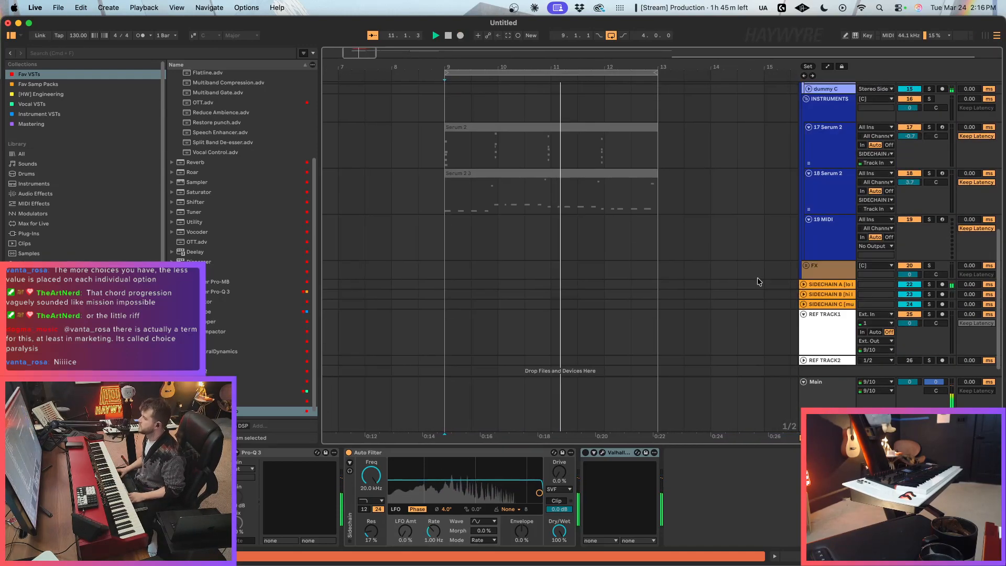
{"action": "left_click", "coordinate": [827, 158]}
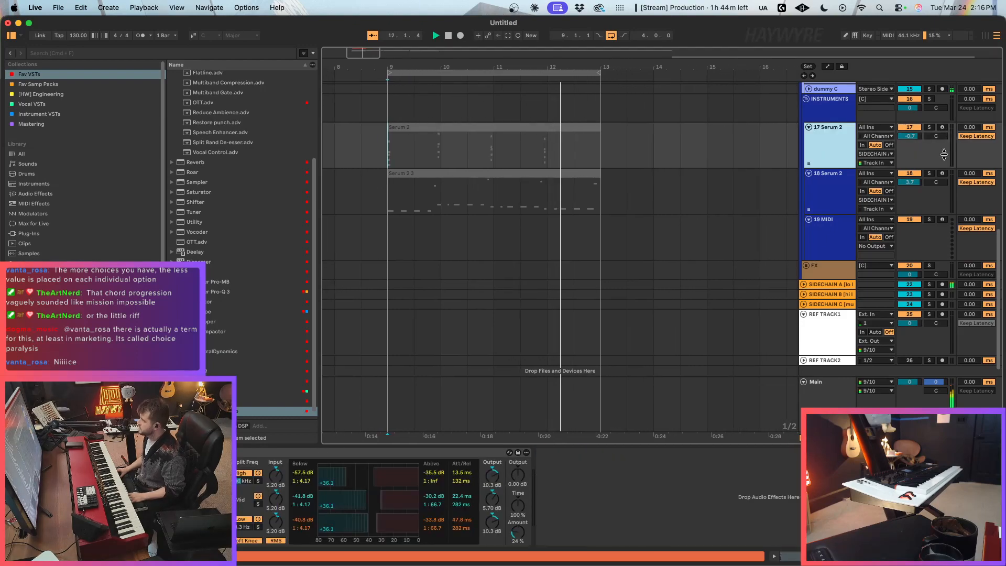
{"action": "left_click", "coordinate": [943, 127]}
{"action": "left_click", "coordinate": [914, 138]}
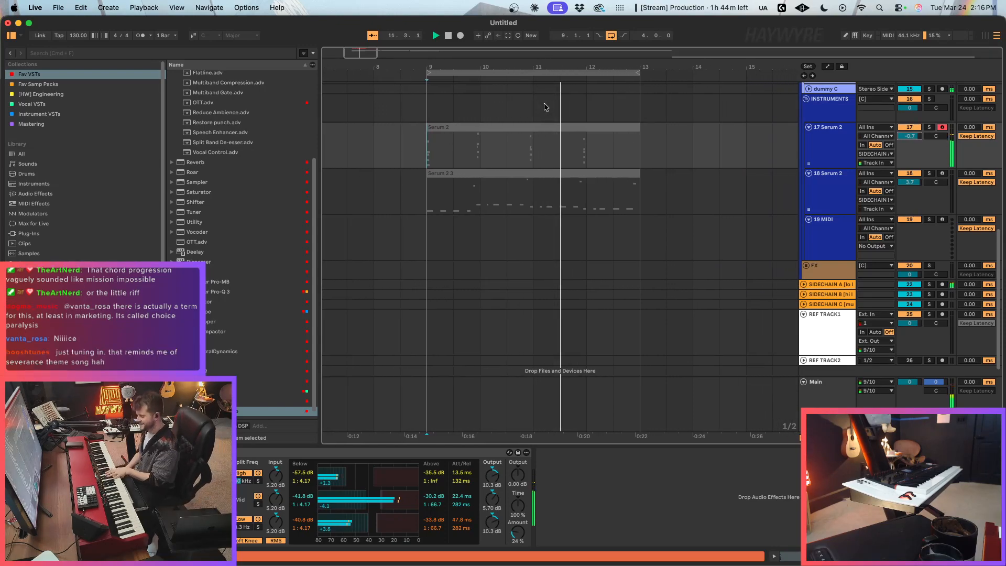
Step: Record a new chord take on the 17 Serum 2 track within the loop and extend the trailing clip's start back to mid-bar 12
{"action": "key", "text": "F9"}
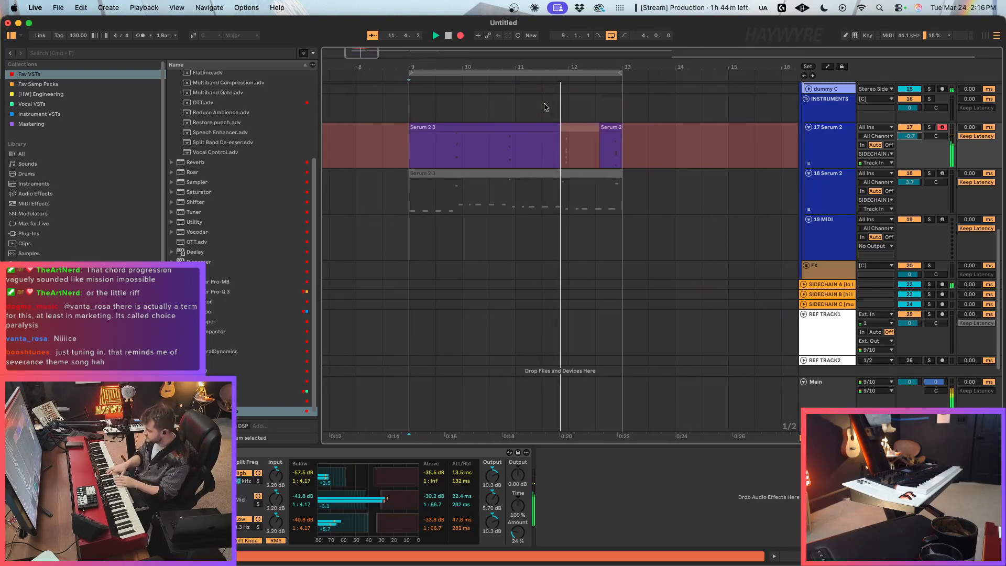
{"action": "key", "text": "F9"}
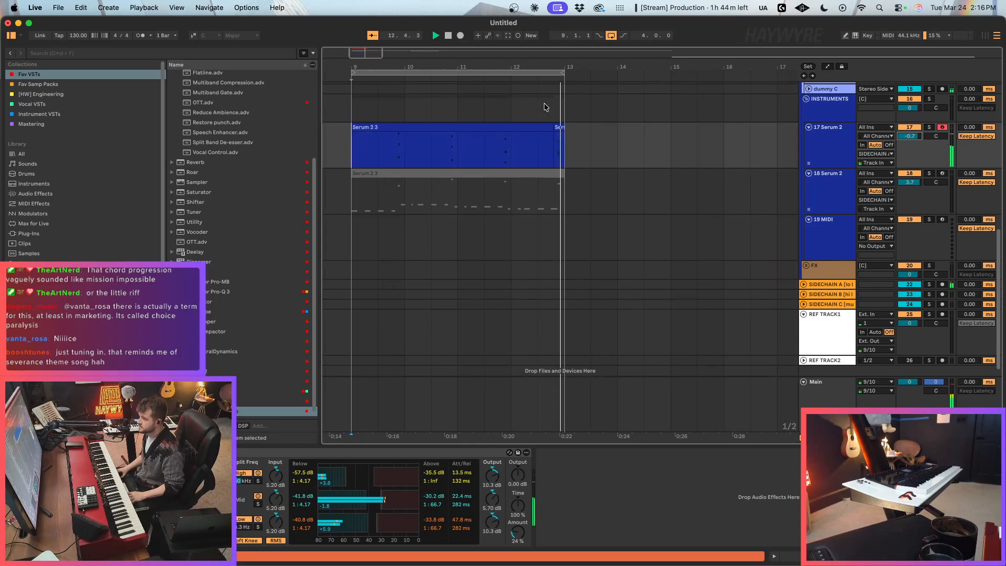
{"action": "left_click", "coordinate": [595, 144]}
{"action": "left_click_drag", "start_coordinate": [747, 126], "coordinate": [733, 128]}
Step: Select the NECTAR track and arm it for recording
{"action": "left_click", "coordinate": [839, 202]}
{"action": "left_click", "coordinate": [837, 234]}
{"action": "scroll", "coordinate": [833, 235], "scroll_direction": "up", "scroll_amount": 5}
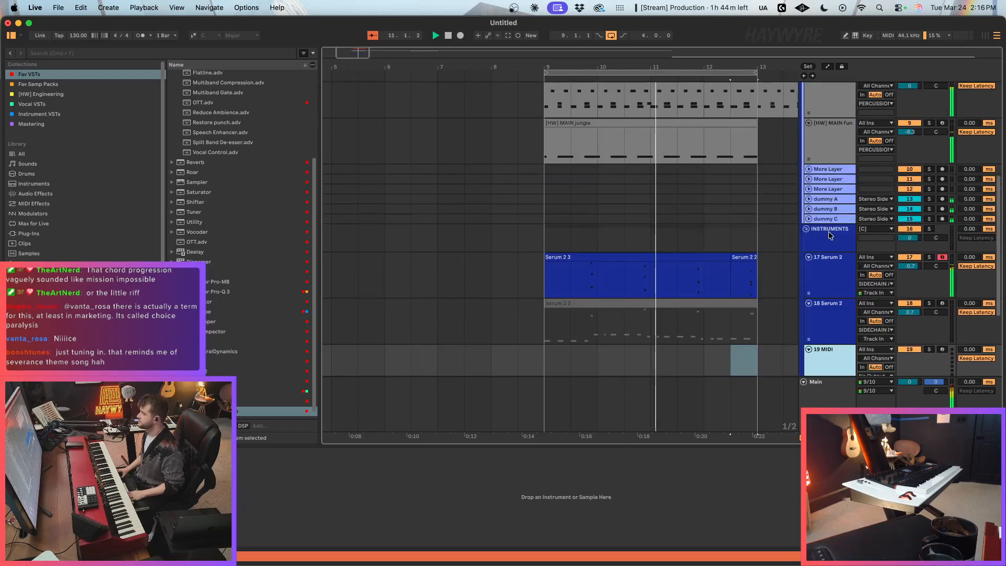
{"action": "scroll", "coordinate": [827, 322], "scroll_direction": "up", "scroll_amount": 9}
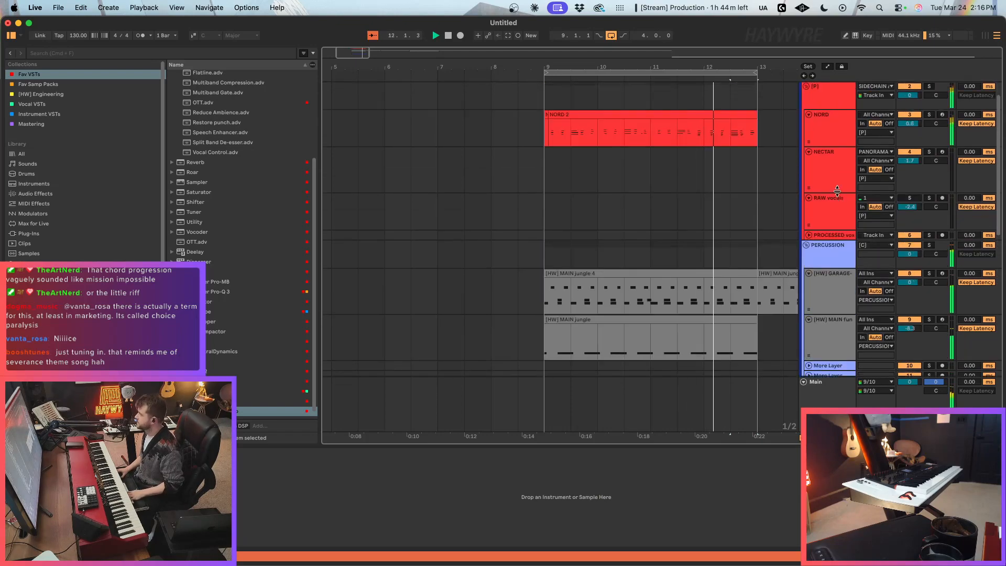
{"action": "left_click", "coordinate": [837, 196]}
{"action": "left_click", "coordinate": [942, 181]}
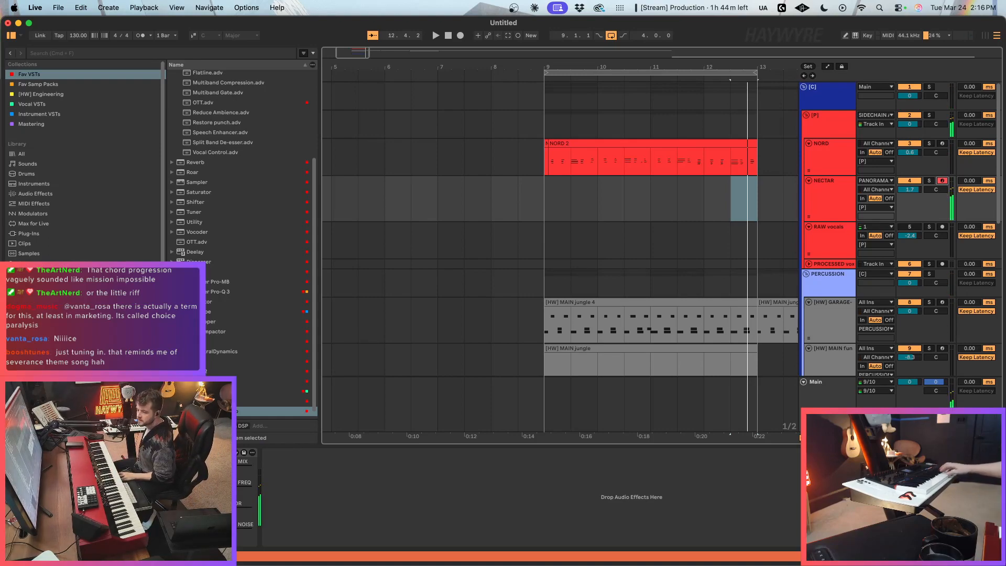
Step: In the NECTAR track's Serum 2, raise the Filter 1 cutoff, set Env 1 to 103 ms decay and 5.5 ms release, enable mono, and start playback
{"action": "key", "text": "alt+super+p"}
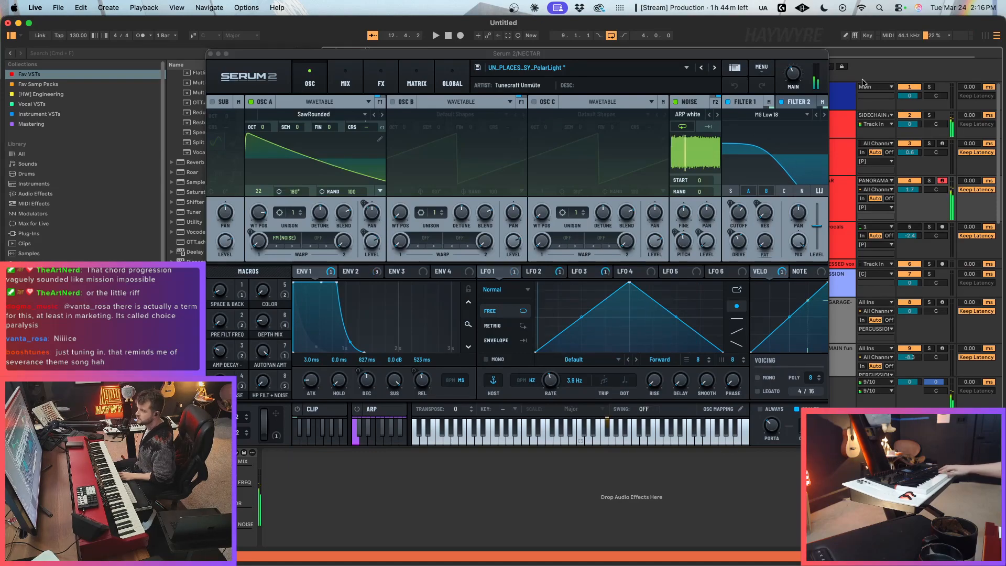
{"action": "left_click_drag", "start_coordinate": [739, 214], "coordinate": [736, 174]}
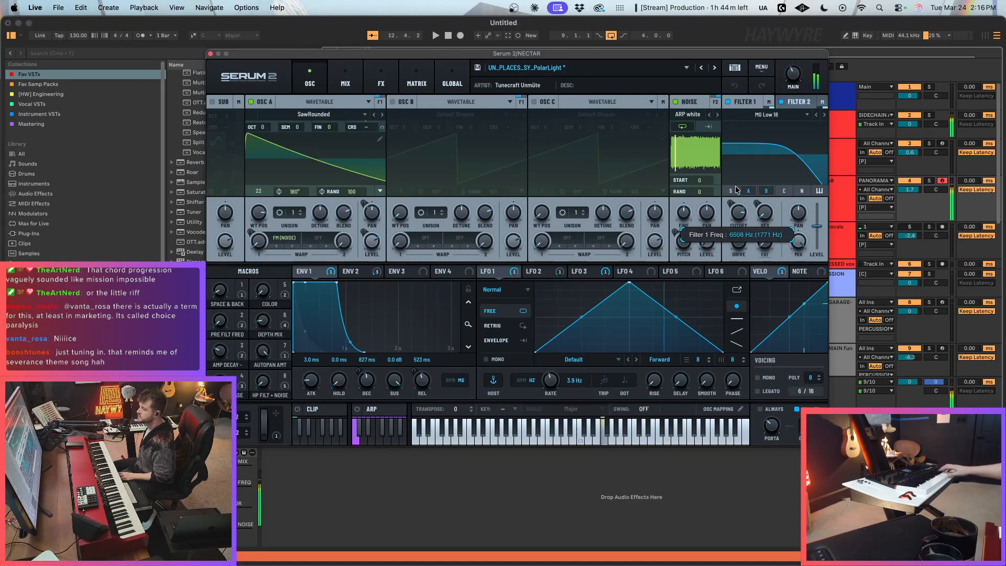
{"action": "left_click_drag", "start_coordinate": [593, 54], "coordinate": [599, 121]}
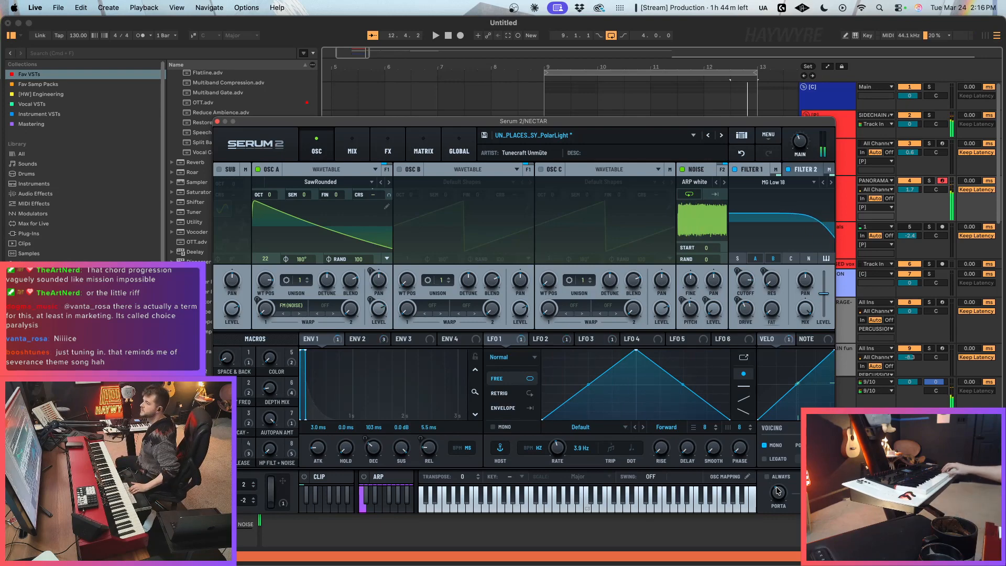
{"action": "key", "text": "space"}
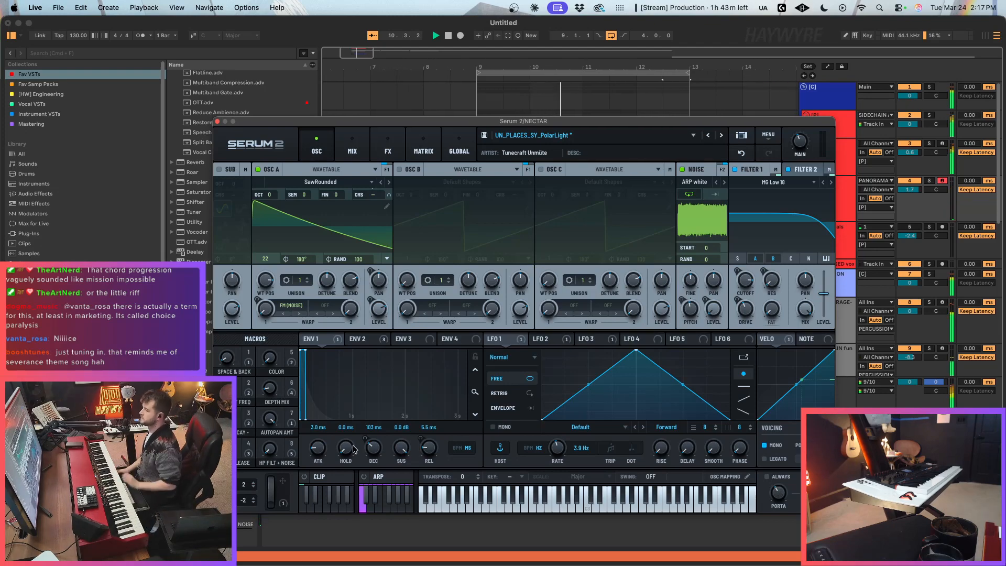
Step: Record a NECTAR synth take over the bar 9–13 loop, stop playback, and select the recorded clip
{"action": "left_click", "coordinate": [217, 122]}
{"action": "scroll", "coordinate": [728, 264], "scroll_direction": "down", "scroll_amount": 10}
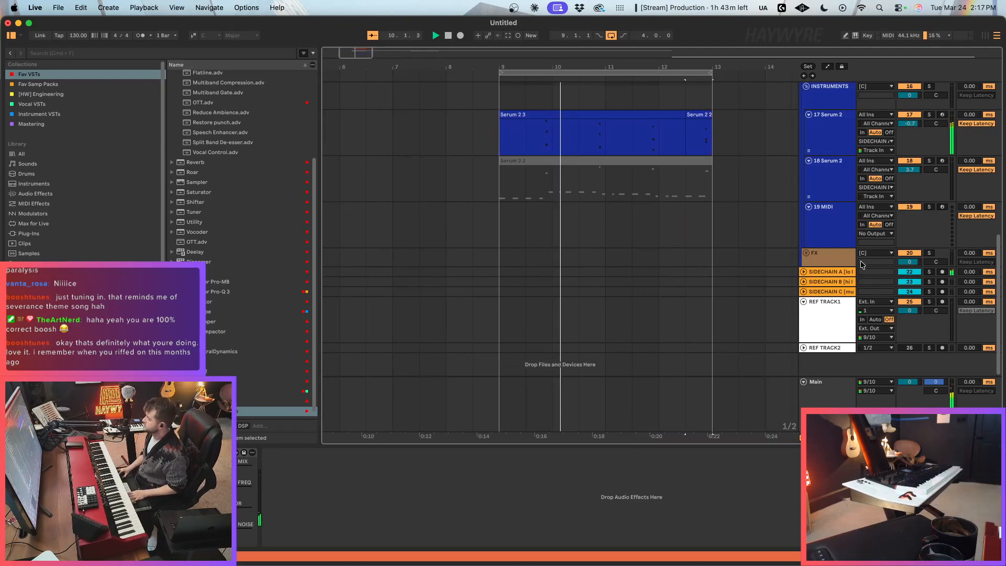
{"action": "left_click", "coordinate": [815, 235]}
{"action": "scroll", "coordinate": [761, 267], "scroll_direction": "up", "scroll_amount": 15}
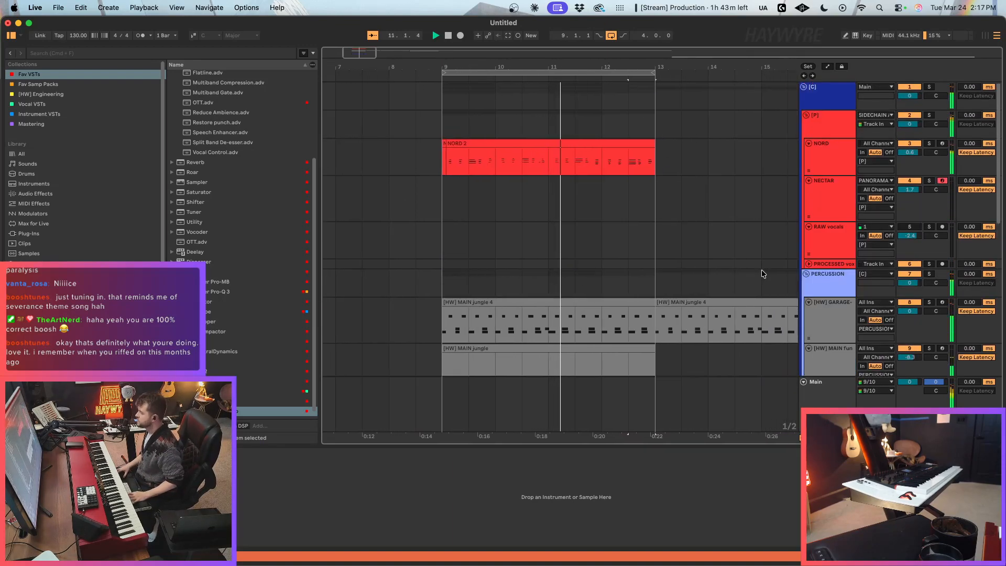
{"action": "key", "text": "F9"}
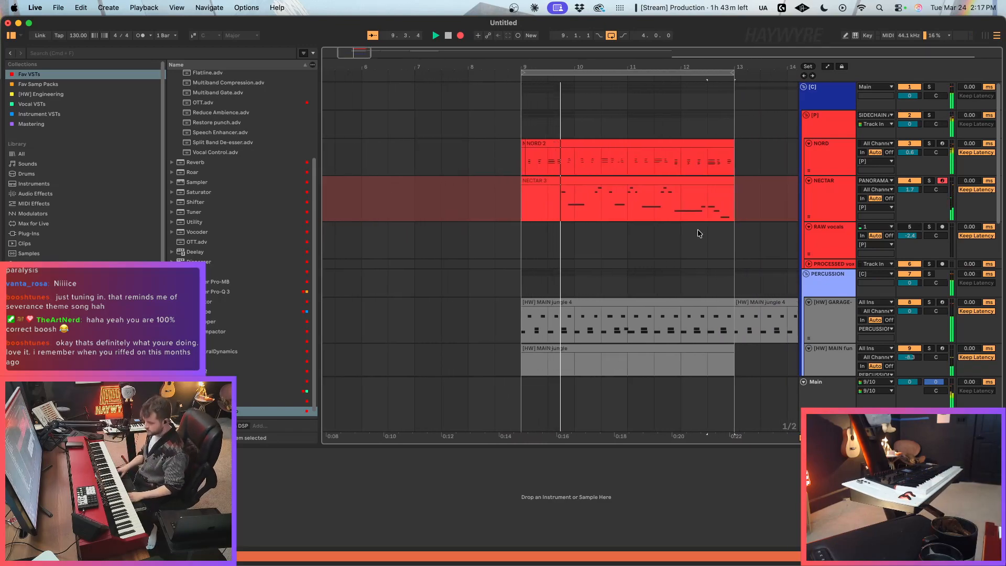
{"action": "key", "text": "space"}
{"action": "left_click", "coordinate": [549, 181]}
{"action": "left_click_drag", "start_coordinate": [549, 180], "coordinate": [510, 185]}
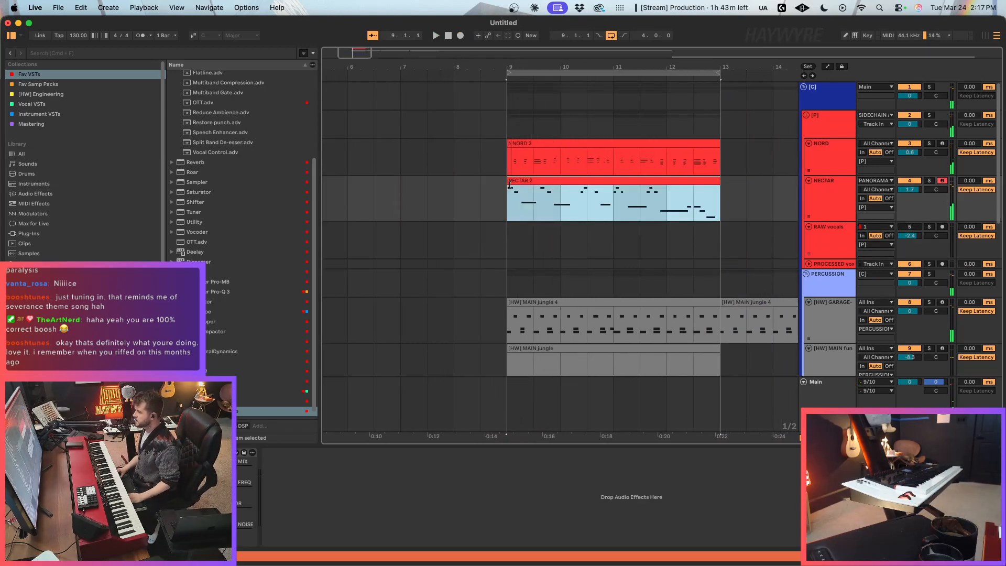
Step: Duplicate the NORD and NECTAR clips into bars 13–17 and delete the first NECTAR clip in bars 9–13
{"action": "left_click_drag", "start_coordinate": [340, 67], "coordinate": [340, 32]}
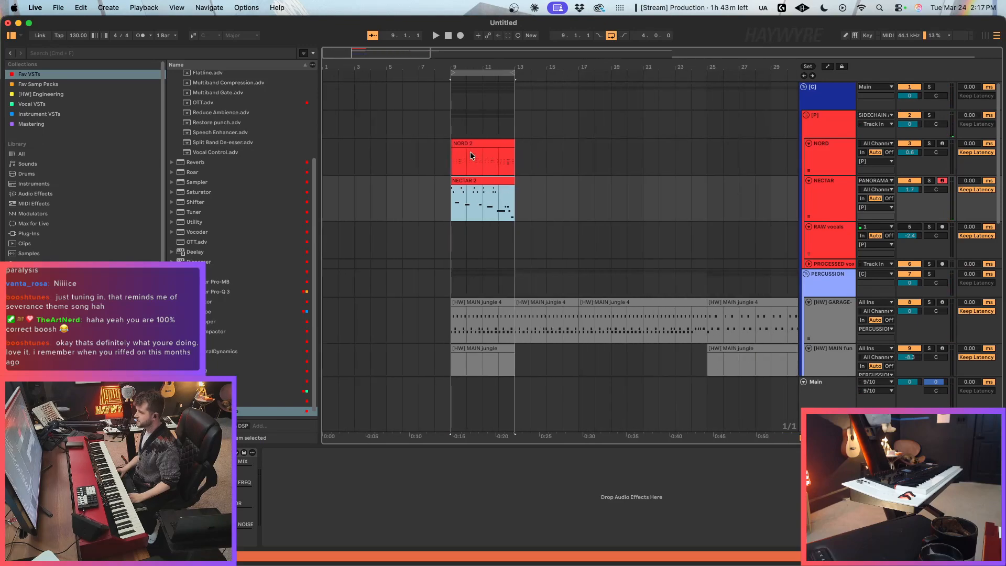
{"action": "left_click_drag", "start_coordinate": [451, 161], "coordinate": [514, 204]}
{"action": "key", "text": "super+d"}
{"action": "left_click", "coordinate": [467, 239]}
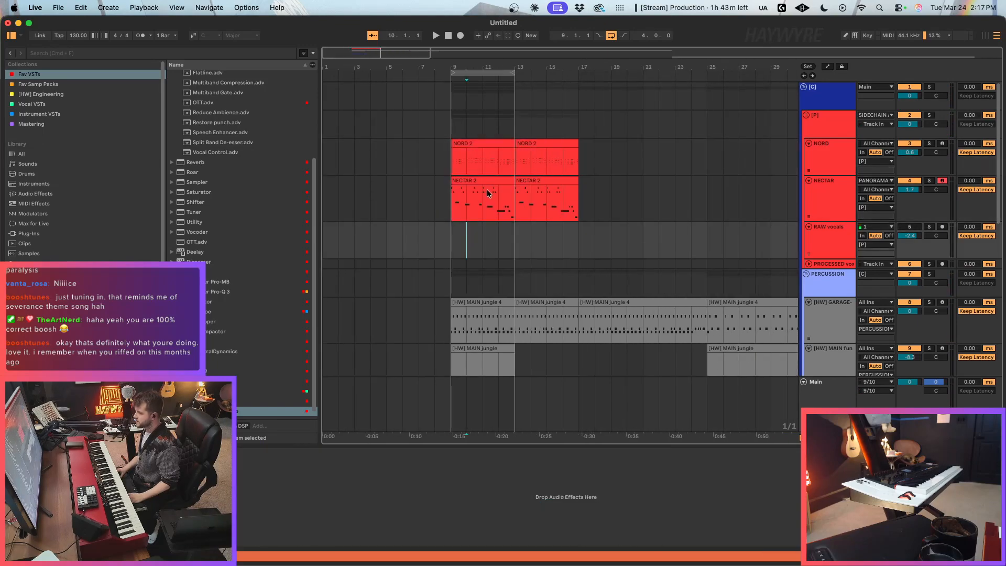
{"action": "left_click", "coordinate": [487, 193]}
{"action": "key", "text": "Delete"}
Step: Extend the loop to bar 17 and duplicate the [HW] MAIN jungle clip on track 9 into bars 13–17
{"action": "left_click_drag", "start_coordinate": [517, 78], "coordinate": [579, 76]}
{"action": "scroll", "coordinate": [533, 319], "scroll_direction": "down", "scroll_amount": 5}
{"action": "left_click_drag", "start_coordinate": [514, 211], "coordinate": [447, 249]}
{"action": "key", "text": "super+d"}
Step: Duplicate the 17 Serum 2 chord clips into bars 13–17 and play the extended loop back
{"action": "scroll", "coordinate": [516, 325], "scroll_direction": "down", "scroll_amount": 3}
{"action": "mouse_move", "coordinate": [453, 299]}
{"action": "left_mouse_down"}
{"action": "mouse_move", "coordinate": [524, 304]}
{"action": "mouse_move", "coordinate": [454, 309]}
{"action": "left_mouse_up"}
{"action": "key", "text": "super+d"}
{"action": "key", "text": "space"}
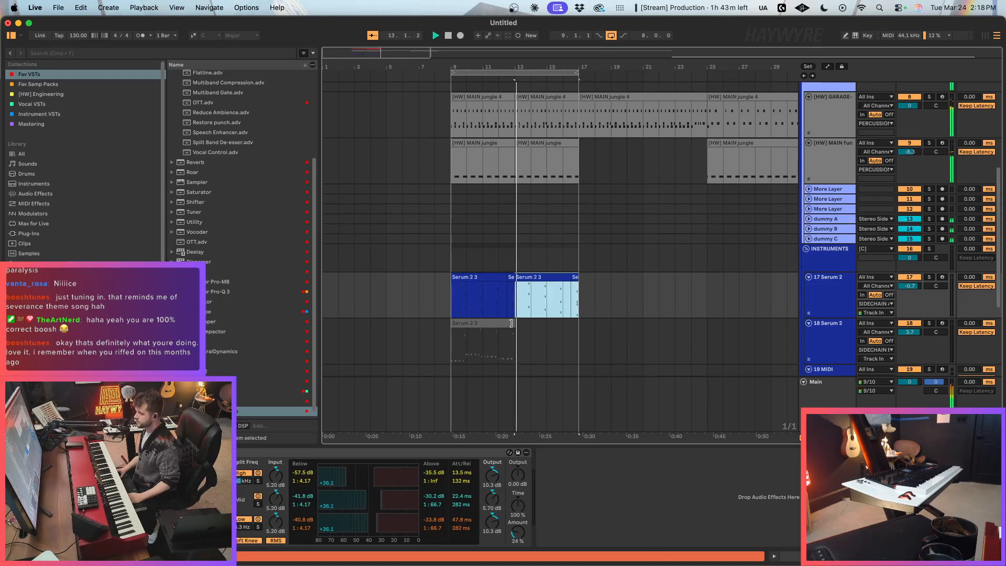
{"action": "left_click", "coordinate": [546, 309]}
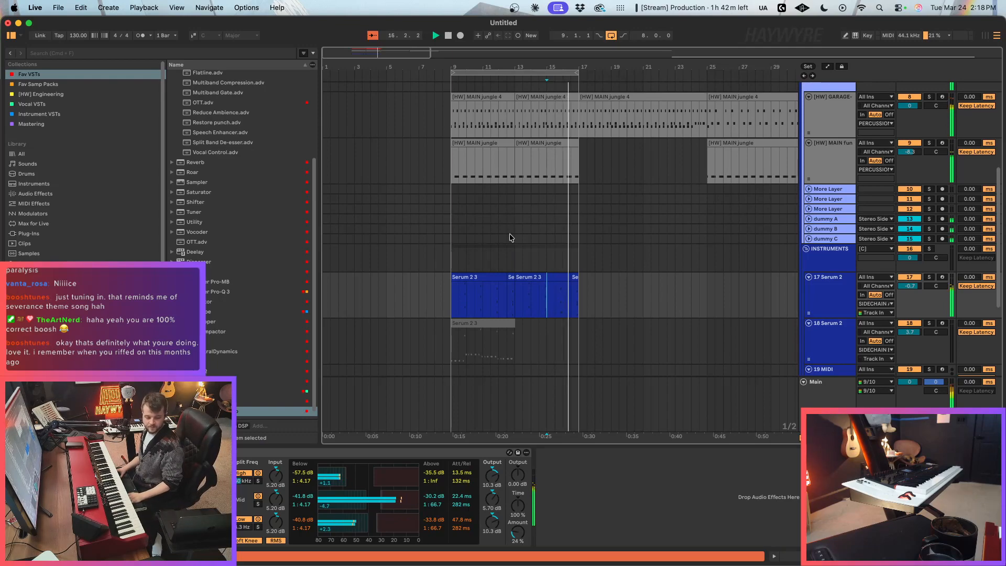
{"action": "scroll", "coordinate": [596, 228], "scroll_direction": "down", "scroll_amount": 5}
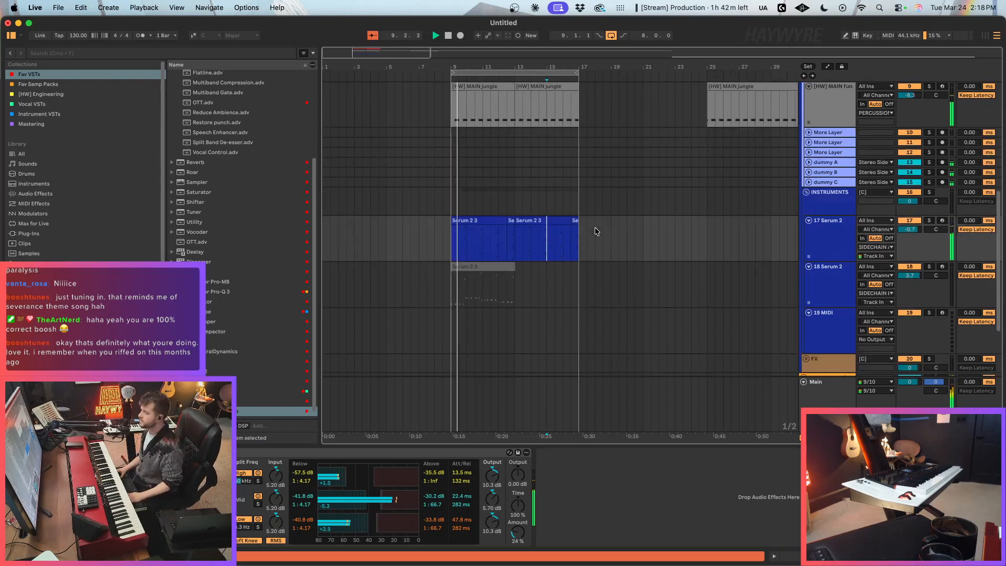
{"action": "key", "text": "space"}
Step: Load the Trilian instrument from the Instrument VSTs collection onto the empty 19 MIDI track
{"action": "left_click", "coordinate": [756, 203]}
{"action": "left_click", "coordinate": [827, 253]}
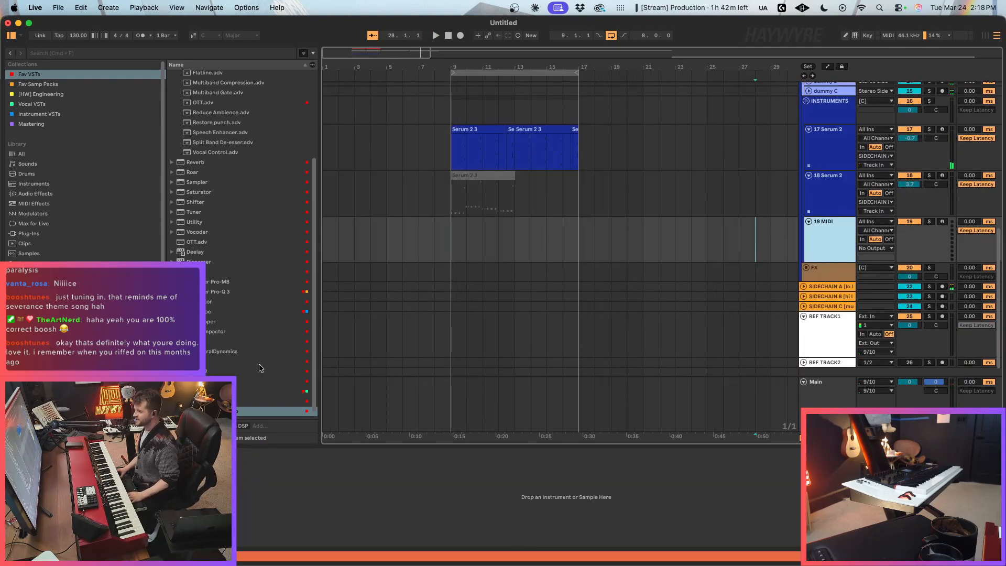
{"action": "scroll", "coordinate": [259, 368], "scroll_direction": "down", "scroll_amount": 1}
{"action": "left_click", "coordinate": [40, 236]}
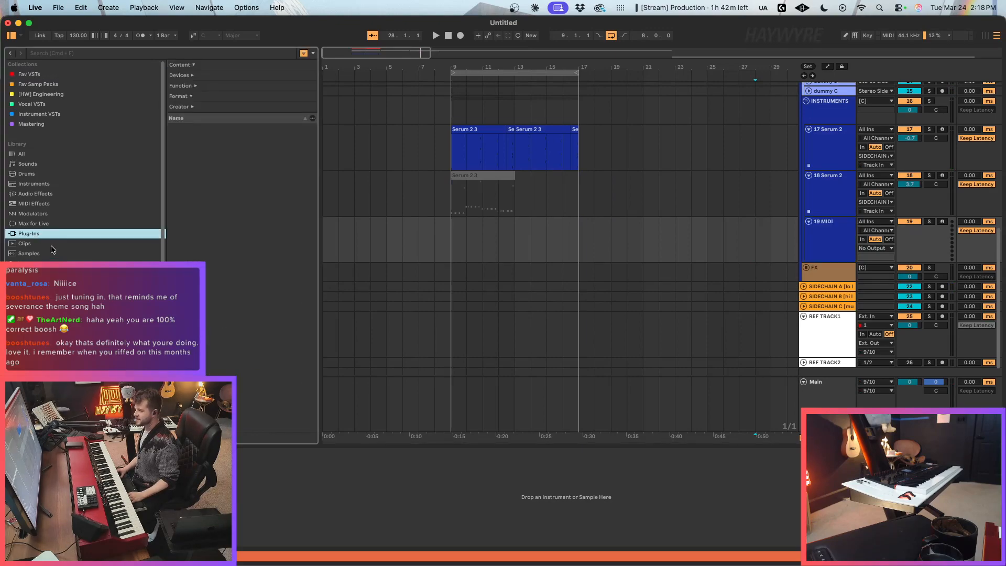
{"action": "left_click", "coordinate": [38, 193]}
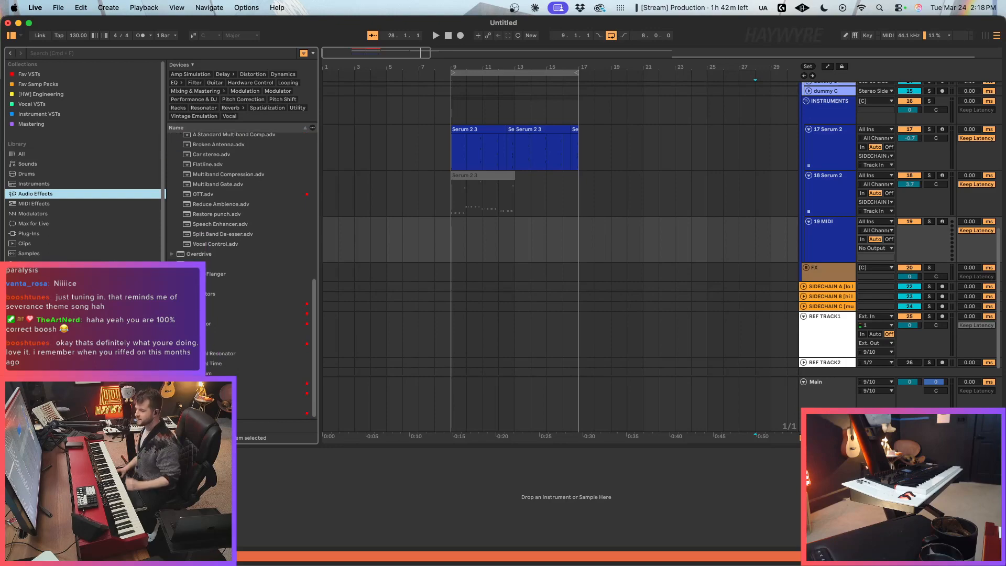
{"action": "left_click", "coordinate": [41, 124]}
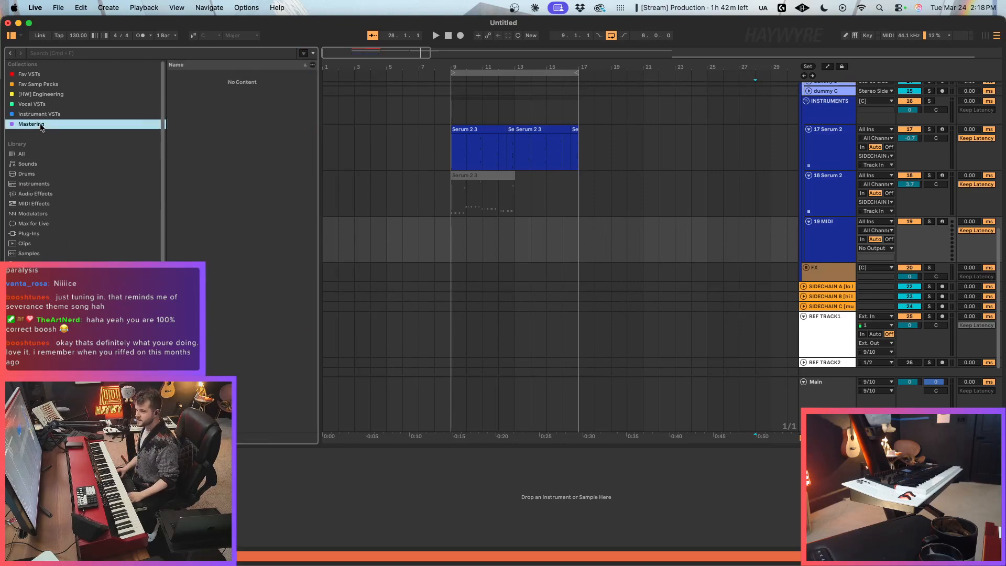
{"action": "left_click", "coordinate": [74, 115]}
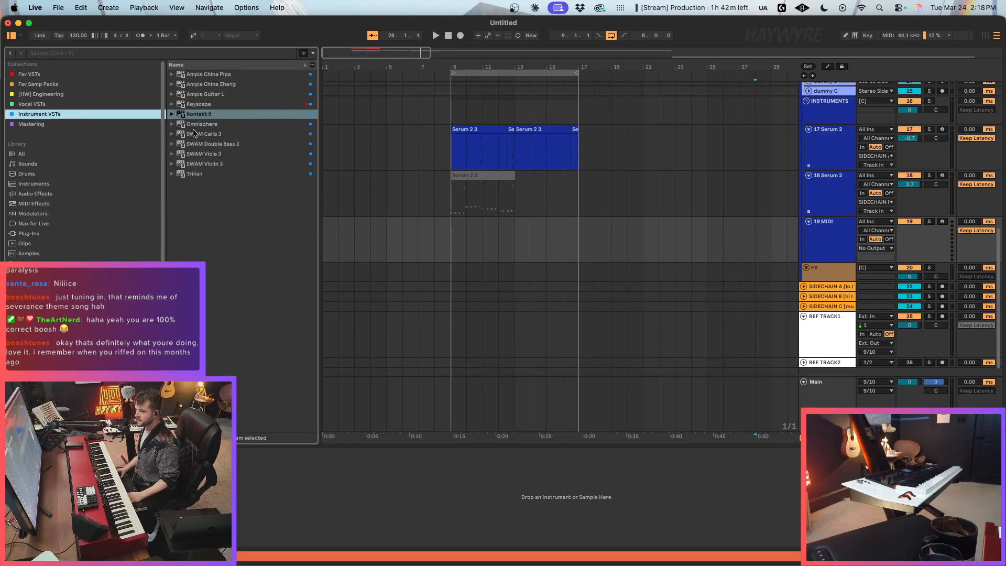
{"action": "left_click_drag", "start_coordinate": [201, 176], "coordinate": [593, 240]}
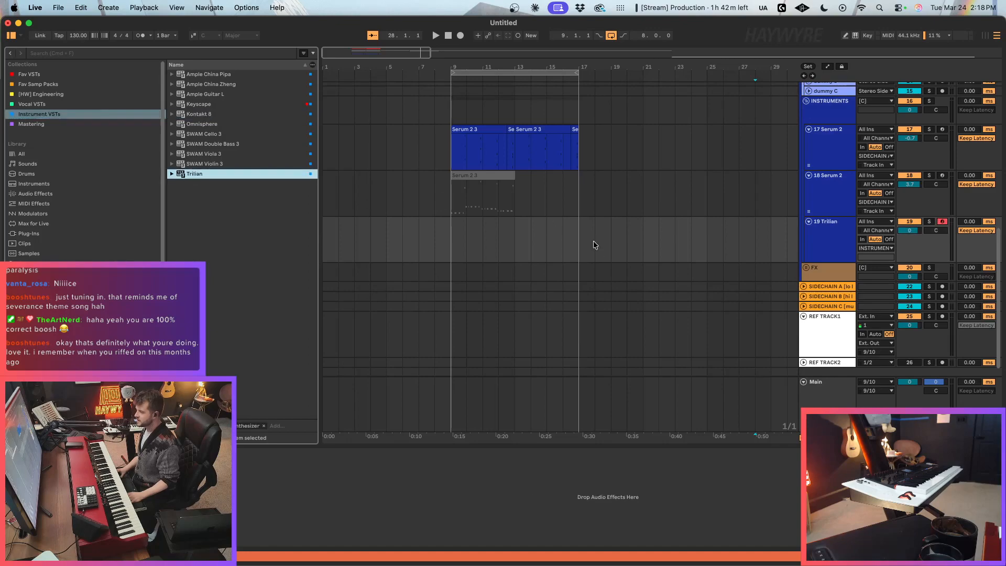
Step: In Trilian, browse the Bass Instruments category, load the Acoustic - Trilian Vintage patch, and close the plugin window
{"action": "left_click", "coordinate": [244, 264]}
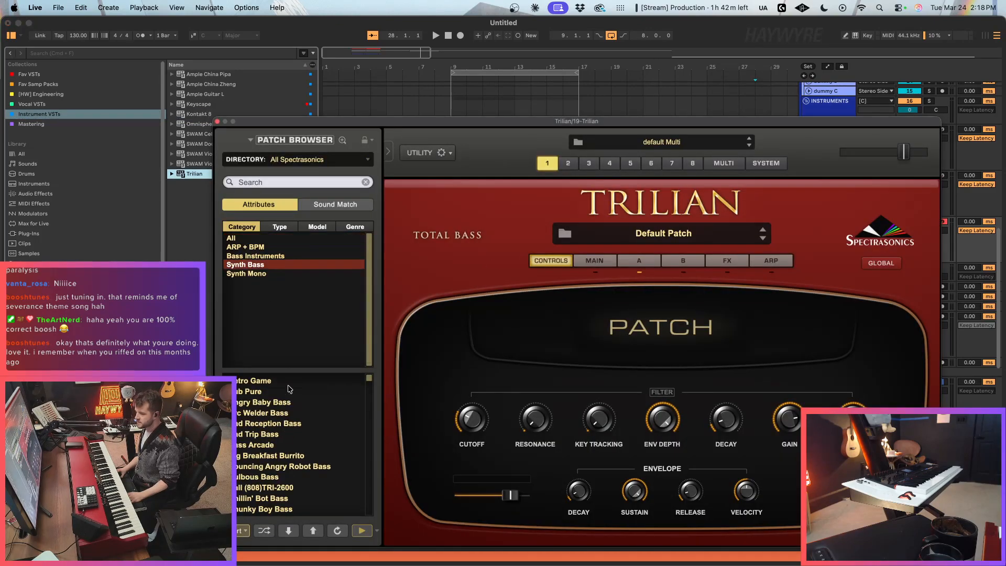
{"action": "left_click", "coordinate": [260, 256]}
{"action": "left_click", "coordinate": [298, 391]}
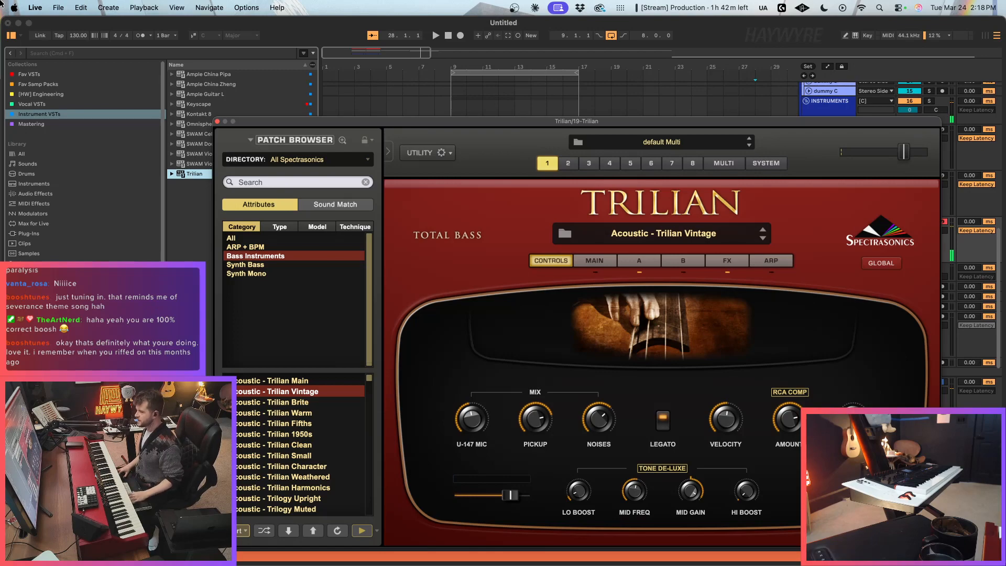
{"action": "left_click", "coordinate": [217, 121]}
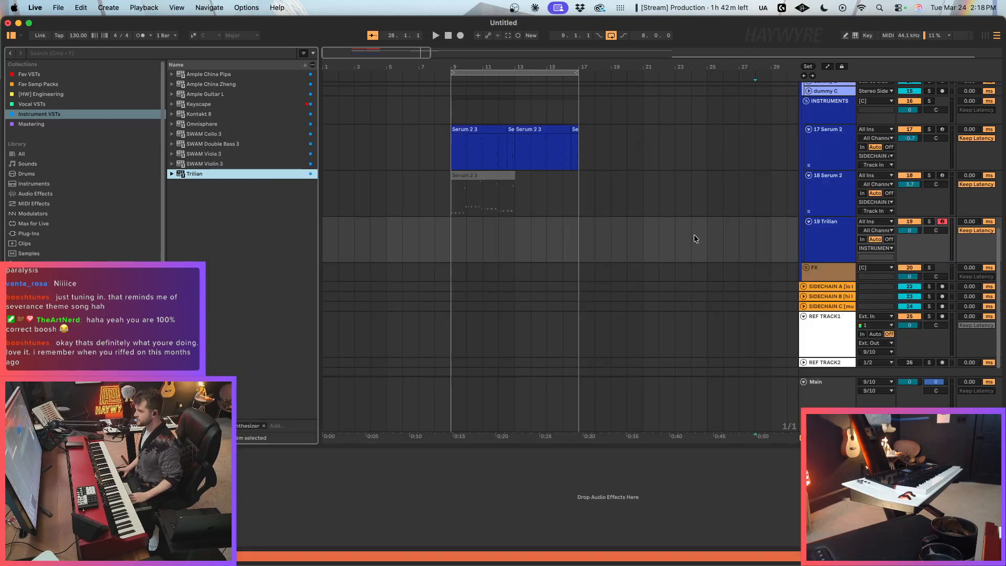
Step: Delete the drum clips between bars 25 and 47 and duplicate the bar 9–17 drum and 17 Serum 2 clips into bars 17–25
{"action": "scroll", "coordinate": [696, 237], "scroll_direction": "up", "scroll_amount": 5}
{"action": "scroll", "coordinate": [697, 244], "scroll_direction": "down", "scroll_amount": 3}
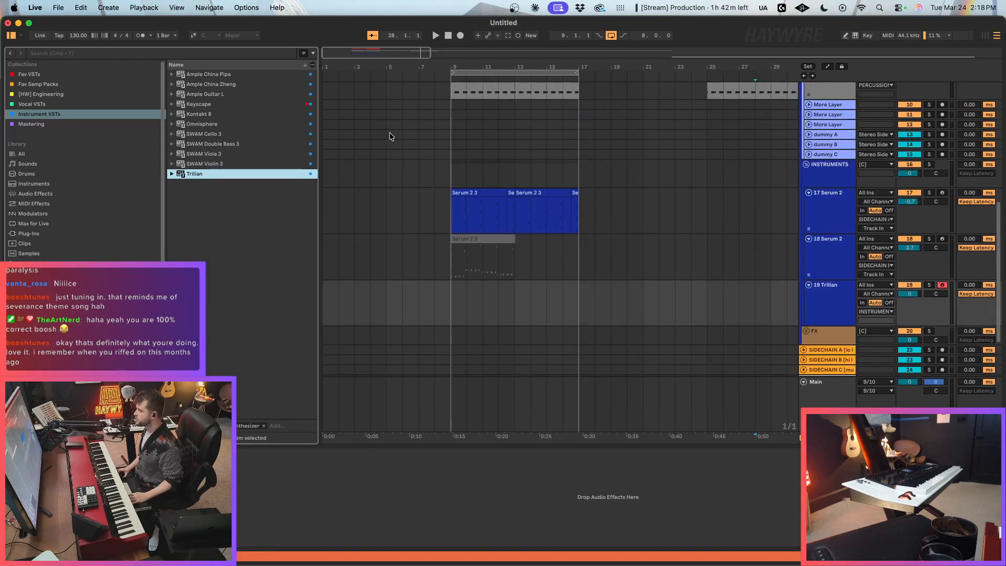
{"action": "scroll", "coordinate": [391, 134], "scroll_direction": "up", "scroll_amount": 4}
{"action": "left_click_drag", "start_coordinate": [345, 54], "coordinate": [359, 56]}
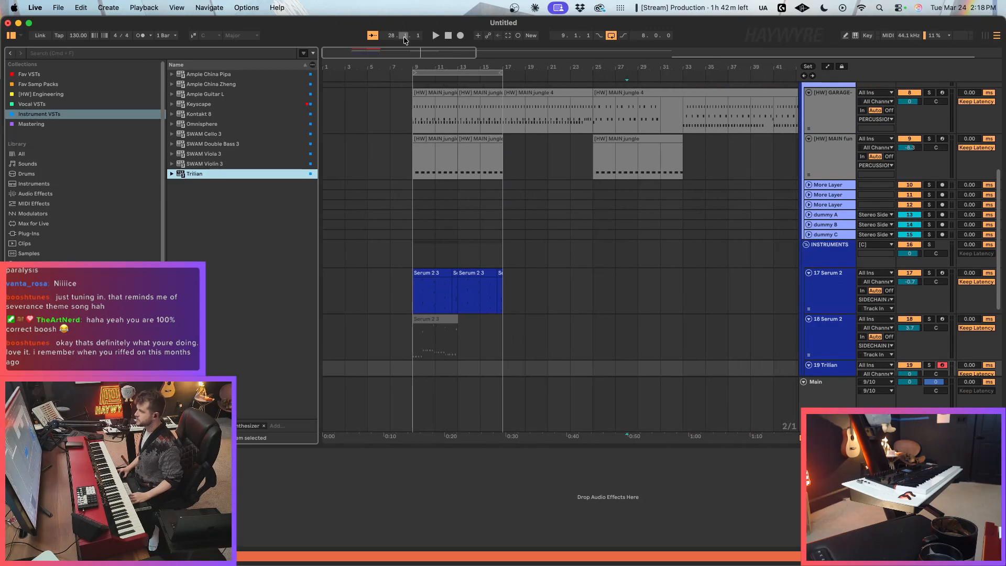
{"action": "scroll", "coordinate": [421, 150], "scroll_direction": "down", "scroll_amount": 3}
{"action": "left_click_drag", "start_coordinate": [527, 135], "coordinate": [690, 133]}
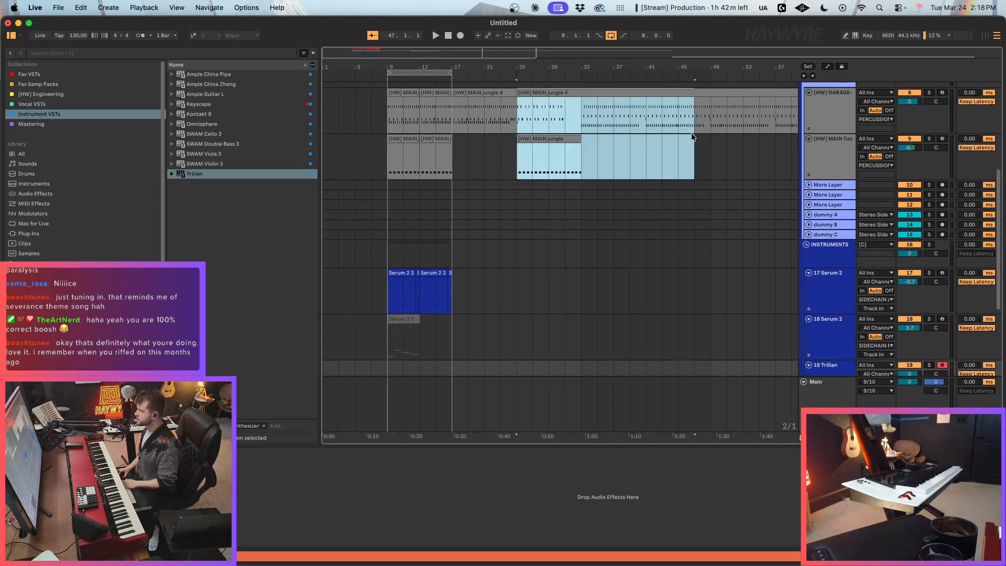
{"action": "left_click_drag", "start_coordinate": [389, 102], "coordinate": [457, 291]}
{"action": "key", "text": "cmd+d"}
{"action": "scroll", "coordinate": [496, 196], "scroll_direction": "up", "scroll_amount": 8}
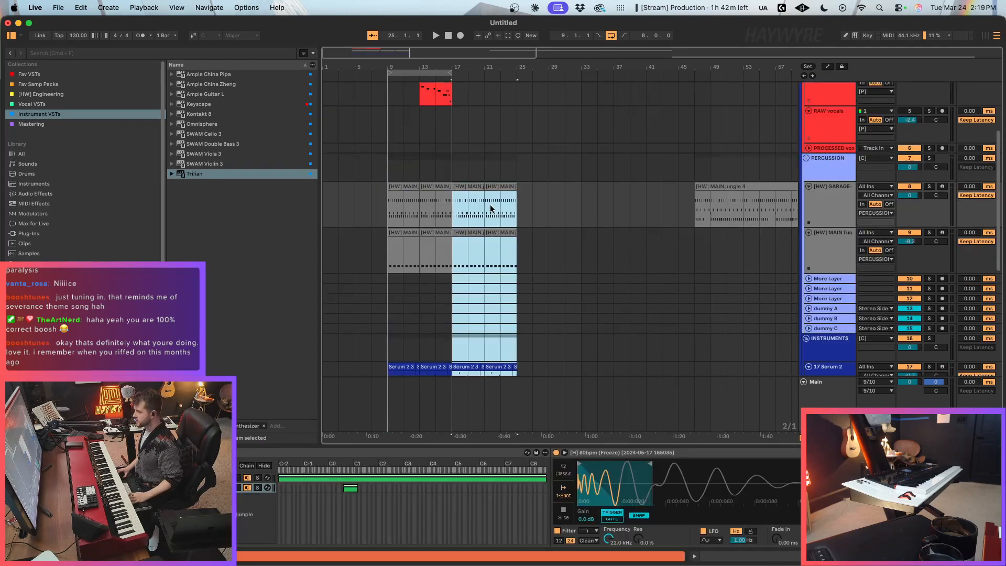
Step: Duplicate the NORD and NECTAR clips into bars 17–25 and consolidate the NORD clips across bars 9–17
{"action": "left_click_drag", "start_coordinate": [391, 166], "coordinate": [457, 203]}
{"action": "key", "text": "super+d"}
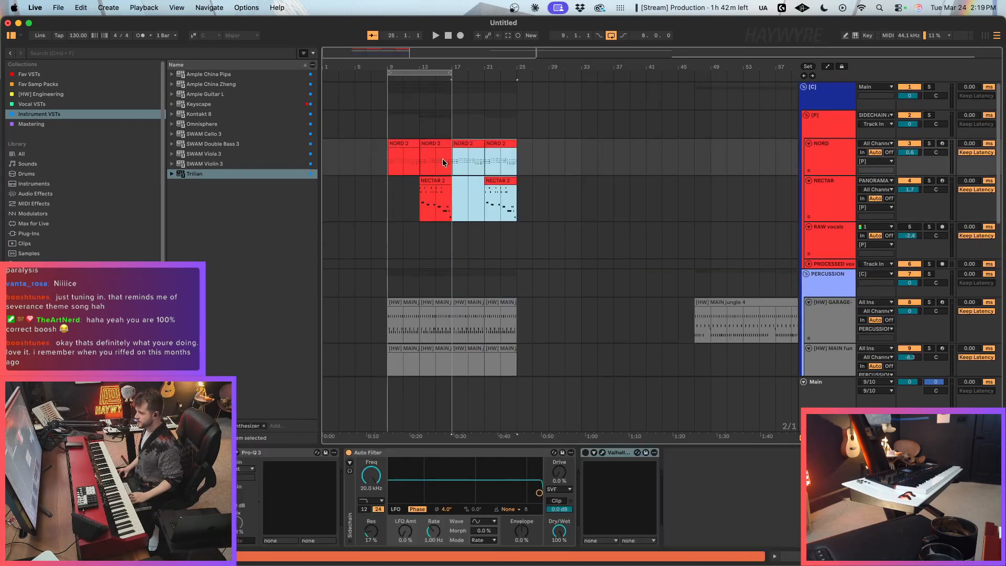
{"action": "left_click_drag", "start_coordinate": [387, 164], "coordinate": [455, 165]}
{"action": "key", "text": "space"}
{"action": "key", "text": "super+j"}
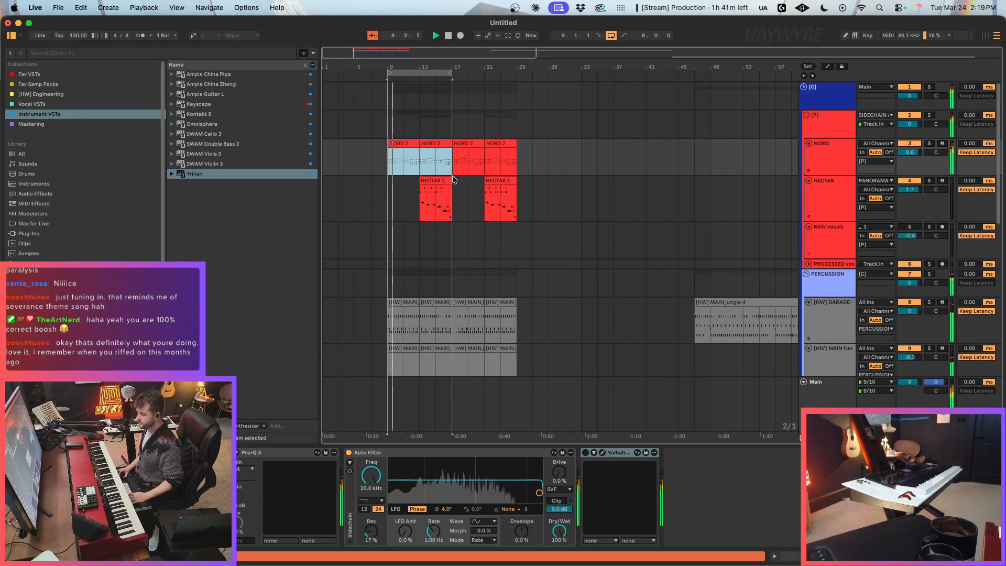
Step: Duplicate the 19 Trilian track and arm the copy for recording
{"action": "scroll", "coordinate": [471, 262], "scroll_direction": "down", "scroll_amount": 5}
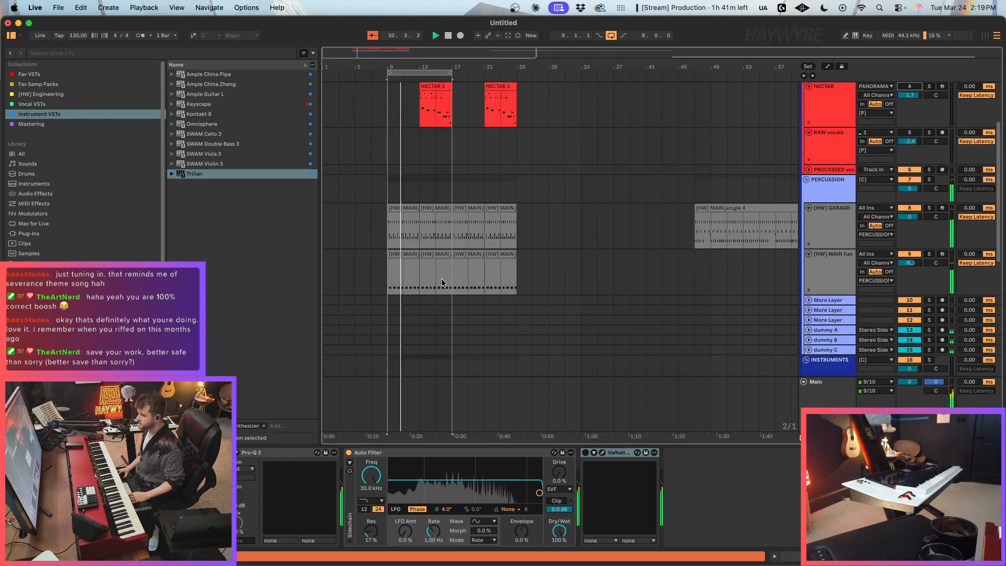
{"action": "scroll", "coordinate": [481, 329], "scroll_direction": "down", "scroll_amount": 5}
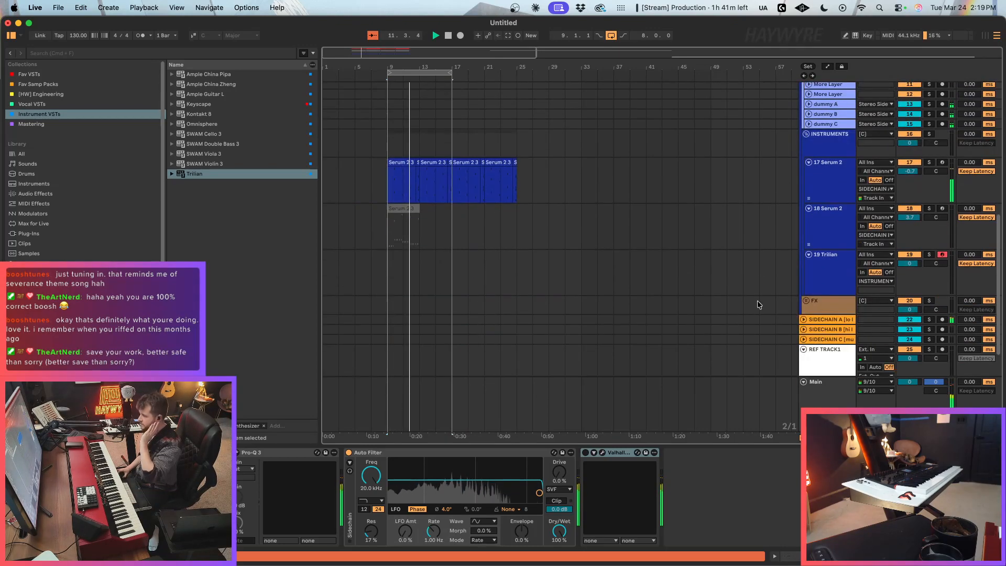
{"action": "left_click", "coordinate": [828, 267]}
{"action": "key", "text": "super+d"}
{"action": "left_click", "coordinate": [834, 287]}
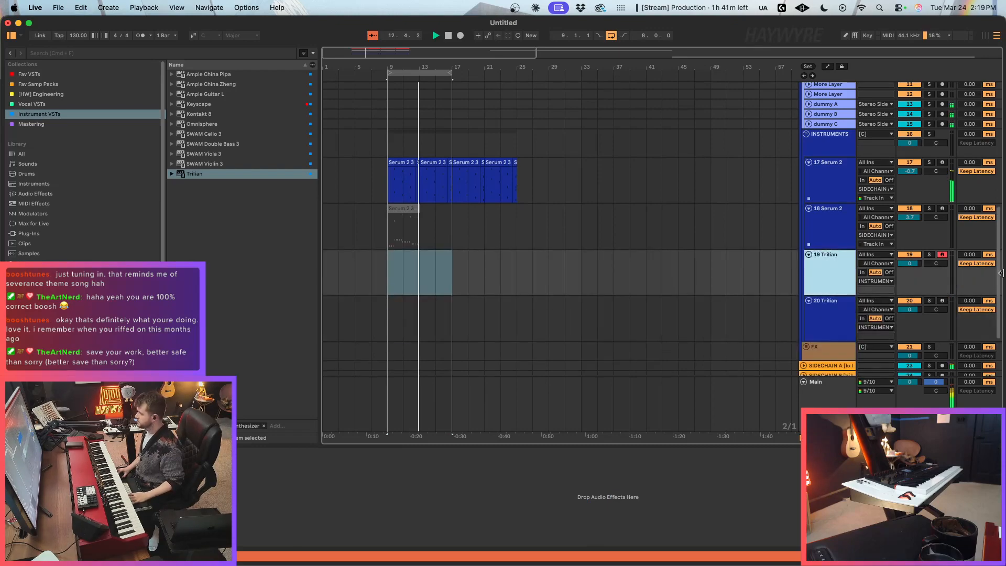
{"action": "left_click", "coordinate": [943, 300]}
{"action": "left_click", "coordinate": [810, 333]}
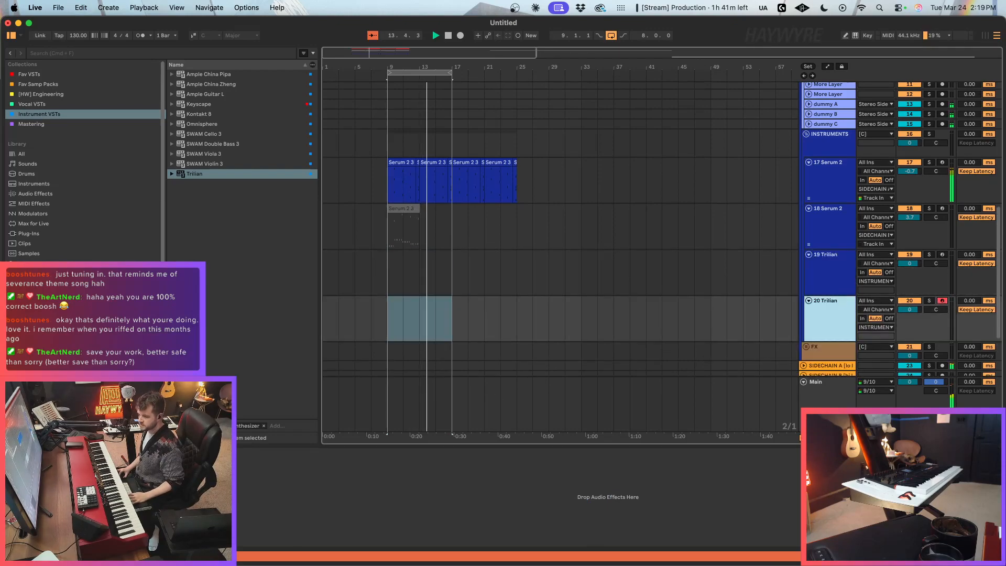
Step: In the 20 Trilian track's instrument, audition fingered bass patches, load Fingered - Clean Fender Rock, and lower its Release
{"action": "key", "text": "alt+super+p"}
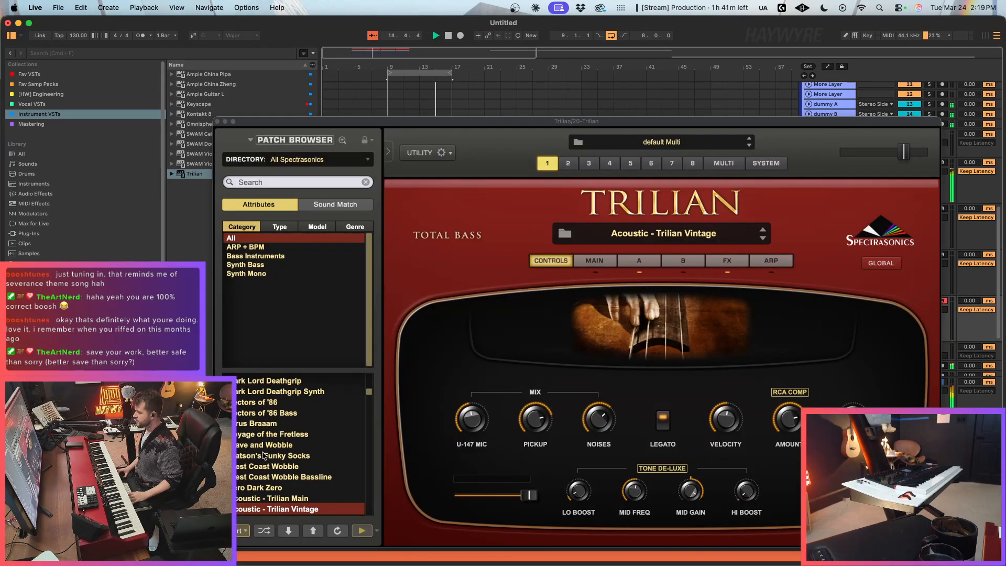
{"action": "scroll", "coordinate": [280, 454], "scroll_direction": "down", "scroll_amount": 10}
{"action": "scroll", "coordinate": [280, 454], "scroll_direction": "down", "scroll_amount": 2}
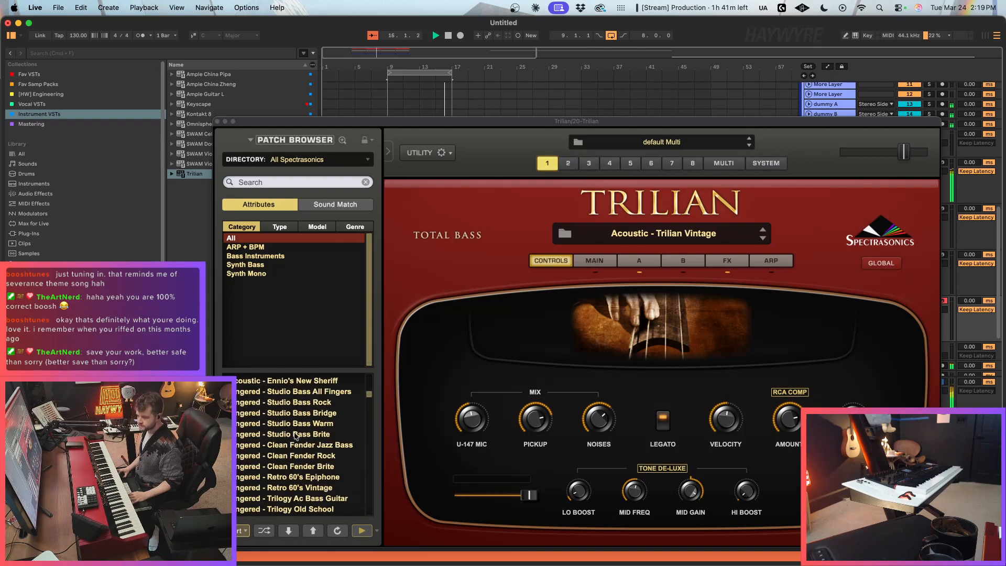
{"action": "left_click", "coordinate": [294, 435]}
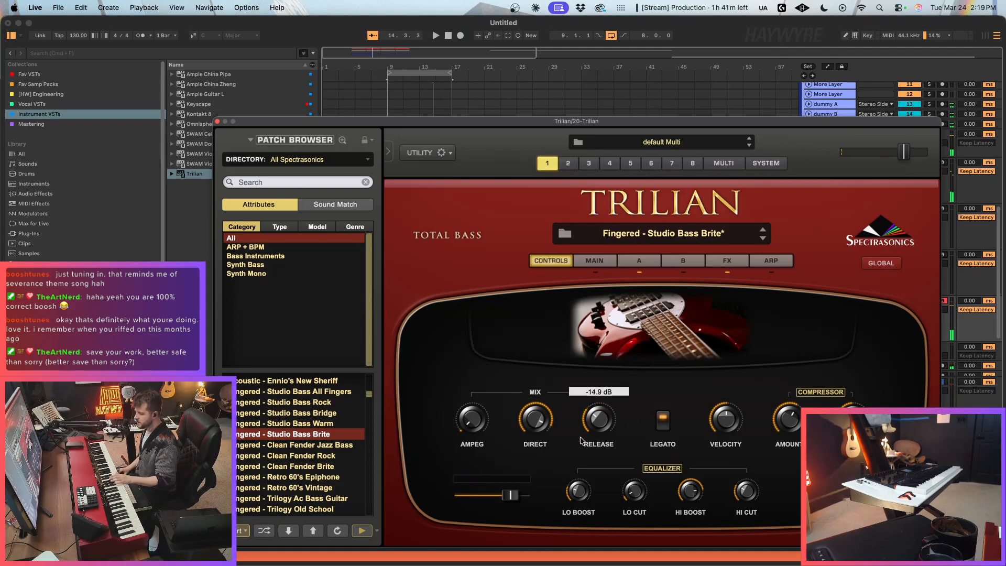
{"action": "left_click", "coordinate": [310, 459]}
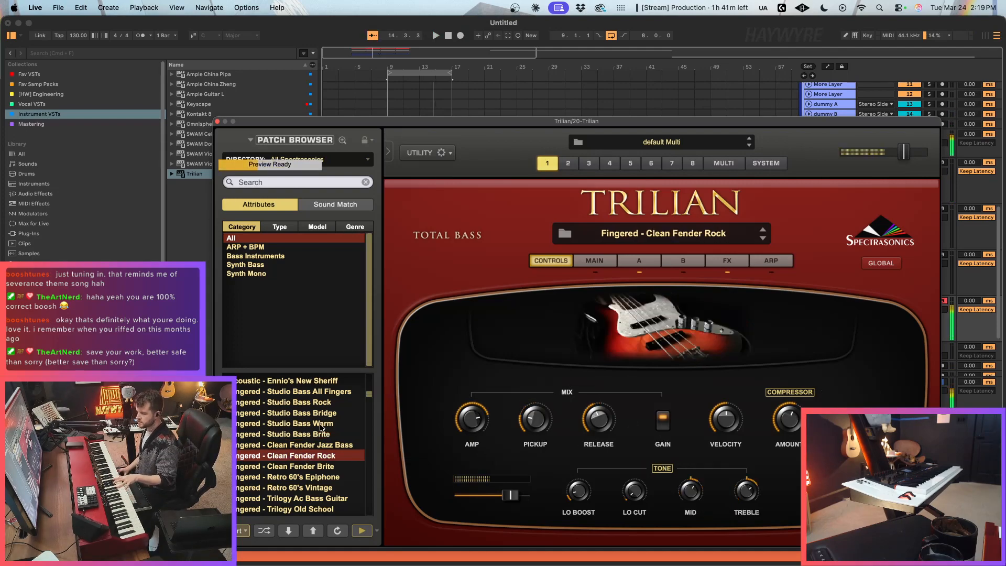
{"action": "left_click", "coordinate": [323, 414]}
{"action": "left_click", "coordinate": [325, 456]}
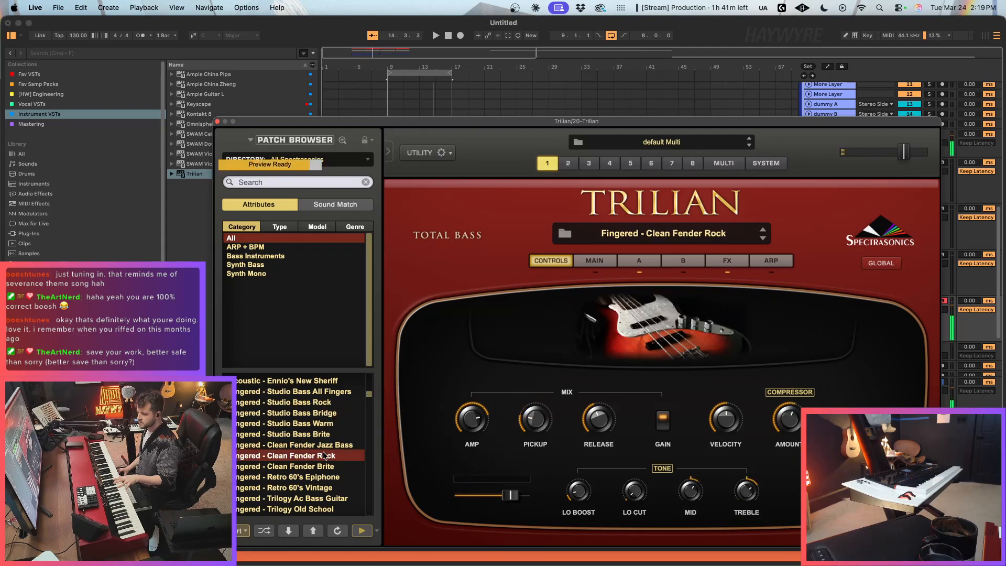
{"action": "left_click_drag", "start_coordinate": [599, 419], "coordinate": [601, 451]}
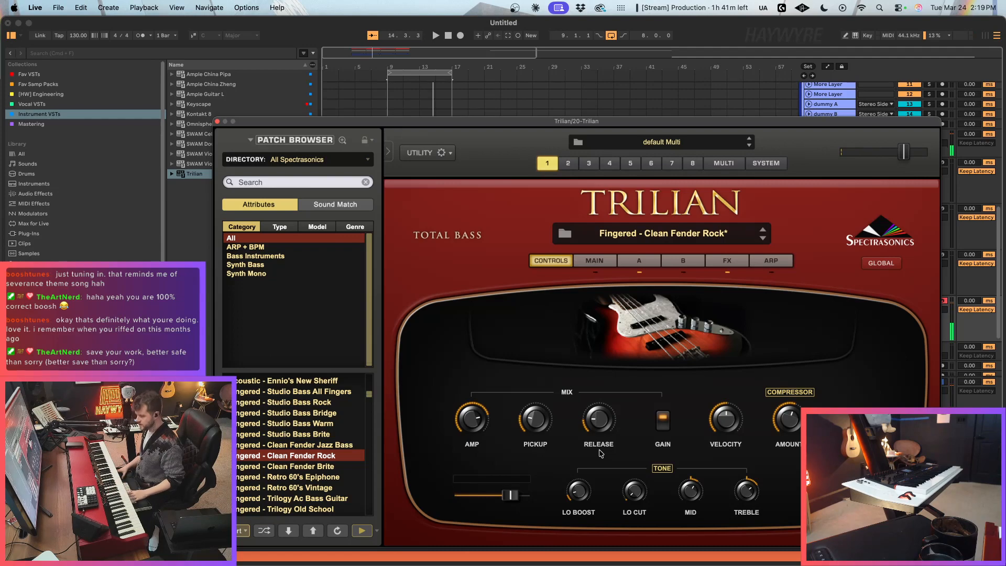
Step: Record a fingered bass take on the 20 Trilian track over the bar 9–17 loop and close the plugin window
{"action": "key", "text": "F9"}
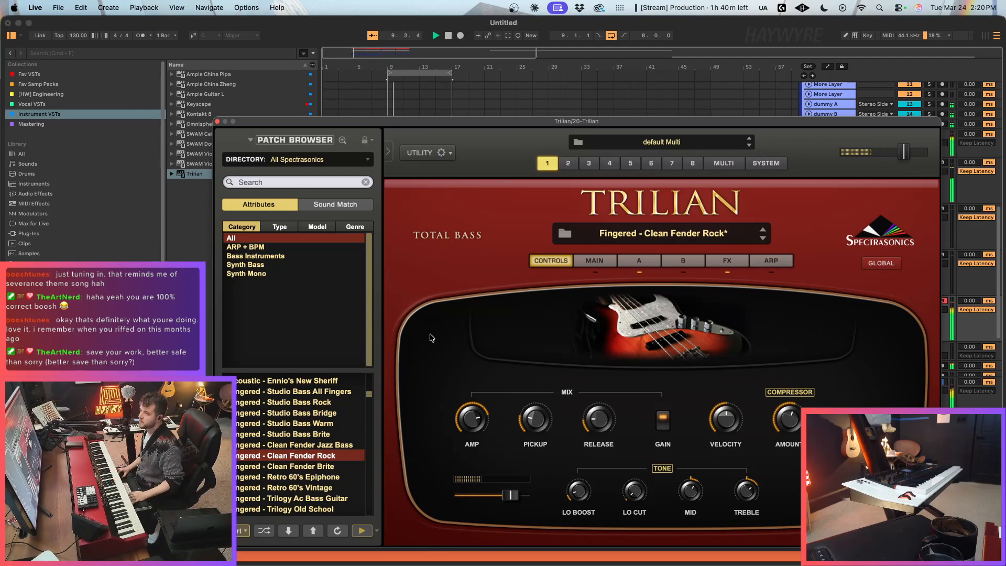
{"action": "left_click", "coordinate": [217, 121]}
{"action": "scroll", "coordinate": [484, 309], "scroll_direction": "down", "scroll_amount": 3}
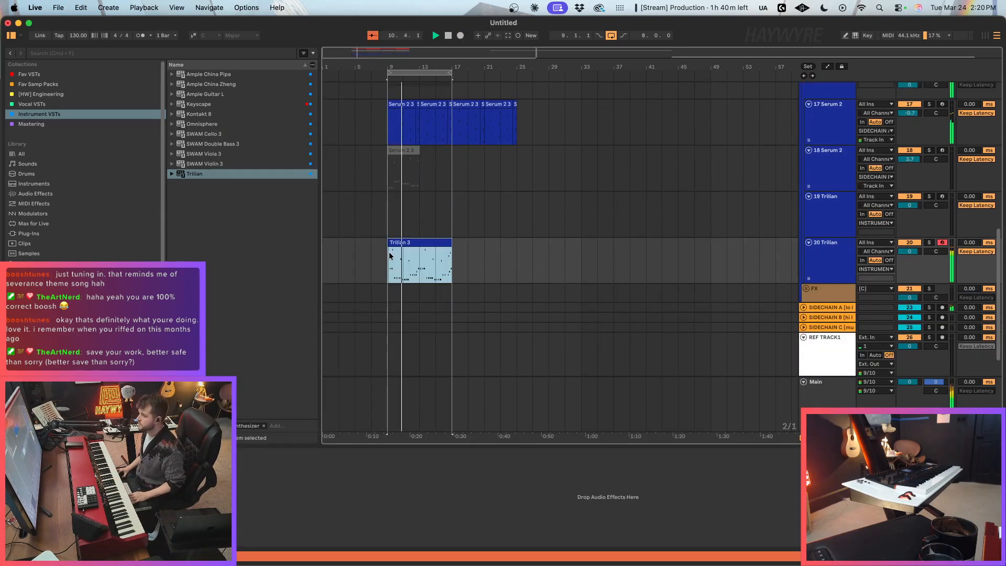
Step: Deactivate the NECTAR clips between bars 9 and 27, then turn the NECTAR track on and arm it for recording
{"action": "scroll", "coordinate": [538, 308], "scroll_direction": "up", "scroll_amount": 10}
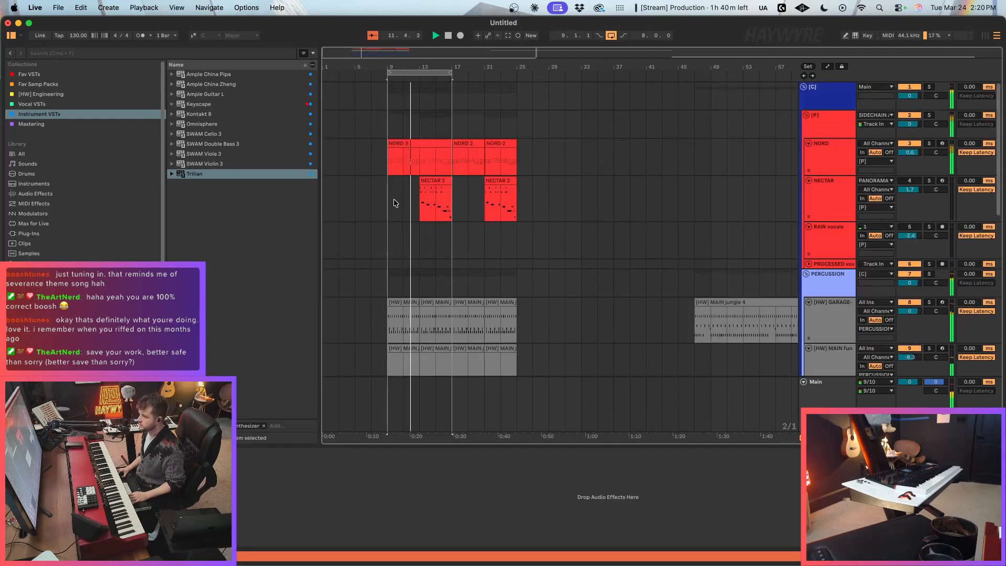
{"action": "left_click_drag", "start_coordinate": [394, 199], "coordinate": [540, 202]}
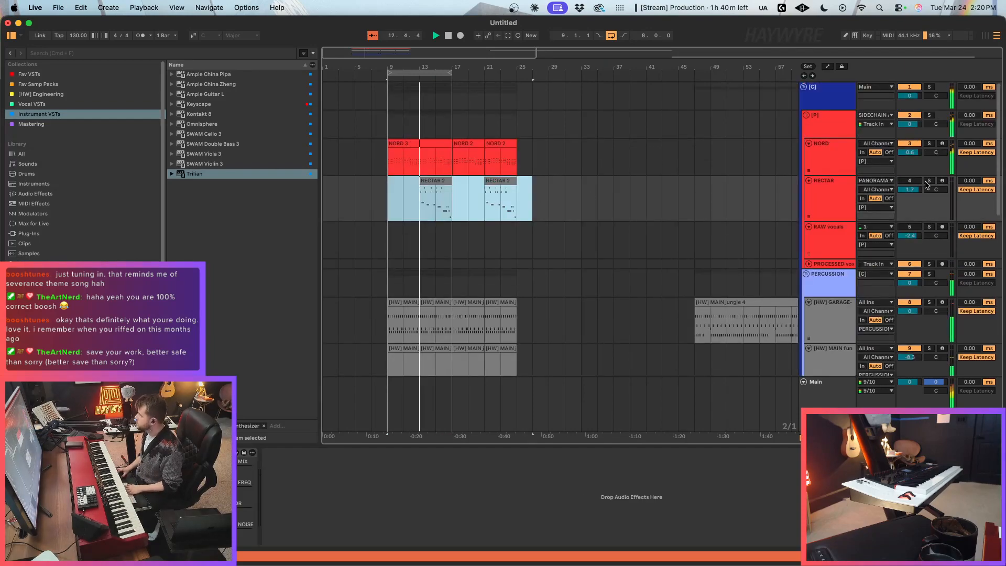
{"action": "left_click", "coordinate": [945, 182]}
{"action": "left_click", "coordinate": [942, 181]}
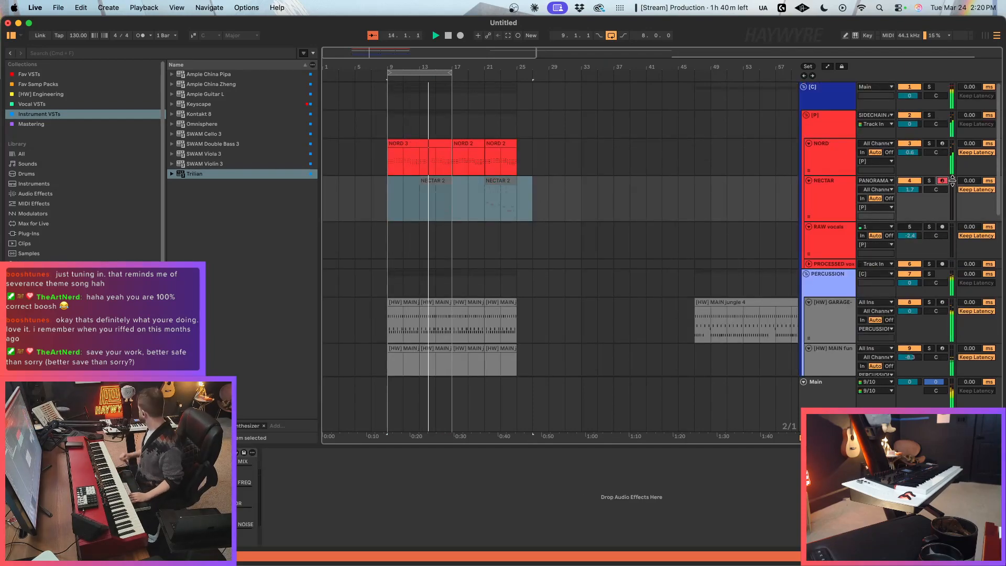
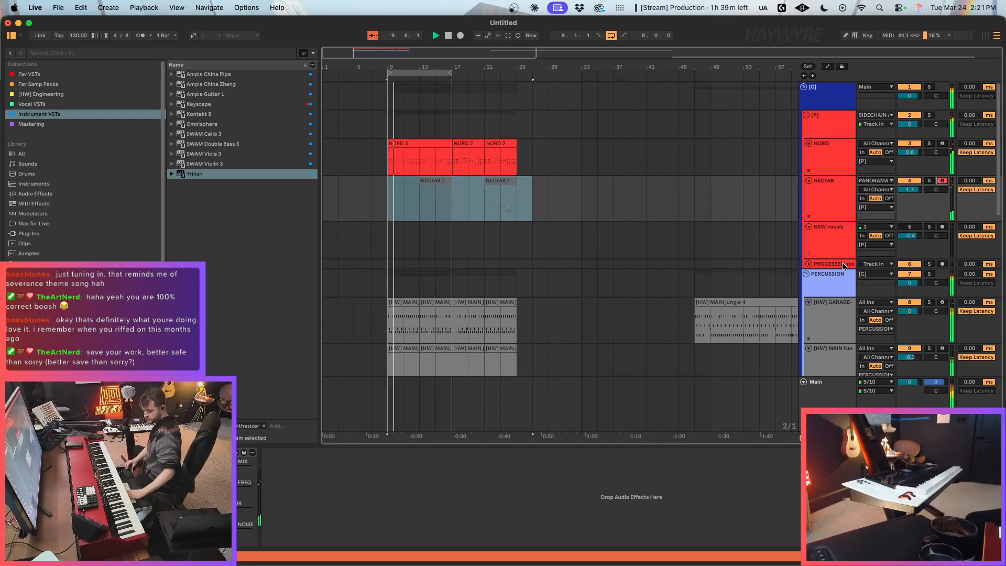
Step: Stop playback and place the insert marker at bar 33 on the [HW] GARAGE track
{"action": "scroll", "coordinate": [603, 195], "scroll_direction": "down", "scroll_amount": 4}
{"action": "key", "text": "space"}
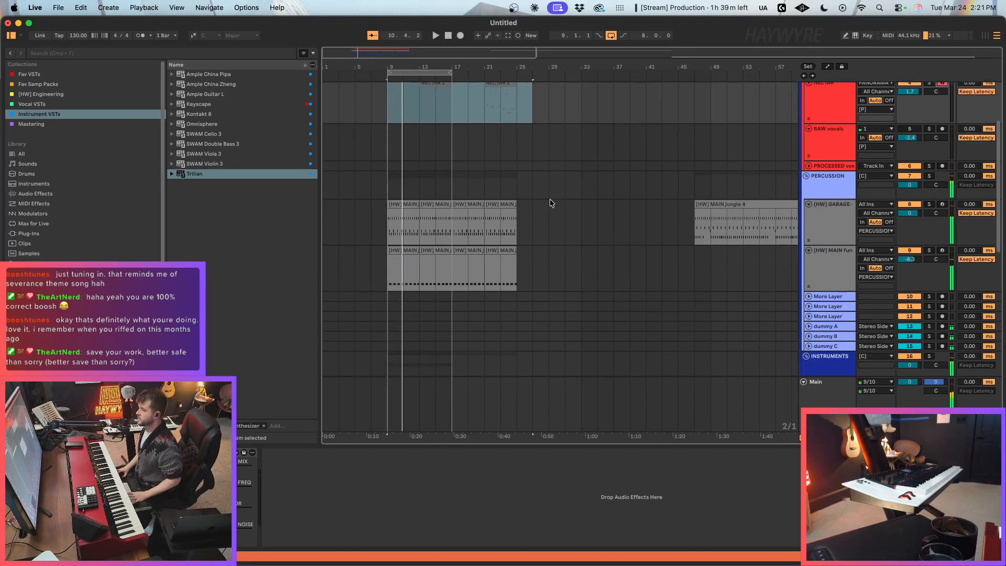
{"action": "scroll", "coordinate": [549, 203], "scroll_direction": "up", "scroll_amount": 4}
{"action": "left_click", "coordinate": [545, 193]}
{"action": "scroll", "coordinate": [727, 257], "scroll_direction": "down", "scroll_amount": 5}
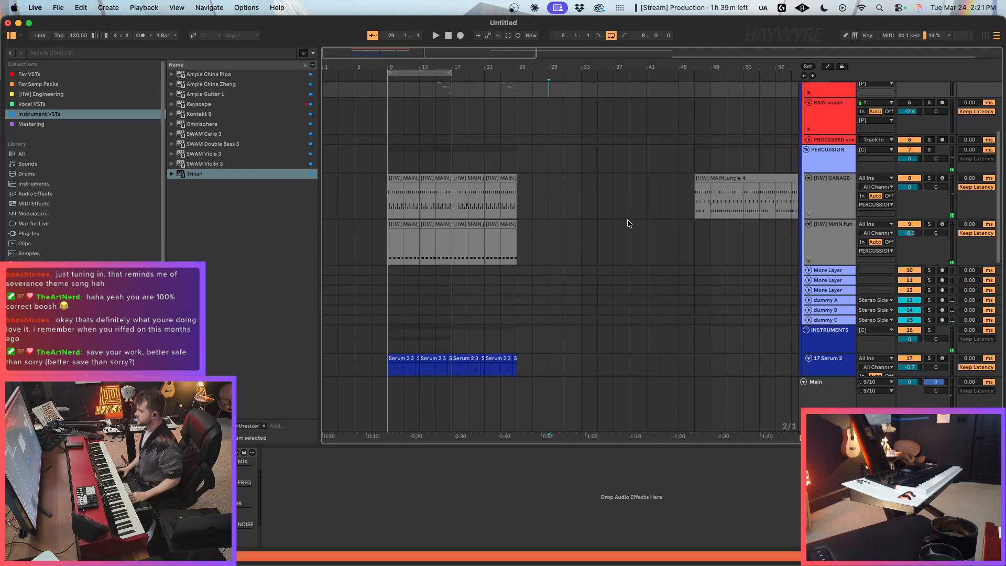
{"action": "left_click", "coordinate": [638, 200]}
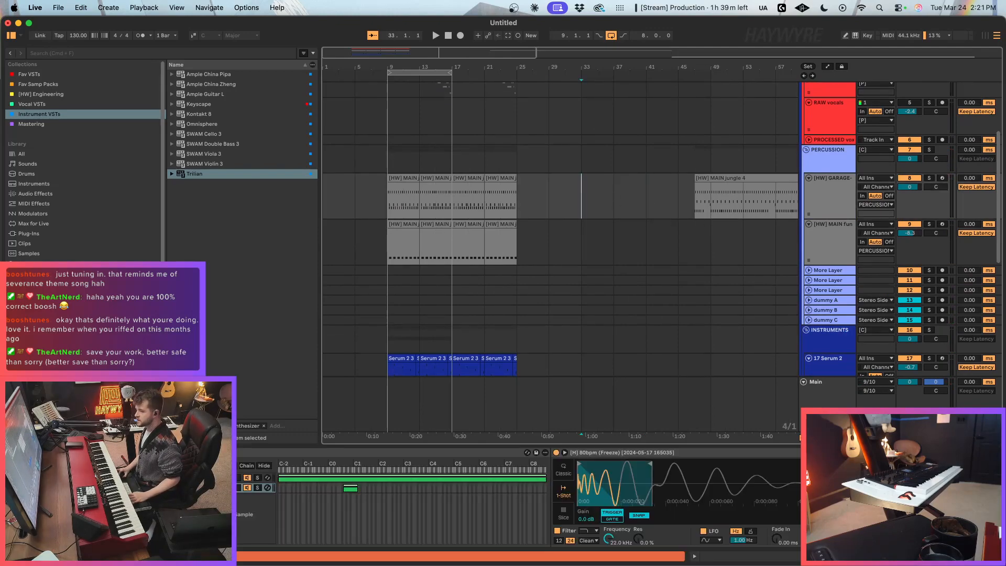
Step: Search the browser for "koan sound", expand the Sample Packs results, and widen the browser to show full file names
{"action": "left_click", "coordinate": [42, 343]}
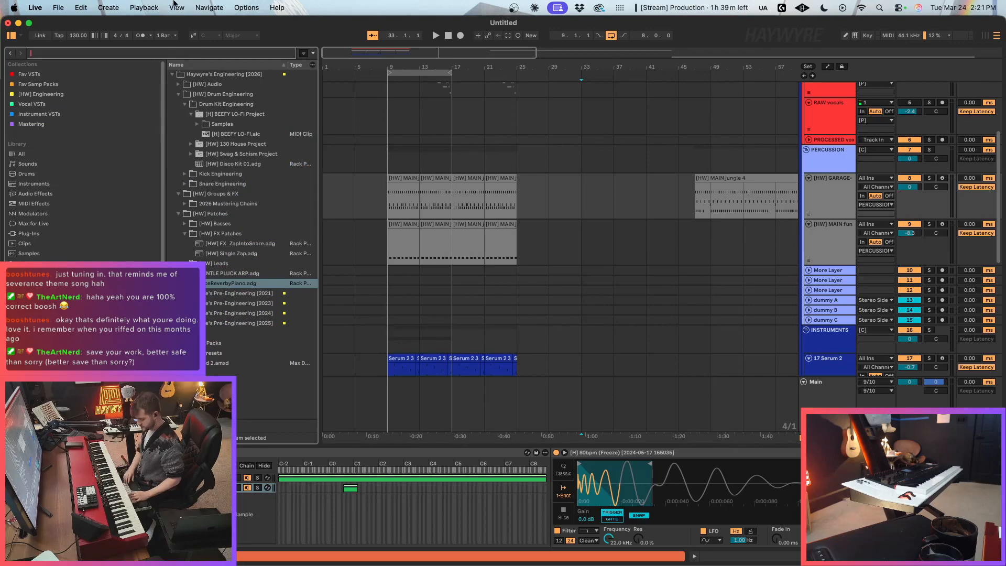
{"action": "type", "text": "koan sou"}
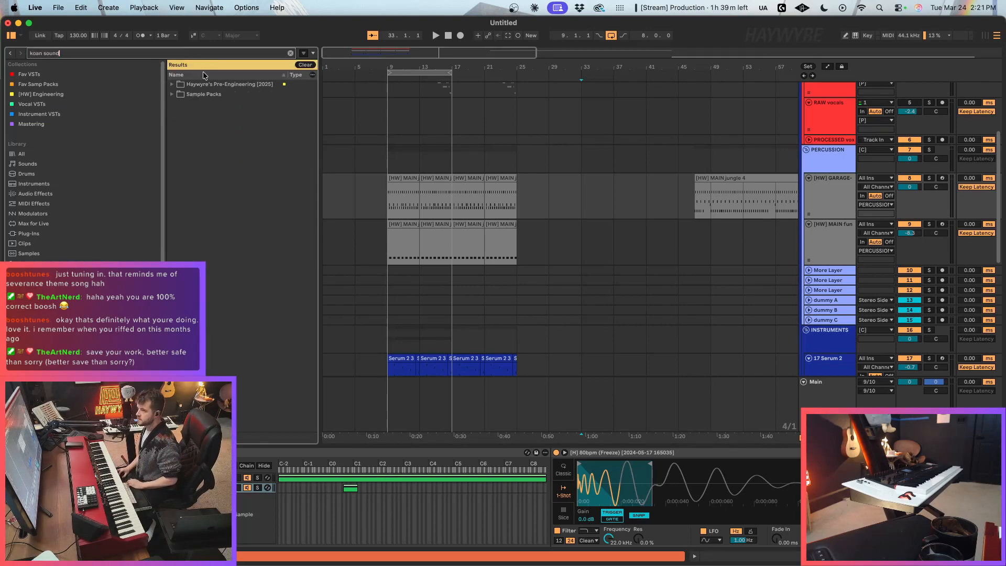
{"action": "type", "text": "nd"}
{"action": "left_click", "coordinate": [210, 94]}
{"action": "left_click_drag", "start_coordinate": [317, 241], "coordinate": [481, 242]}
Step: Audition the snare fill samples in the KOAN Sound Acoustic Design fills folder
{"action": "left_click", "coordinate": [341, 223]}
{"action": "left_click", "coordinate": [333, 205]}
{"action": "left_click", "coordinate": [331, 293]}
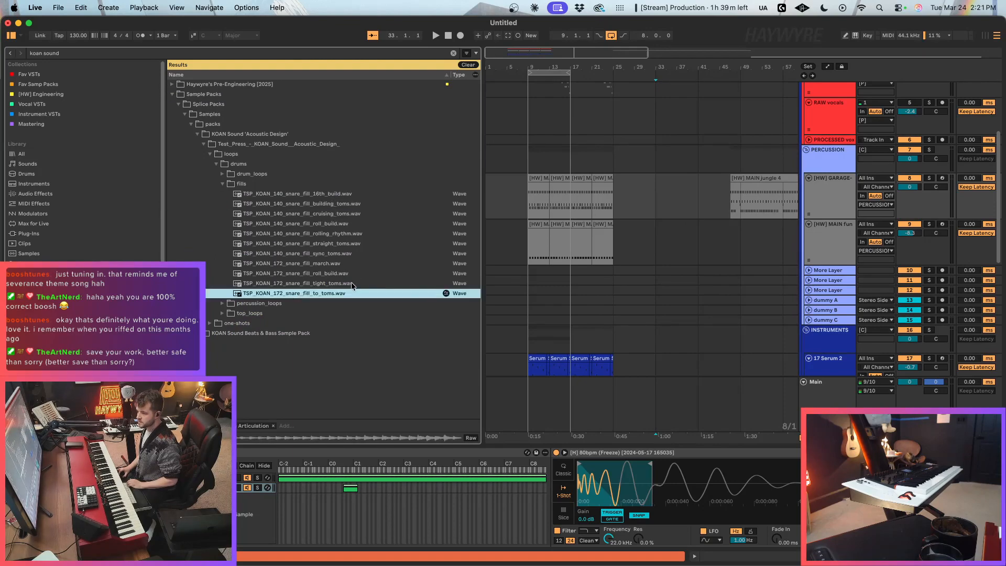
{"action": "key", "text": "Down"}
{"action": "key", "text": "Down"}
Step: Open the drum_loops folder, collapse its breaks subfolder, and expand the jungle subfolder
{"action": "left_click", "coordinate": [254, 174]}
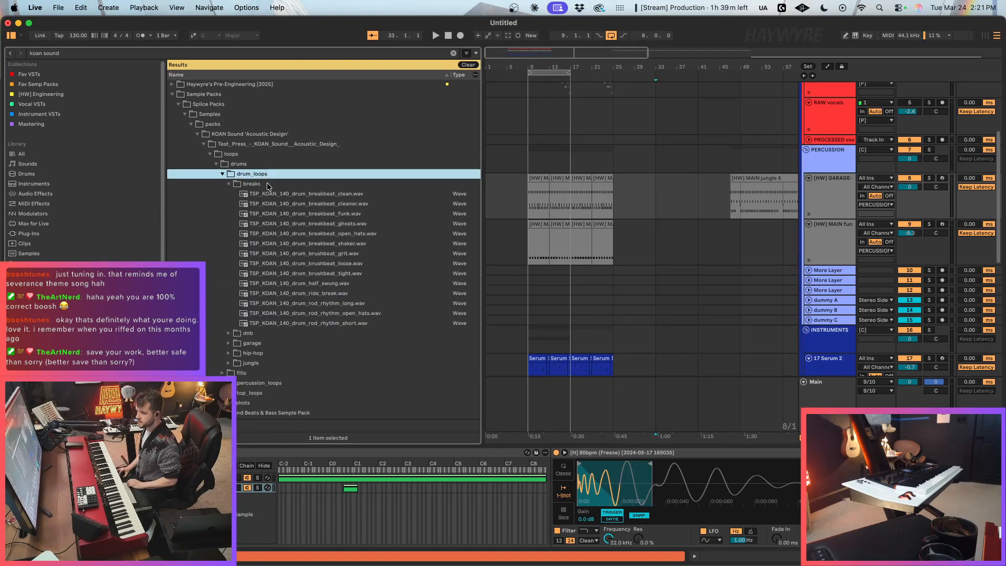
{"action": "left_click", "coordinate": [273, 184]}
{"action": "key", "text": "Left"}
{"action": "key", "text": "Down"}
{"action": "key", "text": "Down"}
{"action": "key", "text": "Down"}
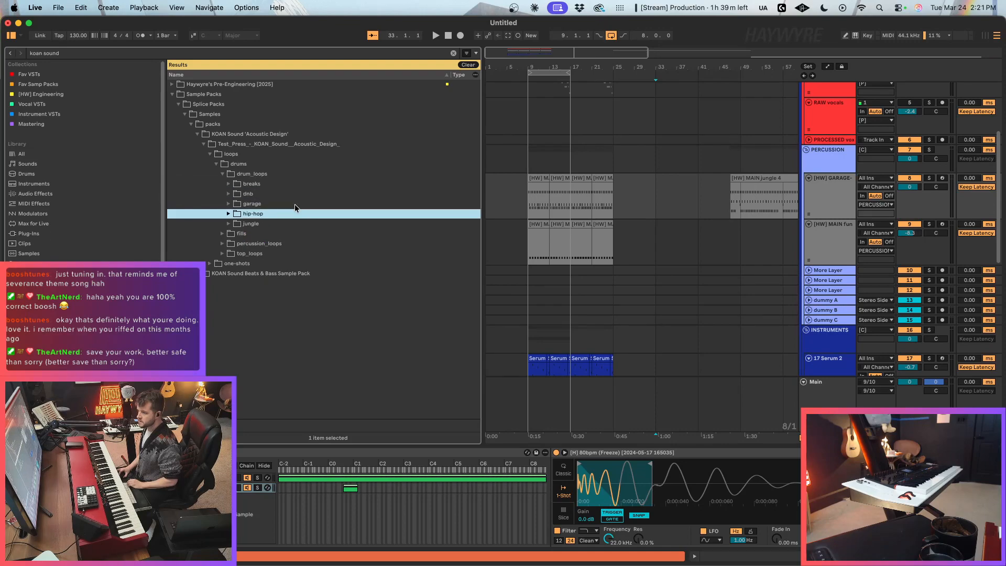
{"action": "key", "text": "Down"}
{"action": "key", "text": "Right"}
{"action": "key", "text": "Down"}
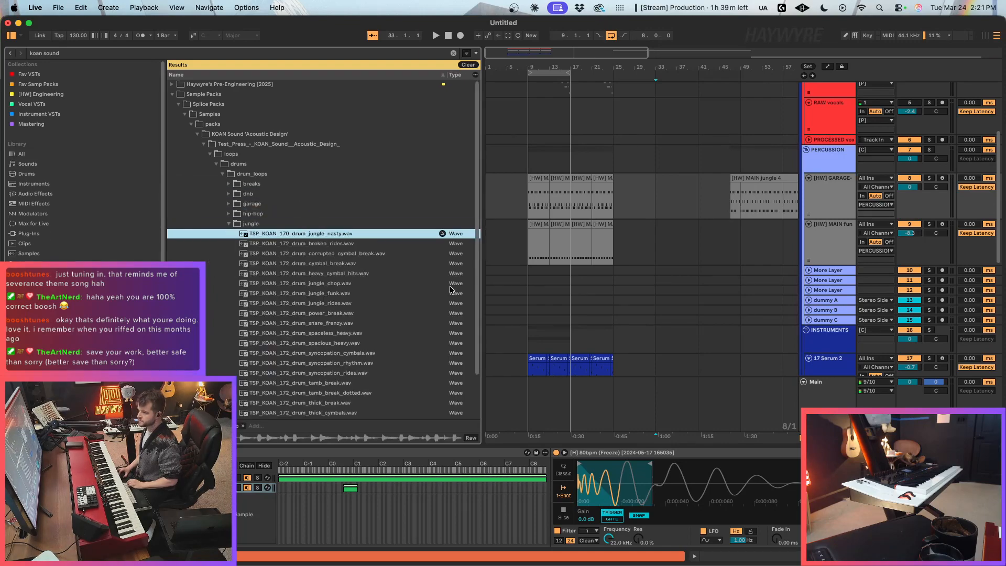
Step: Audition the jungle drum loops and place TSP_KOAN_172_drum_power_break.wav on a new track below [HW] MAIN at bar 33
{"action": "key", "text": "Down"}
{"action": "key", "text": "Down"}
{"action": "key", "text": "Down"}
{"action": "key", "text": "Down"}
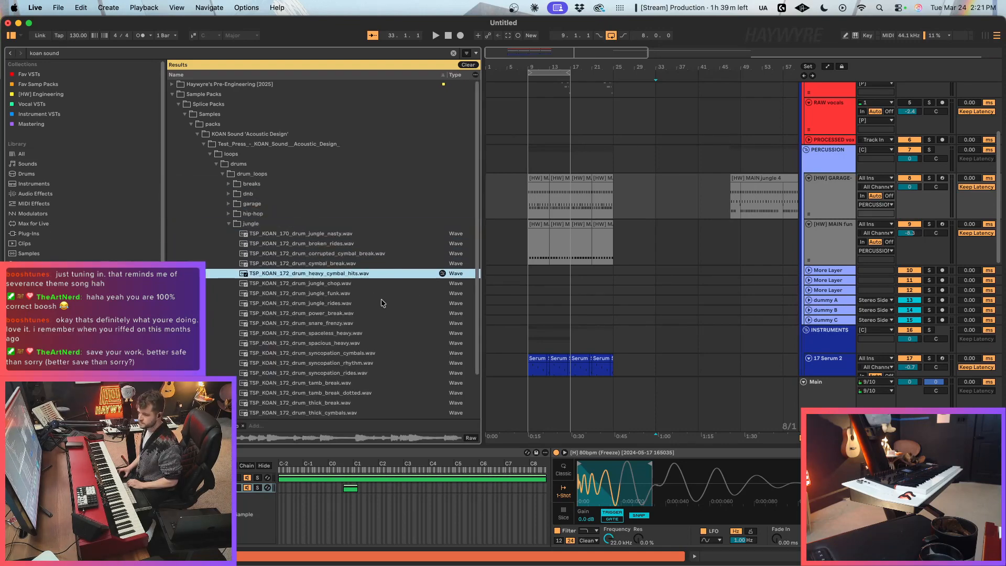
{"action": "key", "text": "Down"}
{"action": "key", "text": "Down"}
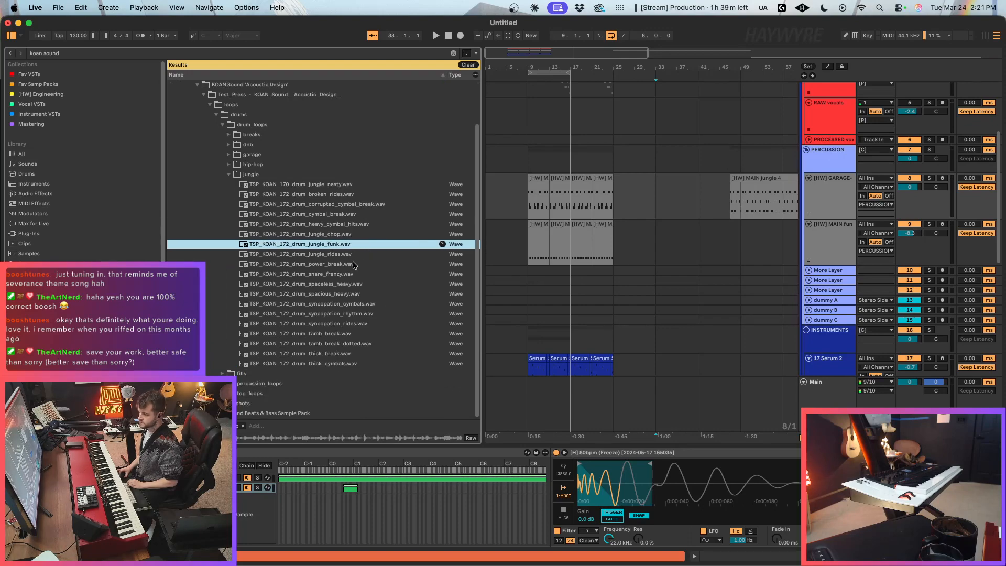
{"action": "key", "text": "Down"}
{"action": "key", "text": "Down"}
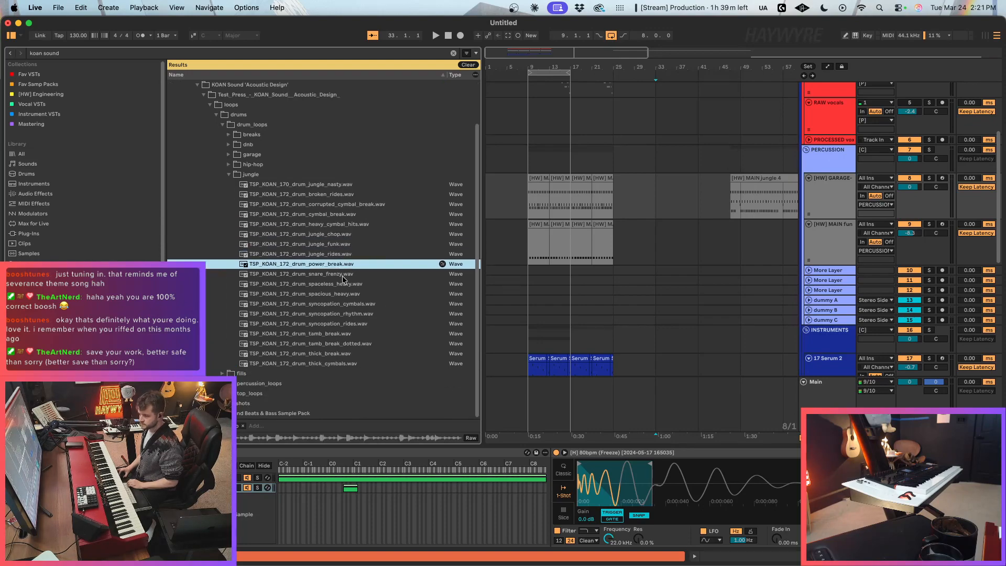
{"action": "left_click", "coordinate": [834, 250]}
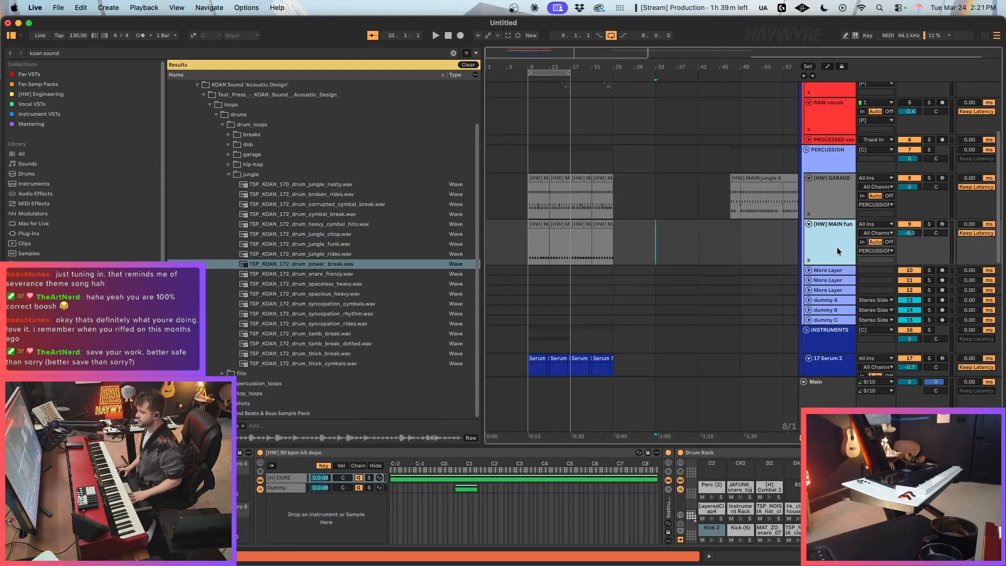
{"action": "left_click_drag", "start_coordinate": [333, 264], "coordinate": [656, 281]}
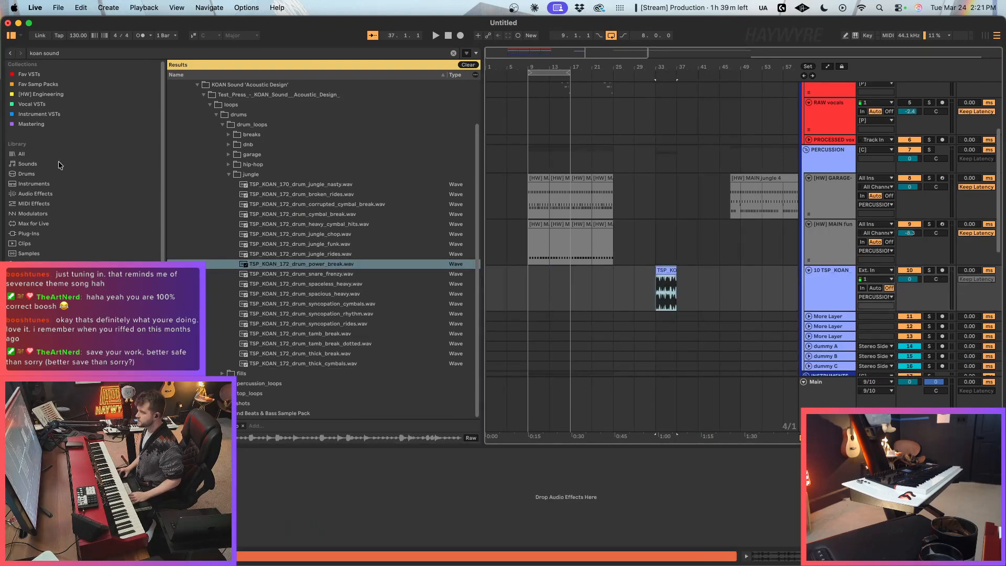
Step: Show the song tempo automation and raise the tempo to 172 BPM from bar 33
{"action": "right_click", "coordinate": [81, 37]}
{"action": "left_click", "coordinate": [87, 42]}
{"action": "left_click", "coordinate": [656, 409]}
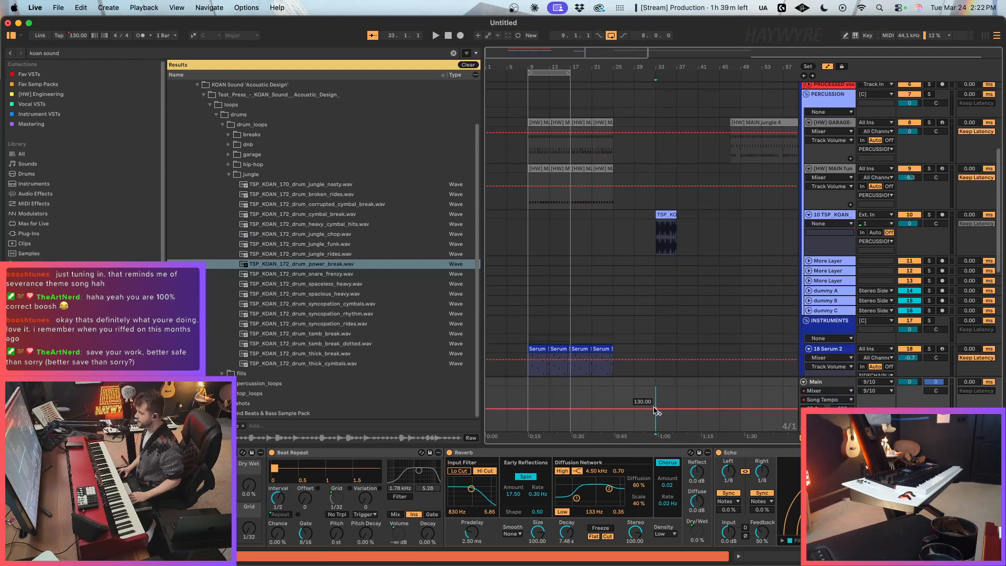
{"action": "left_click_drag", "start_coordinate": [656, 409], "coordinate": [656, 397]}
{"action": "right_click", "coordinate": [657, 399]}
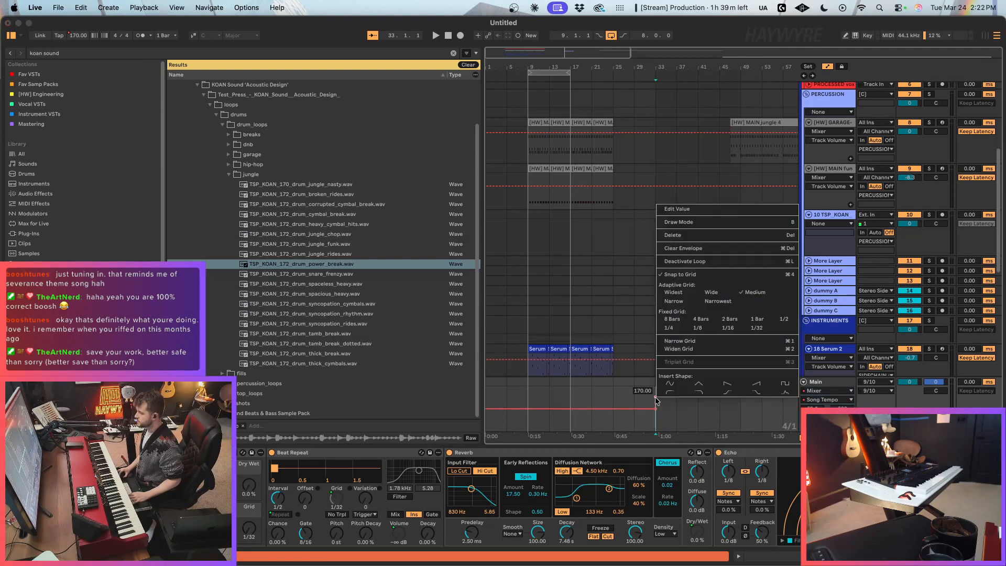
{"action": "left_click", "coordinate": [679, 220]}
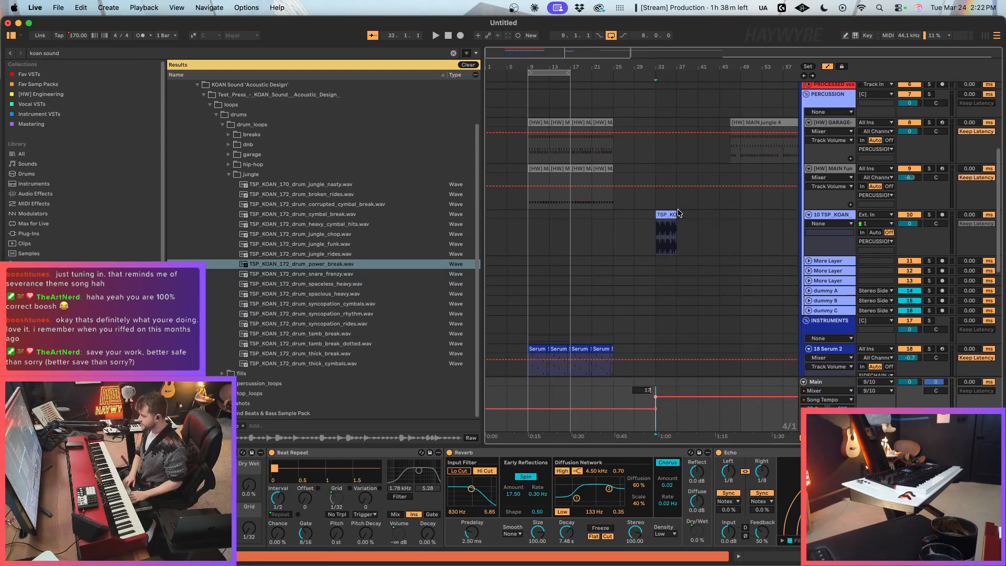
Step: Turn off transient looping in the power_break clip's warp settings and play the clip from bar 33
{"action": "double_click", "coordinate": [667, 223]}
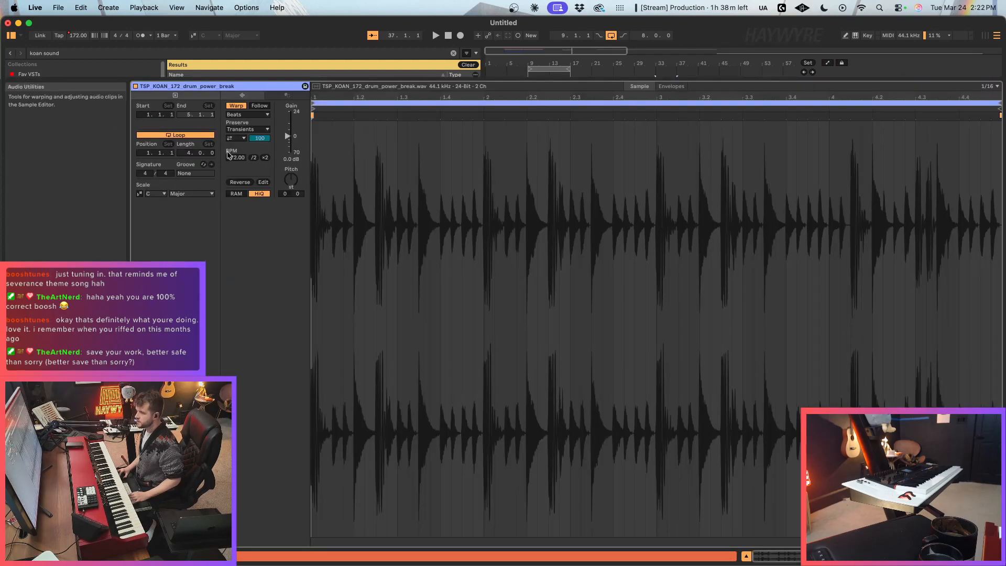
{"action": "key", "text": "space"}
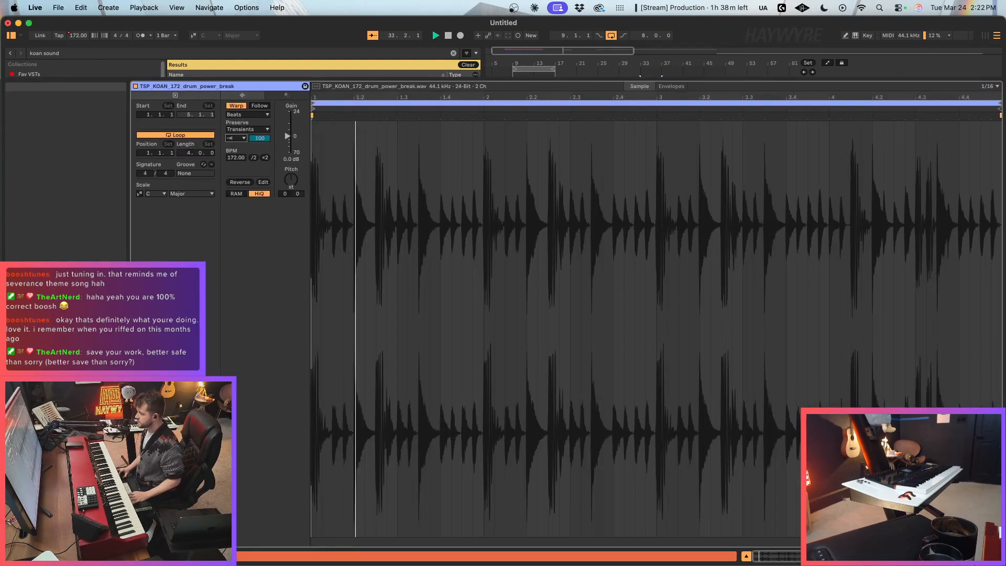
{"action": "key", "text": "shift+Tab"}
Step: Arm the NORD track for recording, loop bars 33–37, and play the loop to try out a keyboard part
{"action": "scroll", "coordinate": [662, 253], "scroll_direction": "up", "scroll_amount": 10}
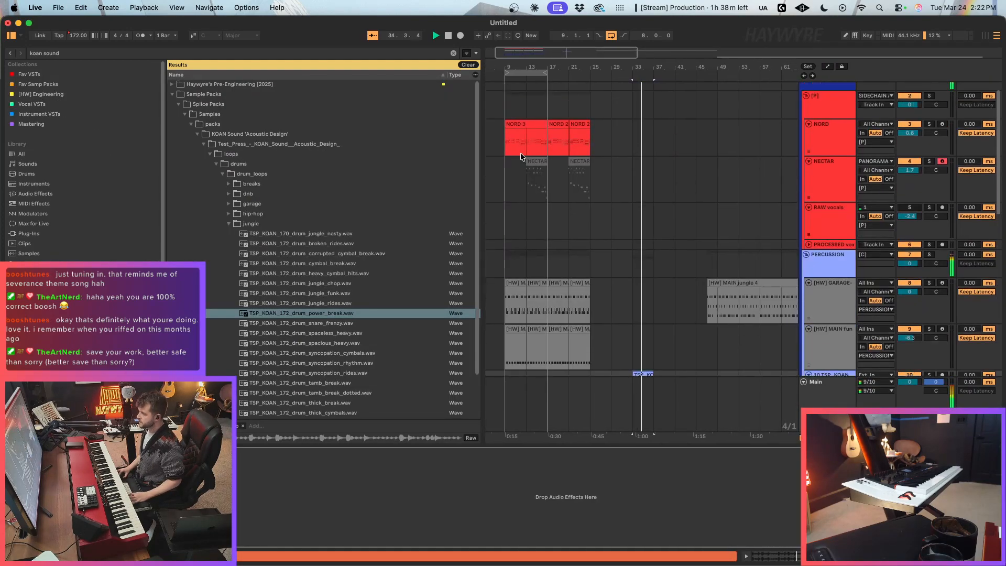
{"action": "left_click", "coordinate": [521, 124]}
{"action": "key", "text": "space"}
{"action": "left_click", "coordinate": [943, 125]}
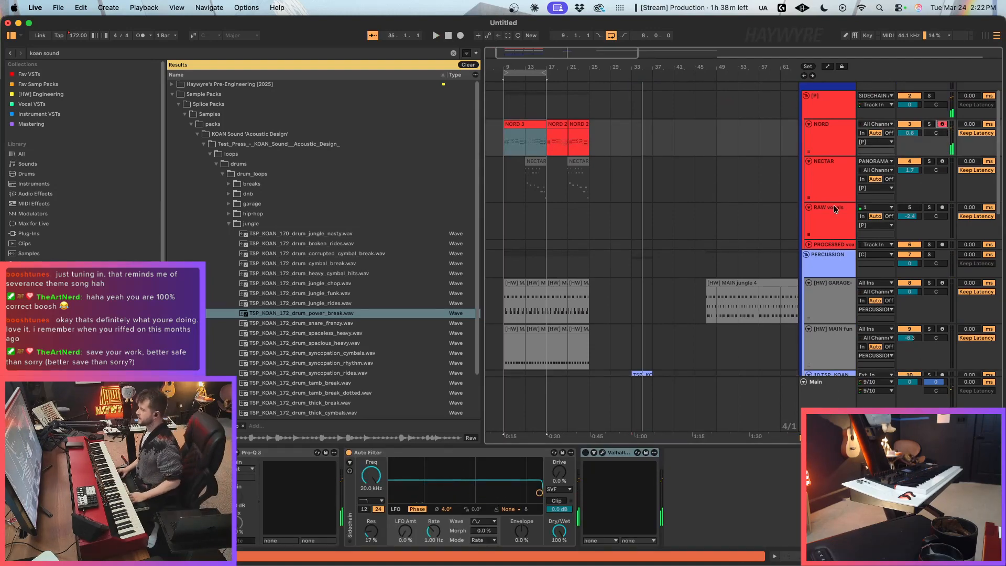
{"action": "left_click", "coordinate": [633, 140]}
{"action": "key", "text": "super+l"}
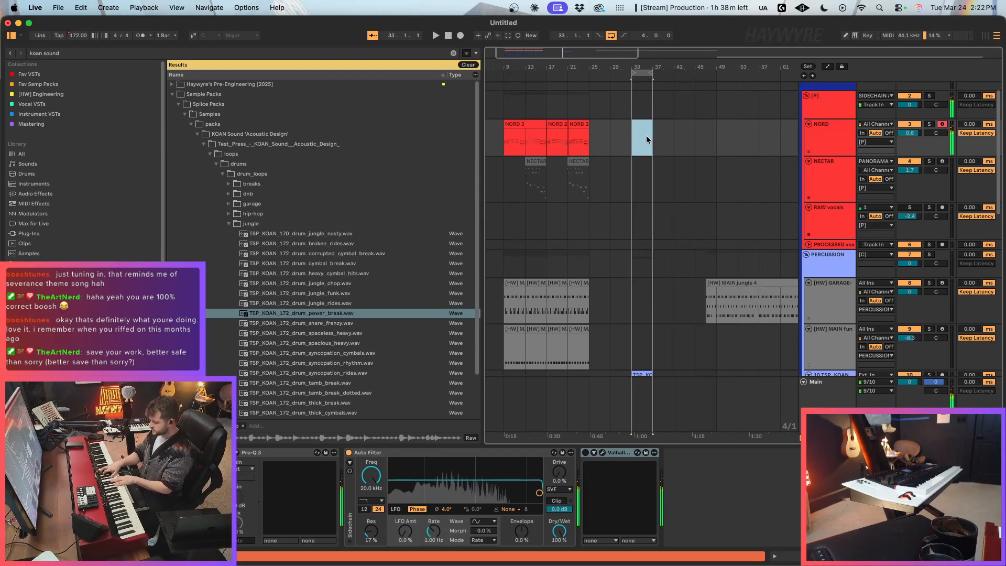
{"action": "key", "text": "space"}
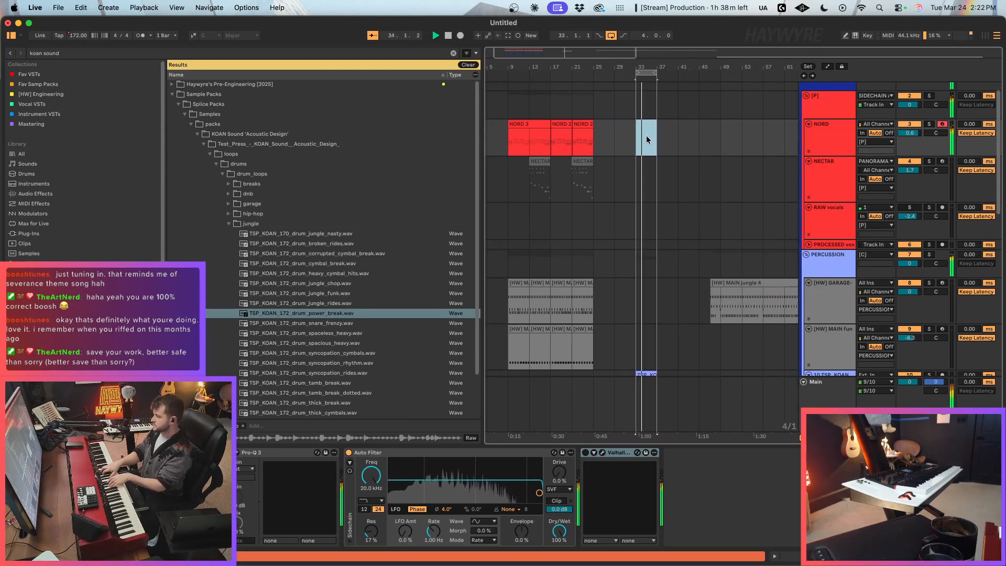
Step: Stop playback and audition the remaining jungle drum loops, from spaceless_heavy through the thick and tamb breaks
{"action": "key", "text": "space"}
{"action": "scroll", "coordinate": [393, 309], "scroll_direction": "down", "scroll_amount": 3}
{"action": "left_click", "coordinate": [363, 288]}
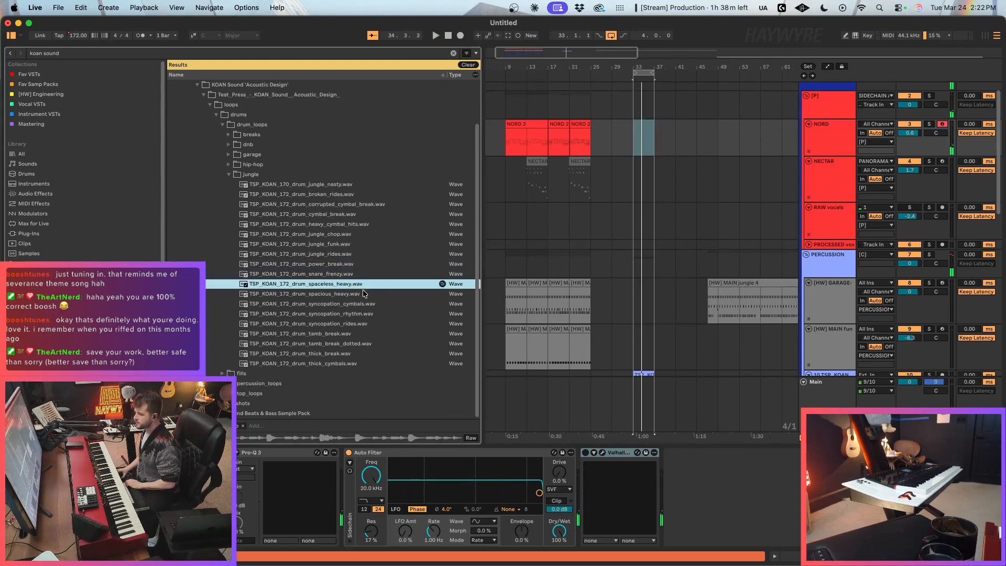
{"action": "left_click", "coordinate": [361, 302]}
{"action": "key", "text": "Down"}
{"action": "key", "text": "Down"}
{"action": "key", "text": "Down"}
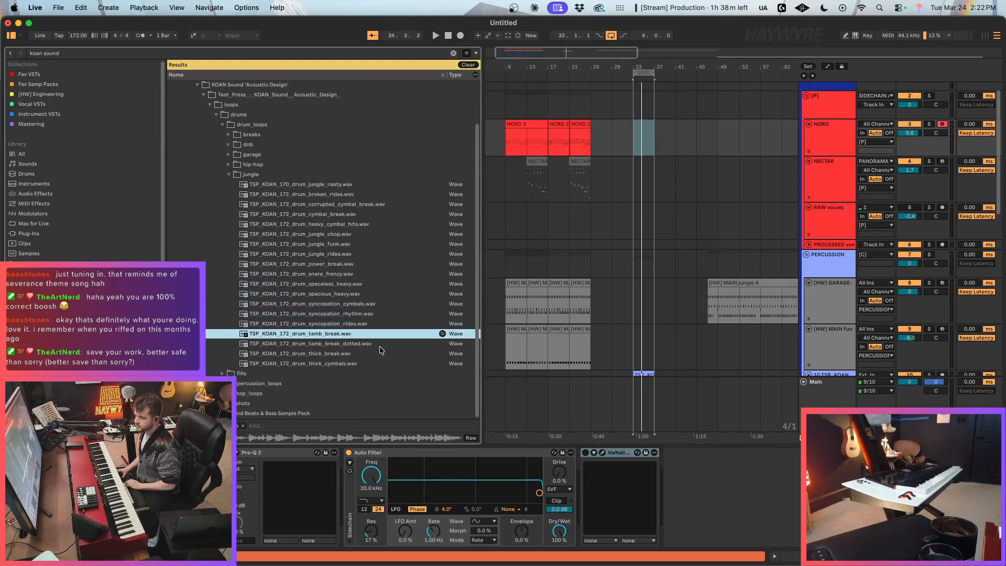
{"action": "left_click", "coordinate": [349, 355]}
{"action": "key", "text": "Up"}
{"action": "key", "text": "Up"}
Step: Replace the drum clip at bar 33 with TSP_KOAN_172_drum_tamb_break_dotted.wav and duplicate it to fill bars 33–37
{"action": "scroll", "coordinate": [639, 239], "scroll_direction": "down", "scroll_amount": 3}
{"action": "left_click", "coordinate": [364, 344]}
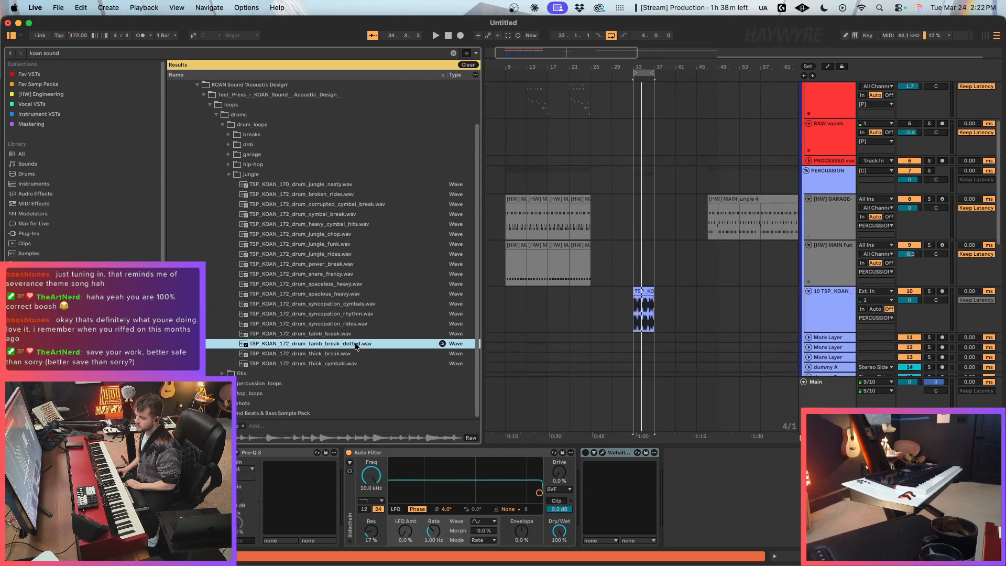
{"action": "left_click", "coordinate": [638, 293]}
{"action": "key", "text": "super+d"}
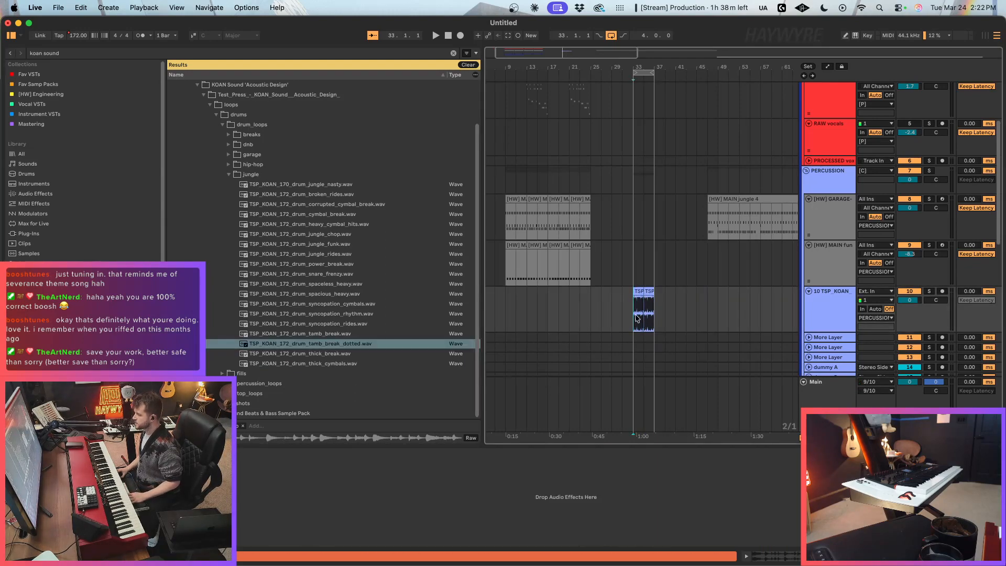
Step: Play the bar 33–37 loop and record a keyboard take on the NORD track over the drum break
{"action": "key", "text": "space"}
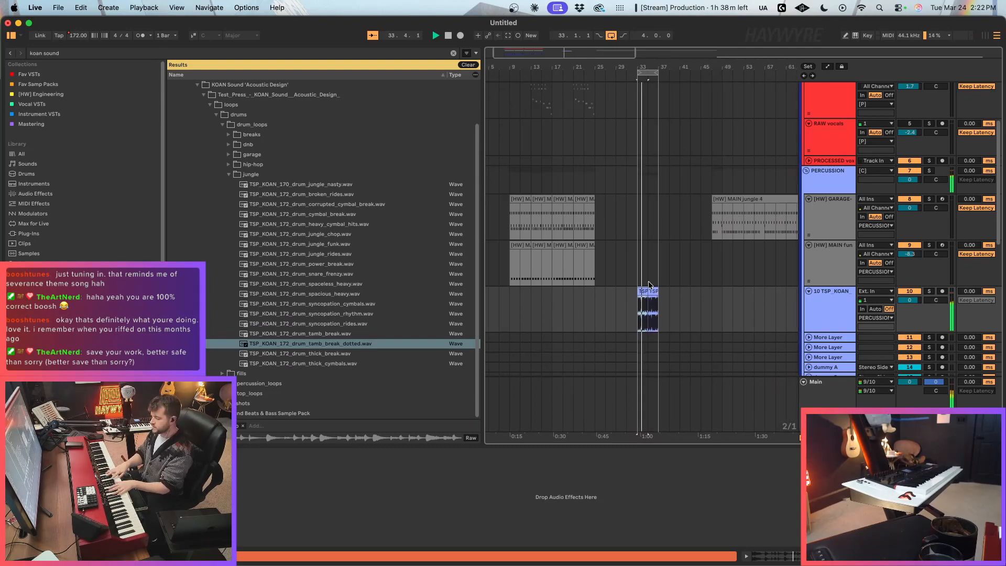
{"action": "key", "text": "F9"}
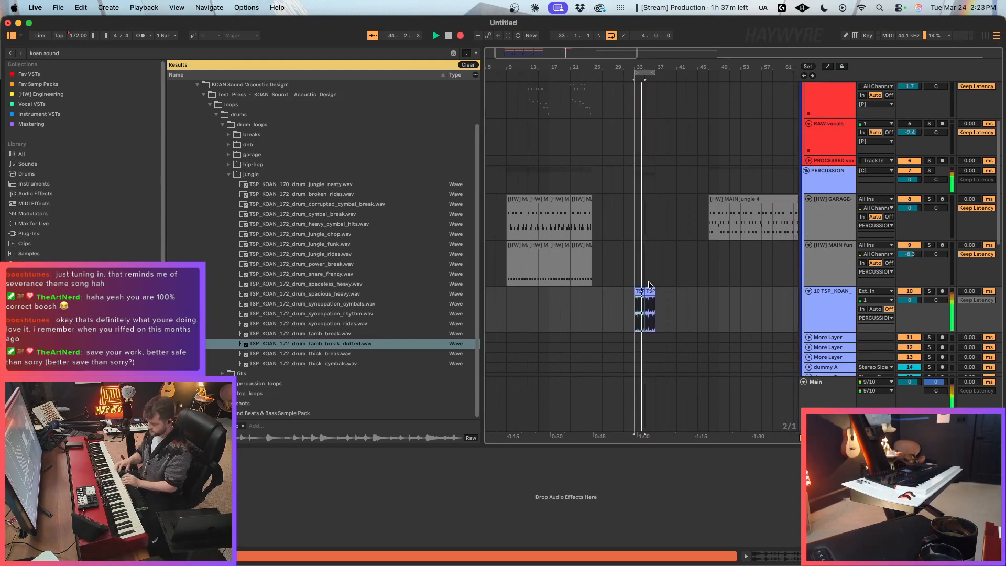
{"action": "key", "text": "space"}
{"action": "scroll", "coordinate": [616, 278], "scroll_direction": "up", "scroll_amount": 3}
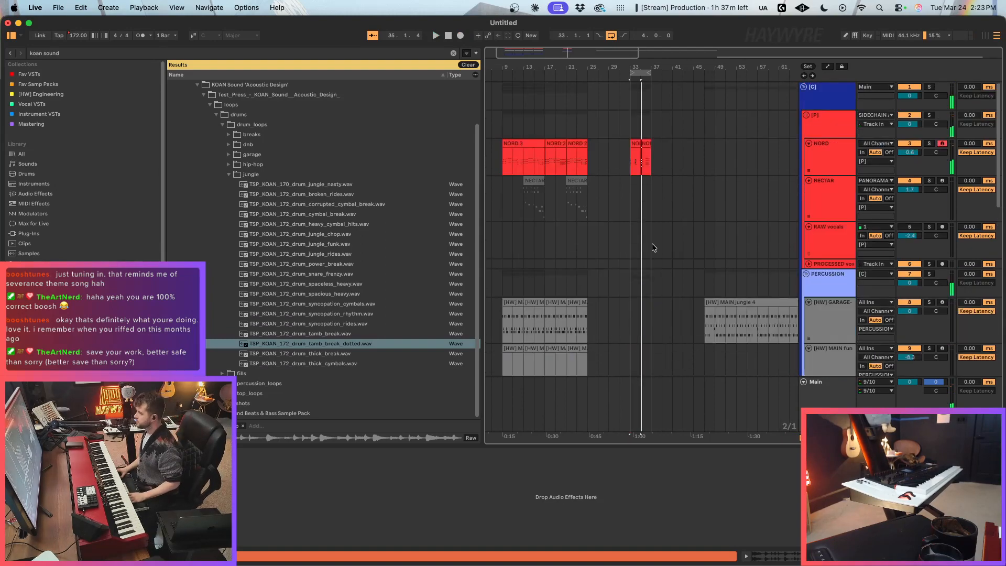
Step: Play back the newly recorded NORD clips in the bar 33–37 loop to compare the takes
{"action": "left_click", "coordinate": [726, 199]}
{"action": "left_click", "coordinate": [636, 165]}
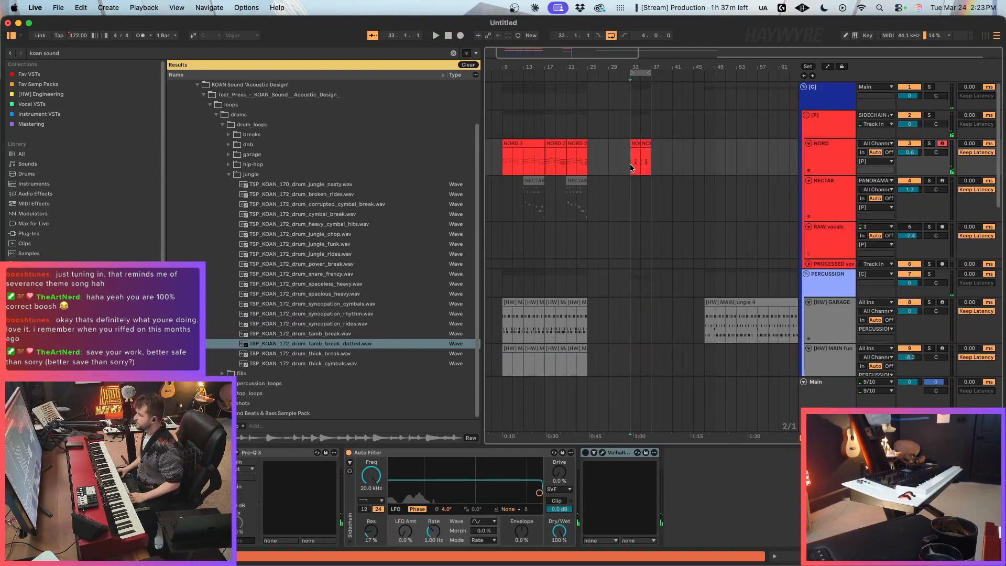
{"action": "key", "text": "space"}
{"action": "left_click", "coordinate": [648, 152]}
{"action": "left_click_drag", "start_coordinate": [654, 147], "coordinate": [645, 149]}
{"action": "key", "text": "space"}
{"action": "key", "text": "space"}
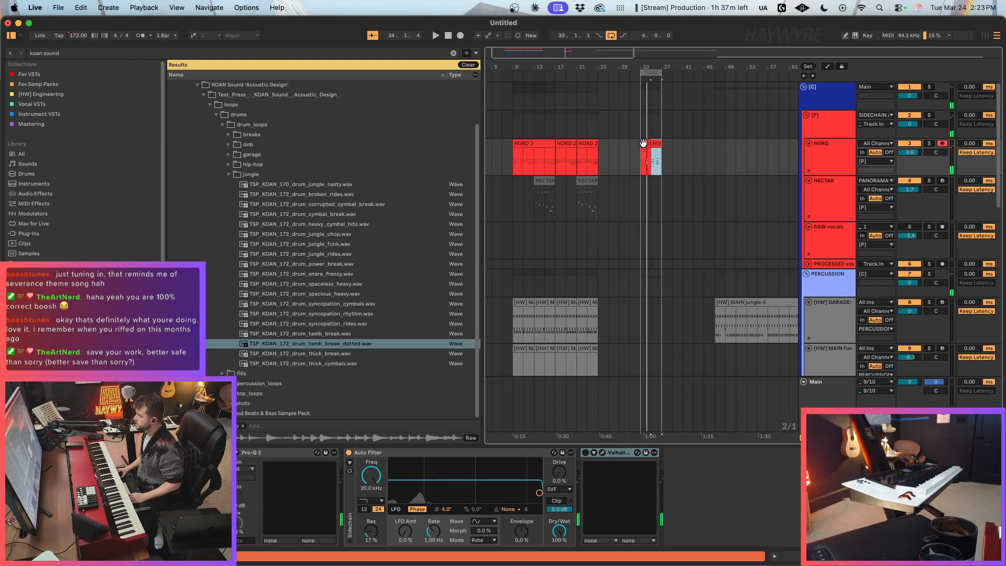
{"action": "left_click_drag", "start_coordinate": [644, 143], "coordinate": [666, 147]}
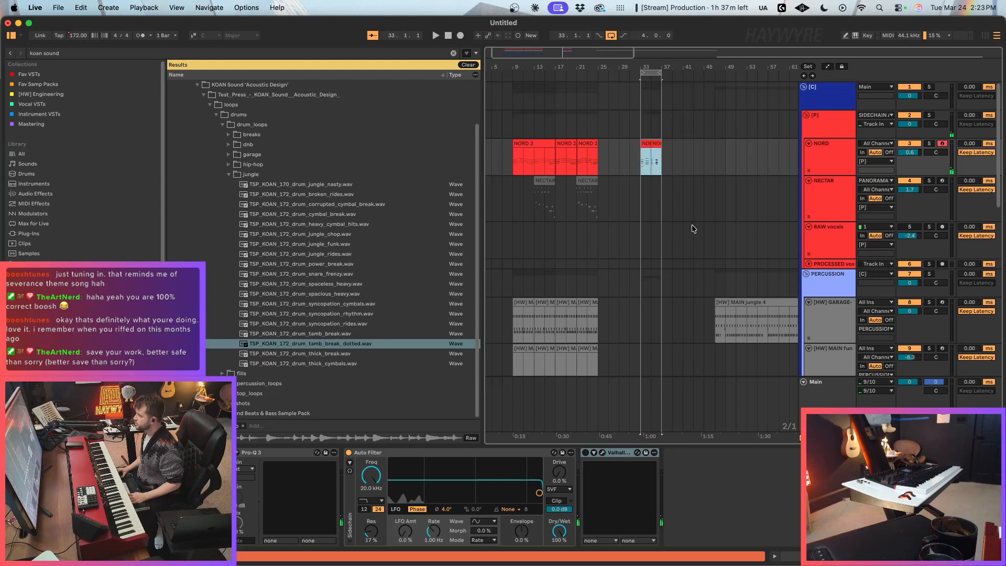
{"action": "key", "text": "space"}
Step: Select both NORD clips across bars 33–37 and consolidate them into a single clip
{"action": "left_click_drag", "start_coordinate": [572, 58], "coordinate": [570, 71]}
{"action": "left_click_drag", "start_coordinate": [567, 56], "coordinate": [566, 62]}
{"action": "left_click", "coordinate": [644, 139]}
{"action": "left_click", "coordinate": [654, 156]}
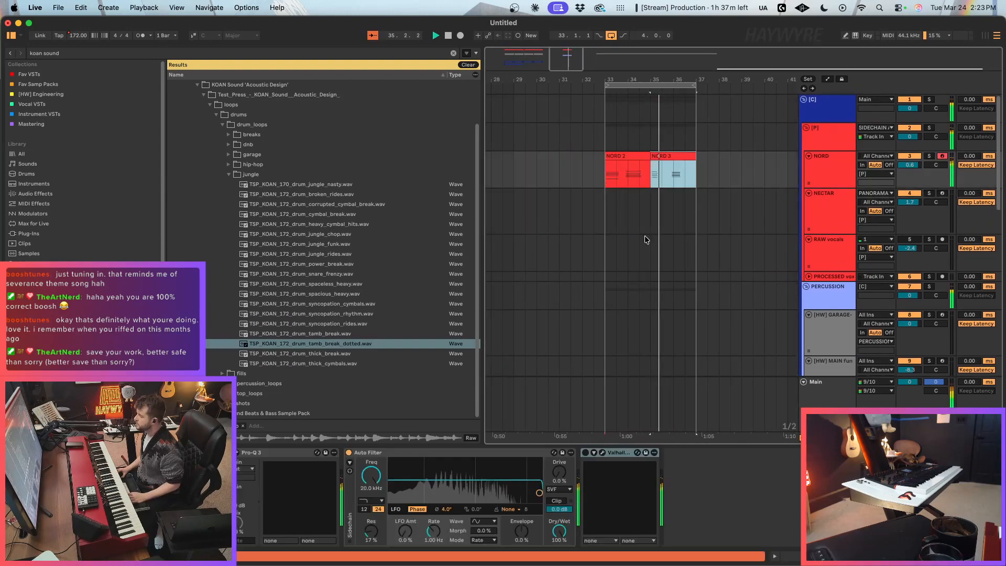
{"action": "scroll", "coordinate": [645, 236], "scroll_direction": "down", "scroll_amount": 1}
{"action": "left_click", "coordinate": [644, 149], "text": "shift"}
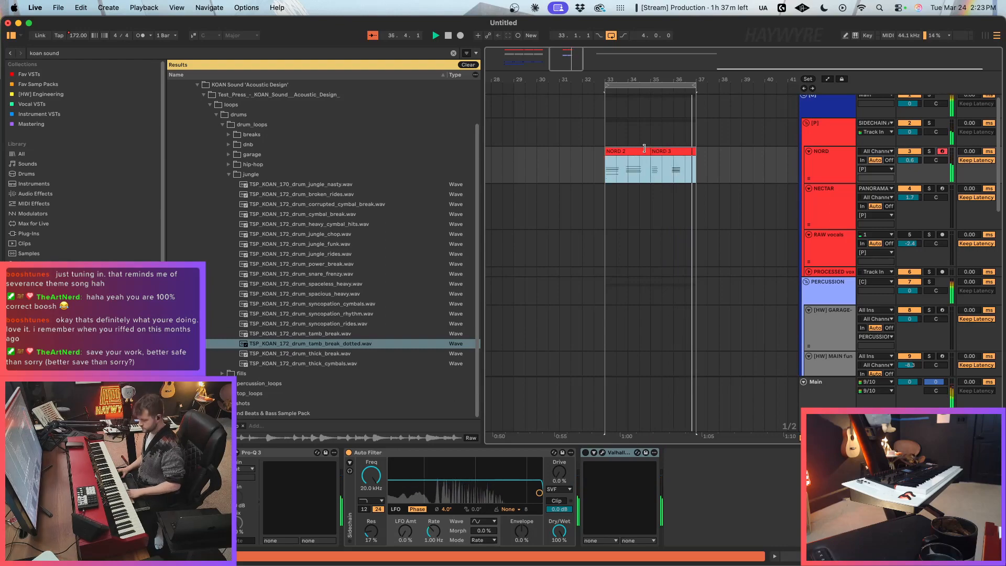
{"action": "key", "text": "super+j"}
Step: Quantize all the notes in the consolidated NORD clip at bar 33
{"action": "double_click", "coordinate": [645, 149]}
{"action": "key", "text": "super+a"}
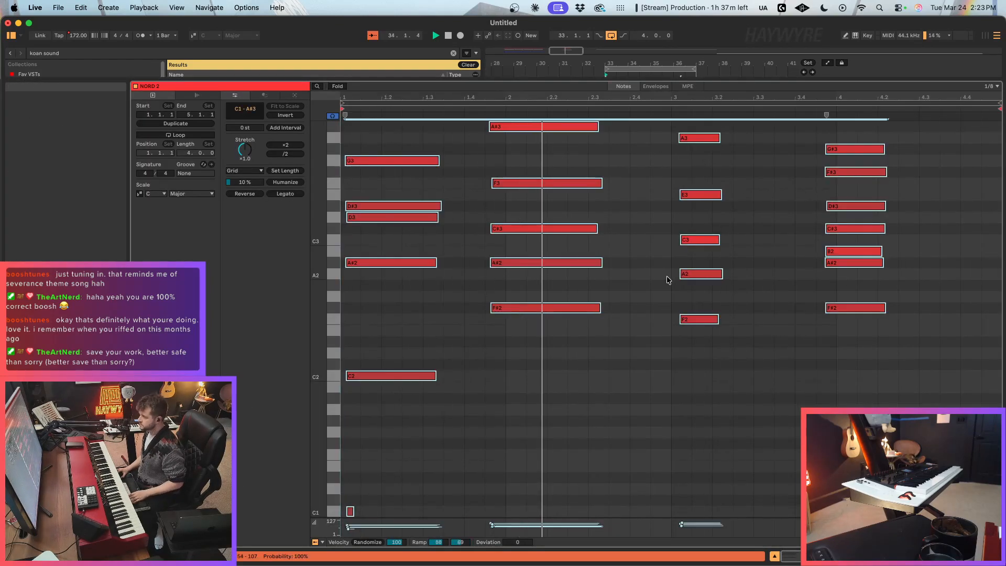
{"action": "key", "text": "super+u"}
{"action": "left_click", "coordinate": [870, 206]}
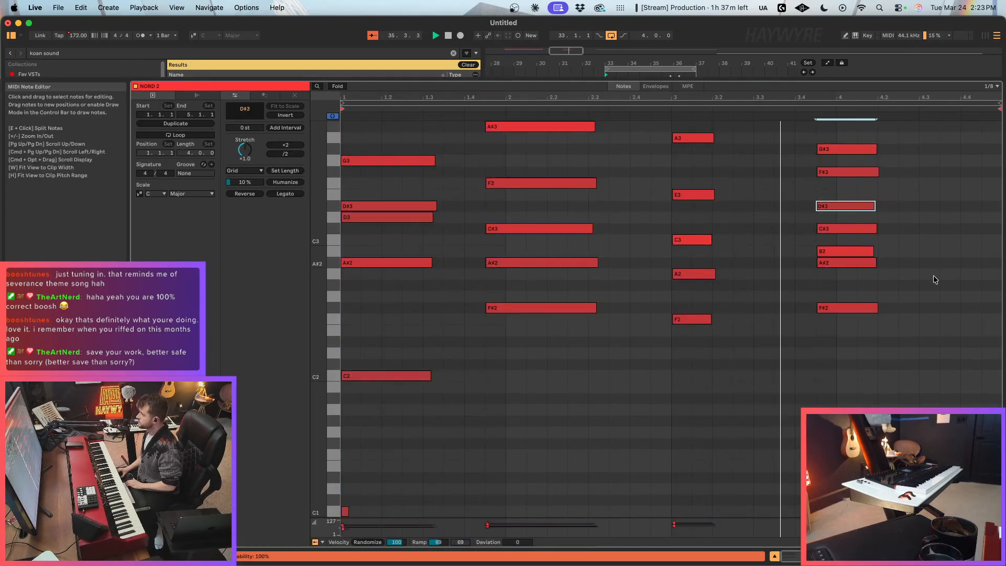
{"action": "key", "text": "shift+Tab"}
Step: Change the transient loop mode of both tamb_break_dotted drum clips at bars 33–37 and shorten their transient envelope to 38
{"action": "scroll", "coordinate": [703, 250], "scroll_direction": "up", "scroll_amount": 5}
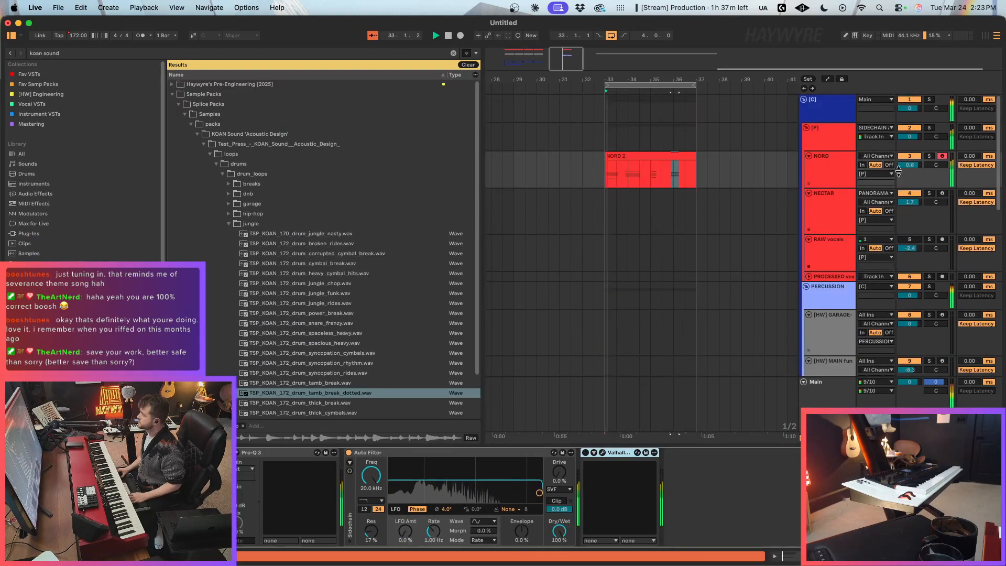
{"action": "scroll", "coordinate": [786, 242], "scroll_direction": "down", "scroll_amount": 5}
{"action": "left_click", "coordinate": [667, 324]}
{"action": "left_click", "coordinate": [635, 324], "text": "shift"}
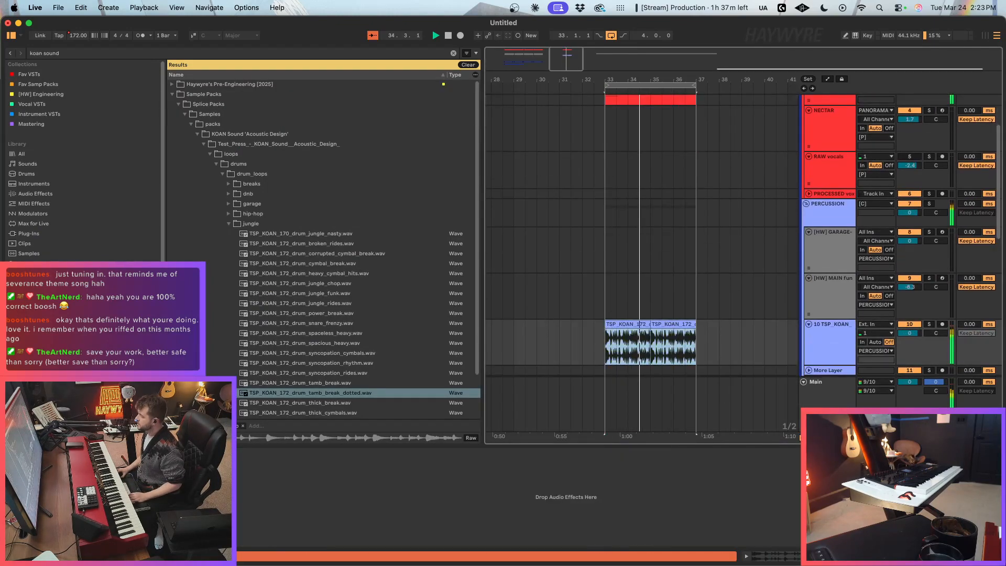
{"action": "key", "text": "shift+Tab"}
{"action": "left_click", "coordinate": [237, 138]}
{"action": "left_click", "coordinate": [236, 147]}
{"action": "left_click", "coordinate": [260, 139]}
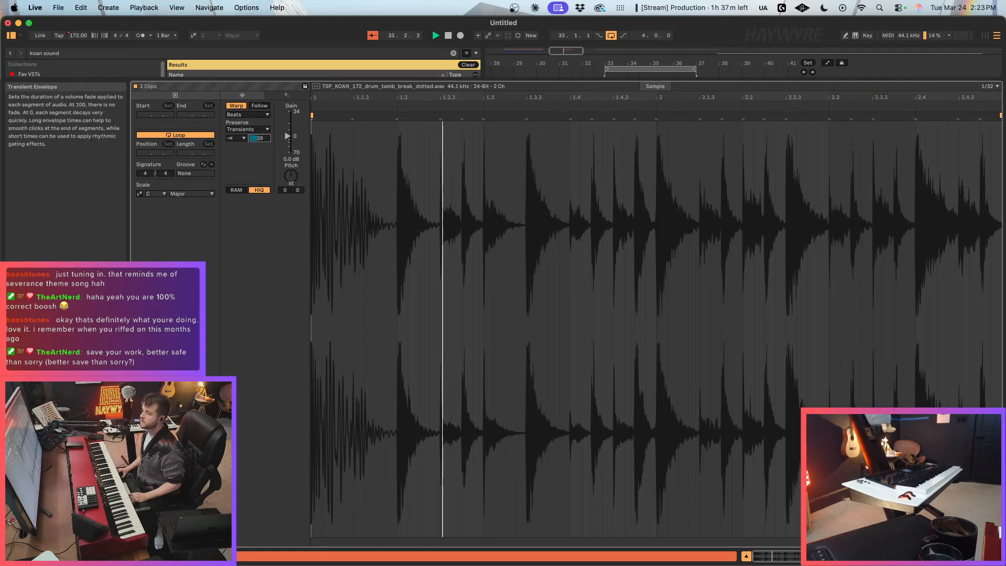
{"action": "key", "text": "shift+Tab"}
Step: Arm the 18 Serum 2 track, try the chords over the bar 33–37 loop, and stop playback
{"action": "scroll", "coordinate": [665, 309], "scroll_direction": "up", "scroll_amount": 3}
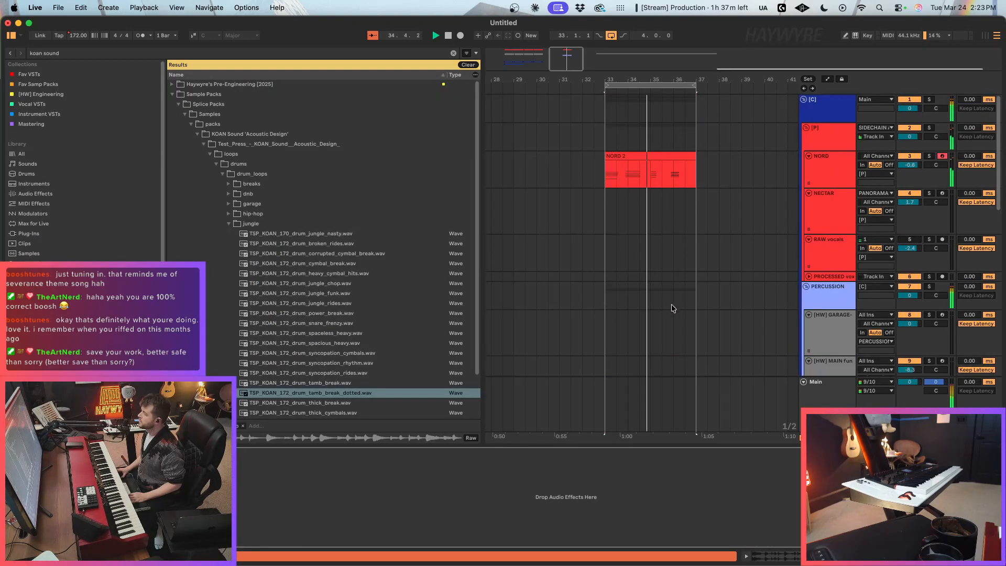
{"action": "scroll", "coordinate": [671, 304], "scroll_direction": "down", "scroll_amount": 8}
{"action": "scroll", "coordinate": [636, 327], "scroll_direction": "down", "scroll_amount": 3}
{"action": "scroll", "coordinate": [636, 327], "scroll_direction": "down", "scroll_amount": 2}
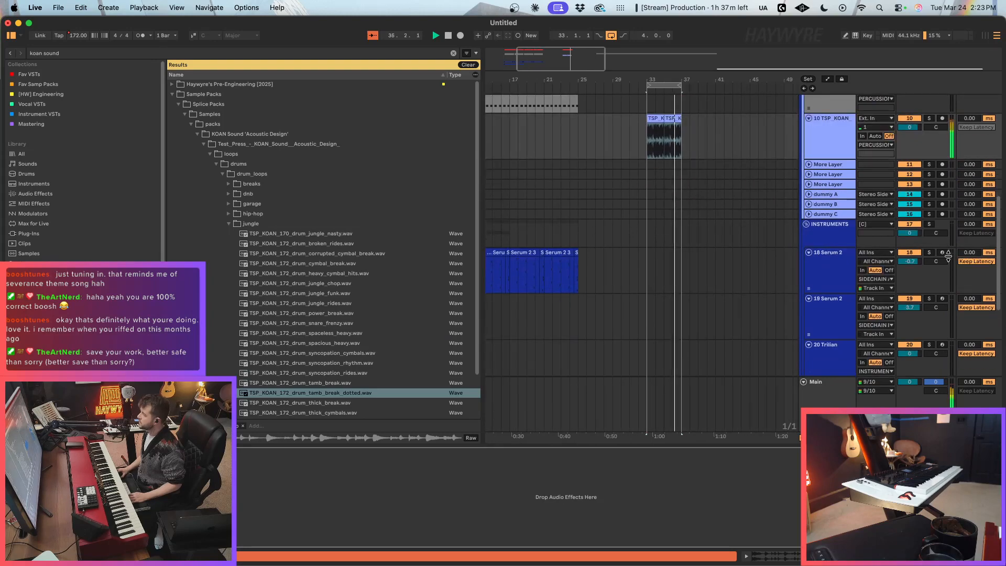
{"action": "left_click", "coordinate": [942, 253]}
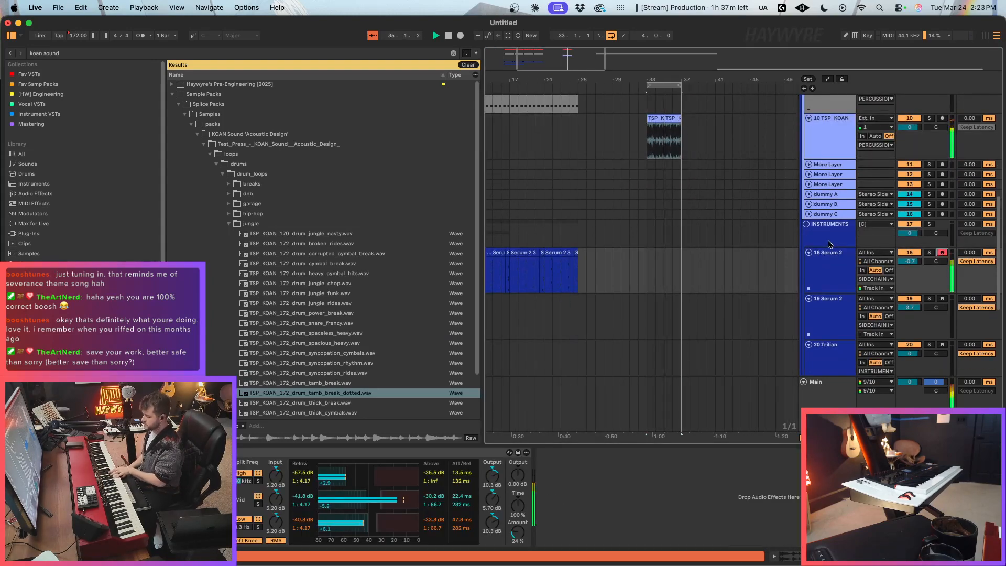
{"action": "scroll", "coordinate": [711, 206], "scroll_direction": "up", "scroll_amount": 9}
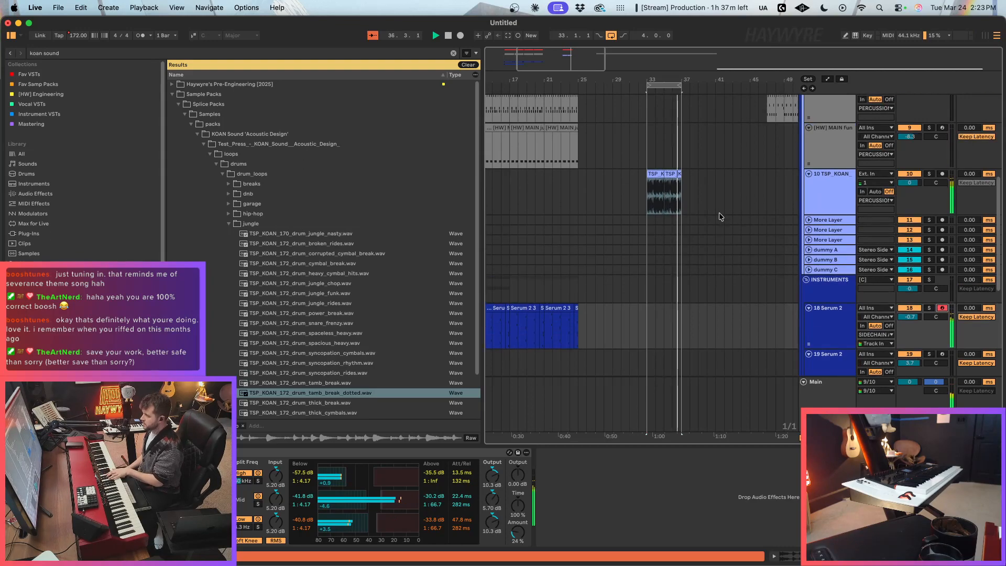
{"action": "key", "text": "space"}
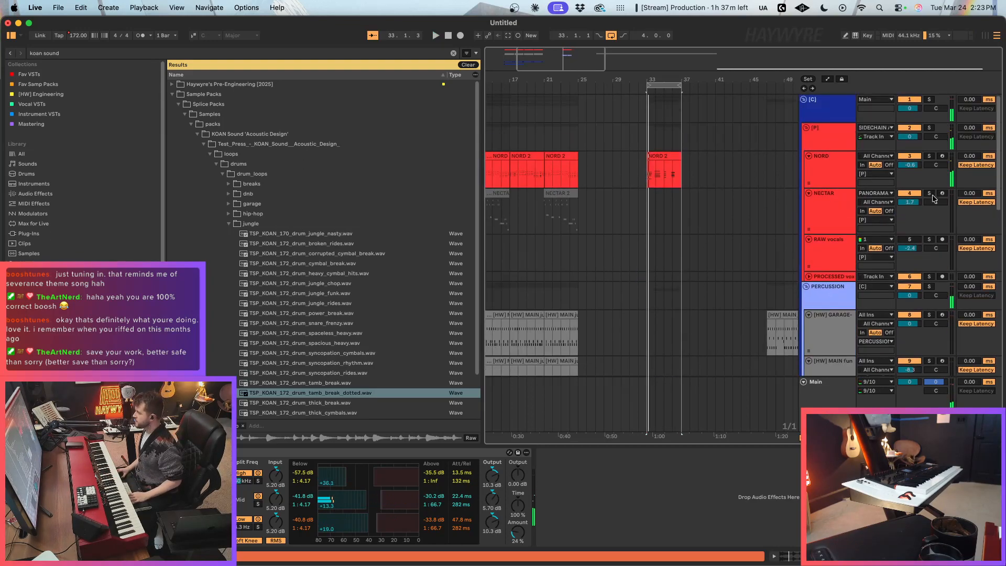
Step: Deactivate the NORD track and delete its clip at bars 33–37
{"action": "left_click", "coordinate": [918, 160]}
{"action": "scroll", "coordinate": [703, 254], "scroll_direction": "down", "scroll_amount": 5}
{"action": "scroll", "coordinate": [681, 230], "scroll_direction": "up", "scroll_amount": 5}
{"action": "left_click_drag", "start_coordinate": [604, 164], "coordinate": [664, 164]}
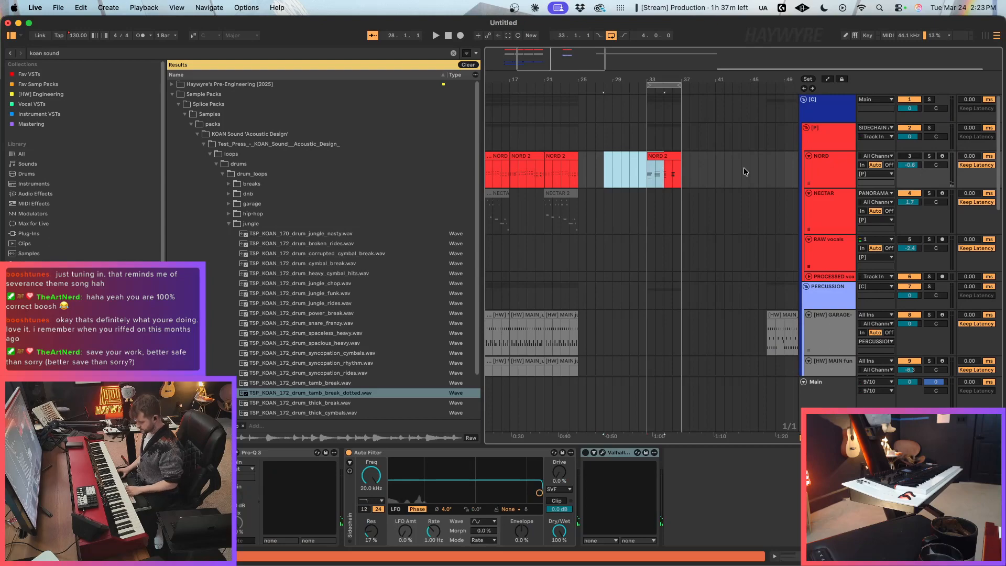
{"action": "left_click_drag", "start_coordinate": [741, 169], "coordinate": [639, 171]}
{"action": "key", "text": "Delete"}
Step: Loop playback from bar 33 and record a chord take on the 18 Serum 2 track over the drum break
{"action": "scroll", "coordinate": [705, 320], "scroll_direction": "down", "scroll_amount": 5}
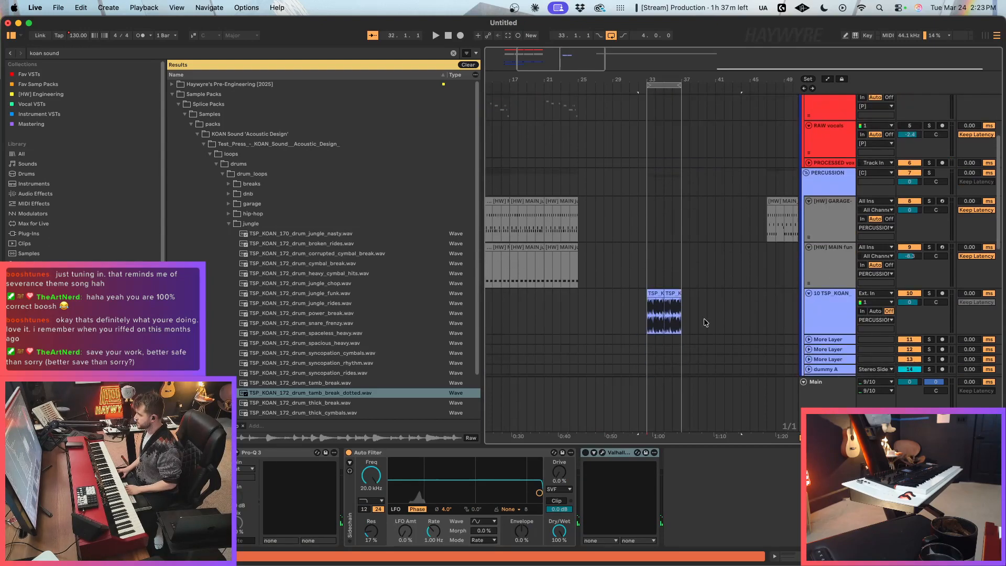
{"action": "scroll", "coordinate": [681, 304], "scroll_direction": "down", "scroll_amount": 5}
{"action": "left_click", "coordinate": [654, 323]}
{"action": "scroll", "coordinate": [654, 321], "scroll_direction": "down", "scroll_amount": 3}
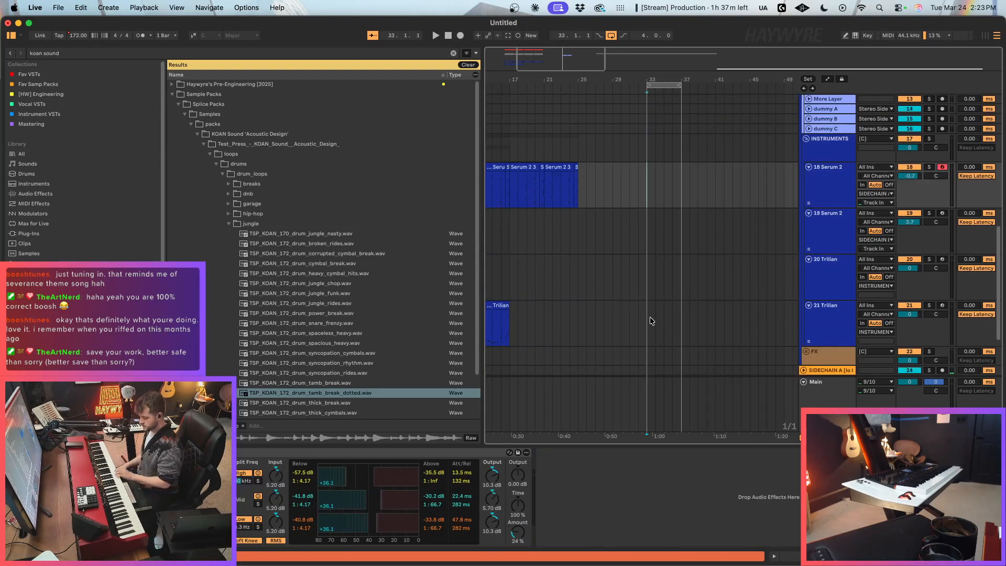
{"action": "key", "text": "space"}
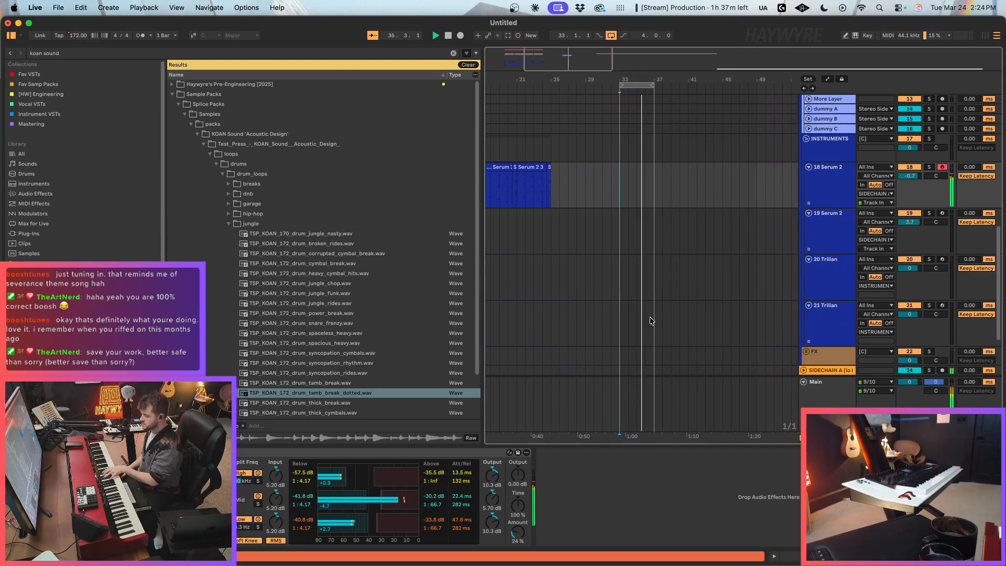
{"action": "key", "text": "F9"}
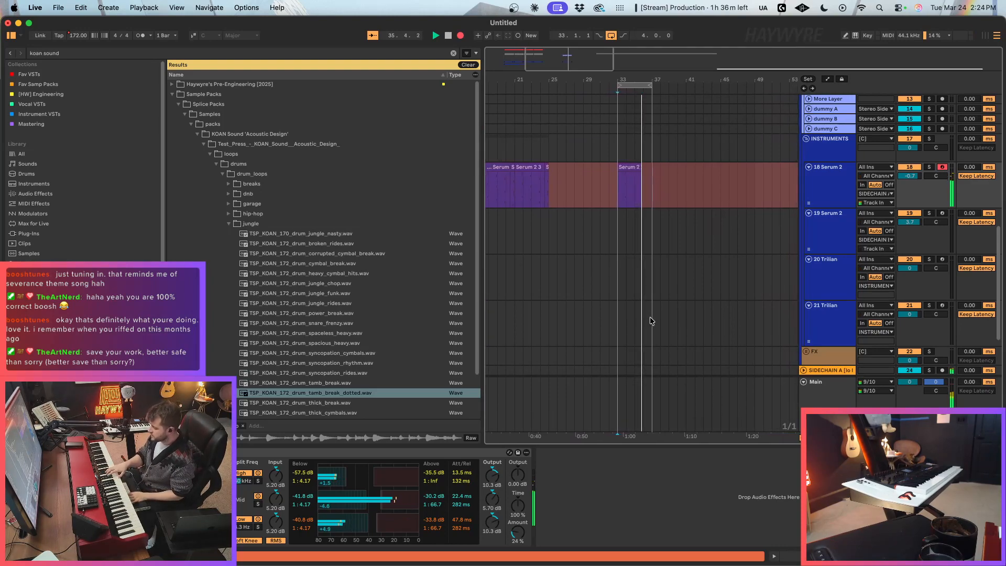
{"action": "key", "text": "F9"}
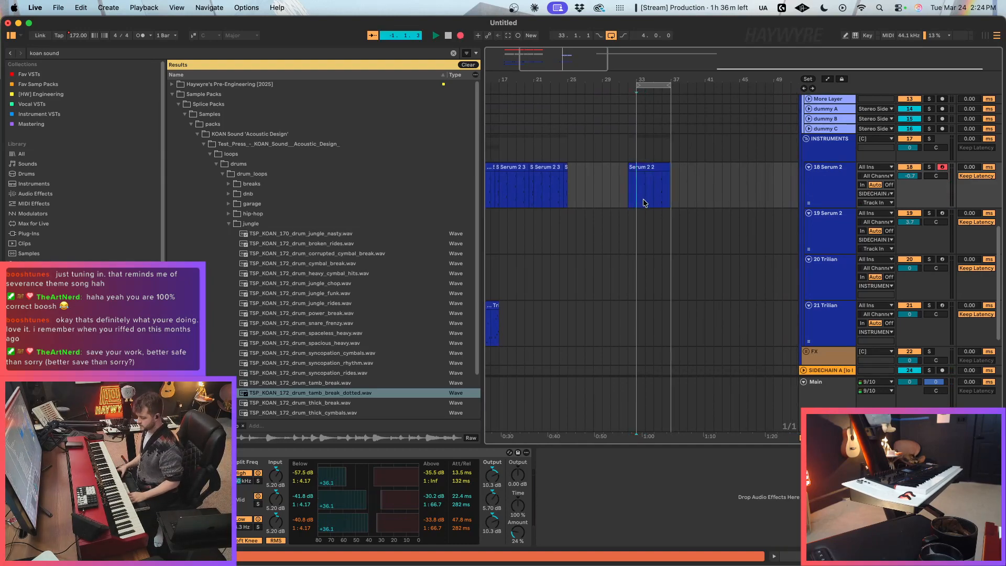
Step: Split the new Serum 2 recording at bar 33 and quantize the notes of the bar 33–37 clip
{"action": "key", "text": "F9"}
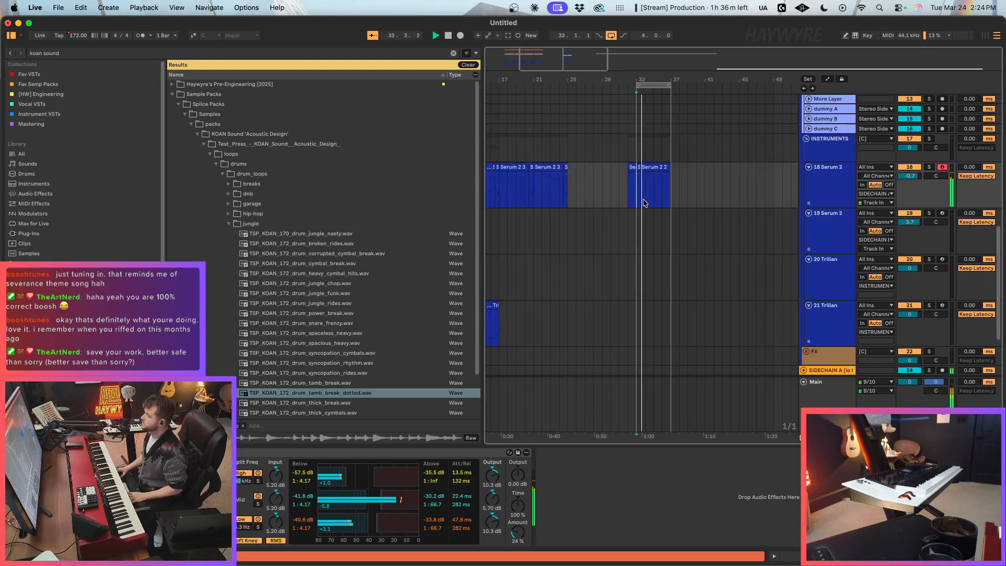
{"action": "left_click", "coordinate": [692, 210]}
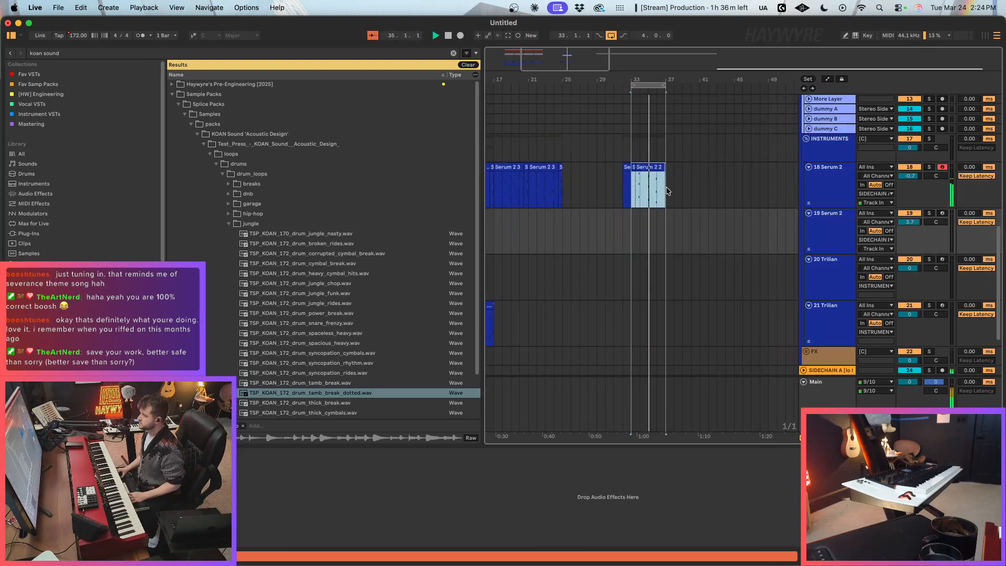
{"action": "left_click", "coordinate": [649, 178]}
{"action": "double_click", "coordinate": [651, 173]}
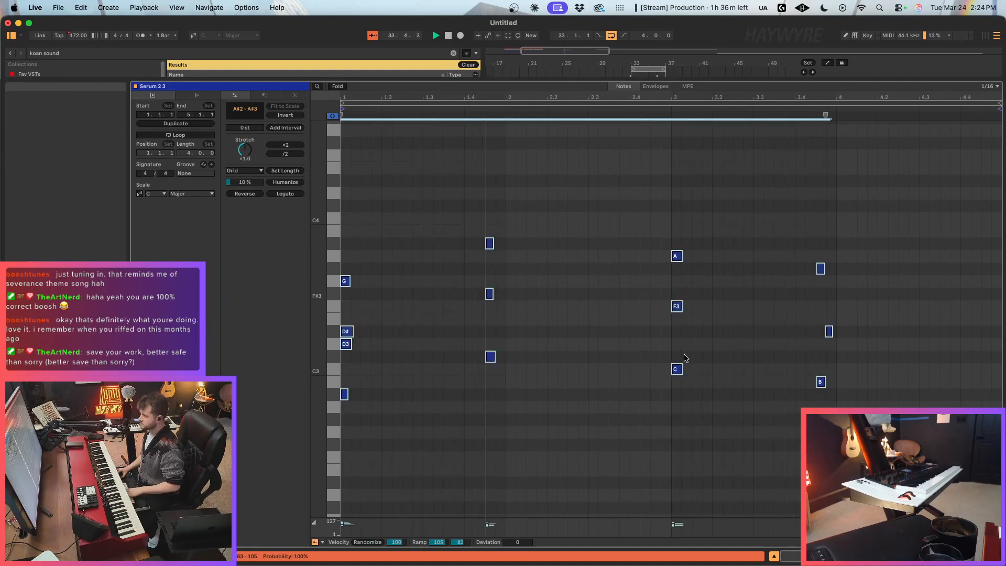
{"action": "key", "text": "shift+Tab"}
Step: Arm the 19 Serum 2 track, play along with the loop, and open its Serum 2 instrument
{"action": "left_click", "coordinate": [828, 237]}
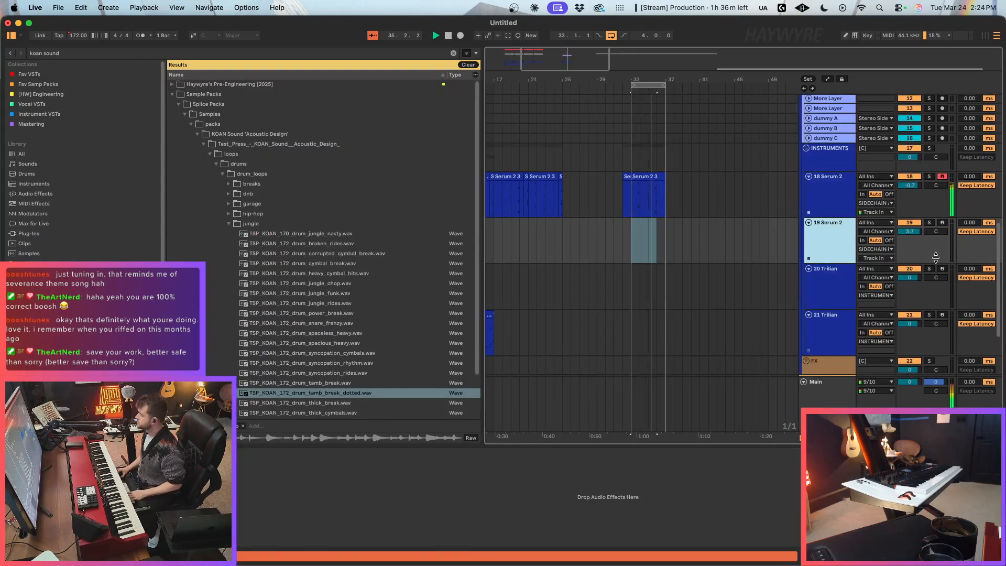
{"action": "left_click", "coordinate": [942, 223]}
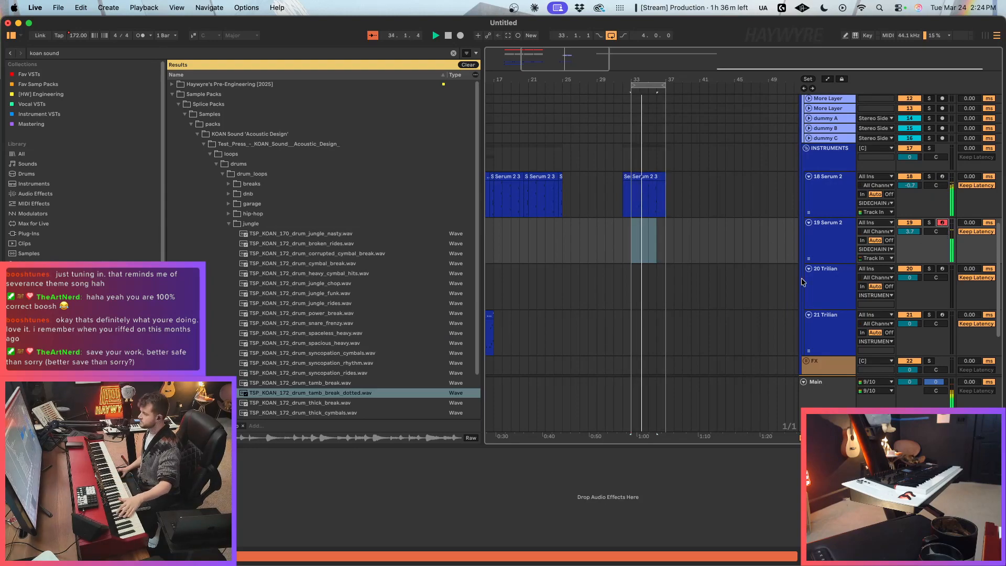
{"action": "left_click", "coordinate": [805, 239]}
{"action": "key", "text": "super+alt+p"}
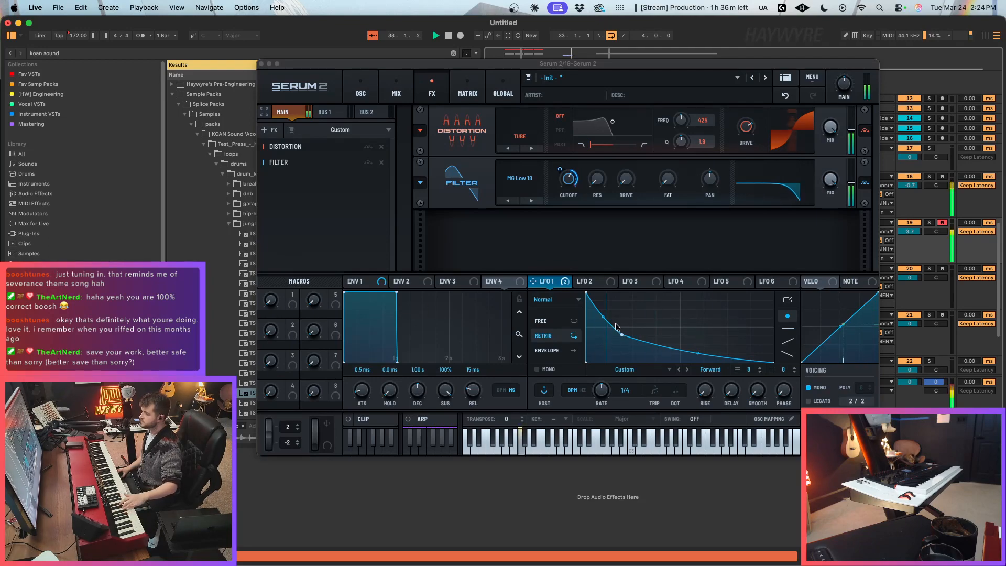
Step: Switch LFO 1 to Envelope mode, fine-tune the filter cutoff modulation in the FX section, and return to the arrangement
{"action": "left_click", "coordinate": [547, 350]}
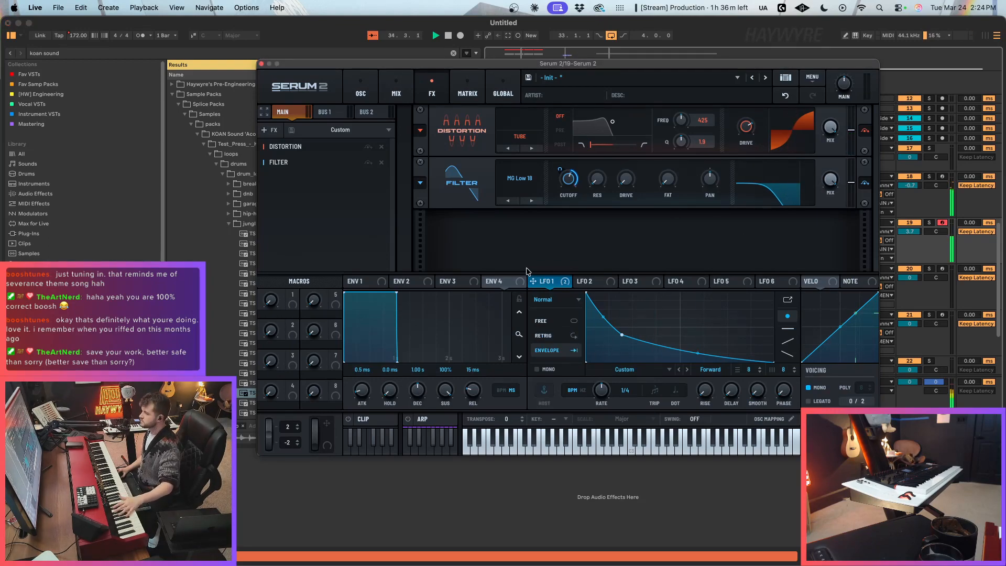
{"action": "left_click_drag", "start_coordinate": [563, 170], "coordinate": [564, 185]}
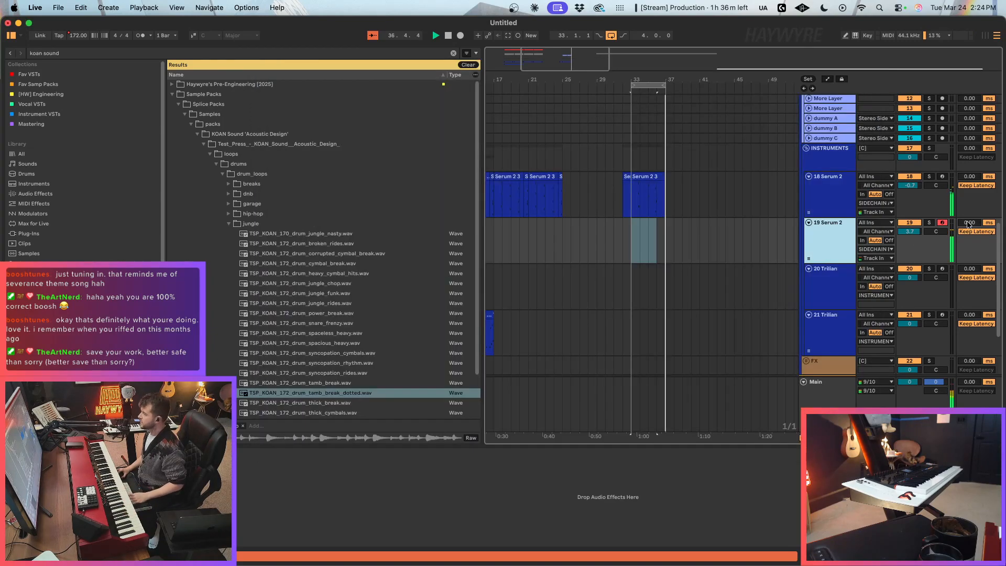
{"action": "left_click", "coordinate": [825, 293]}
{"action": "left_click", "coordinate": [824, 325]}
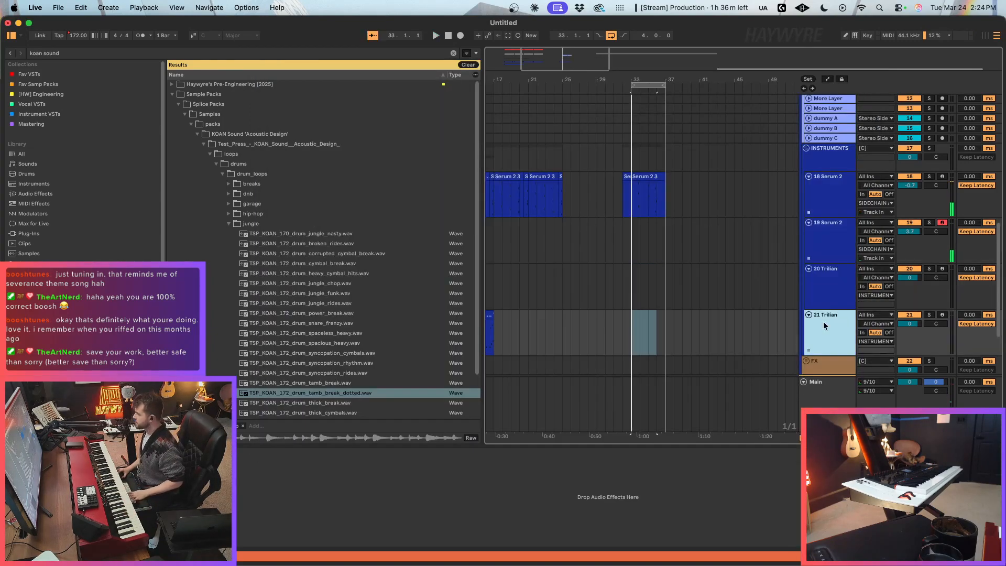
Step: Insert a new MIDI track below 18 Serum 2 and load Serum 2 onto it from the Fav VSTs collection
{"action": "left_click", "coordinate": [827, 178]}
{"action": "key", "text": "super+shift+t"}
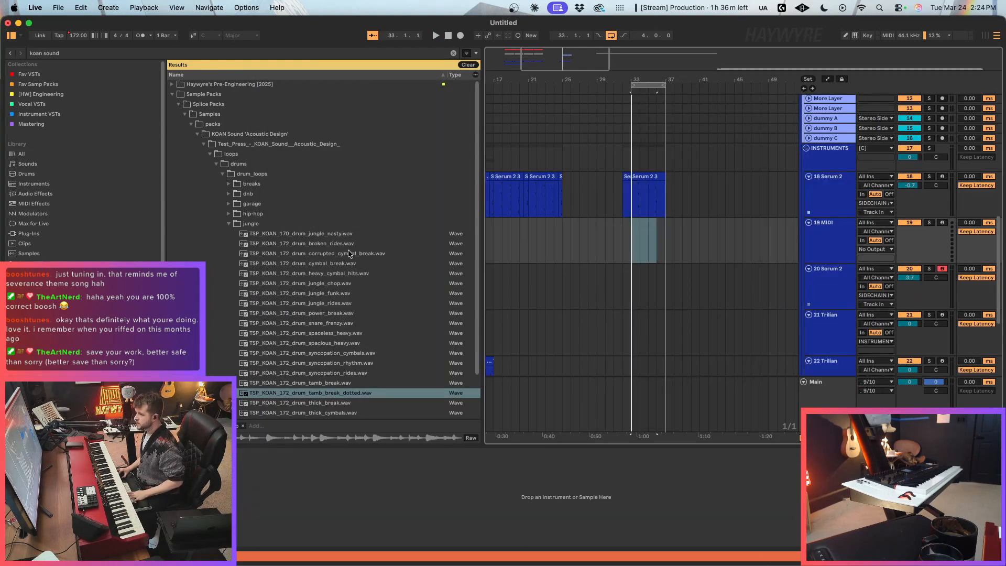
{"action": "left_click", "coordinate": [455, 53]}
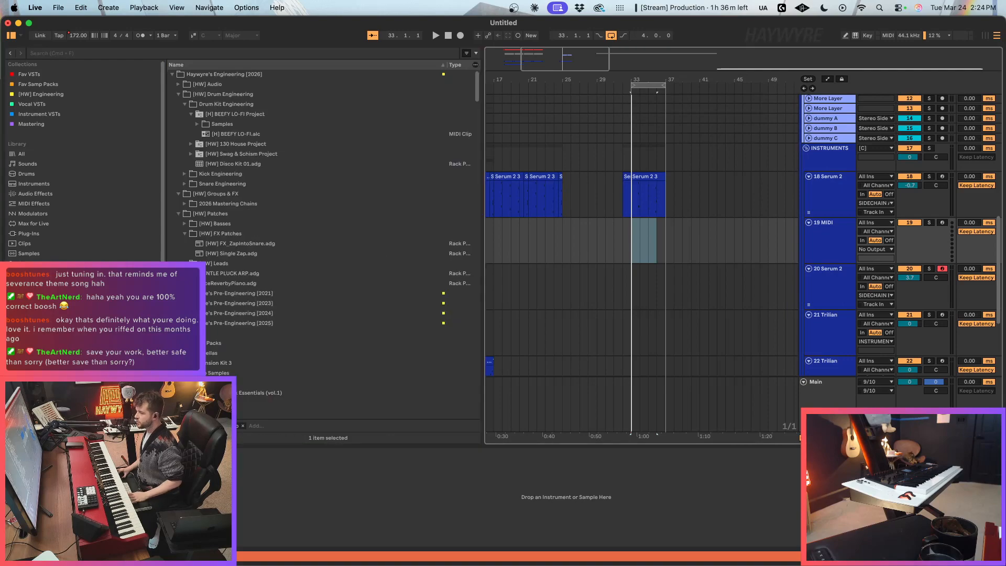
{"action": "left_click", "coordinate": [28, 254]}
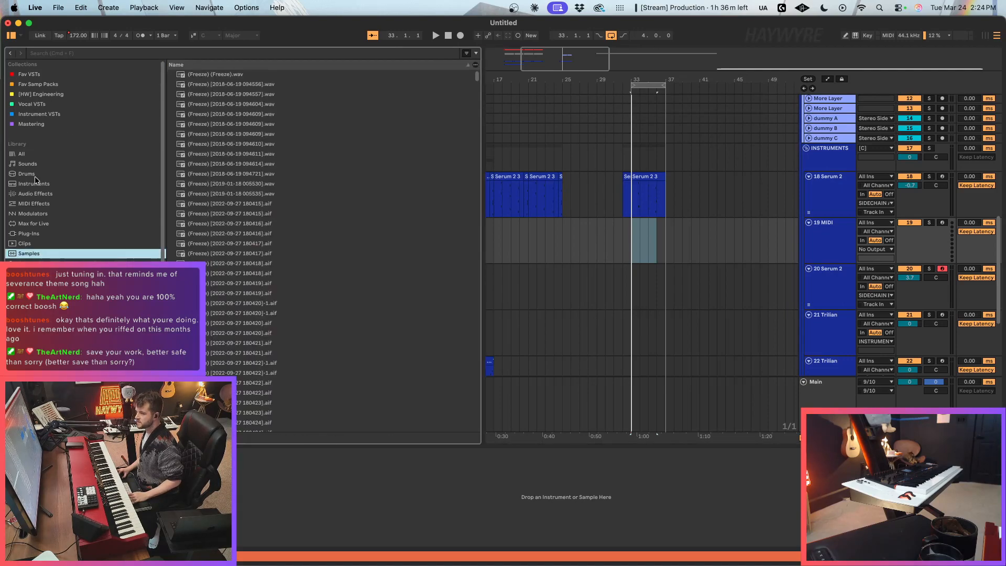
{"action": "left_click", "coordinate": [35, 194]}
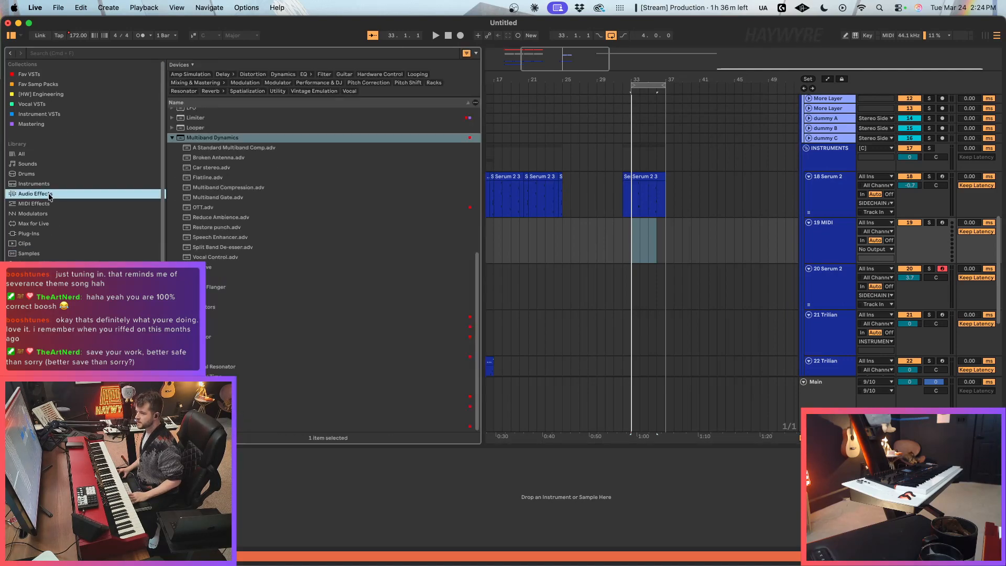
{"action": "left_click", "coordinate": [37, 76]}
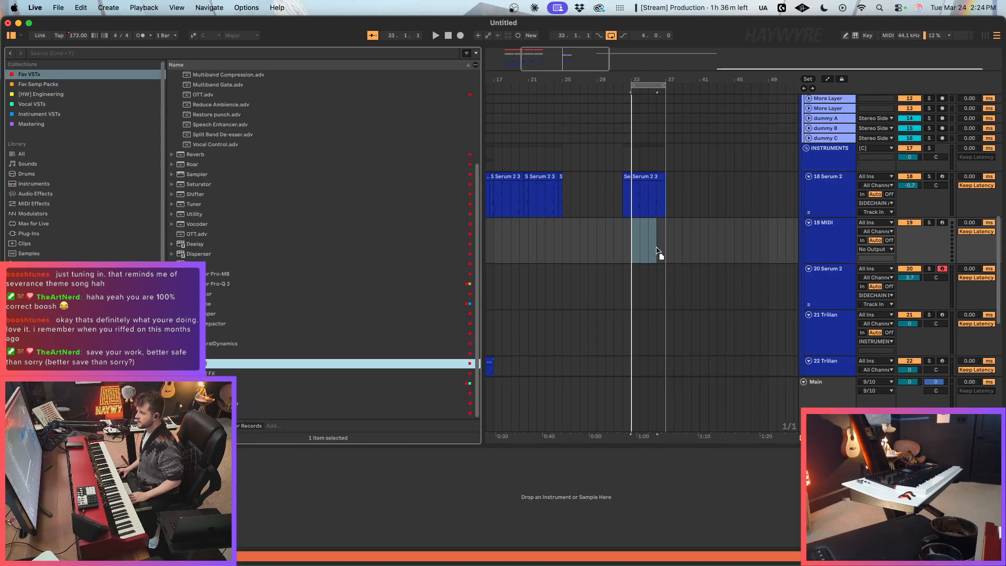
{"action": "left_click_drag", "start_coordinate": [658, 252], "coordinate": [659, 251]}
Step: Load the TP_SAJ_Chord_comb-bye-yar preset on 19 Serum 2 from the Splice Serum folder of the S1 user presets
{"action": "left_click", "coordinate": [720, 78]}
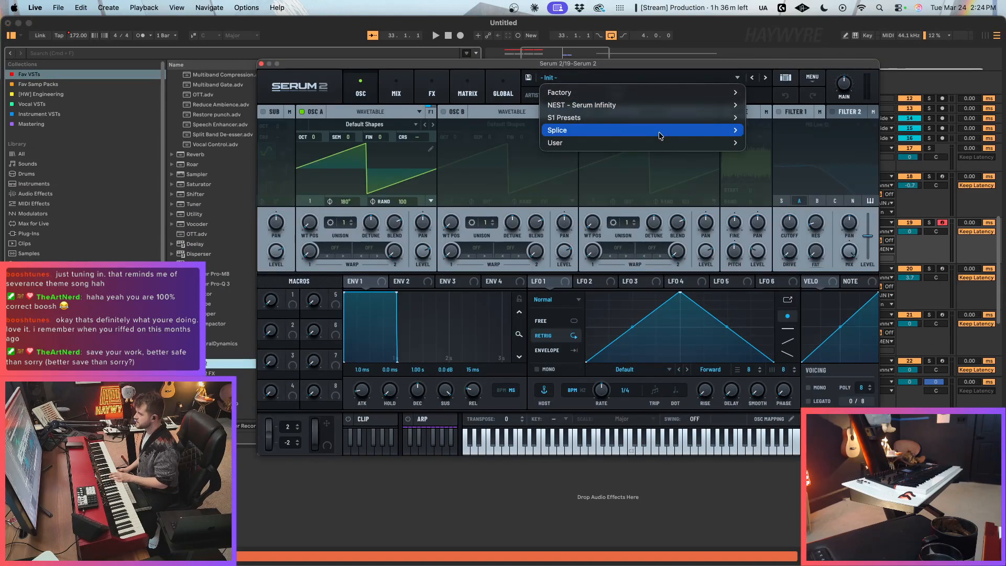
{"action": "mouse_move", "coordinate": [664, 119]}
{"action": "mouse_move", "coordinate": [786, 231]}
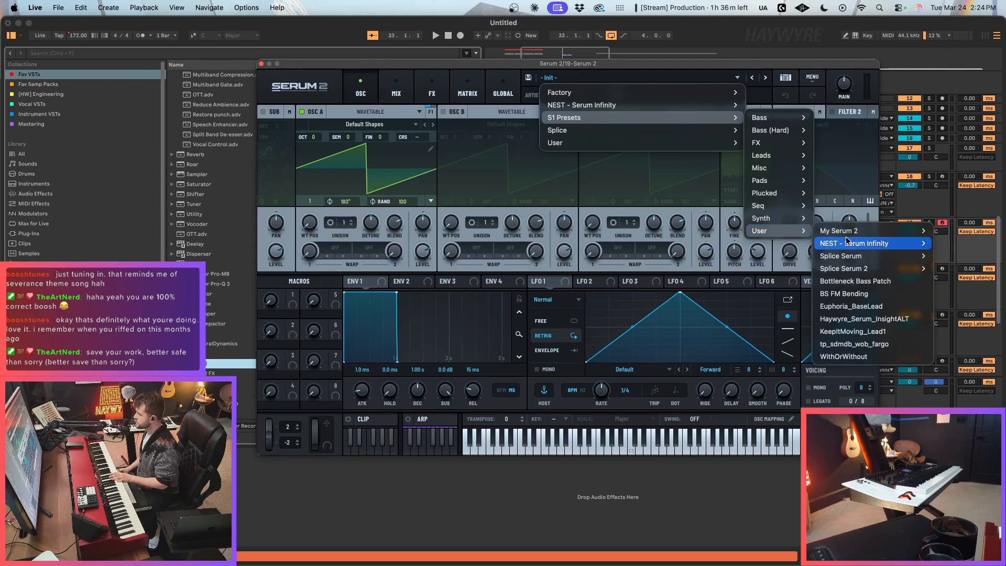
{"action": "mouse_move", "coordinate": [862, 258]}
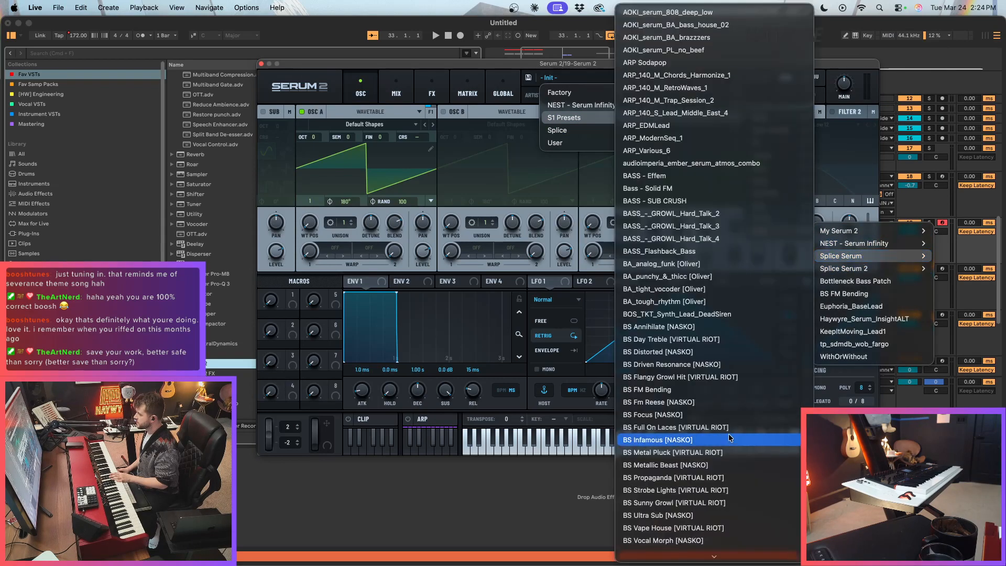
{"action": "scroll", "coordinate": [728, 440], "scroll_direction": "down", "scroll_amount": 5}
{"action": "scroll", "coordinate": [702, 384], "scroll_direction": "down", "scroll_amount": 3}
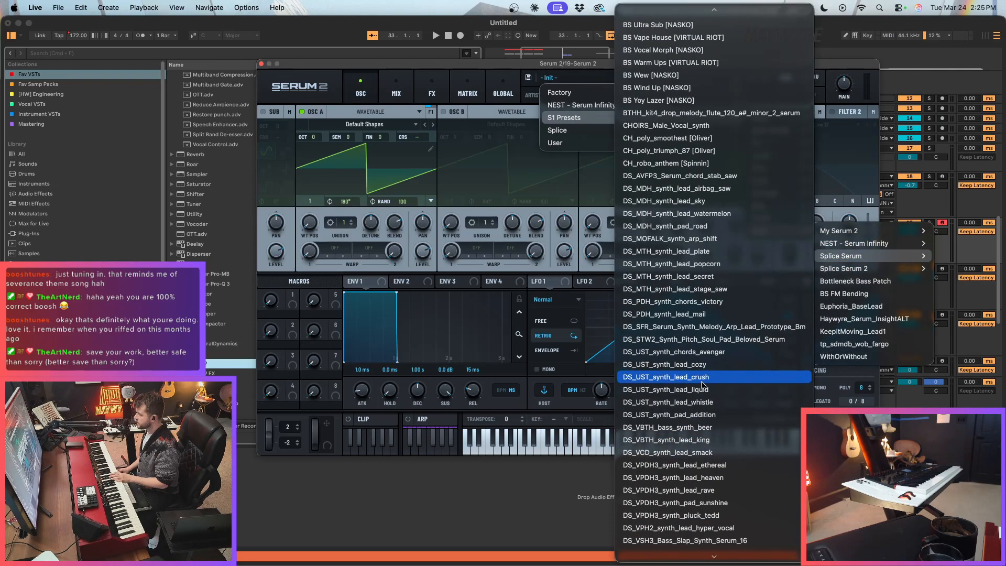
{"action": "scroll", "coordinate": [703, 386], "scroll_direction": "down", "scroll_amount": 6}
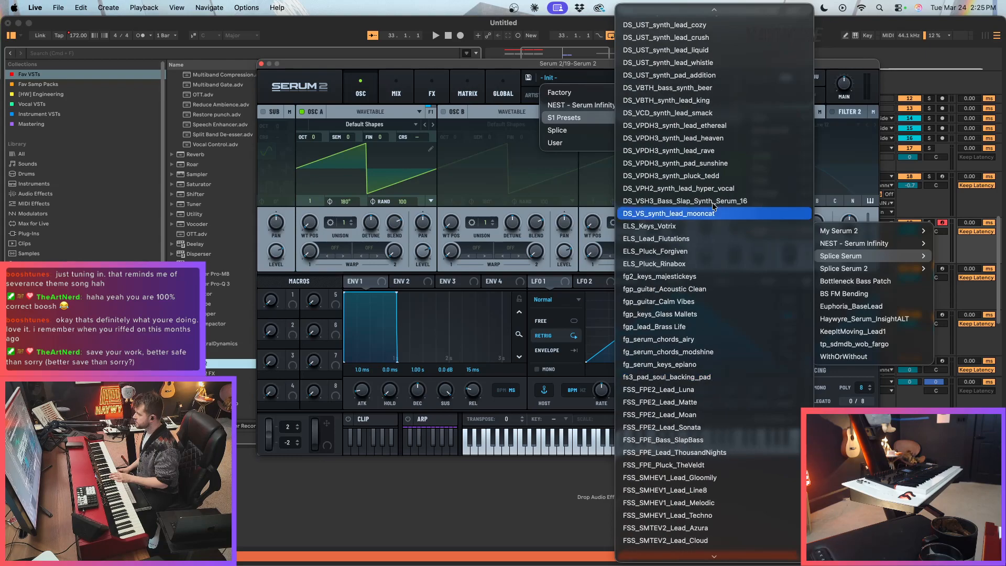
{"action": "scroll", "coordinate": [742, 304], "scroll_direction": "down", "scroll_amount": 2}
{"action": "scroll", "coordinate": [731, 262], "scroll_direction": "down", "scroll_amount": 14}
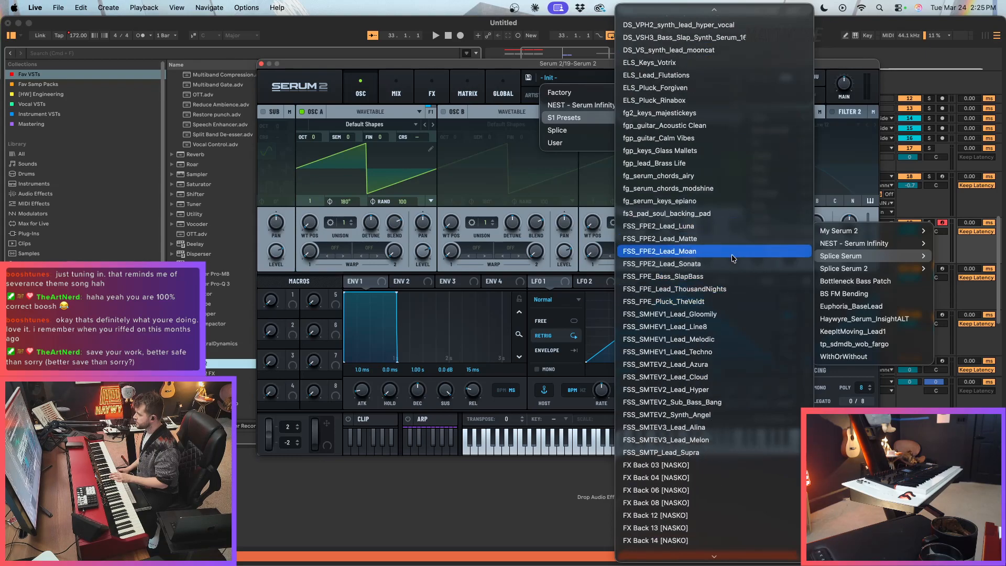
{"action": "scroll", "coordinate": [732, 277], "scroll_direction": "up", "scroll_amount": 6}
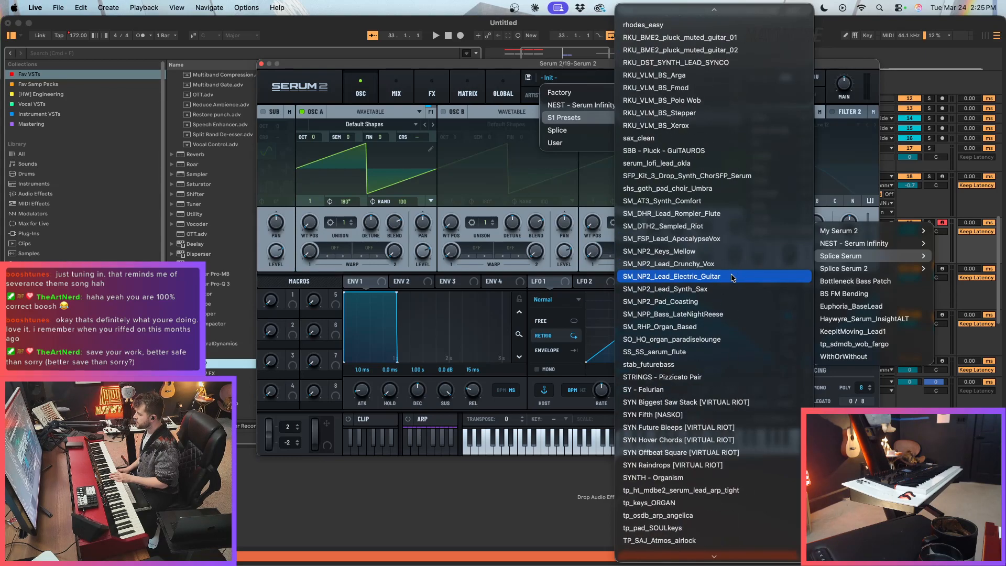
{"action": "scroll", "coordinate": [729, 288], "scroll_direction": "up", "scroll_amount": 12}
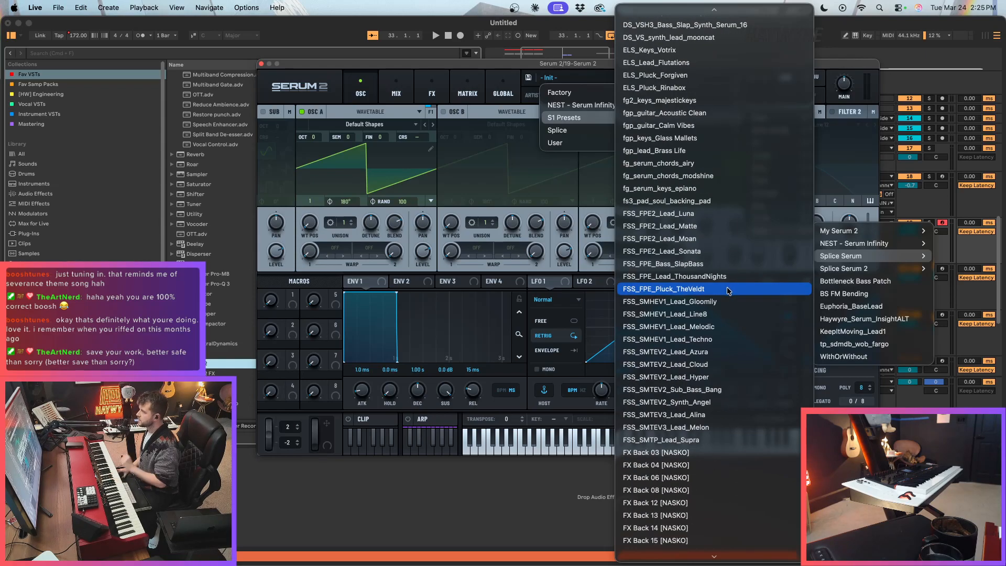
{"action": "scroll", "coordinate": [709, 215], "scroll_direction": "up", "scroll_amount": 3}
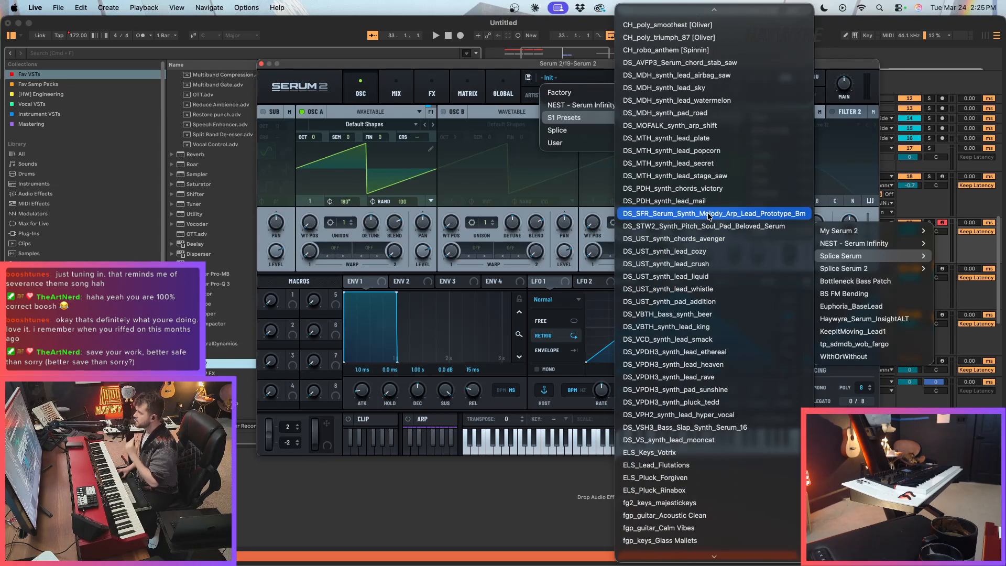
{"action": "scroll", "coordinate": [710, 259], "scroll_direction": "up", "scroll_amount": 8}
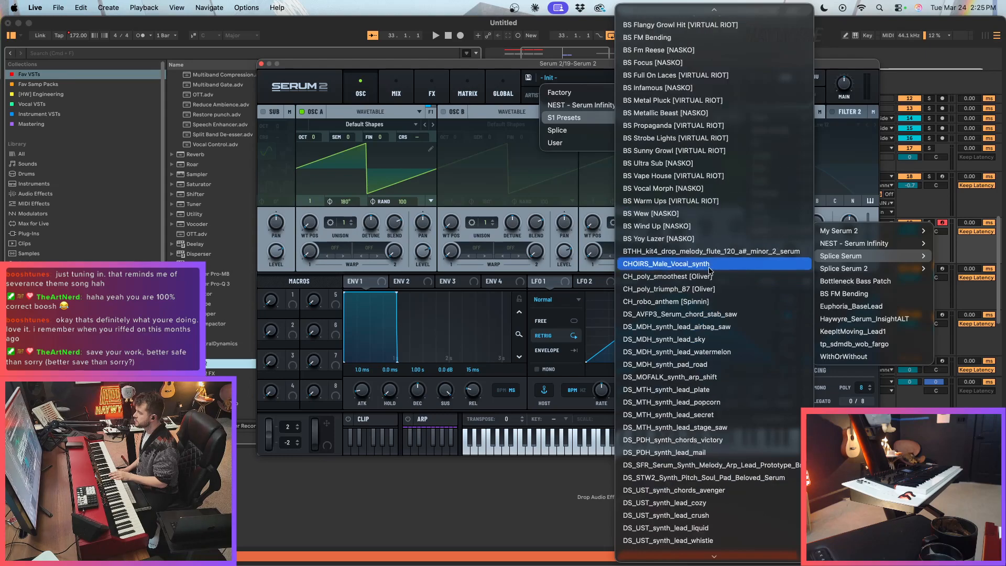
{"action": "scroll", "coordinate": [710, 377], "scroll_direction": "down", "scroll_amount": 15}
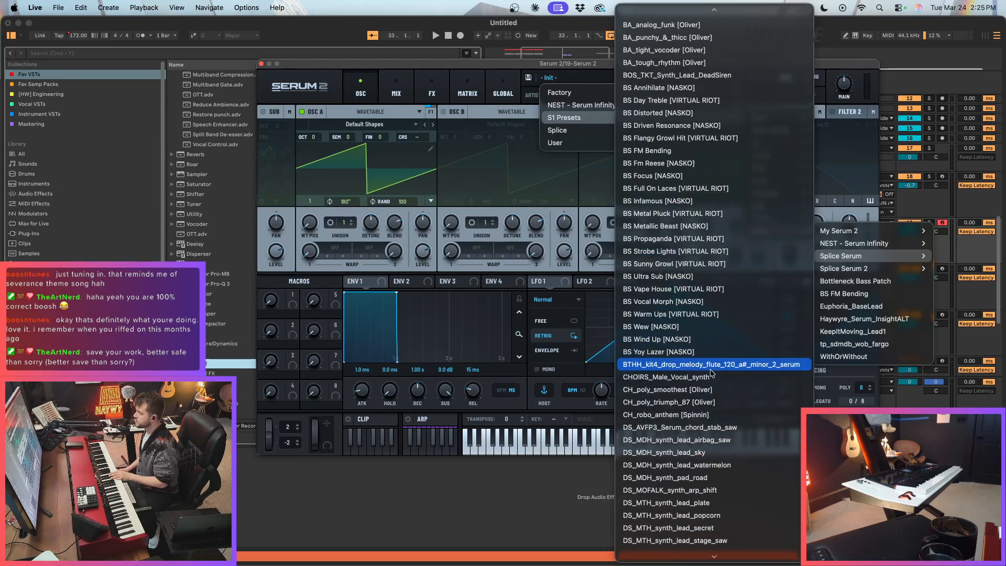
{"action": "scroll", "coordinate": [710, 382], "scroll_direction": "down", "scroll_amount": 12}
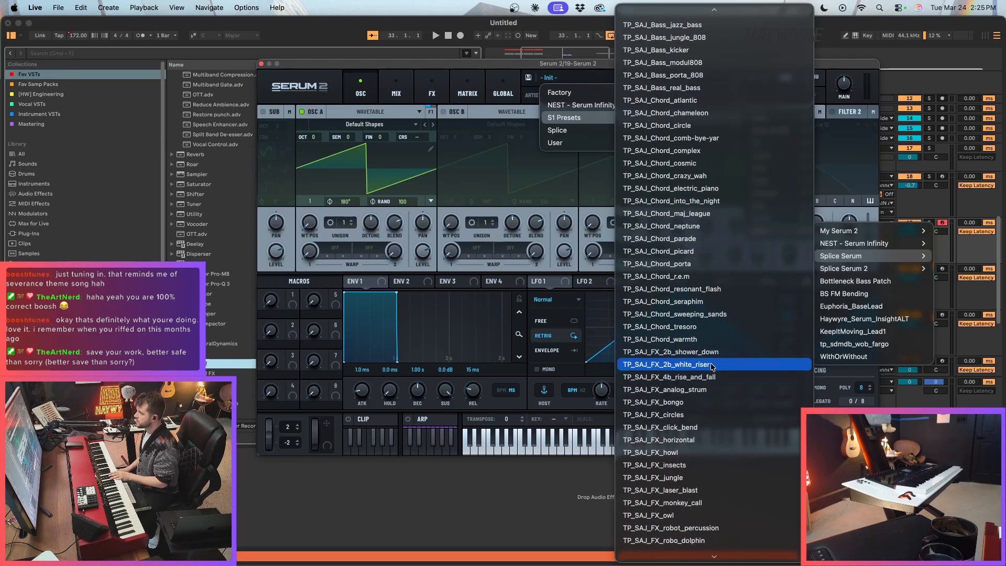
{"action": "left_click", "coordinate": [725, 213]}
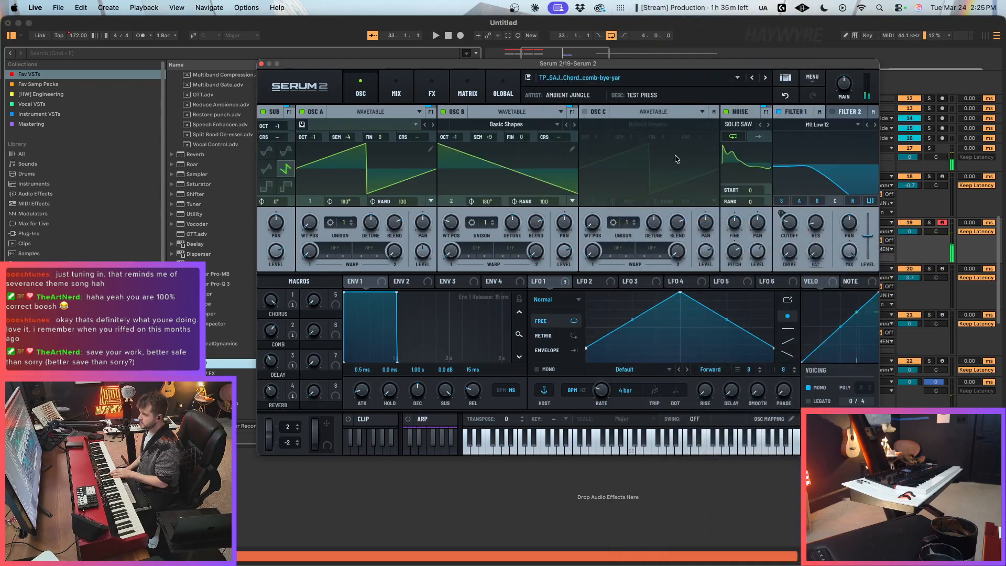
Step: Audition the chord presets adjacent to TP_SAJ_Chord_comb-bye-yar and settle on TP_SAJ_Chord_complex
{"action": "left_click", "coordinate": [765, 78]}
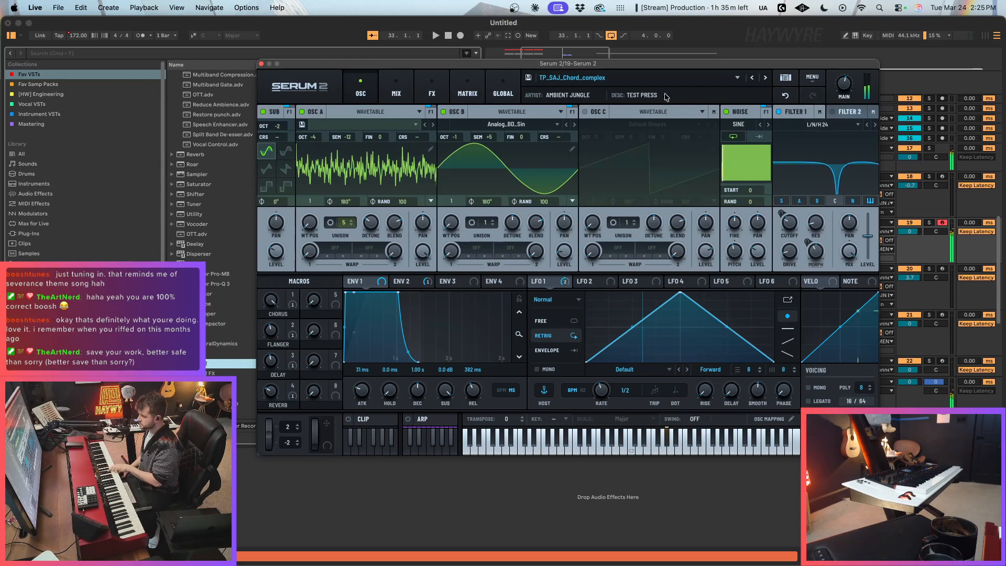
{"action": "left_click", "coordinate": [753, 78]}
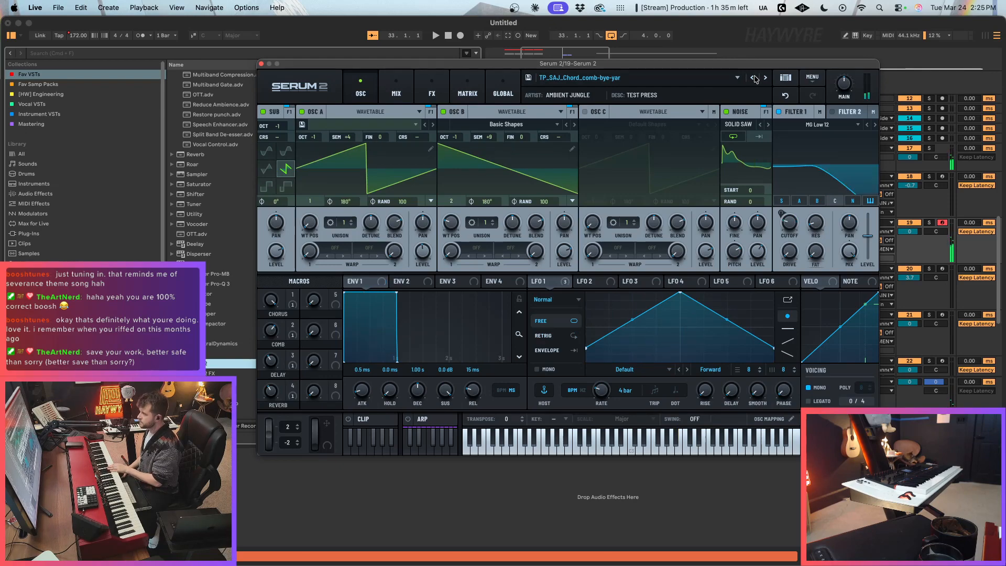
{"action": "left_click", "coordinate": [754, 78]}
{"action": "left_click", "coordinate": [765, 79]}
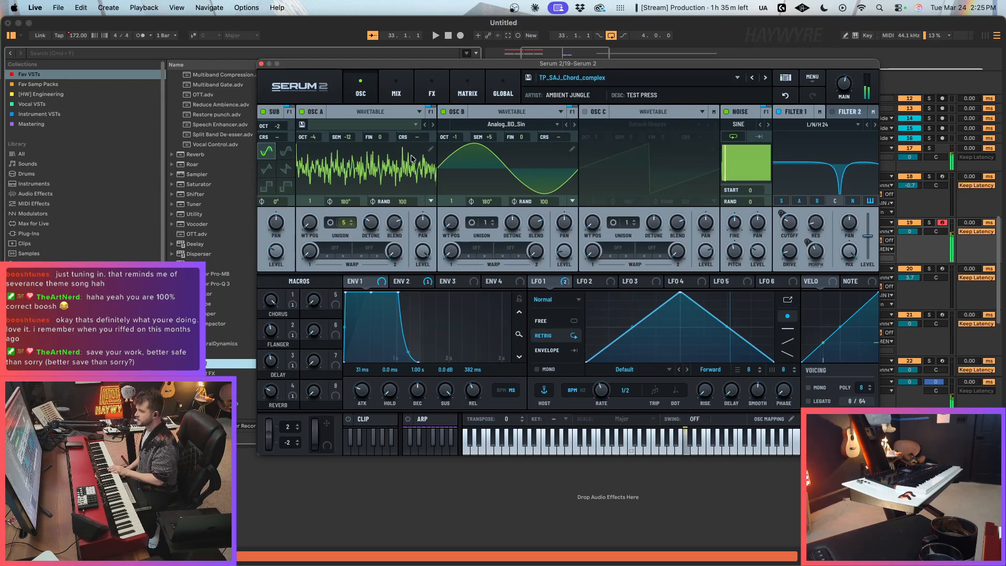
Step: Set the sub oscillator octave to -1, turn off oscillators A and B, and return to the arrangement
{"action": "left_click_drag", "start_coordinate": [457, 67], "coordinate": [543, 62]}
{"action": "left_click", "coordinate": [518, 89]}
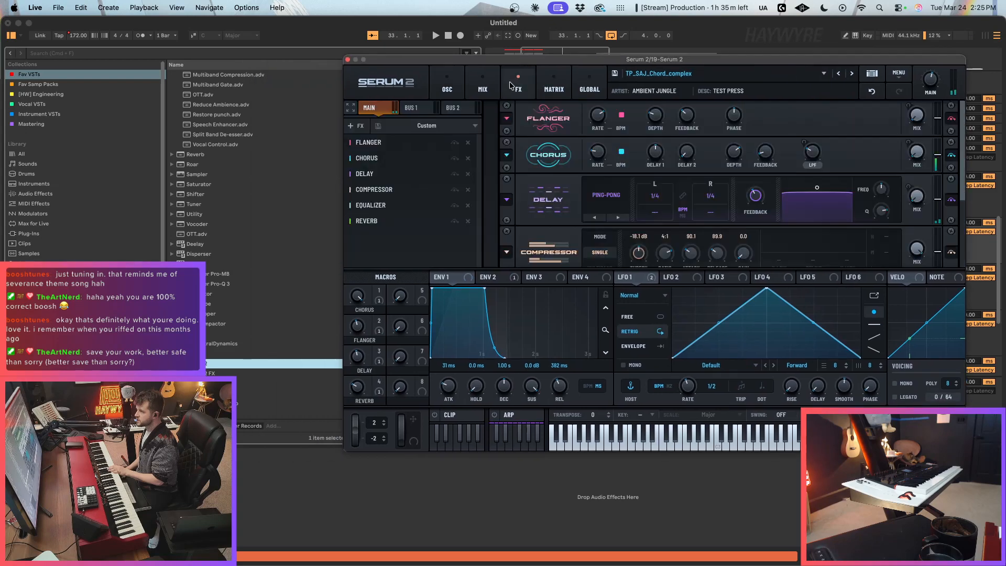
{"action": "left_click", "coordinate": [447, 89]}
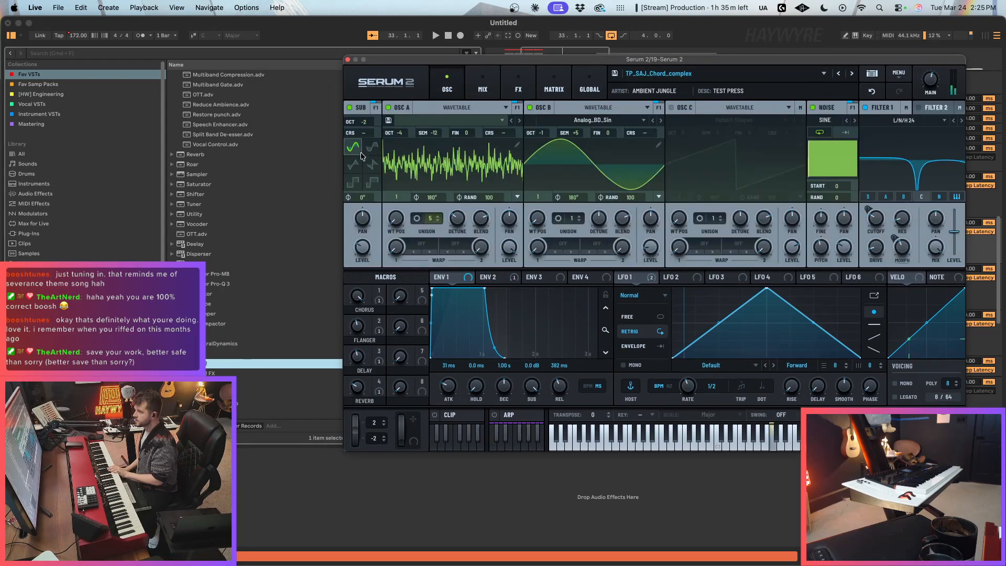
{"action": "left_click", "coordinate": [369, 119]}
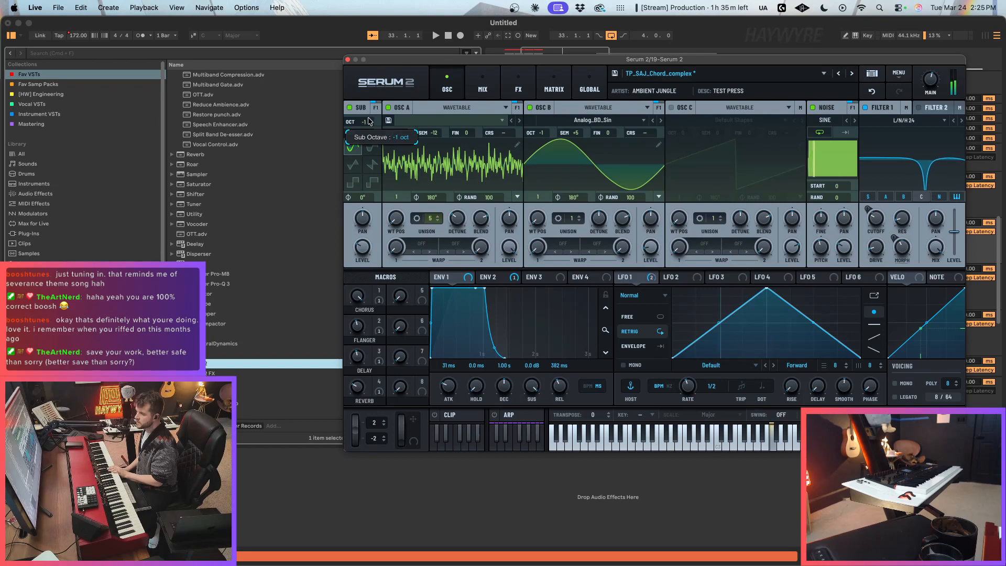
{"action": "left_click", "coordinate": [389, 108]}
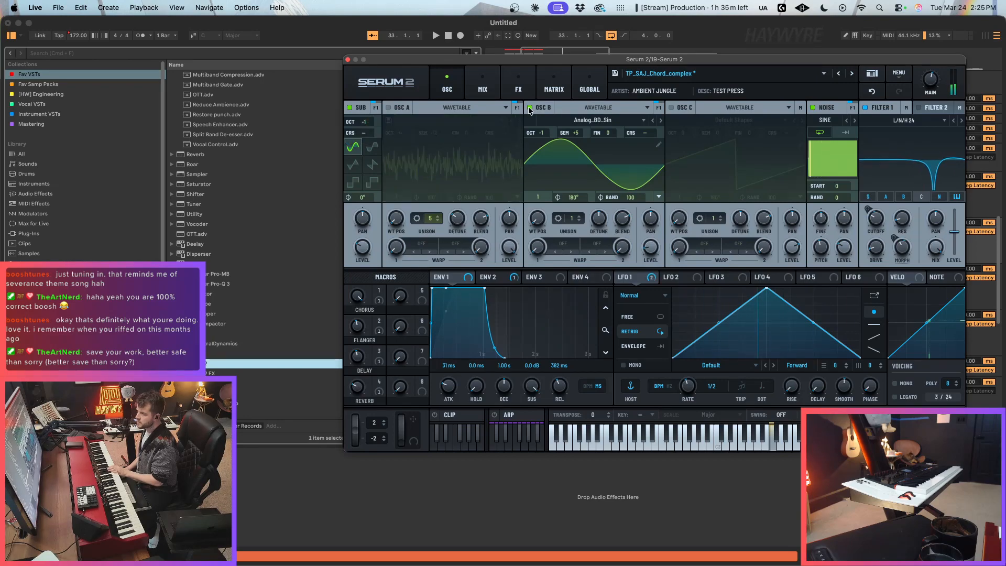
{"action": "left_click", "coordinate": [529, 108]}
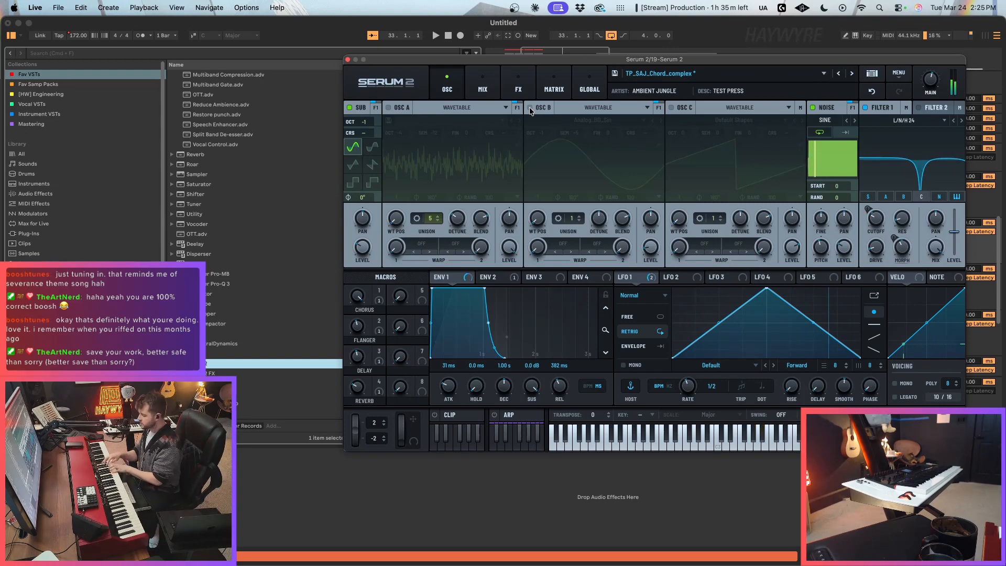
{"action": "left_click", "coordinate": [347, 61]}
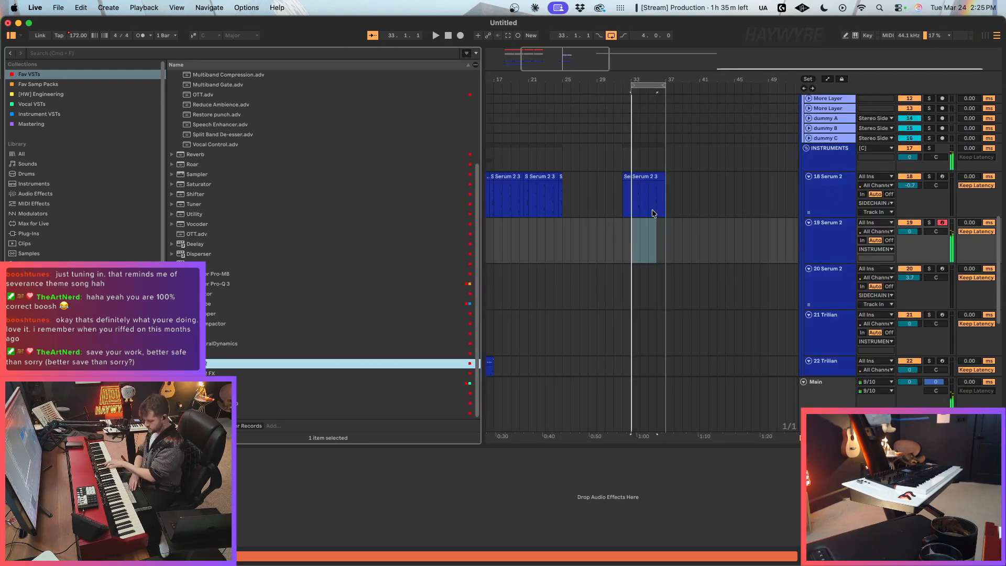
Step: Play the loop, switch the 19 Serum 2 preset back to TP_SAJ_Bass_real_bass, and close the instrument
{"action": "key", "text": "space"}
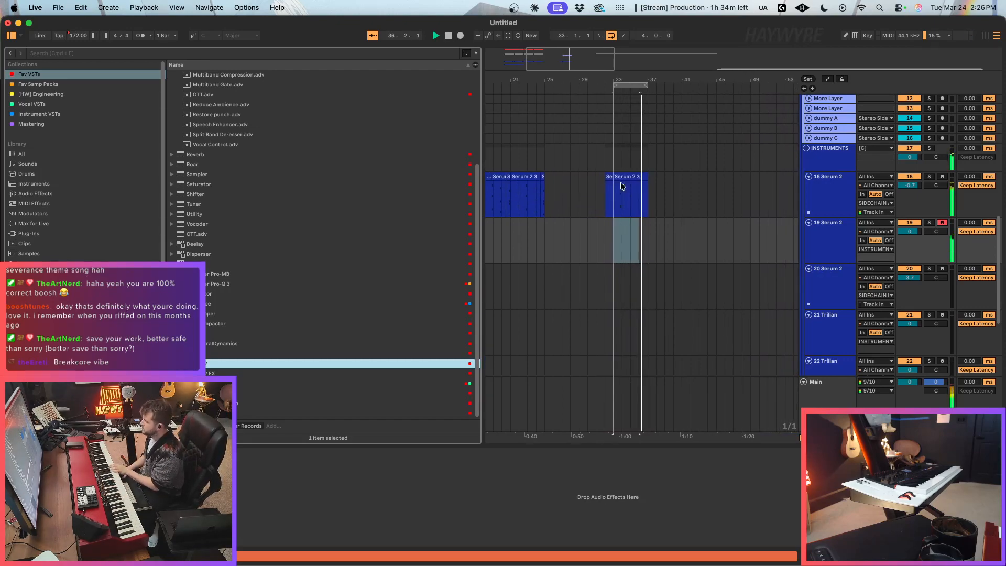
{"action": "key", "text": "alt+super+p"}
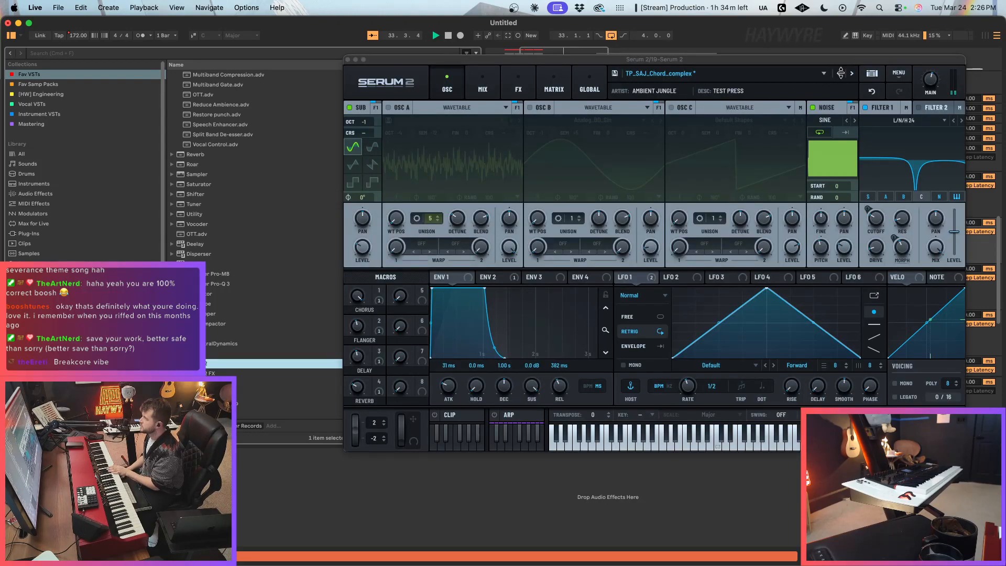
{"action": "left_click", "coordinate": [839, 74]}
{"action": "left_click", "coordinate": [840, 74]}
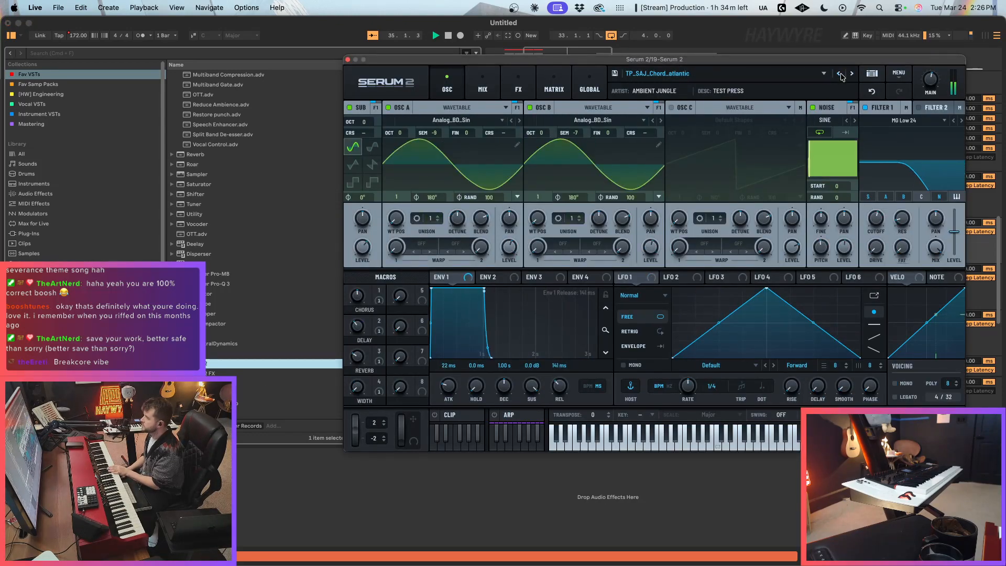
{"action": "left_click", "coordinate": [839, 74]}
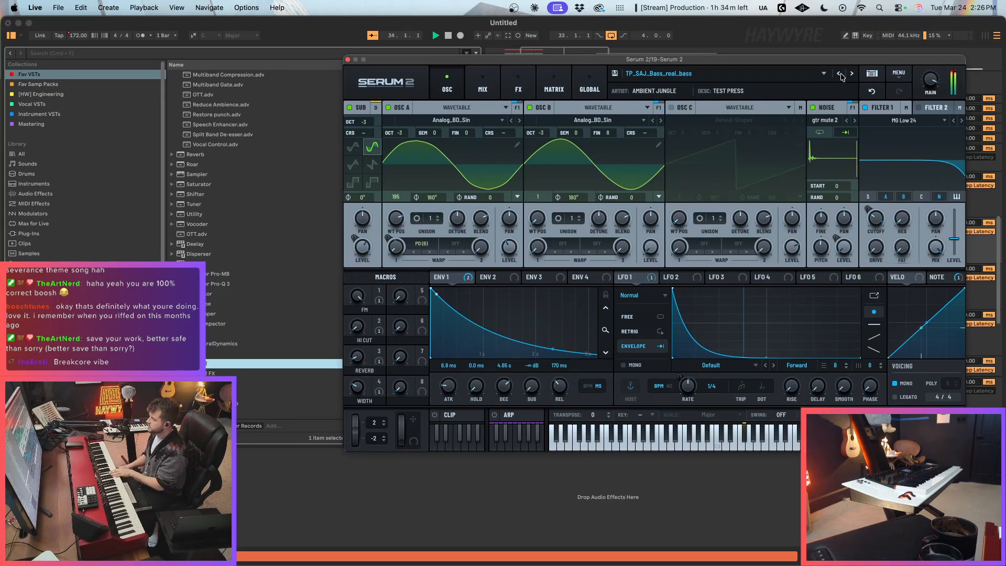
{"action": "left_click", "coordinate": [348, 60]}
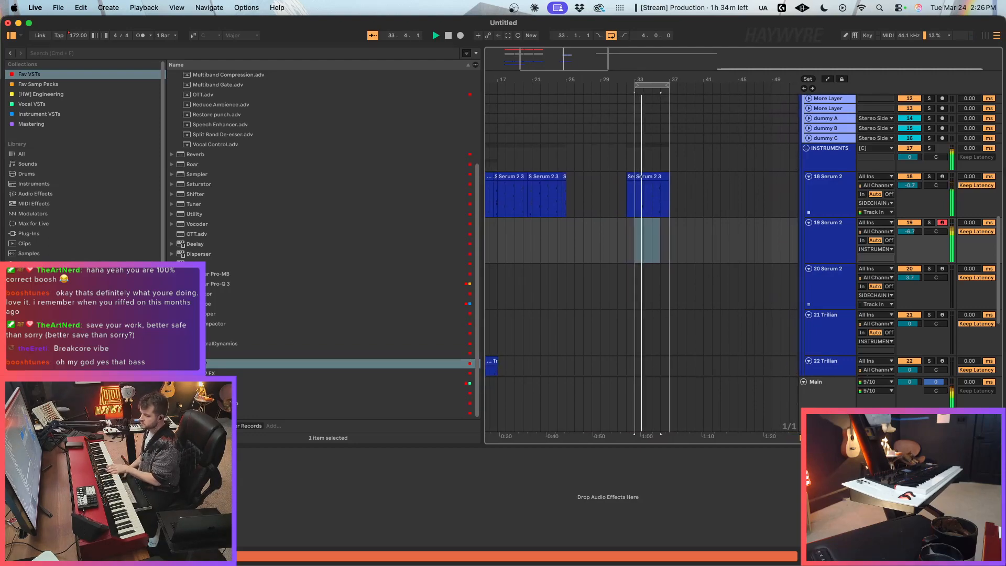
Step: Compare TP_SAJ_Chord_chameleon with the bass presets on 19 Serum 2 and load TP_SAJ_Bass_porta_808
{"action": "key", "text": "super+alt+p"}
{"action": "left_click", "coordinate": [852, 76]}
{"action": "left_click", "coordinate": [851, 76]}
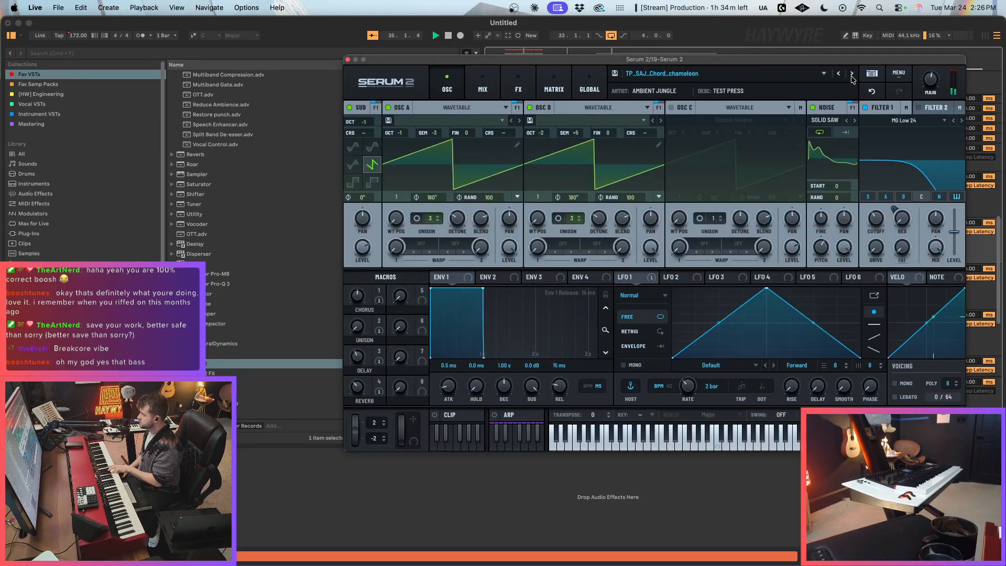
{"action": "left_click", "coordinate": [841, 77]}
{"action": "left_click", "coordinate": [840, 77]}
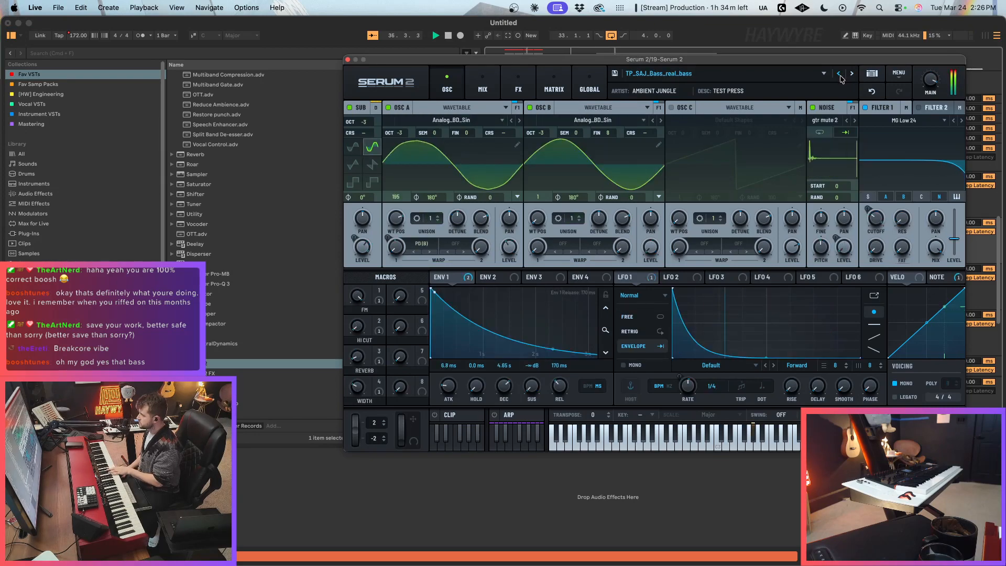
{"action": "left_click", "coordinate": [840, 78]}
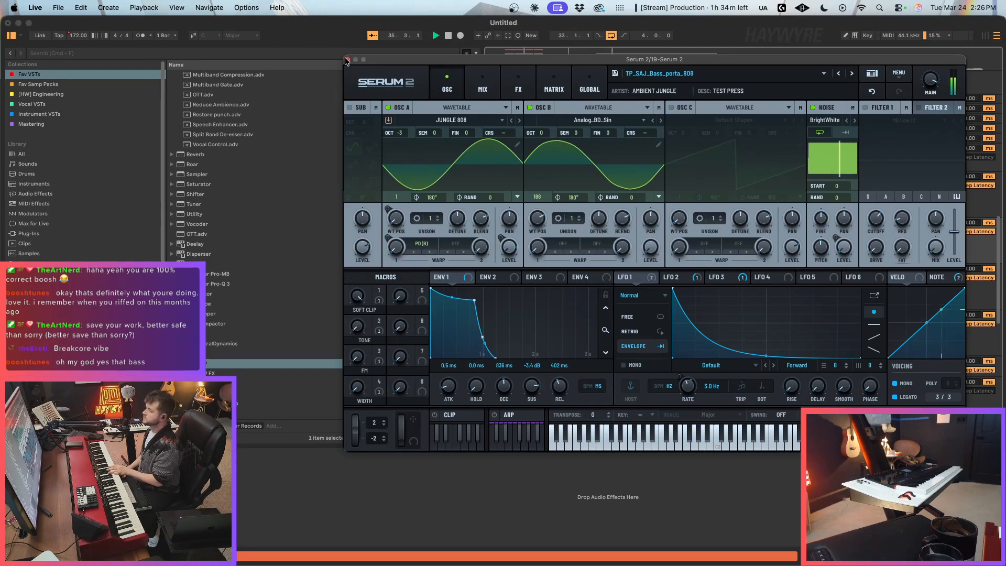
Step: Audition the TP_SAJ_Bass jungle_808 and jazz_bass presets over the loop and return to TP_SAJ_Bass_modul808
{"action": "mouse_move", "coordinate": [1005, 44]}
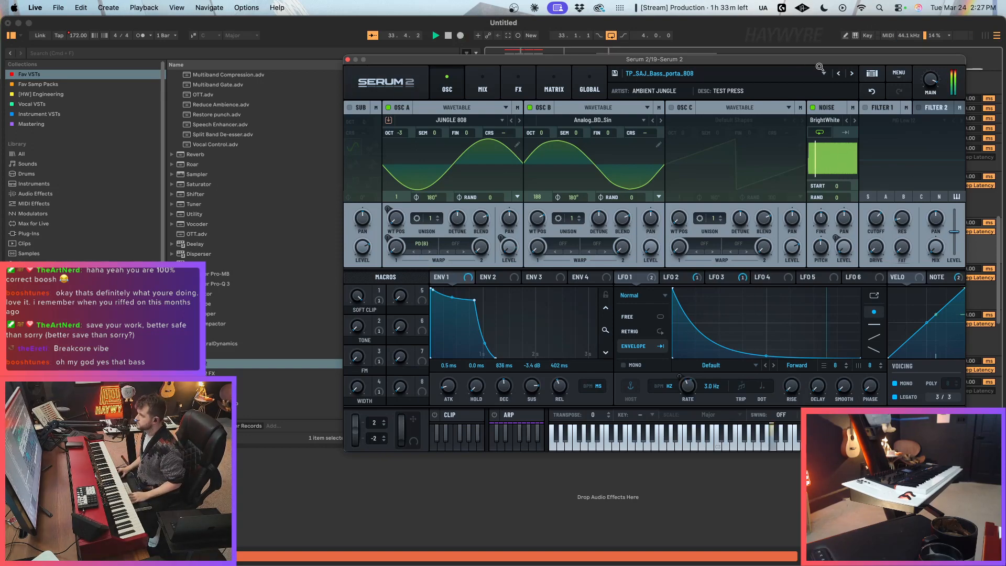
{"action": "left_click", "coordinate": [840, 73]}
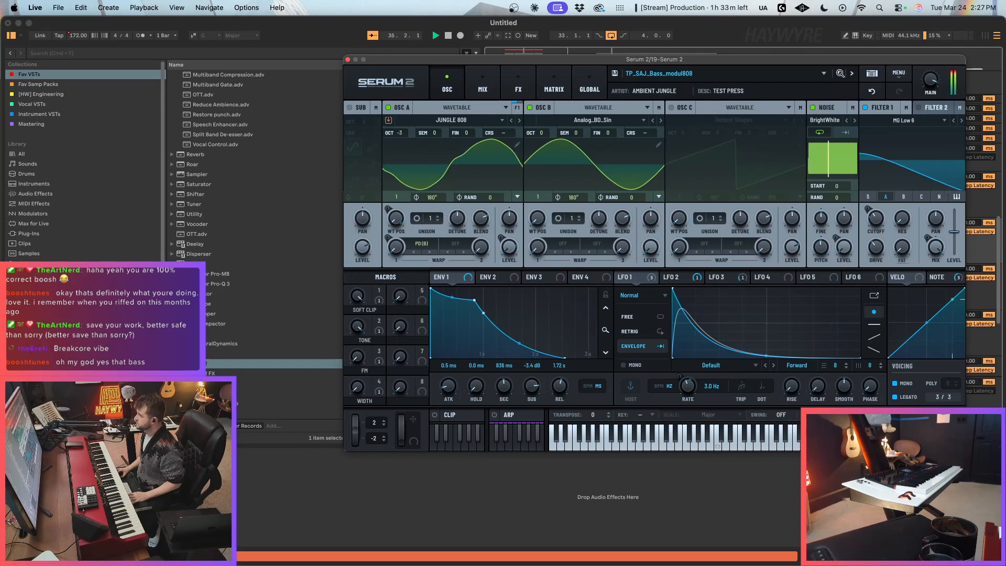
{"action": "left_click", "coordinate": [840, 73]}
{"action": "left_click", "coordinate": [840, 73]}
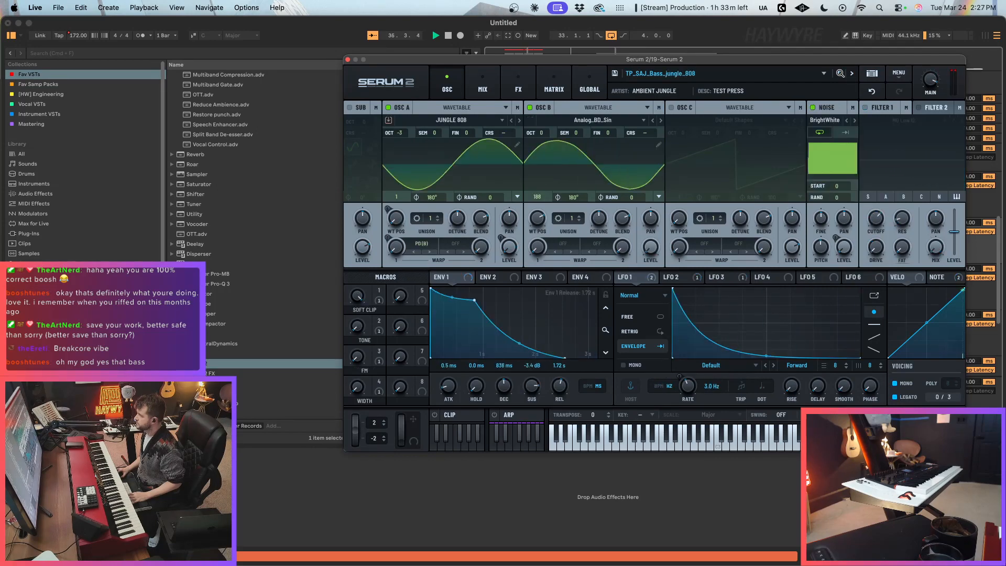
{"action": "left_click", "coordinate": [839, 72]}
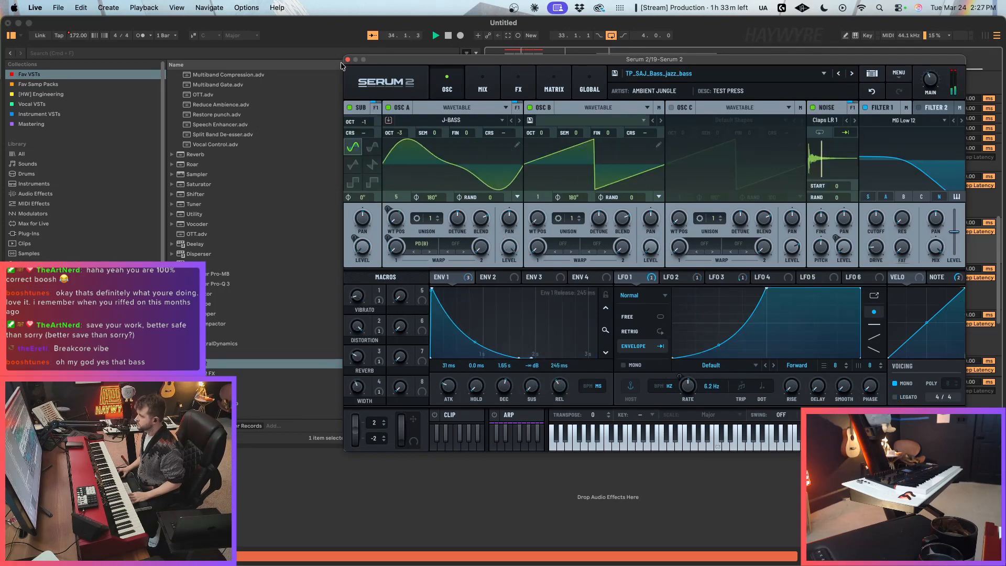
{"action": "left_click", "coordinate": [852, 74]}
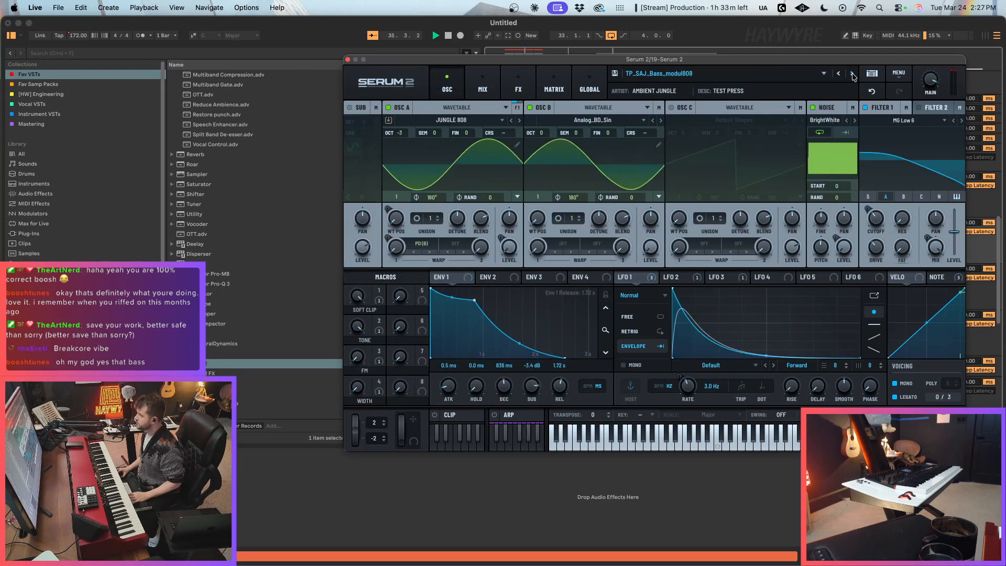
Step: Close the Serum 2 instrument, arm the NORD track, and play the loop from bar 33 to try a part
{"action": "left_click", "coordinate": [348, 59]}
{"action": "scroll", "coordinate": [596, 162], "scroll_direction": "up", "scroll_amount": 15}
{"action": "key", "text": "space"}
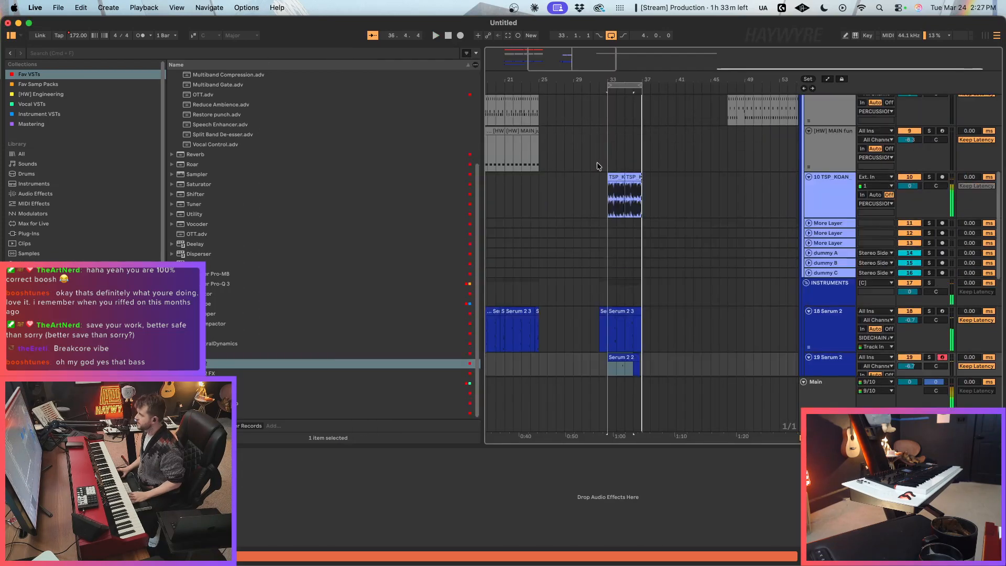
{"action": "left_click", "coordinate": [942, 156]}
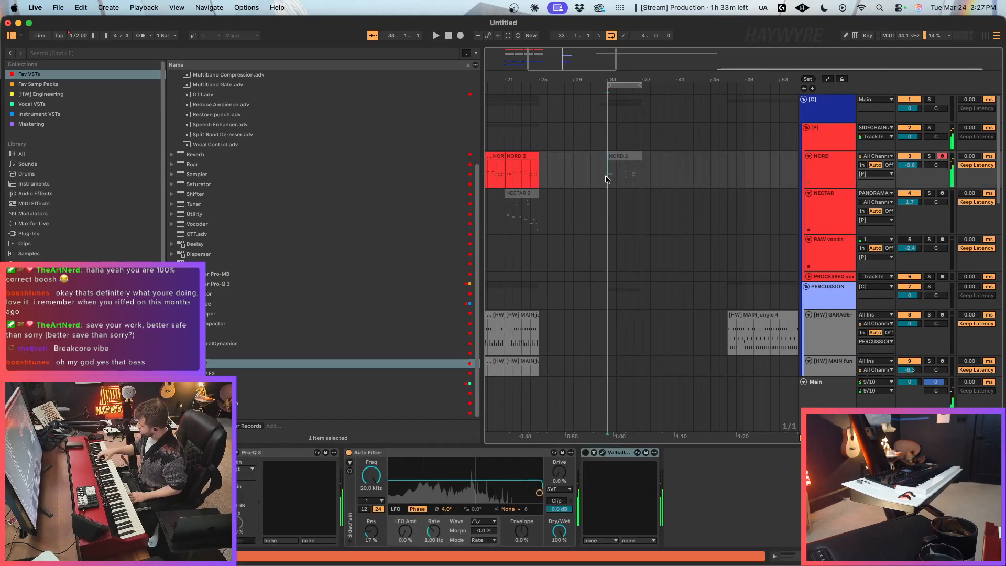
{"action": "key", "text": "space"}
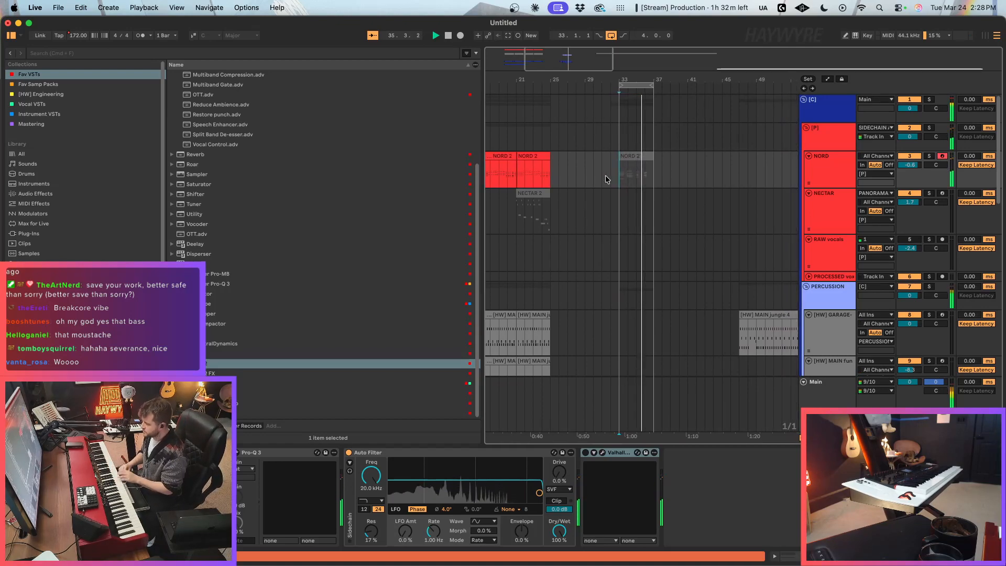
{"action": "key", "text": "space"}
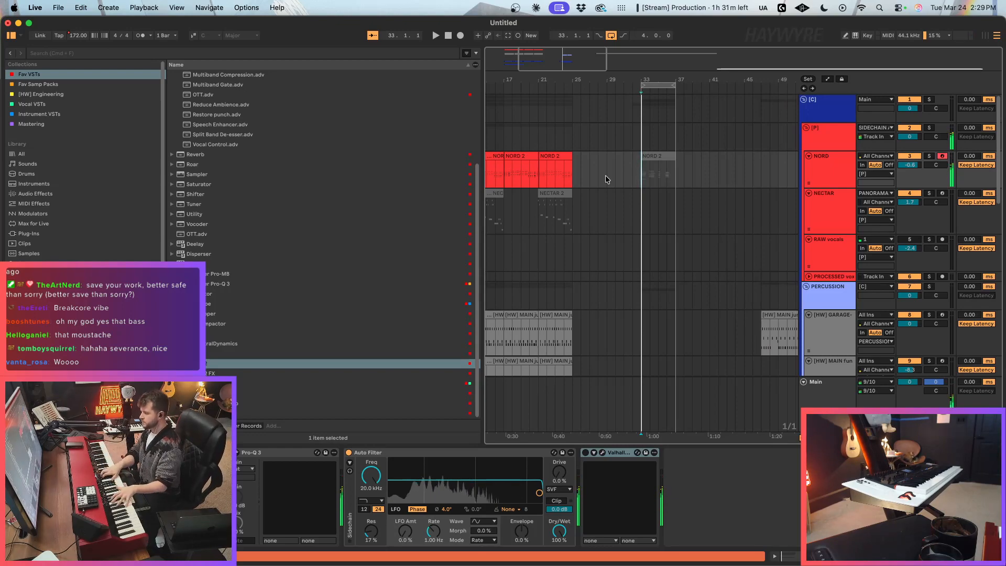
Step: Widen the arrangement and clear all clips from the NORD and NECTAR tracks
{"action": "left_click_drag", "start_coordinate": [542, 60], "coordinate": [508, 16]}
{"action": "left_click_drag", "start_coordinate": [481, 152], "coordinate": [370, 152]}
{"action": "scroll", "coordinate": [462, 253], "scroll_direction": "down", "scroll_amount": 3}
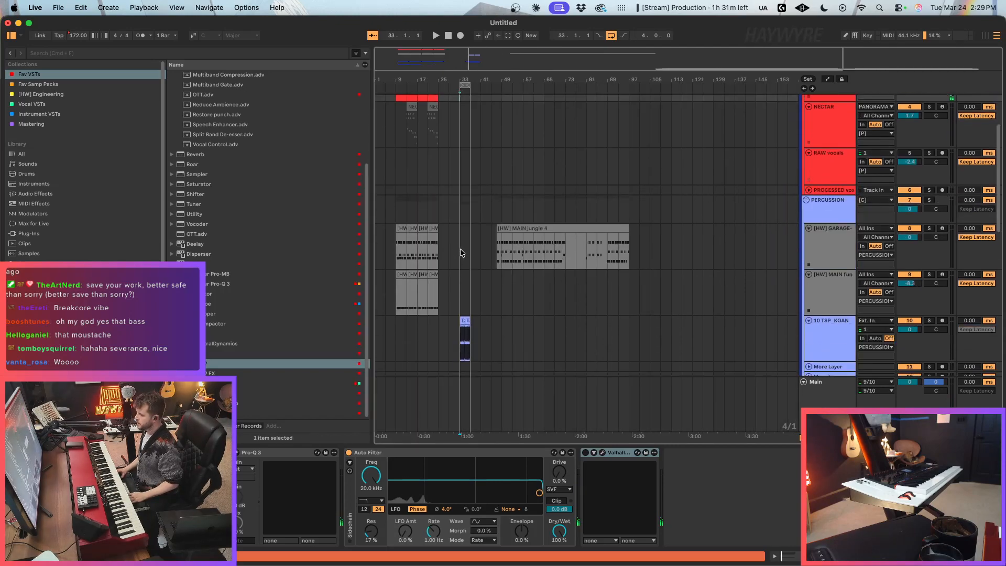
{"action": "left_click_drag", "start_coordinate": [390, 54], "coordinate": [391, 79]}
{"action": "scroll", "coordinate": [542, 193], "scroll_direction": "up", "scroll_amount": 3}
{"action": "left_click_drag", "start_coordinate": [598, 176], "coordinate": [239, 203]}
{"action": "scroll", "coordinate": [582, 249], "scroll_direction": "down", "scroll_amount": 7}
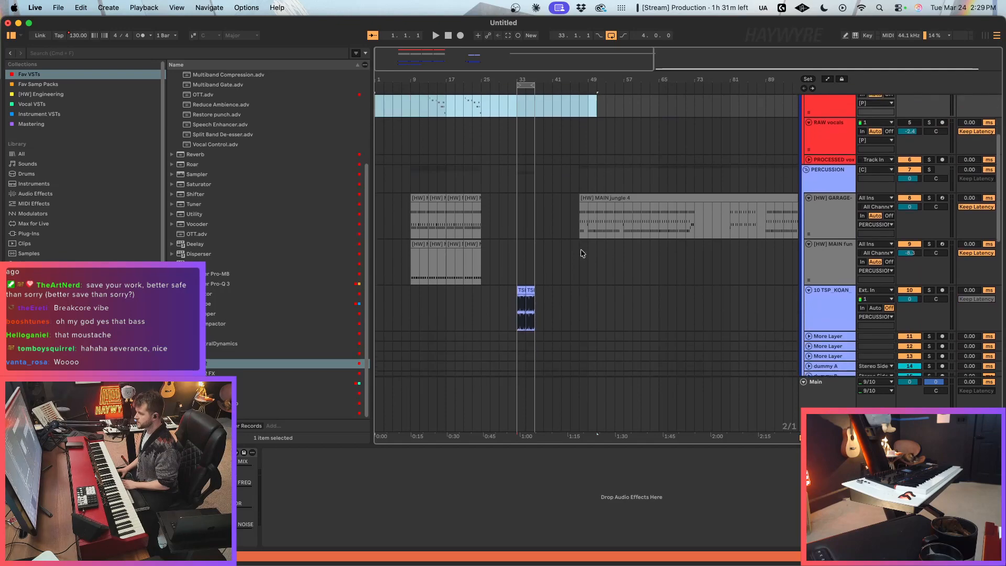
Step: Delete the TSP_KOAN break track and clear the clips from the first two Serum 2 tracks in the INSTRUMENTS group
{"action": "left_click", "coordinate": [835, 231]}
{"action": "scroll", "coordinate": [622, 296], "scroll_direction": "down", "scroll_amount": 2}
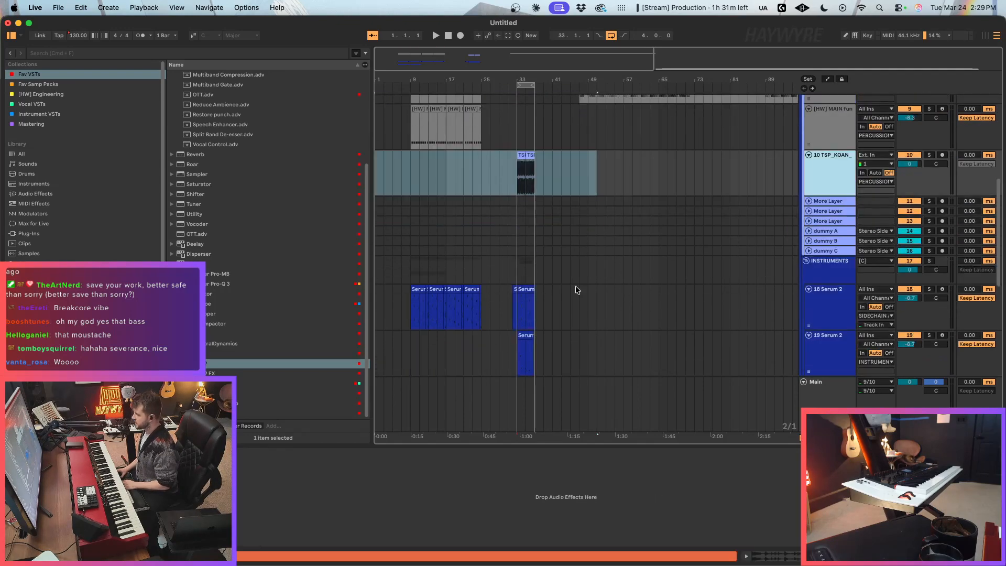
{"action": "key", "text": "Delete"}
{"action": "left_click_drag", "start_coordinate": [622, 262], "coordinate": [378, 313]}
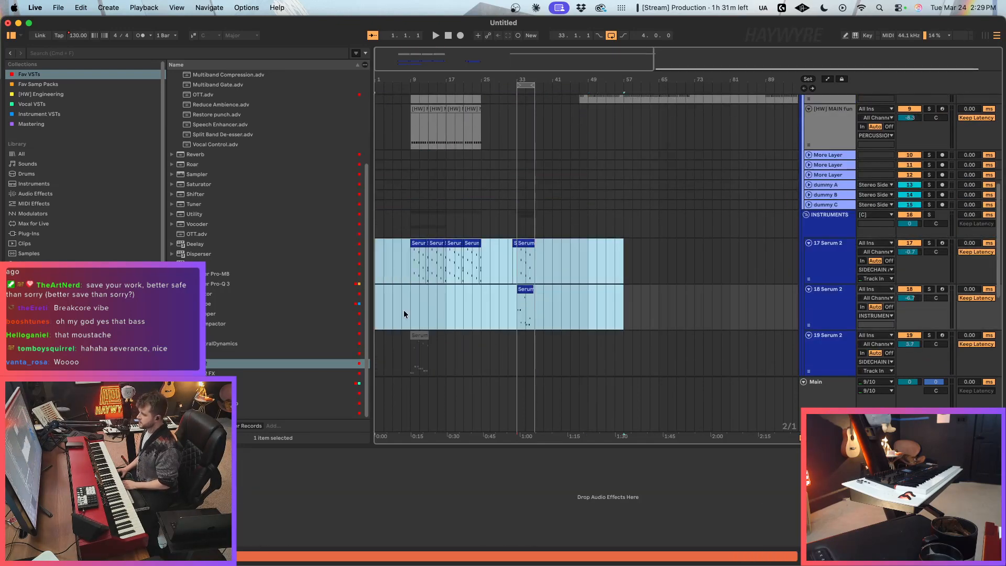
{"action": "key", "text": "Delete"}
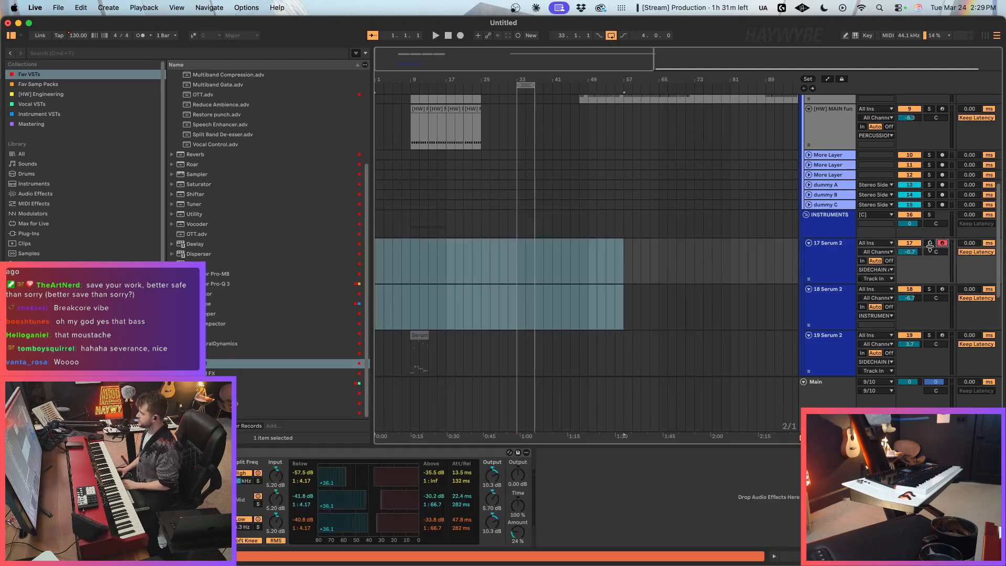
Step: Delete the song tempo automation
{"action": "left_click", "coordinate": [499, 184]}
{"action": "left_click_drag", "start_coordinate": [386, 61], "coordinate": [384, 85]}
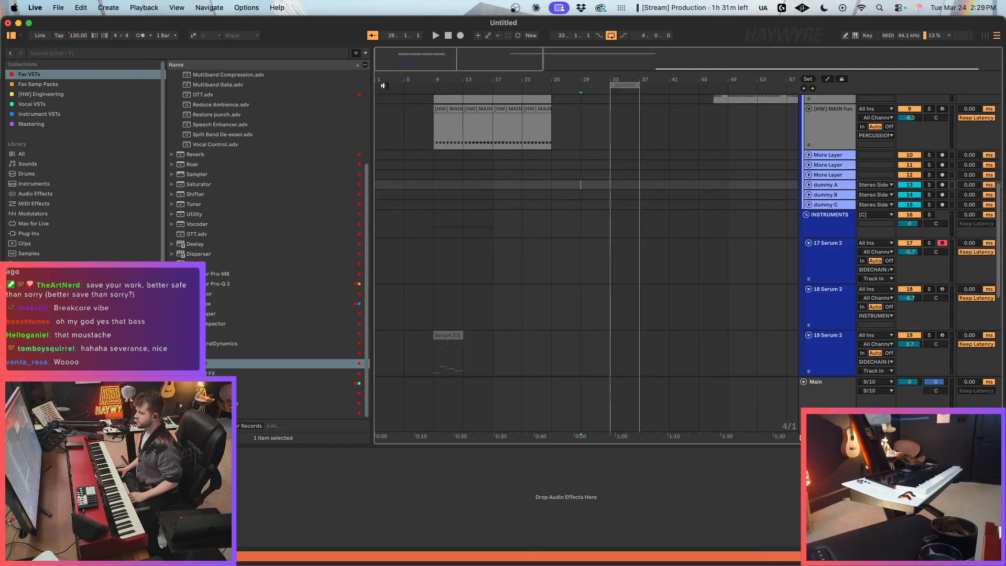
{"action": "right_click", "coordinate": [72, 37]}
{"action": "left_click", "coordinate": [101, 73]}
{"action": "left_click", "coordinate": [631, 176]}
Step: Add a new Serum 2 instrument track below 17 Serum 2 and move its plug-in window clear of the track headers
{"action": "scroll", "coordinate": [631, 185], "scroll_direction": "up", "scroll_amount": 5}
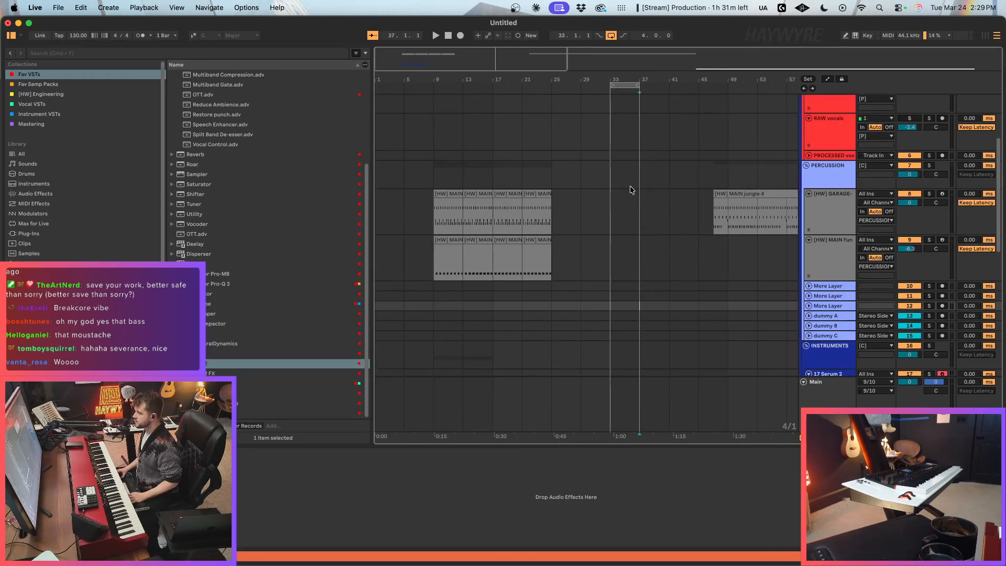
{"action": "left_click", "coordinate": [434, 233]}
{"action": "left_click_drag", "start_coordinate": [378, 63], "coordinate": [374, 64]}
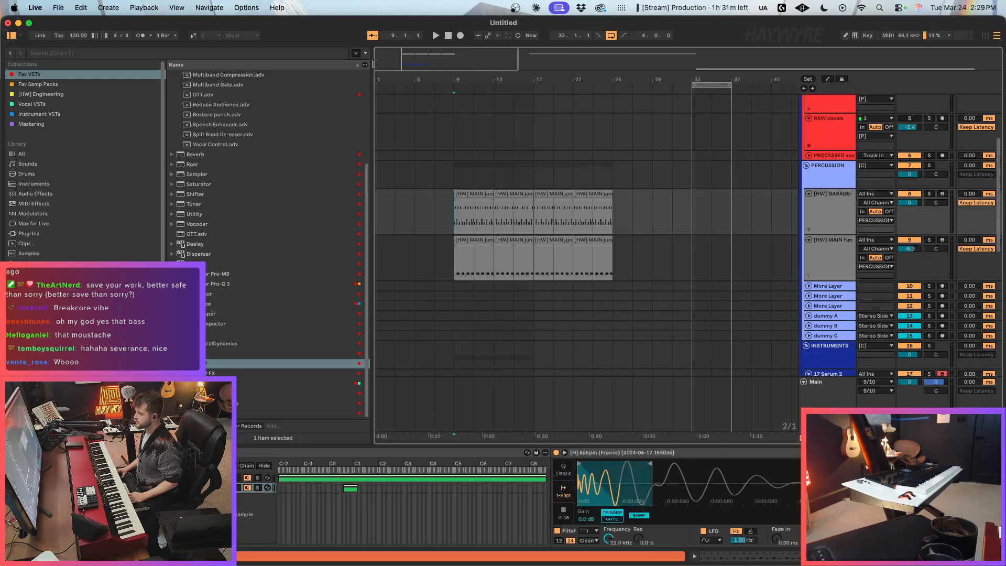
{"action": "scroll", "coordinate": [781, 260], "scroll_direction": "down", "scroll_amount": 2}
{"action": "scroll", "coordinate": [789, 262], "scroll_direction": "up", "scroll_amount": 5}
{"action": "scroll", "coordinate": [730, 287], "scroll_direction": "down", "scroll_amount": 6}
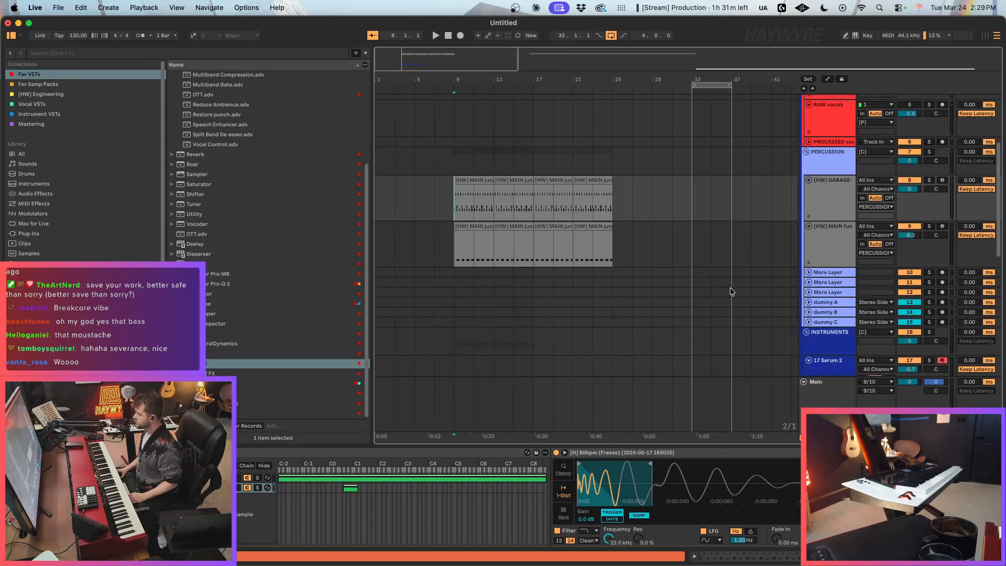
{"action": "left_click", "coordinate": [838, 277]}
{"action": "left_click_drag", "start_coordinate": [294, 364], "coordinate": [491, 294]}
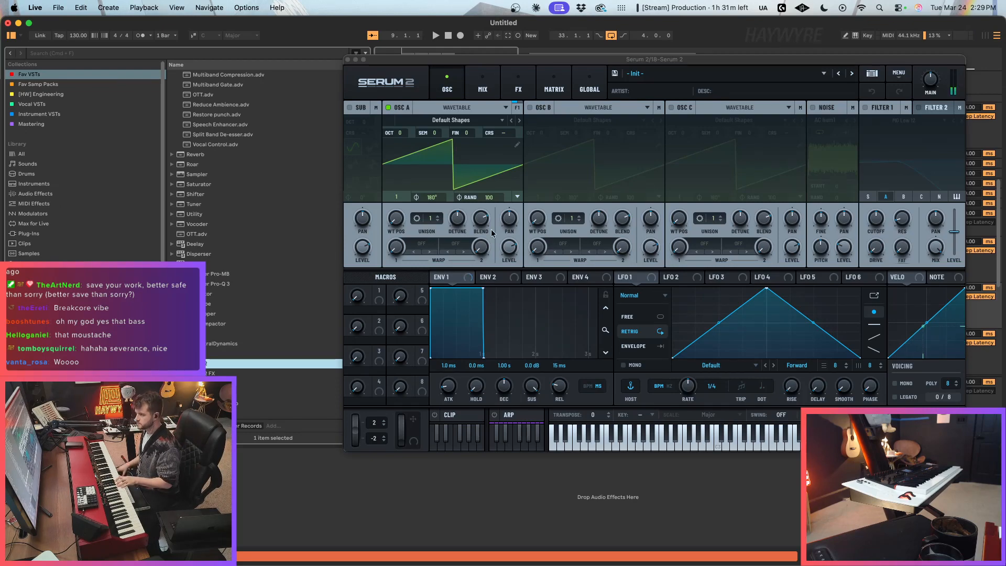
{"action": "left_click_drag", "start_coordinate": [684, 62], "coordinate": [602, 73]}
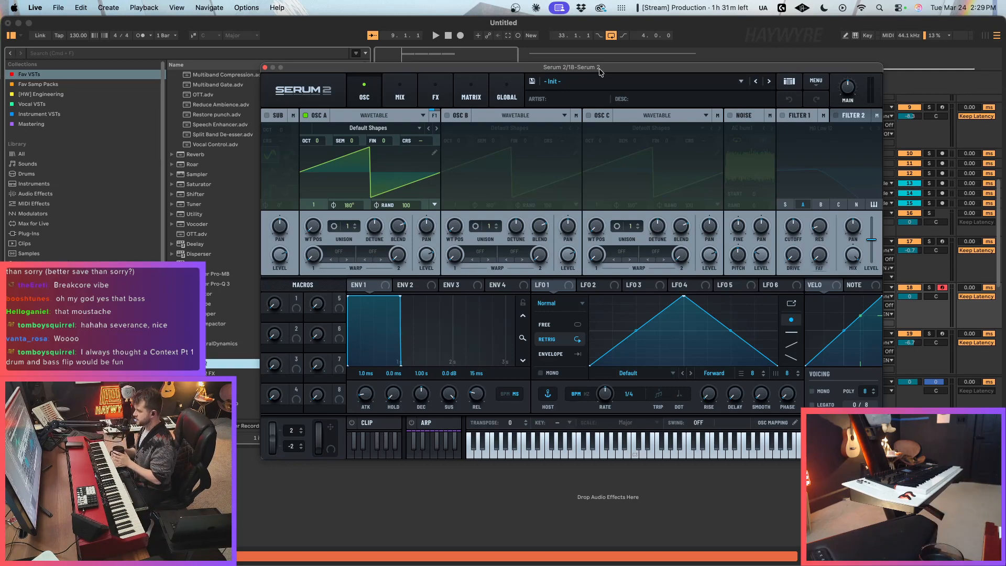
{"action": "left_click_drag", "start_coordinate": [555, 68], "coordinate": [556, 73]}
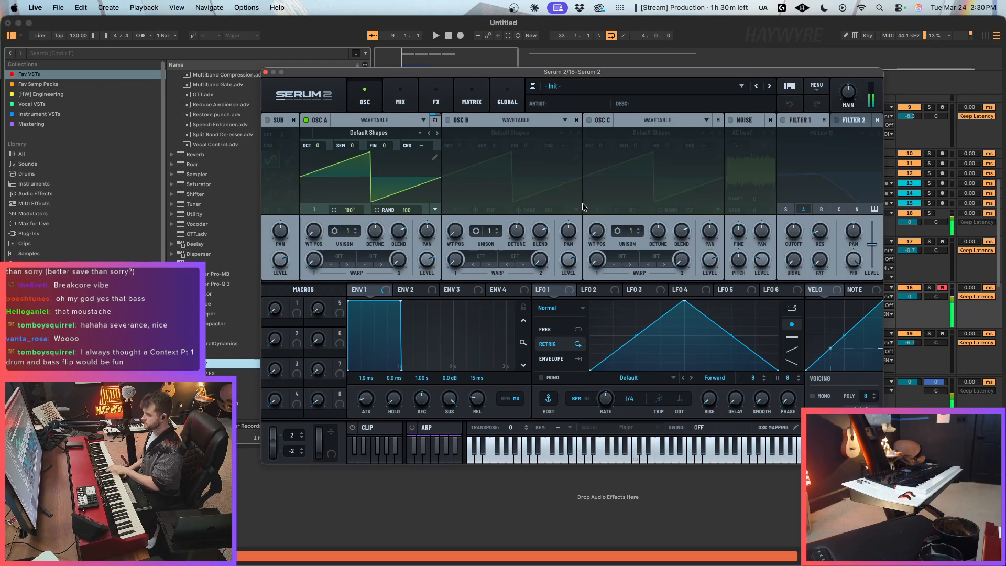
Step: Load Bright - Cello Trumpet from the NEST - Serum Infinity BRIGHT presets on 18 Serum 2, and advance to Bright - Chomper
{"action": "left_click", "coordinate": [702, 89]}
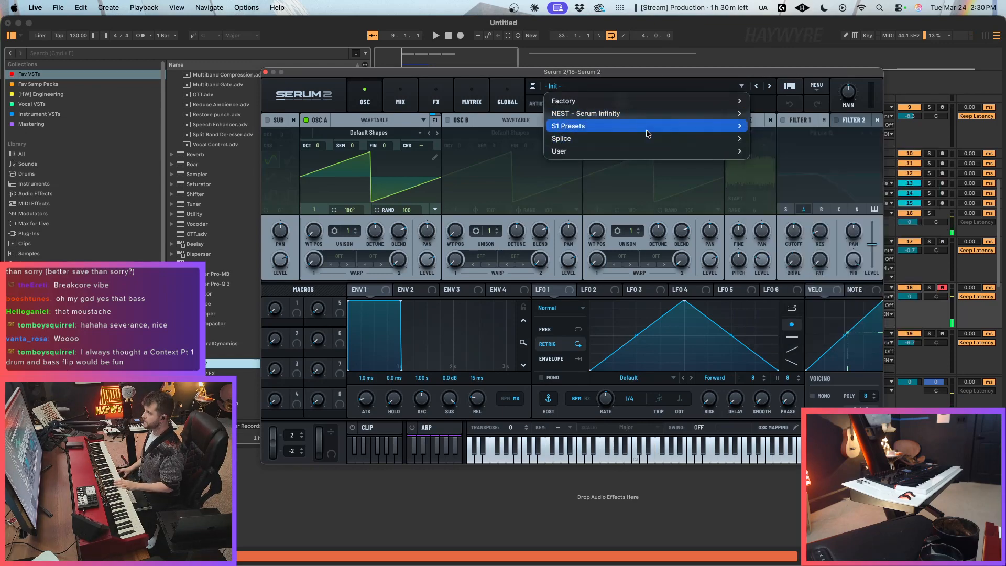
{"action": "mouse_move", "coordinate": [615, 115]}
{"action": "mouse_move", "coordinate": [775, 125]}
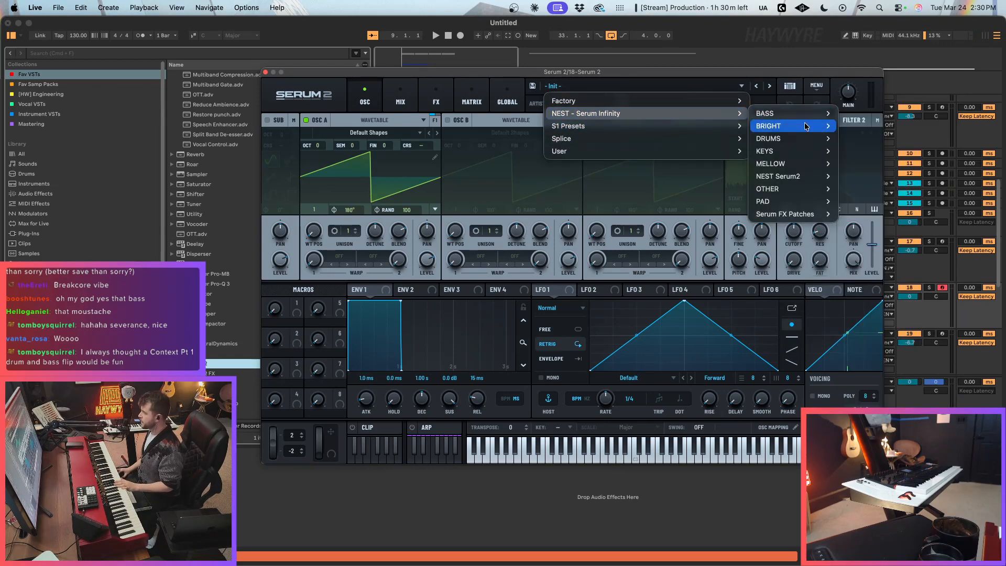
{"action": "left_click", "coordinate": [934, 140]}
{"action": "left_click", "coordinate": [769, 85]}
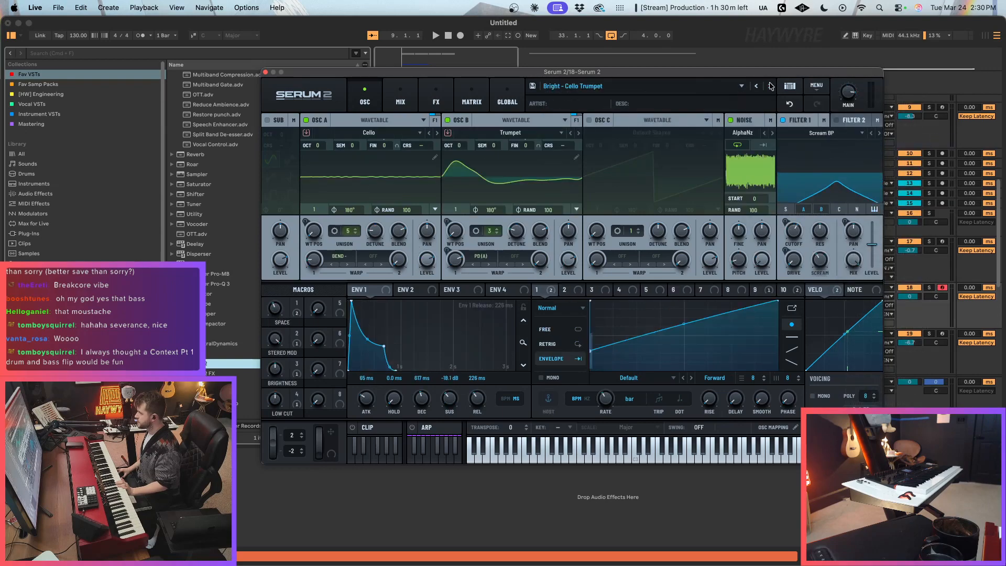
{"action": "left_click", "coordinate": [769, 85]}
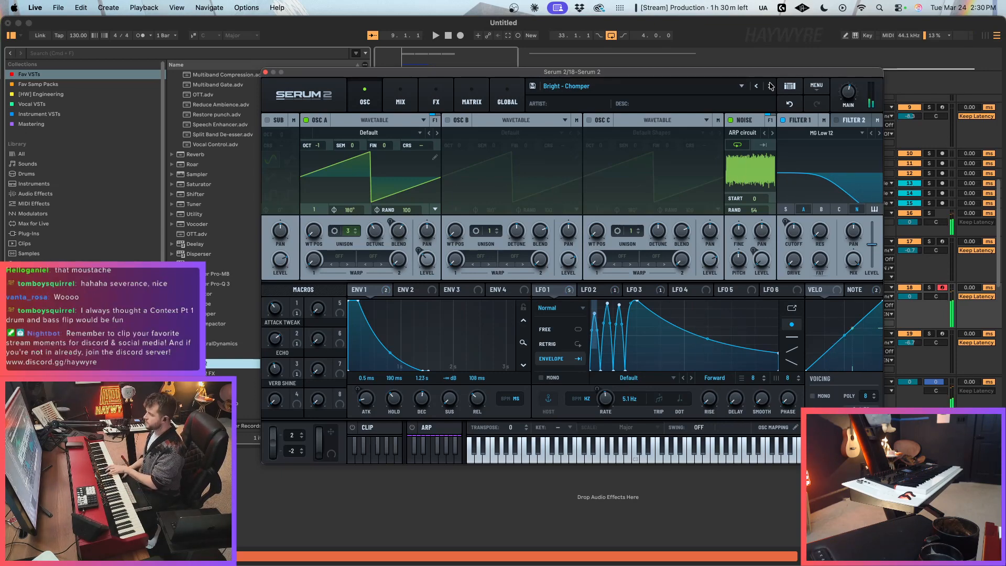
Step: Lower the Filter 1 cutoff of Bright - Chomper and set the LFO 3 modulation of that cutoff to about 42%
{"action": "left_click_drag", "start_coordinate": [796, 231], "coordinate": [797, 233]}
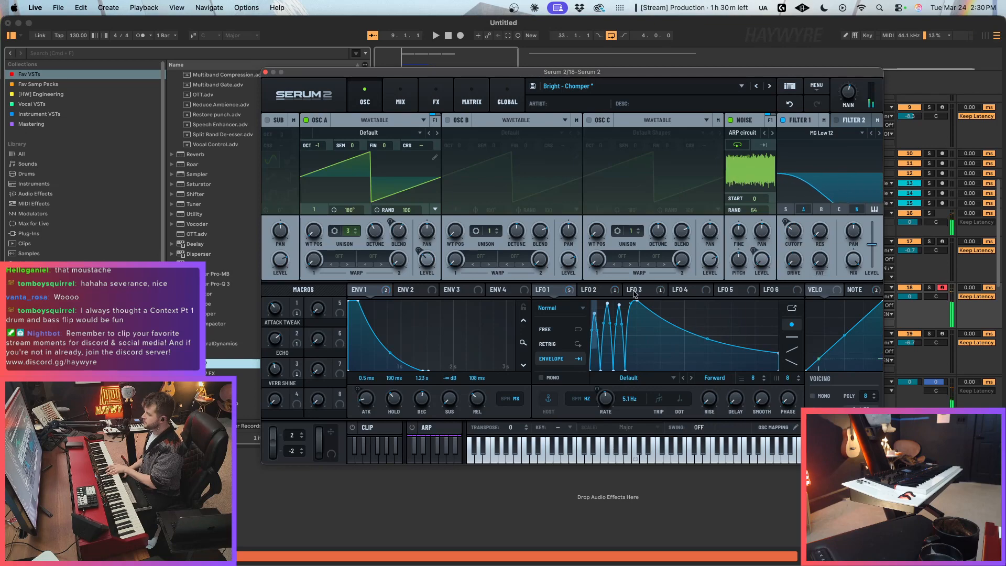
{"action": "left_click", "coordinate": [597, 290]}
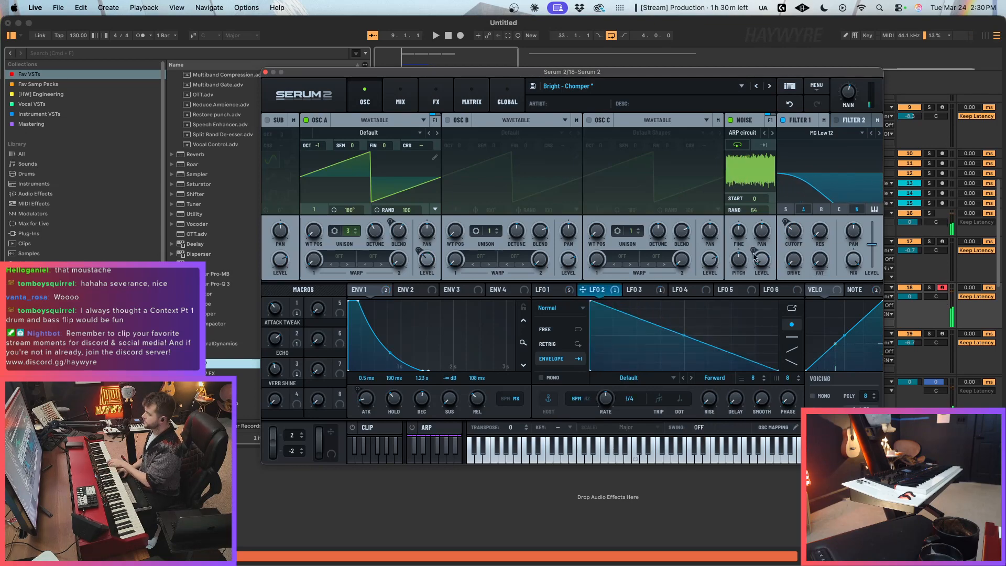
{"action": "left_click", "coordinate": [643, 289]}
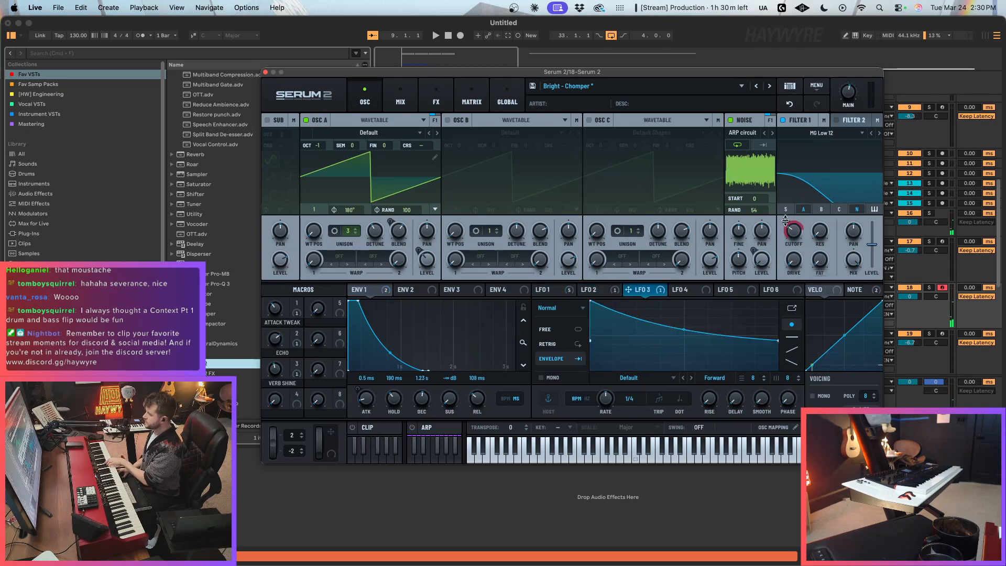
{"action": "left_click_drag", "start_coordinate": [785, 221], "coordinate": [781, 252]}
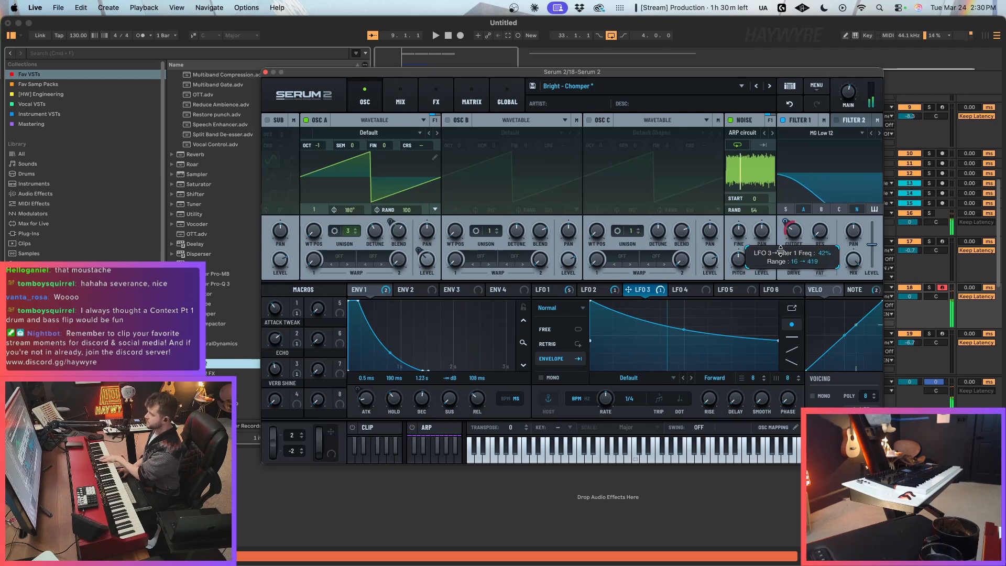
Step: Put the Serum 2 window aside, loop the main drum clips from bar 9 to bar 17, and play them briefly
{"action": "left_click_drag", "start_coordinate": [463, 71], "coordinate": [482, 156]}
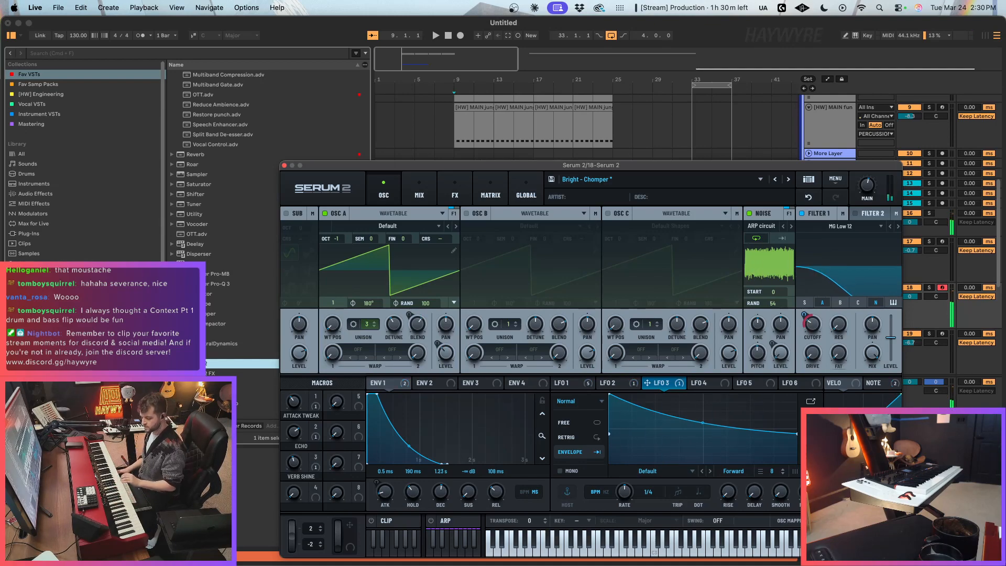
{"action": "left_click_drag", "start_coordinate": [444, 131], "coordinate": [532, 122]}
{"action": "key", "text": "super+l"}
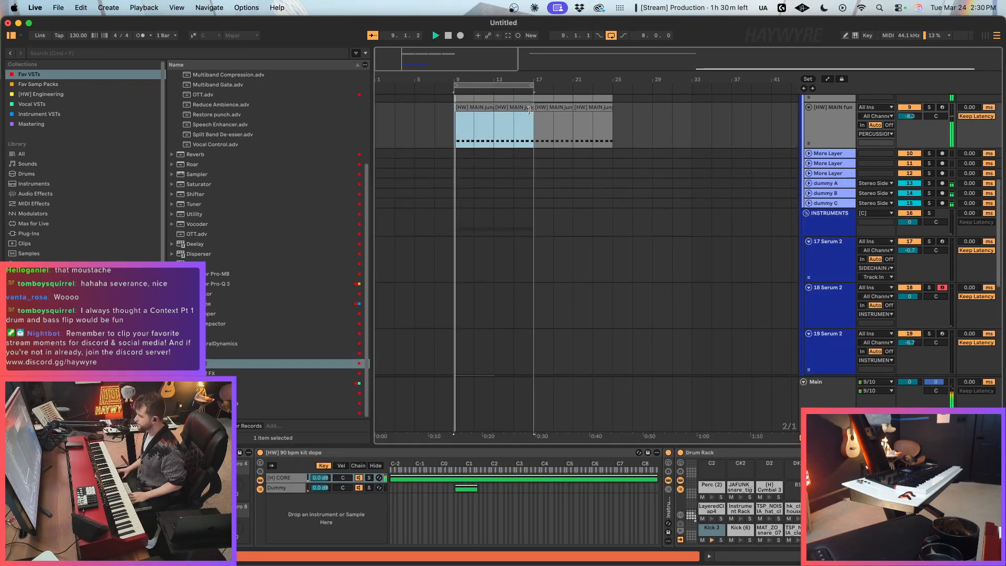
{"action": "key", "text": "space"}
Step: Delete the 22 Trilian track that holds the bass clip from bar 9 to bar 17
{"action": "scroll", "coordinate": [618, 184], "scroll_direction": "down", "scroll_amount": 10}
{"action": "left_click", "coordinate": [827, 199]}
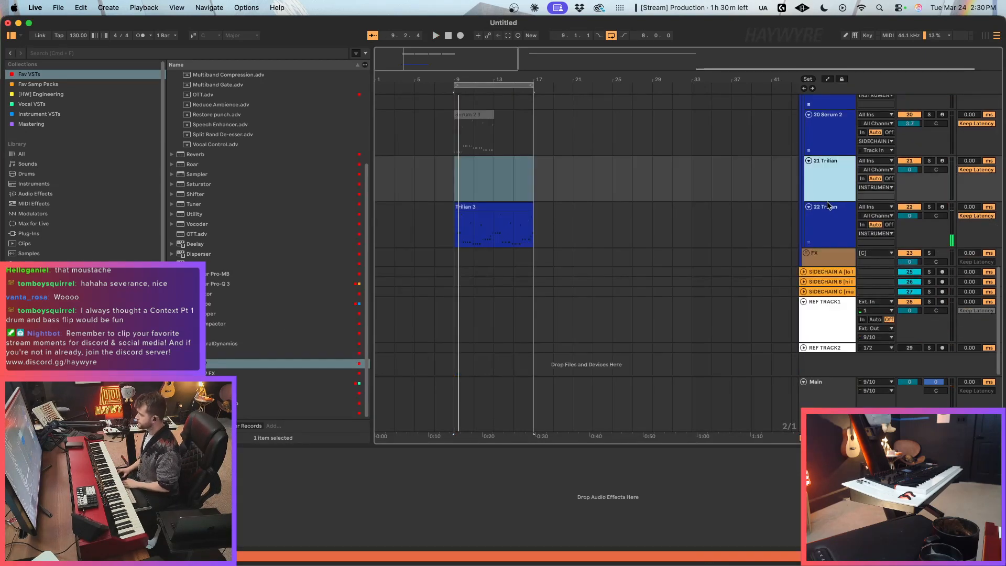
{"action": "left_click", "coordinate": [825, 212]}
{"action": "key", "text": "Delete"}
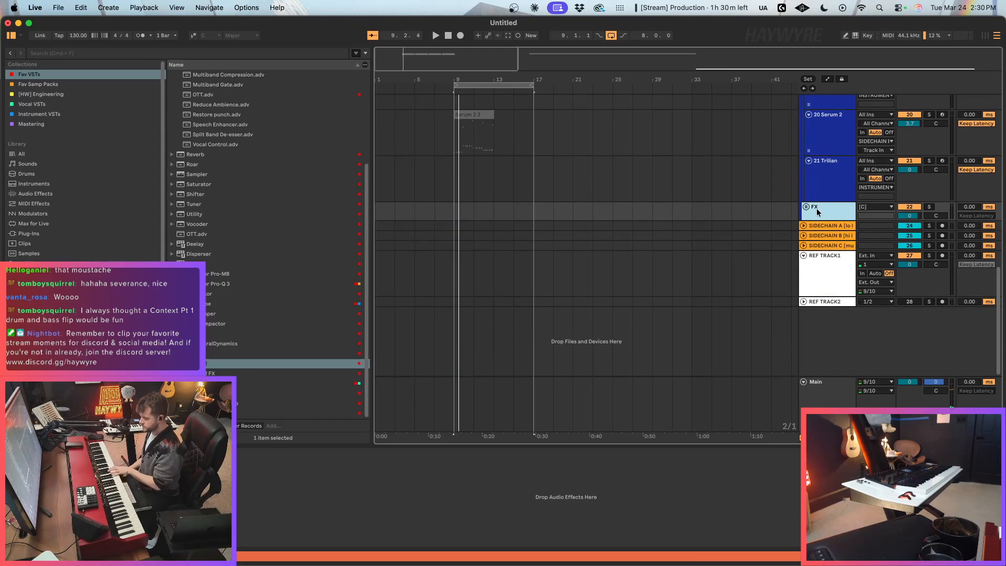
Step: Delete the automation on the Vocoder's release in the hats chain of the [HW] GARAGE drum rack and play the loop
{"action": "scroll", "coordinate": [561, 198], "scroll_direction": "up", "scroll_amount": 10}
{"action": "left_click", "coordinate": [465, 321]}
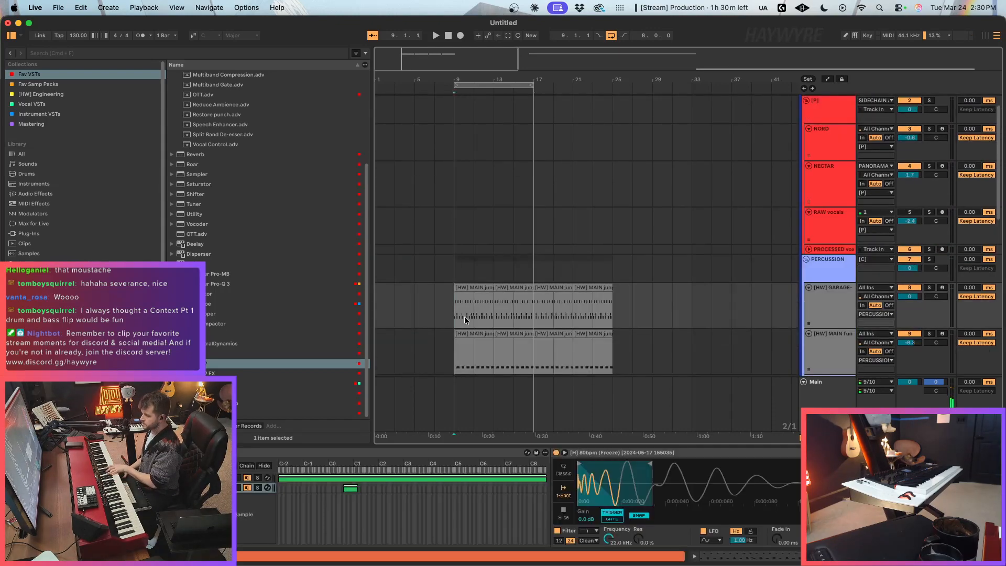
{"action": "left_click", "coordinate": [209, 478]}
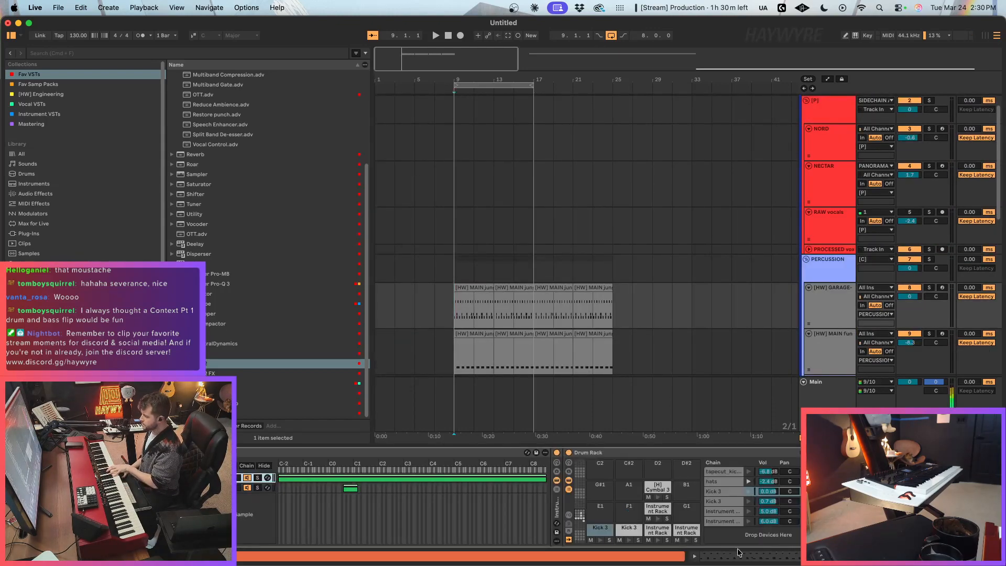
{"action": "left_click", "coordinate": [659, 509]}
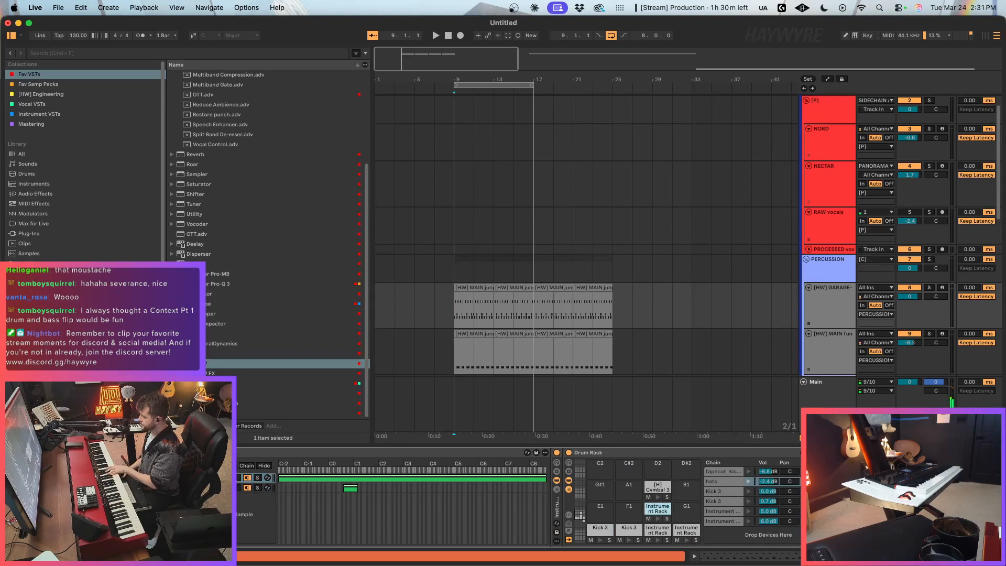
{"action": "scroll", "coordinate": [658, 509], "scroll_direction": "right", "scroll_amount": 10}
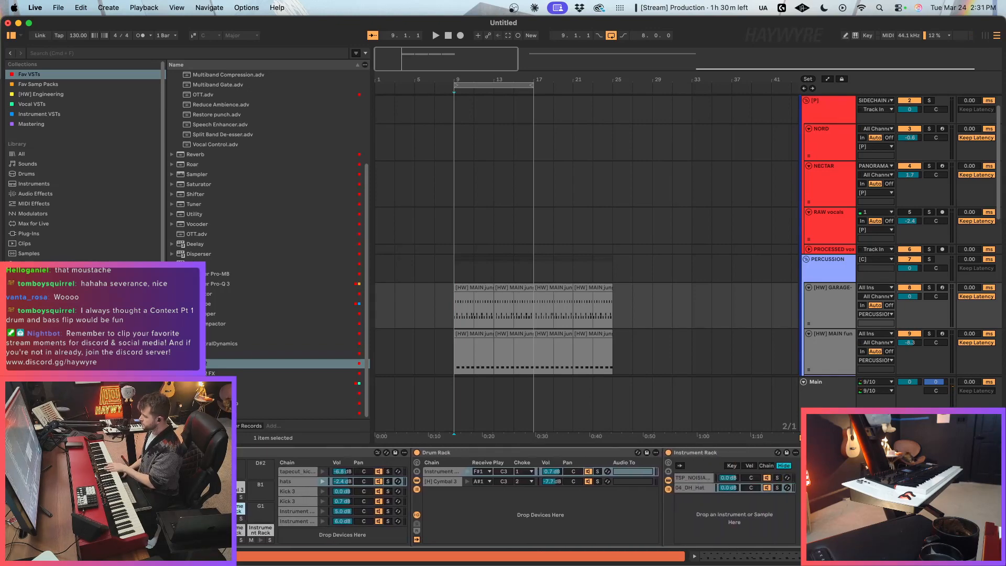
{"action": "scroll", "coordinate": [658, 509], "scroll_direction": "right", "scroll_amount": 5}
{"action": "right_click", "coordinate": [710, 534]}
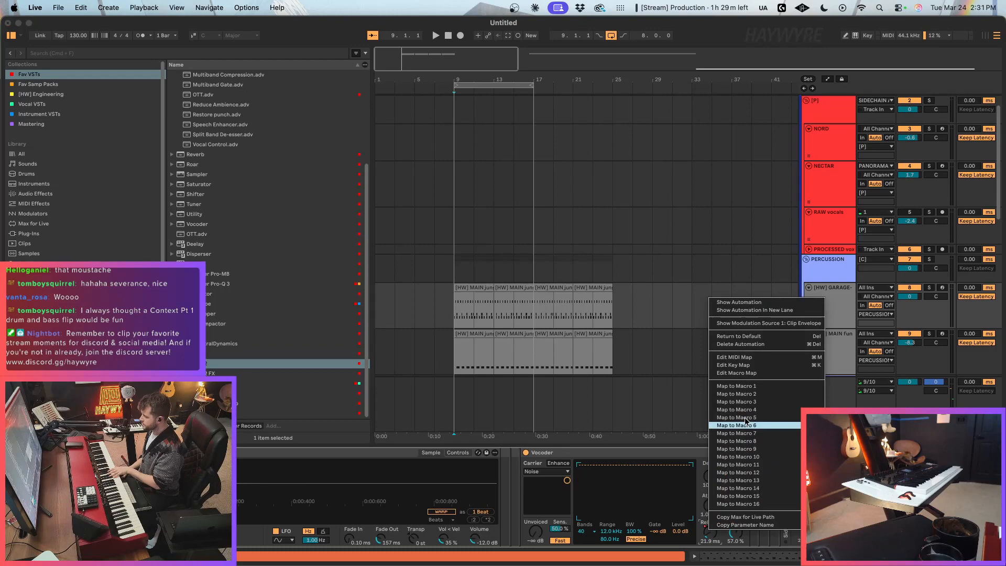
{"action": "left_click", "coordinate": [757, 344]}
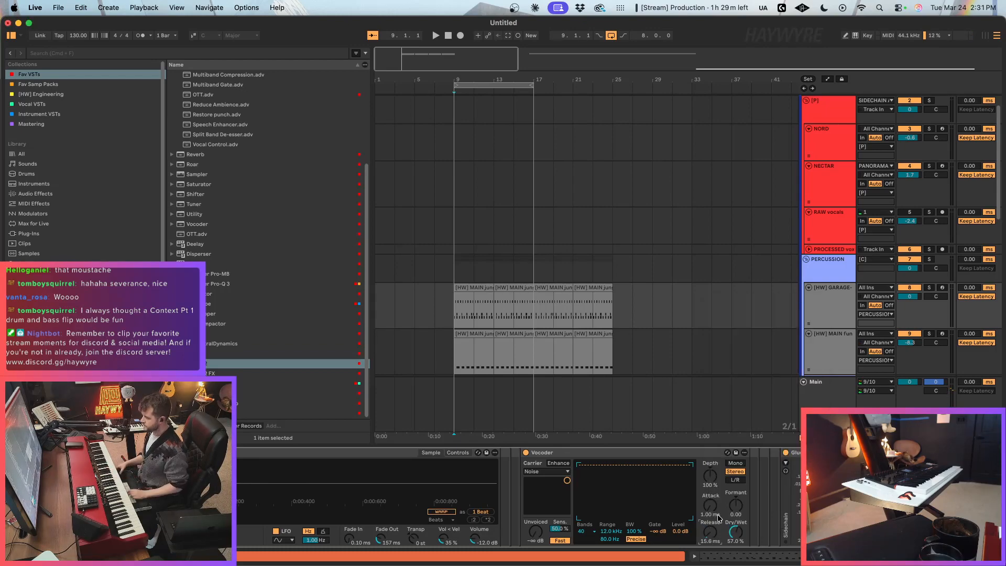
{"action": "key", "text": "space"}
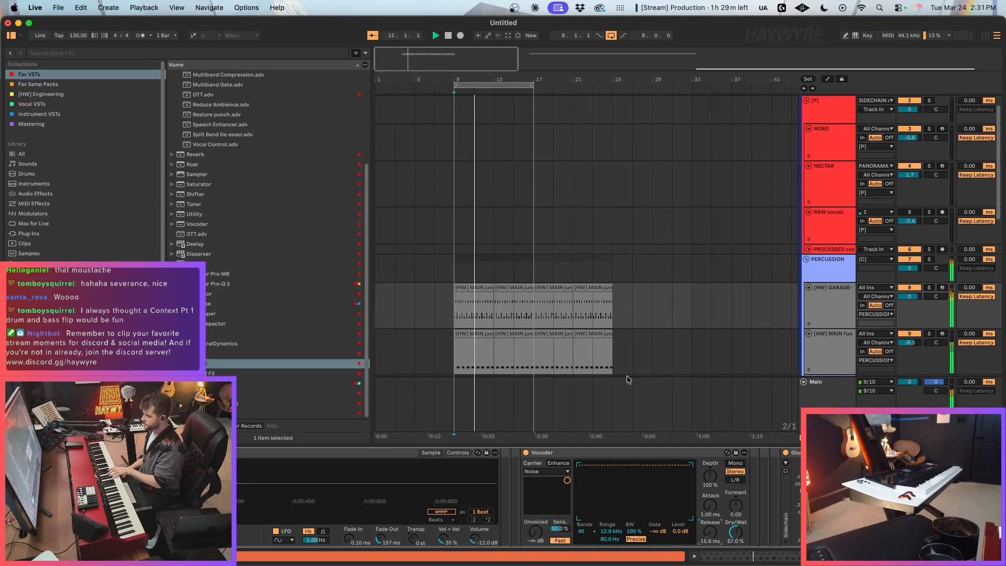
Step: Consolidate the [HW] GARAGE clips from bar 9 to 17 into one clip and delete the extra Instrument Rack hit just before its bar 3
{"action": "scroll", "coordinate": [654, 361], "scroll_direction": "down", "scroll_amount": 8}
{"action": "scroll", "coordinate": [571, 250], "scroll_direction": "up", "scroll_amount": 5}
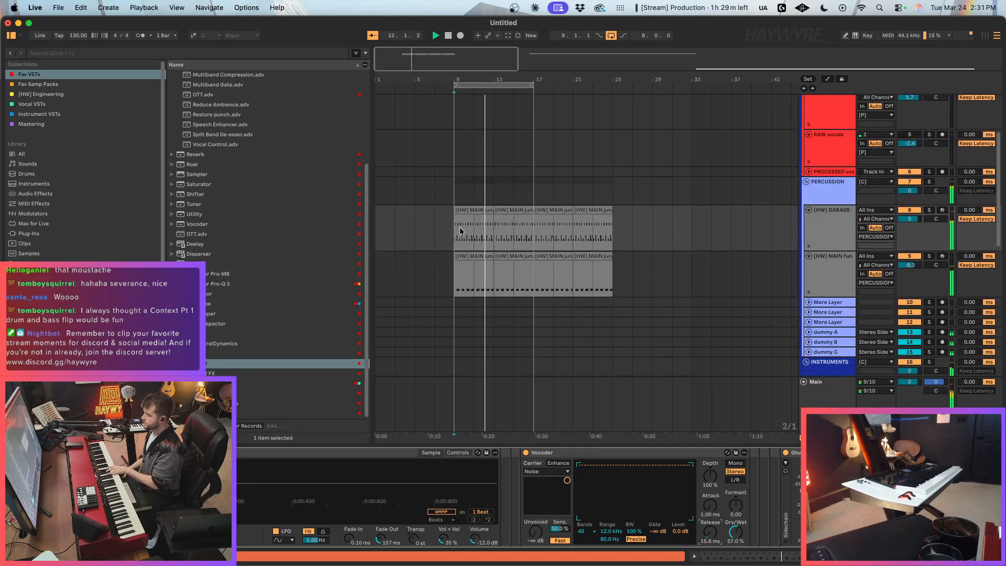
{"action": "left_click_drag", "start_coordinate": [460, 231], "coordinate": [530, 233]}
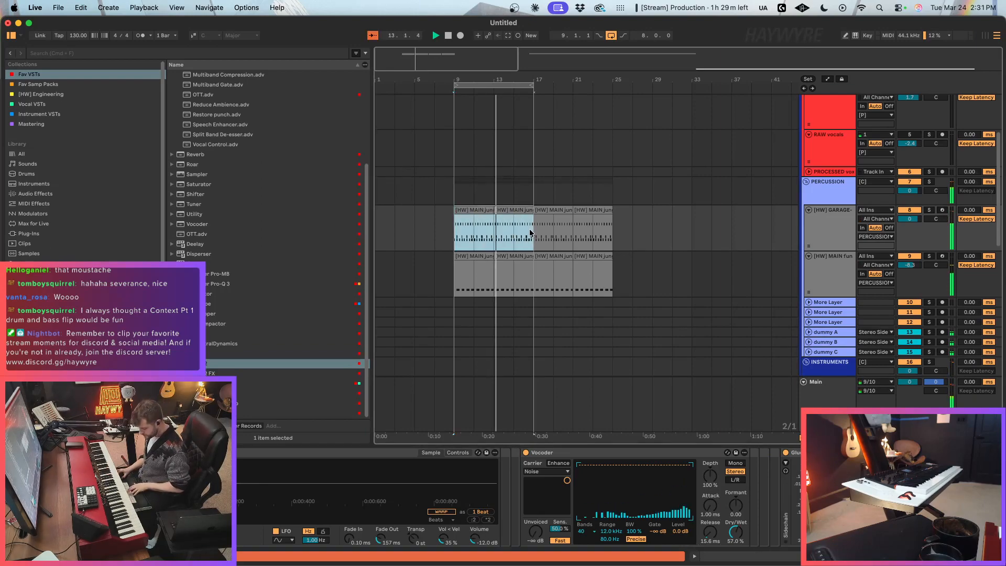
{"action": "double_click", "coordinate": [523, 230]}
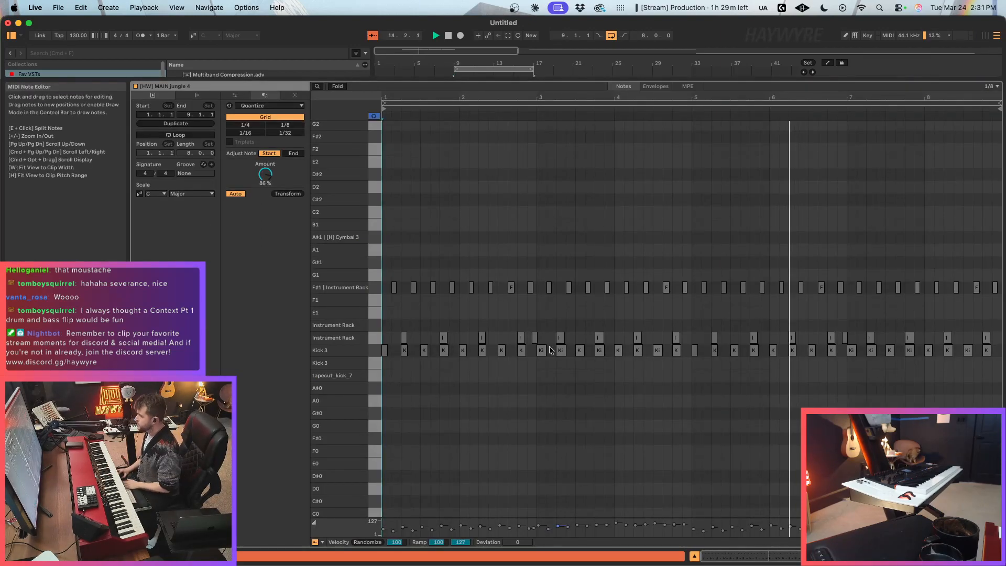
{"action": "left_click", "coordinate": [532, 329]}
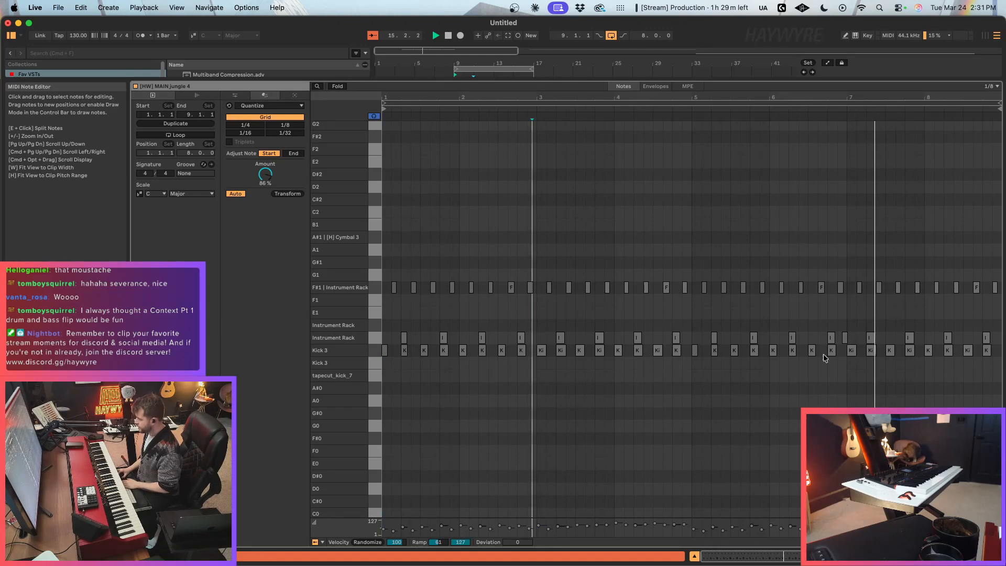
{"action": "left_click", "coordinate": [902, 556]}
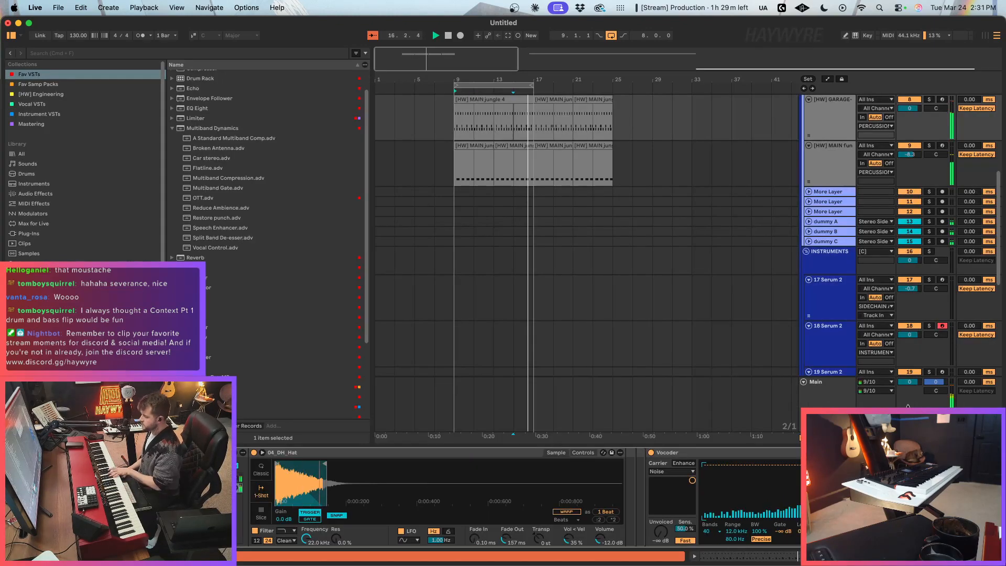
Step: Try the Bright - Croak preset in track 18's Serum 2, load Bright - DiscoBall.png instead and set the track volume to about 2.8 dB
{"action": "scroll", "coordinate": [730, 285], "scroll_direction": "down", "scroll_amount": 3}
{"action": "left_click", "coordinate": [846, 245]}
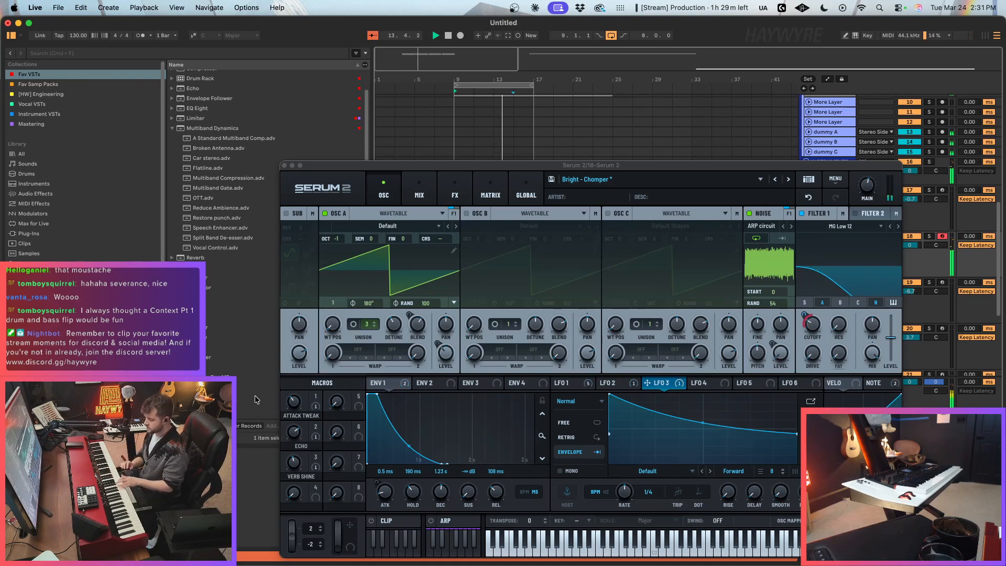
{"action": "left_click", "coordinate": [790, 180]}
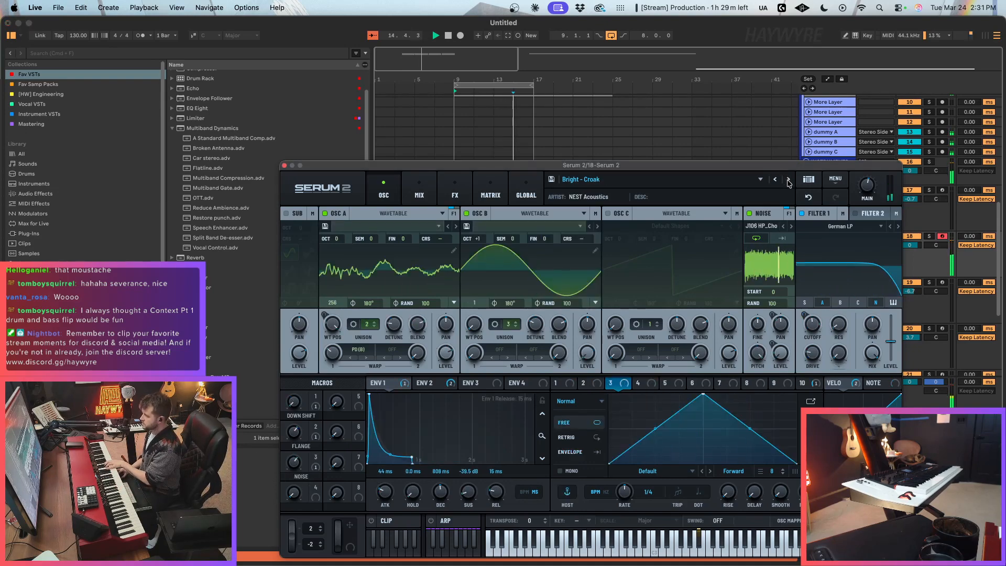
{"action": "left_click", "coordinate": [929, 254]}
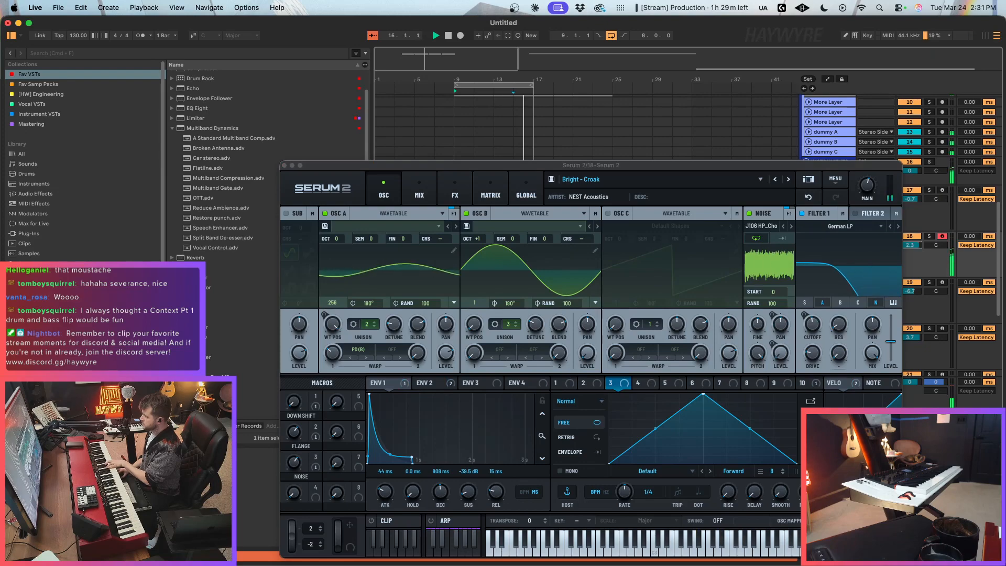
{"action": "left_click_drag", "start_coordinate": [915, 246], "coordinate": [915, 237]}
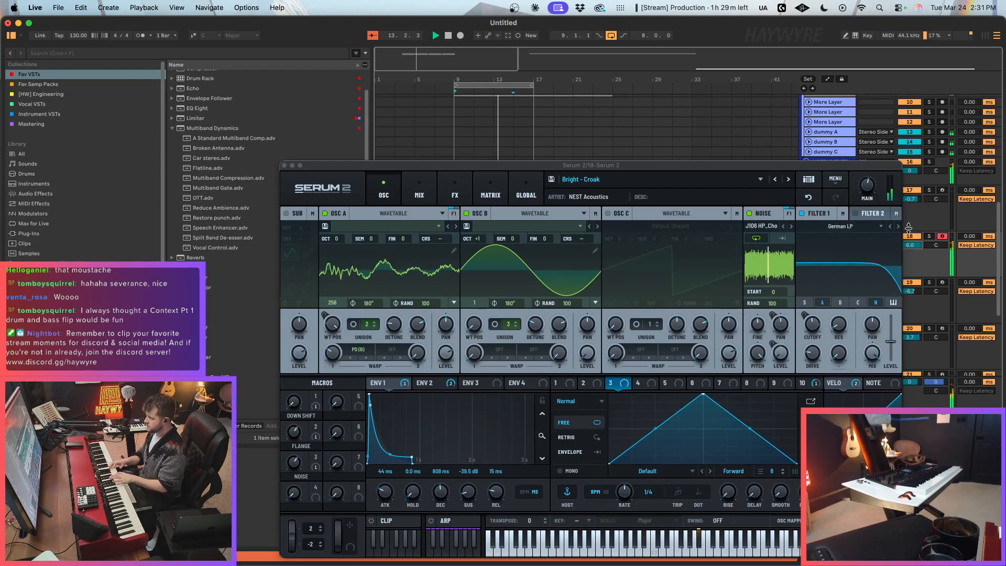
{"action": "left_click", "coordinate": [788, 180]}
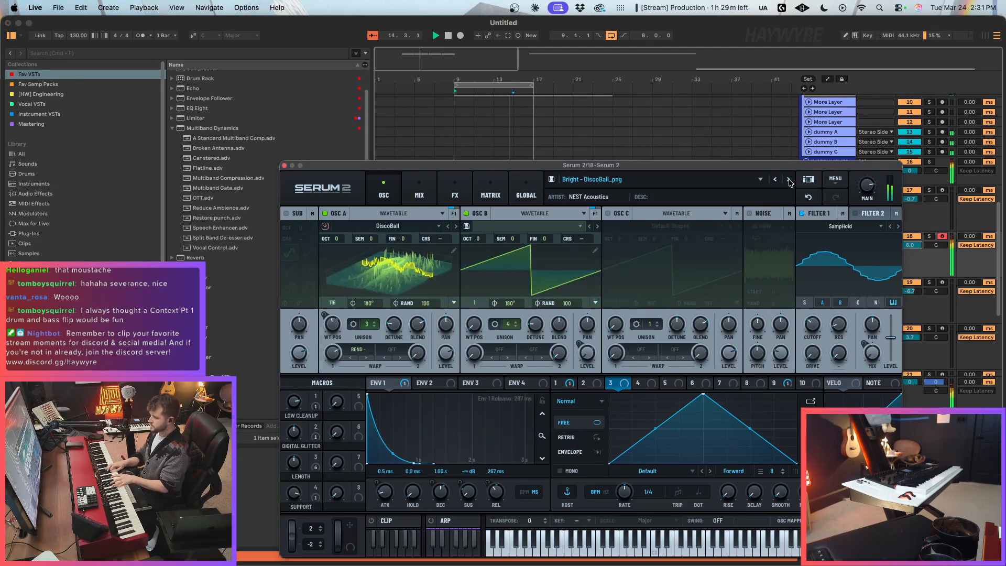
{"action": "left_click_drag", "start_coordinate": [911, 246], "coordinate": [911, 252]}
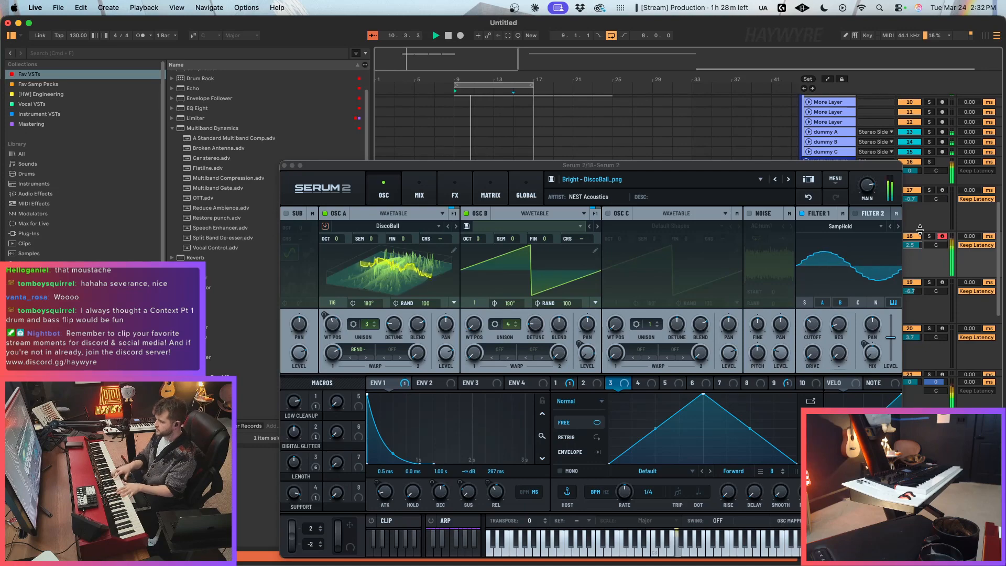
Step: Record a lead part on track 18 over the drum loop, stop the transport and close the Serum 2 window
{"action": "key", "text": "F9"}
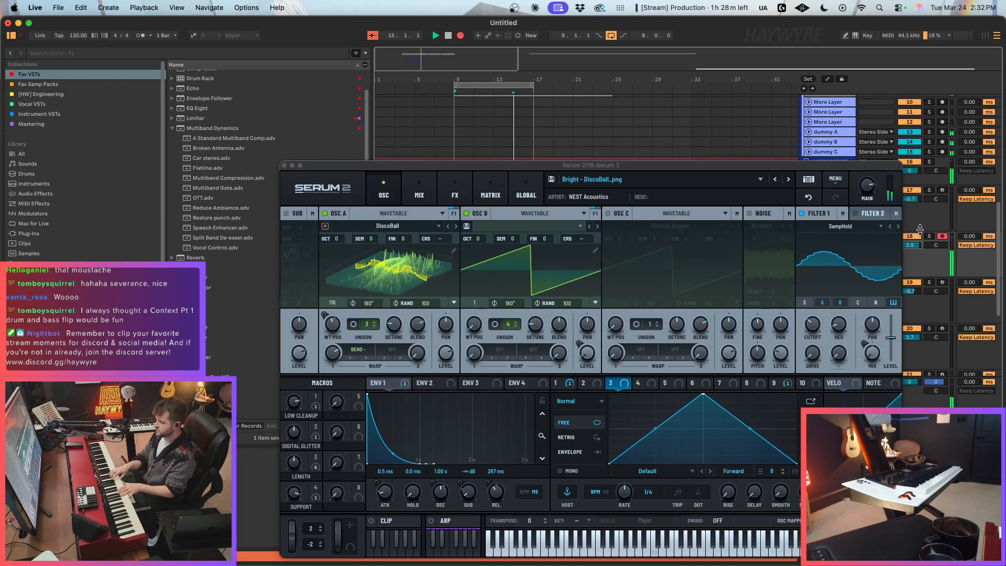
{"action": "key", "text": "space"}
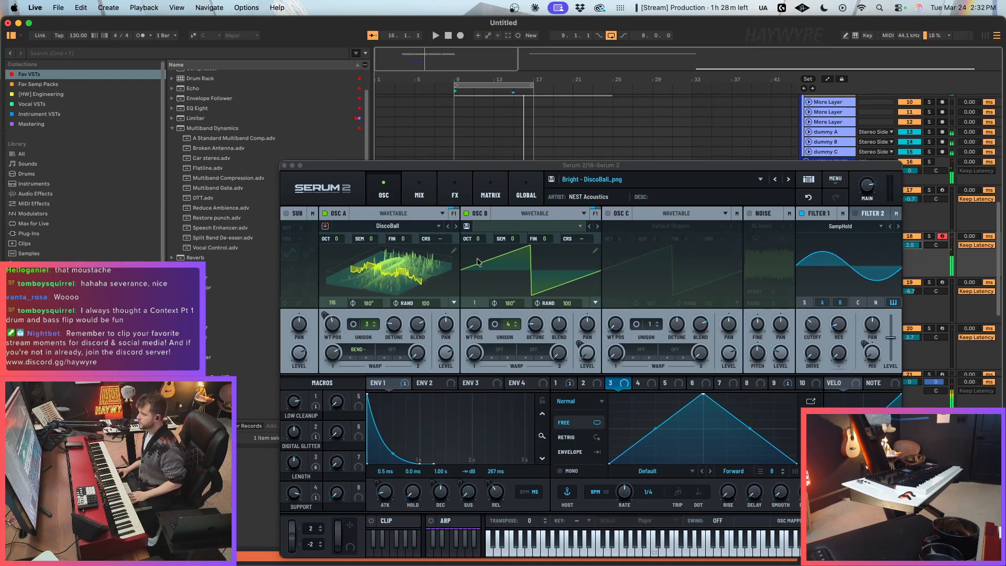
{"action": "left_click", "coordinate": [284, 165]}
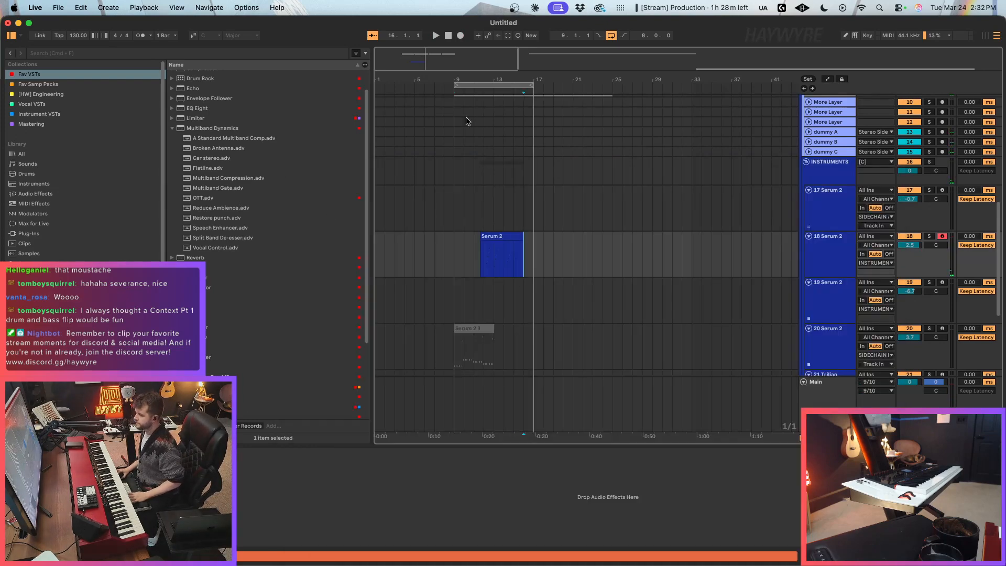
Step: Trim the recorded Serum 2 clip's start to bar 12, move it to bar 9 and cut everything after bar 13
{"action": "scroll", "coordinate": [468, 119], "scroll_direction": "up", "scroll_amount": 2}
{"action": "scroll", "coordinate": [487, 278], "scroll_direction": "up", "scroll_amount": 2}
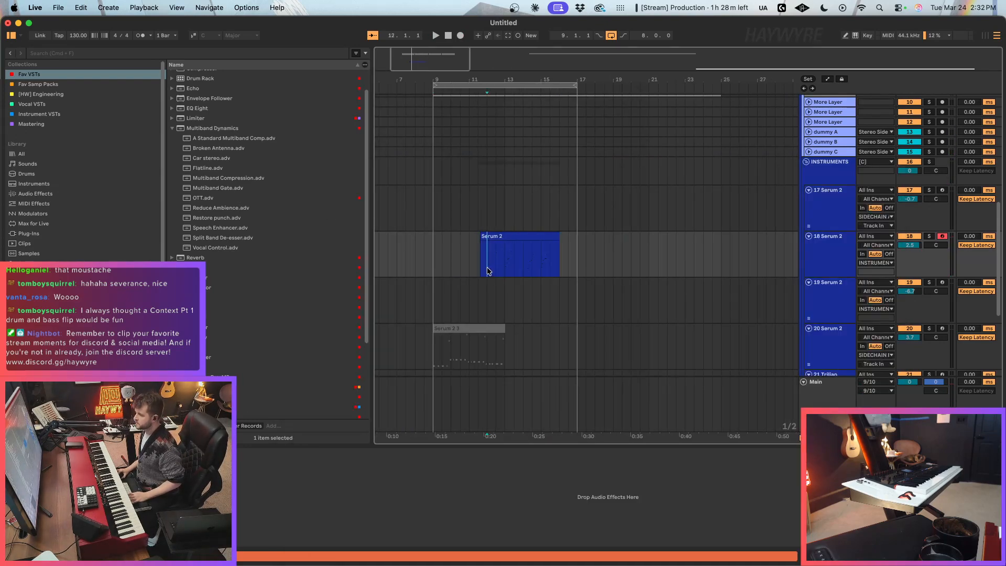
{"action": "left_click_drag", "start_coordinate": [487, 269], "coordinate": [418, 255]}
{"action": "key", "text": "Delete"}
{"action": "left_click_drag", "start_coordinate": [500, 237], "coordinate": [446, 244]}
{"action": "left_click_drag", "start_coordinate": [507, 262], "coordinate": [541, 261]}
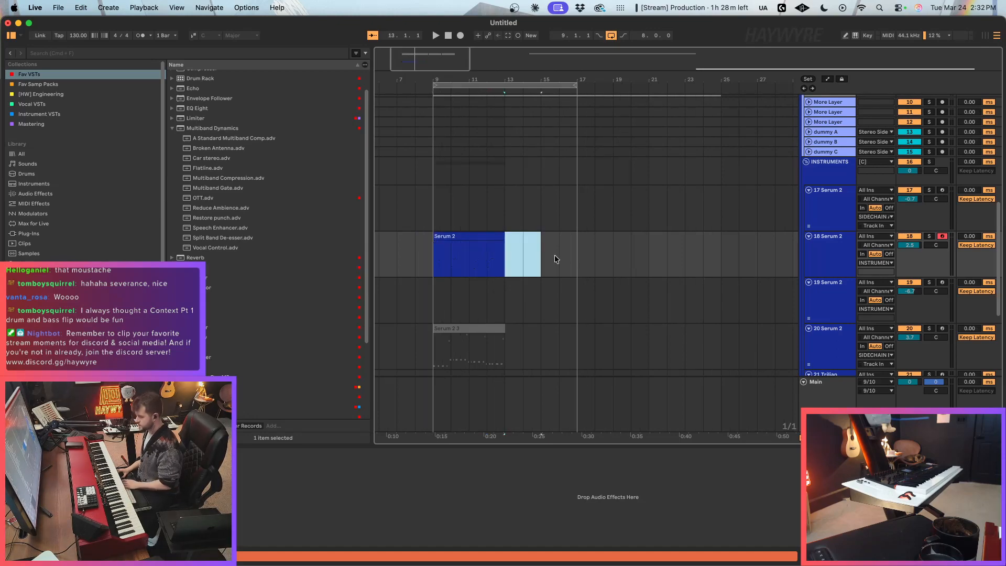
Step: Play the loop, route track 18's output to SIDECHAIN A [lo latency] and duplicate its four-bar clip into bars 13–17
{"action": "key", "text": "space"}
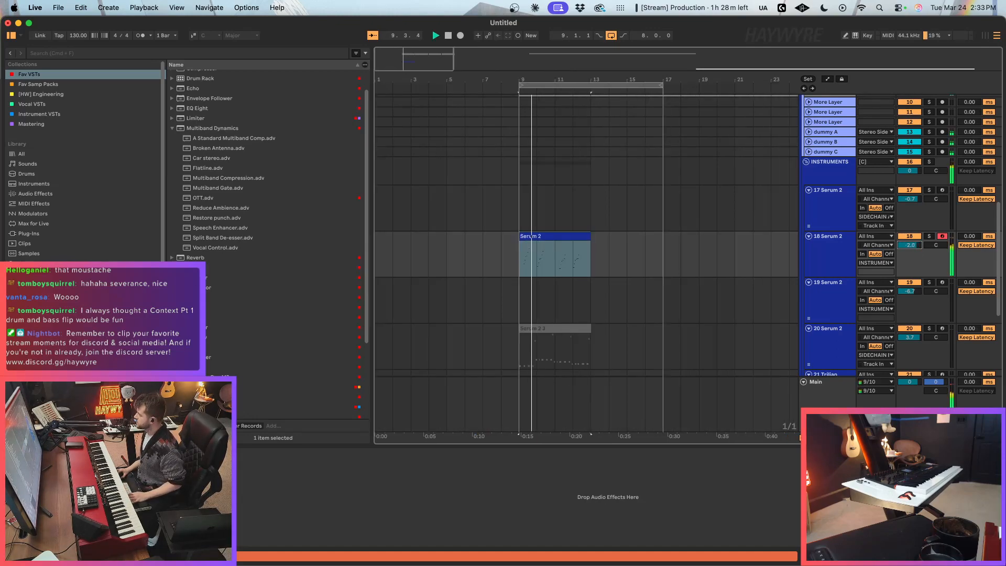
{"action": "left_click", "coordinate": [891, 263]}
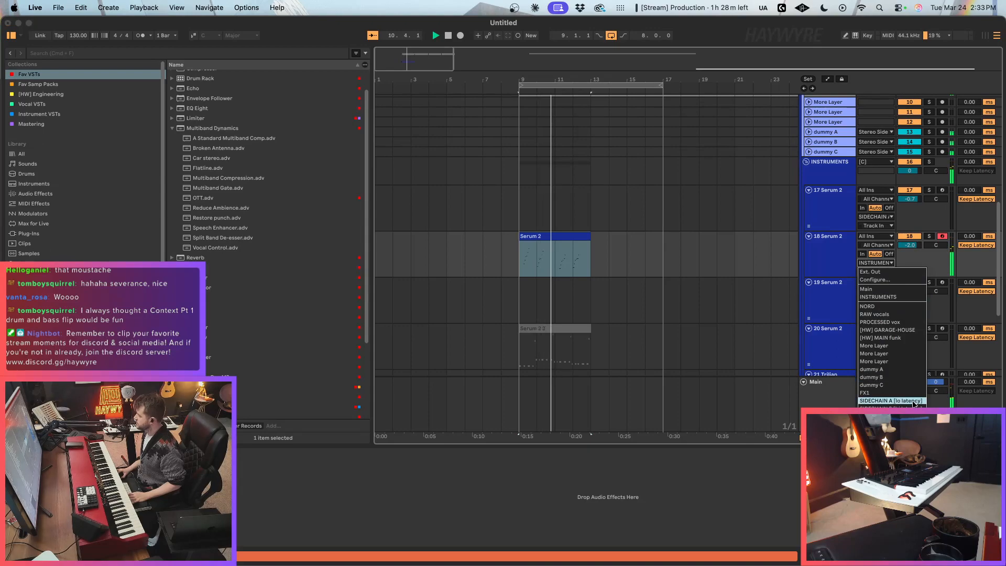
{"action": "left_click", "coordinate": [891, 400]}
{"action": "left_click", "coordinate": [549, 236]}
{"action": "key", "text": "ctrl+d"}
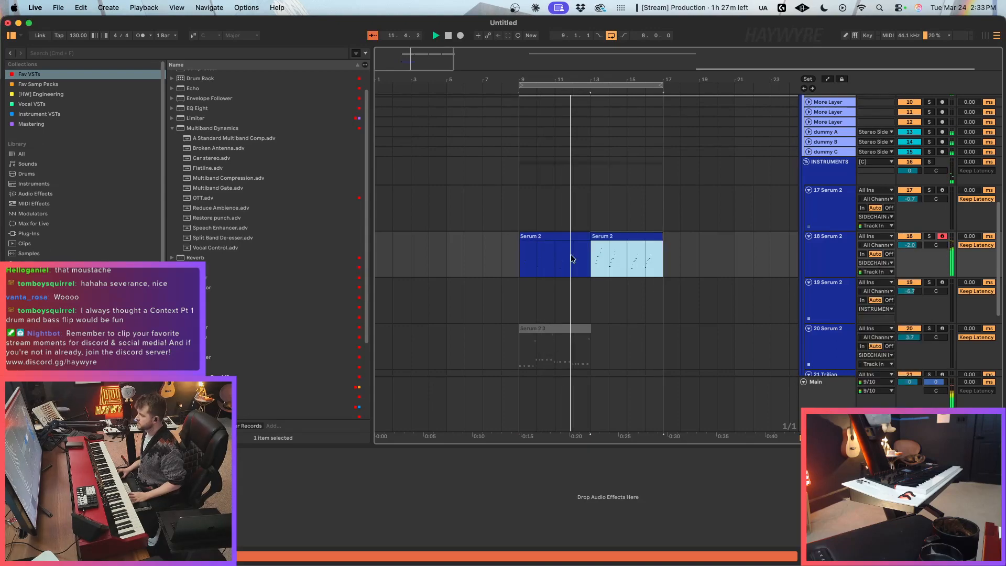
Step: Replace the old Serum 2 on track 19 with a fresh Serum 2 instance
{"action": "scroll", "coordinate": [701, 283], "scroll_direction": "down", "scroll_amount": 2}
{"action": "key", "text": "Down"}
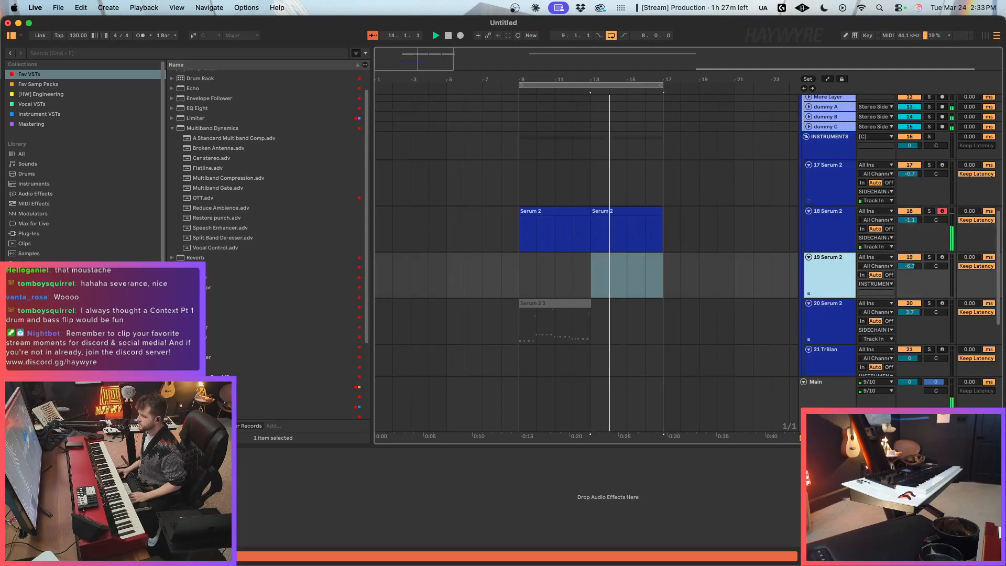
{"action": "left_click", "coordinate": [175, 454]}
{"action": "key", "text": "Delete"}
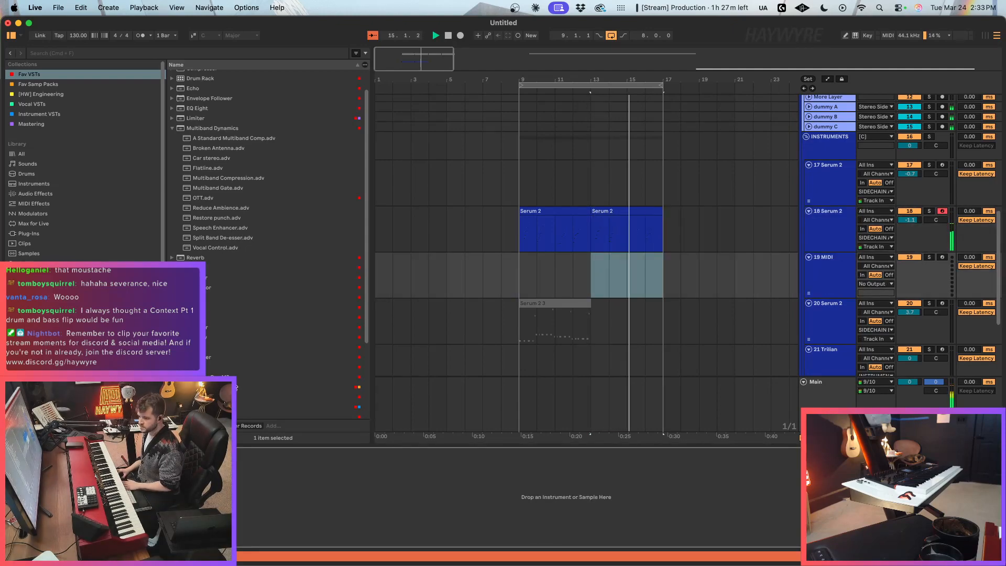
{"action": "scroll", "coordinate": [194, 345], "scroll_direction": "down", "scroll_amount": 5}
{"action": "left_click_drag", "start_coordinate": [194, 364], "coordinate": [262, 488]}
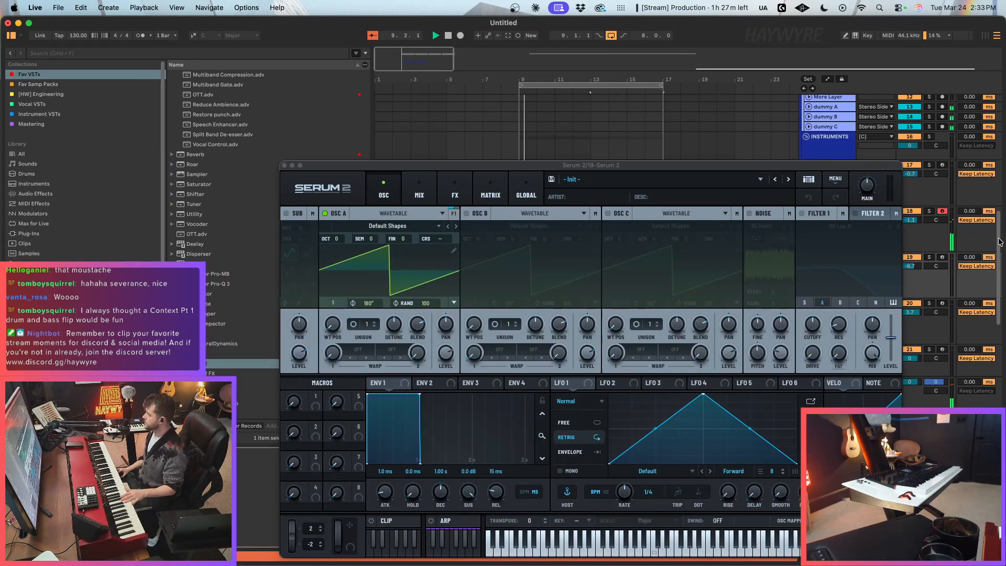
Step: Arm track 19, set its volume to about -3.0 dB and record a Serum 2 part over bars 9–17 for playback
{"action": "left_click", "coordinate": [942, 257]}
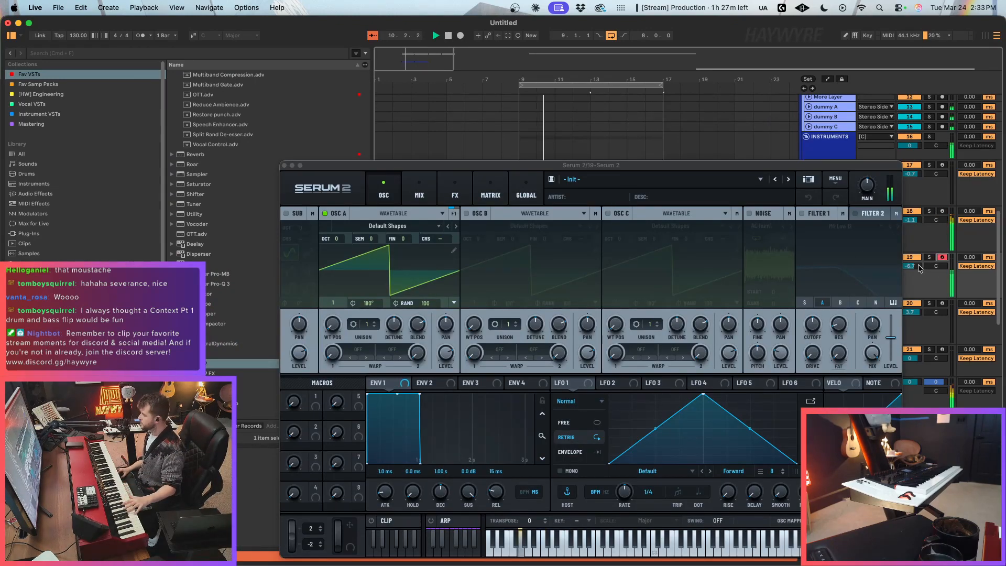
{"action": "left_click_drag", "start_coordinate": [918, 266], "coordinate": [918, 262]}
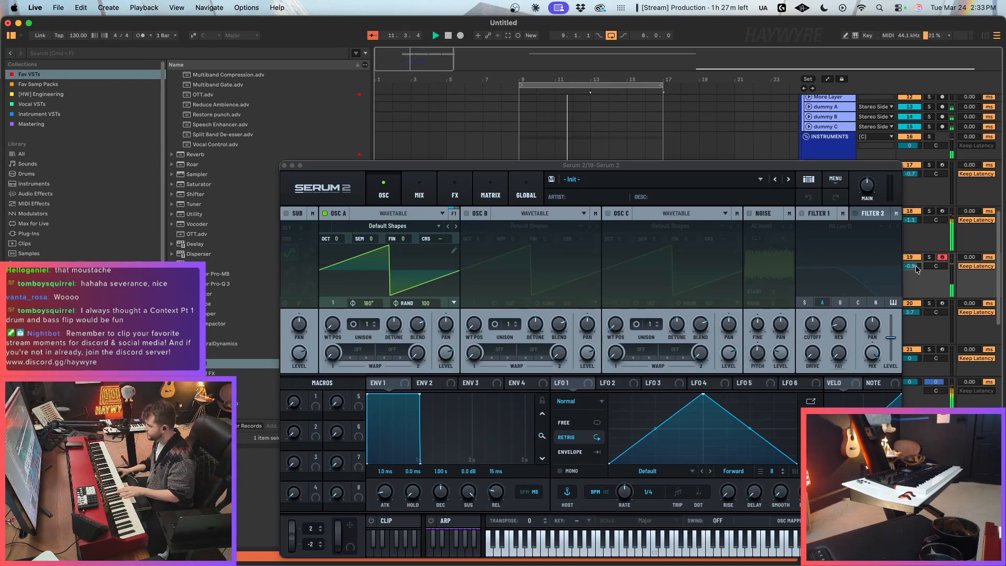
{"action": "left_click_drag", "start_coordinate": [916, 269], "coordinate": [915, 270]}
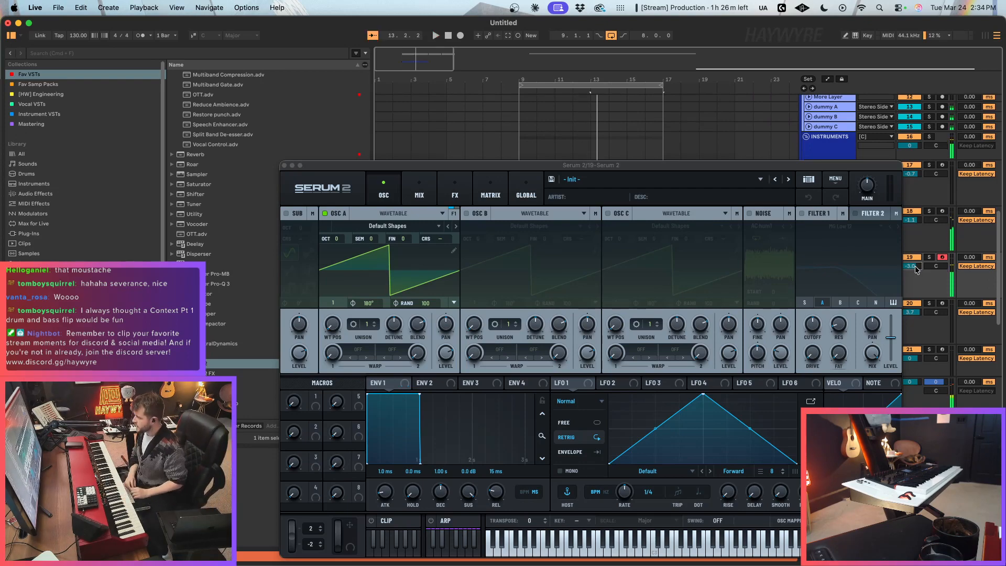
{"action": "left_click", "coordinate": [284, 166]}
{"action": "key", "text": "space"}
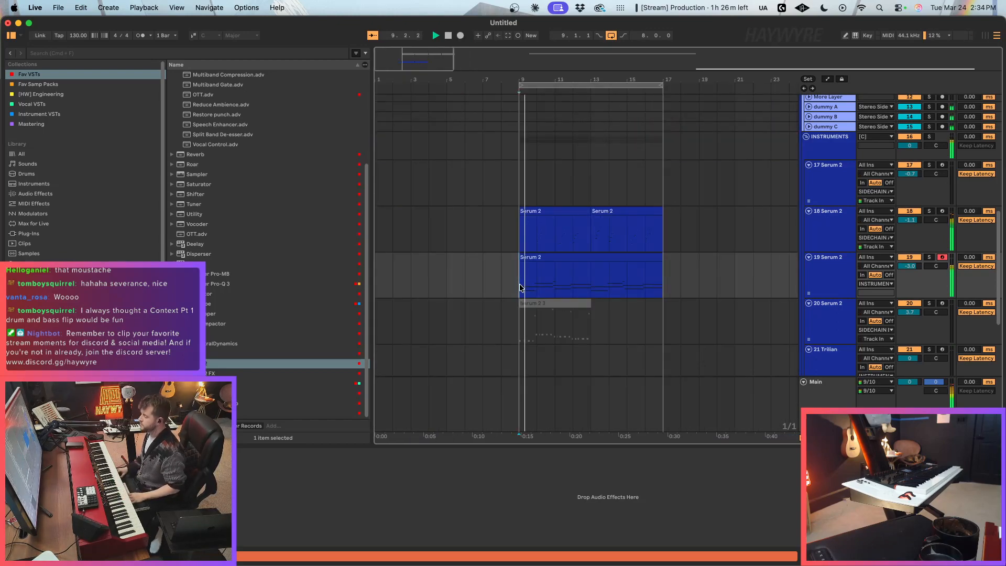
Step: Balance the two recorded parts by lowering track 19 to about -4.9 dB and reducing track 18's volume slightly
{"action": "left_click_drag", "start_coordinate": [910, 266], "coordinate": [909, 272]}
{"action": "left_click", "coordinate": [840, 312]}
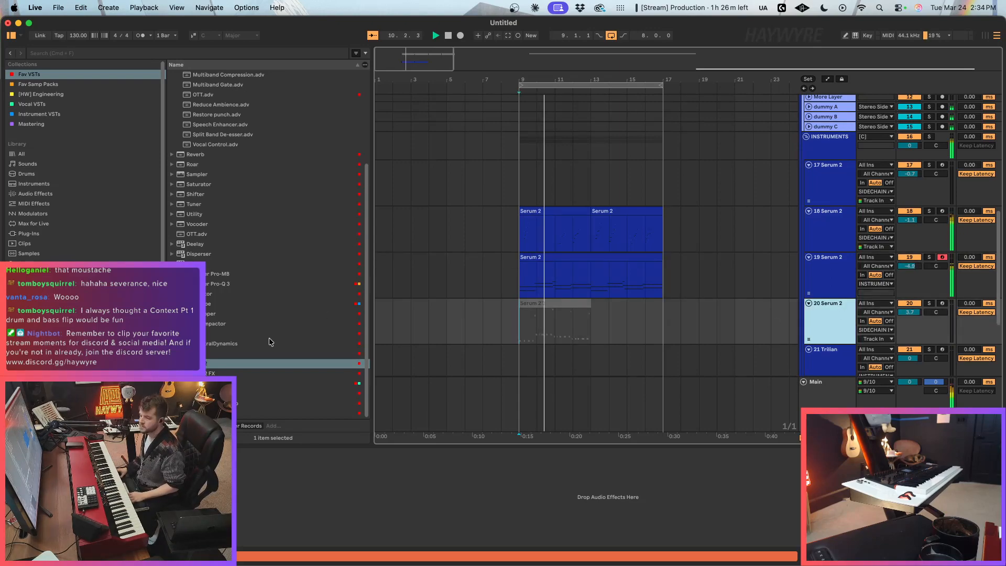
{"action": "left_click_drag", "start_coordinate": [923, 215], "coordinate": [923, 218]}
{"action": "left_click", "coordinate": [805, 325]}
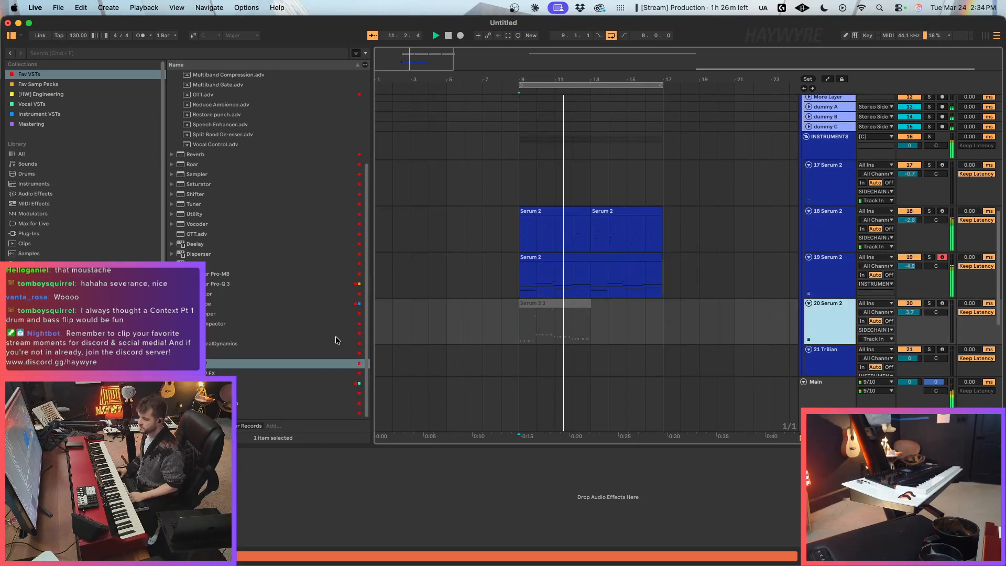
Step: Replace the old devices on the 17 Serum 2 track with a fresh Serum 2 instance
{"action": "left_click", "coordinate": [213, 364]}
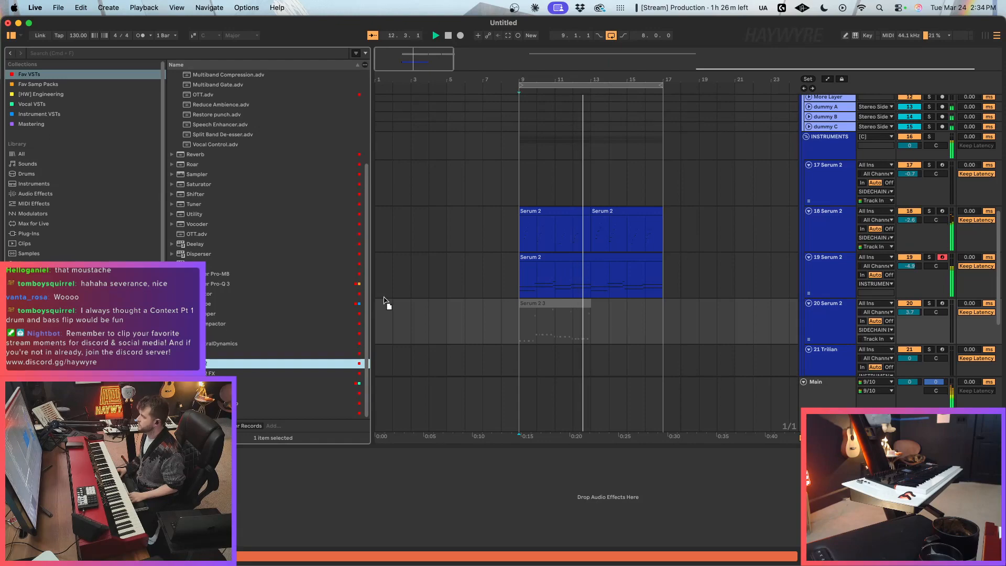
{"action": "left_click", "coordinate": [837, 167]}
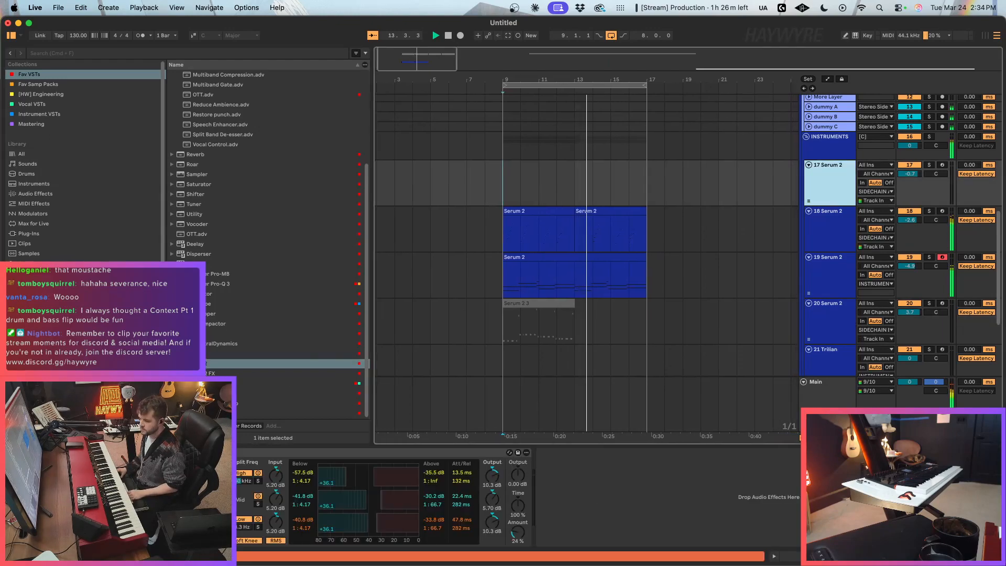
{"action": "left_click", "coordinate": [273, 452]}
{"action": "key", "text": "Delete"}
{"action": "left_click_drag", "start_coordinate": [247, 364], "coordinate": [311, 462]}
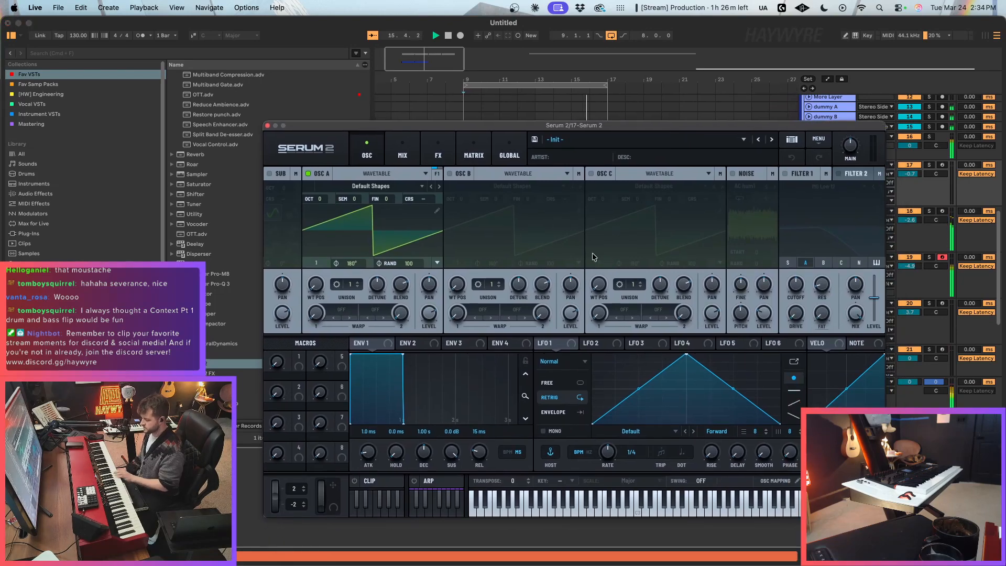
Step: Set Oscillator A's unison to 8 voices, assign LFO 1 to its level and arm track 17 for playing
{"action": "left_click_drag", "start_coordinate": [351, 284], "coordinate": [376, 310]}
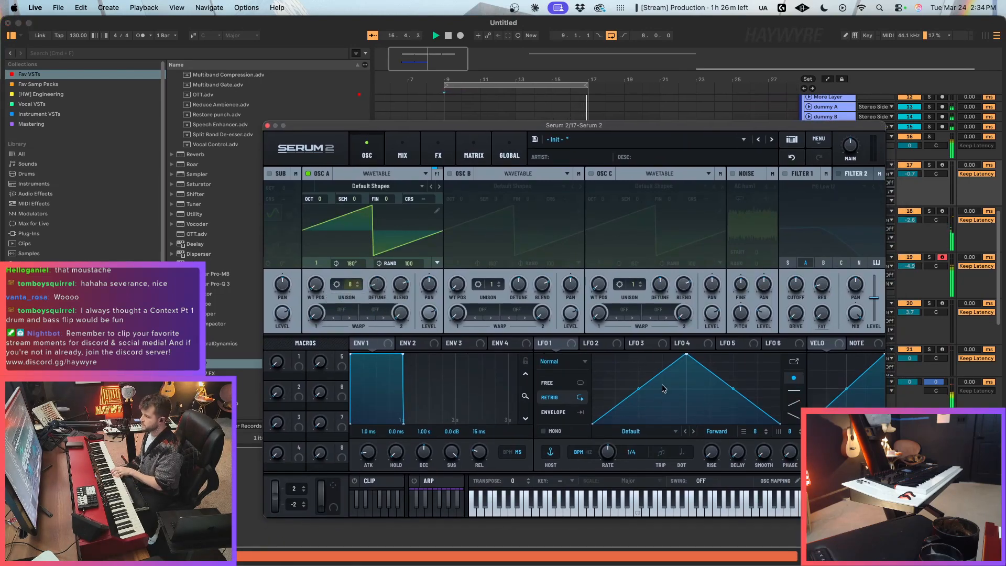
{"action": "left_click_drag", "start_coordinate": [552, 346], "coordinate": [429, 315]}
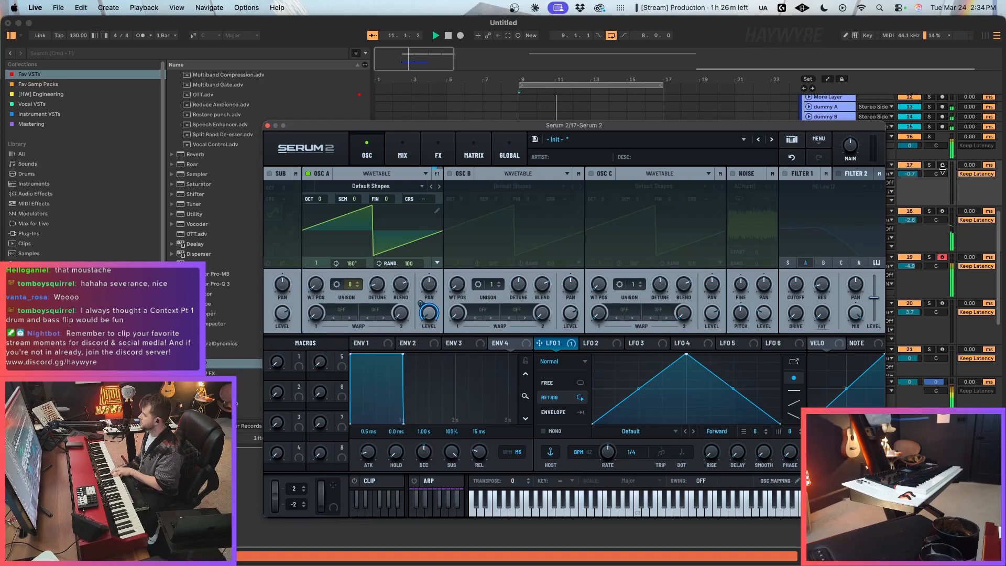
{"action": "left_click_drag", "start_coordinate": [835, 127], "coordinate": [704, 231]}
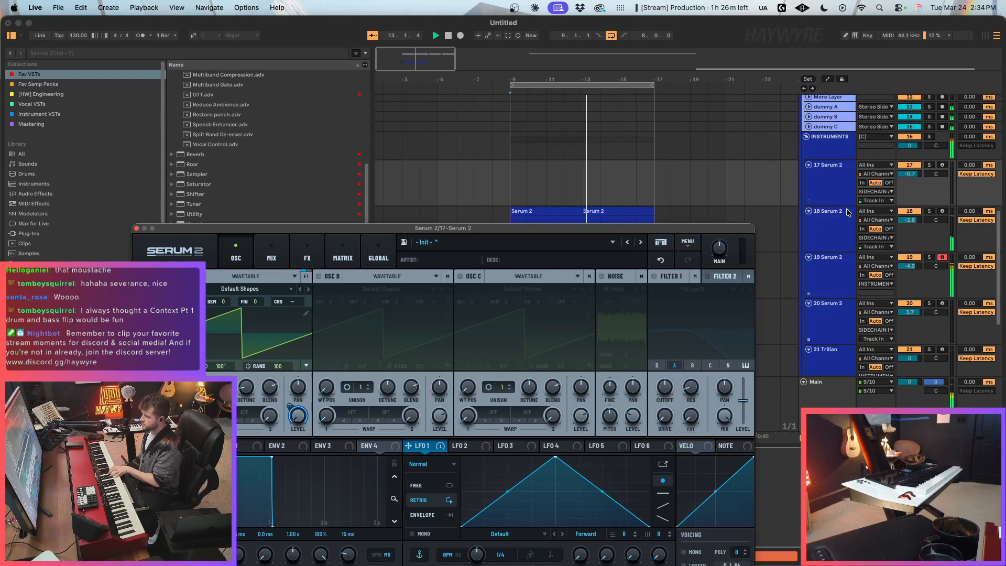
{"action": "left_click", "coordinate": [941, 165]}
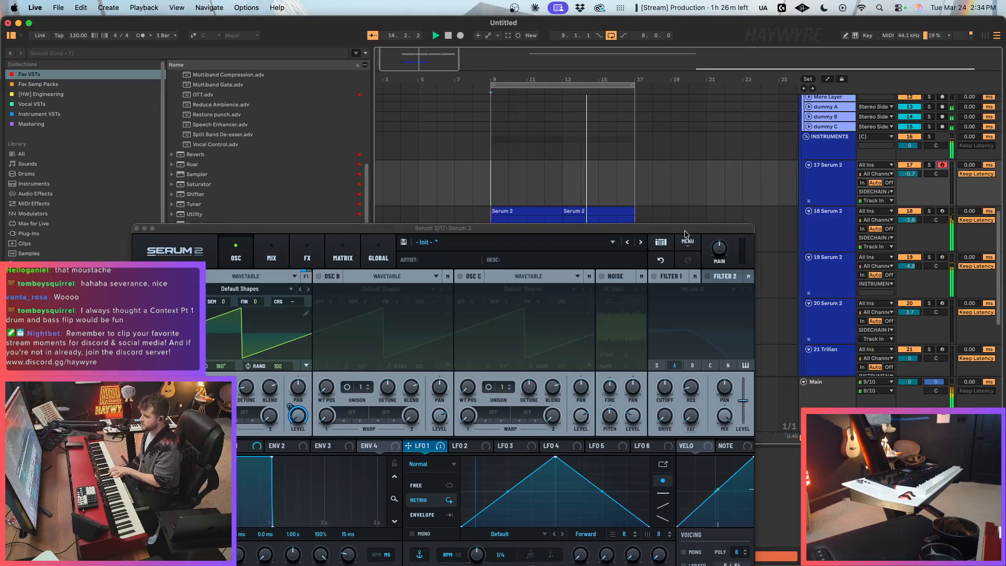
Step: Shape LFO 1 into a short rise with a curved decay, set its rate to 1/16, and lower track 17's volume to about -4.4 dB
{"action": "left_click_drag", "start_coordinate": [569, 232], "coordinate": [669, 139]}
{"action": "left_click_drag", "start_coordinate": [656, 363], "coordinate": [570, 357]}
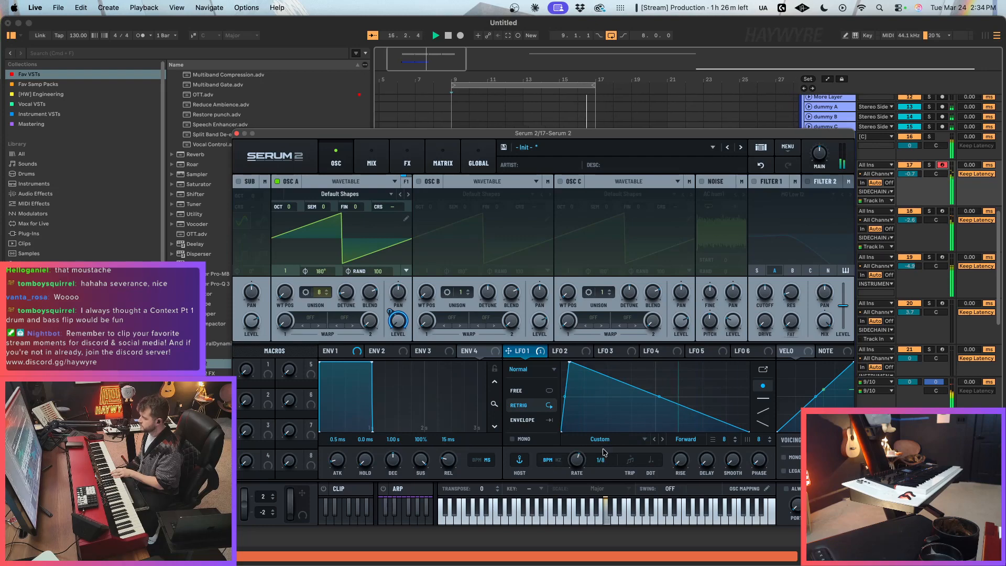
{"action": "left_click_drag", "start_coordinate": [918, 180], "coordinate": [874, 227]}
{"action": "left_click_drag", "start_coordinate": [587, 467], "coordinate": [578, 465]}
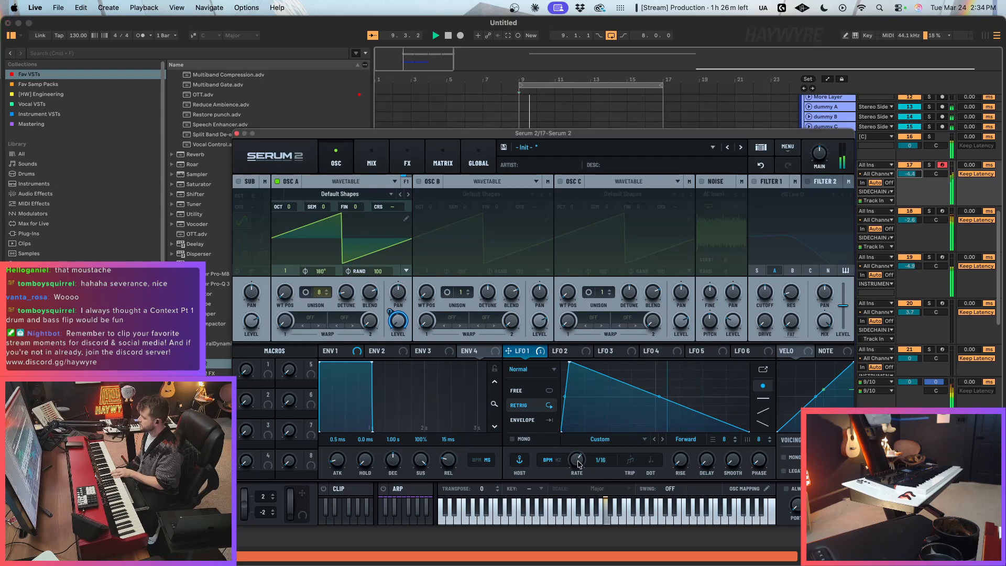
{"action": "left_click_drag", "start_coordinate": [659, 397], "coordinate": [659, 418]}
{"action": "left_click_drag", "start_coordinate": [570, 362], "coordinate": [603, 336]}
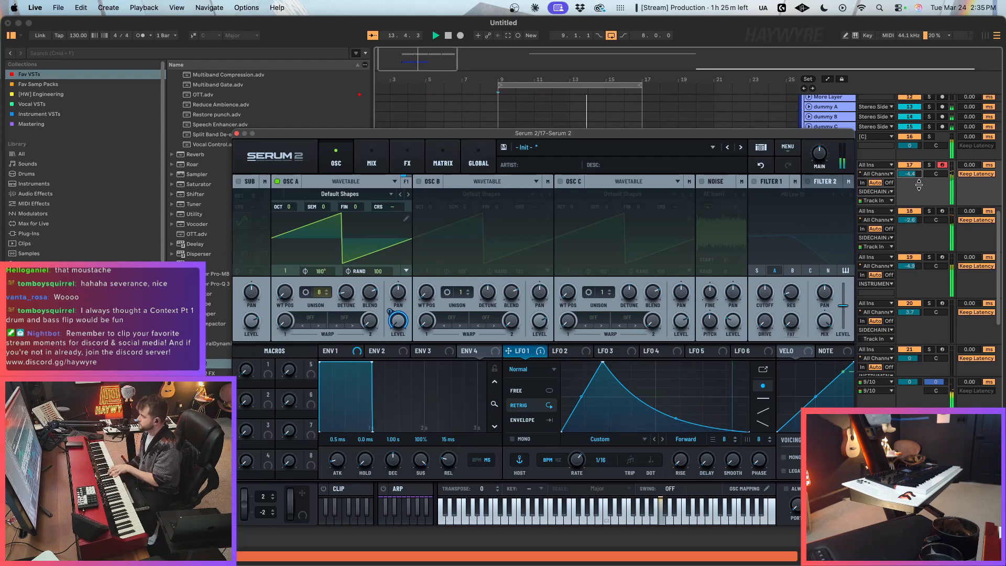
Step: Switch track 17's Serum 2 voicing to Mono and set the track volume to about -6.6 dB
{"action": "left_click_drag", "start_coordinate": [918, 177], "coordinate": [917, 173]}
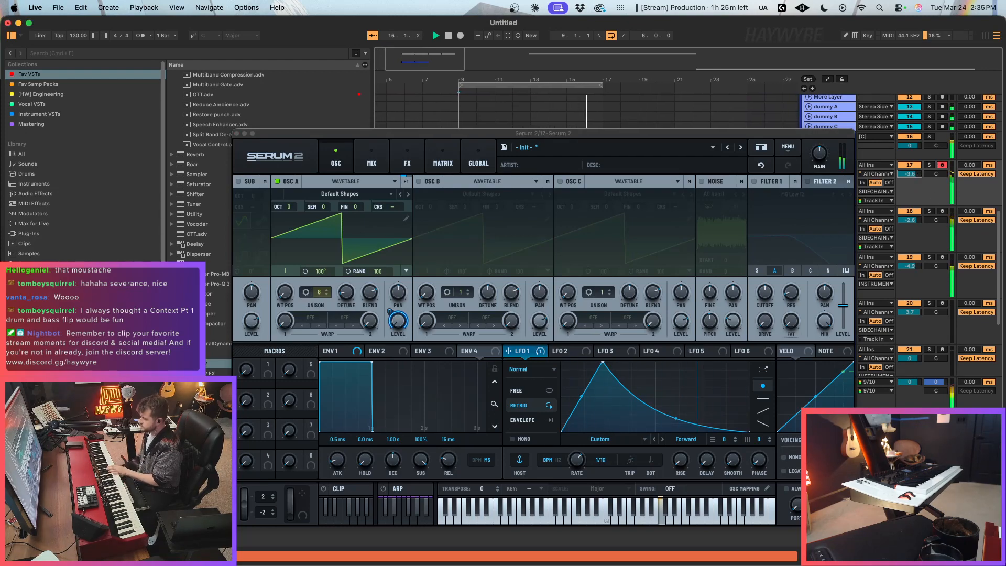
{"action": "left_click", "coordinate": [784, 457]}
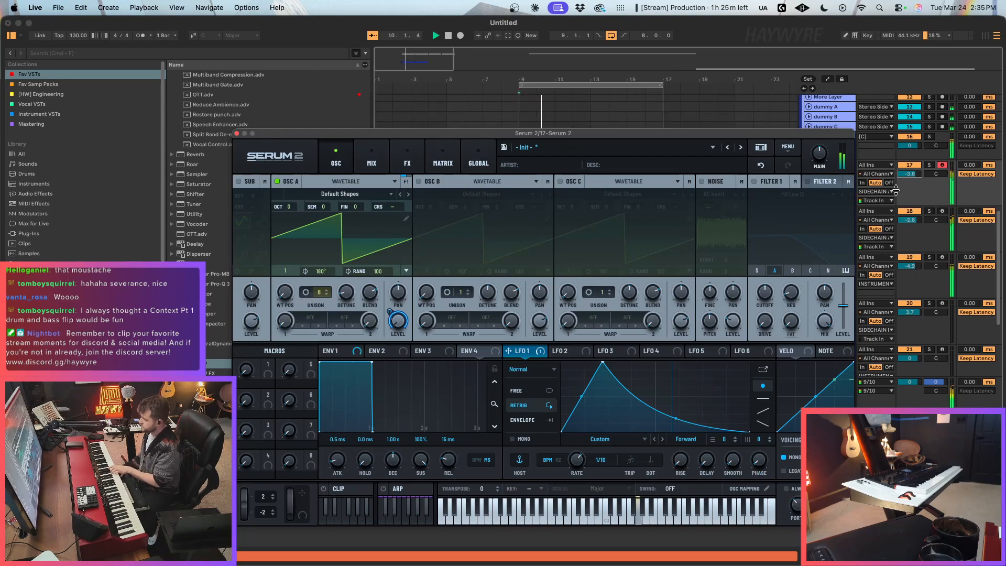
{"action": "left_click_drag", "start_coordinate": [910, 173], "coordinate": [910, 181]}
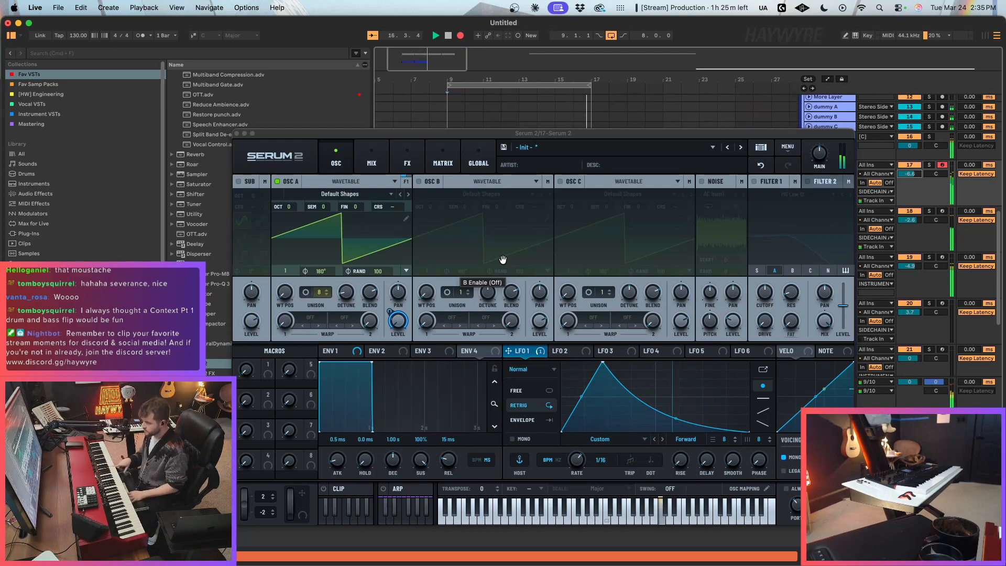
Step: Stop playback, close the synth window and clear bars 9–13 on track 17 so the recorded clip starts at bar 13
{"action": "left_click", "coordinate": [237, 134]}
{"action": "key", "text": "space"}
{"action": "left_click", "coordinate": [462, 203]}
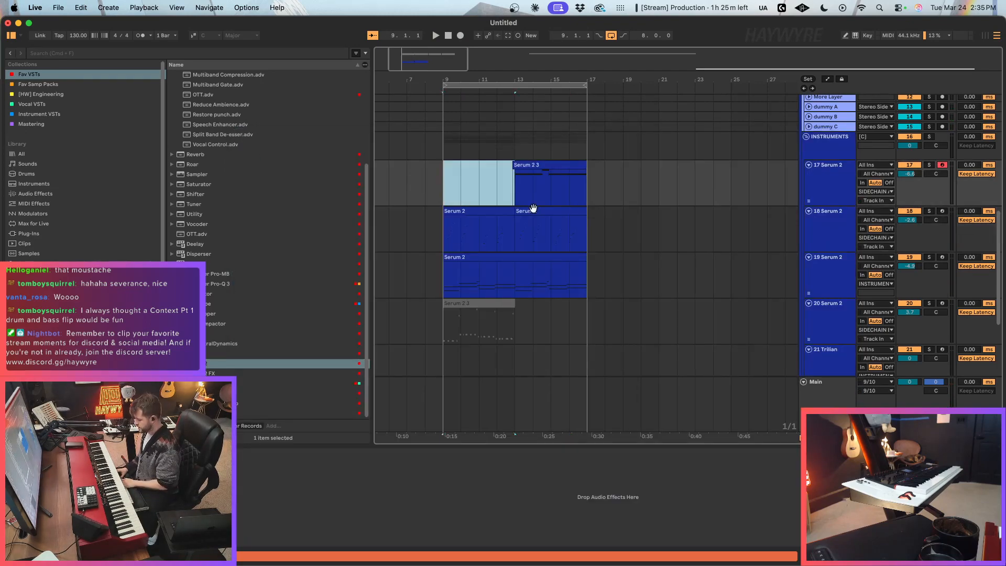
Step: Extend the start of the second C4 note in track 17's clip slightly earlier under the D4 and replay it
{"action": "double_click", "coordinate": [534, 209]}
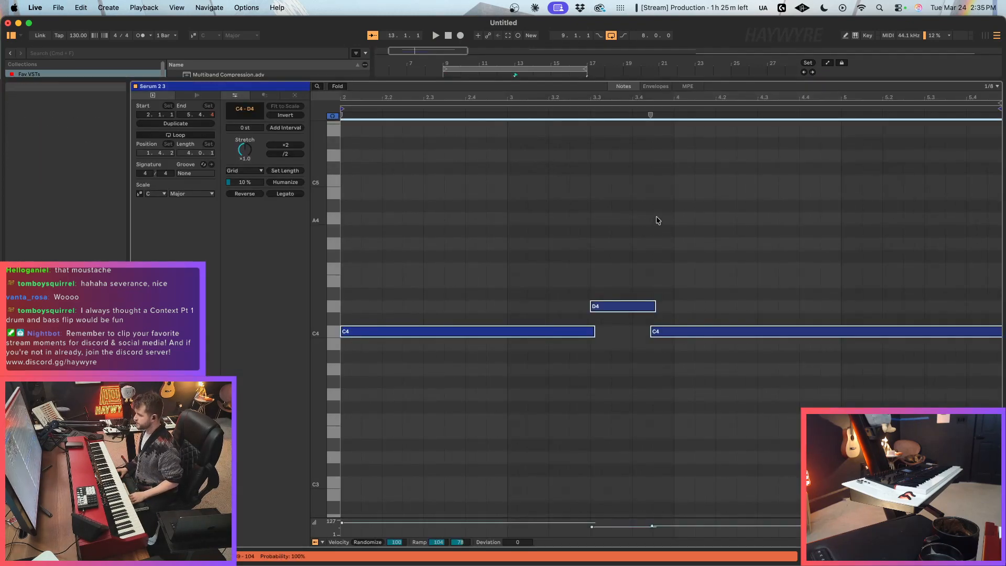
{"action": "left_click", "coordinate": [696, 318]}
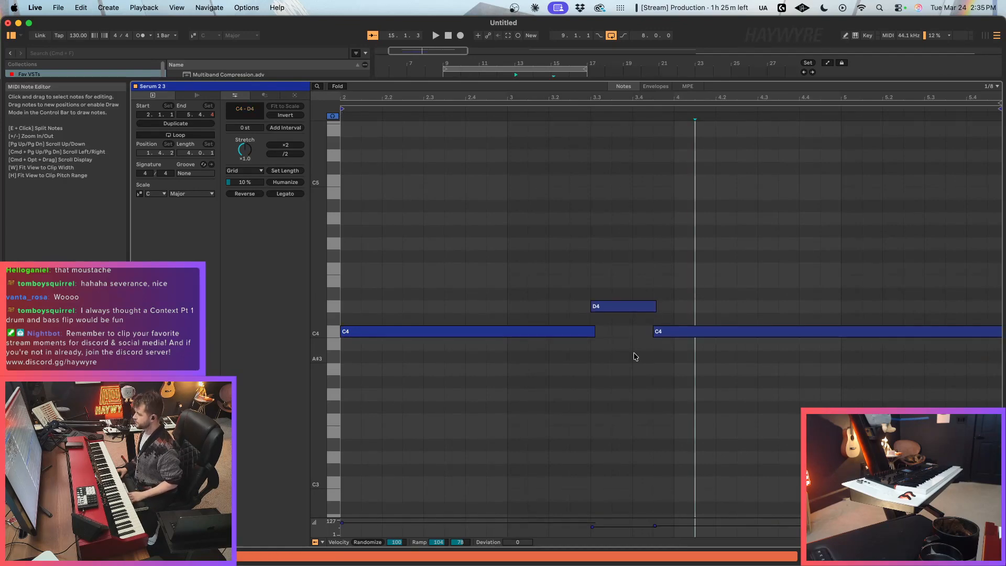
{"action": "left_click_drag", "start_coordinate": [652, 331], "coordinate": [647, 332]}
{"action": "key", "text": "space"}
{"action": "key", "text": "shift+Tab"}
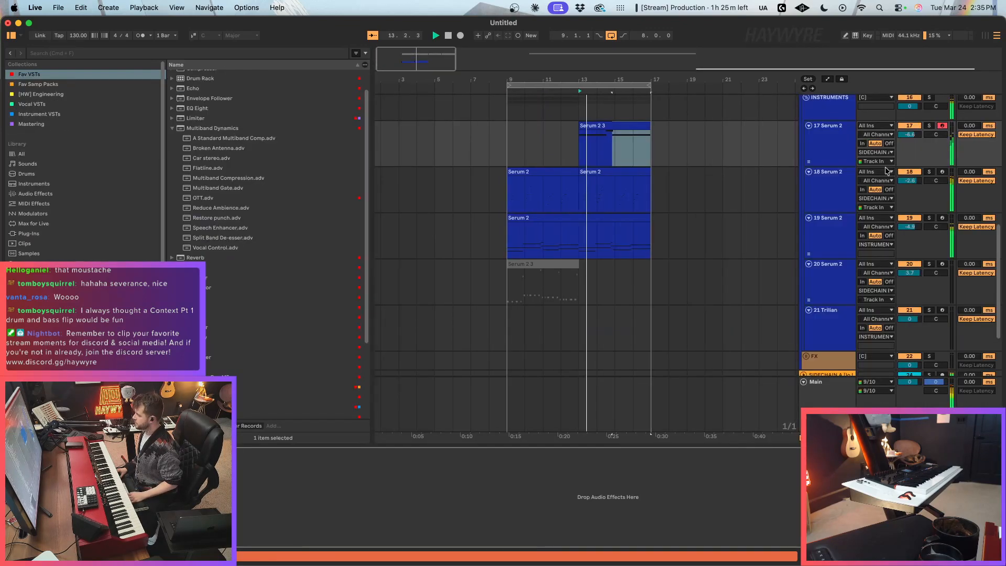
Step: Lower track 17's volume to about -7.4 dB and track 18's to about -3.9 dB, and replay from bar 13
{"action": "scroll", "coordinate": [623, 220], "scroll_direction": "up", "scroll_amount": 1}
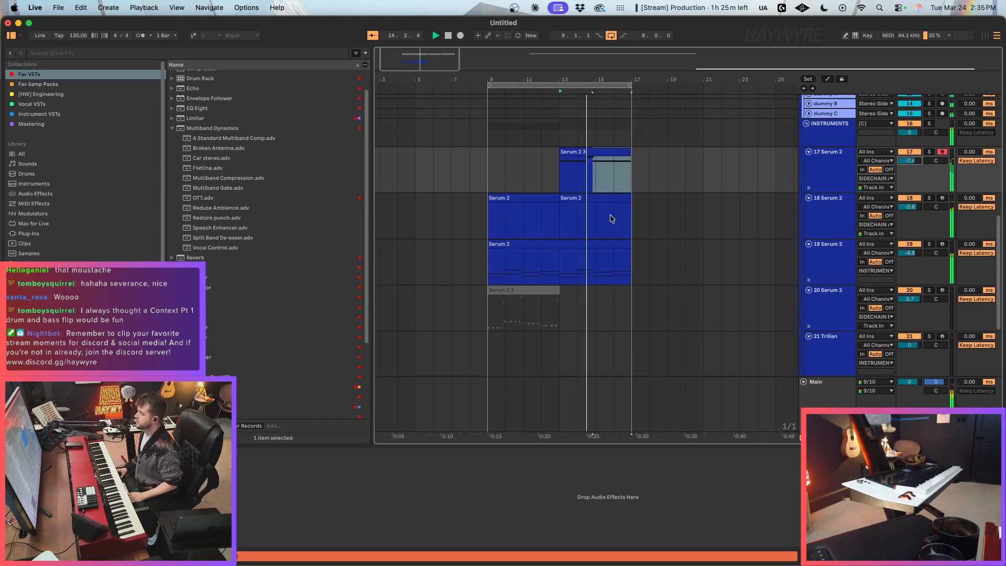
{"action": "left_click", "coordinate": [934, 208]}
{"action": "left_click", "coordinate": [595, 153]}
{"action": "key", "text": "space"}
{"action": "key", "text": "space"}
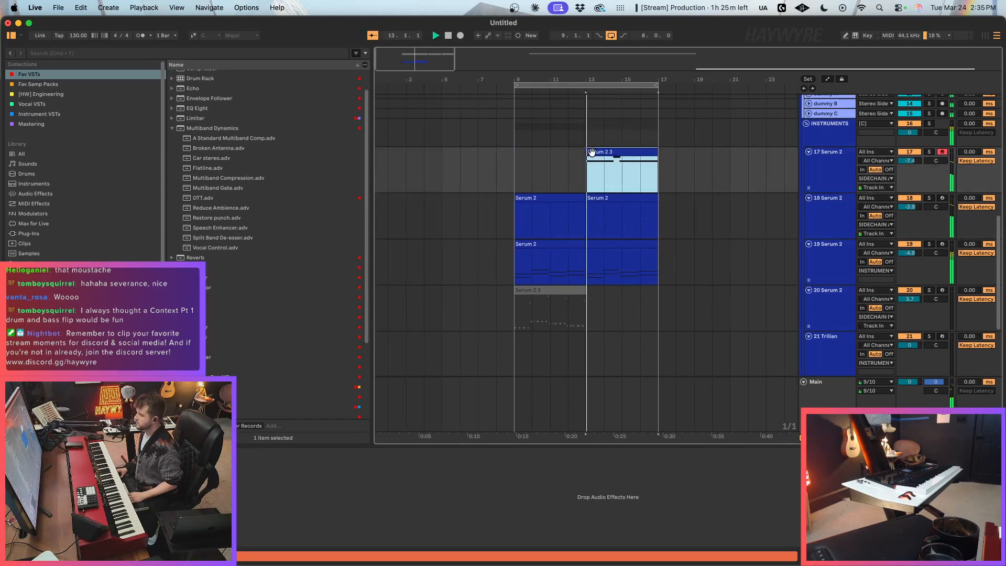
Step: Examine the notes of track 17's clip, and bring up its Serum 2 window during playback
{"action": "double_click", "coordinate": [596, 154]}
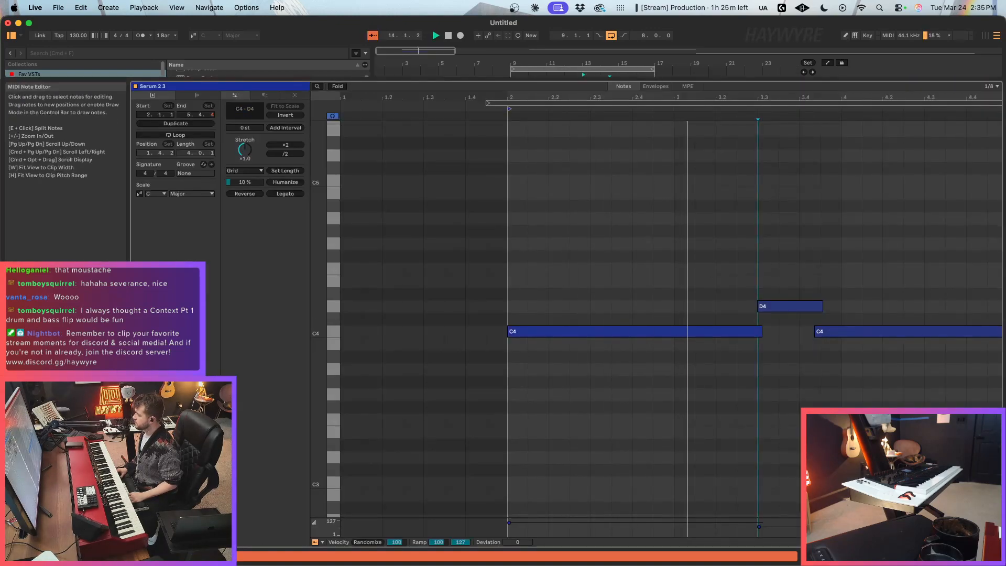
{"action": "key", "text": "shift+Tab"}
{"action": "key", "text": "super+alt+p"}
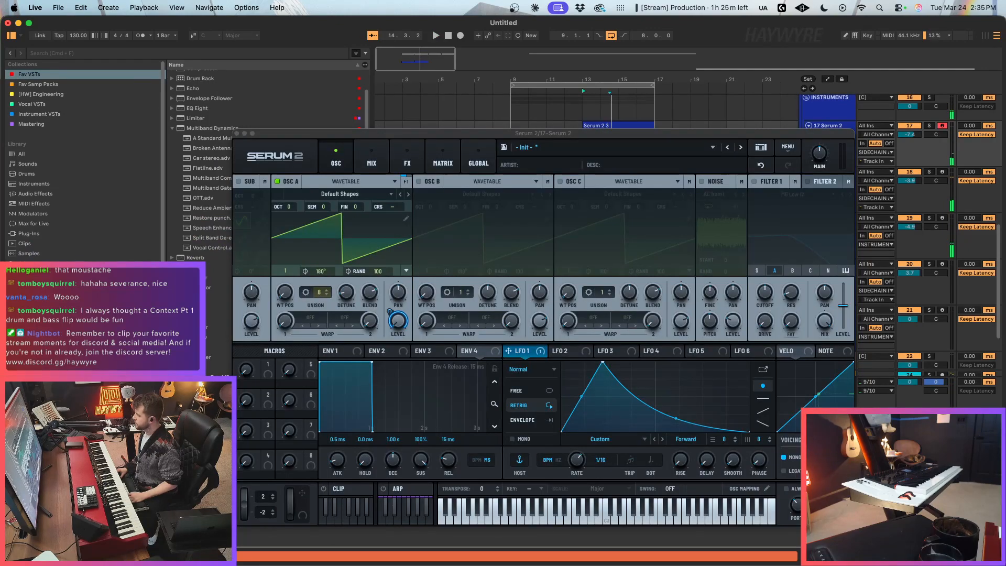
{"action": "left_click", "coordinate": [631, 136]}
{"action": "key", "text": "space"}
{"action": "left_click_drag", "start_coordinate": [630, 140], "coordinate": [628, 163]}
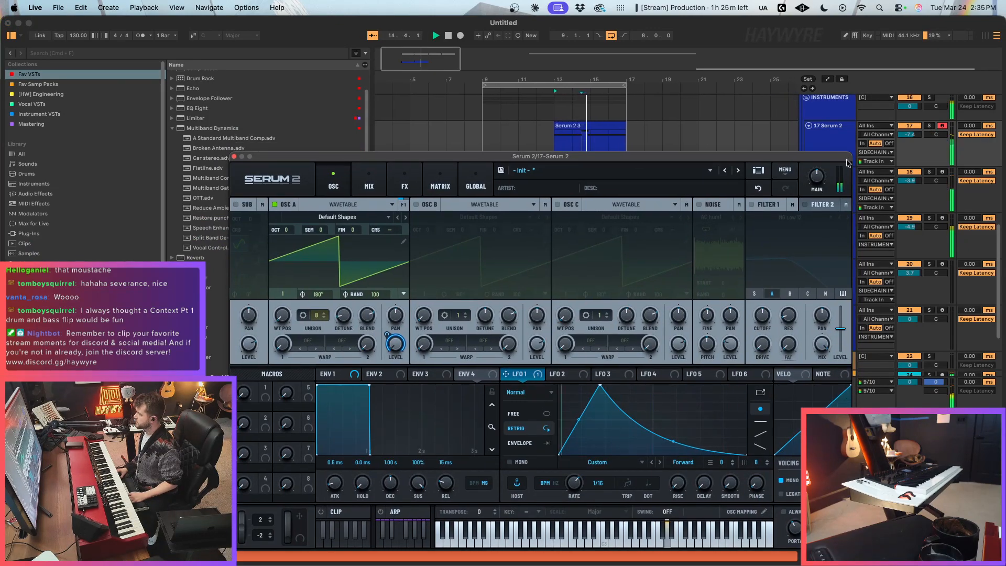
Step: Move the start of track 17's second C4 note slightly later to reduce its overlap with the D4, and replay the clip
{"action": "mouse_move", "coordinate": [827, 156]}
{"action": "left_mouse_down"}
{"action": "mouse_move", "coordinate": [770, 187]}
{"action": "mouse_move", "coordinate": [524, 154]}
{"action": "left_mouse_up"}
{"action": "double_click", "coordinate": [578, 126]}
{"action": "key", "text": "space"}
{"action": "left_click", "coordinate": [720, 280]}
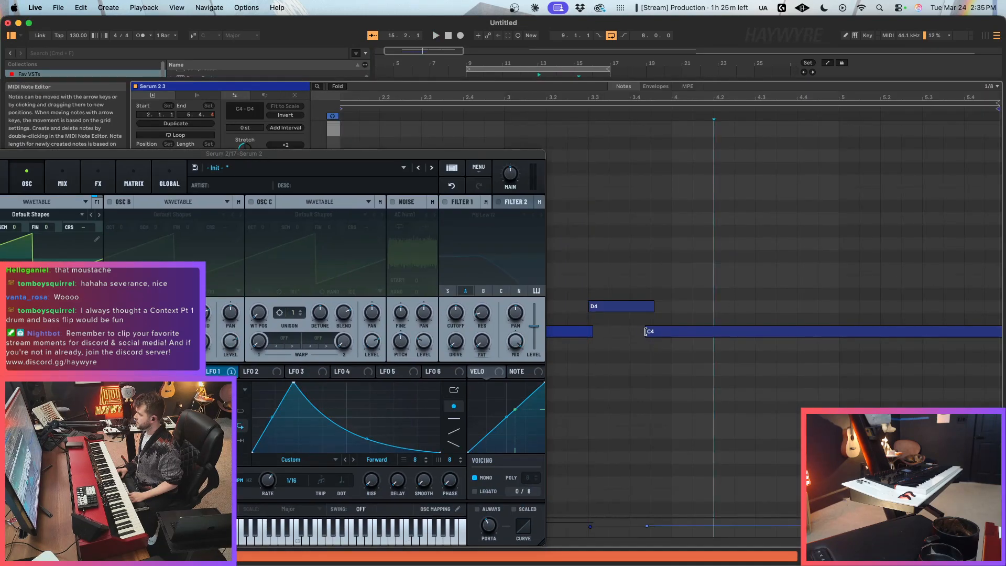
{"action": "left_click_drag", "start_coordinate": [647, 331], "coordinate": [652, 333]}
{"action": "left_click", "coordinate": [611, 309]}
{"action": "key", "text": "space"}
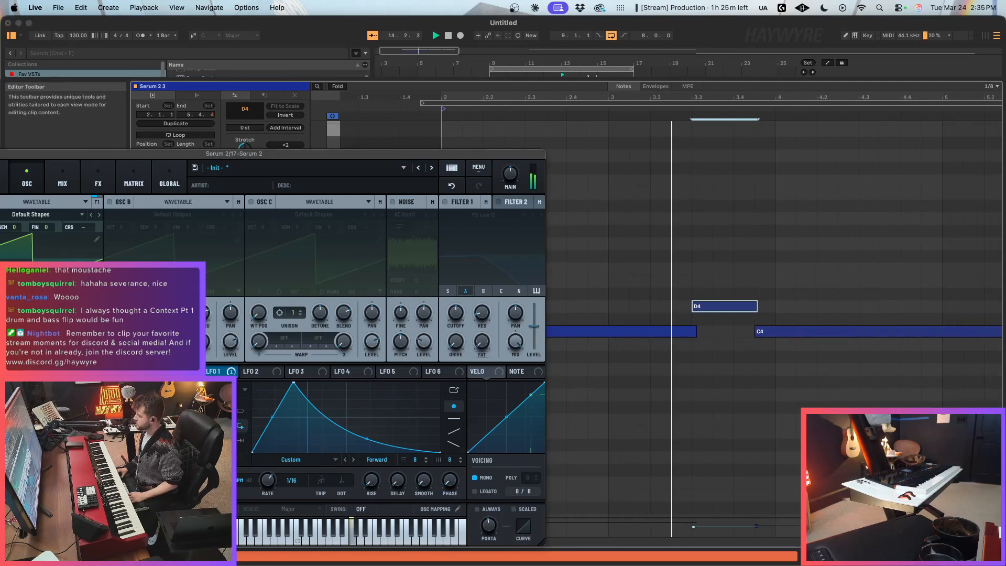
Step: Copy track 17's recorded clip to bar 9 so the part fills bars 9–17
{"action": "key", "text": "shift+Tab"}
{"action": "left_click_drag", "start_coordinate": [521, 159], "coordinate": [761, 360]}
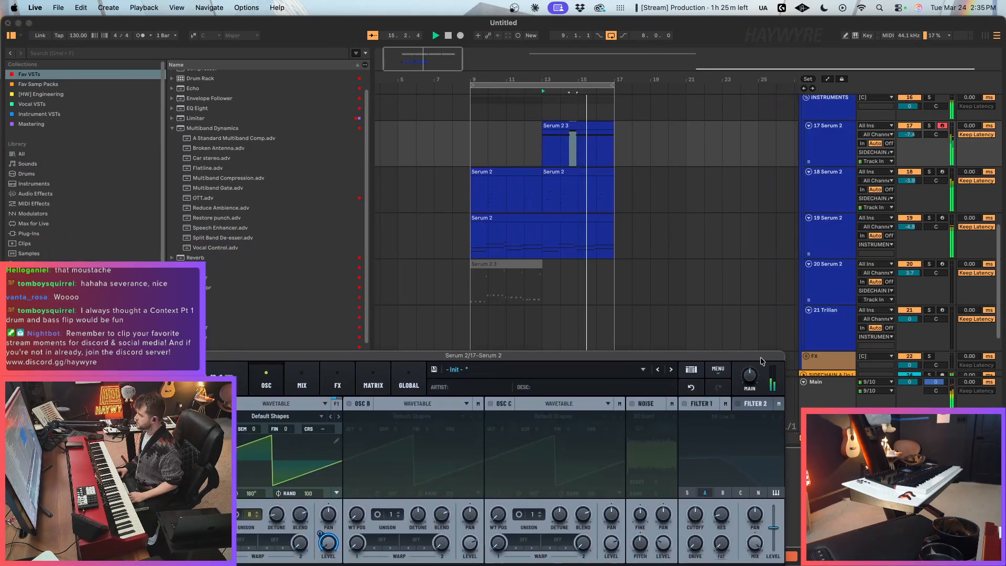
{"action": "left_click", "coordinate": [581, 125]}
{"action": "left_click", "coordinate": [465, 145]}
{"action": "key", "text": "ctrl+v"}
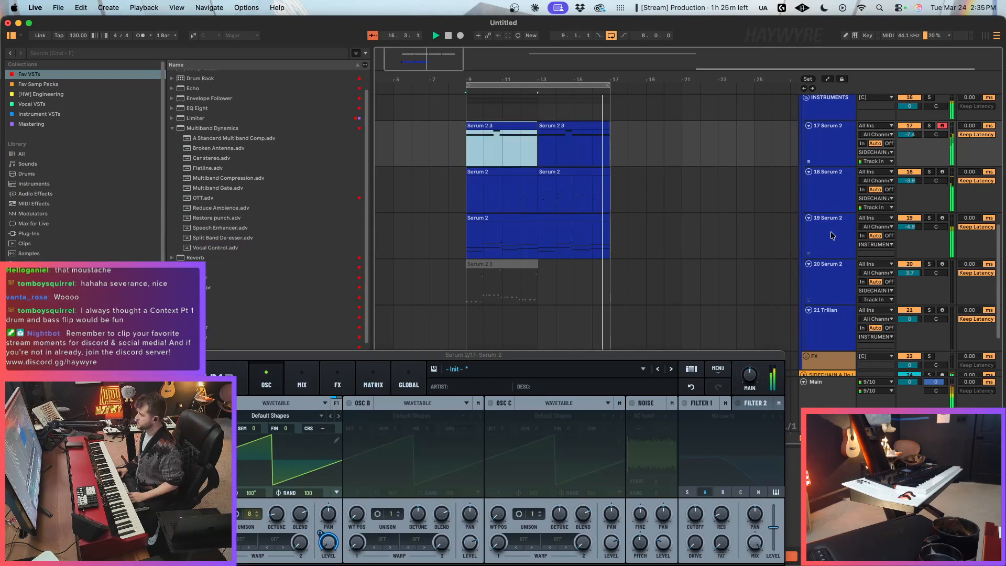
Step: Load the preset Bright - Captain Kirk from the NEST - Serum Infinity BRIGHT folder into the NECTAR track's Serum 2 and arm the track
{"action": "left_click", "coordinate": [804, 220]}
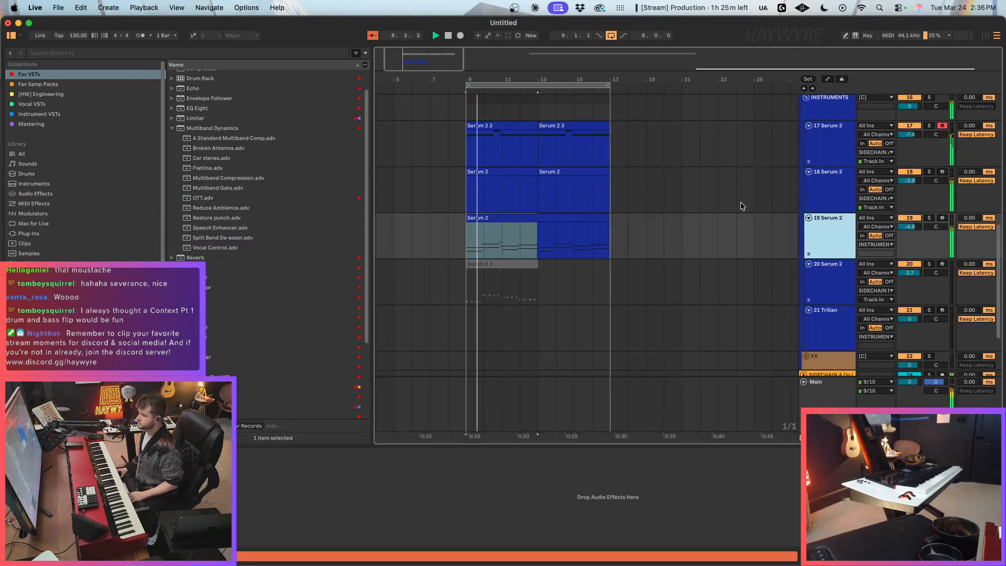
{"action": "scroll", "coordinate": [780, 217], "scroll_direction": "up", "scroll_amount": 2}
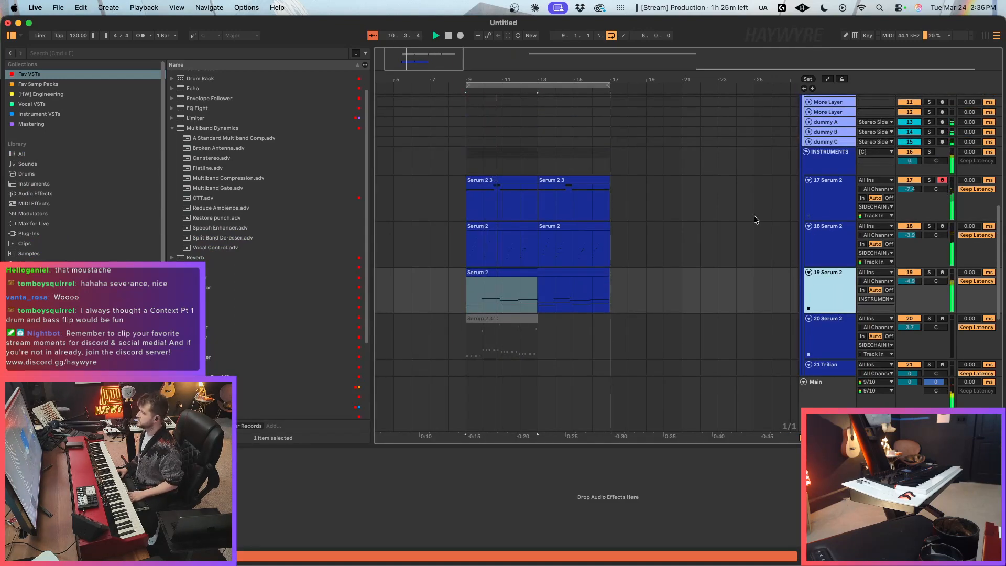
{"action": "scroll", "coordinate": [864, 301], "scroll_direction": "up", "scroll_amount": 10}
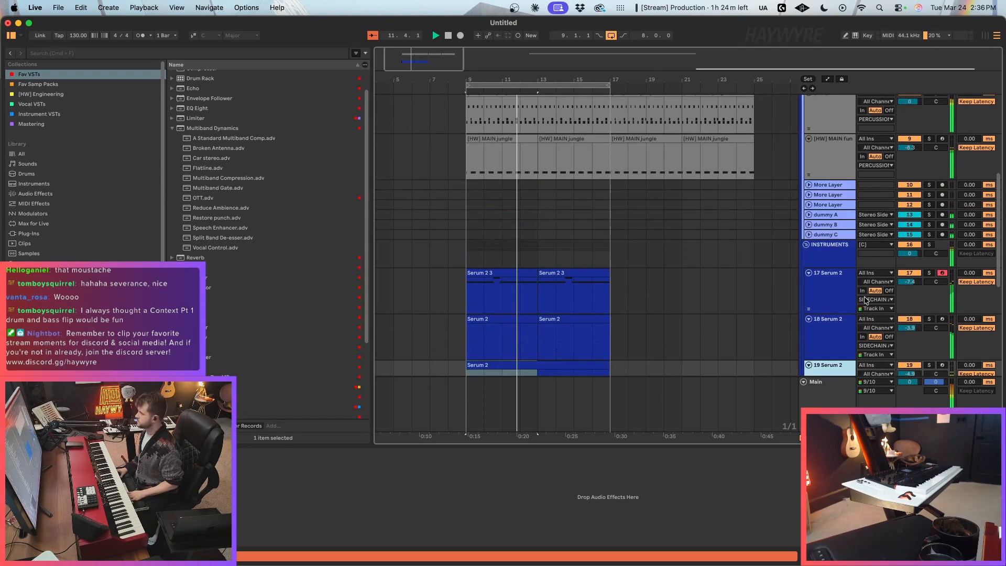
{"action": "left_click", "coordinate": [822, 208]}
{"action": "scroll", "coordinate": [252, 380], "scroll_direction": "down", "scroll_amount": 5}
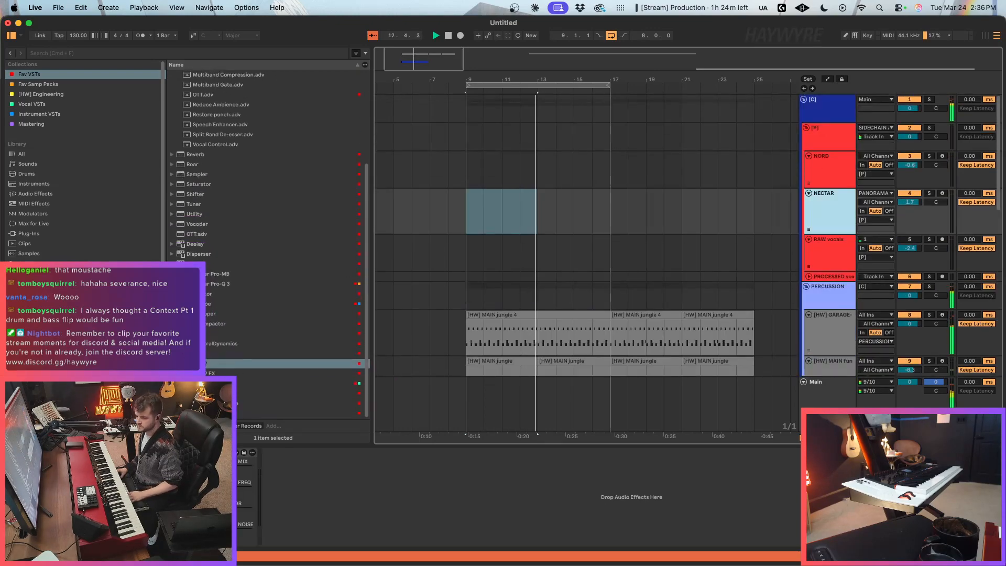
{"action": "left_click", "coordinate": [201, 363]}
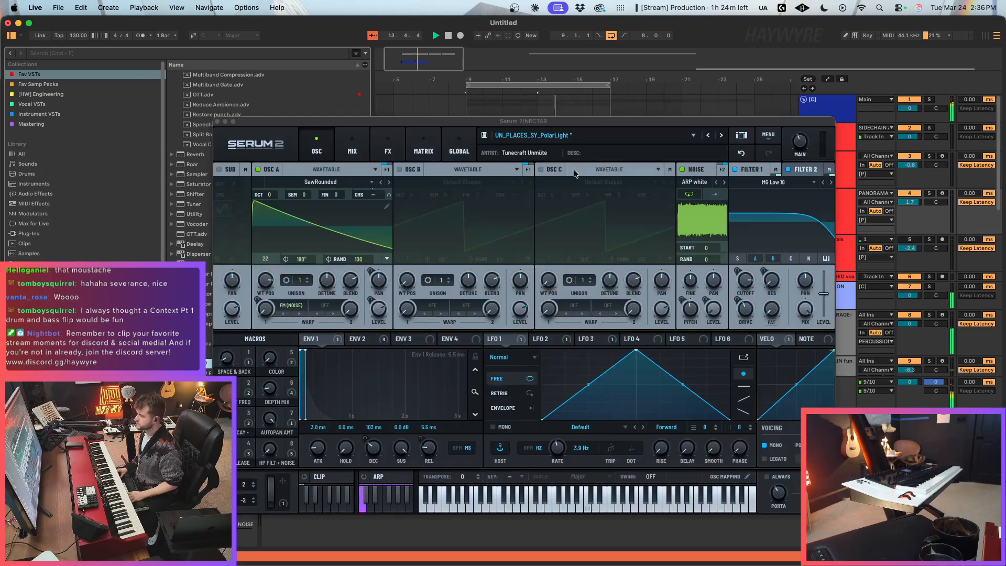
{"action": "left_click", "coordinate": [590, 137]}
{"action": "mouse_move", "coordinate": [614, 162]}
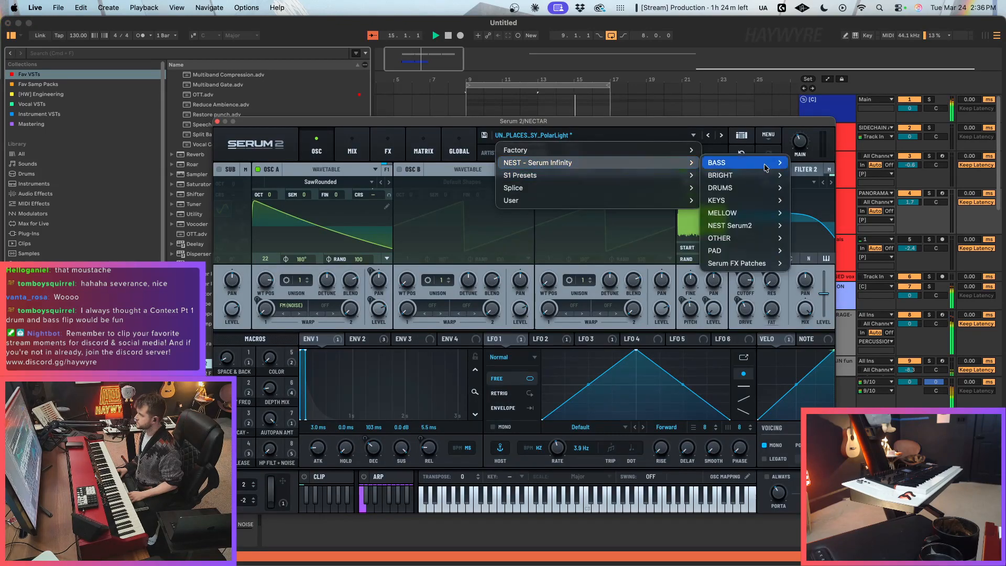
{"action": "mouse_move", "coordinate": [744, 175]}
{"action": "left_click", "coordinate": [867, 139]}
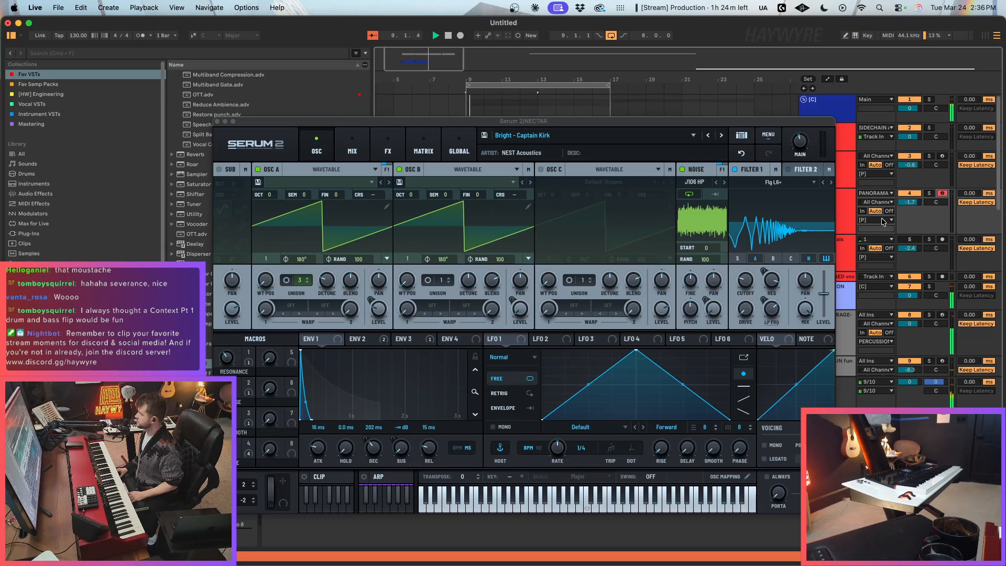
Step: Play the preset over the loop, set the NECTAR track's volume to about -2.1 dB, and close the synth window
{"action": "left_click_drag", "start_coordinate": [683, 124], "coordinate": [559, 124]}
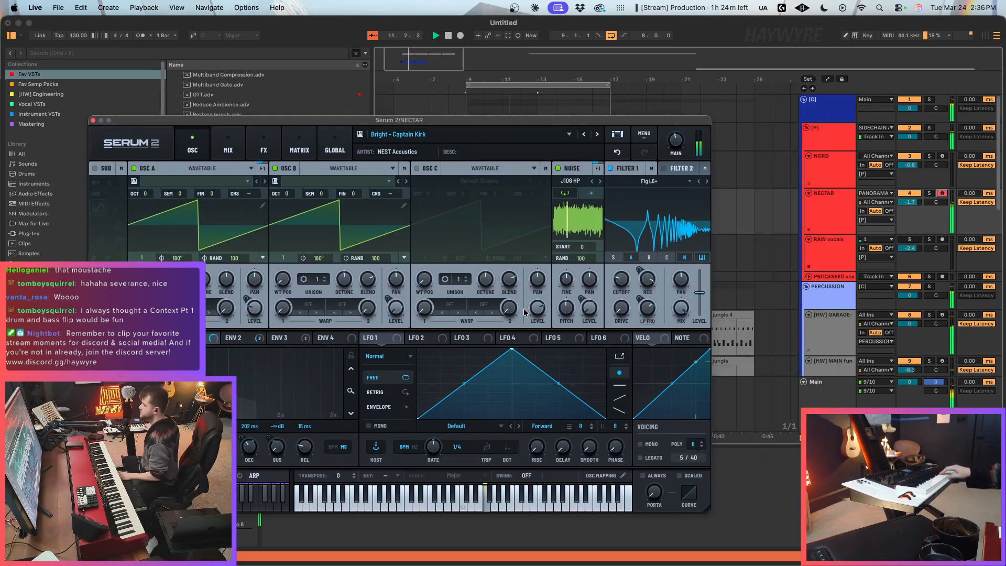
{"action": "left_click_drag", "start_coordinate": [912, 201], "coordinate": [913, 196]}
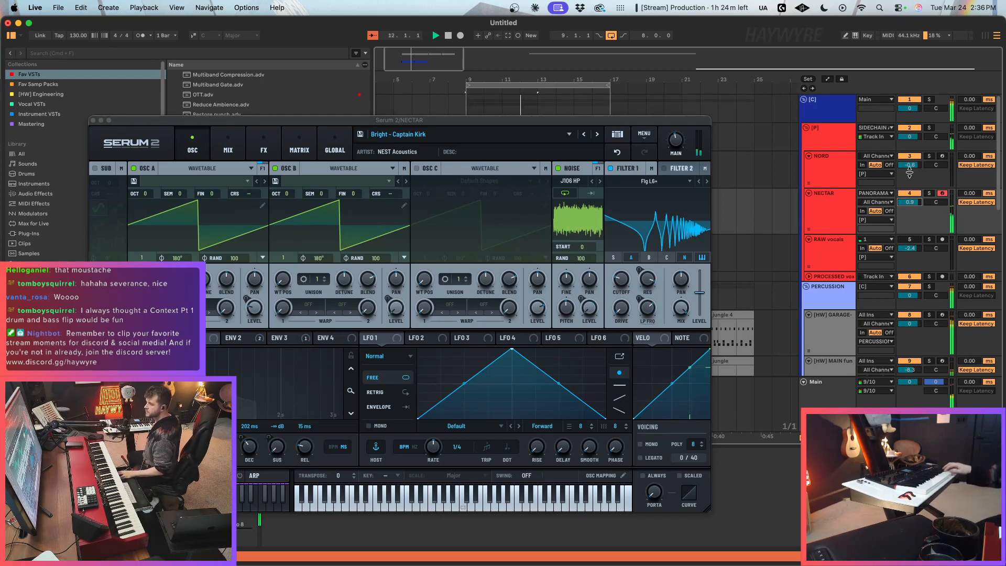
{"action": "left_click_drag", "start_coordinate": [913, 204], "coordinate": [912, 211]}
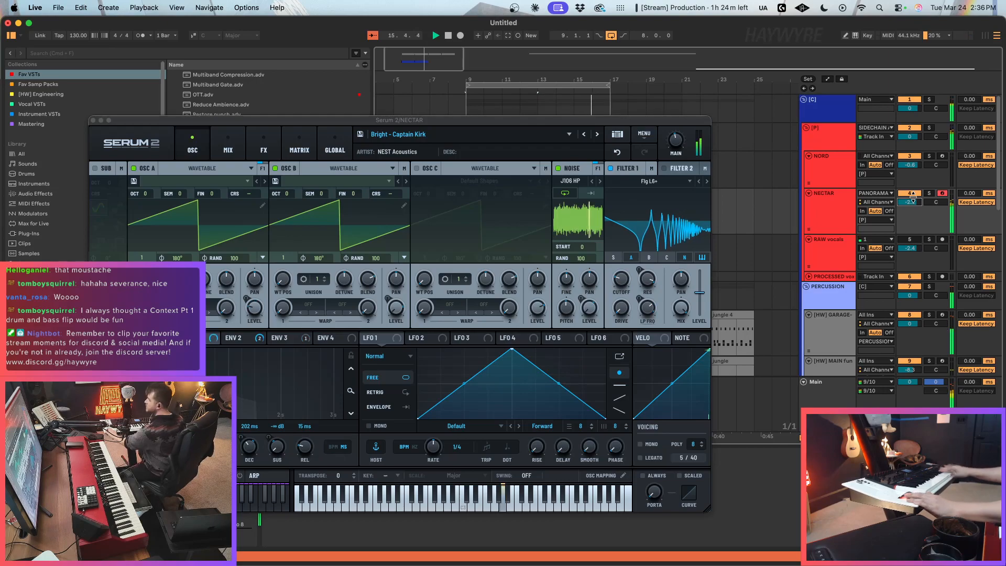
{"action": "left_click", "coordinate": [93, 121]}
Step: Stop playback and copy track 19's Serum 2 clip from bar 9 to bar 1
{"action": "scroll", "coordinate": [545, 342], "scroll_direction": "down", "scroll_amount": 10}
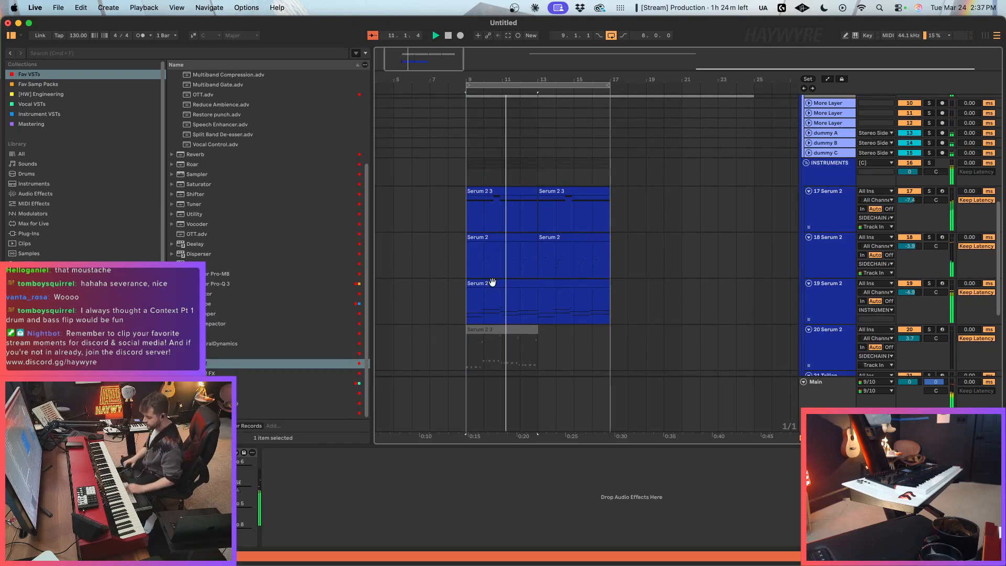
{"action": "scroll", "coordinate": [407, 128], "scroll_direction": "left", "scroll_amount": 3}
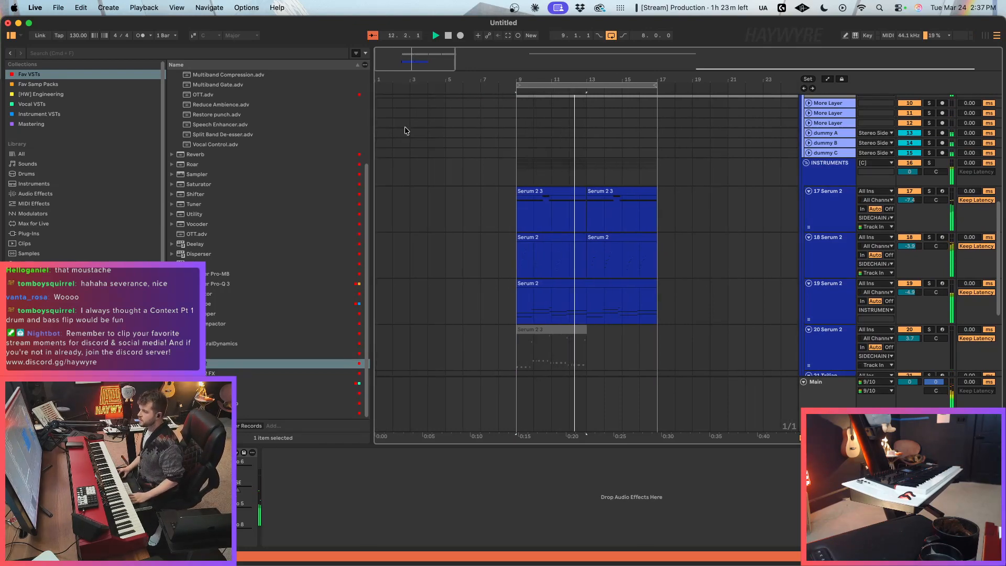
{"action": "left_click", "coordinate": [540, 283]}
{"action": "key", "text": "space"}
{"action": "key", "text": "super+c"}
{"action": "left_click", "coordinate": [381, 297]}
{"action": "key", "text": "super+v"}
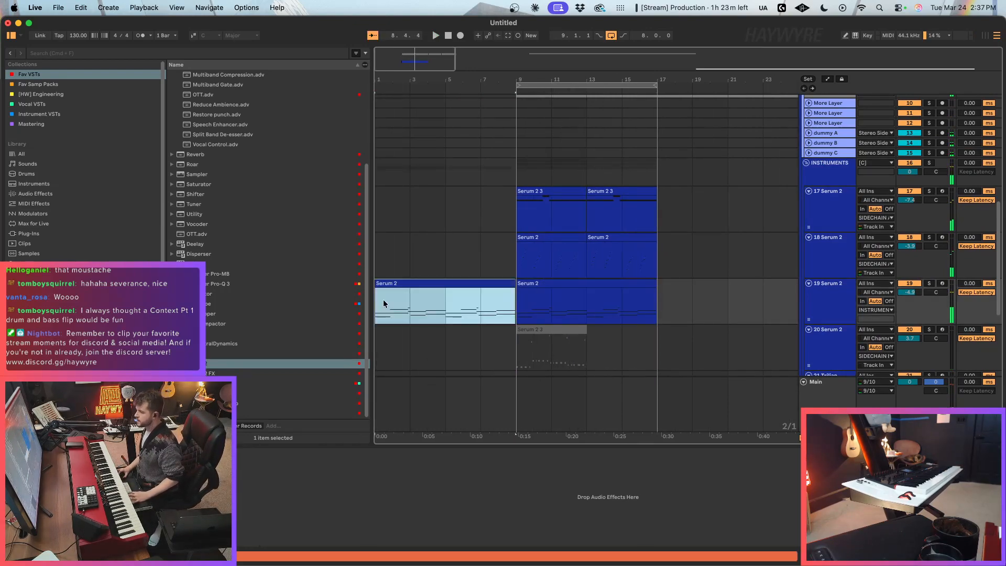
Step: Examine the notes of the copied track 19 clip at bar 1, and return to the arrangement
{"action": "left_click", "coordinate": [495, 290]}
{"action": "left_click", "coordinate": [510, 282]}
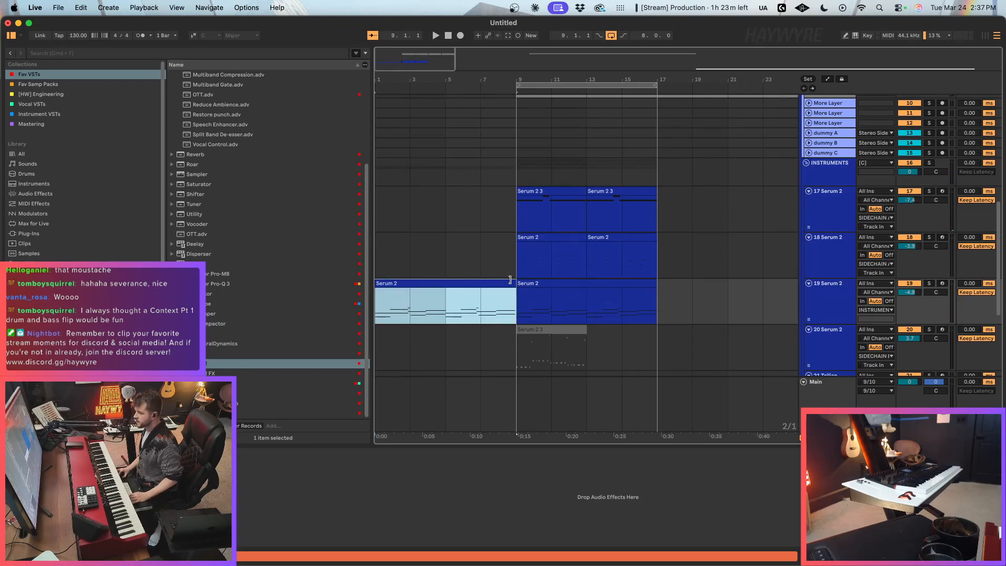
{"action": "double_click", "coordinate": [511, 282]}
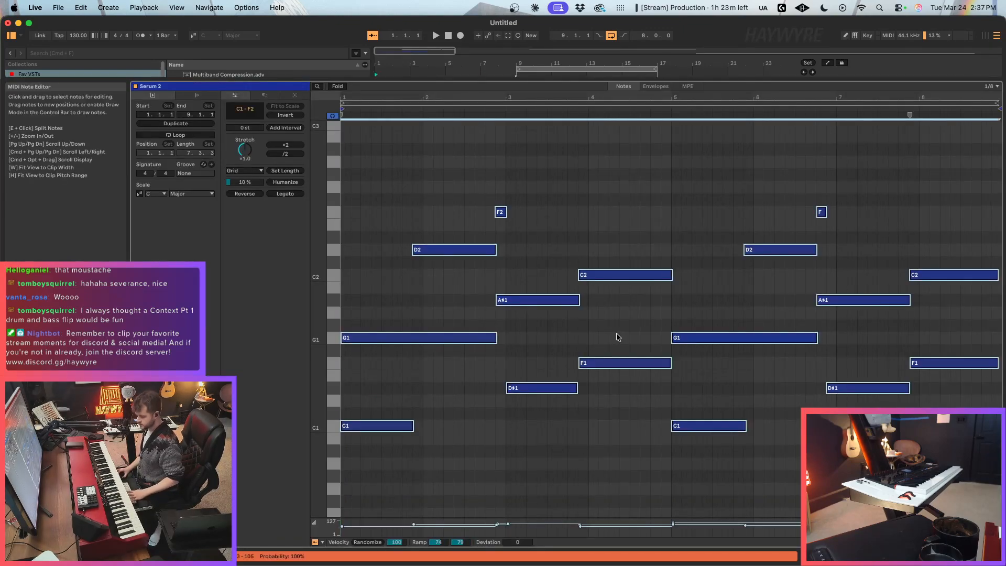
{"action": "key", "text": "shift+Tab"}
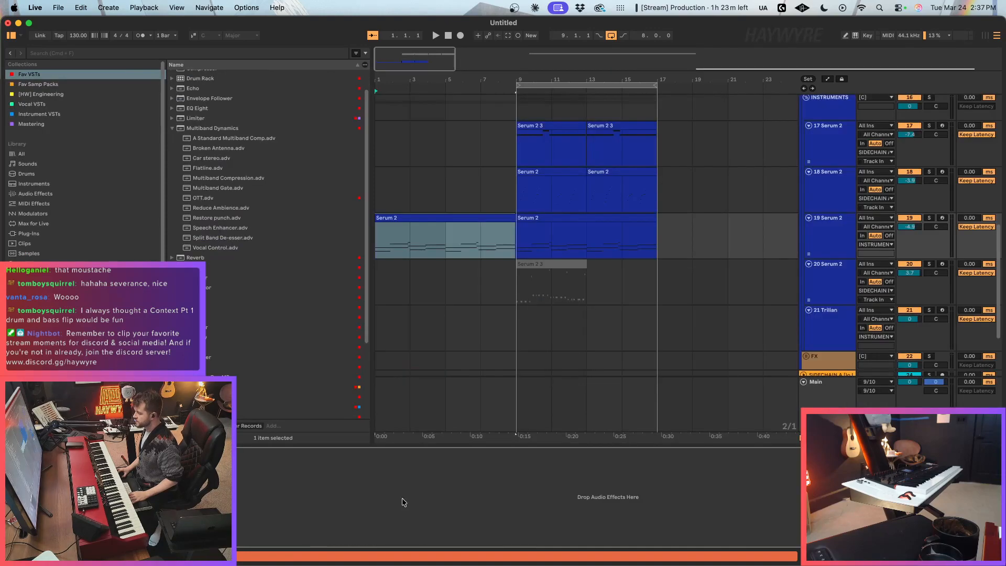
Step: In track 19's Serum 2, enable Filter 1 and assign Macro 1 to its cutoff
{"action": "left_click", "coordinate": [26, 455]}
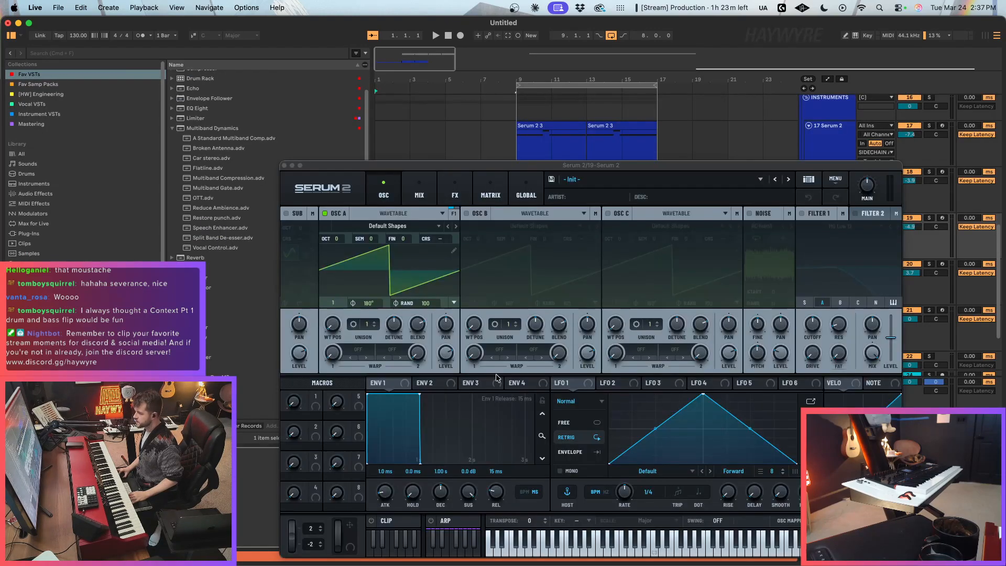
{"action": "left_click", "coordinate": [804, 214]}
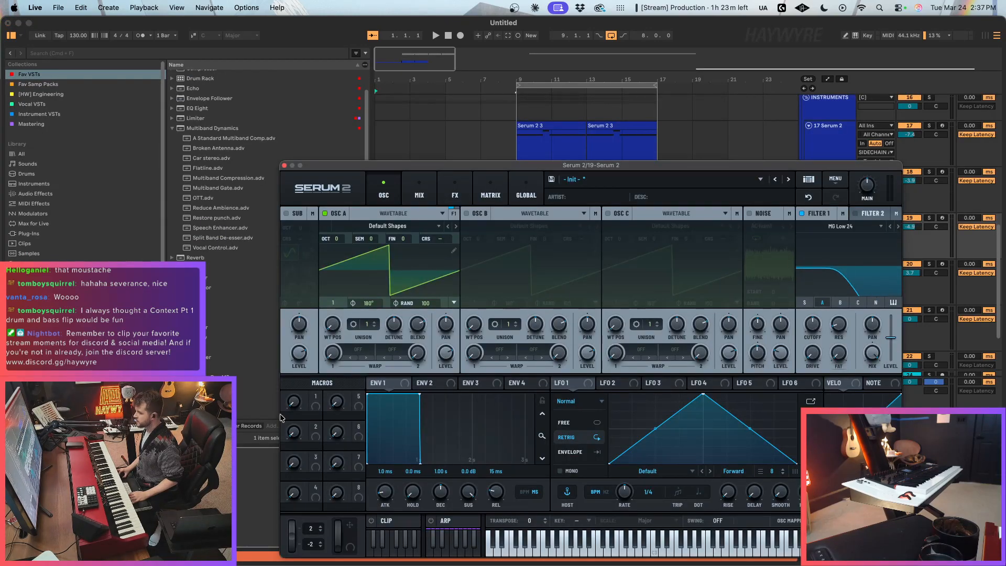
{"action": "left_click_drag", "start_coordinate": [317, 403], "coordinate": [819, 310]}
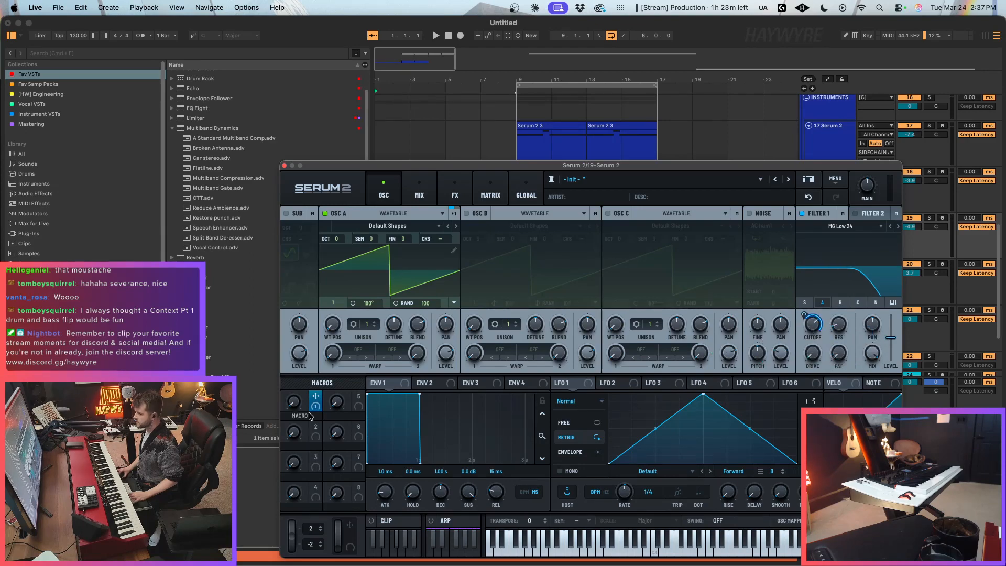
Step: Expose Serum 2's Macro 1 as an automatable parameter in track 19's device and return the arrangement to clip view
{"action": "left_click_drag", "start_coordinate": [460, 164], "coordinate": [563, 172]}
{"action": "left_click", "coordinate": [121, 452]}
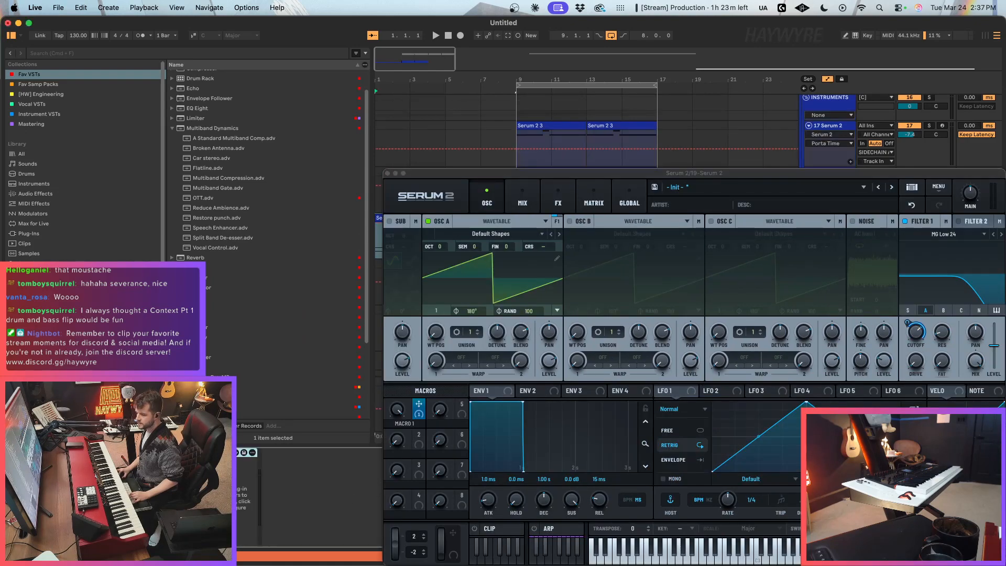
{"action": "left_click", "coordinate": [217, 452]}
{"action": "left_click_drag", "start_coordinate": [397, 410], "coordinate": [382, 547]}
{"action": "left_click", "coordinate": [218, 452]}
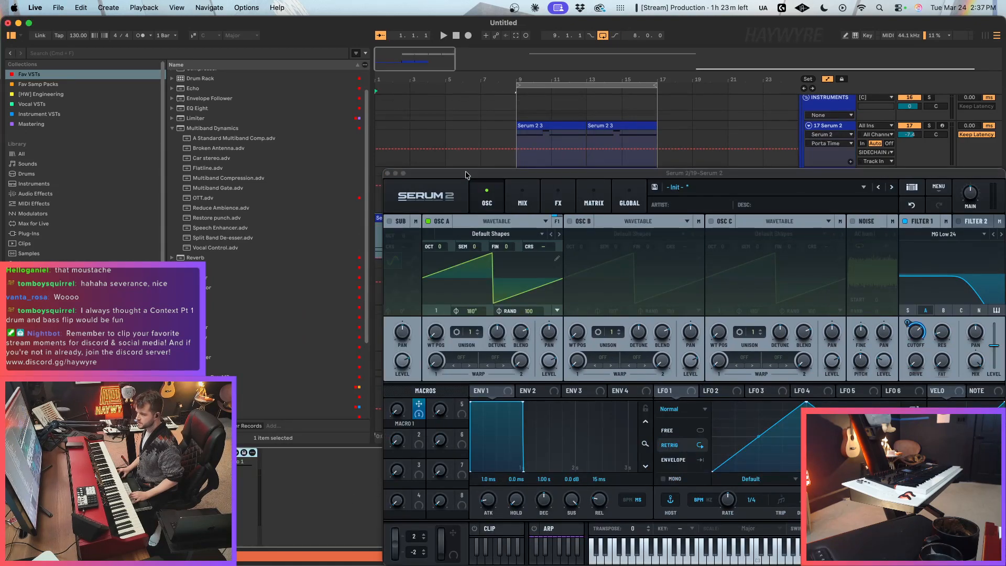
{"action": "left_click_drag", "start_coordinate": [456, 172], "coordinate": [648, 162]}
{"action": "left_click", "coordinate": [376, 241]}
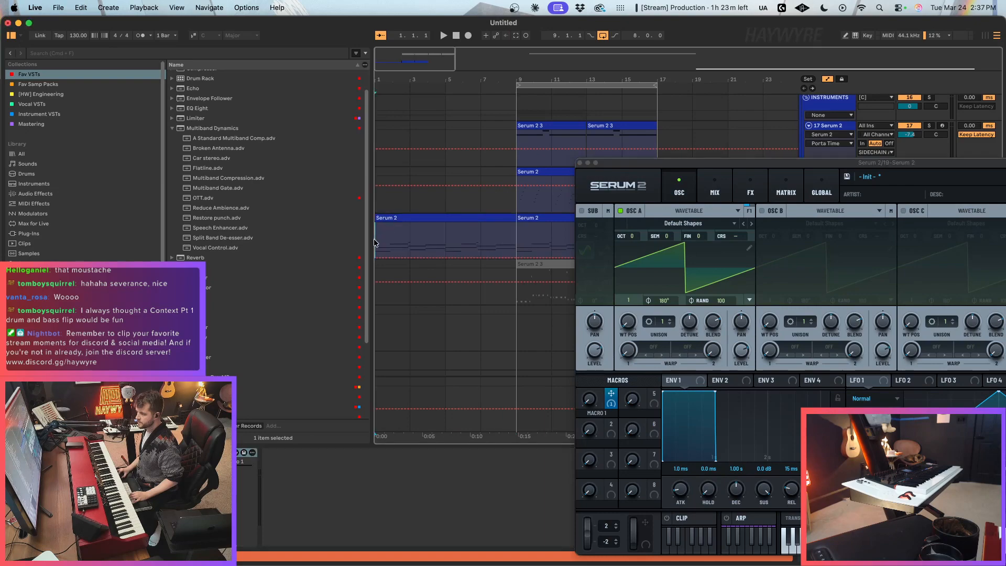
{"action": "key", "text": "a"}
Step: Copy track 18's Serum 2 clip from bar 9 to bars 1 and 5
{"action": "left_click", "coordinate": [525, 171]}
{"action": "left_click", "coordinate": [382, 191]}
{"action": "key", "text": "super+v"}
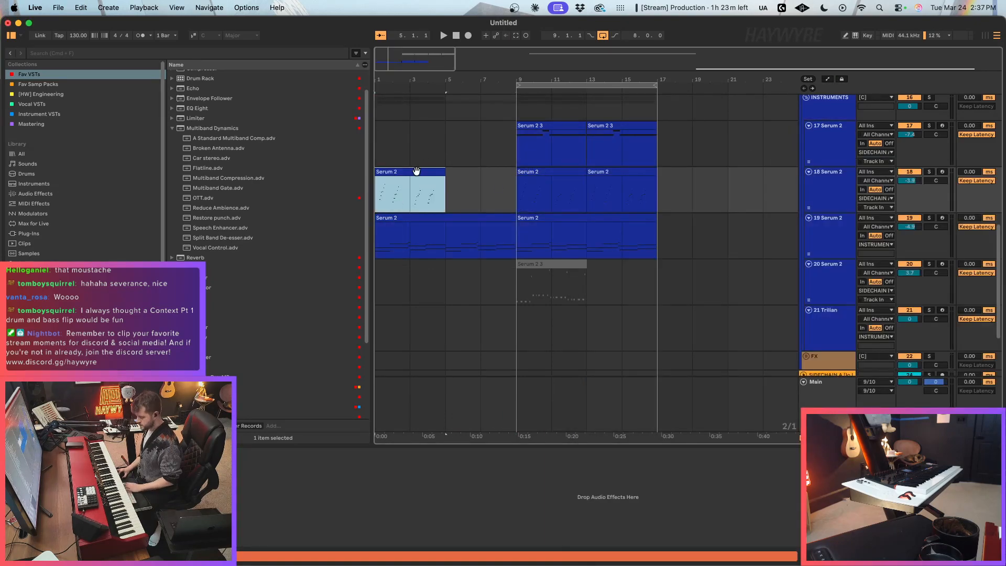
{"action": "key", "text": "super+v"}
{"action": "left_click", "coordinate": [410, 177]}
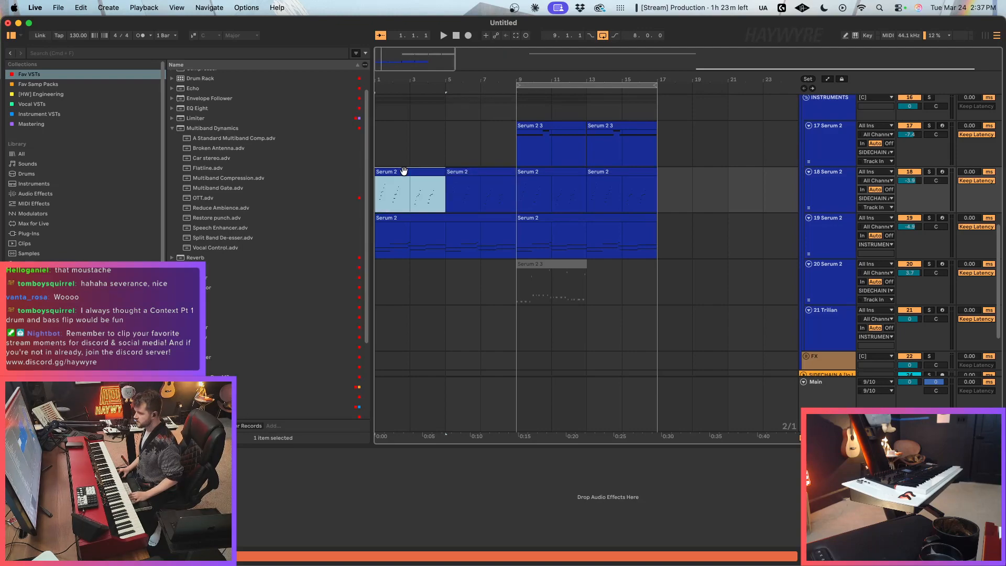
Step: Automate Macro 1 on track 19 to stay low until bar 5 and ramp up to bar 9, and close the synth window
{"action": "left_click", "coordinate": [381, 244]}
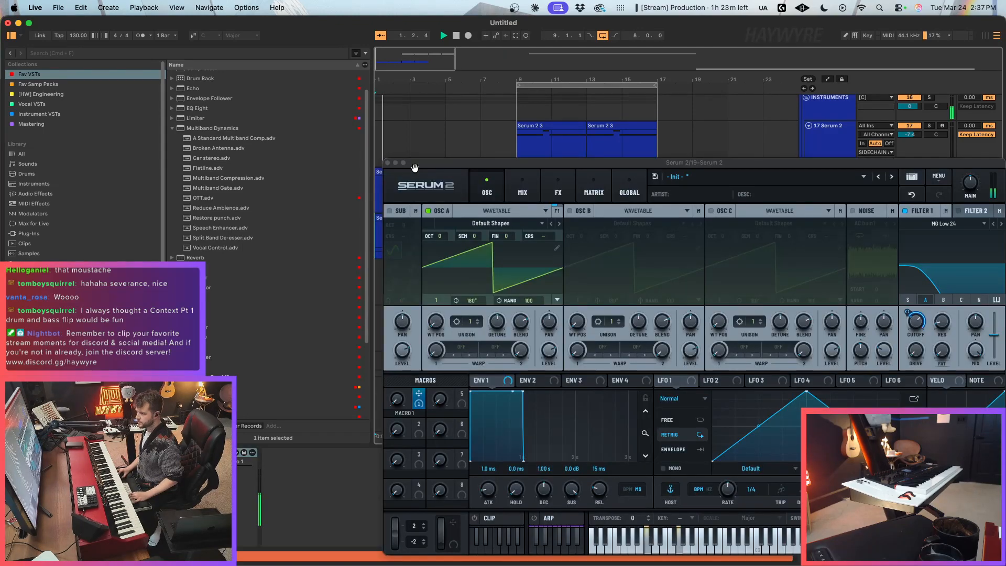
{"action": "left_click_drag", "start_coordinate": [414, 163], "coordinate": [747, 212]}
{"action": "key", "text": "a"}
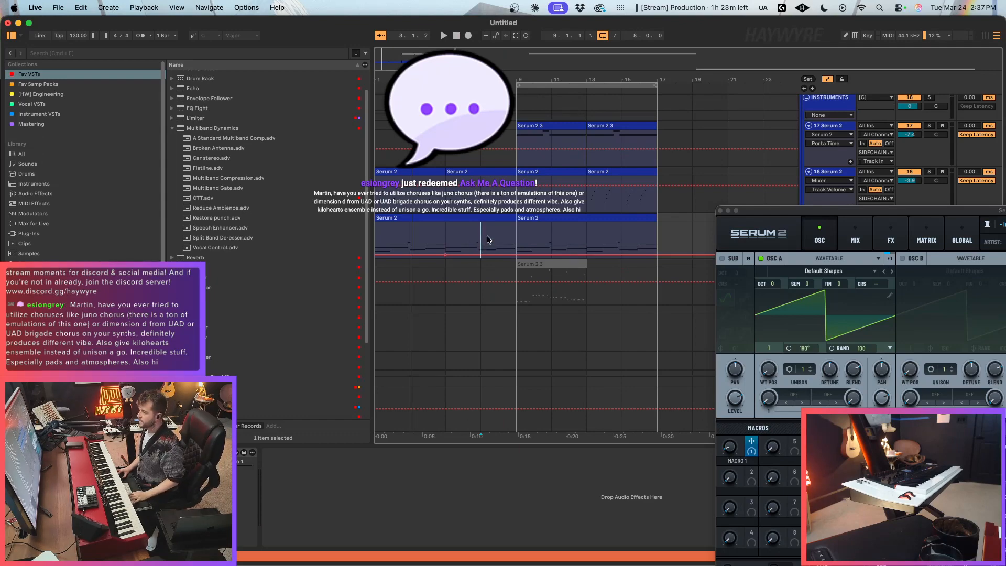
{"action": "left_click", "coordinate": [481, 255]}
{"action": "left_click_drag", "start_coordinate": [516, 255], "coordinate": [516, 236]}
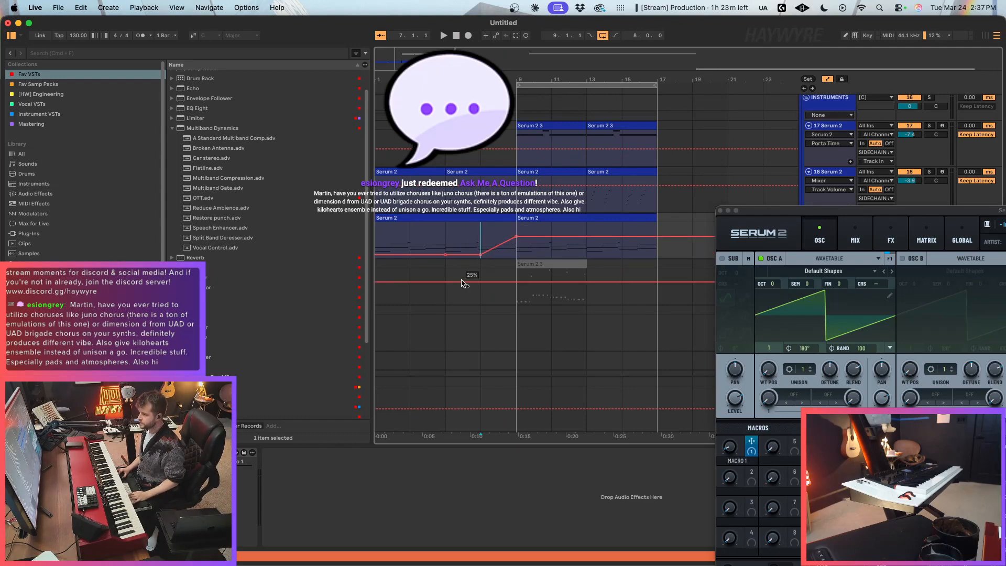
{"action": "left_click", "coordinate": [480, 255]}
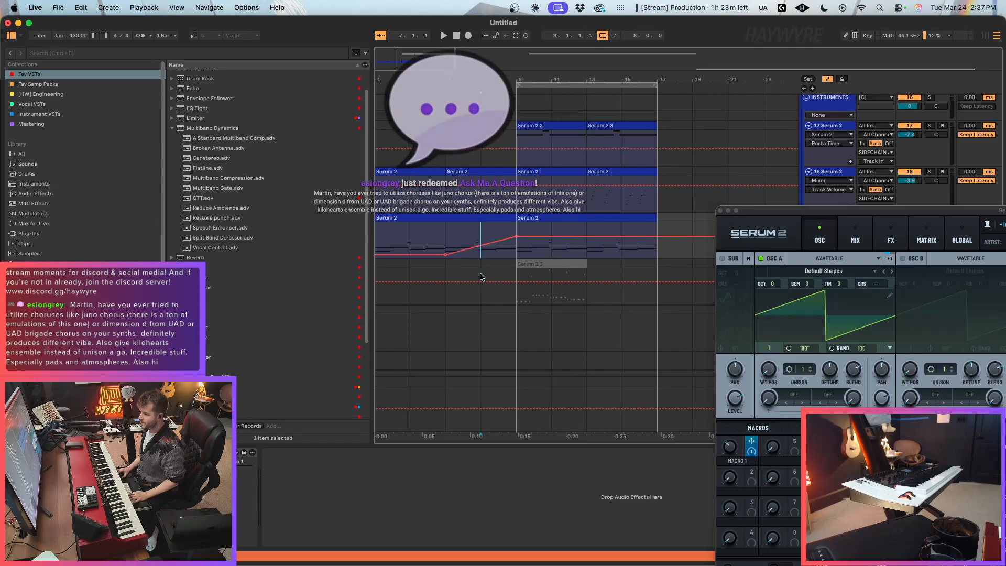
{"action": "left_click", "coordinate": [453, 230]}
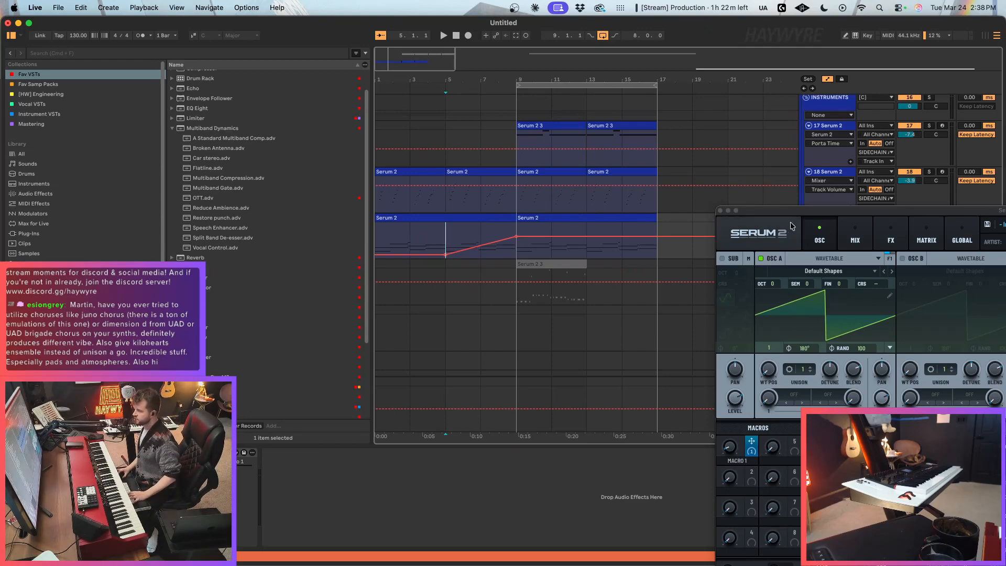
{"action": "left_click_drag", "start_coordinate": [806, 211], "coordinate": [538, 115]}
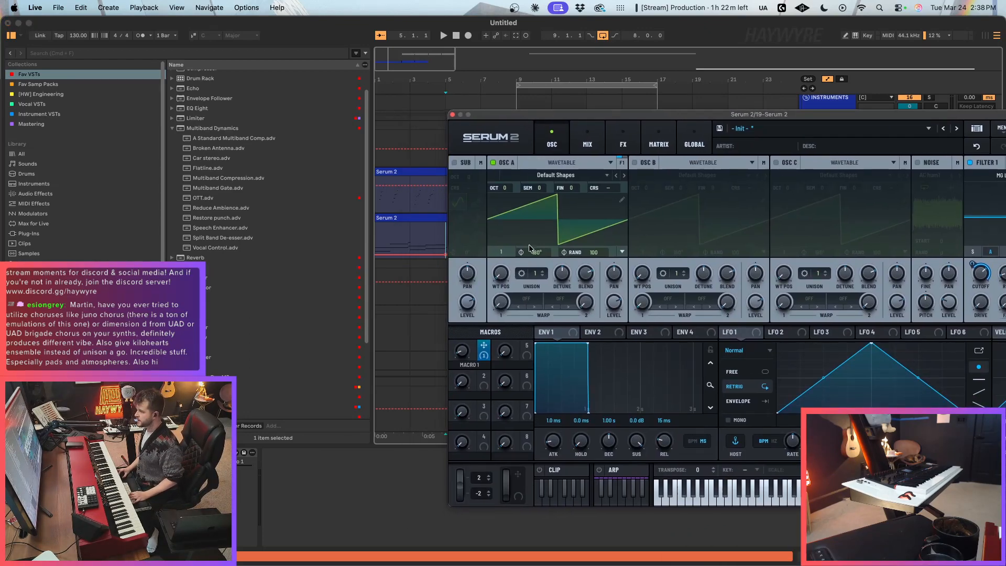
{"action": "left_click", "coordinate": [408, 219]}
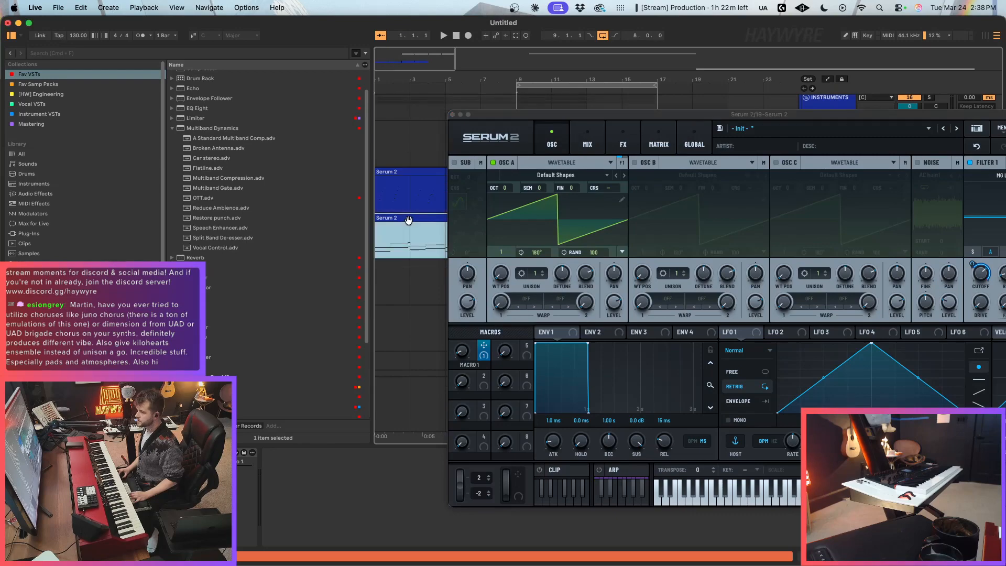
{"action": "left_click", "coordinate": [453, 115]}
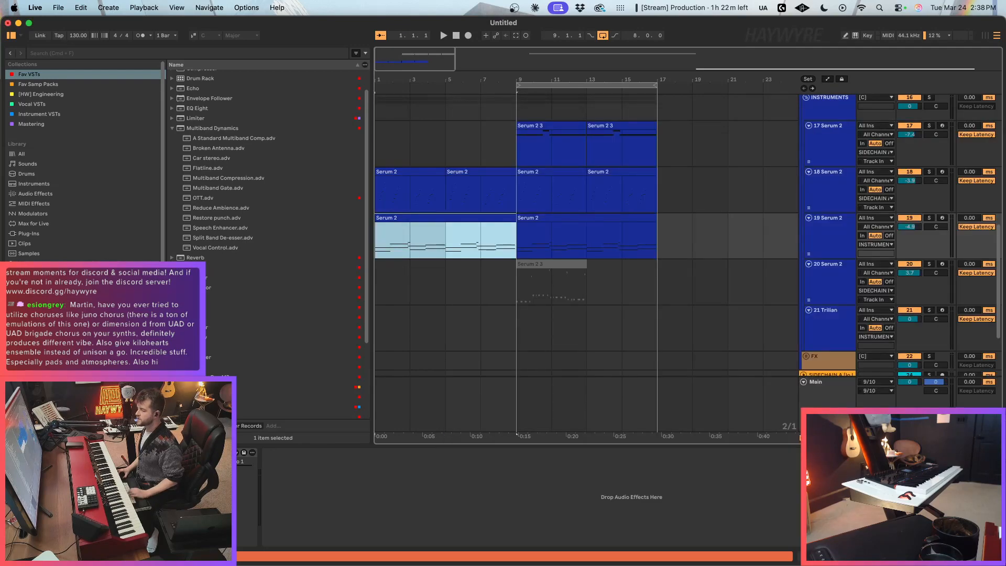
Step: Open the Kilohearts folder in the plug-in library and look through its effects
{"action": "left_click", "coordinate": [201, 126]}
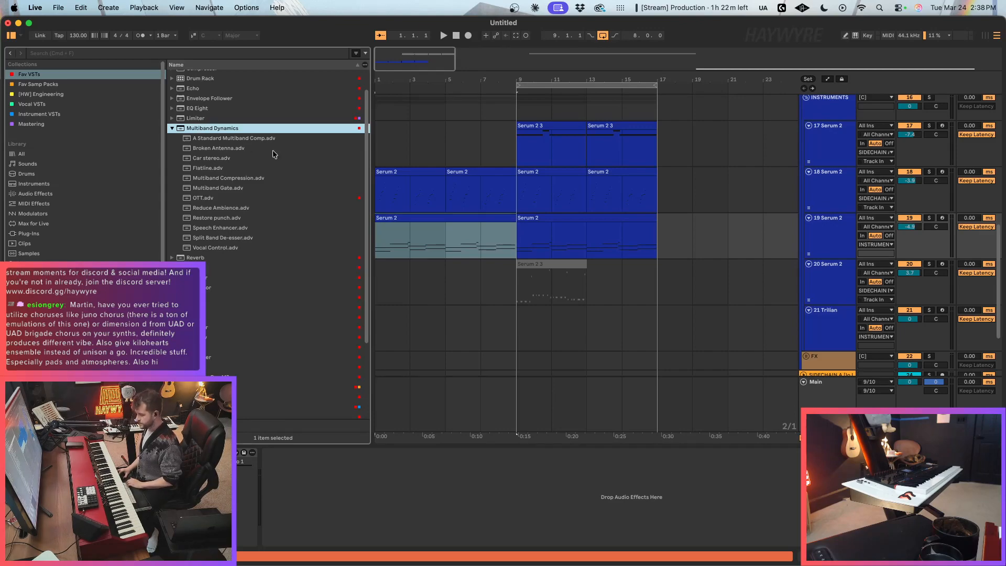
{"action": "left_click", "coordinate": [43, 234]}
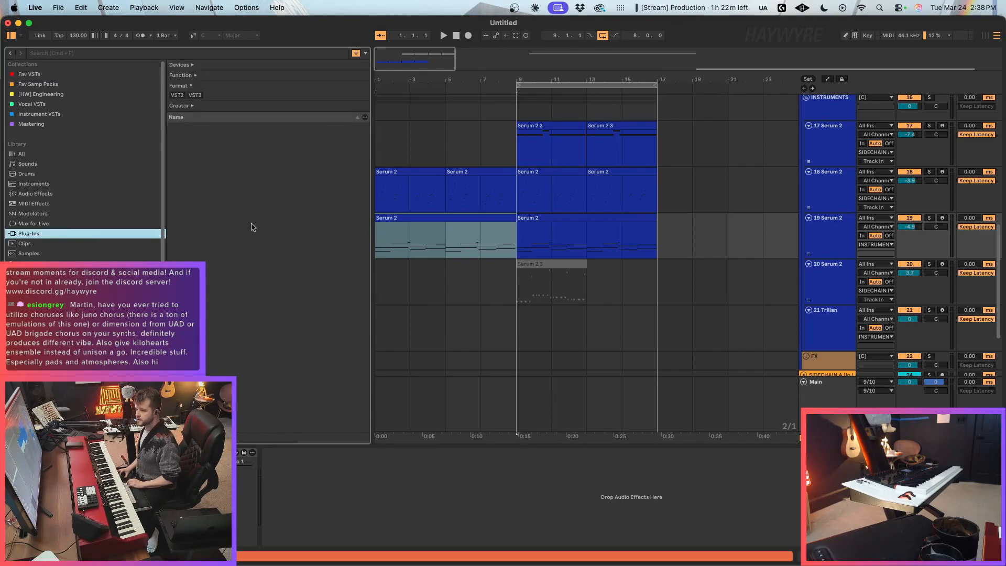
{"action": "scroll", "coordinate": [209, 250], "scroll_direction": "up", "scroll_amount": 3}
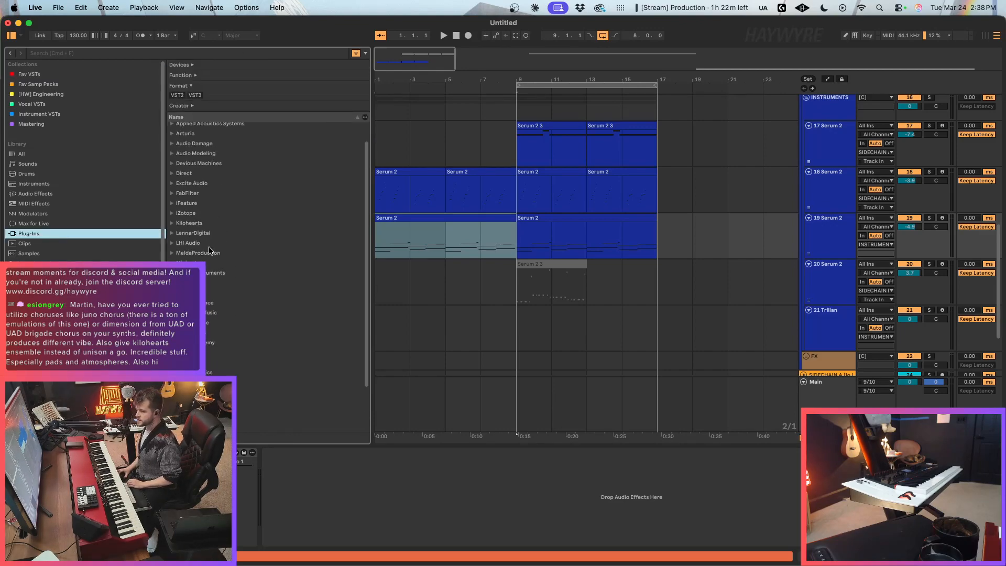
{"action": "left_click", "coordinate": [188, 222]}
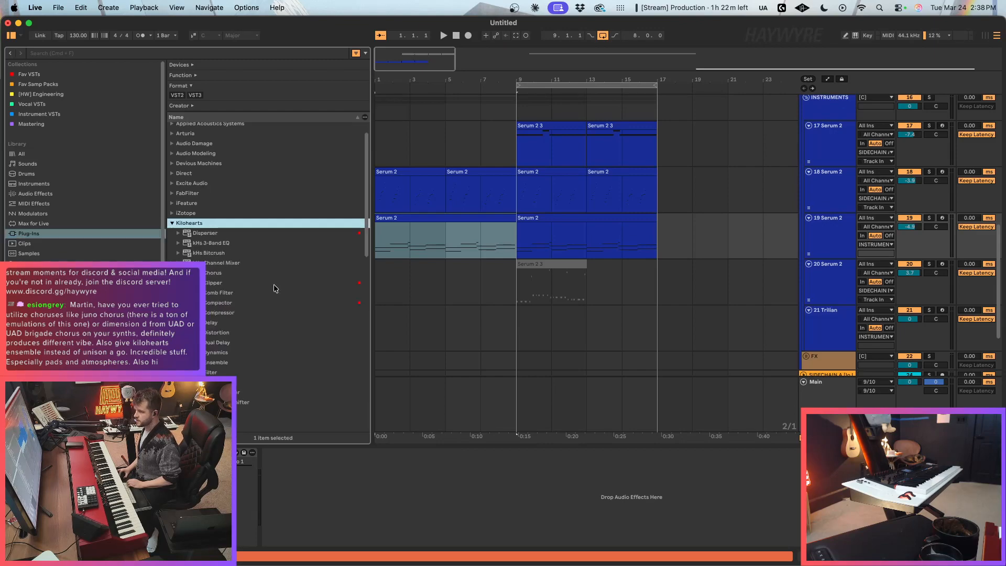
{"action": "scroll", "coordinate": [257, 293], "scroll_direction": "down", "scroll_amount": 5}
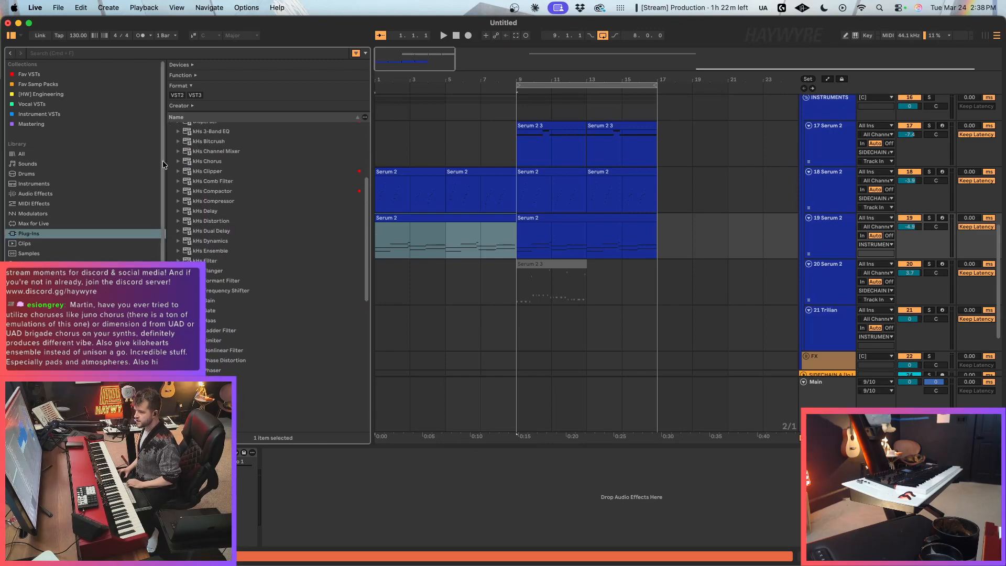
{"action": "scroll", "coordinate": [577, 260], "scroll_direction": "up", "scroll_amount": 4}
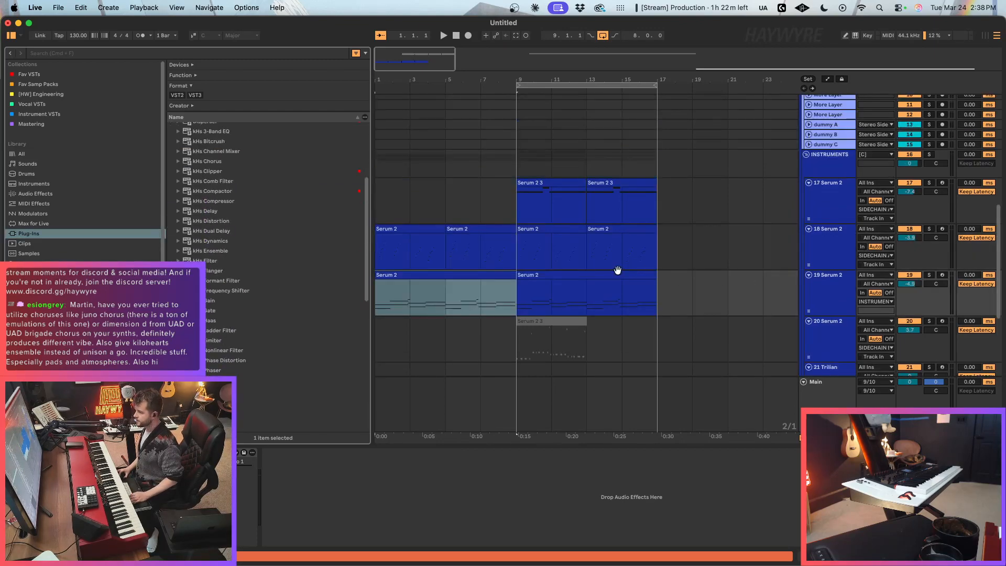
Step: Insert a new MIDI track below track 19 and load Serum 2 onto it from the Fav VSTs collection
{"action": "key", "text": "super+shift+t"}
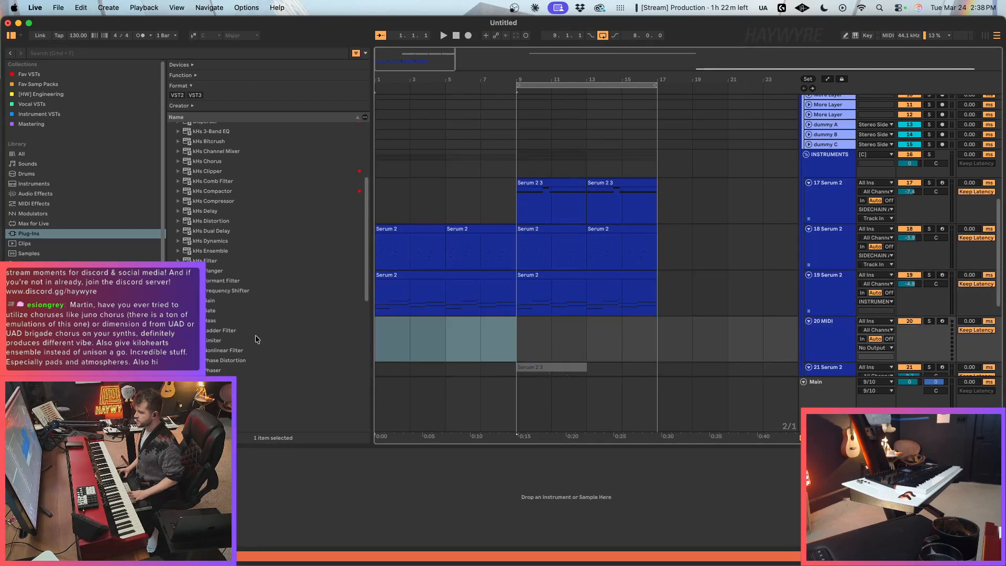
{"action": "scroll", "coordinate": [255, 333], "scroll_direction": "down", "scroll_amount": 5}
{"action": "left_click", "coordinate": [32, 74]}
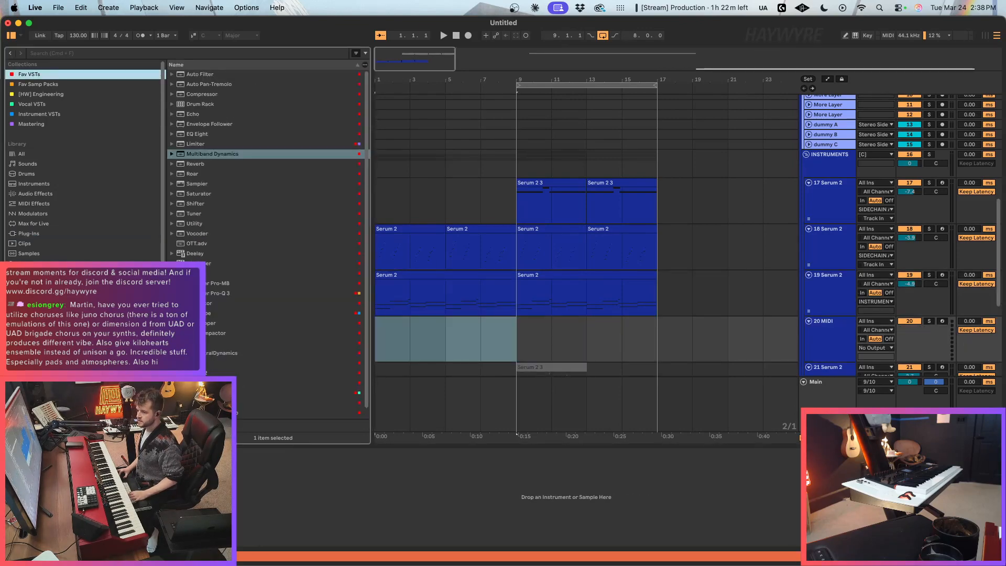
{"action": "left_click_drag", "start_coordinate": [246, 372], "coordinate": [535, 326]}
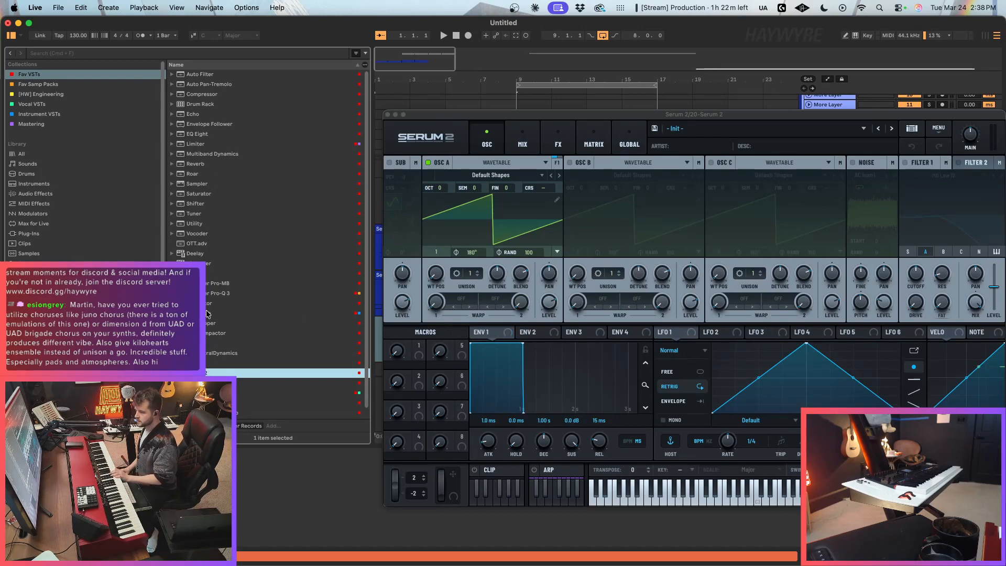
Step: Add the Kilohearts kHs Chorus after the Serum 2 on track 20
{"action": "left_click", "coordinate": [30, 234]}
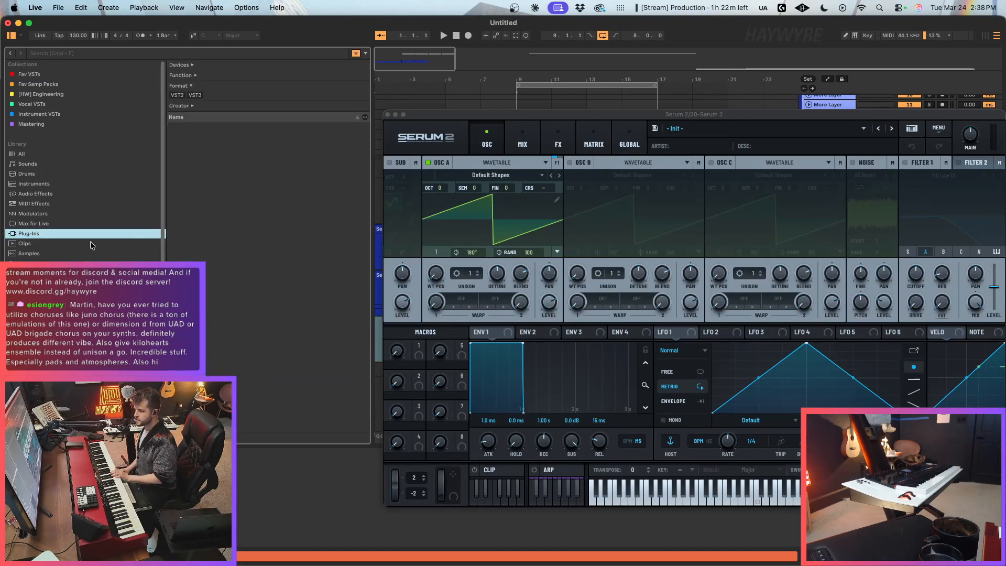
{"action": "scroll", "coordinate": [238, 284], "scroll_direction": "down", "scroll_amount": 5}
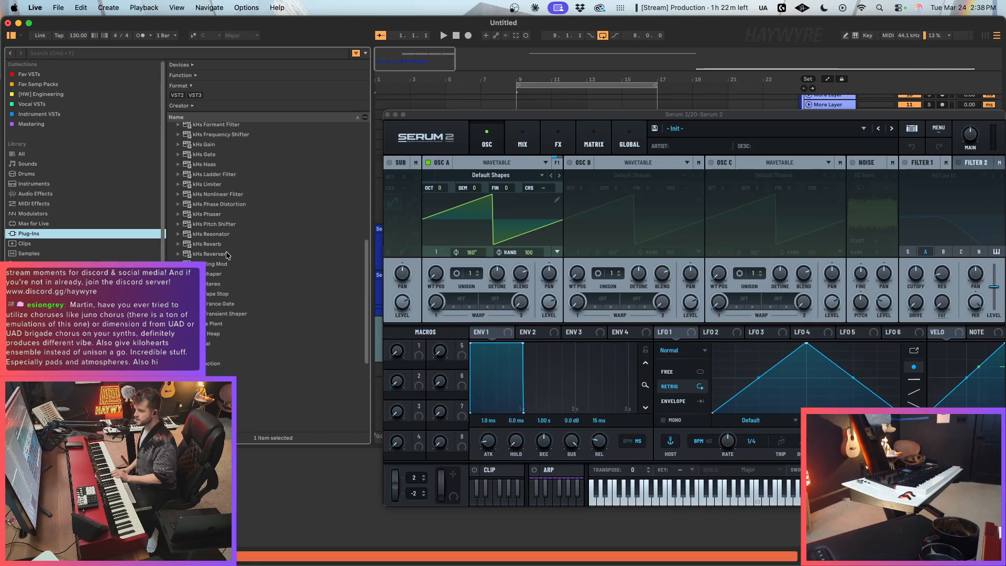
{"action": "scroll", "coordinate": [226, 254], "scroll_direction": "up", "scroll_amount": 5}
{"action": "left_click", "coordinate": [212, 143]}
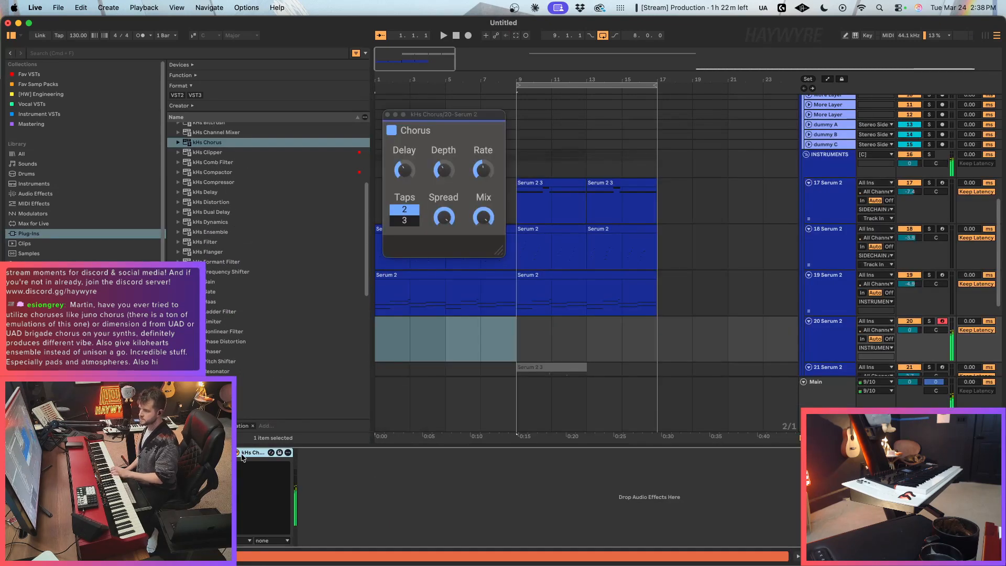
Step: Audition the chorus while lowering its Delay to about 2.3 ms, reducing the Rate and setting the Spread somewhat below maximum
{"action": "left_click", "coordinate": [405, 170]}
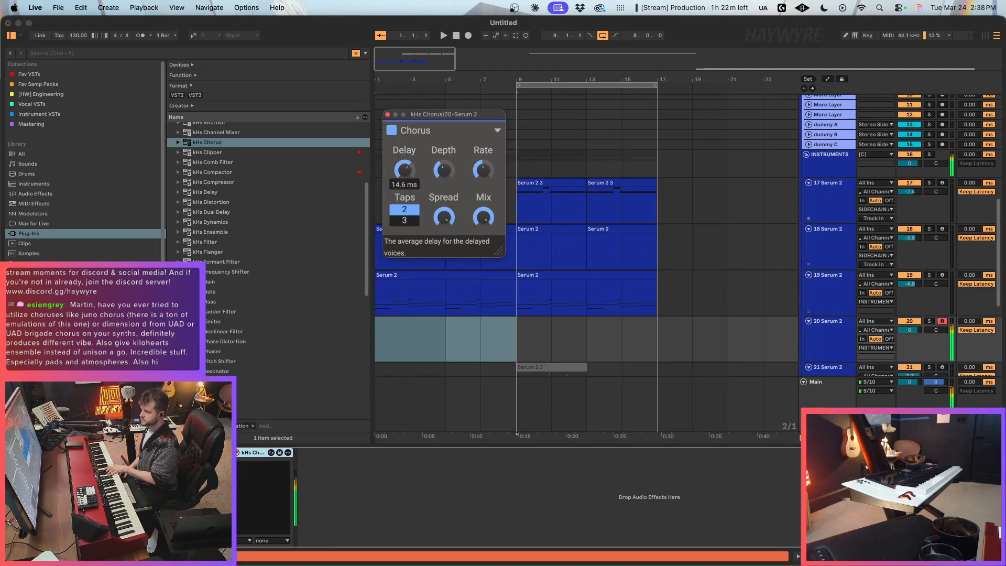
{"action": "left_click_drag", "start_coordinate": [404, 169], "coordinate": [447, 170]}
{"action": "left_click_drag", "start_coordinate": [445, 216], "coordinate": [444, 262]}
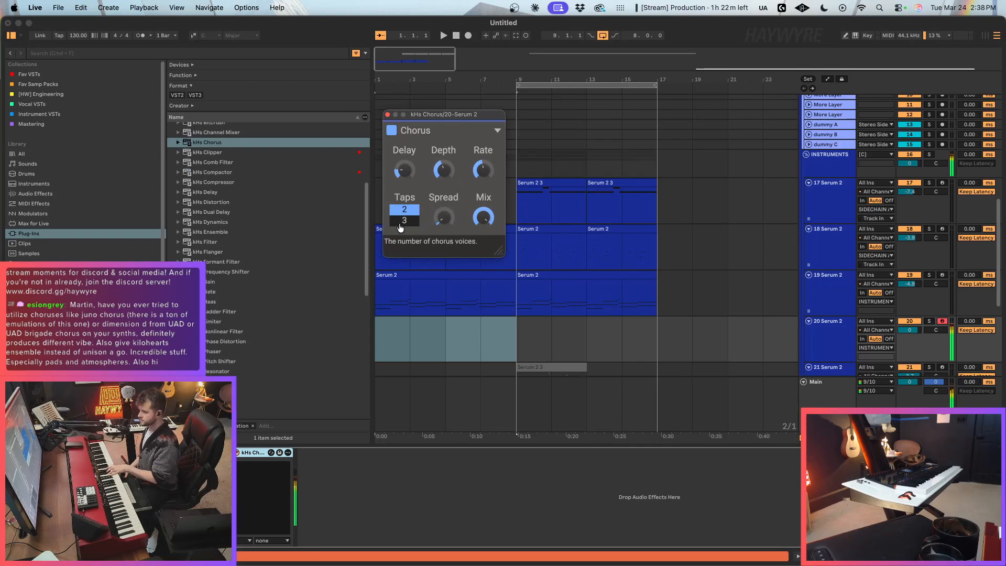
{"action": "left_click_drag", "start_coordinate": [483, 170], "coordinate": [483, 171]}
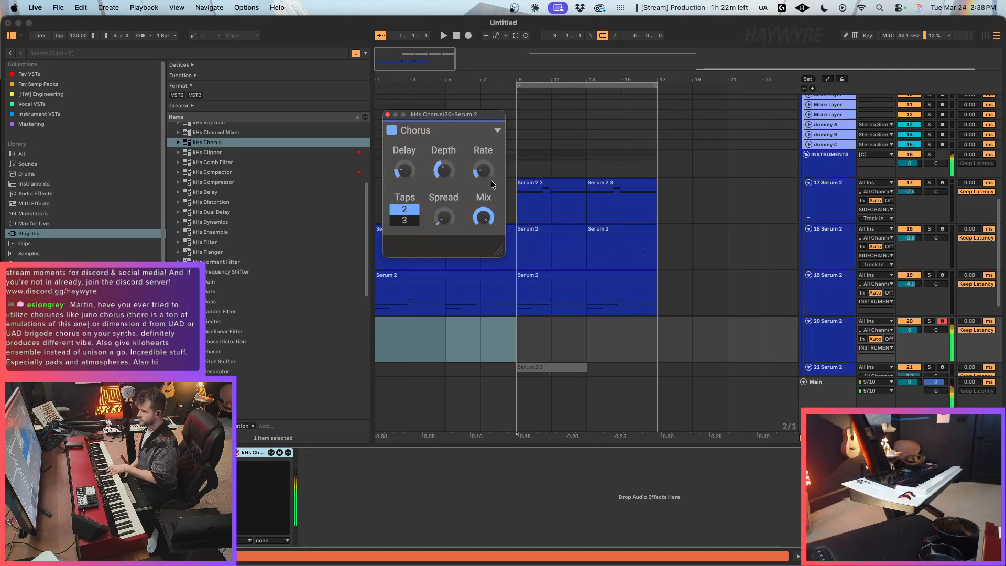
{"action": "left_click_drag", "start_coordinate": [444, 216], "coordinate": [443, 208]}
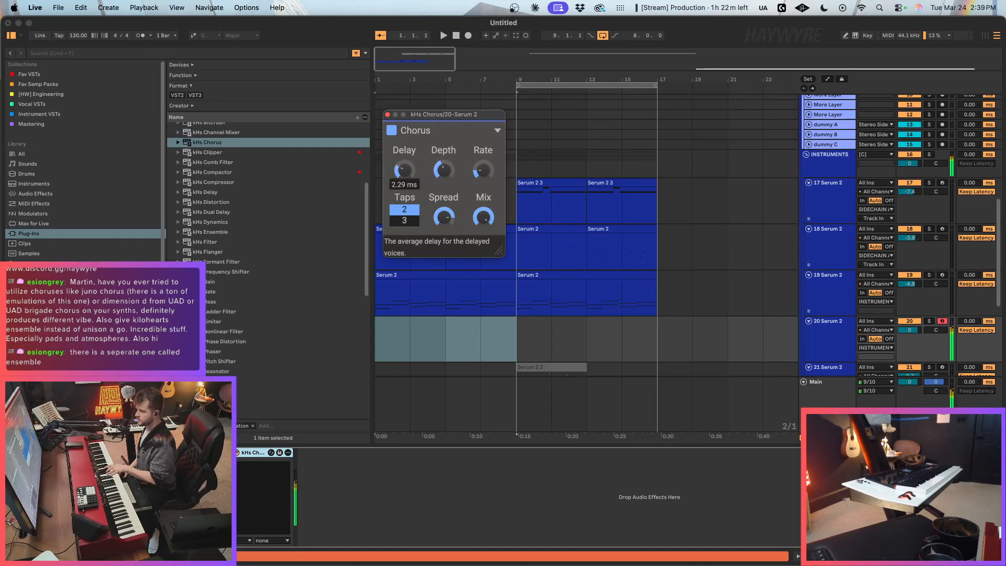
{"action": "left_click_drag", "start_coordinate": [403, 171], "coordinate": [404, 174]}
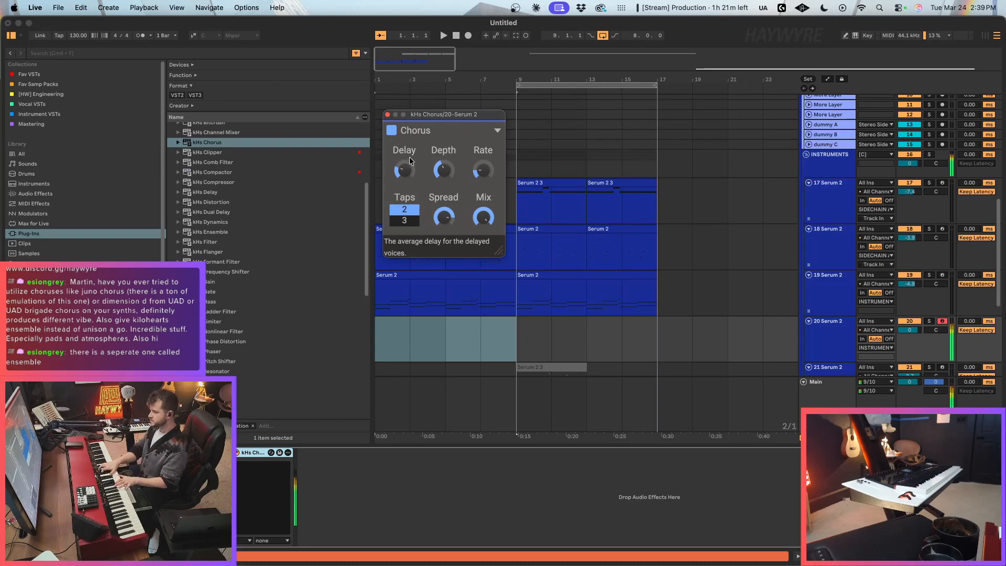
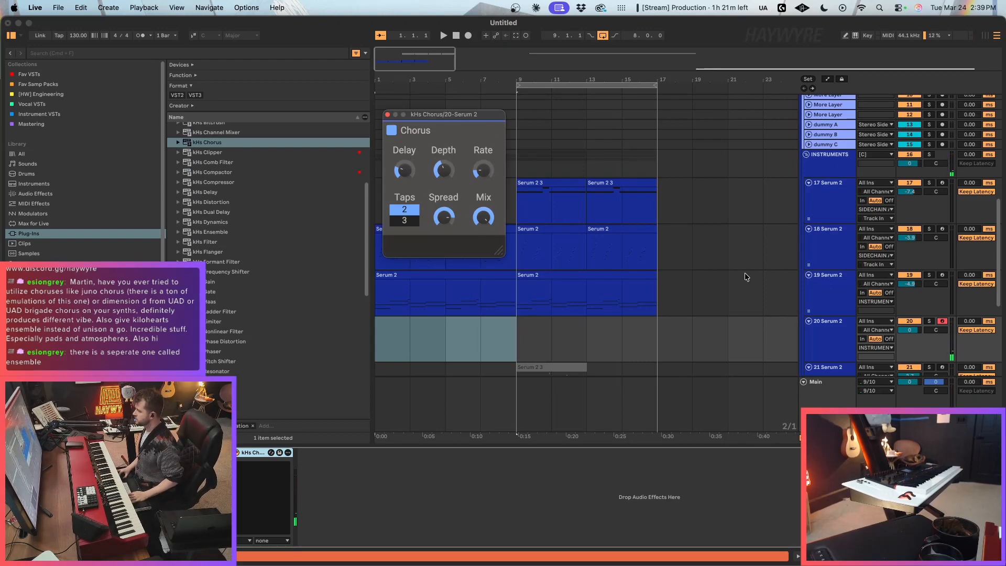
Step: Stop playback and open the Serum 2 on track 18
{"action": "key", "text": "space"}
{"action": "left_click", "coordinate": [406, 293]}
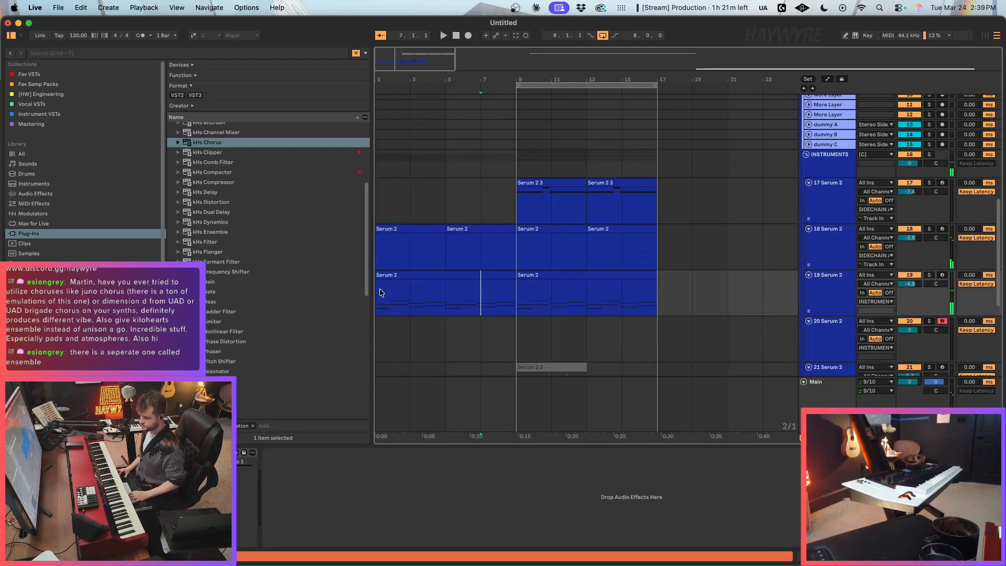
{"action": "left_click", "coordinate": [400, 253]}
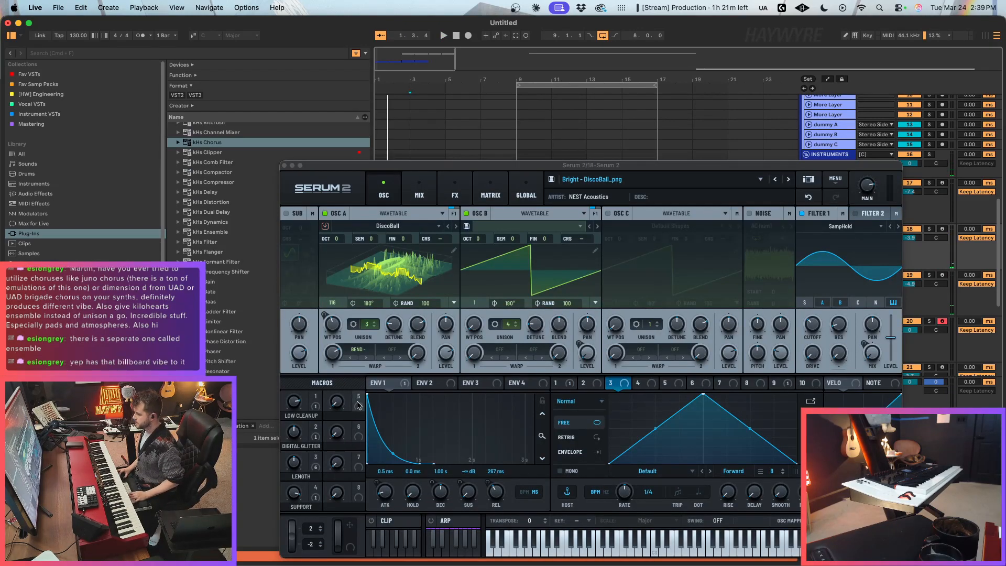
{"action": "left_click_drag", "start_coordinate": [359, 396], "coordinate": [815, 332]}
{"action": "right_click", "coordinate": [814, 331]}
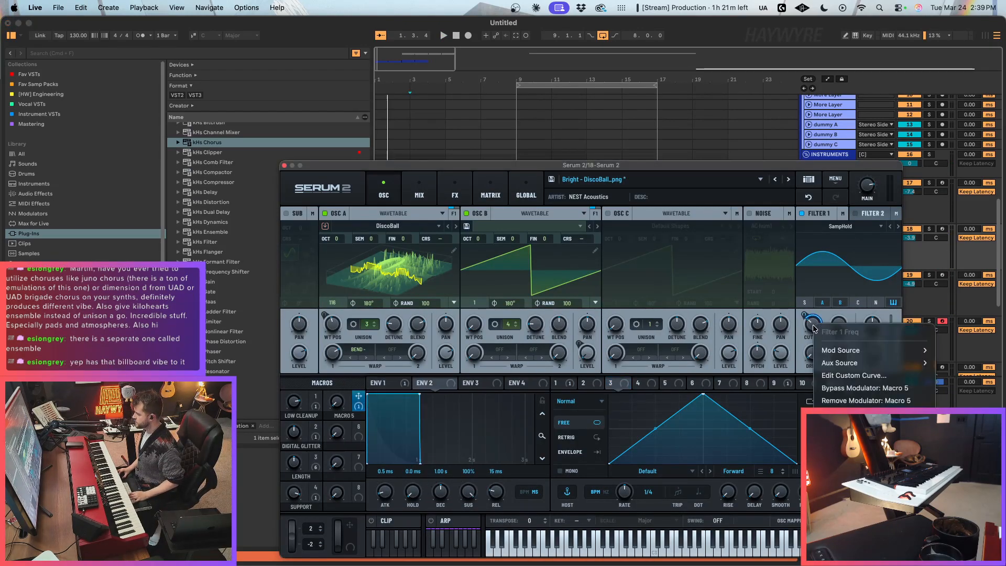
{"action": "left_click", "coordinate": [865, 401]}
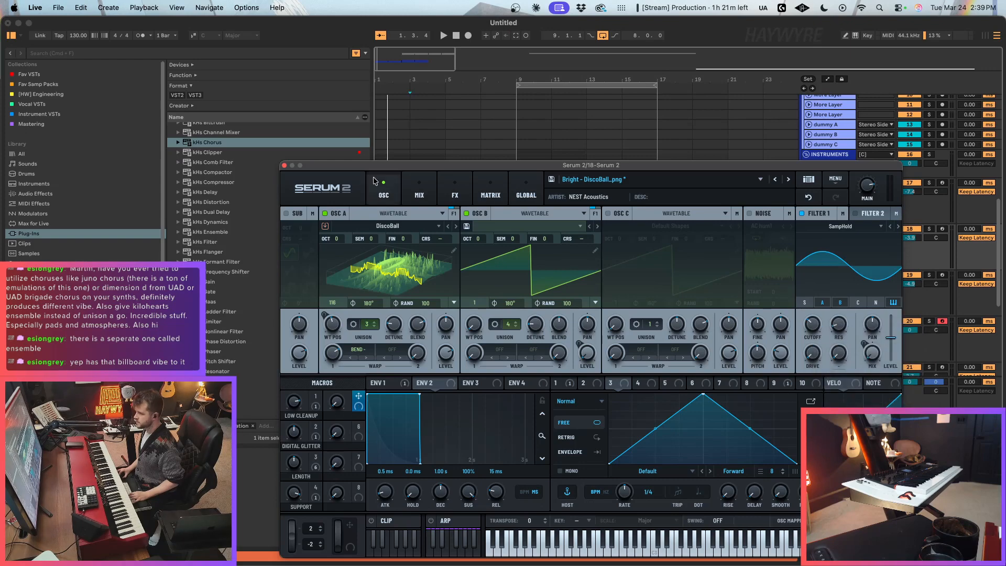
Step: Add a Filter to track 18's Serum 2 effects chain between Delay and Reverb, and set its type to MG Low 18
{"action": "left_click", "coordinate": [420, 190]}
{"action": "left_click", "coordinate": [455, 190]}
{"action": "left_click", "coordinate": [297, 232]}
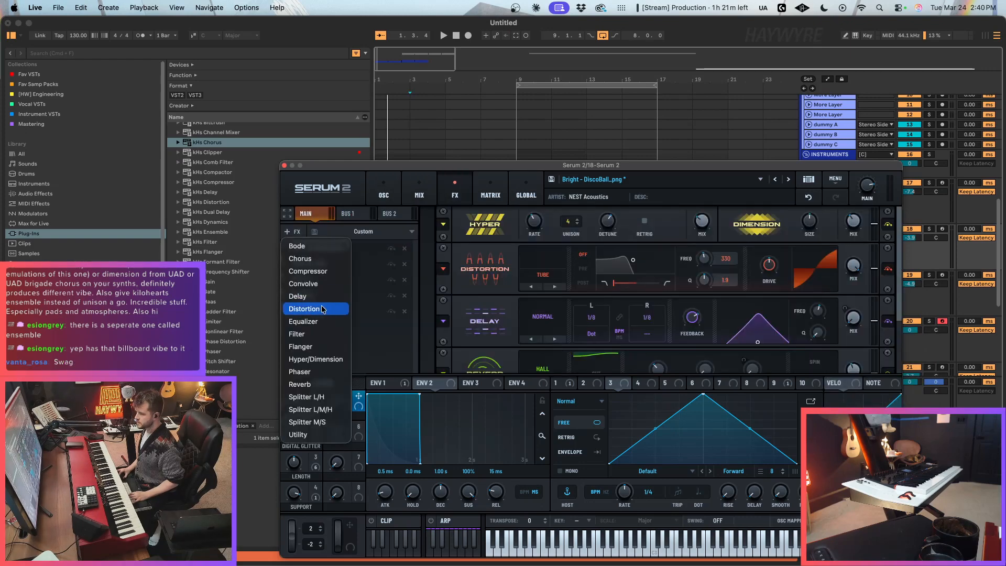
{"action": "left_click", "coordinate": [296, 333]}
{"action": "left_click_drag", "start_coordinate": [320, 327], "coordinate": [332, 289]}
{"action": "scroll", "coordinate": [900, 274], "scroll_direction": "up", "scroll_amount": 2}
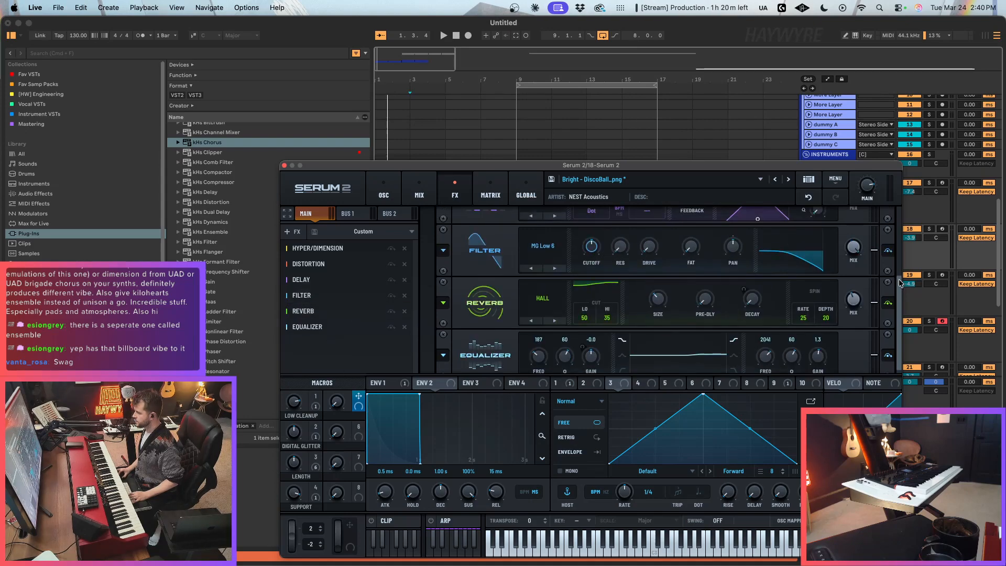
{"action": "left_click", "coordinate": [555, 276]}
{"action": "left_click", "coordinate": [554, 276]}
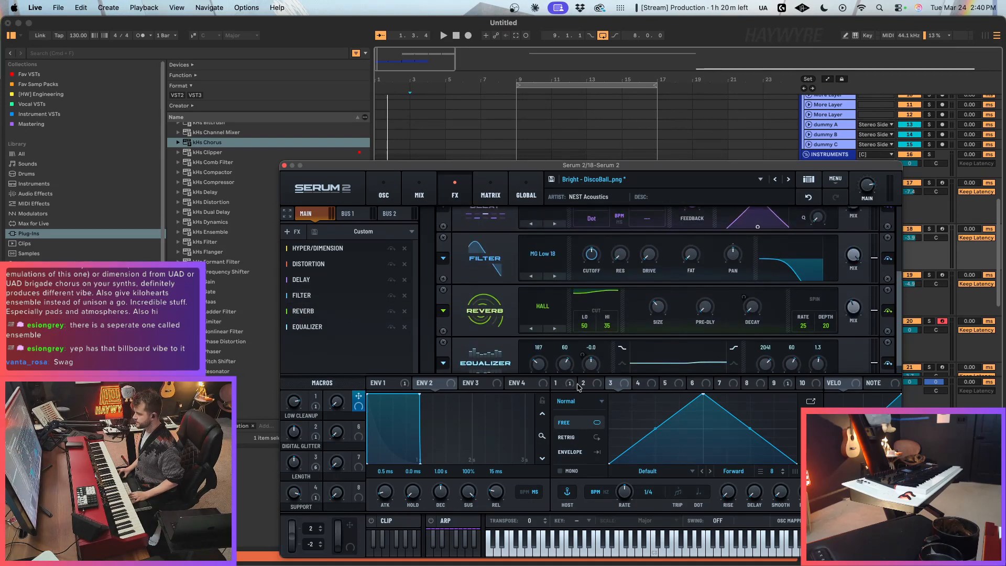
Step: Assign Macro 5 to the effects filter's Cutoff and adjust the macro during playback
{"action": "left_click_drag", "start_coordinate": [358, 396], "coordinate": [598, 220]}
{"action": "key", "text": "space"}
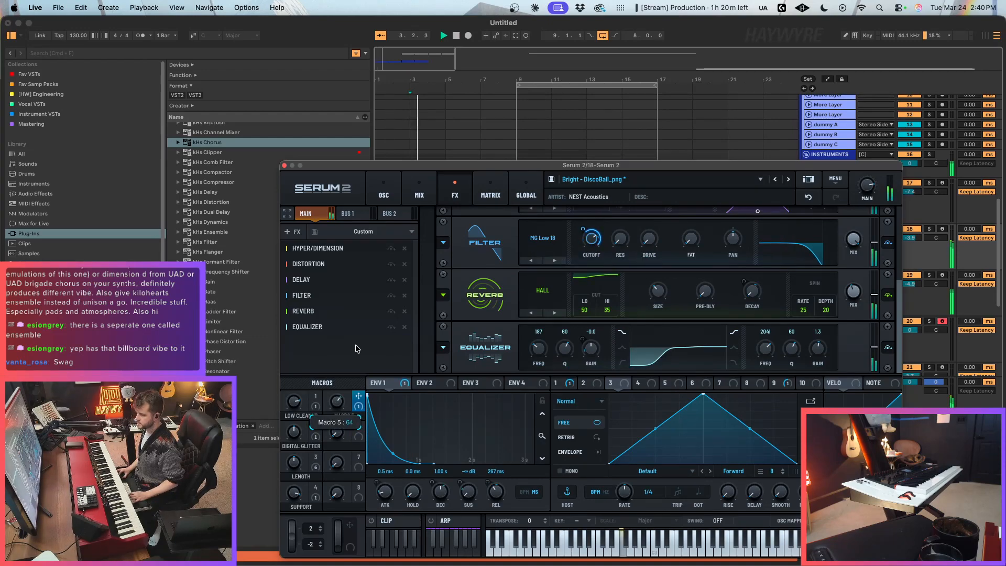
{"action": "left_click_drag", "start_coordinate": [353, 372], "coordinate": [357, 362]}
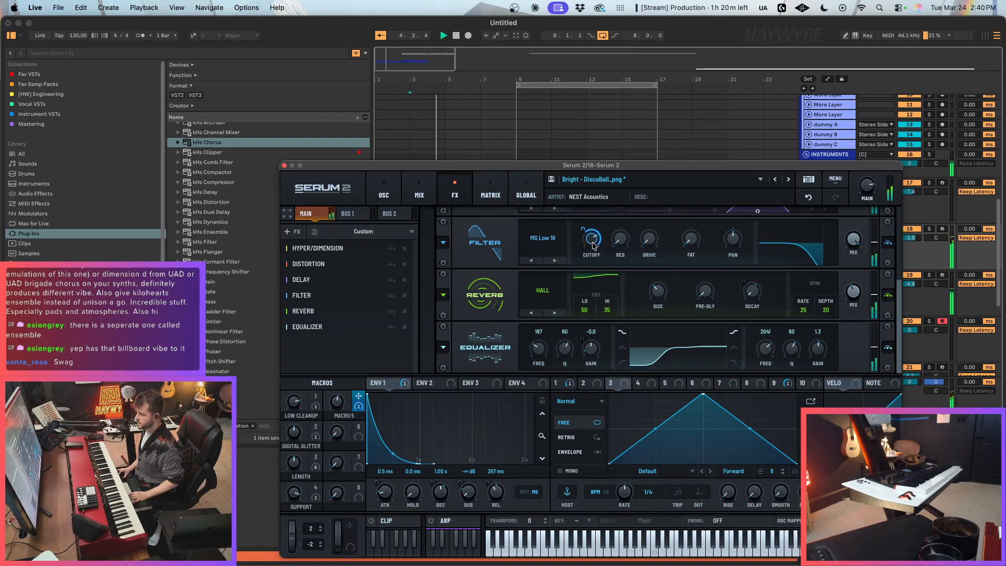
{"action": "mouse_move", "coordinate": [585, 237]}
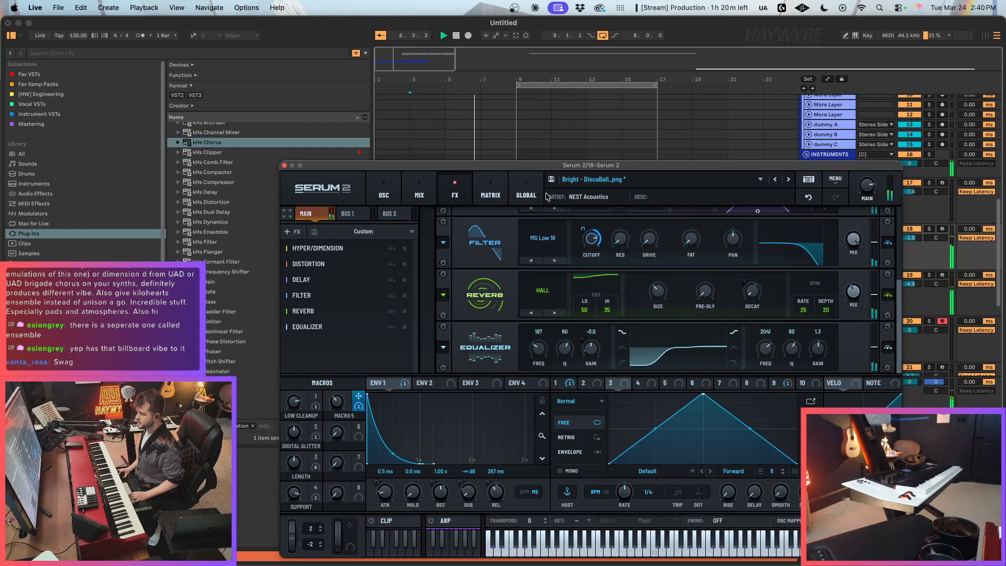
Step: Automate Macro 5 on track 18 to stay low until bar 7 and ramp up to a high level at bar 9
{"action": "left_click_drag", "start_coordinate": [552, 169], "coordinate": [763, 300]}
{"action": "left_click_drag", "start_coordinate": [574, 297], "coordinate": [697, 191]}
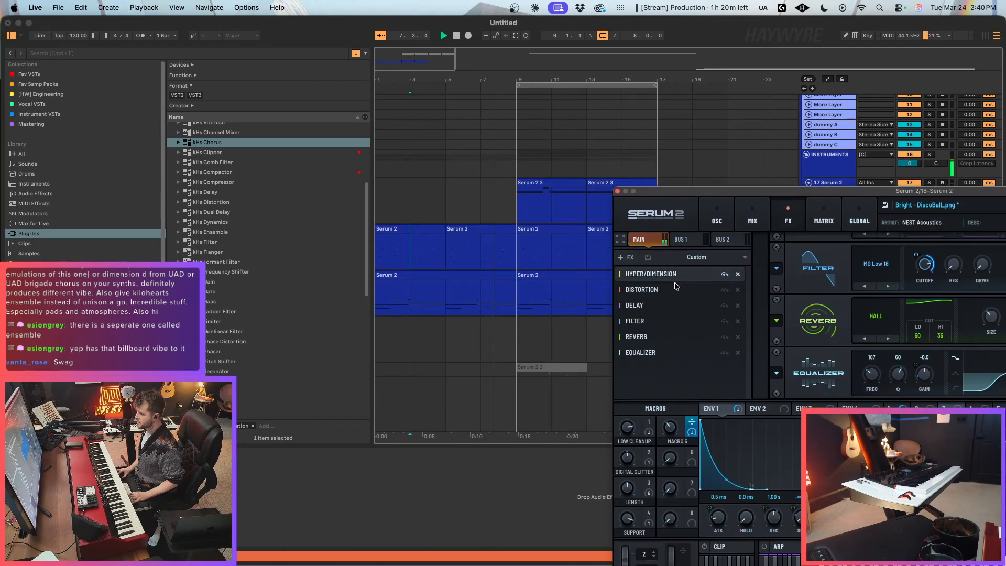
{"action": "key", "text": "a"}
{"action": "left_click", "coordinate": [480, 255]}
{"action": "left_click_drag", "start_coordinate": [515, 255], "coordinate": [512, 234]}
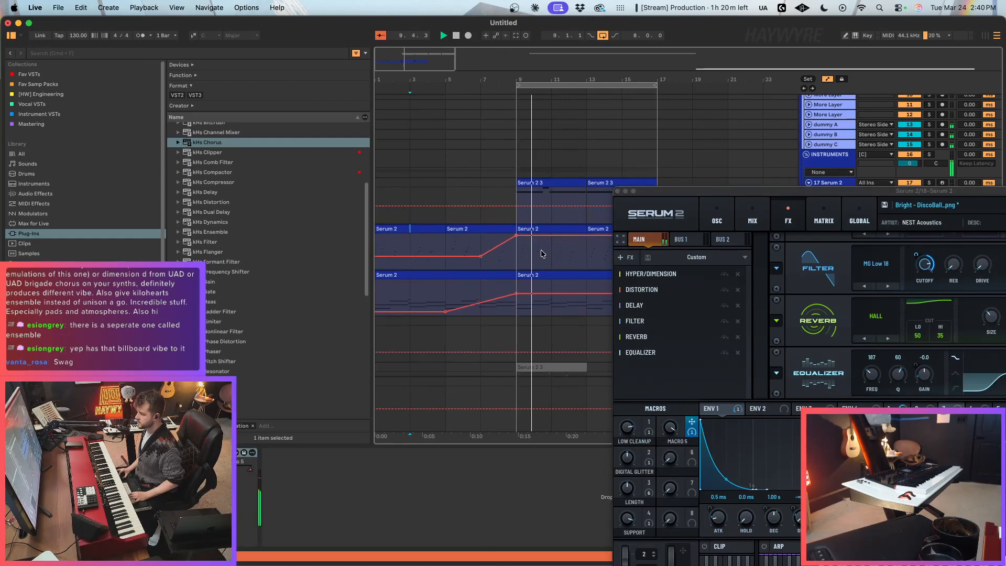
{"action": "key", "text": "a"}
{"action": "left_click", "coordinate": [617, 191]}
{"action": "key", "text": "a"}
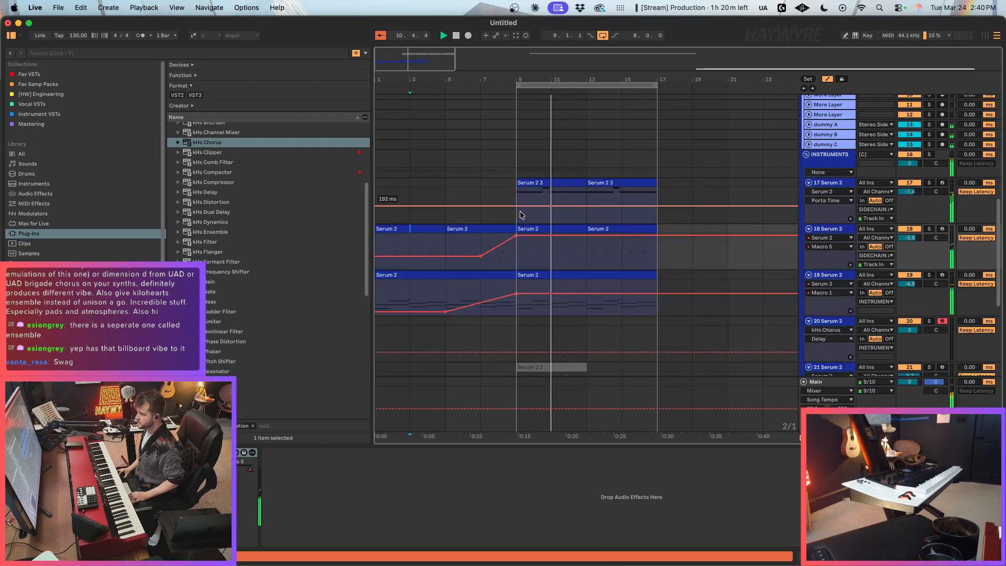
{"action": "key", "text": "a"}
Step: In track 17's Serum 2, move the peak of LFO 1 earlier and set Oscillator A's unison to 1 voice
{"action": "left_click_drag", "start_coordinate": [519, 201], "coordinate": [753, 196]}
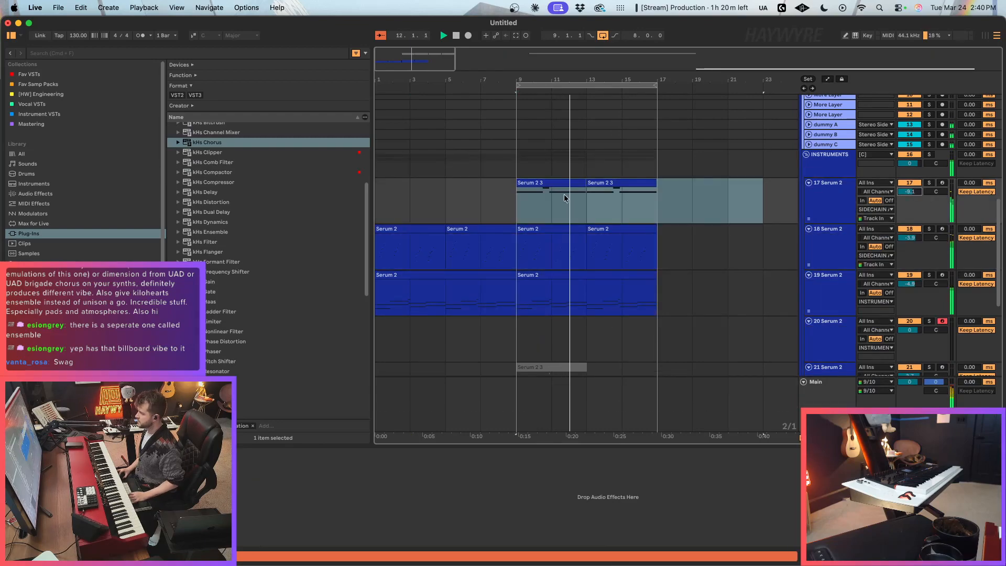
{"action": "left_click", "coordinate": [25, 455]}
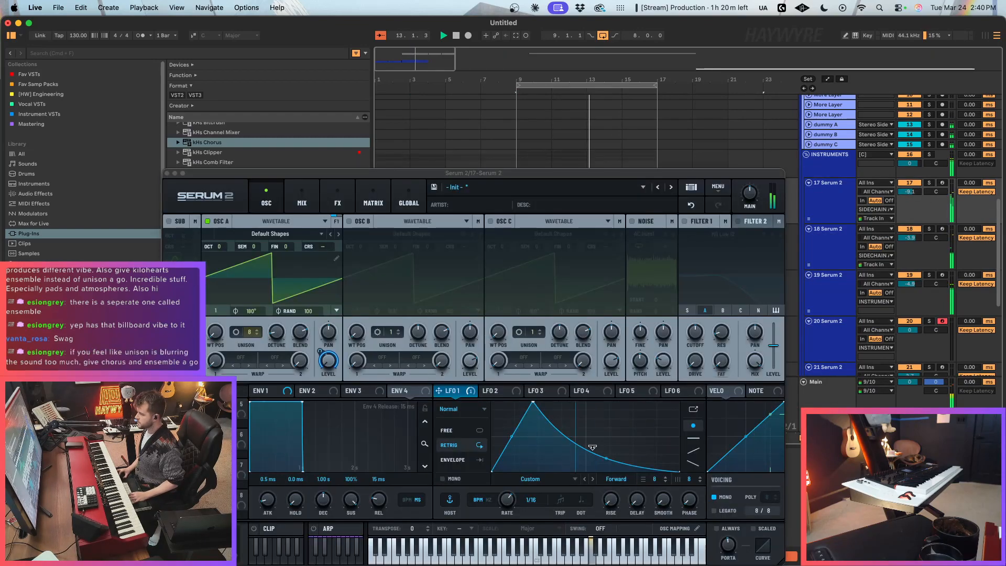
{"action": "mouse_move", "coordinate": [535, 409]}
{"action": "left_mouse_down"}
{"action": "mouse_move", "coordinate": [514, 425]}
{"action": "mouse_move", "coordinate": [513, 445]}
{"action": "mouse_move", "coordinate": [502, 414]}
{"action": "mouse_move", "coordinate": [531, 375]}
{"action": "mouse_move", "coordinate": [537, 291]}
{"action": "mouse_move", "coordinate": [500, 325]}
{"action": "mouse_move", "coordinate": [518, 399]}
{"action": "left_mouse_up"}
{"action": "left_click_drag", "start_coordinate": [250, 332], "coordinate": [249, 367]}
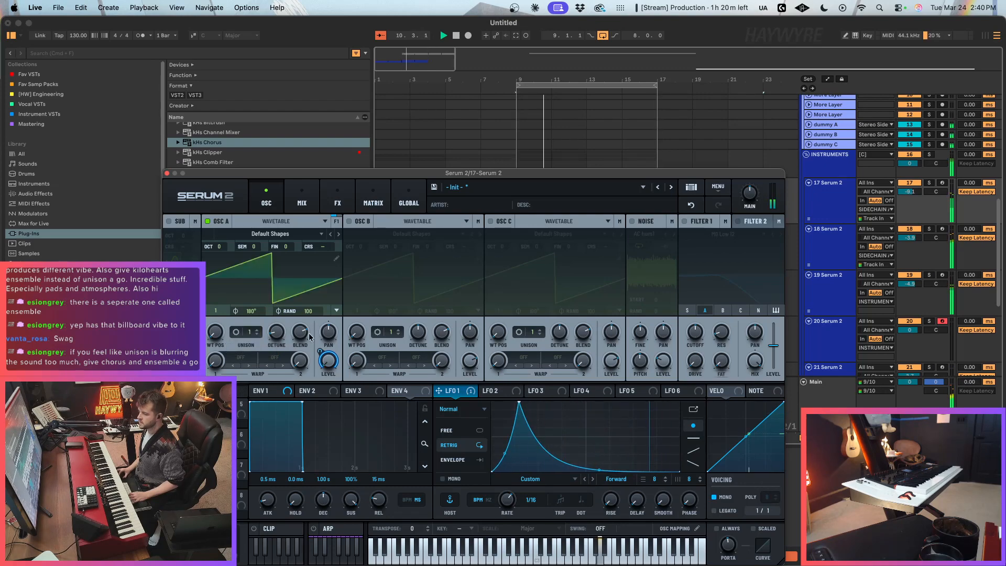
{"action": "left_click_drag", "start_coordinate": [471, 176], "coordinate": [557, 147]}
{"action": "left_click", "coordinate": [387, 168]}
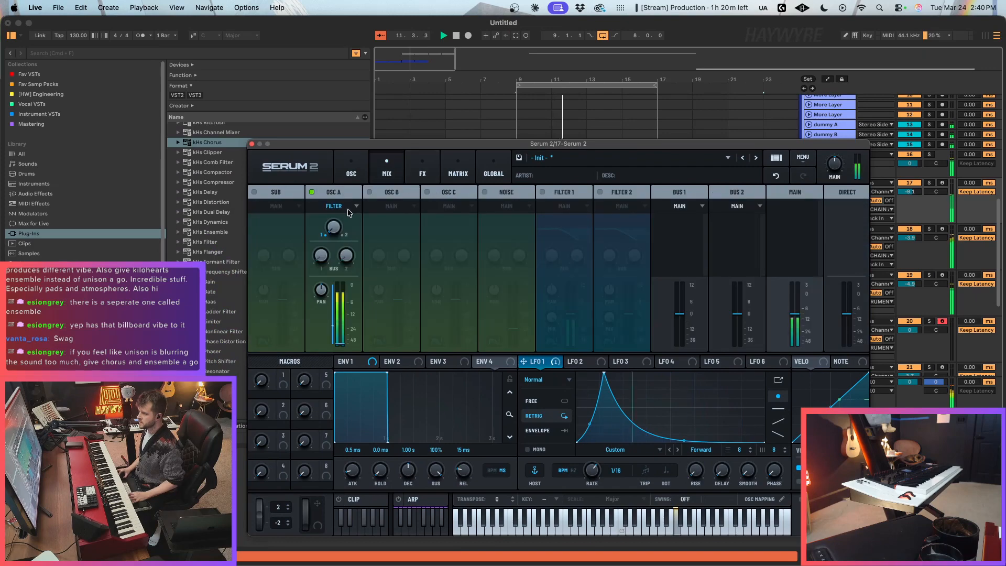
{"action": "left_click", "coordinate": [251, 144]}
Step: Raise track 19's Macro 1 automation from bar 9 onward to 78
{"action": "left_click", "coordinate": [738, 327]}
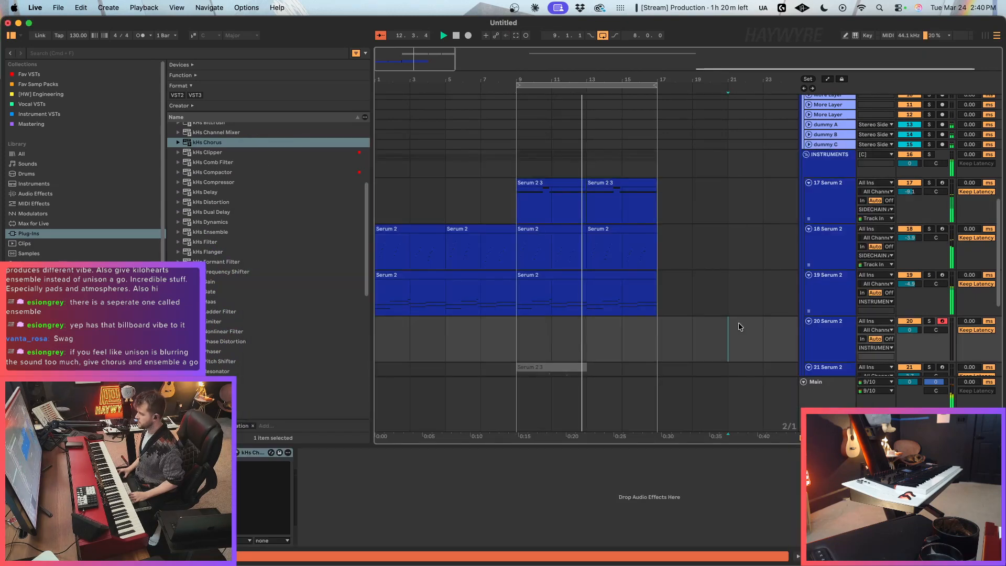
{"action": "key", "text": "a"}
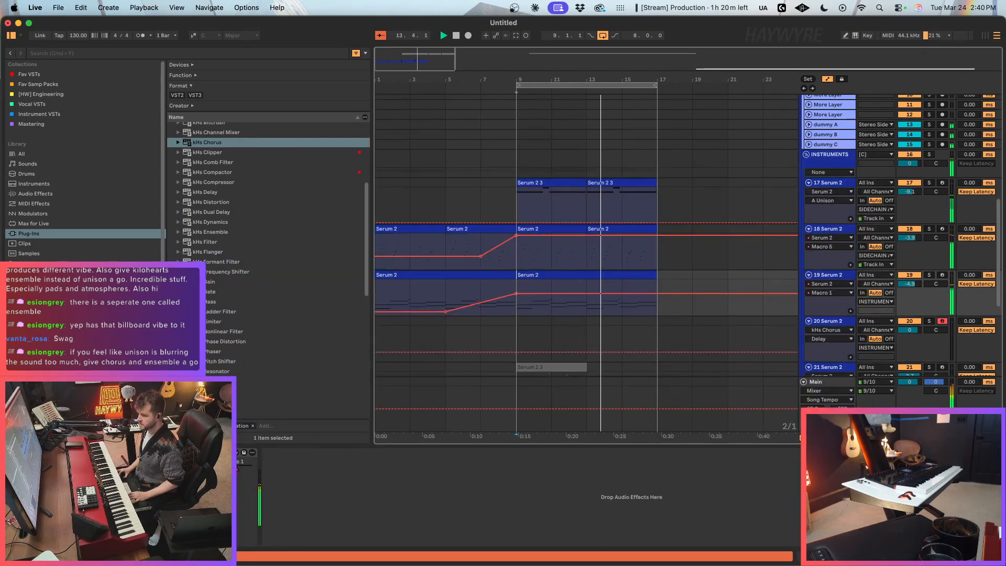
{"action": "left_click_drag", "start_coordinate": [622, 294], "coordinate": [622, 288]}
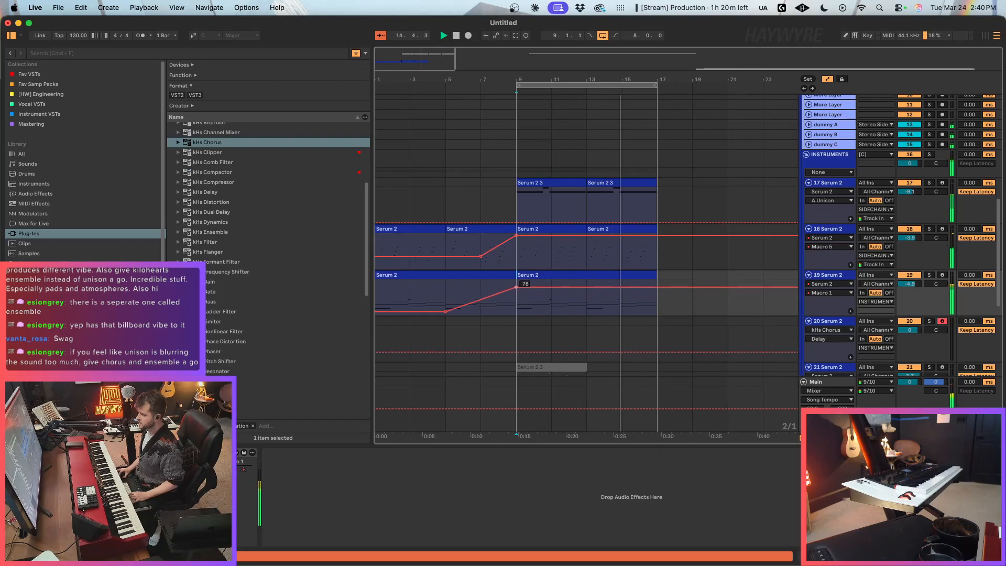
{"action": "key", "text": "a"}
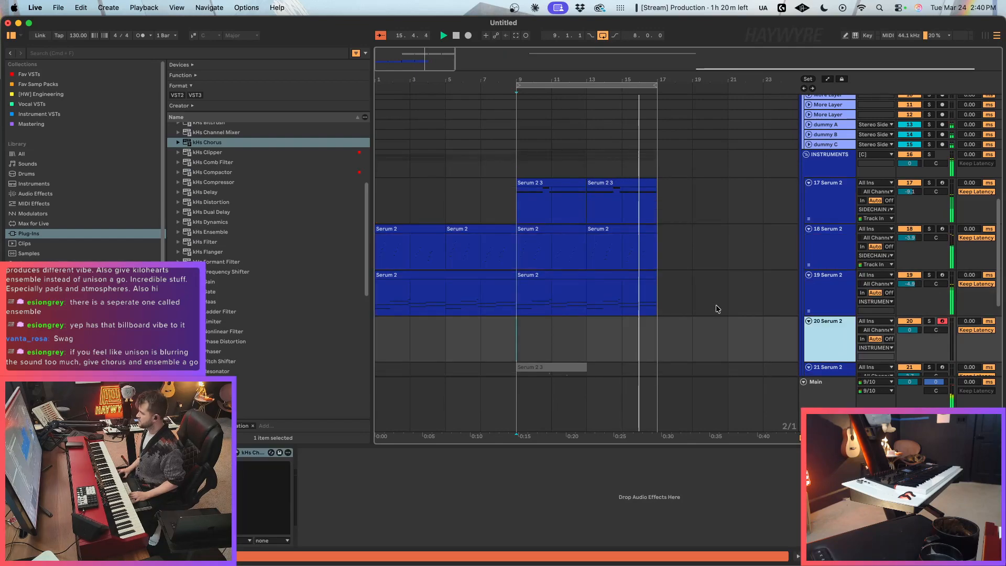
Step: Arm the NECTAR track and play the arrangement from bar 1
{"action": "scroll", "coordinate": [765, 305], "scroll_direction": "up", "scroll_amount": 5}
{"action": "scroll", "coordinate": [765, 305], "scroll_direction": "up", "scroll_amount": 3}
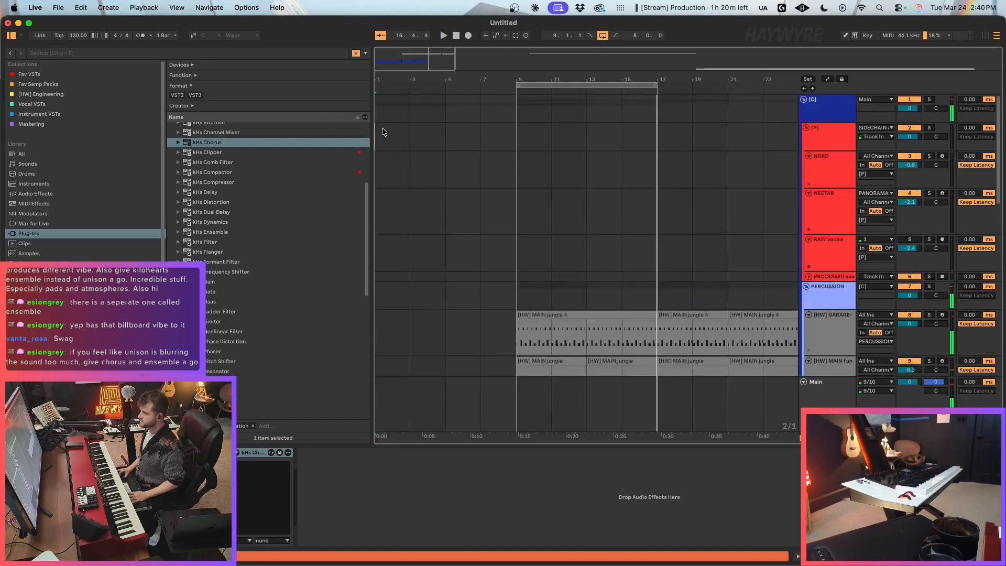
{"action": "left_click", "coordinate": [382, 127]}
{"action": "left_click", "coordinate": [942, 193]}
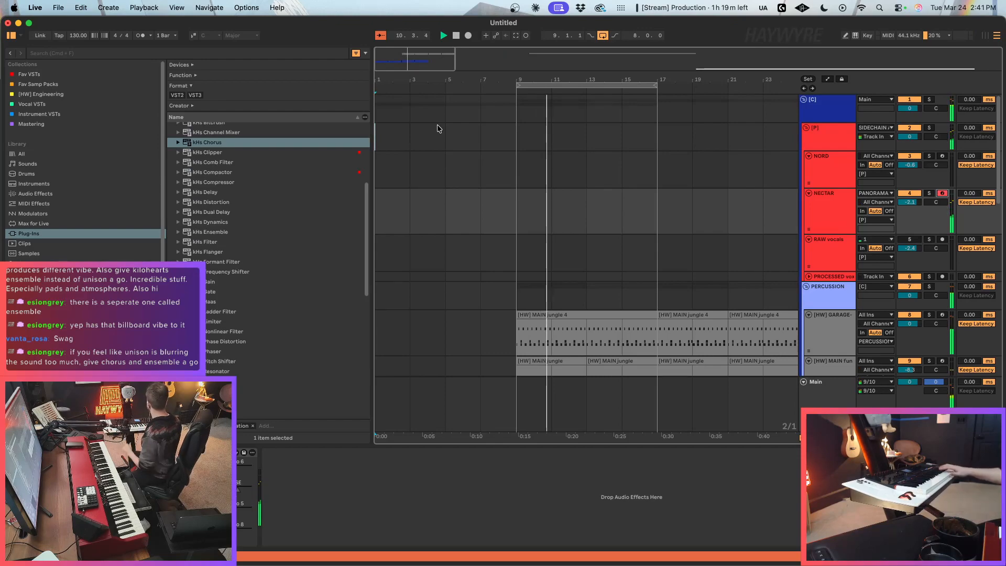
Step: Mute the Serum 2 part on track 18 while the bars 9–17 loop plays
{"action": "scroll", "coordinate": [619, 266], "scroll_direction": "down", "scroll_amount": 5}
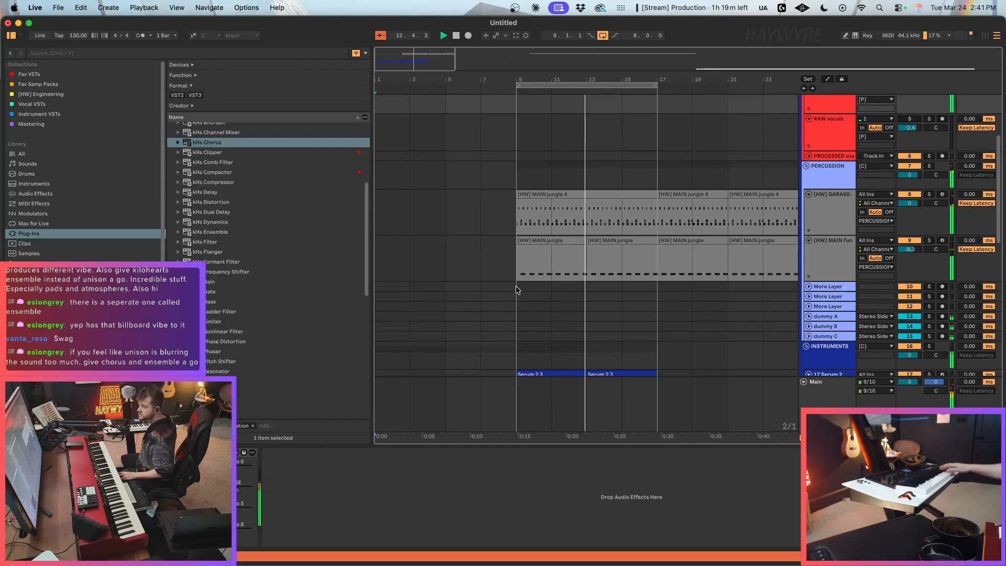
{"action": "scroll", "coordinate": [624, 313], "scroll_direction": "down", "scroll_amount": 8}
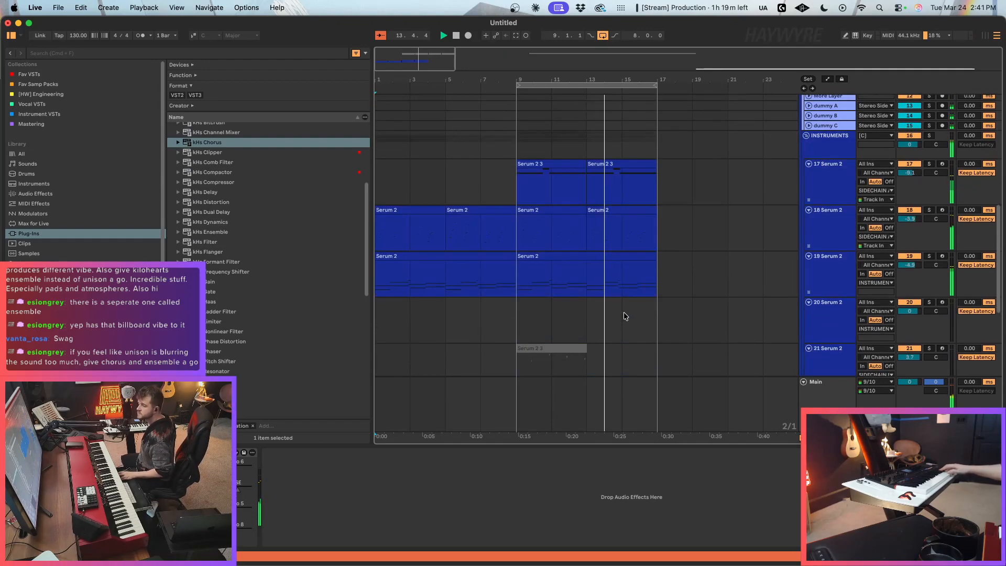
{"action": "left_click_drag", "start_coordinate": [401, 60], "coordinate": [431, 52]}
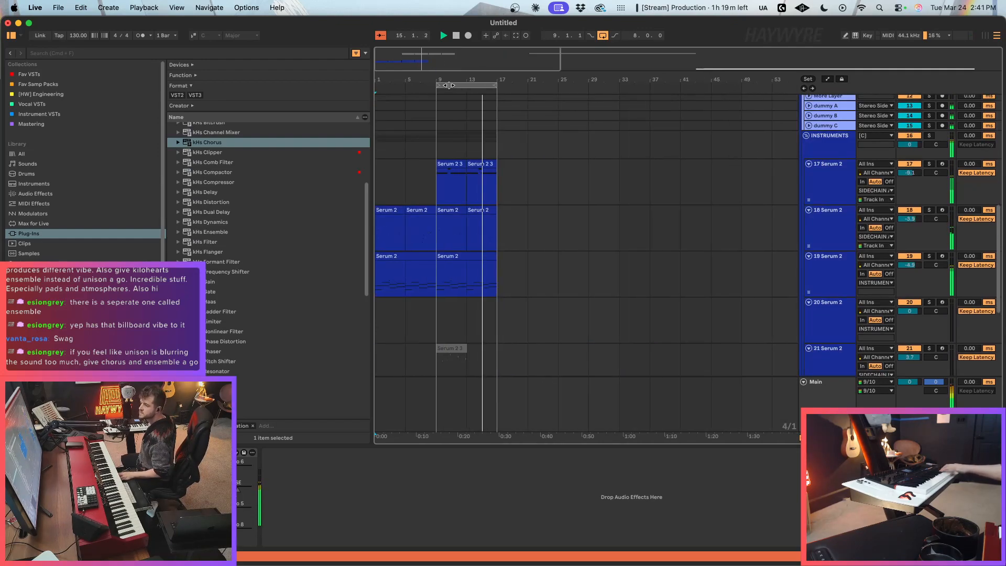
{"action": "scroll", "coordinate": [454, 132], "scroll_direction": "down", "scroll_amount": 7}
{"action": "scroll", "coordinate": [446, 119], "scroll_direction": "up", "scroll_amount": 8}
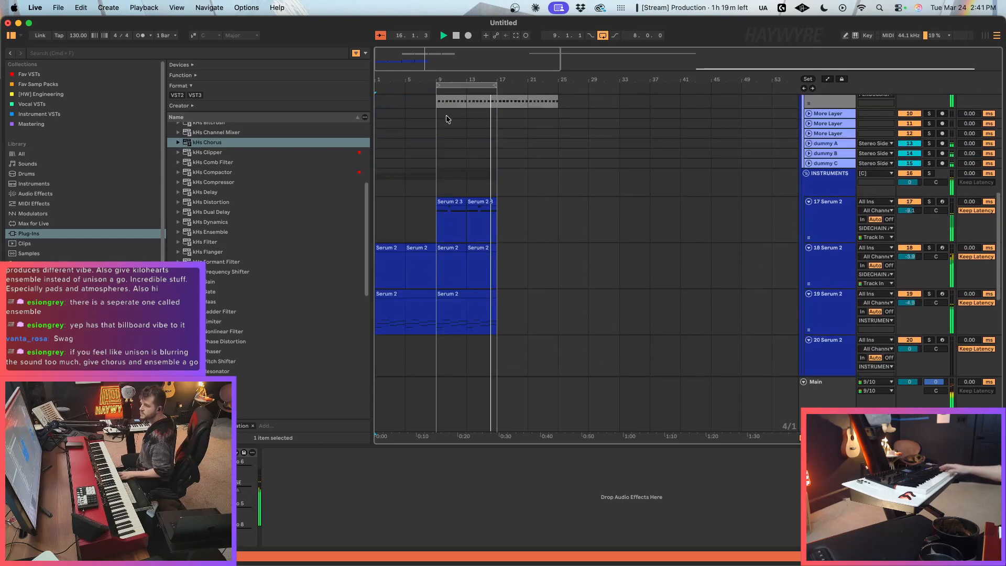
{"action": "scroll", "coordinate": [448, 117], "scroll_direction": "up", "scroll_amount": 5}
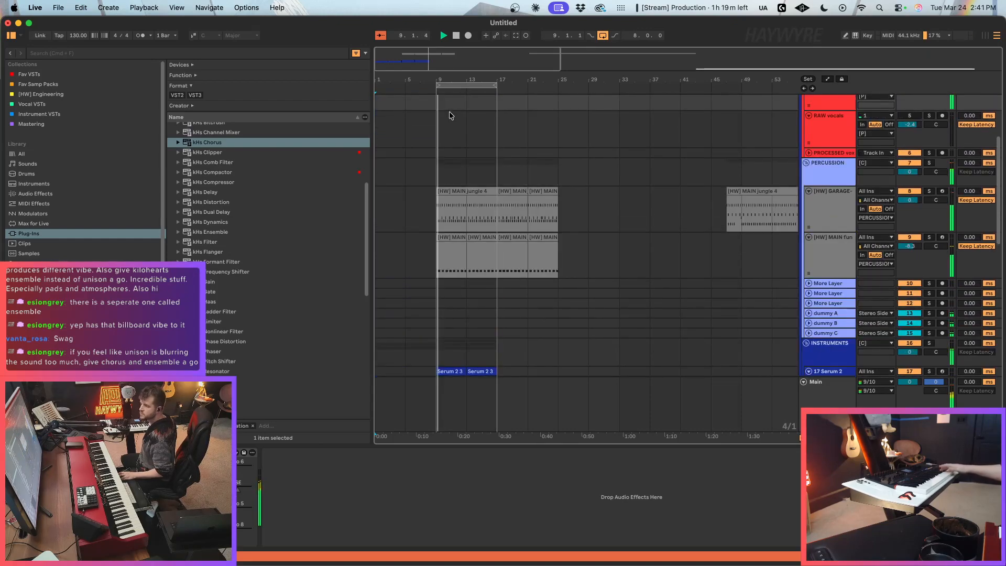
{"action": "scroll", "coordinate": [466, 285], "scroll_direction": "down", "scroll_amount": 3}
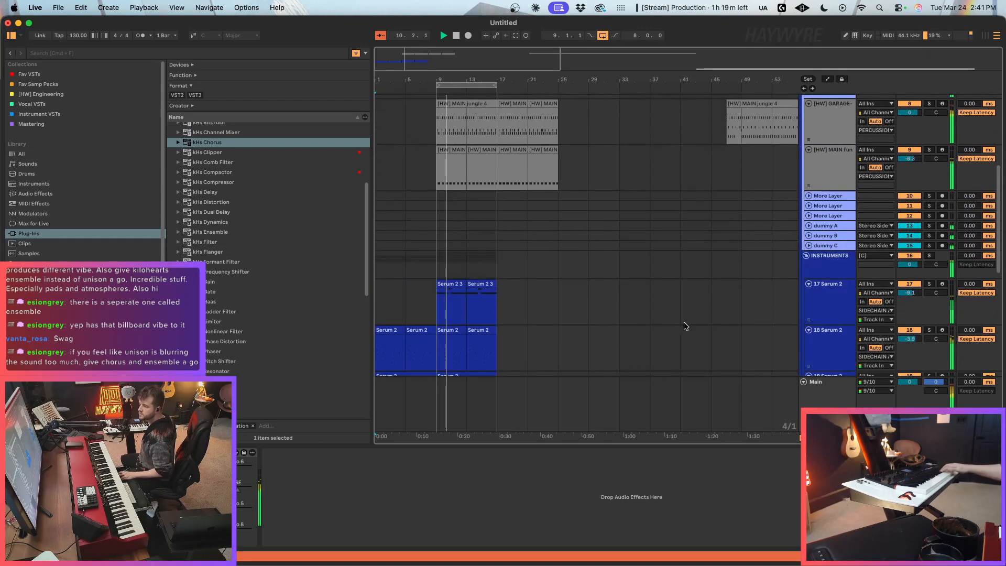
{"action": "scroll", "coordinate": [686, 326], "scroll_direction": "down", "scroll_amount": 2}
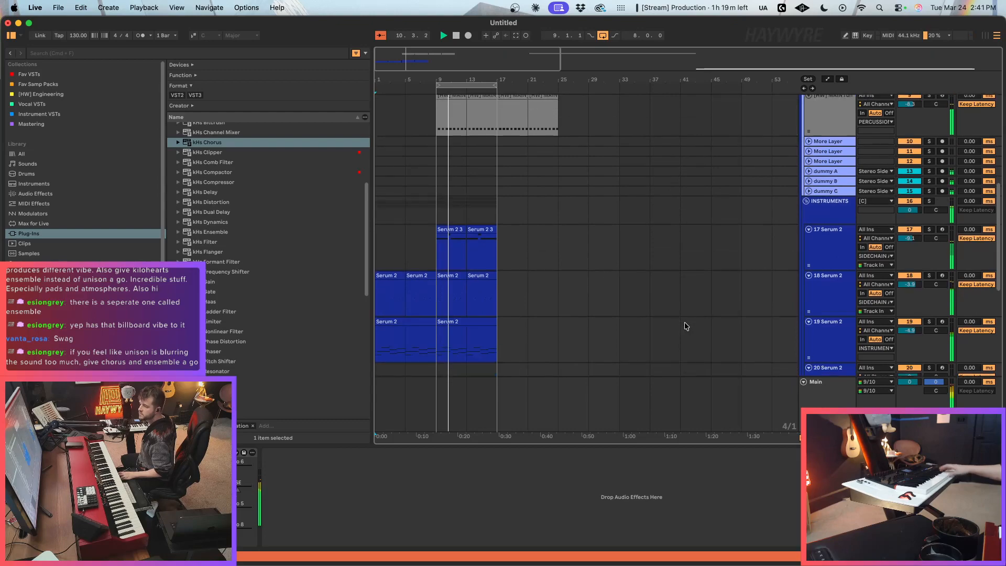
{"action": "left_click", "coordinate": [909, 277]}
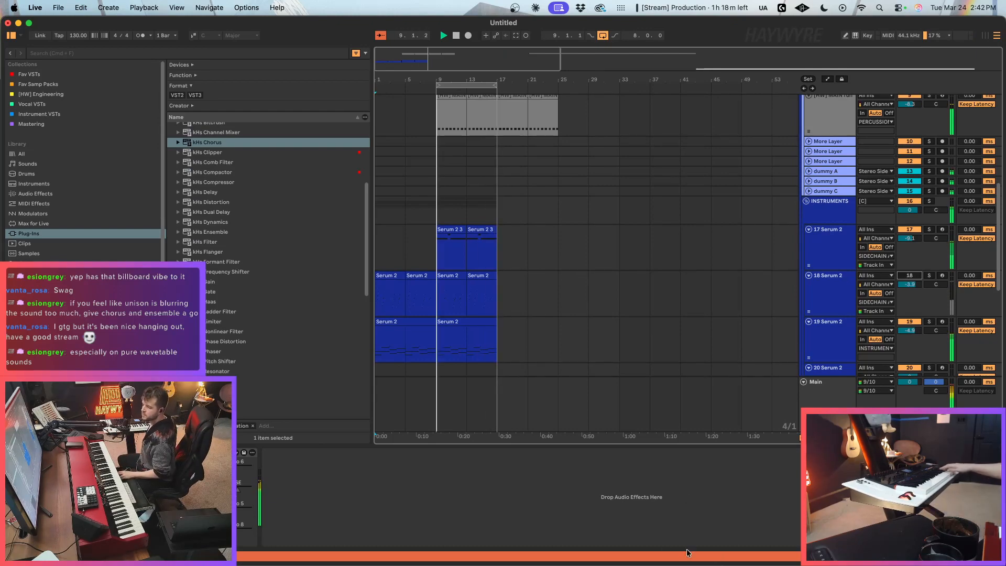
Step: Add a Distortion effect to track 19's Serum 2 and set its type to Asym
{"action": "left_click", "coordinate": [465, 349]}
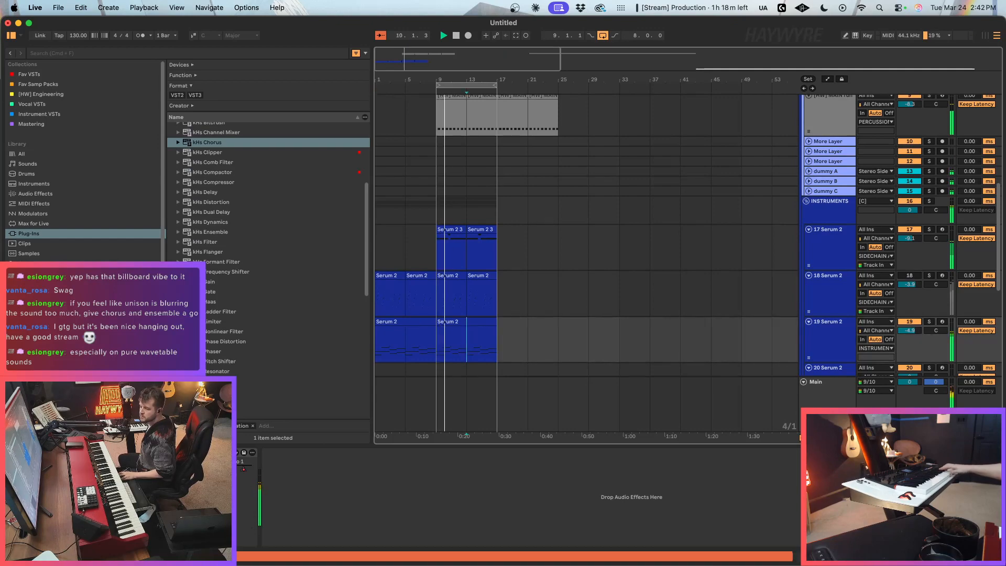
{"action": "key", "text": "super+alt+p"}
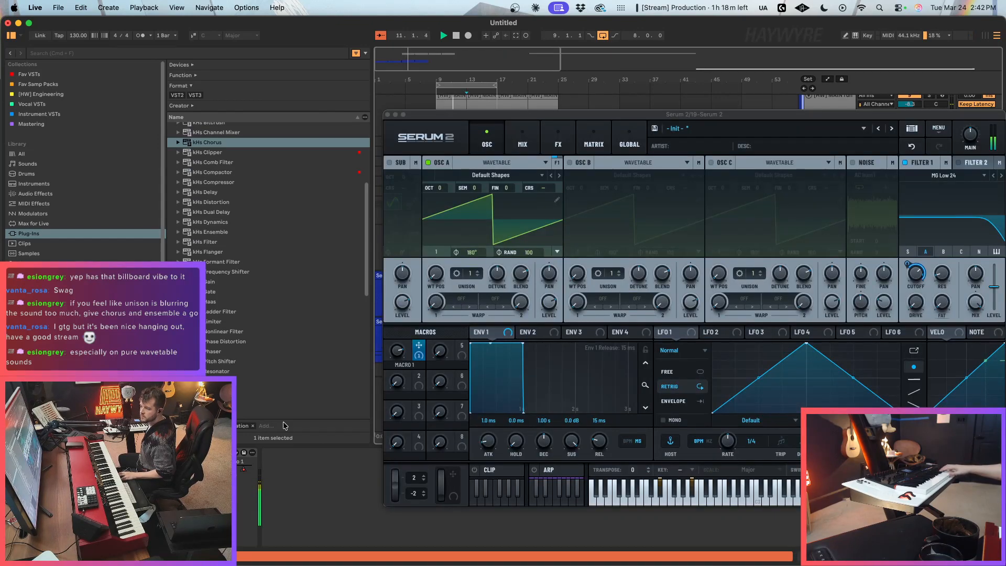
{"action": "left_click", "coordinate": [523, 141]}
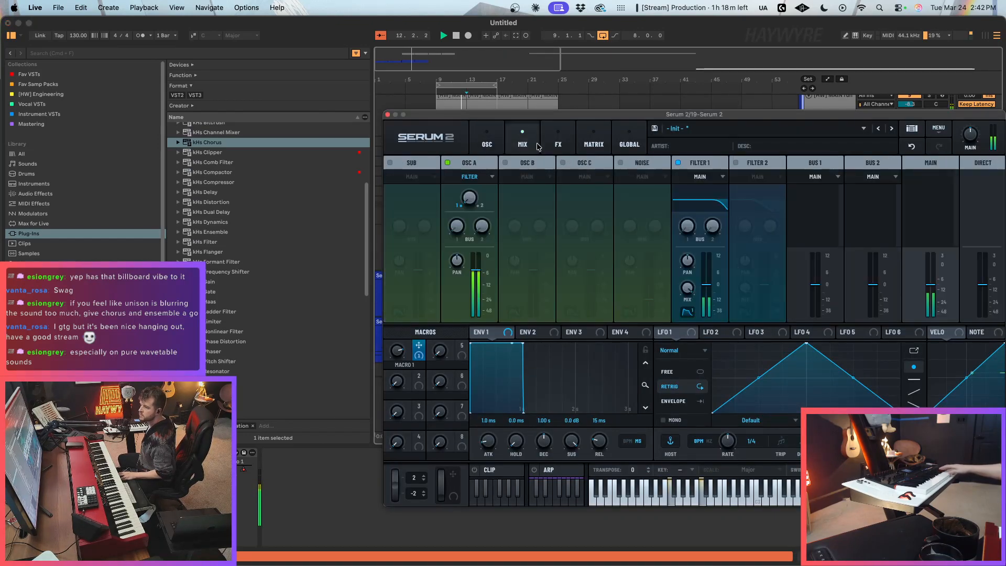
{"action": "left_click", "coordinate": [559, 141]}
{"action": "left_click", "coordinate": [396, 181]}
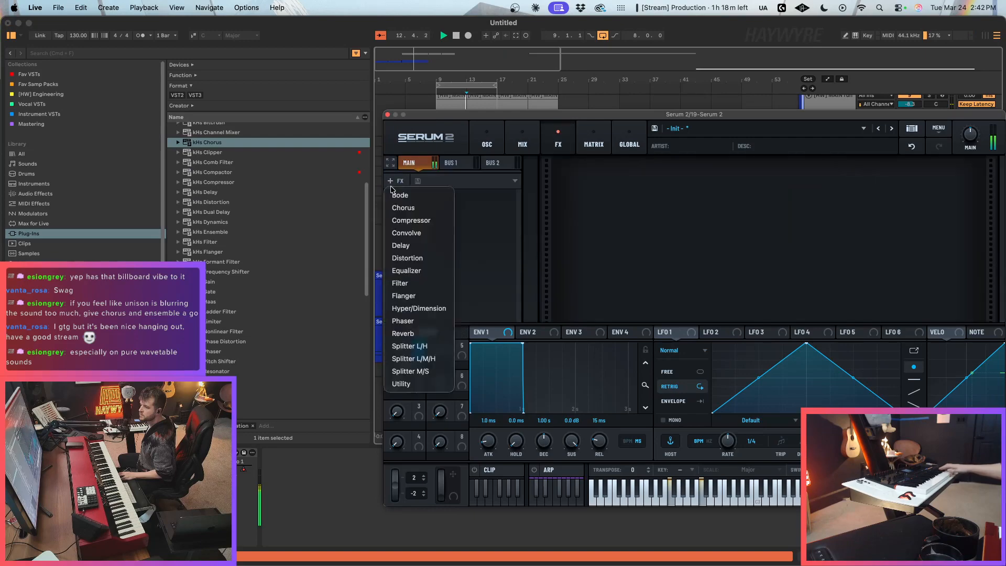
{"action": "left_click", "coordinate": [408, 258]}
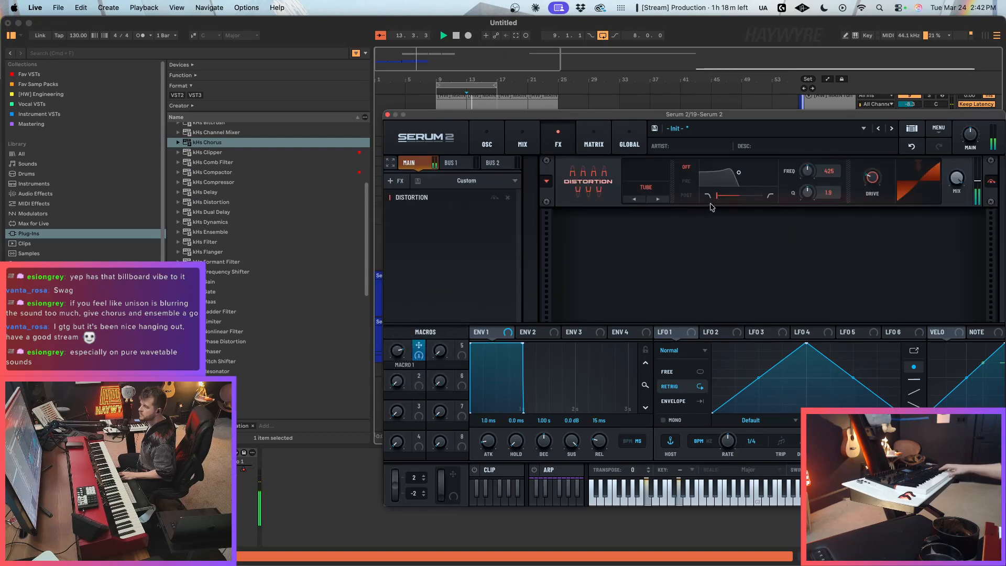
{"action": "left_click", "coordinate": [651, 197]}
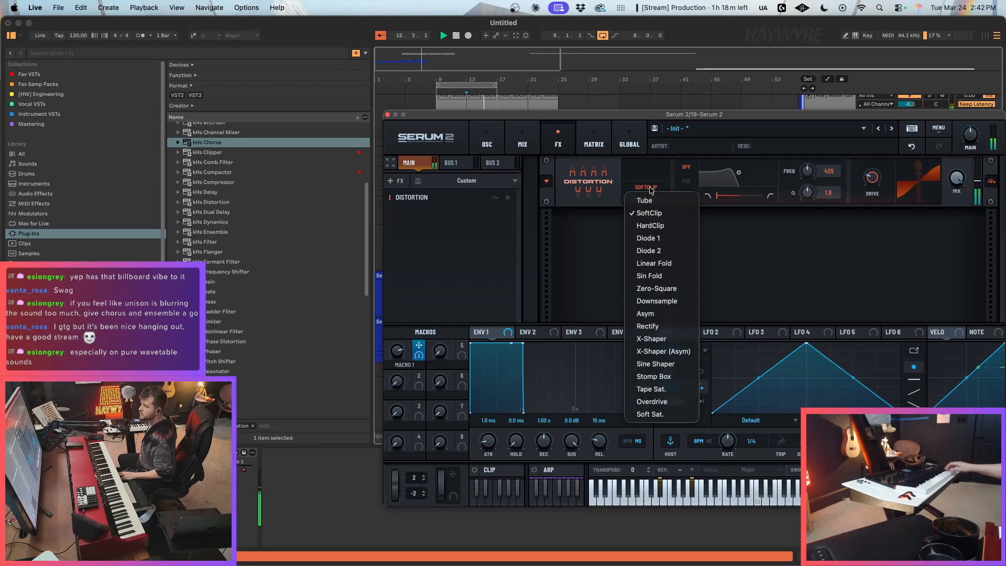
{"action": "left_click", "coordinate": [661, 313]}
{"action": "mouse_move", "coordinate": [871, 177]}
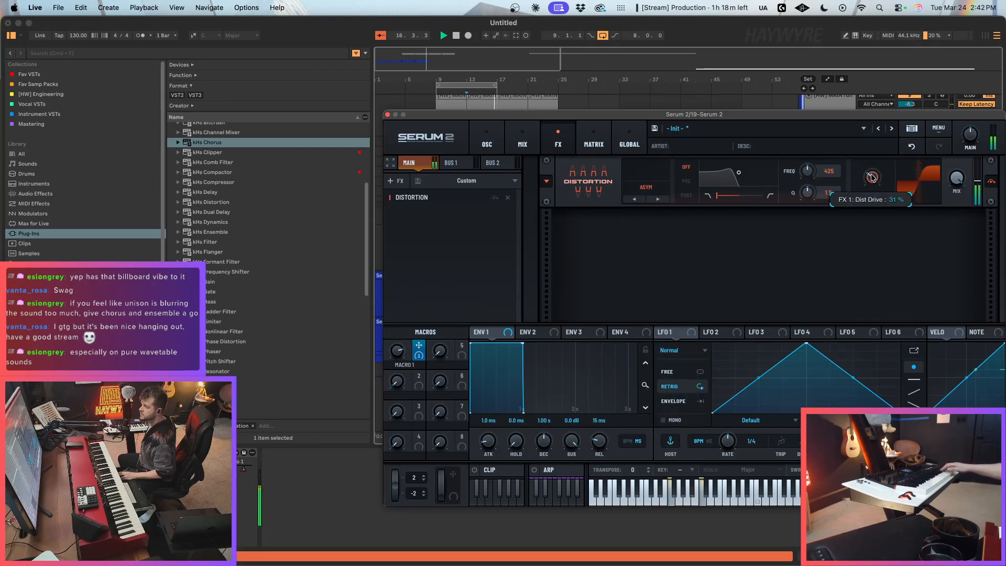
Step: Enable Oscillator B in track 19's Serum 2 with 7 unison voices and a +1 octave shift
{"action": "left_click", "coordinate": [486, 142]}
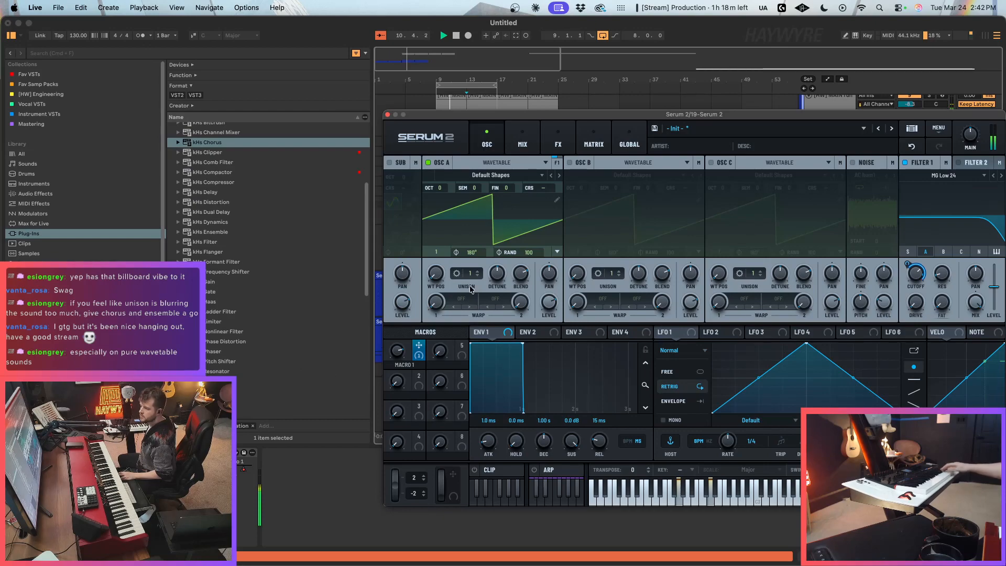
{"action": "left_click", "coordinate": [570, 163]}
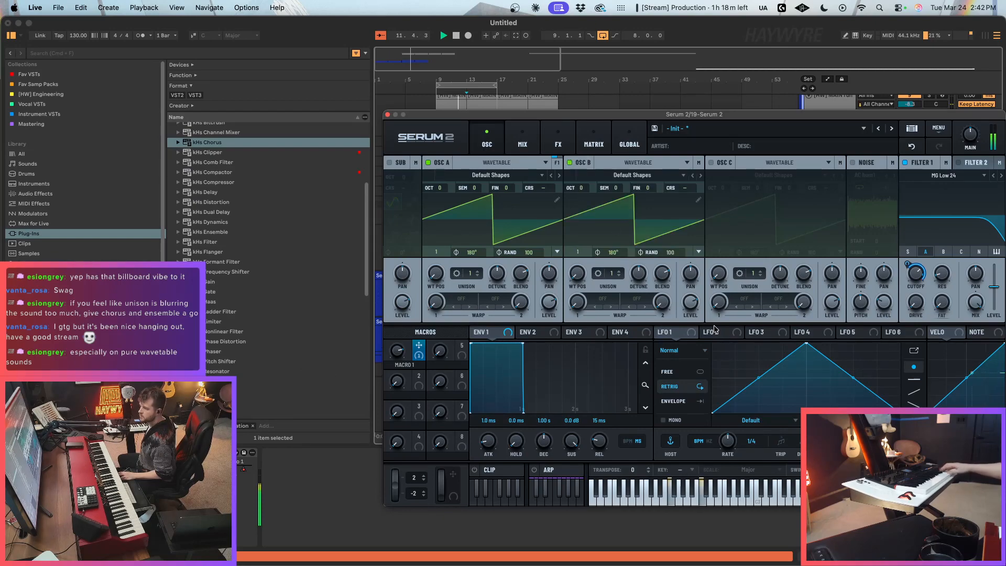
{"action": "scroll", "coordinate": [616, 277], "scroll_direction": "up", "scroll_amount": 6}
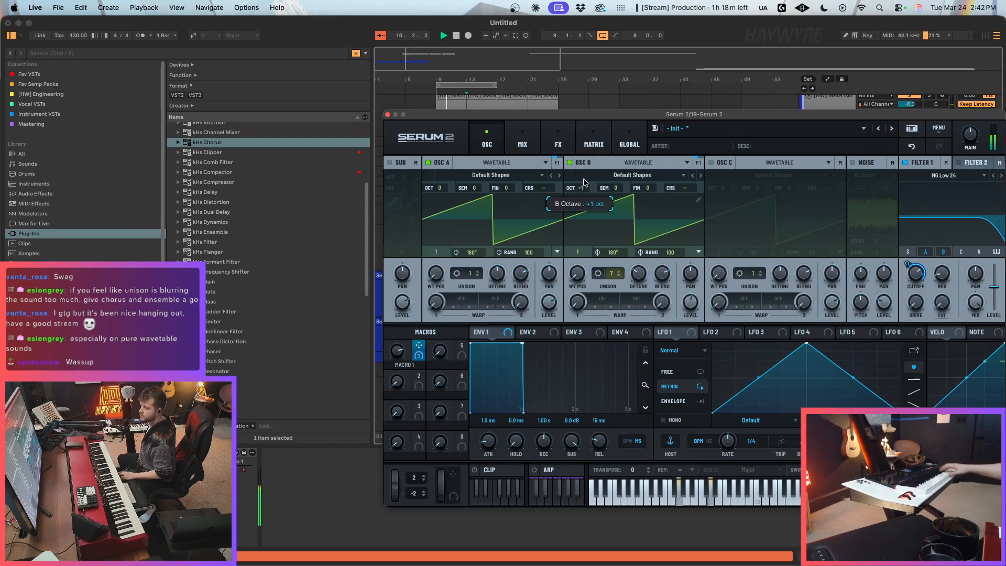
{"action": "left_click_drag", "start_coordinate": [586, 115], "coordinate": [330, 72]}
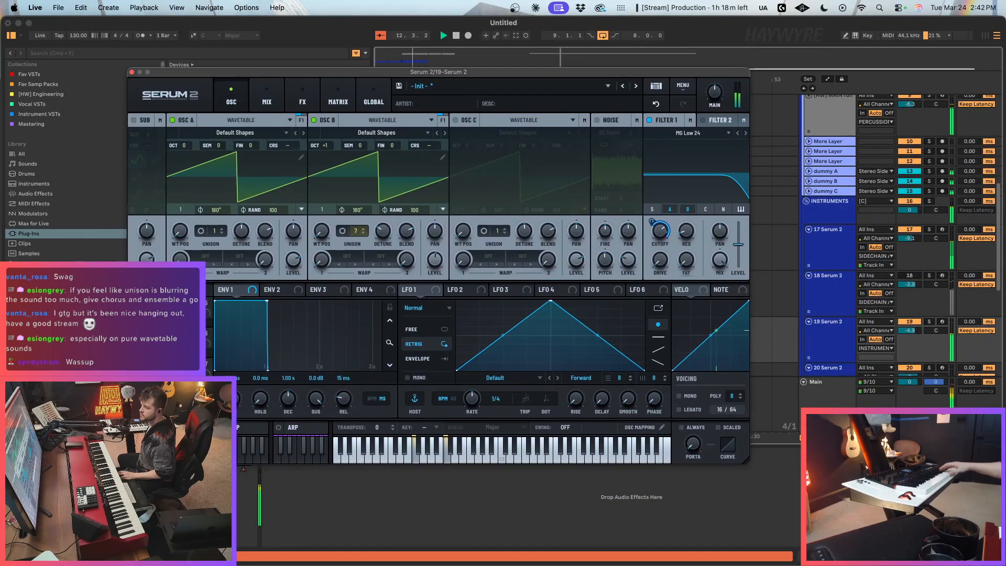
{"action": "left_click", "coordinate": [828, 401]}
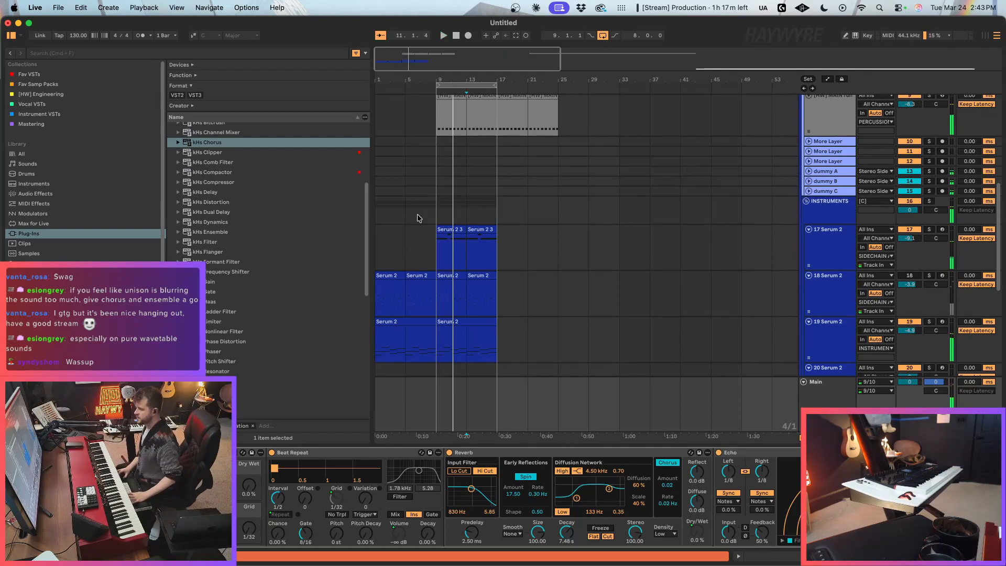
Step: Insert 8 bars of empty time at bar 1 of the arrangement
{"action": "scroll", "coordinate": [419, 216], "scroll_direction": "up", "scroll_amount": 9}
{"action": "left_click", "coordinate": [379, 139]}
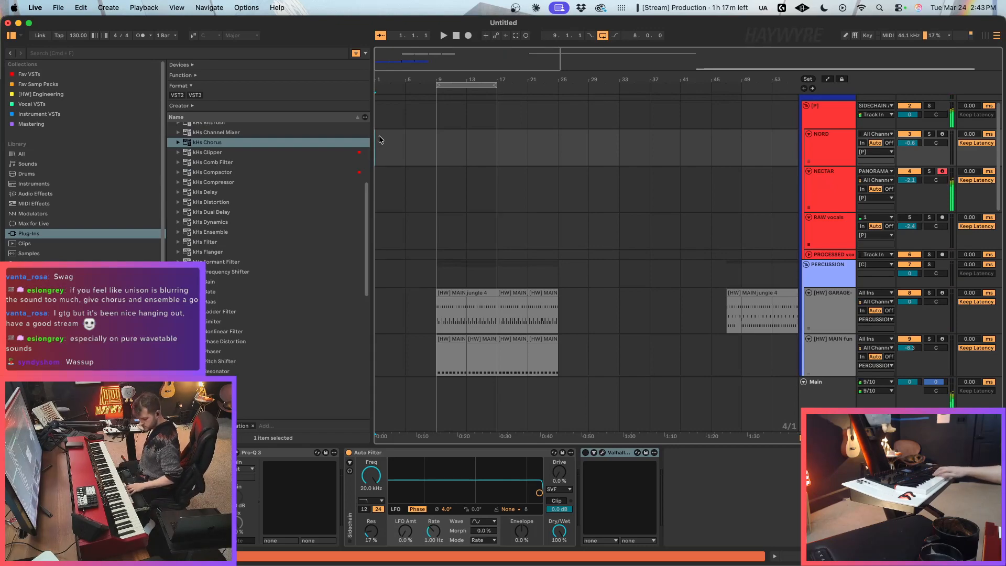
{"action": "key", "text": "super+i"}
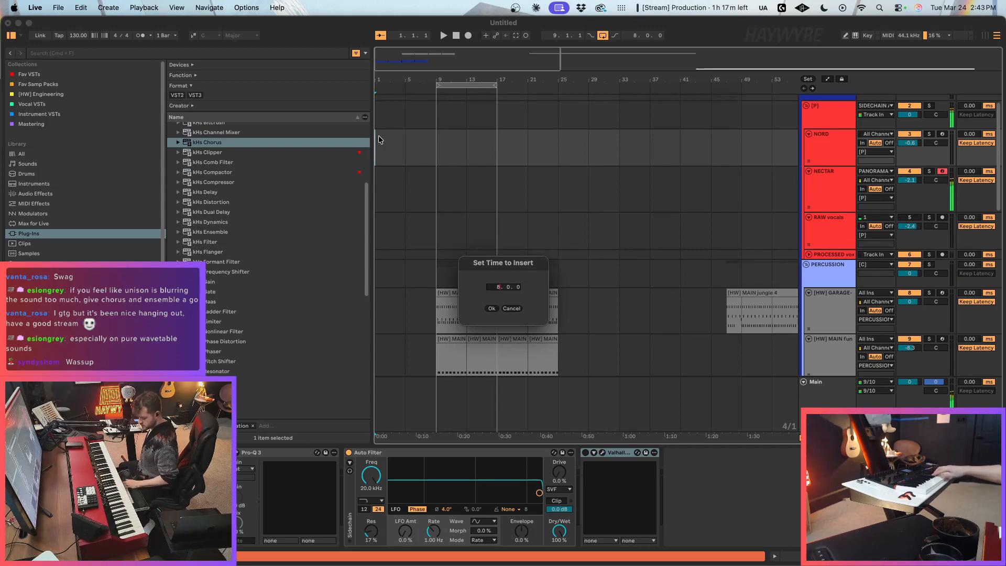
{"action": "left_click", "coordinate": [488, 309]}
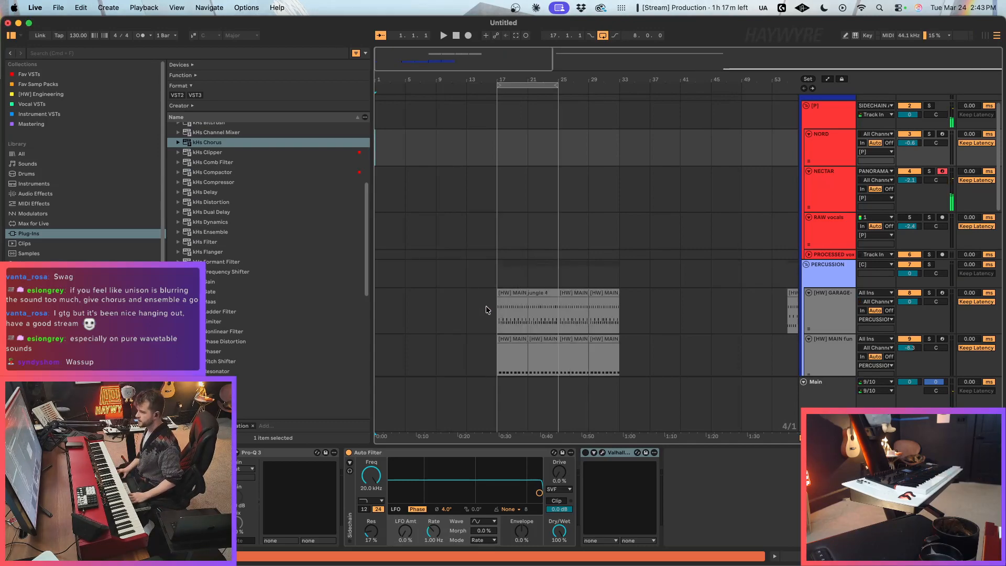
Step: Extend the loop back to bar 1, record the NECTAR track from there, and return the loop start to bar 17
{"action": "left_click", "coordinate": [497, 87]}
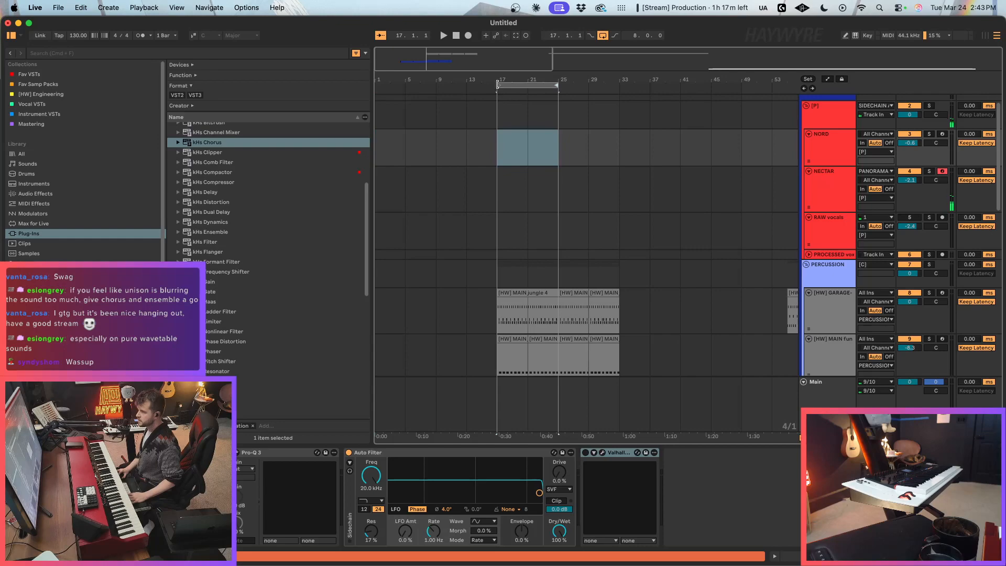
{"action": "left_click_drag", "start_coordinate": [497, 85], "coordinate": [177, 87]}
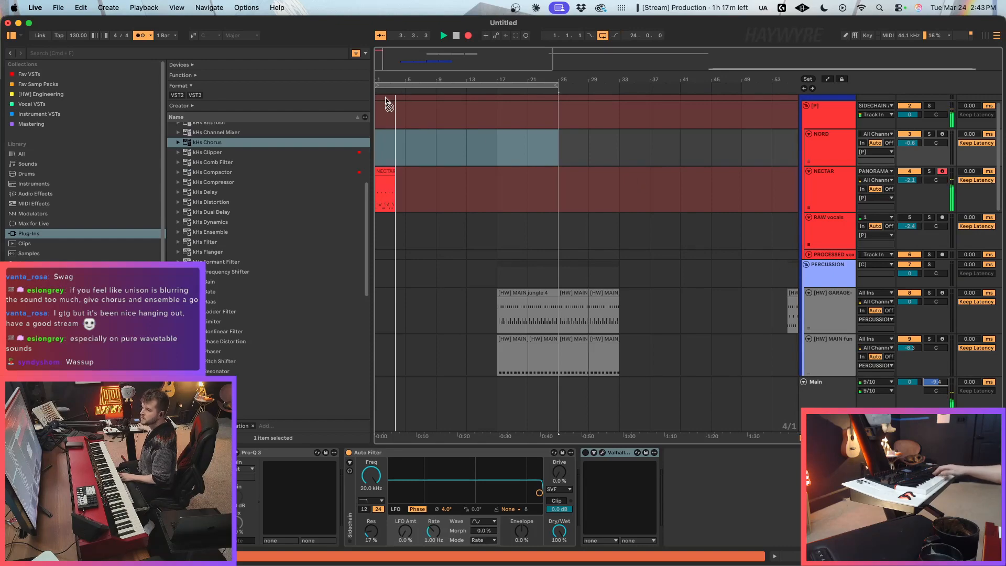
{"action": "left_click_drag", "start_coordinate": [377, 88], "coordinate": [492, 89]}
Step: Route track 19's audio output to the SIDECHAIN track and stop the recording
{"action": "scroll", "coordinate": [521, 204], "scroll_direction": "down", "scroll_amount": 10}
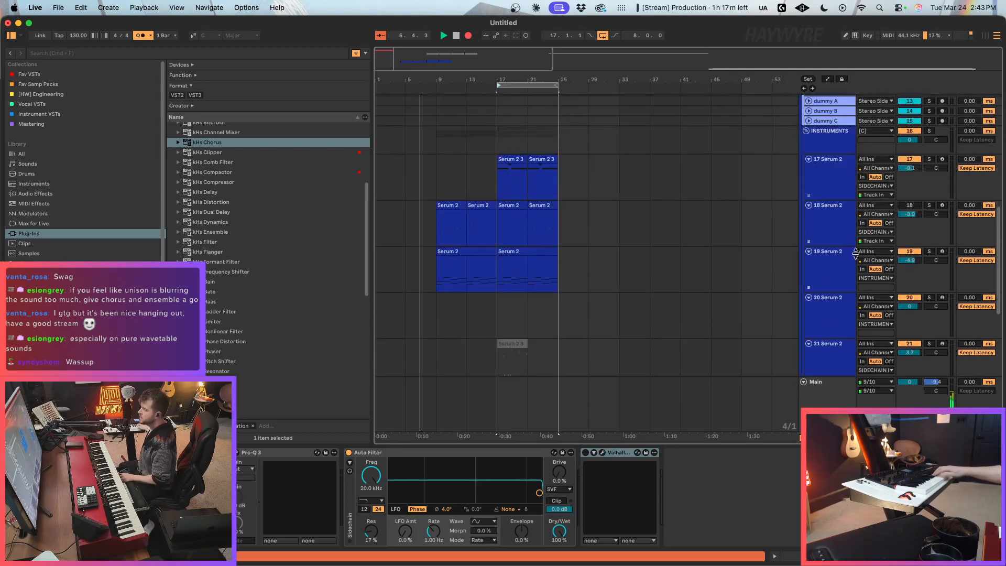
{"action": "left_click", "coordinate": [876, 278]}
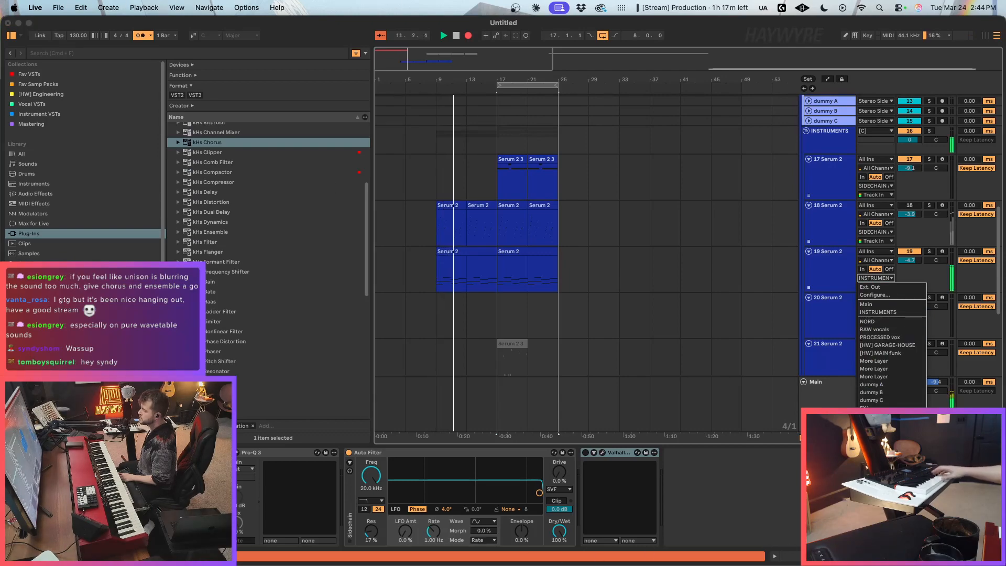
{"action": "left_click", "coordinate": [880, 439]}
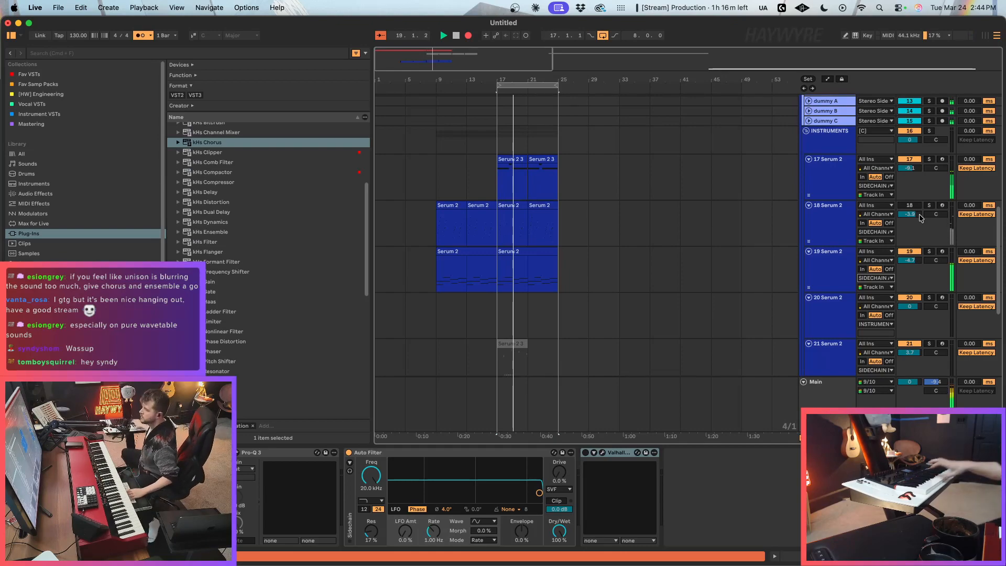
{"action": "key", "text": "space"}
Step: Copy the jungle clip at bar 17 on the [HW] GARAGE track to bar 1 of the same track
{"action": "scroll", "coordinate": [447, 326], "scroll_direction": "up", "scroll_amount": 3}
{"action": "scroll", "coordinate": [447, 326], "scroll_direction": "up", "scroll_amount": 8}
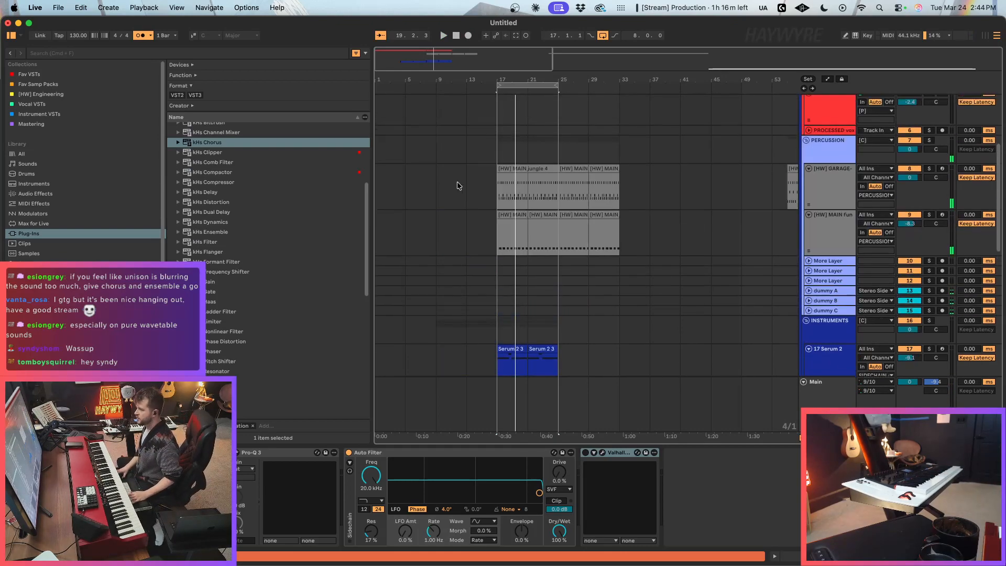
{"action": "left_click", "coordinate": [527, 252]}
{"action": "left_click", "coordinate": [528, 201]}
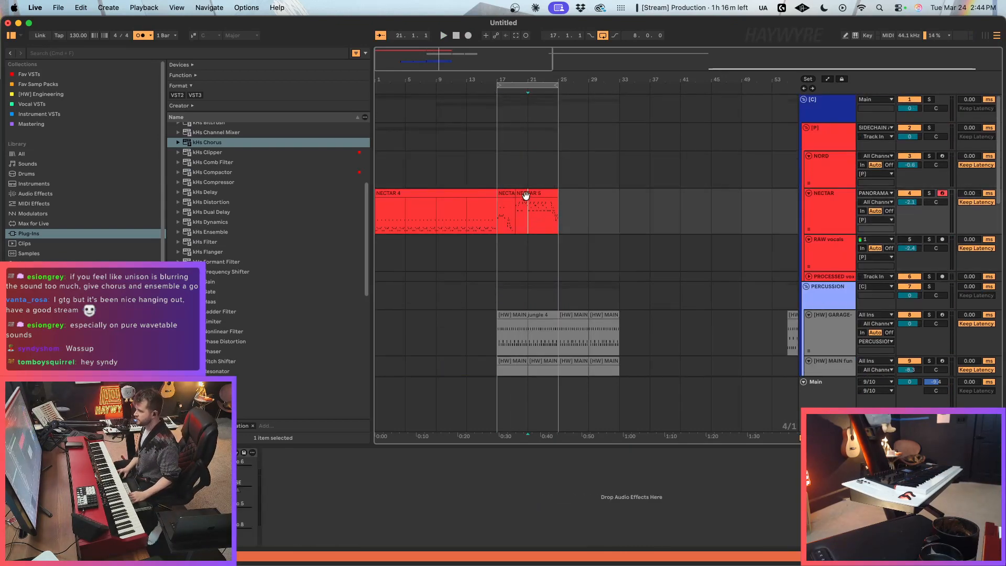
{"action": "left_click", "coordinate": [486, 193]}
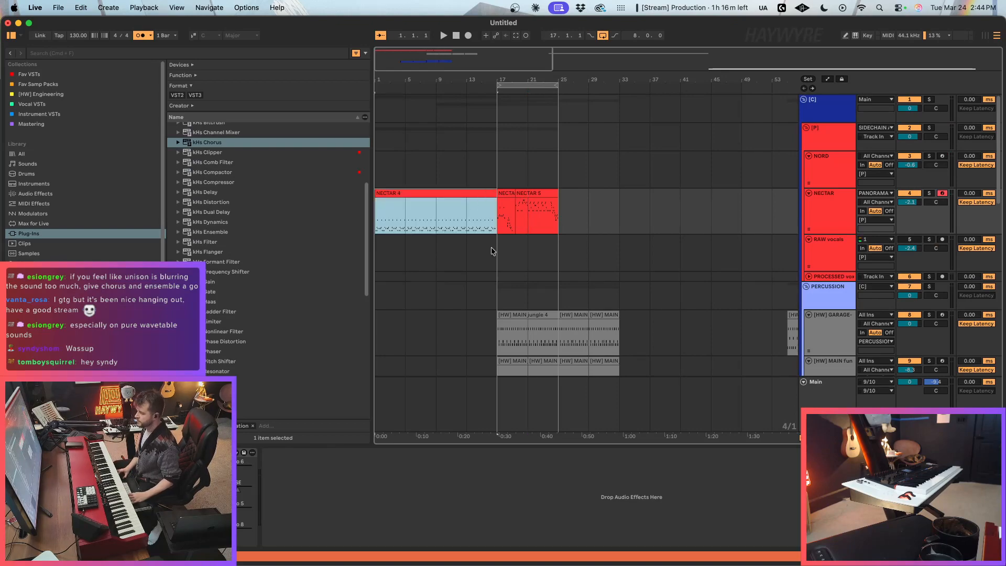
{"action": "left_click", "coordinate": [427, 219]}
{"action": "scroll", "coordinate": [489, 288], "scroll_direction": "down", "scroll_amount": 5}
{"action": "left_click", "coordinate": [528, 205]}
{"action": "key", "text": "super+c"}
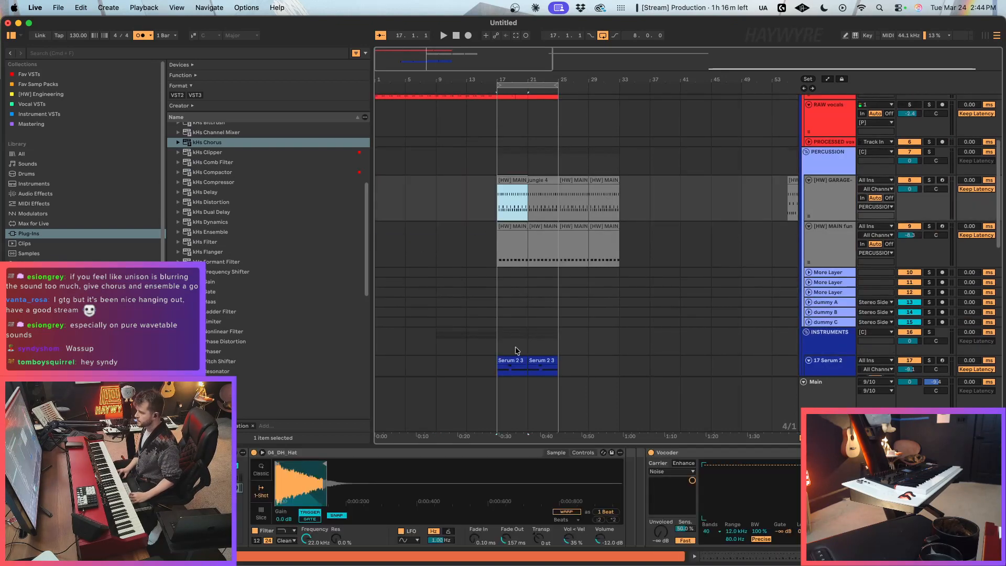
{"action": "left_click", "coordinate": [384, 194]}
{"action": "key", "text": "super+v"}
Step: Delete all Kick 3 and F#1 Instrument Rack notes from the copied jungle clip at bar 1
{"action": "double_click", "coordinate": [392, 178]}
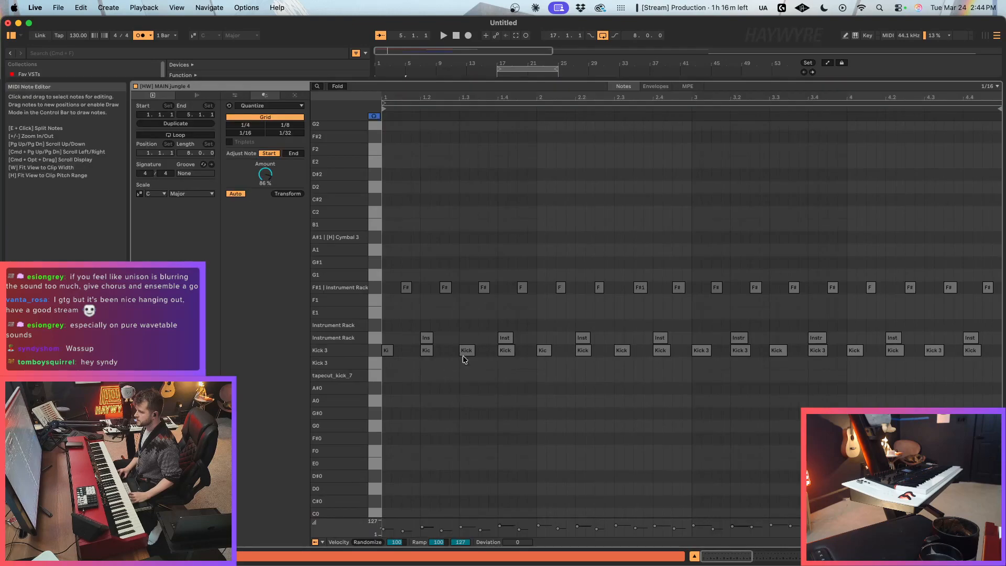
{"action": "left_click_drag", "start_coordinate": [386, 381], "coordinate": [999, 347]}
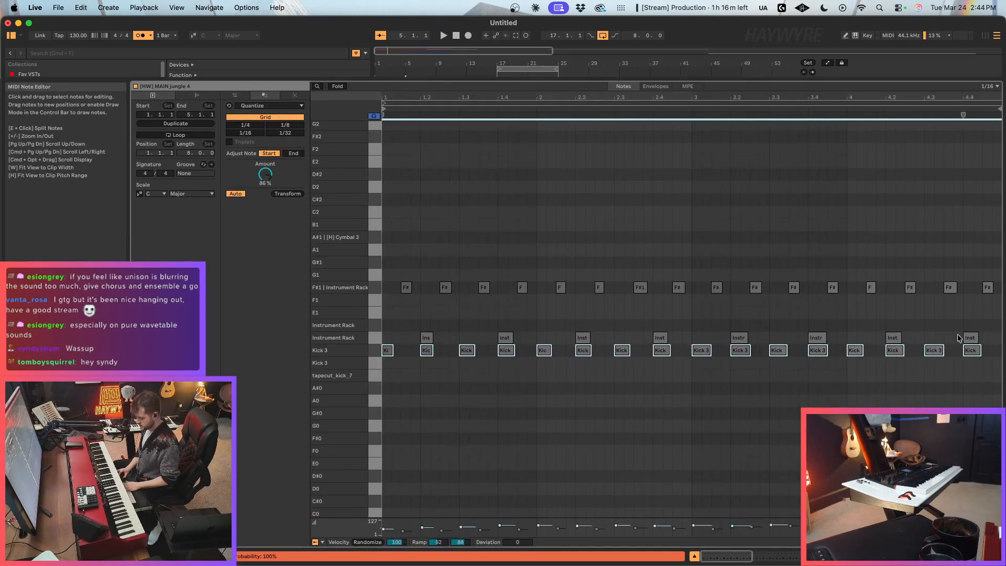
{"action": "key", "text": "Delete"}
{"action": "left_click_drag", "start_coordinate": [410, 268], "coordinate": [1003, 309]}
{"action": "key", "text": "Delete"}
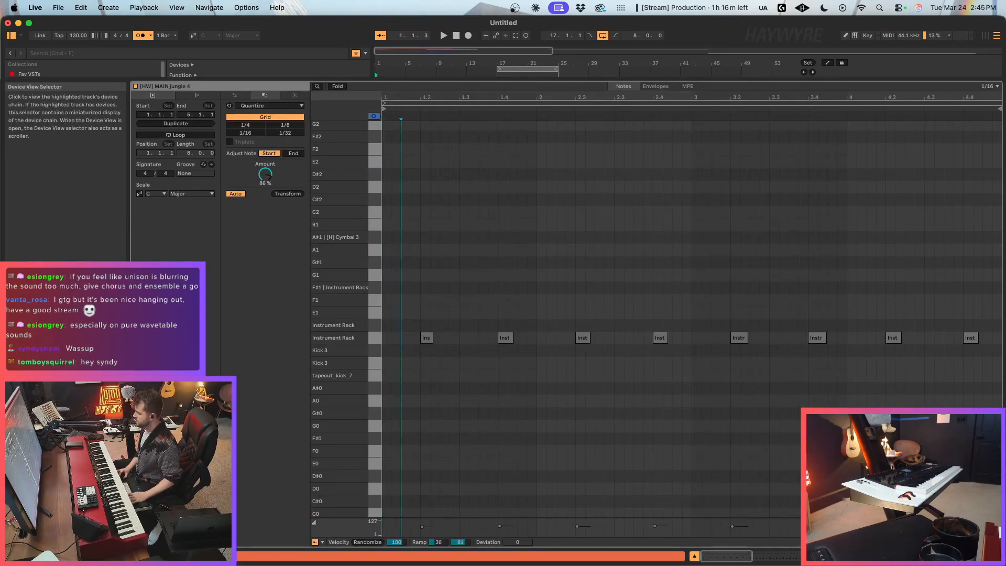
{"action": "key", "text": "shift+Tab"}
Step: Play the arrangement from bar 1 and switch off the metronome
{"action": "scroll", "coordinate": [438, 232], "scroll_direction": "up", "scroll_amount": 4}
{"action": "left_click", "coordinate": [383, 194]}
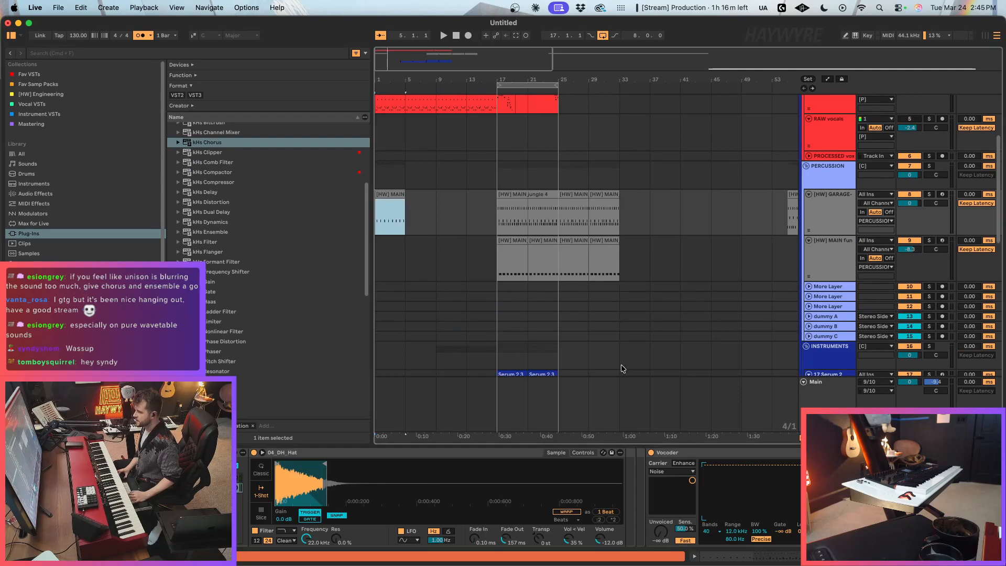
{"action": "key", "text": "space"}
{"action": "left_click", "coordinate": [407, 195]}
{"action": "left_click", "coordinate": [141, 36]}
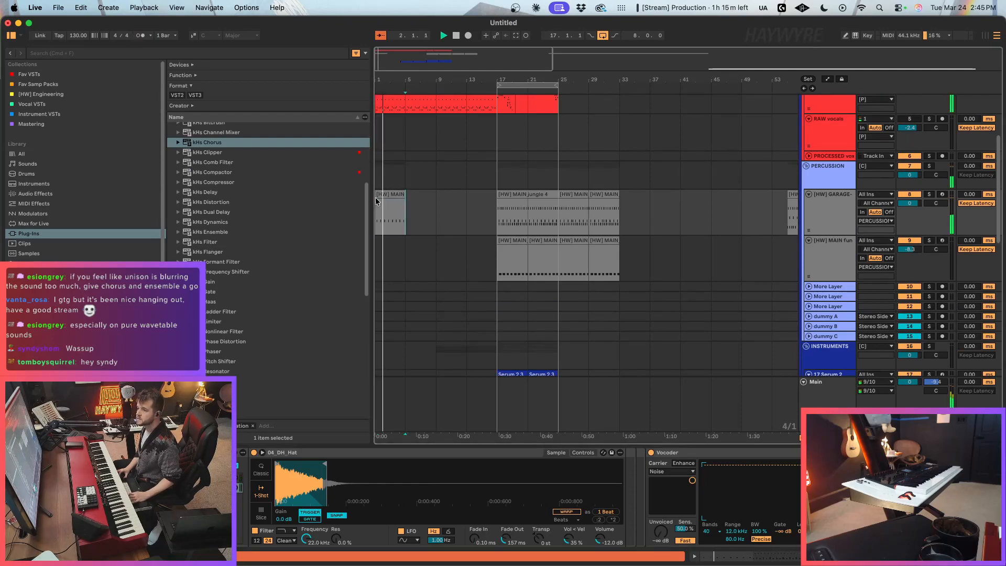
Step: Duplicate the edited jungle clip at bar 1 to bars 5–9
{"action": "scroll", "coordinate": [367, 199], "scroll_direction": "up", "scroll_amount": 1}
{"action": "left_click", "coordinate": [401, 213]}
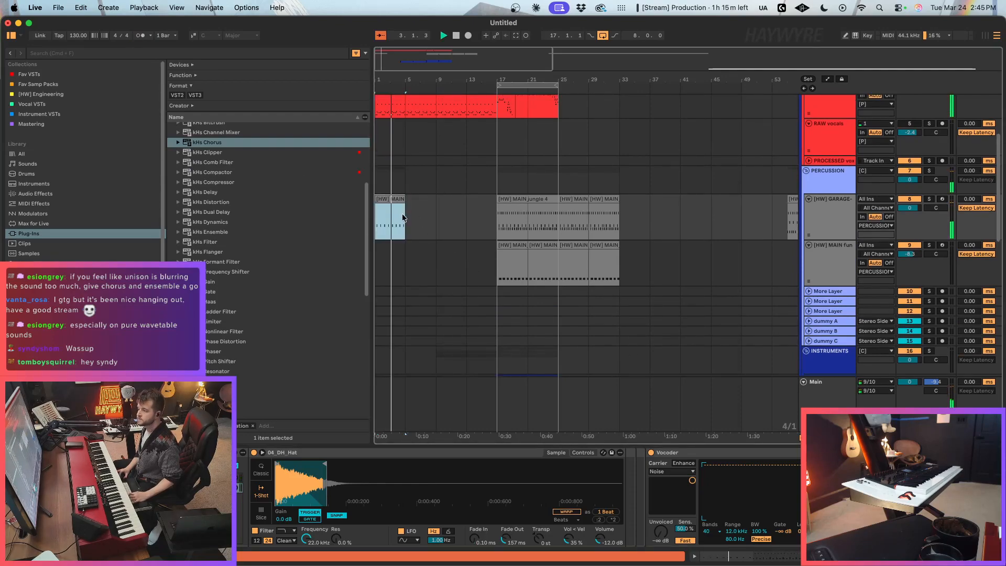
{"action": "key", "text": "super+d"}
Step: Select bars 1–9 on track 19 and bring up its Serum 2 window clear of the arrangement
{"action": "scroll", "coordinate": [444, 275], "scroll_direction": "down", "scroll_amount": 5}
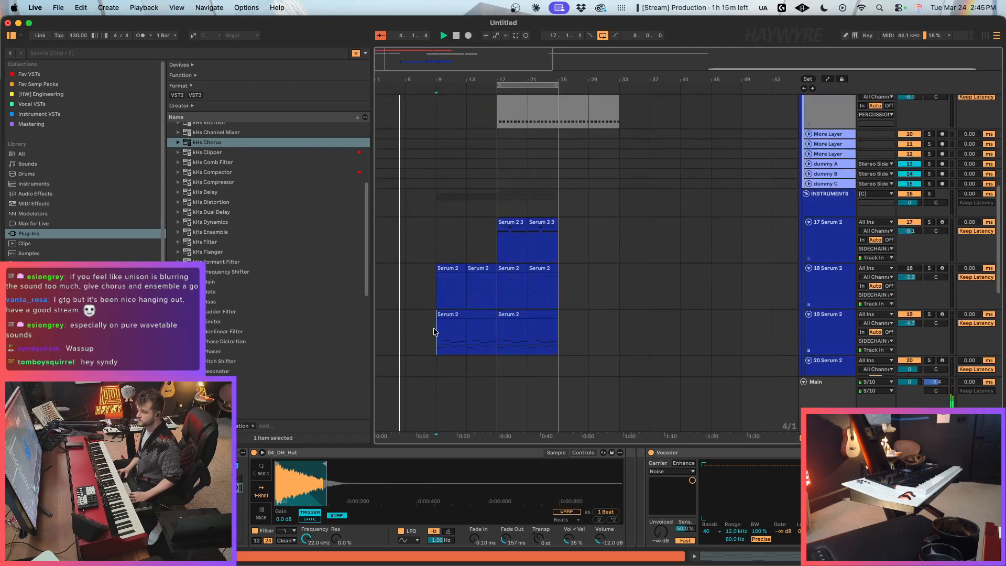
{"action": "left_click_drag", "start_coordinate": [436, 332], "coordinate": [379, 329]}
{"action": "left_click_drag", "start_coordinate": [471, 71], "coordinate": [822, 361]}
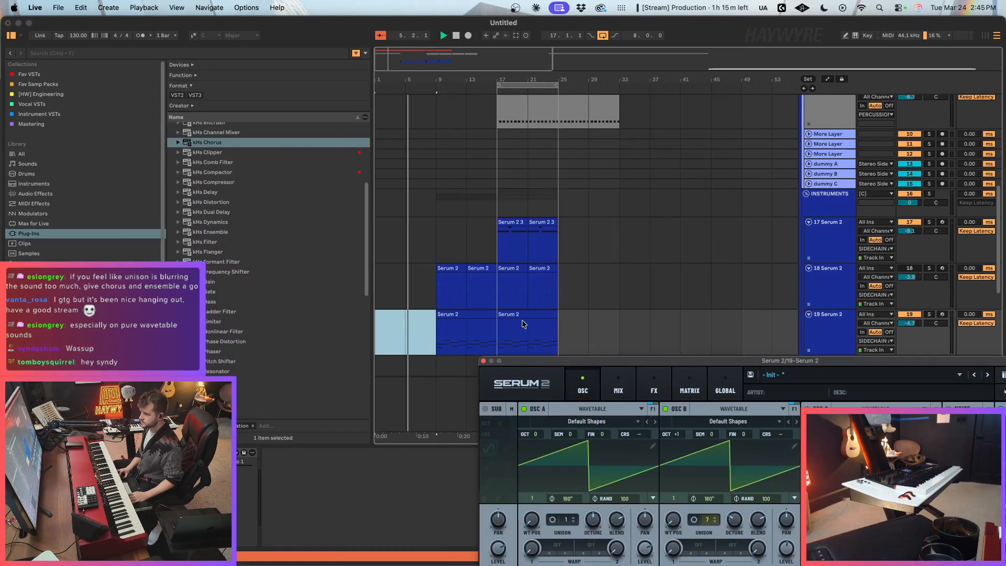
Step: Open the NECTAR track's Serum 2 and examine its effects chain down to the Reverb
{"action": "scroll", "coordinate": [445, 327], "scroll_direction": "up", "scroll_amount": 4}
{"action": "scroll", "coordinate": [445, 327], "scroll_direction": "up", "scroll_amount": 1}
{"action": "left_click", "coordinate": [402, 174]}
{"action": "key", "text": "Up"}
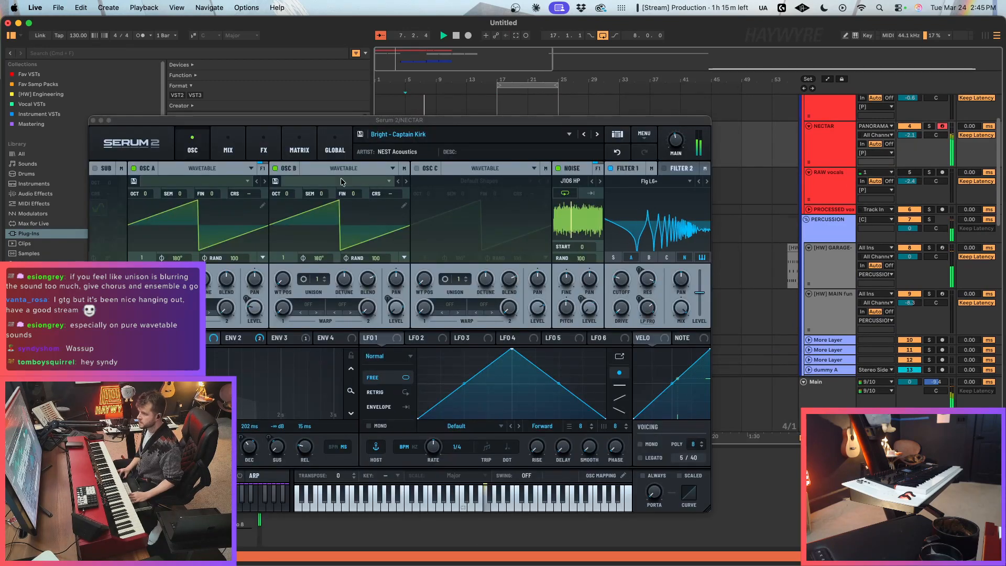
{"action": "left_click", "coordinate": [228, 147]}
{"action": "left_click", "coordinate": [264, 146]}
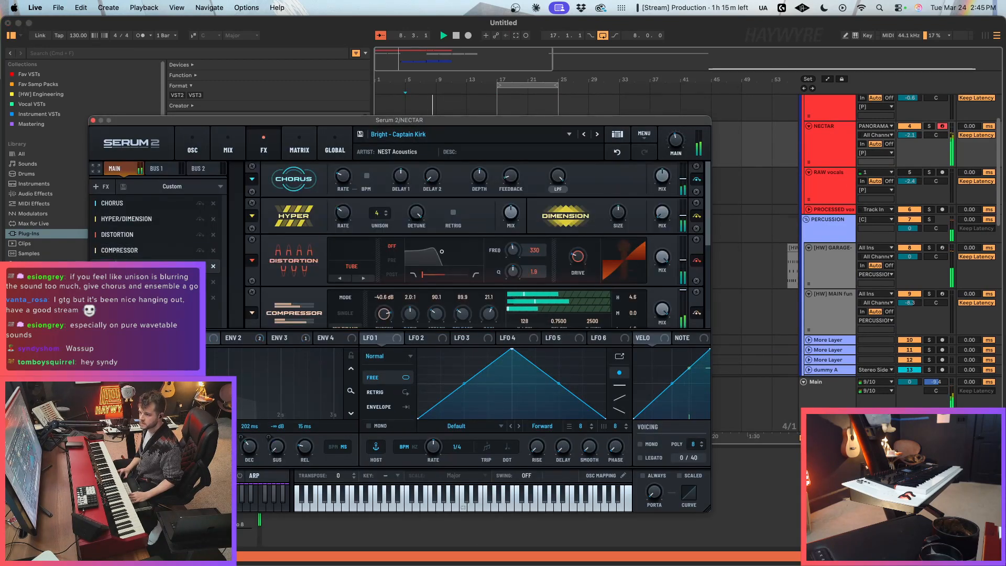
{"action": "scroll", "coordinate": [587, 253], "scroll_direction": "down", "scroll_amount": 5}
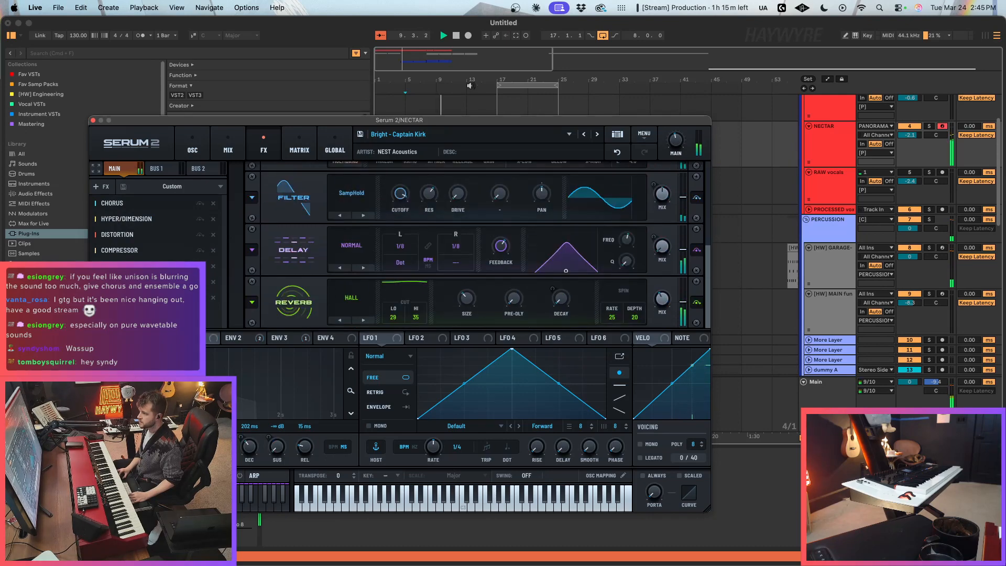
Step: Duplicate the percussion clips of bars 1–9 on the [HW] GARAGE track to bars 9–17
{"action": "left_click", "coordinate": [436, 107]}
{"action": "left_click_drag", "start_coordinate": [385, 270], "coordinate": [435, 271]}
{"action": "key", "text": "super+d"}
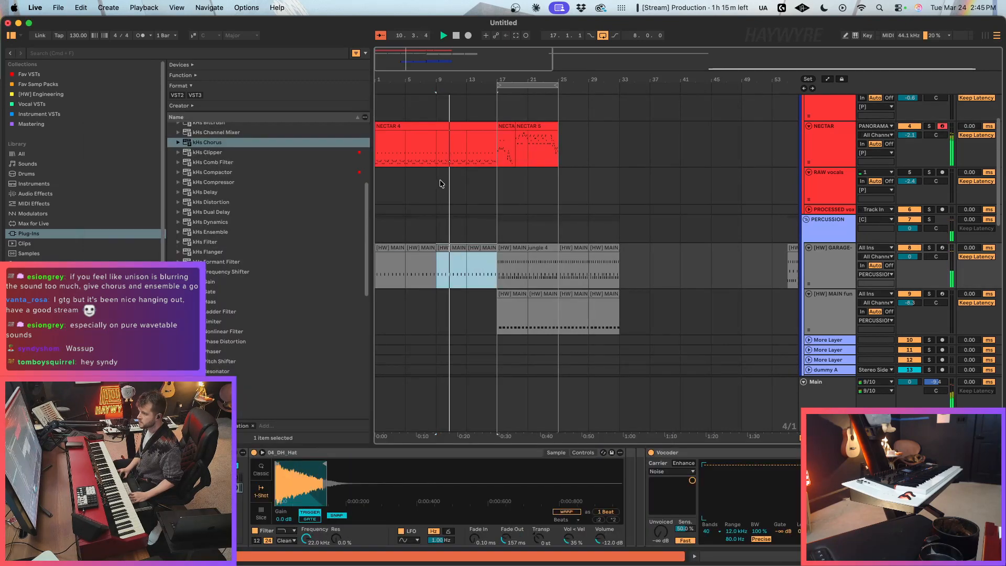
Step: Loop bars 9–13 and bring the NECTAR track's Serum 2 window back up
{"action": "left_click_drag", "start_coordinate": [439, 179], "coordinate": [467, 181]}
{"action": "scroll", "coordinate": [535, 293], "scroll_direction": "down", "scroll_amount": 8}
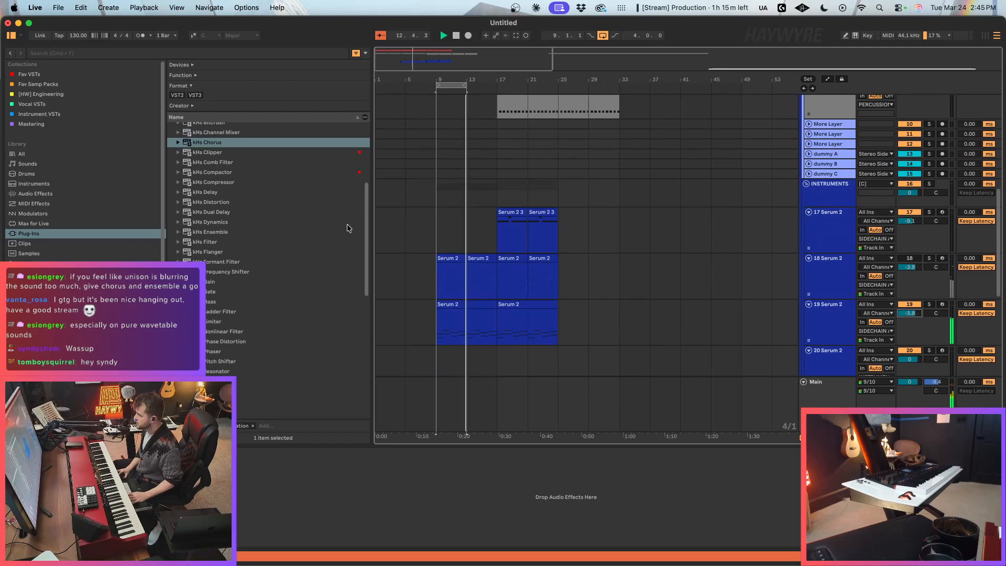
{"action": "scroll", "coordinate": [431, 258], "scroll_direction": "up", "scroll_amount": 3}
{"action": "scroll", "coordinate": [431, 255], "scroll_direction": "up", "scroll_amount": 3}
{"action": "left_click", "coordinate": [441, 129]}
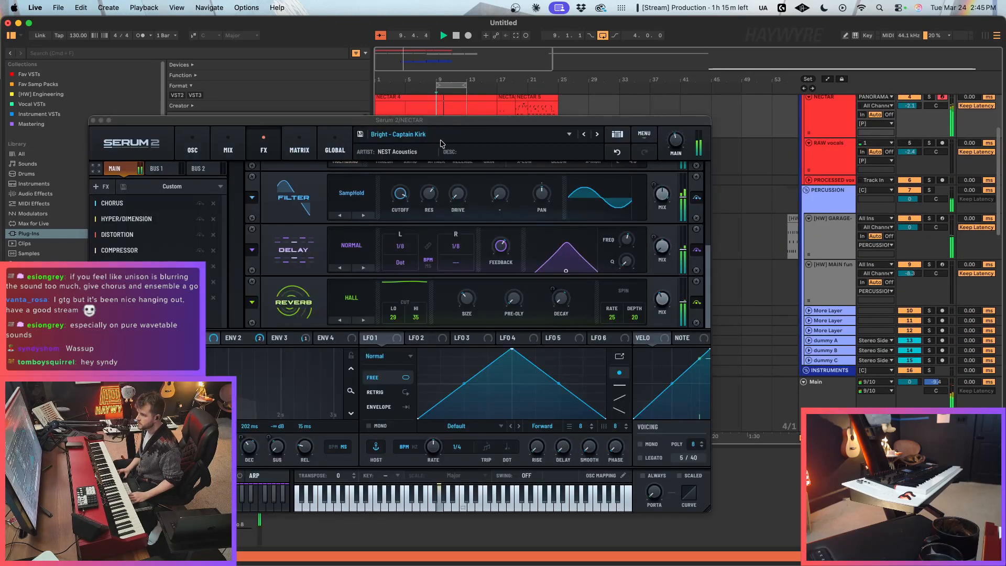
Step: Add another Filter to the NECTAR Serum 2 main effects chain and move it above the Delay
{"action": "left_click", "coordinate": [97, 187]}
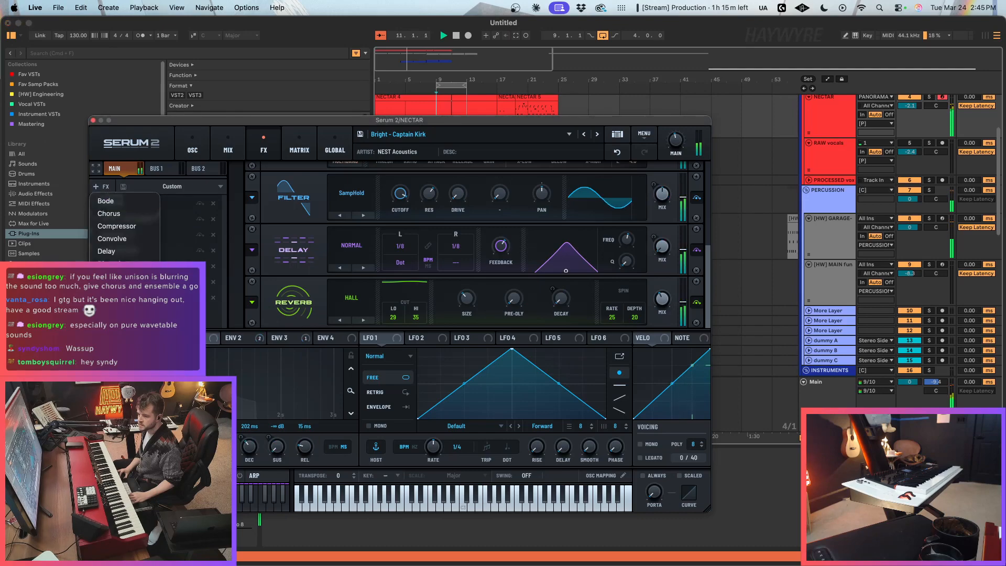
{"action": "left_click", "coordinate": [107, 290]}
{"action": "left_click_drag", "start_coordinate": [120, 314], "coordinate": [121, 282]}
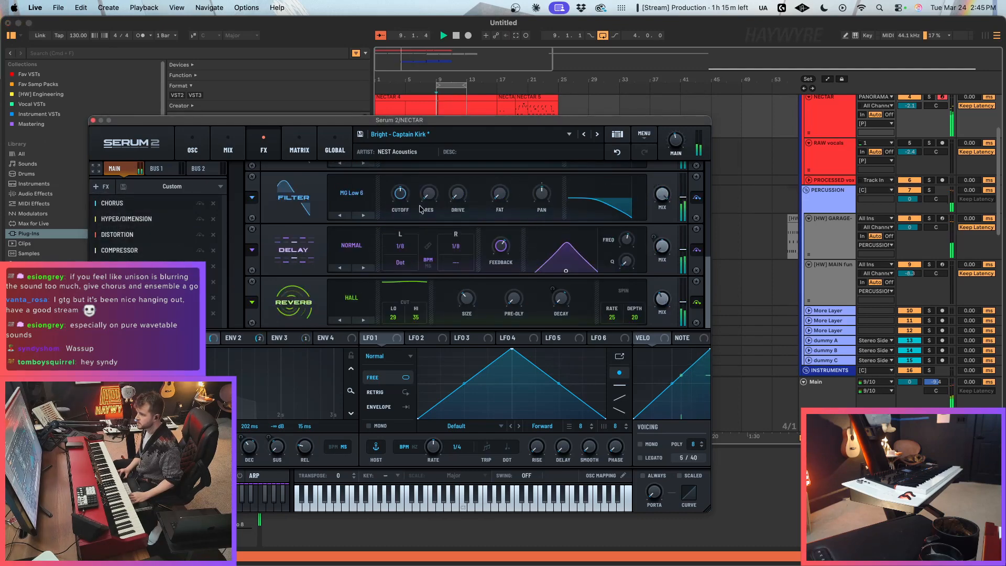
Step: Set the new filter to MG Low 12 and modulate its cutoff with LFO 4, shaped as a decaying curve in Envelope mode
{"action": "left_click", "coordinate": [364, 215]}
{"action": "left_click_drag", "start_coordinate": [529, 338], "coordinate": [397, 201]}
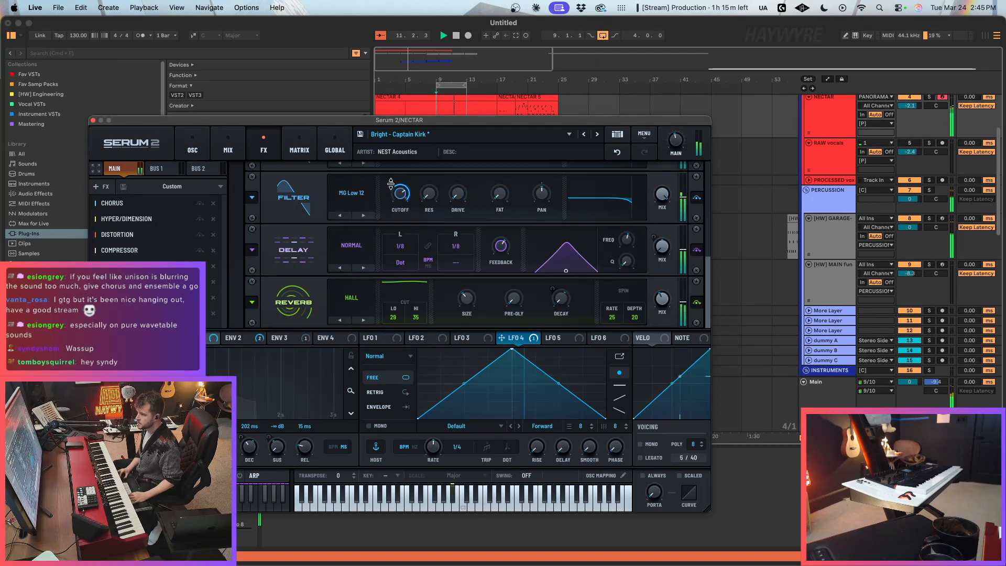
{"action": "left_click_drag", "start_coordinate": [515, 352], "coordinate": [418, 370]}
{"action": "left_click", "coordinate": [400, 412]}
{"action": "left_click_drag", "start_coordinate": [513, 405], "coordinate": [512, 417]}
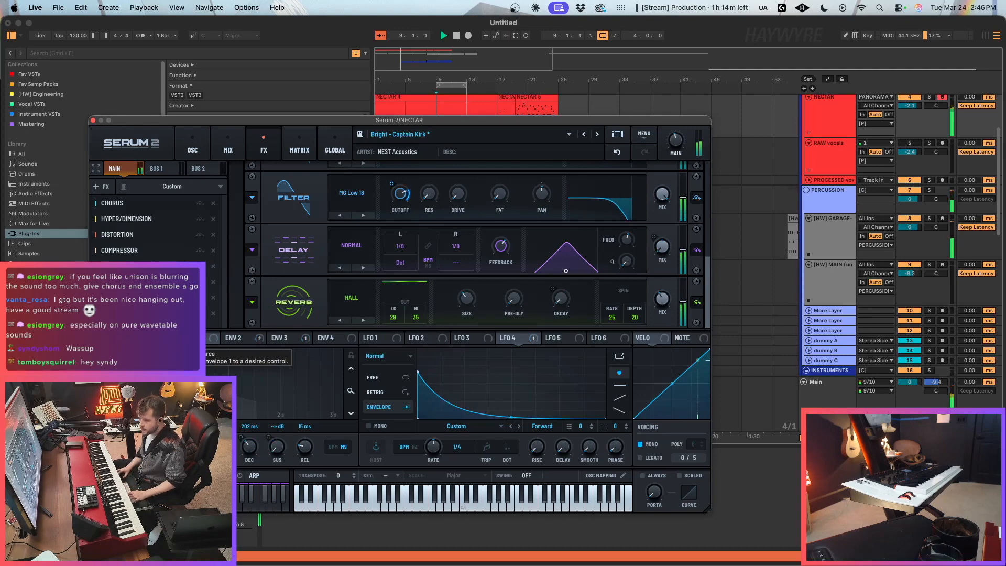
Step: Automate the NECTAR filter cutoff to rise from bar 5 to bar 17, then close Serum 2 and stop playback
{"action": "left_click_drag", "start_coordinate": [461, 120], "coordinate": [663, 163]}
{"action": "key", "text": "a"}
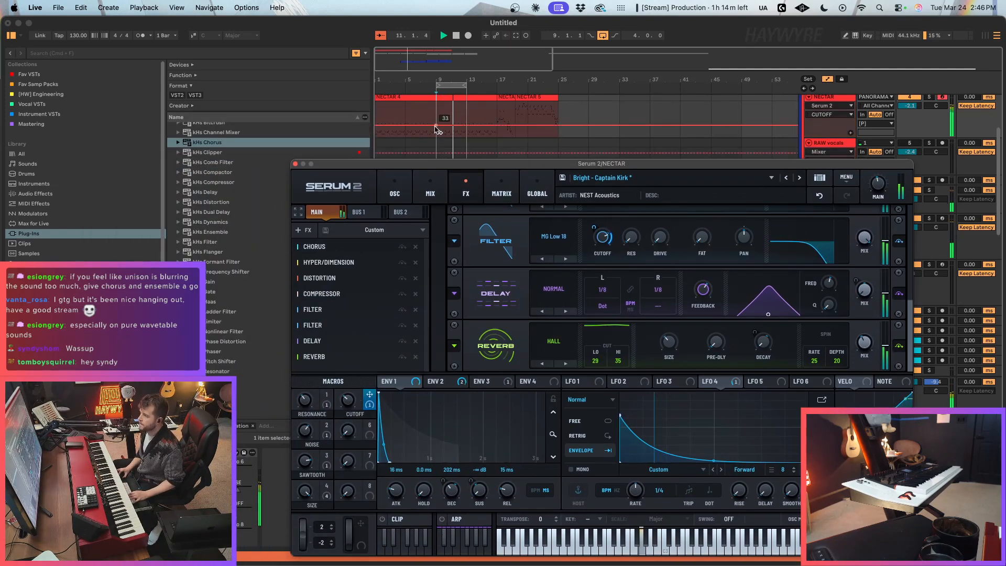
{"action": "left_click", "coordinate": [436, 125]}
{"action": "left_click_drag", "start_coordinate": [406, 125], "coordinate": [405, 137]}
{"action": "left_click_drag", "start_coordinate": [495, 126], "coordinate": [496, 98]}
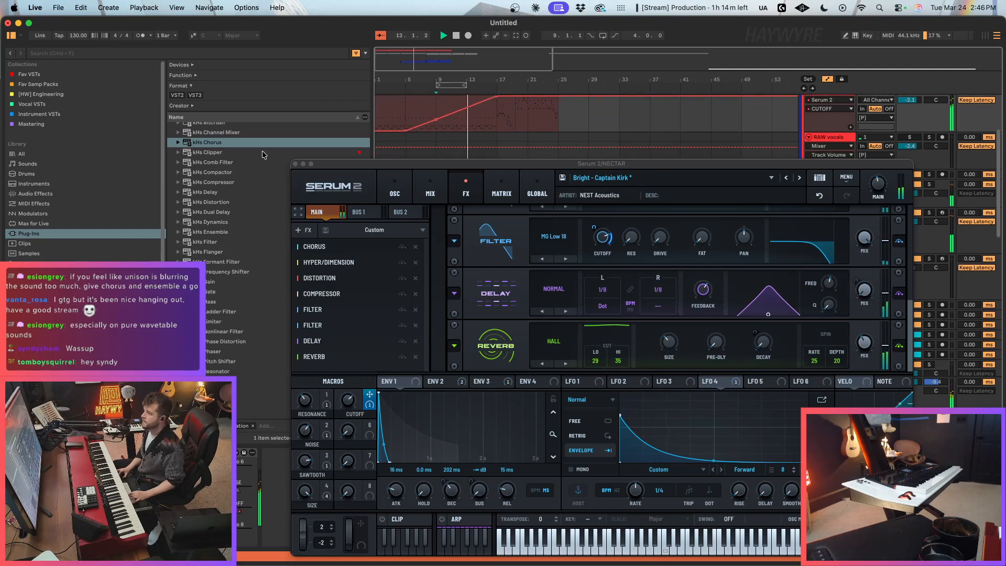
{"action": "left_click", "coordinate": [295, 164]}
{"action": "scroll", "coordinate": [531, 323], "scroll_direction": "down", "scroll_amount": 1}
{"action": "key", "text": "a"}
{"action": "key", "text": "space"}
Step: Insert an audio track below the [HW] MAIN fun track and search the samples for "tamb"
{"action": "left_click", "coordinate": [850, 264]}
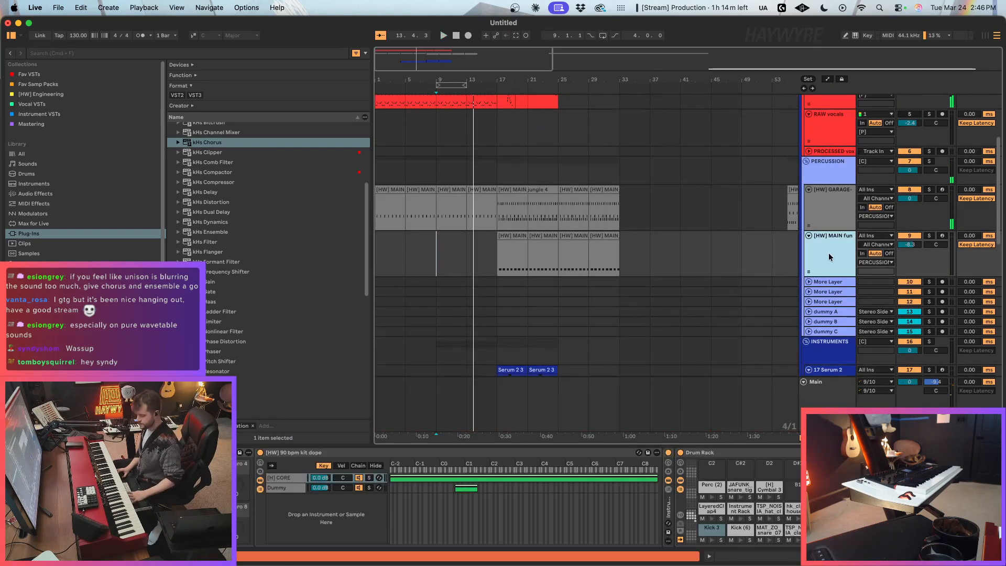
{"action": "key", "text": "super+t"}
{"action": "left_click", "coordinate": [52, 256]}
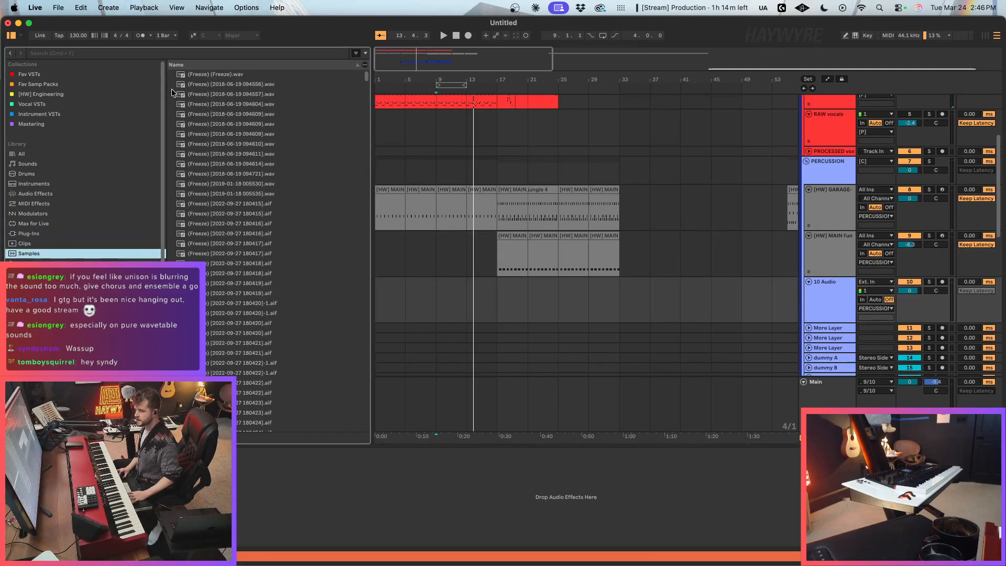
{"action": "left_click", "coordinate": [211, 51]}
{"action": "type", "text": "tamb"}
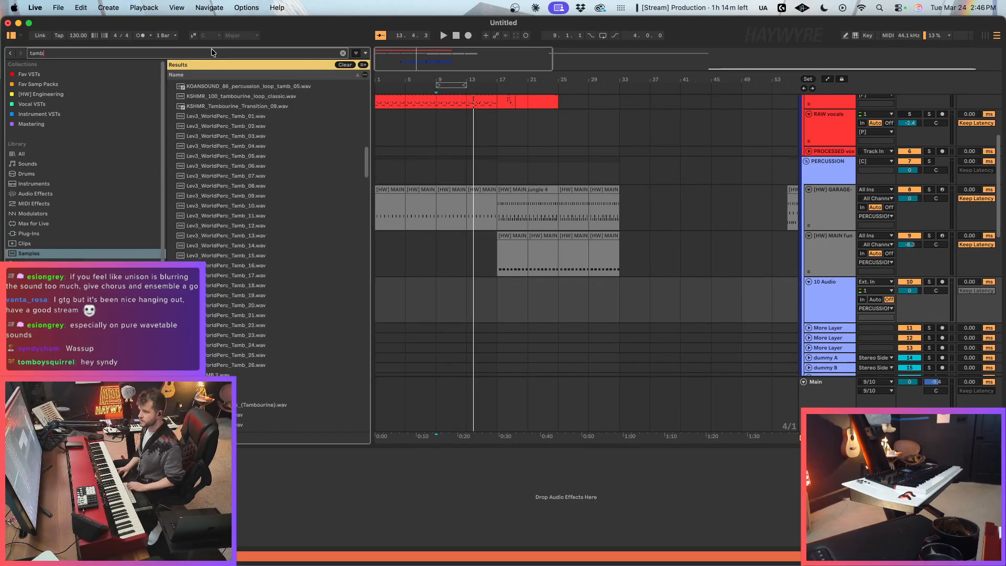
Step: Audition tambourine samples among the search results, including the KSHMR loop and misc_Tambourine
{"action": "left_click", "coordinate": [281, 105]}
{"action": "left_click", "coordinate": [282, 98]}
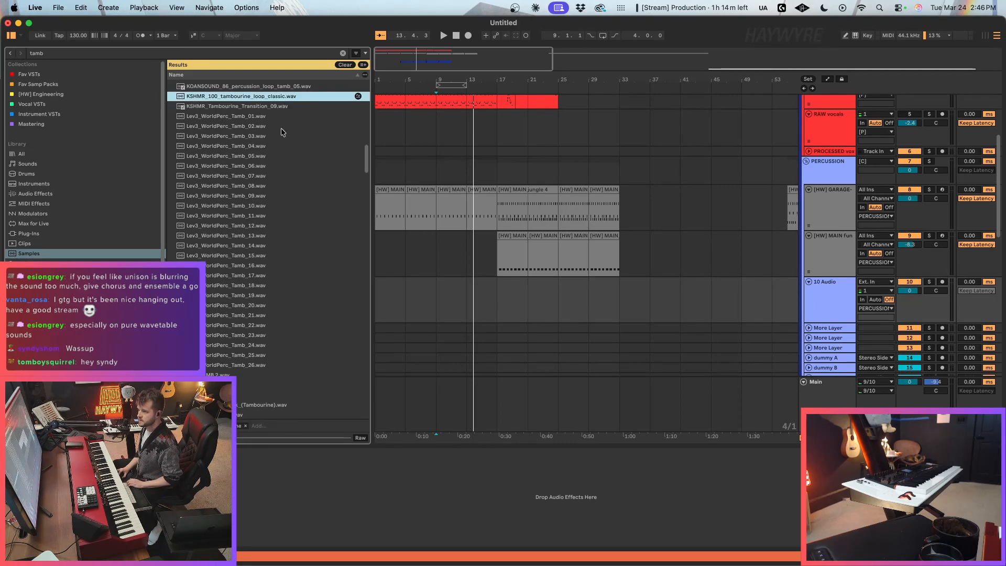
{"action": "scroll", "coordinate": [281, 131], "scroll_direction": "down", "scroll_amount": 2}
{"action": "left_click", "coordinate": [253, 339]}
{"action": "scroll", "coordinate": [252, 340], "scroll_direction": "down", "scroll_amount": 2}
{"action": "scroll", "coordinate": [252, 338], "scroll_direction": "up", "scroll_amount": 2}
{"action": "scroll", "coordinate": [254, 328], "scroll_direction": "down", "scroll_amount": 10}
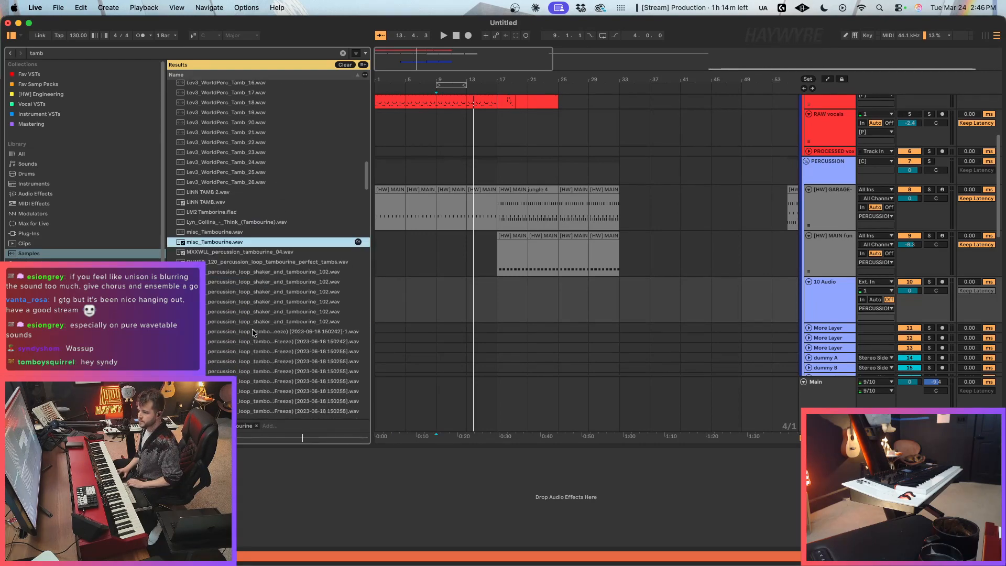
{"action": "scroll", "coordinate": [267, 317], "scroll_direction": "down", "scroll_amount": 3}
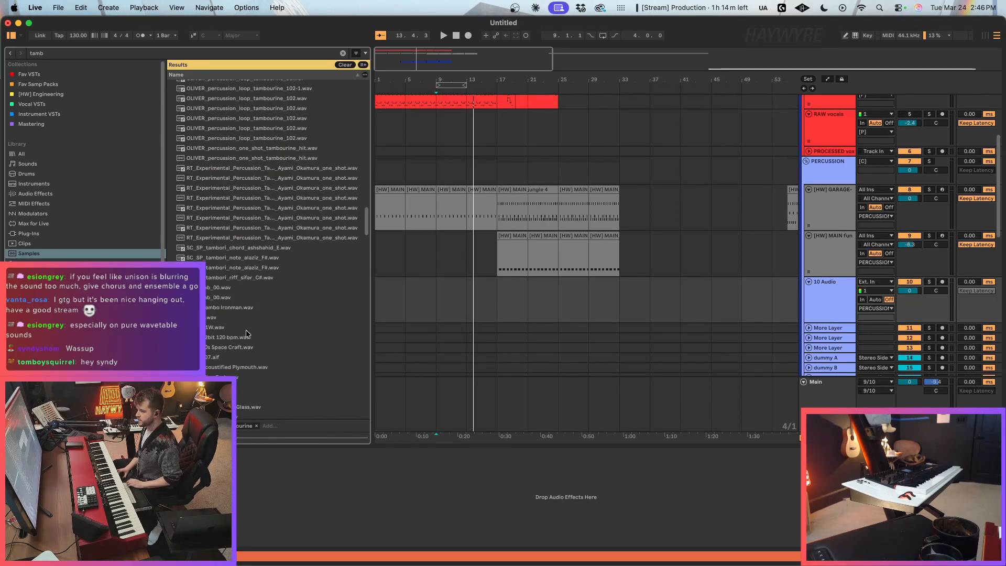
{"action": "scroll", "coordinate": [366, 218], "scroll_direction": "down", "scroll_amount": 3}
{"action": "scroll", "coordinate": [366, 218], "scroll_direction": "up", "scroll_amount": 8}
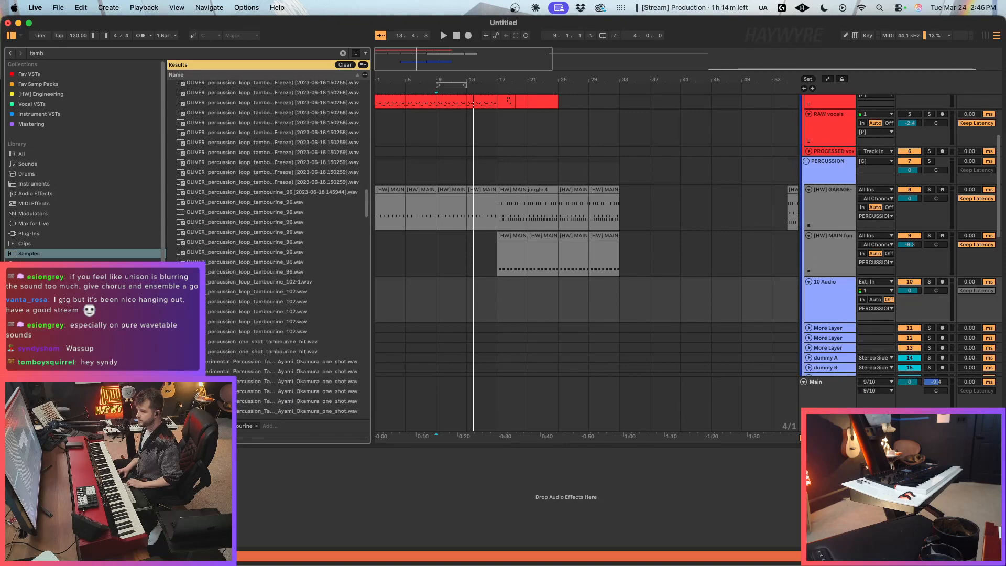
Step: Browse the tambourine matches by folder through Sample Packs and Splice Packs, collapsing the KOAN Sound 'Acoustic Design' pack
{"action": "left_click", "coordinate": [47, 343]}
{"action": "left_click", "coordinate": [220, 143]}
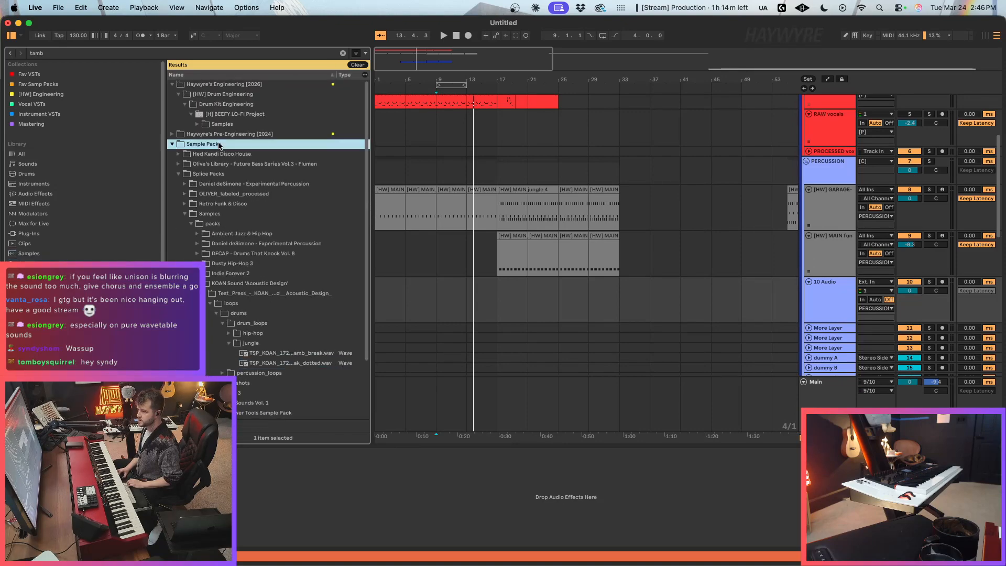
{"action": "key", "text": "Left"}
{"action": "key", "text": "Right"}
{"action": "left_click", "coordinate": [215, 174]}
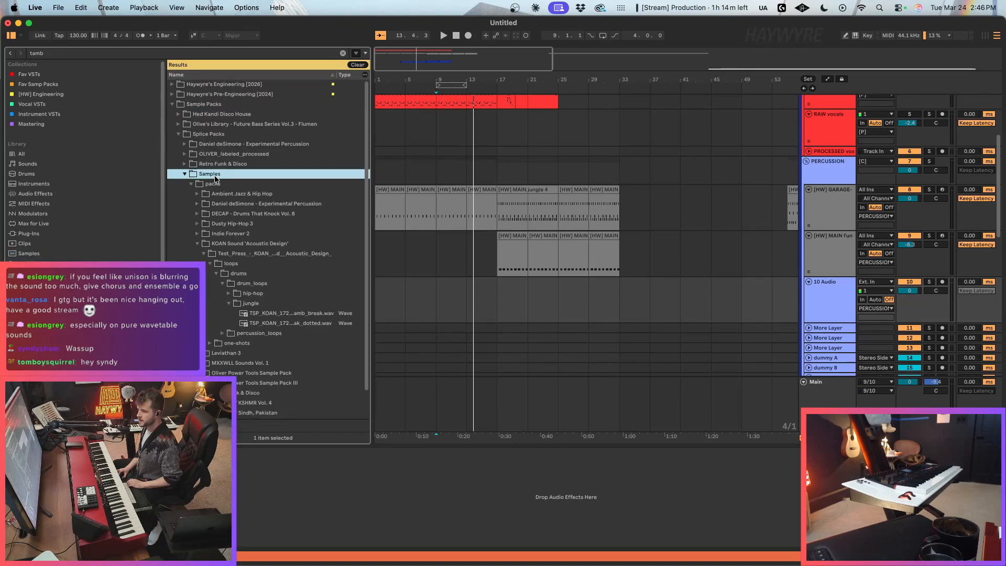
{"action": "key", "text": "Left"}
{"action": "key", "text": "Right"}
{"action": "left_click", "coordinate": [230, 244]}
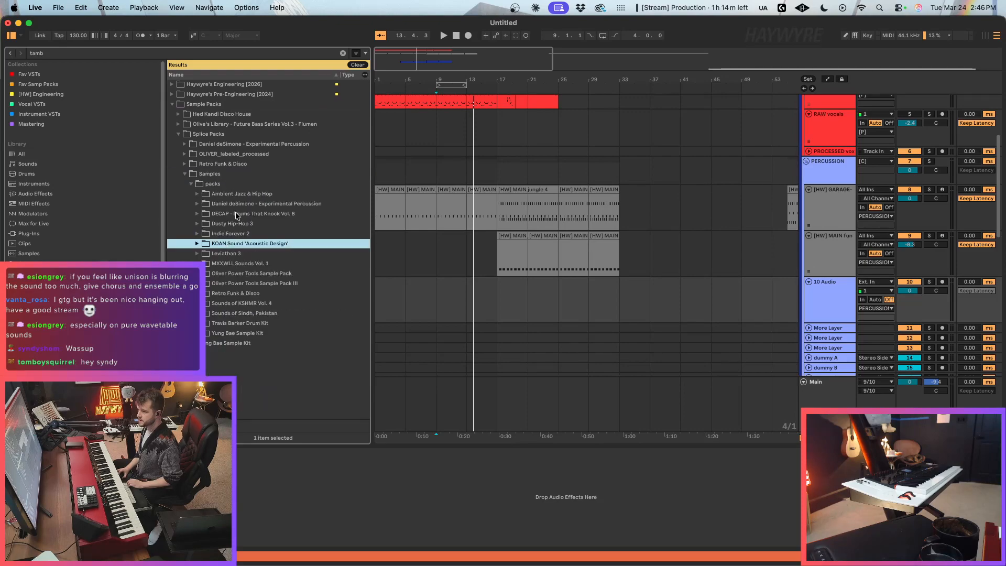
Step: Clear the search and open the Percussion Loops folder under Drum Loops in the Ellis - Electrofunk Essentials (vol.1) pack
{"action": "left_click", "coordinate": [343, 54]}
{"action": "double_click", "coordinate": [225, 184]}
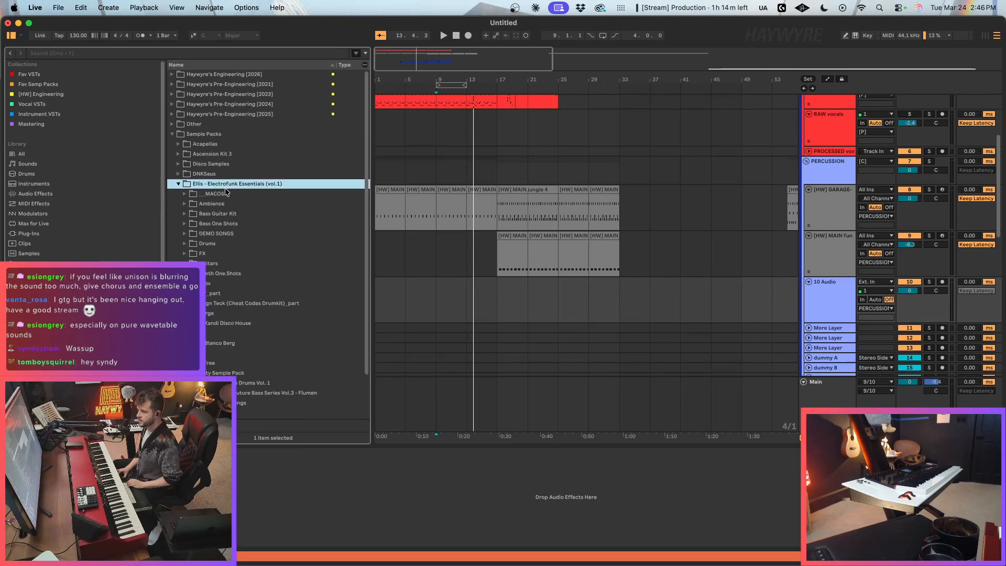
{"action": "left_click", "coordinate": [239, 244]}
{"action": "key", "text": "Right"}
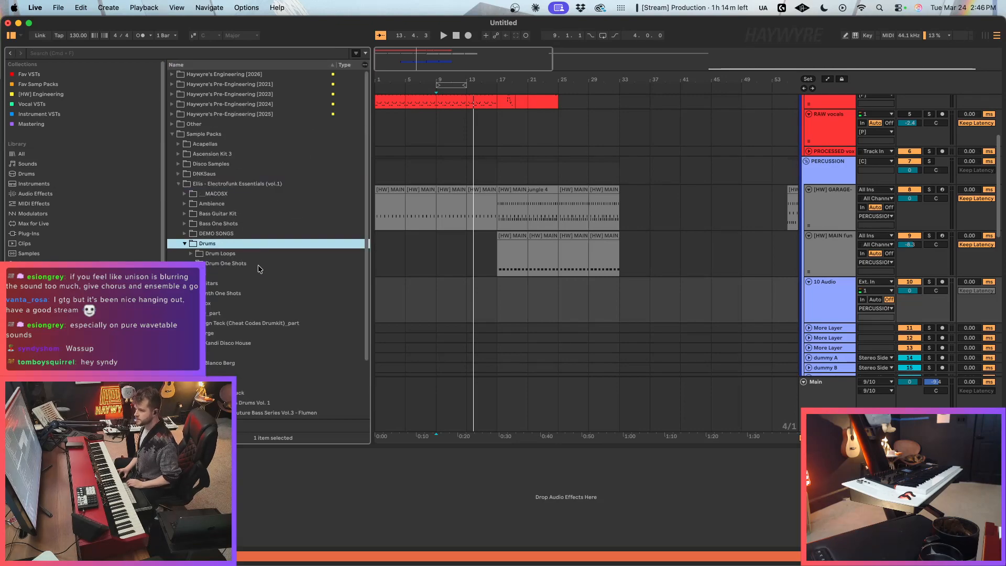
{"action": "key", "text": "Down"}
{"action": "key", "text": "Right"}
{"action": "key", "text": "Down"}
Step: Audition the ELLIS loops in the Percussion Loops folder, widening the browser for more room
{"action": "key", "text": "Down"}
{"action": "key", "text": "Down"}
{"action": "key", "text": "Right"}
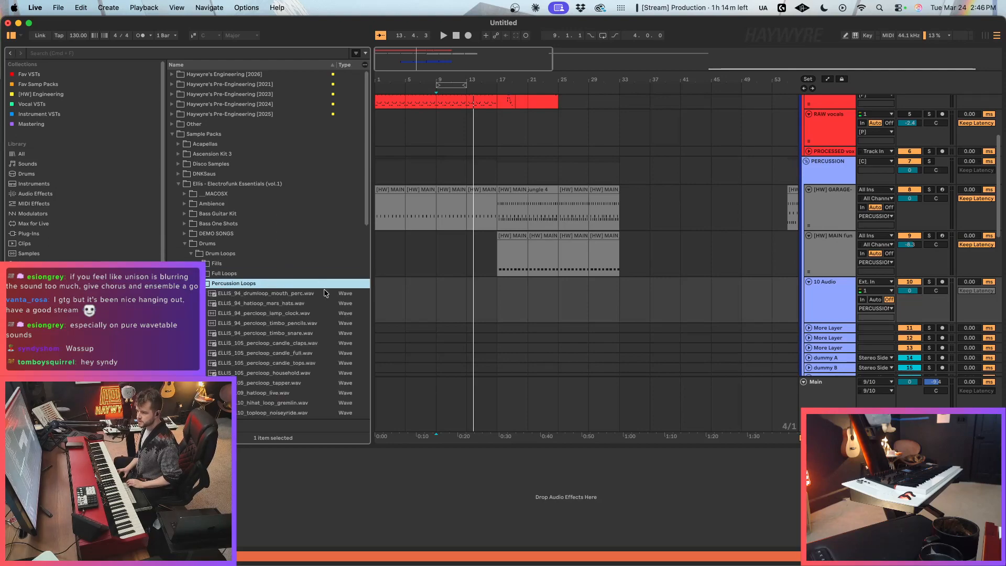
{"action": "key", "text": "Down"}
{"action": "key", "text": "Down"}
{"action": "key", "text": "Down"}
{"action": "left_click_drag", "start_coordinate": [374, 334], "coordinate": [438, 335]}
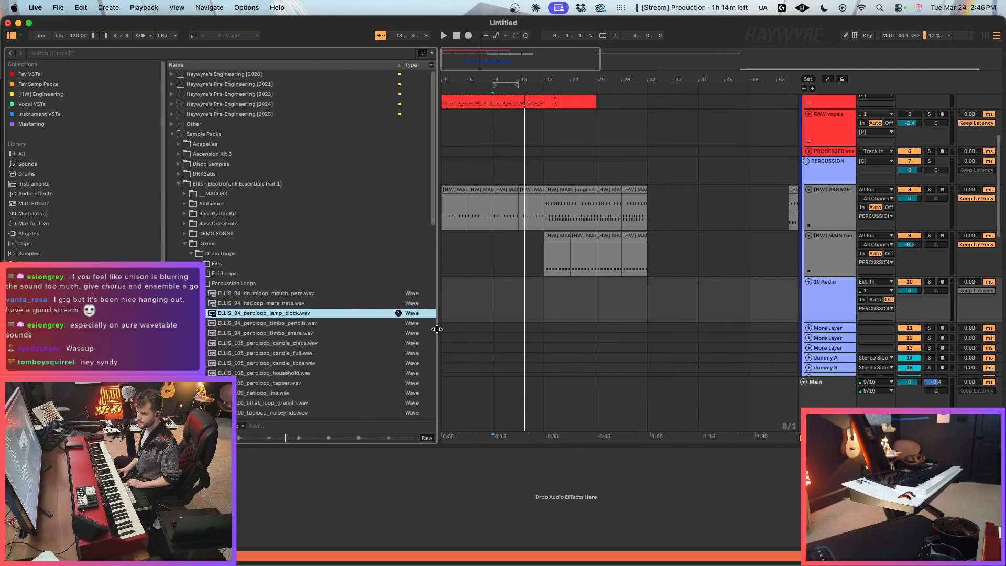
{"action": "key", "text": "Down"}
{"action": "key", "text": "Down"}
{"action": "scroll", "coordinate": [351, 354], "scroll_direction": "down", "scroll_amount": 4}
{"action": "left_click", "coordinate": [297, 292]}
{"action": "scroll", "coordinate": [296, 277], "scroll_direction": "down", "scroll_amount": 3}
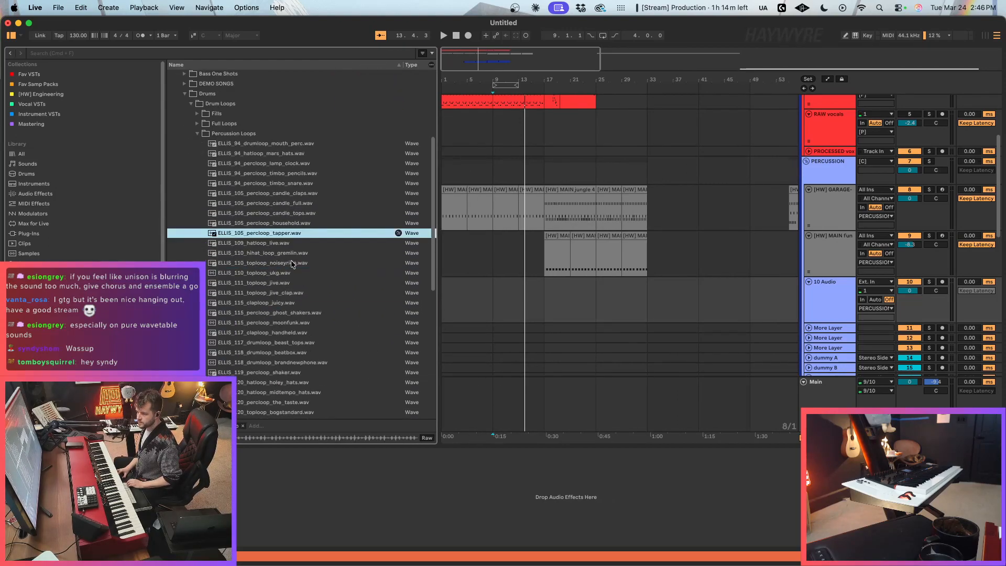
{"action": "left_click", "coordinate": [294, 264]}
{"action": "scroll", "coordinate": [294, 264], "scroll_direction": "down", "scroll_amount": 2}
{"action": "left_click", "coordinate": [287, 246]}
{"action": "scroll", "coordinate": [305, 283], "scroll_direction": "down", "scroll_amount": 3}
{"action": "key", "text": "Down"}
{"action": "key", "text": "Down"}
{"action": "key", "text": "Down"}
{"action": "key", "text": "Down"}
{"action": "key", "text": "Down"}
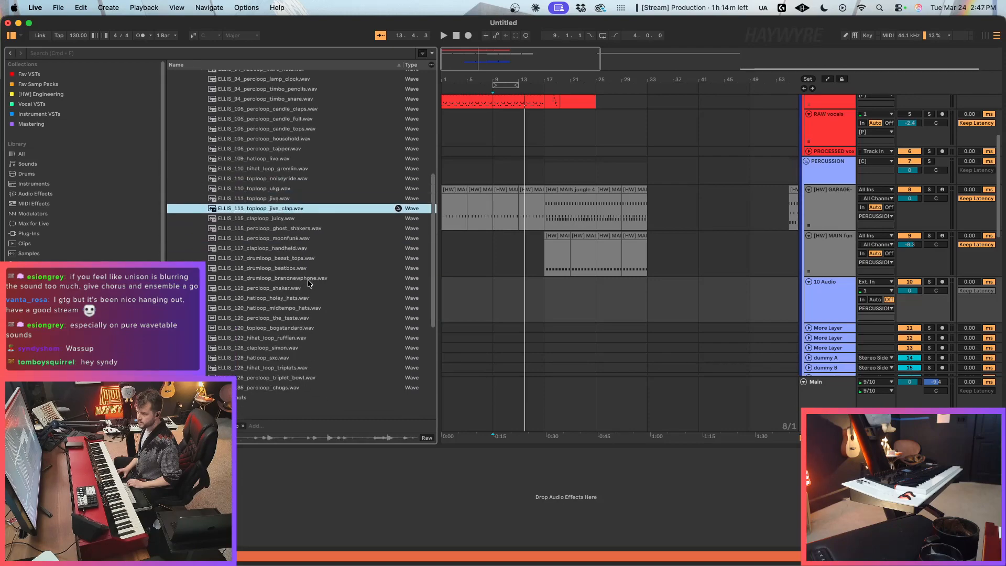
Step: Place ELLIS_119_percloop_shaker.wav on the new audio track at bar 9 and play it with the arrangement
{"action": "left_click", "coordinate": [300, 288]}
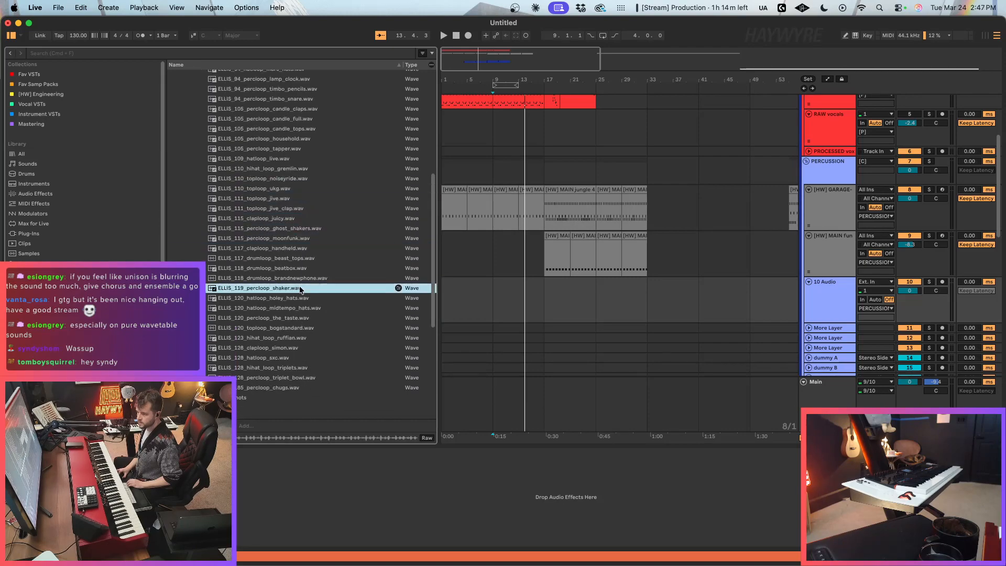
{"action": "left_click_drag", "start_coordinate": [293, 289], "coordinate": [507, 301]}
{"action": "key", "text": "space"}
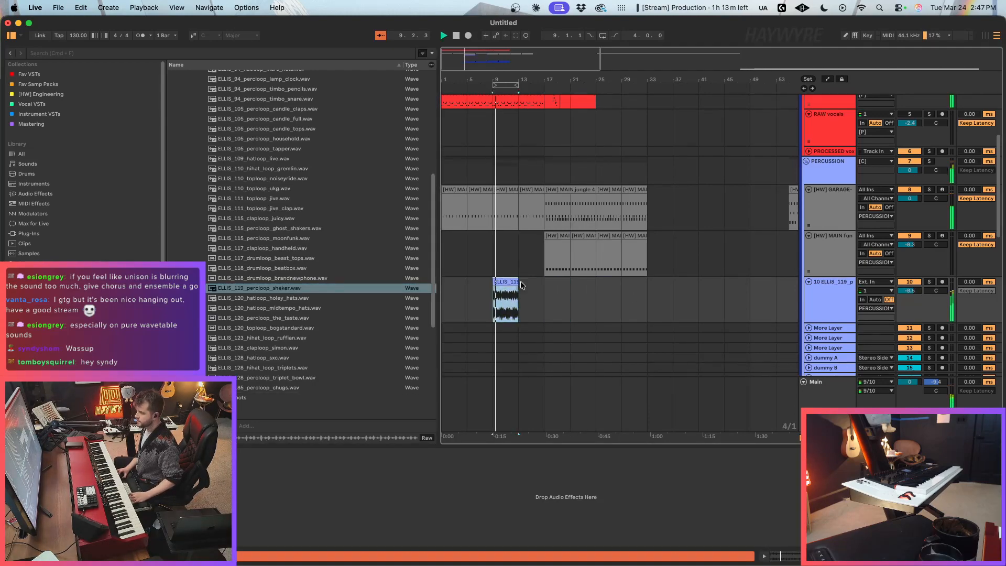
Step: Examine the shaker clip's waveform and warp settings, and the notes of the NECTAR 4 clip
{"action": "double_click", "coordinate": [515, 286]}
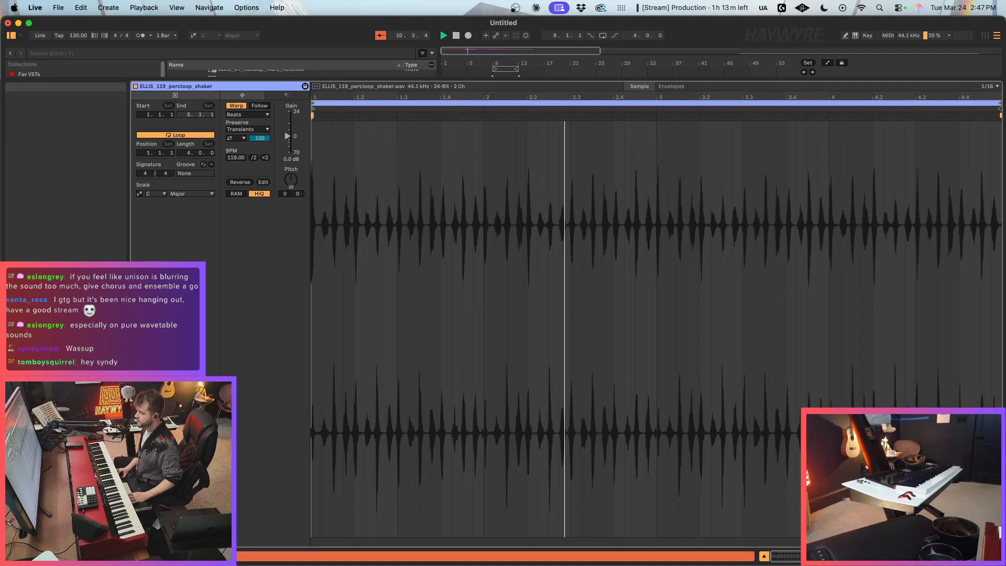
{"action": "key", "text": "shift+Tab"}
{"action": "scroll", "coordinate": [520, 206], "scroll_direction": "up", "scroll_amount": 5}
{"action": "left_click", "coordinate": [509, 164]}
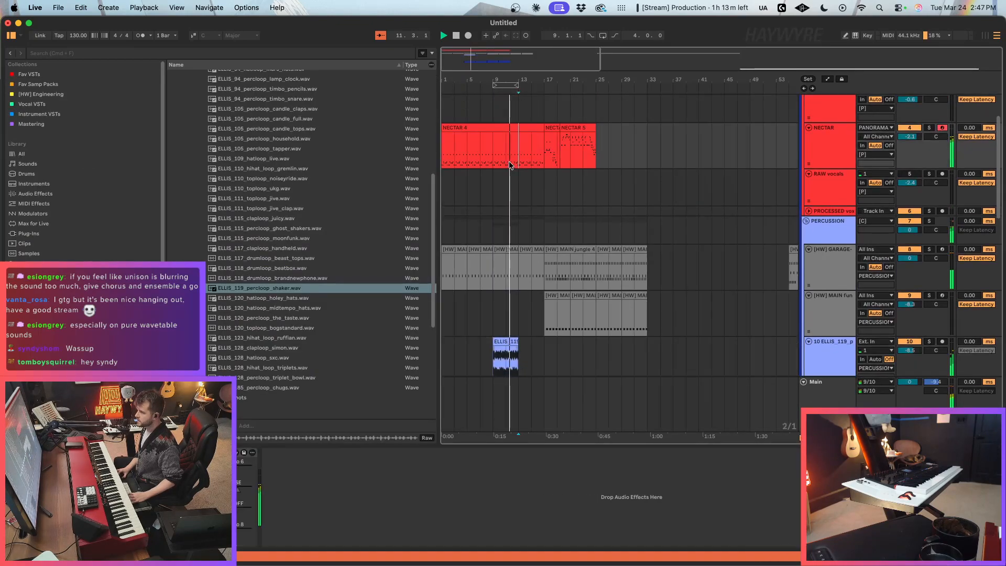
{"action": "double_click", "coordinate": [496, 126]}
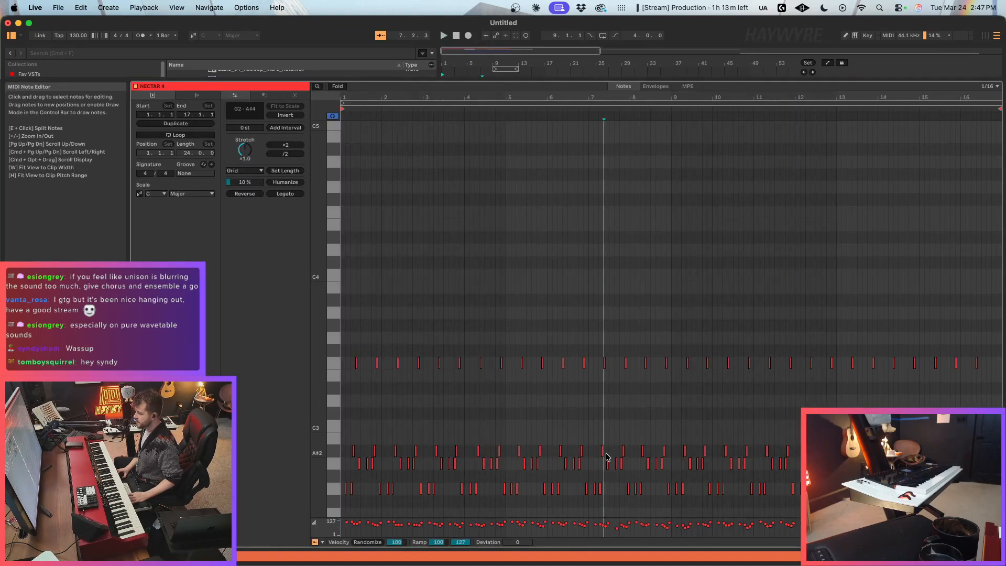
{"action": "key", "text": "shift+Tab"}
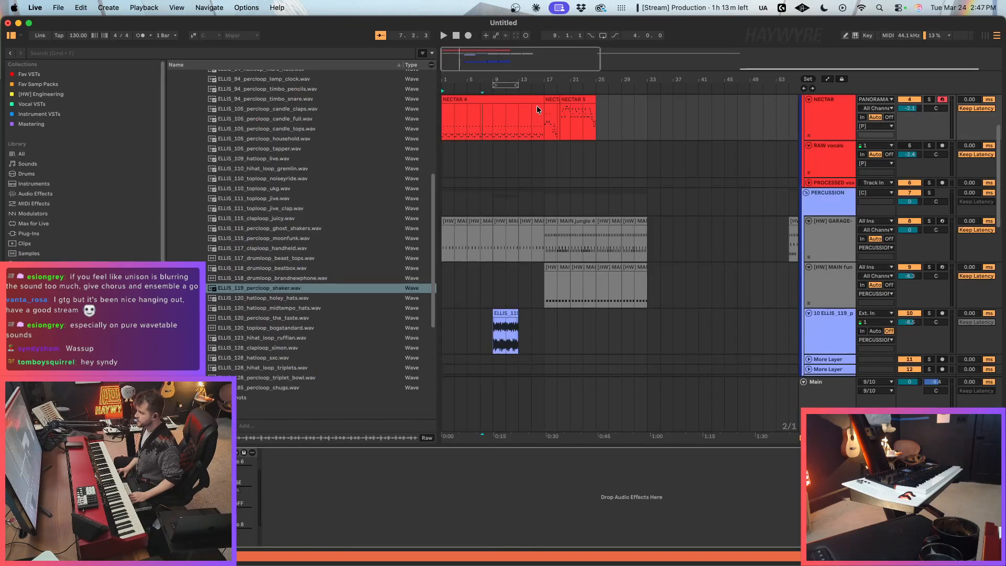
Step: Deactivate all clips on the NECTAR track from bar 1 onward
{"action": "left_click", "coordinate": [465, 96]}
{"action": "left_click_drag", "start_coordinate": [631, 124], "coordinate": [443, 134]}
{"action": "key", "text": "0"}
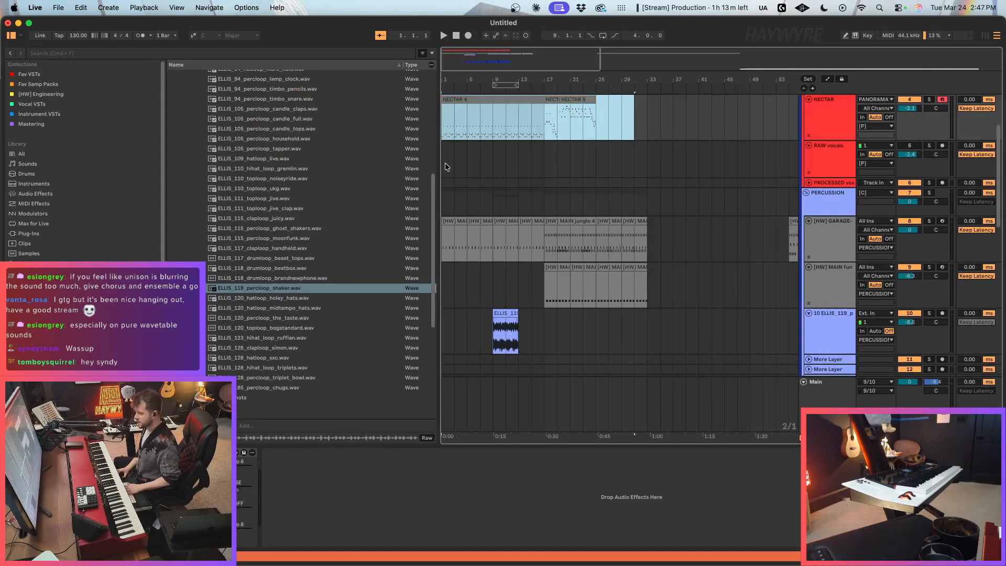
Step: Turn off the transient loop mode in the shaker clip's Beats warp settings and return to the arrangement
{"action": "scroll", "coordinate": [450, 173], "scroll_direction": "down", "scroll_amount": 2}
{"action": "left_click", "coordinate": [521, 287]}
{"action": "double_click", "coordinate": [508, 280]}
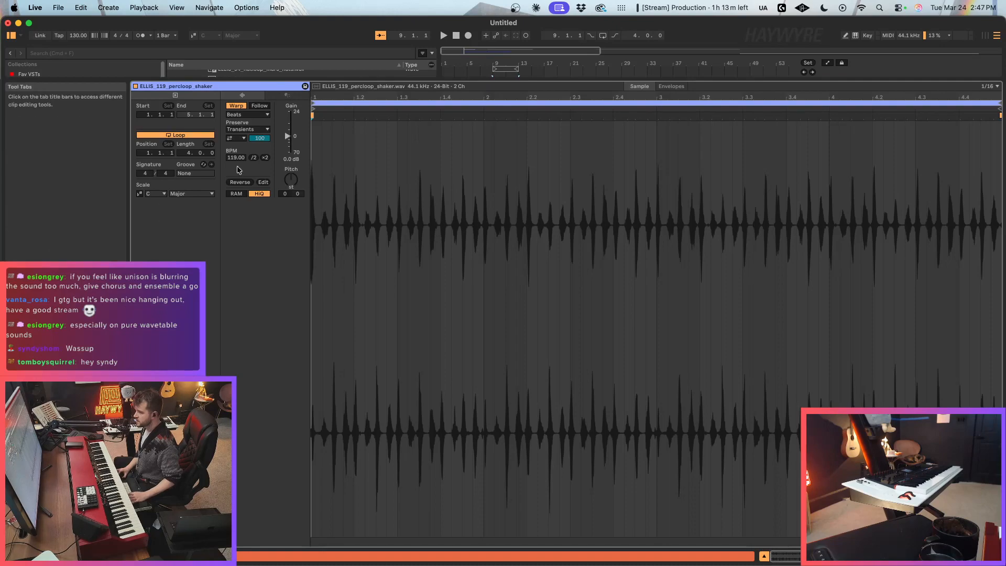
{"action": "left_click", "coordinate": [236, 137]}
{"action": "left_click", "coordinate": [237, 148]}
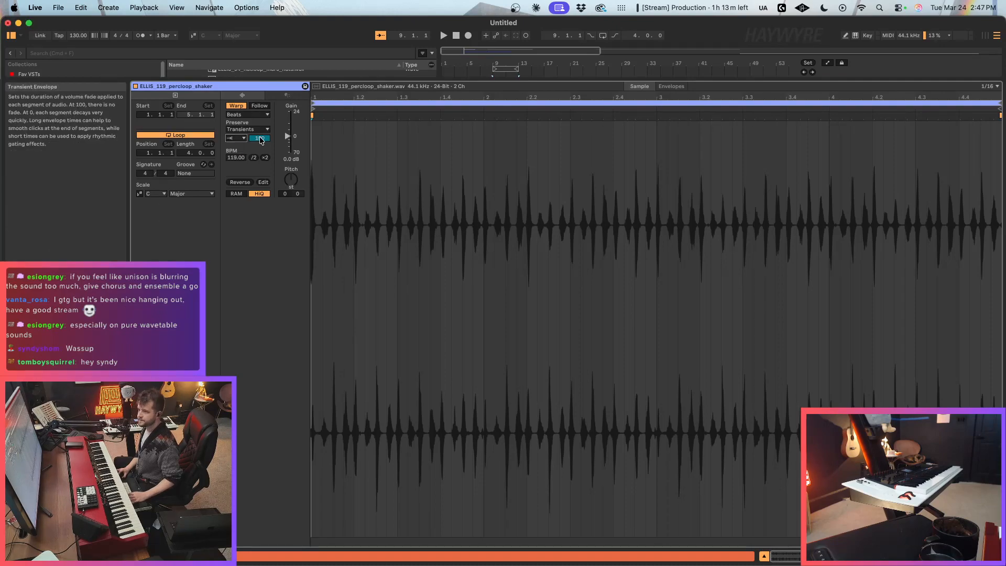
{"action": "key", "text": "shift+Tab"}
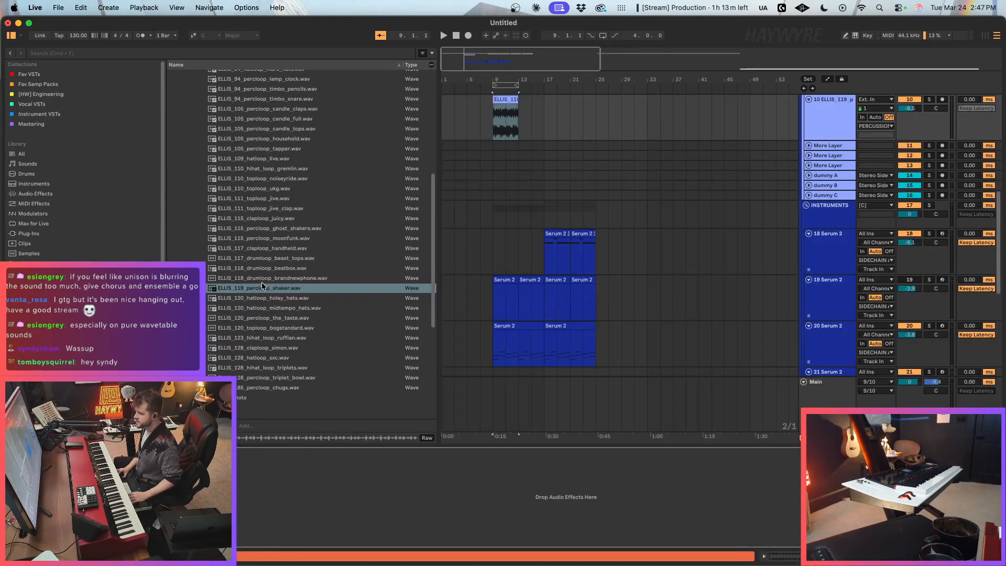
Step: Lower the Beats transient envelope of the ELLIS_119 shaker clip at bar 9 during playback and return to the arrangement
{"action": "double_click", "coordinate": [497, 107]}
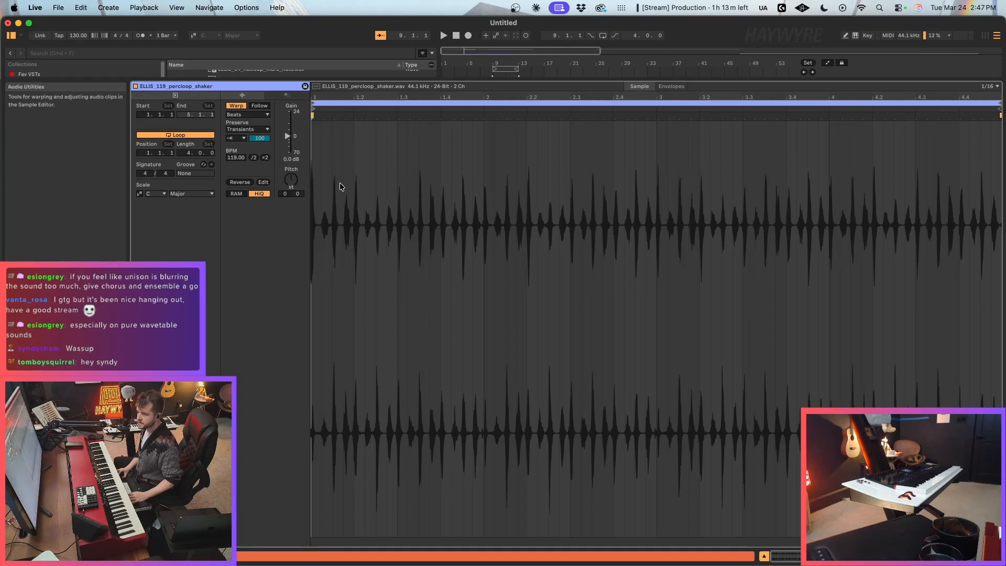
{"action": "key", "text": "space"}
{"action": "left_click_drag", "start_coordinate": [261, 138], "coordinate": [260, 163]}
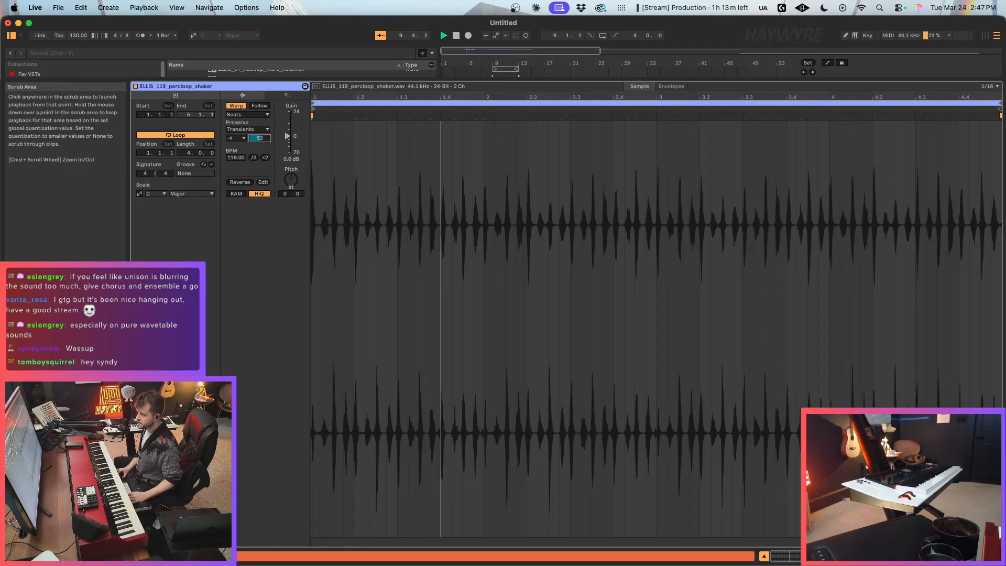
{"action": "key", "text": "shift+Tab"}
Step: Loop bars 17–25 using the second clip on Serum 2 track 20
{"action": "scroll", "coordinate": [857, 277], "scroll_direction": "down", "scroll_amount": 4}
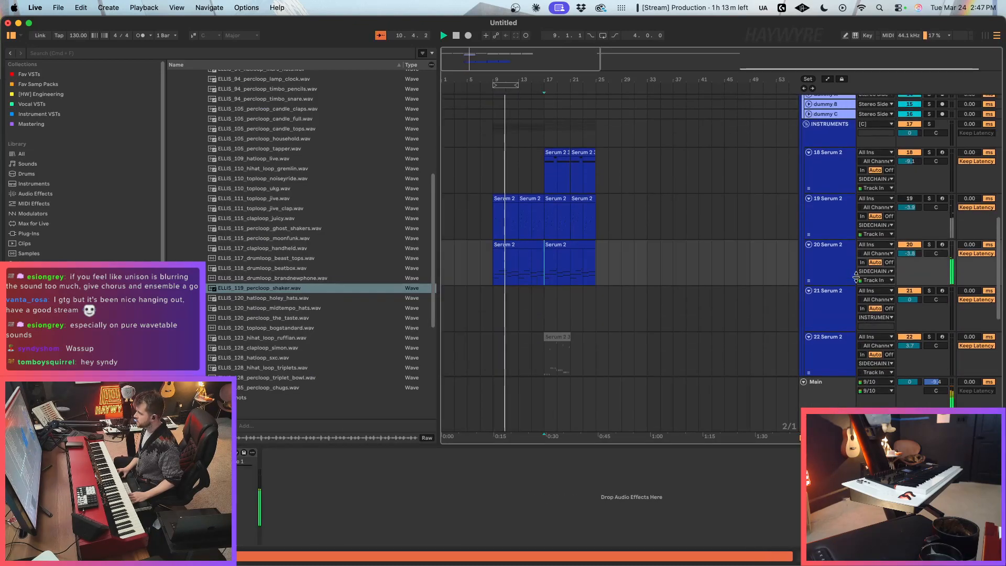
{"action": "scroll", "coordinate": [856, 277], "scroll_direction": "up", "scroll_amount": 3}
{"action": "left_click", "coordinate": [582, 317]}
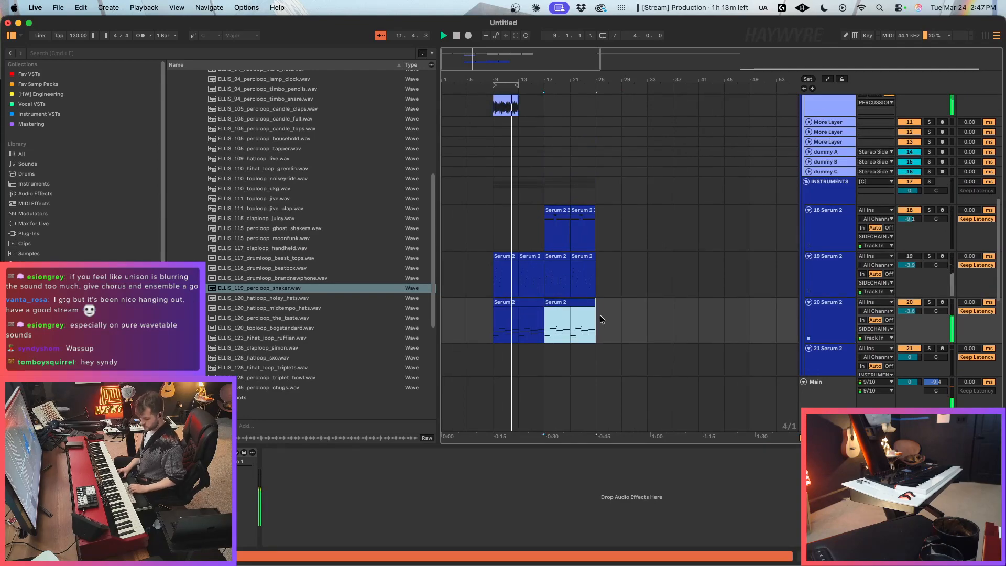
{"action": "key", "text": "super+l"}
Step: Show the Macro 1 automation on Serum 2 track 20 and move the start of its ramp to bar 9
{"action": "key", "text": "a"}
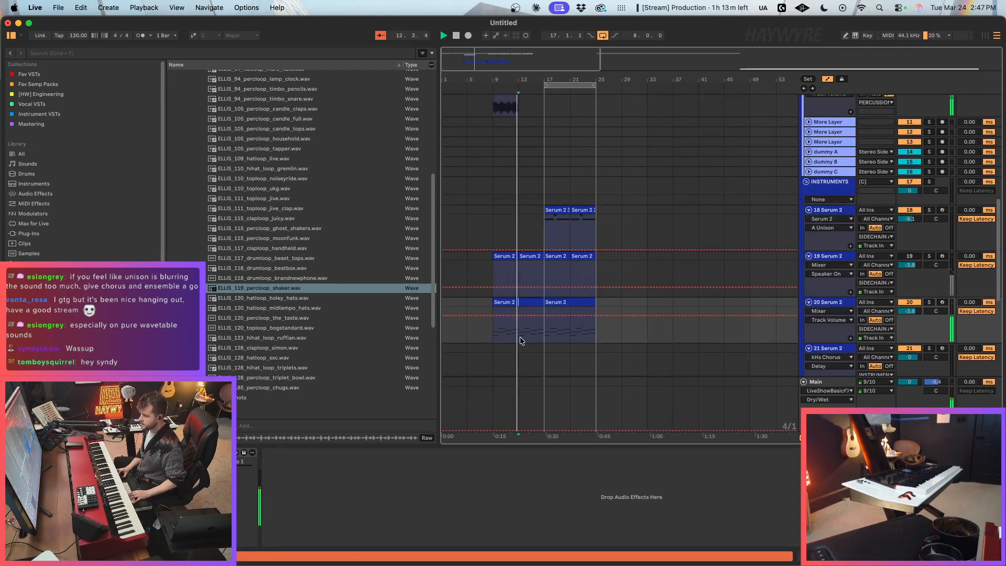
{"action": "right_click", "coordinate": [256, 455]}
{"action": "left_click", "coordinate": [252, 473]}
{"action": "right_click", "coordinate": [241, 469]}
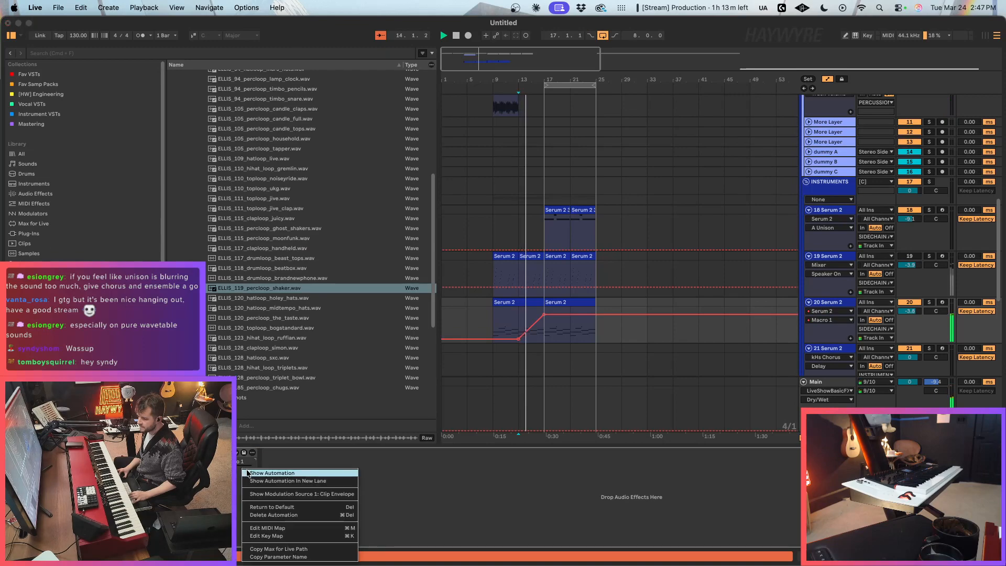
{"action": "left_click_drag", "start_coordinate": [519, 339], "coordinate": [493, 339]}
Step: Hide the automation and duplicate the shaker clip three times to fill bars 9–25
{"action": "scroll", "coordinate": [547, 323], "scroll_direction": "up", "scroll_amount": 3}
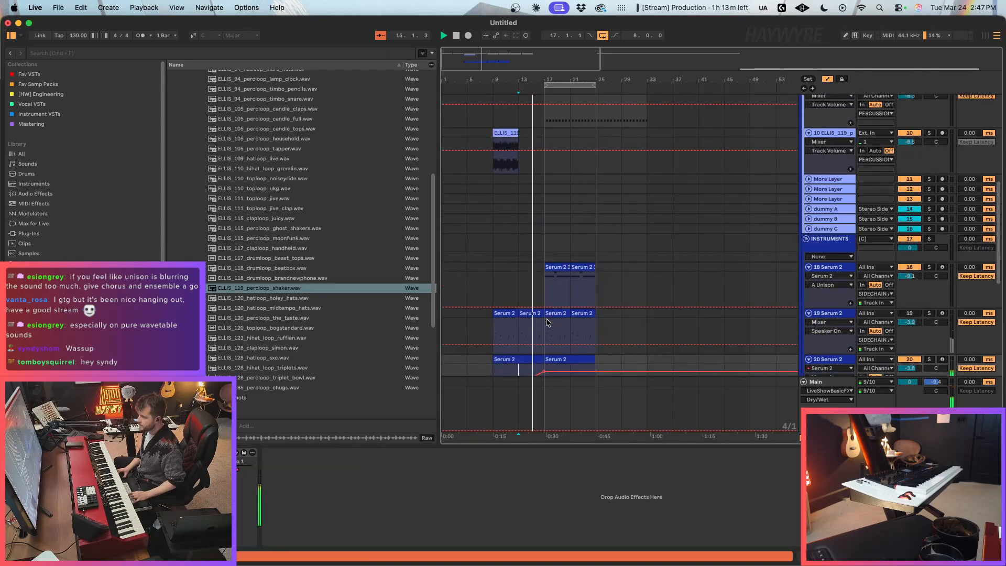
{"action": "left_click", "coordinate": [506, 133]}
{"action": "key", "text": "a"}
{"action": "key", "text": "super+d"}
{"action": "key", "text": "super+d"}
{"action": "key", "text": "super+d"}
Step: Review the percussion, shaker and Serum 2 tracks while bars 17–25 loop
{"action": "scroll", "coordinate": [614, 291], "scroll_direction": "up", "scroll_amount": 3}
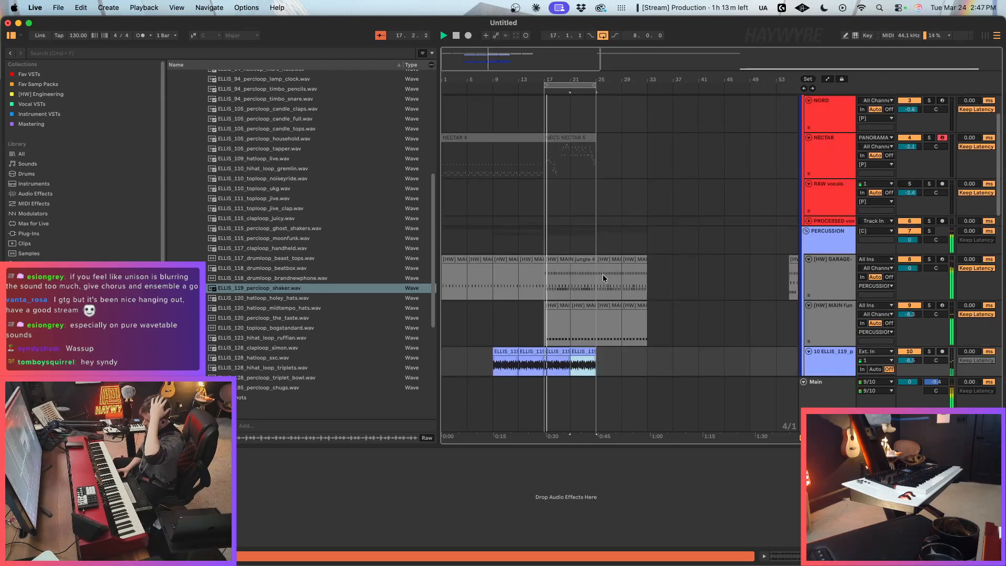
{"action": "scroll", "coordinate": [602, 278], "scroll_direction": "up", "scroll_amount": 3}
{"action": "left_click", "coordinate": [550, 290]}
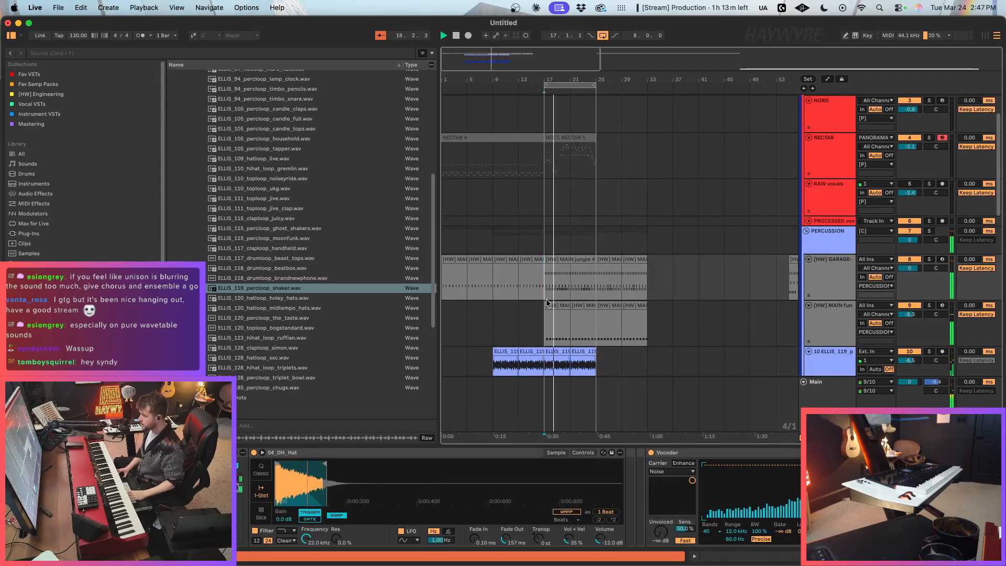
{"action": "scroll", "coordinate": [549, 288], "scroll_direction": "up", "scroll_amount": 1}
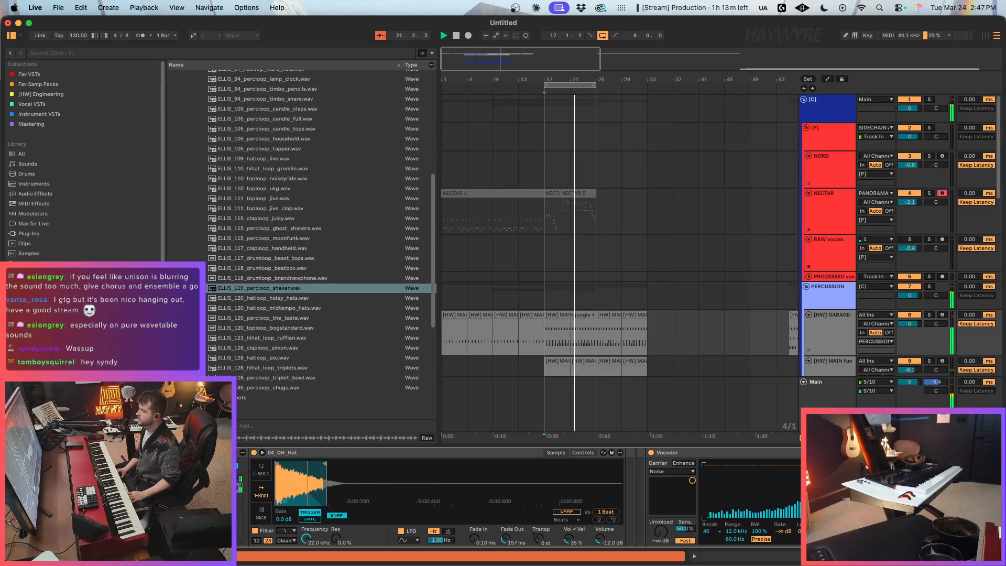
{"action": "scroll", "coordinate": [621, 348], "scroll_direction": "down", "scroll_amount": 2}
{"action": "scroll", "coordinate": [621, 348], "scroll_direction": "down", "scroll_amount": 3}
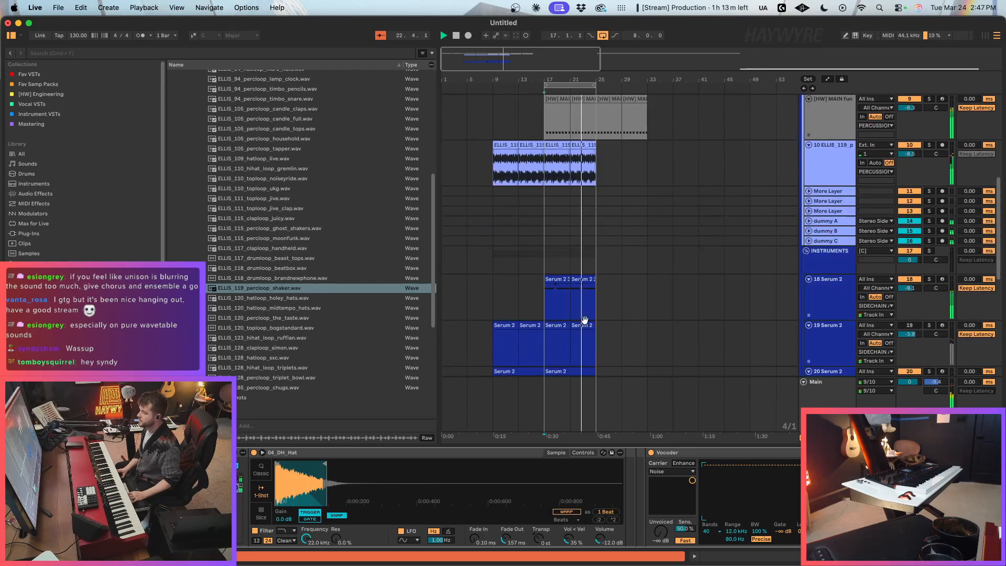
{"action": "scroll", "coordinate": [690, 313], "scroll_direction": "up", "scroll_amount": 5}
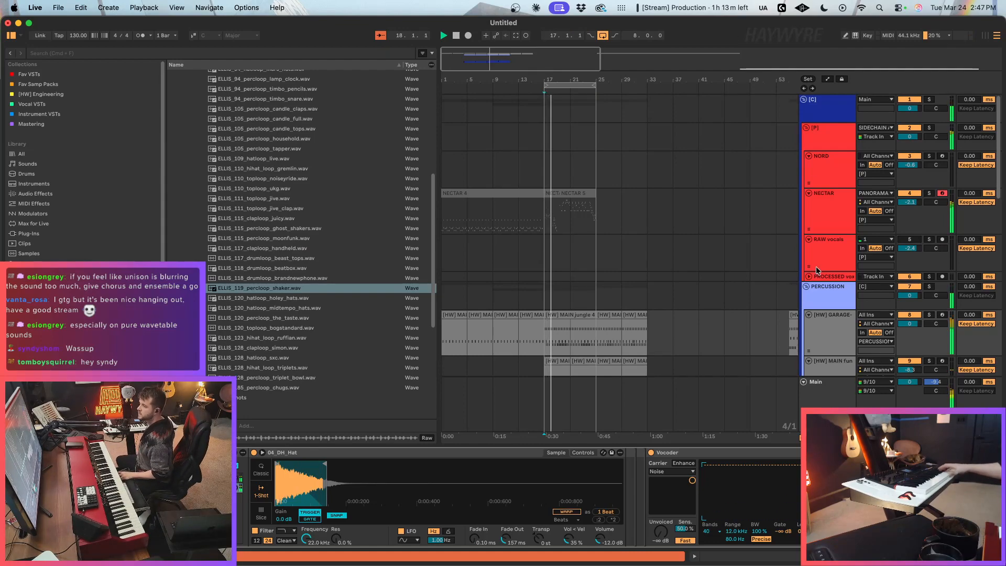
Step: Check the effects in the NECTAR track's Serum 2, raise the track volume to -1.8 dB and close the plug-in
{"action": "left_click", "coordinate": [828, 209]}
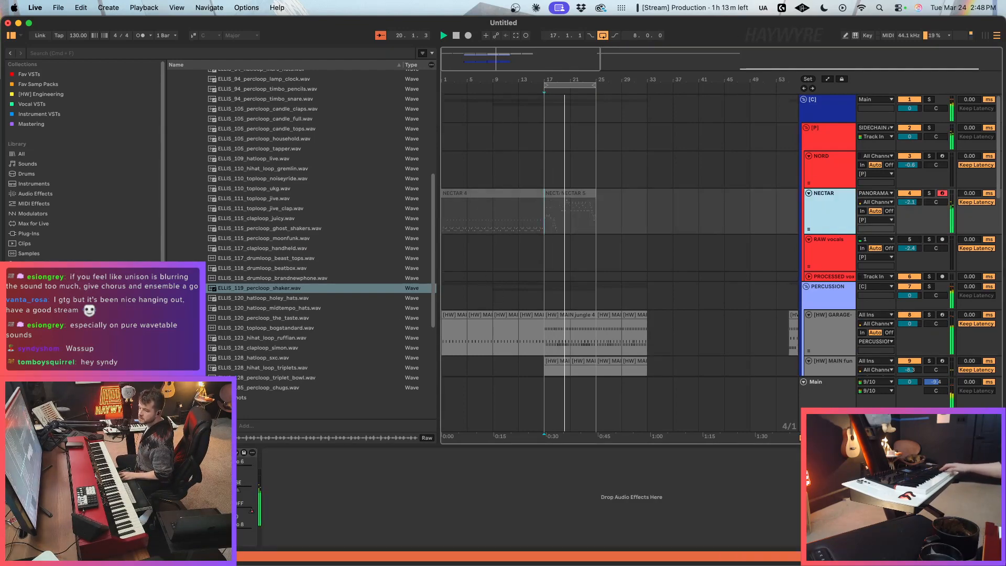
{"action": "key", "text": "super+alt+p"}
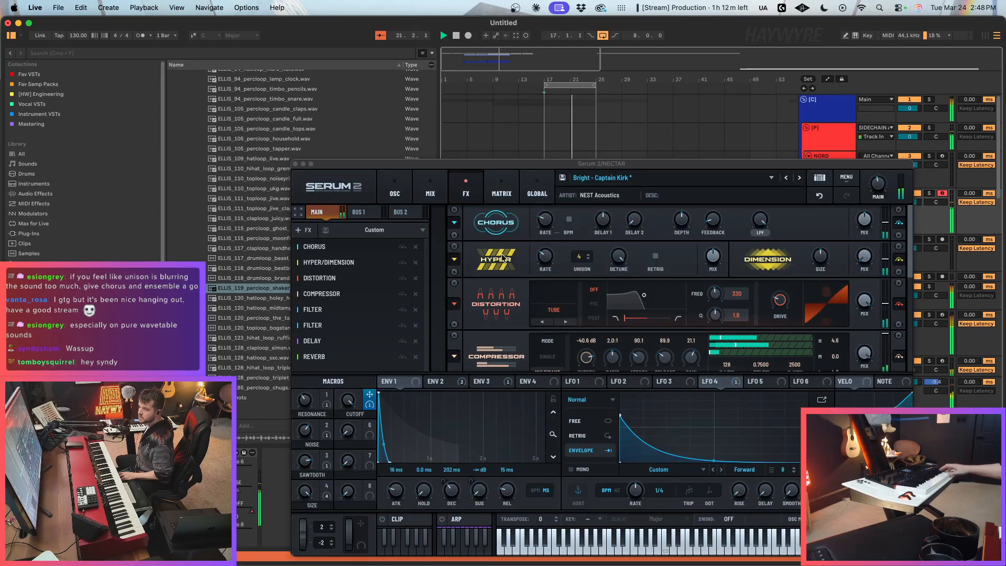
{"action": "scroll", "coordinate": [914, 247], "scroll_direction": "down", "scroll_amount": 5}
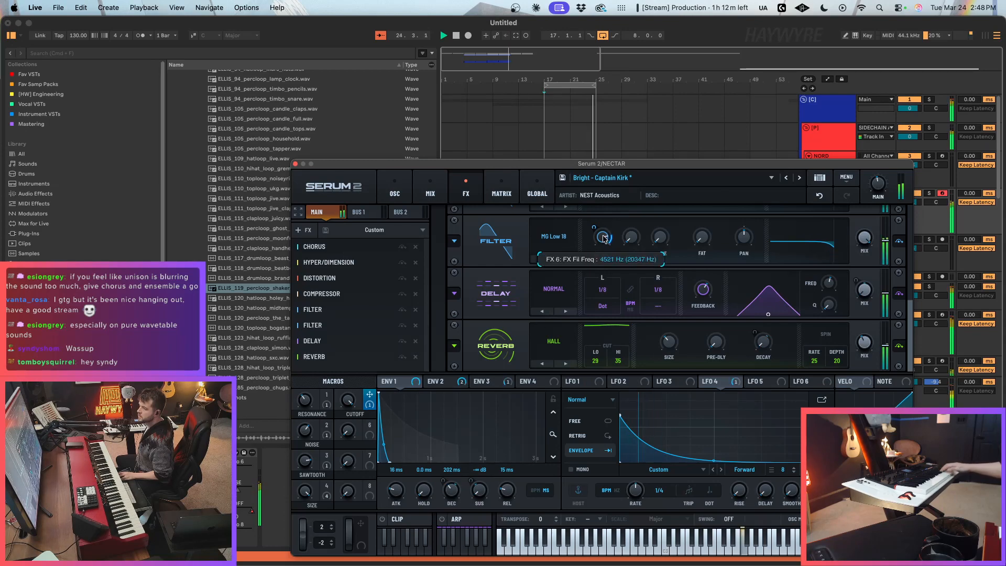
{"action": "left_click_drag", "start_coordinate": [906, 166], "coordinate": [845, 140]}
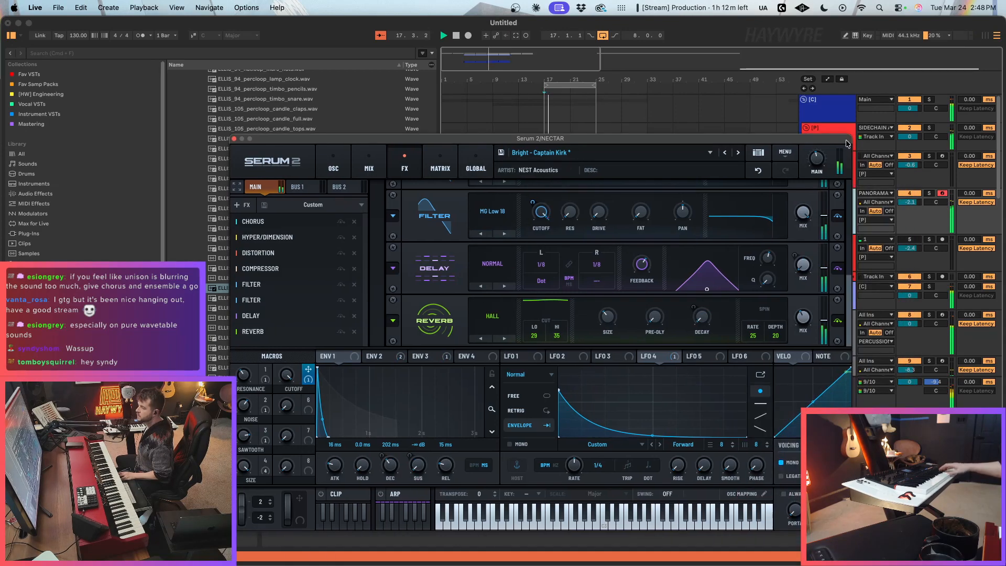
{"action": "left_click_drag", "start_coordinate": [912, 204], "coordinate": [912, 200]}
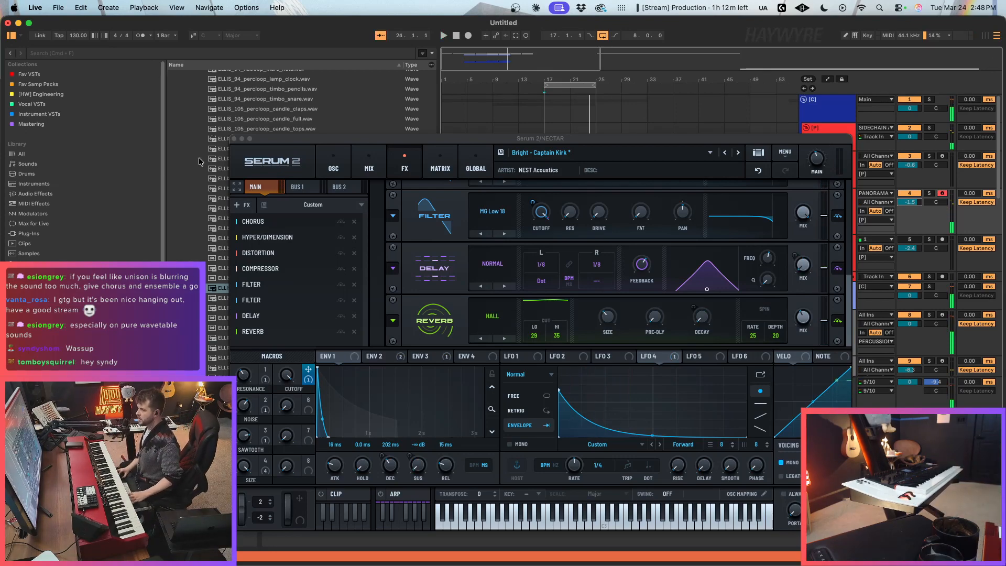
{"action": "left_click", "coordinate": [234, 140]}
Step: Duplicate bars 17–25 of both percussion tracks and the shaker track twice, extending them to bar 41
{"action": "scroll", "coordinate": [623, 200], "scroll_direction": "down", "scroll_amount": 10}
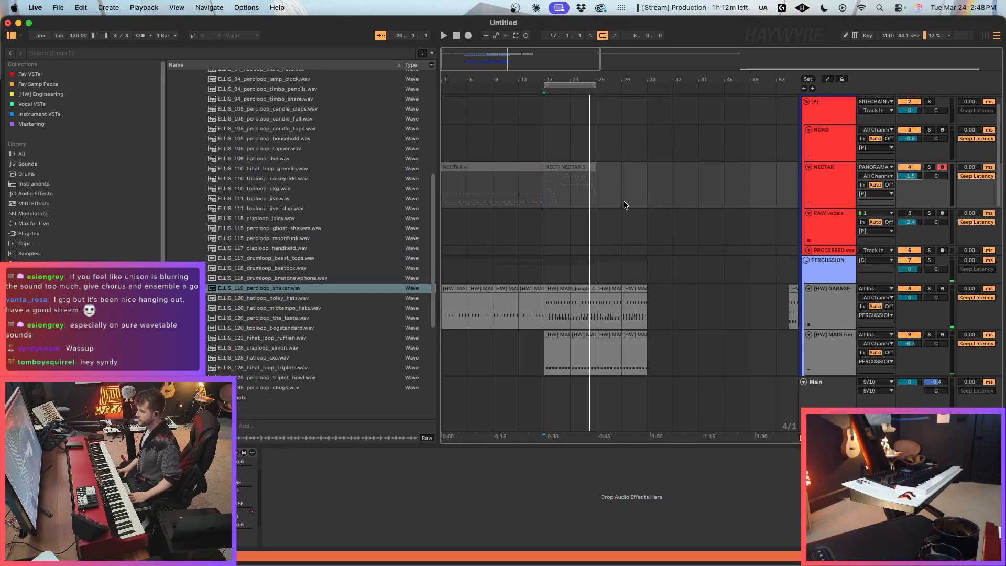
{"action": "left_click_drag", "start_coordinate": [558, 182], "coordinate": [594, 251]}
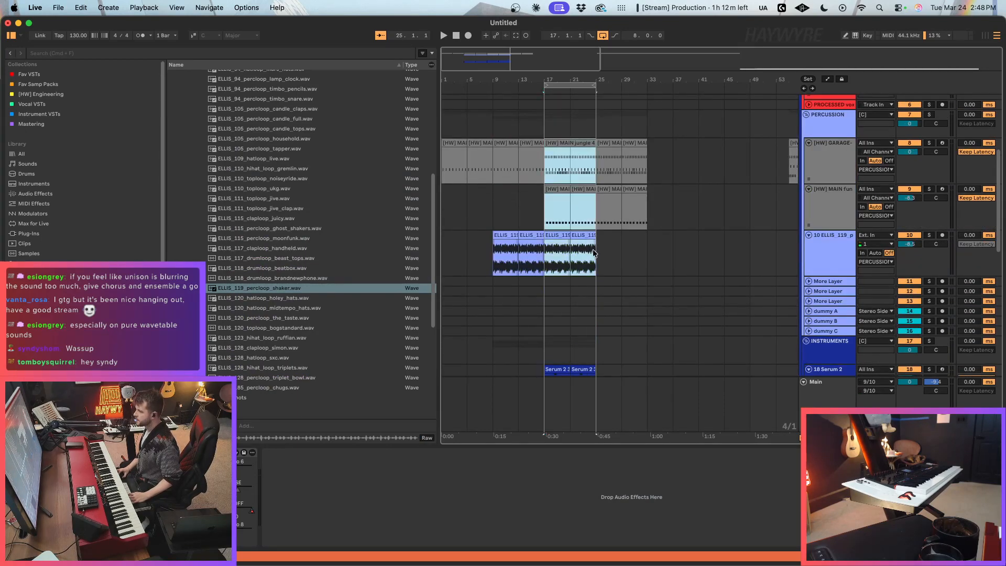
{"action": "key", "text": "super+d"}
{"action": "key", "text": "super+d"}
{"action": "key", "text": "minus"}
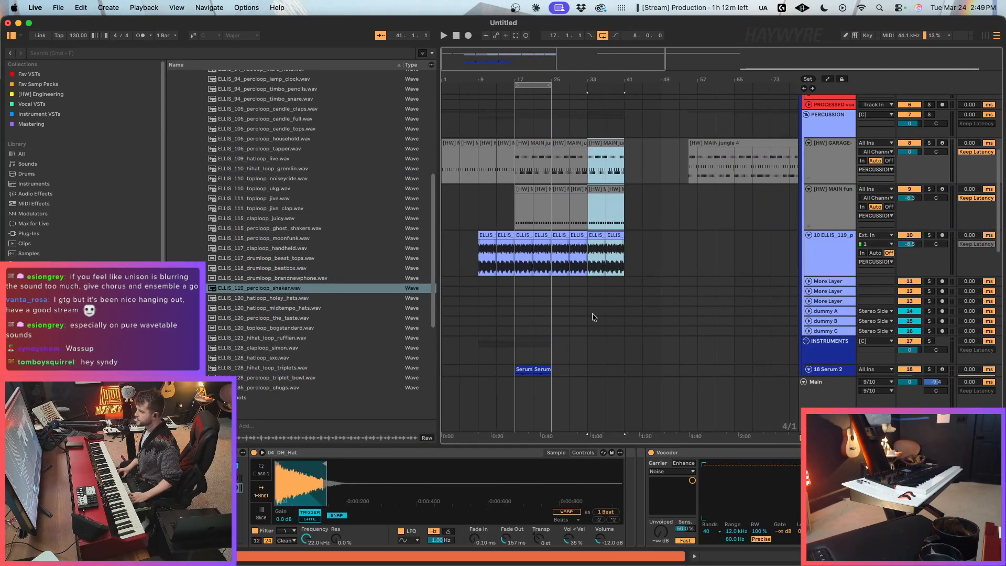
Step: Show the NECTAR track's CUTOFF automation and move the start of its rising ramp to bar 9
{"action": "left_click", "coordinate": [510, 220]}
{"action": "scroll", "coordinate": [587, 275], "scroll_direction": "up", "scroll_amount": 5}
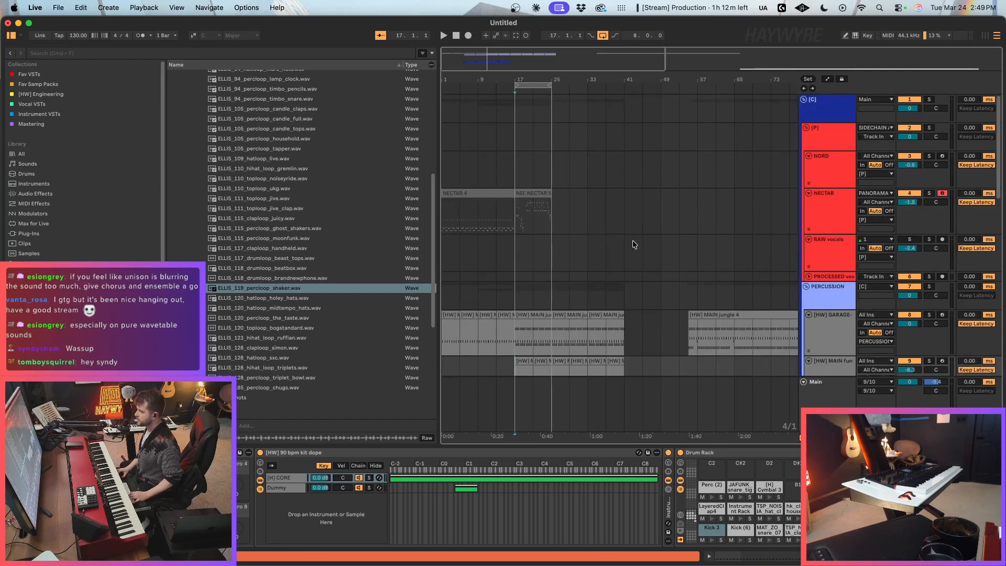
{"action": "left_click", "coordinate": [607, 215]}
{"action": "left_click_drag", "start_coordinate": [738, 222], "coordinate": [443, 222]}
{"action": "key", "text": "a"}
{"action": "right_click", "coordinate": [237, 512]}
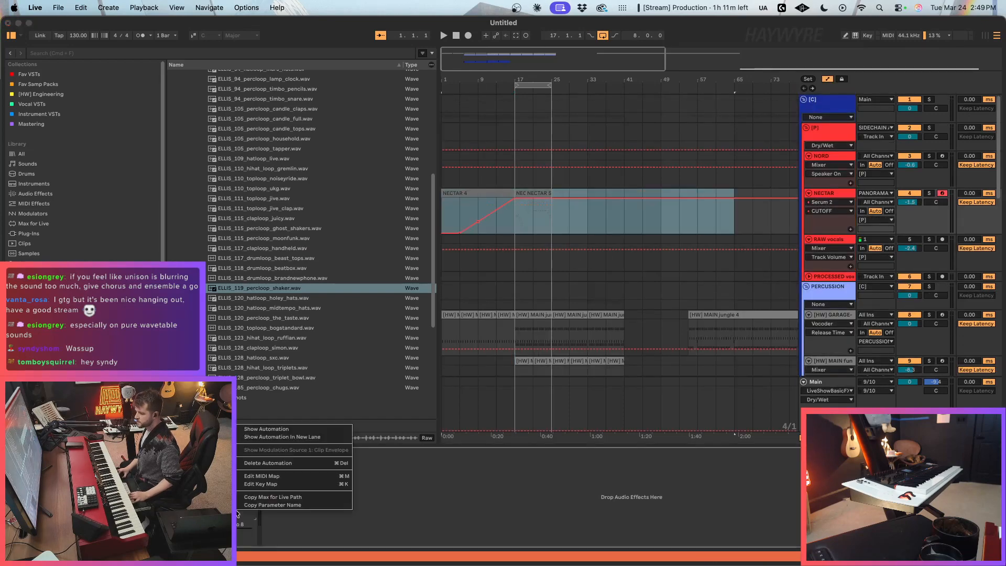
{"action": "left_click", "coordinate": [265, 430]}
{"action": "left_click", "coordinate": [553, 231]}
{"action": "left_click_drag", "start_coordinate": [477, 229], "coordinate": [481, 235]}
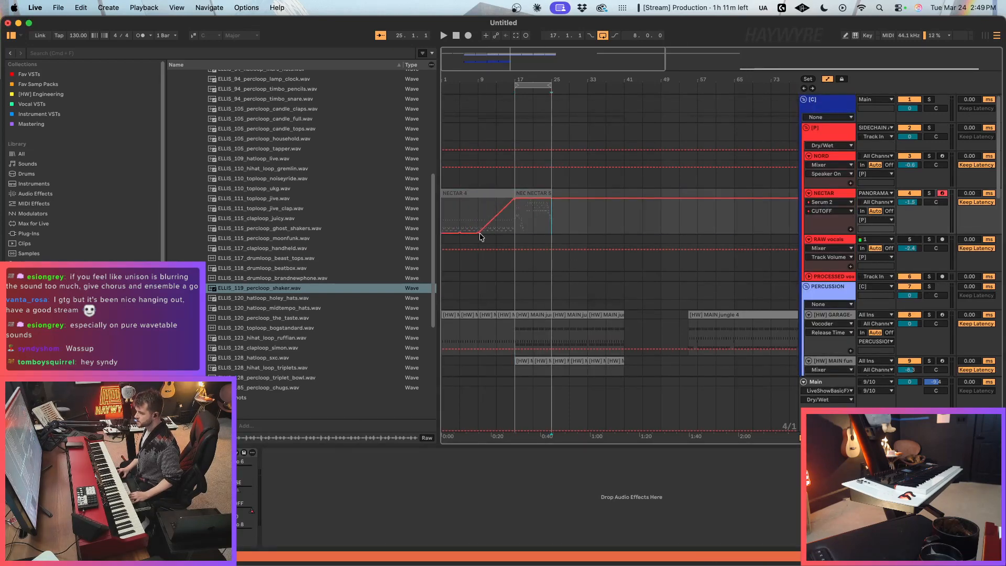
{"action": "key", "text": "a"}
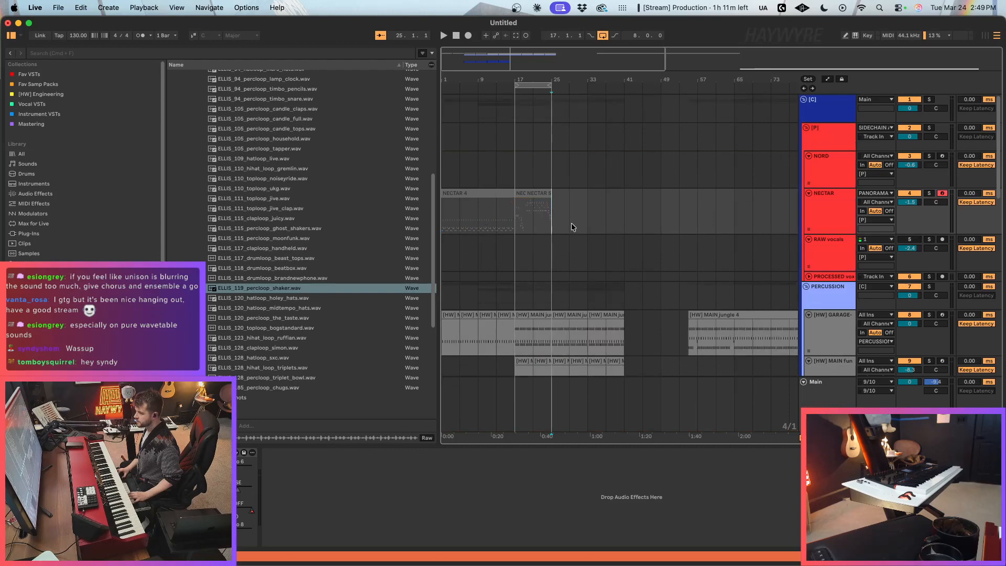
Step: Duplicate bars 17–33 of the percussion and shaker tracks twice up to bar 65, and extend the loop to bar 65
{"action": "scroll", "coordinate": [571, 222], "scroll_direction": "down", "scroll_amount": 3}
{"action": "key", "text": "a"}
{"action": "key", "text": "a"}
{"action": "scroll", "coordinate": [521, 224], "scroll_direction": "down", "scroll_amount": 5}
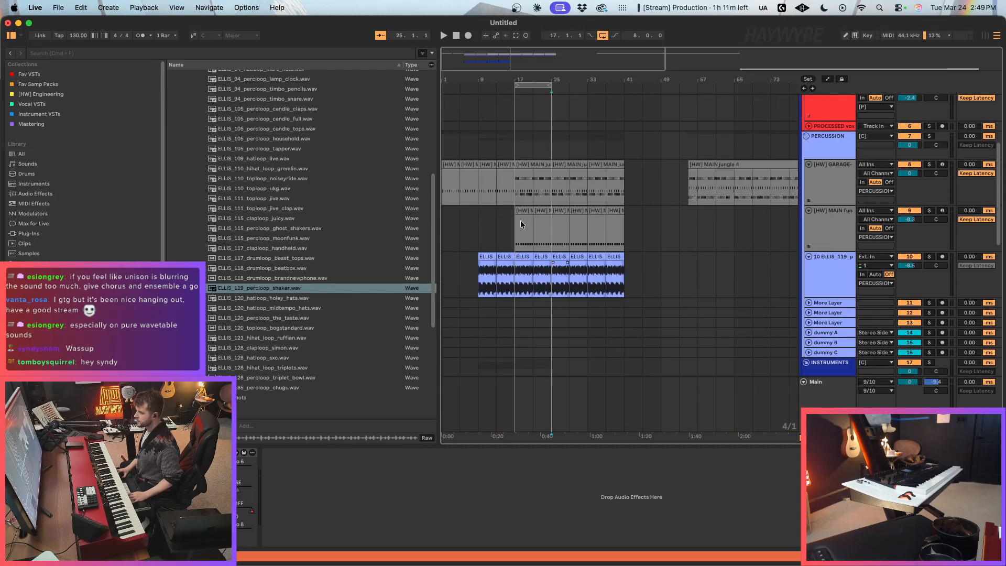
{"action": "left_click_drag", "start_coordinate": [514, 191], "coordinate": [583, 284]}
{"action": "key", "text": "super+d"}
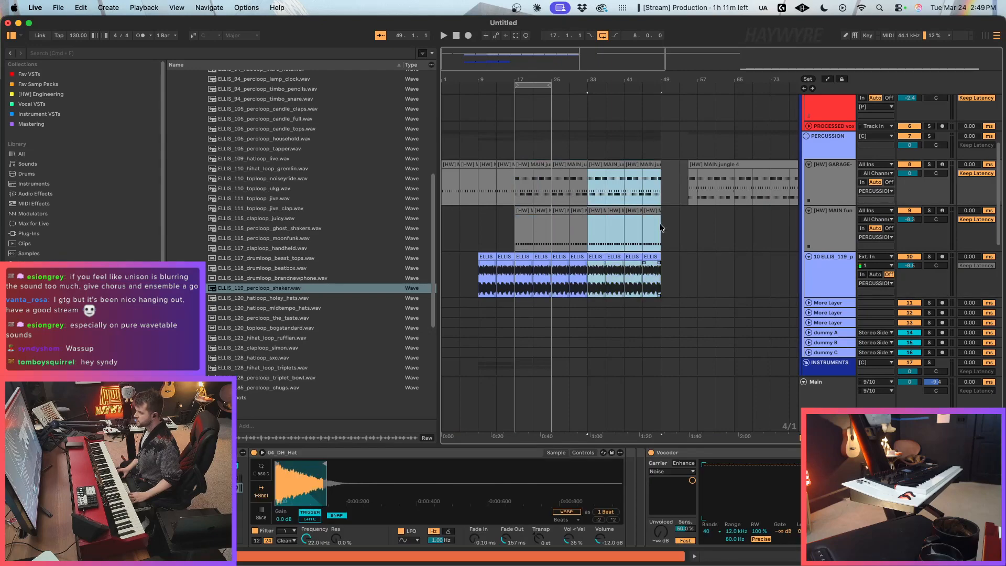
{"action": "key", "text": "super+d"}
{"action": "left_click", "coordinate": [663, 288]}
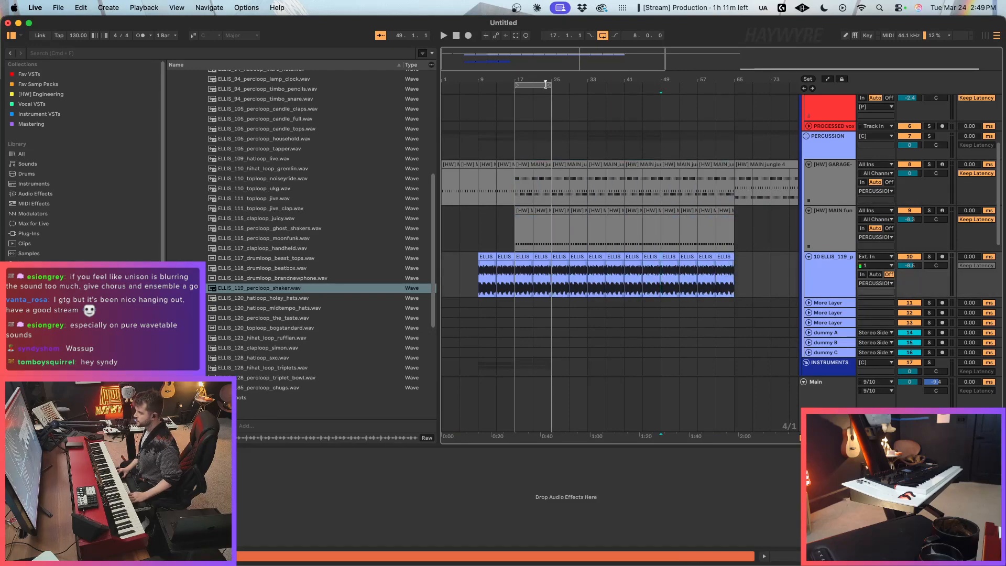
{"action": "left_click_drag", "start_coordinate": [545, 84], "coordinate": [734, 84]}
Step: Duplicate the bars 17–25 clips on Serum 2 tracks 18, 19 and 20 five times, filling them to bar 65
{"action": "scroll", "coordinate": [687, 200], "scroll_direction": "down", "scroll_amount": 10}
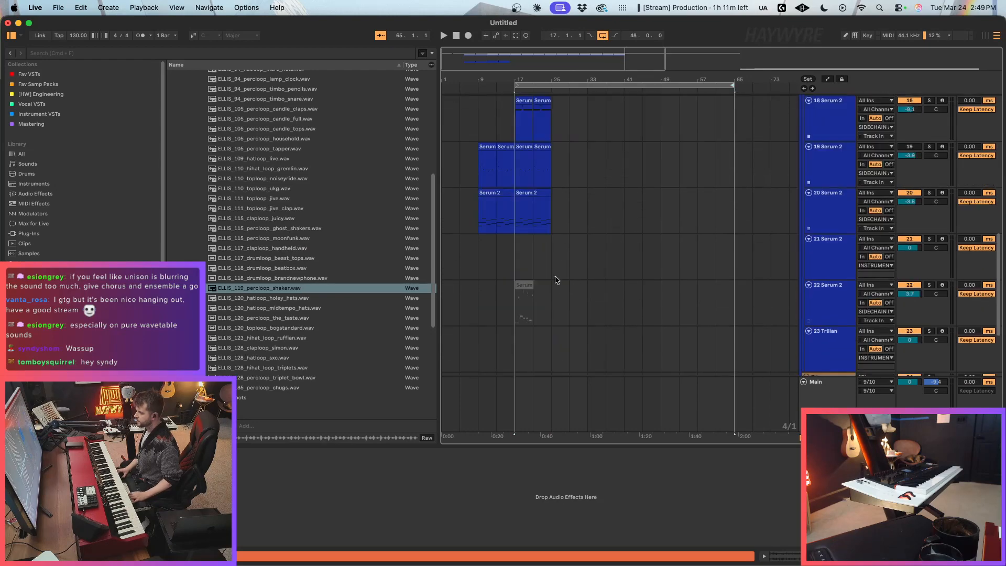
{"action": "left_click_drag", "start_coordinate": [516, 131], "coordinate": [550, 220]}
{"action": "key", "text": "super+d"}
{"action": "key", "text": "super+d"}
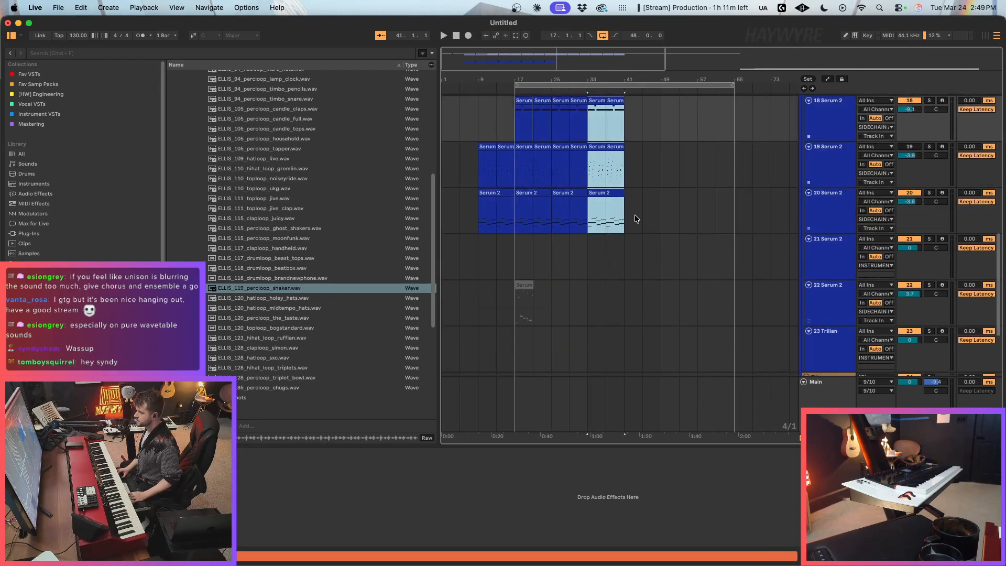
{"action": "key", "text": "super+d"}
{"action": "scroll", "coordinate": [650, 283], "scroll_direction": "up", "scroll_amount": 4}
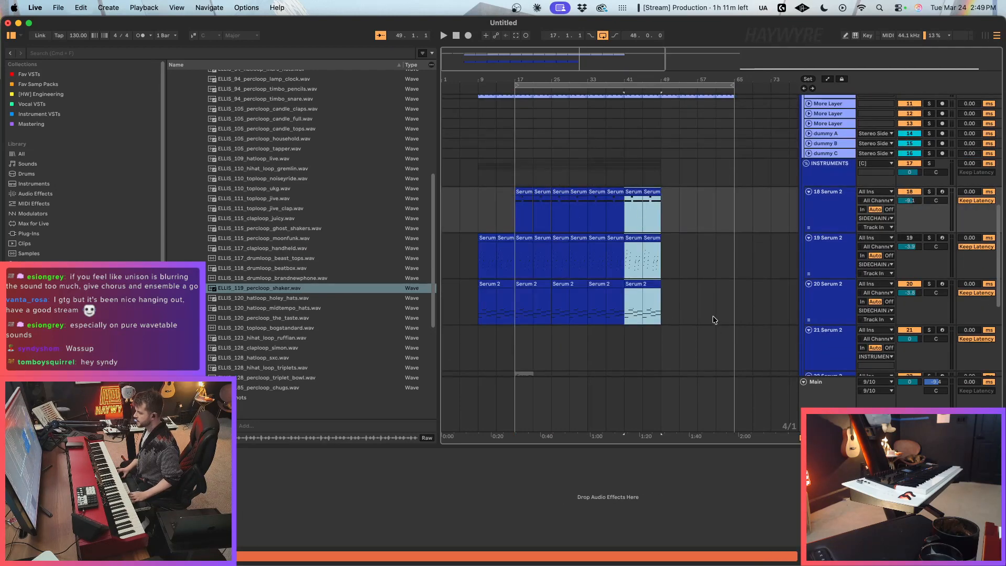
{"action": "key", "text": "super+d"}
{"action": "key", "text": "super+d"}
Step: Duplicate bars 49–65 of Serum 2 tracks 18, 19 and 20 once, extending them to bar 81
{"action": "left_click_drag", "start_coordinate": [691, 317], "coordinate": [728, 308]}
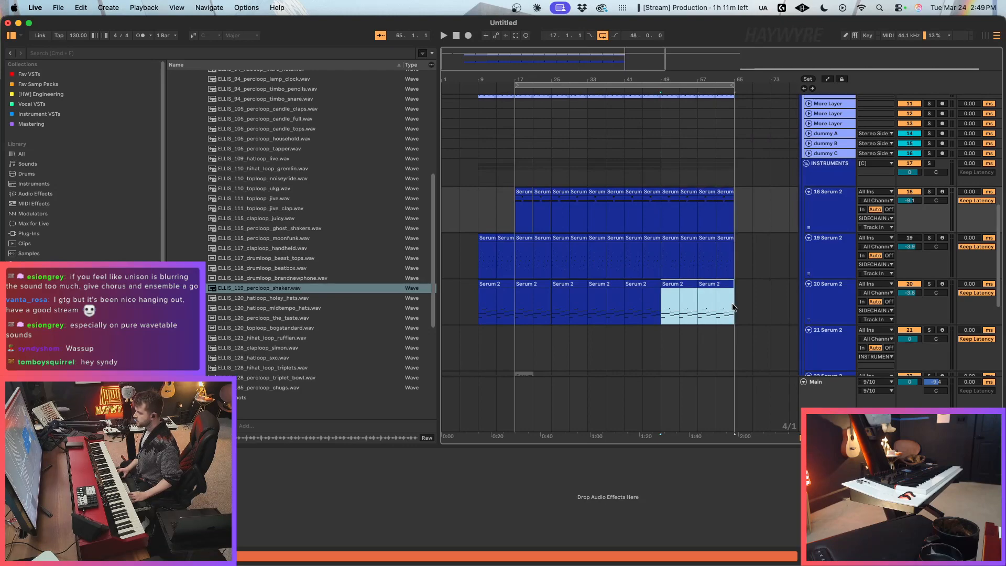
{"action": "left_click_drag", "start_coordinate": [516, 312], "coordinate": [562, 311]}
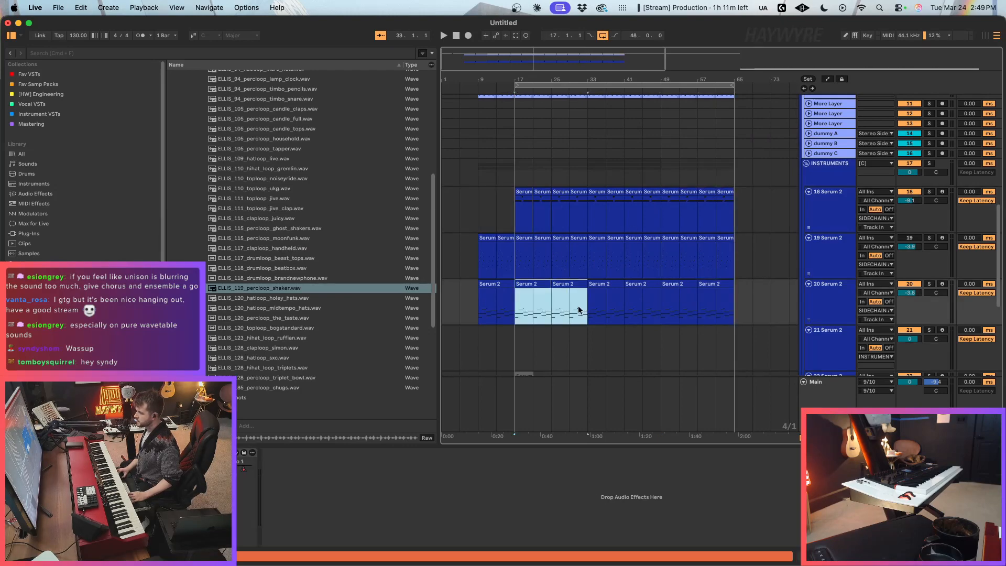
{"action": "left_click_drag", "start_coordinate": [627, 308], "coordinate": [727, 204]}
{"action": "key", "text": "super+d"}
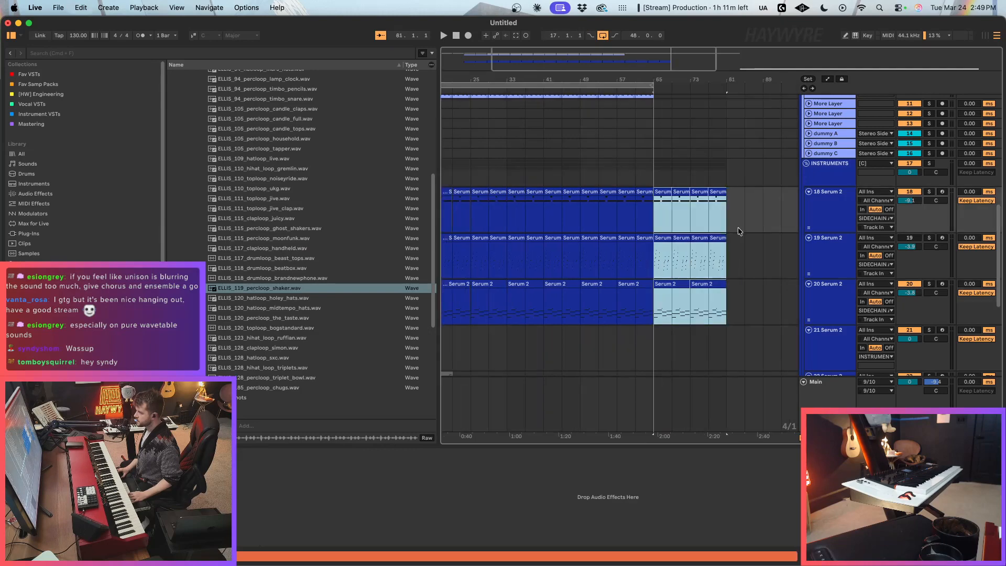
Step: Duplicate the last 16 bars of the percussion and shaker tracks to bar 81 and extend the loop to bars 17–81
{"action": "scroll", "coordinate": [667, 262], "scroll_direction": "up", "scroll_amount": 5}
{"action": "left_click_drag", "start_coordinate": [653, 230], "coordinate": [589, 137]}
{"action": "key", "text": "super+d"}
{"action": "left_click_drag", "start_coordinate": [674, 80], "coordinate": [725, 87]}
{"action": "scroll", "coordinate": [580, 271], "scroll_direction": "down", "scroll_amount": 5}
{"action": "scroll", "coordinate": [618, 285], "scroll_direction": "down", "scroll_amount": 2}
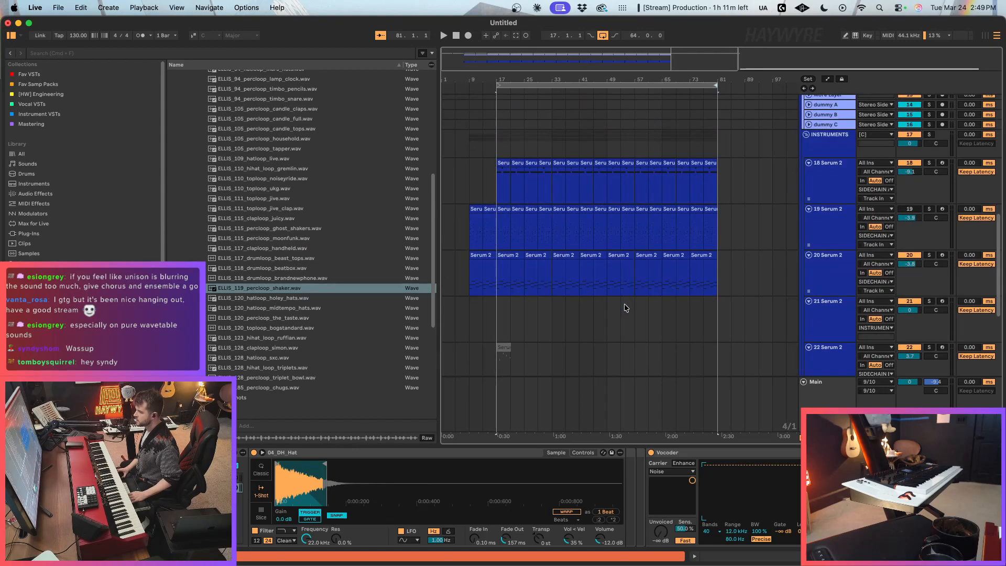
{"action": "left_click", "coordinate": [621, 401]}
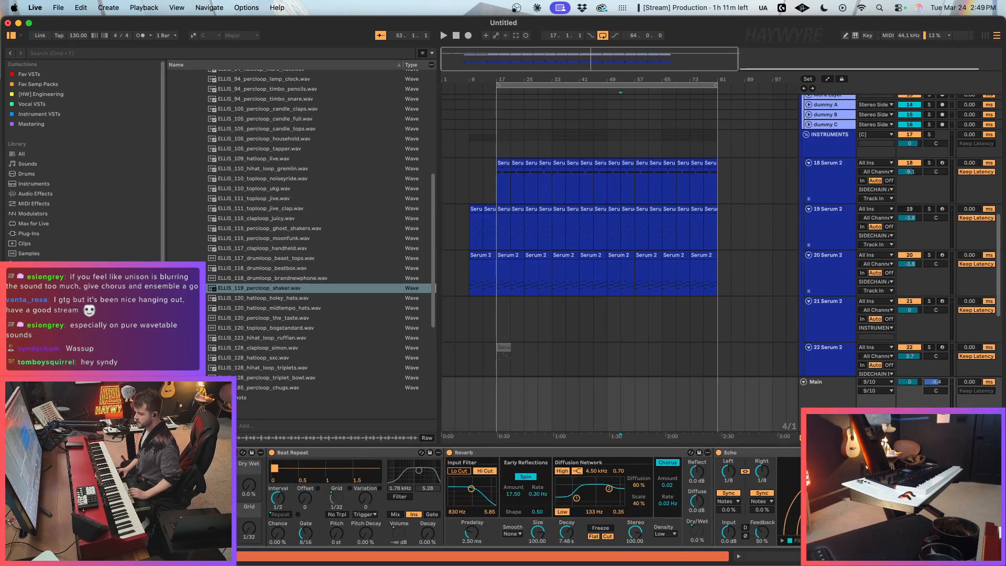
Step: Check the Main track's MIDI mappings and try out its Beat Repeat during playback around bar 53
{"action": "key", "text": "super+m"}
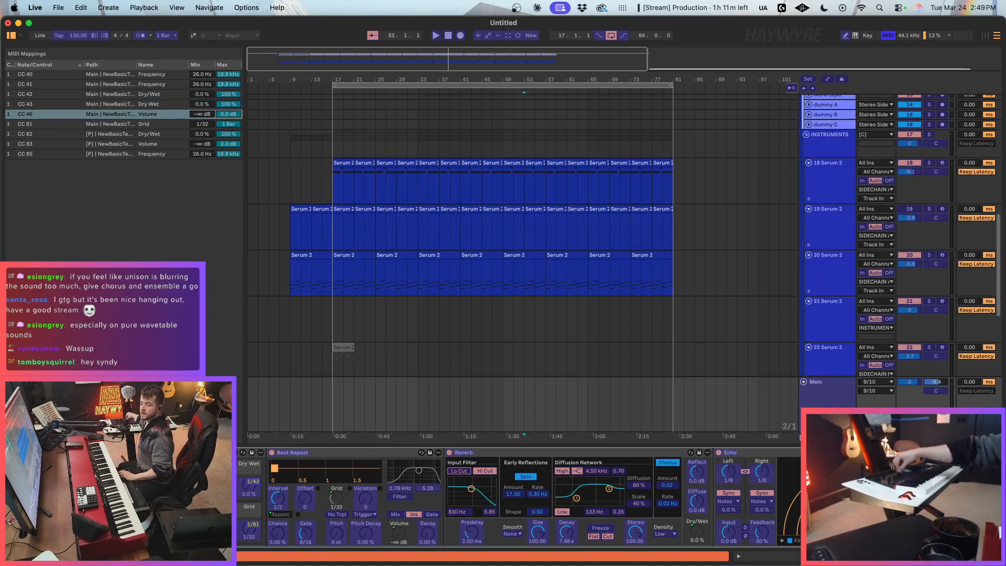
{"action": "key", "text": "super+m"}
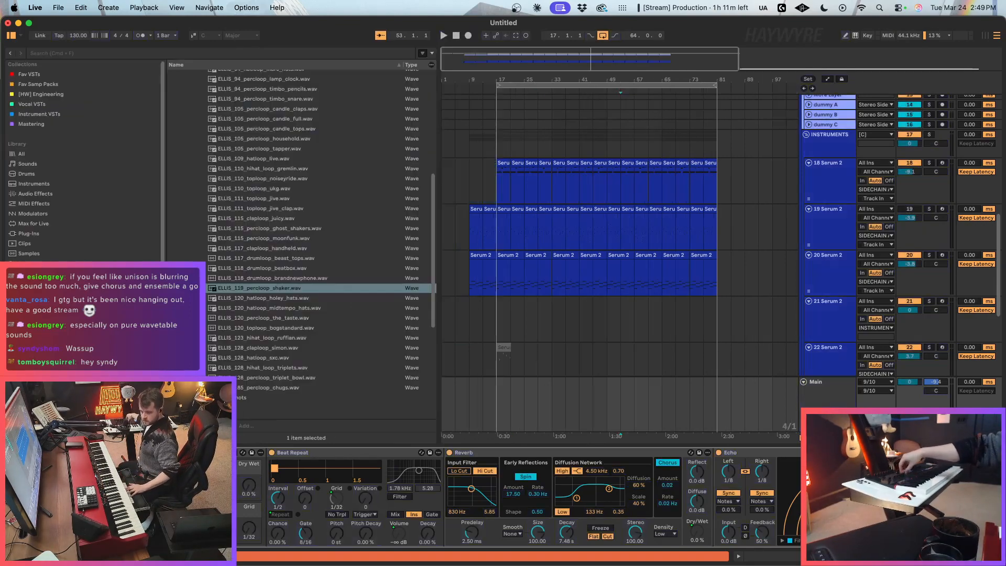
{"action": "key", "text": "space"}
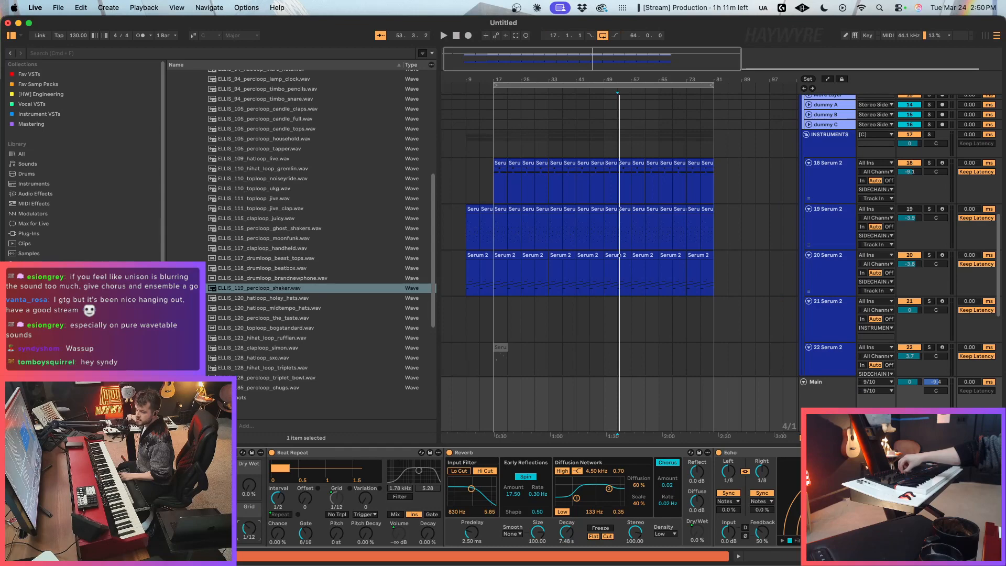
{"action": "key", "text": "space"}
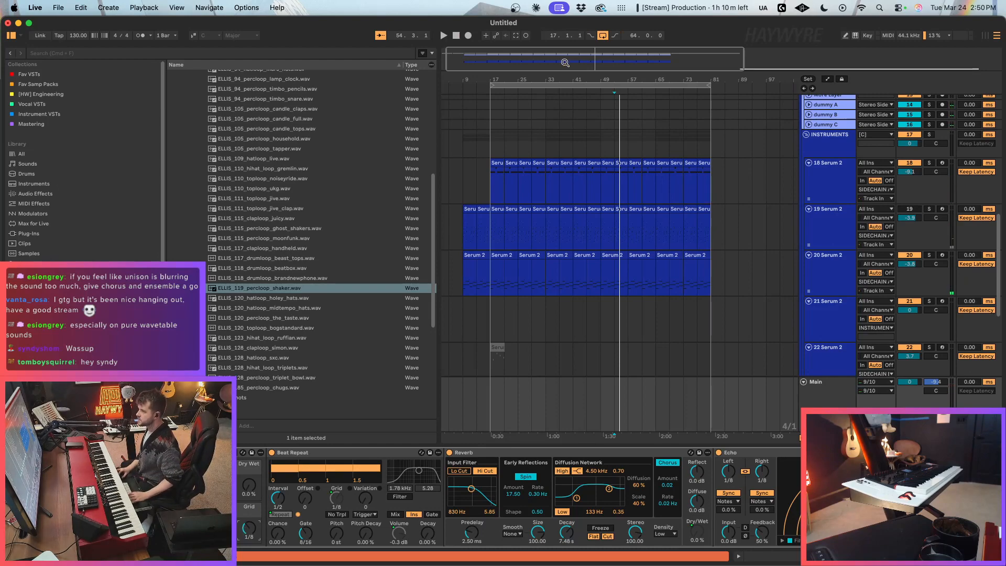
Step: Audition the arrangement from bar 33 and from bar 9, checking the NECTAR clips near the intro
{"action": "scroll", "coordinate": [458, 274], "scroll_direction": "up", "scroll_amount": 10}
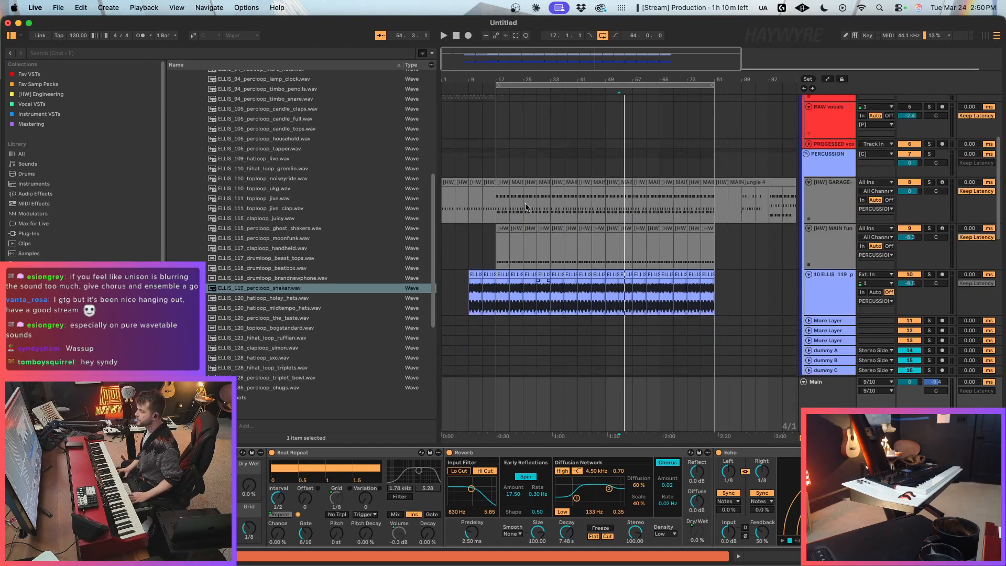
{"action": "scroll", "coordinate": [525, 203], "scroll_direction": "up", "scroll_amount": 1}
{"action": "left_click", "coordinate": [498, 86]}
{"action": "left_click", "coordinate": [446, 108]}
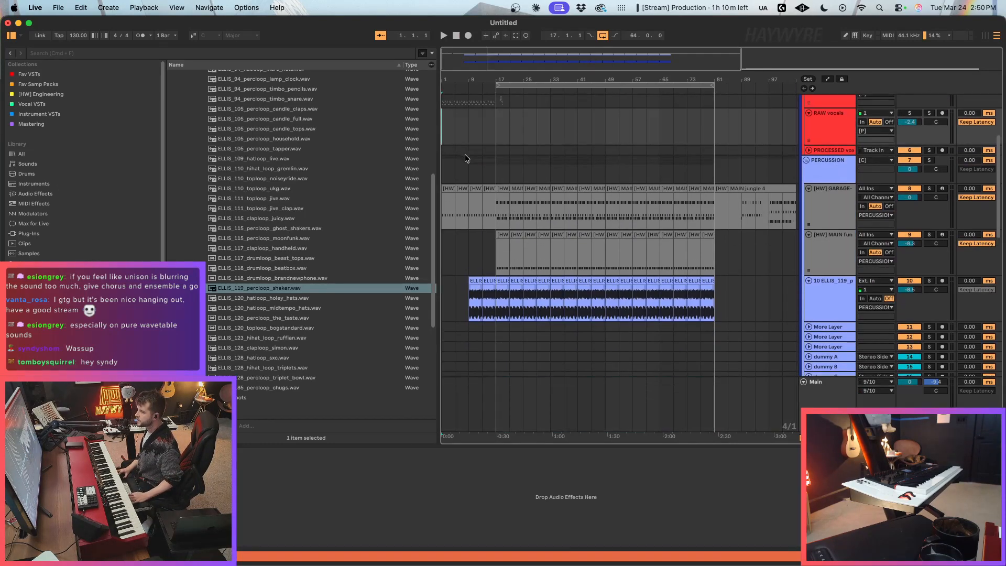
{"action": "scroll", "coordinate": [751, 259], "scroll_direction": "up", "scroll_amount": 10}
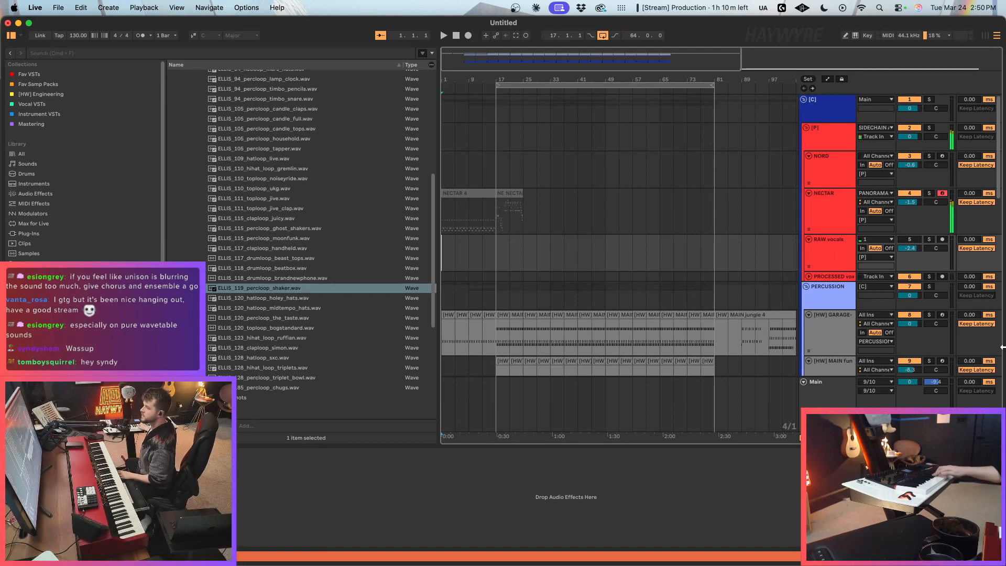
{"action": "left_click", "coordinate": [505, 192]}
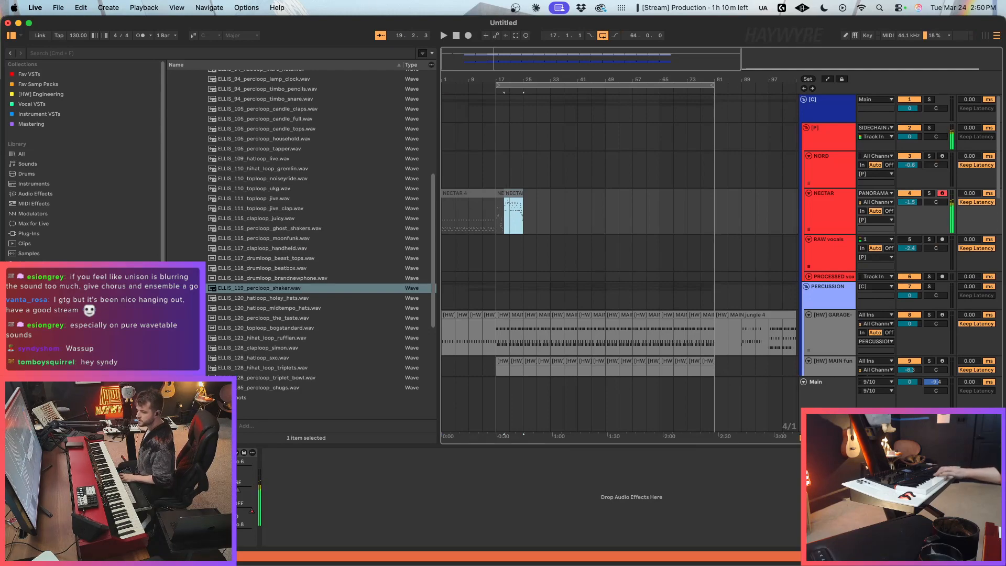
{"action": "left_click", "coordinate": [551, 222]}
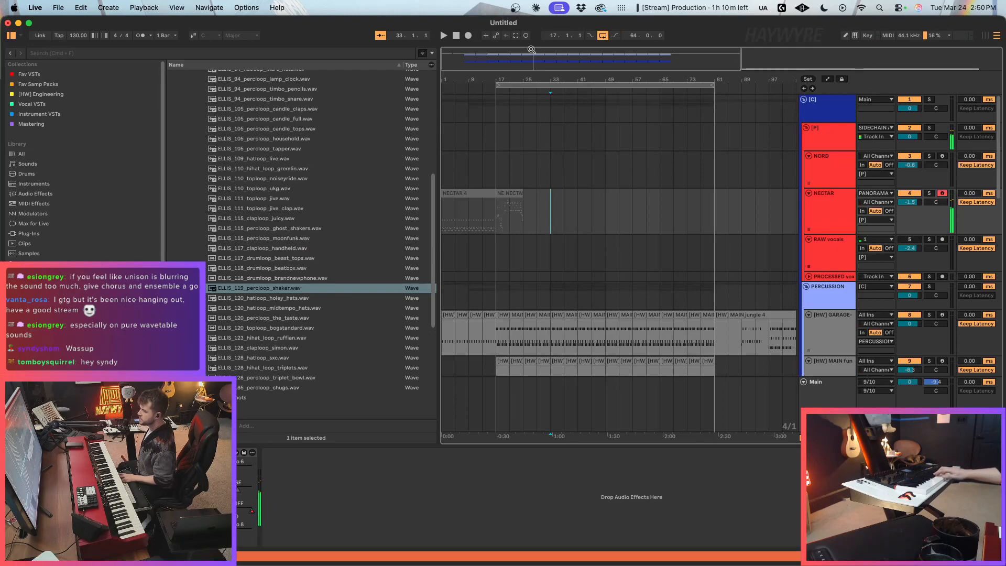
{"action": "key", "text": "space"}
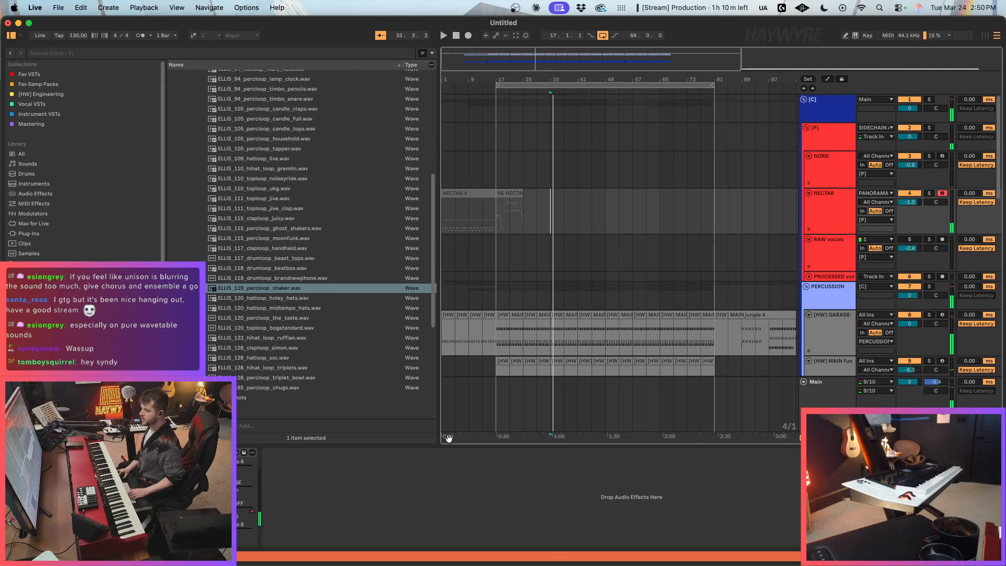
{"action": "left_click", "coordinate": [468, 412]}
{"action": "key", "text": "space"}
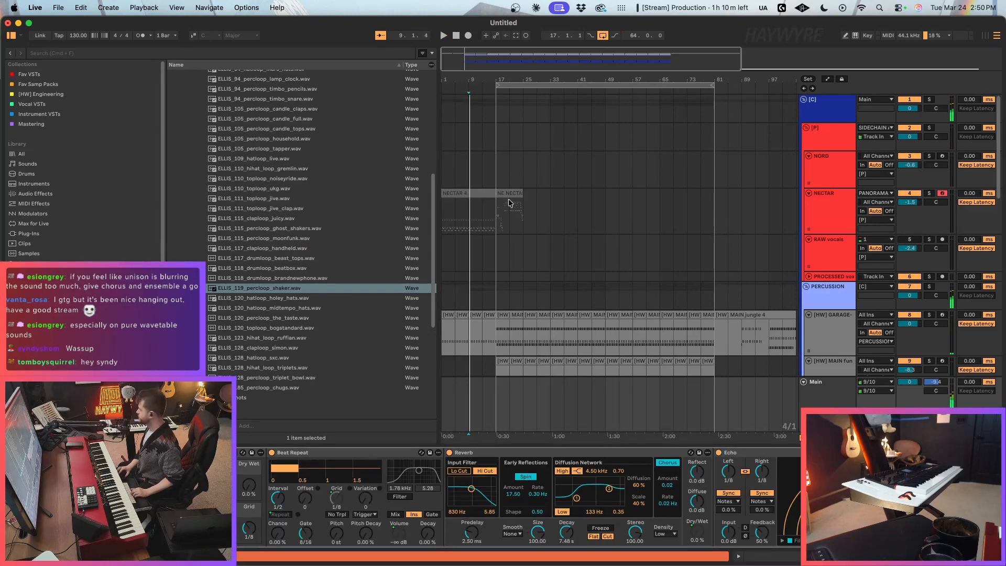
{"action": "left_click", "coordinate": [470, 208]}
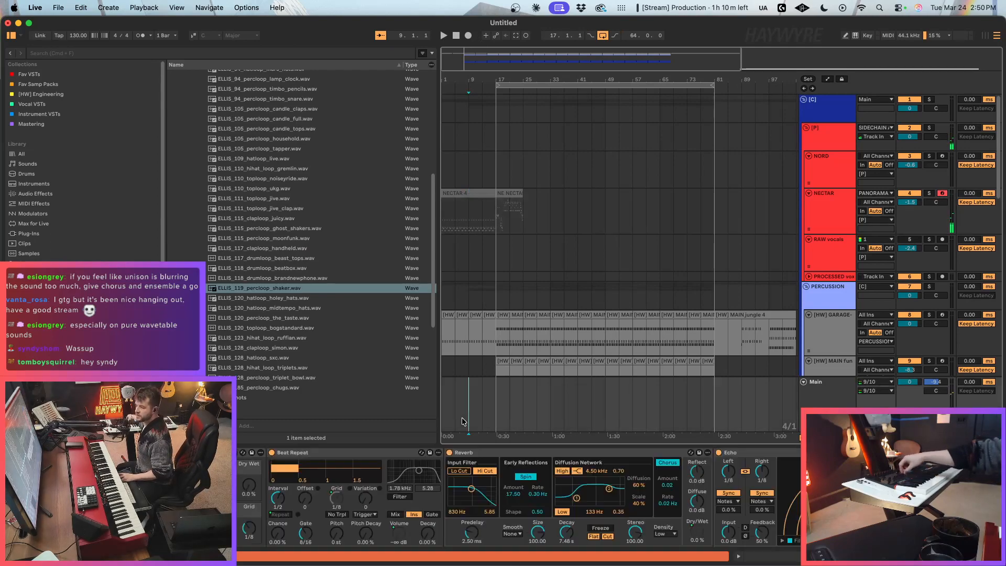
{"action": "left_click", "coordinate": [455, 417]}
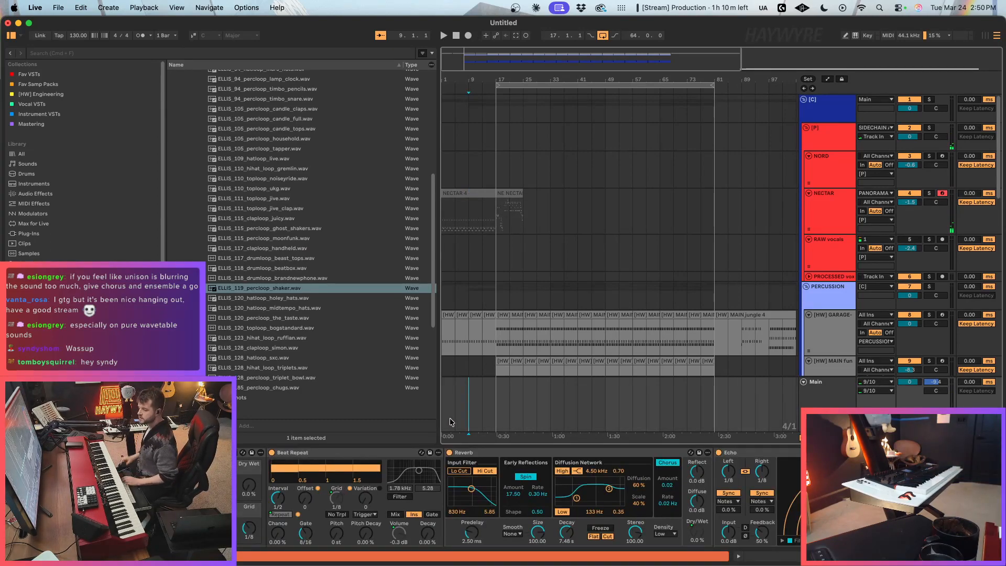
Step: Inspect the CC 46 Volume entry in the MIDI mappings
{"action": "key", "text": "super+m"}
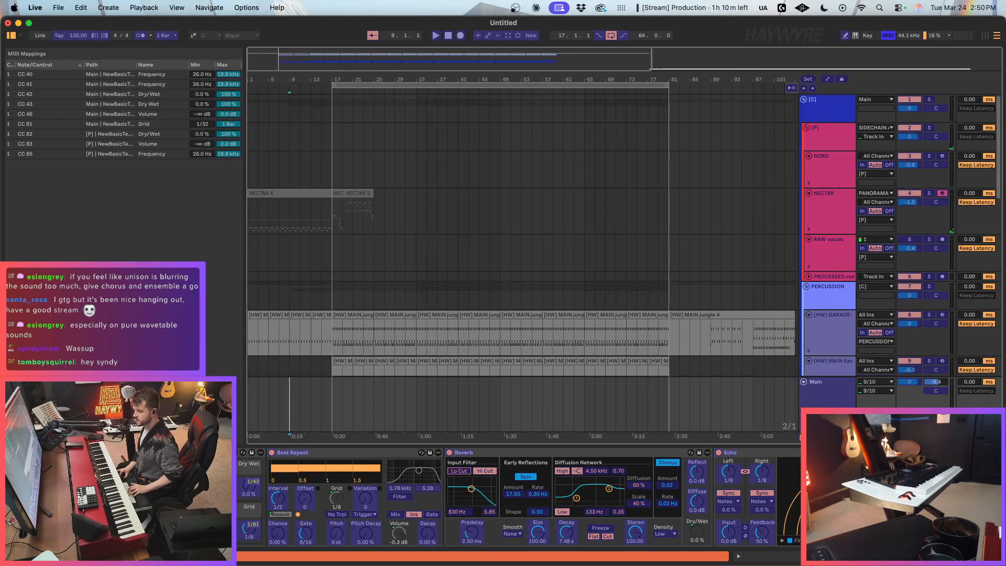
{"action": "left_click", "coordinate": [110, 114]}
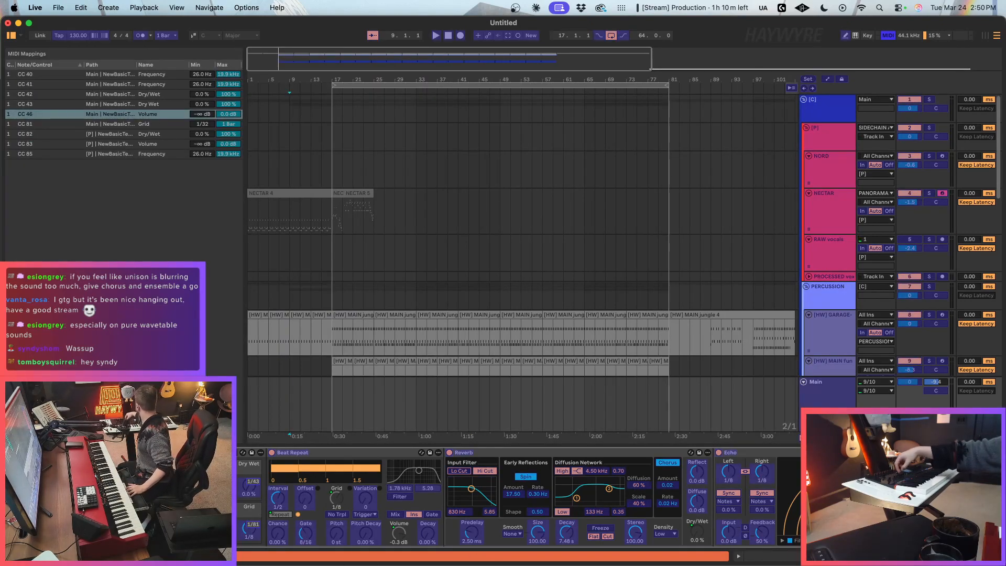
{"action": "key", "text": "super+m"}
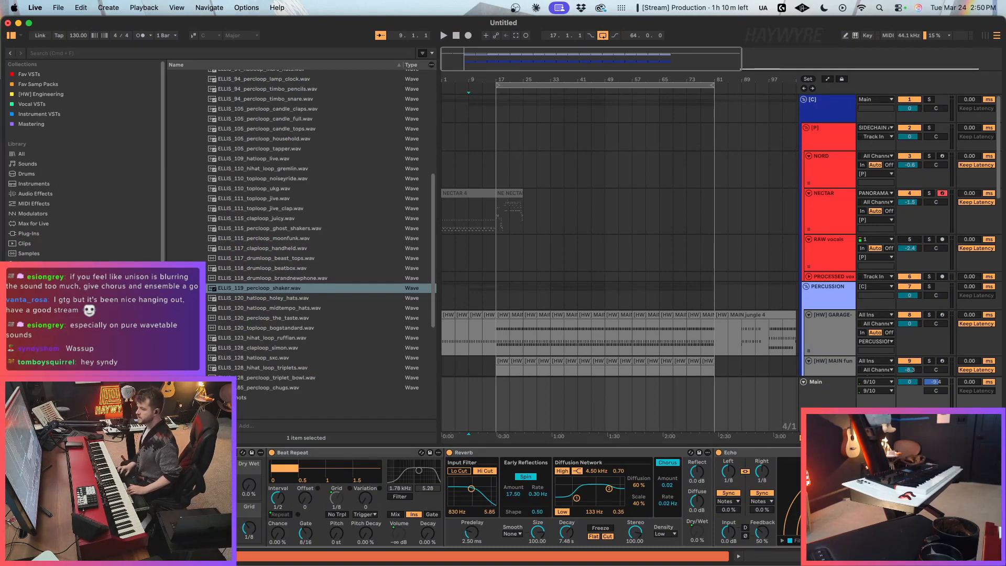
Step: Examine the NECTAR track's CUTOFF automation across the intro
{"action": "left_click", "coordinate": [442, 223]}
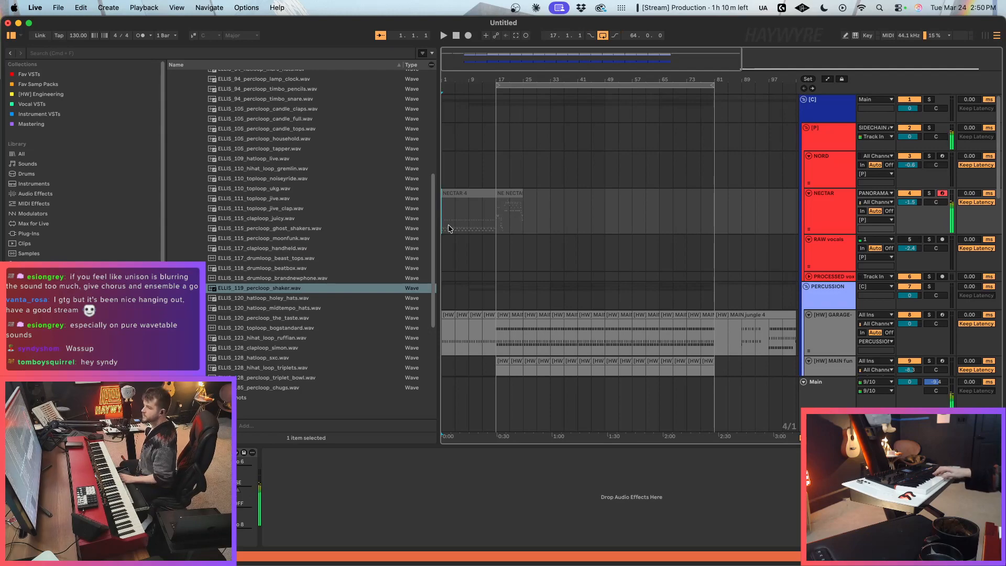
{"action": "key", "text": "a"}
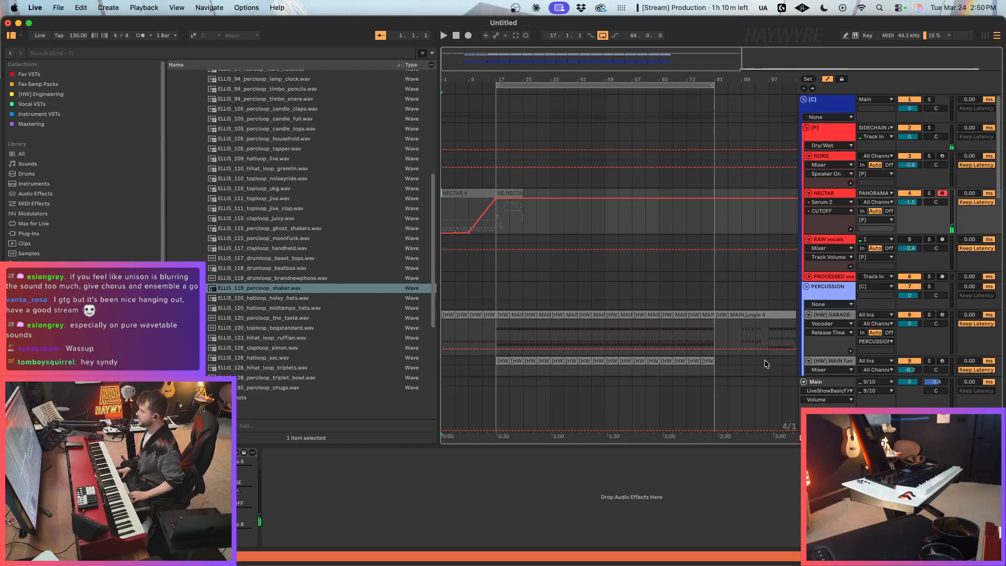
{"action": "key", "text": "a"}
Step: Make the NORD track taller to reveal its Nord Grand input, and arm it for recording
{"action": "left_click", "coordinate": [889, 157]}
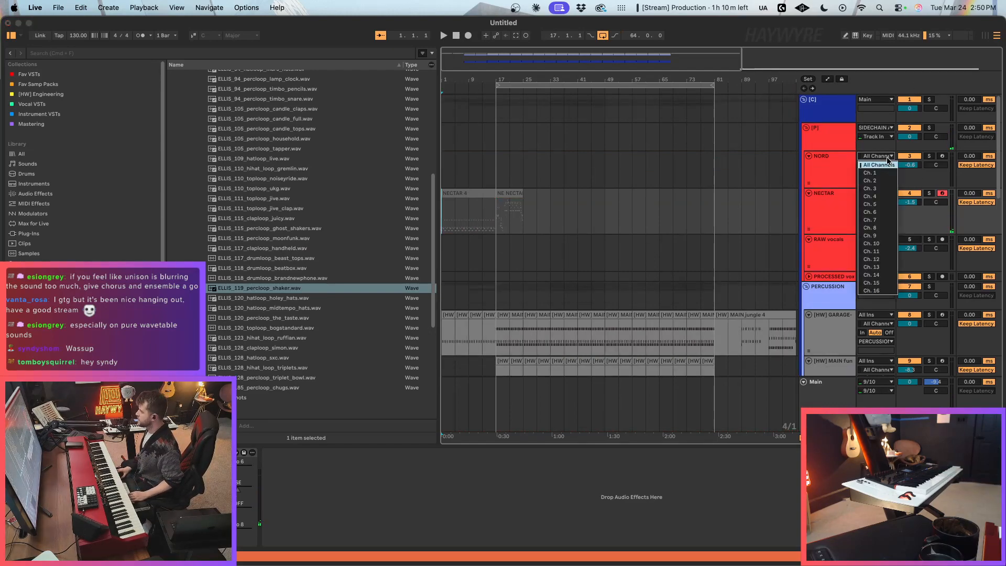
{"action": "left_click", "coordinate": [822, 177]}
{"action": "left_click_drag", "start_coordinate": [833, 187], "coordinate": [835, 246]}
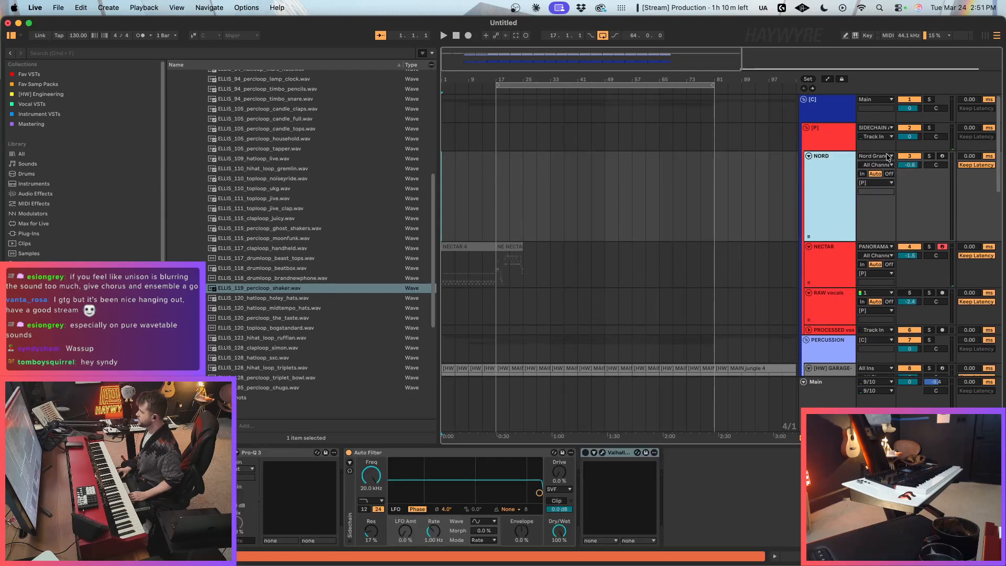
{"action": "left_click", "coordinate": [943, 157]}
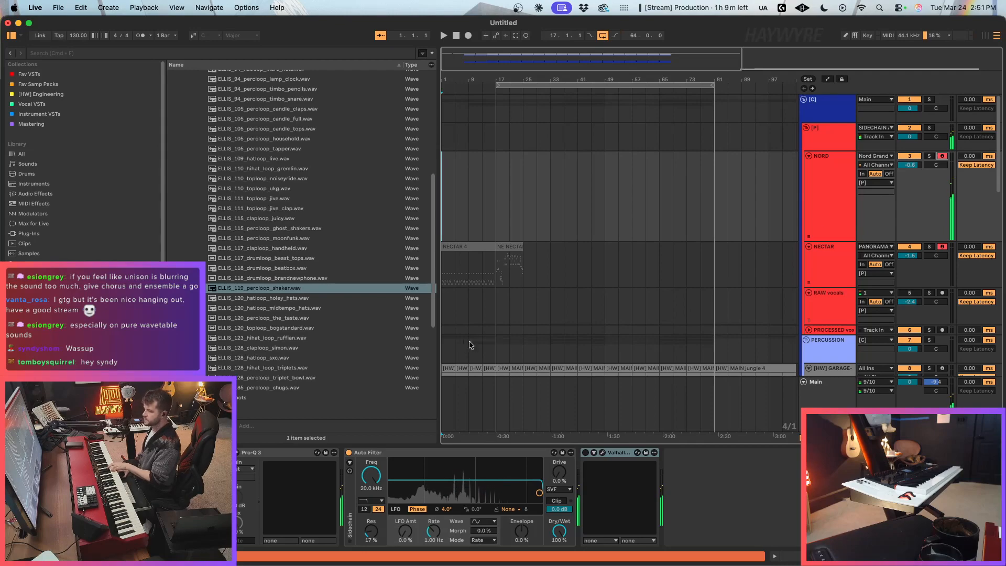
Step: Enable ValhallaVintageVerb on the NORD track and lower its mix
{"action": "left_click", "coordinate": [585, 453]}
{"action": "left_click", "coordinate": [602, 452]}
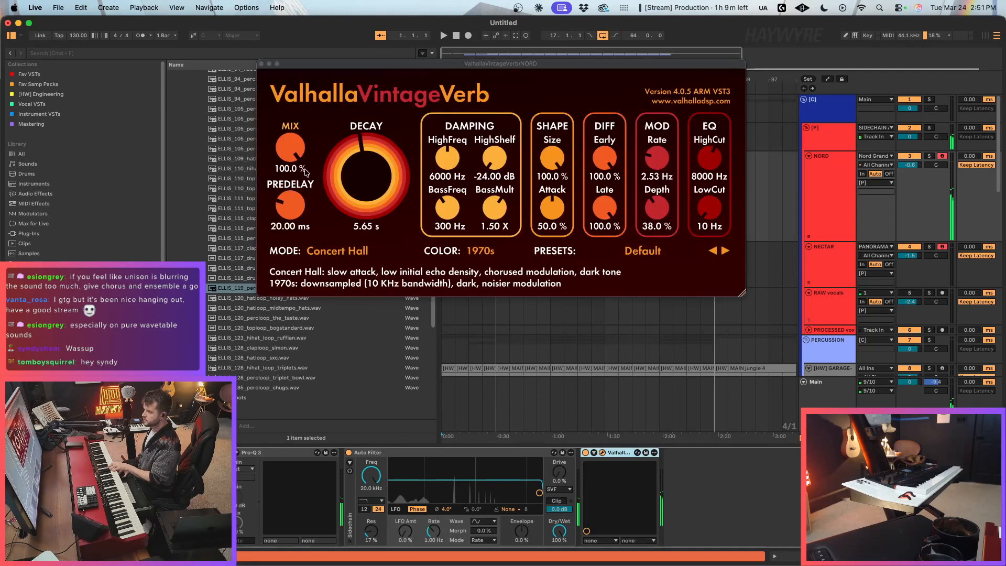
{"action": "left_click_drag", "start_coordinate": [291, 149], "coordinate": [291, 201]}
{"action": "left_click", "coordinate": [261, 64]}
Step: Lower the Macro 1 automation on track 20 Serum 2 to 38 from bar 49 onward, with a short downward ramp before it
{"action": "scroll", "coordinate": [694, 241], "scroll_direction": "down", "scroll_amount": 4}
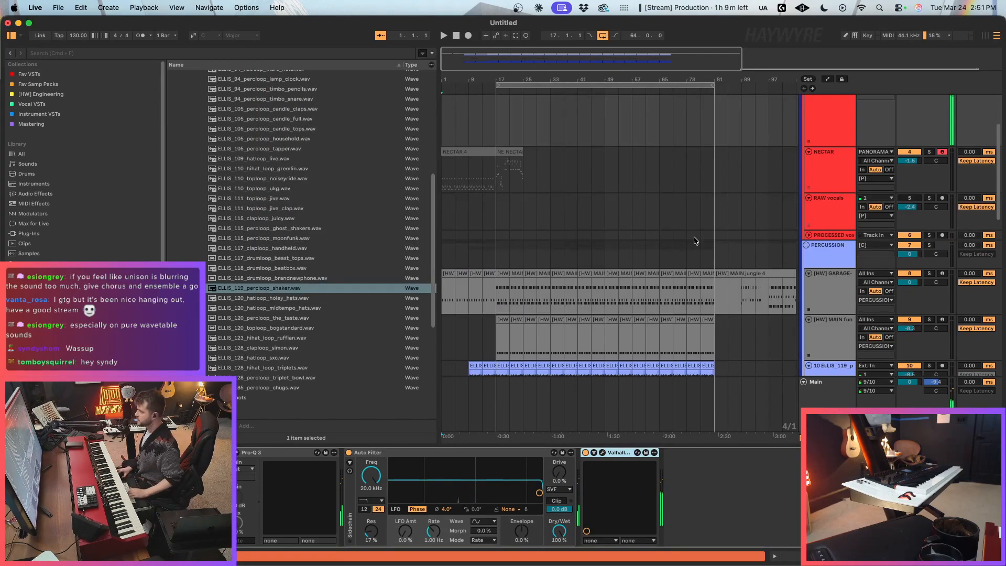
{"action": "scroll", "coordinate": [694, 241], "scroll_direction": "down", "scroll_amount": 10}
{"action": "left_click", "coordinate": [621, 223]}
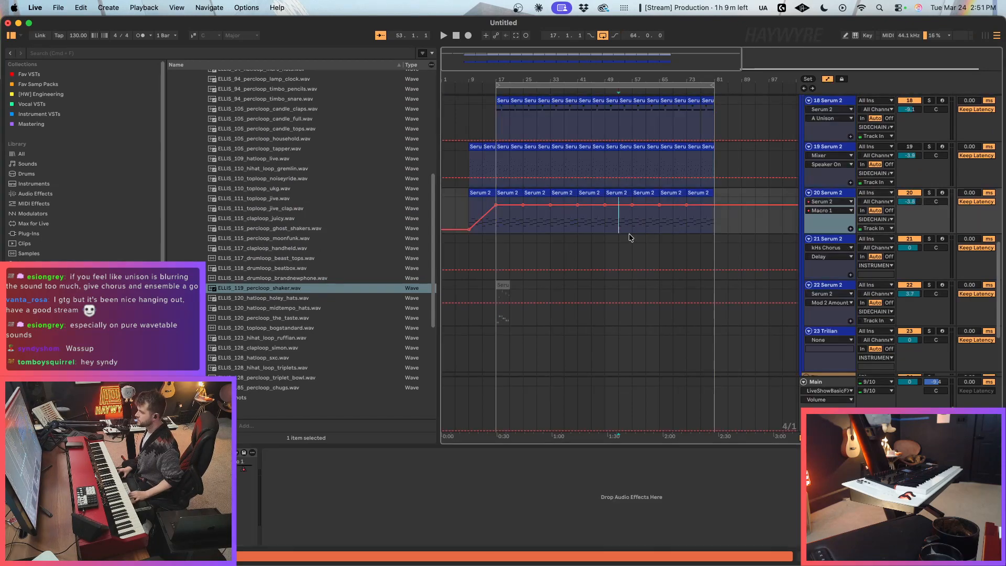
{"action": "left_click_drag", "start_coordinate": [608, 228], "coordinate": [753, 227]}
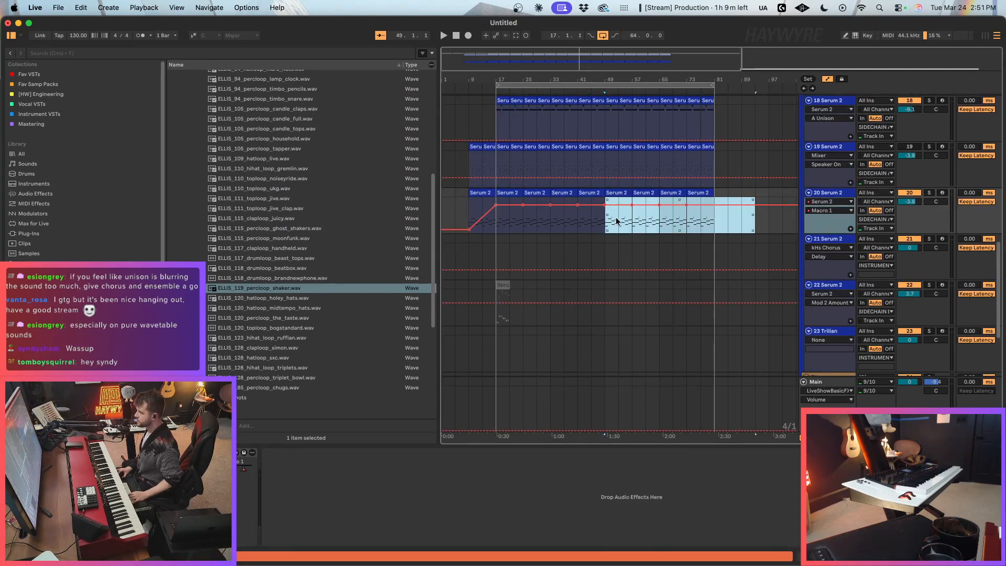
{"action": "left_click_drag", "start_coordinate": [625, 206], "coordinate": [625, 220]}
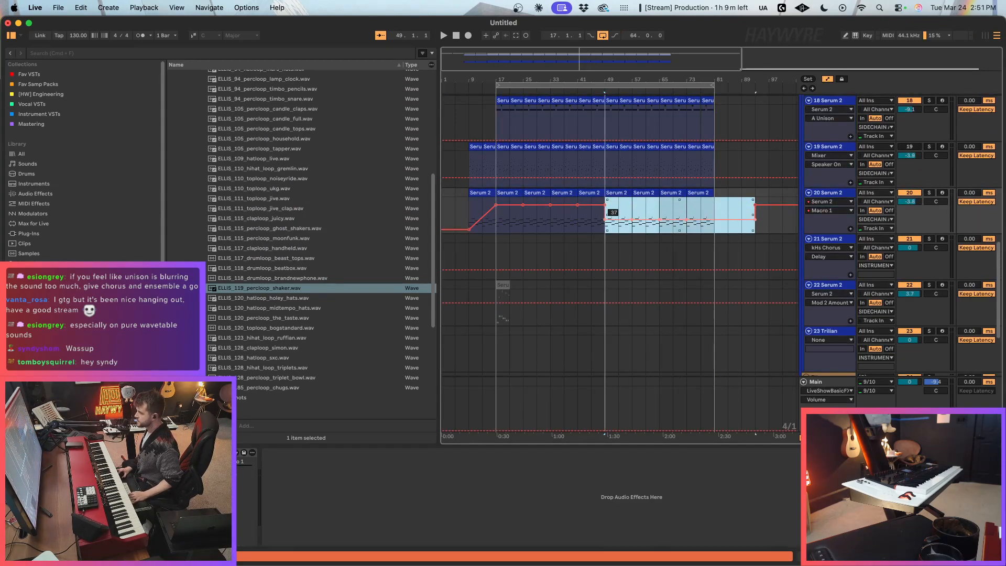
{"action": "left_click", "coordinate": [618, 223]}
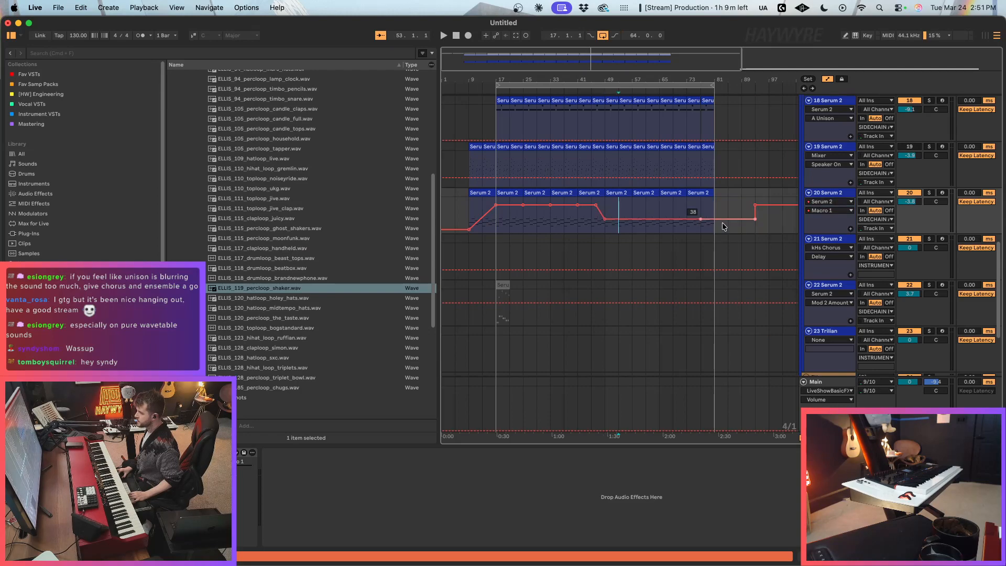
{"action": "key", "text": "a"}
Step: Delete the Kick 3 notes from the [HW] GARAGE track's clip at bars 77–81, and place the insert marker at bar 77
{"action": "scroll", "coordinate": [719, 199], "scroll_direction": "up", "scroll_amount": 4}
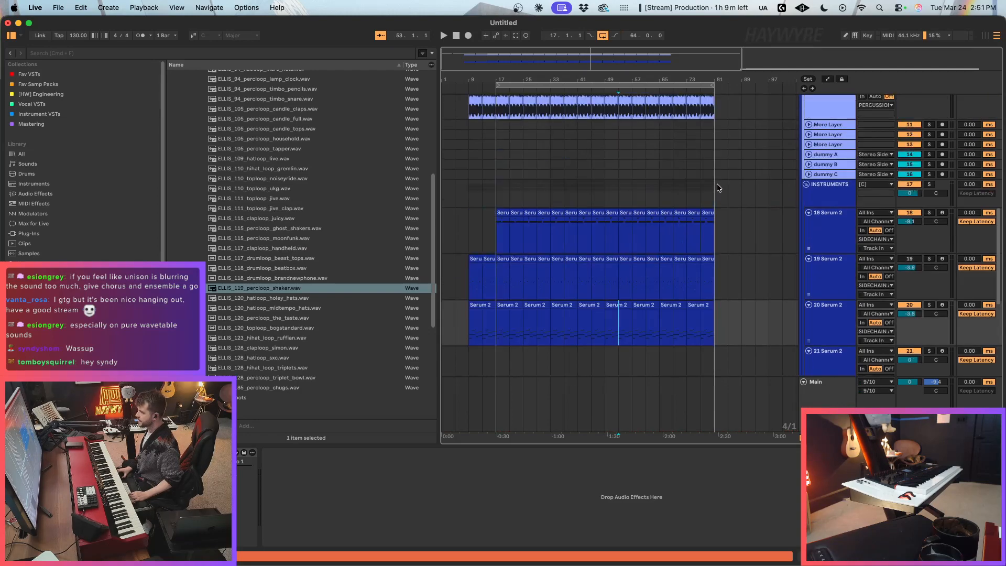
{"action": "scroll", "coordinate": [718, 187], "scroll_direction": "up", "scroll_amount": 3}
{"action": "left_click", "coordinate": [712, 160]}
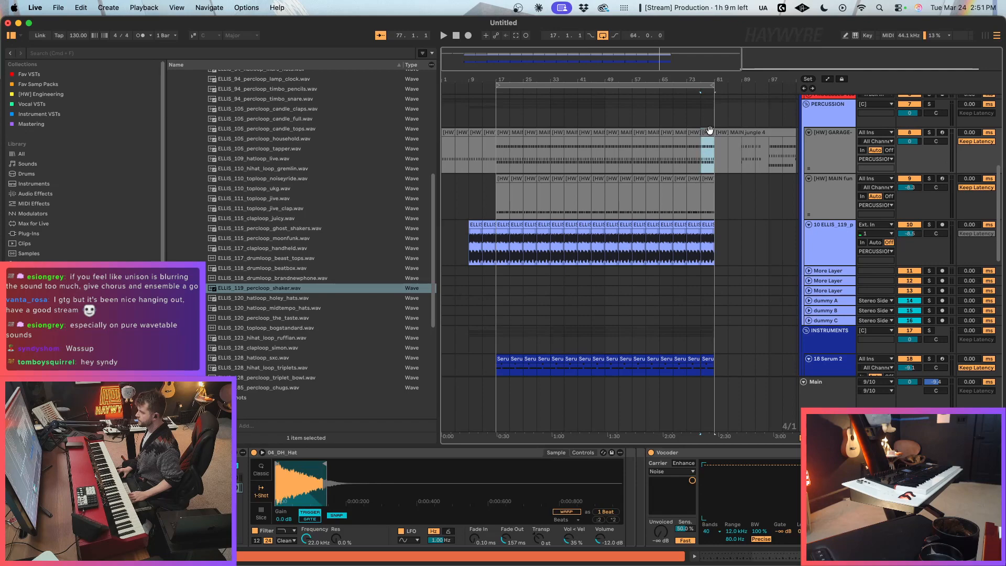
{"action": "double_click", "coordinate": [709, 131]}
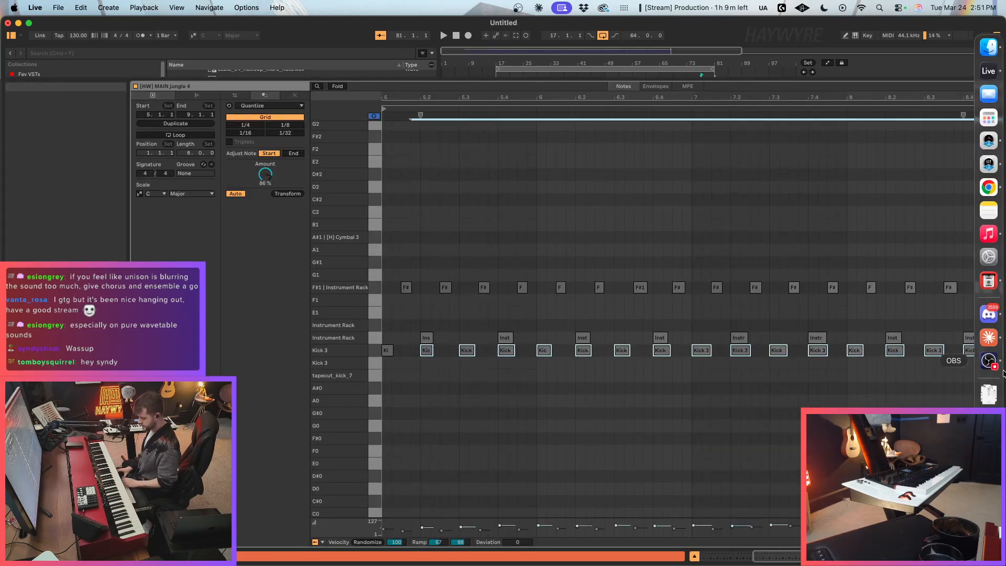
{"action": "key", "text": "Delete"}
{"action": "key", "text": "shift+Tab"}
{"action": "scroll", "coordinate": [759, 260], "scroll_direction": "up", "scroll_amount": 3}
{"action": "left_click", "coordinate": [728, 222]}
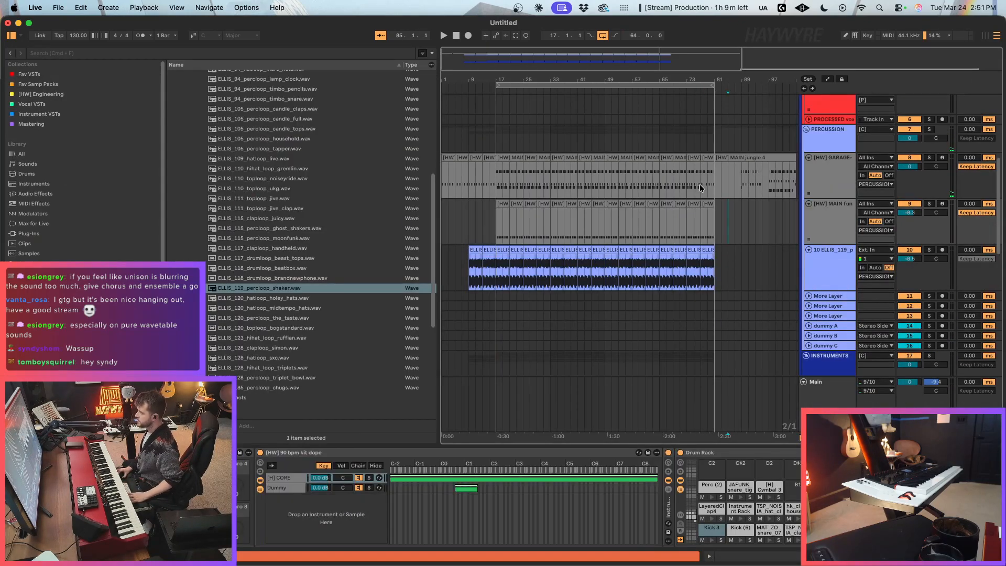
{"action": "left_click", "coordinate": [701, 187]}
{"action": "scroll", "coordinate": [736, 236], "scroll_direction": "down", "scroll_amount": 2}
{"action": "left_click", "coordinate": [692, 163]}
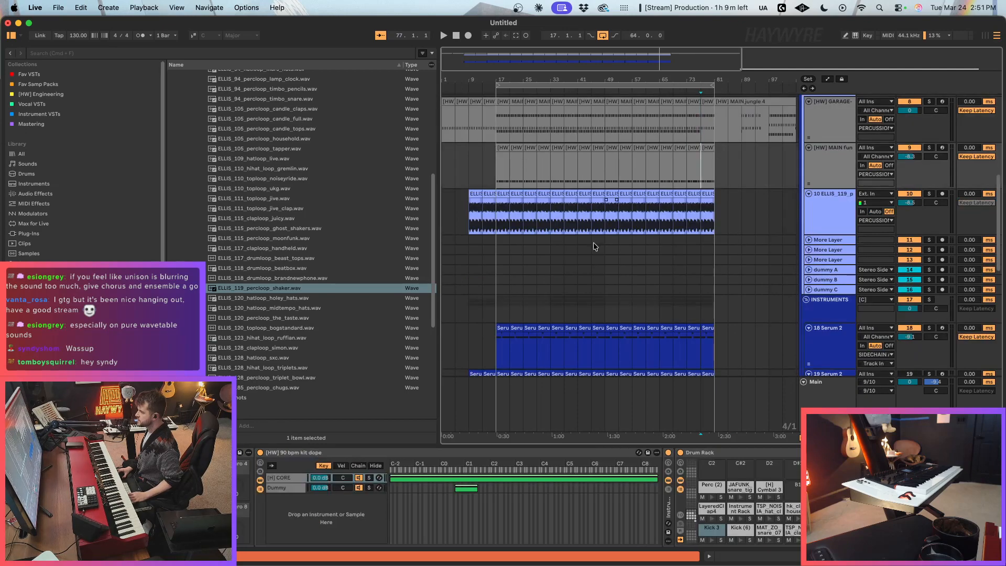
Step: Open the Drum Loops Fills folder in the Ellis pack, audition its snare fills, and insert an audio track below the shaker loop
{"action": "scroll", "coordinate": [338, 221], "scroll_direction": "up", "scroll_amount": 5}
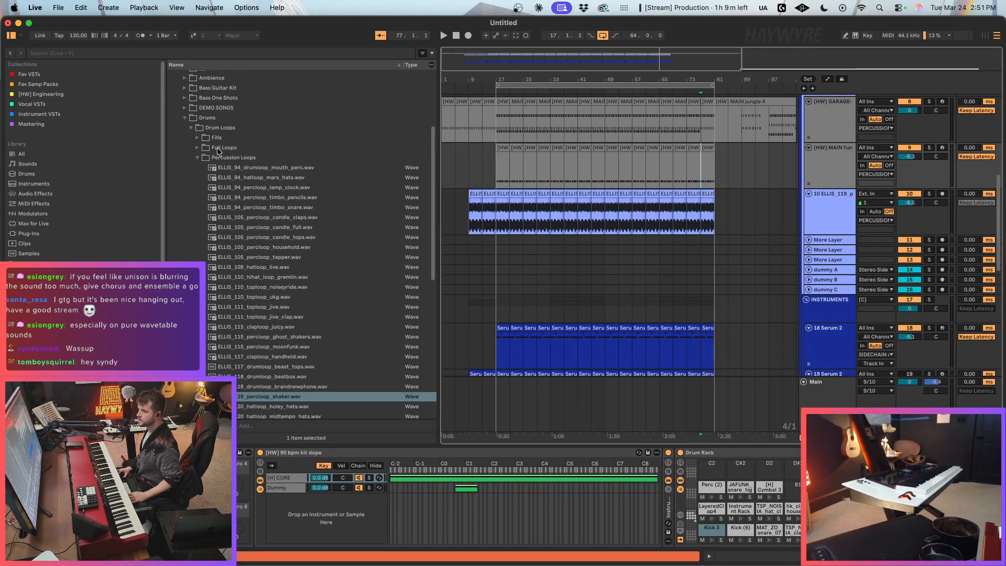
{"action": "left_click", "coordinate": [198, 138]}
{"action": "left_click", "coordinate": [258, 225]}
{"action": "left_click", "coordinate": [265, 245]}
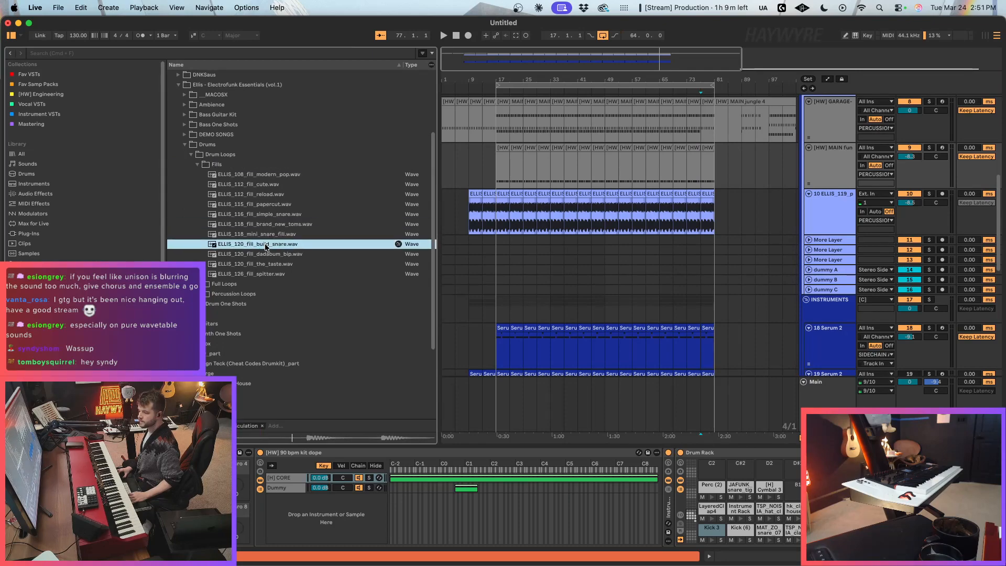
{"action": "key", "text": "super+t"}
{"action": "left_click", "coordinate": [268, 264]}
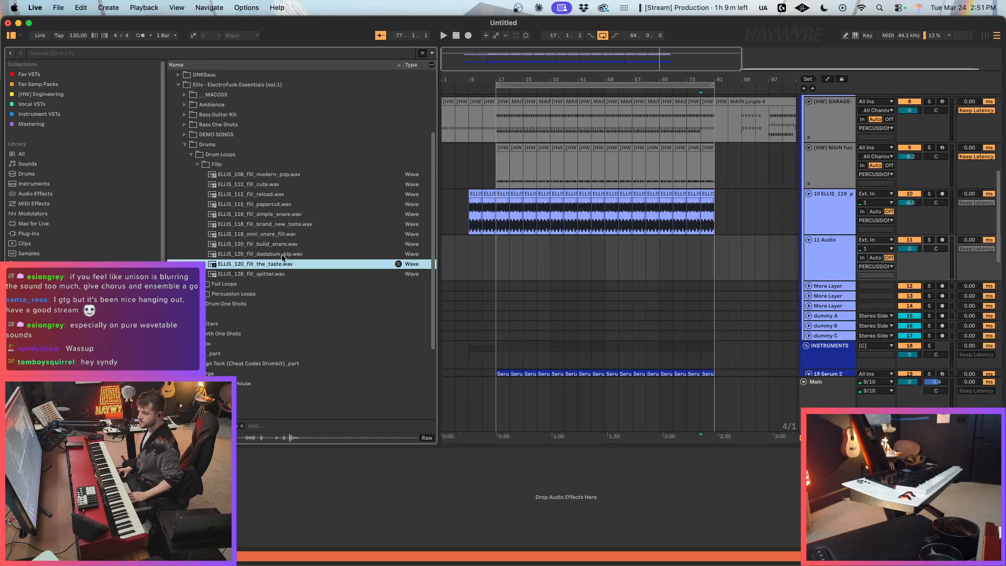
Step: Try ELLIS_126_fill_spitter.wav on the new audio track in the bar before bar 81, and play the transition
{"action": "left_click", "coordinate": [267, 276]}
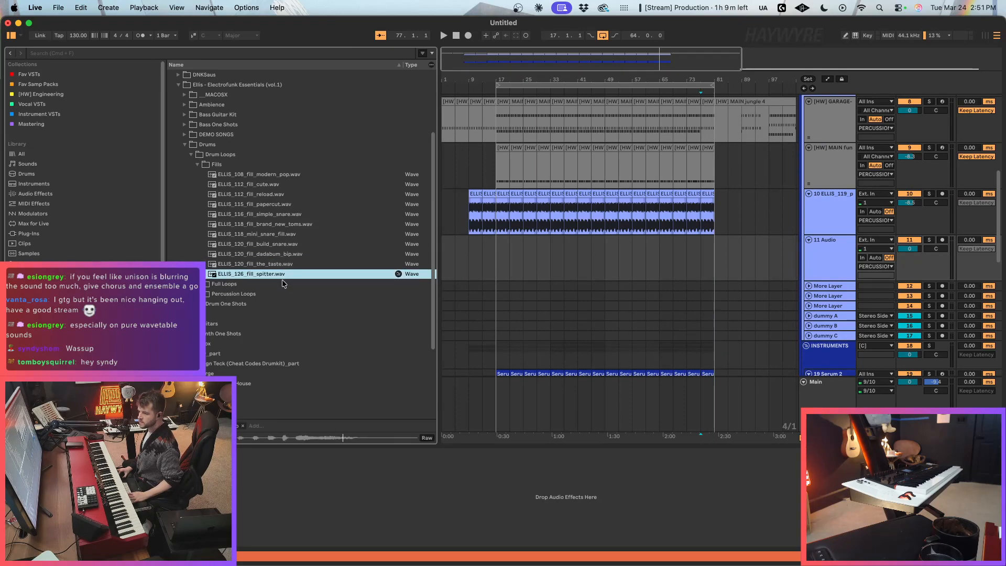
{"action": "mouse_move", "coordinate": [285, 271]}
{"action": "left_mouse_down"}
{"action": "mouse_move", "coordinate": [741, 280]}
{"action": "mouse_move", "coordinate": [712, 272]}
{"action": "mouse_move", "coordinate": [713, 259]}
{"action": "left_mouse_up"}
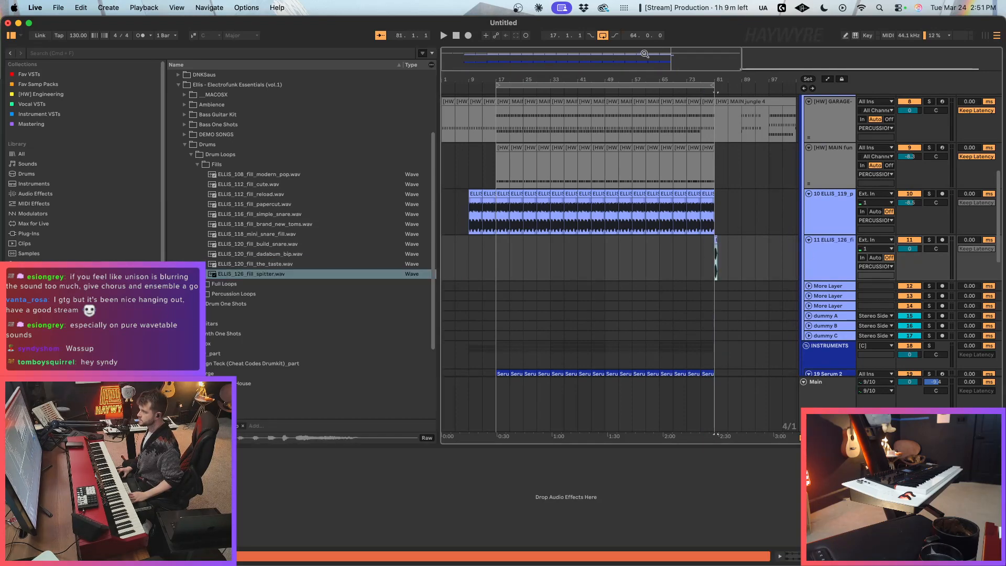
{"action": "scroll", "coordinate": [705, 247], "scroll_direction": "up", "scroll_amount": 5}
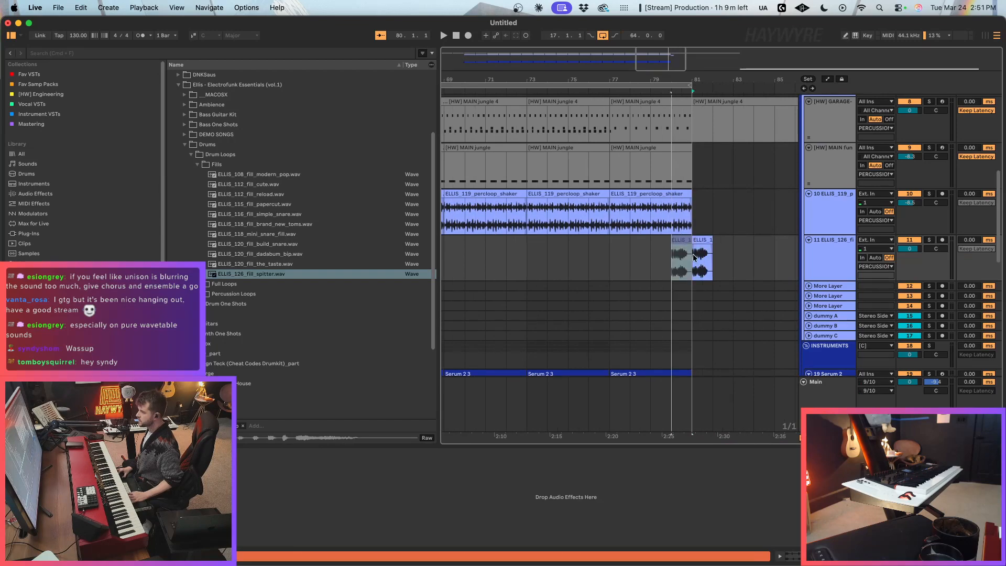
{"action": "key", "text": "space"}
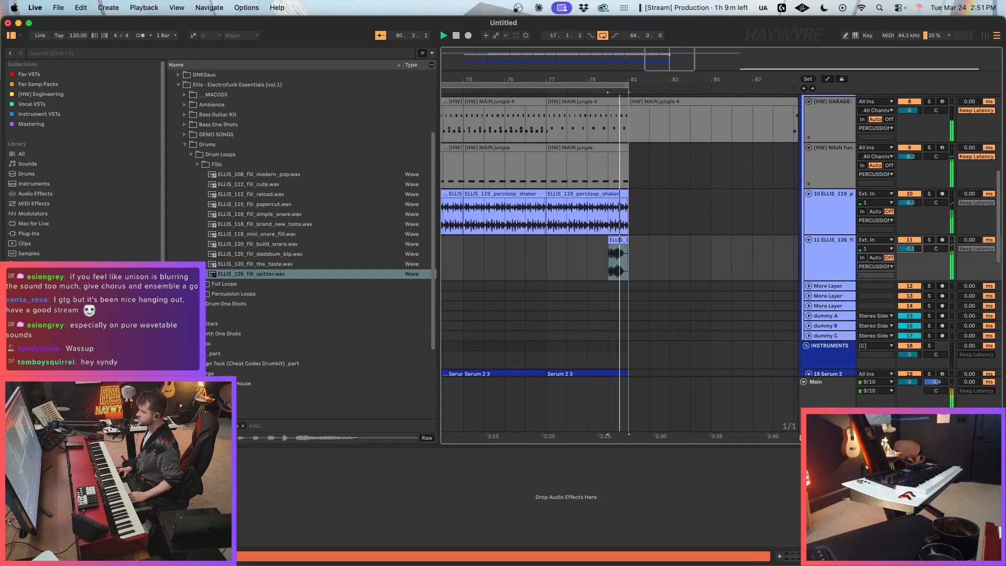
{"action": "key", "text": "space"}
Step: Audition the other Ellis fills, from brand_new_toms back to modern_pop, and on to mini_snare and build_snare
{"action": "left_click", "coordinate": [291, 225]}
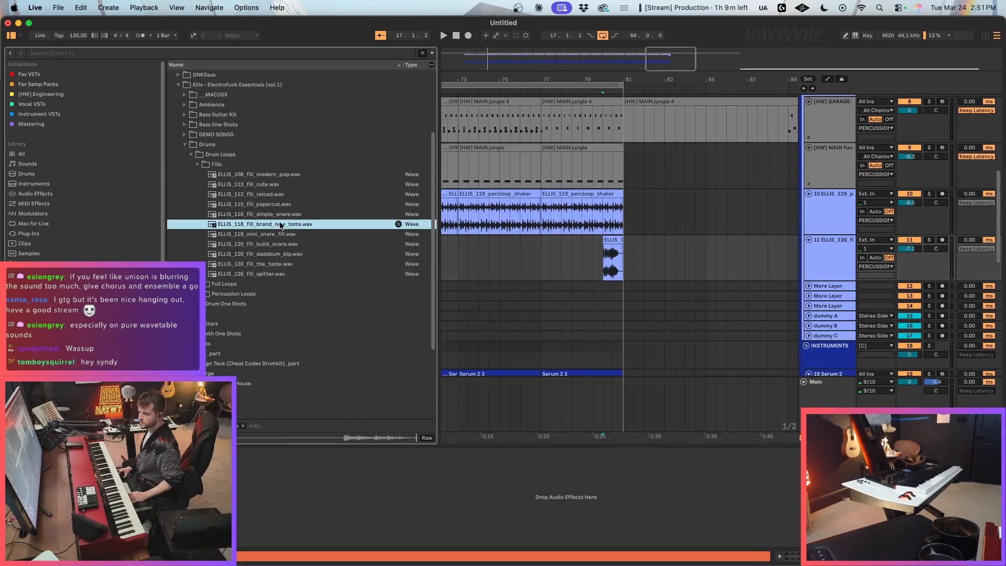
{"action": "key", "text": "Up"}
{"action": "key", "text": "Up"}
{"action": "key", "text": "Up"}
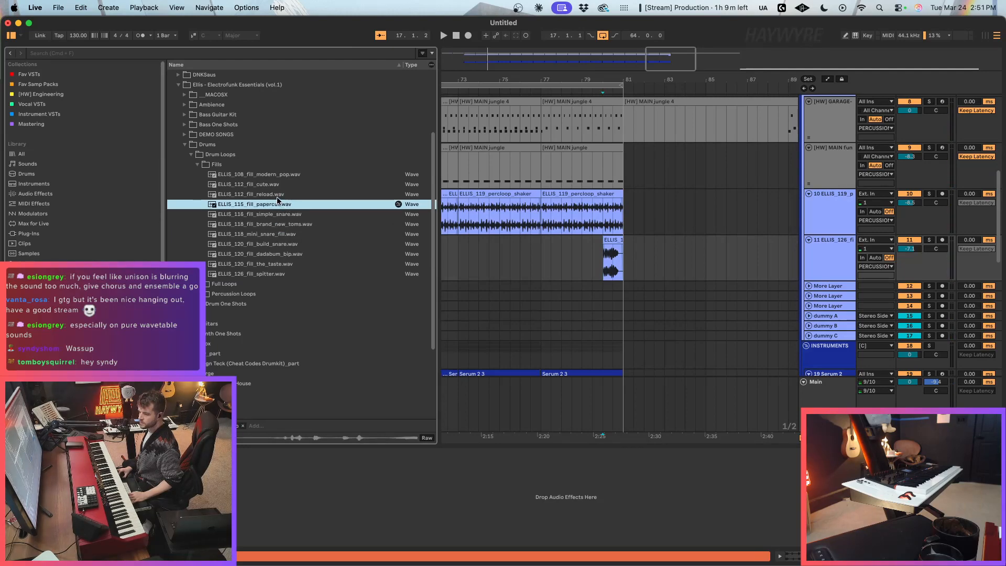
{"action": "key", "text": "Up"}
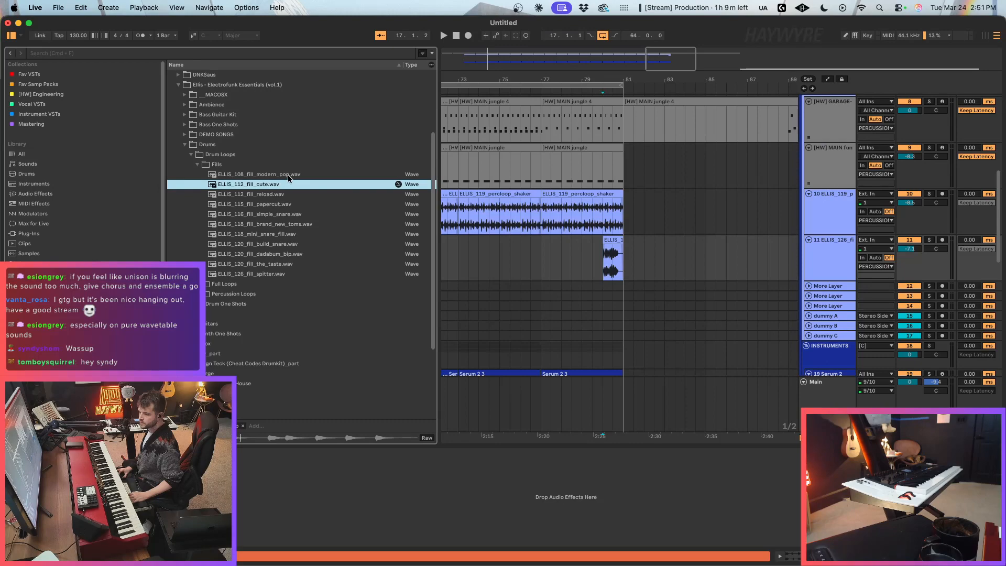
{"action": "left_click", "coordinate": [288, 175]}
{"action": "left_click", "coordinate": [285, 222]}
{"action": "left_click", "coordinate": [285, 233]}
{"action": "left_click", "coordinate": [288, 245]}
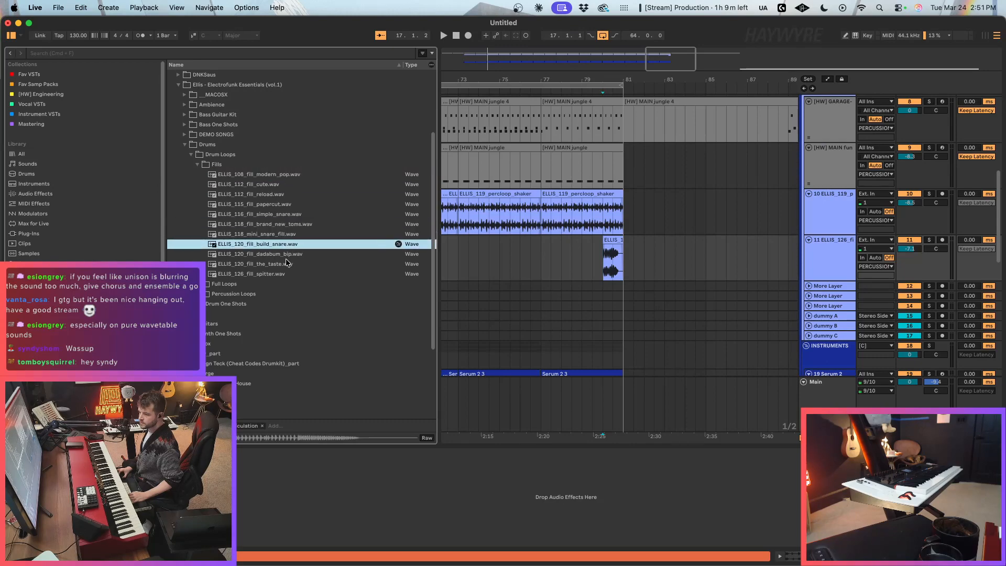
Step: Replace the spitter fill with ELLIS_120_fill_build_snare.wav, starting about half a bar after bar 77, with a fade-in of about two bars
{"action": "left_click_drag", "start_coordinate": [286, 249], "coordinate": [548, 276]}
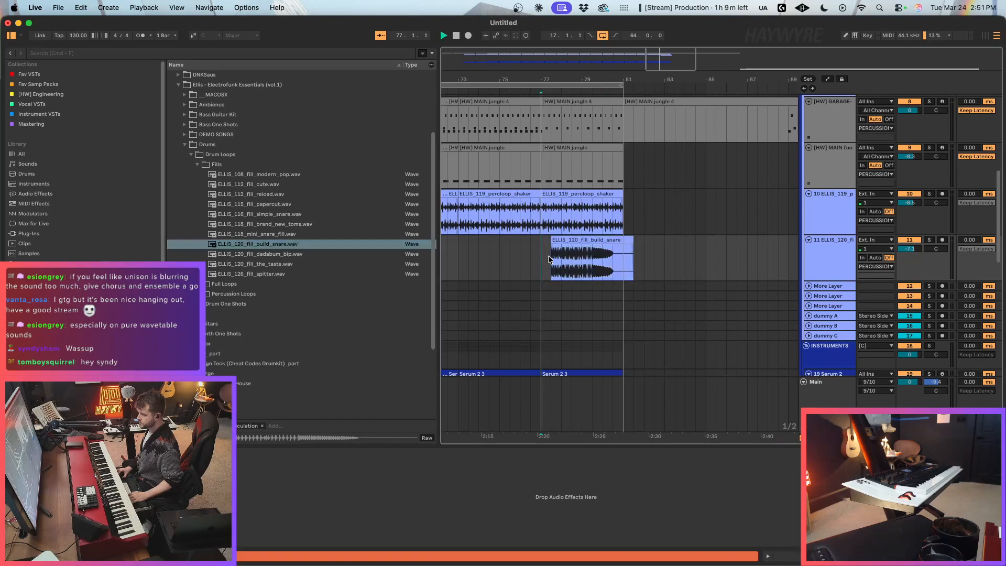
{"action": "key", "text": "space"}
{"action": "left_click_drag", "start_coordinate": [628, 241], "coordinate": [668, 247]}
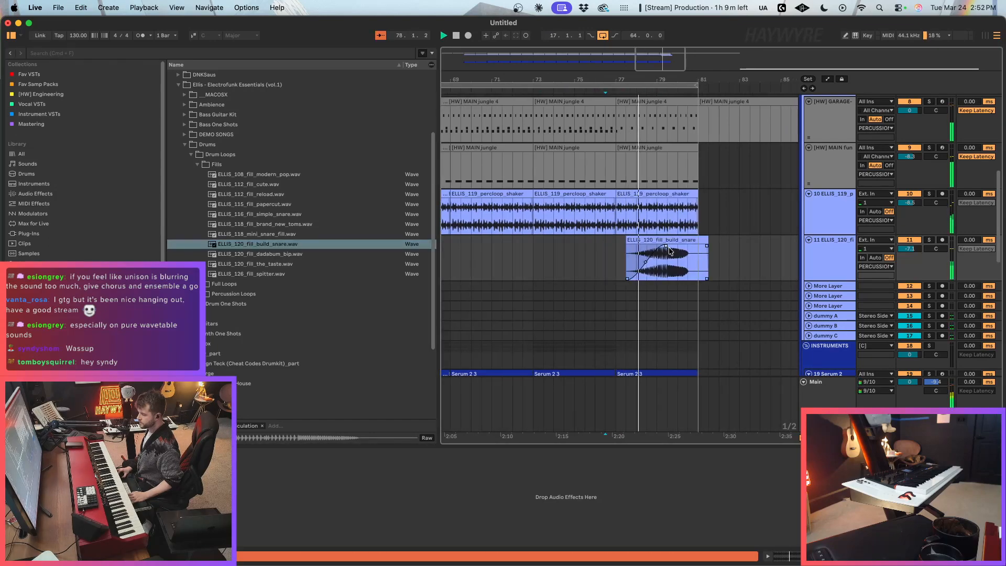
{"action": "double_click", "coordinate": [668, 246]}
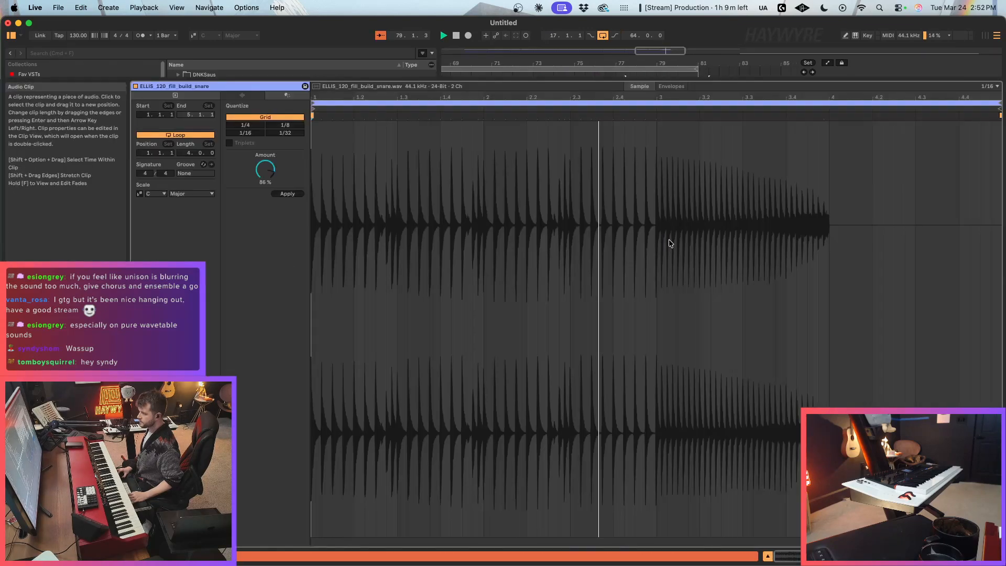
{"action": "left_click", "coordinate": [891, 556]}
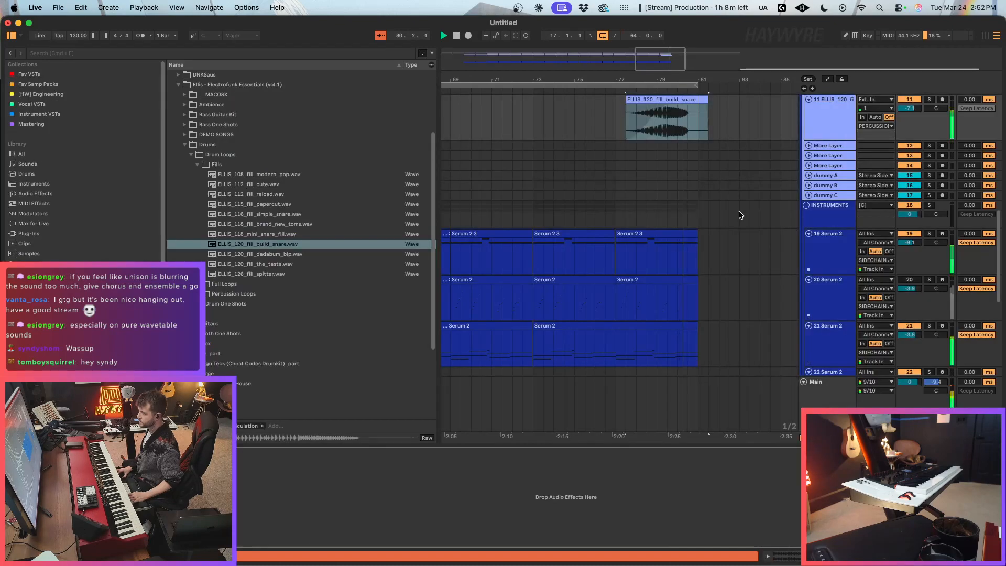
Step: Stop playback and insert another audio track directly below the build snare track
{"action": "scroll", "coordinate": [726, 214], "scroll_direction": "up", "scroll_amount": 3}
{"action": "scroll", "coordinate": [714, 207], "scroll_direction": "up", "scroll_amount": 2}
{"action": "left_click", "coordinate": [690, 158]}
{"action": "left_click_drag", "start_coordinate": [648, 82], "coordinate": [648, 37]}
{"action": "key", "text": "space"}
{"action": "left_click", "coordinate": [819, 198]}
{"action": "key", "text": "super+t"}
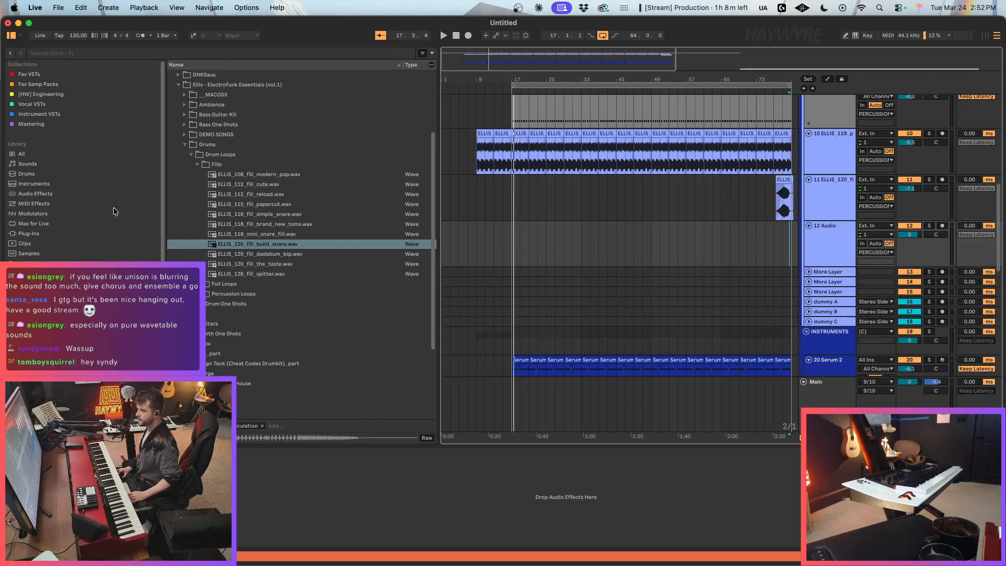
Step: Place LEX_LUGER_cymbal_crash_king.wav from the Fav Samp Packs collection on the new audio track at bar 17
{"action": "left_click", "coordinate": [59, 194]}
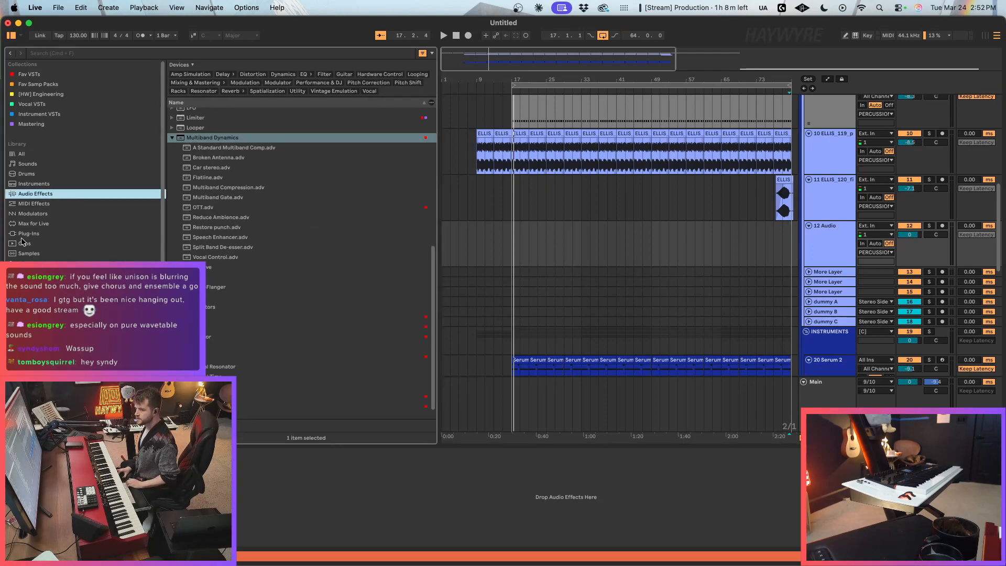
{"action": "left_click", "coordinate": [42, 74]}
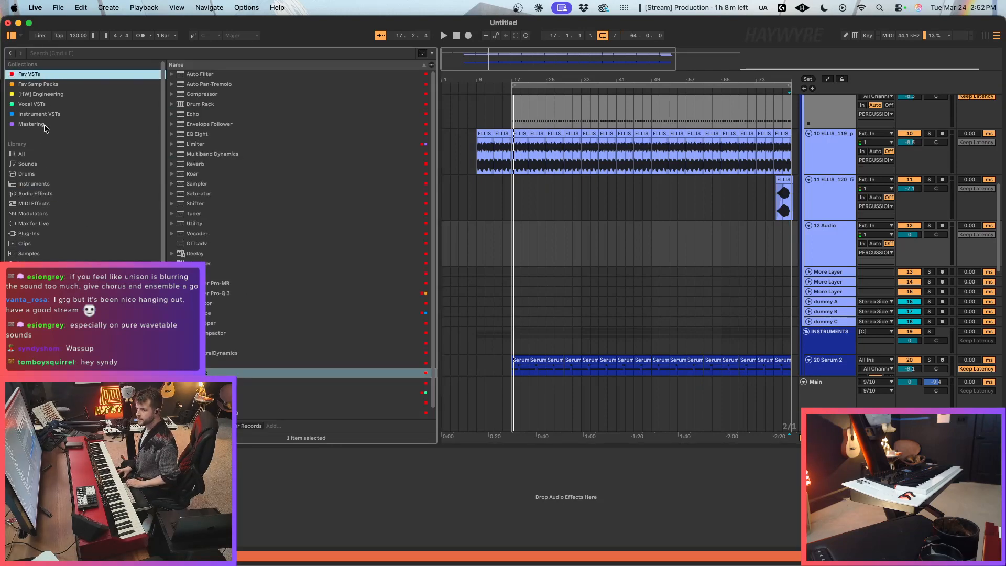
{"action": "left_click", "coordinate": [52, 85]}
{"action": "left_click_drag", "start_coordinate": [234, 154], "coordinate": [512, 258]}
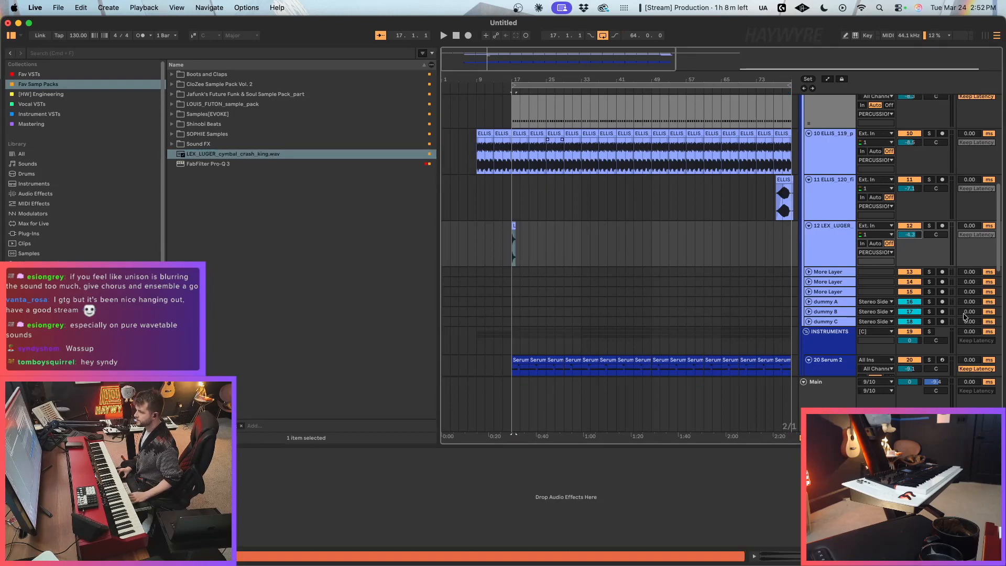
Step: Lower the crash cymbal track's volume to -14.7 during playback, and return the insert marker to the start of the song
{"action": "key", "text": "space"}
{"action": "left_click_drag", "start_coordinate": [910, 239], "coordinate": [910, 277]}
{"action": "left_click_drag", "start_coordinate": [582, 56], "coordinate": [582, 52]}
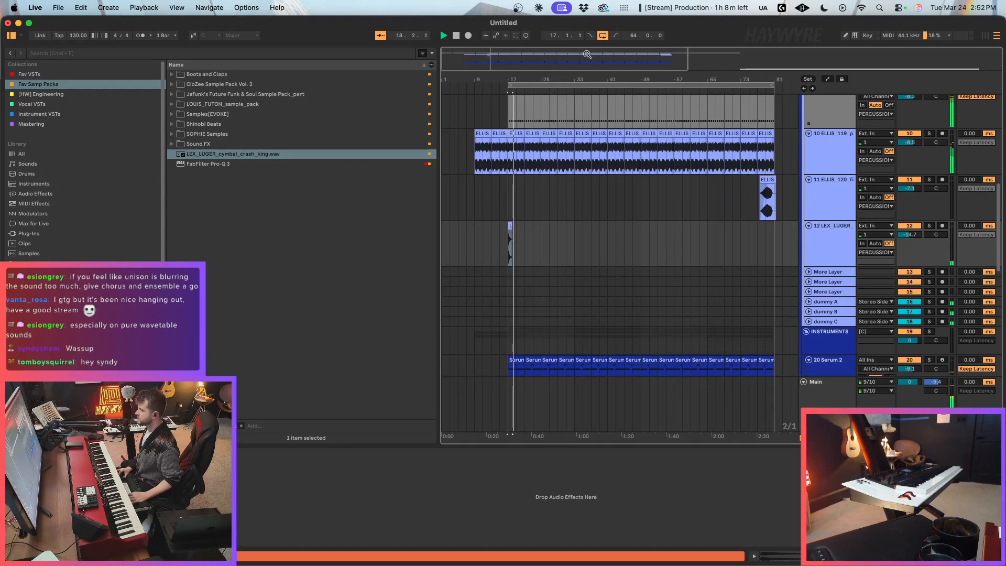
{"action": "key", "text": "space"}
{"action": "key", "text": "Home"}
{"action": "scroll", "coordinate": [461, 246], "scroll_direction": "up", "scroll_amount": 10}
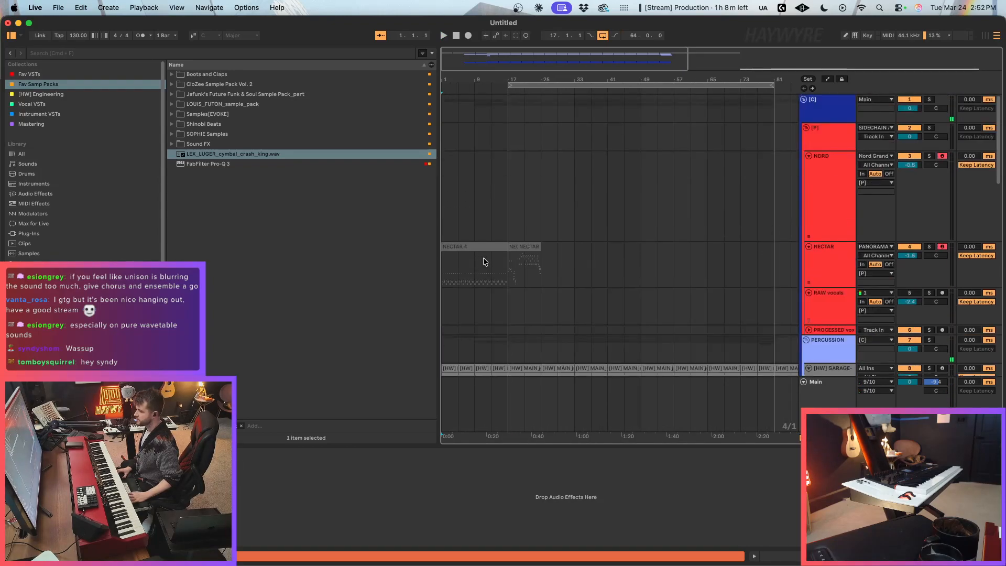
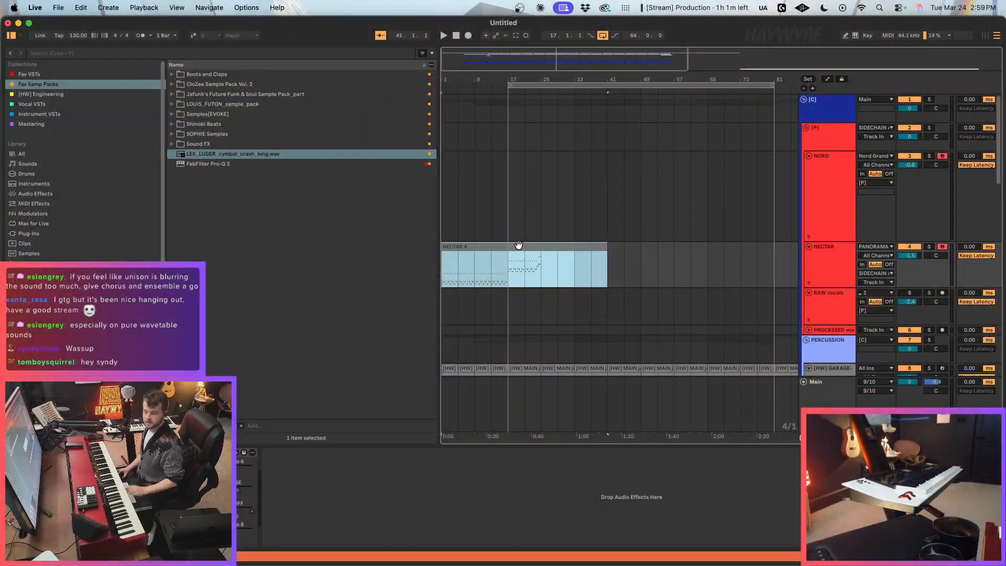
Step: Review all the notes in the NECTAR MIDI clip and play the arrangement from the clip's start
{"action": "double_click", "coordinate": [519, 245]}
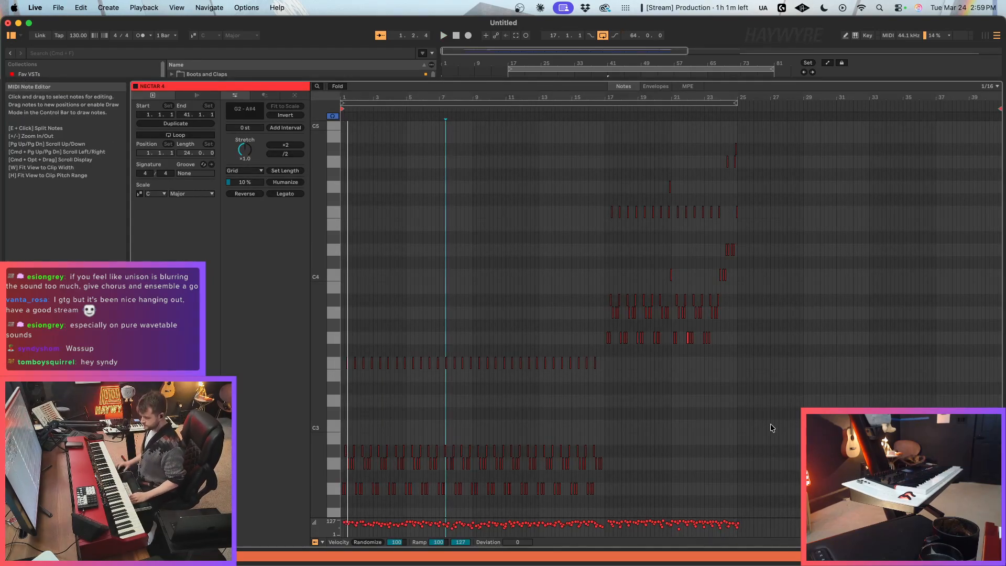
{"action": "left_click_drag", "start_coordinate": [355, 97], "coordinate": [364, 121]}
{"action": "key", "text": "super+a"}
{"action": "key", "text": "space"}
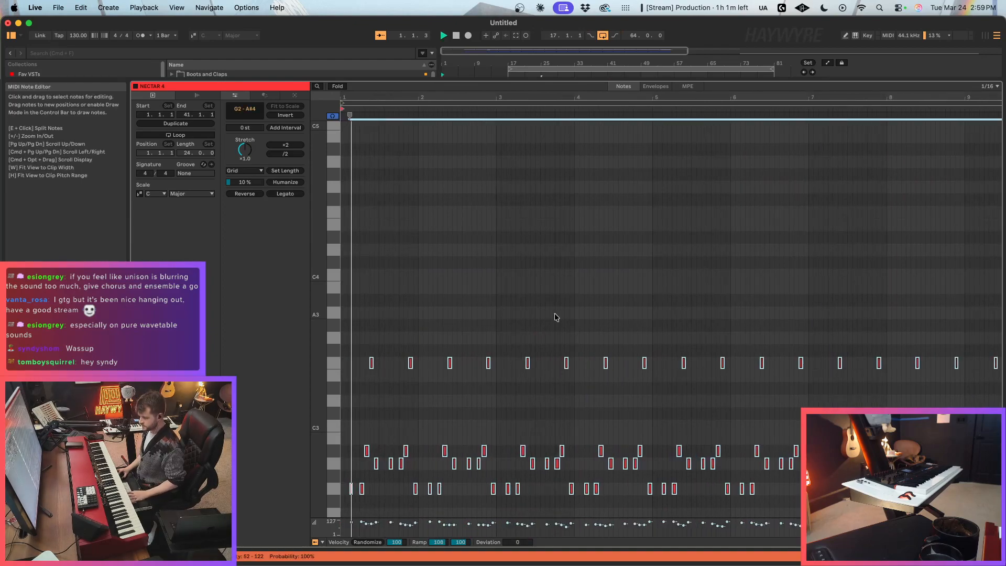
{"action": "key", "text": "space"}
{"action": "key", "text": "shift+Tab"}
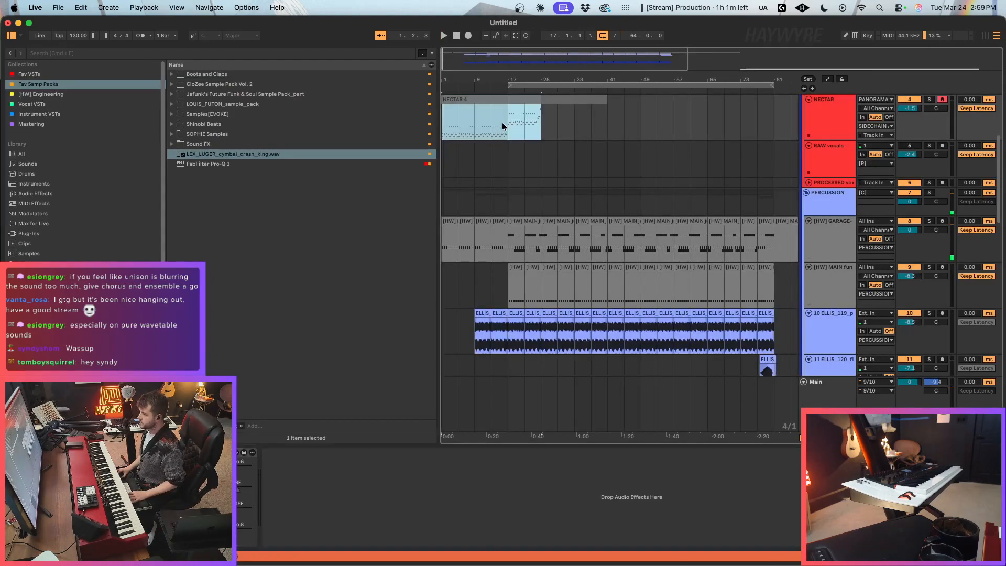
{"action": "left_click", "coordinate": [488, 98]}
{"action": "key", "text": "space"}
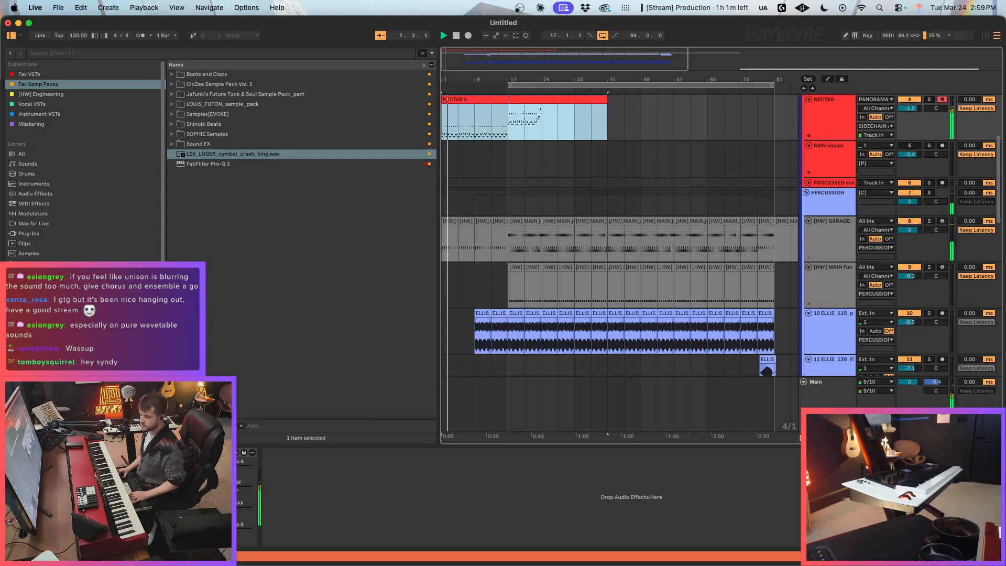
Step: Examine the effects chain, modulation matrix and mixer of the Serum 2 instrument on the NECTAR track
{"action": "key", "text": "super+alt+p"}
{"action": "left_click_drag", "start_coordinate": [650, 436], "coordinate": [650, 441]}
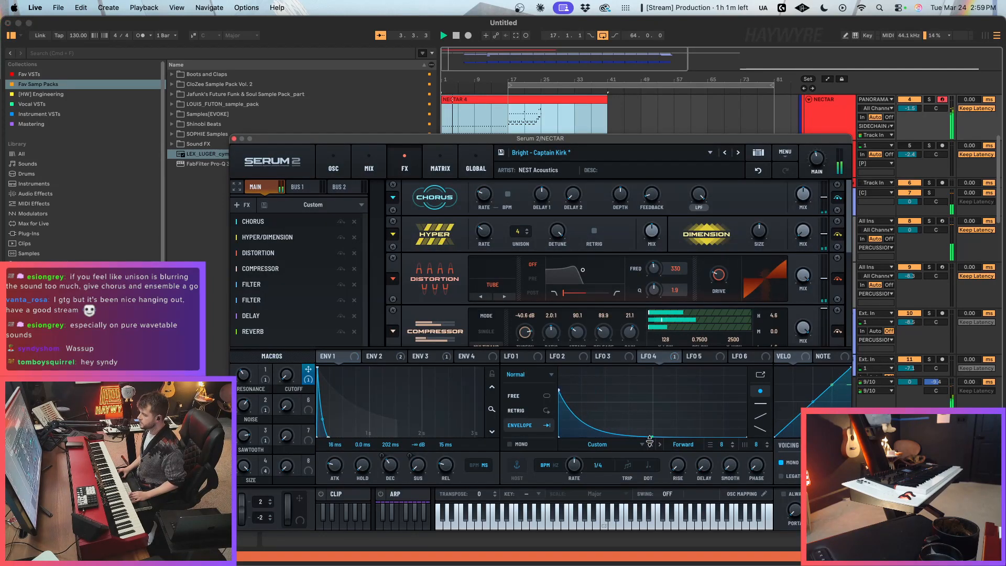
{"action": "left_click_drag", "start_coordinate": [849, 221], "coordinate": [855, 276]}
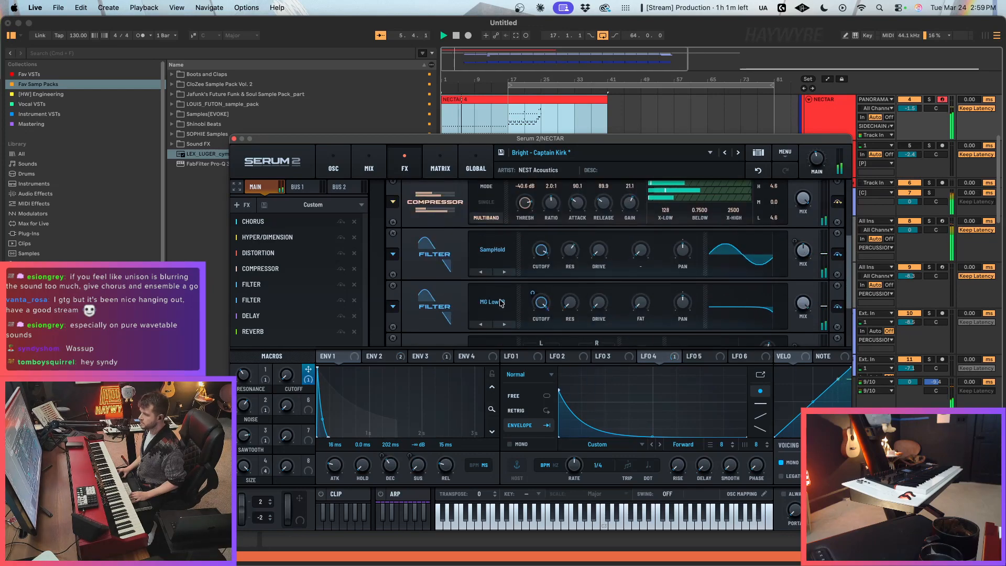
{"action": "scroll", "coordinate": [534, 247], "scroll_direction": "down", "scroll_amount": 4}
{"action": "mouse_move", "coordinate": [534, 233]}
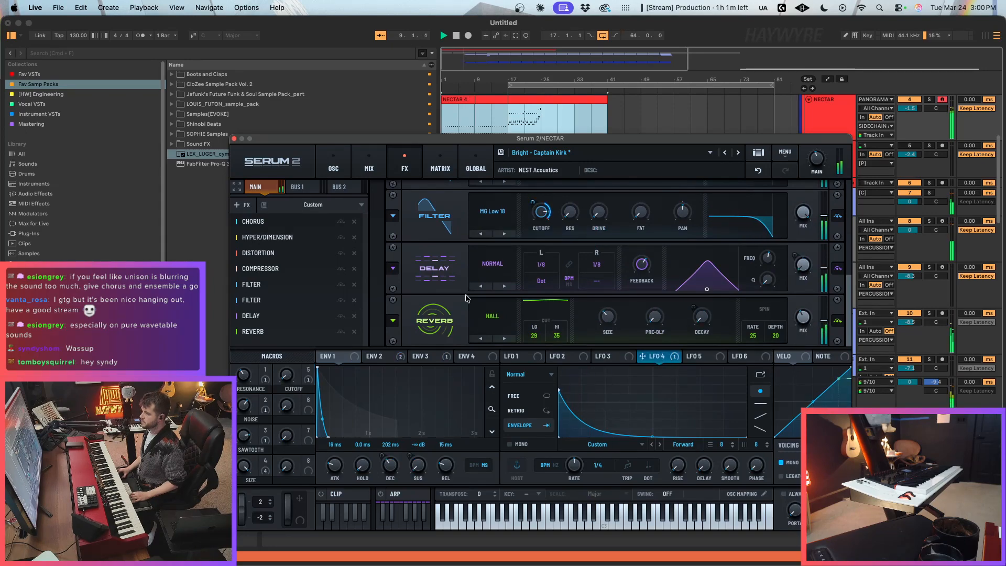
{"action": "left_click", "coordinate": [369, 162]}
{"action": "left_click", "coordinate": [440, 162]}
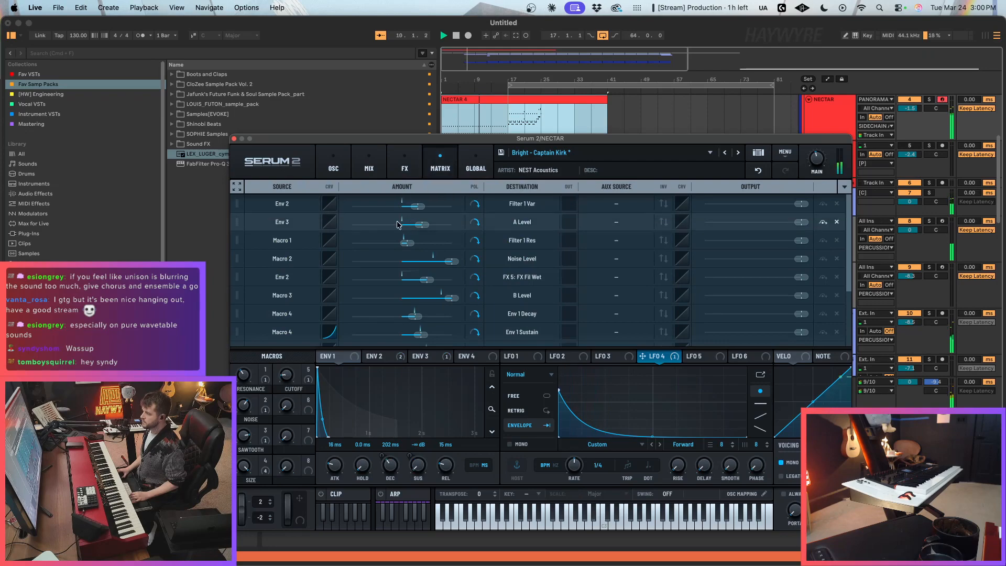
{"action": "scroll", "coordinate": [293, 294], "scroll_direction": "down", "scroll_amount": 3}
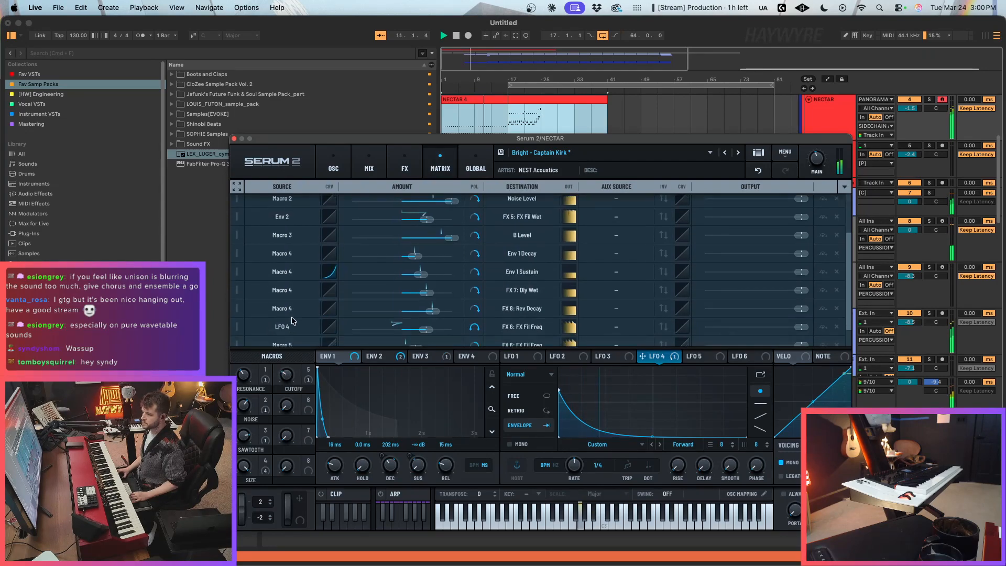
{"action": "left_click", "coordinate": [381, 152]}
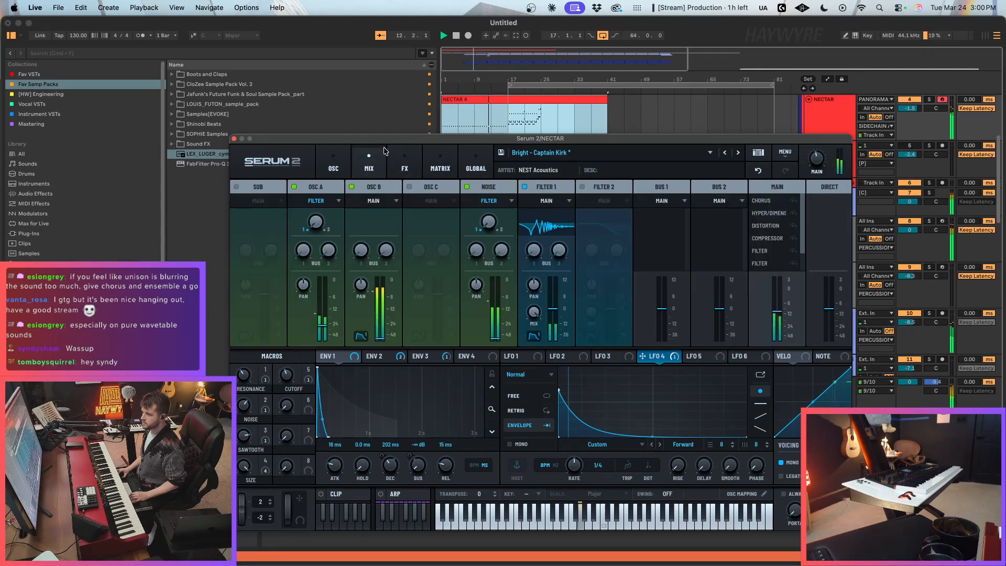
{"action": "left_click", "coordinate": [404, 159]}
{"action": "scroll", "coordinate": [833, 312], "scroll_direction": "down", "scroll_amount": 5}
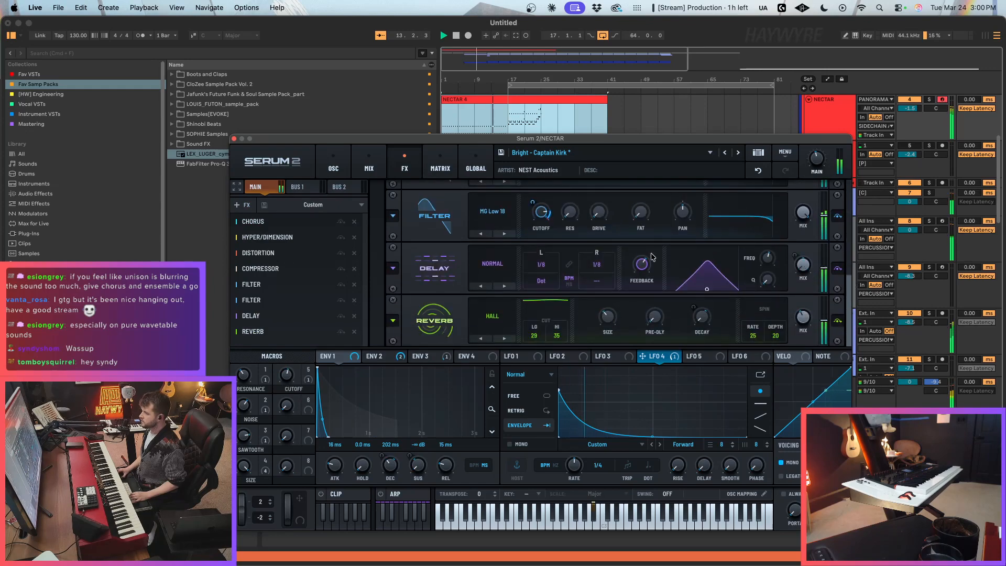
Step: Lower the cutoff of Serum 2's MG Low 18 effects filter, set its Macro 5 modulation to 58%, and close the synth window
{"action": "left_click_drag", "start_coordinate": [541, 212], "coordinate": [536, 245]}
{"action": "left_click_drag", "start_coordinate": [533, 202], "coordinate": [540, 188]}
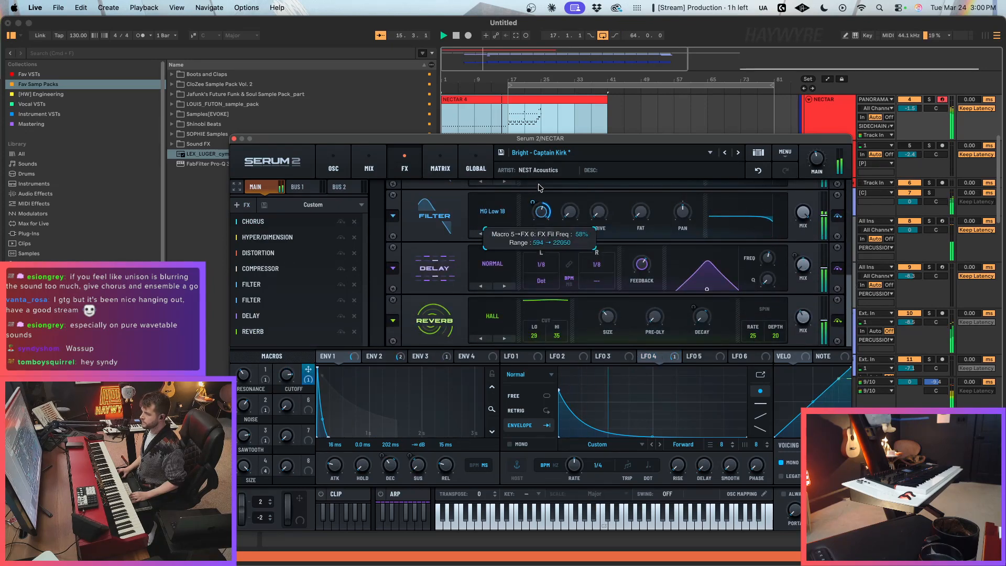
{"action": "left_click", "coordinate": [234, 139]}
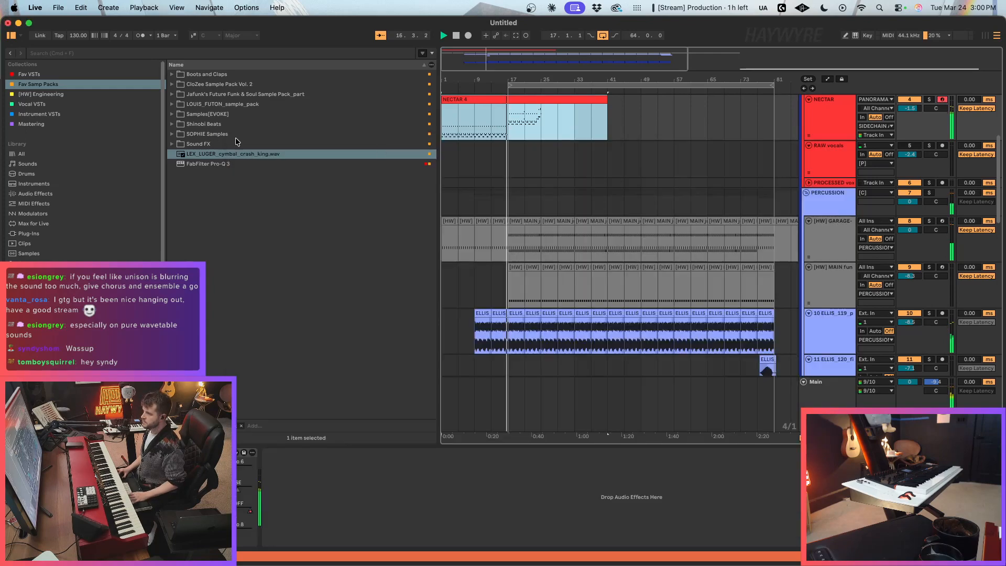
Step: Show automation and lower track 22 Serum 2's Macro 1 point at bar 17 to about 71
{"action": "left_click_drag", "start_coordinate": [458, 79], "coordinate": [584, 206]}
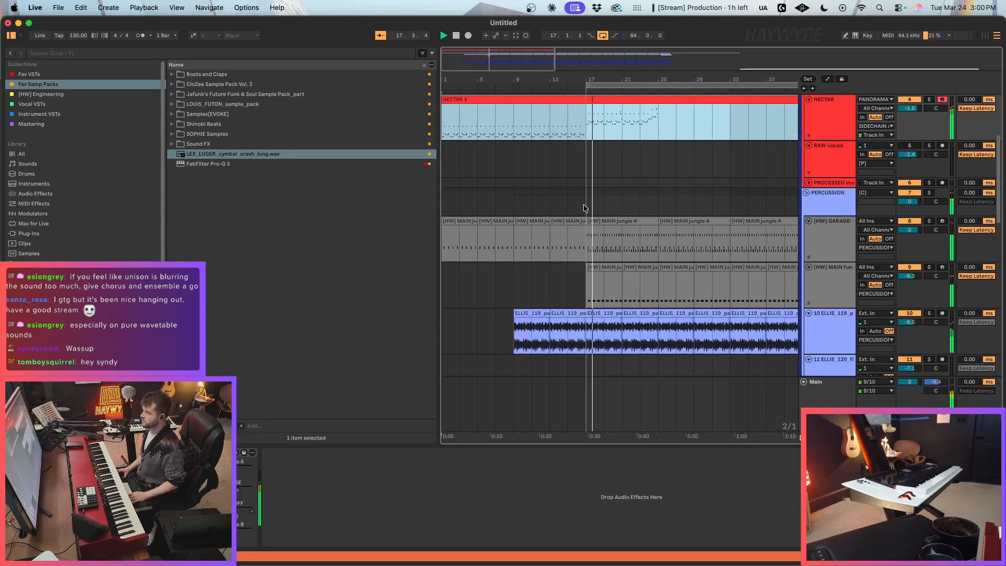
{"action": "left_click", "coordinate": [607, 233]}
{"action": "scroll", "coordinate": [653, 271], "scroll_direction": "down", "scroll_amount": 5}
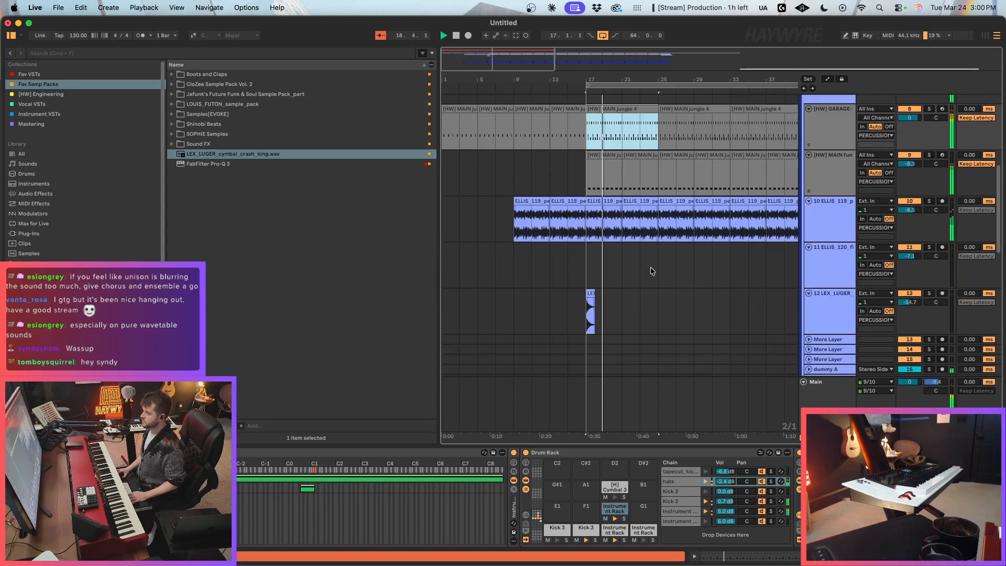
{"action": "scroll", "coordinate": [653, 270], "scroll_direction": "down", "scroll_amount": 10}
{"action": "left_click", "coordinate": [590, 229]}
{"action": "key", "text": "a"}
{"action": "left_click_drag", "start_coordinate": [586, 212], "coordinate": [586, 214]}
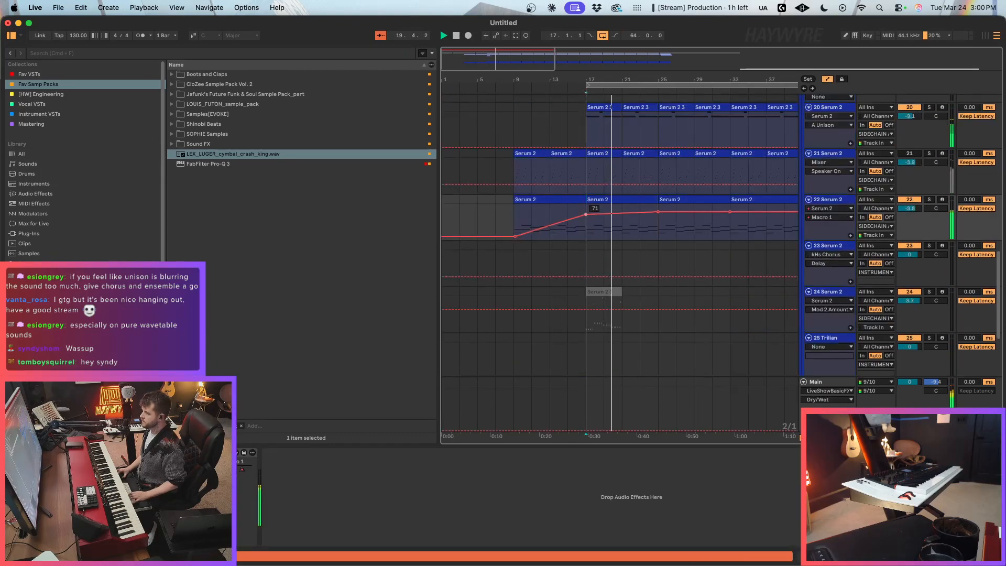
Step: Remove track 22's Macro 1 automation point at bar 25, lower the bar 33 point to about 72, and hide automation
{"action": "left_click", "coordinate": [659, 215]}
{"action": "left_click_drag", "start_coordinate": [663, 217], "coordinate": [663, 220]}
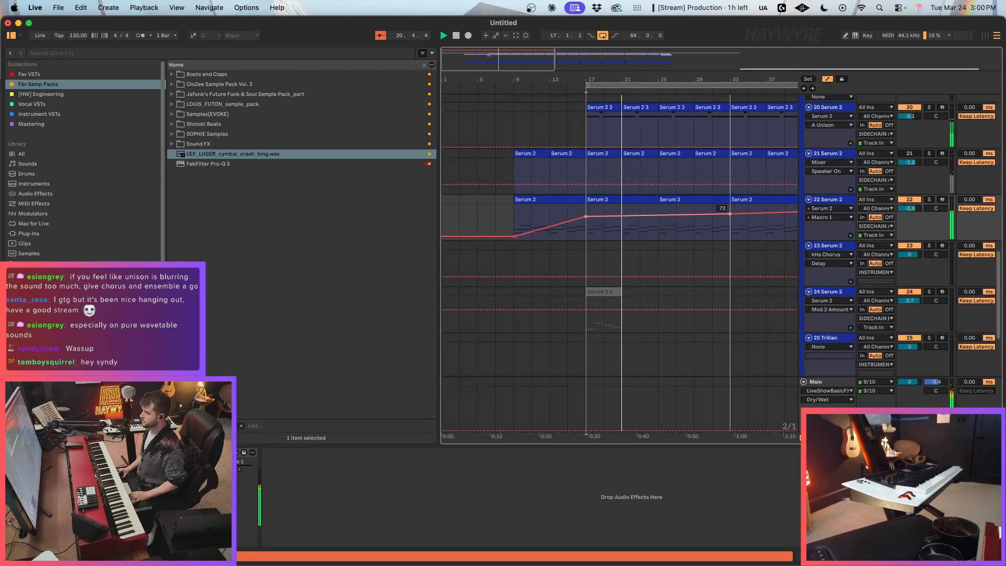
{"action": "scroll", "coordinate": [708, 247], "scroll_direction": "down", "scroll_amount": 4}
{"action": "left_click", "coordinate": [664, 212]}
{"action": "left_click_drag", "start_coordinate": [693, 212], "coordinate": [693, 213]}
{"action": "key", "text": "a"}
Step: Insert a new MIDI track below track 22 Serum 2 and stop playback
{"action": "left_click", "coordinate": [828, 226]}
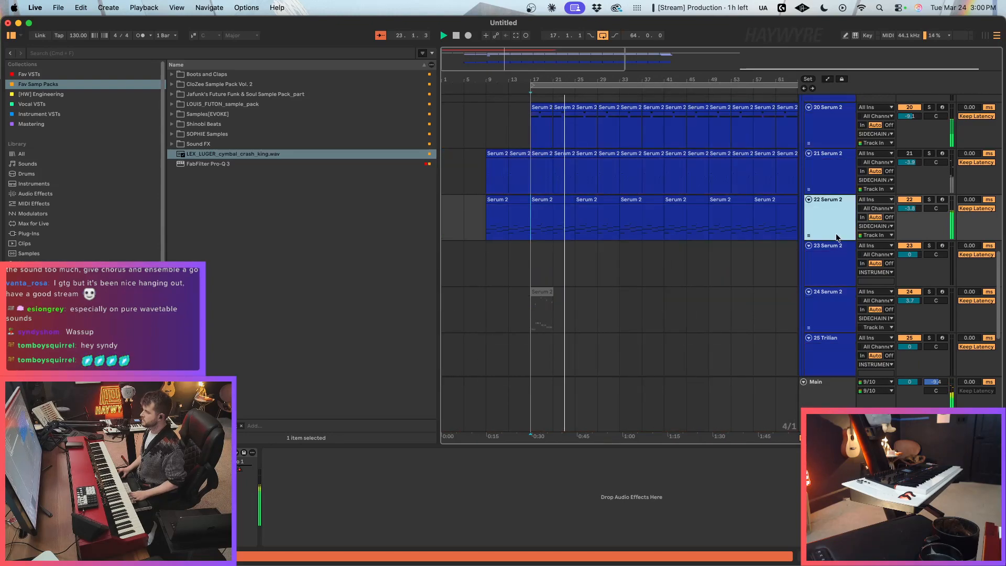
{"action": "key", "text": "super+shift+t"}
{"action": "key", "text": "super+f"}
{"action": "key", "text": "space"}
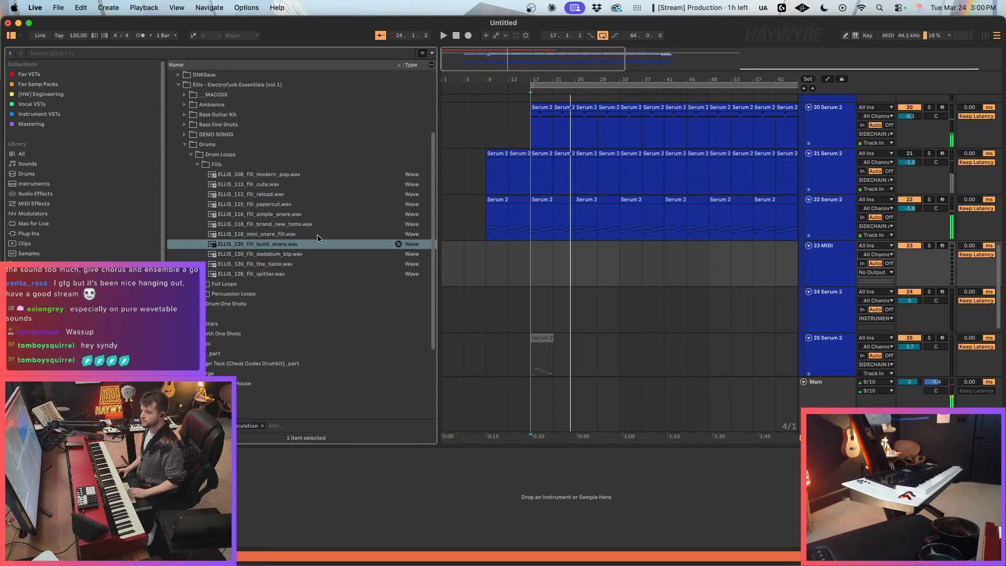
Step: Collapse the Drums folder and the Ellis - Electrofunk Essentials (vol.1) pack in the browser
{"action": "left_click", "coordinate": [216, 146]}
{"action": "key", "text": "Left"}
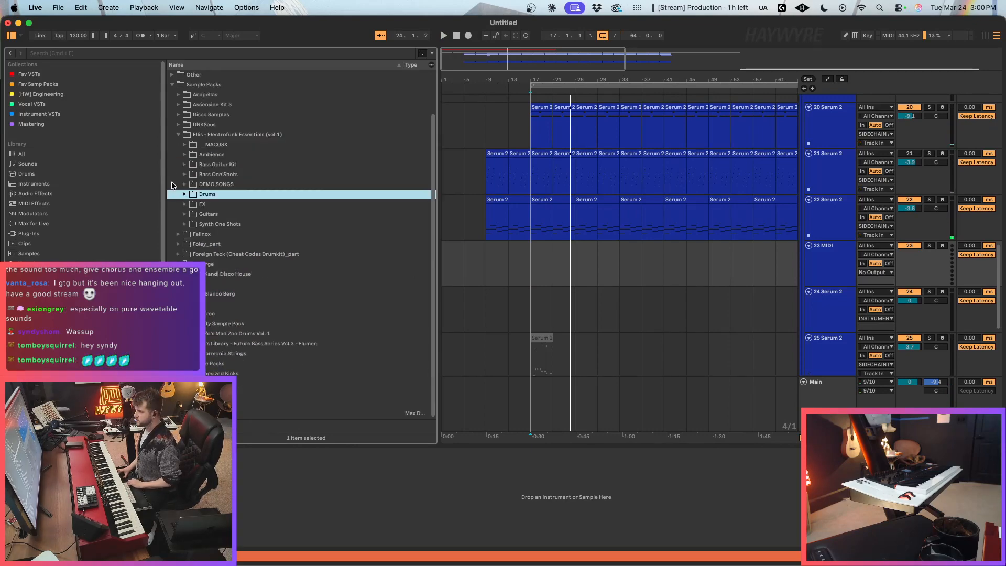
{"action": "key", "text": "Left"}
{"action": "key", "text": "Left"}
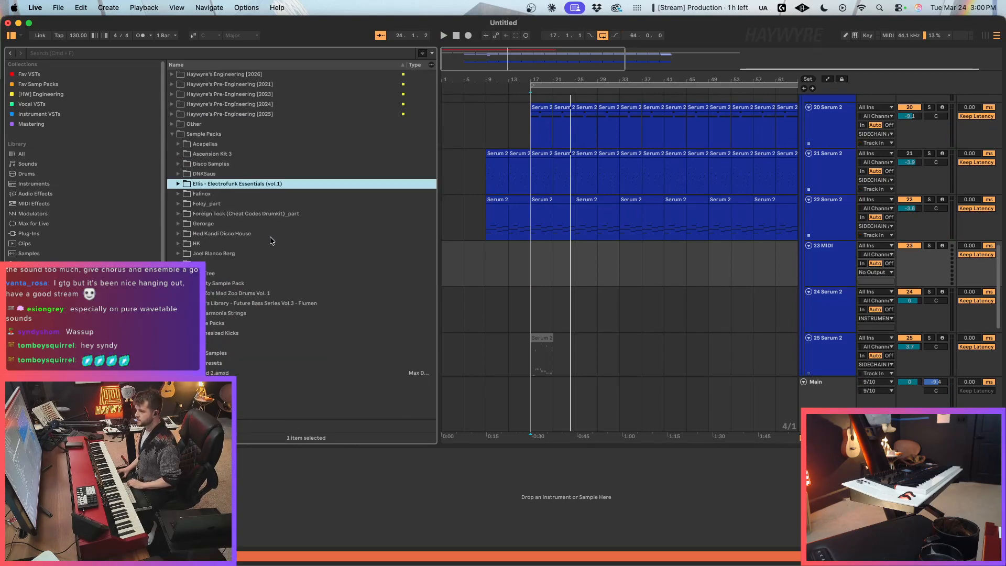
Step: Expand Haywyre's Engineering [2026], collapse its drum engineering and groups folders, and open the [HW] Basses patches
{"action": "left_click", "coordinate": [269, 103]}
{"action": "left_click", "coordinate": [266, 114]}
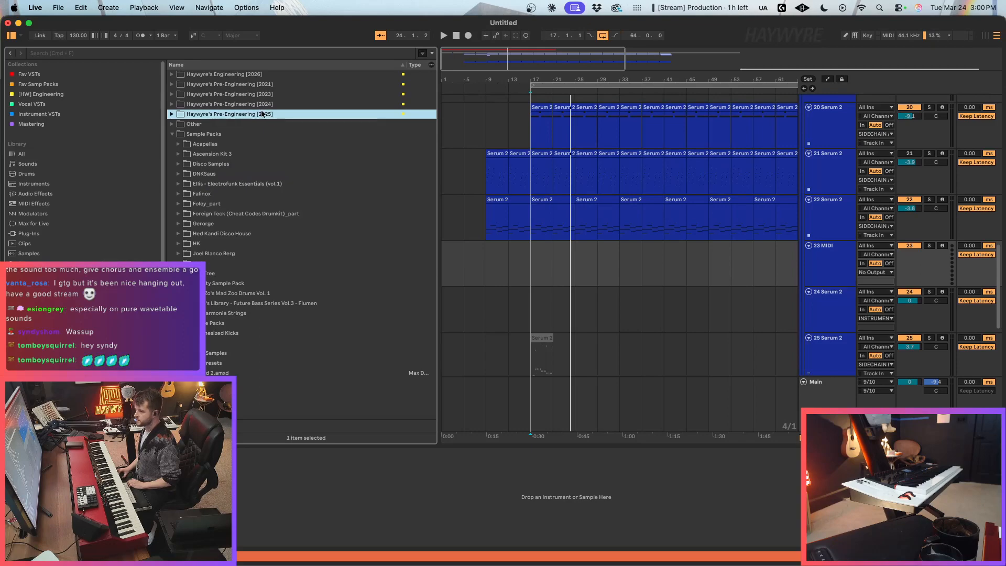
{"action": "left_click", "coordinate": [263, 76]}
{"action": "key", "text": "Right"}
{"action": "left_click", "coordinate": [211, 97]}
{"action": "key", "text": "Left"}
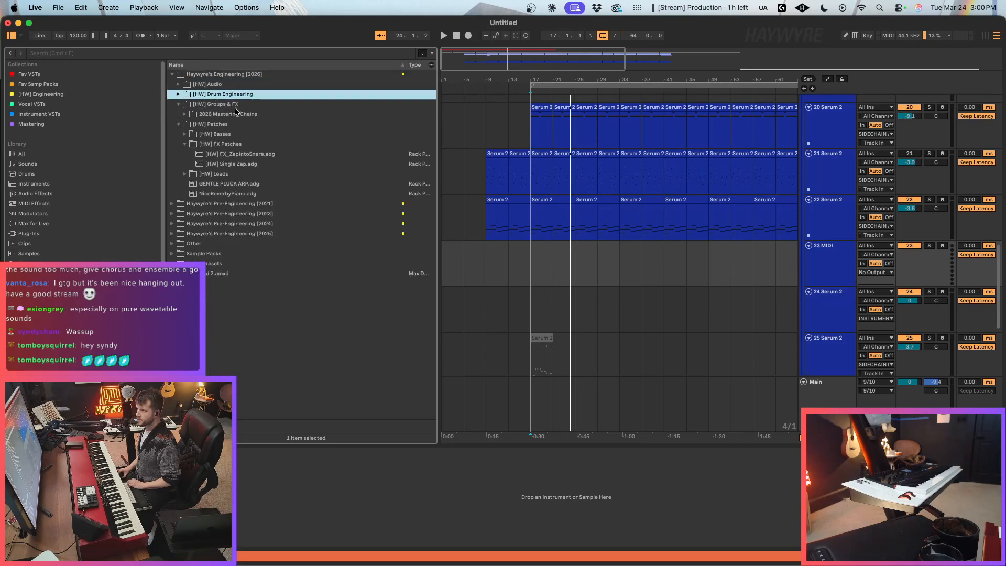
{"action": "key", "text": "Down"}
{"action": "key", "text": "Left"}
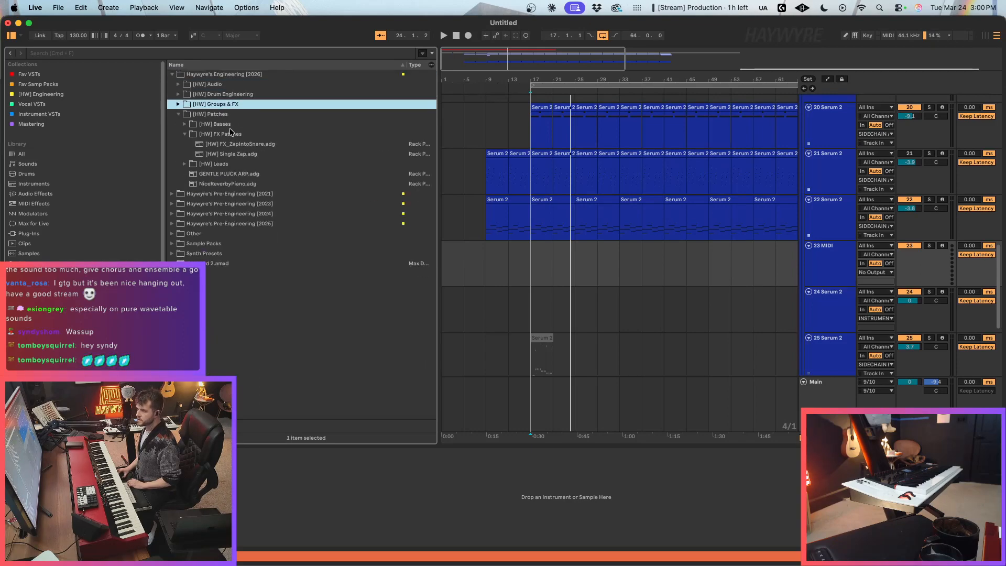
{"action": "key", "text": "Down"}
{"action": "key", "text": "Down"}
{"action": "key", "text": "Right"}
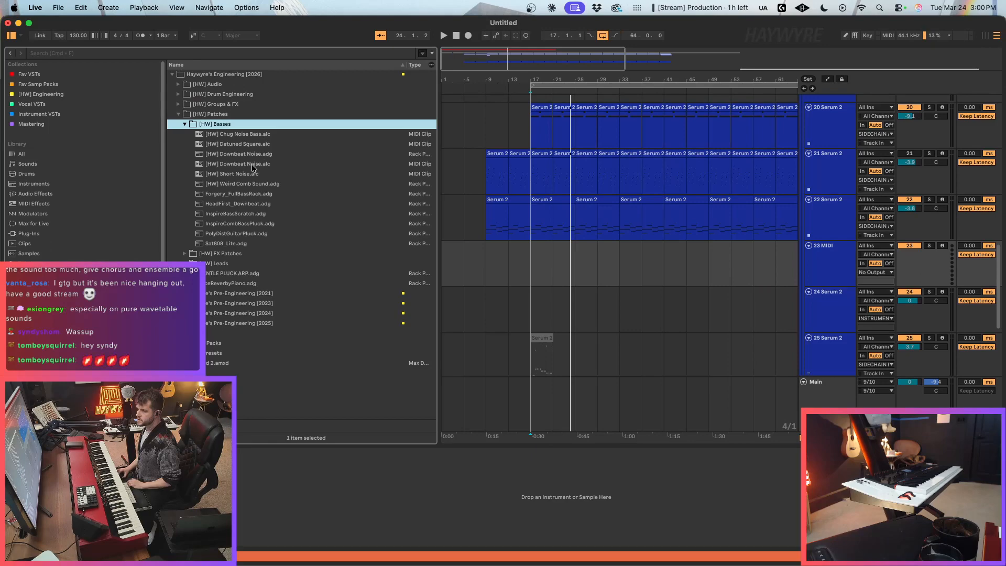
Step: Load the Forgery_FullBassRack.adg rack onto the new MIDI track 23 and close the Pro-Q 3 window
{"action": "left_click", "coordinate": [242, 193]}
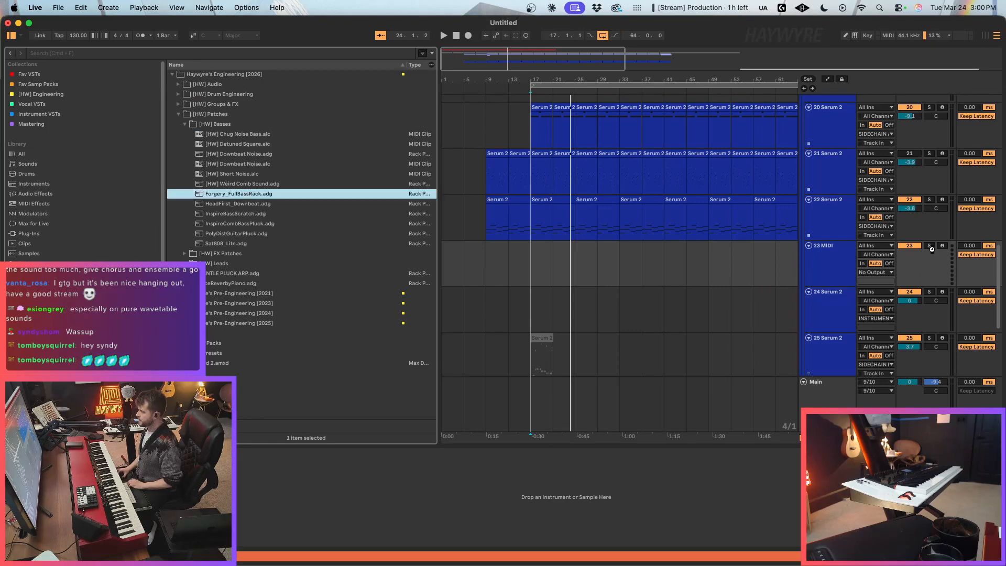
{"action": "key", "text": "Return"}
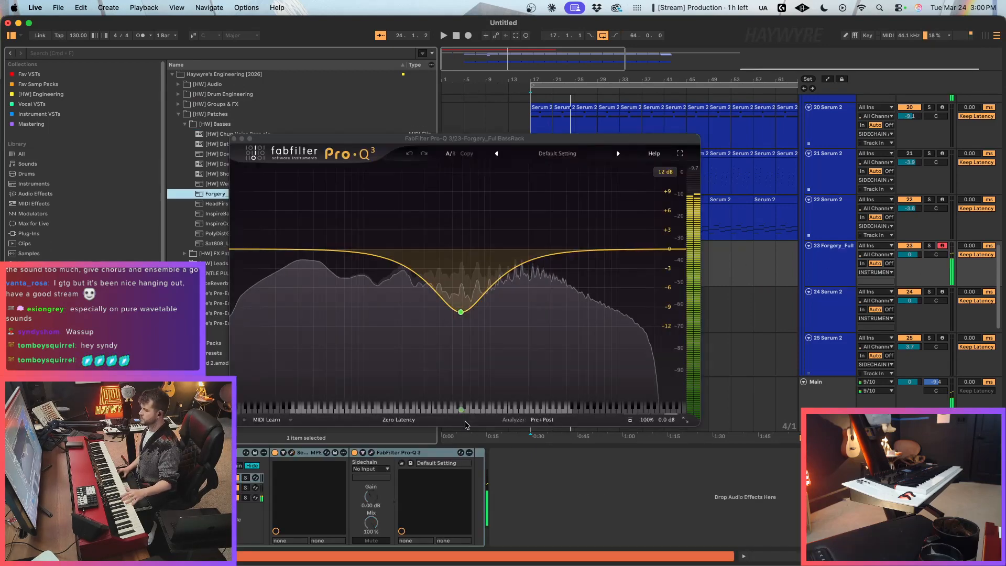
{"action": "left_click", "coordinate": [234, 139]}
Step: Deactivate all the Serum 2 clips on track 22, from bar 9 onward
{"action": "left_click", "coordinate": [689, 251]}
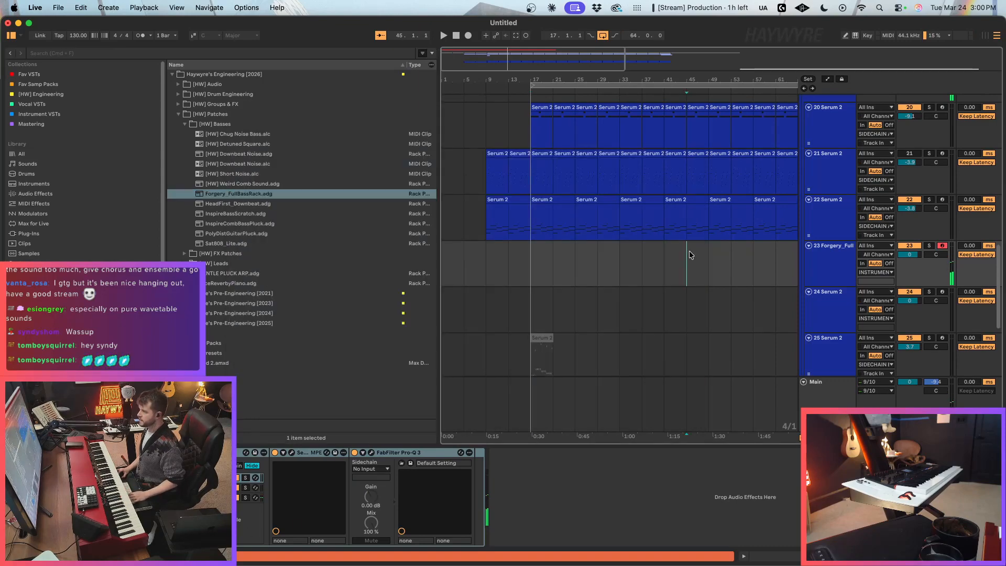
{"action": "left_click", "coordinate": [493, 231]}
{"action": "key", "text": "minus"}
{"action": "key", "text": "minus"}
{"action": "left_click_drag", "start_coordinate": [731, 236], "coordinate": [463, 207]}
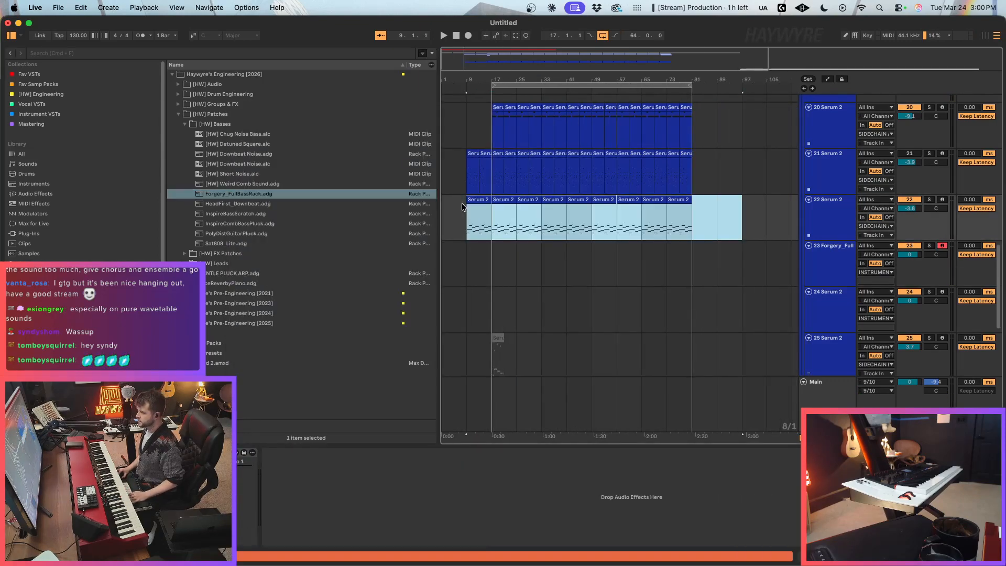
{"action": "key", "text": "0"}
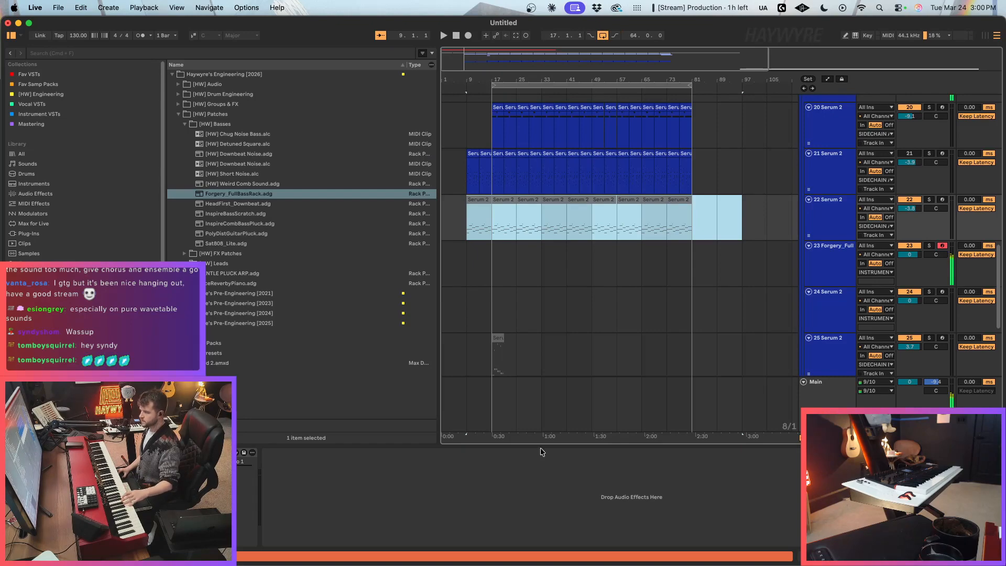
Step: Set track 23's volume to 1.3 dB and switch the noise oscillator in the rack's Serum 2 chain from looping to one-shot playback
{"action": "left_click", "coordinate": [900, 256]}
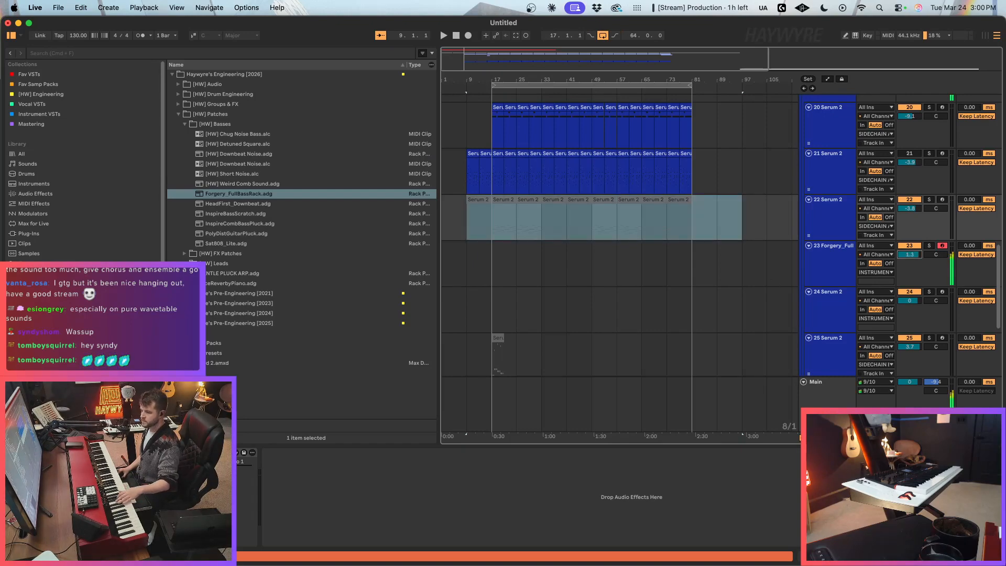
{"action": "key", "text": "Down"}
{"action": "left_click", "coordinate": [189, 498]}
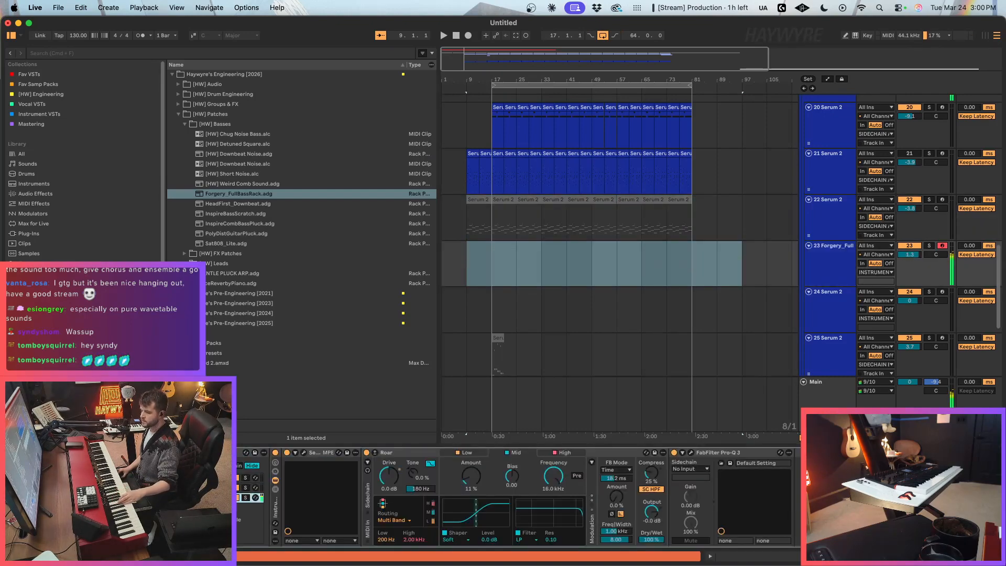
{"action": "left_click", "coordinate": [304, 452]}
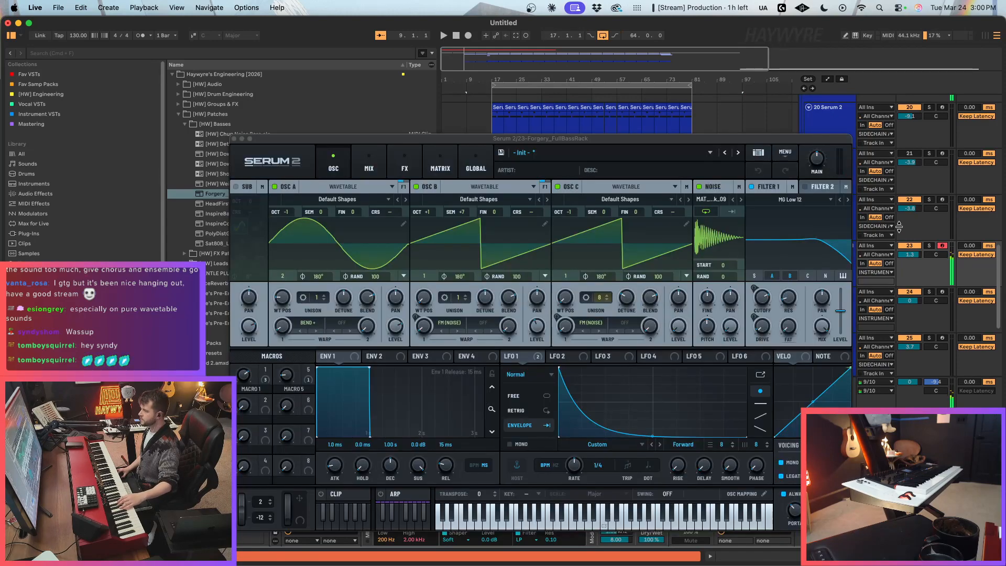
{"action": "left_click", "coordinate": [732, 212]}
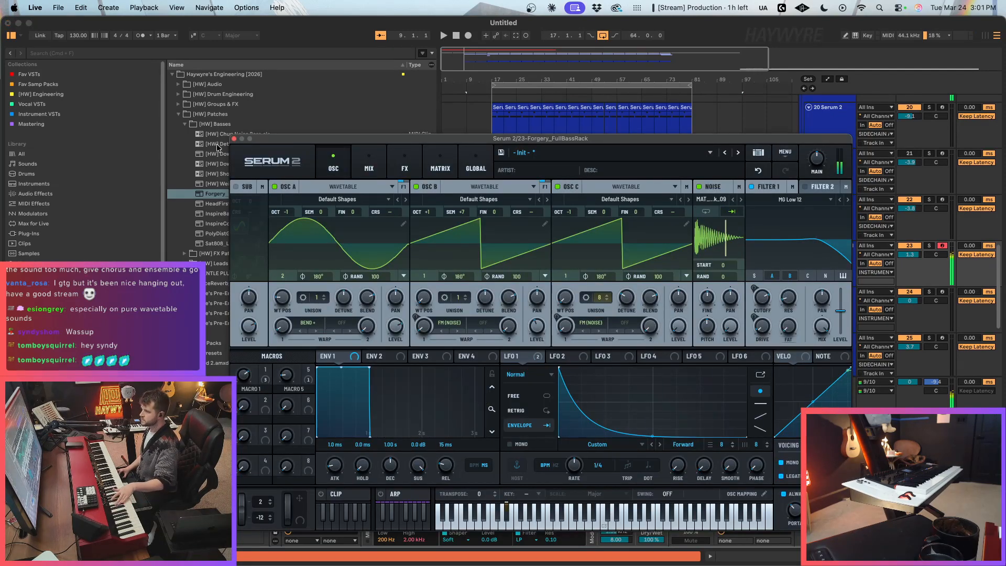
{"action": "left_click", "coordinate": [234, 138]}
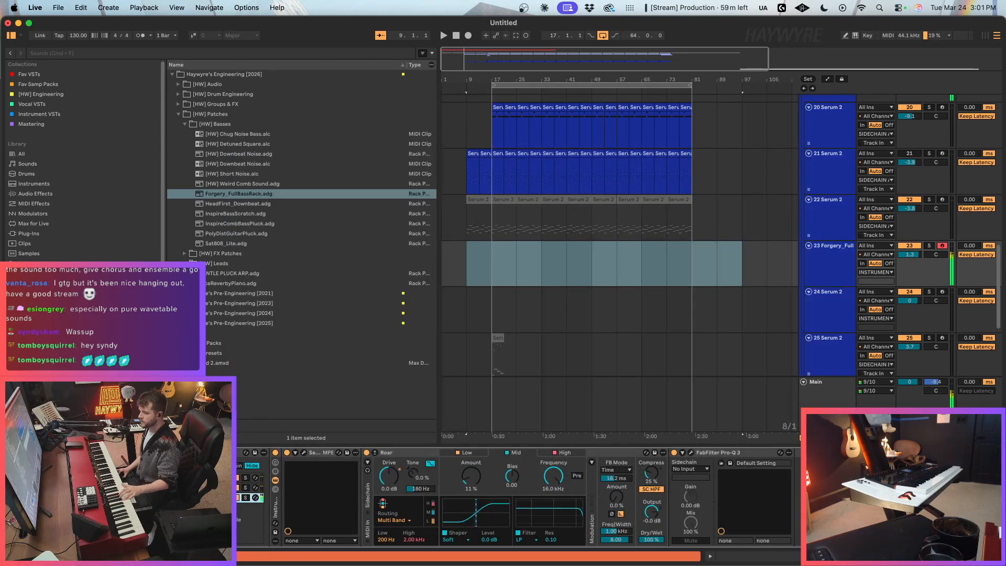
Step: Show the bass rack's key zones and adjust the split between the low chain and the two upper chains just above C2
{"action": "left_click", "coordinate": [206, 466]}
{"action": "left_click_drag", "start_coordinate": [368, 498], "coordinate": [380, 478]}
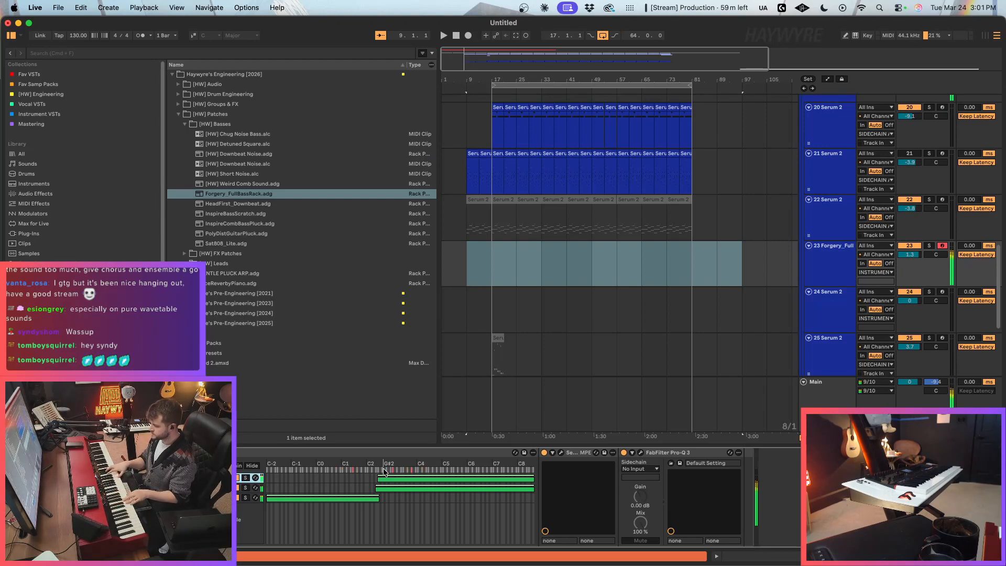
Step: Set track 23's volume to 2.7 dB during playback and route its output to the SIDECHAIN track
{"action": "key", "text": "space"}
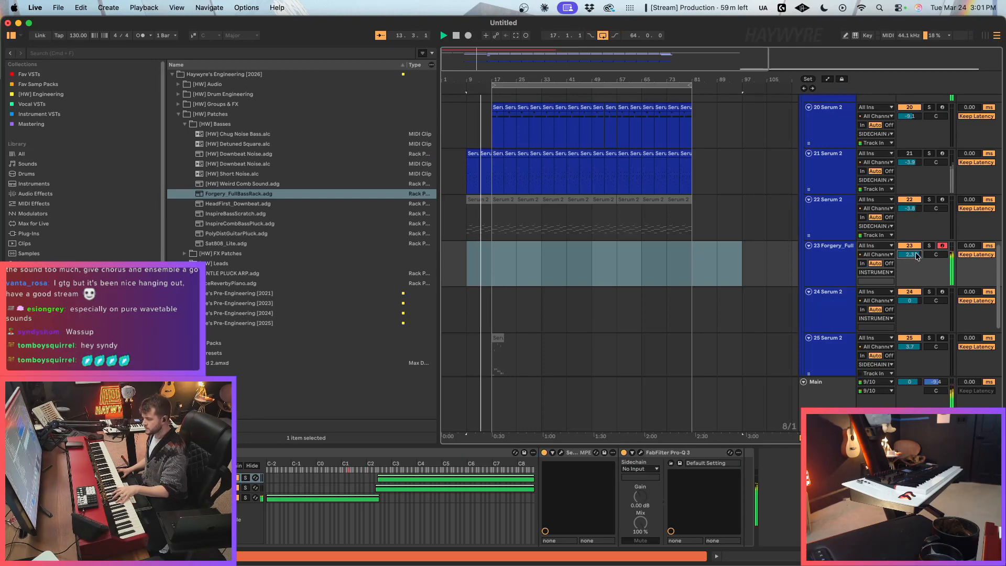
{"action": "left_click", "coordinate": [874, 271]}
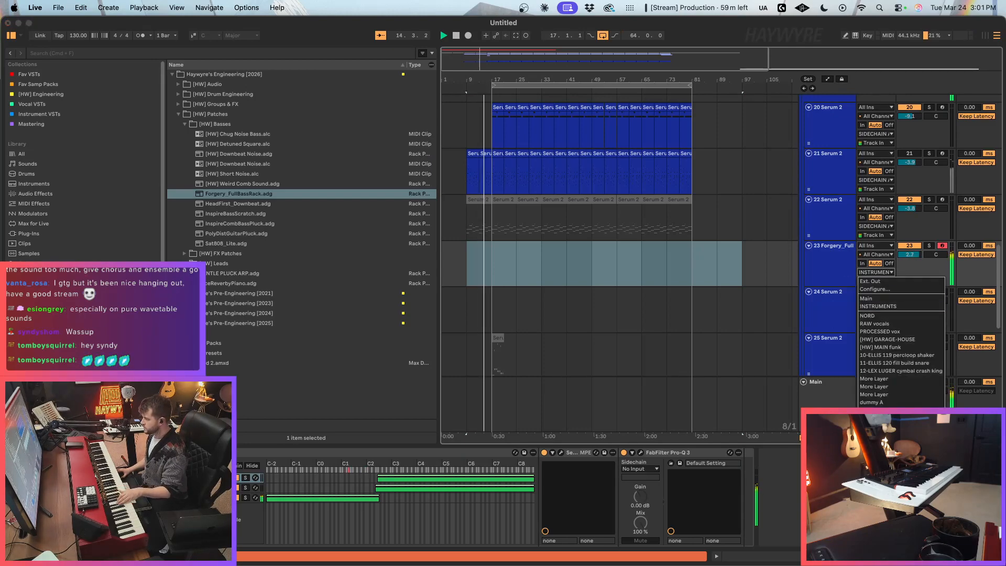
{"action": "left_click", "coordinate": [886, 435]}
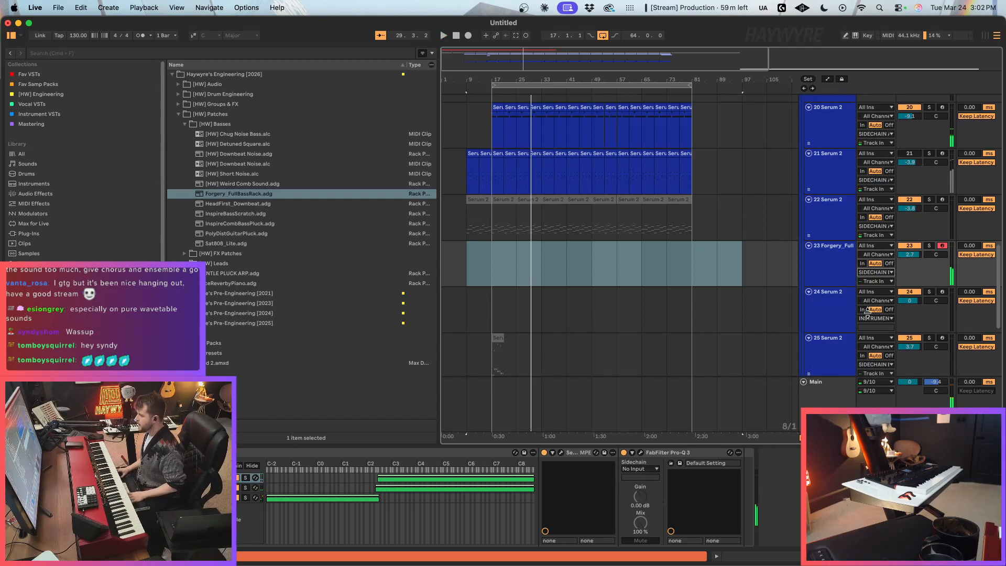
Step: Record a MIDI bass line on track 23 from bar 17 to bar 25
{"action": "left_click", "coordinate": [461, 228]}
{"action": "left_click", "coordinate": [499, 273]}
{"action": "key", "text": "F9"}
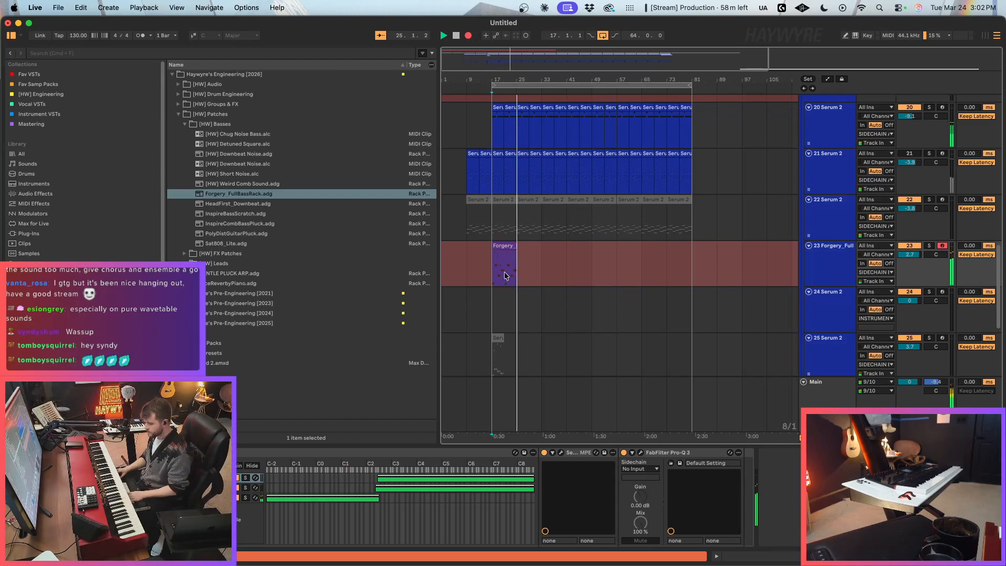
{"action": "key", "text": "space"}
Step: Adjust the portamento in the Serum 2 of the rack's low chain and close the plug-in window
{"action": "left_click", "coordinate": [261, 498]}
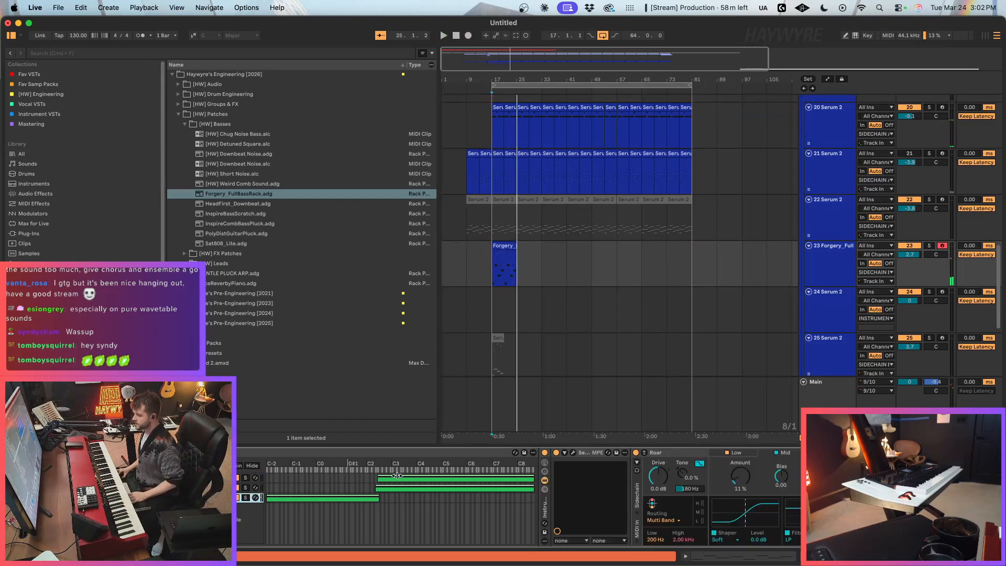
{"action": "left_click", "coordinate": [574, 452]}
{"action": "left_click", "coordinate": [795, 510]}
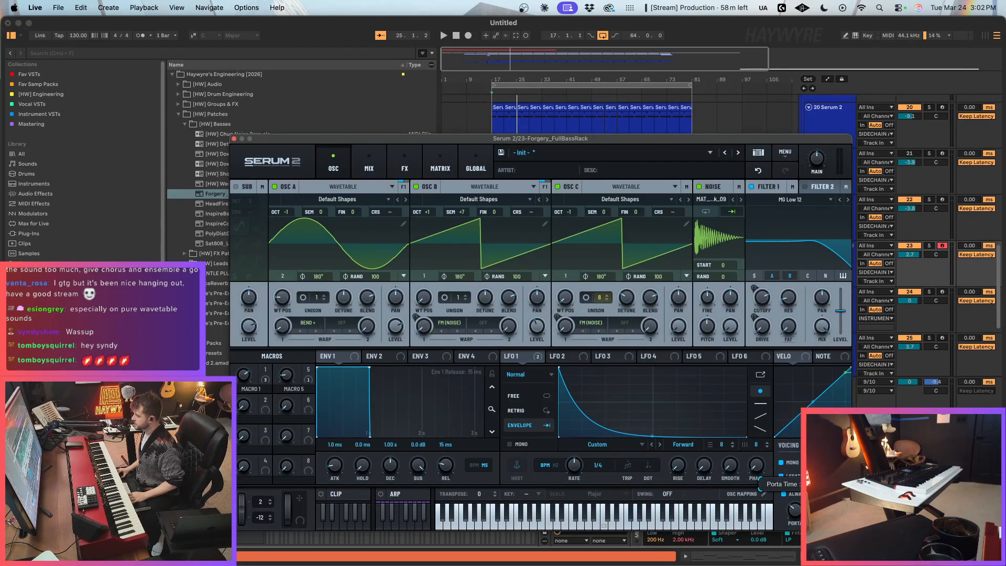
{"action": "left_click", "coordinate": [235, 139]}
Step: Split the recorded bass clip at bar 21, move its second half to bar 17 and play it
{"action": "key", "text": "super+e"}
{"action": "left_click_drag", "start_coordinate": [510, 246], "coordinate": [499, 255]}
{"action": "key", "text": "space"}
Step: Quantize all notes of the four-bar bass clip to the 1/16 grid
{"action": "double_click", "coordinate": [498, 256]}
{"action": "key", "text": "super+a"}
{"action": "key", "text": "super+1"}
{"action": "key", "text": "super+u"}
{"action": "left_click", "coordinate": [583, 265]}
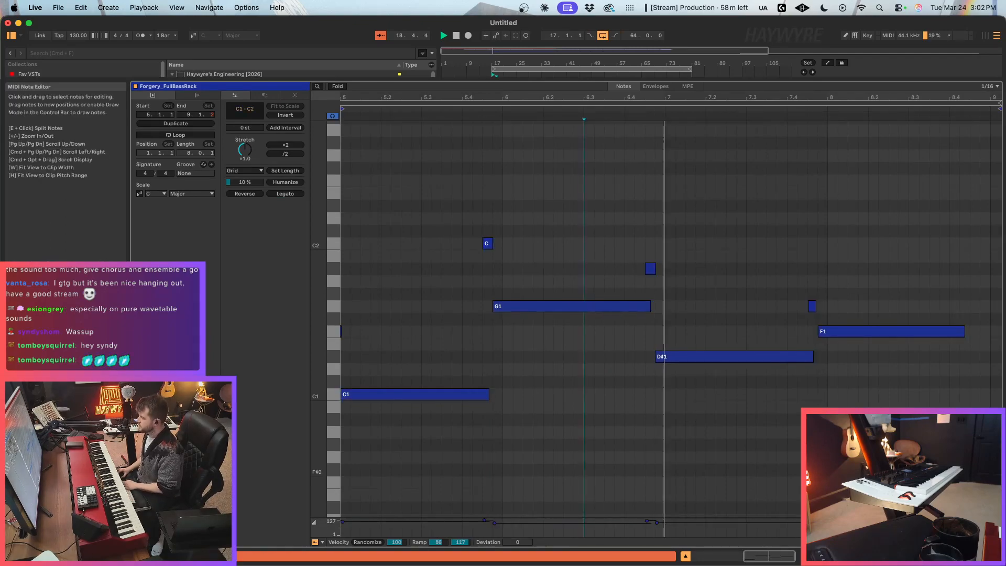
Step: Return to the arrangement and duplicate the quantized bass clip to bar 21
{"action": "key", "text": "shift+Tab"}
{"action": "scroll", "coordinate": [497, 196], "scroll_direction": "up", "scroll_amount": 1}
{"action": "key", "text": "super+d"}
{"action": "scroll", "coordinate": [524, 198], "scroll_direction": "up", "scroll_amount": 5}
Step: Consolidate the two four-bar bass clips into one eight-bar clip and duplicate it to bar 25
{"action": "left_click_drag", "start_coordinate": [631, 199], "coordinate": [582, 209]}
{"action": "key", "text": "super+d"}
{"action": "left_click", "coordinate": [580, 212], "text": "shift"}
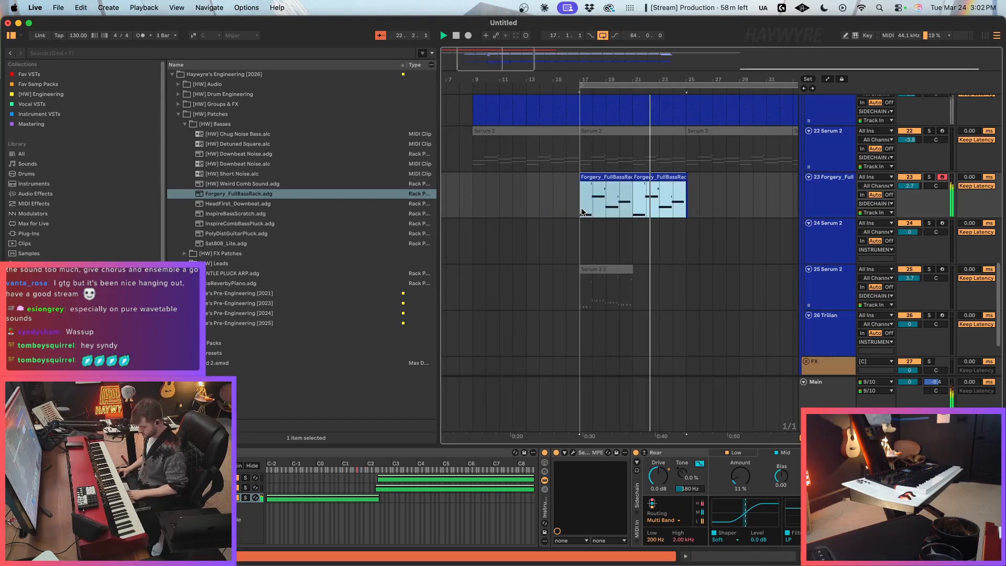
{"action": "key", "text": "super+d"}
{"action": "scroll", "coordinate": [665, 175], "scroll_direction": "down", "scroll_amount": 4}
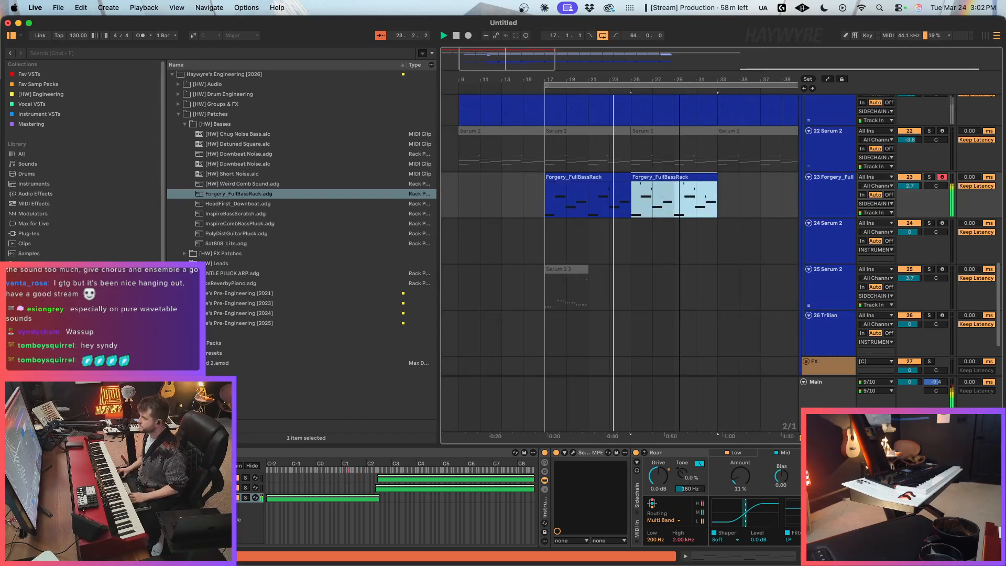
Step: Insert a new MIDI track below track 23 and show the Fav VSTs collection in the browser
{"action": "scroll", "coordinate": [667, 176], "scroll_direction": "up", "scroll_amount": 4}
{"action": "left_click", "coordinate": [831, 331]}
{"action": "key", "text": "super+shift+t"}
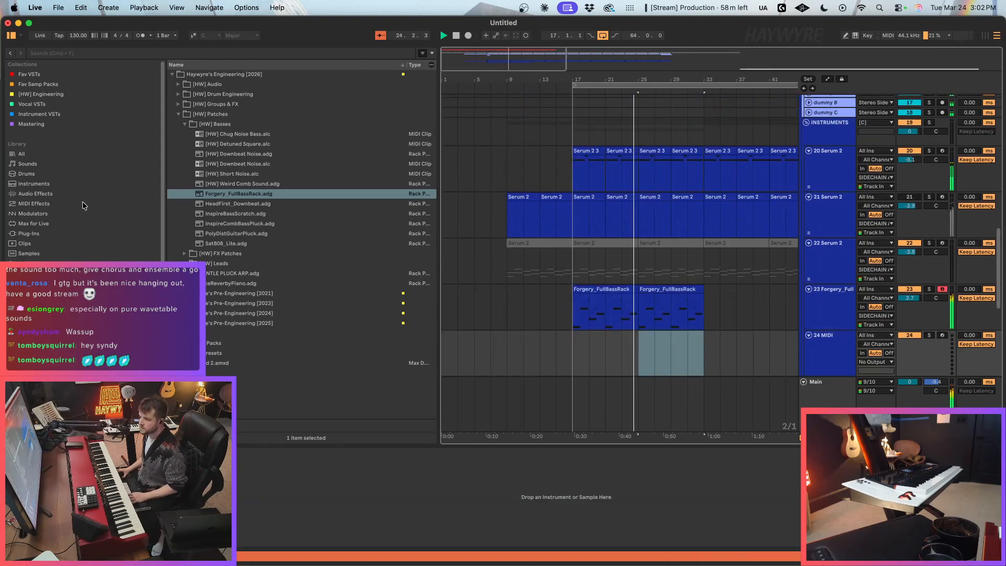
{"action": "left_click", "coordinate": [44, 75]}
Step: Duplicate the jungle drum clip at bar 17 on the [HW] GARAGE-HOUSE track to bar 25
{"action": "scroll", "coordinate": [610, 232], "scroll_direction": "up", "scroll_amount": 4}
{"action": "scroll", "coordinate": [608, 226], "scroll_direction": "up", "scroll_amount": 8}
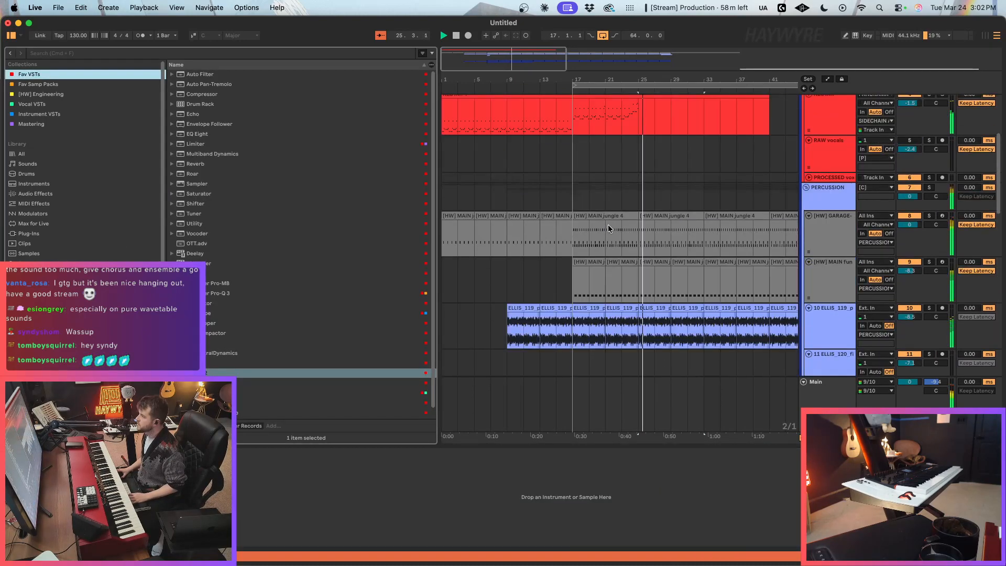
{"action": "left_click_drag", "start_coordinate": [577, 218], "coordinate": [651, 220]}
{"action": "key", "text": "super+d"}
{"action": "scroll", "coordinate": [671, 236], "scroll_direction": "down", "scroll_amount": 5}
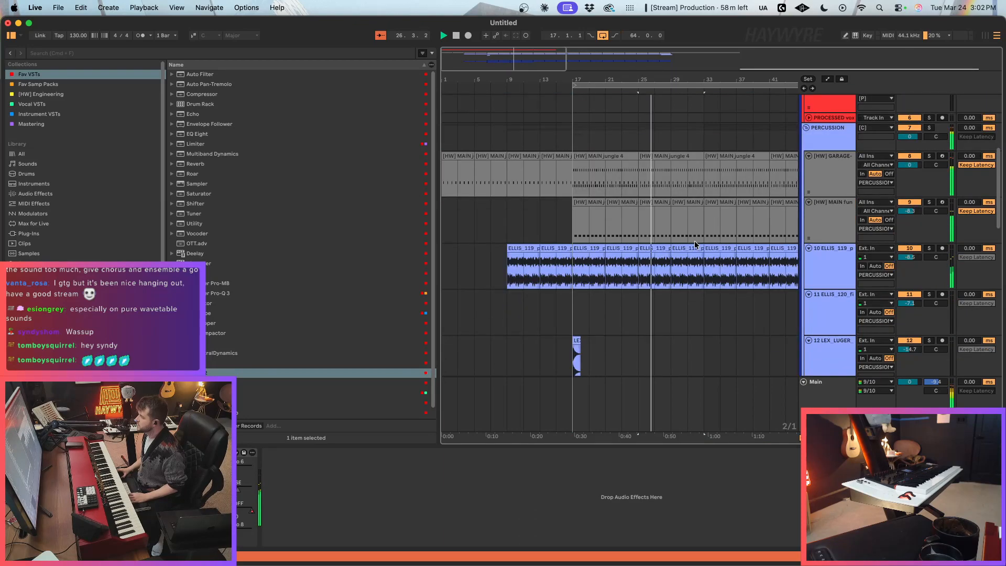
Step: Delete the time between bars 33 and 49 from the whole arrangement
{"action": "scroll", "coordinate": [646, 194], "scroll_direction": "down", "scroll_amount": 2}
{"action": "left_click_drag", "start_coordinate": [645, 195], "coordinate": [725, 265]}
{"action": "key", "text": "shift+super+BackSpace"}
{"action": "scroll", "coordinate": [649, 259], "scroll_direction": "down", "scroll_amount": 8}
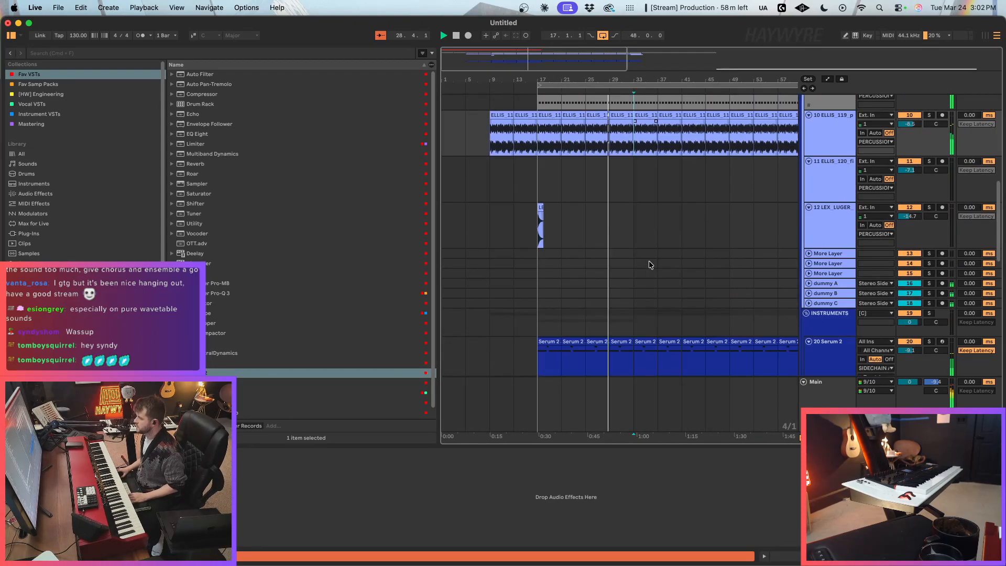
Step: In the jungle drum clip ending at bar 33, delete the kick notes from 7.2 to the clip's end and close the editor
{"action": "left_click", "coordinate": [623, 273]}
{"action": "scroll", "coordinate": [624, 276], "scroll_direction": "up", "scroll_amount": 6}
{"action": "left_click", "coordinate": [627, 105]}
{"action": "double_click", "coordinate": [626, 100]}
{"action": "left_click_drag", "start_coordinate": [459, 391], "coordinate": [954, 350]}
{"action": "key", "text": "Delete"}
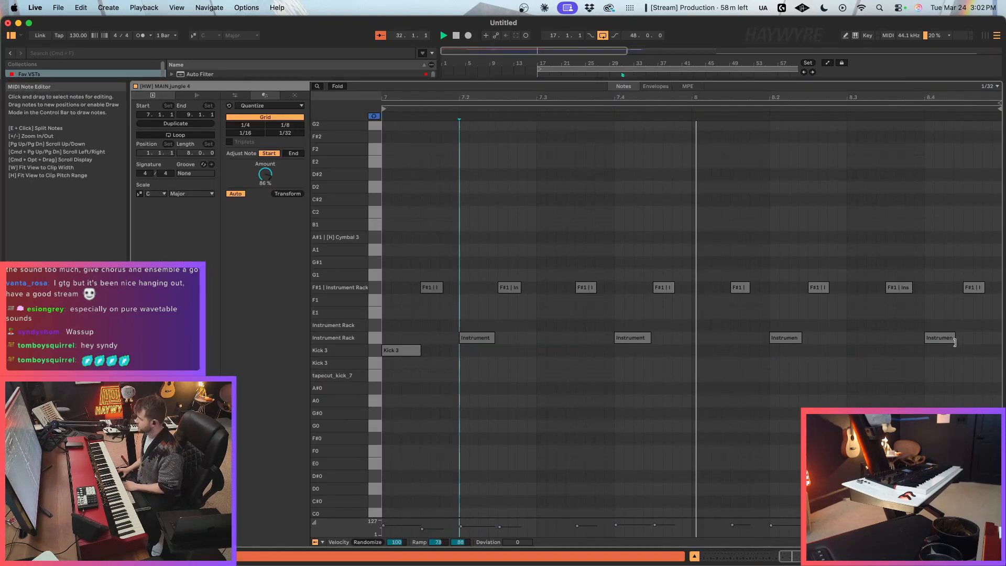
{"action": "left_click", "coordinate": [859, 557]}
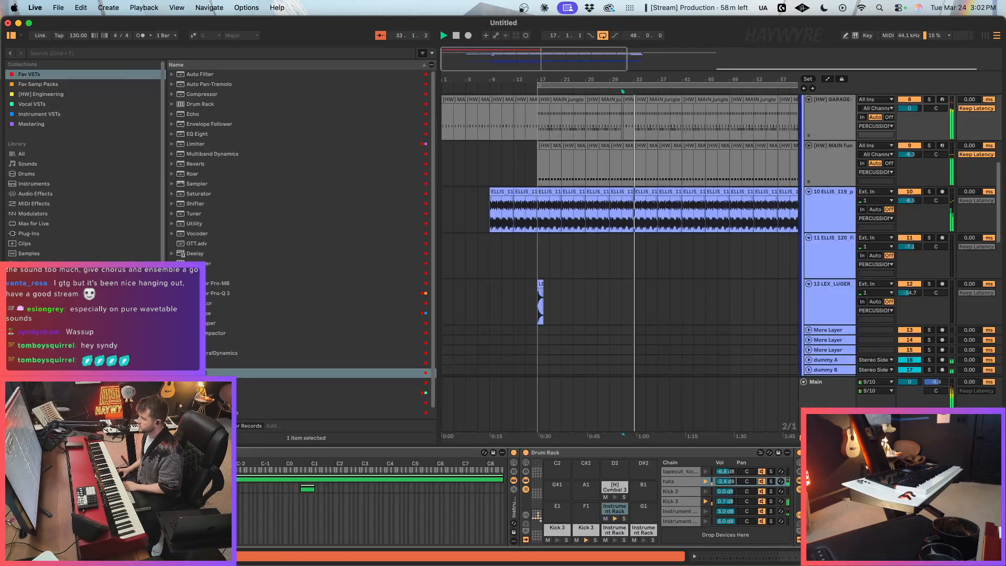
Step: Delete the last part of the [HW] MAIN funk drum pattern on track 9 just before bar 33
{"action": "left_click", "coordinate": [622, 211]}
{"action": "left_click_drag", "start_coordinate": [624, 180], "coordinate": [631, 176]}
{"action": "key", "text": "Delete"}
Step: Stop playback and delete track 20's Serum 2 clips from bar 33 to bar 49
{"action": "scroll", "coordinate": [667, 222], "scroll_direction": "down", "scroll_amount": 1}
{"action": "scroll", "coordinate": [667, 222], "scroll_direction": "down", "scroll_amount": 5}
{"action": "key", "text": "space"}
{"action": "left_click_drag", "start_coordinate": [617, 282], "coordinate": [701, 282]}
{"action": "key", "text": "Delete"}
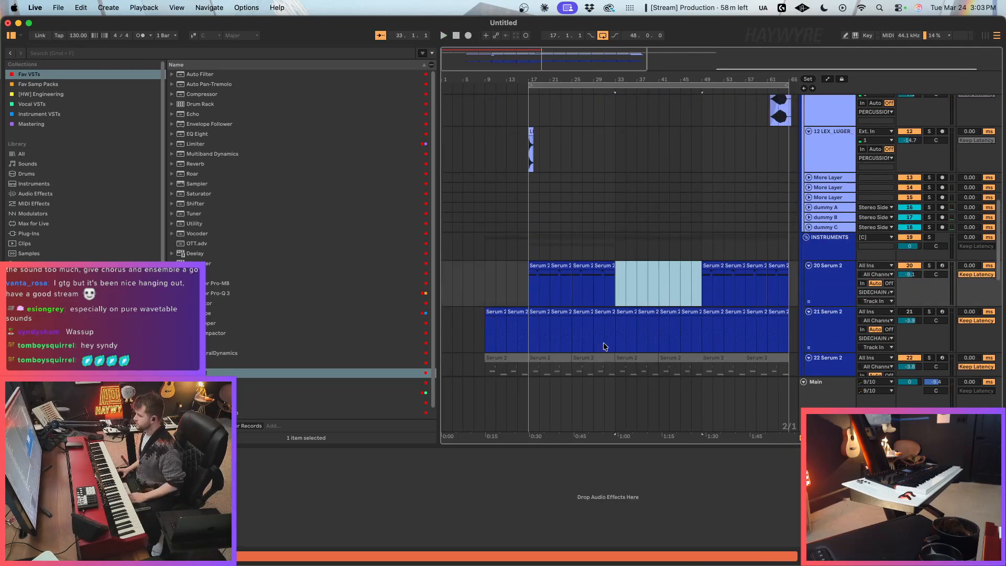
Step: Duplicate track 23's bass clip at bar 25 to bar 33
{"action": "scroll", "coordinate": [603, 347], "scroll_direction": "down", "scroll_amount": 3}
{"action": "left_click", "coordinate": [834, 331]}
{"action": "left_click", "coordinate": [597, 326]}
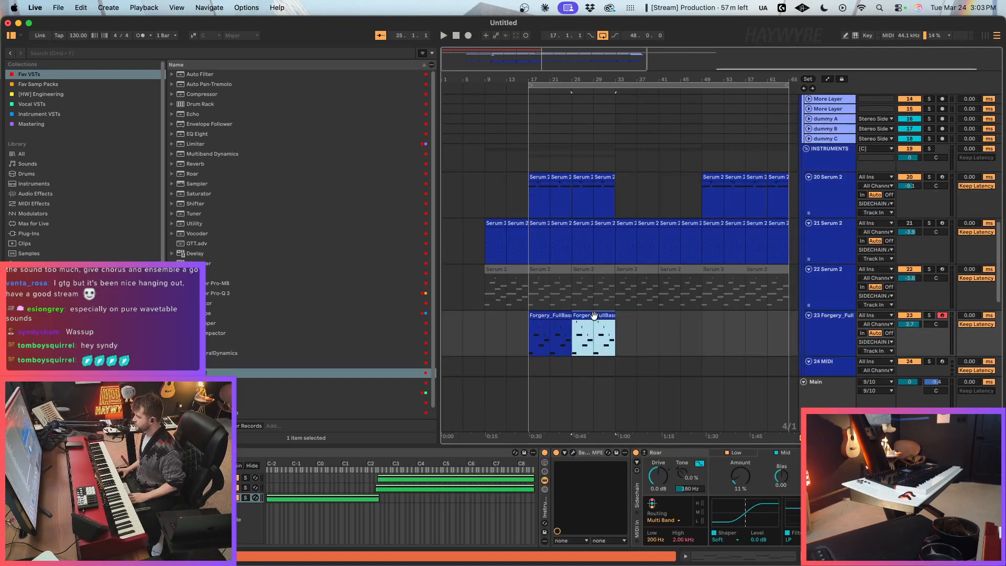
{"action": "scroll", "coordinate": [629, 314], "scroll_direction": "down", "scroll_amount": 2}
{"action": "key", "text": "ctrl+d"}
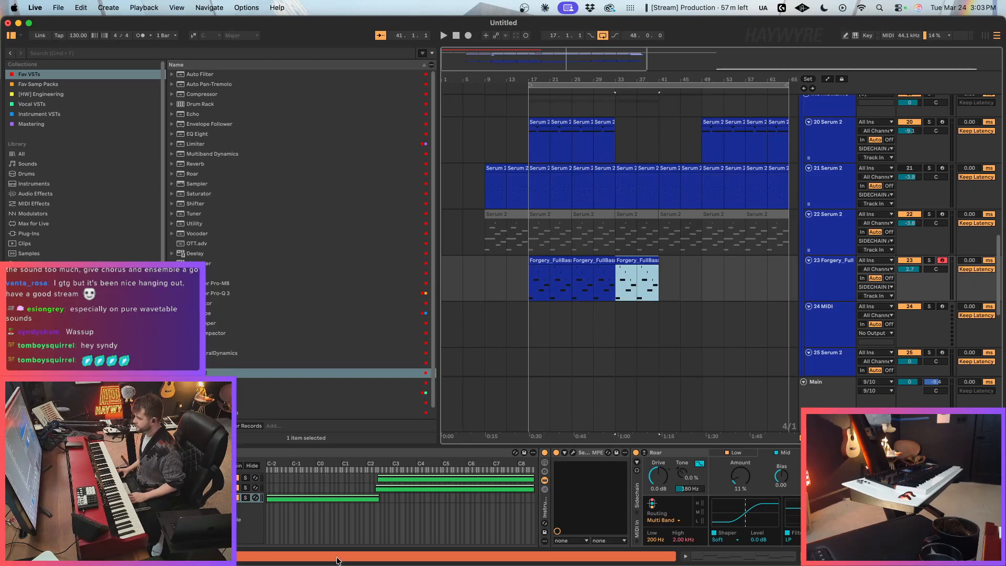
Step: Open the low chain's Serum 2 effects page and play track 23 soloed
{"action": "scroll", "coordinate": [601, 510], "scroll_direction": "right", "scroll_amount": 5}
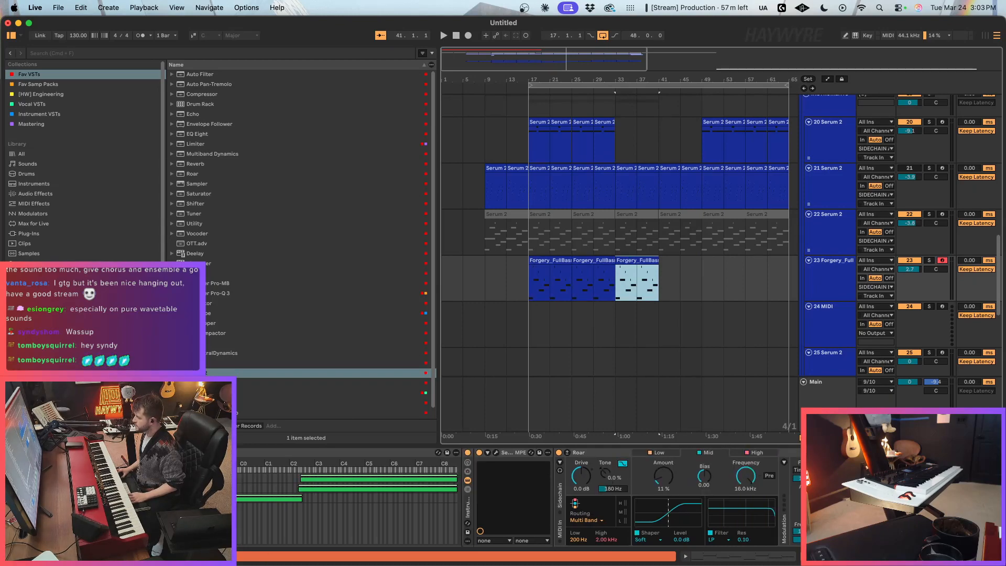
{"action": "left_click", "coordinate": [441, 453]}
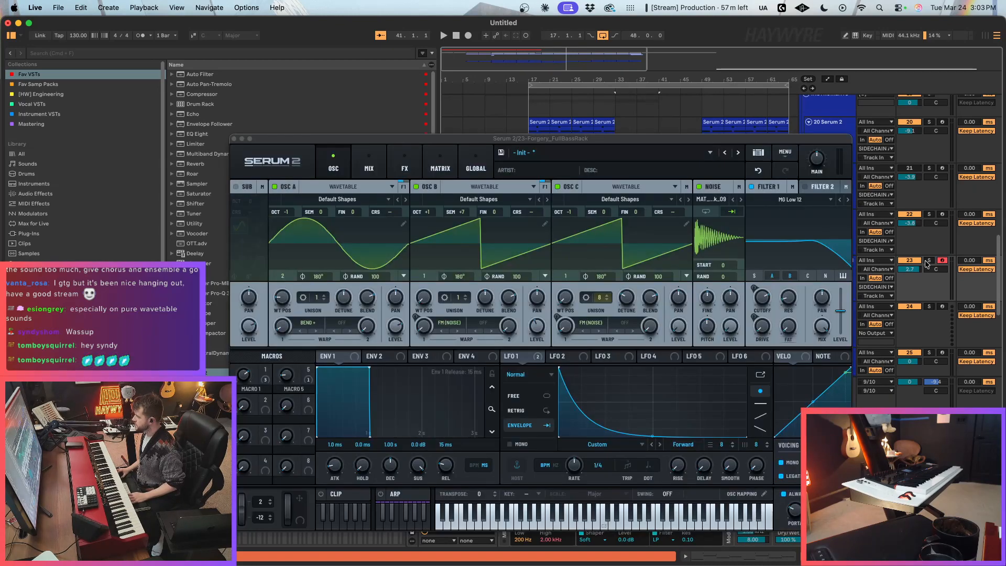
{"action": "left_click", "coordinate": [927, 260]}
{"action": "key", "text": "space"}
{"action": "left_click", "coordinate": [369, 165]}
{"action": "left_click", "coordinate": [405, 165]}
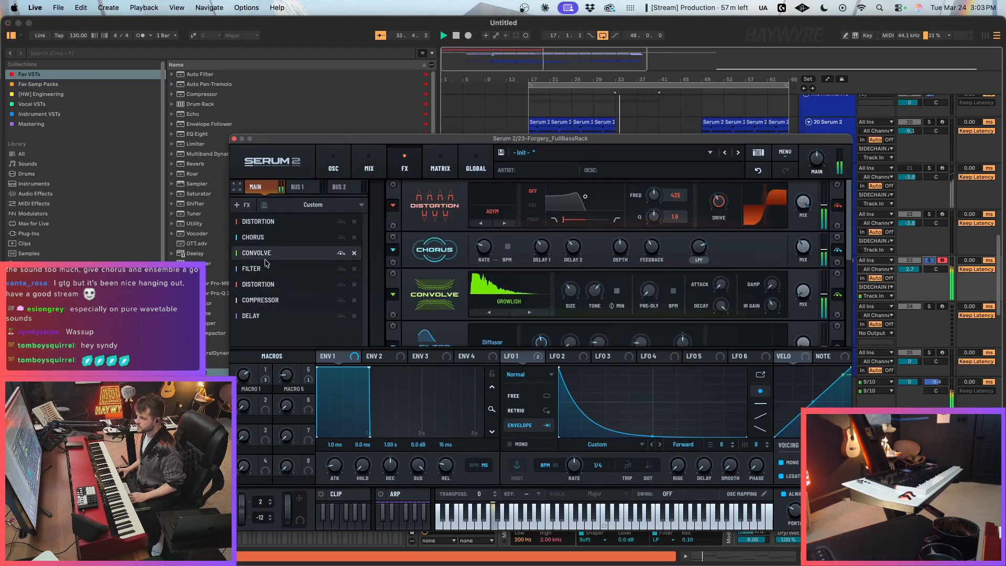
Step: Add a Filter to the end of Serum 2's main effects chain
{"action": "left_click", "coordinate": [245, 205]}
{"action": "left_click", "coordinate": [809, 278]}
{"action": "left_click_drag", "start_coordinate": [805, 290], "coordinate": [809, 269]}
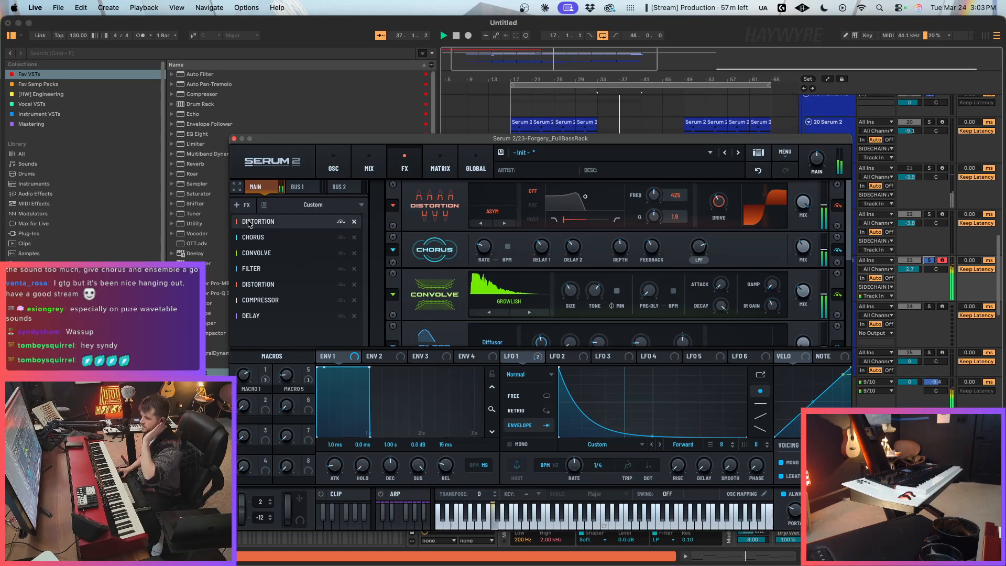
{"action": "scroll", "coordinate": [551, 224], "scroll_direction": "down", "scroll_amount": 3}
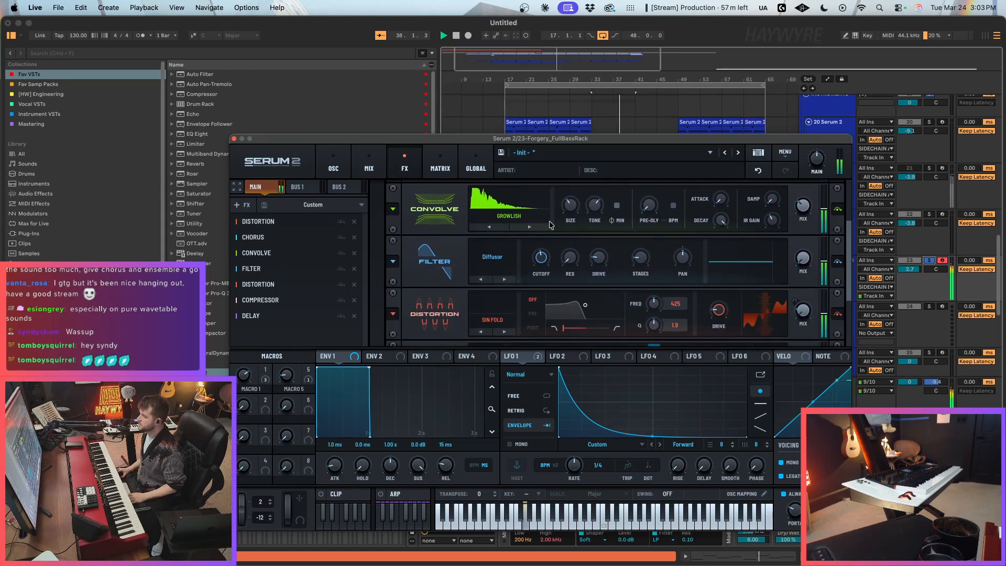
{"action": "left_click", "coordinate": [241, 204]}
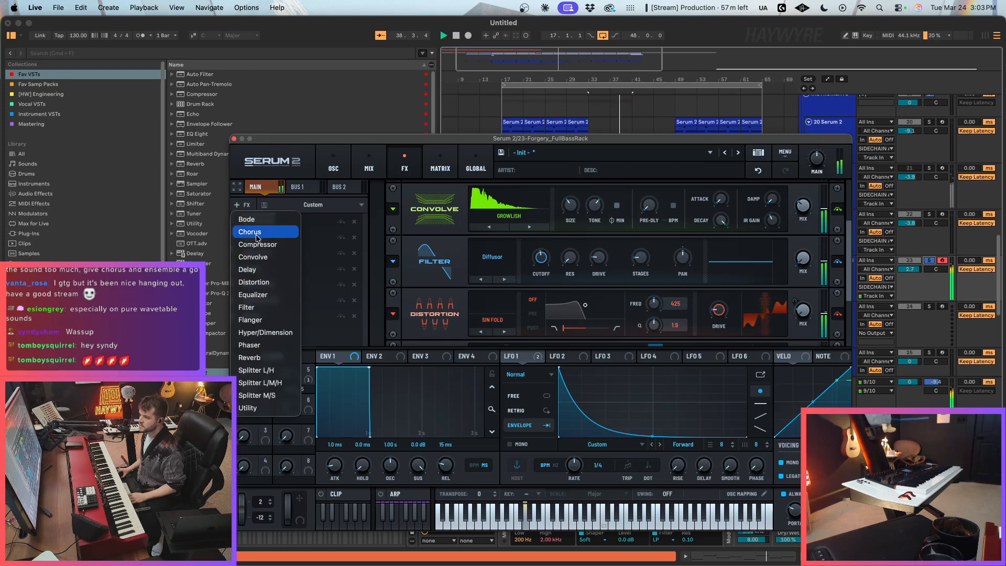
{"action": "left_click", "coordinate": [259, 310]}
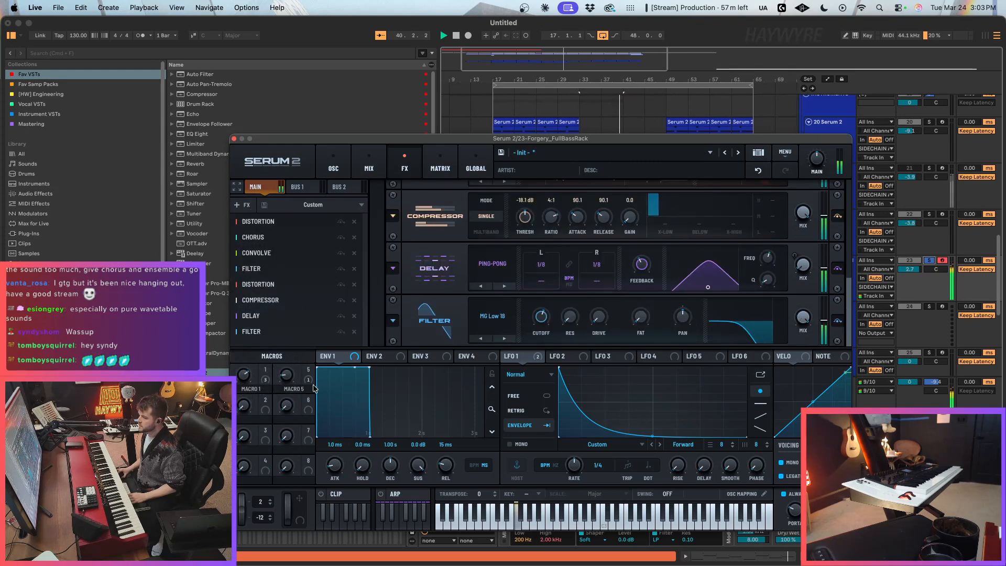
Step: Assign Macro 2 to the new filter's cutoff and move the filter above the Delay in the effects chain
{"action": "left_click_drag", "start_coordinate": [265, 399], "coordinate": [541, 316]}
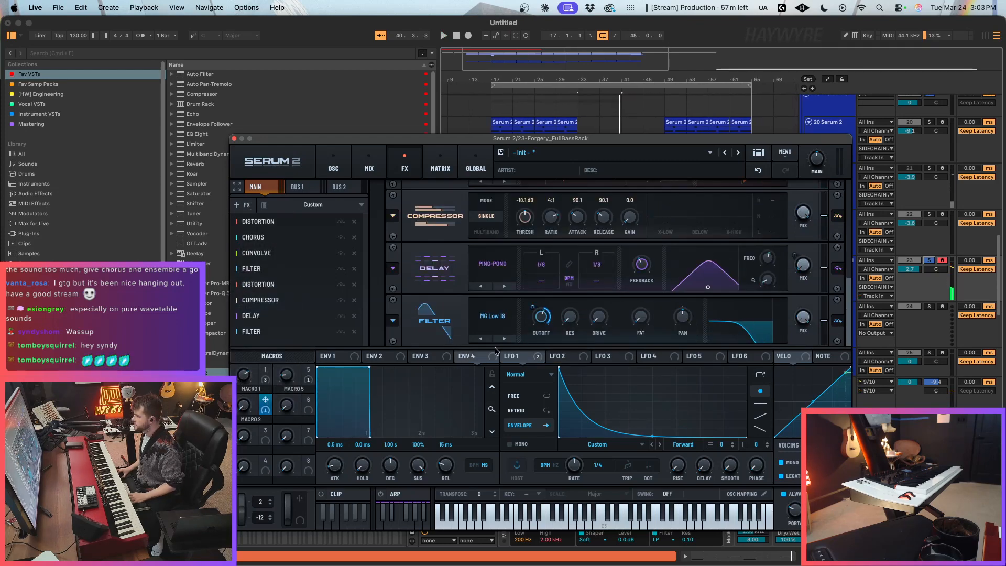
{"action": "left_click_drag", "start_coordinate": [316, 332], "coordinate": [313, 313]}
{"action": "key", "text": "space"}
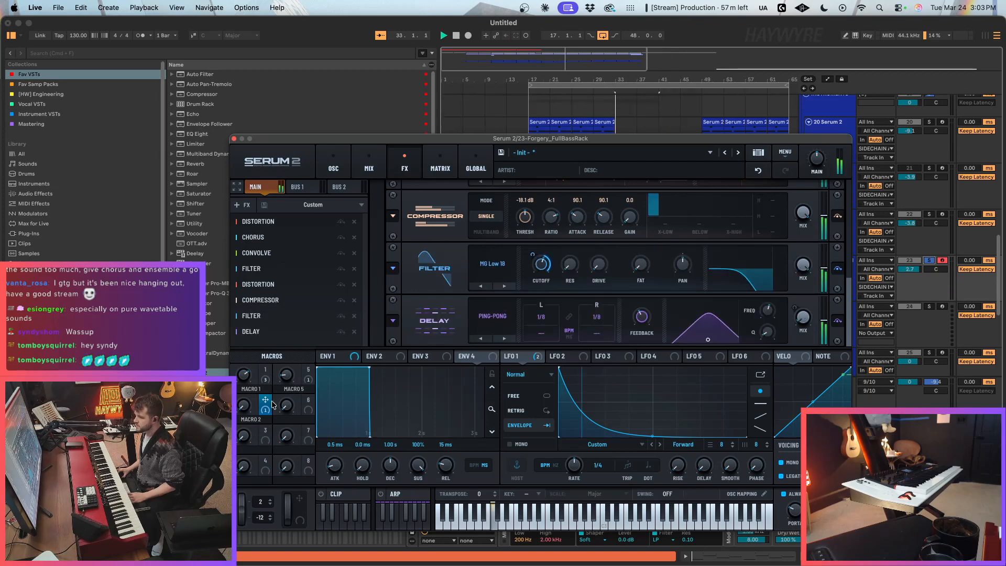
Step: Unfold the Serum 2 device's parameters and add Macro 2 to its configured parameters
{"action": "left_click_drag", "start_coordinate": [351, 139], "coordinate": [529, 82]}
{"action": "left_click_drag", "start_coordinate": [420, 347], "coordinate": [465, 464]}
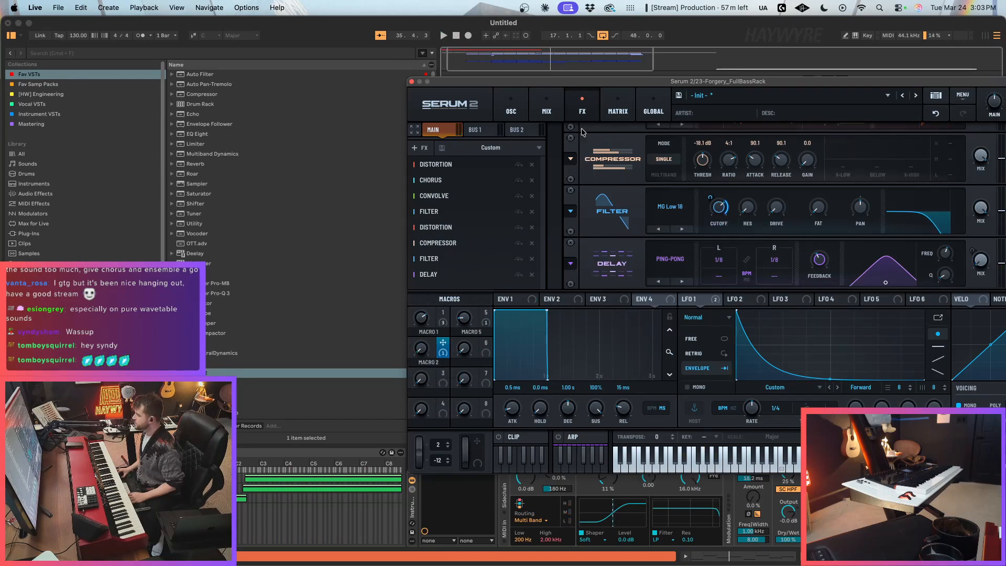
{"action": "left_click_drag", "start_coordinate": [493, 83], "coordinate": [458, 23]}
{"action": "left_click", "coordinate": [432, 452]}
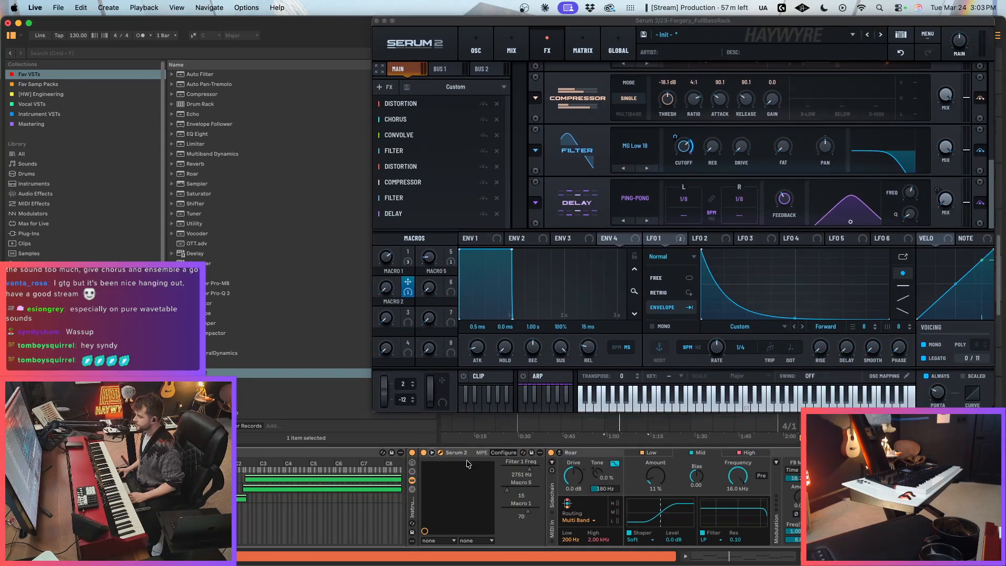
{"action": "left_click", "coordinate": [505, 454]}
{"action": "left_click", "coordinate": [388, 287]}
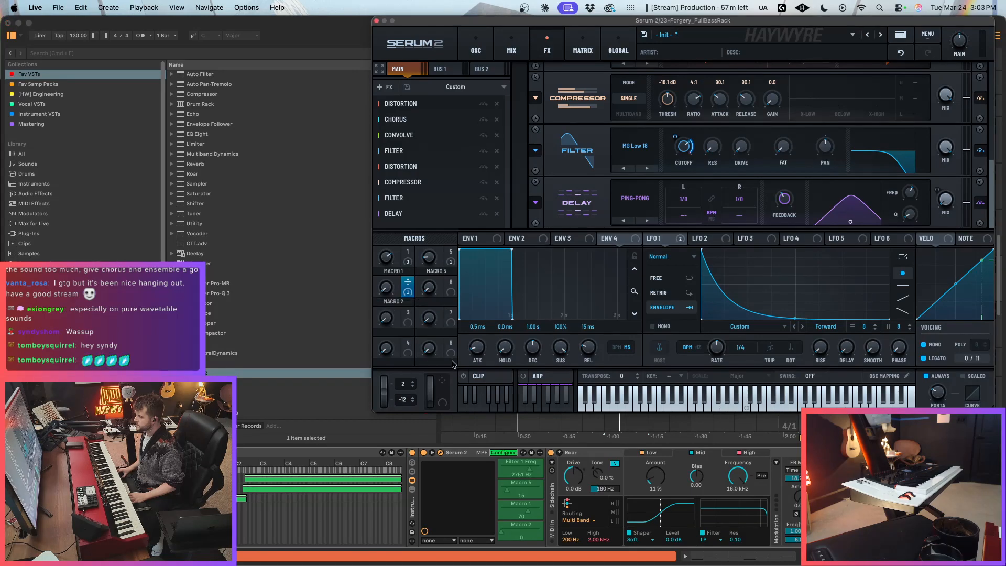
{"action": "left_click", "coordinate": [506, 541]}
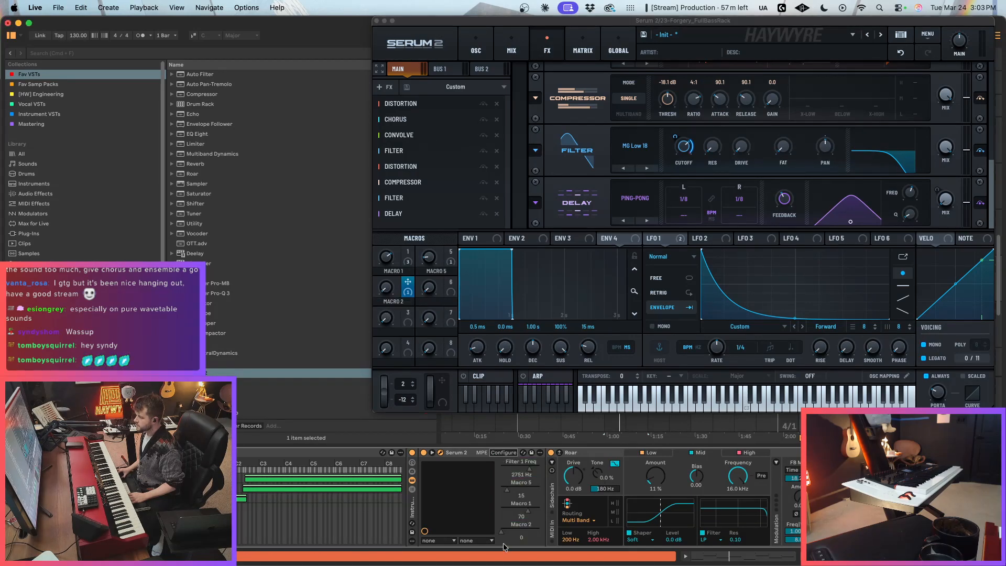
Step: Move the Serum 2 window off the arrangement, display Macro 2's automation on track 23 and start playback
{"action": "left_click_drag", "start_coordinate": [474, 22], "coordinate": [8, 206]}
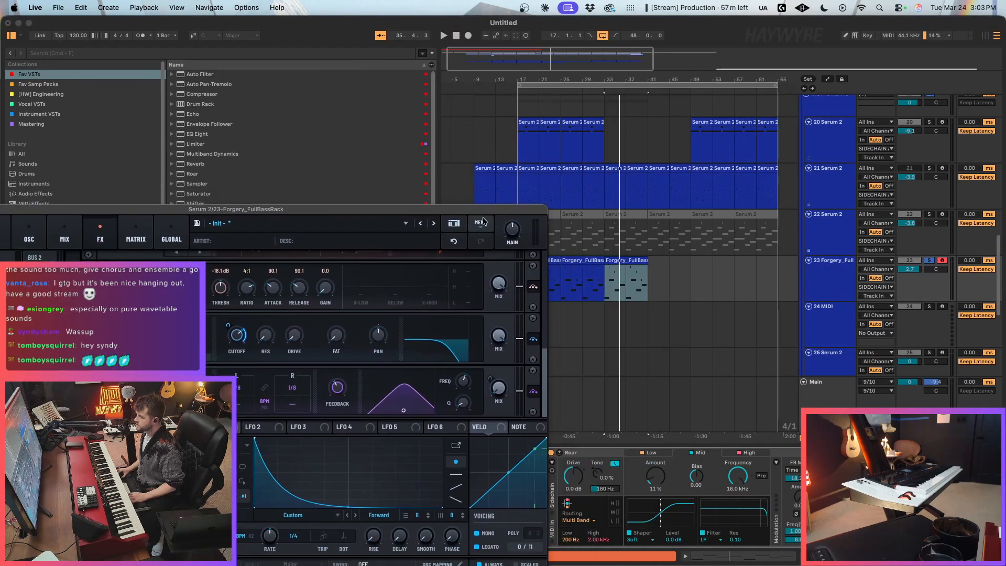
{"action": "left_click_drag", "start_coordinate": [474, 209], "coordinate": [349, 125]}
{"action": "key", "text": "a"}
{"action": "left_click", "coordinate": [506, 536]}
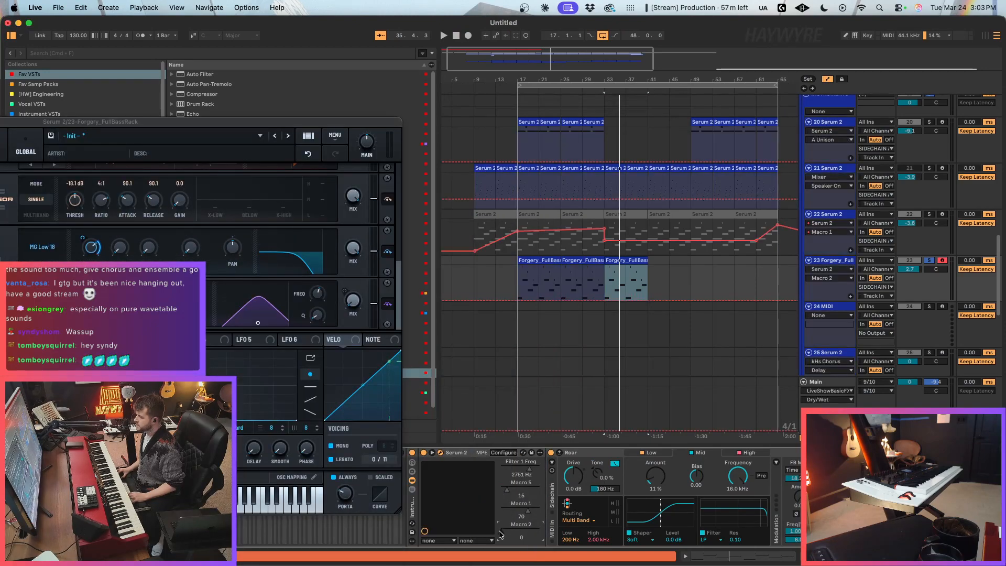
{"action": "key", "text": "space"}
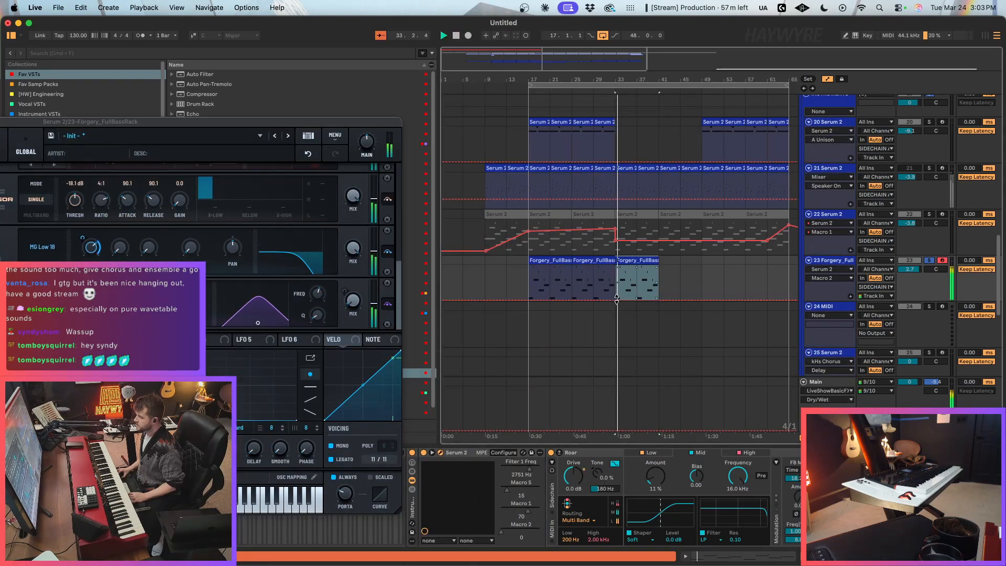
Step: Duplicate the last Forgery bass clip on track 23 so the part runs to bar 49, and close the Serum 2 window
{"action": "left_click", "coordinate": [618, 301]}
{"action": "key", "text": "a"}
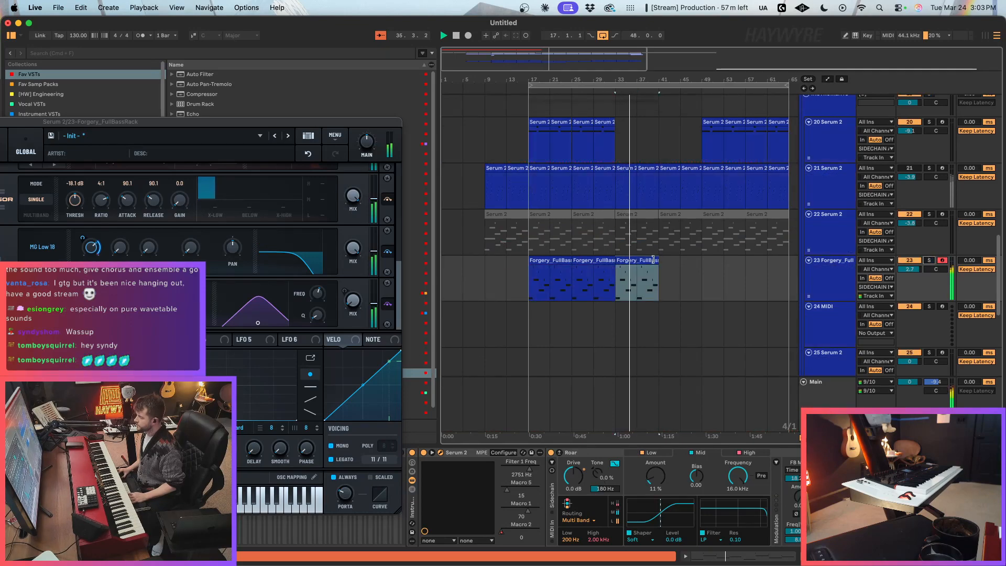
{"action": "key", "text": "super+d"}
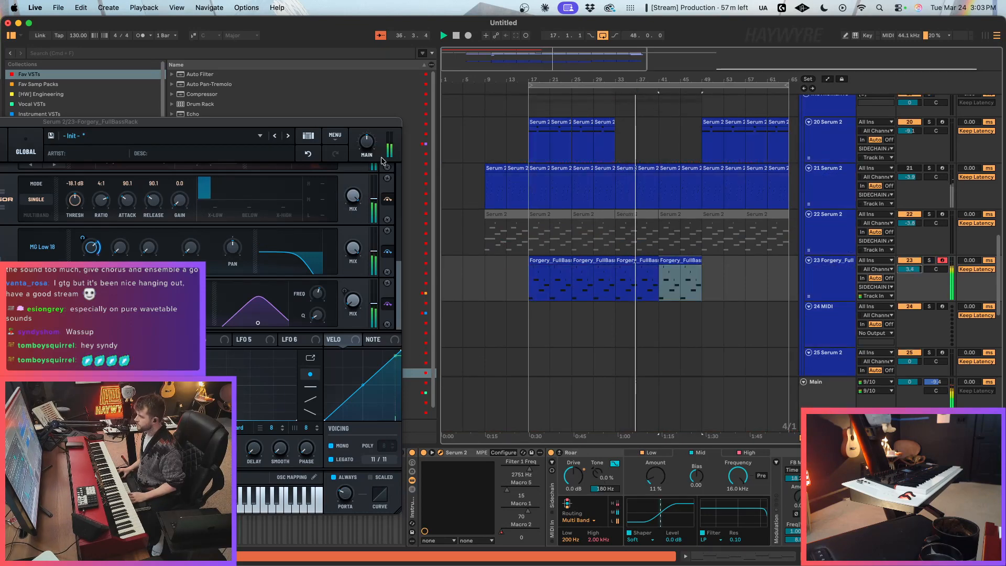
{"action": "left_click_drag", "start_coordinate": [23, 152], "coordinate": [337, 126]}
{"action": "left_click", "coordinate": [98, 97]}
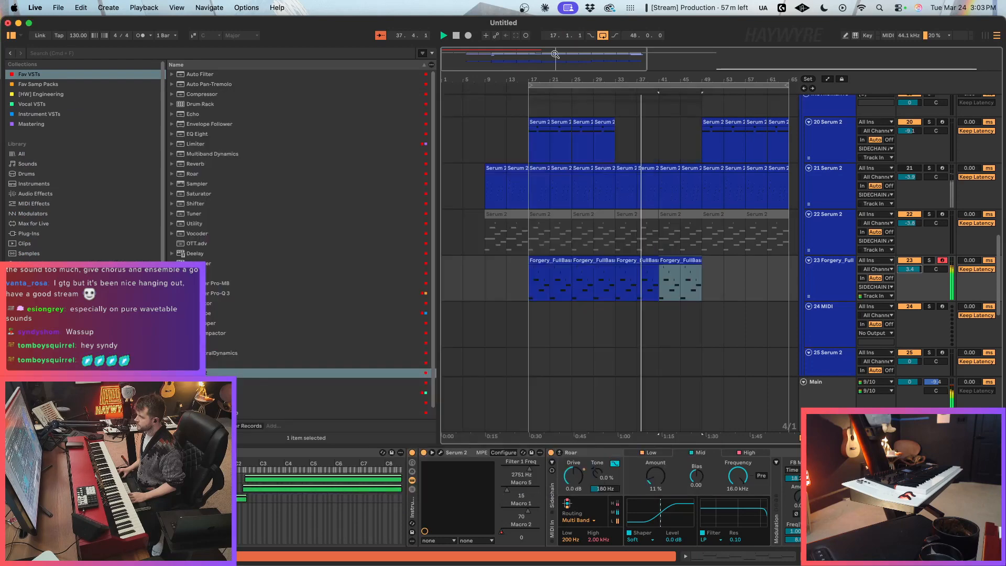
Step: Set the arrangement loop to bars 33 to 49 using the two last Forgery bass clips
{"action": "scroll", "coordinate": [628, 300], "scroll_direction": "down", "scroll_amount": 3}
{"action": "left_click_drag", "start_coordinate": [580, 290], "coordinate": [649, 292]}
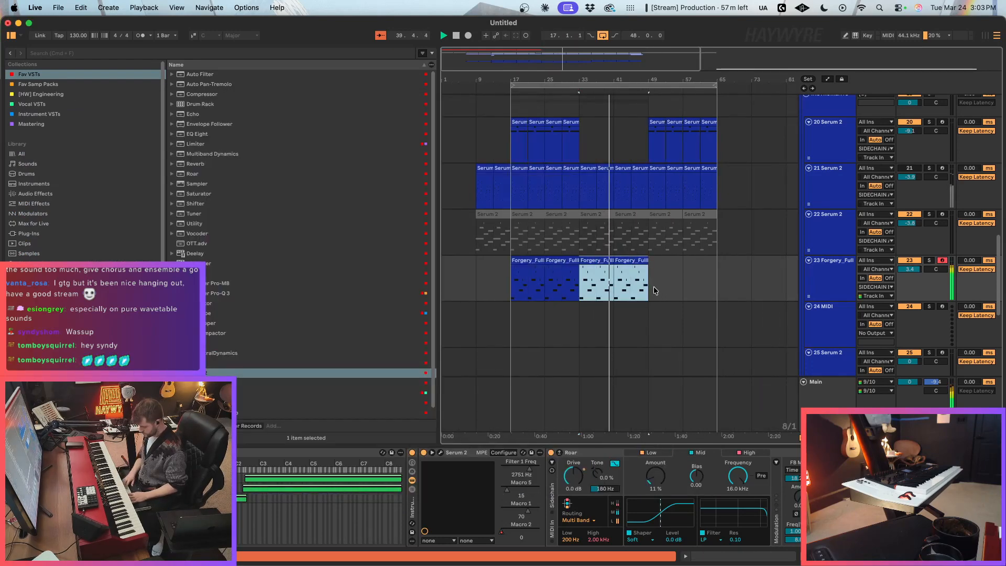
{"action": "key", "text": "super+l"}
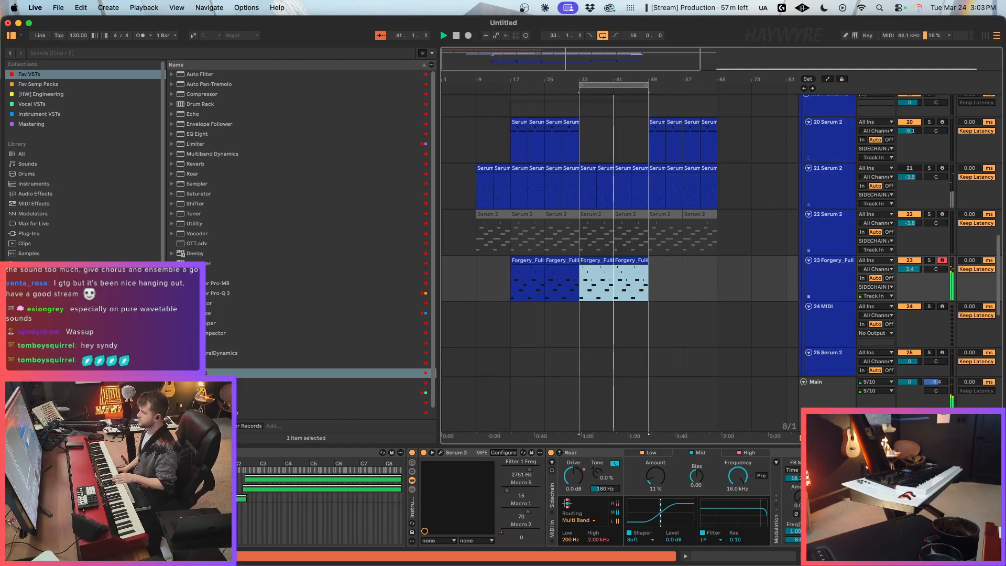
Step: Arm track 25 Serum 2 to try its sound, and switch the record arm to the NORD track
{"action": "scroll", "coordinate": [844, 323], "scroll_direction": "down", "scroll_amount": 4}
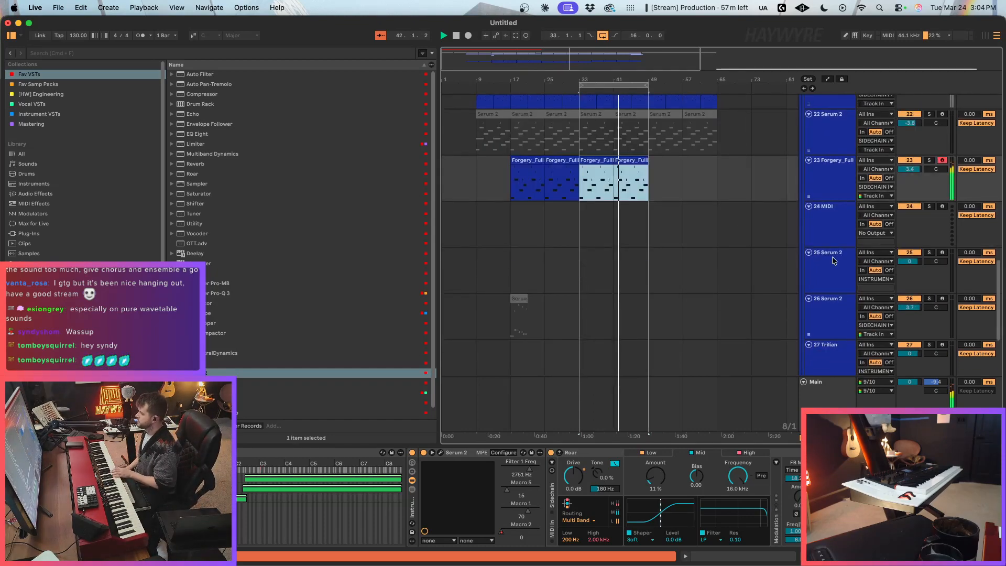
{"action": "left_click", "coordinate": [854, 288]}
{"action": "scroll", "coordinate": [839, 252], "scroll_direction": "down", "scroll_amount": 6}
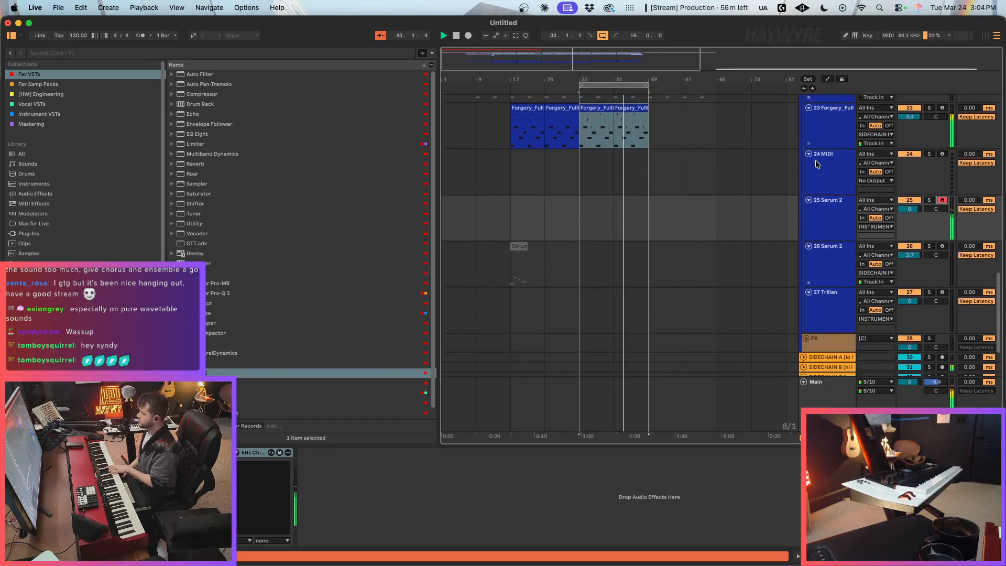
{"action": "scroll", "coordinate": [767, 201], "scroll_direction": "up", "scroll_amount": 15}
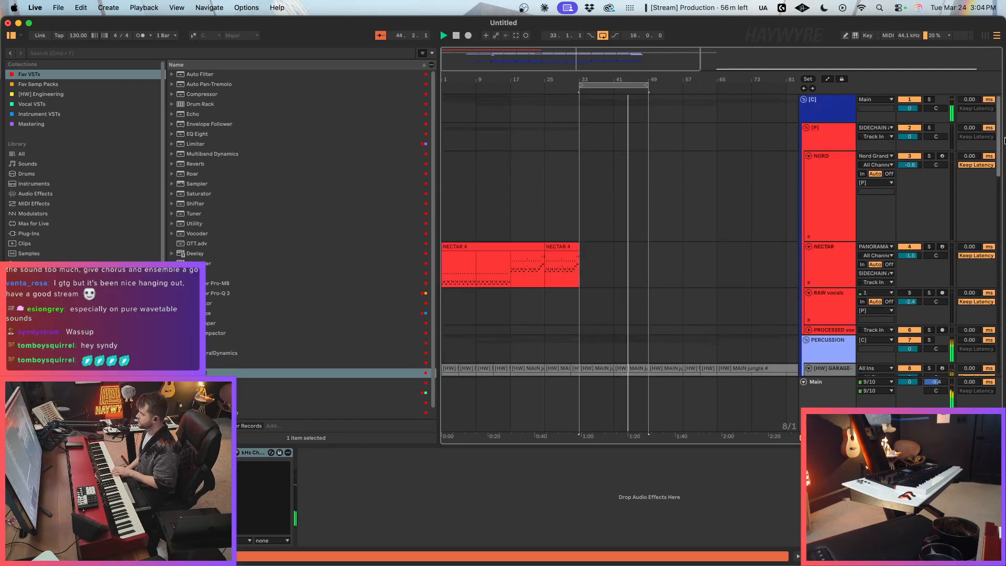
{"action": "left_click", "coordinate": [942, 156]}
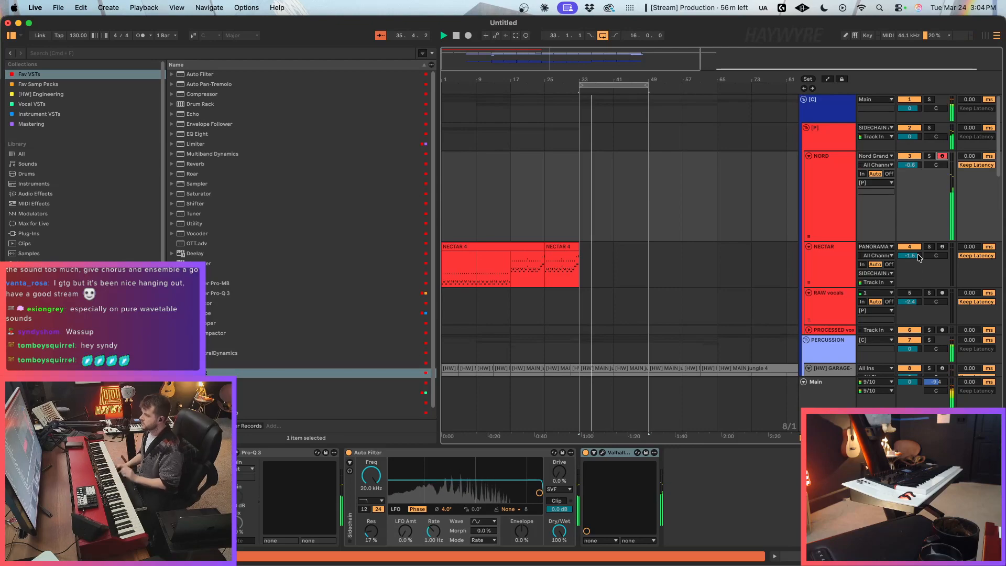
Step: Stop playback, unmute track 21 Serum 2 and set its volume to -6.0 dB
{"action": "scroll", "coordinate": [523, 279], "scroll_direction": "down", "scroll_amount": 2}
{"action": "scroll", "coordinate": [524, 273], "scroll_direction": "down", "scroll_amount": 15}
{"action": "key", "text": "space"}
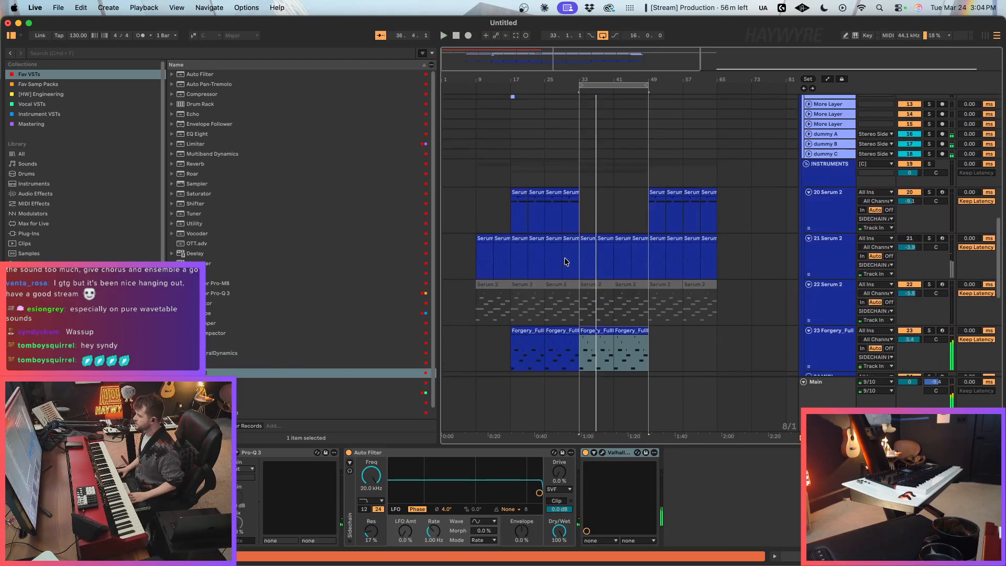
{"action": "left_click", "coordinate": [577, 186]}
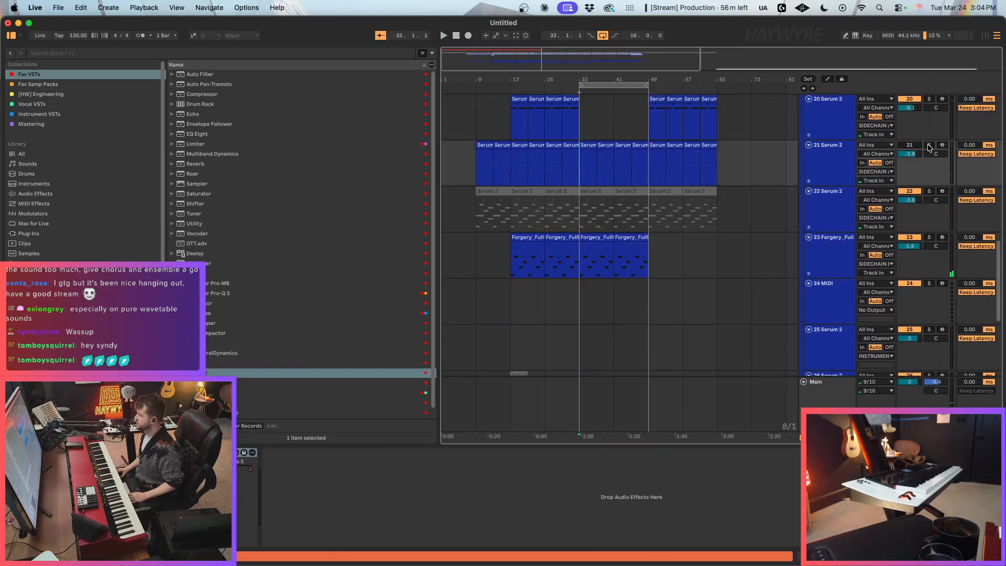
{"action": "left_click_drag", "start_coordinate": [918, 155], "coordinate": [927, 176]}
Step: Copy the Serum 2 clips of bars 9 to 17 on track 21 to bar 1 and restart playback from there
{"action": "left_click", "coordinate": [468, 75]}
{"action": "left_click_drag", "start_coordinate": [572, 175], "coordinate": [501, 170]}
{"action": "left_click", "coordinate": [447, 170]}
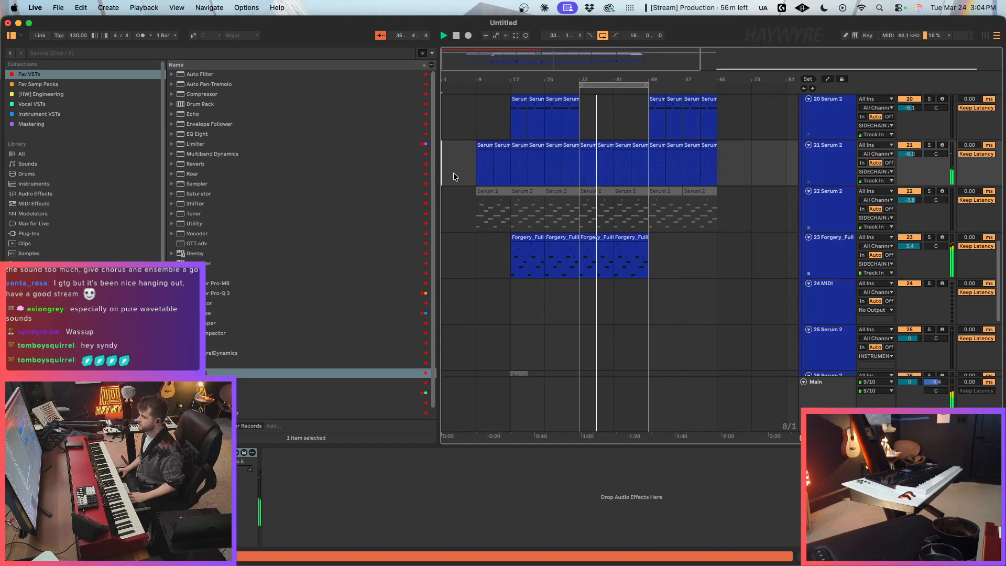
{"action": "key", "text": "super+v"}
{"action": "key", "text": "space"}
{"action": "key", "text": "space"}
Step: Add an Auto Filter to the NECTAR track and automate its frequency to rise from 1.61 kHz at bar 1 until bar 17
{"action": "scroll", "coordinate": [495, 197], "scroll_direction": "up", "scroll_amount": 15}
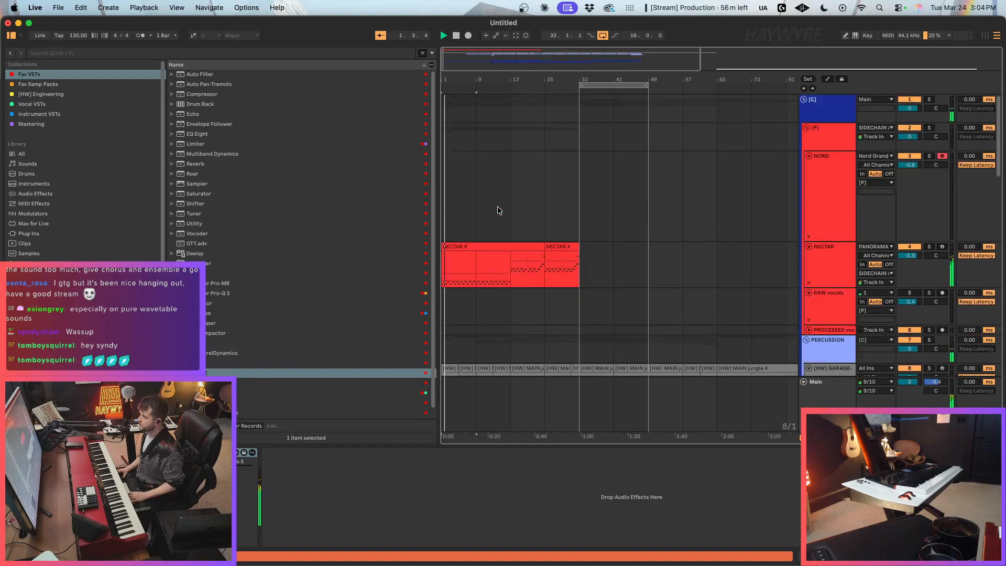
{"action": "left_click_drag", "start_coordinate": [200, 74], "coordinate": [476, 278]}
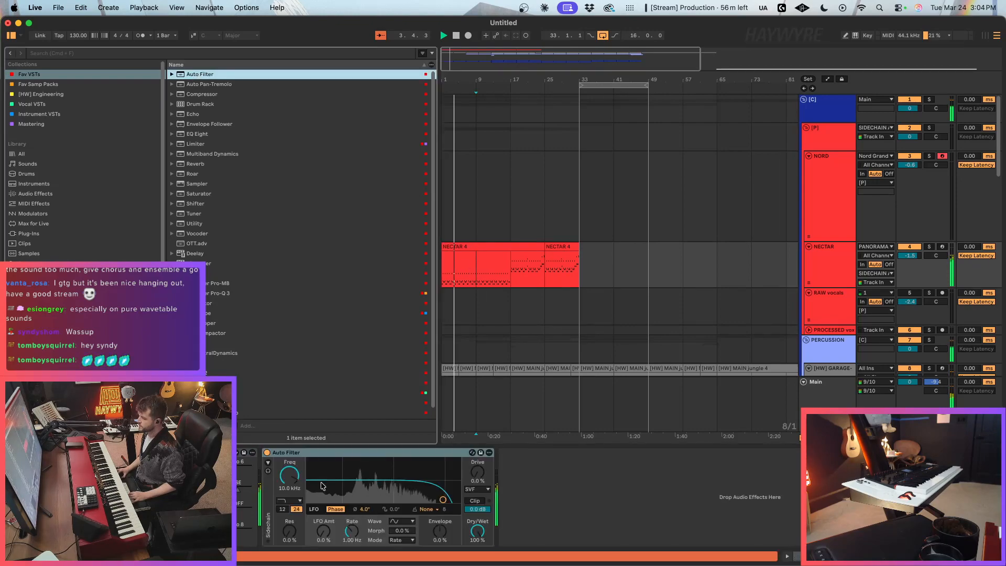
{"action": "left_click_drag", "start_coordinate": [290, 472], "coordinate": [289, 472]}
{"action": "key", "text": "a"}
{"action": "left_click", "coordinate": [442, 264]}
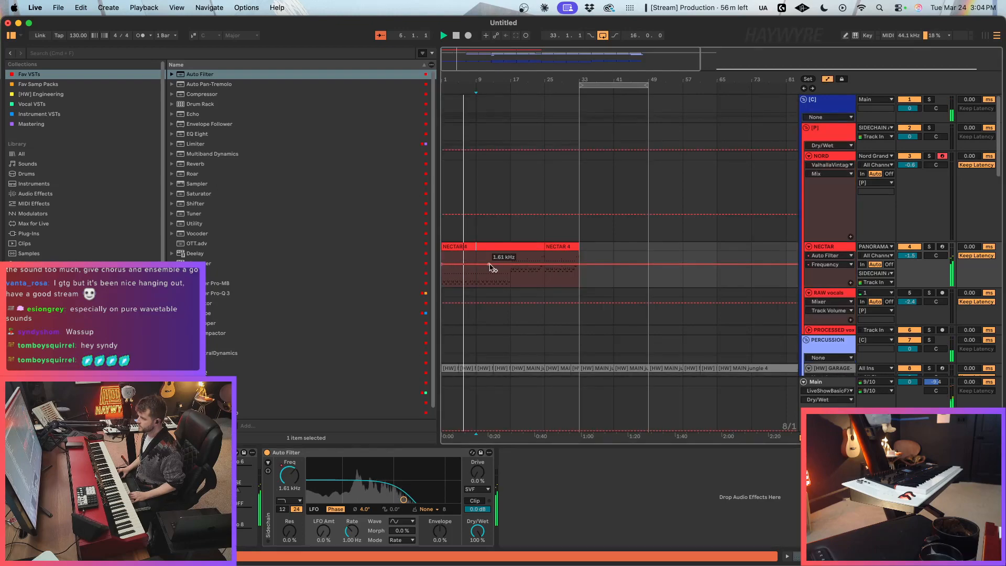
{"action": "left_click_drag", "start_coordinate": [477, 264], "coordinate": [511, 252]}
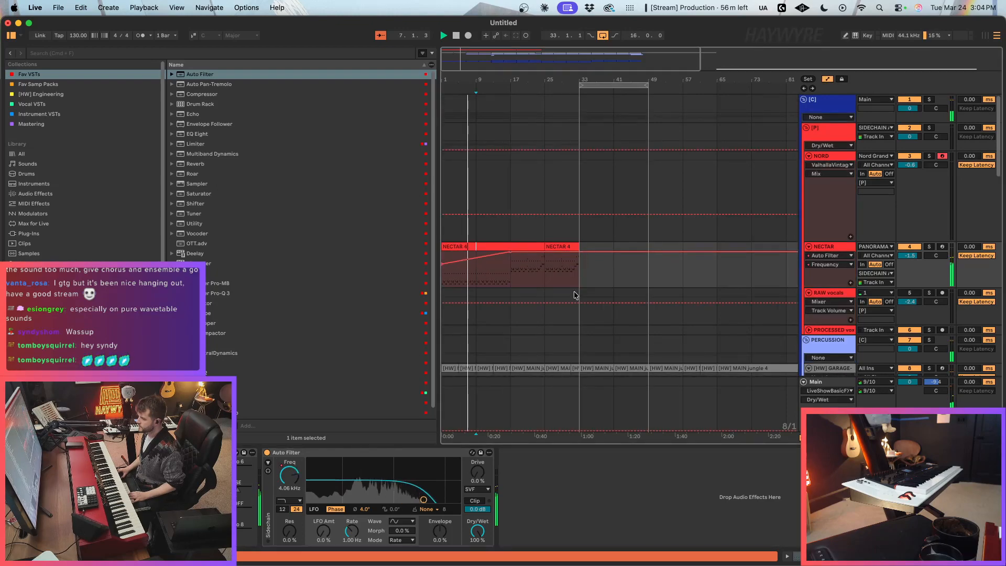
{"action": "key", "text": "a"}
Step: Set the song tempo to 133 BPM
{"action": "scroll", "coordinate": [569, 310], "scroll_direction": "down", "scroll_amount": 10}
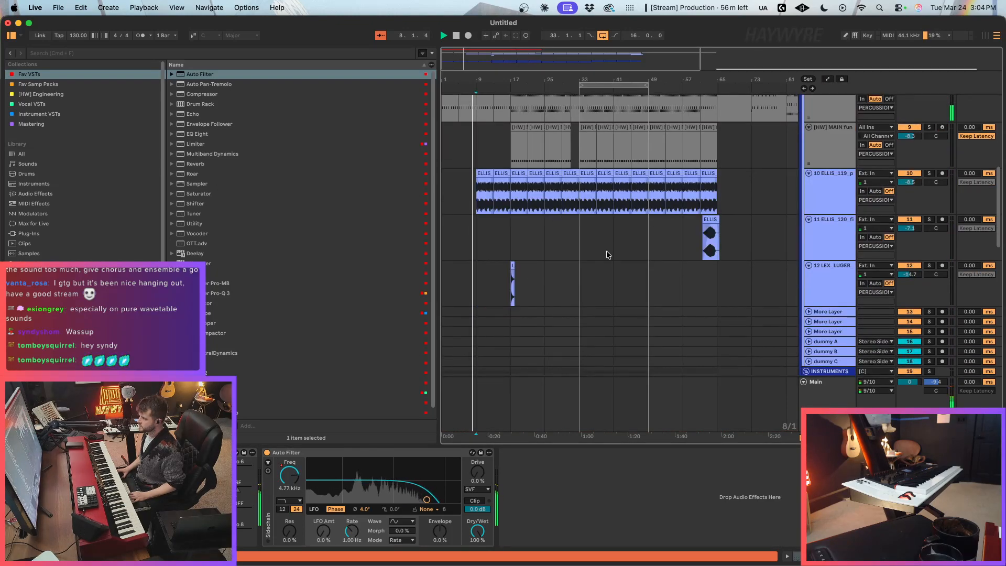
{"action": "scroll", "coordinate": [610, 251], "scroll_direction": "down", "scroll_amount": 8}
{"action": "left_click_drag", "start_coordinate": [78, 35], "coordinate": [78, 31]}
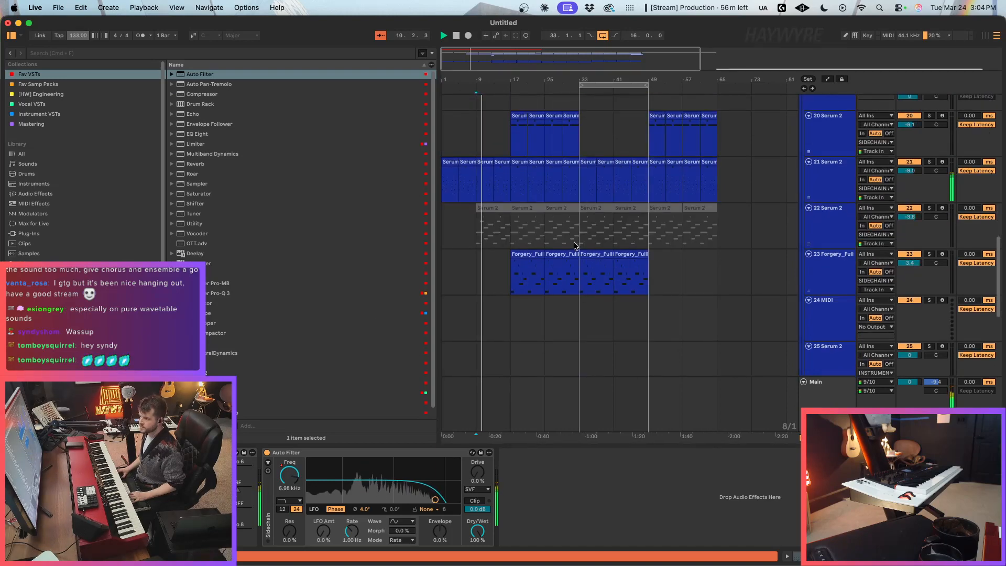
Step: Remove the dip after bar 9 from track 21's Macro 5 automation, leaving one continuous ramp up to bar 17
{"action": "left_click", "coordinate": [481, 185]}
{"action": "key", "text": "a"}
{"action": "right_click", "coordinate": [236, 469]}
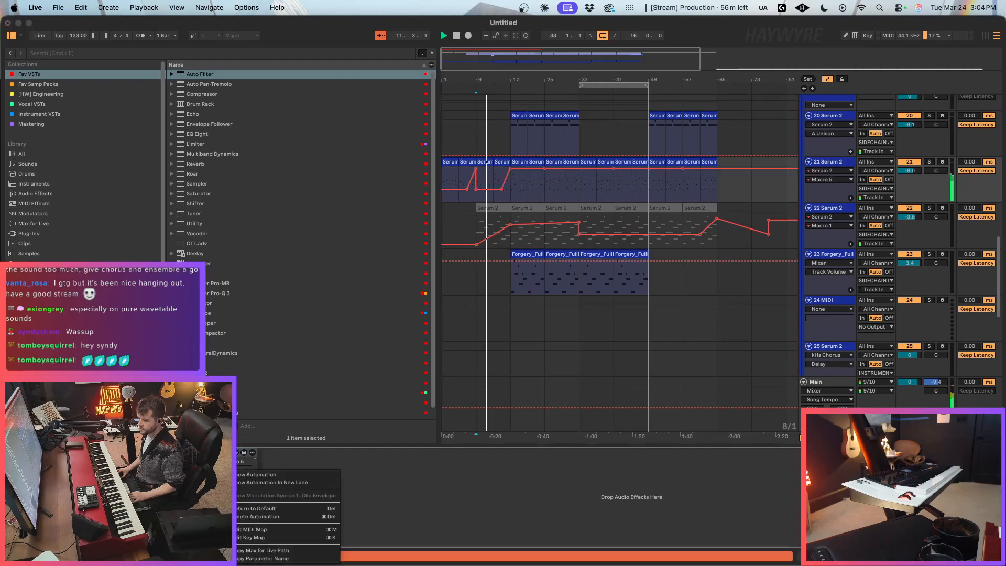
{"action": "left_click", "coordinate": [262, 476]}
{"action": "left_click", "coordinate": [477, 189]}
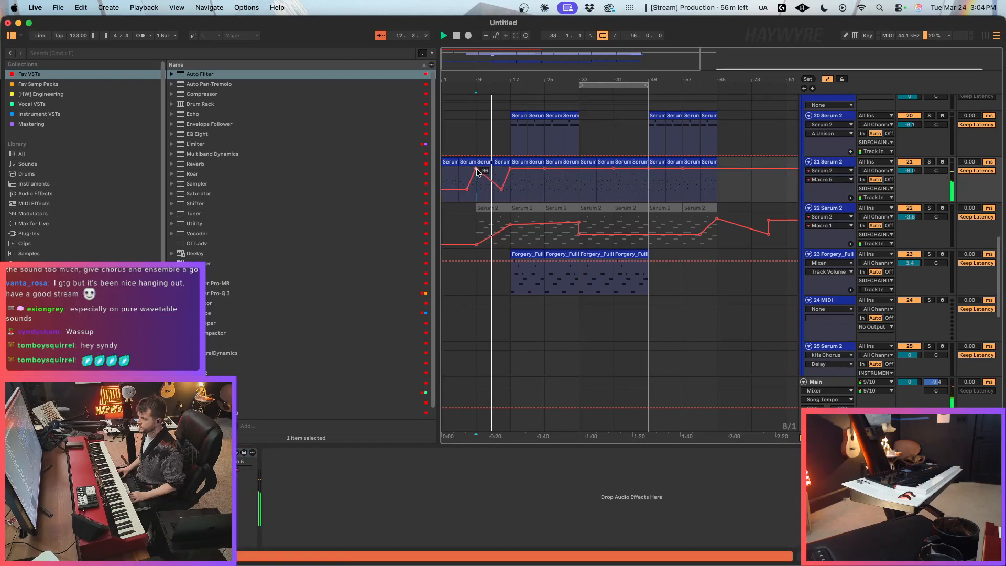
{"action": "key", "text": "a"}
{"action": "left_click", "coordinate": [520, 195]}
{"action": "left_click_drag", "start_coordinate": [452, 54], "coordinate": [455, 92]}
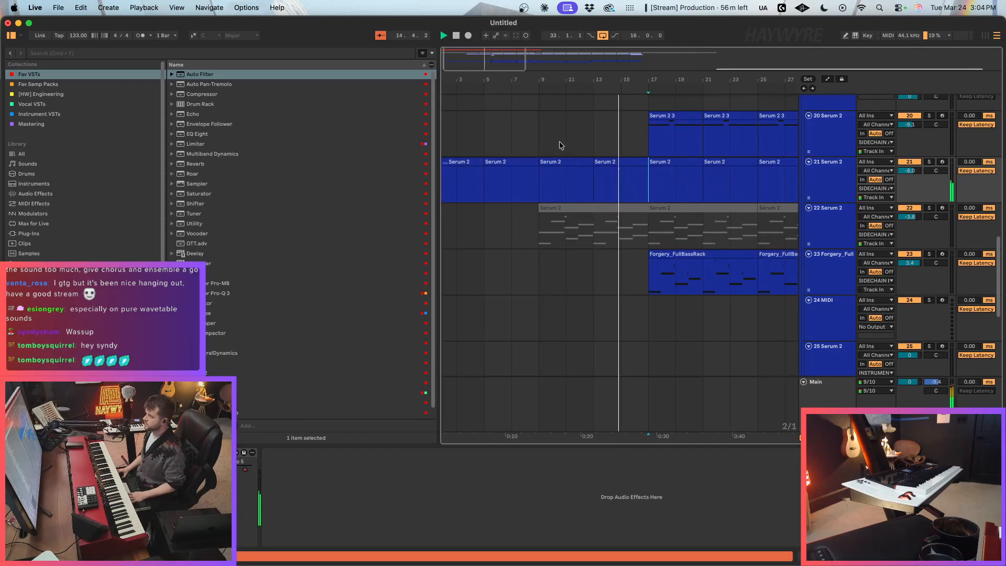
{"action": "key", "text": "a"}
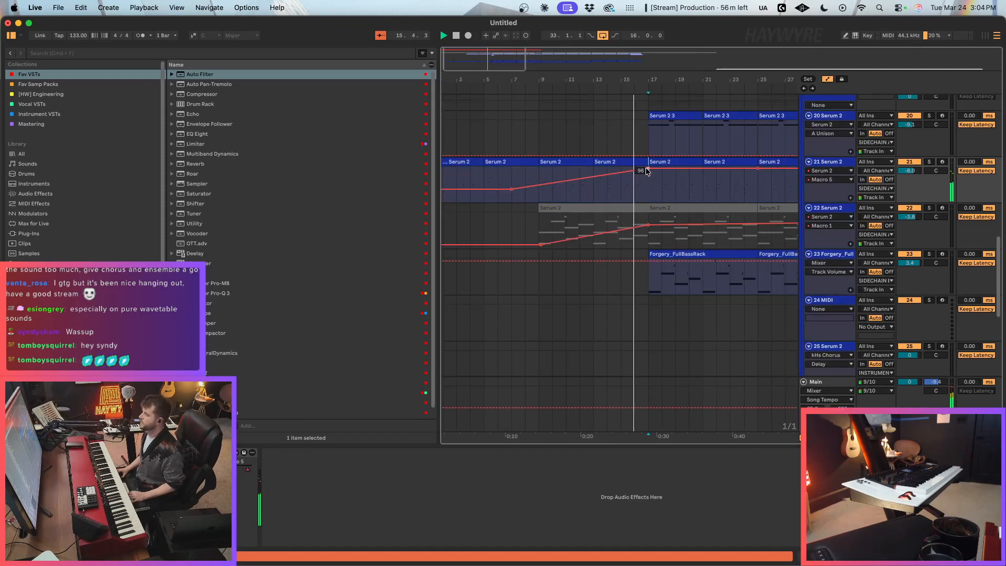
{"action": "key", "text": "a"}
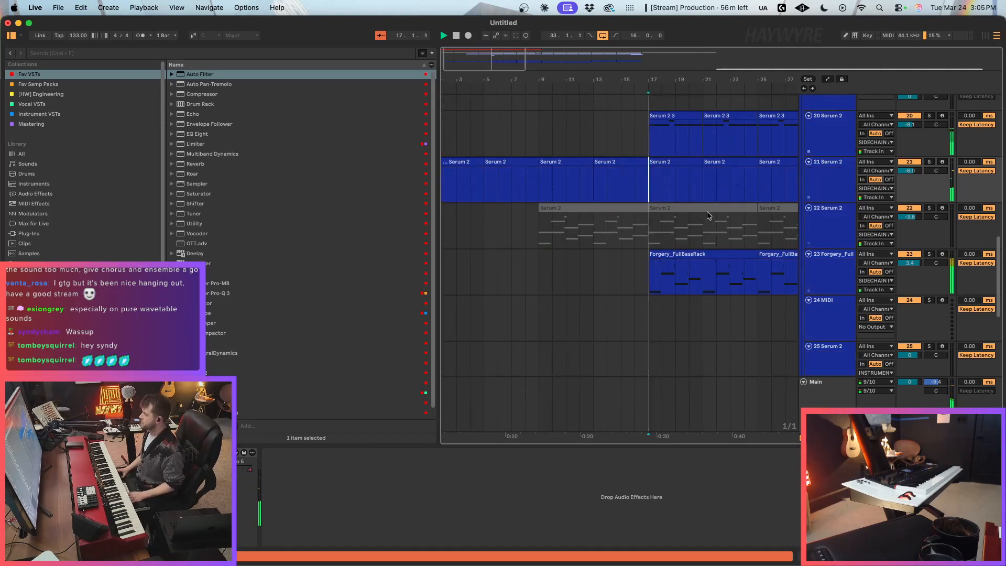
Step: Set track 21's volume to -9.0 dB and bring up the Forgery bass track's devices at bar 17
{"action": "left_click_drag", "start_coordinate": [540, 78], "coordinate": [514, 54]}
{"action": "left_click", "coordinate": [917, 171]}
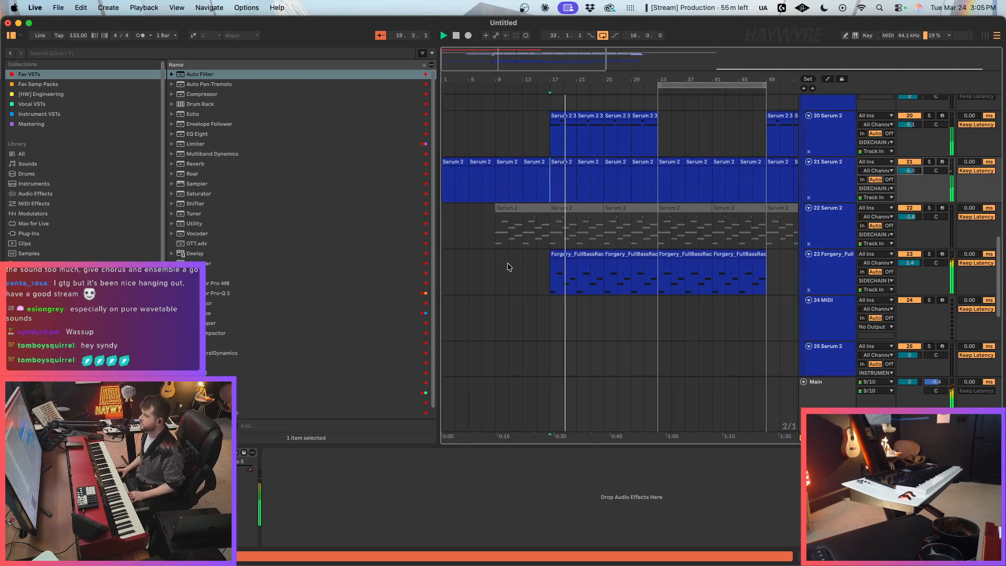
{"action": "left_click", "coordinate": [536, 243]}
{"action": "left_click", "coordinate": [552, 242]}
{"action": "left_click", "coordinate": [551, 288]}
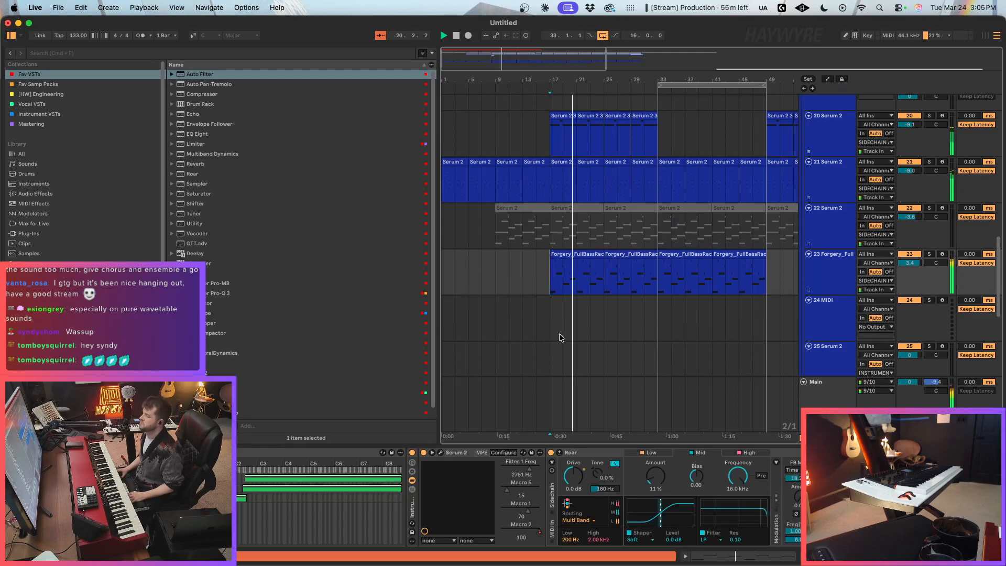
Step: Display the Main track's effects and look over the arrangement's tracks during playback
{"action": "left_click", "coordinate": [805, 394]}
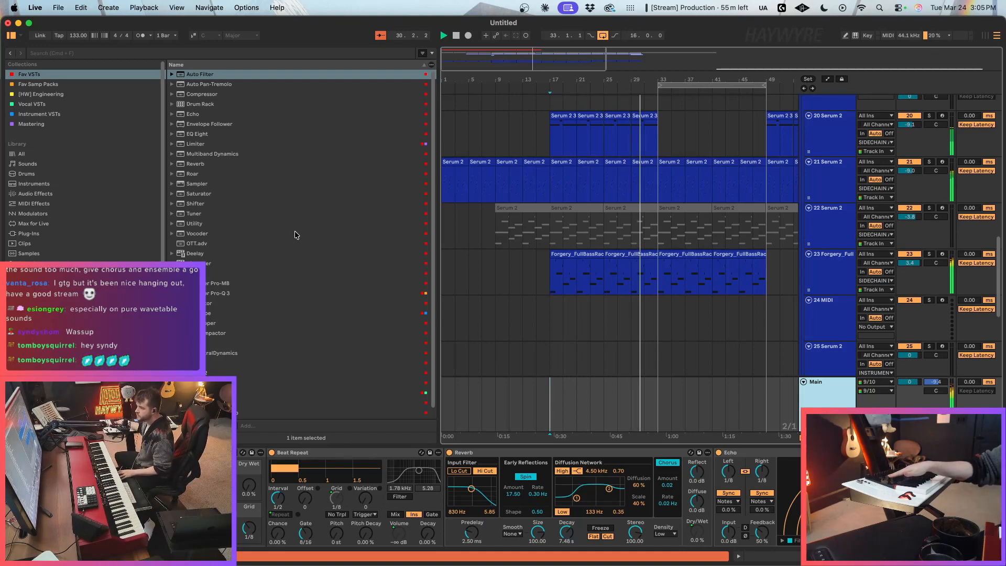
{"action": "scroll", "coordinate": [610, 264], "scroll_direction": "up", "scroll_amount": 6}
{"action": "scroll", "coordinate": [607, 259], "scroll_direction": "up", "scroll_amount": 12}
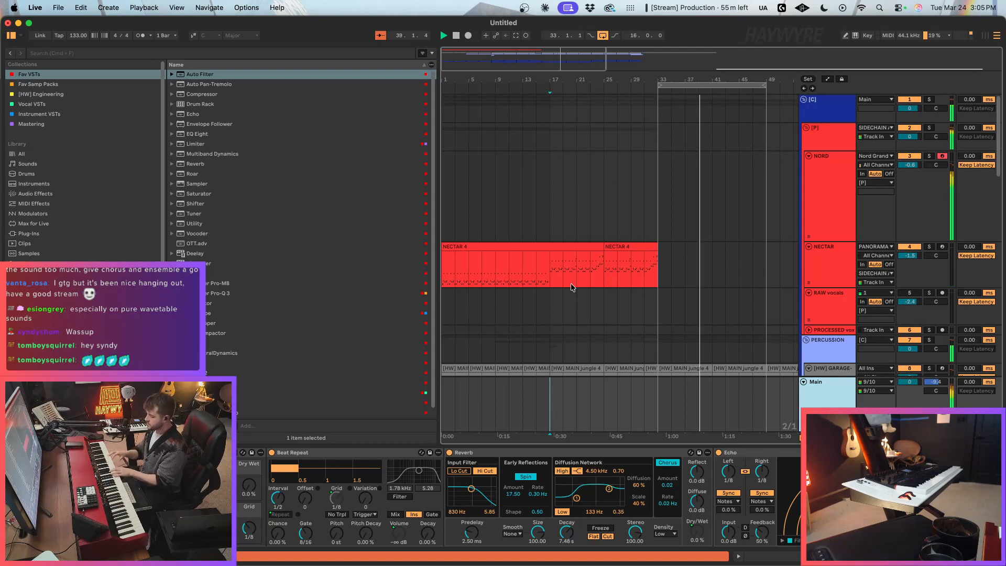
{"action": "scroll", "coordinate": [726, 249], "scroll_direction": "down", "scroll_amount": 6}
{"action": "scroll", "coordinate": [726, 249], "scroll_direction": "down", "scroll_amount": 15}
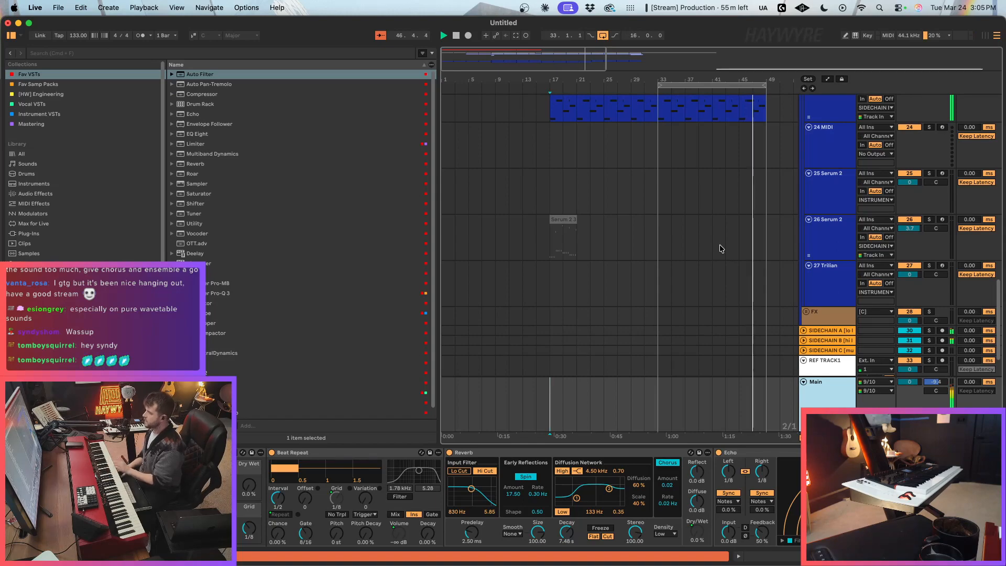
Step: Lower track 21's Macro 5 automation across bars 33 to 49 and resume playback
{"action": "scroll", "coordinate": [871, 242], "scroll_direction": "up", "scroll_amount": 8}
{"action": "left_click_drag", "start_coordinate": [660, 230], "coordinate": [771, 226]}
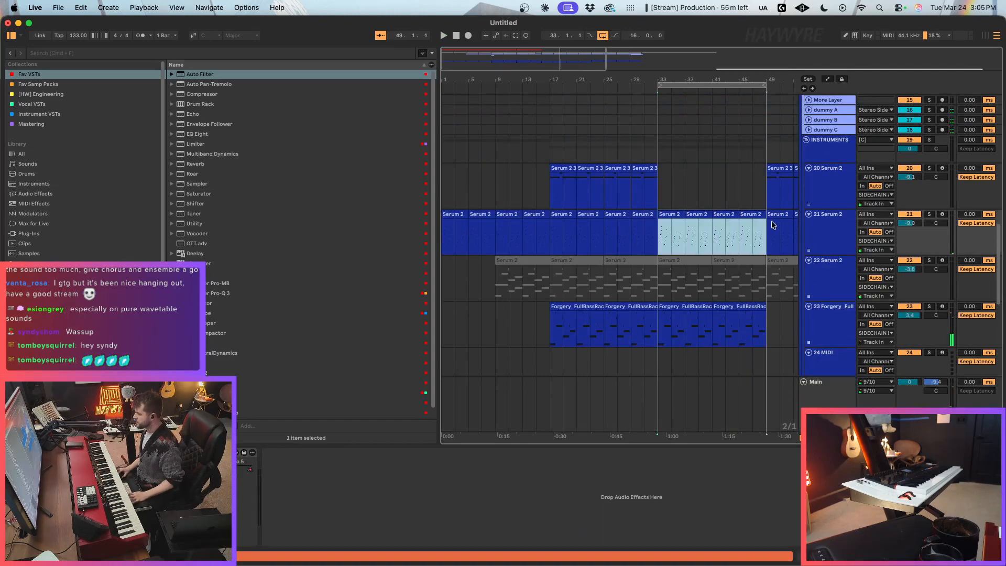
{"action": "left_click", "coordinate": [247, 461]}
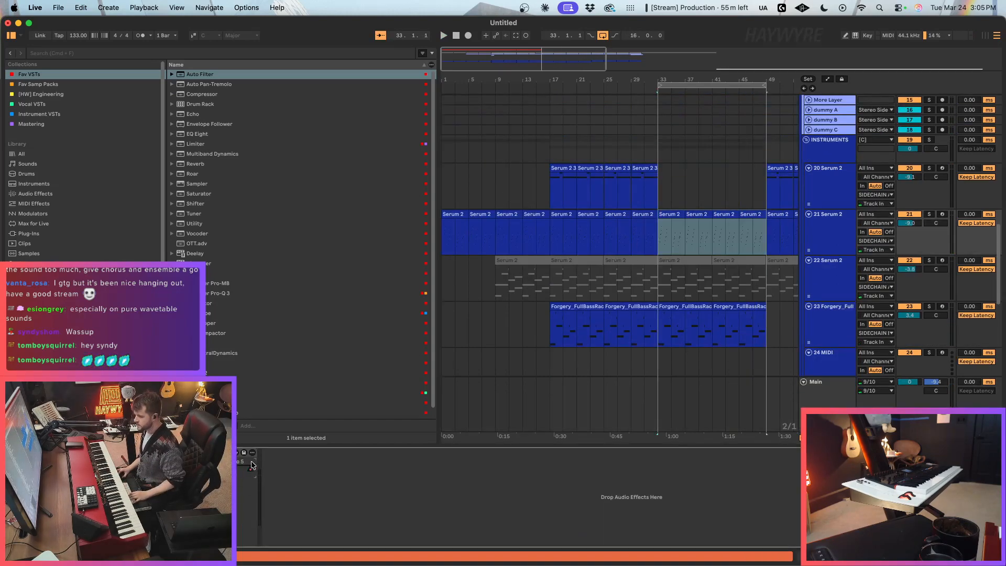
{"action": "right_click", "coordinate": [250, 472]}
{"action": "left_click", "coordinate": [265, 477]}
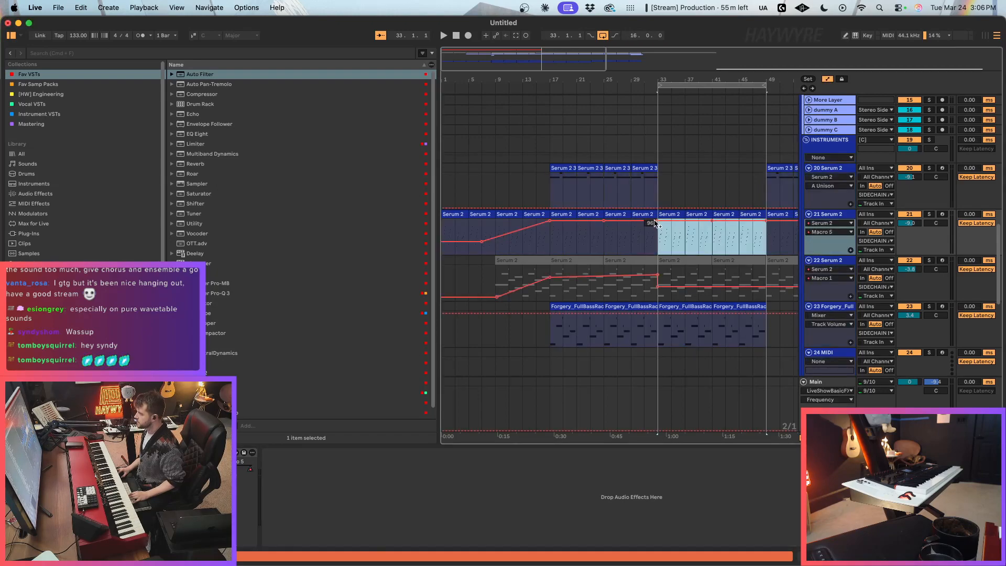
{"action": "left_click_drag", "start_coordinate": [669, 229], "coordinate": [669, 246]}
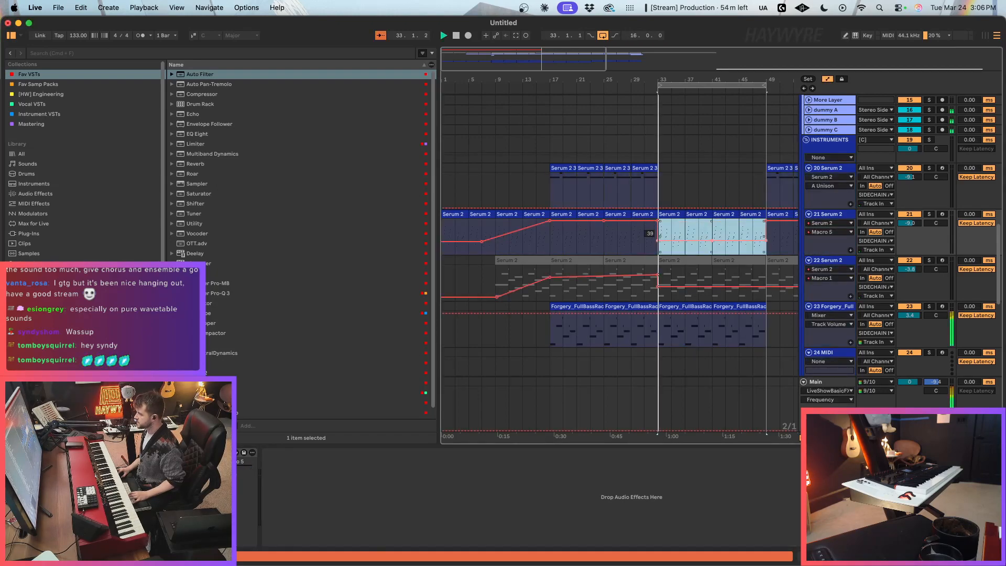
{"action": "left_click", "coordinate": [698, 239]}
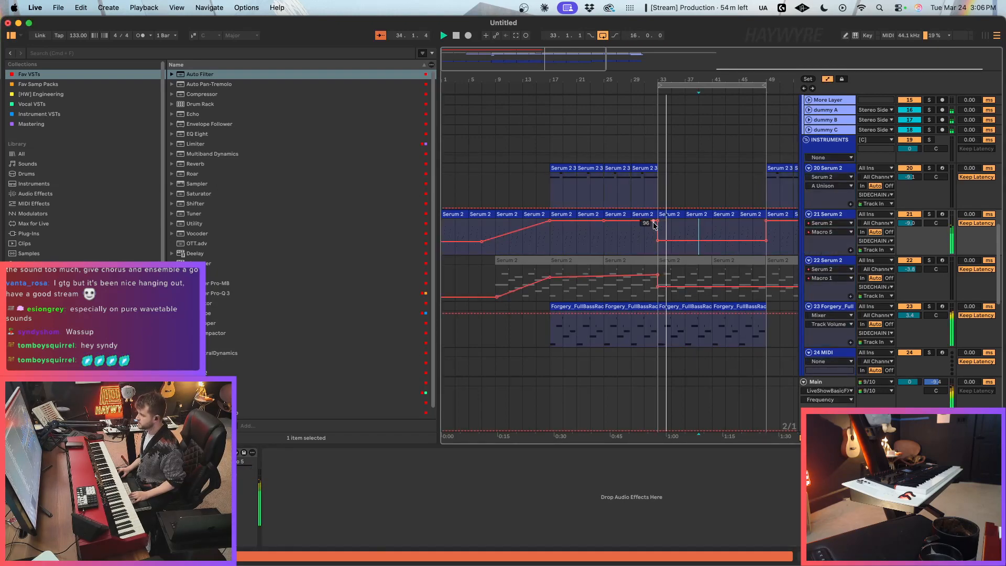
Step: Hide the automation and set the song tempo to 140 BPM
{"action": "left_click_drag", "start_coordinate": [638, 84], "coordinate": [585, 86]}
{"action": "key", "text": "a"}
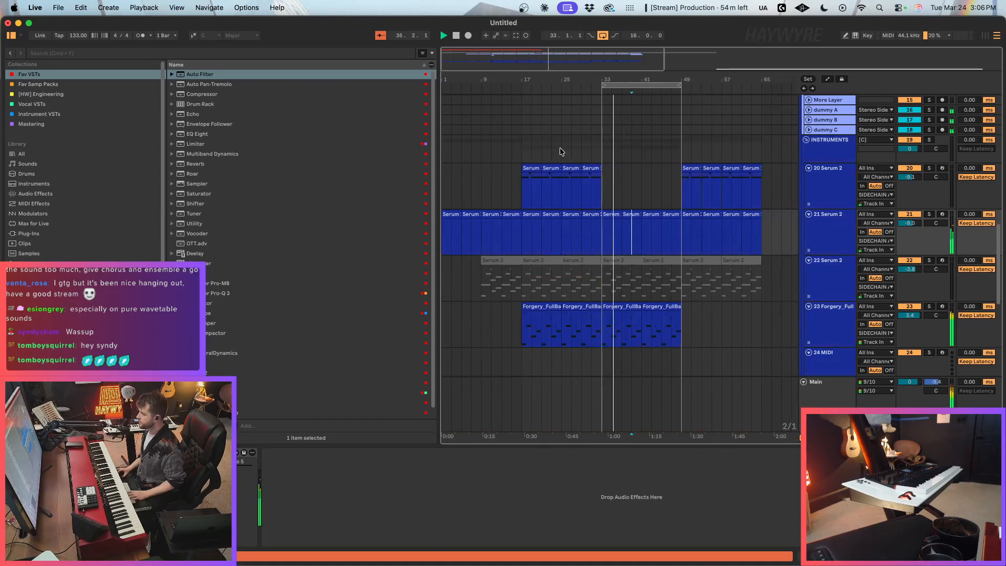
{"action": "left_click_drag", "start_coordinate": [78, 36], "coordinate": [78, 26]}
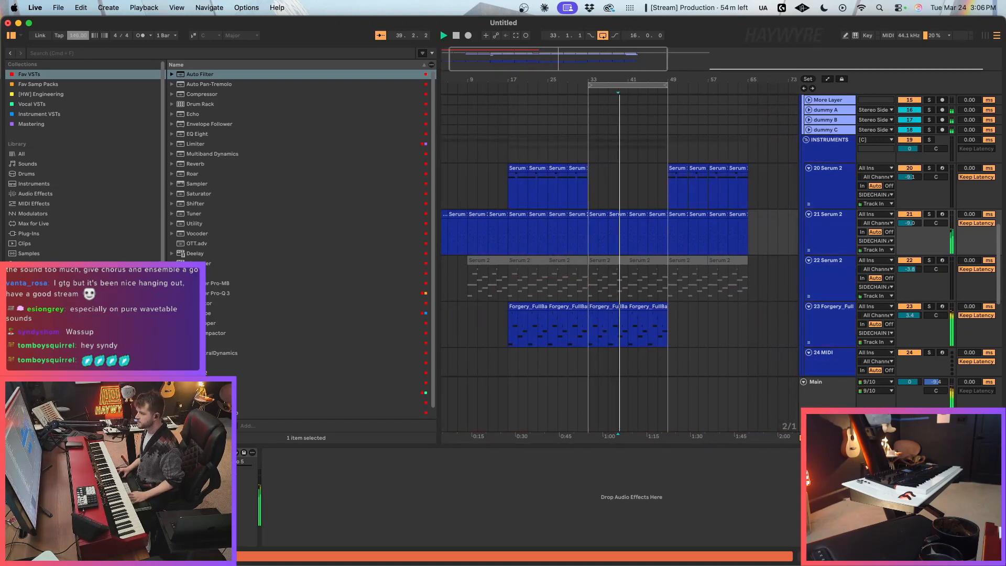
Step: Set the song tempo to 135 BPM and restart playback from bar 17
{"action": "left_click_drag", "start_coordinate": [638, 80], "coordinate": [637, 68]}
{"action": "left_click", "coordinate": [502, 154]}
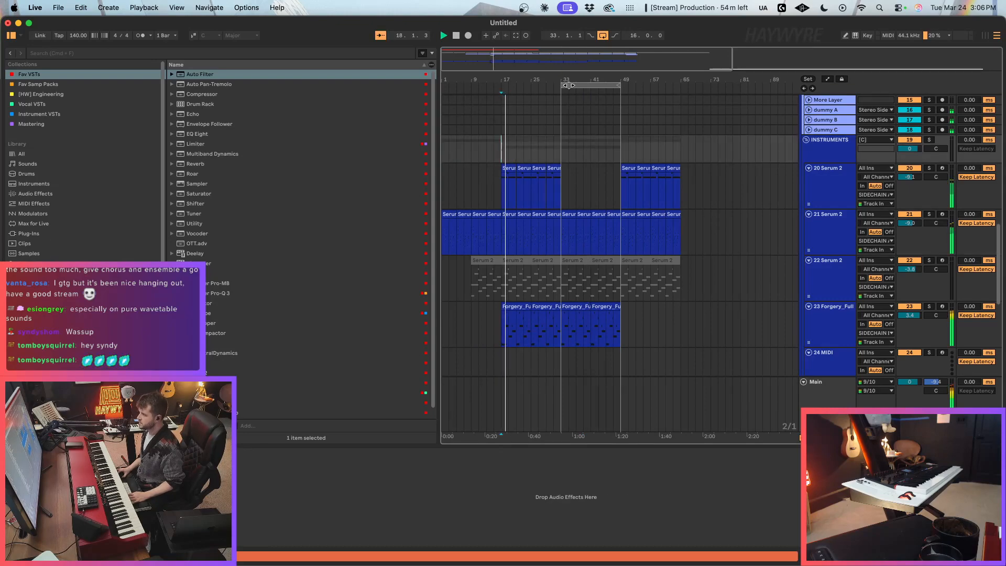
{"action": "left_click_drag", "start_coordinate": [78, 35], "coordinate": [77, 40]}
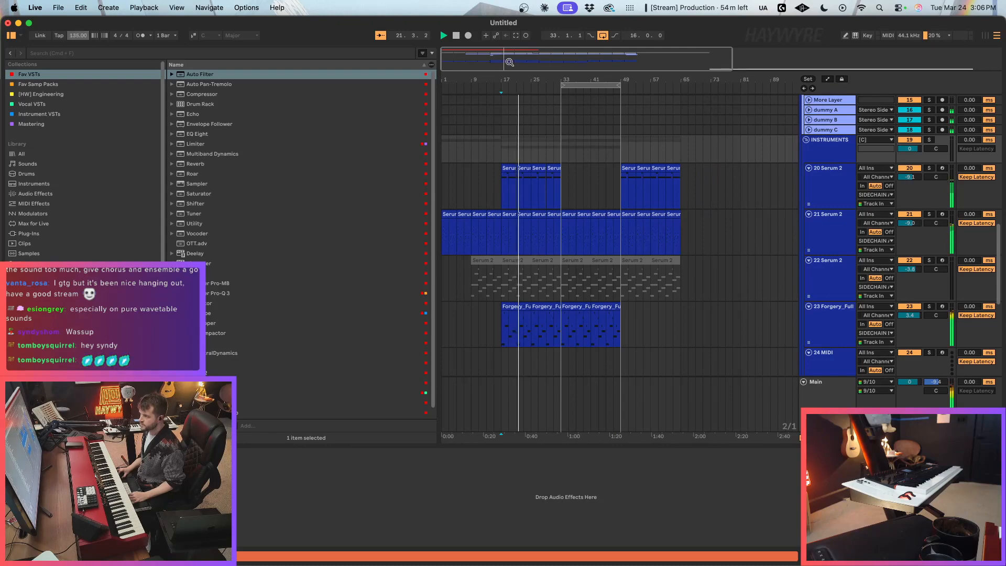
{"action": "left_click", "coordinate": [524, 128]}
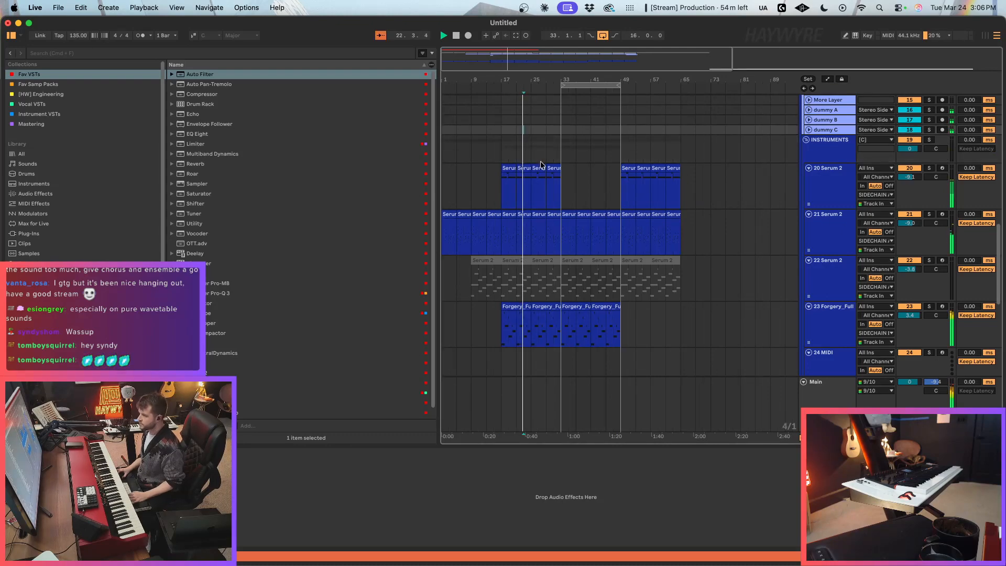
{"action": "scroll", "coordinate": [541, 163], "scroll_direction": "up", "scroll_amount": 5}
{"action": "key", "text": "space"}
{"action": "scroll", "coordinate": [496, 147], "scroll_direction": "up", "scroll_amount": 8}
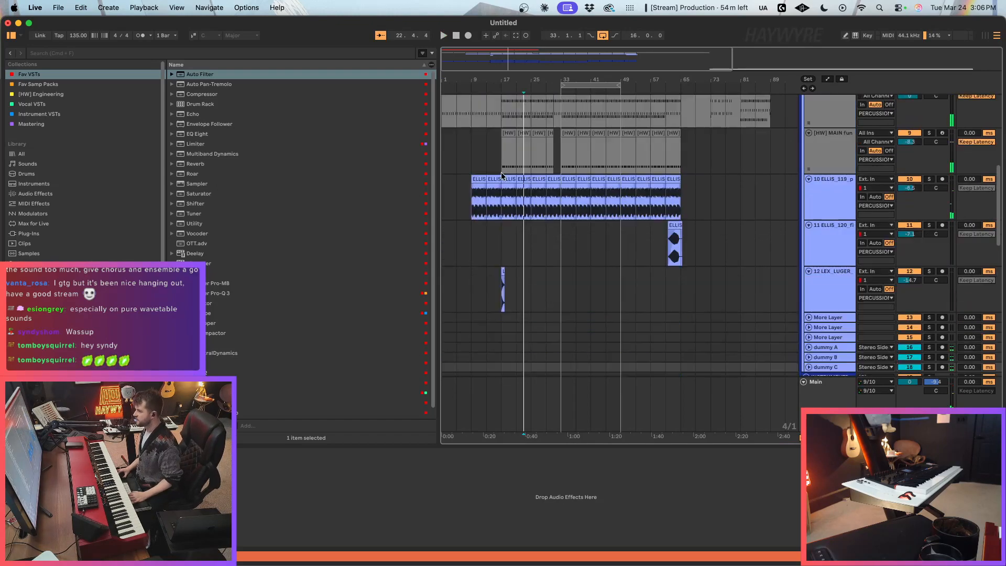
{"action": "left_click", "coordinate": [500, 139]}
{"action": "key", "text": "space"}
Step: Locate the vocal tracks, unfold the PROCESSED vox track, and arm the RAW vocals track with the insert marker at bar 25
{"action": "scroll", "coordinate": [565, 137], "scroll_direction": "down", "scroll_amount": 15}
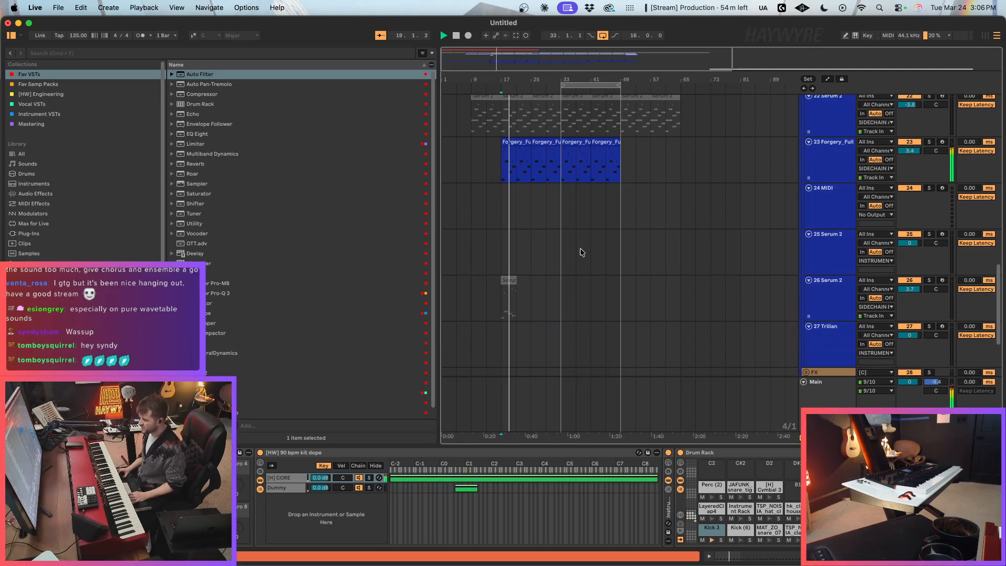
{"action": "left_click", "coordinate": [32, 342]}
{"action": "scroll", "coordinate": [536, 291], "scroll_direction": "up", "scroll_amount": 12}
{"action": "scroll", "coordinate": [538, 298], "scroll_direction": "up", "scroll_amount": 10}
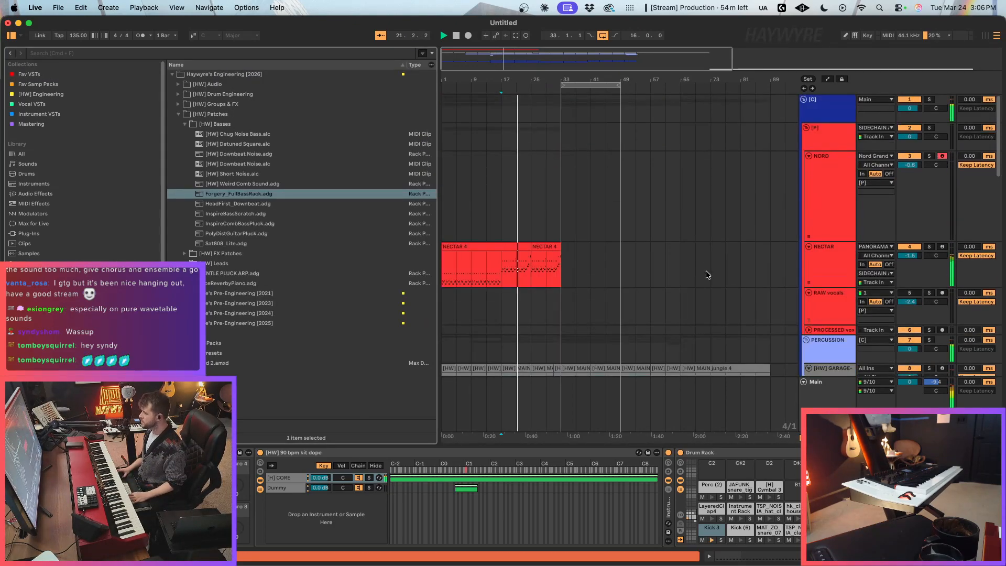
{"action": "scroll", "coordinate": [718, 250], "scroll_direction": "down", "scroll_amount": 5}
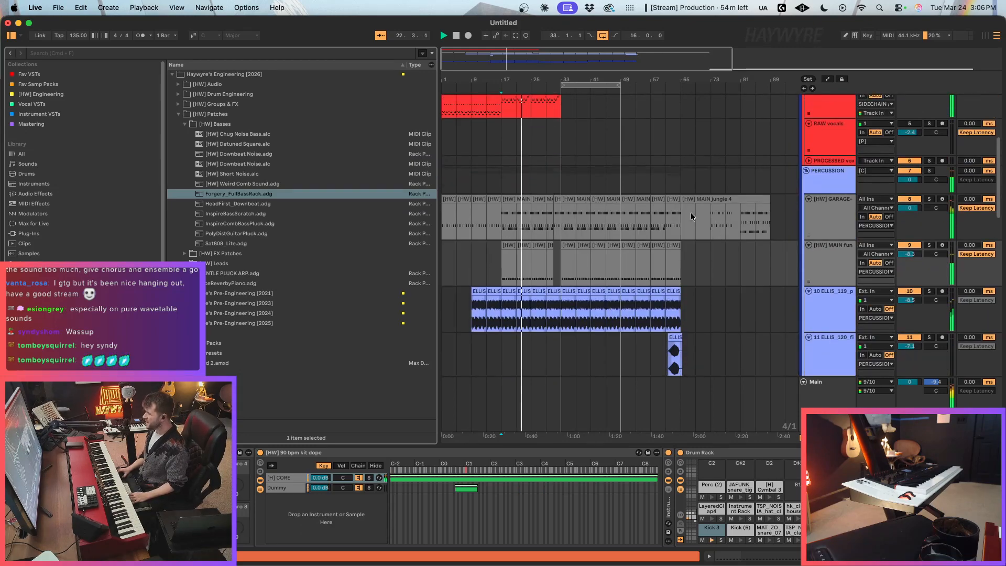
{"action": "scroll", "coordinate": [692, 216], "scroll_direction": "up", "scroll_amount": 3}
{"action": "left_click", "coordinate": [781, 236]}
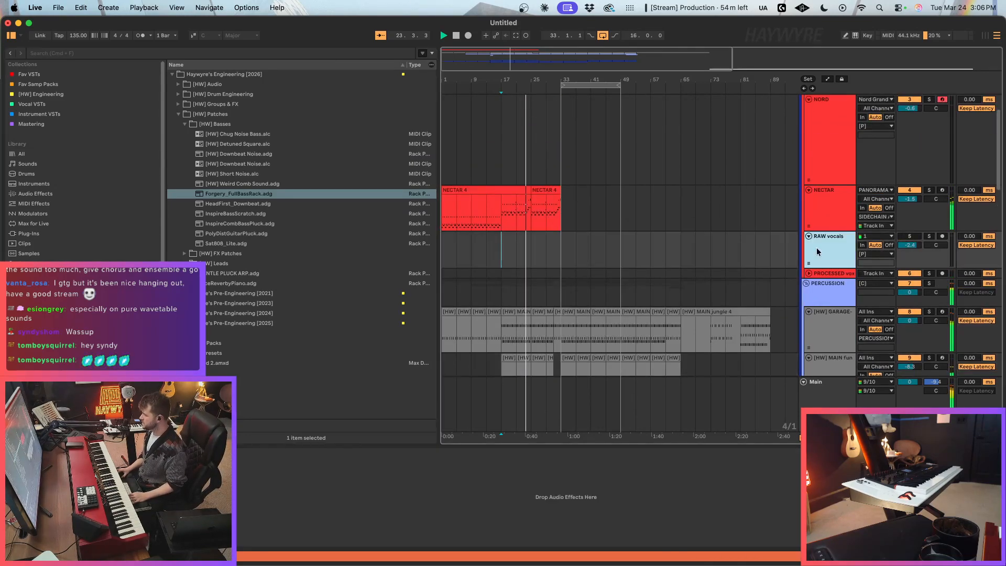
{"action": "left_click", "coordinate": [540, 207]}
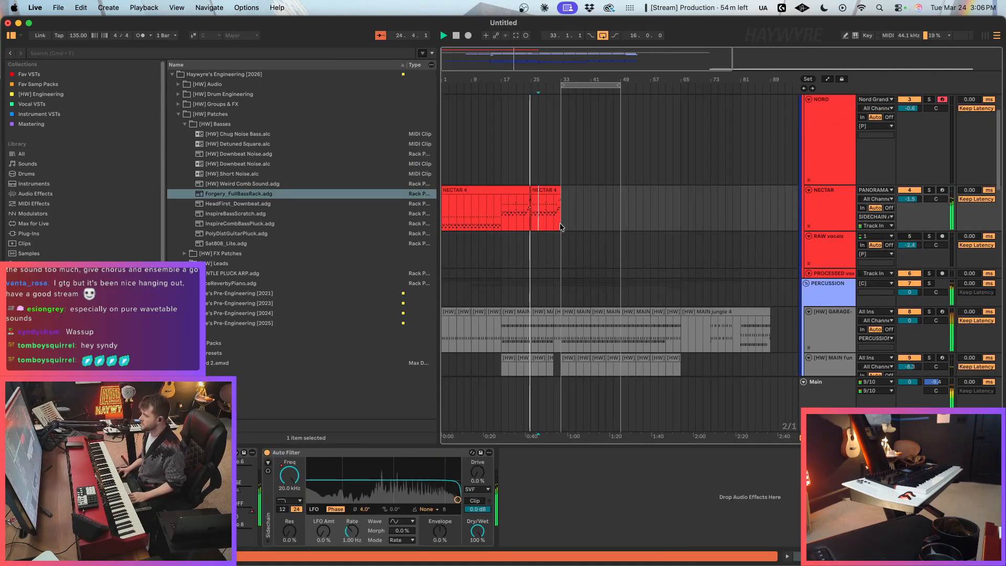
{"action": "left_click", "coordinate": [832, 253]}
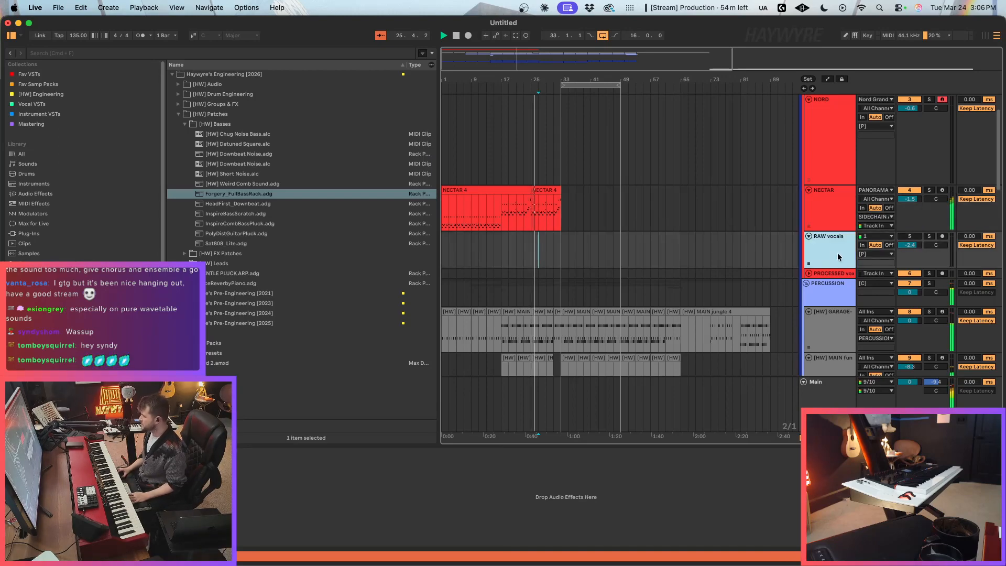
{"action": "left_click", "coordinate": [809, 274]}
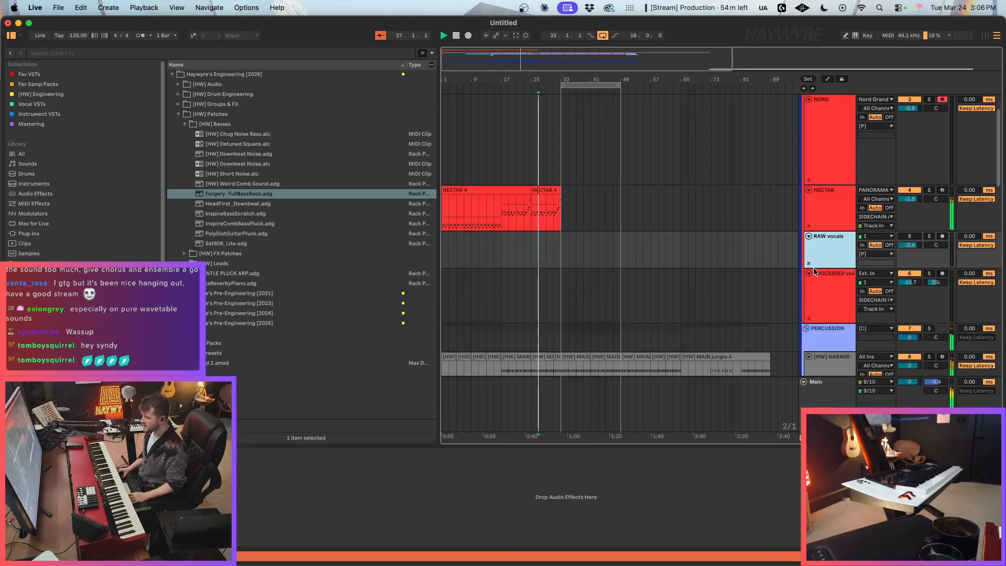
{"action": "left_click", "coordinate": [583, 243]}
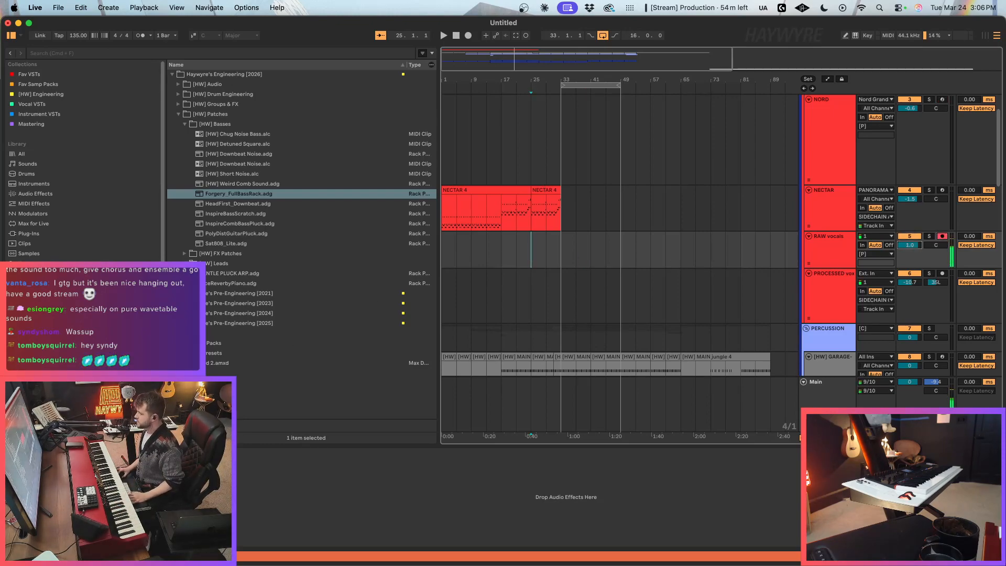
Step: Load PitchMonster onto the RAW vocals track and set its grain rate to 1 Hz and pitch to -8 semitones
{"action": "left_click", "coordinate": [33, 103]}
{"action": "left_click_drag", "start_coordinate": [203, 123], "coordinate": [588, 253]}
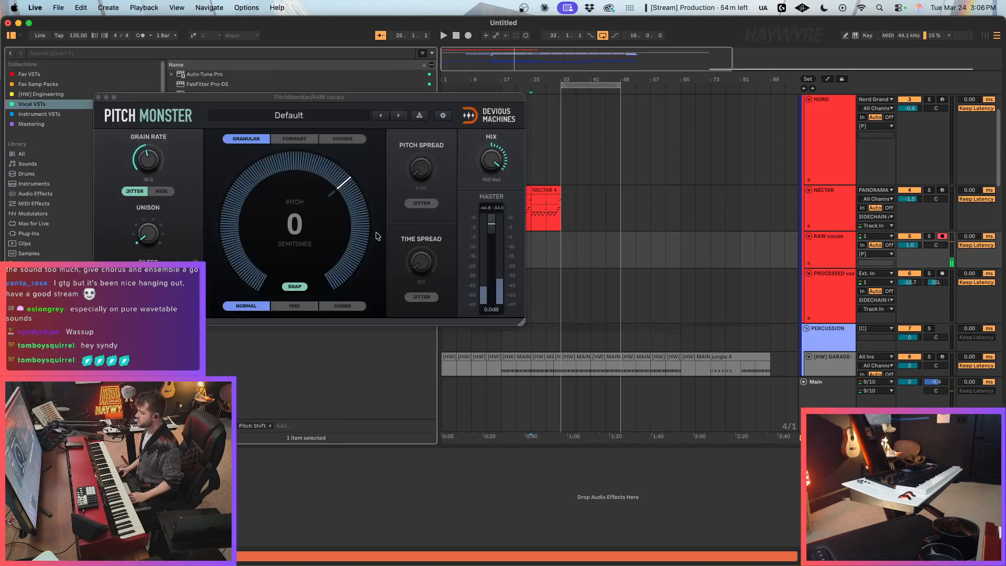
{"action": "left_click_drag", "start_coordinate": [512, 191], "coordinate": [517, 278]}
{"action": "left_click_drag", "start_coordinate": [640, 223], "coordinate": [639, 252]}
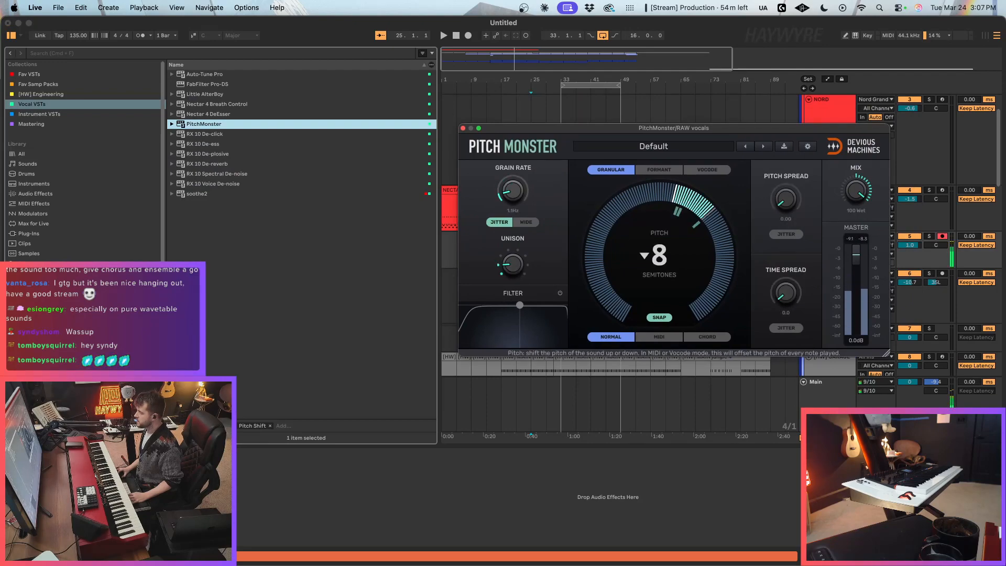
Step: Raise the RAW vocals track's volume to 3.9 dB and reset PitchMonster's unison to its default
{"action": "left_click_drag", "start_coordinate": [836, 129], "coordinate": [676, 182]}
{"action": "left_click_drag", "start_coordinate": [914, 249], "coordinate": [915, 241]}
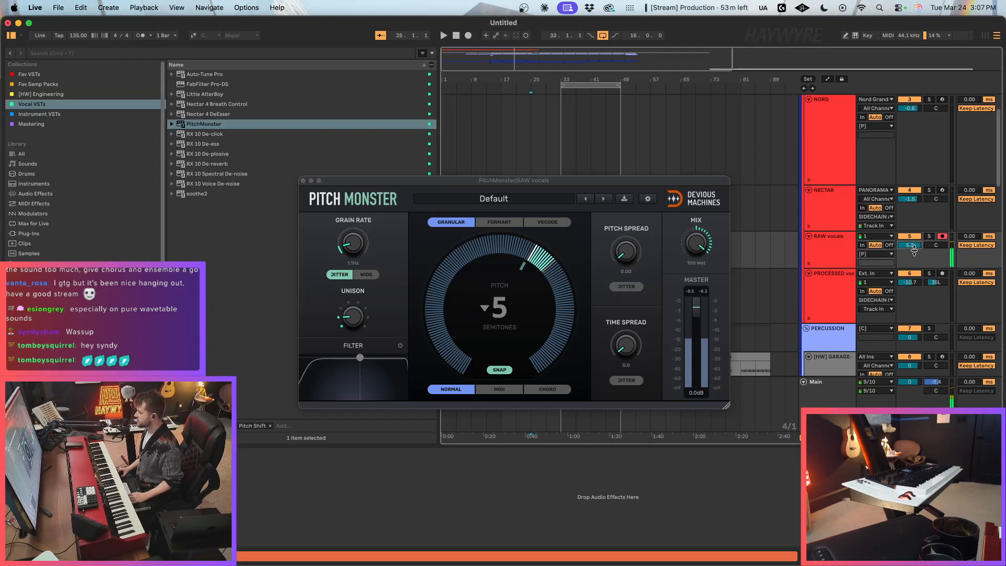
{"action": "double_click", "coordinate": [354, 317]}
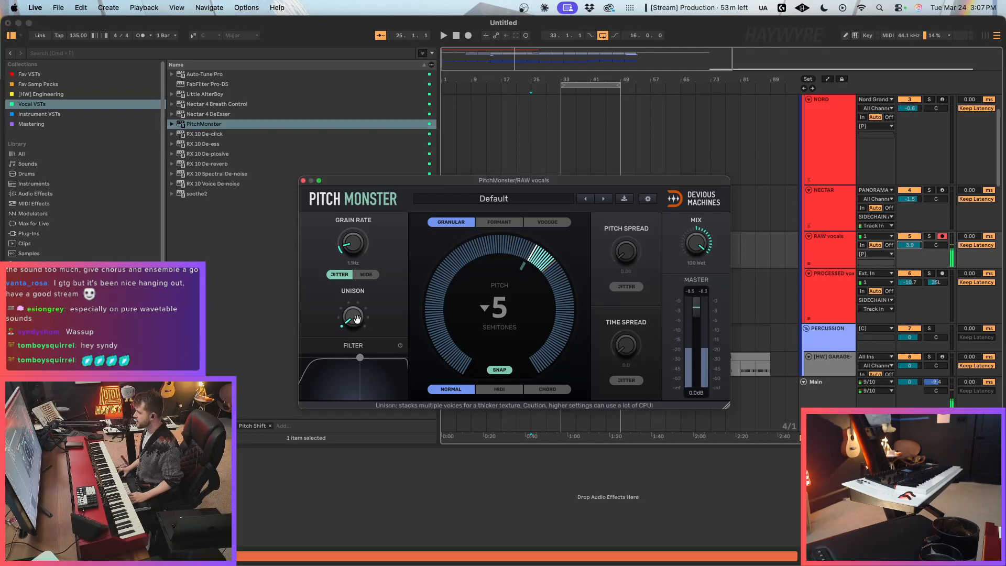
Step: Switch PitchMonster to Formant mode, set the pitch to -11 semitones and lower the formant shift
{"action": "left_click", "coordinate": [513, 220]}
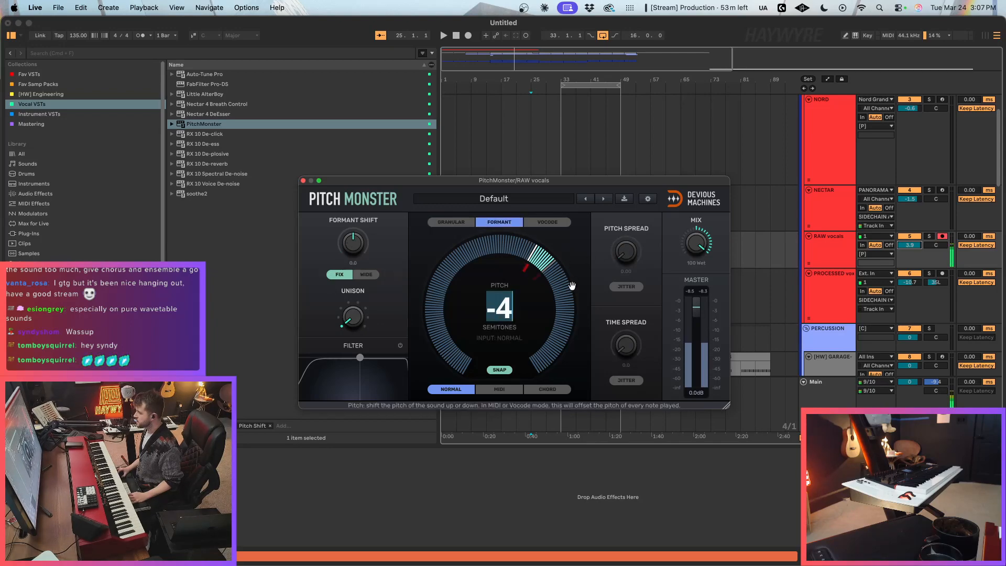
{"action": "left_click_drag", "start_coordinate": [500, 308], "coordinate": [501, 340]}
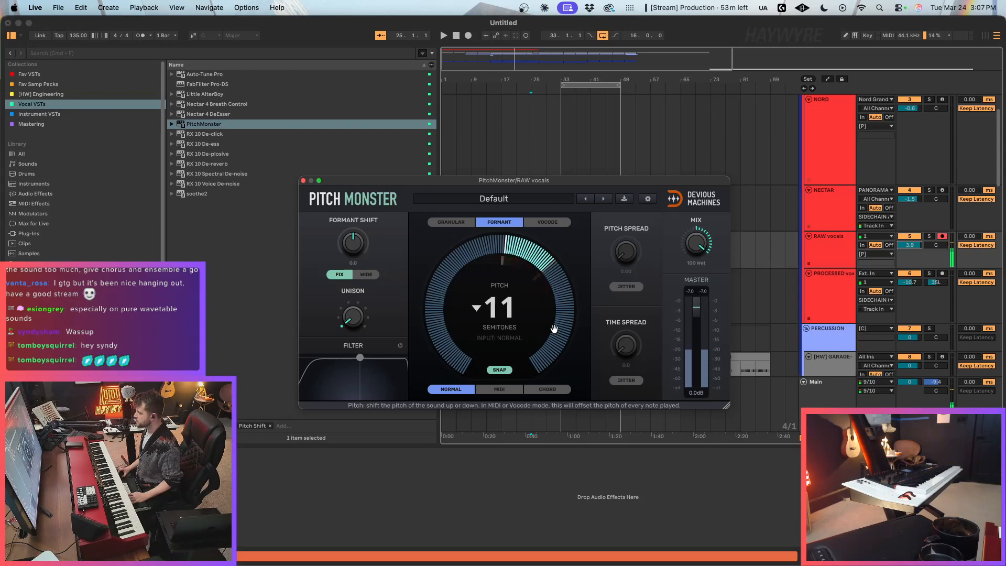
{"action": "left_click_drag", "start_coordinate": [353, 242], "coordinate": [353, 268]}
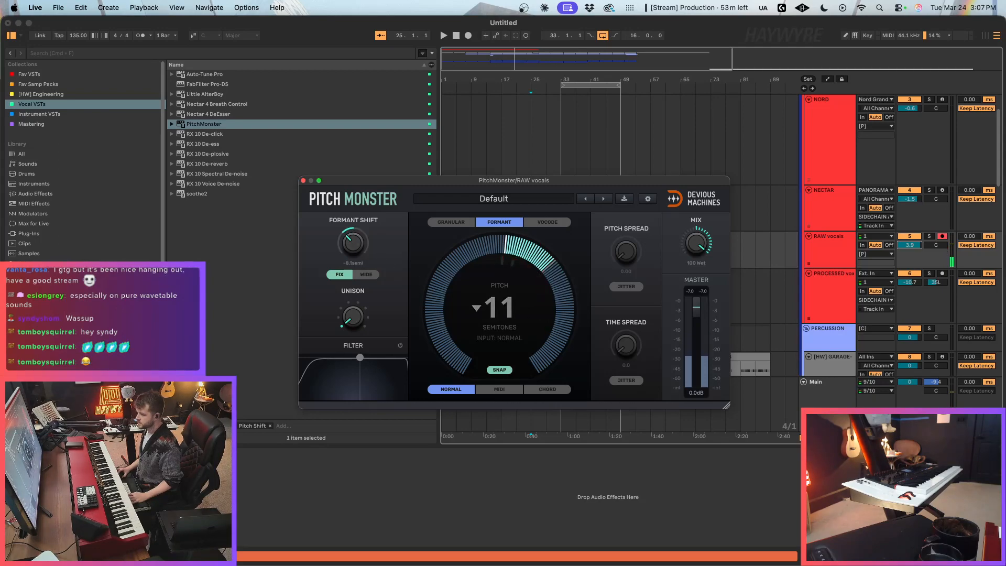
Step: Copy ValhallaVintageVerb from the PROCESSED vox track's effects to the RAW vocals track
{"action": "left_click", "coordinate": [830, 302]}
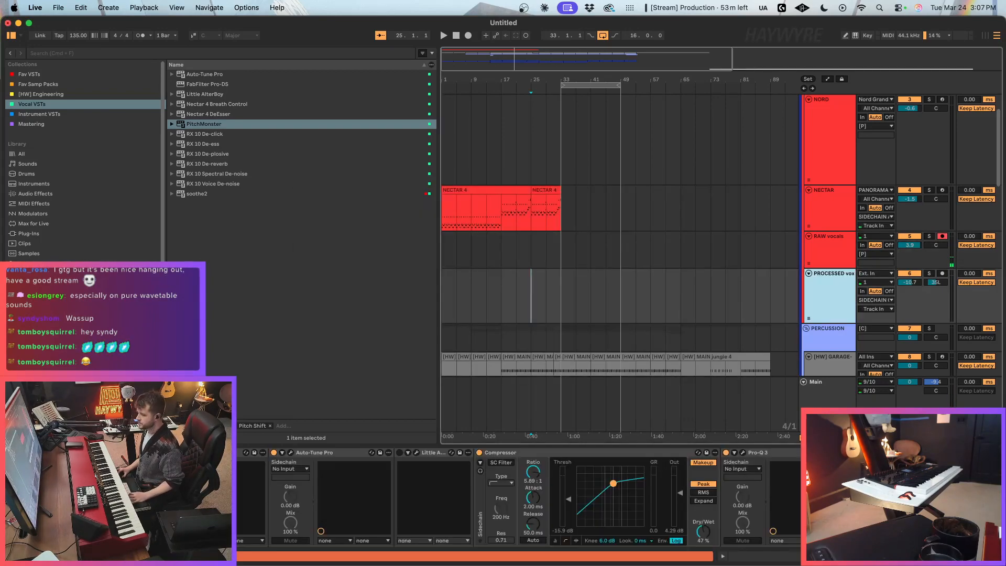
{"action": "left_click", "coordinate": [833, 493]}
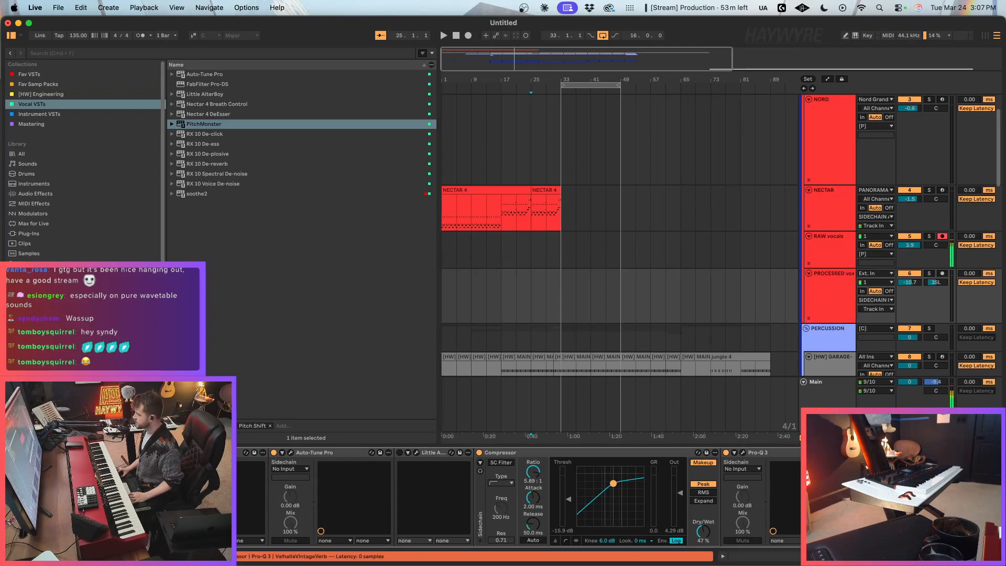
{"action": "left_click", "coordinate": [840, 247]}
{"action": "left_click", "coordinate": [671, 497]}
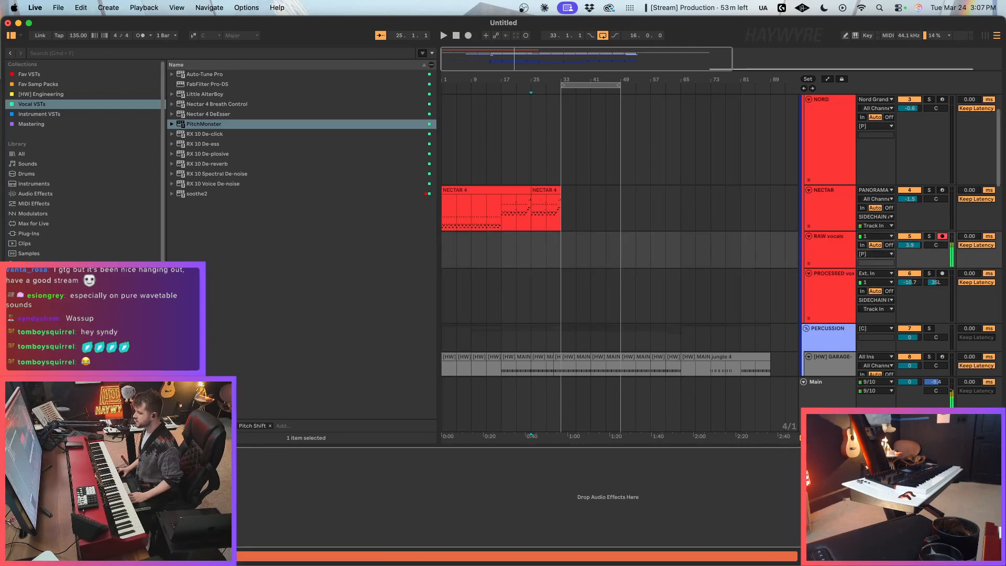
Step: Play the arrangement from about bar 13 and set the RAW vocals ValhallaVintageVerb mix to 34.7 %
{"action": "left_click", "coordinate": [560, 243]}
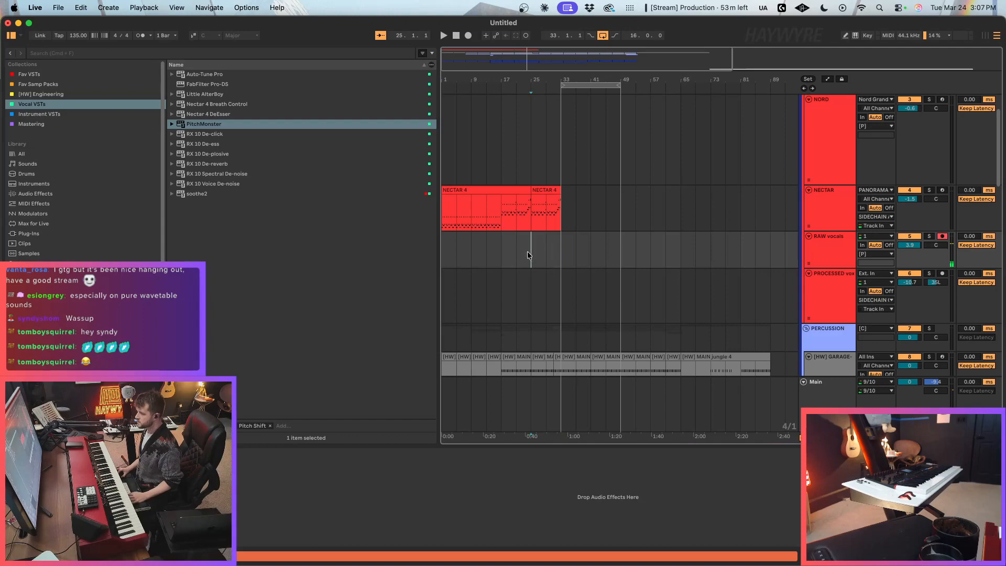
{"action": "key", "text": "space"}
{"action": "left_click", "coordinate": [487, 252]}
{"action": "left_click", "coordinate": [432, 65]}
{"action": "key", "text": "Escape"}
{"action": "left_click_drag", "start_coordinate": [479, 62], "coordinate": [461, 63]}
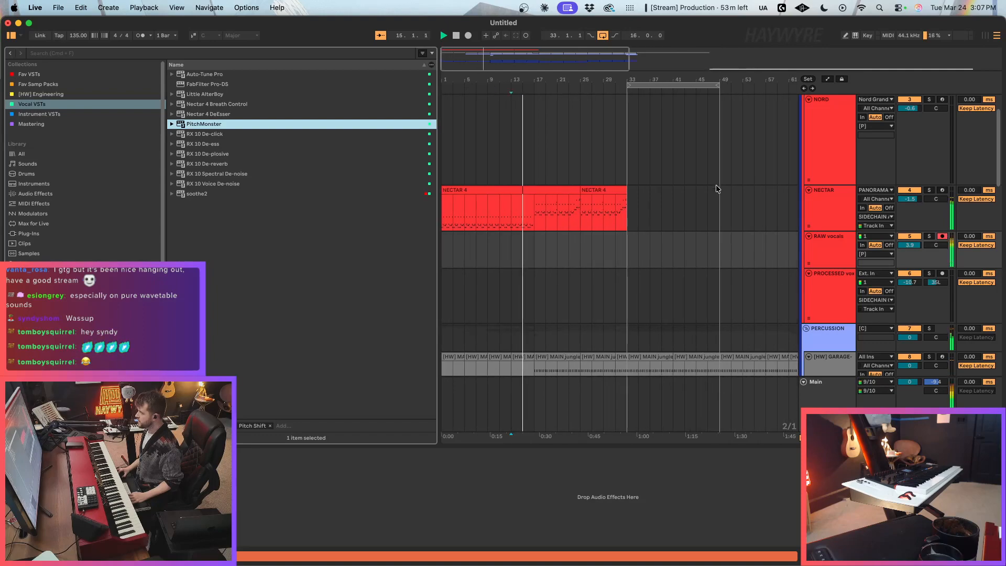
{"action": "key", "text": "alt+super+p"}
{"action": "left_click_drag", "start_coordinate": [55, 122], "coordinate": [55, 105]}
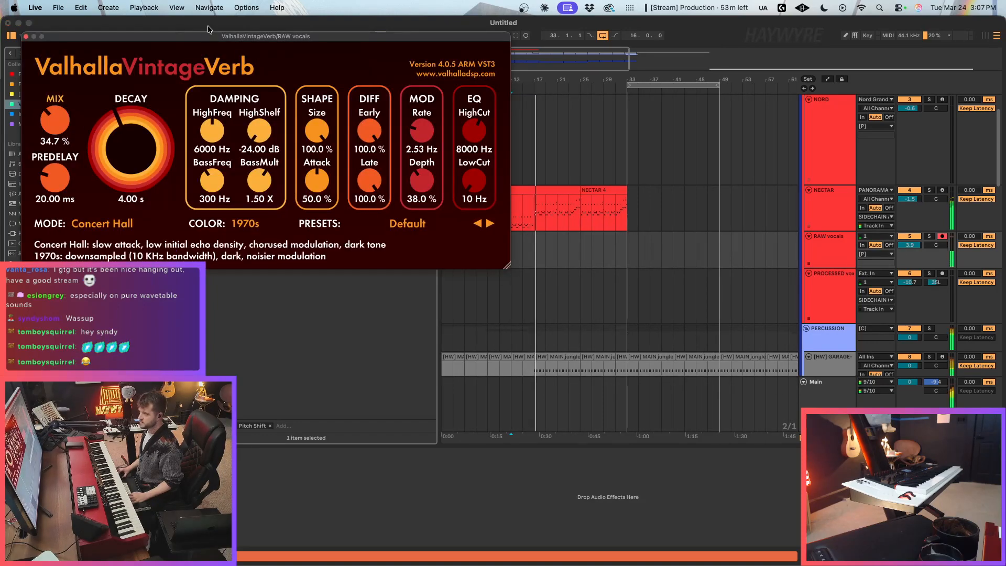
Step: Lower the RAW vocals track to -1.3 dB and record a vocal take on it from about bar 24 to bar 41
{"action": "left_click_drag", "start_coordinate": [202, 36], "coordinate": [676, 87]}
{"action": "left_click_drag", "start_coordinate": [441, 159], "coordinate": [336, 160]}
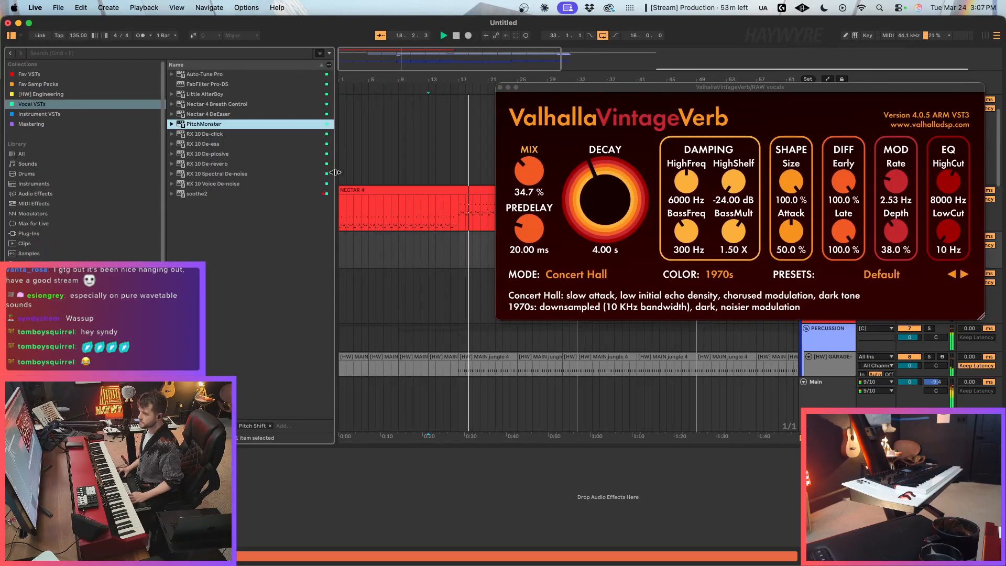
{"action": "mouse_move", "coordinate": [557, 87]}
{"action": "left_mouse_down"}
{"action": "mouse_move", "coordinate": [504, 162]}
{"action": "mouse_move", "coordinate": [489, 215]}
{"action": "mouse_move", "coordinate": [501, 248]}
{"action": "left_mouse_up"}
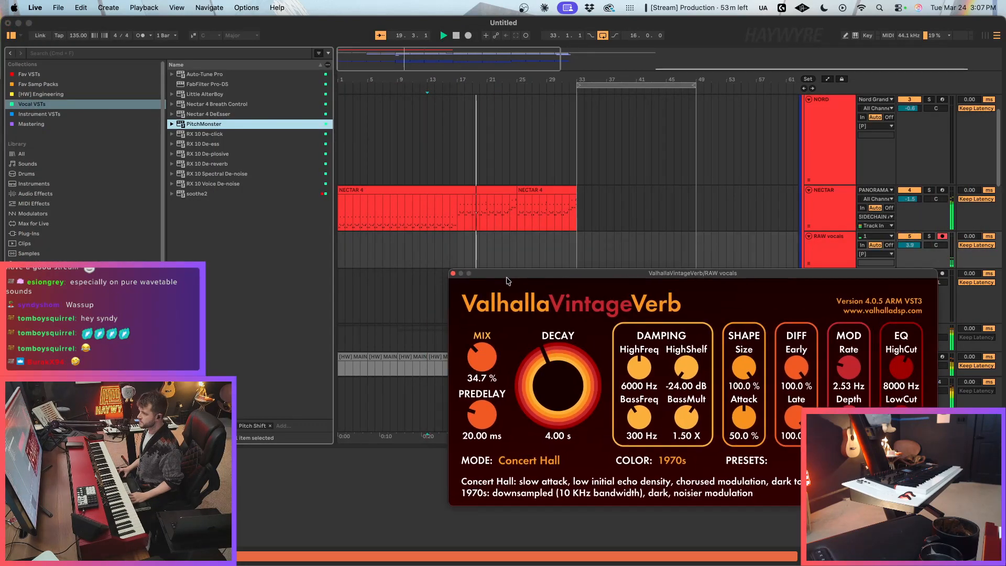
{"action": "left_click", "coordinate": [501, 249]}
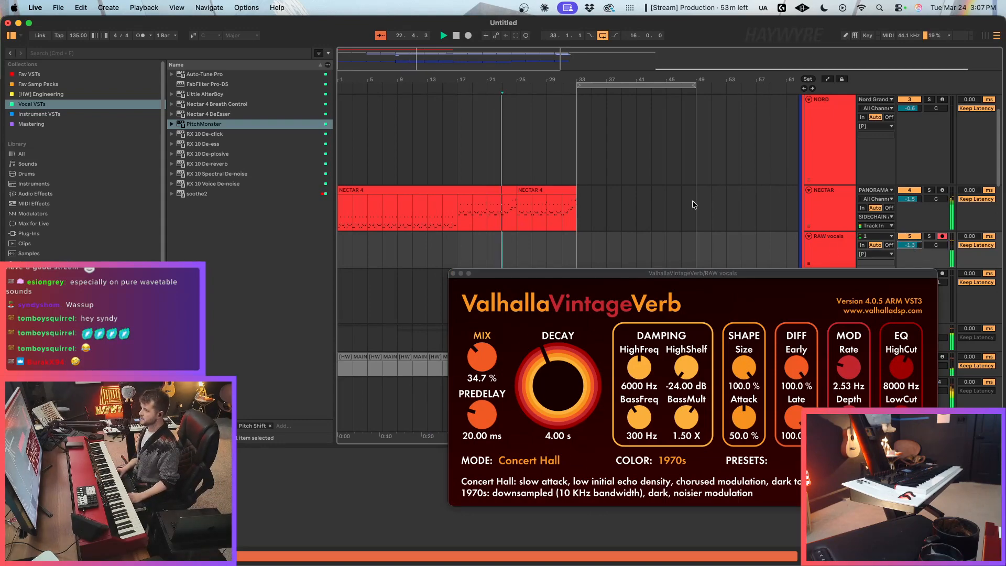
{"action": "key", "text": "F9"}
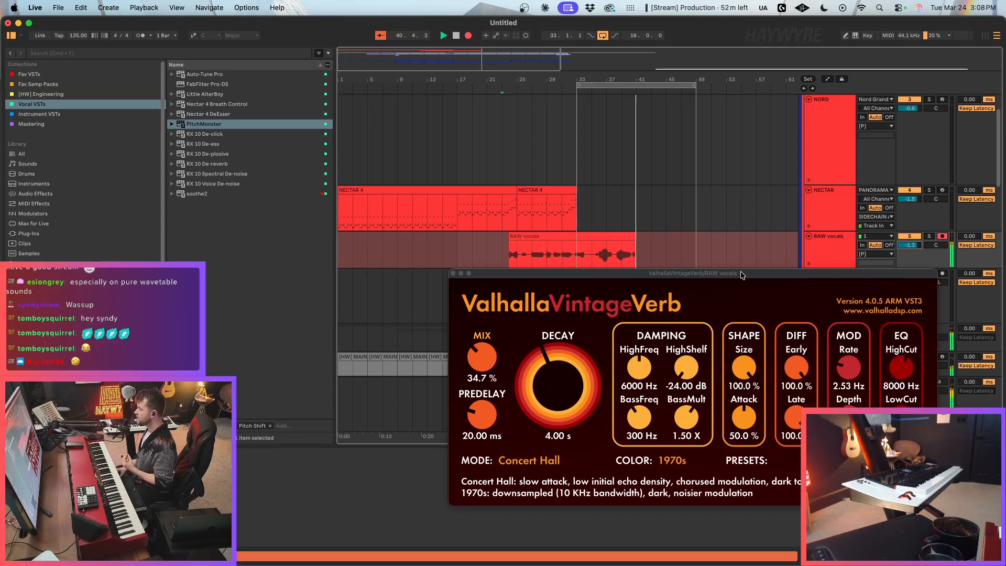
{"action": "key", "text": "space"}
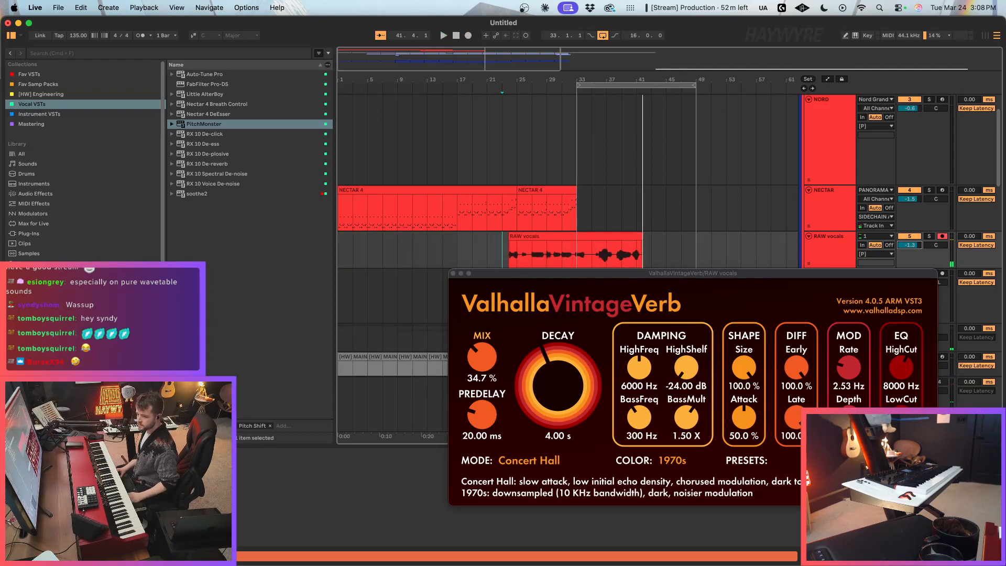
Step: Clear the reverb window from view and move the recorded vocal clip from RAW vocals to the PROCESSED vox track
{"action": "left_click_drag", "start_coordinate": [578, 277], "coordinate": [761, 371]}
{"action": "left_click", "coordinate": [582, 482]}
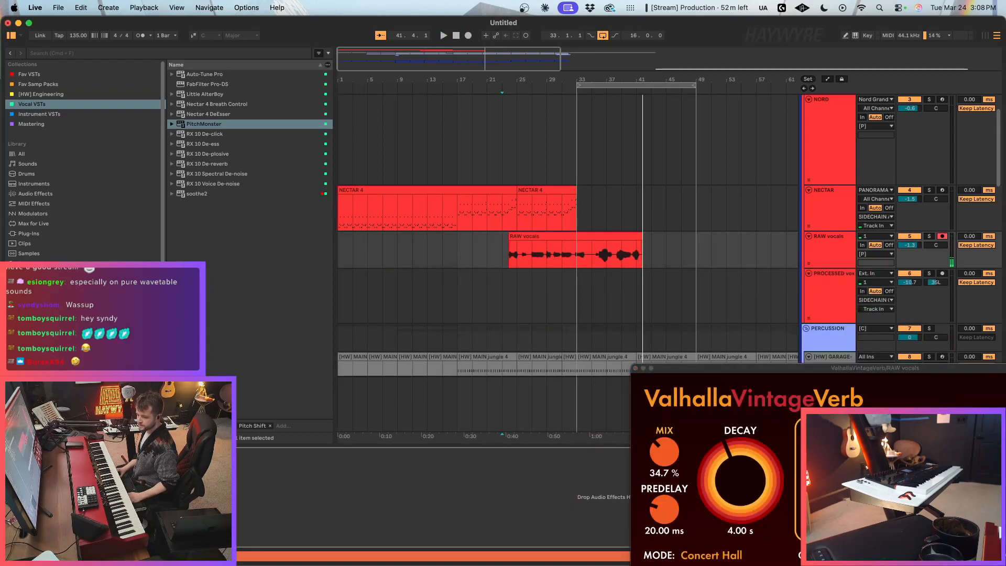
{"action": "left_click_drag", "start_coordinate": [622, 235], "coordinate": [631, 300]}
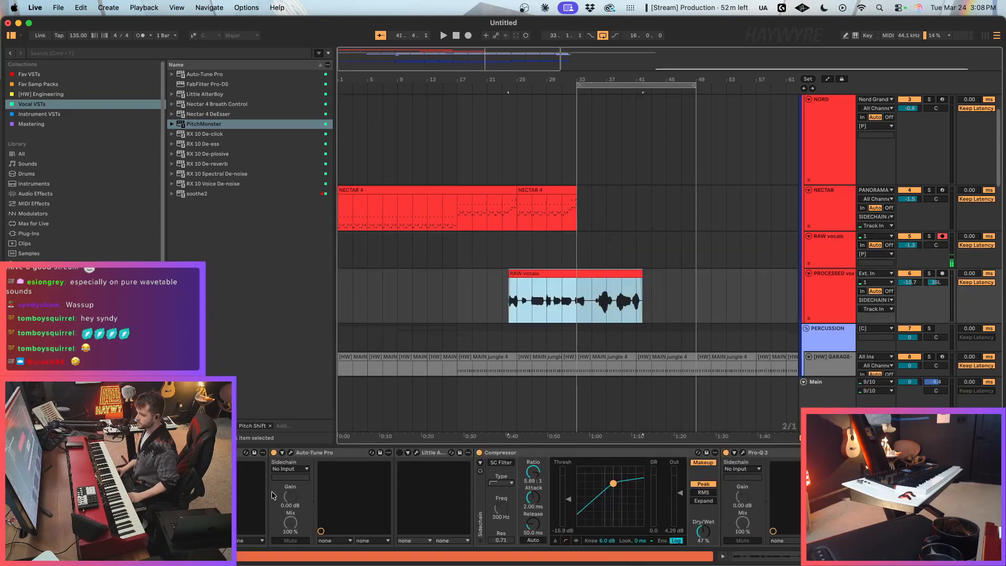
Step: Set Auto-Tune Pro on the PROCESSED vox track to the key of C Minor and play back the vocal
{"action": "left_click", "coordinate": [291, 454]}
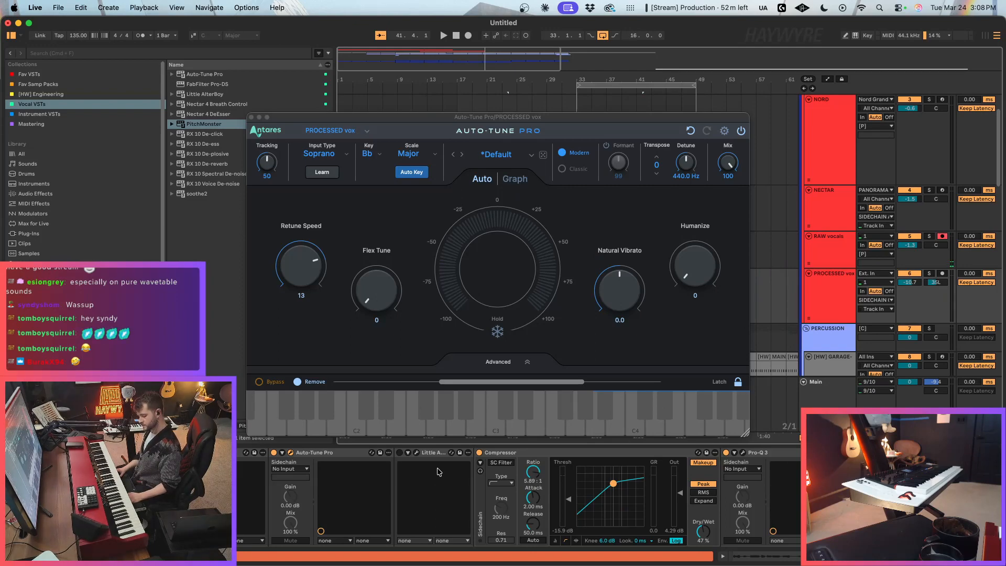
{"action": "left_click", "coordinate": [380, 155]}
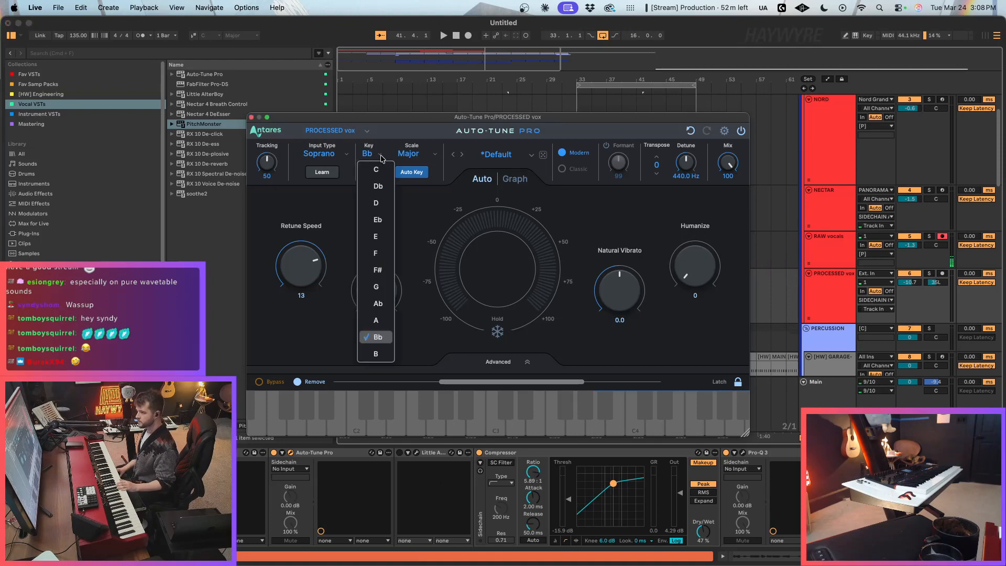
{"action": "left_click", "coordinate": [376, 169]}
{"action": "left_click", "coordinate": [408, 153]}
{"action": "left_click", "coordinate": [414, 171]}
{"action": "key", "text": "space"}
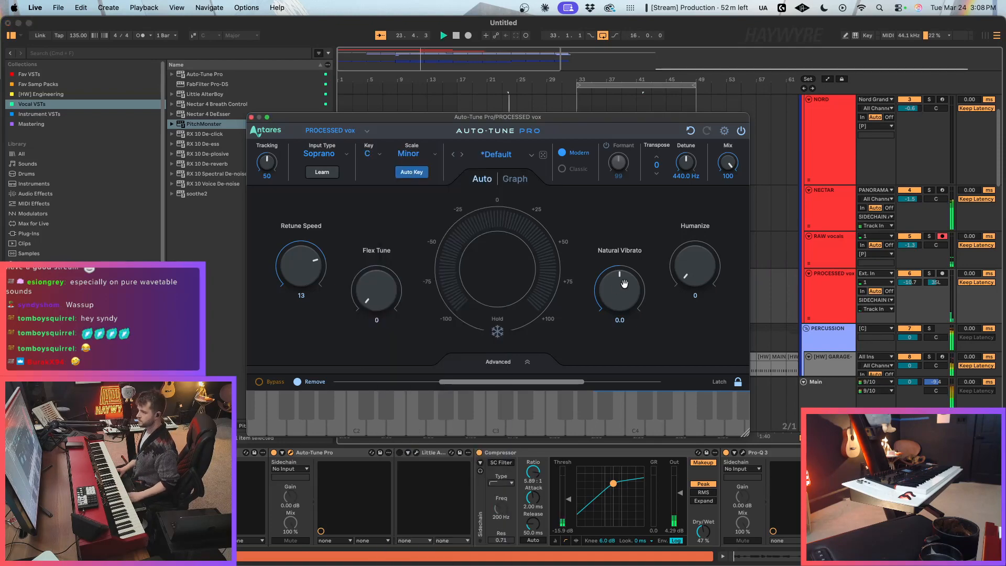
Step: Raise the PROCESSED vox track to -3.3 dB, disarm the RAW vocals track, and dismiss the Auto-Tune Pro window
{"action": "left_click_drag", "start_coordinate": [594, 128], "coordinate": [719, 351]}
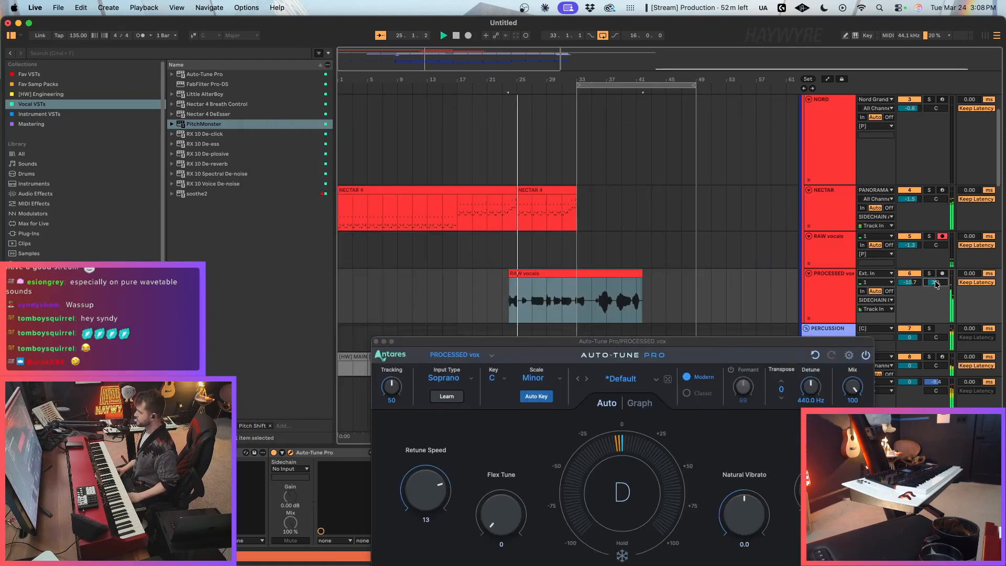
{"action": "left_click", "coordinate": [528, 307]}
{"action": "left_click", "coordinate": [942, 235]}
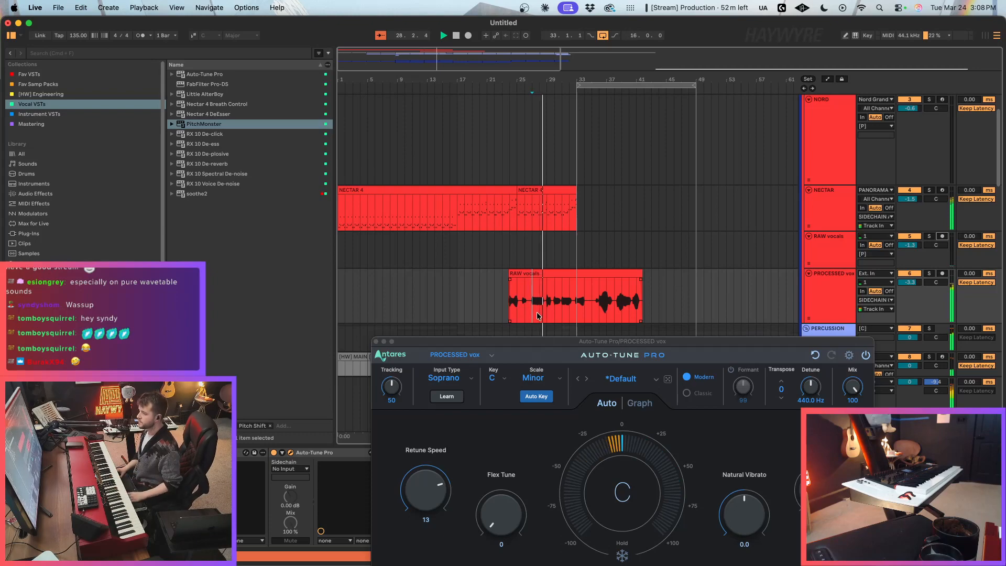
{"action": "left_click", "coordinate": [376, 341]}
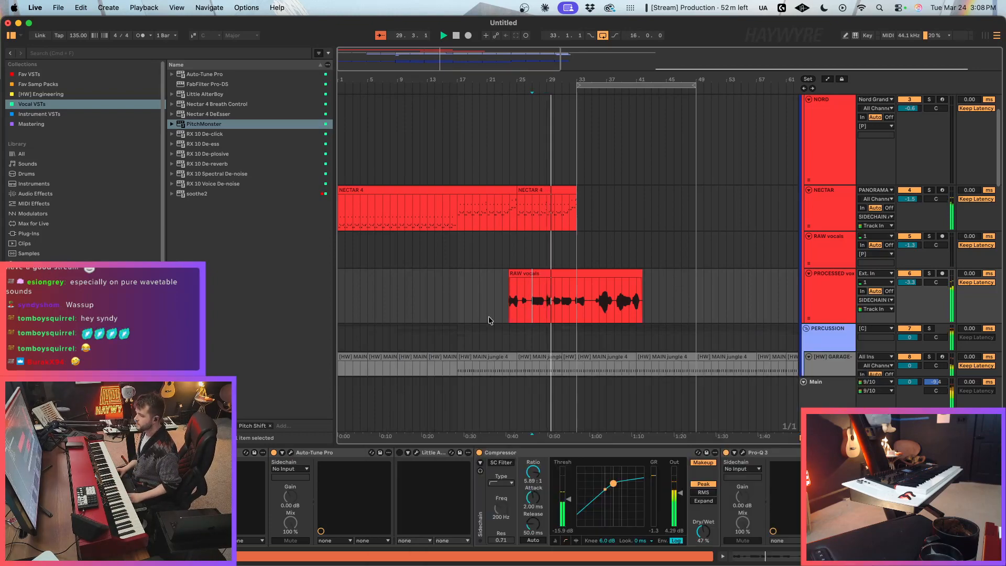
Step: Set the Auto-Tune Pro retune speed on the PROCESSED vox track to 6
{"action": "scroll", "coordinate": [486, 314], "scroll_direction": "down", "scroll_amount": 3}
{"action": "left_click", "coordinate": [290, 452]}
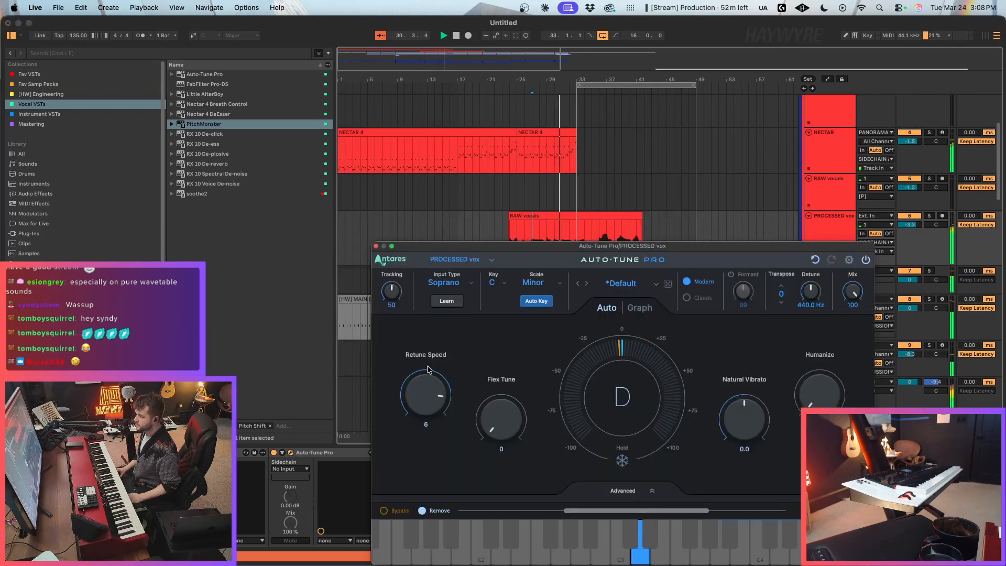
{"action": "left_click", "coordinate": [375, 246]}
Step: Copy the two-bar phrase at about bar 27 of the recorded vocal and paste it at bar 2 on PROCESSED vox
{"action": "left_click_drag", "start_coordinate": [533, 254], "coordinate": [546, 258]}
{"action": "left_click", "coordinate": [341, 247]}
{"action": "key", "text": "space"}
{"action": "key", "text": "space"}
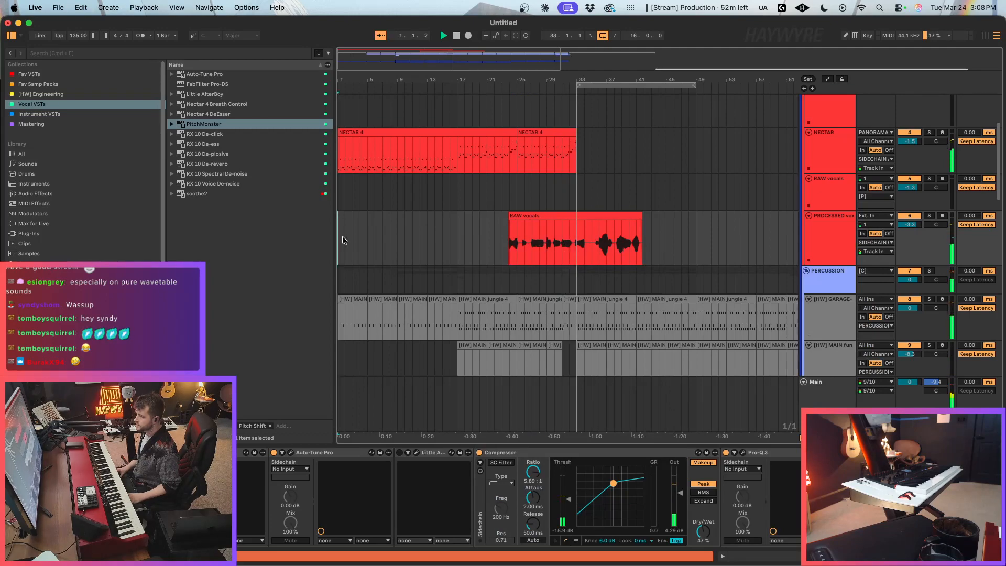
{"action": "key", "text": "super+v"}
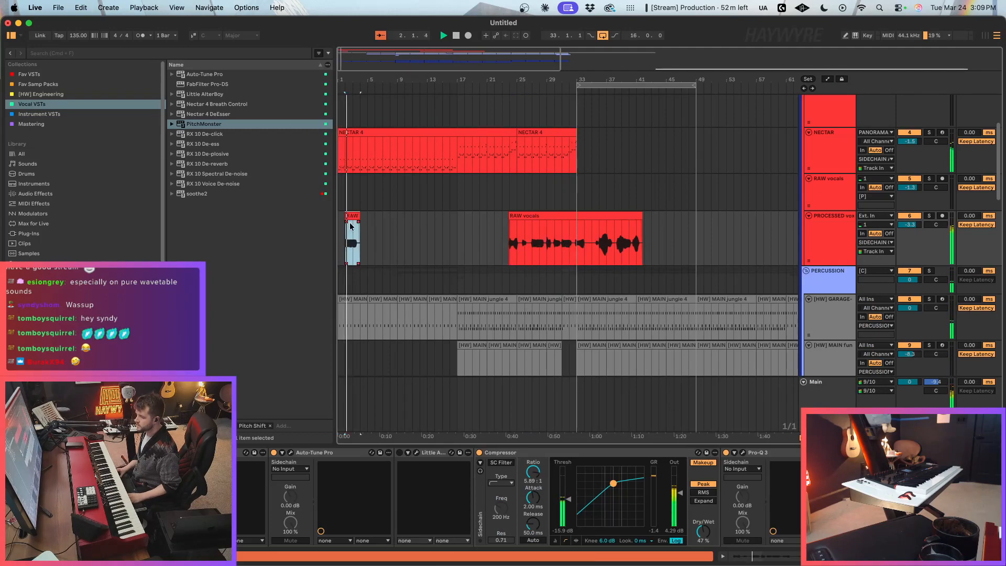
Step: Set the ValhallaVintageVerb mix on the PROCESSED vox track to 55.5 %
{"action": "left_click", "coordinate": [869, 452]}
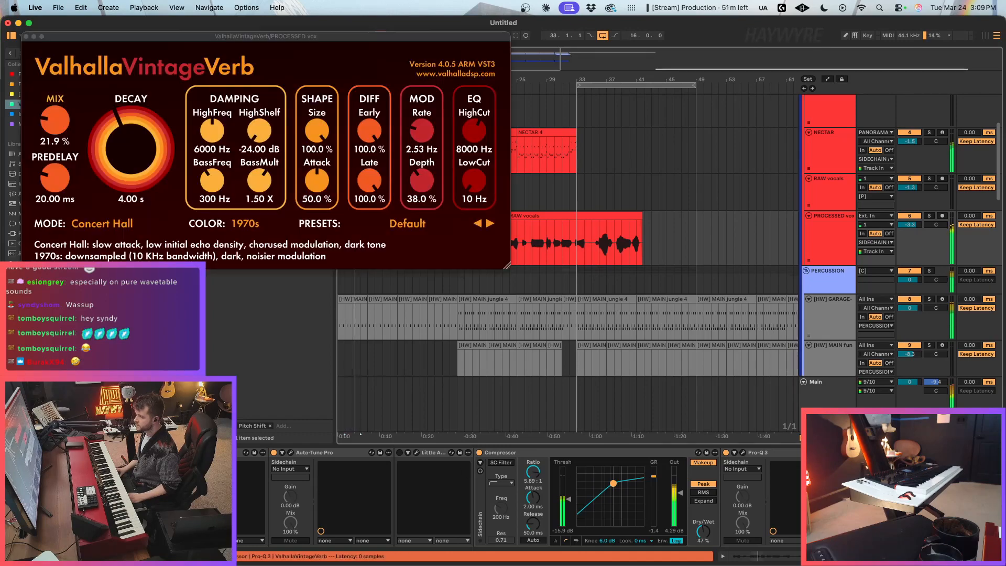
{"action": "left_click_drag", "start_coordinate": [65, 141], "coordinate": [82, 49]}
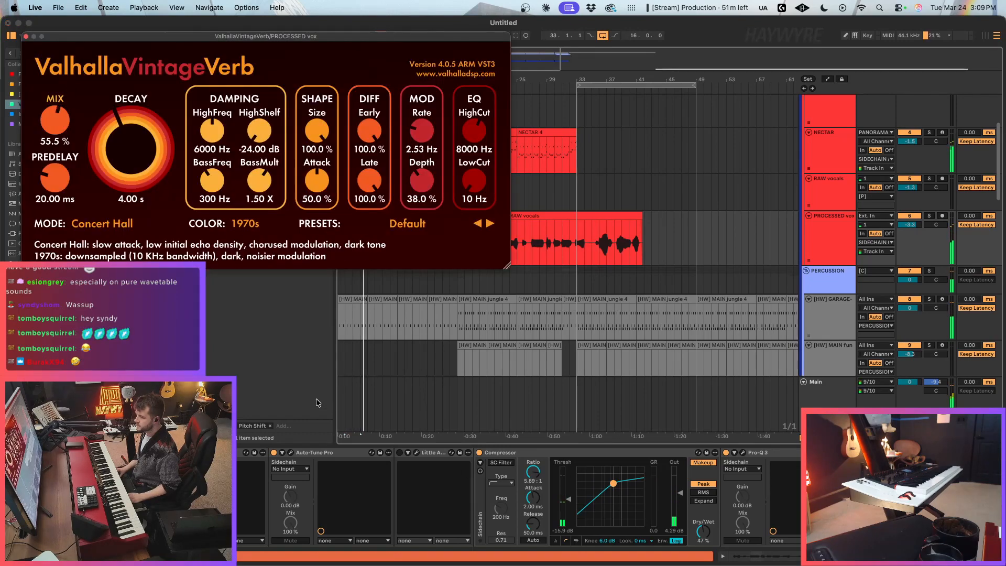
{"action": "left_click", "coordinate": [553, 113]}
Step: Repeat the two-bar vocal phrase at bar 6 on PROCESSED vox and clear the reverb window from view
{"action": "left_click", "coordinate": [349, 244]}
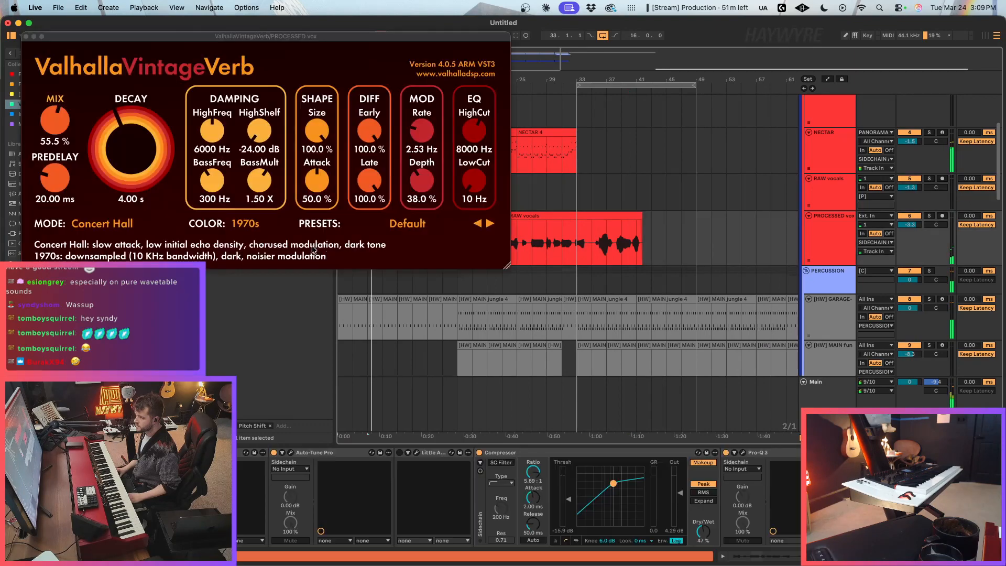
{"action": "left_click_drag", "start_coordinate": [157, 36], "coordinate": [459, 74]}
{"action": "left_click_drag", "start_coordinate": [362, 172], "coordinate": [355, 135]}
{"action": "left_click", "coordinate": [328, 76]}
Step: Copy the opening sound of the recorded vocal at bar 24 and place it at bar 9 as a clip about 1.5 bars long
{"action": "left_click", "coordinate": [496, 247]}
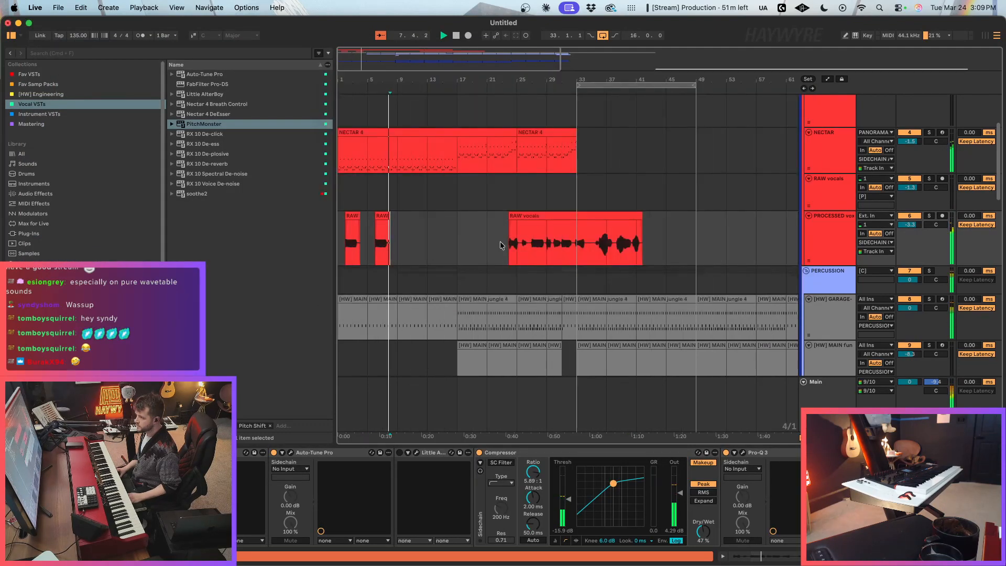
{"action": "left_click", "coordinate": [513, 249]}
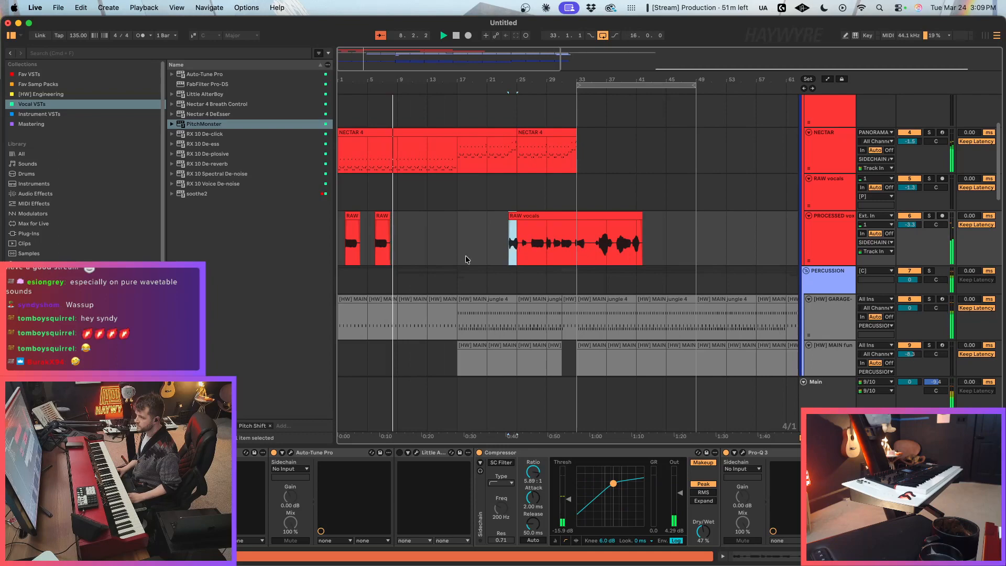
{"action": "left_click", "coordinate": [404, 250]}
{"action": "key", "text": "super+v"}
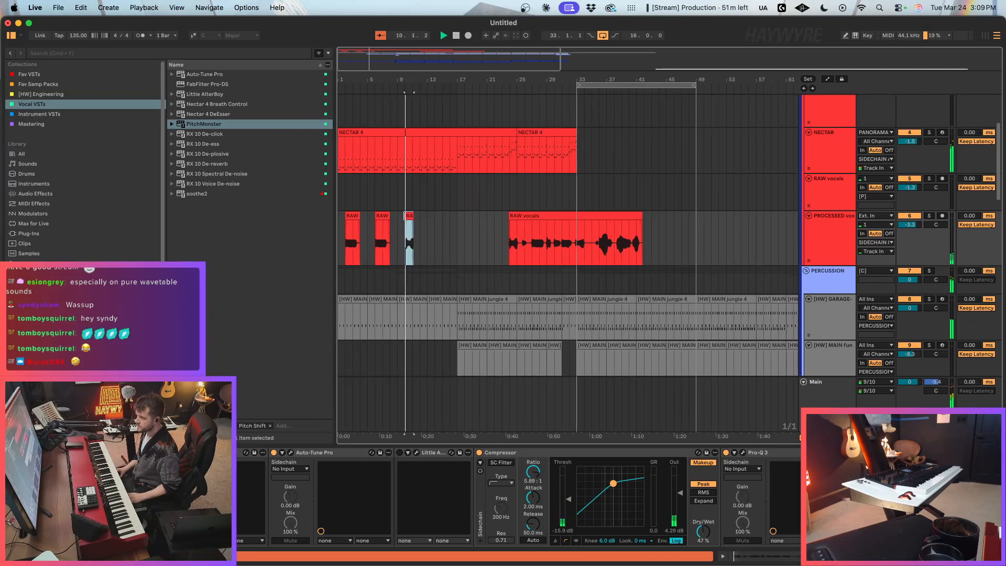
{"action": "left_click_drag", "start_coordinate": [357, 79], "coordinate": [371, 84]}
{"action": "left_click", "coordinate": [548, 206]}
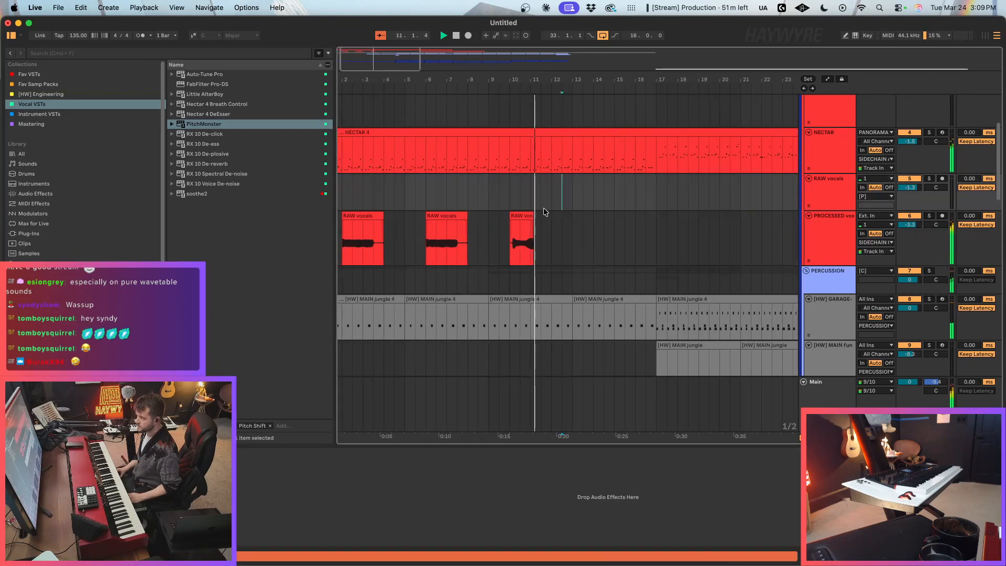
{"action": "mouse_move", "coordinate": [533, 215]}
{"action": "left_mouse_down"}
{"action": "mouse_move", "coordinate": [552, 216]}
{"action": "mouse_move", "coordinate": [517, 226]}
{"action": "left_mouse_up"}
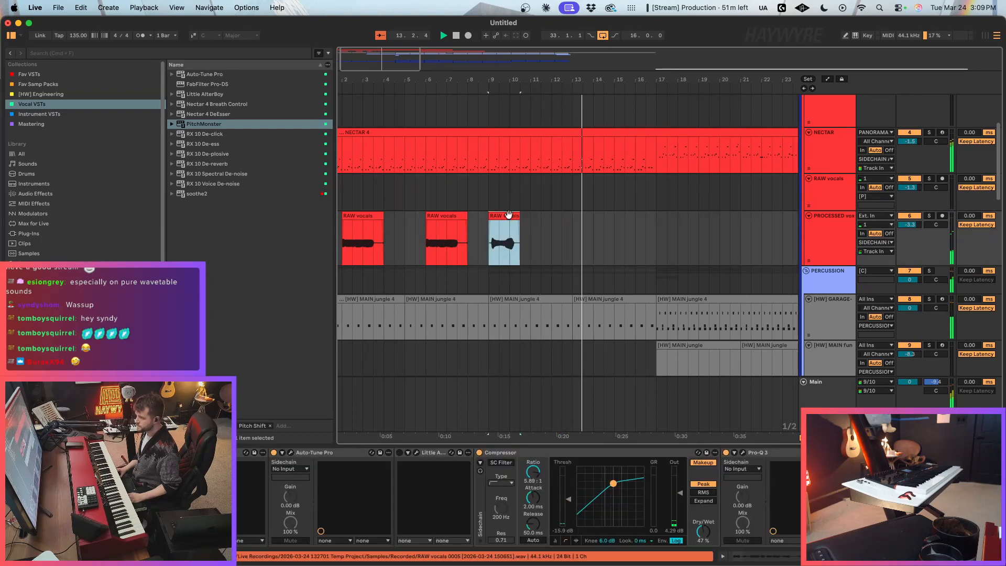
Step: Copy the bar 9 vocal clip to bar 14, and duplicate the four-bar section from bar 13 to bar 17
{"action": "key", "text": "super+c"}
{"action": "left_click", "coordinate": [592, 245]}
{"action": "key", "text": "super+v"}
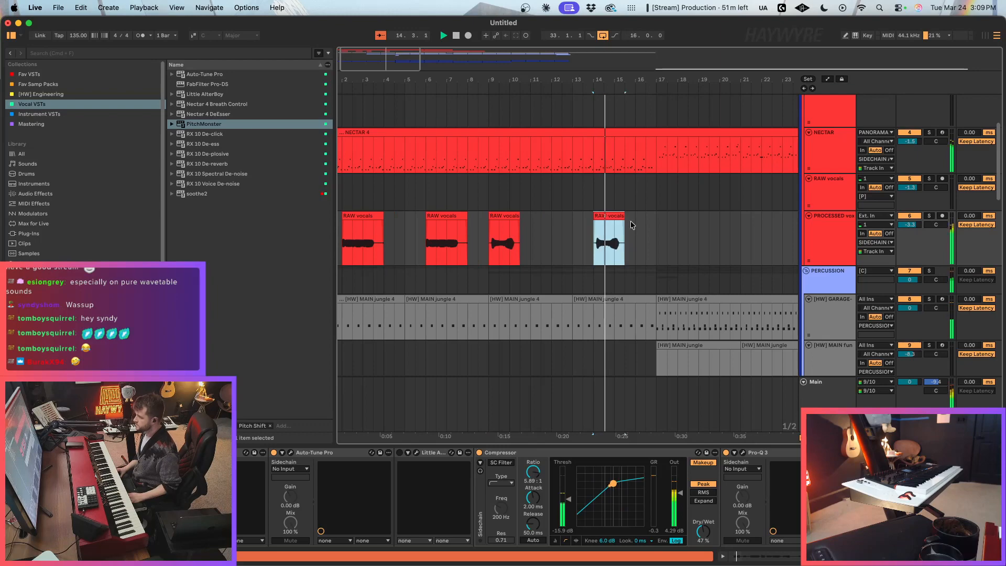
{"action": "left_click_drag", "start_coordinate": [658, 237], "coordinate": [574, 244]}
{"action": "key", "text": "super+d"}
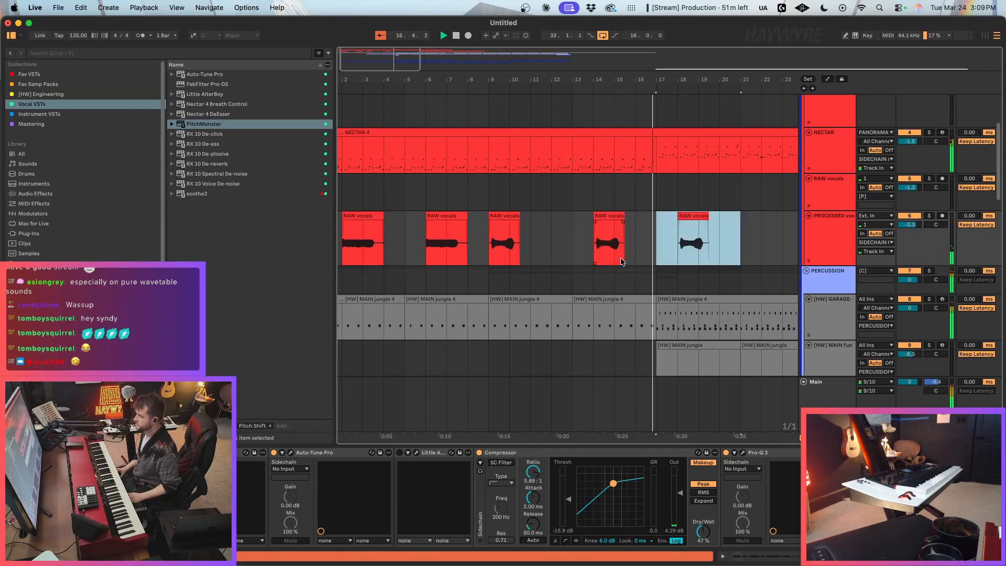
Step: Lower the PROCESSED vox track to -4.8 dB
{"action": "left_click_drag", "start_coordinate": [366, 59], "coordinate": [367, 43]}
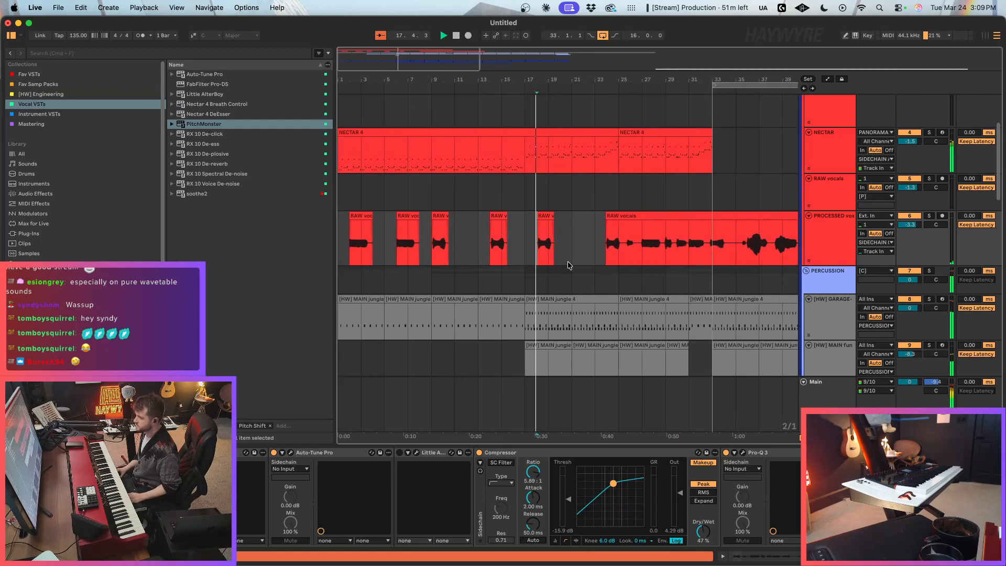
{"action": "left_click", "coordinate": [628, 254]}
{"action": "left_click_drag", "start_coordinate": [910, 224], "coordinate": [909, 227]}
Step: Move the duplicated short vocal clip from bar 18 to bar 16 and trim its end to bar 17
{"action": "key", "text": "super+1"}
{"action": "key", "text": "super+1"}
{"action": "left_click", "coordinate": [700, 254]}
{"action": "key", "text": "space"}
{"action": "left_click_drag", "start_coordinate": [546, 230], "coordinate": [519, 226]}
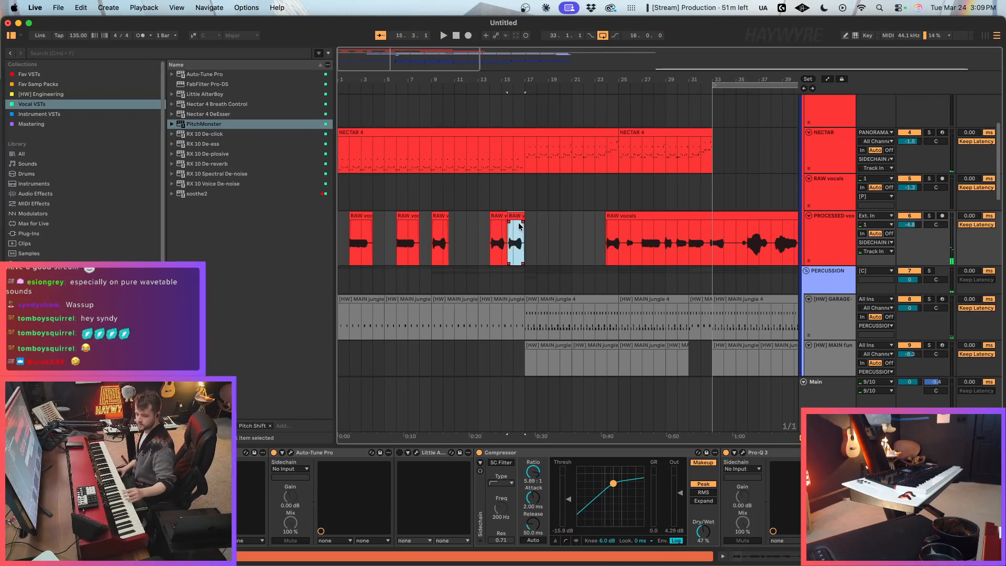
{"action": "left_click", "coordinate": [528, 229]}
{"action": "key", "text": "super+1"}
{"action": "left_click_drag", "start_coordinate": [516, 214], "coordinate": [522, 217]}
{"action": "left_click_drag", "start_coordinate": [395, 58], "coordinate": [399, 89]}
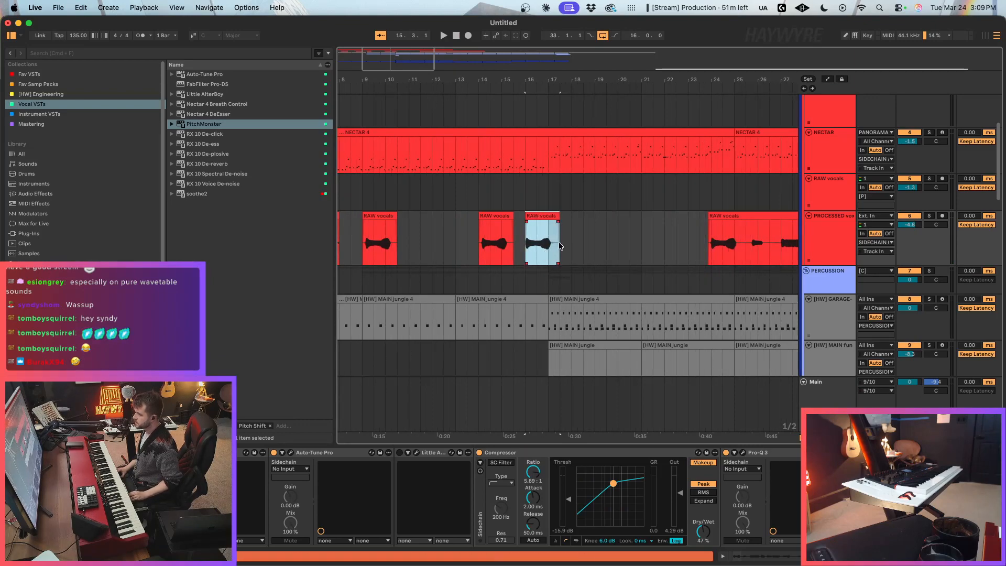
{"action": "key", "text": "space"}
{"action": "left_click_drag", "start_coordinate": [594, 212], "coordinate": [588, 214]}
{"action": "key", "text": "super+2"}
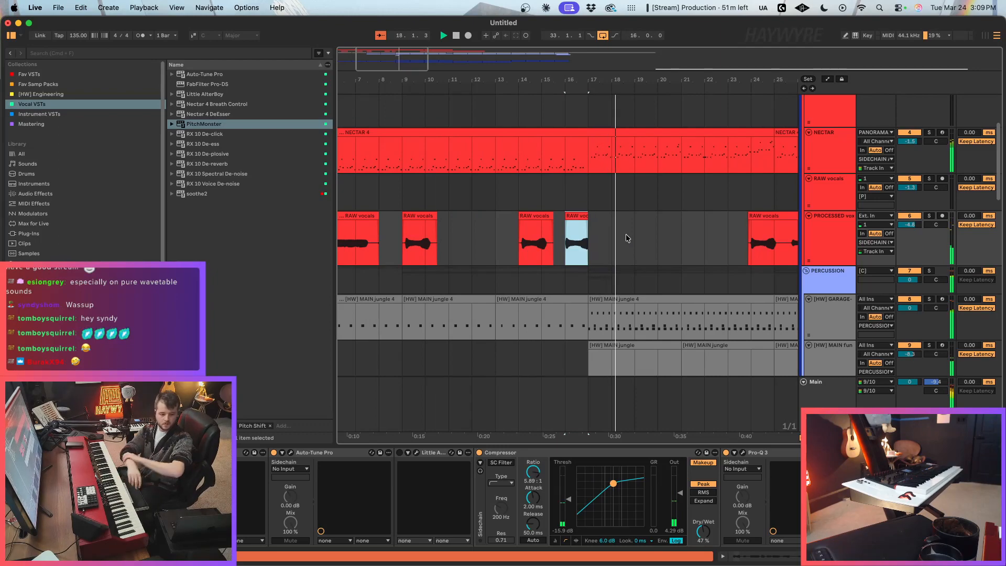
Step: Copy the two-bar phrase at bar 27 of the recorded vocal and trim the start of the long clip to bar 33
{"action": "key", "text": "minus"}
{"action": "key", "text": "minus"}
{"action": "left_click", "coordinate": [537, 245]}
{"action": "key", "text": "super+1"}
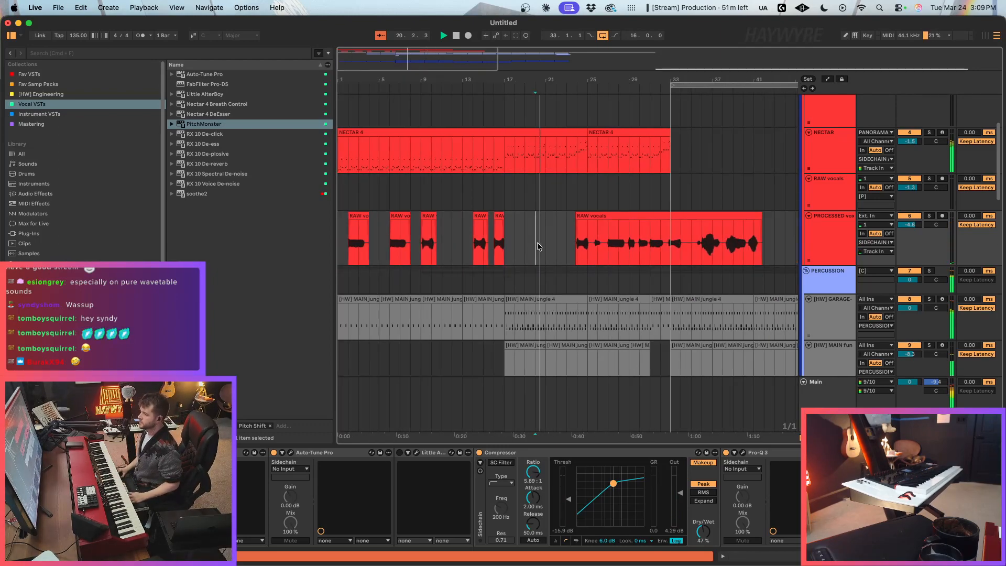
{"action": "left_click", "coordinate": [615, 255]}
{"action": "left_click_drag", "start_coordinate": [610, 255], "coordinate": [630, 255]}
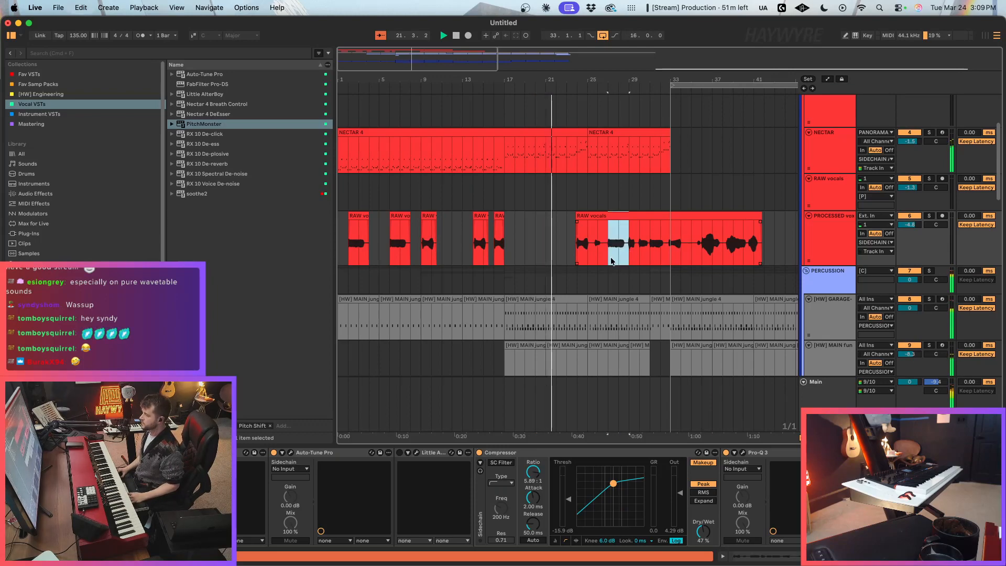
{"action": "left_click", "coordinate": [571, 245]}
{"action": "key", "text": "super+2"}
{"action": "left_click_drag", "start_coordinate": [576, 215], "coordinate": [670, 215]}
Step: Paste the copied two-bar vocal phrase at bar 24 on the PROCESSED vox track
{"action": "left_click", "coordinate": [589, 255]}
{"action": "key", "text": "super+v"}
{"action": "key", "text": "super+1"}
{"action": "left_click", "coordinate": [579, 244]}
{"action": "key", "text": "super+v"}
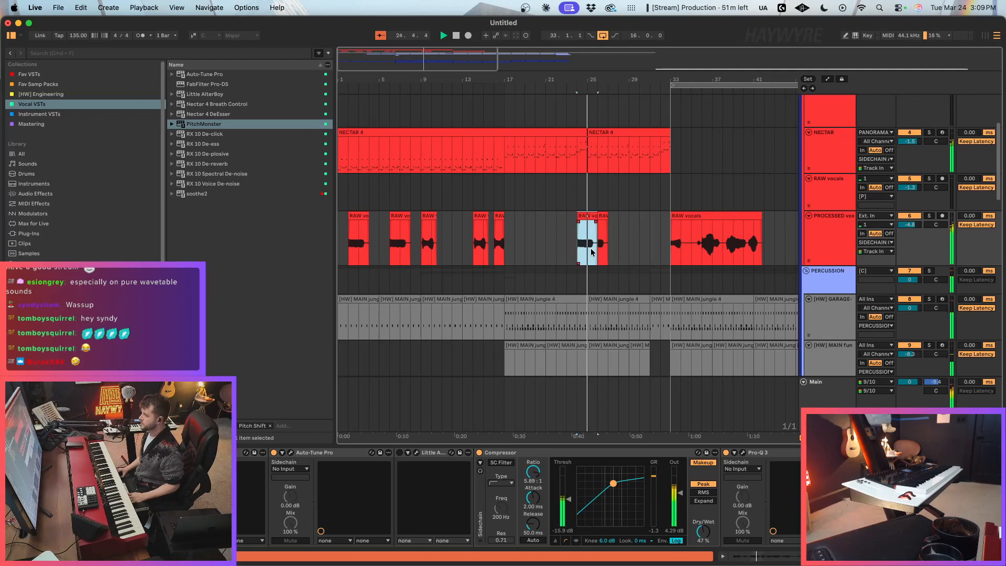
Step: Copy the two-bar phrase at about bar 36 of the recorded vocal and paste it at bar 32
{"action": "left_click", "coordinate": [703, 252]}
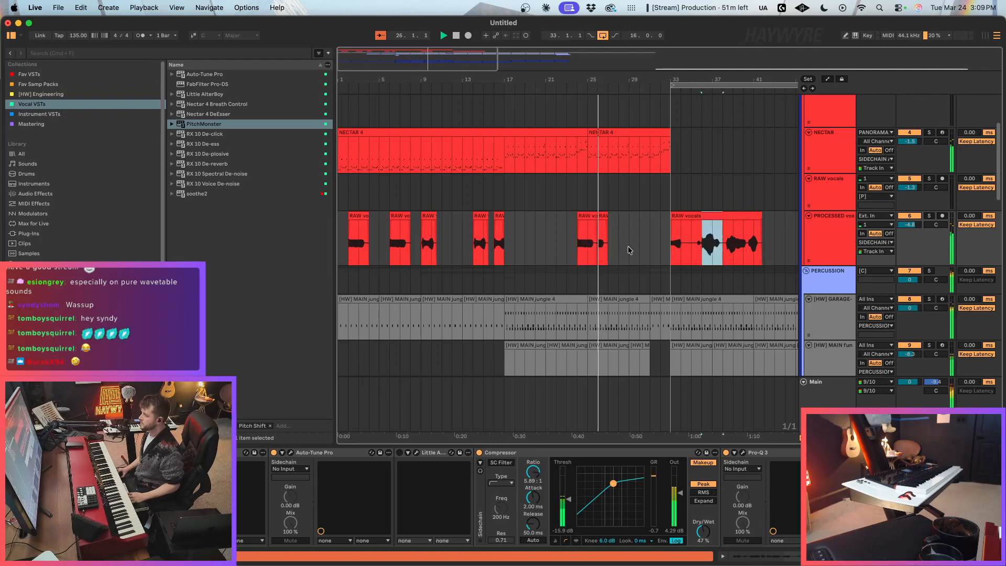
{"action": "left_click", "coordinate": [666, 241]}
{"action": "left_click", "coordinate": [663, 241]}
{"action": "key", "text": "super+v"}
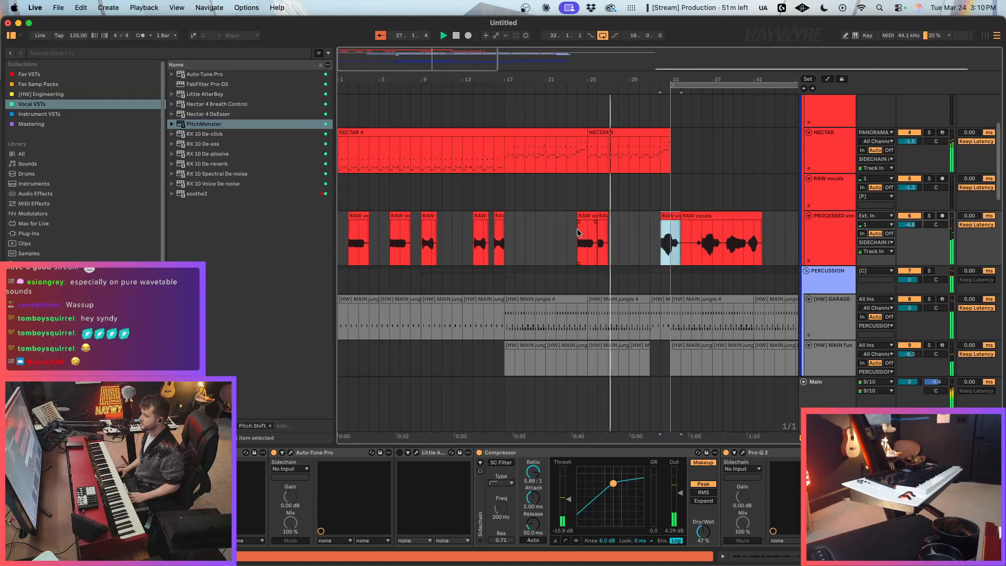
Step: Delete the leftover one-bar vocal fragment directly after the bar 24 phrase
{"action": "left_click", "coordinate": [602, 216]}
{"action": "left_click", "coordinate": [875, 242]}
{"action": "left_click", "coordinate": [891, 412]}
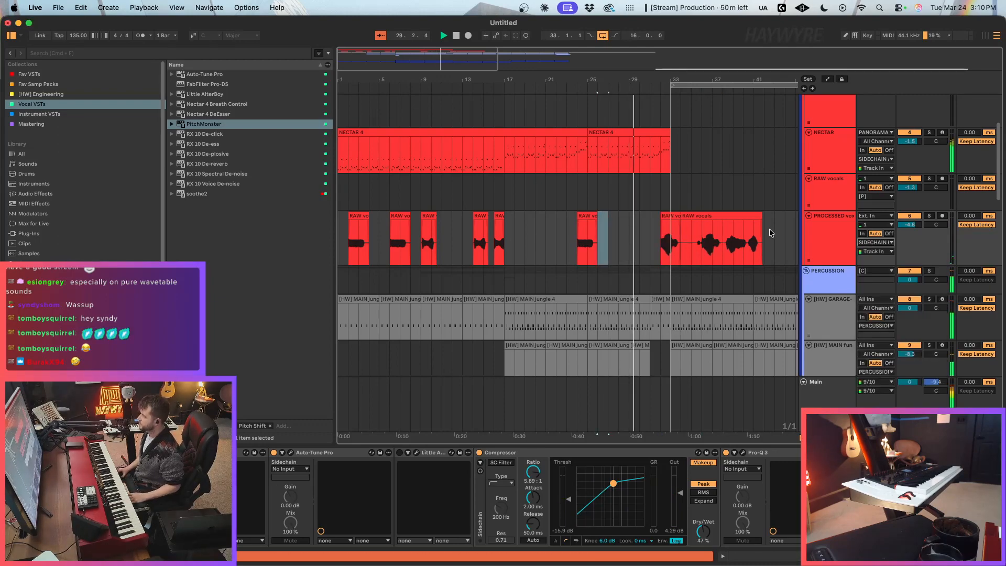
Step: Listen to the vocal phrase at bar 32, stop playback, and set the playback position to bar 32
{"action": "left_click", "coordinate": [658, 250]}
{"action": "left_click", "coordinate": [686, 208]}
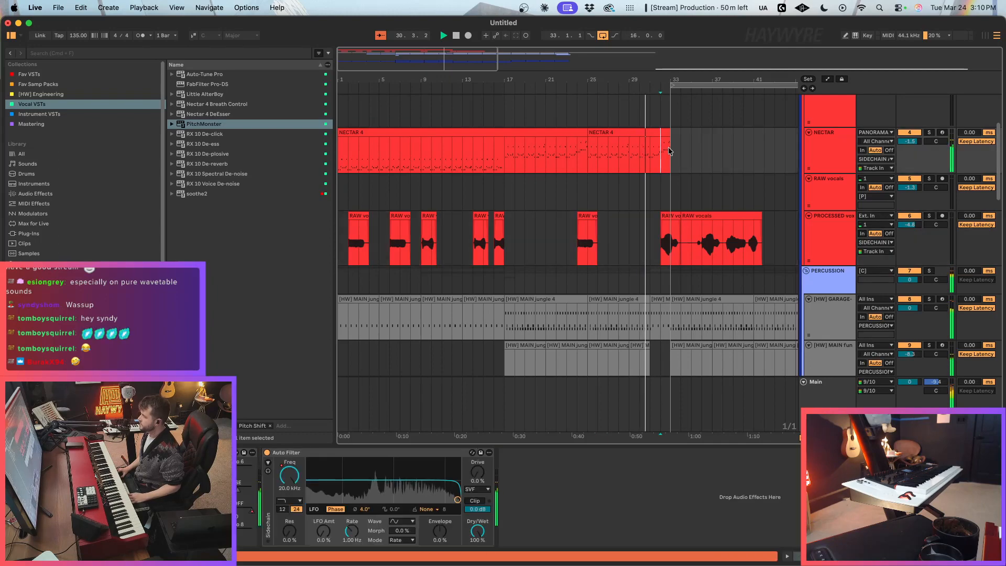
{"action": "left_click_drag", "start_coordinate": [464, 61], "coordinate": [463, 46]}
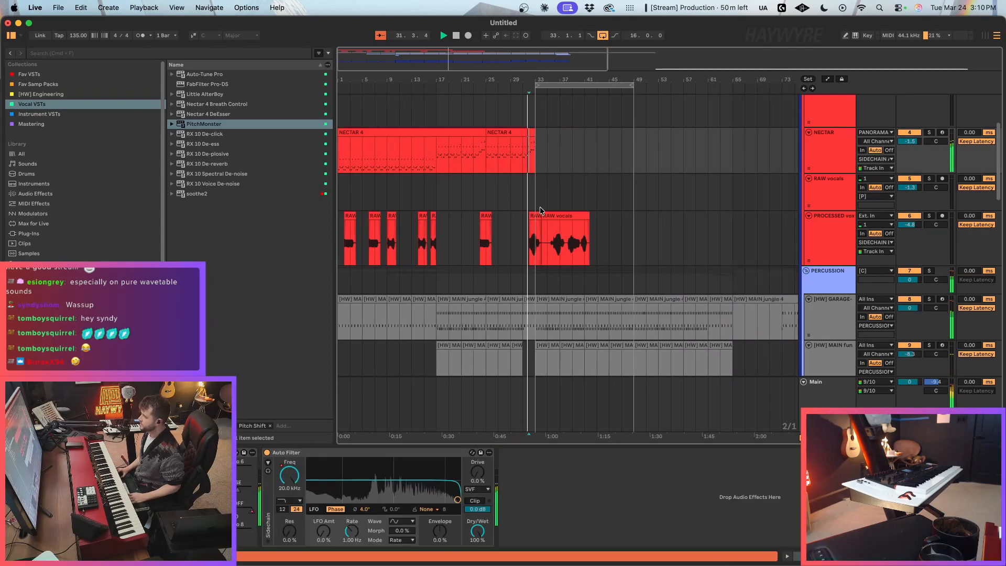
{"action": "left_click", "coordinate": [536, 241]}
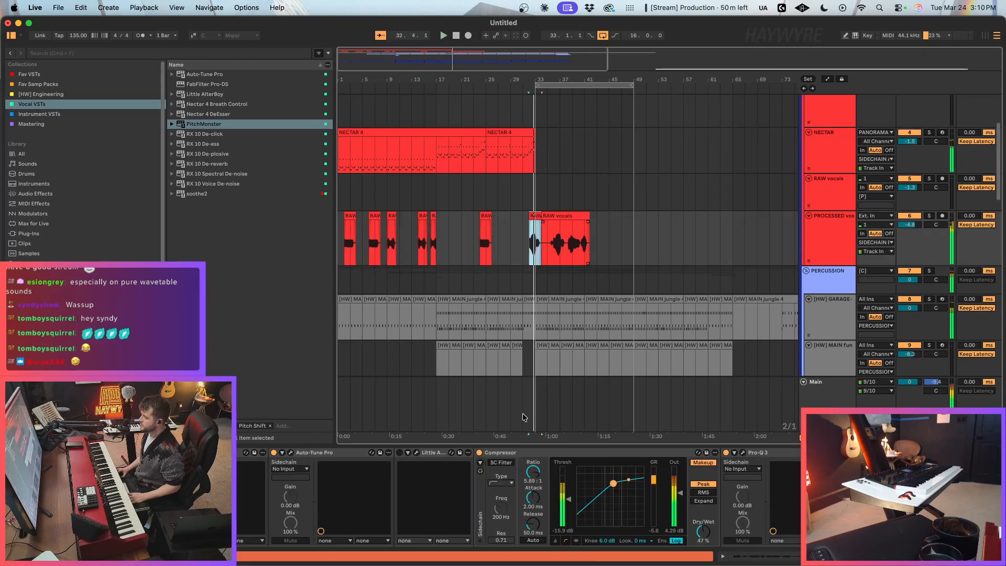
{"action": "key", "text": "space"}
{"action": "left_click", "coordinate": [536, 267]}
{"action": "left_click", "coordinate": [533, 249]}
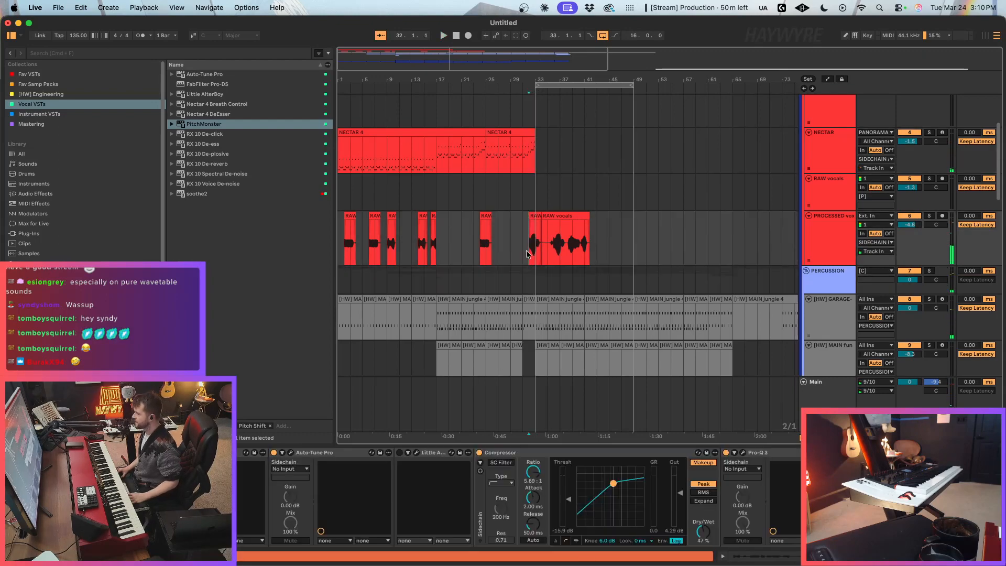
Step: Set Auto-Tune Pro on PROCESSED vox to F Major, play the vocal from bar 32, and dismiss the plug-in window
{"action": "left_click", "coordinate": [291, 452]}
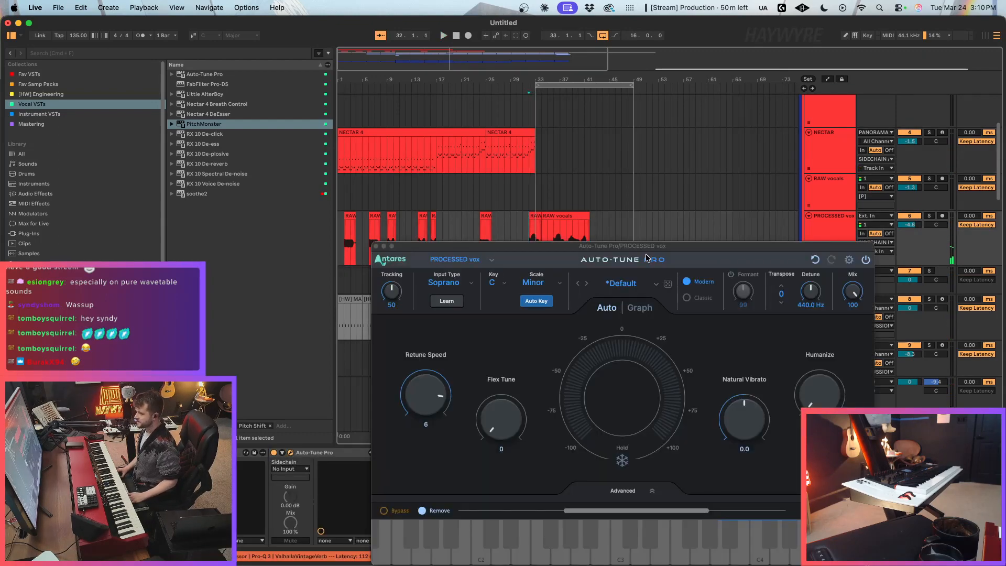
{"action": "left_click_drag", "start_coordinate": [567, 255], "coordinate": [727, 143]}
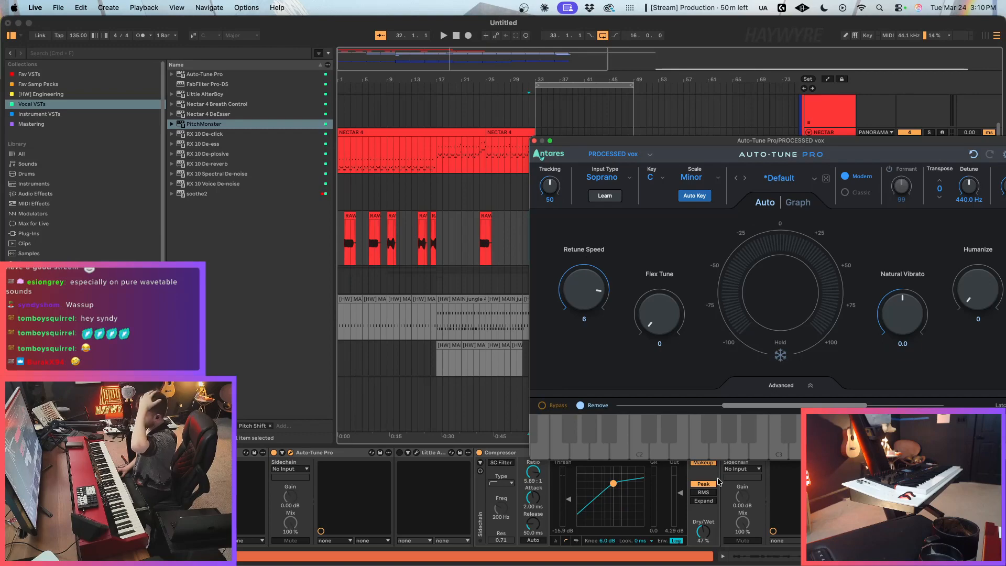
{"action": "left_click", "coordinate": [663, 178]}
{"action": "left_click", "coordinate": [664, 276]}
{"action": "left_click", "coordinate": [688, 178]}
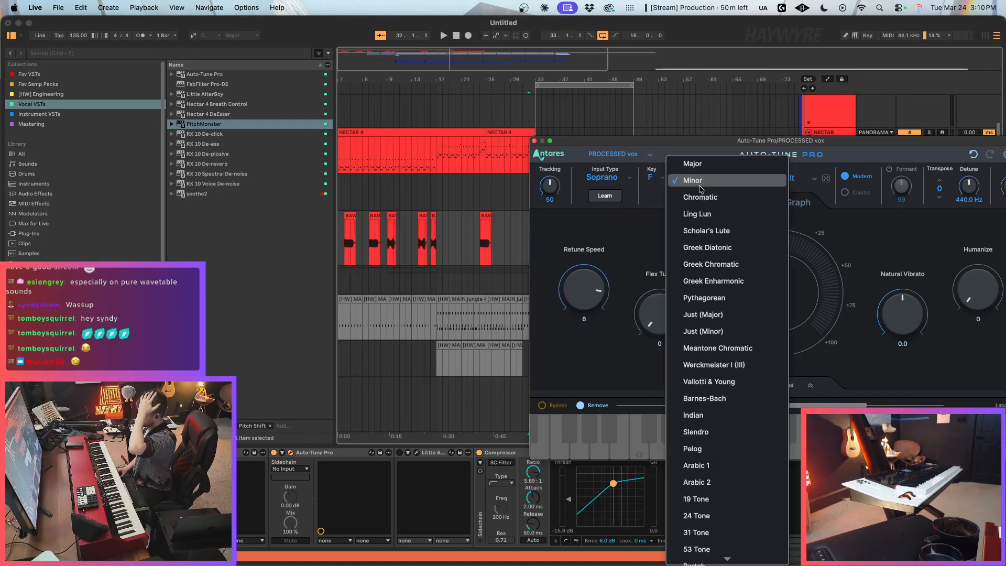
{"action": "left_click", "coordinate": [676, 160]}
{"action": "key", "text": "space"}
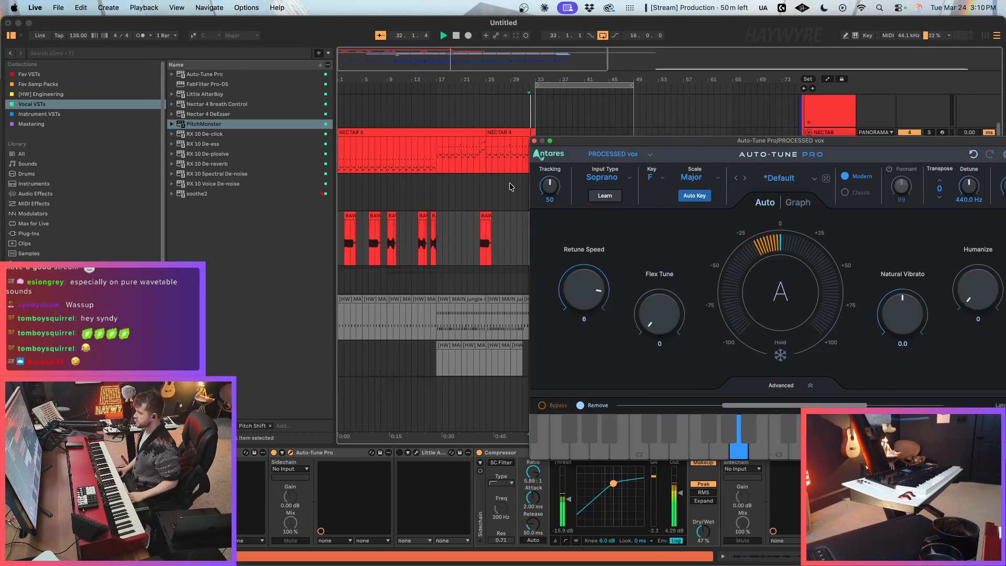
{"action": "left_click", "coordinate": [535, 141]}
{"action": "left_click", "coordinate": [537, 231]}
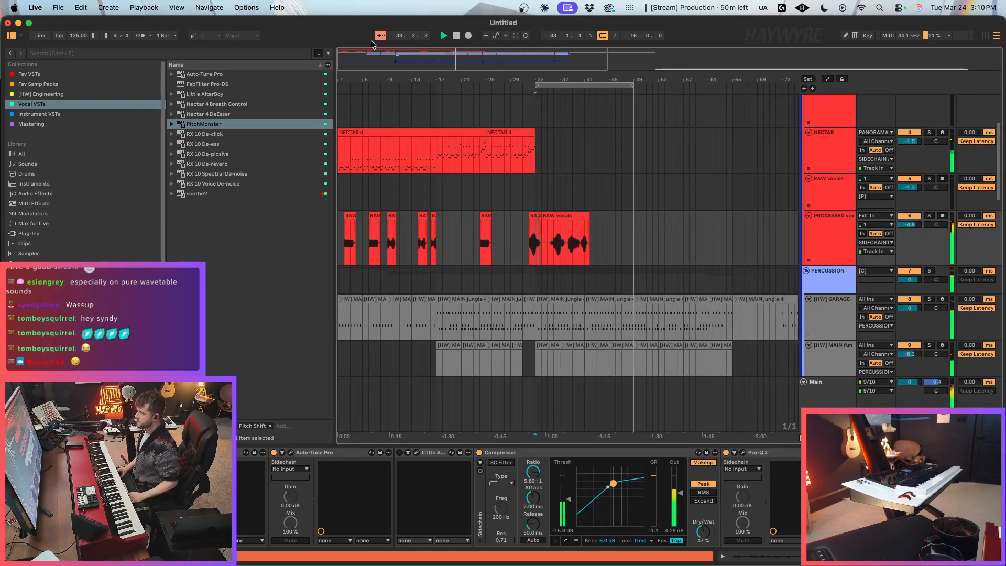
Step: Trim the start of the long vocal recording in the drop to bar 36, leaving a gap after the bar 32 phrase
{"action": "key", "text": "plus"}
{"action": "left_click", "coordinate": [643, 283]}
{"action": "left_click", "coordinate": [623, 237]}
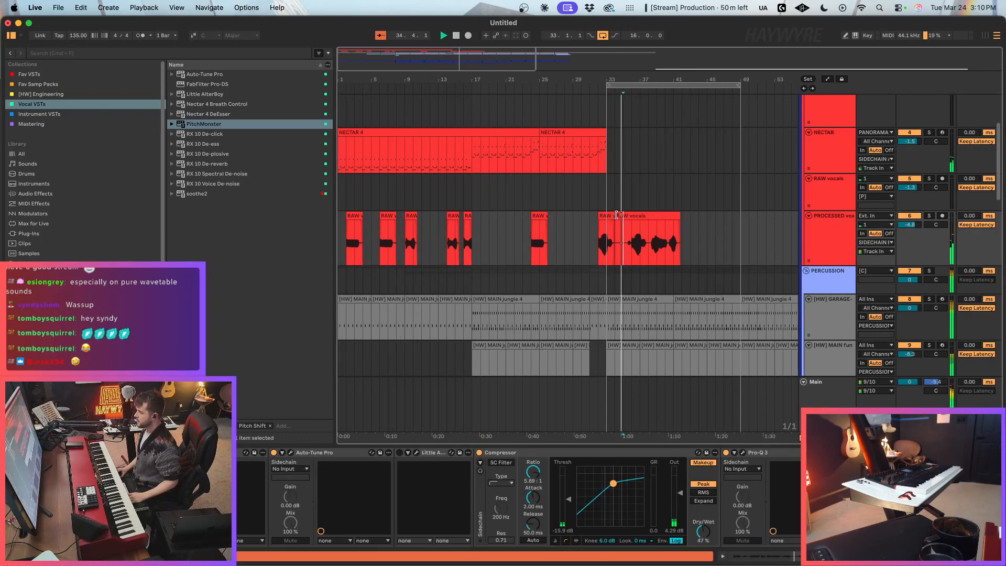
{"action": "left_click_drag", "start_coordinate": [617, 215], "coordinate": [630, 215]}
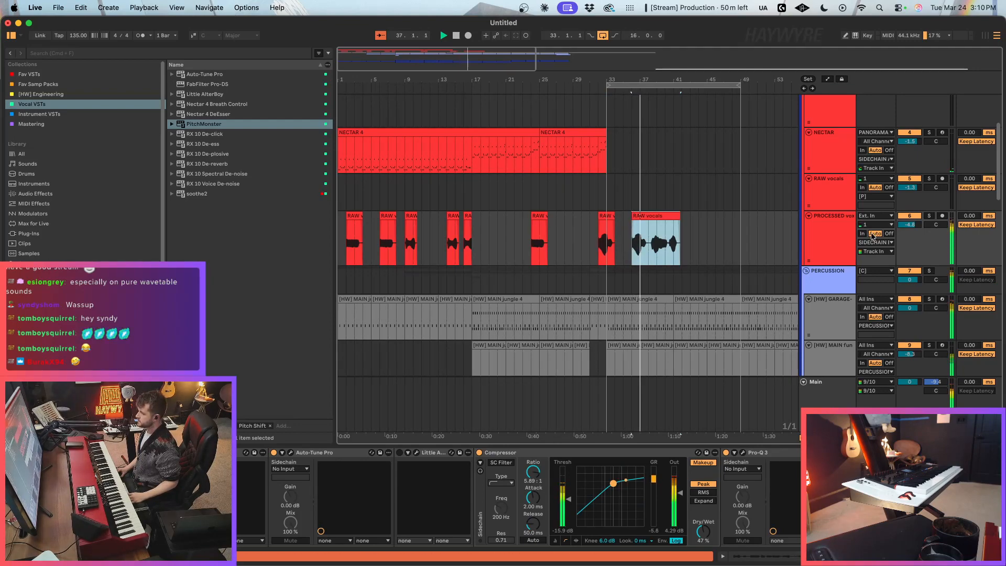
Step: Check the ValhallaVintageVerb settings on PROCESSED vox and dismiss the plug-in window
{"action": "left_click", "coordinate": [868, 452]}
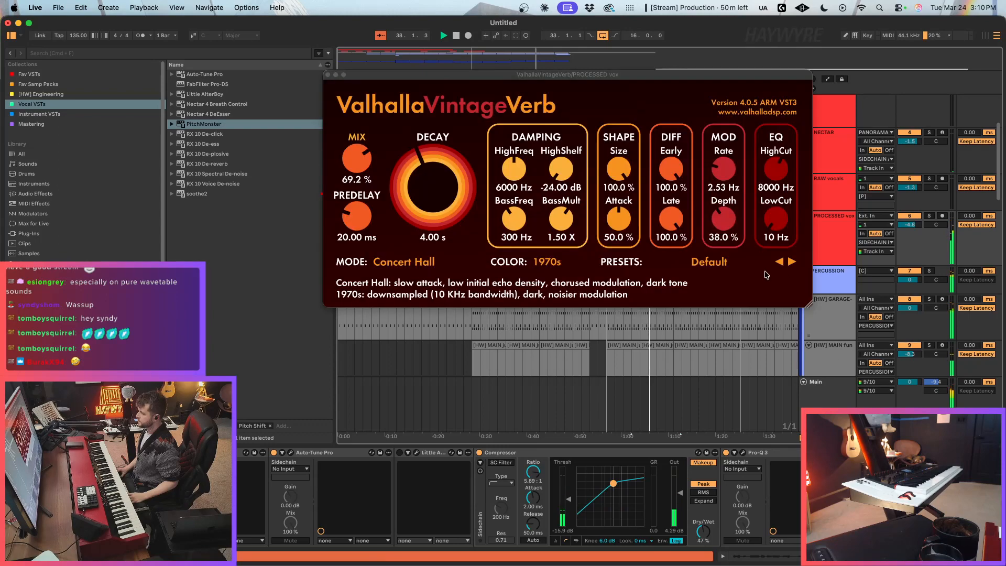
{"action": "left_click", "coordinate": [328, 75]}
{"action": "left_click", "coordinate": [703, 279]}
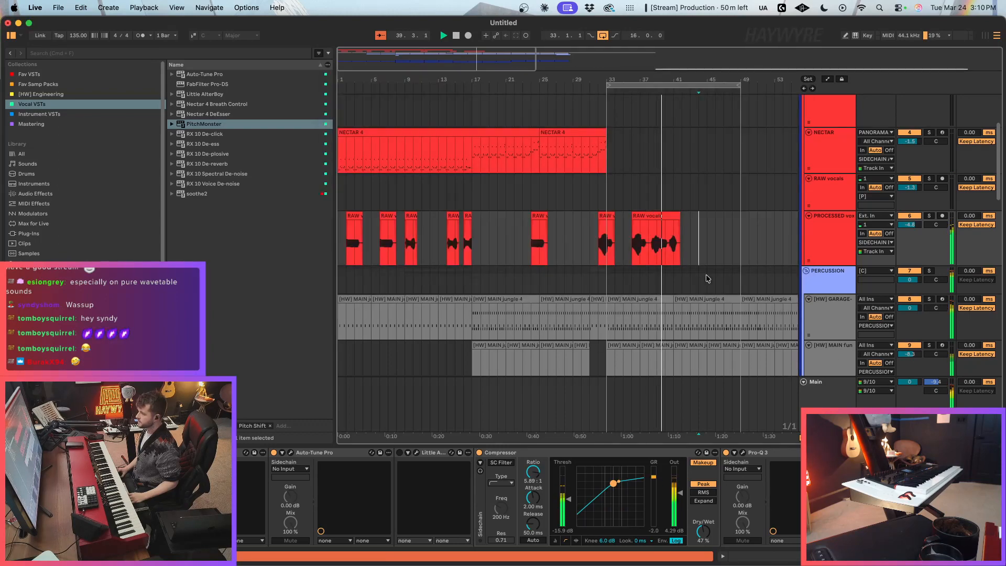
Step: Move the two-bar vocal phrase at bar 36 to bar 40 and discard the rest of that recording
{"action": "left_click", "coordinate": [673, 253]}
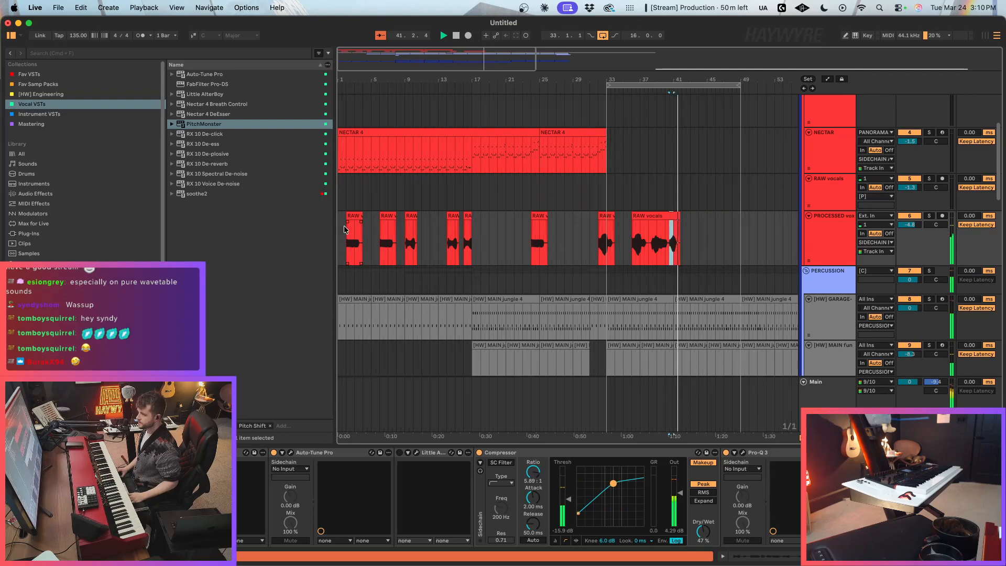
{"action": "left_click_drag", "start_coordinate": [633, 252], "coordinate": [651, 254]}
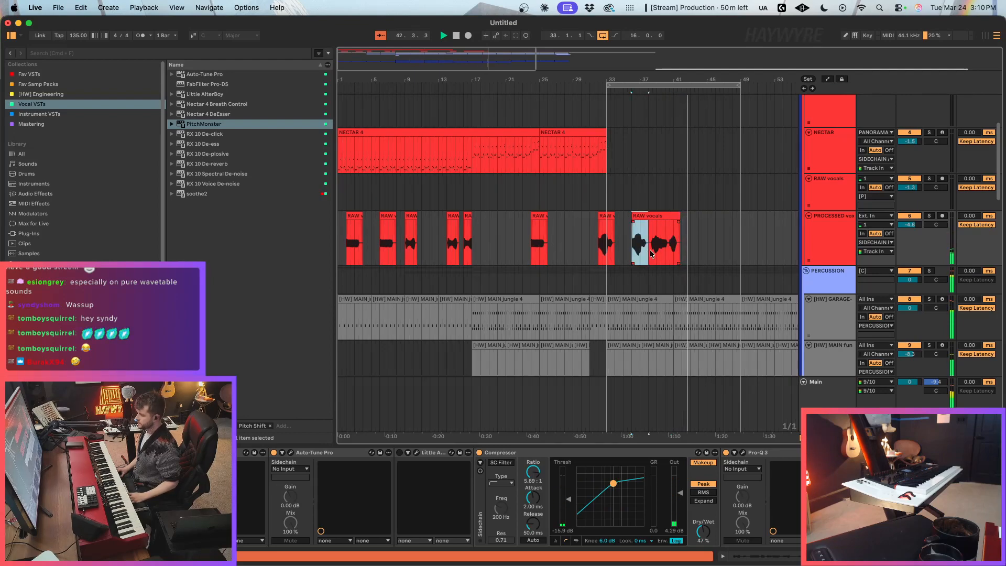
{"action": "left_click_drag", "start_coordinate": [650, 216], "coordinate": [682, 216]}
{"action": "left_click", "coordinate": [708, 254]}
{"action": "key", "text": "super+1"}
Step: Place the second bar of the bar 40 vocal phrase at bar 1 and delete the vocal clip at bar 2
{"action": "left_click", "coordinate": [340, 246]}
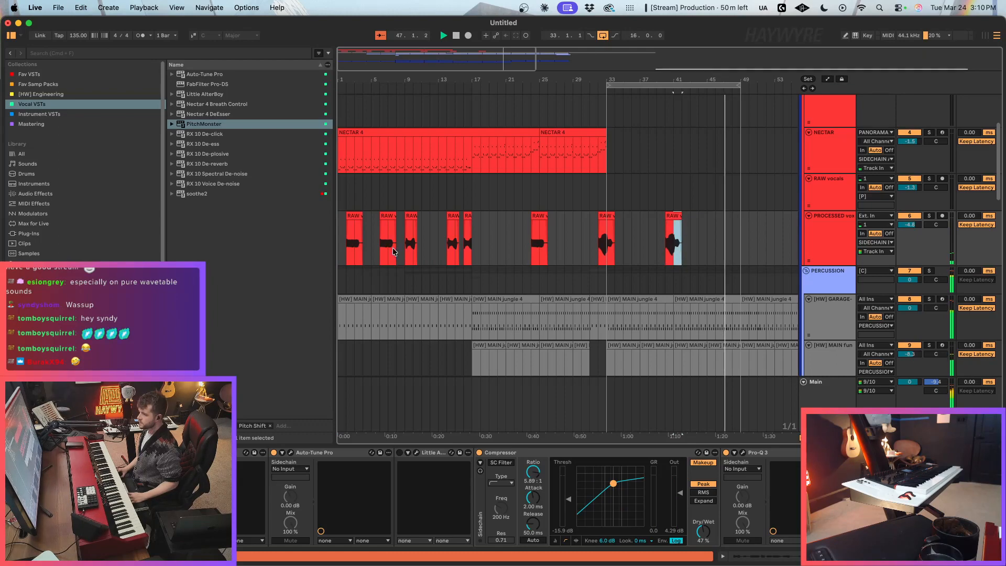
{"action": "left_click", "coordinate": [340, 252]}
{"action": "key", "text": "super+v"}
{"action": "left_click", "coordinate": [353, 216]}
{"action": "key", "text": "Delete"}
{"action": "left_click", "coordinate": [343, 216]}
{"action": "key", "text": "space"}
{"action": "key", "text": "space"}
{"action": "left_click", "coordinate": [372, 236]}
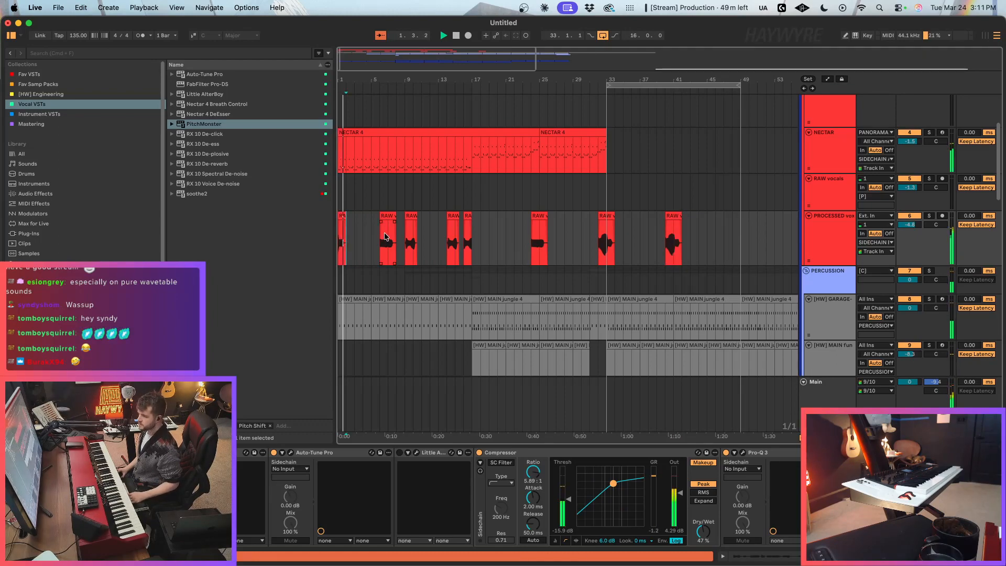
Step: Move the vocal phrase at bar 9 to bar 5, replacing the vocal clip at bar 6
{"action": "key", "text": "plus"}
{"action": "key", "text": "plus"}
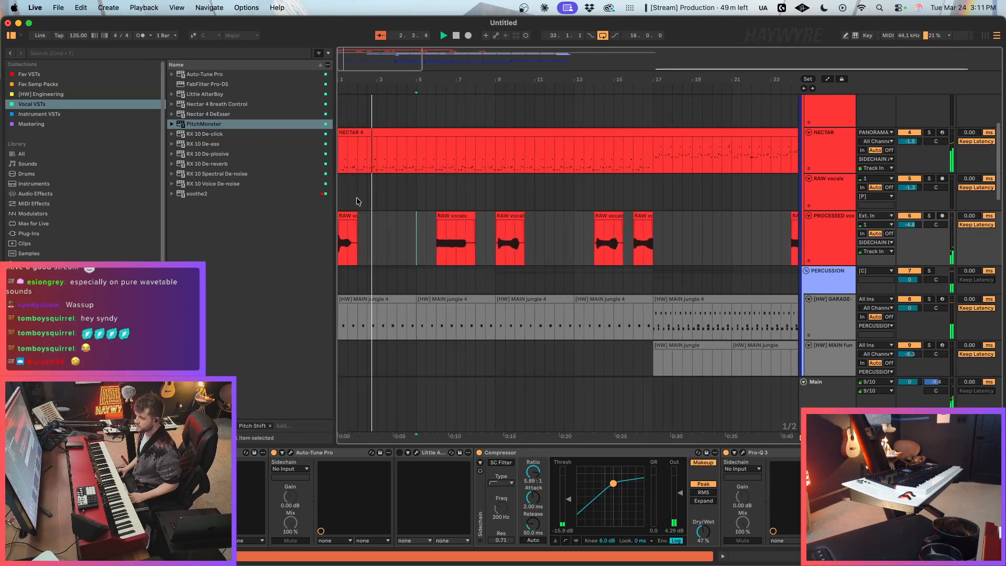
{"action": "left_click", "coordinate": [346, 217]}
{"action": "left_click_drag", "start_coordinate": [513, 216], "coordinate": [423, 223]}
{"action": "double_click", "coordinate": [351, 58]}
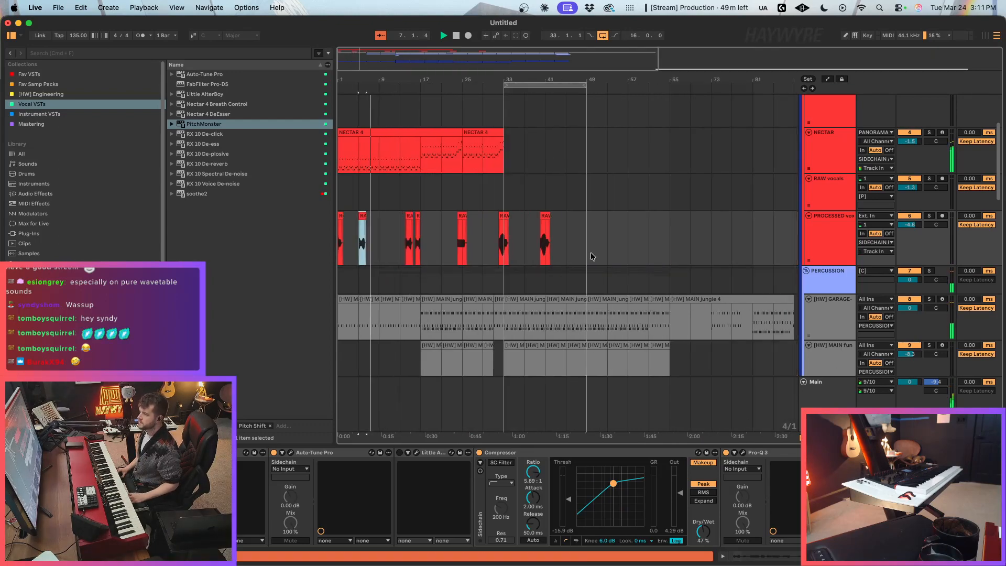
Step: Copy the vocal phrase at bar 32 and paste it at bars 8 and 12 of PROCESSED vox
{"action": "left_click_drag", "start_coordinate": [500, 255], "coordinate": [521, 255]}
{"action": "key", "text": "super+c"}
{"action": "key", "text": "super+1"}
{"action": "key", "text": "super+1"}
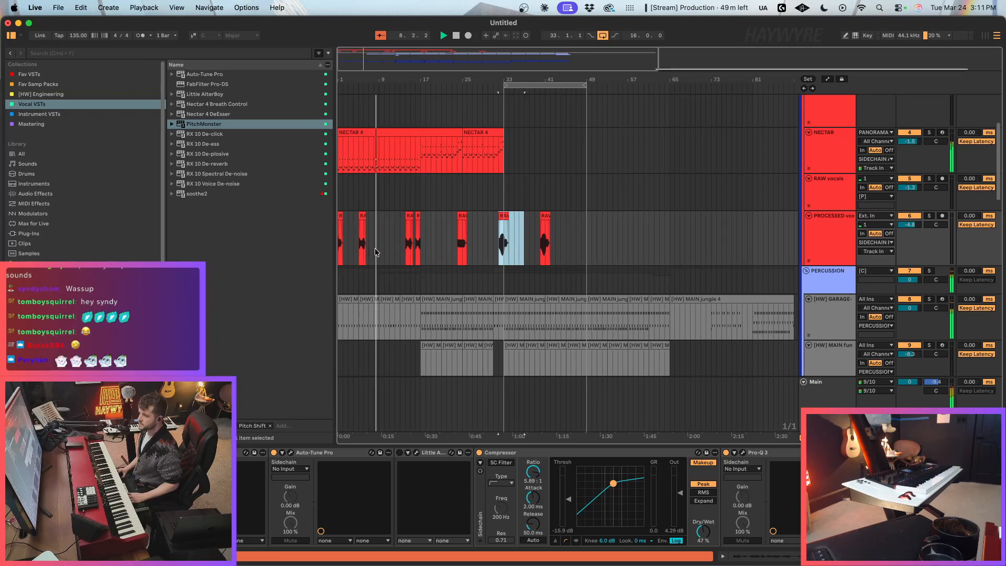
{"action": "left_click", "coordinate": [375, 252]}
{"action": "key", "text": "super+v"}
{"action": "left_click_drag", "start_coordinate": [367, 59], "coordinate": [367, 80]}
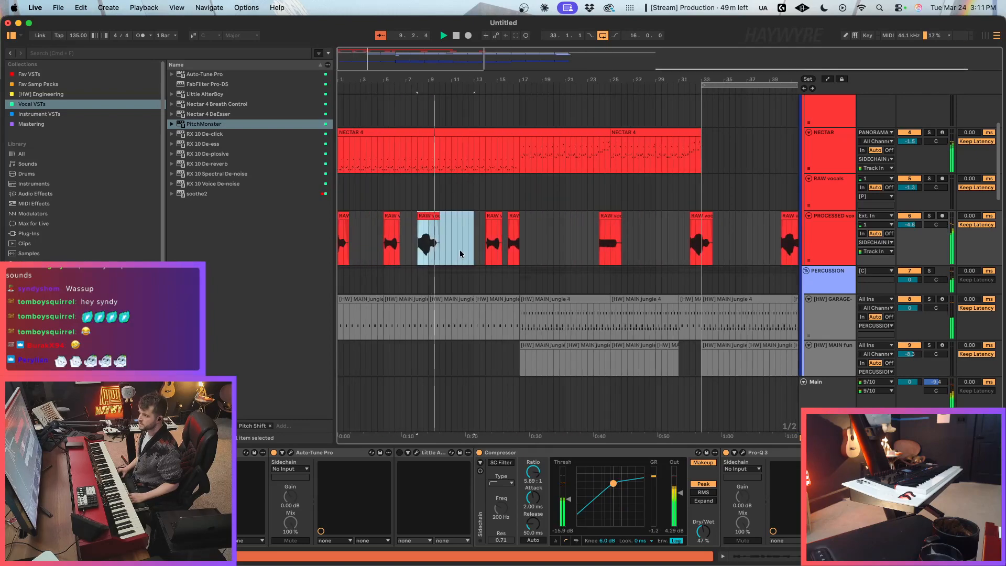
{"action": "left_click", "coordinate": [477, 255]}
{"action": "key", "text": "super+v"}
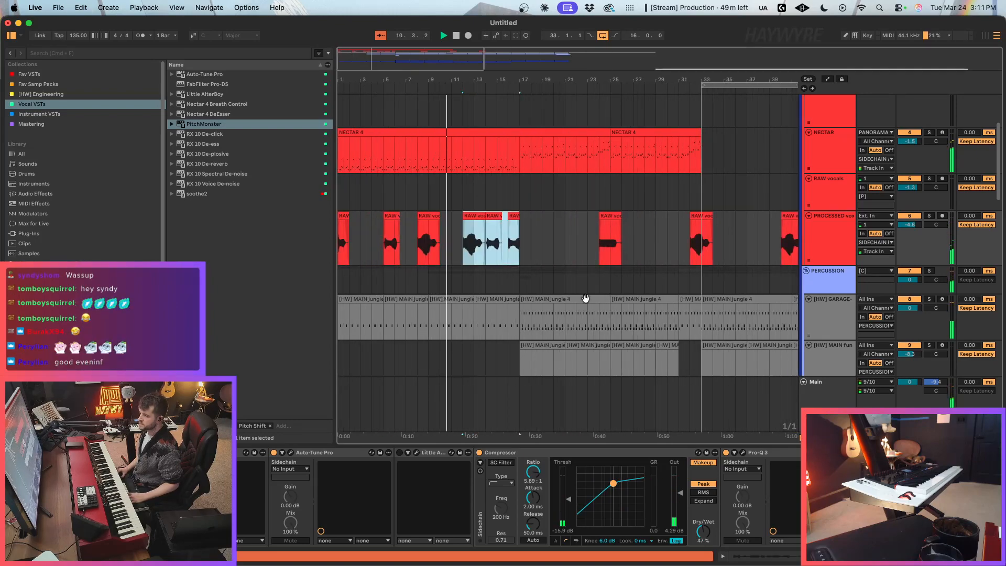
Step: Set ValhallaVintageVerb on PROCESSED vox to 71.5 % mix, 860 Hz low cut and 7520 Hz high cut, and the track volume to -5.9
{"action": "left_click", "coordinate": [509, 268]}
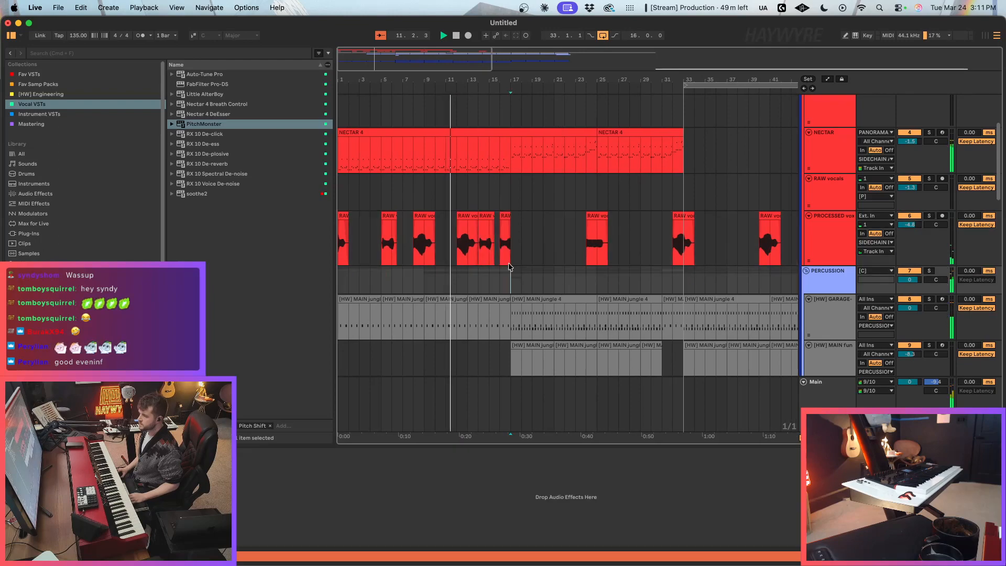
{"action": "left_click", "coordinate": [461, 229]}
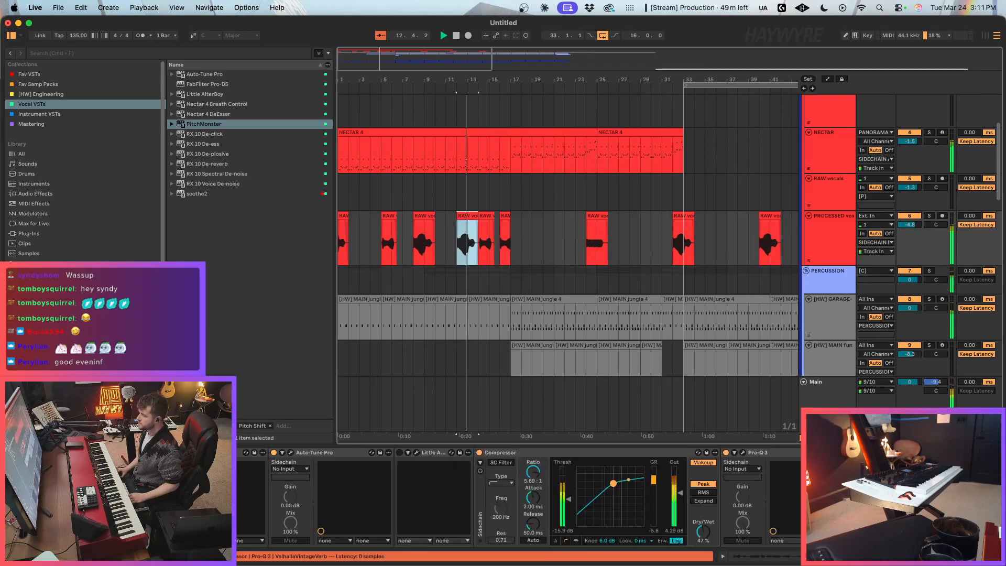
{"action": "key", "text": "super+alt+p"}
{"action": "left_click_drag", "start_coordinate": [784, 182], "coordinate": [816, 211]}
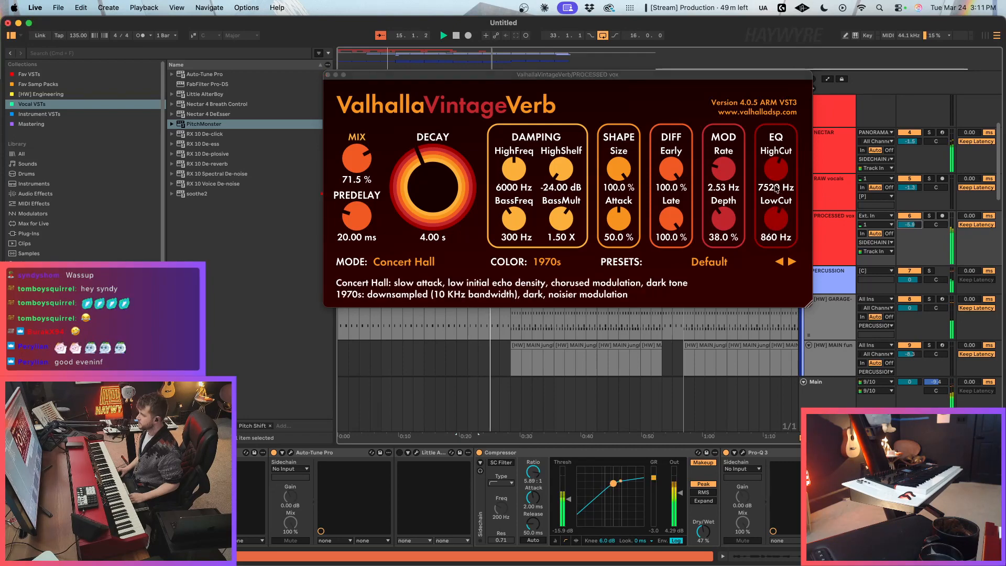
{"action": "left_click", "coordinate": [329, 75]}
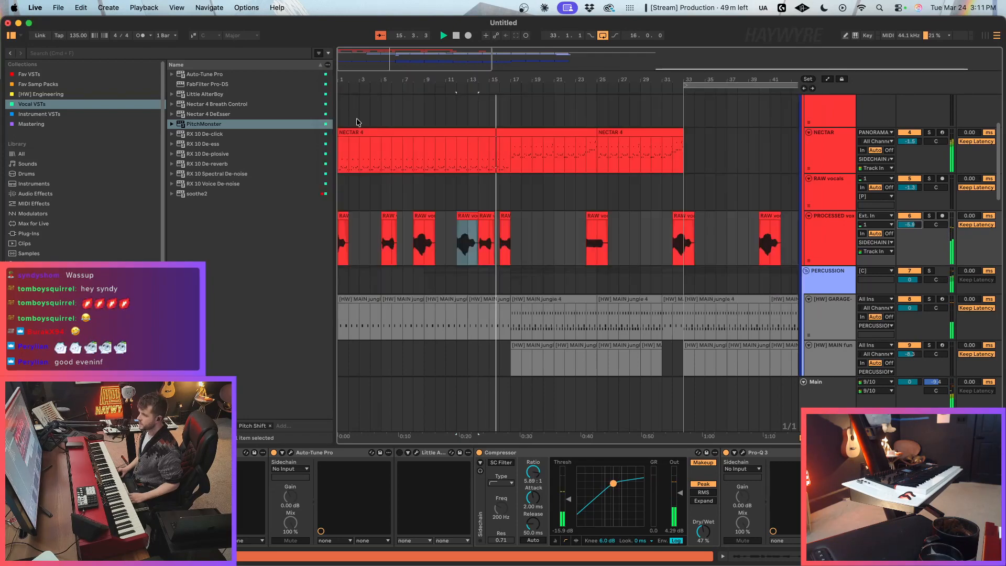
Step: Stop playback and delete the vocal phrases pasted at bars 12 and 8
{"action": "key", "text": "space"}
{"action": "left_click", "coordinate": [488, 216]}
{"action": "left_click", "coordinate": [471, 216]}
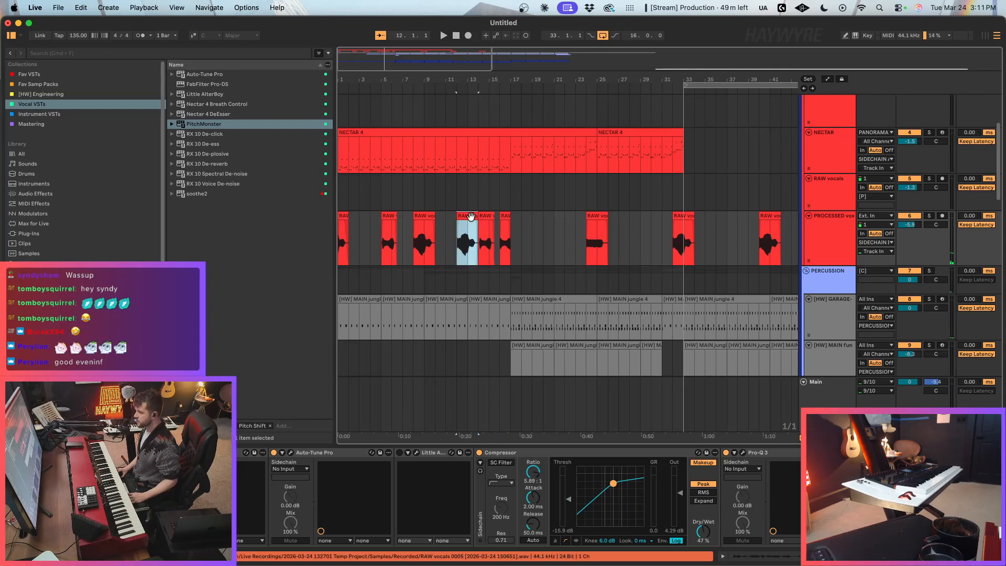
{"action": "key", "text": "Delete"}
{"action": "left_click", "coordinate": [424, 216]}
{"action": "key", "text": "Delete"}
Step: Move the bar 40 vocal past bar 57, extend its start back to bar 58, and audition it with PROCESSED vox soloed
{"action": "left_click_drag", "start_coordinate": [451, 56], "coordinate": [450, 35]}
{"action": "left_click_drag", "start_coordinate": [584, 217], "coordinate": [635, 228]}
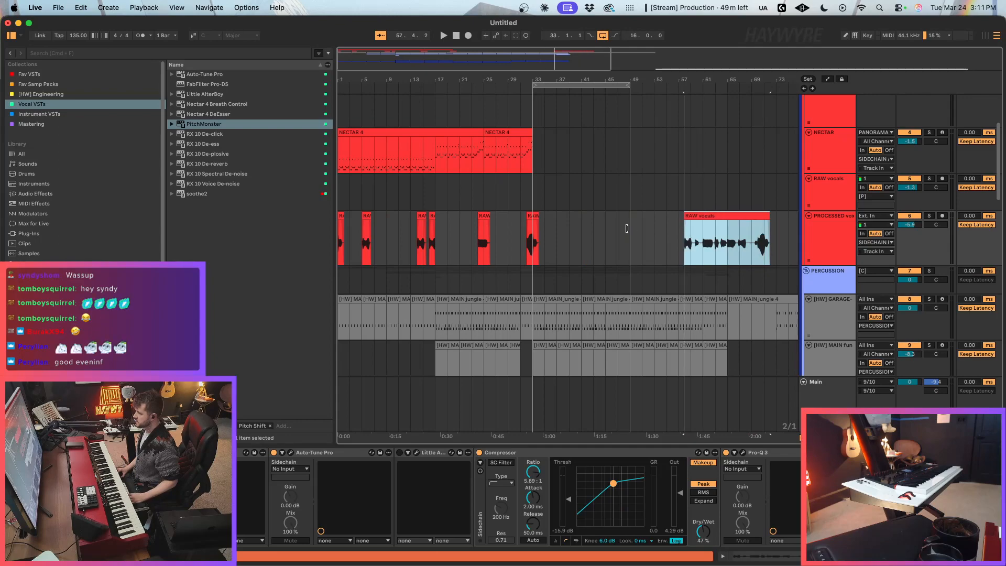
{"action": "left_click", "coordinate": [929, 215]}
{"action": "key", "text": "space"}
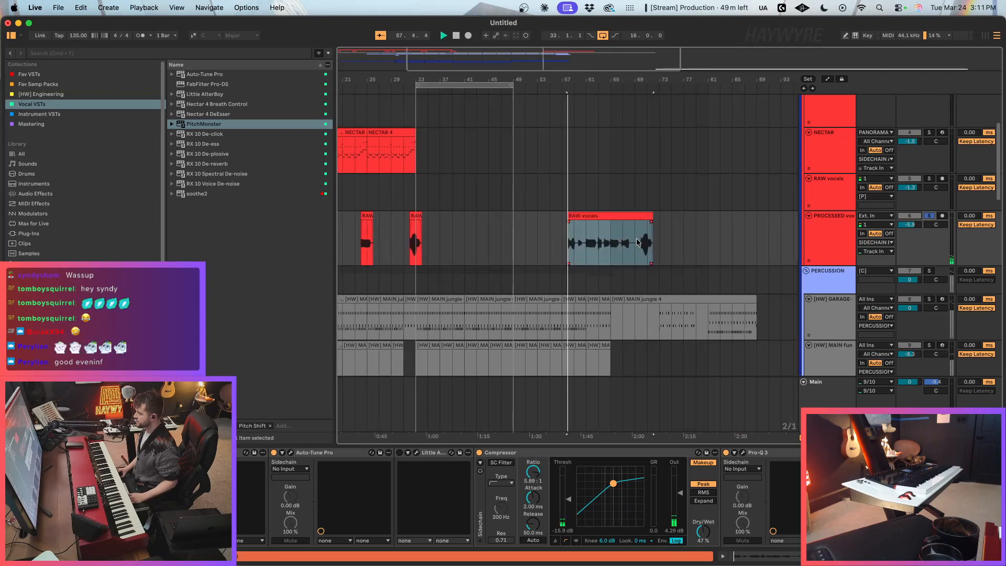
{"action": "key", "text": "space"}
Step: Copy the first two bars of the long vocal clip at bar 58 and paste them at bar 1
{"action": "left_click", "coordinate": [565, 258]}
{"action": "key", "text": "super+1"}
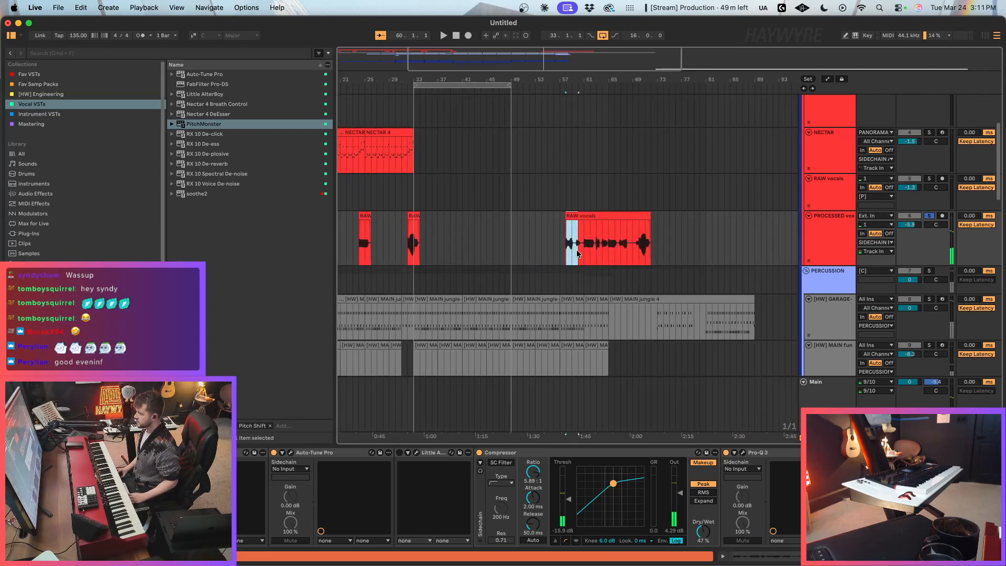
{"action": "left_click_drag", "start_coordinate": [555, 52], "coordinate": [555, 103]}
{"action": "left_click", "coordinate": [511, 259]}
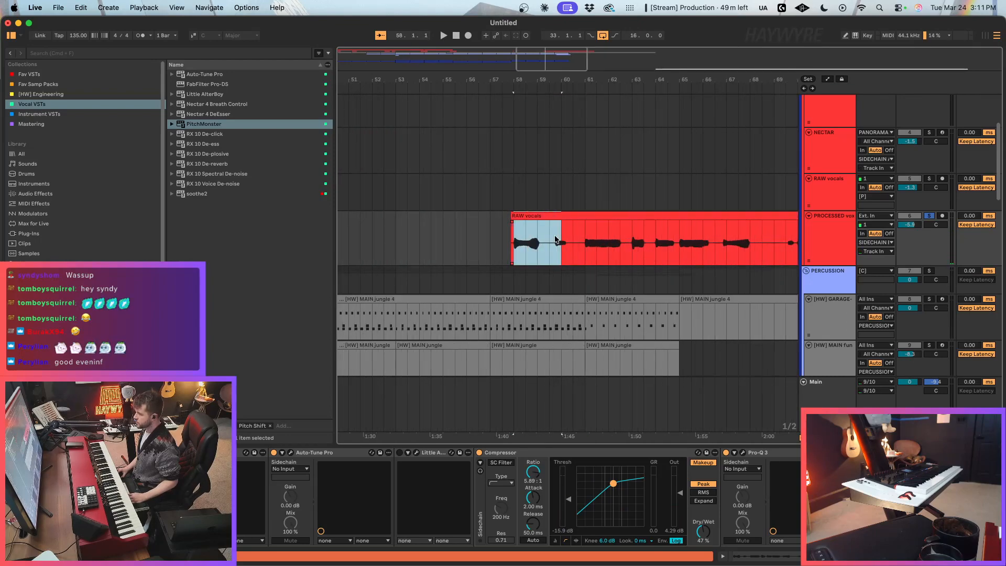
{"action": "left_click_drag", "start_coordinate": [540, 70], "coordinate": [417, 79]}
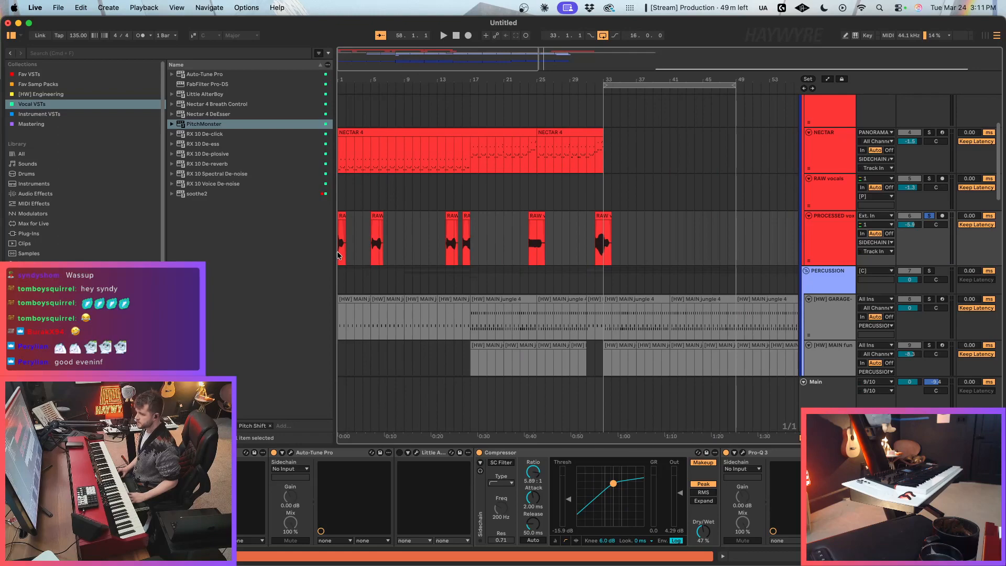
{"action": "left_click_drag", "start_coordinate": [346, 255], "coordinate": [360, 245]}
{"action": "left_click_drag", "start_coordinate": [357, 80], "coordinate": [359, 131]}
{"action": "left_click", "coordinate": [377, 245]}
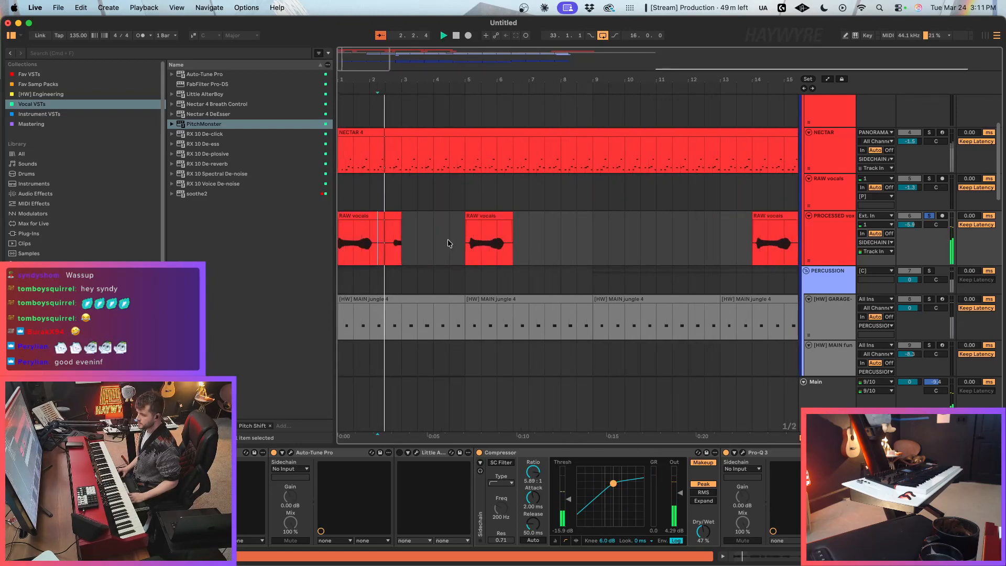
Step: Trim the pasted vocal at bar 1 to a one-bar clip and unsolo PROCESSED vox
{"action": "left_click_drag", "start_coordinate": [400, 218], "coordinate": [355, 217]}
{"action": "left_click_drag", "start_coordinate": [365, 218], "coordinate": [350, 221]}
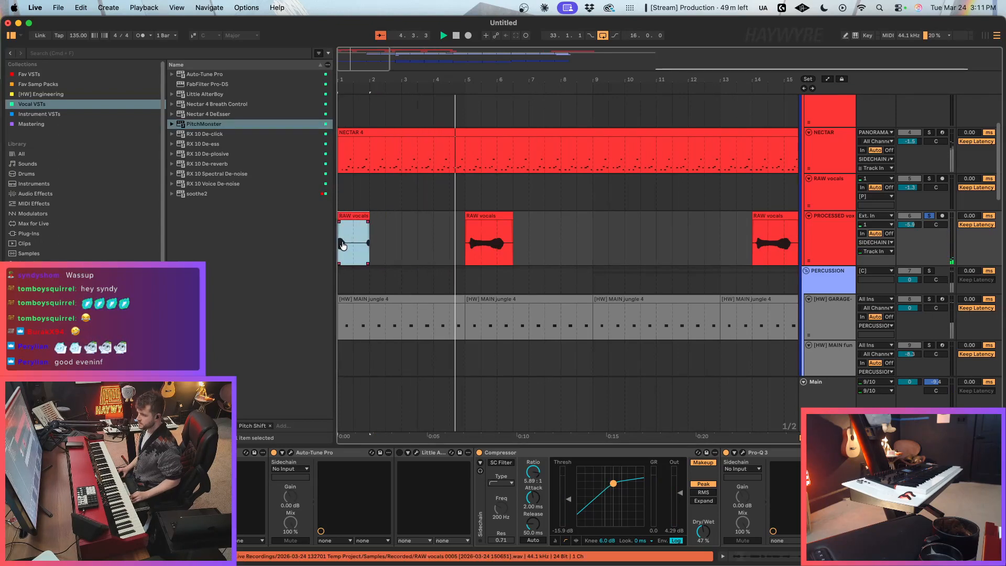
{"action": "left_click_drag", "start_coordinate": [406, 80], "coordinate": [407, 37]}
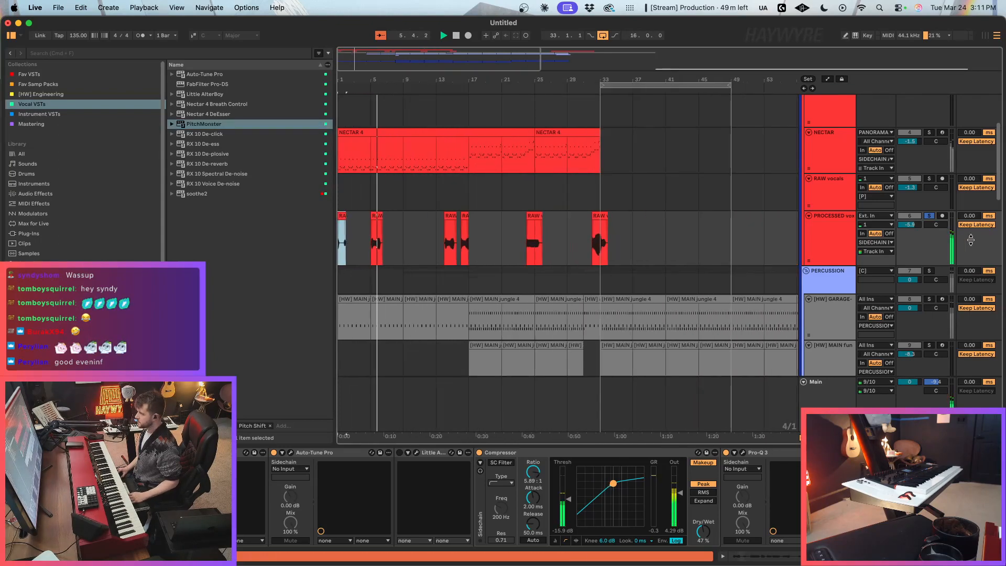
{"action": "left_click", "coordinate": [929, 216]}
{"action": "key", "text": "space"}
{"action": "key", "text": "space"}
Step: Shorten the bar 1 vocal clip to under a bar and move the bar 5 phrase to bar 4
{"action": "left_click", "coordinate": [347, 220]}
{"action": "left_click_drag", "start_coordinate": [346, 220], "coordinate": [369, 220]}
{"action": "left_click", "coordinate": [388, 239]}
{"action": "left_click_drag", "start_coordinate": [351, 60], "coordinate": [343, 107]}
{"action": "left_click", "coordinate": [446, 245]}
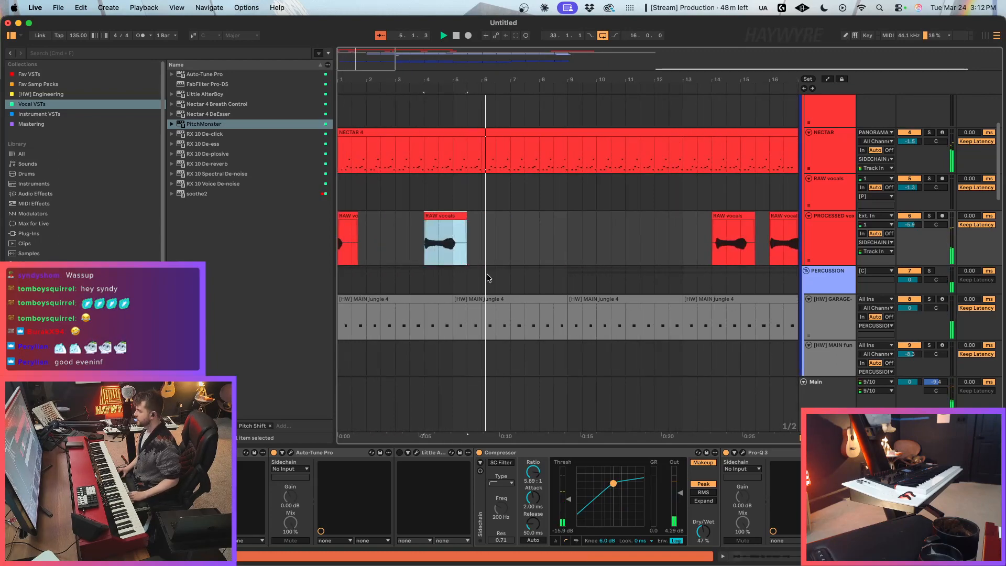
Step: Paste a copy of the bar 4 vocal phrase at bar 8
{"action": "left_click", "coordinate": [543, 236]}
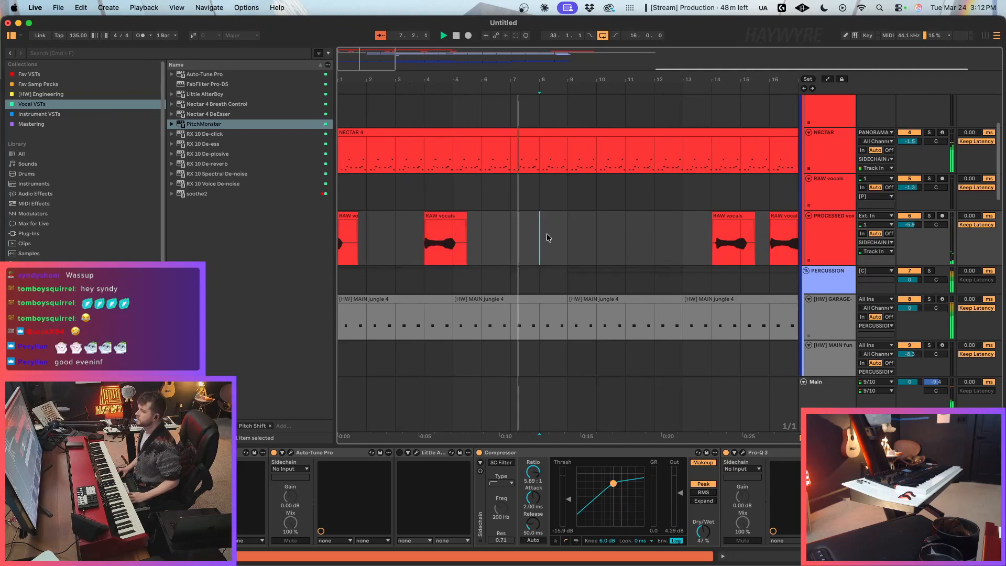
{"action": "key", "text": "super+v"}
{"action": "left_click", "coordinate": [549, 233]}
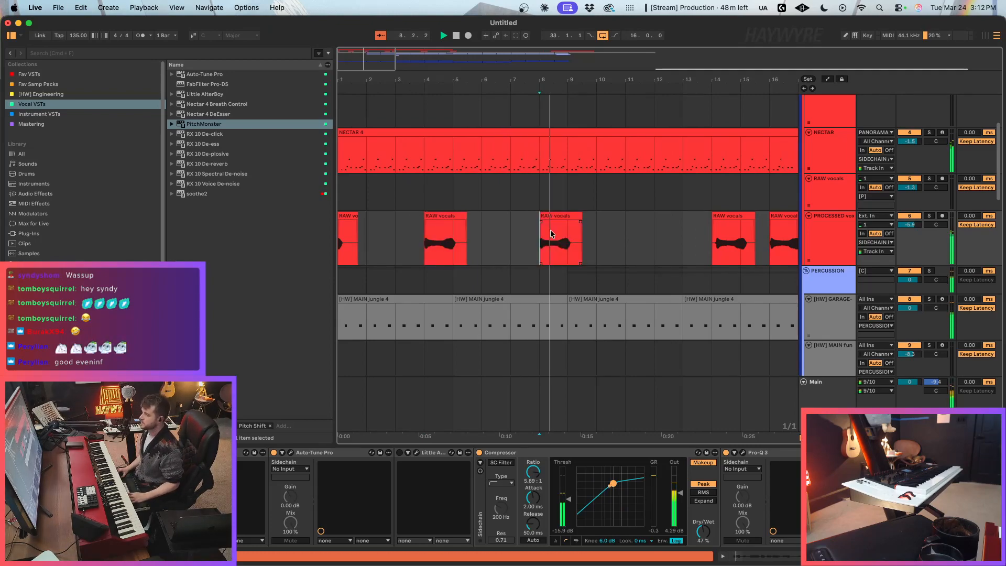
Step: Delete the vocal clips at bars 14 and 16 and paste the bar 8 phrase at bar 12
{"action": "left_click_drag", "start_coordinate": [355, 65], "coordinate": [354, 47]}
{"action": "left_click", "coordinate": [540, 255]}
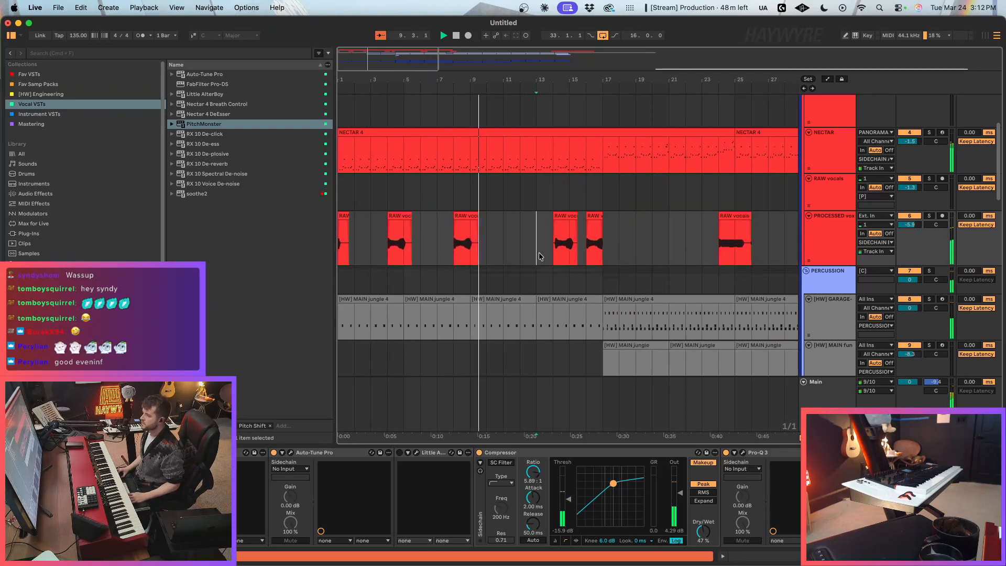
{"action": "left_click_drag", "start_coordinate": [539, 256], "coordinate": [602, 252]}
{"action": "key", "text": "Delete"}
{"action": "left_click", "coordinate": [471, 215]}
{"action": "left_click", "coordinate": [521, 225]}
{"action": "key", "text": "super+v"}
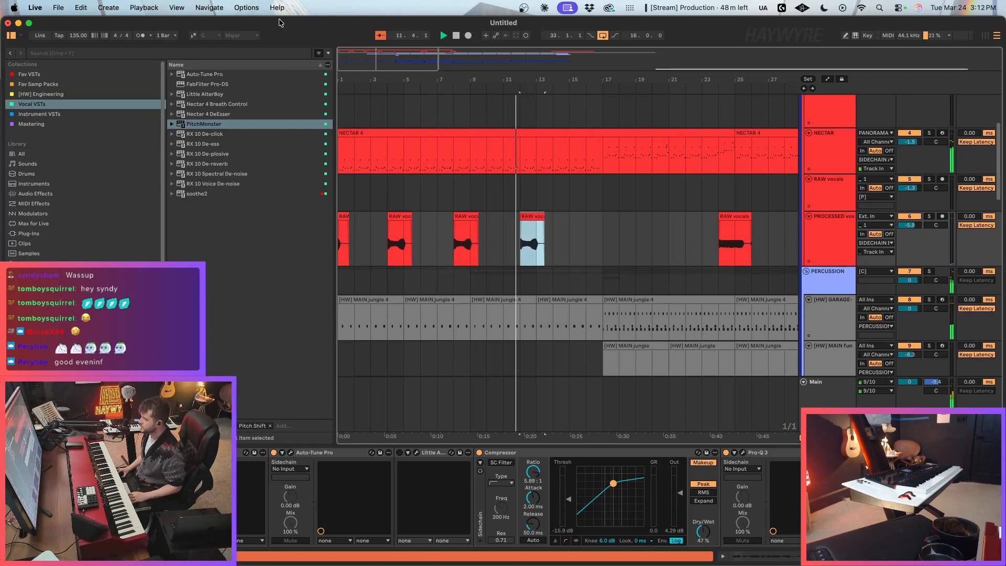
Step: Select the Main track to show its effect devices
{"action": "key", "text": "minus"}
{"action": "scroll", "coordinate": [779, 278], "scroll_direction": "up", "scroll_amount": 2}
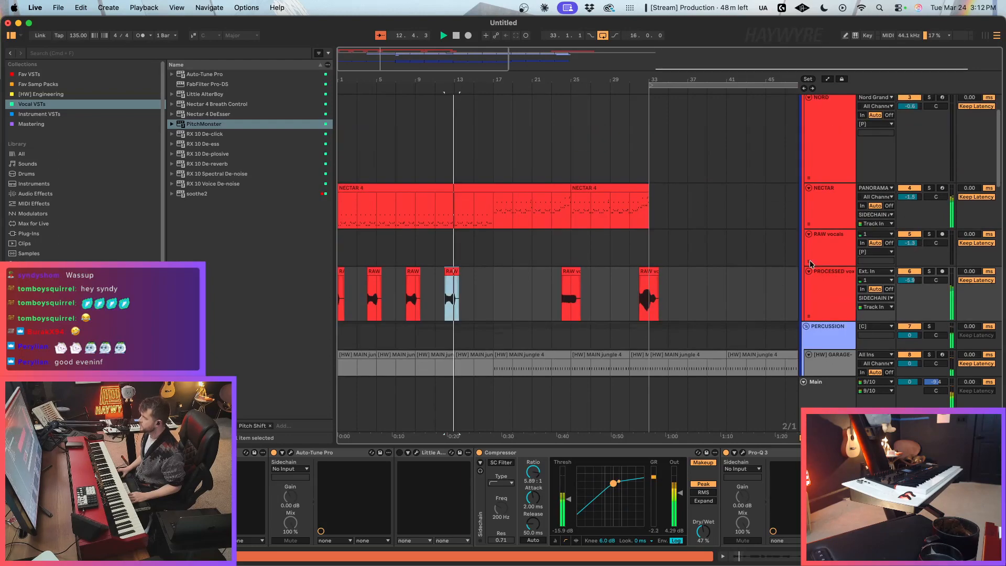
{"action": "left_click", "coordinate": [842, 202]}
{"action": "left_click", "coordinate": [830, 391]}
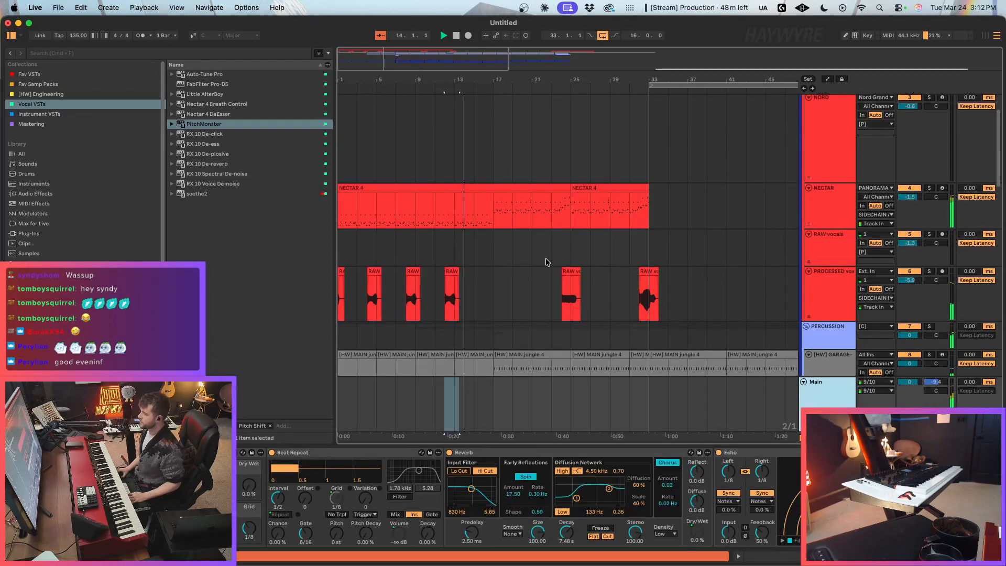
Step: Copy the ELLIS_120 build clip section starting at bar 61 and paste it at bar 13 on the same track
{"action": "scroll", "coordinate": [565, 274], "scroll_direction": "down", "scroll_amount": 2}
{"action": "key", "text": "minus"}
{"action": "scroll", "coordinate": [692, 303], "scroll_direction": "down", "scroll_amount": 4}
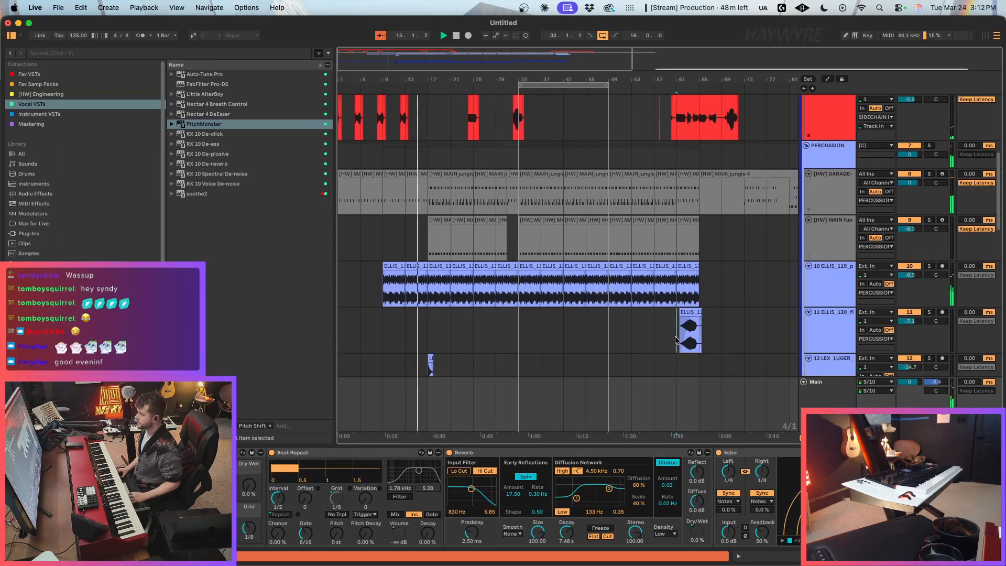
{"action": "left_click_drag", "start_coordinate": [676, 338], "coordinate": [739, 335]}
{"action": "key", "text": "super+c"}
{"action": "left_click", "coordinate": [408, 326]}
{"action": "key", "text": "super+v"}
{"action": "left_click_drag", "start_coordinate": [345, 55], "coordinate": [346, 131]}
{"action": "key", "text": "minus"}
{"action": "key", "text": "minus"}
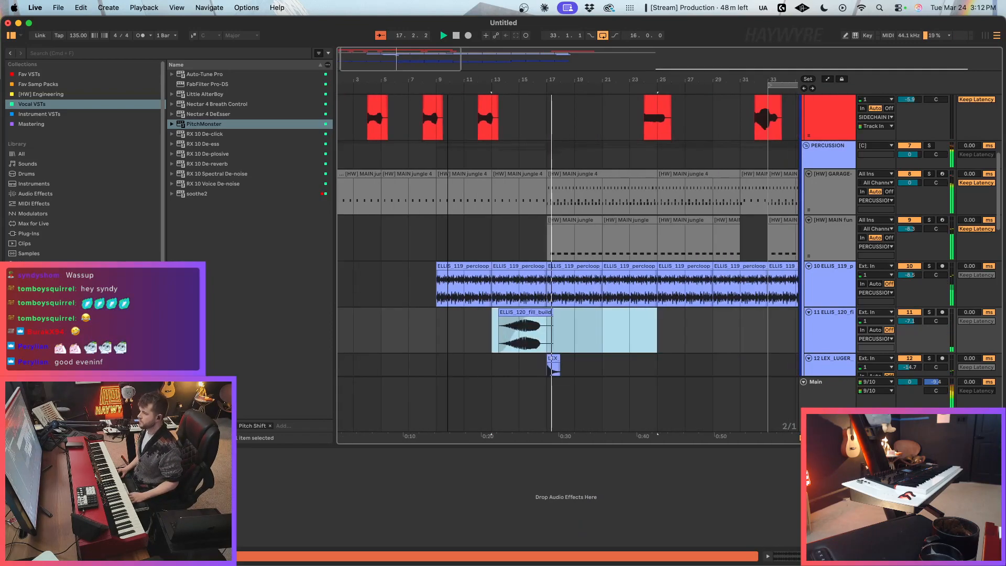
Step: Duplicate the processed vocal phrase from bar 12 to bars 16 and 20, and delete the old vocal clip at bar 24
{"action": "scroll", "coordinate": [489, 251], "scroll_direction": "up", "scroll_amount": 5}
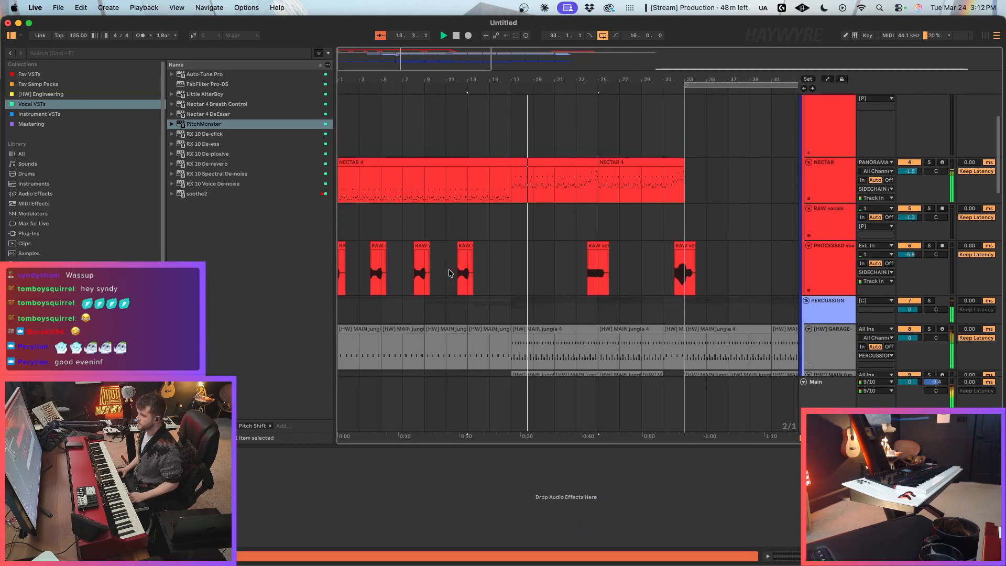
{"action": "left_click", "coordinate": [425, 274]}
{"action": "left_click_drag", "start_coordinate": [457, 274], "coordinate": [469, 276]}
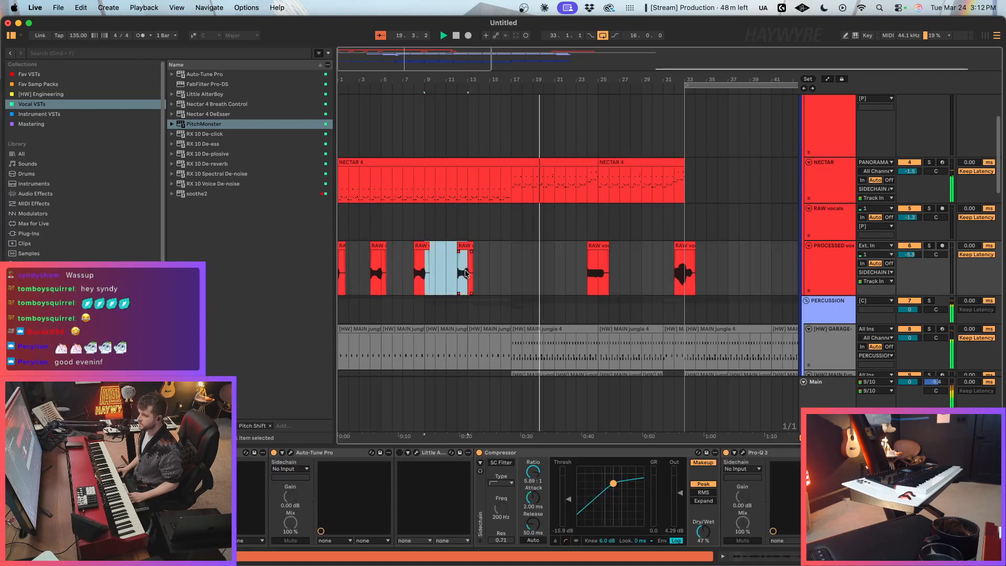
{"action": "key", "text": "super+d"}
{"action": "key", "text": "super+d"}
{"action": "left_click_drag", "start_coordinate": [576, 278], "coordinate": [631, 286]}
{"action": "key", "text": "Delete"}
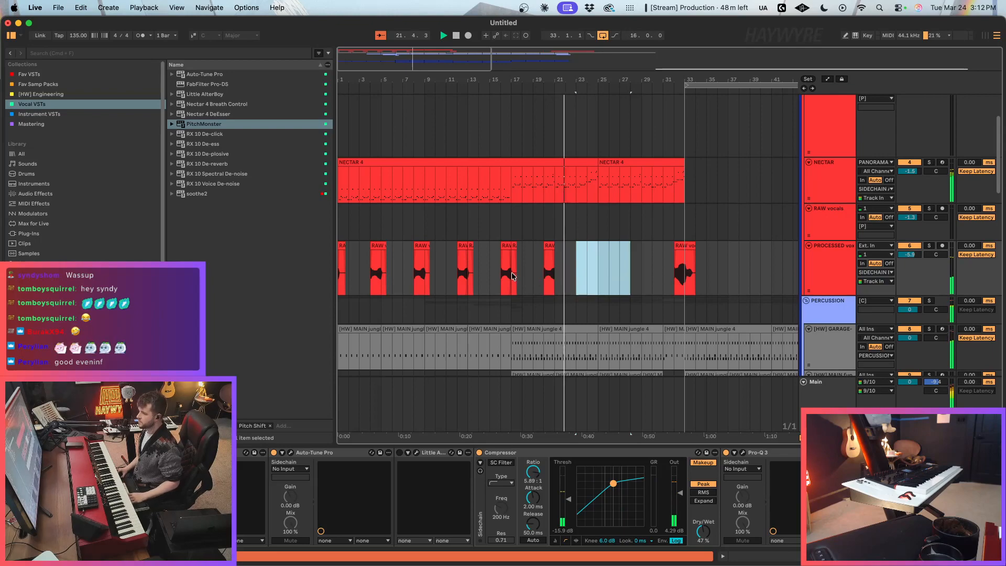
Step: Duplicate the bar 20 vocal phrase to bars 24 and 28 on the PROCESSED vocals track
{"action": "left_click_drag", "start_coordinate": [512, 276], "coordinate": [550, 269]}
{"action": "key", "text": "super+d"}
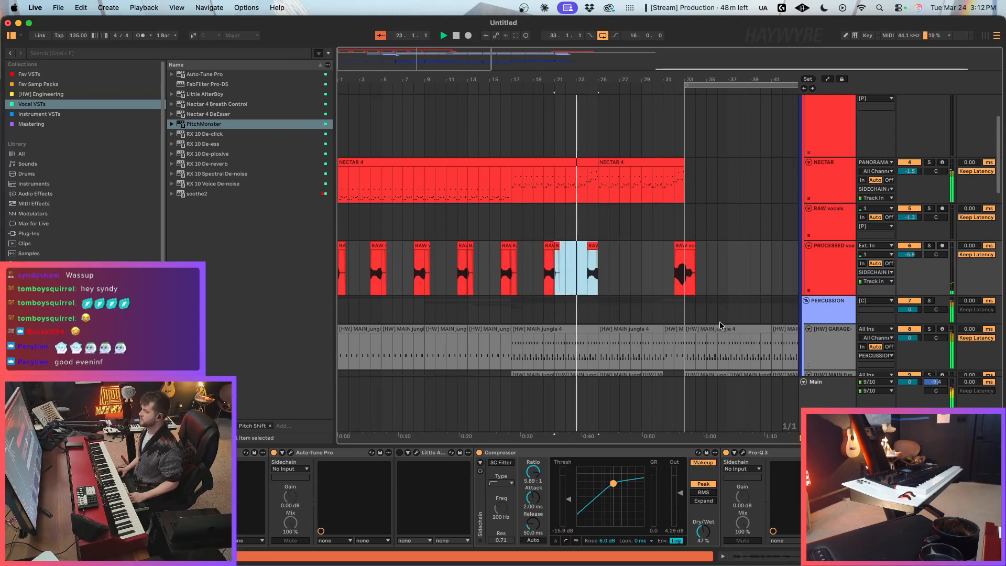
{"action": "key", "text": "super+d"}
Step: Split the [HW] MAIN jungle 4 clip on the GARAGE track so that bar 24 is a separate clip
{"action": "scroll", "coordinate": [593, 314], "scroll_direction": "down", "scroll_amount": 2}
{"action": "left_click", "coordinate": [594, 315]}
{"action": "left_click_drag", "start_coordinate": [594, 314], "coordinate": [595, 316]}
{"action": "key", "text": "super+e"}
{"action": "scroll", "coordinate": [600, 309], "scroll_direction": "down", "scroll_amount": 4}
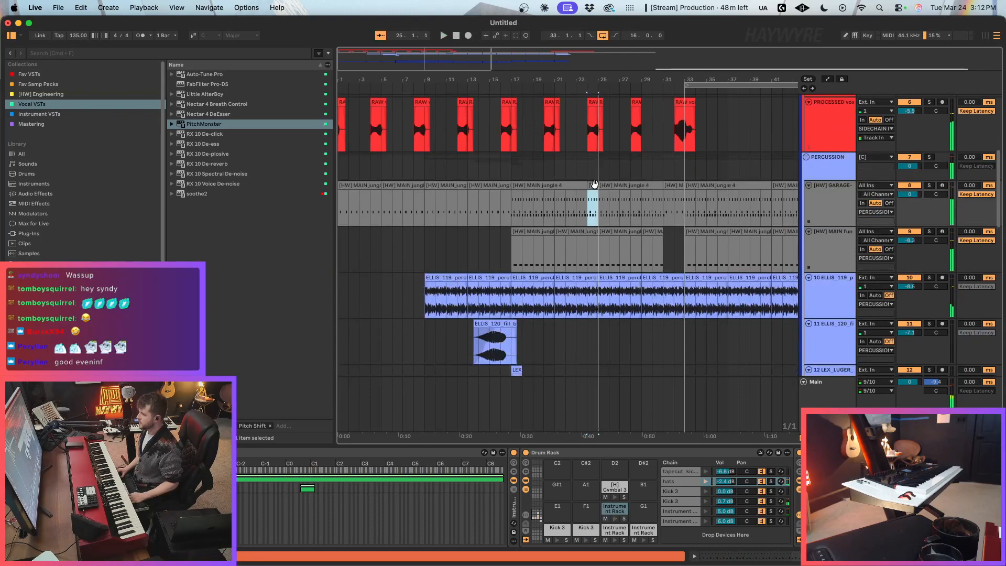
Step: Clear most of the drum notes from the separated bar 24 clip on the GARAGE track
{"action": "double_click", "coordinate": [594, 183]}
{"action": "left_click", "coordinate": [505, 243]}
{"action": "left_click_drag", "start_coordinate": [481, 219], "coordinate": [998, 441]}
{"action": "left_click_drag", "start_coordinate": [836, 224], "coordinate": [452, 454]}
{"action": "key", "text": "Delete"}
{"action": "key", "text": "shift+Tab"}
Step: Insert a new audio track below the [HW] MAIN fun track in the percussion group
{"action": "scroll", "coordinate": [576, 278], "scroll_direction": "up", "scroll_amount": 2}
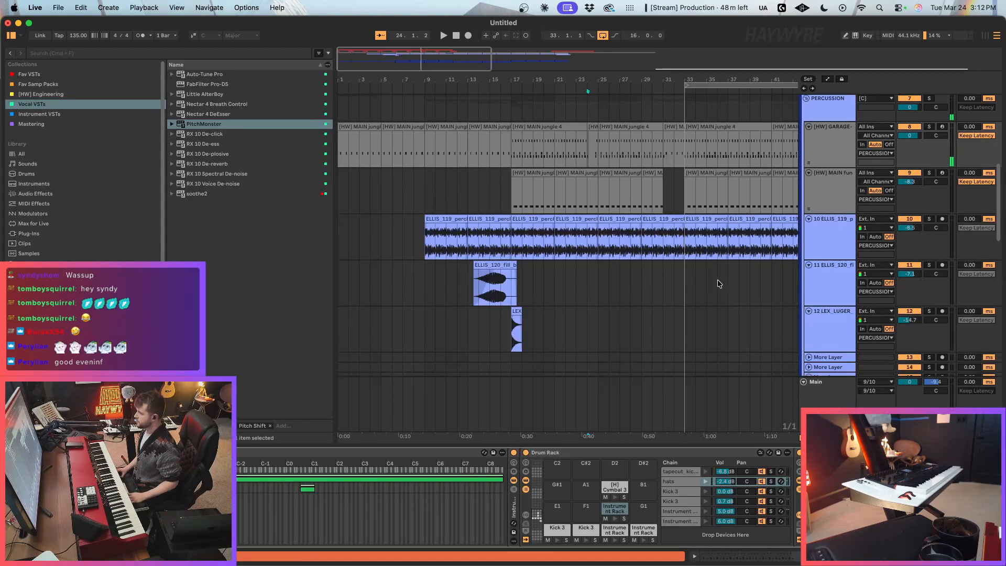
{"action": "left_click", "coordinate": [587, 273]}
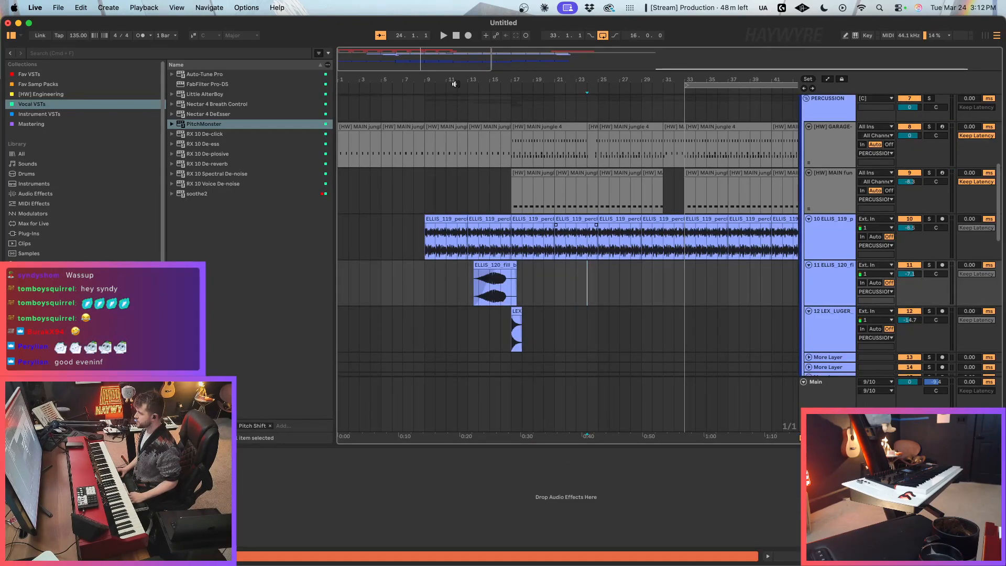
{"action": "left_click_drag", "start_coordinate": [434, 61], "coordinate": [435, 78]}
{"action": "left_click", "coordinate": [813, 191]}
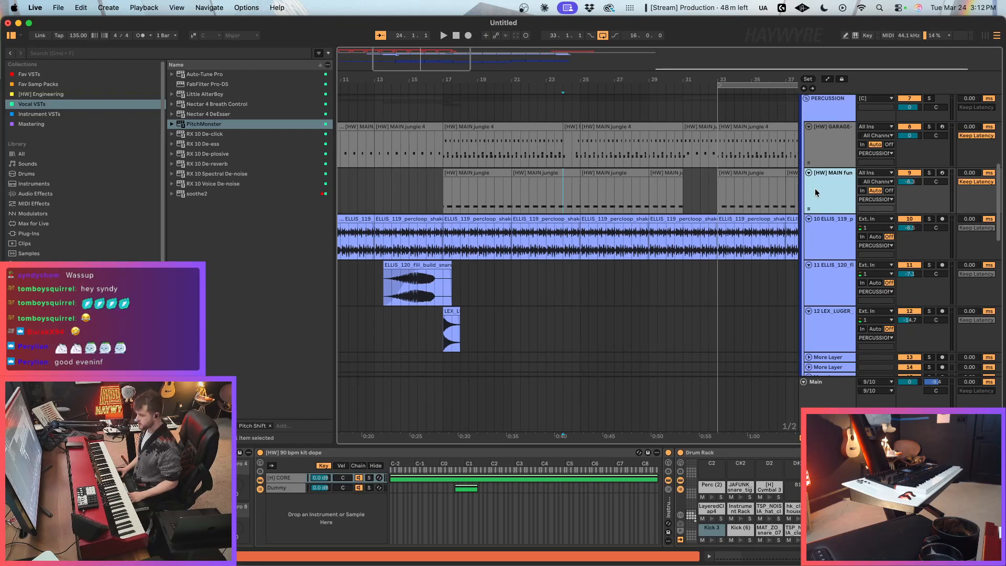
{"action": "key", "text": "super+t"}
Step: Search the sample library for "crash"
{"action": "left_click", "coordinate": [31, 253]}
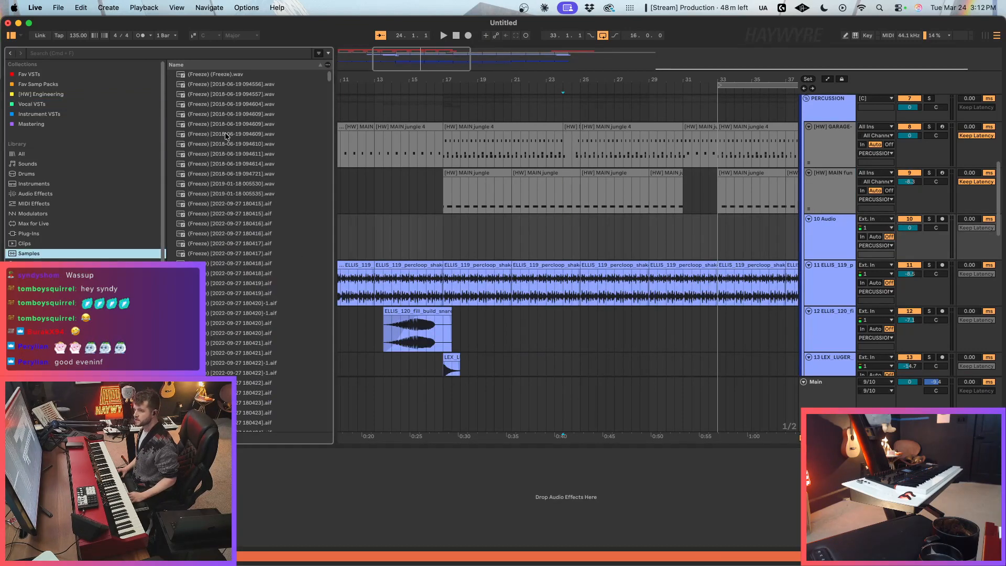
{"action": "left_click", "coordinate": [246, 55]}
{"action": "type", "text": "crash"}
Step: Audition the crash samples in the search results, including the 909 Crash and 626 Cymbal Crash sounds
{"action": "left_click", "coordinate": [210, 172]}
{"action": "left_click", "coordinate": [214, 191]}
{"action": "scroll", "coordinate": [254, 203], "scroll_direction": "down", "scroll_amount": 2}
{"action": "scroll", "coordinate": [241, 193], "scroll_direction": "up", "scroll_amount": 5}
{"action": "left_click", "coordinate": [237, 124]}
{"action": "scroll", "coordinate": [237, 138], "scroll_direction": "up", "scroll_amount": 2}
{"action": "left_click", "coordinate": [235, 130]}
{"action": "left_click_drag", "start_coordinate": [232, 210], "coordinate": [232, 220]}
{"action": "left_click", "coordinate": [231, 229]}
{"action": "scroll", "coordinate": [233, 232], "scroll_direction": "down", "scroll_amount": 5}
{"action": "scroll", "coordinate": [235, 228], "scroll_direction": "up", "scroll_amount": 5}
{"action": "left_click", "coordinate": [248, 107]}
{"action": "scroll", "coordinate": [249, 134], "scroll_direction": "up", "scroll_amount": 3}
{"action": "left_click", "coordinate": [249, 140]}
{"action": "scroll", "coordinate": [250, 140], "scroll_direction": "up", "scroll_amount": 8}
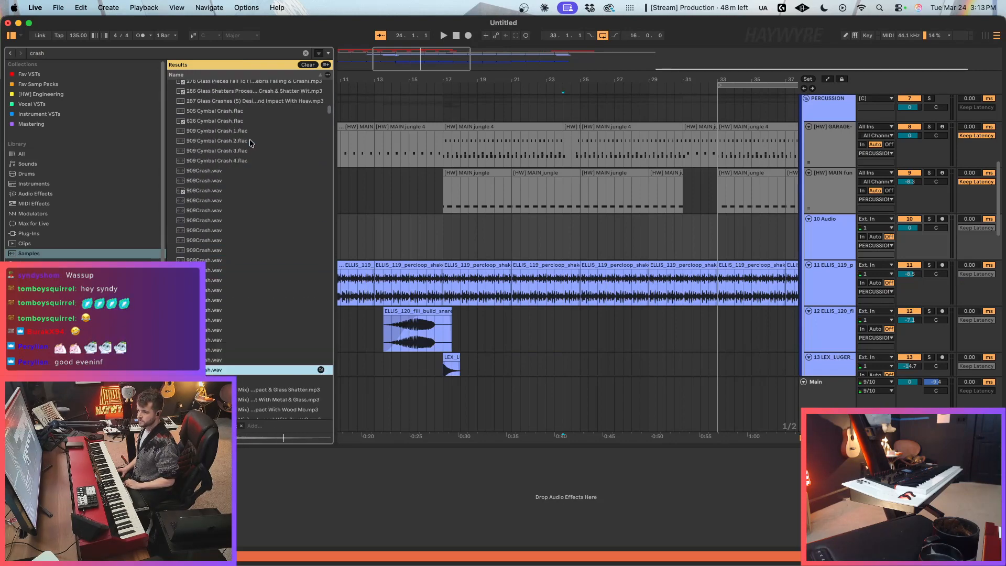
{"action": "scroll", "coordinate": [250, 141], "scroll_direction": "up", "scroll_amount": 6}
{"action": "left_click", "coordinate": [252, 150]}
{"action": "left_click", "coordinate": [245, 199]}
{"action": "left_click", "coordinate": [241, 229]}
{"action": "left_click", "coordinate": [232, 208]}
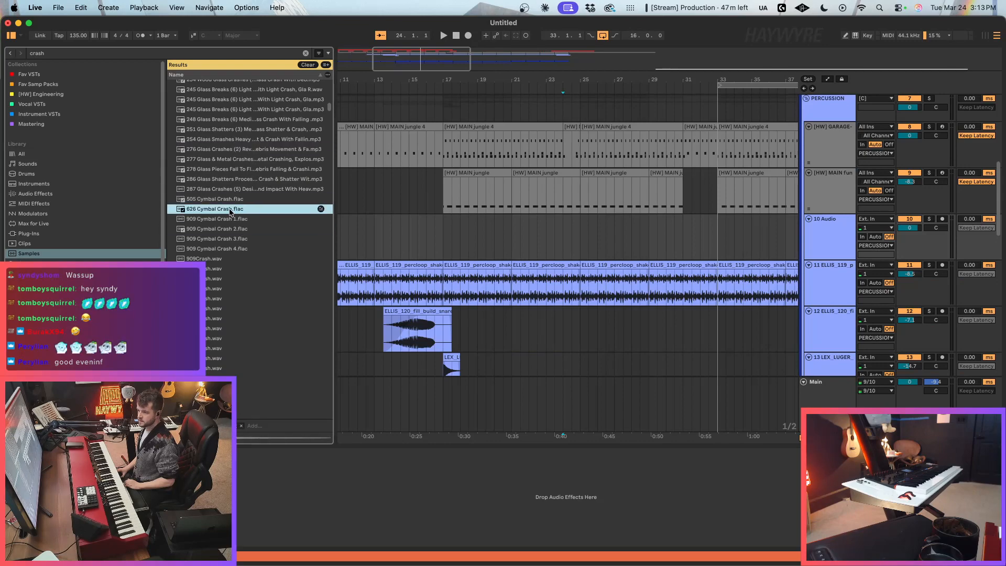
Step: Place quarter-note repeats of 505 Cymbal Crash.flac at bar 24 on the new audio track and lower its volume to -22.0 dB
{"action": "key", "text": "Up"}
{"action": "mouse_move", "coordinate": [580, 246]}
{"action": "left_mouse_down"}
{"action": "mouse_move", "coordinate": [636, 241]}
{"action": "mouse_move", "coordinate": [569, 246]}
{"action": "left_mouse_up"}
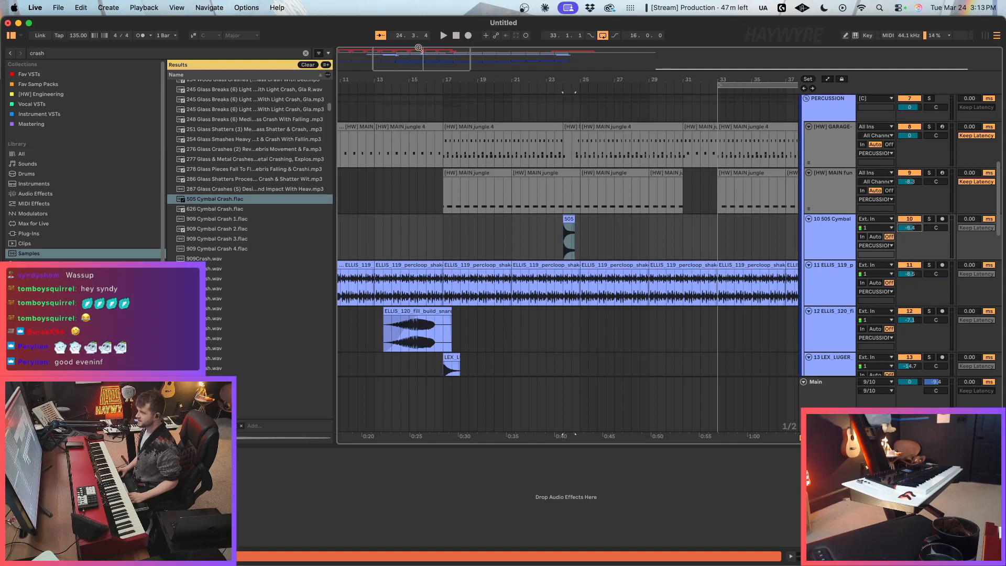
{"action": "left_click_drag", "start_coordinate": [421, 47], "coordinate": [437, 69]}
{"action": "left_click_drag", "start_coordinate": [572, 241], "coordinate": [577, 248]}
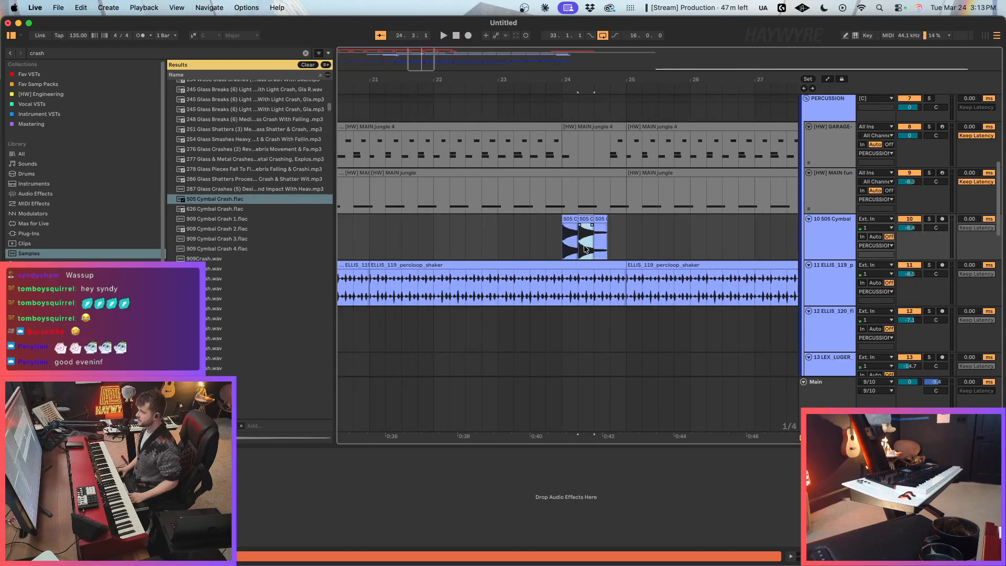
{"action": "left_click_drag", "start_coordinate": [425, 64], "coordinate": [408, 33]}
{"action": "key", "text": "space"}
{"action": "mouse_move", "coordinate": [909, 226]}
{"action": "left_mouse_down"}
{"action": "mouse_move", "coordinate": [906, 238]}
{"action": "mouse_move", "coordinate": [910, 230]}
{"action": "left_mouse_up"}
Step: Add Kick 3 notes on the beats of the bar 24 clip on the GARAGE track
{"action": "left_click_drag", "start_coordinate": [428, 68], "coordinate": [415, 88]}
{"action": "double_click", "coordinate": [636, 127]}
{"action": "left_click", "coordinate": [556, 365]}
{"action": "left_click", "coordinate": [432, 350]}
{"action": "left_click", "coordinate": [769, 346]}
{"action": "key", "text": "cmd+v"}
{"action": "left_click", "coordinate": [864, 338]}
{"action": "key", "text": "space"}
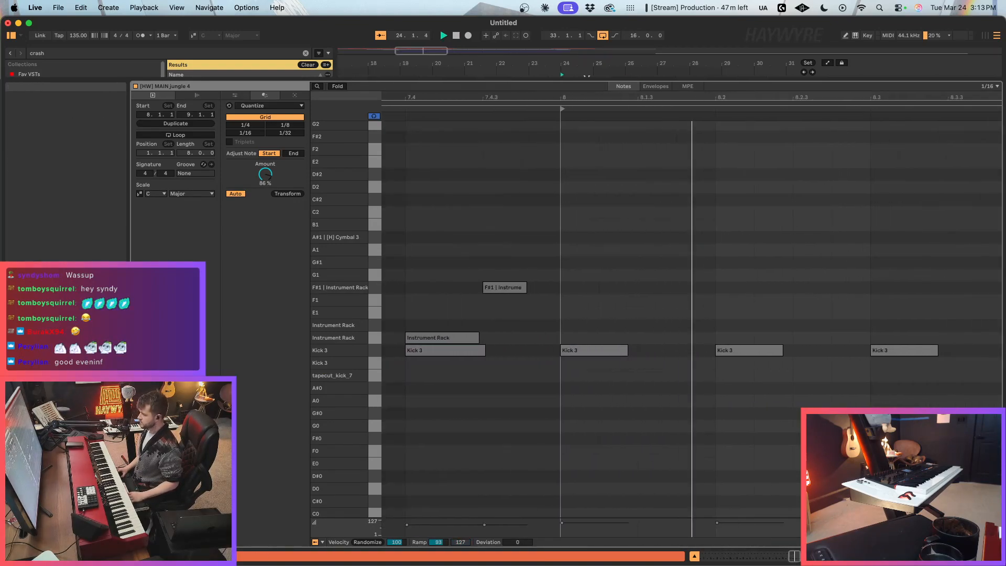
{"action": "key", "text": "shift+Tab"}
Step: Duplicate the 505 cymbal crash so its hits fill all four beats of bar 24, and play the section
{"action": "scroll", "coordinate": [629, 236], "scroll_direction": "up", "scroll_amount": 1}
{"action": "left_click", "coordinate": [562, 201]}
{"action": "left_click", "coordinate": [559, 198]}
{"action": "key", "text": "super+d"}
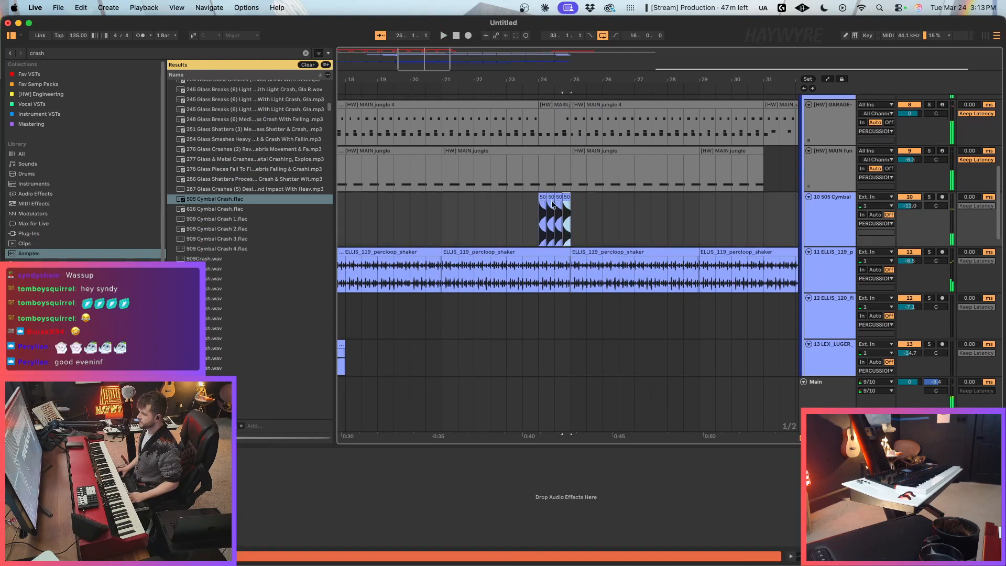
{"action": "left_click", "coordinate": [540, 223]}
{"action": "key", "text": "space"}
{"action": "key", "text": "space"}
Step: Duplicate the LEX_LUGER clip section from bar 17 to bar 25 on the same track
{"action": "left_click_drag", "start_coordinate": [426, 66], "coordinate": [430, 50]}
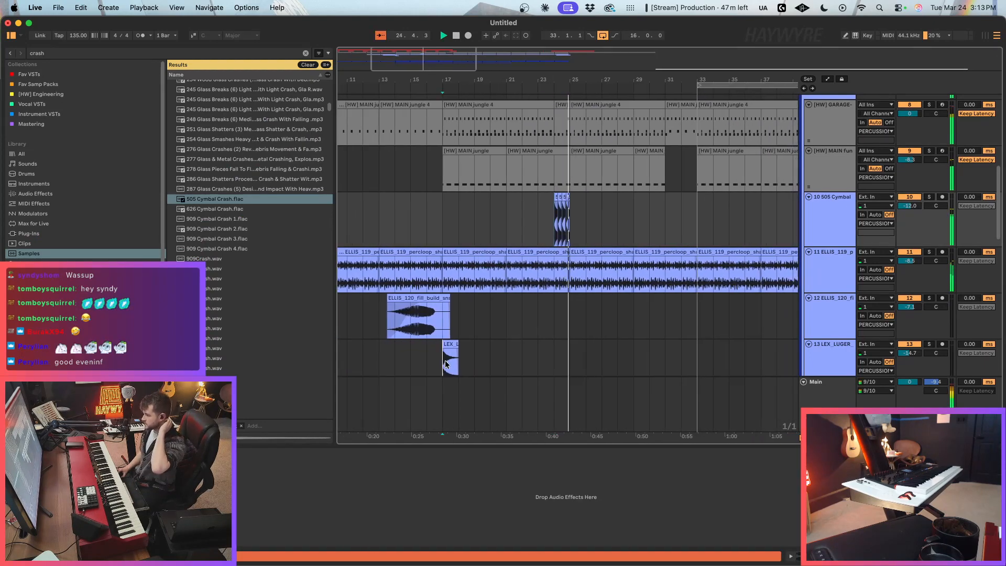
{"action": "left_click_drag", "start_coordinate": [443, 358], "coordinate": [569, 357]}
{"action": "key", "text": "super+d"}
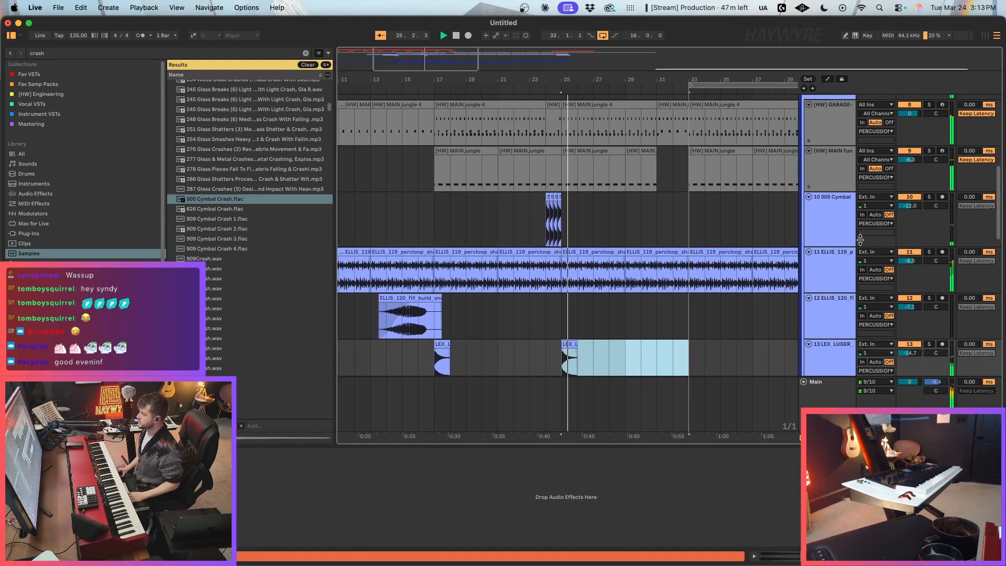
Step: Raise the 505 Cymbal track's volume to -16.0 dB and play back the crash fill
{"action": "left_click_drag", "start_coordinate": [909, 206], "coordinate": [909, 208]}
{"action": "left_click", "coordinate": [535, 228]}
{"action": "left_click", "coordinate": [534, 231]}
{"action": "key", "text": "space"}
{"action": "key", "text": "space"}
Step: Duplicate the four-hit 505 cymbal crash fill from bar 24 to bar 32
{"action": "left_click", "coordinate": [554, 169]}
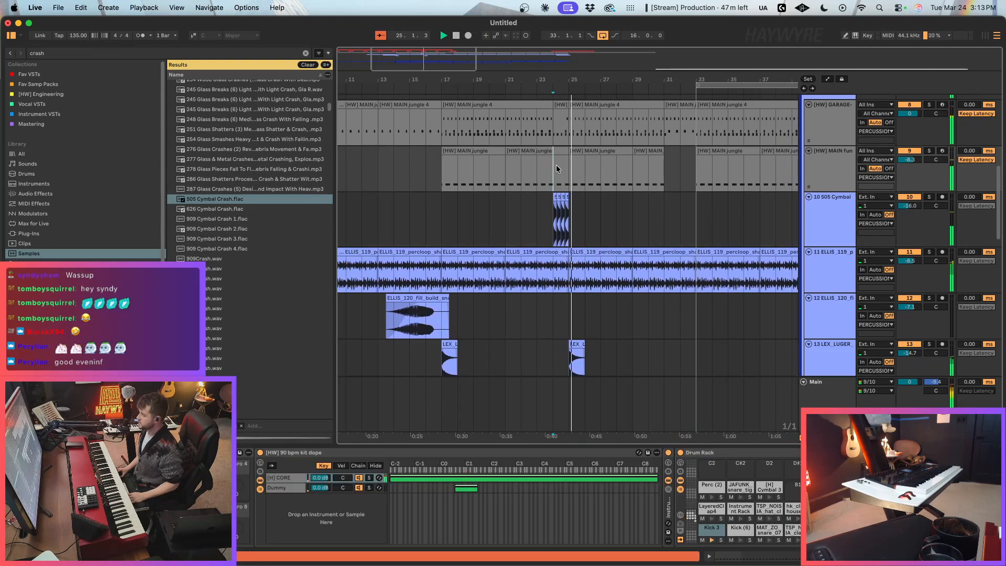
{"action": "left_click", "coordinate": [556, 122]}
{"action": "scroll", "coordinate": [557, 153], "scroll_direction": "down", "scroll_amount": 10}
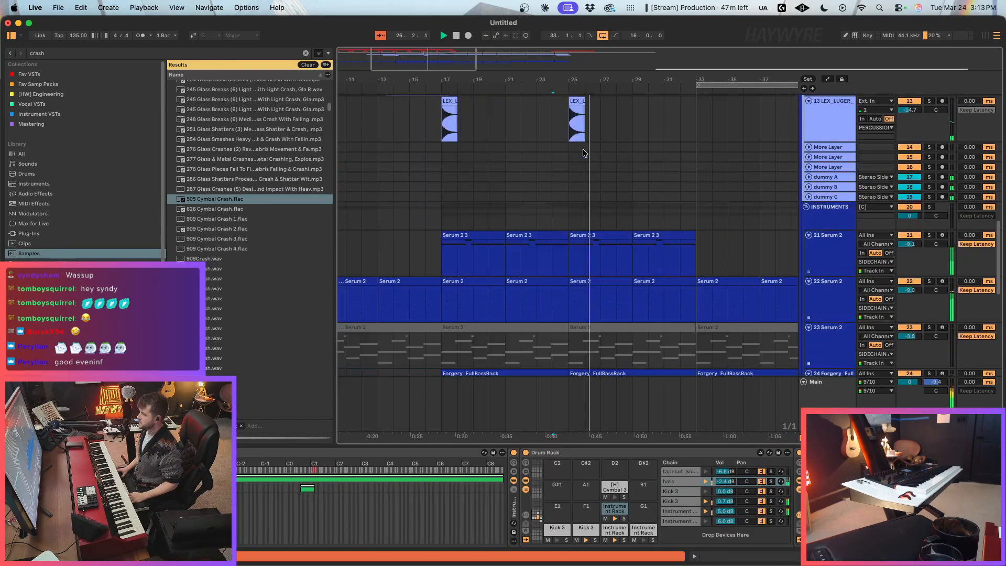
{"action": "scroll", "coordinate": [561, 249], "scroll_direction": "down", "scroll_amount": 5}
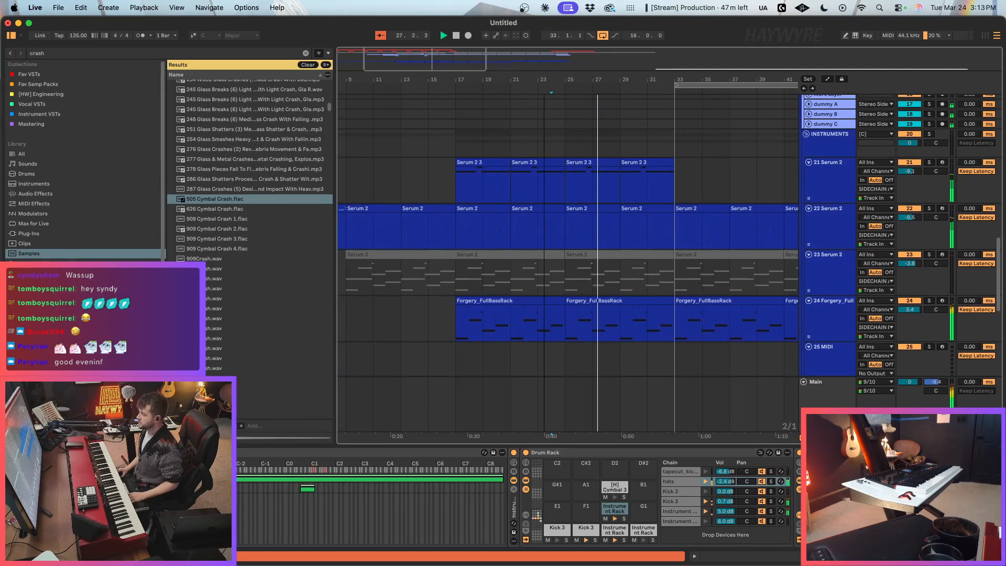
{"action": "scroll", "coordinate": [616, 322], "scroll_direction": "up", "scroll_amount": 10}
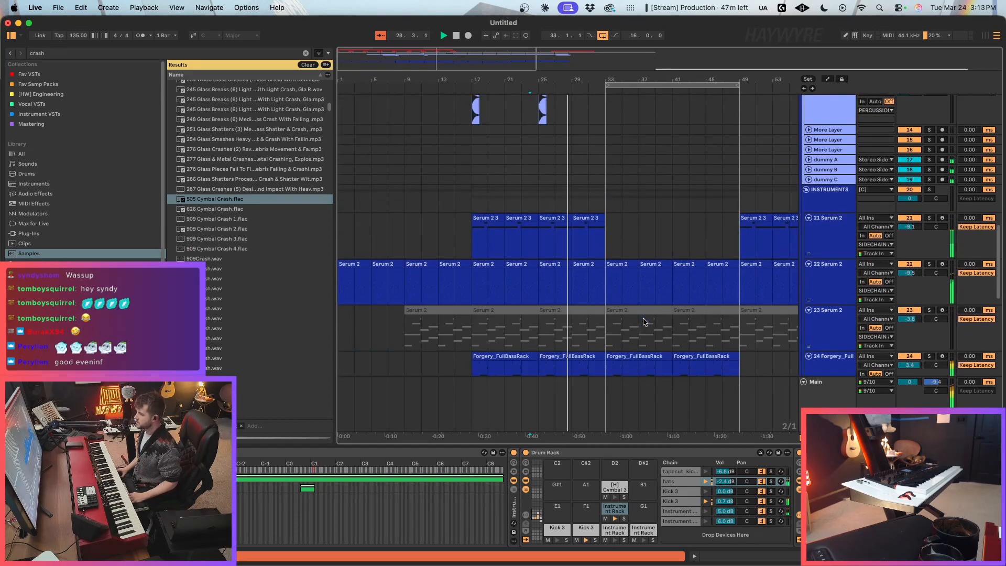
{"action": "left_click_drag", "start_coordinate": [471, 159], "coordinate": [539, 144]}
{"action": "key", "text": "super+d"}
Step: Paste the GARAGE track's bar 24 drum fill at bar 32 and delete bar 24 from the [HW] MAIN fun track
{"action": "scroll", "coordinate": [561, 159], "scroll_direction": "up", "scroll_amount": 3}
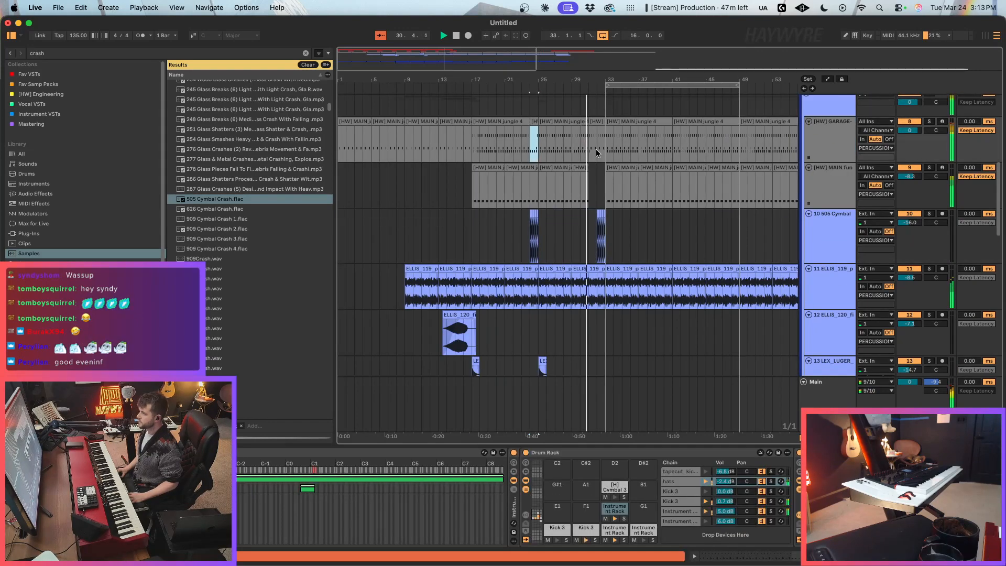
{"action": "key", "text": "super+v"}
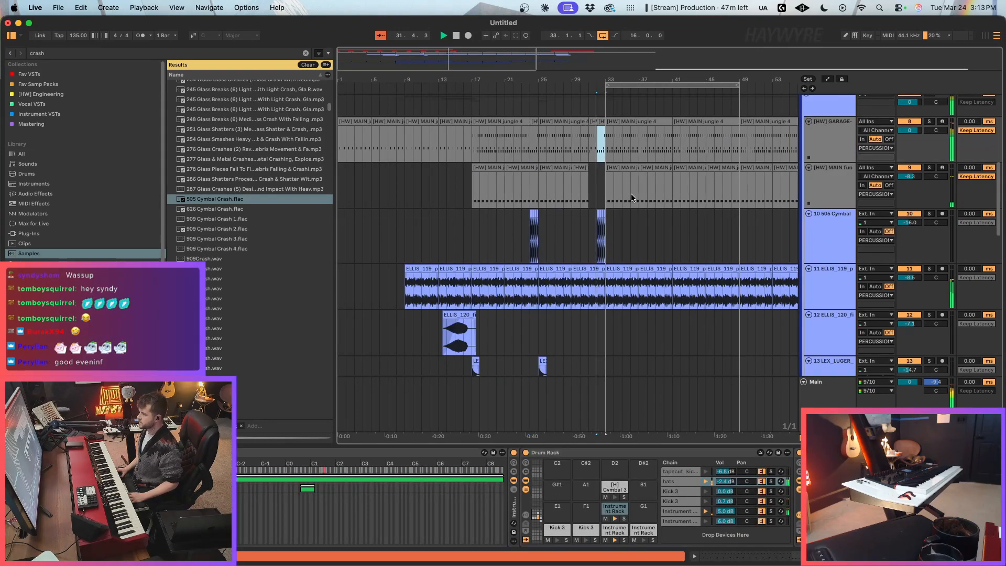
{"action": "left_click_drag", "start_coordinate": [531, 185], "coordinate": [536, 187]}
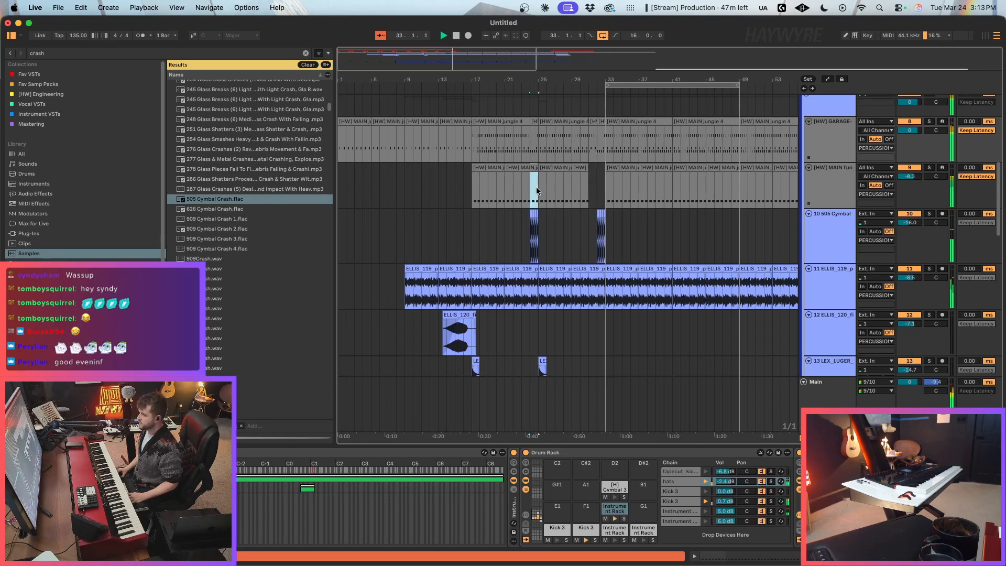
{"action": "key", "text": "Delete"}
Step: Stop playback and show the automation lanes of the instrument tracks around bar 33
{"action": "scroll", "coordinate": [659, 325], "scroll_direction": "down", "scroll_amount": 3}
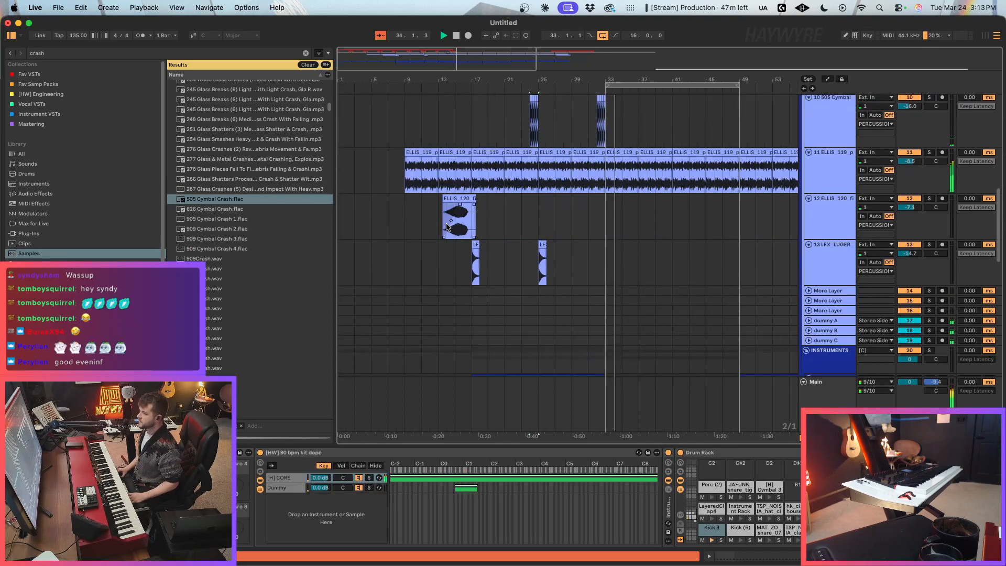
{"action": "scroll", "coordinate": [552, 263], "scroll_direction": "up", "scroll_amount": 10}
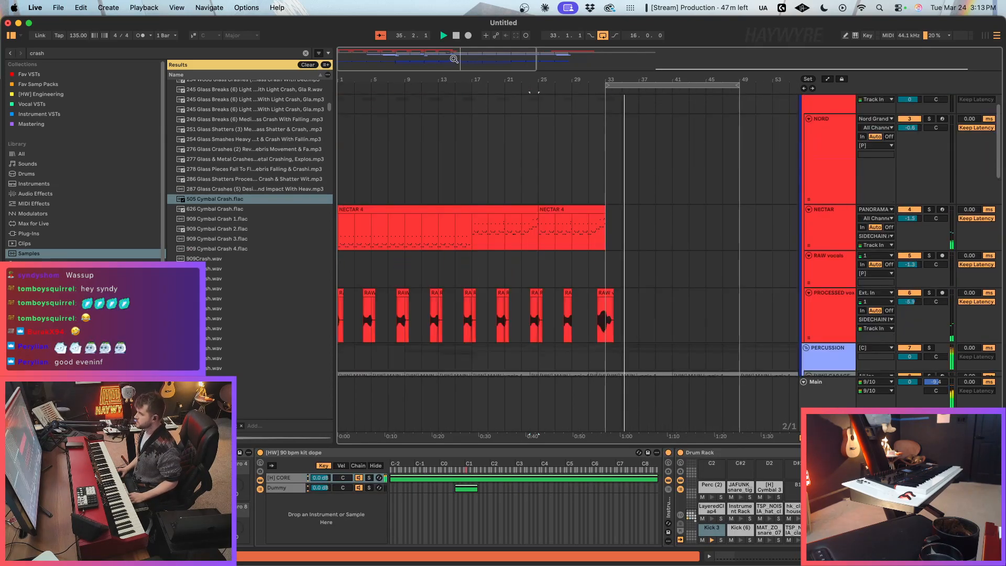
{"action": "scroll", "coordinate": [587, 280], "scroll_direction": "down", "scroll_amount": 2}
{"action": "scroll", "coordinate": [935, 148], "scroll_direction": "up", "scroll_amount": 2}
{"action": "left_click", "coordinate": [936, 147]}
{"action": "scroll", "coordinate": [667, 272], "scroll_direction": "down", "scroll_amount": 15}
{"action": "left_click", "coordinate": [581, 358]}
{"action": "key", "text": "a"}
{"action": "key", "text": "space"}
{"action": "scroll", "coordinate": [583, 357], "scroll_direction": "down", "scroll_amount": 3}
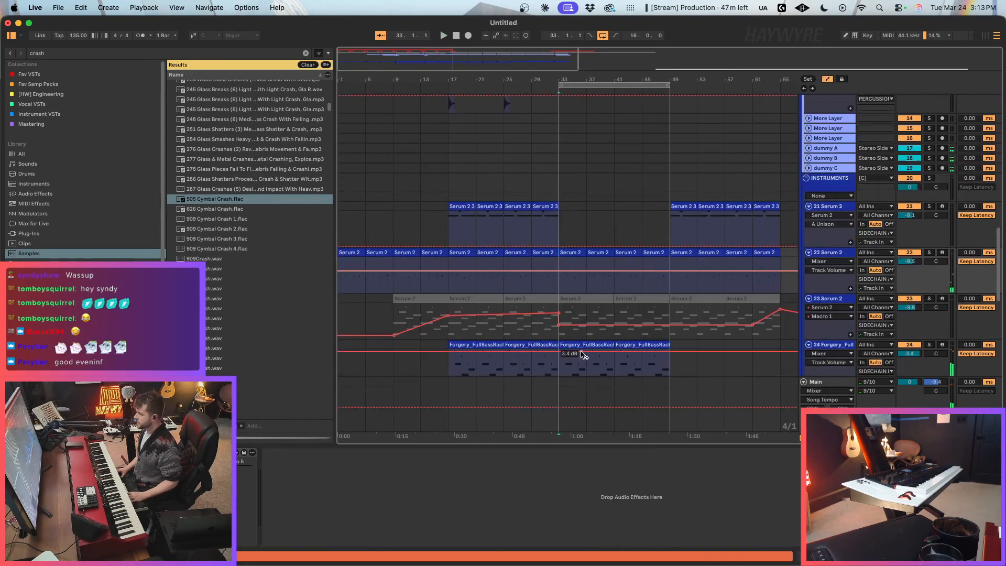
Step: Show the Serum 2 Macro 5 automation on track 22, lower it to about 6 between bars 33 and 49, and play it
{"action": "left_click", "coordinate": [544, 327]}
{"action": "left_click", "coordinate": [567, 291]}
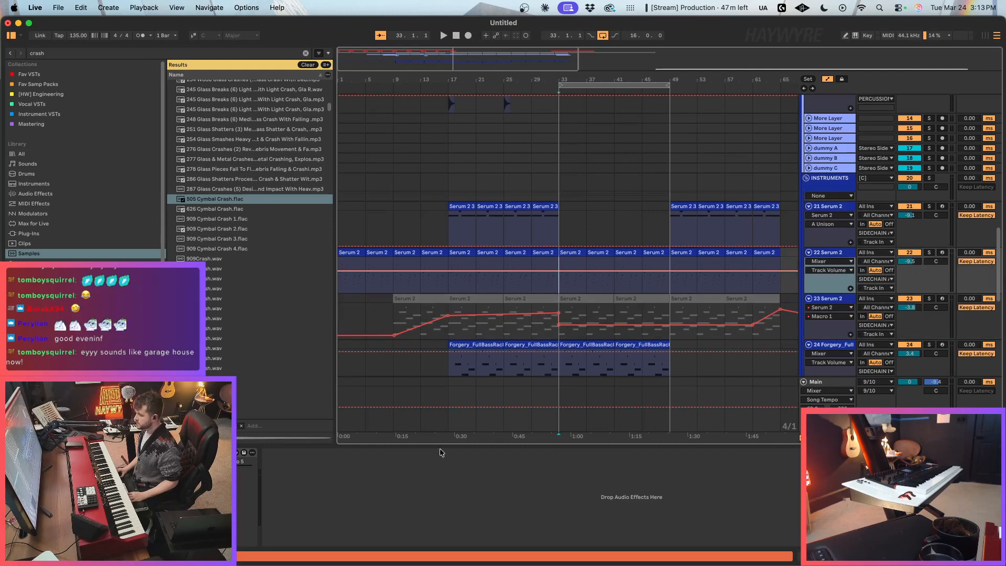
{"action": "right_click", "coordinate": [234, 469]}
{"action": "left_click", "coordinate": [240, 477]}
{"action": "left_click_drag", "start_coordinate": [596, 286], "coordinate": [597, 295]}
{"action": "key", "text": "space"}
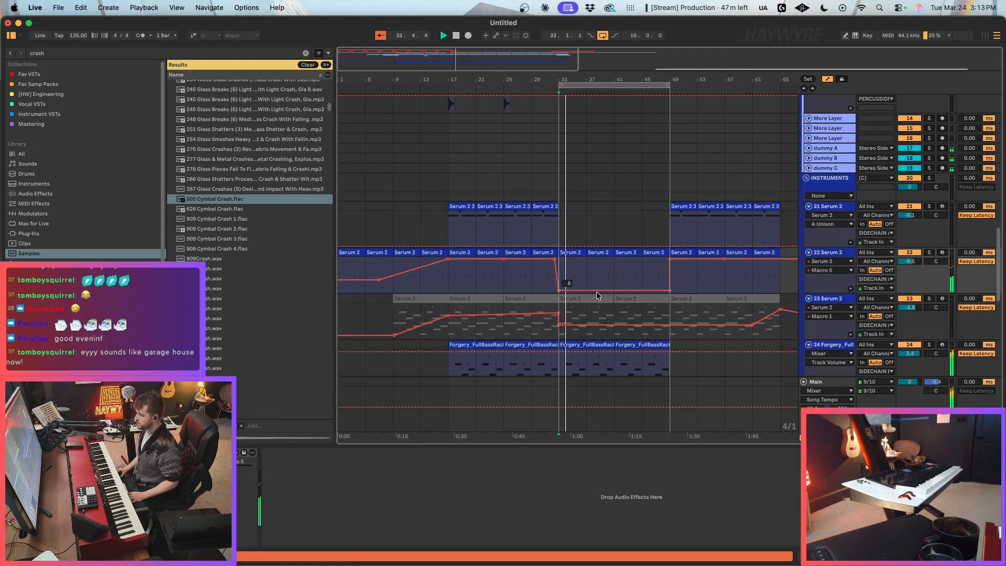
Step: Hide the arrangement's automation lanes again
{"action": "key", "text": "a"}
{"action": "scroll", "coordinate": [612, 304], "scroll_direction": "down", "scroll_amount": 5}
{"action": "left_click", "coordinate": [571, 232]}
{"action": "key", "text": "a"}
{"action": "key", "text": "a"}
{"action": "scroll", "coordinate": [621, 316], "scroll_direction": "up", "scroll_amount": 10}
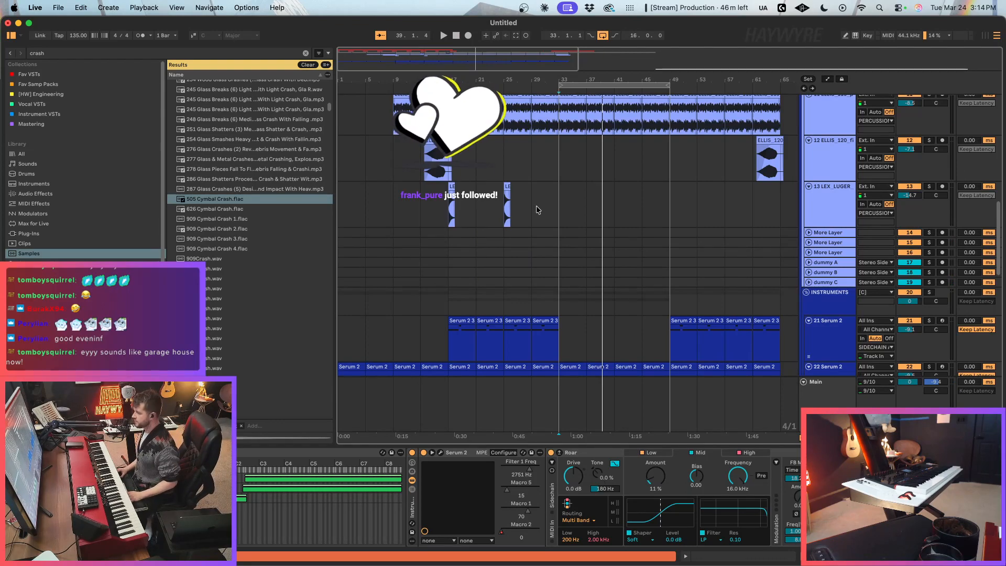
Step: Play the arrangement from bar 33 and review the vocal and percussion tracks
{"action": "left_click", "coordinate": [549, 200]}
{"action": "key", "text": "space"}
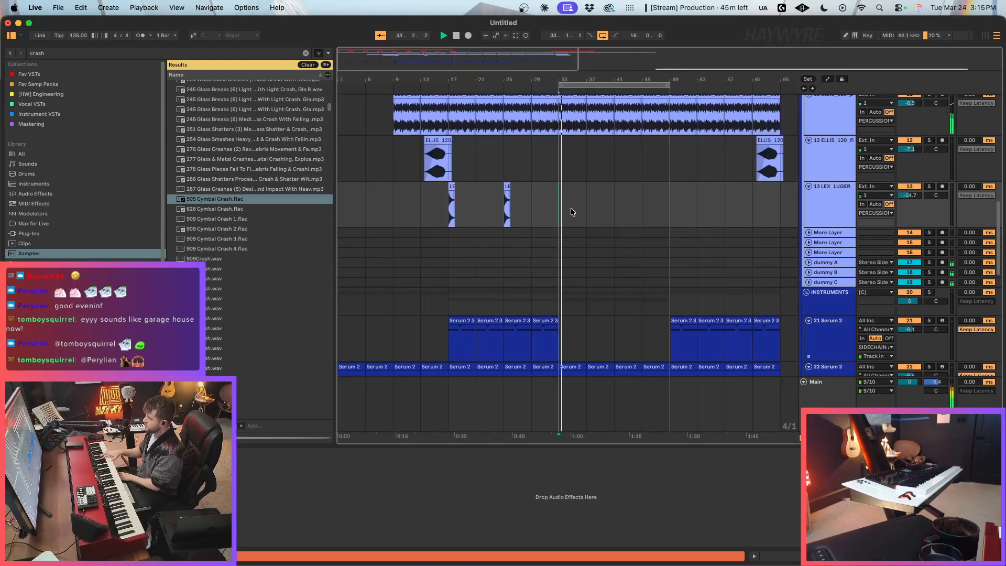
{"action": "scroll", "coordinate": [628, 183], "scroll_direction": "up", "scroll_amount": 10}
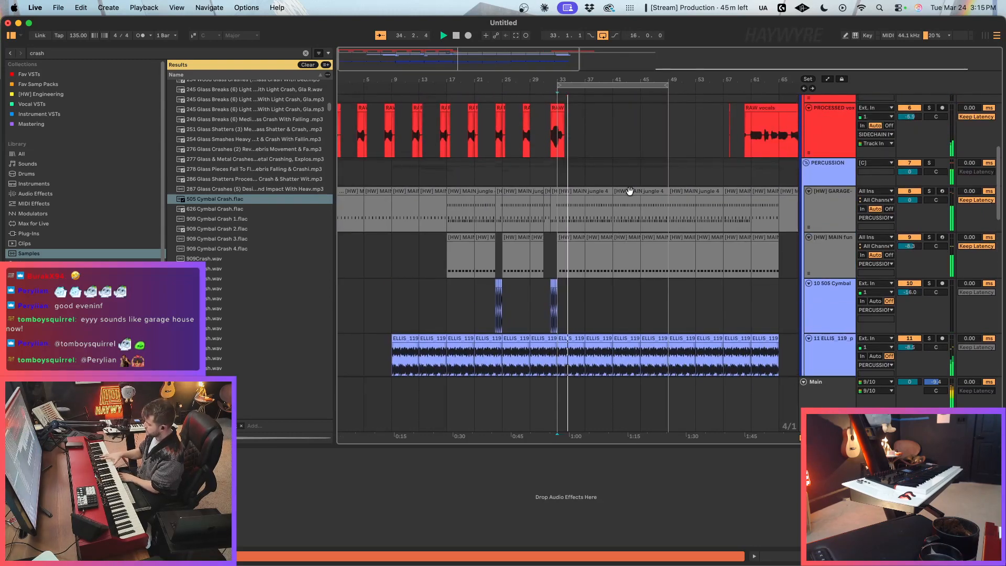
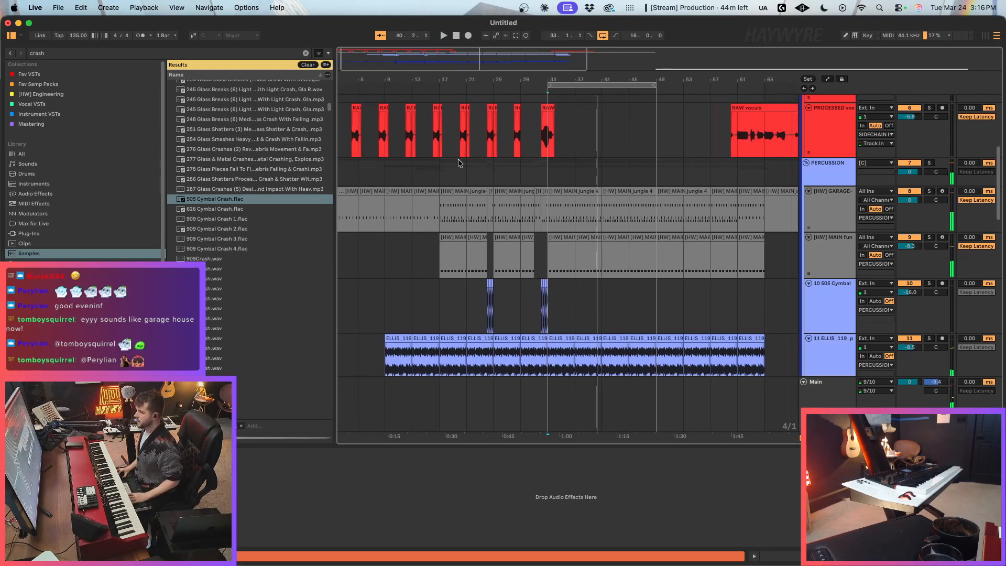
Step: Try to paste a copy of the processed vocals from bars 17 to 25 at bar 33
{"action": "left_click_drag", "start_coordinate": [439, 143], "coordinate": [493, 133]}
{"action": "key", "text": "super+c"}
{"action": "left_click", "coordinate": [548, 140]}
{"action": "key", "text": "super+v"}
{"action": "key", "text": "super+z"}
{"action": "left_click_drag", "start_coordinate": [438, 143], "coordinate": [495, 135]}
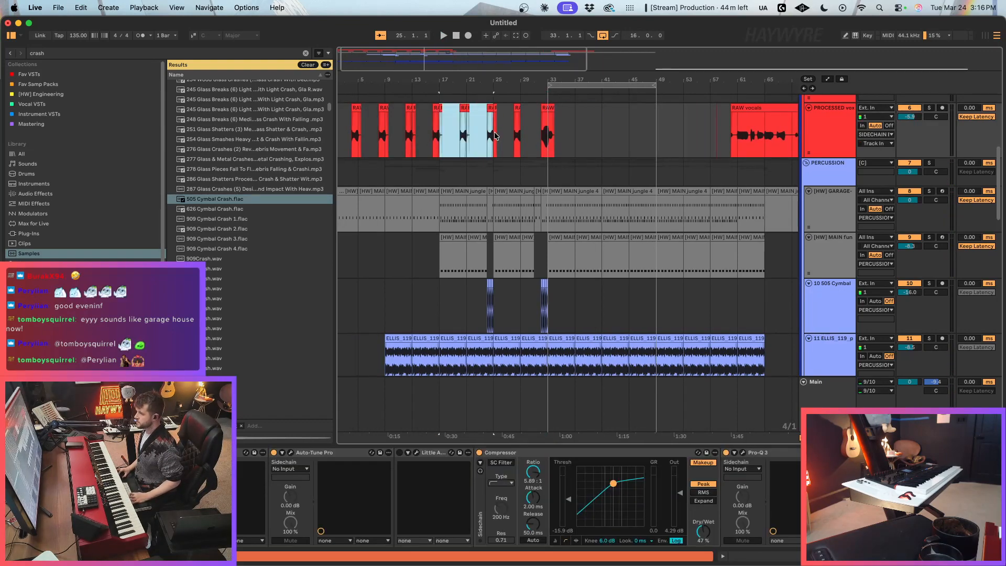
Step: Duplicate the processed vocals of bars 1 to 17 twice, filling the track up to bar 49, and play from bar 32
{"action": "scroll", "coordinate": [469, 159], "scroll_direction": "up", "scroll_amount": 2}
{"action": "left_click_drag", "start_coordinate": [440, 208], "coordinate": [310, 205]}
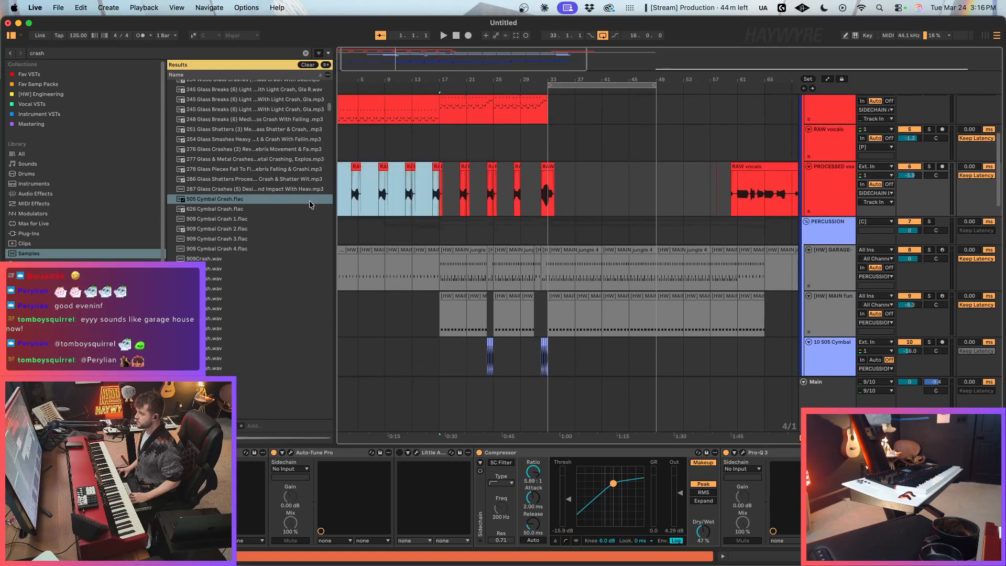
{"action": "key", "text": "ctrl+d"}
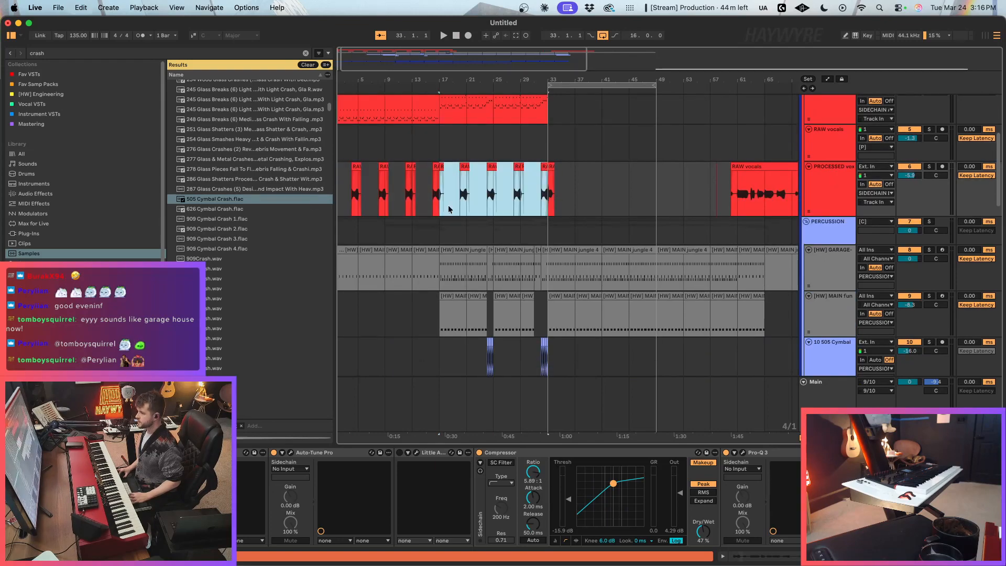
{"action": "key", "text": "ctrl+d"}
{"action": "left_click", "coordinate": [544, 204]}
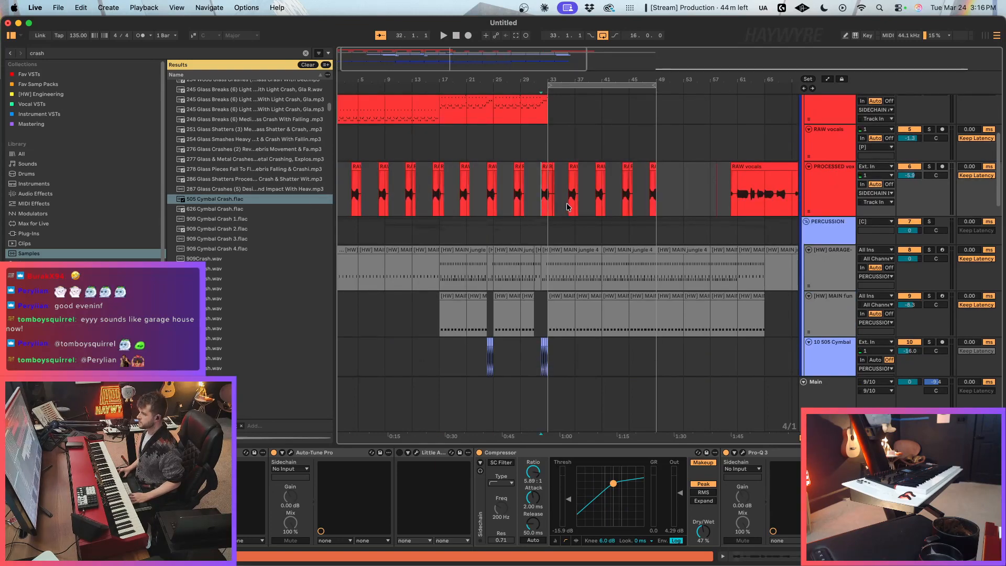
{"action": "key", "text": "space"}
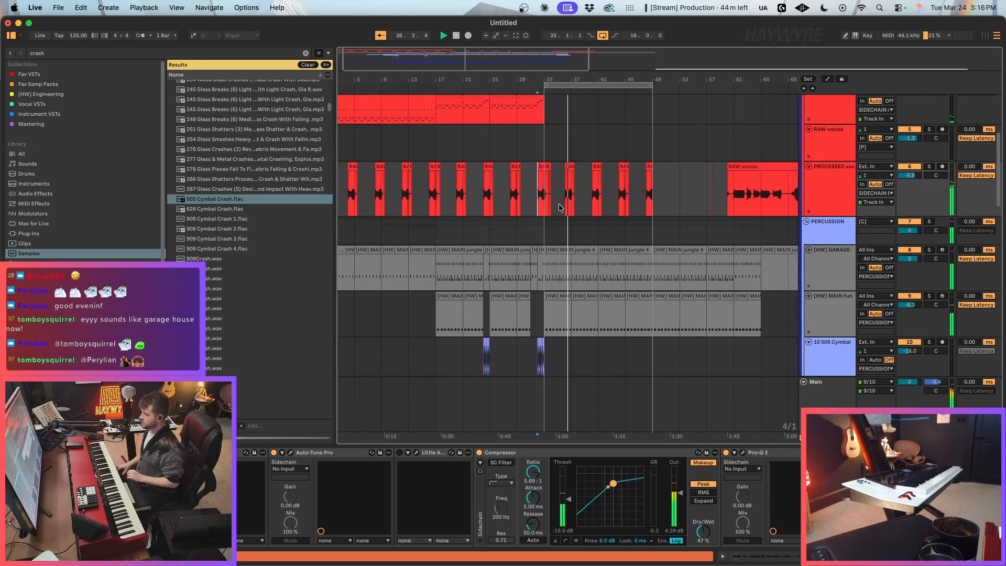
Step: Record a new part on the NORD track from about bar 31 to bar 49
{"action": "scroll", "coordinate": [559, 204], "scroll_direction": "up", "scroll_amount": 3}
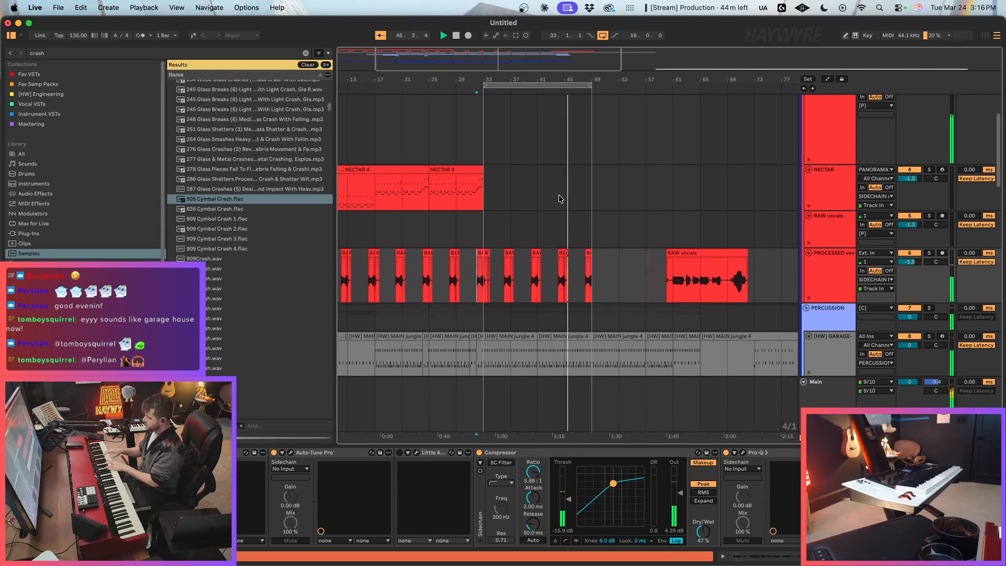
{"action": "scroll", "coordinate": [609, 188], "scroll_direction": "up", "scroll_amount": 3}
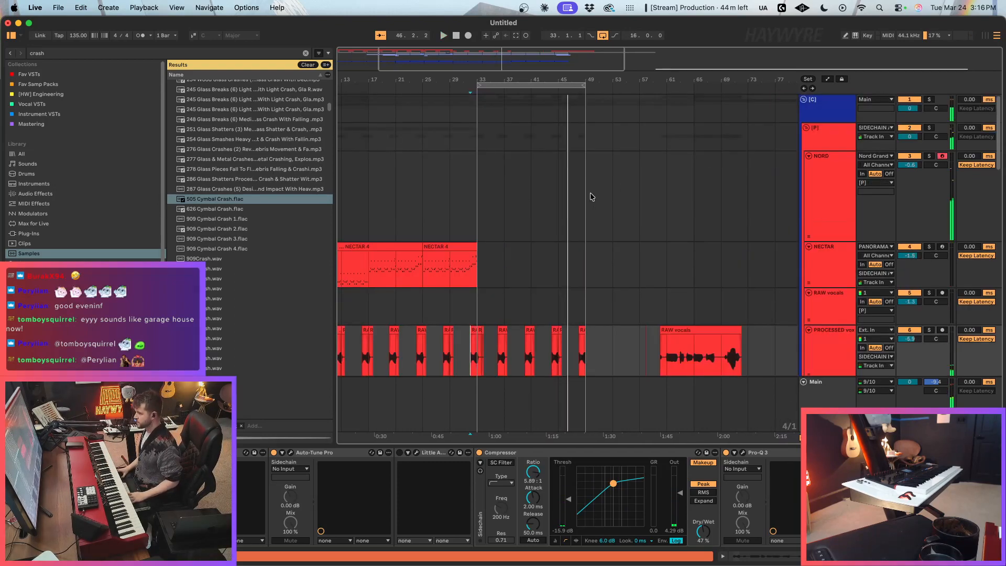
{"action": "left_click", "coordinate": [466, 187]}
{"action": "key", "text": "F9"}
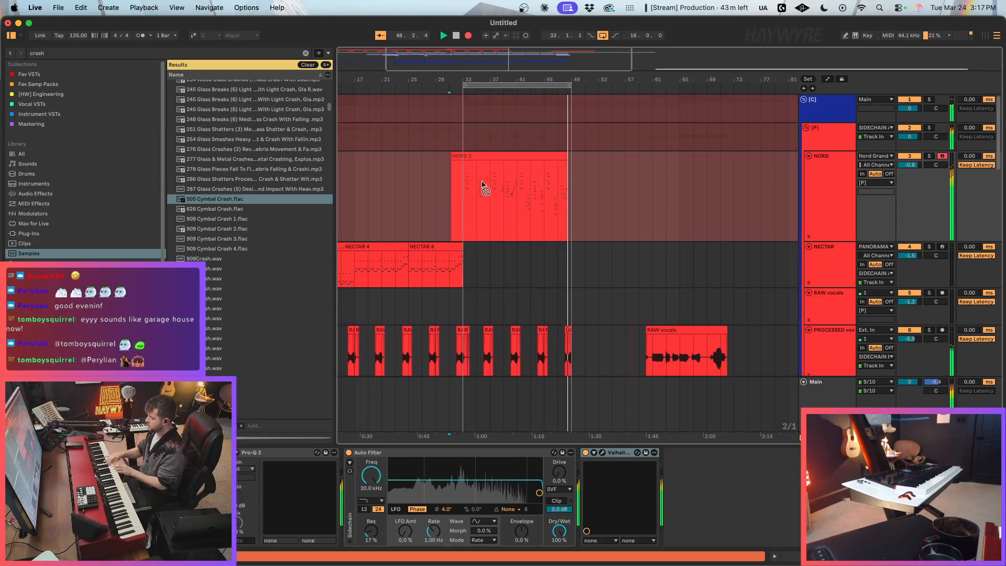
{"action": "key", "text": "space"}
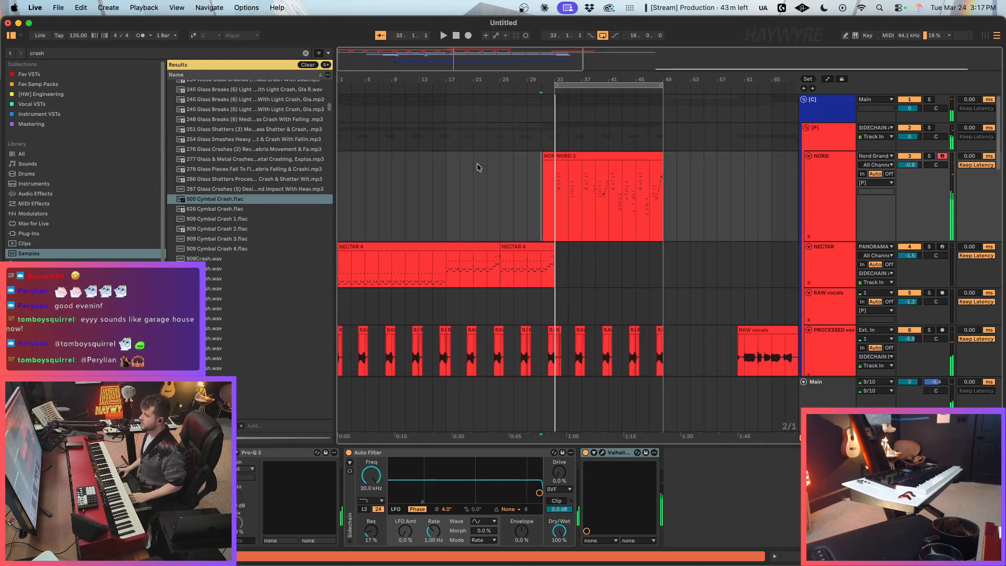
Step: Clear the clips on percussion tracks 8, 9 and 11 between bars 49 and 57
{"action": "key", "text": "minus"}
{"action": "scroll", "coordinate": [579, 266], "scroll_direction": "down", "scroll_amount": 4}
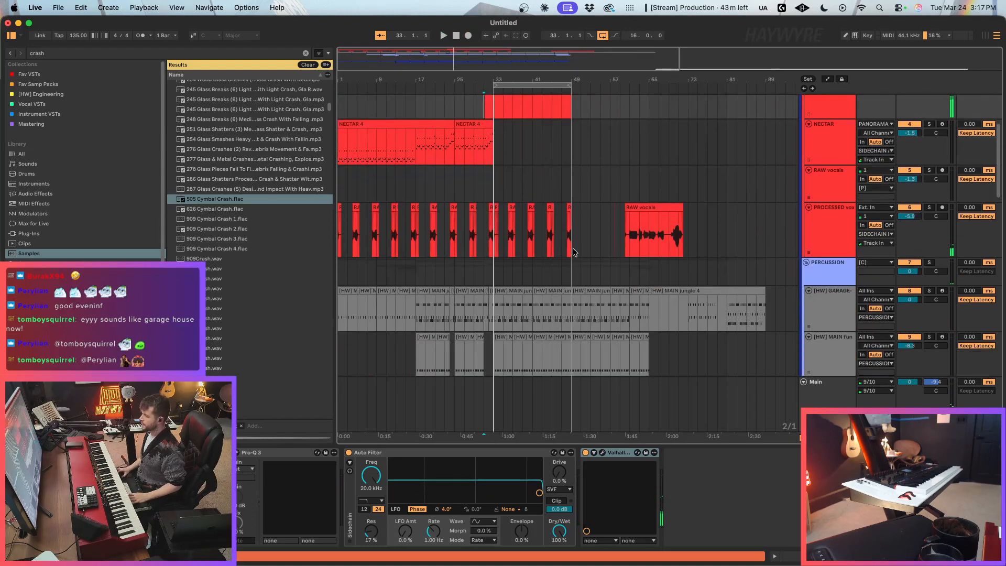
{"action": "left_click_drag", "start_coordinate": [574, 244], "coordinate": [610, 353]}
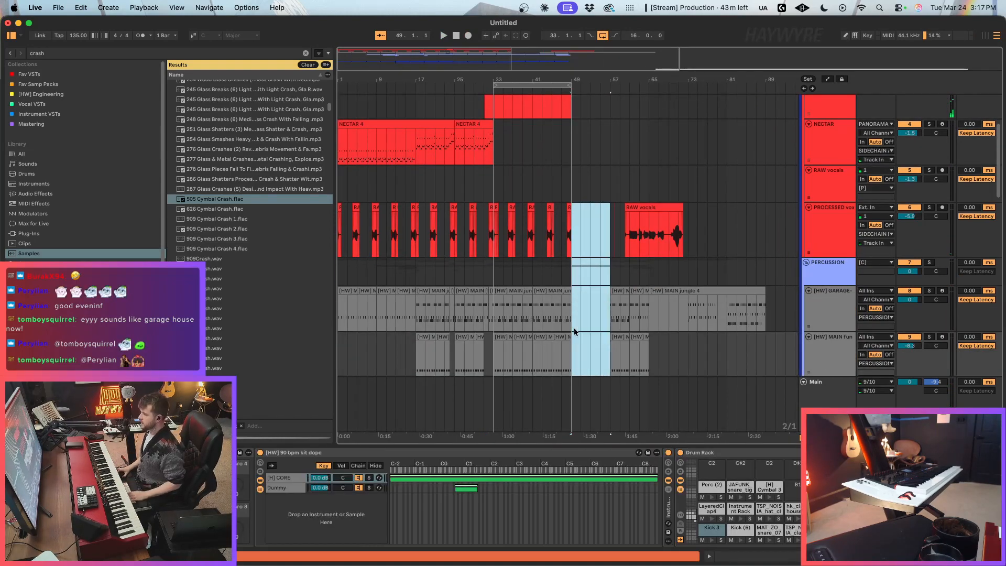
{"action": "scroll", "coordinate": [576, 328], "scroll_direction": "down", "scroll_amount": 6}
{"action": "scroll", "coordinate": [614, 331], "scroll_direction": "up", "scroll_amount": 4}
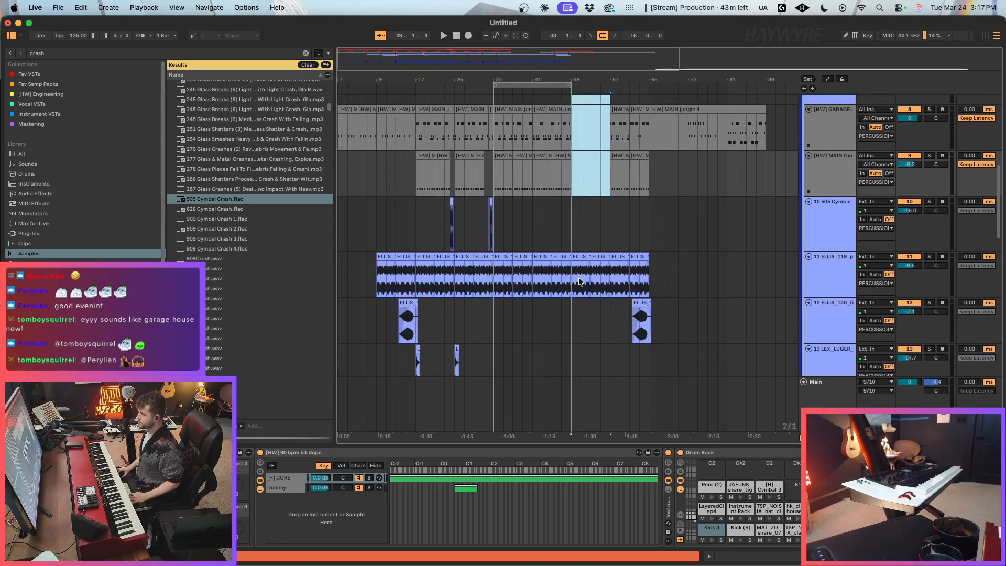
{"action": "left_click_drag", "start_coordinate": [571, 281], "coordinate": [627, 281]}
{"action": "key", "text": "Delete"}
Step: Move the ELLIS clips on tracks 11 and 12 from bar 61 to bar 49, and turn off the arrangement loop
{"action": "left_click_drag", "start_coordinate": [632, 321], "coordinate": [706, 324]}
{"action": "left_click_drag", "start_coordinate": [630, 288], "coordinate": [737, 331]}
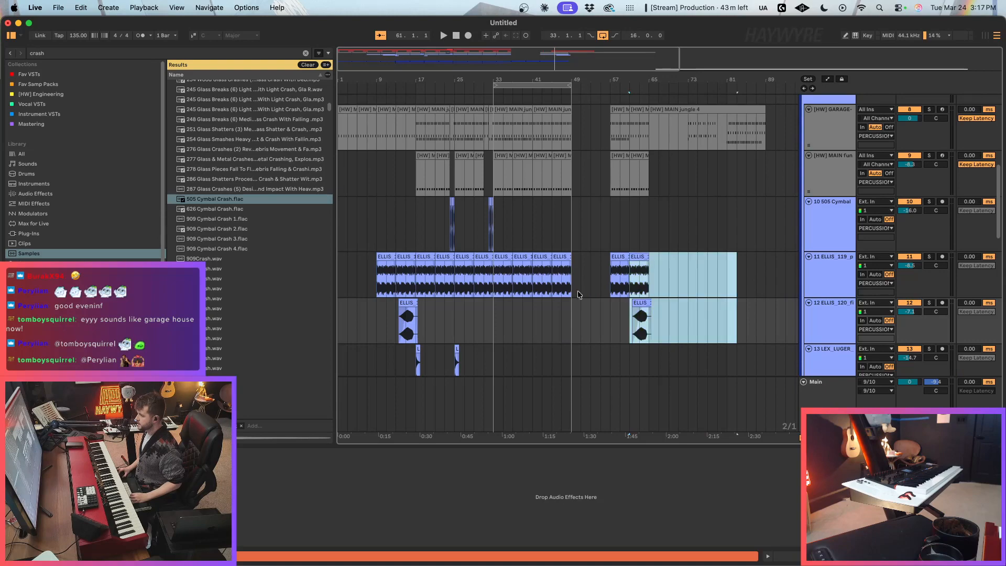
{"action": "key", "text": "Delete"}
{"action": "key", "text": "space"}
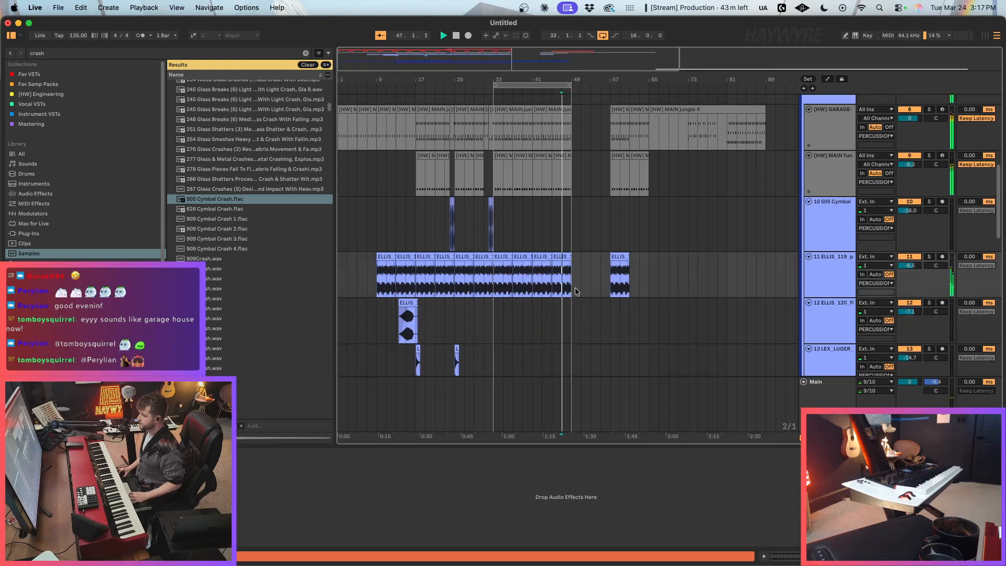
{"action": "left_click", "coordinate": [603, 35]}
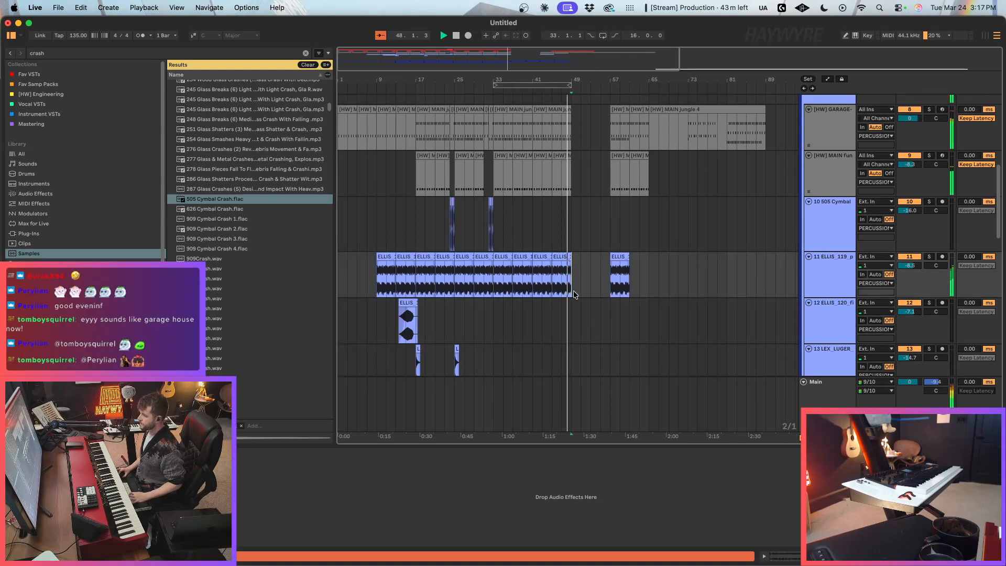
{"action": "key", "text": "super+v"}
Step: Continue the track 11 percussion loop up to bar 57 and move the track 12 ELLIS_120 clip to about bar 53
{"action": "left_click", "coordinate": [582, 257]}
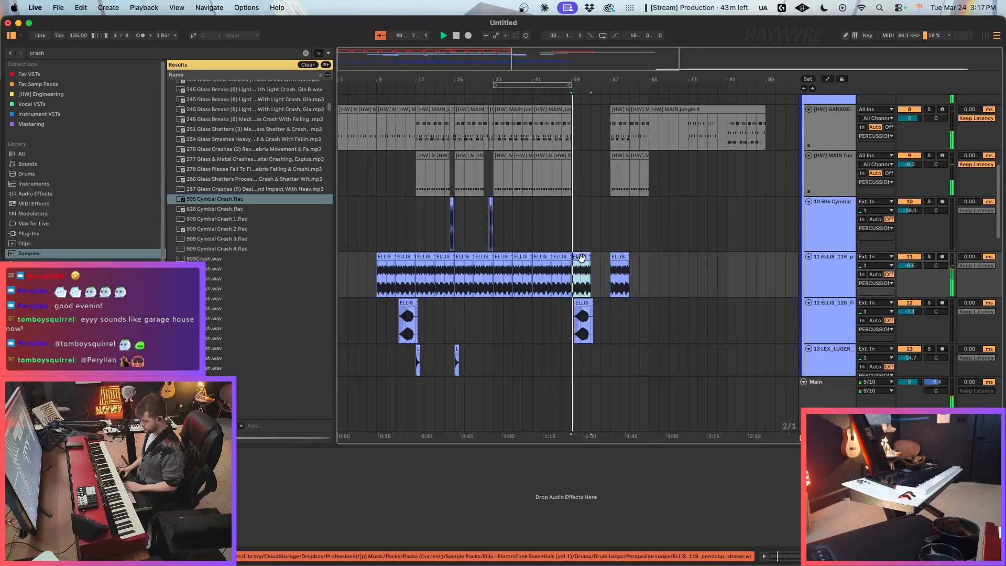
{"action": "right_click", "coordinate": [602, 299]}
{"action": "left_click", "coordinate": [582, 278]}
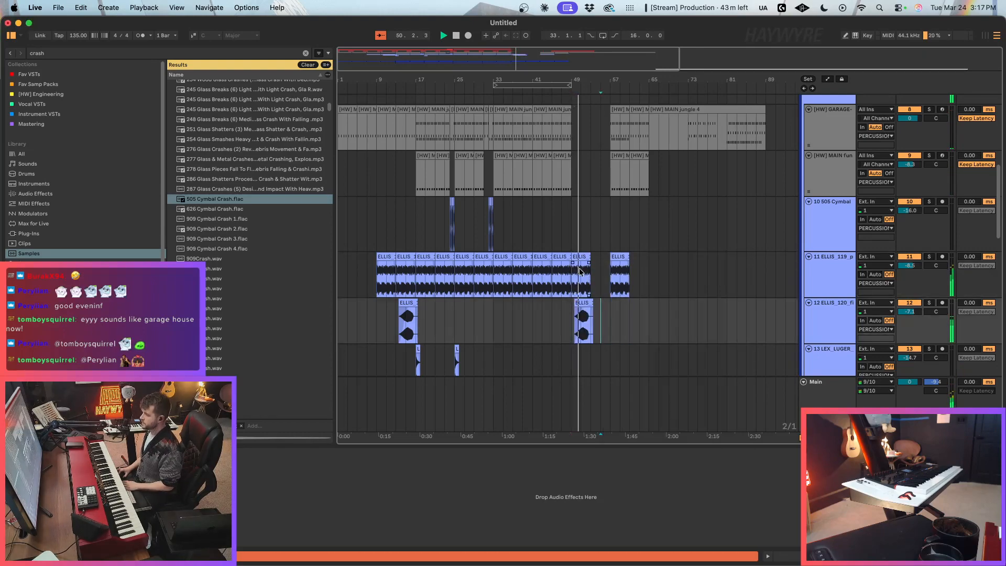
{"action": "scroll", "coordinate": [605, 212], "scroll_direction": "up", "scroll_amount": 2}
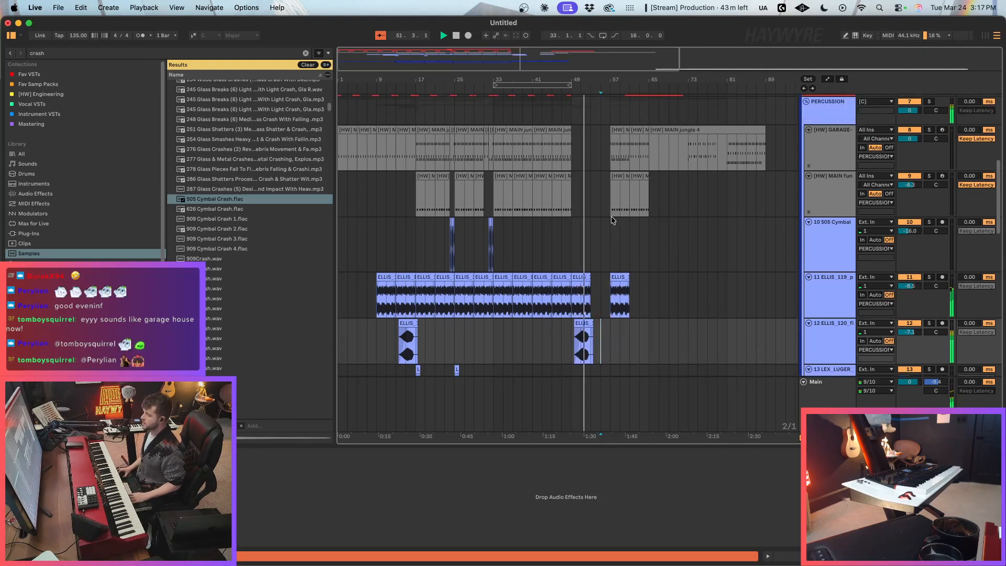
{"action": "scroll", "coordinate": [612, 220], "scroll_direction": "down", "scroll_amount": 5}
{"action": "key", "text": "space"}
{"action": "left_click_drag", "start_coordinate": [572, 285], "coordinate": [599, 286]}
{"action": "key", "text": "super+x"}
{"action": "left_click", "coordinate": [590, 286]}
{"action": "key", "text": "super+v"}
Step: Delete the Serum 2 clips on tracks 21 and 22 from bar 57 onward
{"action": "left_click_drag", "start_coordinate": [622, 219], "coordinate": [776, 272]}
{"action": "scroll", "coordinate": [594, 278], "scroll_direction": "down", "scroll_amount": 15}
{"action": "scroll", "coordinate": [624, 205], "scroll_direction": "up", "scroll_amount": 15}
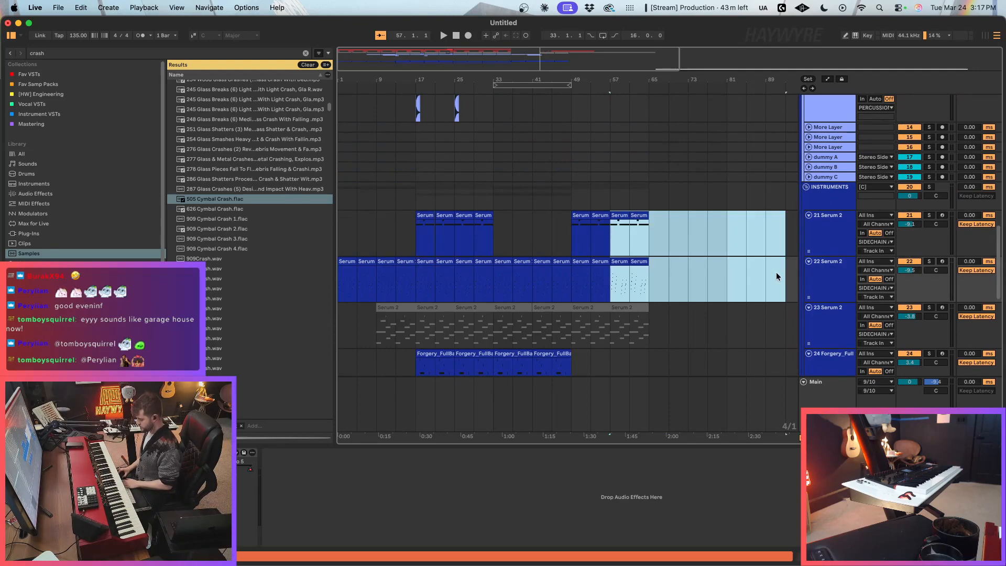
{"action": "key", "text": "Delete"}
Step: Save the Live Set as "03 24 2026_Garage House" in the Sketch Journal folder
{"action": "left_click", "coordinate": [58, 7]}
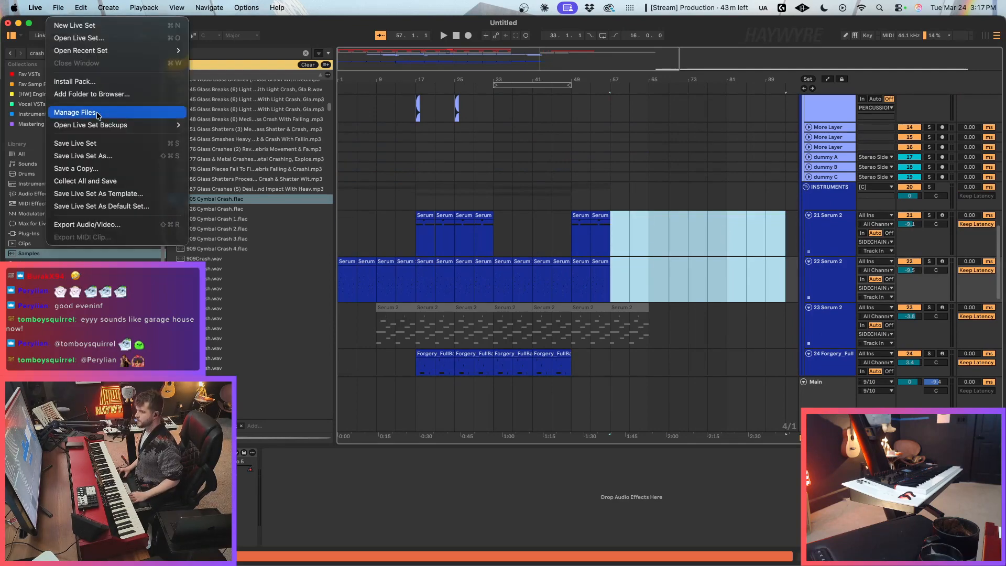
{"action": "left_click", "coordinate": [94, 156]}
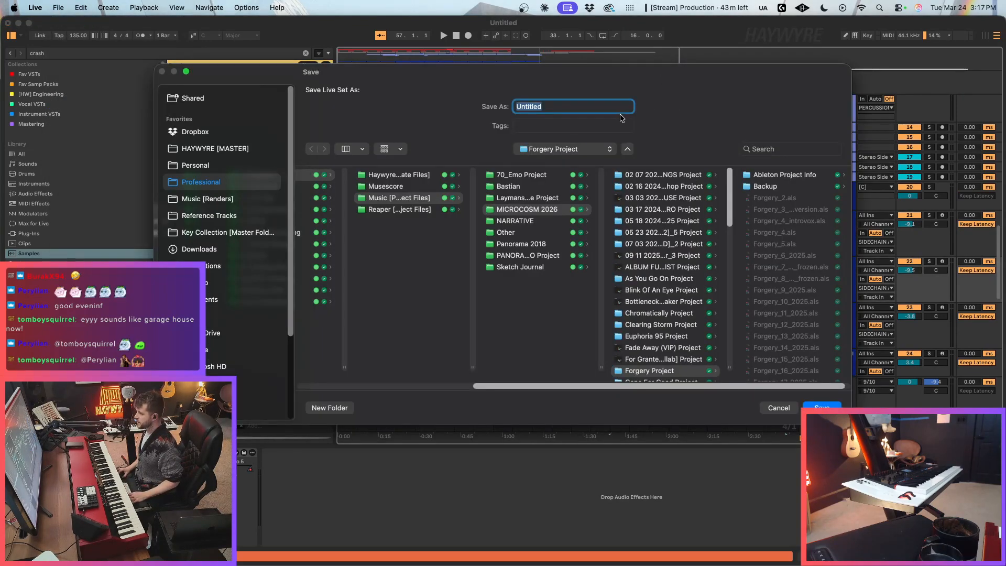
{"action": "left_click", "coordinate": [556, 266]}
{"action": "left_click", "coordinate": [567, 107]}
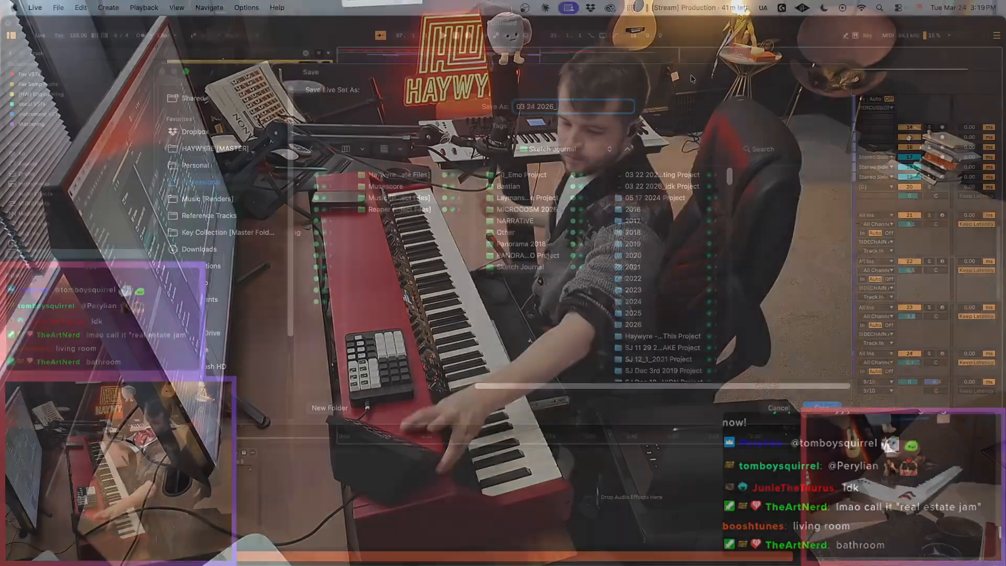
{"action": "type", "text": "_Gar"}
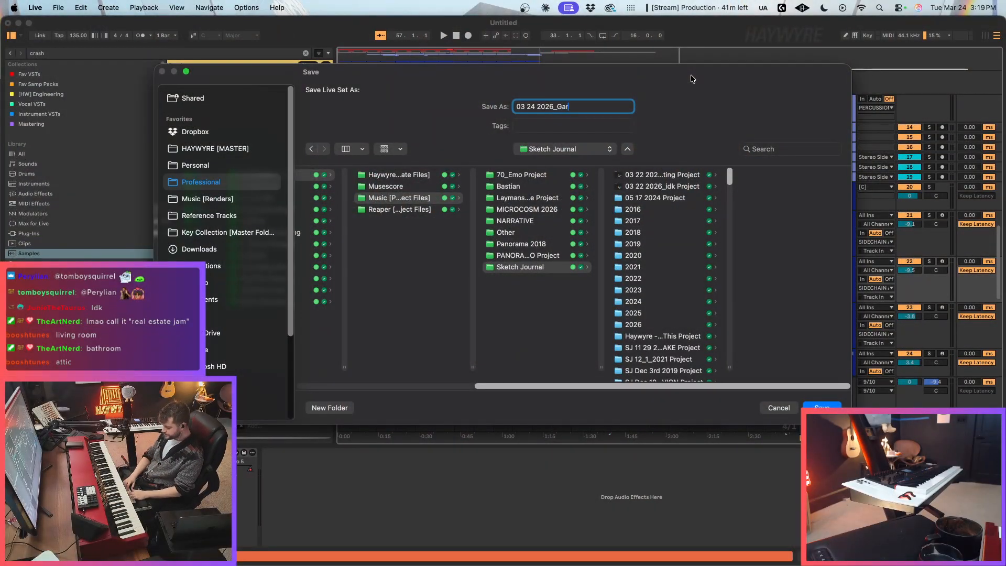
{"action": "type", "text": "age House"}
{"action": "key", "text": "Return"}
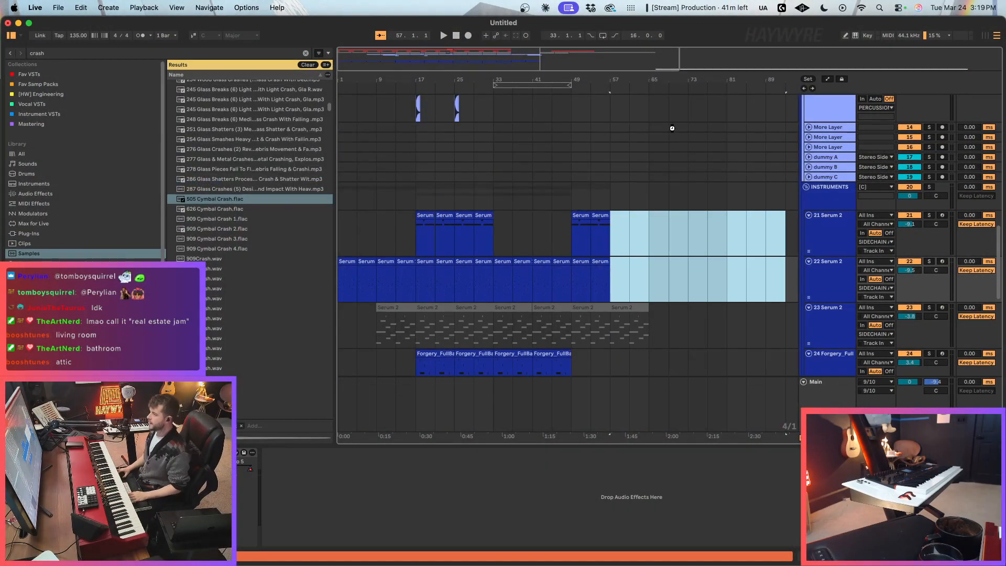
Step: Play the arrangement from bar 33, at the start of the main NORD part
{"action": "scroll", "coordinate": [503, 196], "scroll_direction": "up", "scroll_amount": 10}
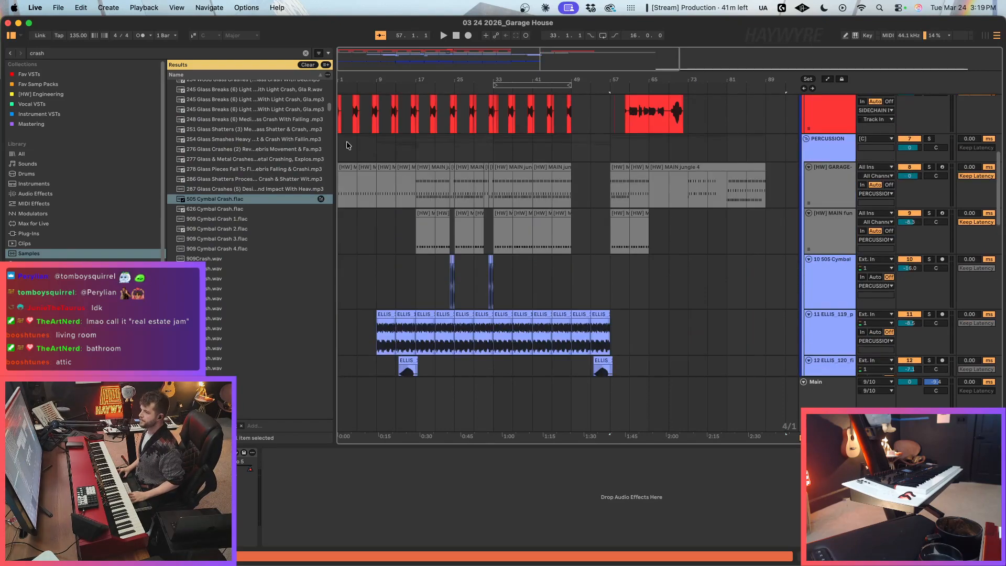
{"action": "scroll", "coordinate": [493, 201], "scroll_direction": "up", "scroll_amount": 3}
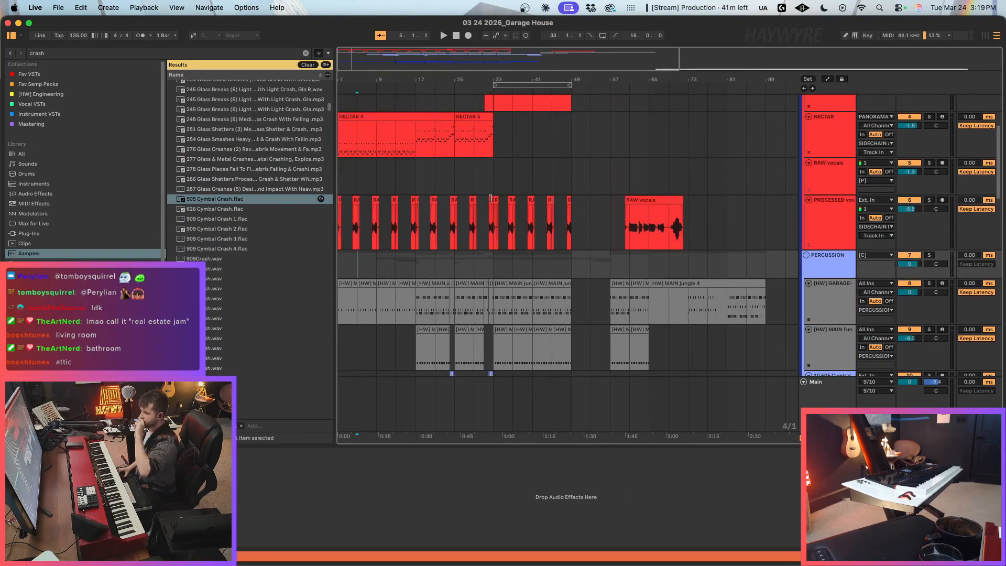
{"action": "scroll", "coordinate": [490, 200], "scroll_direction": "up", "scroll_amount": 3}
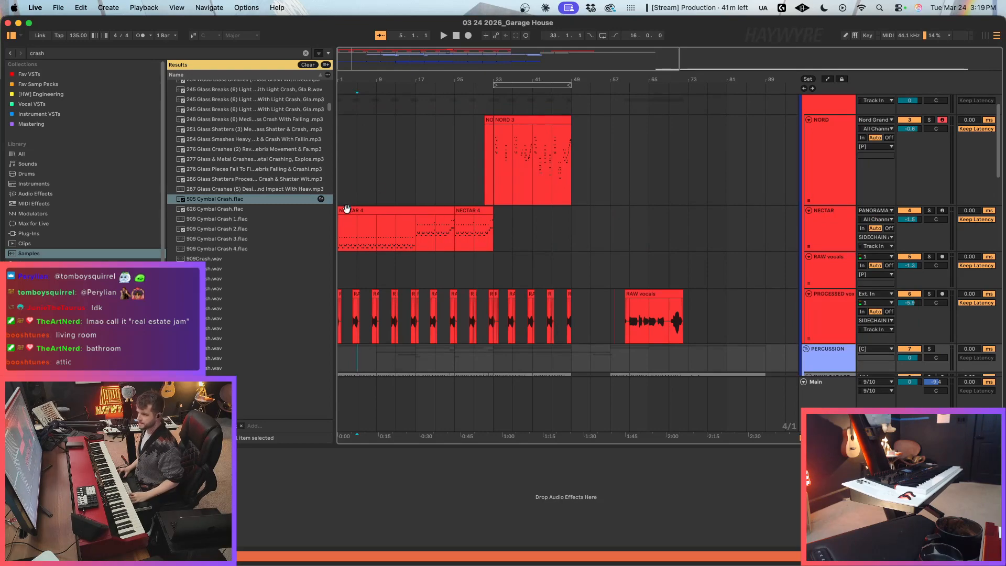
{"action": "left_click", "coordinate": [549, 181]}
{"action": "left_click", "coordinate": [496, 187]}
{"action": "key", "text": "space"}
Step: Reduce the NORD track's height and show the Main track's effect devices
{"action": "left_click", "coordinate": [849, 179]}
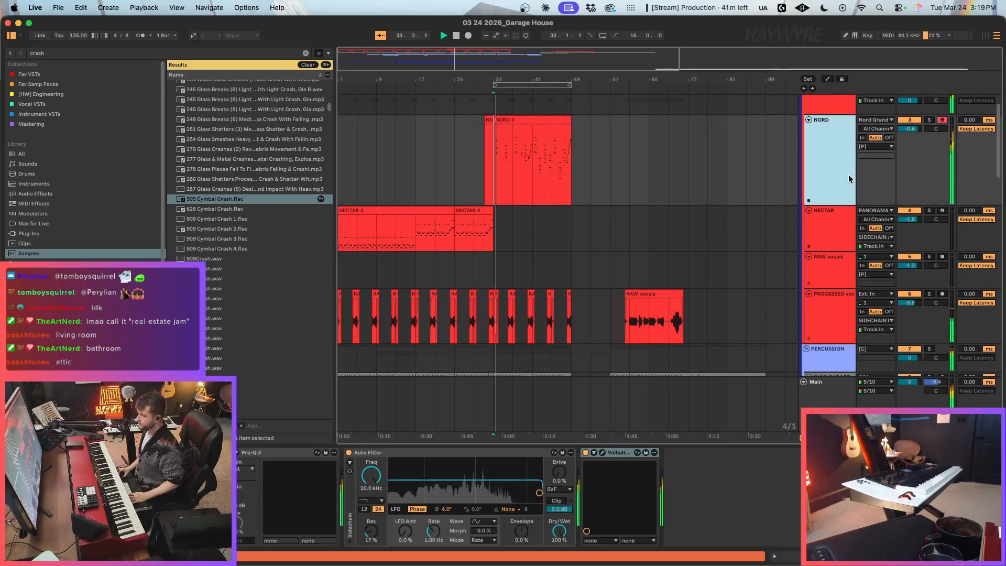
{"action": "left_click_drag", "start_coordinate": [847, 205], "coordinate": [847, 161]}
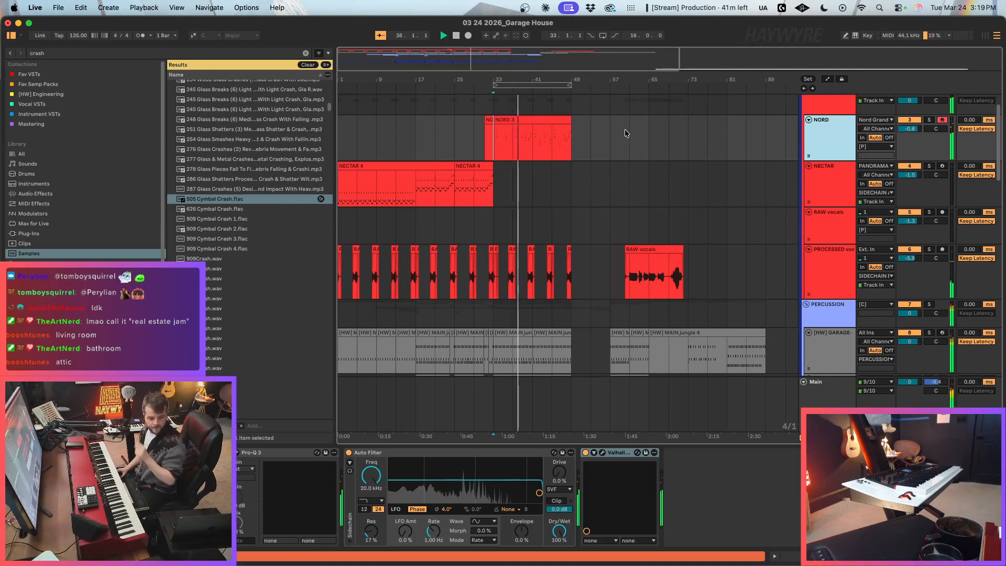
{"action": "left_click", "coordinate": [828, 392]}
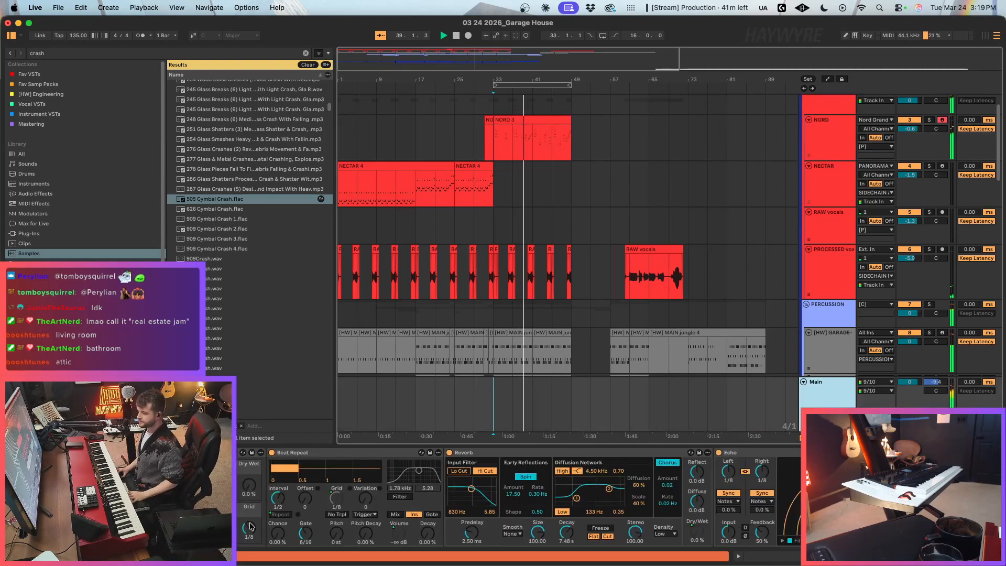
{"action": "left_click", "coordinate": [173, 488]}
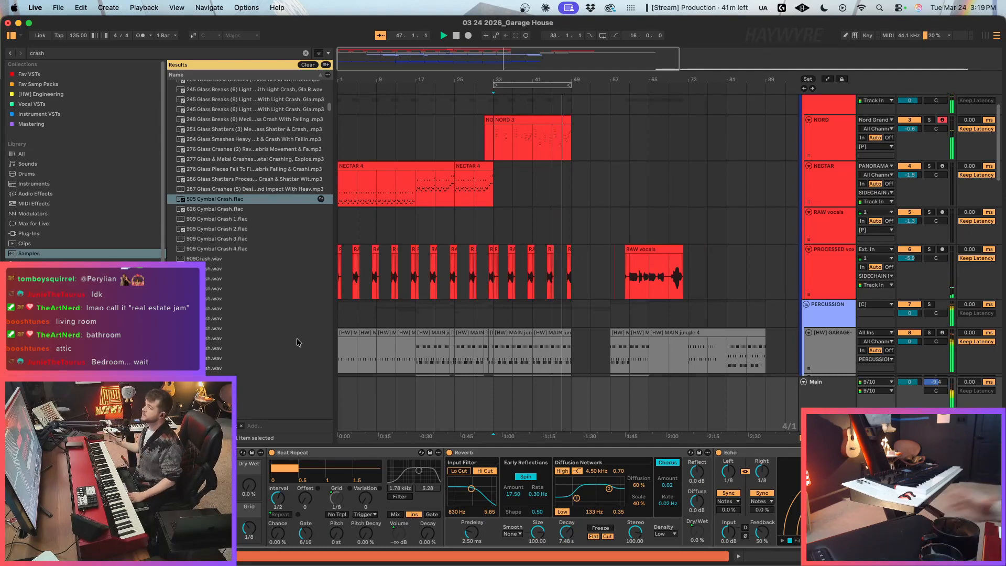
Step: Copy the opening eight bars of the NECTAR part and paste them at bar 49
{"action": "scroll", "coordinate": [589, 351], "scroll_direction": "down", "scroll_amount": 2}
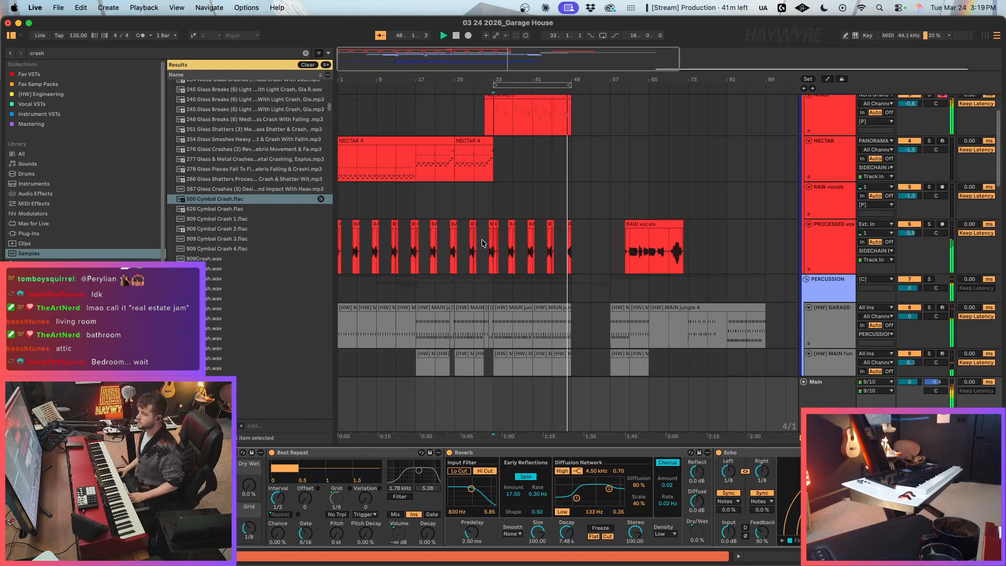
{"action": "scroll", "coordinate": [362, 175], "scroll_direction": "down", "scroll_amount": 2}
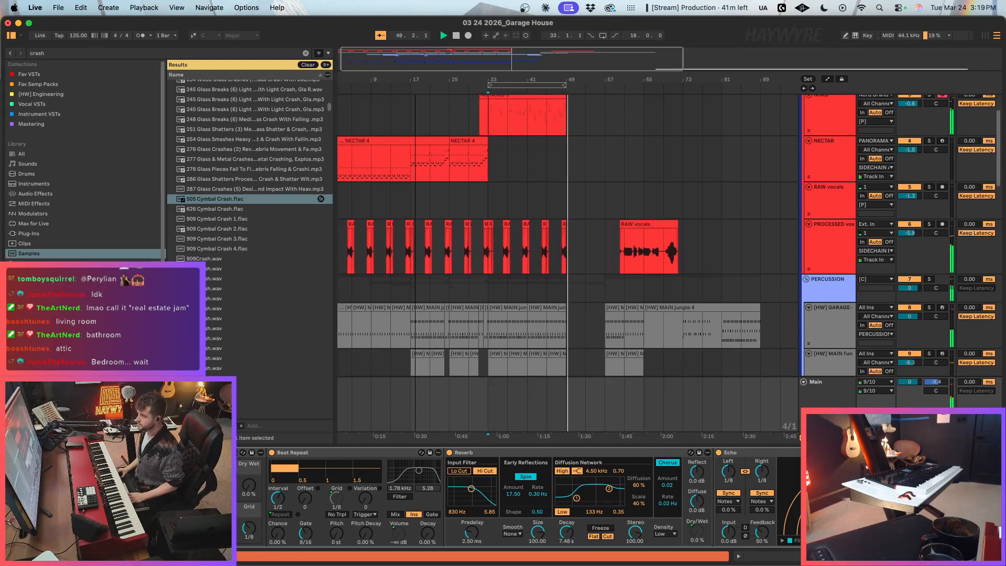
{"action": "left_click_drag", "start_coordinate": [364, 175], "coordinate": [340, 173]}
{"action": "left_click", "coordinate": [539, 165]}
{"action": "key", "text": "super+v"}
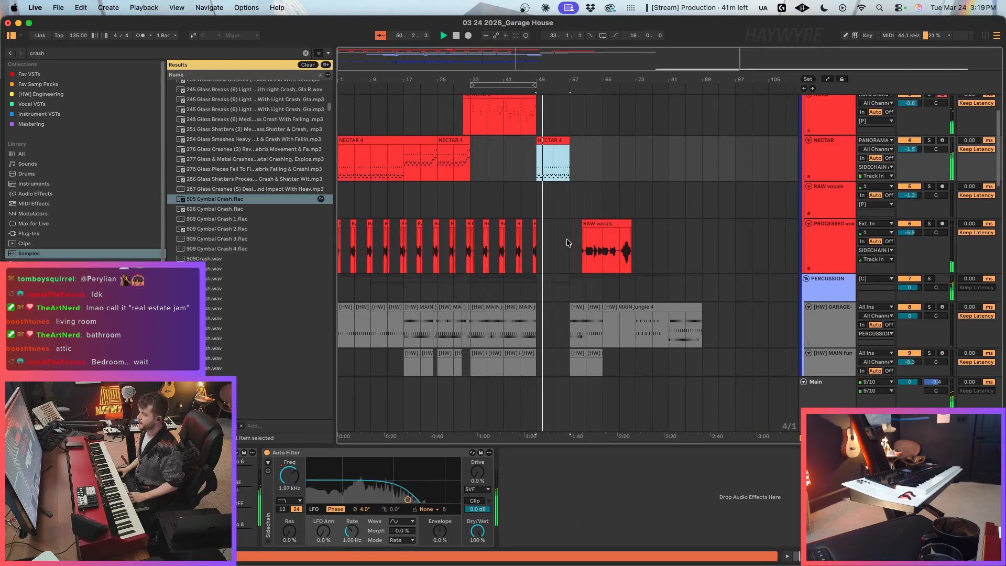
Step: Loop the arrangement from bar 17 to bar 57
{"action": "scroll", "coordinate": [568, 238], "scroll_direction": "down", "scroll_amount": 9}
{"action": "scroll", "coordinate": [492, 225], "scroll_direction": "up", "scroll_amount": 7}
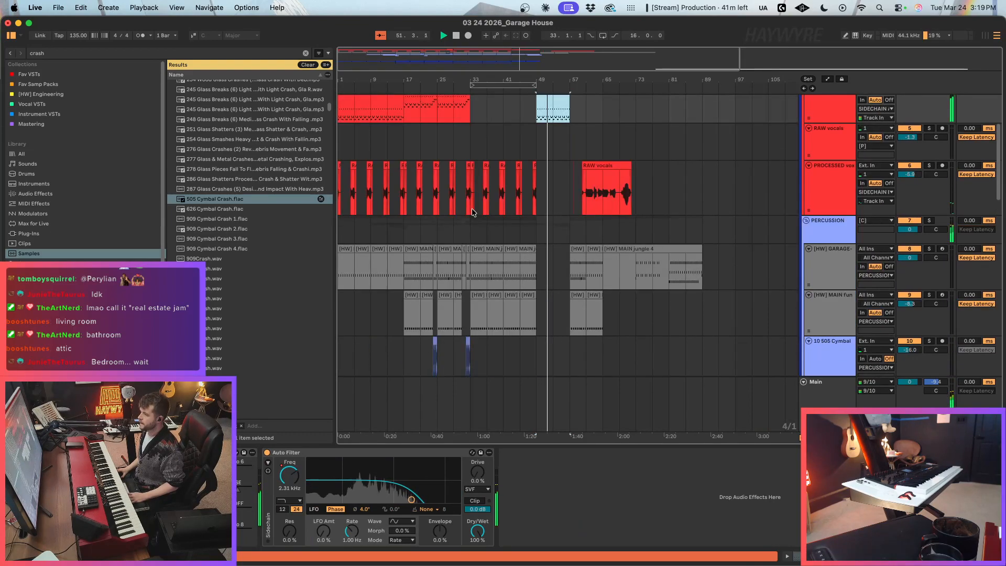
{"action": "scroll", "coordinate": [471, 197], "scroll_direction": "up", "scroll_amount": 4}
{"action": "left_click_drag", "start_coordinate": [409, 229], "coordinate": [576, 227]}
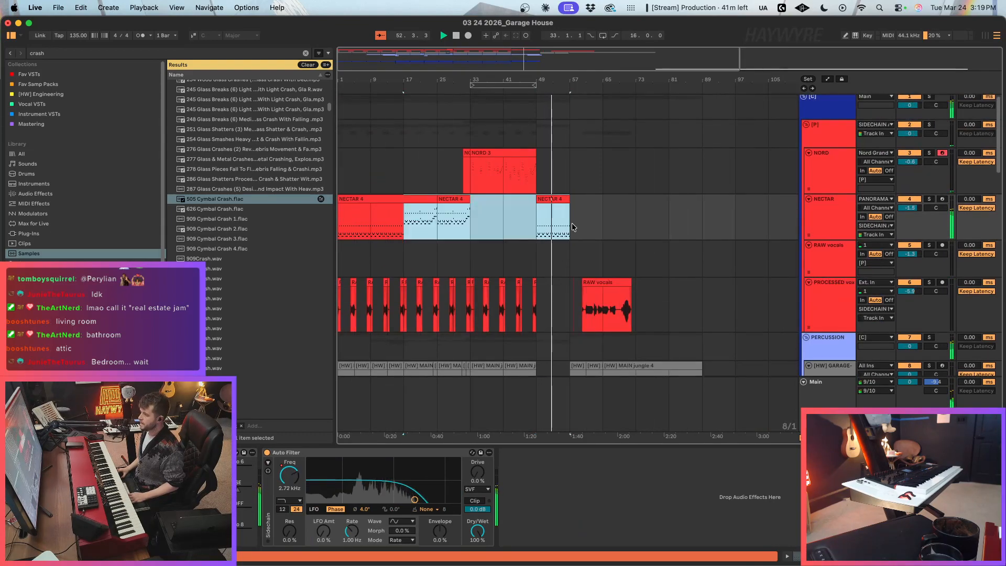
{"action": "key", "text": "super+l"}
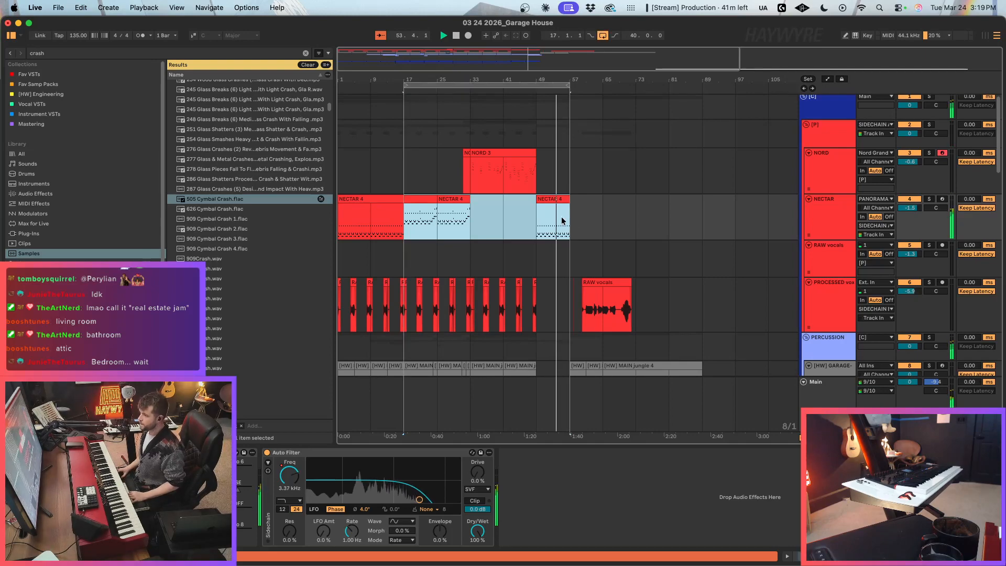
Step: Automate the NECTAR track's Auto Filter frequency to rise from about 998 Hz at bar 49 to fully open at bar 57
{"action": "key", "text": "a"}
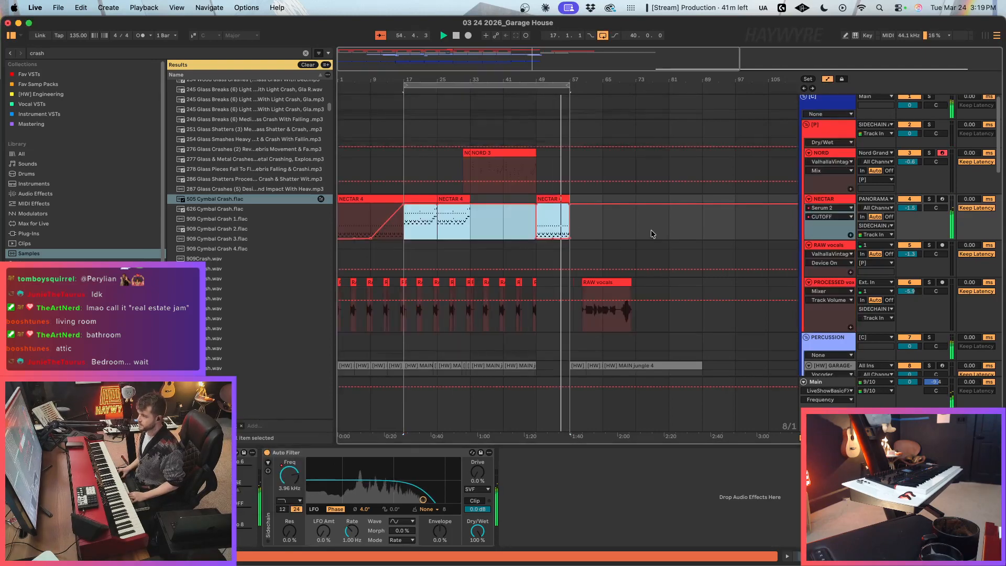
{"action": "left_click", "coordinate": [286, 475]}
{"action": "left_click", "coordinate": [570, 209]}
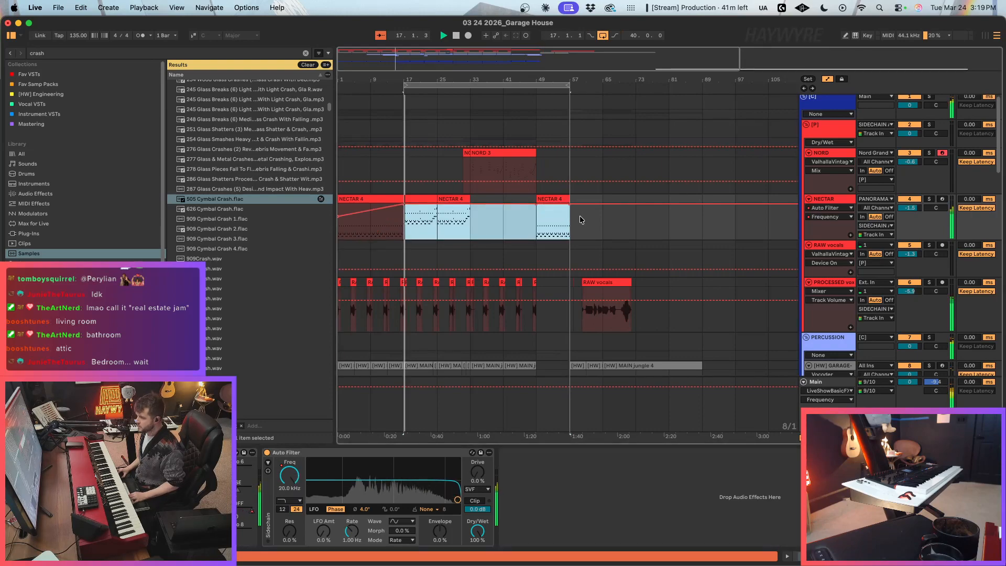
{"action": "left_click", "coordinate": [536, 216]}
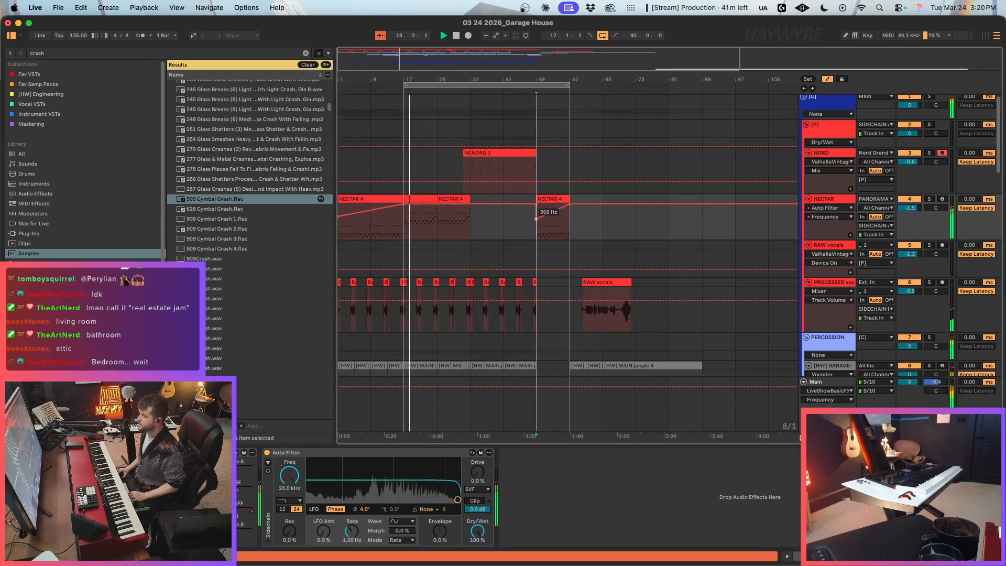
{"action": "key", "text": "a"}
Step: Review the percussion, cymbal and melodic tracks while the loop plays, and stop playback
{"action": "scroll", "coordinate": [495, 245], "scroll_direction": "down", "scroll_amount": 10}
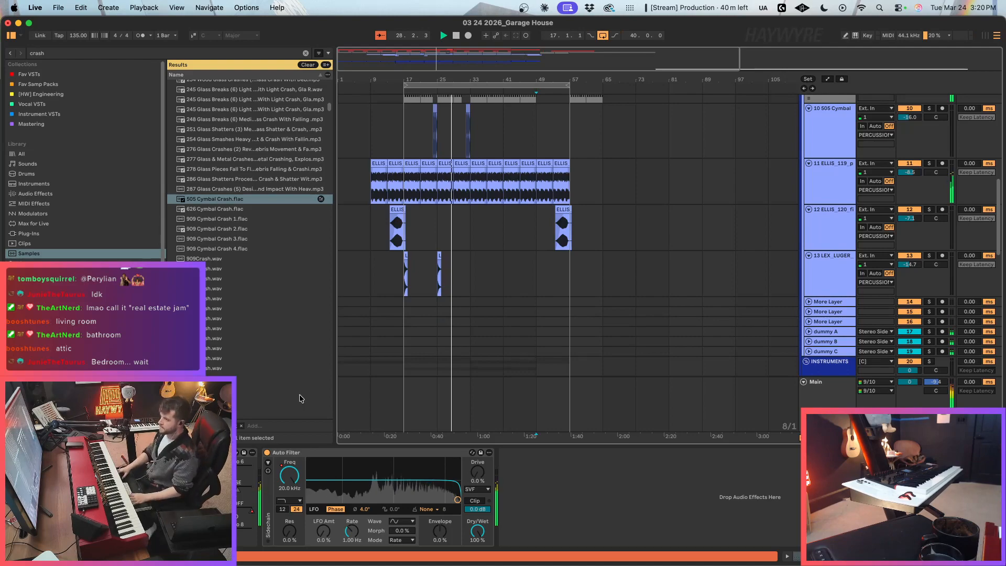
{"action": "scroll", "coordinate": [539, 207], "scroll_direction": "up", "scroll_amount": 3}
{"action": "left_click", "coordinate": [495, 212]}
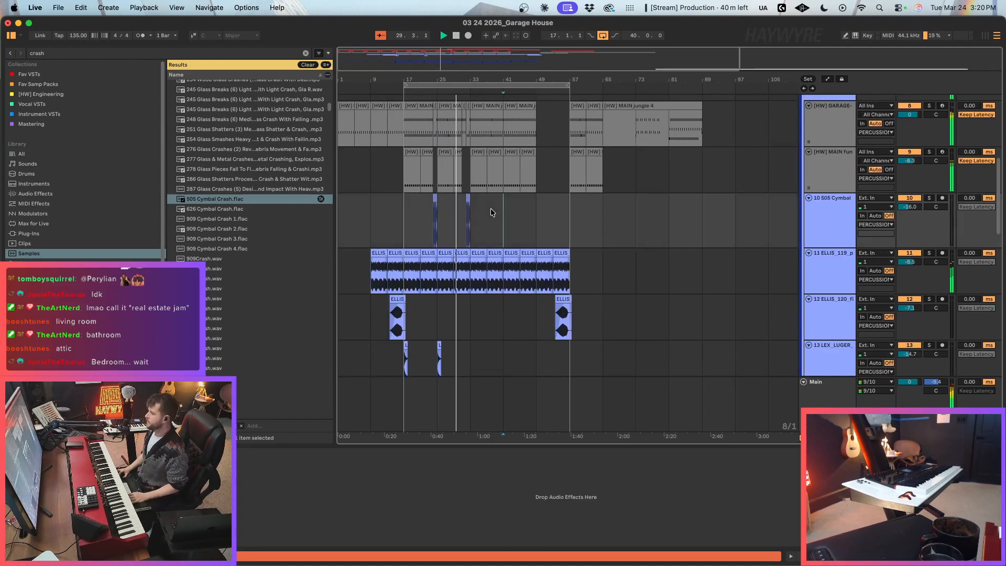
{"action": "scroll", "coordinate": [488, 218], "scroll_direction": "up", "scroll_amount": 5}
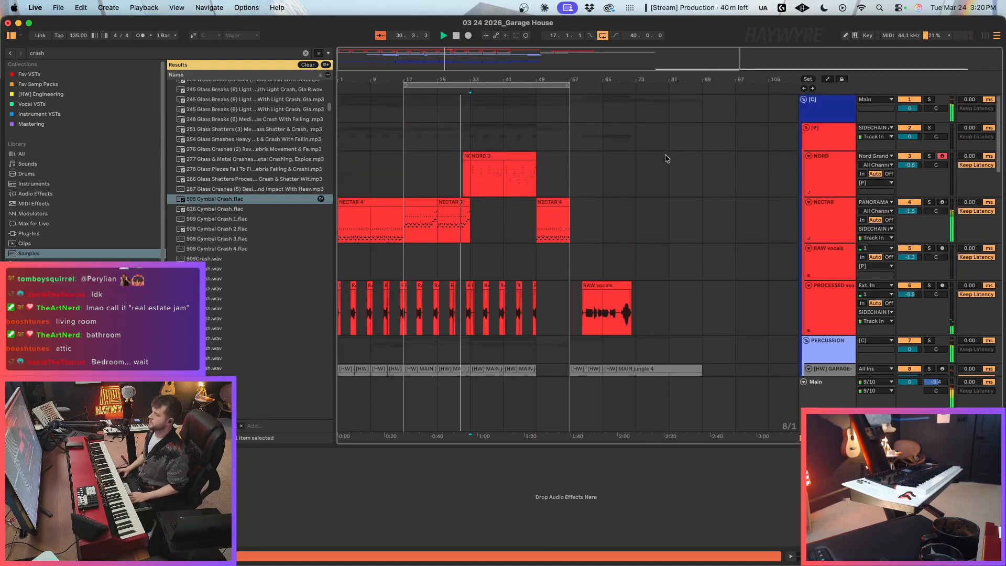
{"action": "scroll", "coordinate": [457, 229], "scroll_direction": "down", "scroll_amount": 5}
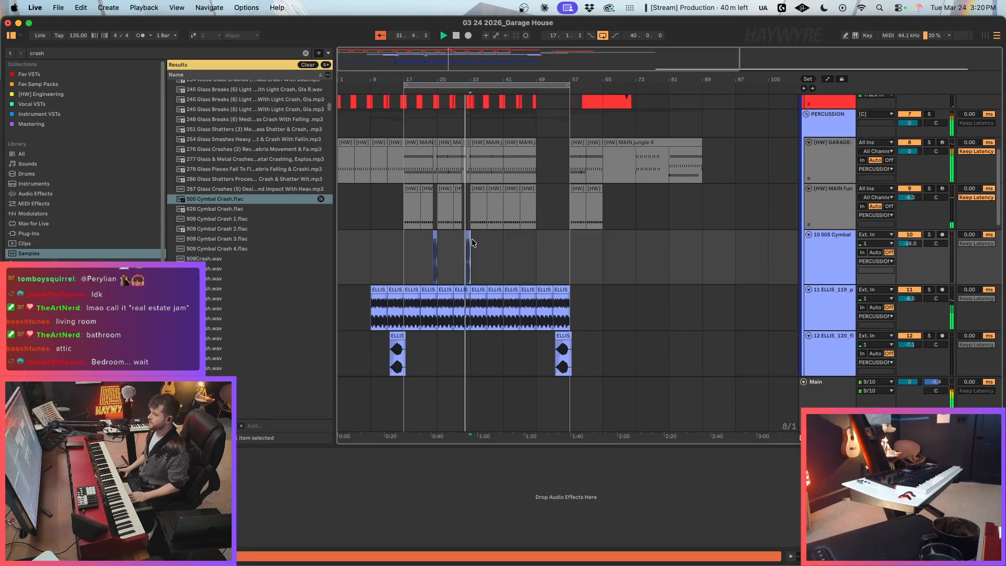
{"action": "scroll", "coordinate": [457, 228], "scroll_direction": "down", "scroll_amount": 2}
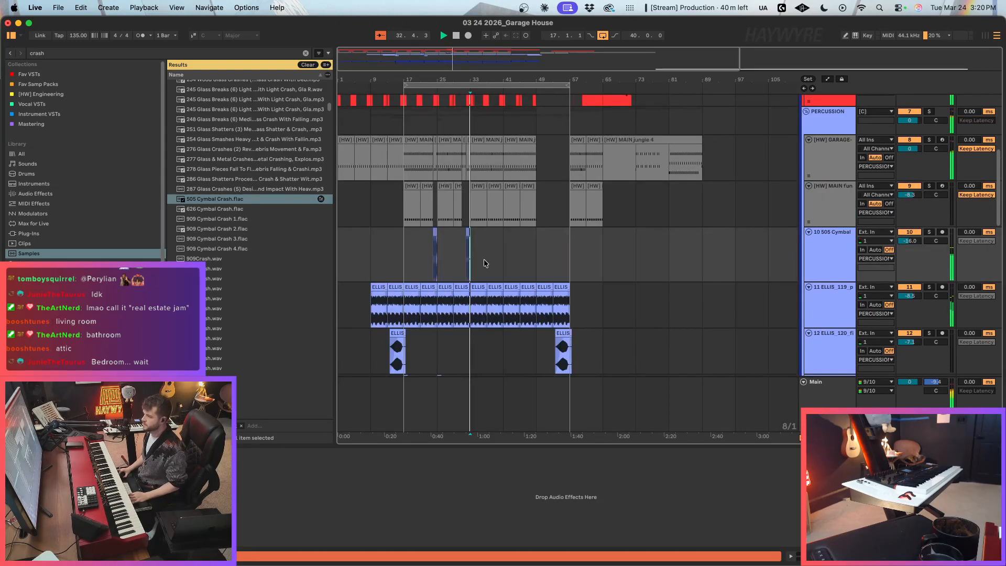
{"action": "left_click_drag", "start_coordinate": [471, 257], "coordinate": [402, 255]}
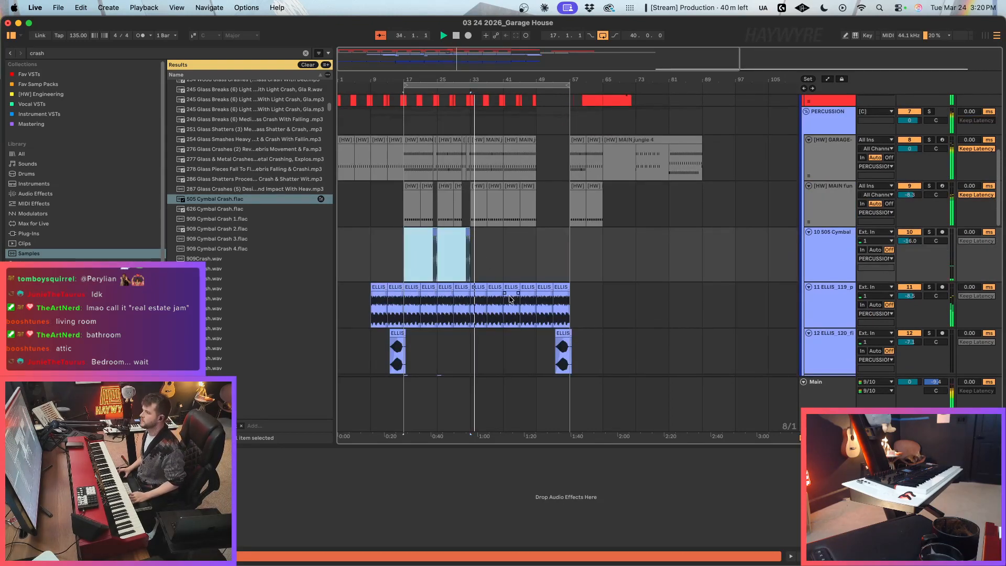
{"action": "scroll", "coordinate": [505, 264], "scroll_direction": "up", "scroll_amount": 3}
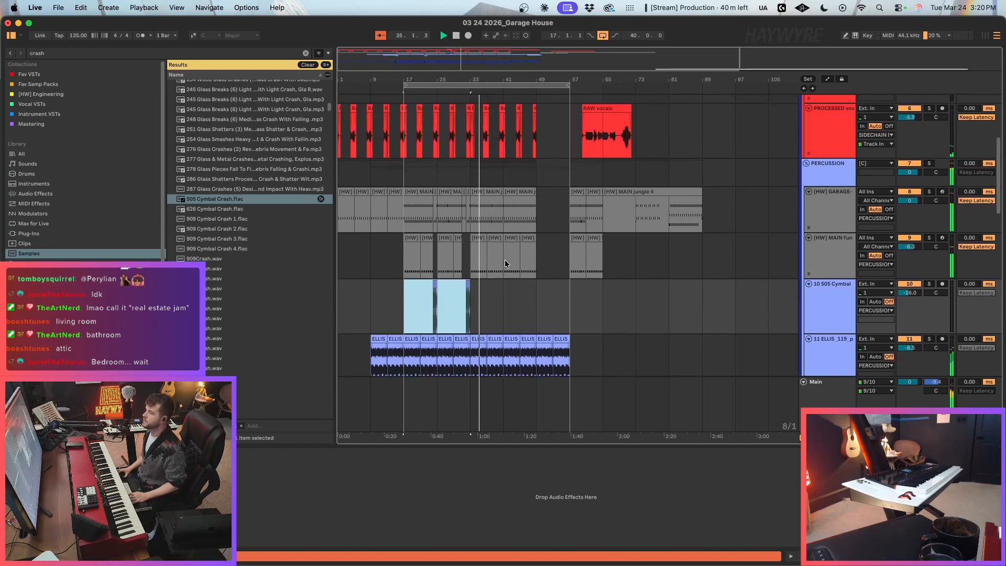
{"action": "scroll", "coordinate": [564, 248], "scroll_direction": "up", "scroll_amount": 5}
{"action": "key", "text": "space"}
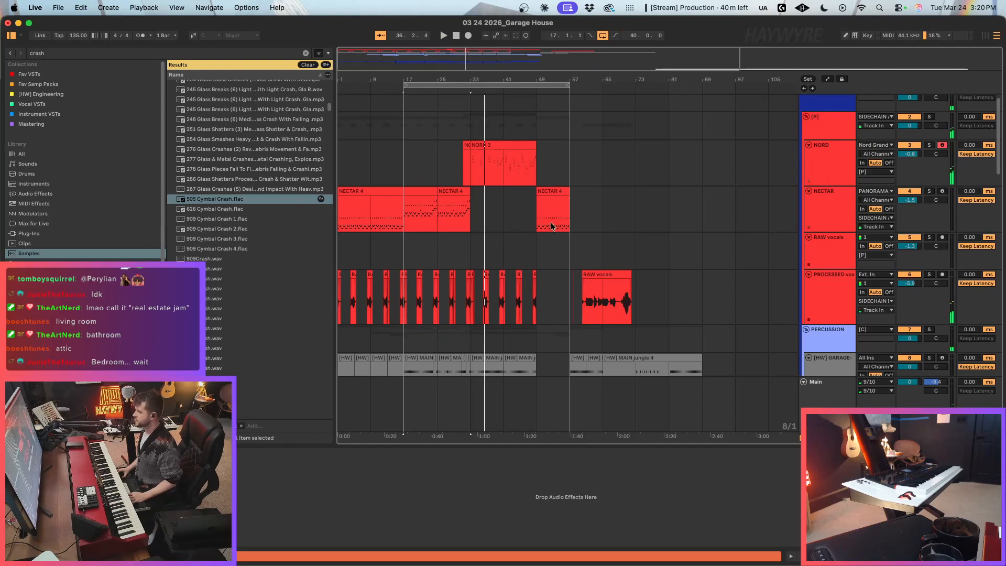
{"action": "left_click", "coordinate": [552, 229]}
{"action": "left_click", "coordinate": [572, 262]}
{"action": "scroll", "coordinate": [563, 170], "scroll_direction": "down", "scroll_amount": 1}
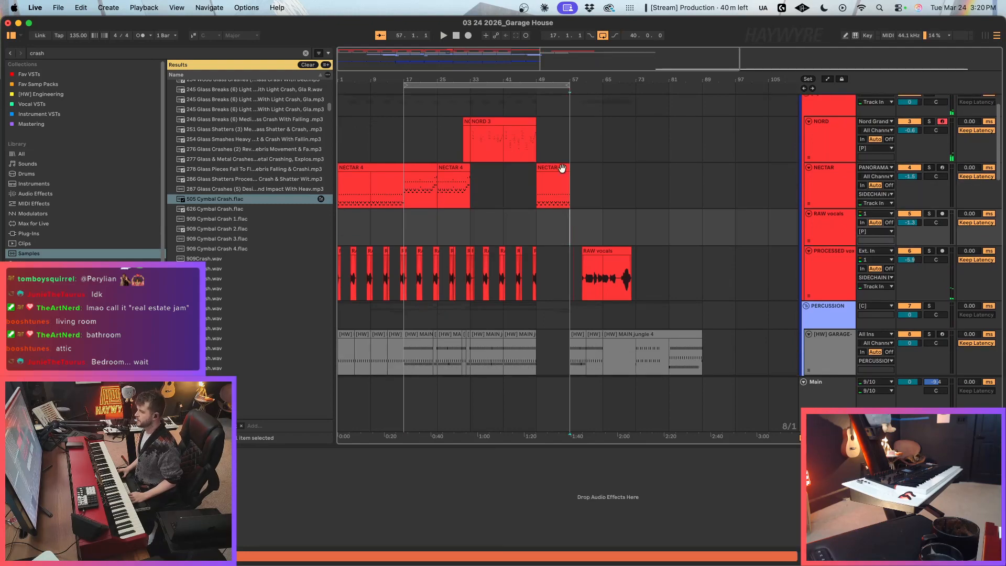
{"action": "left_click", "coordinate": [561, 170]}
{"action": "scroll", "coordinate": [561, 170], "scroll_direction": "down", "scroll_amount": 4}
{"action": "left_click_drag", "start_coordinate": [404, 113], "coordinate": [467, 309]}
{"action": "scroll", "coordinate": [911, 89], "scroll_direction": "up", "scroll_amount": 5}
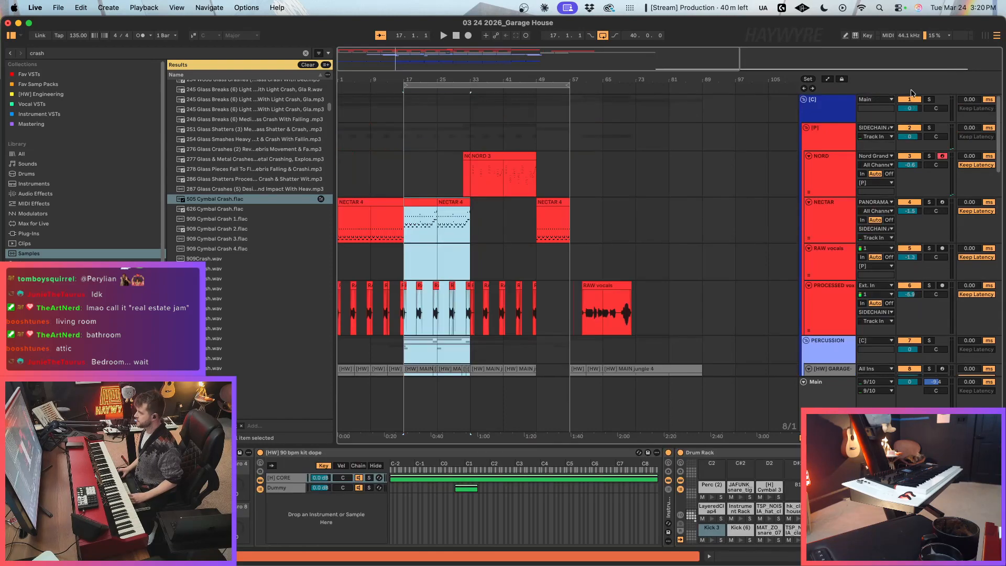
Step: Copy bars 17 to 33 across all track groups and paste them at bar 57, replacing the old material there
{"action": "left_click", "coordinate": [808, 128]}
{"action": "left_click_drag", "start_coordinate": [406, 121], "coordinate": [477, 250]}
{"action": "left_click_drag", "start_coordinate": [592, 116], "coordinate": [727, 187]}
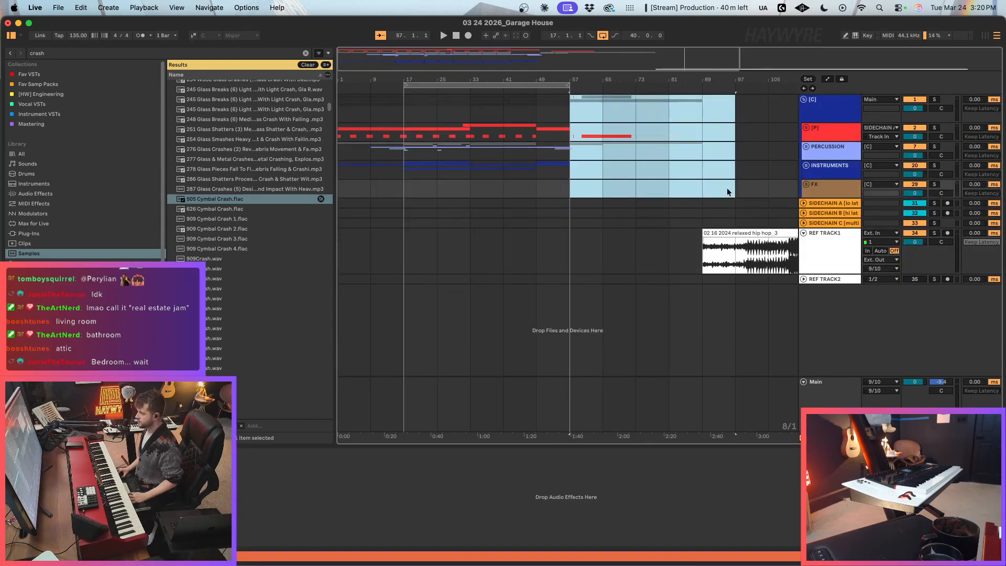
{"action": "key", "text": "BackSpace"}
{"action": "key", "text": "super+v"}
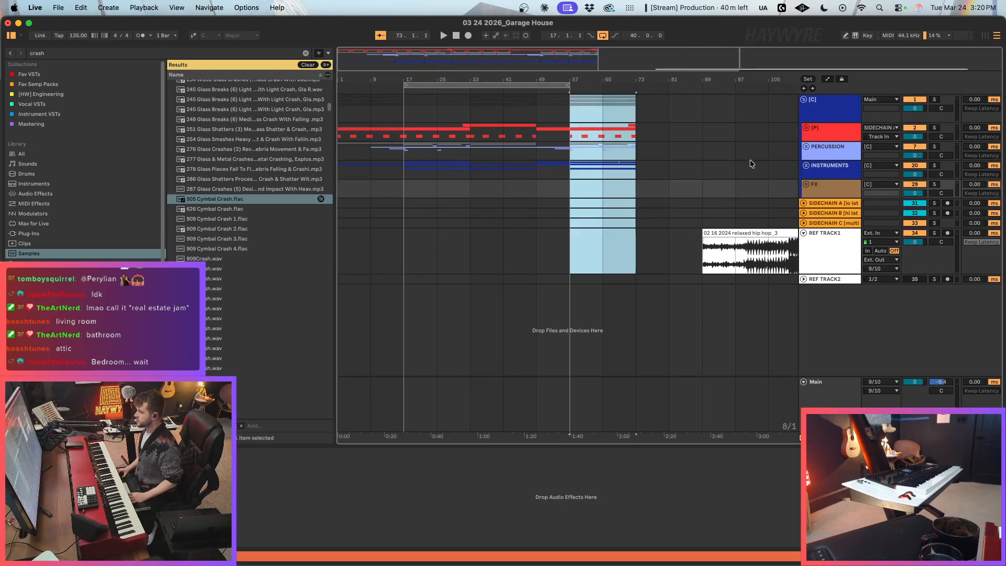
Step: Solo the Forgery bass rack in the INSTRUMENTS group and audition it from bar 57
{"action": "left_click", "coordinate": [806, 166]}
{"action": "scroll", "coordinate": [731, 247], "scroll_direction": "down", "scroll_amount": 5}
{"action": "left_click", "coordinate": [590, 185]}
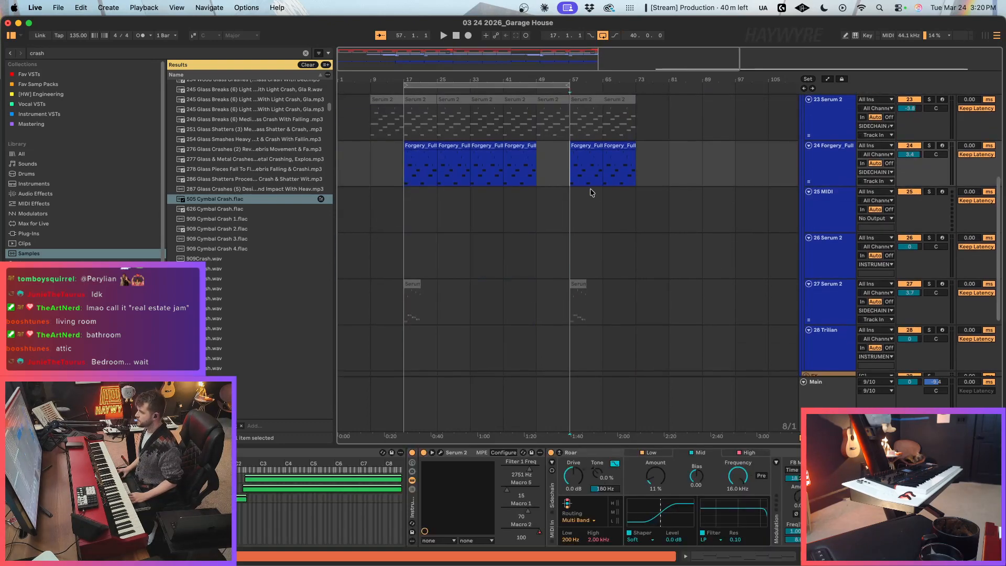
{"action": "scroll", "coordinate": [590, 186], "scroll_direction": "up", "scroll_amount": 3}
{"action": "left_click", "coordinate": [929, 239]}
{"action": "key", "text": "space"}
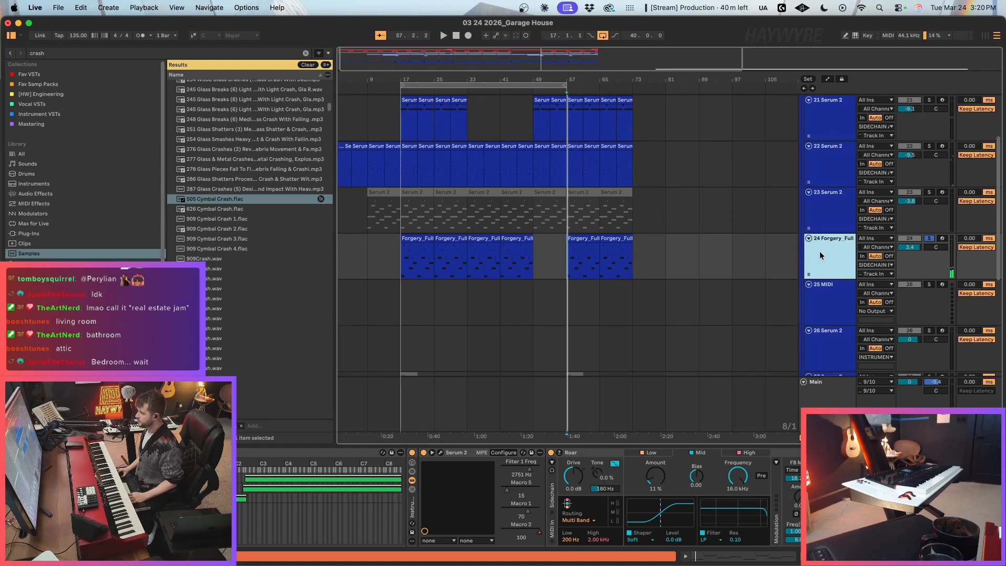
Step: Load Serum 2 from the favourite VSTs onto the empty MIDI track 25
{"action": "left_click", "coordinate": [824, 303]}
{"action": "left_click", "coordinate": [305, 53]}
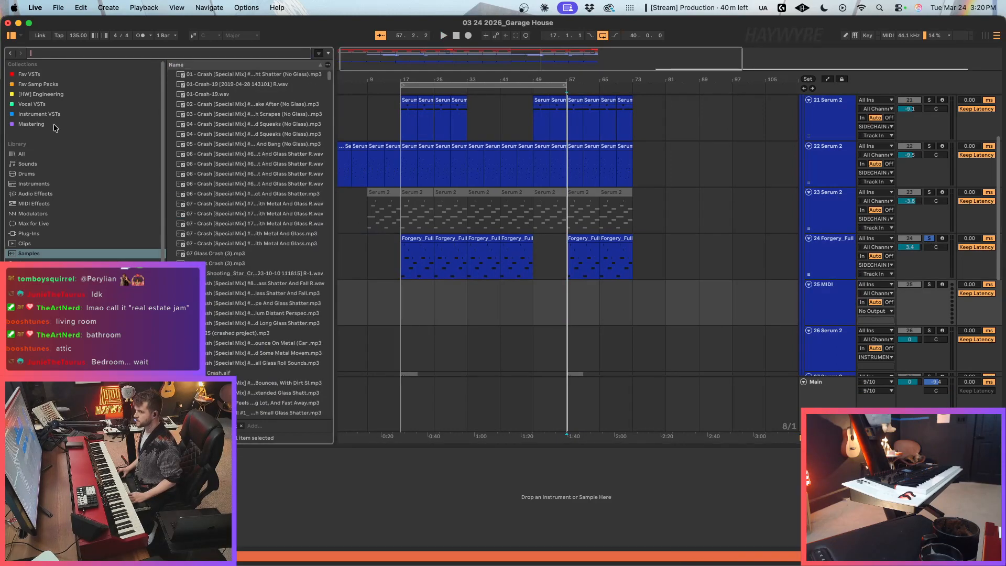
{"action": "left_click", "coordinate": [35, 193]}
{"action": "scroll", "coordinate": [206, 363], "scroll_direction": "down", "scroll_amount": 2}
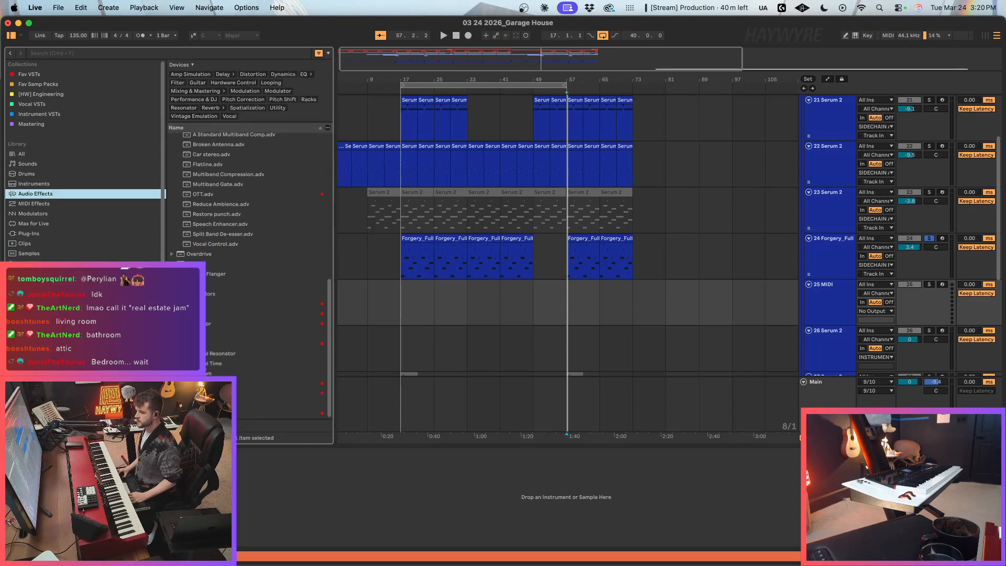
{"action": "left_click", "coordinate": [38, 75]}
{"action": "left_click_drag", "start_coordinate": [198, 373], "coordinate": [600, 302]}
{"action": "left_click", "coordinate": [725, 83]}
{"action": "left_click_drag", "start_coordinate": [684, 73], "coordinate": [707, 69]}
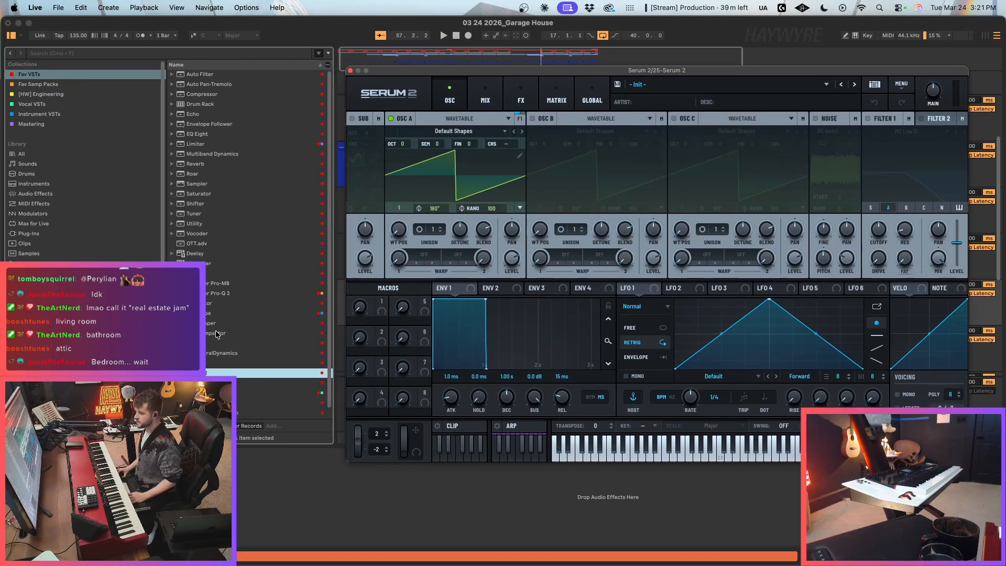
Step: Add kHs Compactor after Serum 2 and sidechain it through INPUT 3+4 from the 24-Forgery_FullBassRack track
{"action": "left_click_drag", "start_coordinate": [216, 335], "coordinate": [263, 474]}
{"action": "left_click", "coordinate": [406, 267]}
{"action": "left_click", "coordinate": [406, 282]}
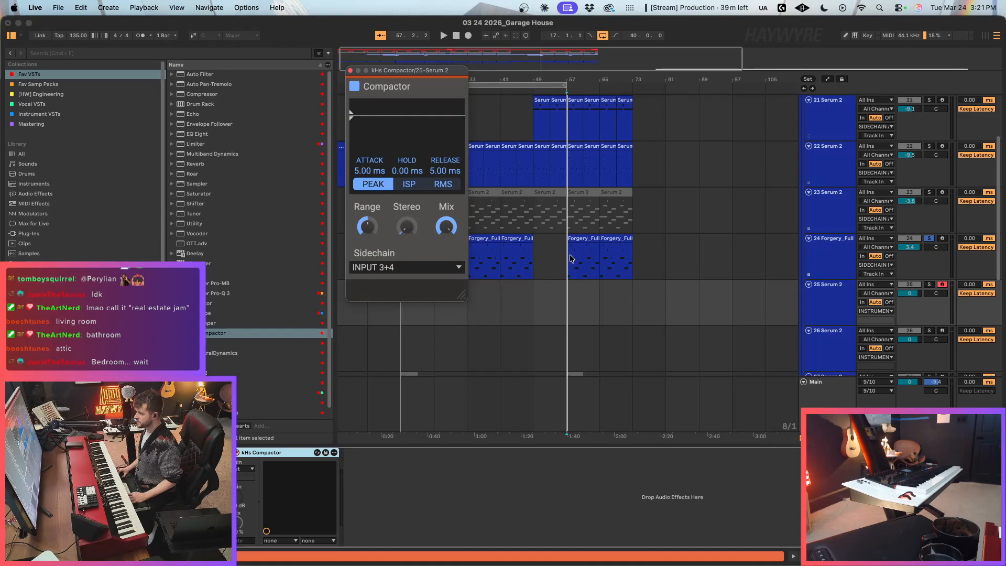
{"action": "left_click", "coordinate": [252, 470]}
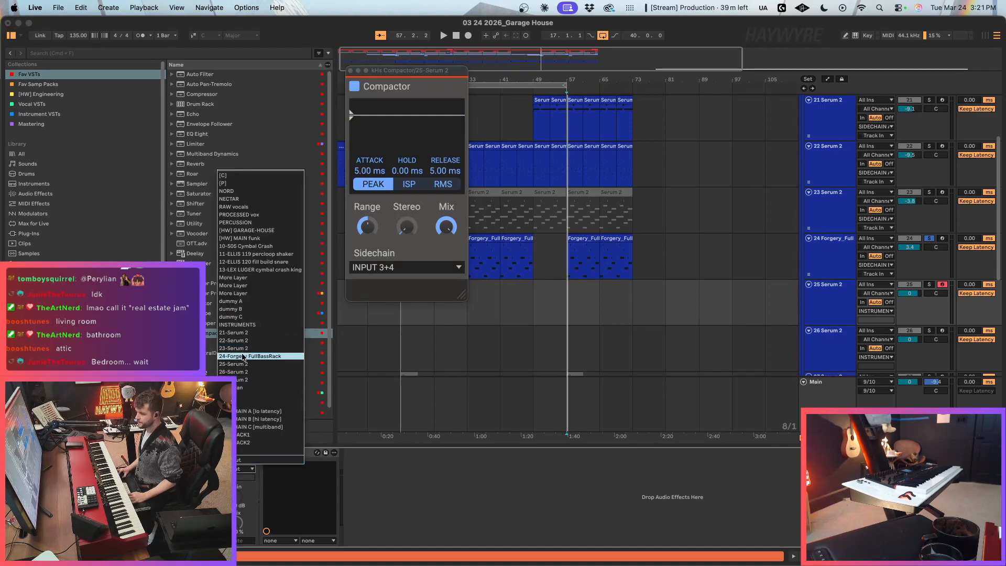
{"action": "key", "text": "Return"}
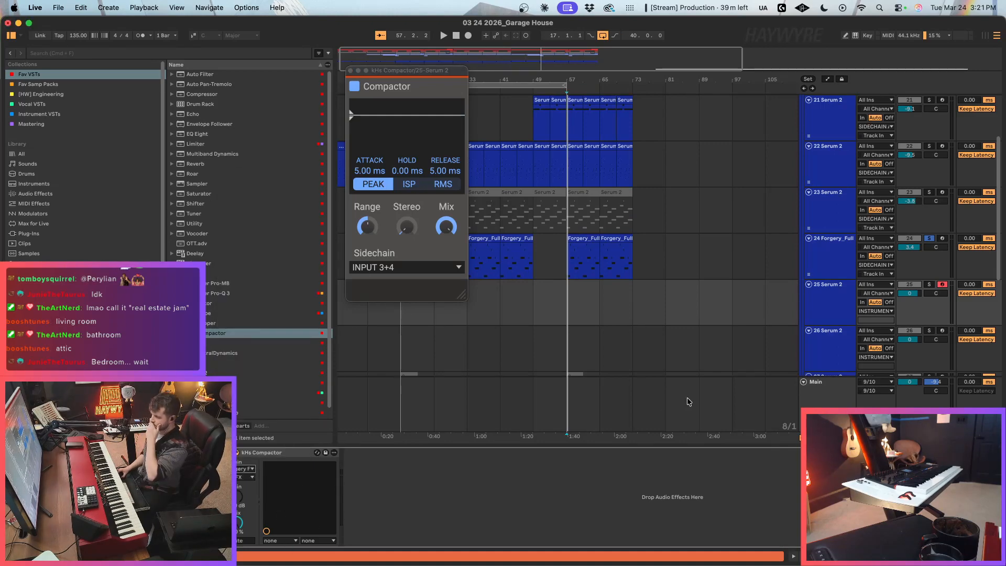
Step: Place the insert point at bar 57 on the new Serum 2 track and clear the bass rack's solo
{"action": "left_click", "coordinate": [568, 302]}
{"action": "left_click", "coordinate": [931, 284]}
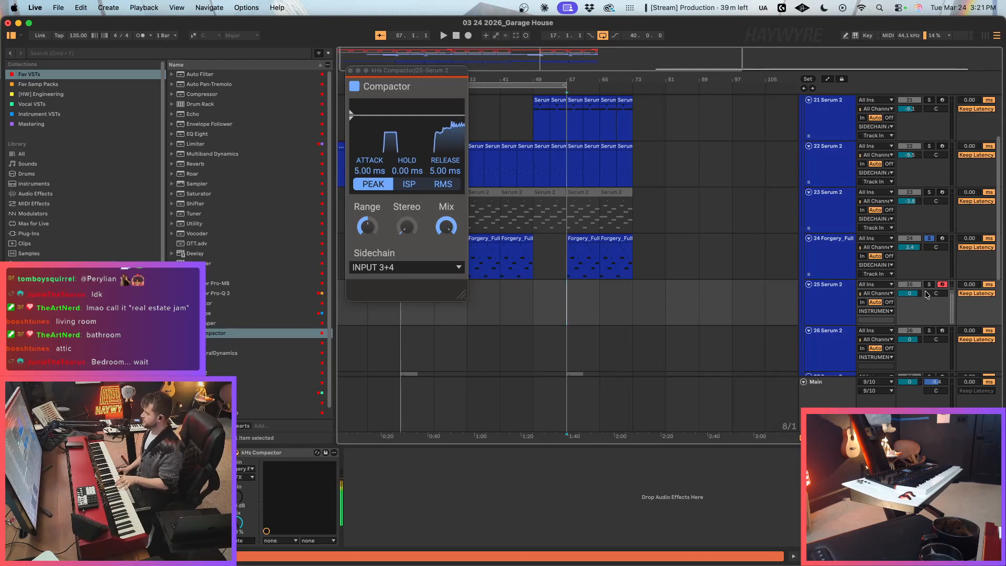
{"action": "left_click", "coordinate": [932, 285]}
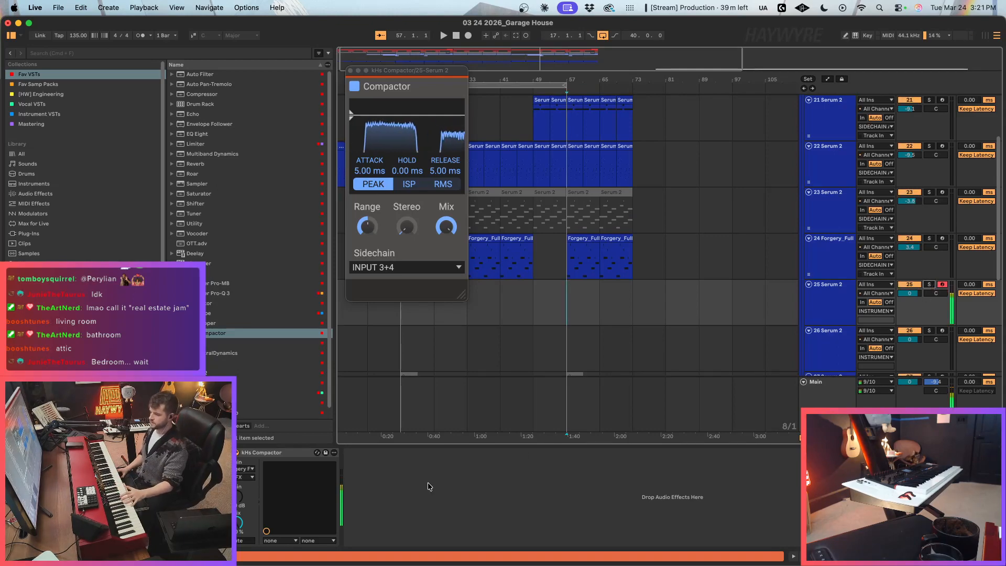
Step: Set Serum 2's oscillator A to 11 unison voices with a unison width of 50
{"action": "left_click", "coordinate": [150, 452]}
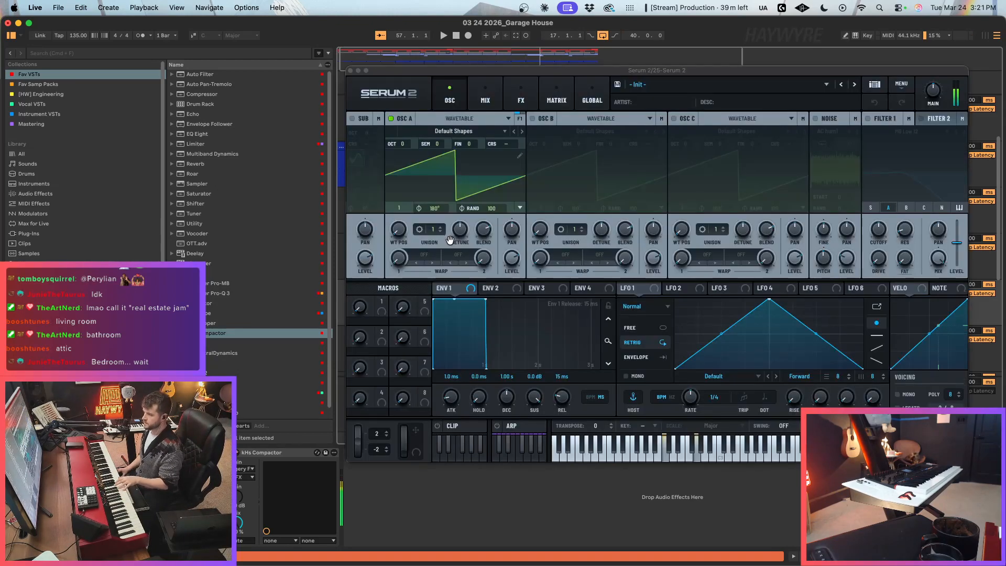
{"action": "left_click_drag", "start_coordinate": [430, 231], "coordinate": [433, 210]}
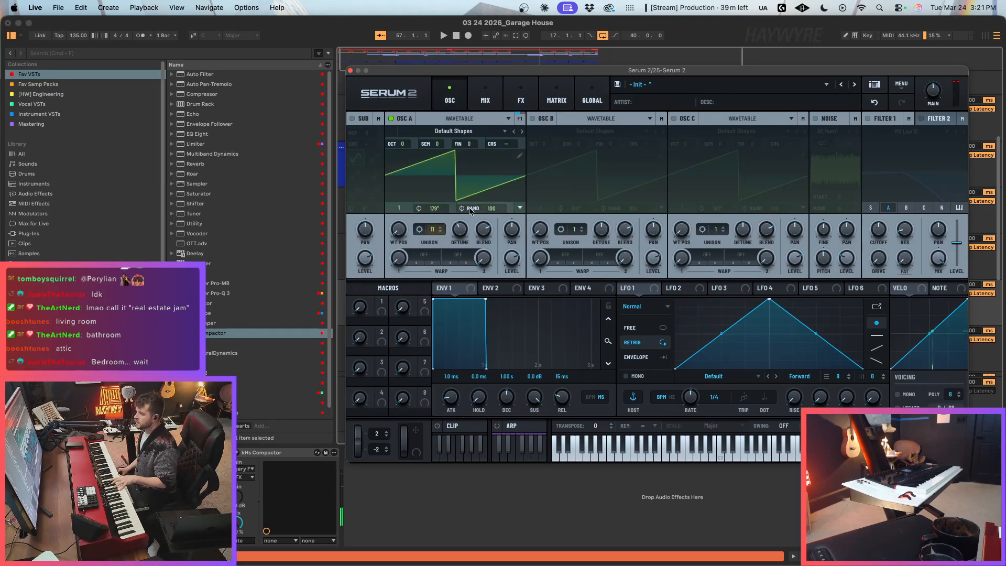
{"action": "left_click", "coordinate": [420, 230]}
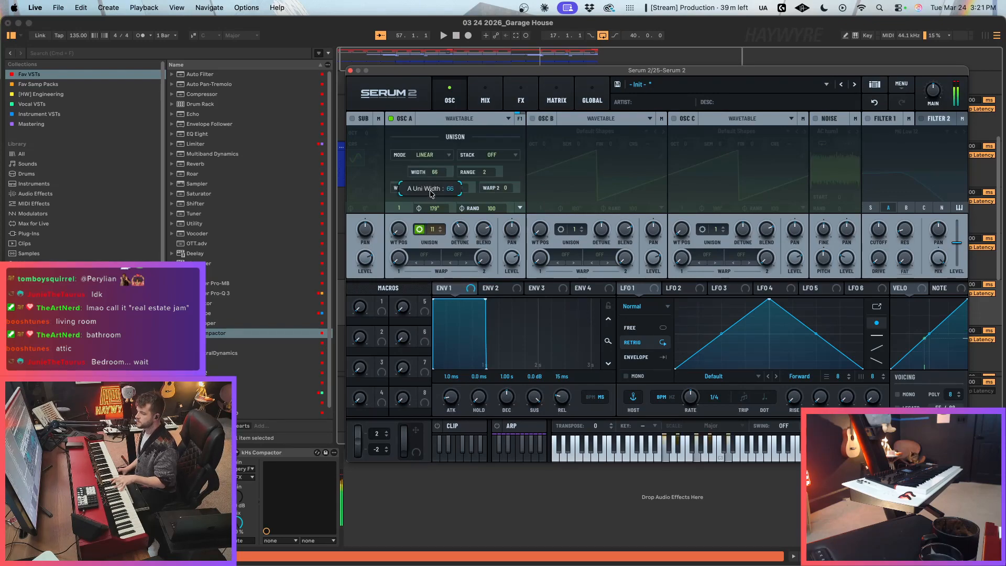
{"action": "left_click_drag", "start_coordinate": [428, 193], "coordinate": [429, 193]}
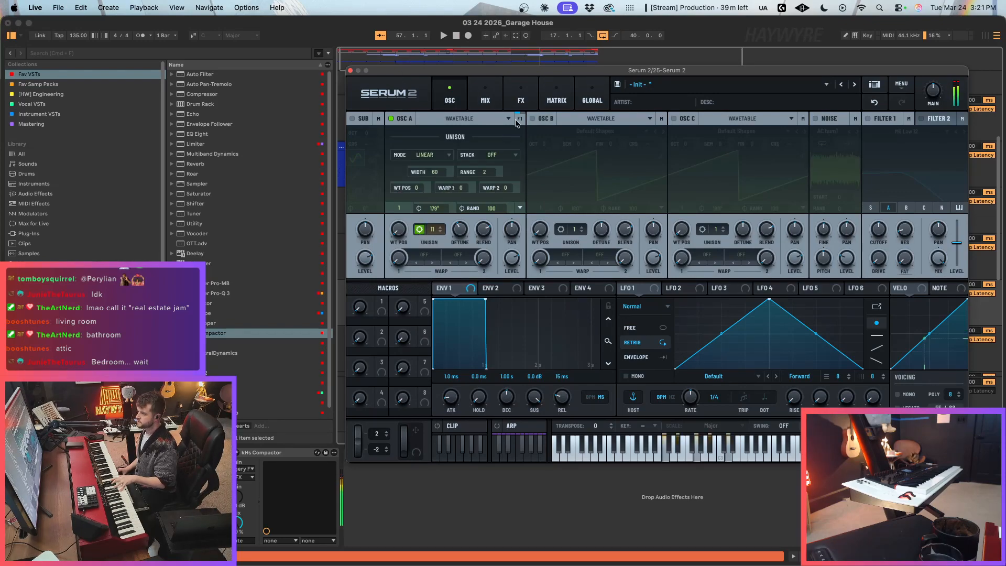
Step: Add Convolve and Chorus to Serum 2's main effects, raise the chorus feedback and set its depth to 5.3 ms
{"action": "left_click", "coordinate": [520, 98]}
{"action": "left_click", "coordinate": [360, 137]}
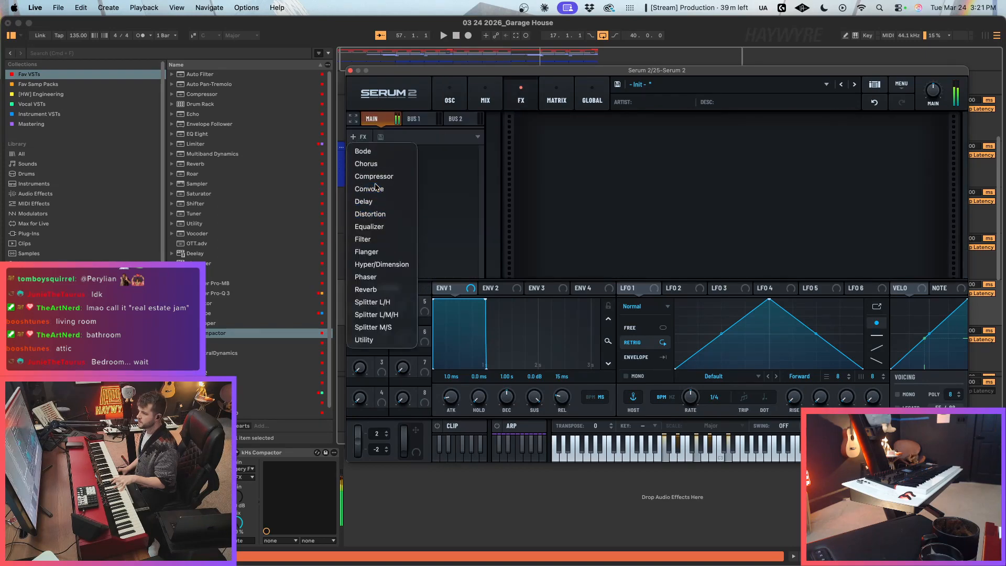
{"action": "left_click", "coordinate": [376, 187]}
{"action": "left_click", "coordinate": [360, 136]}
{"action": "left_click", "coordinate": [367, 164]}
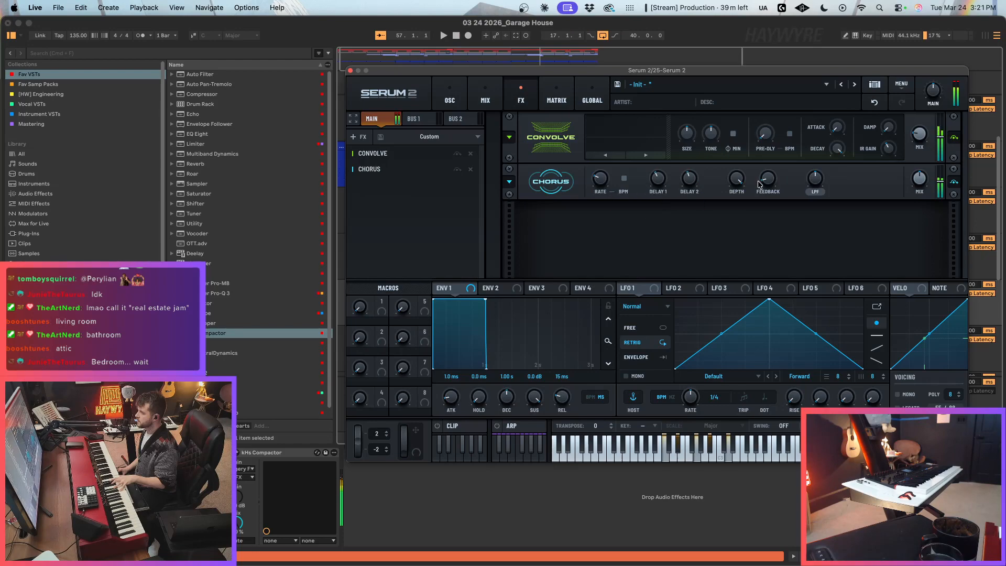
{"action": "left_click_drag", "start_coordinate": [770, 176], "coordinate": [774, 132]}
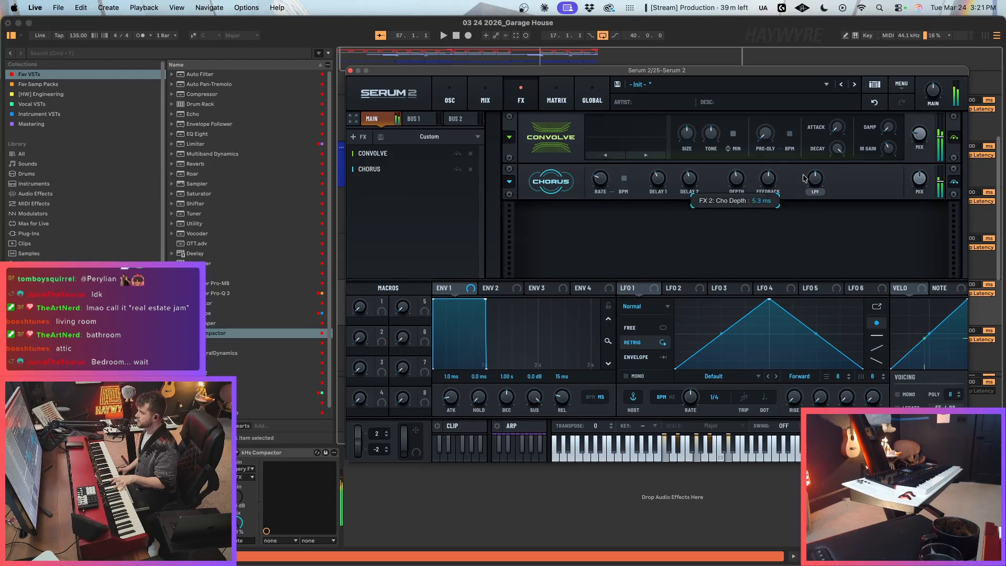
Step: Raise the Chorus effect's low-pass filter setting and adjust the Convolve mix in Serum 2
{"action": "left_click_drag", "start_coordinate": [818, 176], "coordinate": [817, 171]}
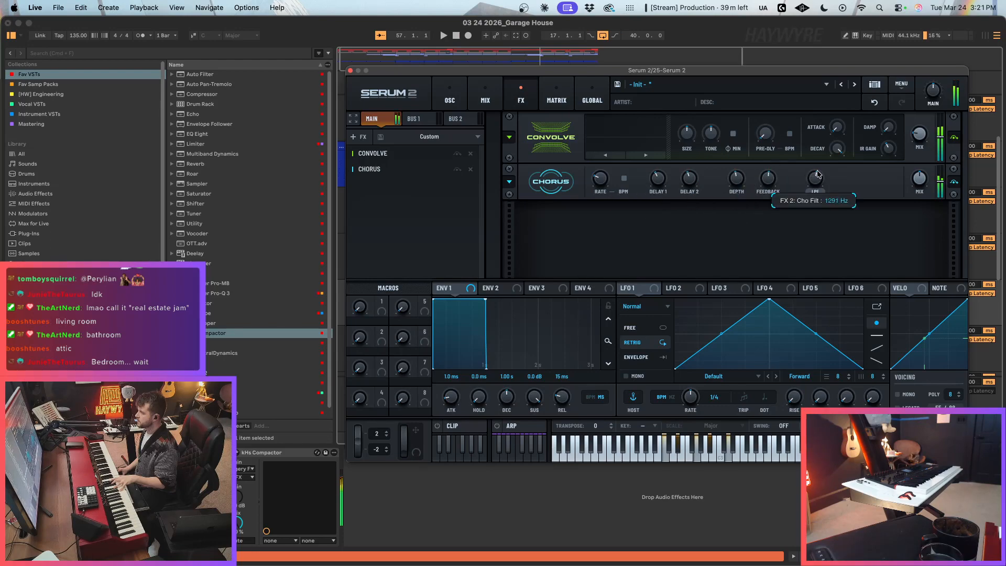
{"action": "left_click", "coordinate": [360, 137]}
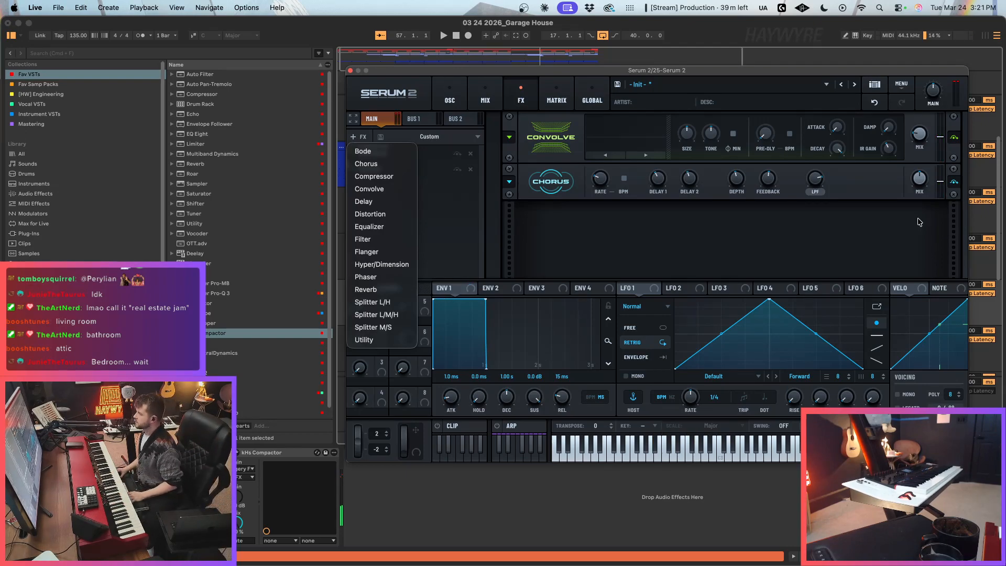
{"action": "left_click", "coordinate": [952, 212]}
{"action": "left_click_drag", "start_coordinate": [919, 135], "coordinate": [914, 194]}
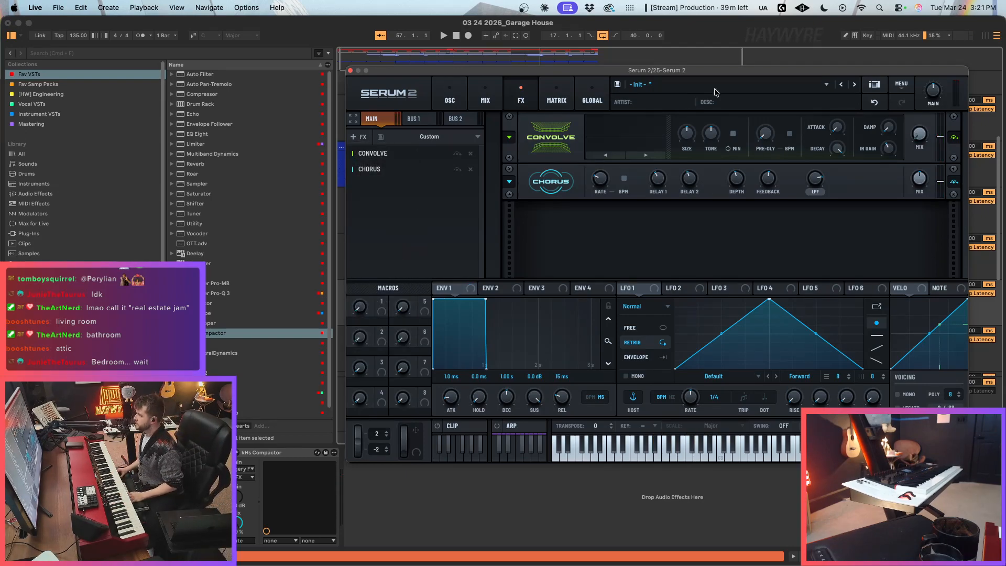
Step: Close the Serum 2 window and set the arrangement loop to bars 57 to 73
{"action": "left_click", "coordinate": [351, 70]}
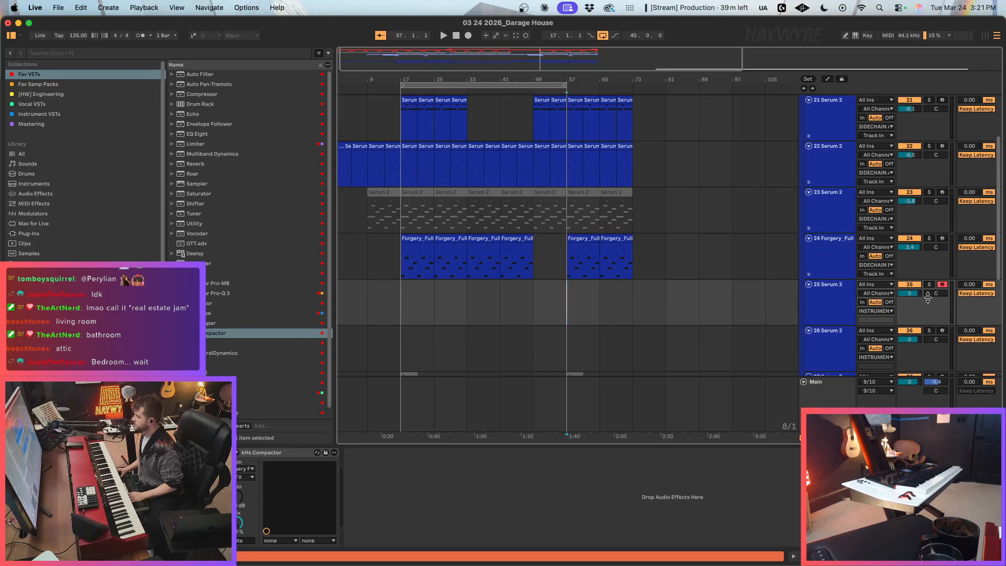
{"action": "left_click_drag", "start_coordinate": [579, 302], "coordinate": [608, 305]}
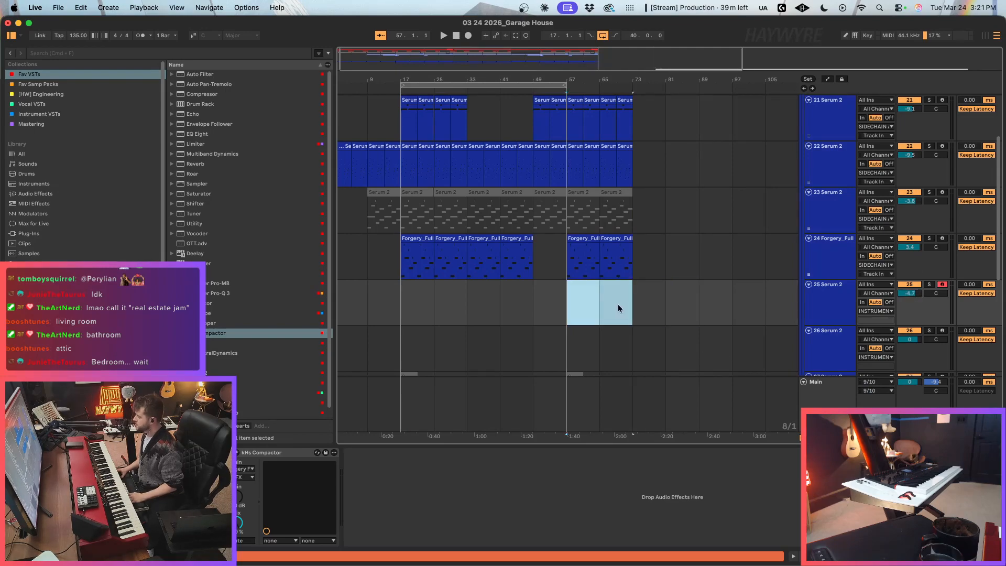
{"action": "key", "text": "super+l"}
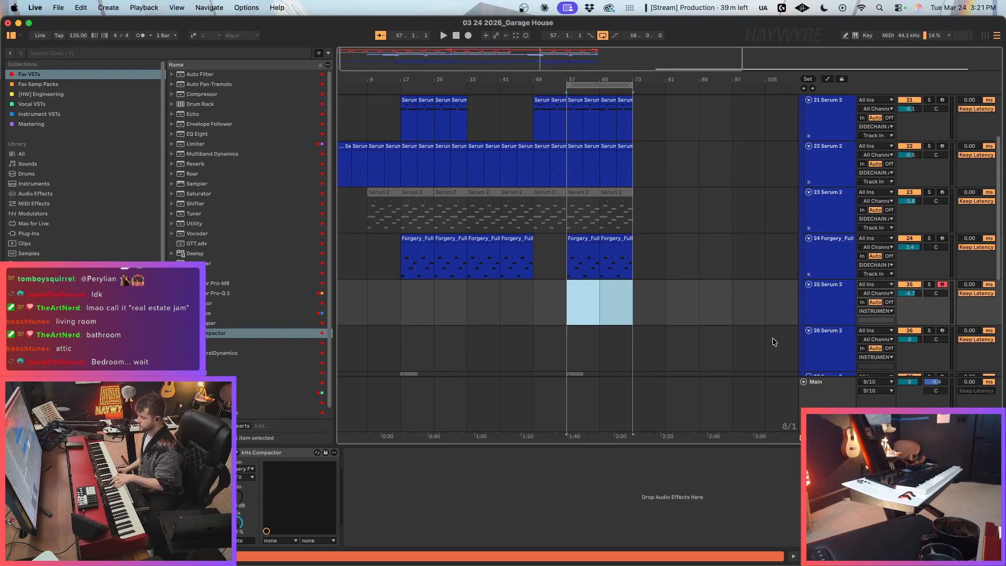
Step: Route the 25 Serum 2 track's output to the SIDECHAIN group and set its volume to -3.0 dB
{"action": "left_click", "coordinate": [876, 311]}
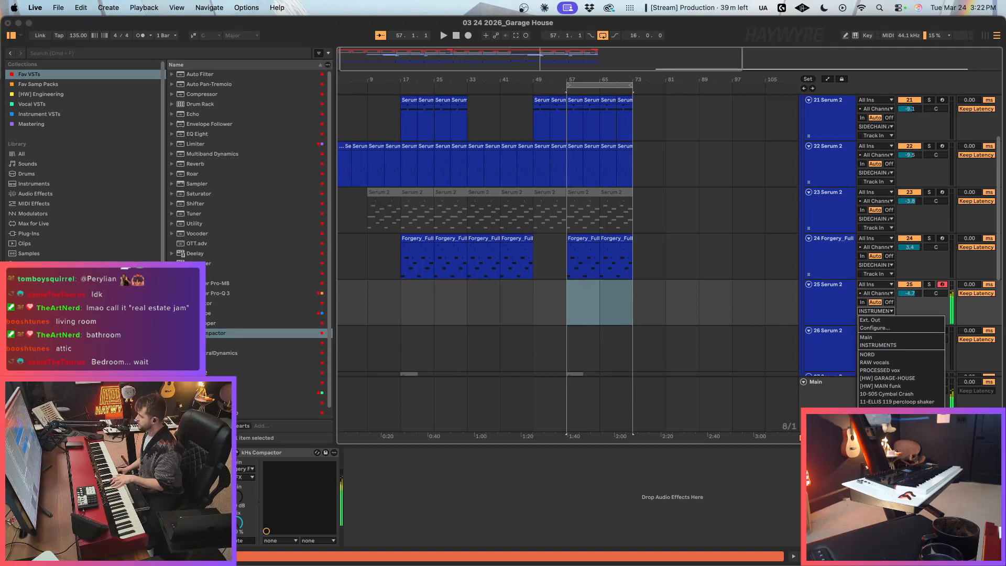
{"action": "left_click", "coordinate": [889, 445]}
{"action": "left_click_drag", "start_coordinate": [910, 293], "coordinate": [909, 283]}
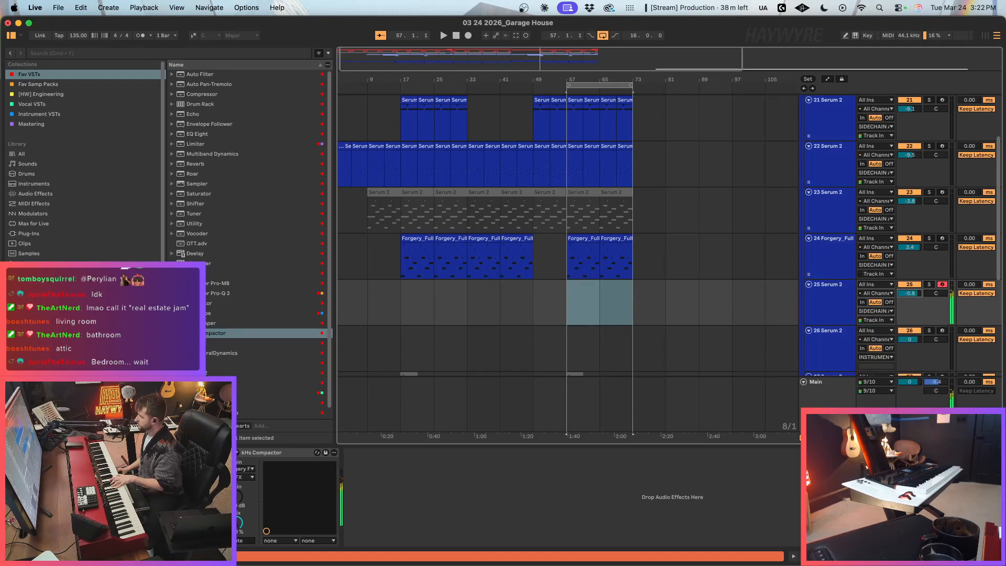
Step: Start playback just before bar 57 and record a live Serum 2 part onto track 25 for about eight bars
{"action": "left_click", "coordinate": [538, 303]}
{"action": "key", "text": "space"}
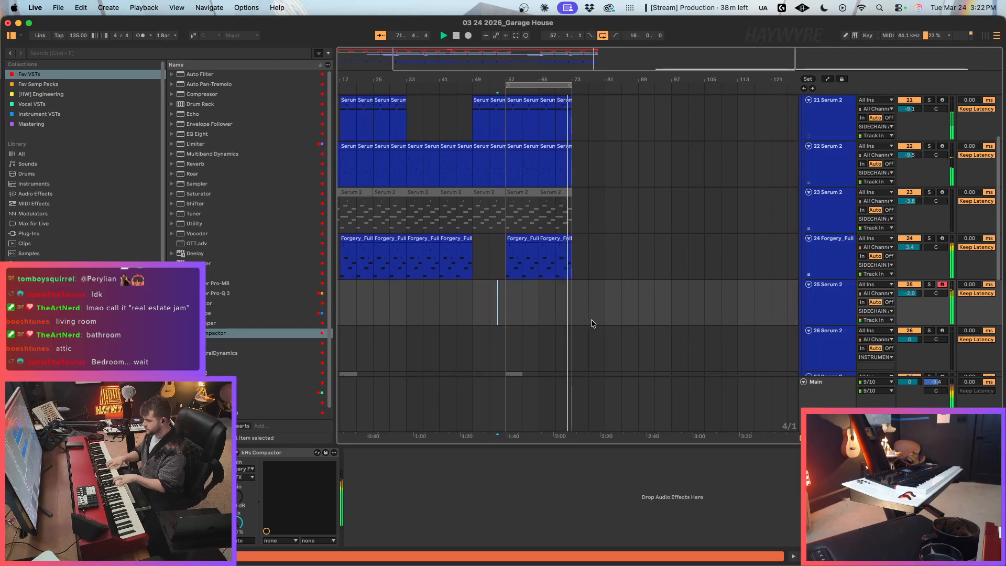
{"action": "key", "text": "F9"}
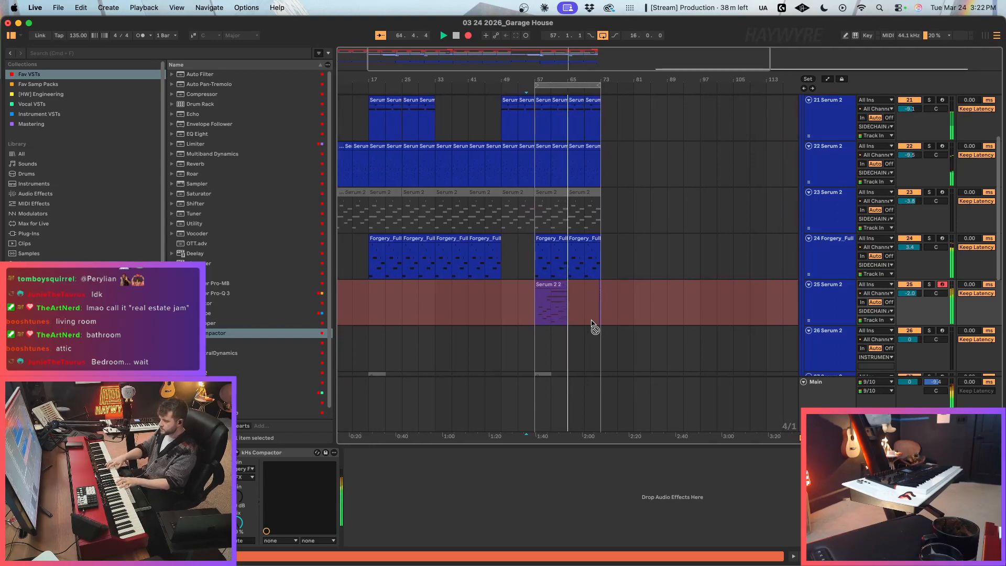
{"action": "key", "text": "space"}
{"action": "left_click", "coordinate": [533, 312]}
Step: Consolidate the bass rack clips across bars 57 to 73 and extend the first two F1 notes to clip bars 5 and 9
{"action": "left_click_drag", "start_coordinate": [534, 256], "coordinate": [595, 257]}
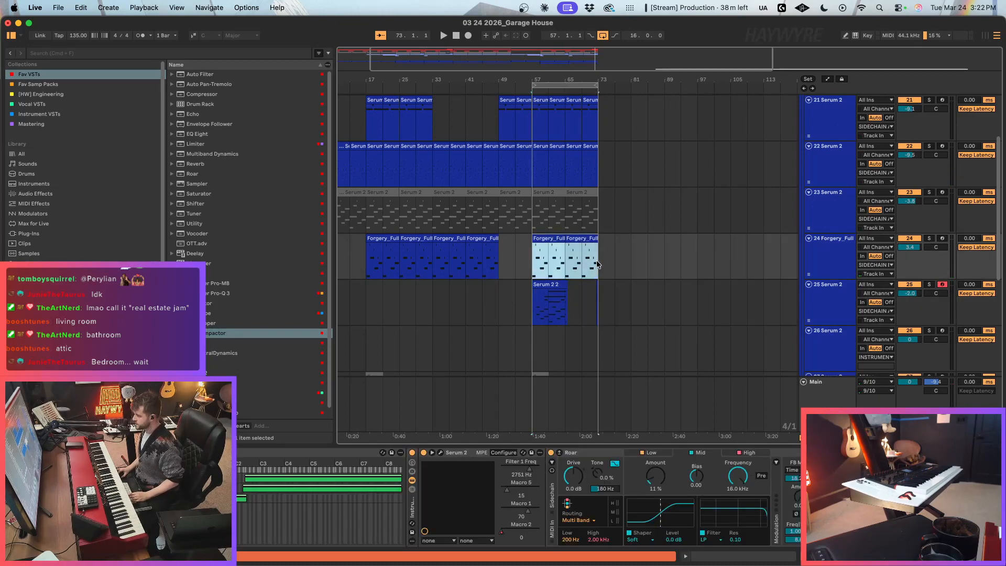
{"action": "double_click", "coordinate": [555, 240]}
{"action": "left_click", "coordinate": [650, 304]}
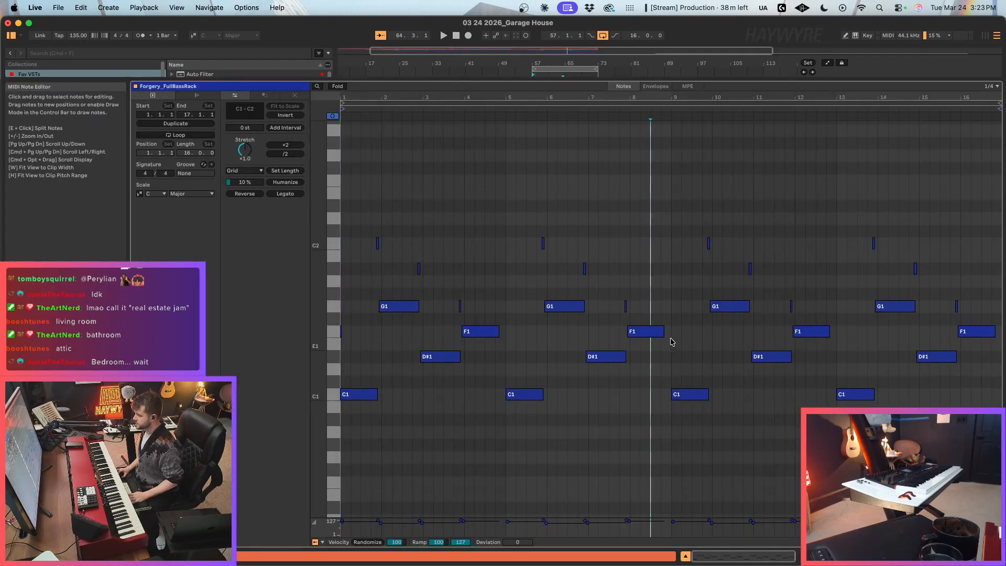
{"action": "left_click_drag", "start_coordinate": [500, 332], "coordinate": [505, 331]}
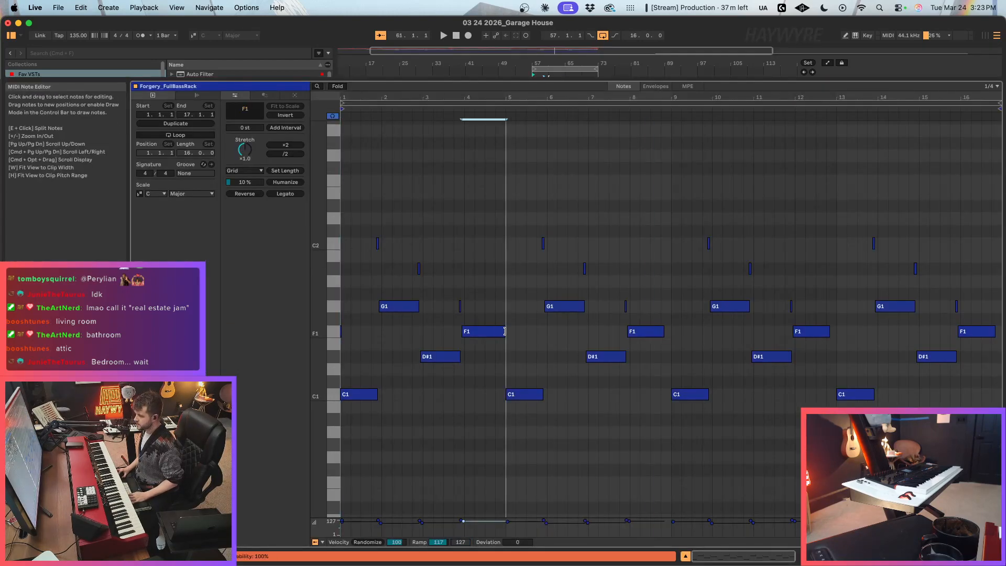
{"action": "mouse_move", "coordinate": [663, 333]}
{"action": "left_mouse_down"}
{"action": "mouse_move", "coordinate": [681, 333]}
{"action": "mouse_move", "coordinate": [671, 332]}
{"action": "left_mouse_up"}
{"action": "left_click", "coordinate": [860, 556]}
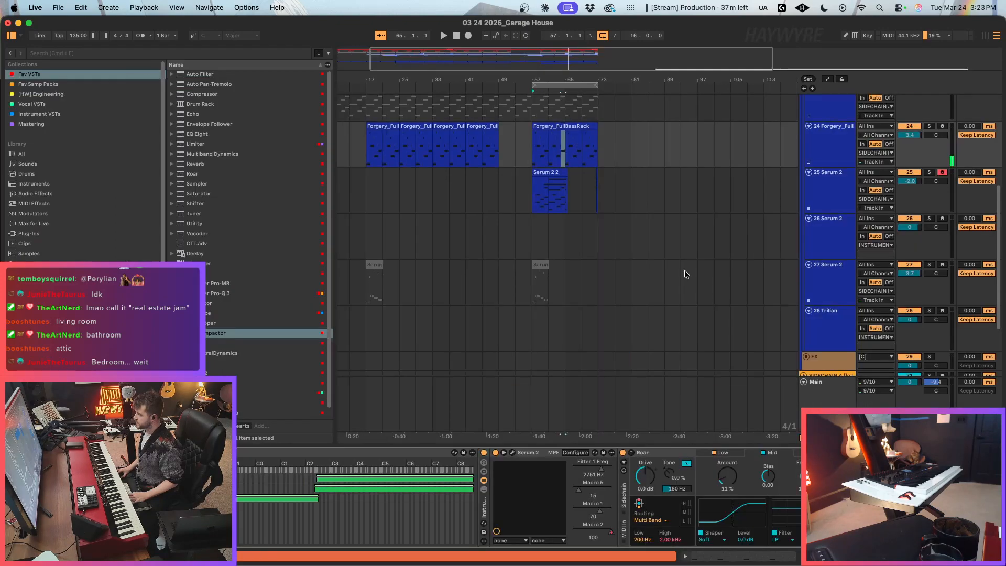
Step: Duplicate the first eight bars of the edited bass clip over bars 65 to 73
{"action": "scroll", "coordinate": [703, 275], "scroll_direction": "up", "scroll_amount": 1}
{"action": "left_click_drag", "start_coordinate": [534, 160], "coordinate": [558, 159]}
{"action": "key", "text": "super+d"}
Step: Examine the recorded notes in the Serum 2 clip on track 25
{"action": "left_click", "coordinate": [544, 197]}
{"action": "double_click", "coordinate": [542, 177]}
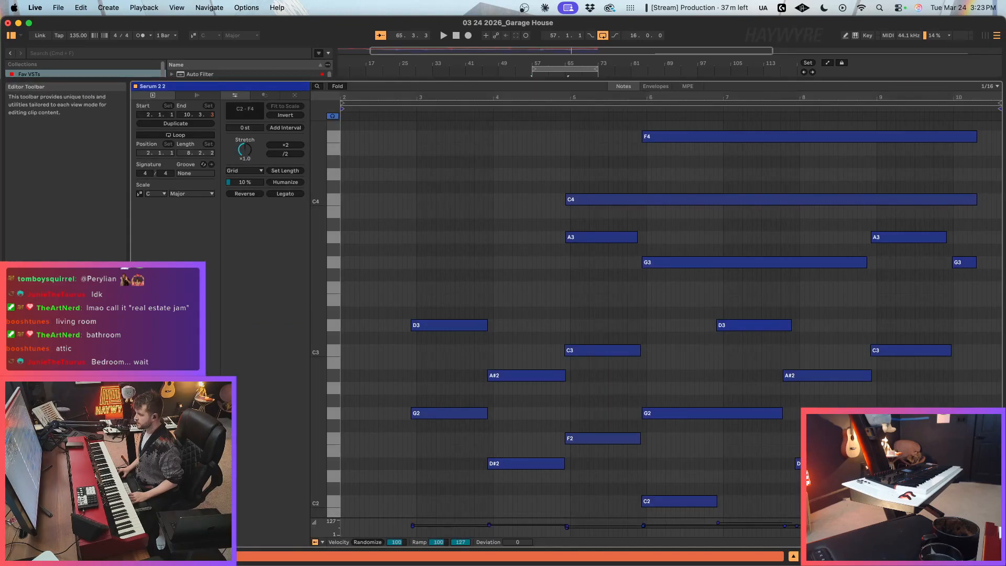
{"action": "left_click", "coordinate": [860, 556]}
Step: Re-record the Serum 2 part over the existing clip on track 25, starting at bar 57
{"action": "left_click", "coordinate": [528, 187]}
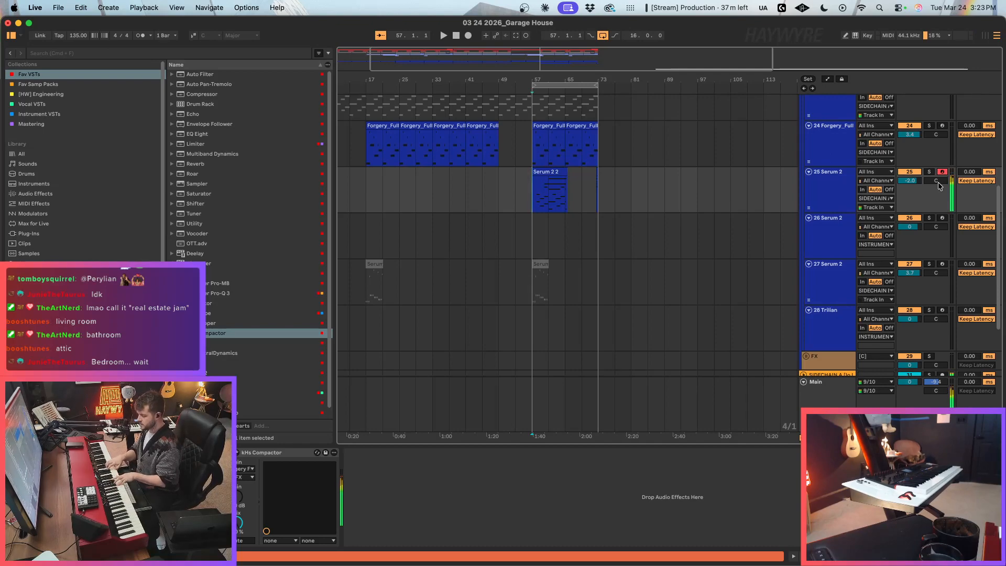
{"action": "key", "text": "F9"}
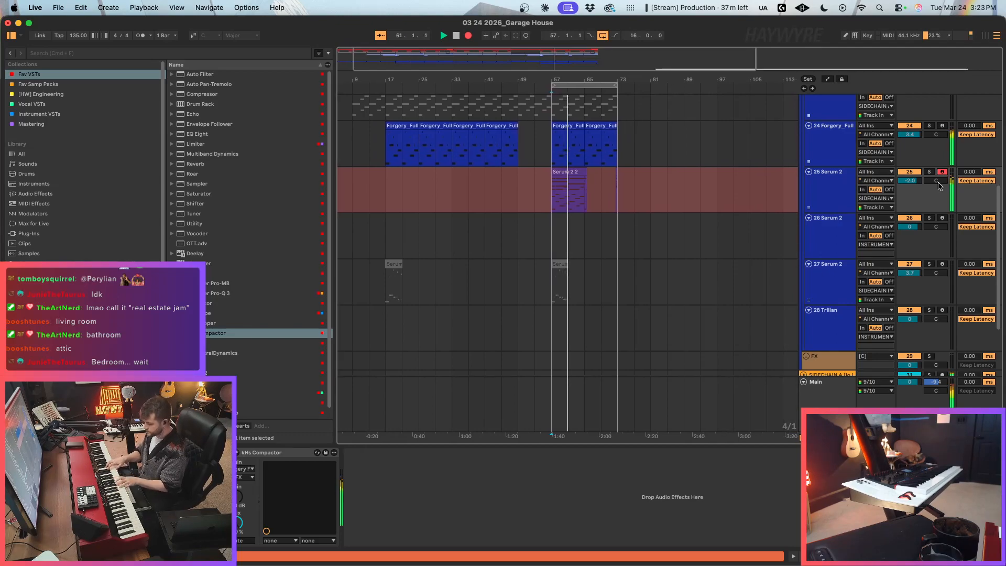
{"action": "key", "text": "space"}
{"action": "key", "text": "F9"}
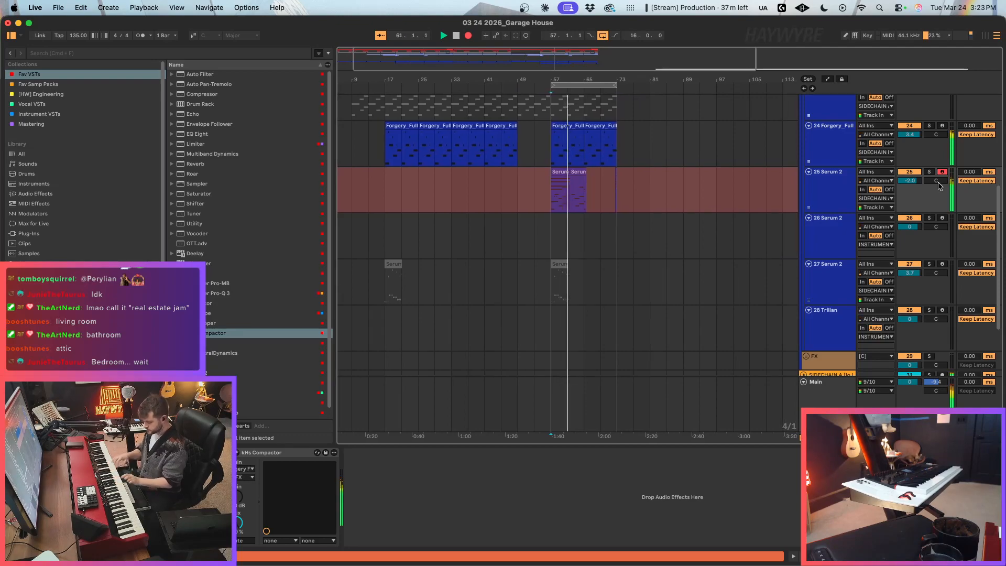
{"action": "key", "text": "space"}
Step: Delete the Serum 2 recording after bar 61 and duplicate the remaining four-bar clip to bars 61 to 65
{"action": "left_click", "coordinate": [588, 192]}
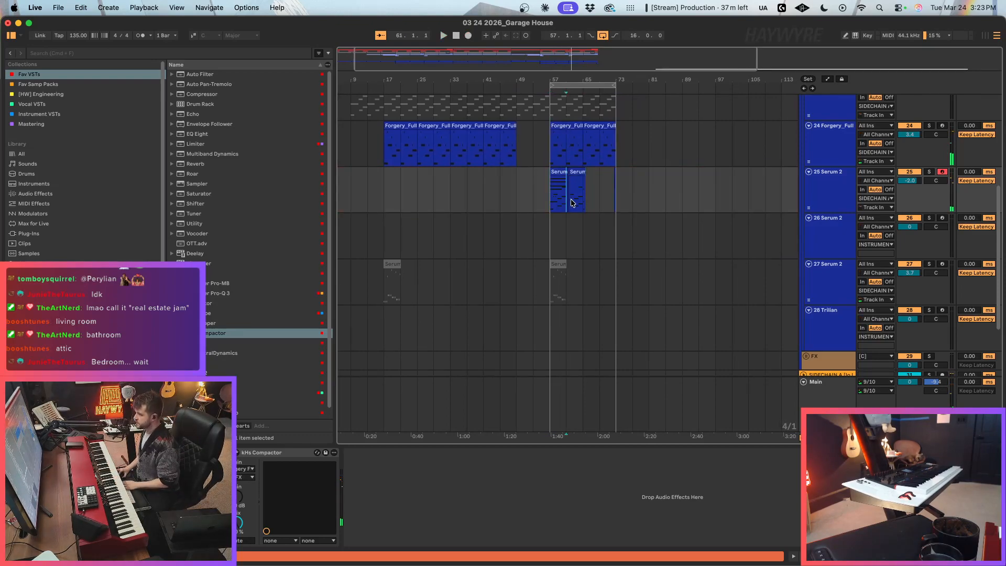
{"action": "left_click_drag", "start_coordinate": [569, 204], "coordinate": [669, 196]}
{"action": "key", "text": "Delete"}
{"action": "left_click", "coordinate": [559, 169]}
{"action": "key", "text": "super+d"}
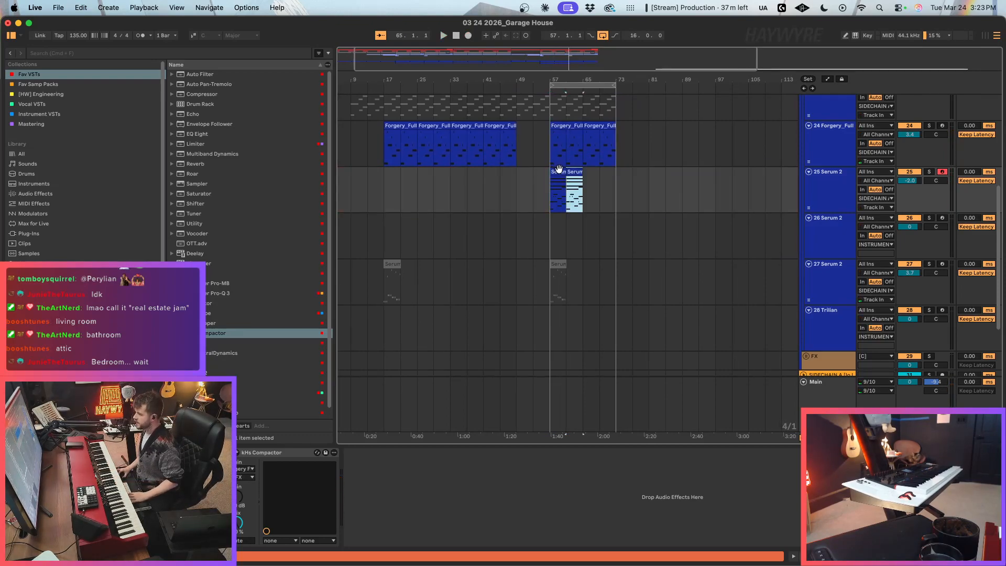
Step: Reopen Serum 2 and add a Filter to its main effects, using the Cmb HL6+ type
{"action": "key", "text": "alt+super+p"}
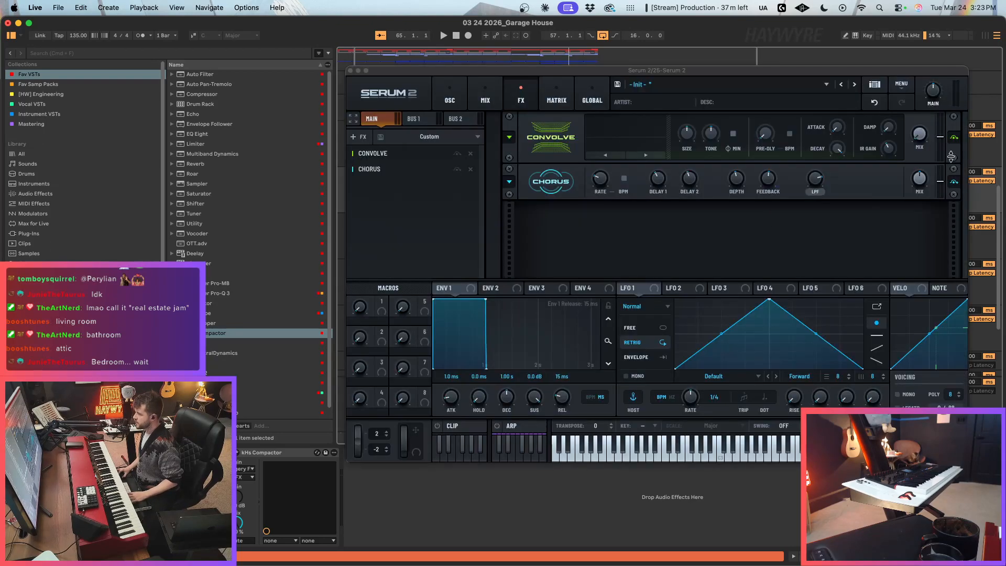
{"action": "left_click", "coordinate": [347, 139]}
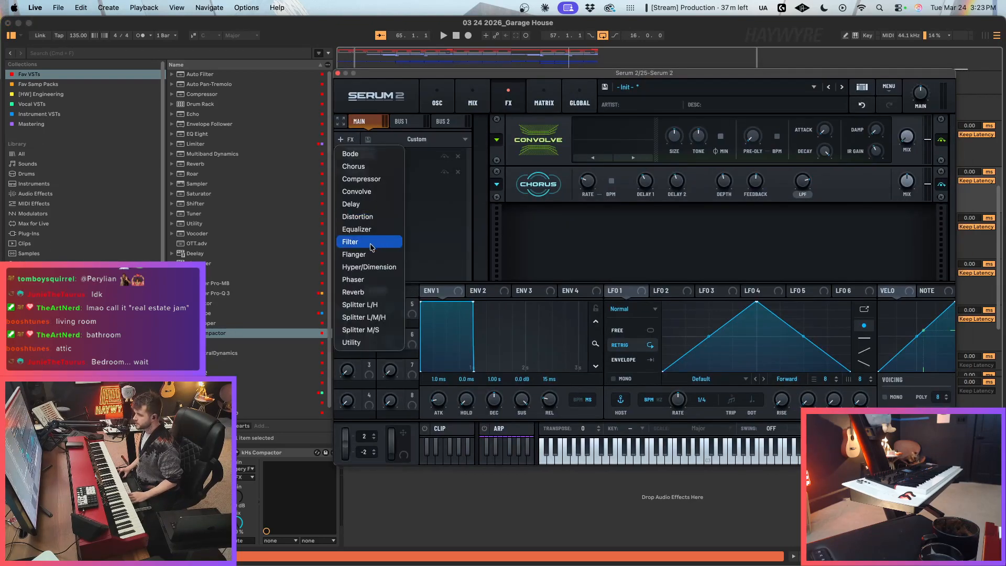
{"action": "key", "text": "Return"}
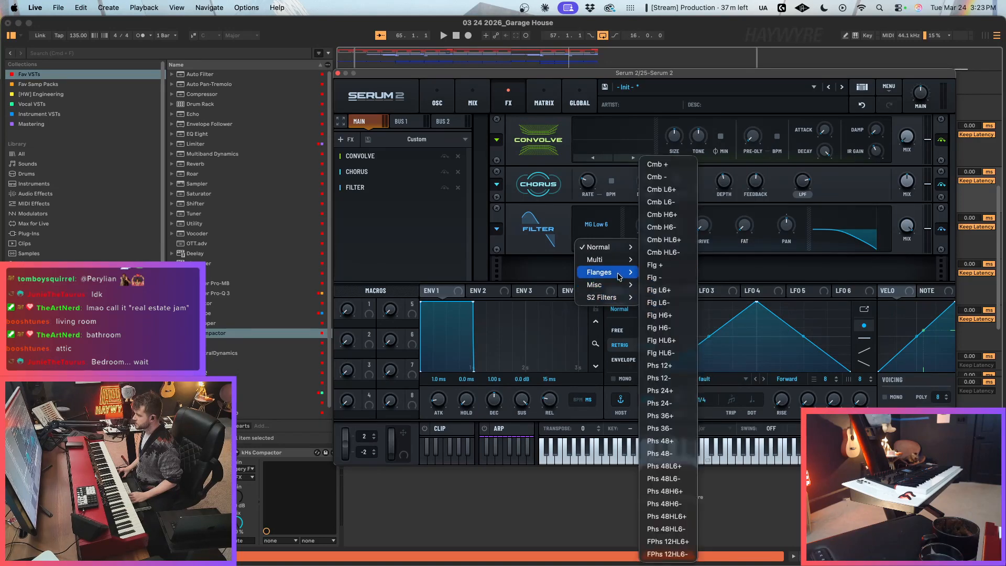
{"action": "left_click", "coordinate": [663, 231]}
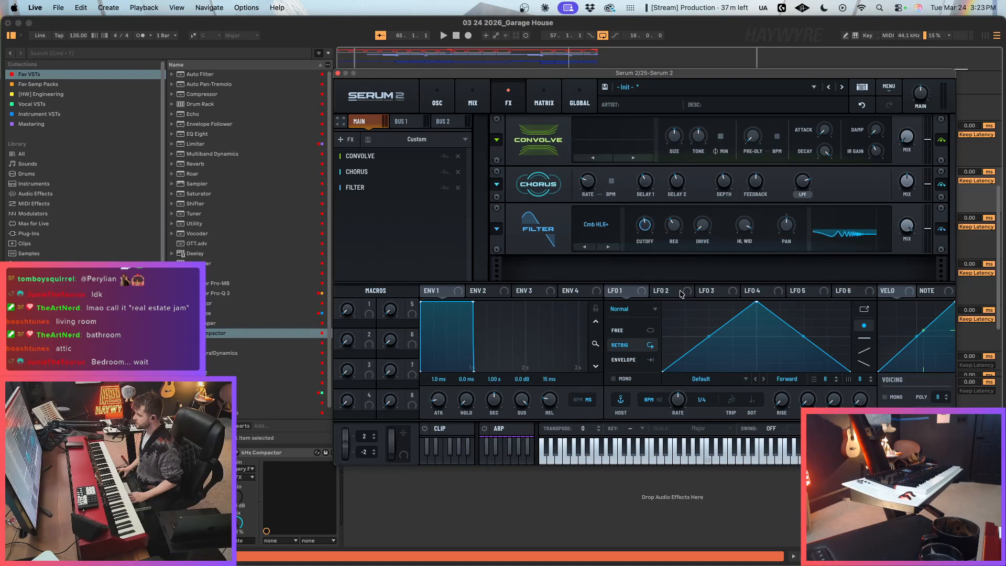
Step: Assign LFO 2 to the Filter effect's cutoff and solo the 25 Serum 2 track
{"action": "left_click_drag", "start_coordinate": [668, 277], "coordinate": [645, 224]}
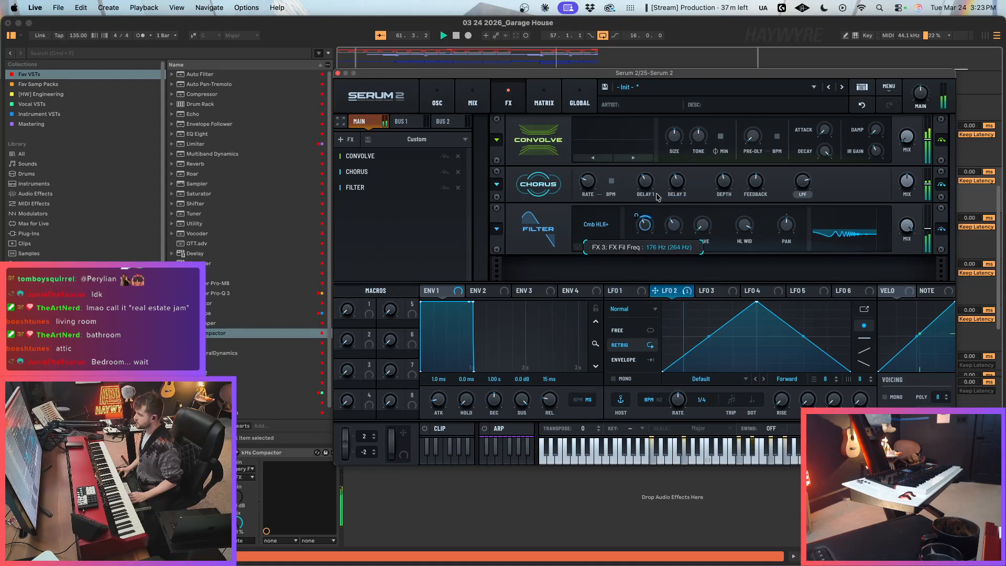
{"action": "left_click_drag", "start_coordinate": [762, 77], "coordinate": [578, 138]}
{"action": "left_click", "coordinate": [930, 173]}
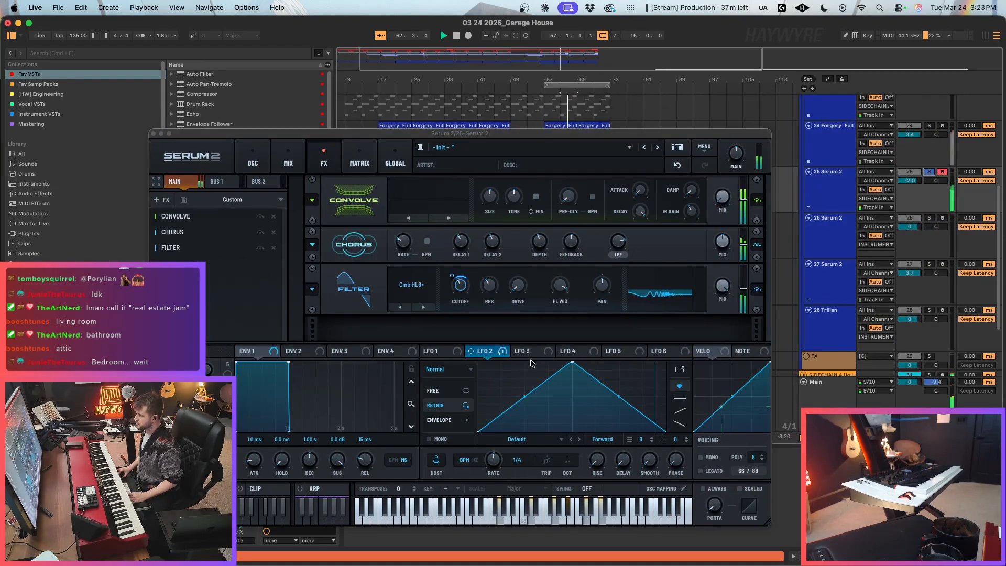
Step: Set LFO 2 to Free mode with a one-bar rate and shape its curve as a falling ramp
{"action": "left_click", "coordinate": [496, 465]}
{"action": "left_click_drag", "start_coordinate": [572, 362], "coordinate": [487, 340]}
{"action": "mouse_move", "coordinate": [493, 288]}
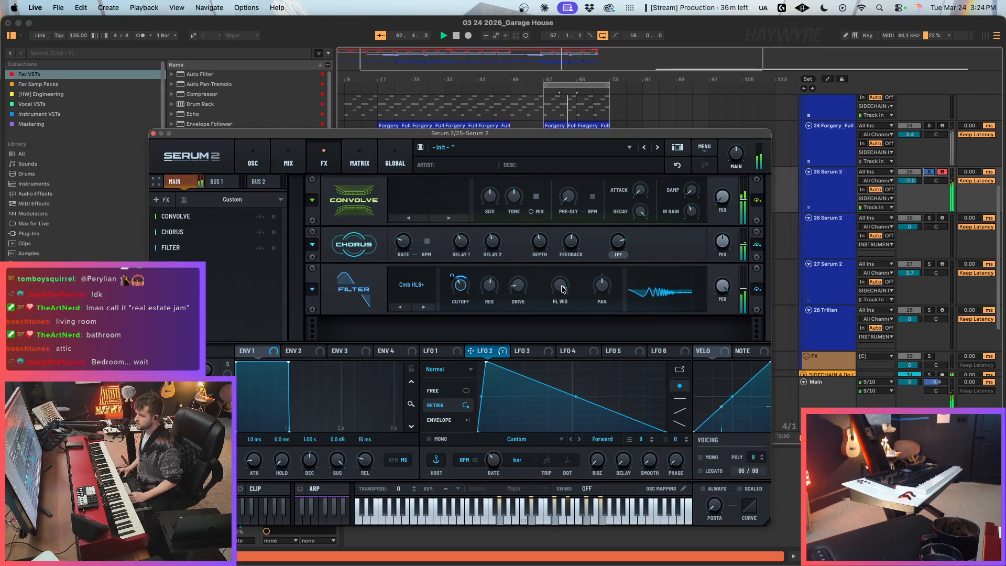
{"action": "left_click", "coordinate": [453, 395]}
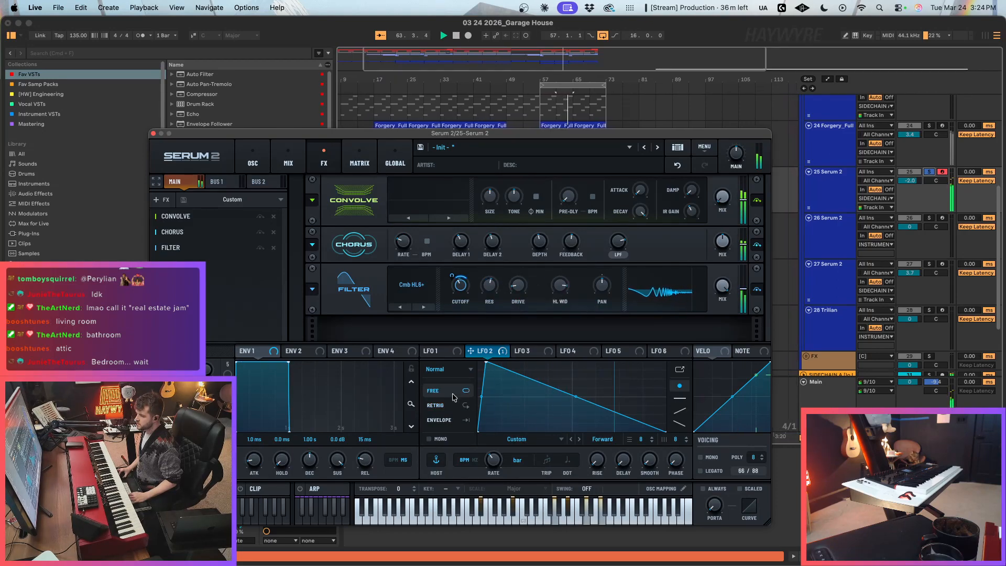
Step: Reshape LFO 2 into a V curve that peaks at both ends, with a rate of 2 bars
{"action": "double_click", "coordinate": [572, 428]}
{"action": "double_click", "coordinate": [635, 385]}
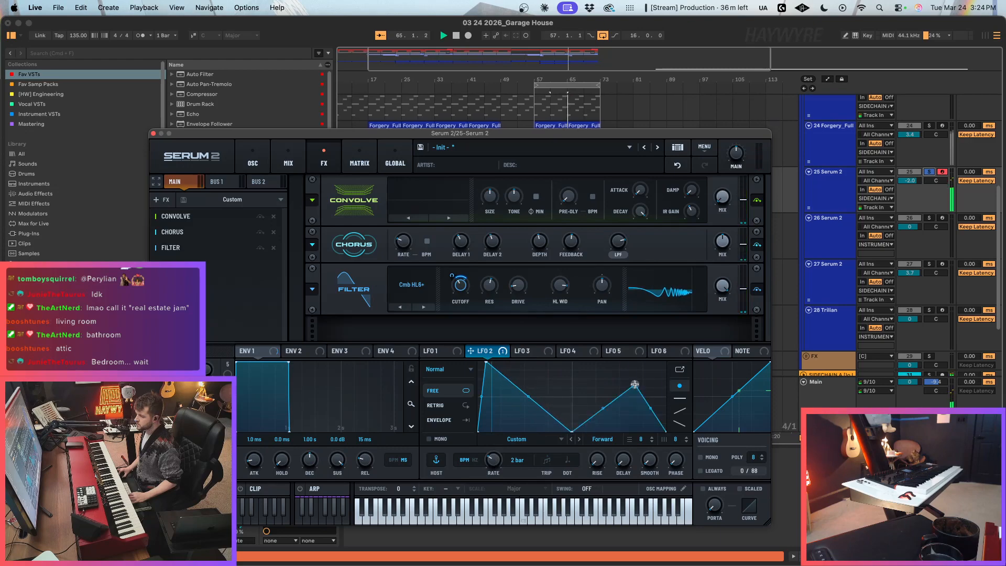
{"action": "left_click_drag", "start_coordinate": [635, 384], "coordinate": [683, 336]}
{"action": "key", "text": "space"}
{"action": "key", "text": "space"}
{"action": "left_click_drag", "start_coordinate": [477, 363], "coordinate": [472, 351]}
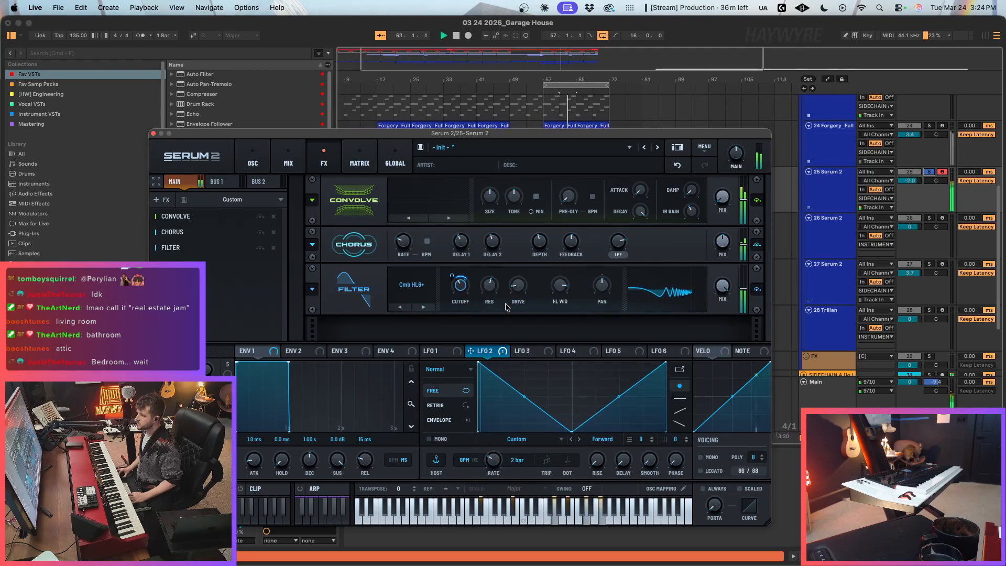
Step: Set the Filter's HL width to 100% and adjust its mix, clearing the track's solo and closing Serum 2
{"action": "left_click_drag", "start_coordinate": [562, 293], "coordinate": [560, 307]}
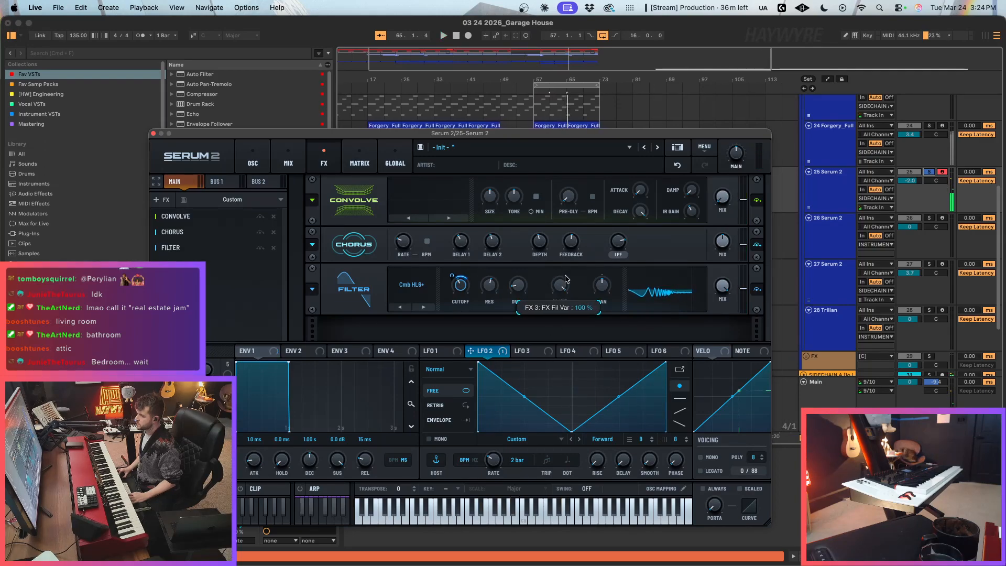
{"action": "left_click_drag", "start_coordinate": [722, 286], "coordinate": [716, 315]}
{"action": "left_click", "coordinate": [929, 172]}
{"action": "left_click", "coordinate": [153, 134]}
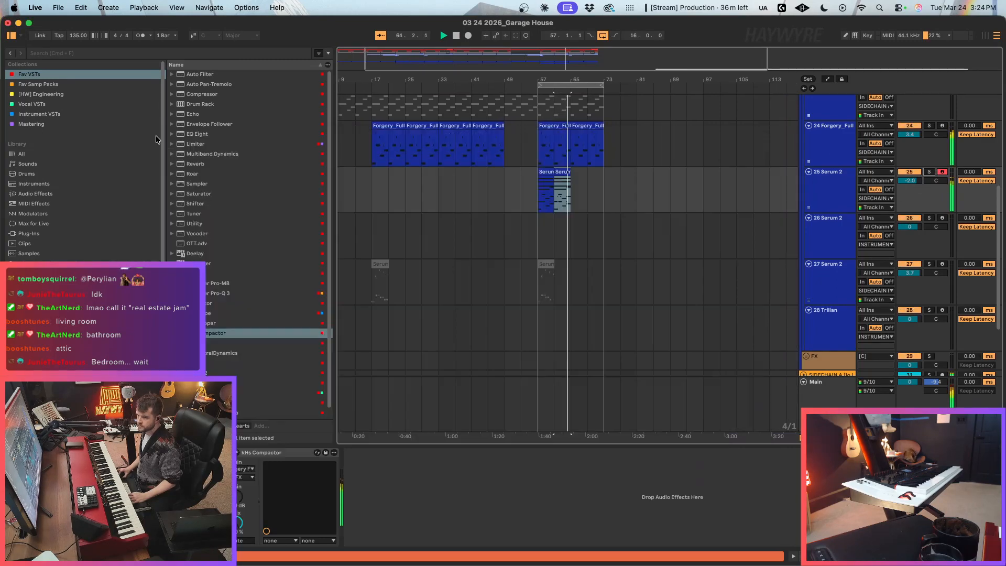
Step: Add FabFilter Pro-Q 3 to track 25 with a 12 dB/oct low cut at about 181 Hz and a midrange bell cut of about 5 dB
{"action": "left_click", "coordinate": [222, 293]}
{"action": "left_click_drag", "start_coordinate": [394, 493], "coordinate": [397, 493]}
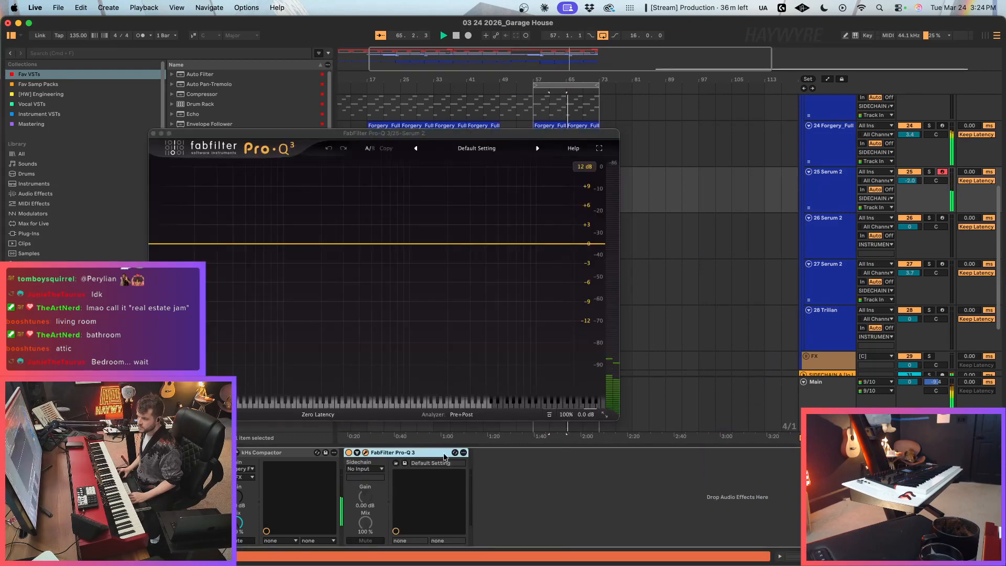
{"action": "left_click", "coordinate": [165, 244]}
{"action": "left_click_drag", "start_coordinate": [164, 244], "coordinate": [406, 262]}
{"action": "left_click_drag", "start_coordinate": [360, 239], "coordinate": [322, 239]}
{"action": "left_click_drag", "start_coordinate": [407, 262], "coordinate": [421, 278]}
{"action": "left_click_drag", "start_coordinate": [323, 240], "coordinate": [318, 246]}
{"action": "key", "text": "space"}
{"action": "key", "text": "space"}
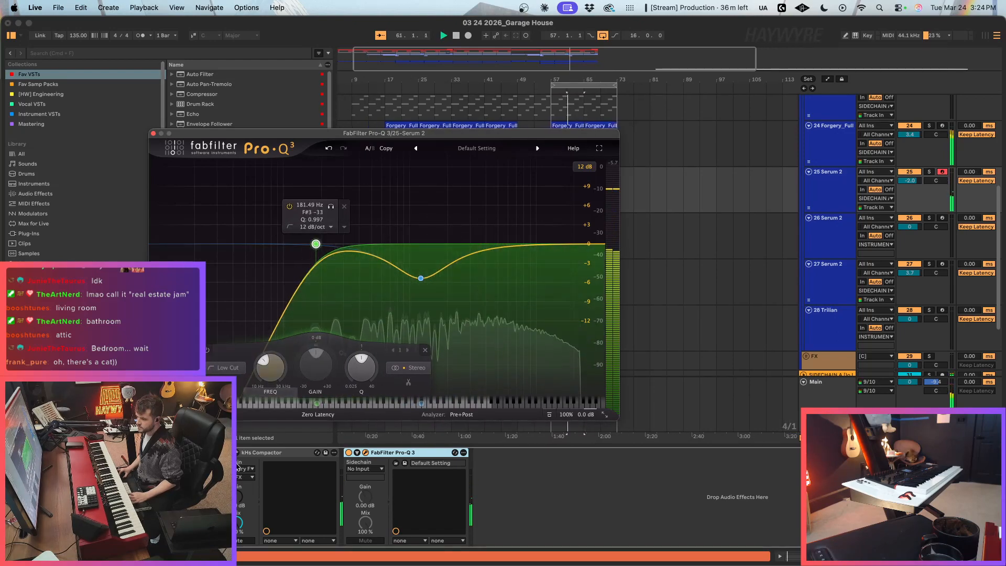
Step: Assign LFO 3 to oscillator A's level in track 25's Serum 2, adjusting the modulation depth and choosing Envelope mode
{"action": "left_click", "coordinate": [152, 452]}
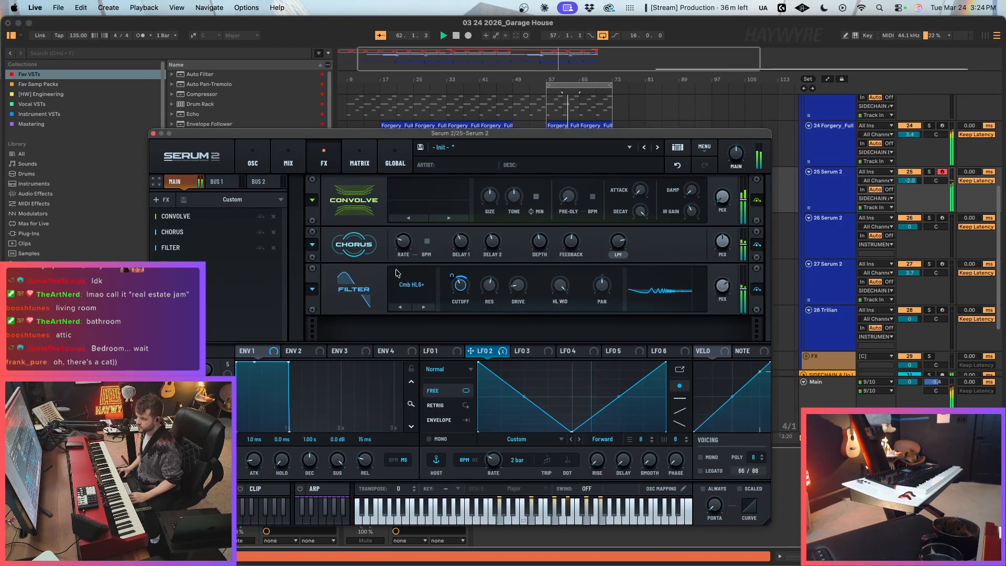
{"action": "left_click", "coordinate": [253, 158]}
{"action": "key", "text": "space"}
{"action": "left_click_drag", "start_coordinate": [530, 352], "coordinate": [313, 357]}
{"action": "left_click_drag", "start_coordinate": [307, 317], "coordinate": [308, 305]}
{"action": "left_click", "coordinate": [439, 420]}
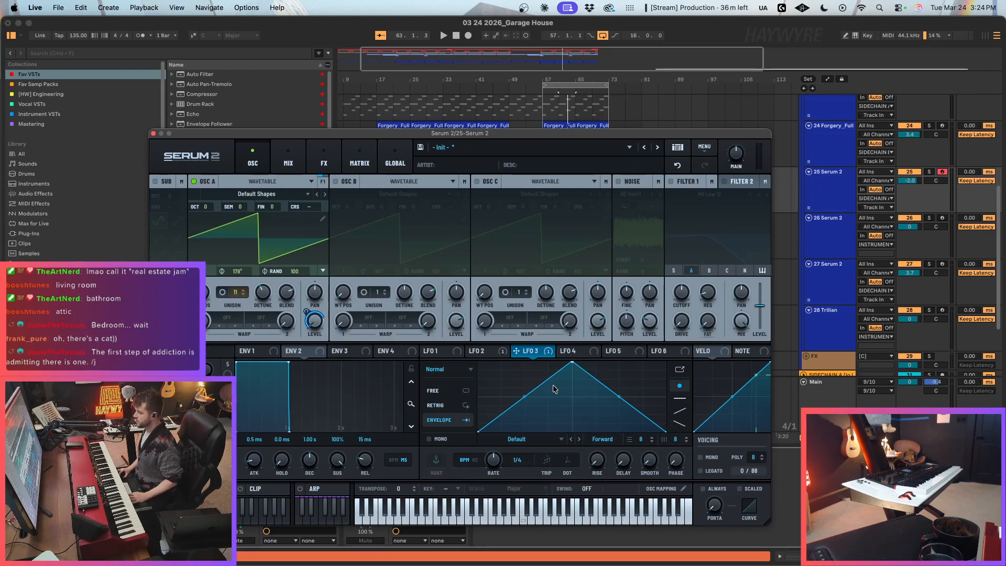
Step: Switch LFO 3 to Retrig mode and reshape its curve into a flat-topped trapezoid
{"action": "left_click_drag", "start_coordinate": [568, 367], "coordinate": [522, 343]}
{"action": "left_click", "coordinate": [448, 408]}
{"action": "double_click", "coordinate": [568, 373]}
{"action": "left_click_drag", "start_coordinate": [568, 372], "coordinate": [552, 344]}
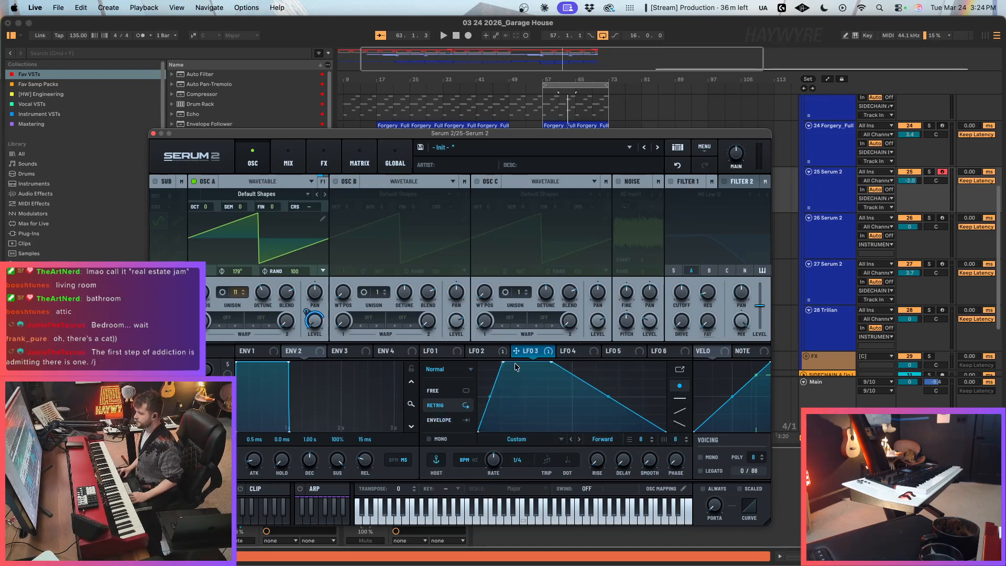
Step: With track 25 soloed during playback, set LFO 3 to a 1/16 rate in Free mode and shorten its plateau
{"action": "left_click", "coordinate": [929, 172]}
{"action": "key", "text": "space"}
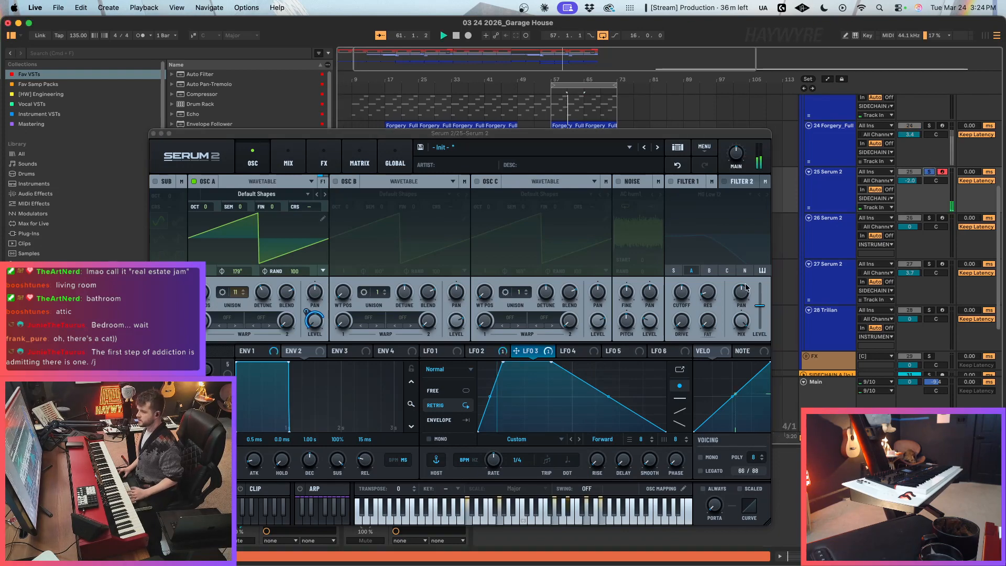
{"action": "left_click_drag", "start_coordinate": [499, 459], "coordinate": [502, 453]}
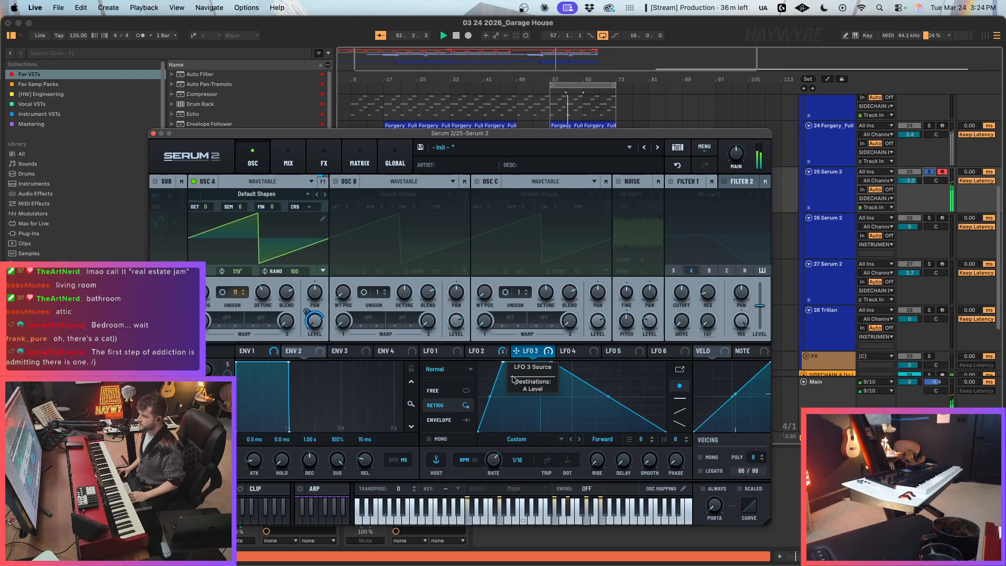
{"action": "left_click_drag", "start_coordinate": [551, 362], "coordinate": [537, 361]}
{"action": "left_click", "coordinate": [437, 392]}
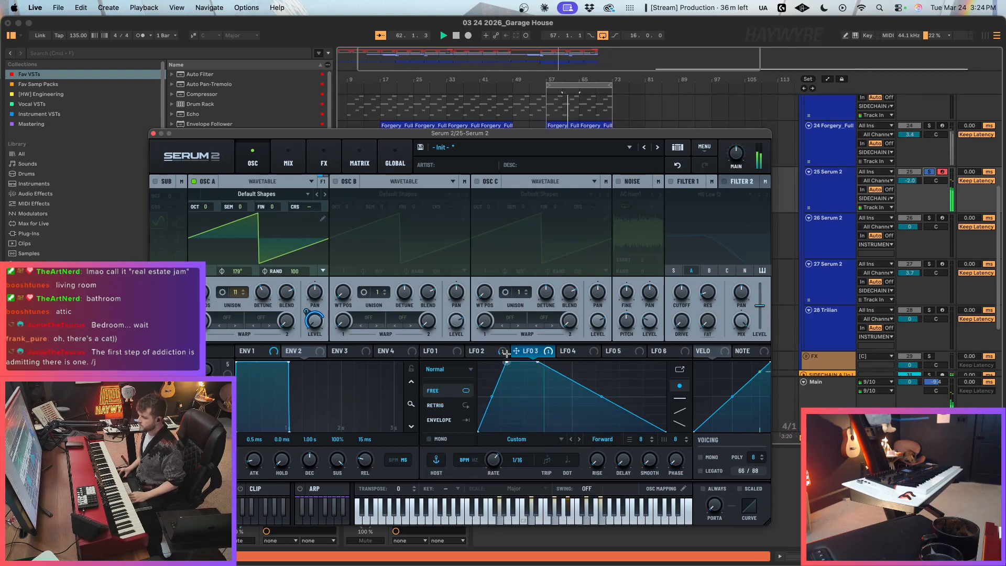
Step: Reshape LFO 3 into a sharp early peak with a concave decay, comparing track 25 in the mix and soloed
{"action": "left_click", "coordinate": [930, 173]}
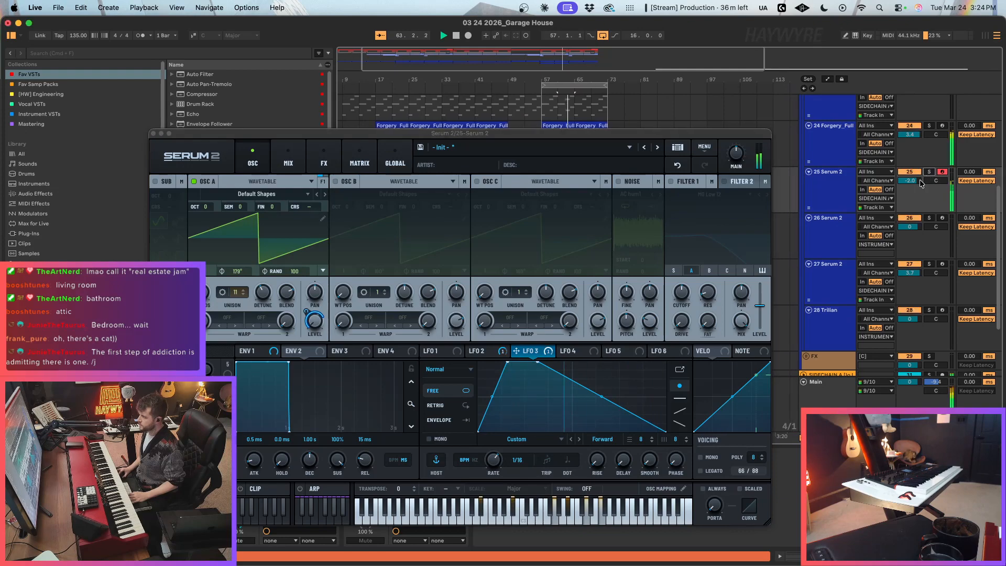
{"action": "mouse_move", "coordinate": [507, 362]}
{"action": "left_mouse_down"}
{"action": "mouse_move", "coordinate": [487, 361]}
{"action": "mouse_move", "coordinate": [501, 351]}
{"action": "left_mouse_up"}
{"action": "left_click_drag", "start_coordinate": [580, 396], "coordinate": [580, 409]}
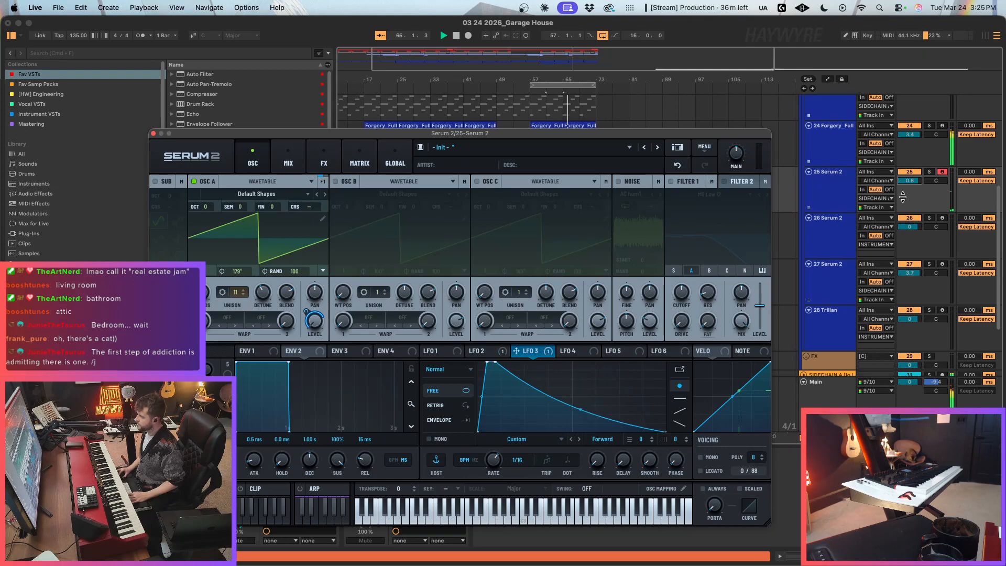
{"action": "left_click", "coordinate": [929, 171]}
{"action": "left_click", "coordinate": [492, 361]}
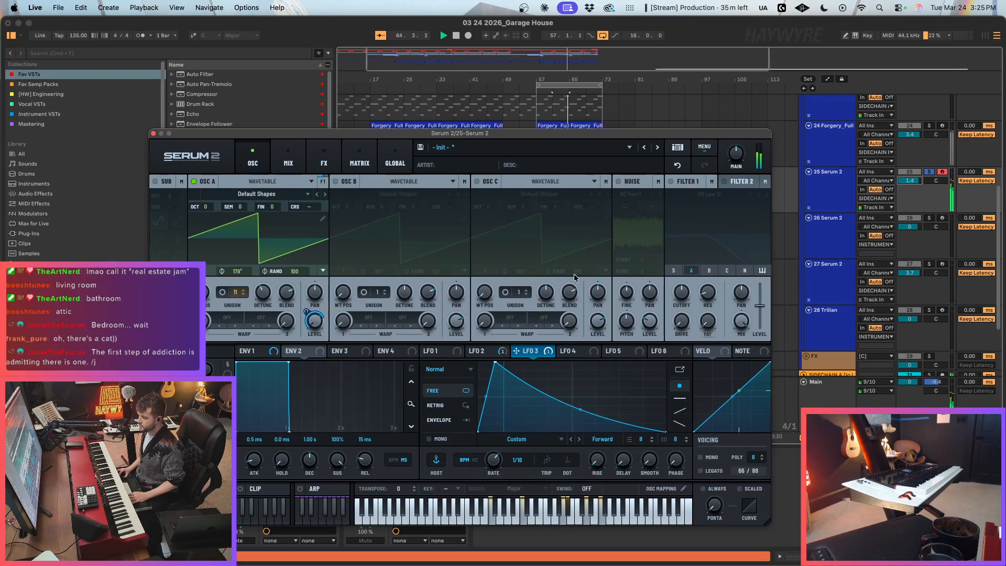
Step: Close Serum 2 and listen to track 25's layer in the full mix with its solo cleared
{"action": "key", "text": "space"}
{"action": "key", "text": "space"}
{"action": "left_click", "coordinate": [153, 133]}
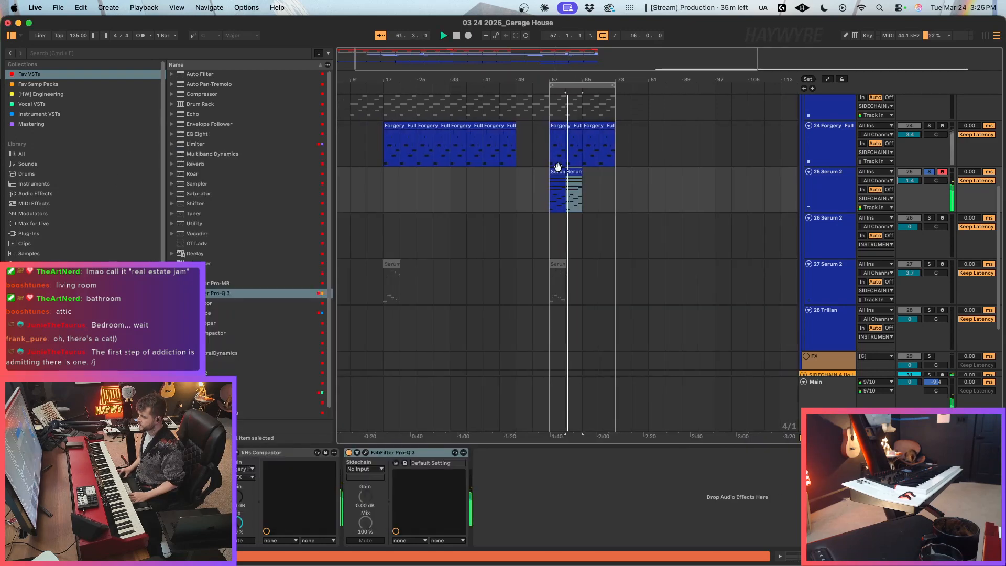
{"action": "left_click", "coordinate": [929, 171]}
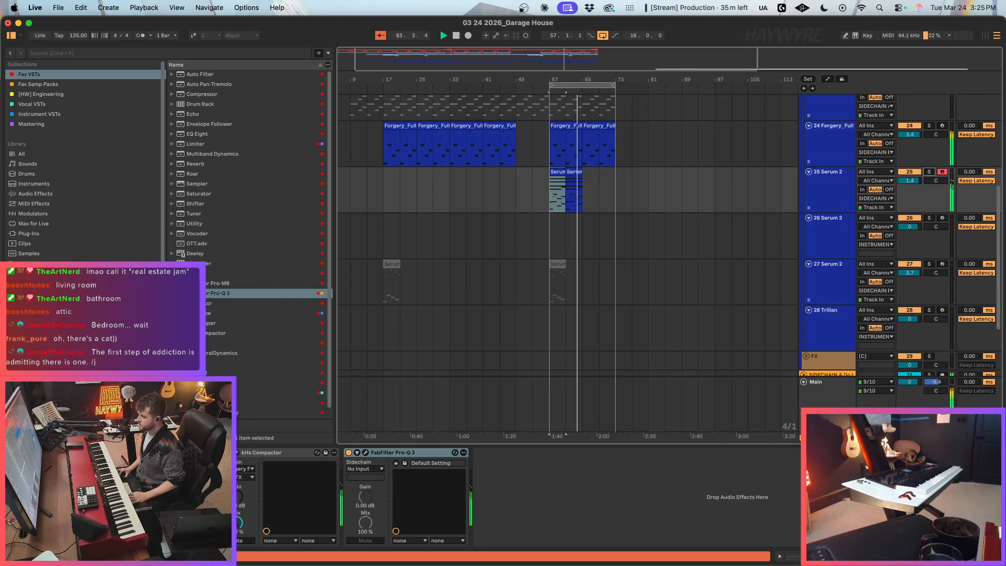
Step: Reopen Serum 2 and reshape LFO 3 into a flat gate that drops to zero near the cycle's end, checking it soloed
{"action": "key", "text": "super+alt+p"}
{"action": "key", "text": "space"}
{"action": "left_click", "coordinate": [431, 374]}
{"action": "key", "text": "space"}
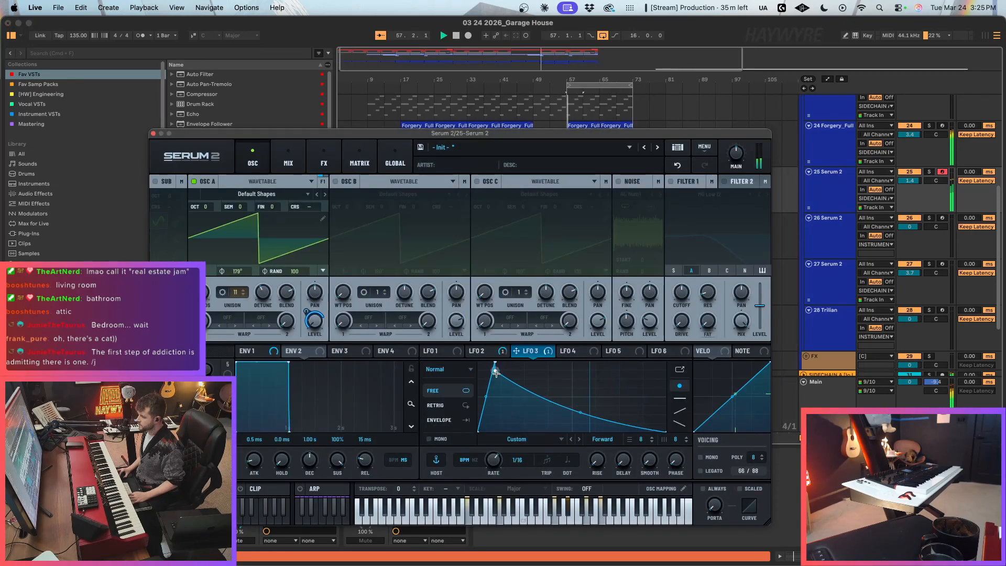
{"action": "left_click_drag", "start_coordinate": [563, 415], "coordinate": [685, 387]}
{"action": "double_click", "coordinate": [592, 365]}
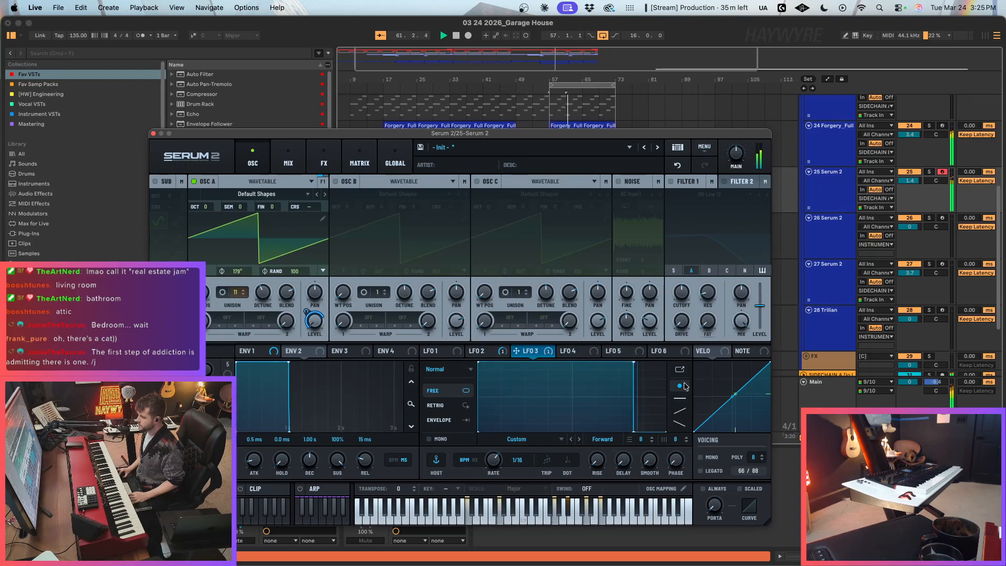
{"action": "left_click", "coordinate": [924, 173]}
{"action": "left_click", "coordinate": [306, 313]}
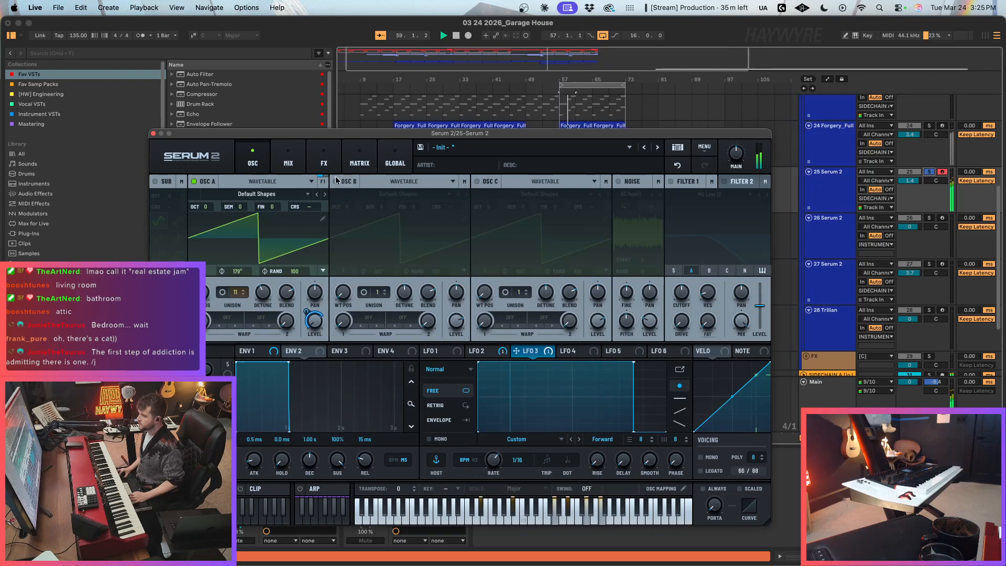
Step: Add a side-only 12 dB/oct low cut to track 25's Pro-Q 3, placed between the stereo low cut and the midrange bell
{"action": "left_click", "coordinate": [154, 135]}
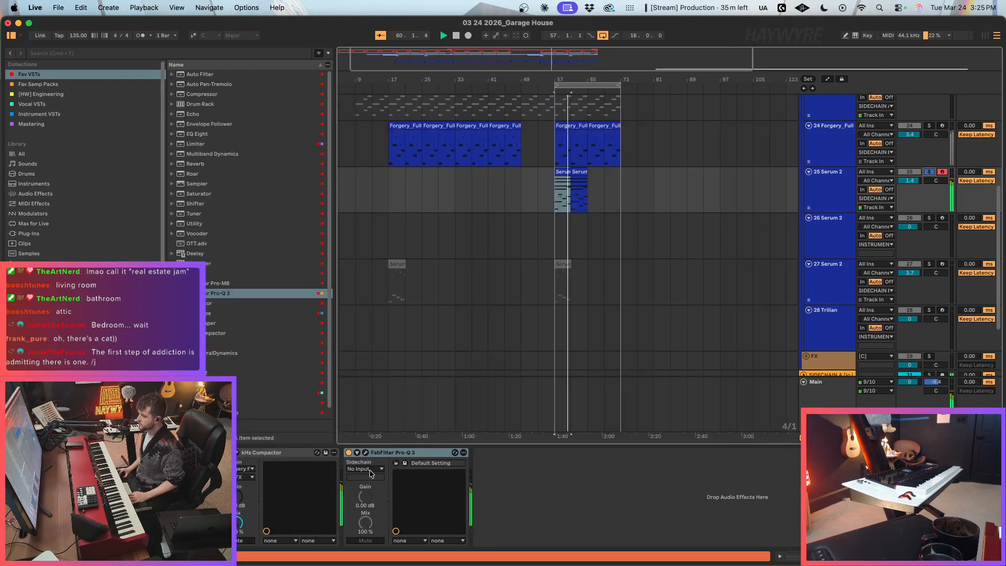
{"action": "left_click", "coordinate": [366, 452]}
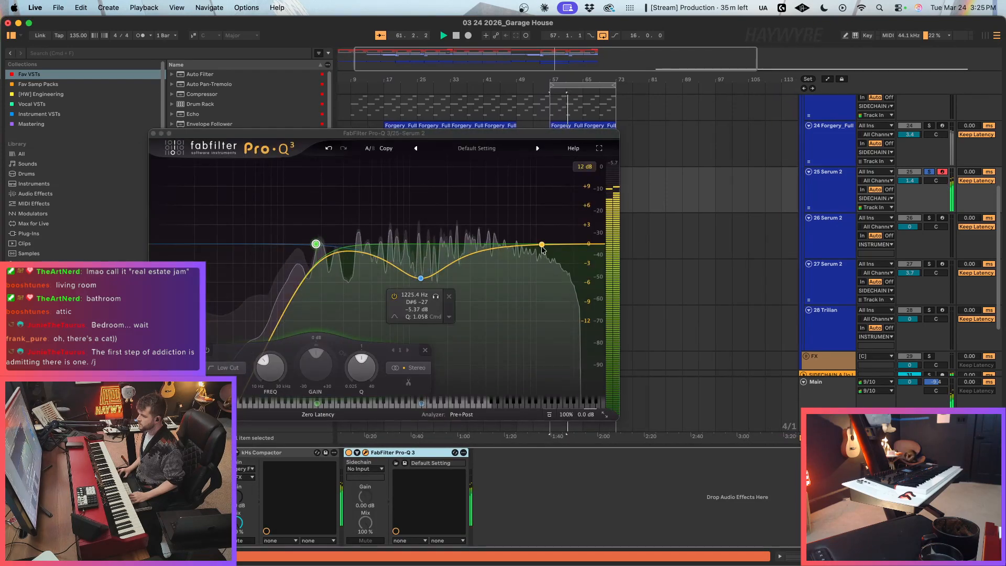
{"action": "right_click", "coordinate": [542, 245]}
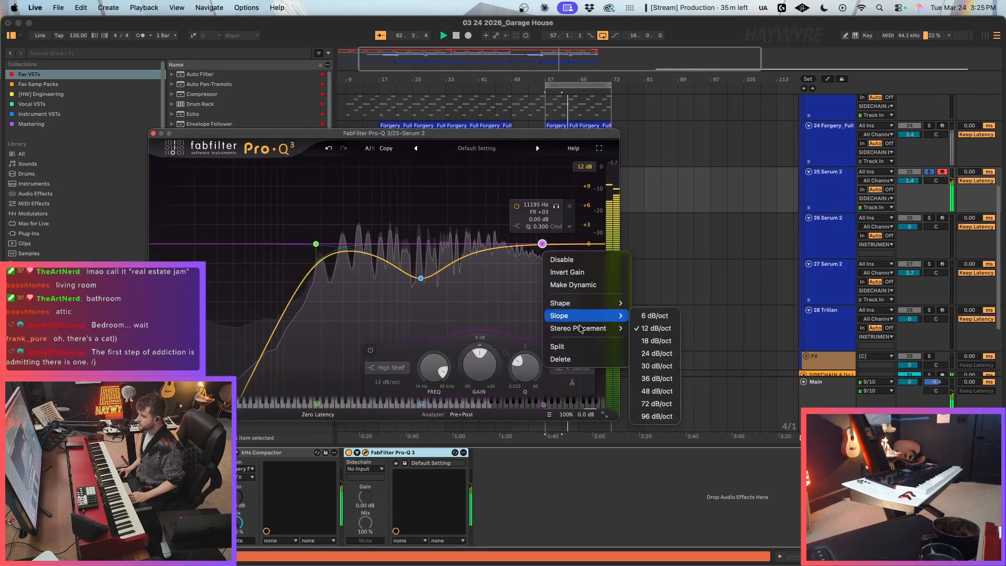
{"action": "mouse_move", "coordinate": [580, 330]}
{"action": "left_click", "coordinate": [649, 379]}
{"action": "right_click", "coordinate": [542, 242]}
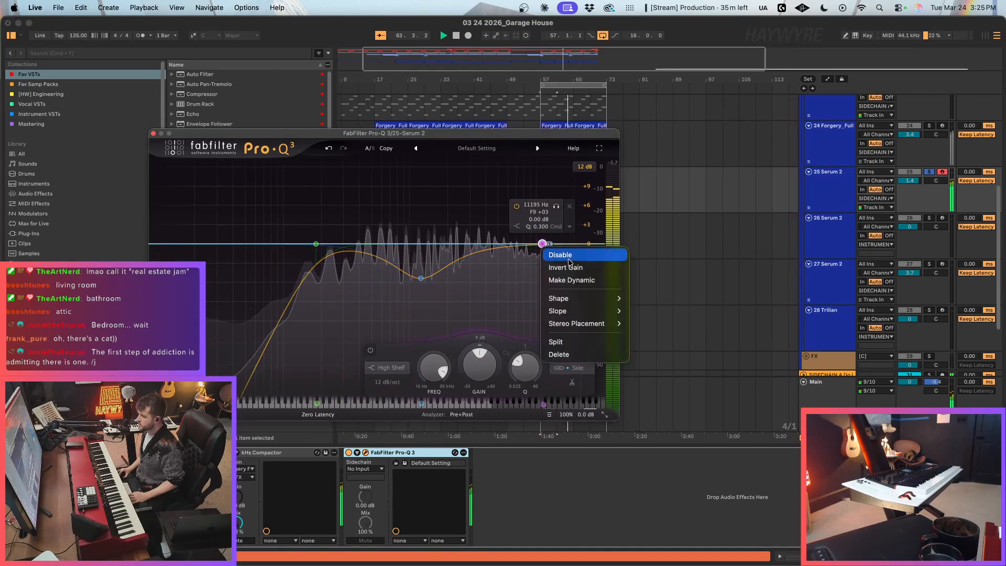
{"action": "mouse_move", "coordinate": [579, 298]}
{"action": "left_click", "coordinate": [653, 323]}
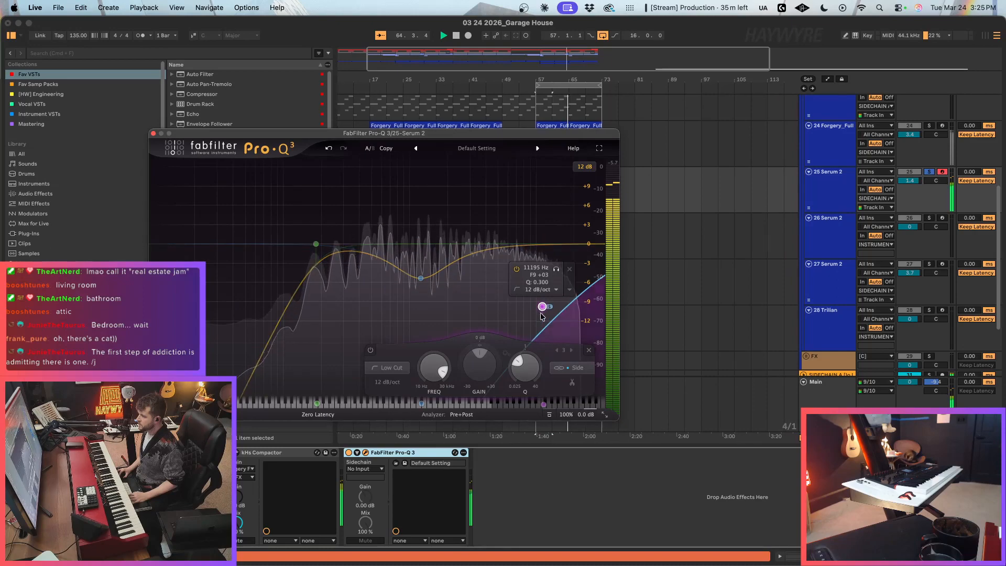
{"action": "left_click_drag", "start_coordinate": [542, 243], "coordinate": [383, 257]}
{"action": "left_click_drag", "start_coordinate": [315, 244], "coordinate": [320, 241]}
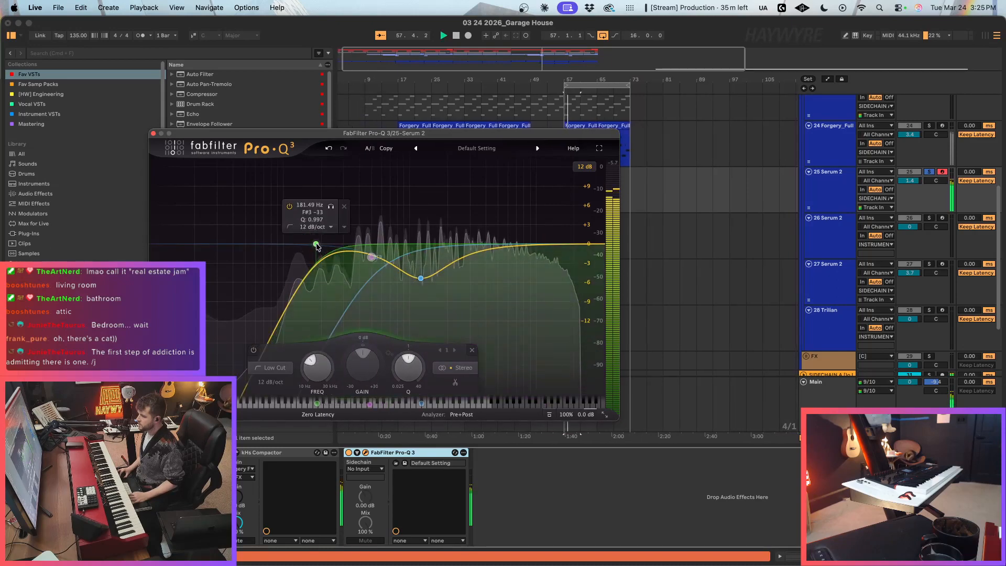
Step: Load the Growlish impulse response into the Convolve effect of track 25's Serum 2
{"action": "left_click", "coordinate": [150, 452]}
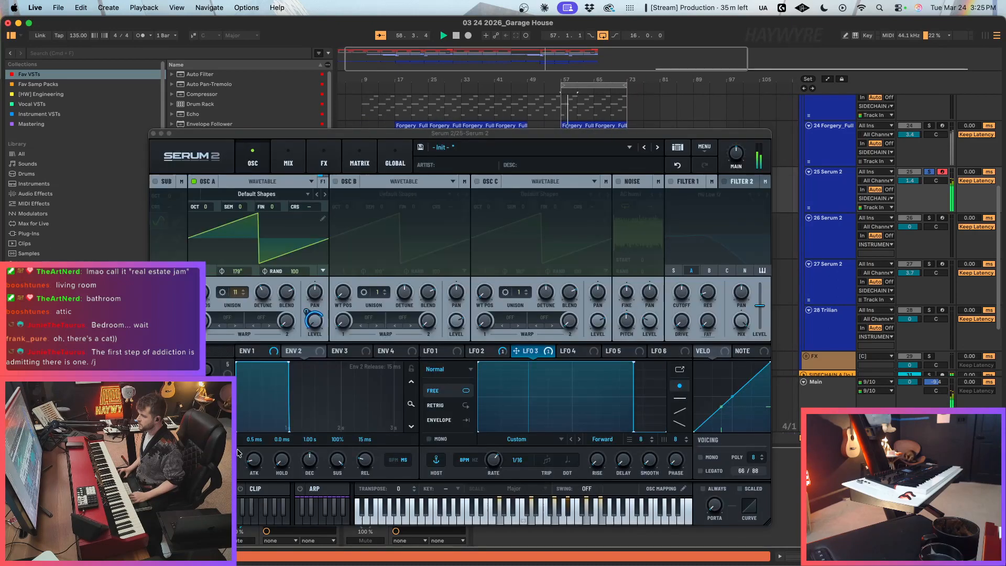
{"action": "left_click", "coordinate": [297, 154]}
{"action": "left_click", "coordinate": [324, 155]}
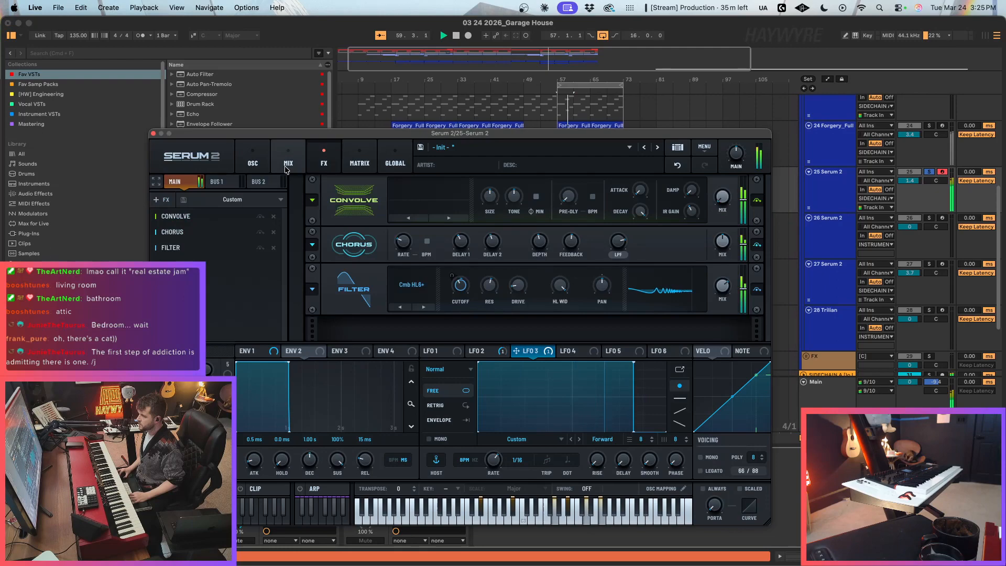
{"action": "left_click", "coordinate": [159, 200]}
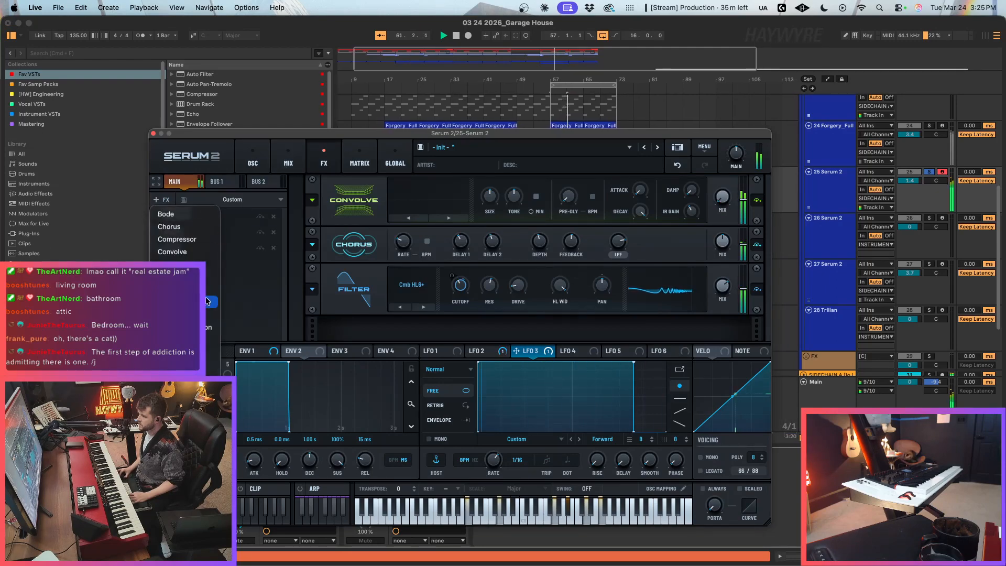
{"action": "left_click", "coordinate": [583, 320]}
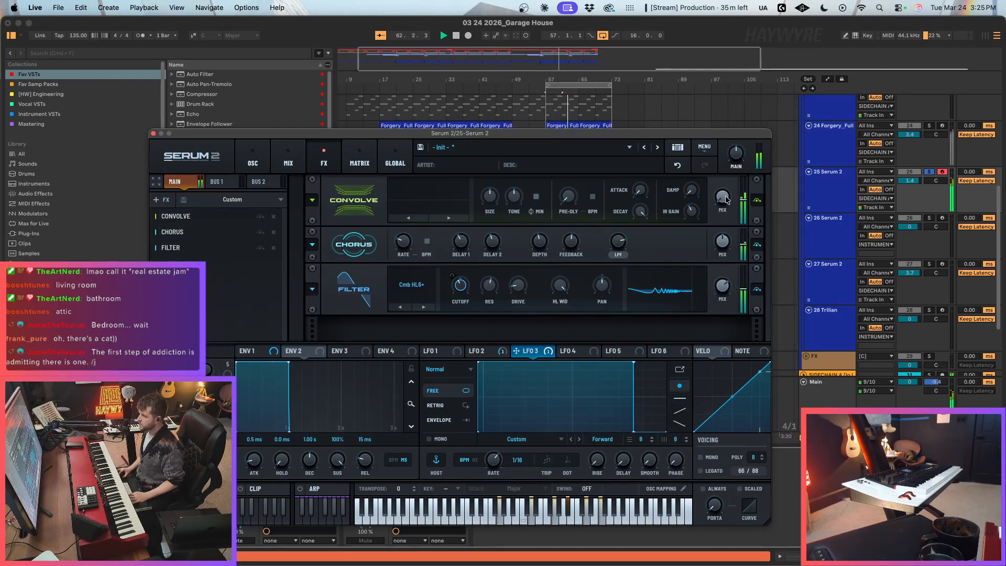
{"action": "left_click", "coordinate": [441, 218]}
{"action": "left_click", "coordinate": [442, 218]}
Step: Adjust the Convolve mix and clear track 25's solo to balance the effect in the full mix
{"action": "mouse_move", "coordinate": [720, 196]}
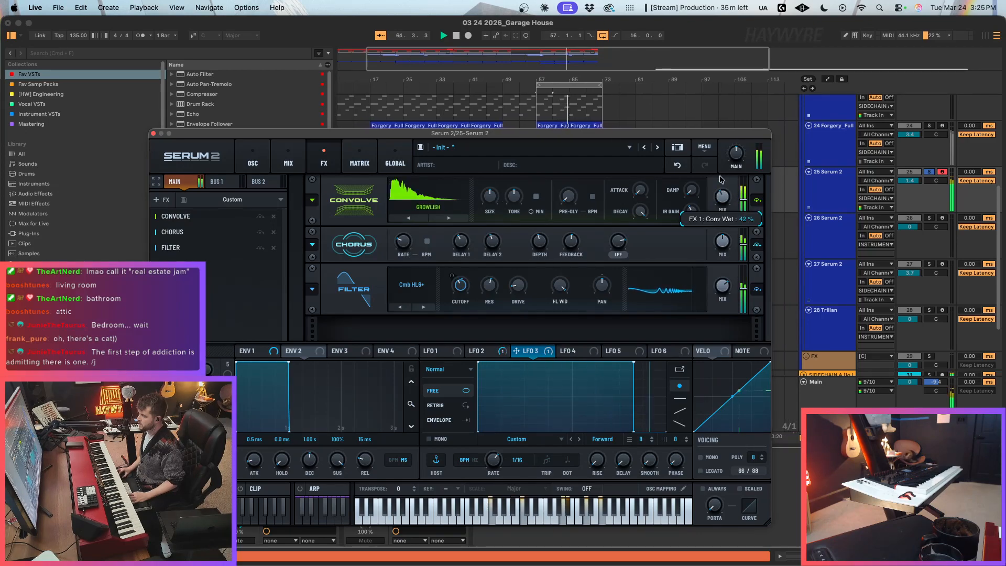
{"action": "mouse_move", "coordinate": [487, 200]}
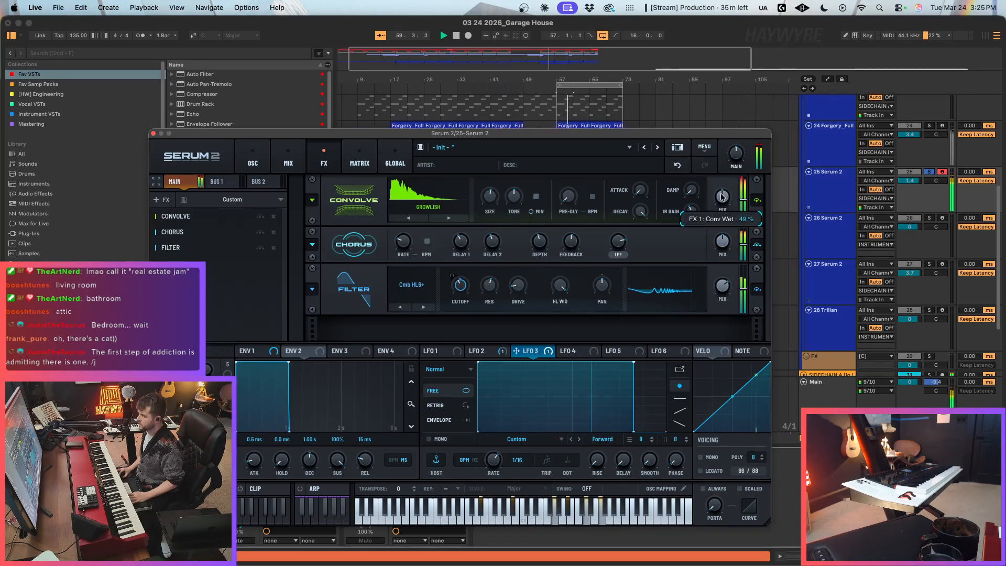
{"action": "left_click", "coordinate": [929, 172]}
{"action": "left_click_drag", "start_coordinate": [718, 201], "coordinate": [714, 219]}
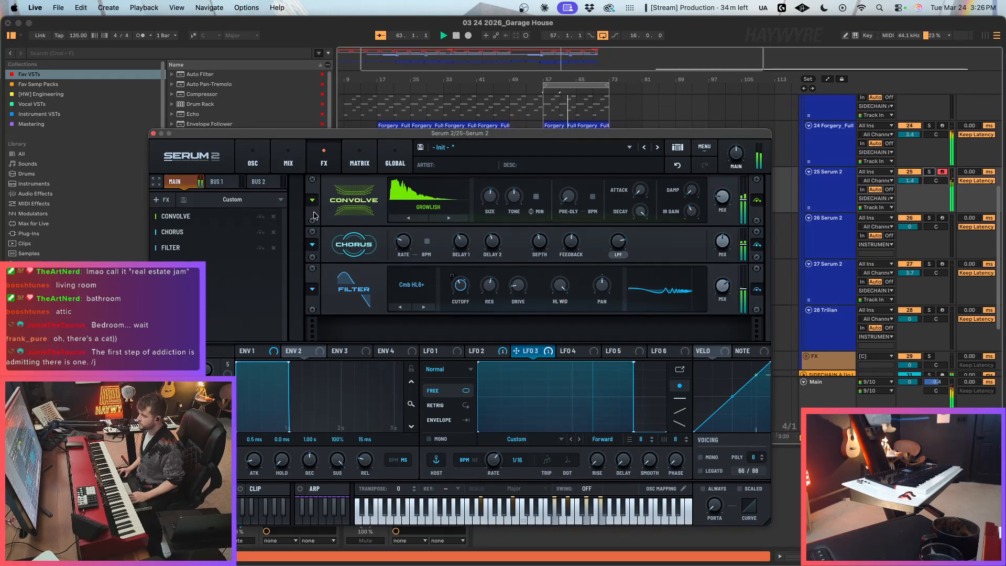
Step: Remove the LFO 3 modulation from oscillator A's level, set that level to 66%, close Serum 2 and stop playback
{"action": "left_click", "coordinate": [252, 158]}
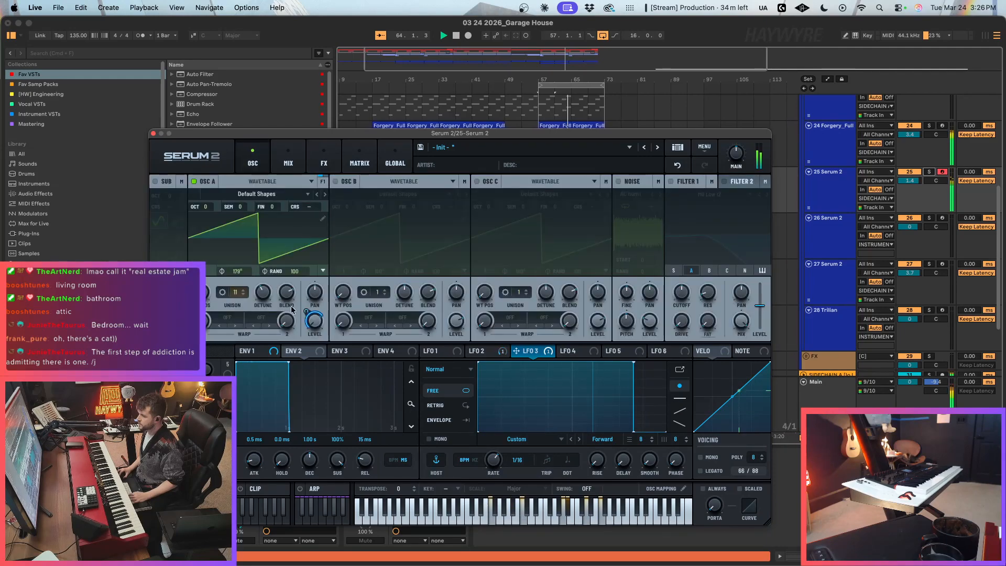
{"action": "right_click", "coordinate": [318, 325]}
{"action": "left_click", "coordinate": [364, 413]}
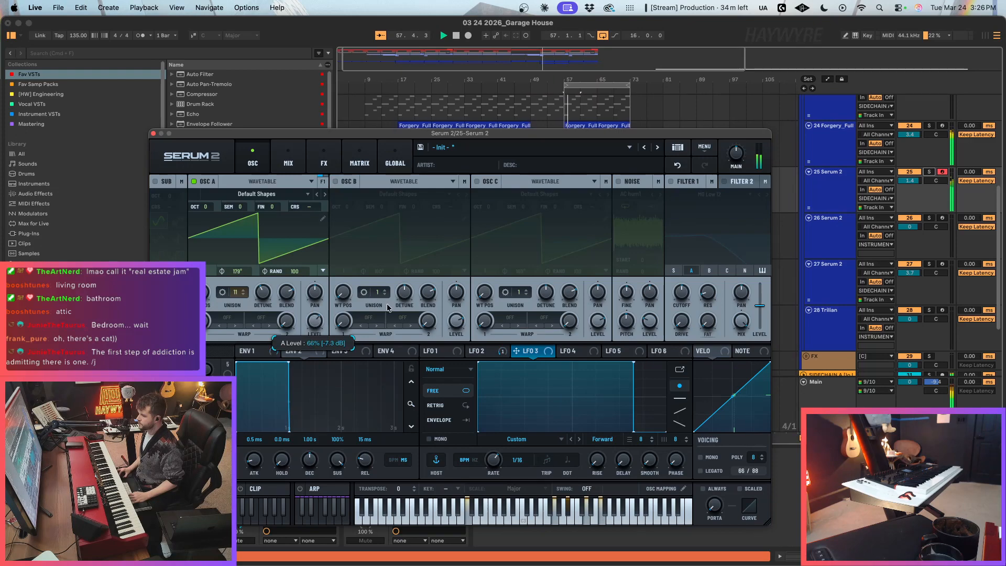
{"action": "left_click", "coordinate": [153, 133]}
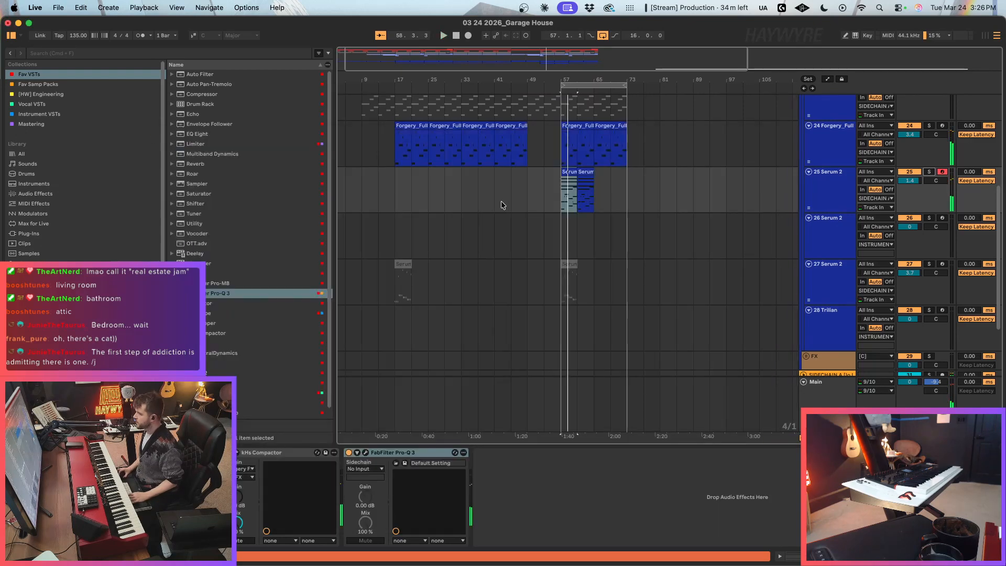
{"action": "key", "text": "space"}
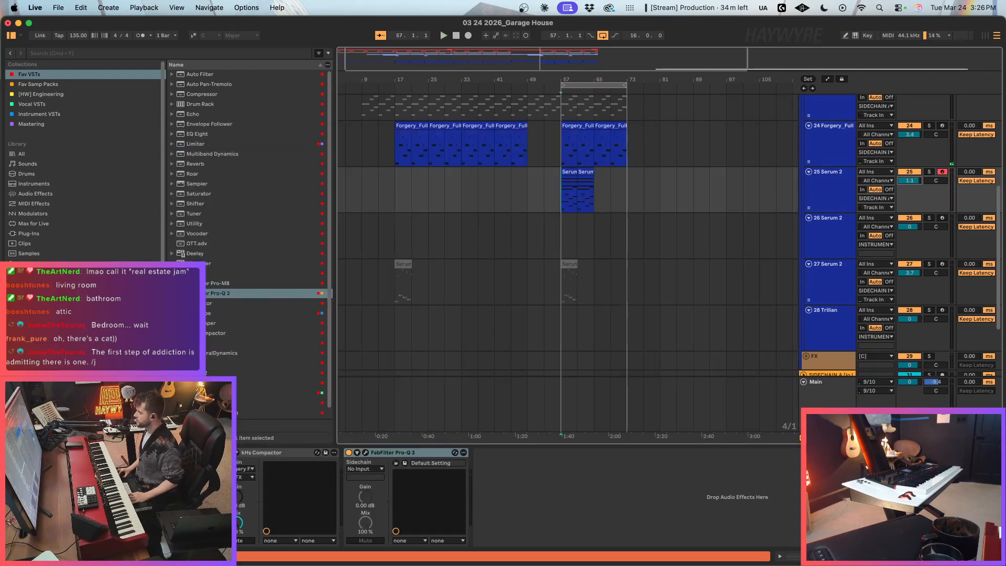
Step: Extend the loop to span bars 1 to 73 and play the arrangement from the beginning
{"action": "scroll", "coordinate": [557, 300], "scroll_direction": "up", "scroll_amount": 3}
{"action": "left_click_drag", "start_coordinate": [594, 68], "coordinate": [340, 86]}
{"action": "key", "text": "space"}
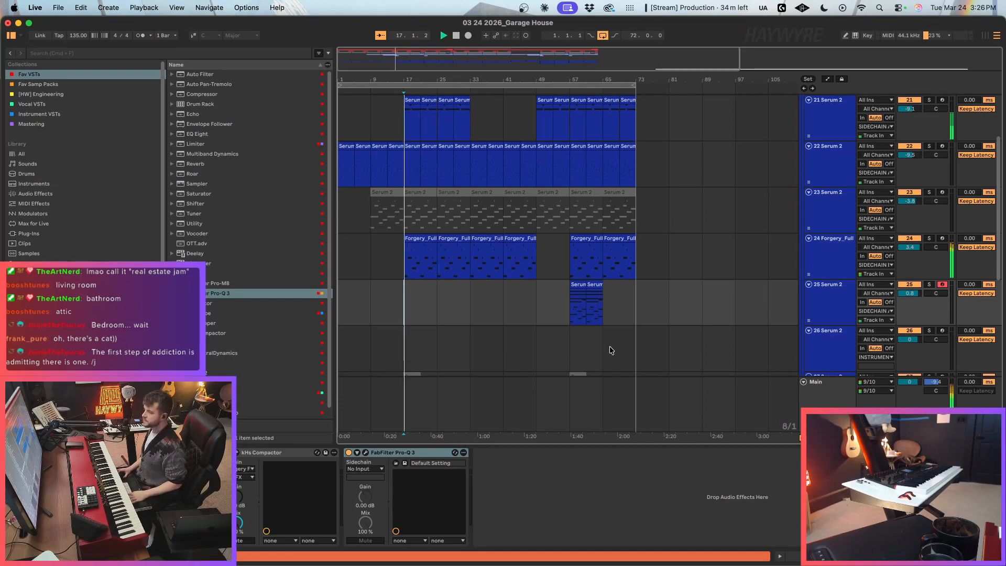
{"action": "left_click", "coordinate": [346, 304]}
{"action": "key", "text": "space"}
Step: Consolidate track 25's two Serum 2 clips from bar 57 to bar 65 into one clip
{"action": "left_click", "coordinate": [569, 309]}
{"action": "left_click_drag", "start_coordinate": [569, 313], "coordinate": [600, 310]}
{"action": "key", "text": "super+j"}
Step: Select the Main track and inspect the devices at the end of its effect chain
{"action": "scroll", "coordinate": [514, 325], "scroll_direction": "up", "scroll_amount": 3}
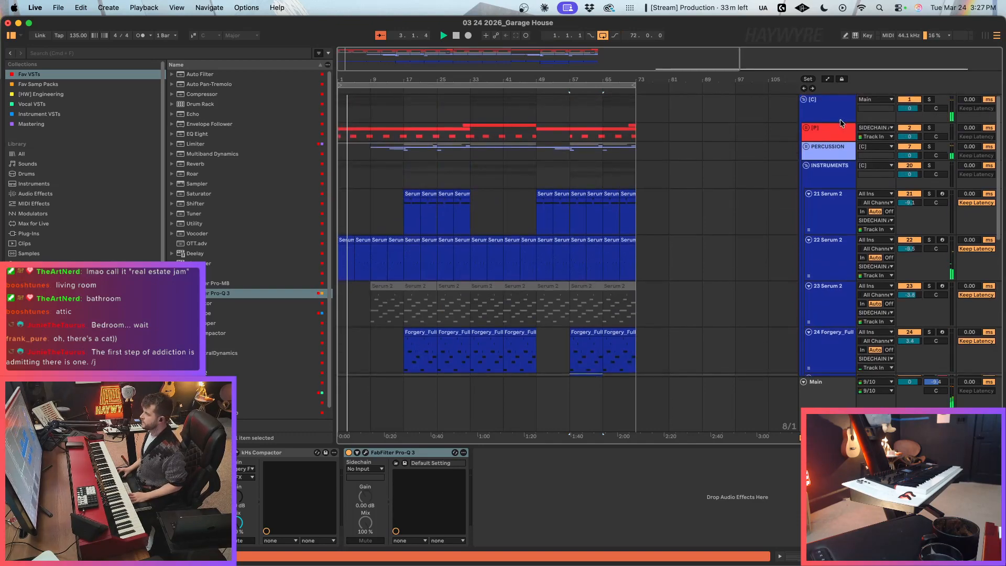
{"action": "scroll", "coordinate": [797, 477], "scroll_direction": "right", "scroll_amount": 10}
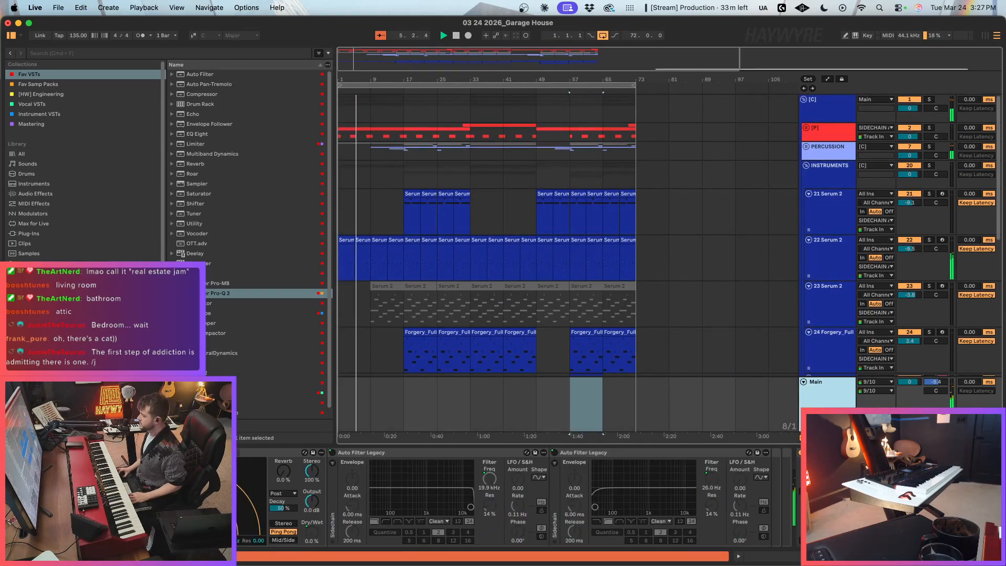
{"action": "left_click", "coordinate": [810, 453]}
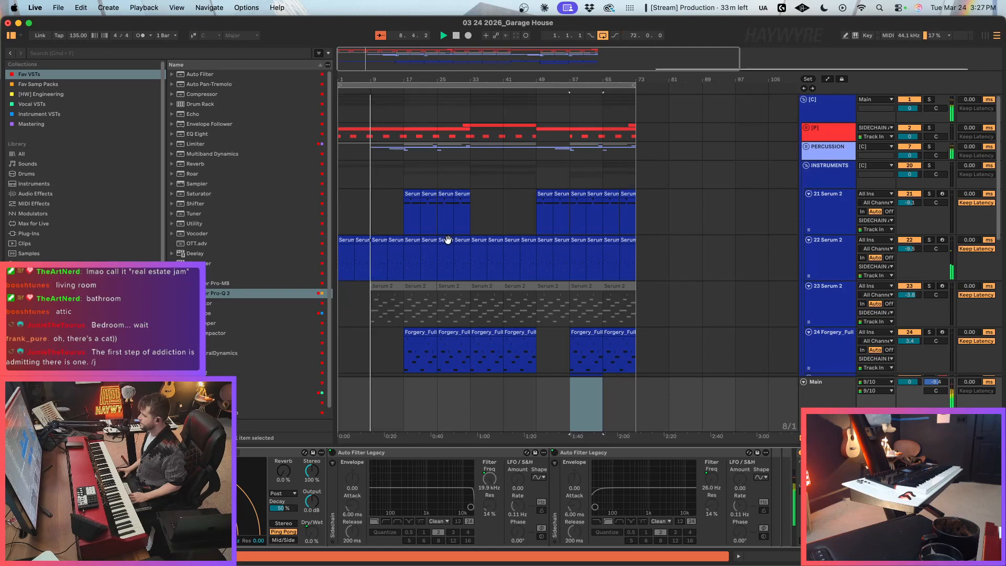
Step: Check the instrument tracks during playback and unfold the [P] group to show its keyboard and vocal tracks
{"action": "scroll", "coordinate": [417, 253], "scroll_direction": "down", "scroll_amount": 10}
{"action": "scroll", "coordinate": [425, 254], "scroll_direction": "up", "scroll_amount": 10}
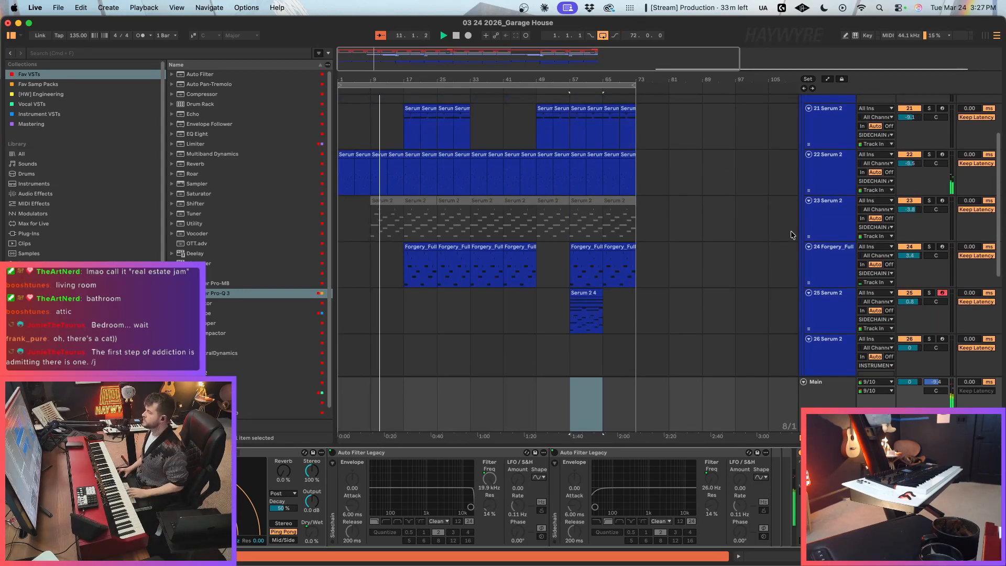
{"action": "scroll", "coordinate": [688, 376], "scroll_direction": "up", "scroll_amount": 1}
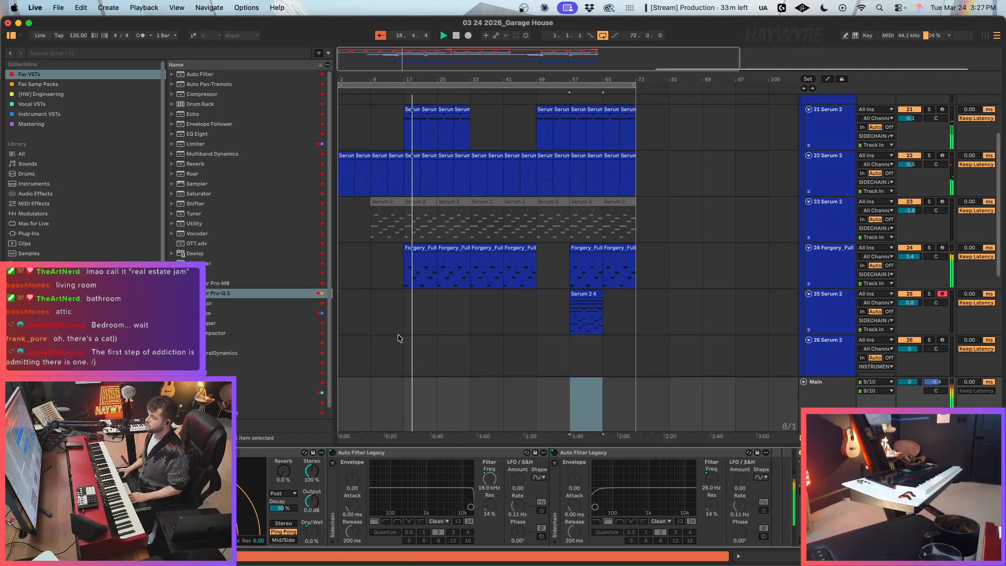
{"action": "scroll", "coordinate": [418, 283], "scroll_direction": "up", "scroll_amount": 4}
{"action": "left_click", "coordinate": [806, 128]}
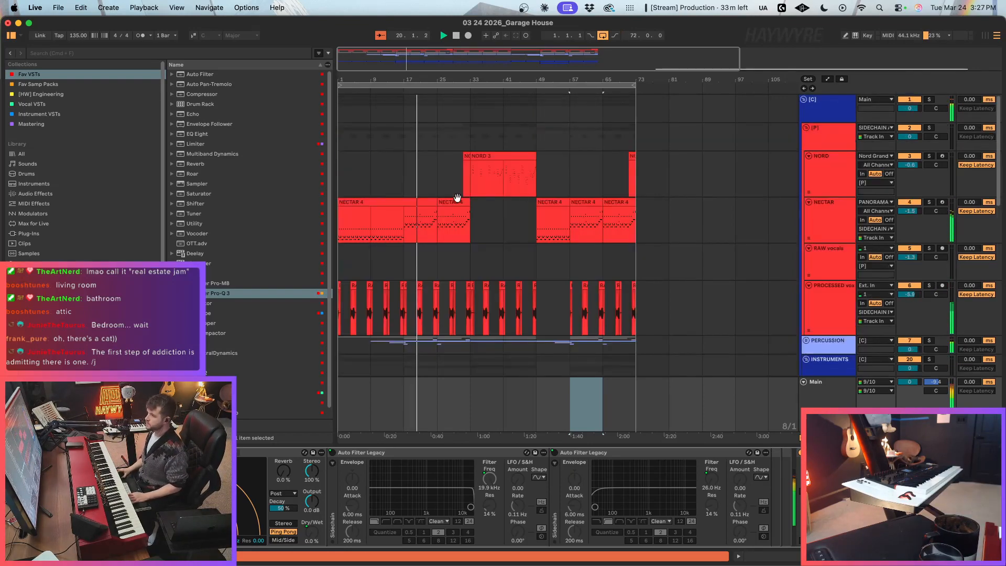
Step: Look through the tracks from the [P] group to the reference tracks while the arrangement plays
{"action": "scroll", "coordinate": [428, 260], "scroll_direction": "down", "scroll_amount": 5}
{"action": "scroll", "coordinate": [428, 260], "scroll_direction": "down", "scroll_amount": 5}
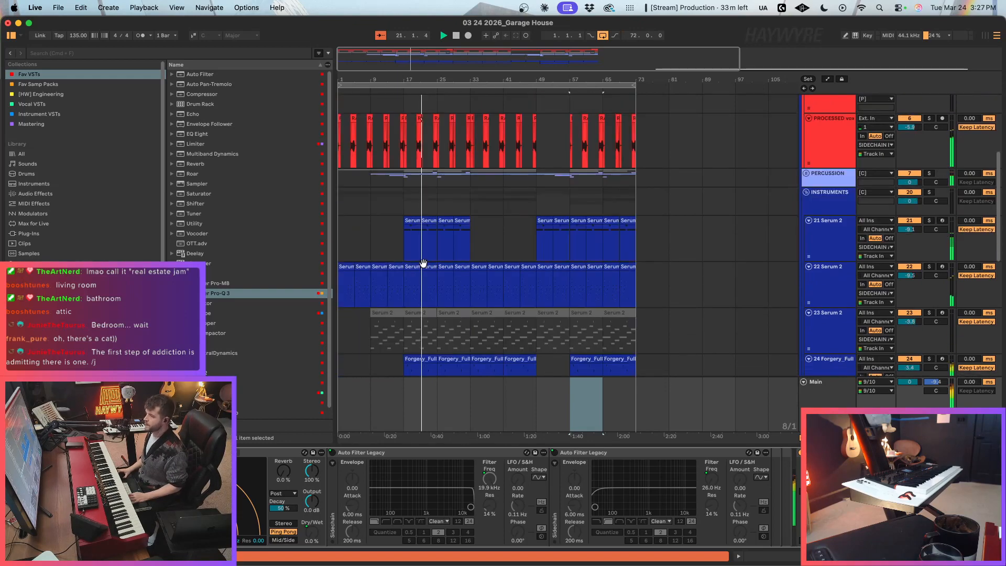
{"action": "scroll", "coordinate": [387, 285], "scroll_direction": "down", "scroll_amount": 18}
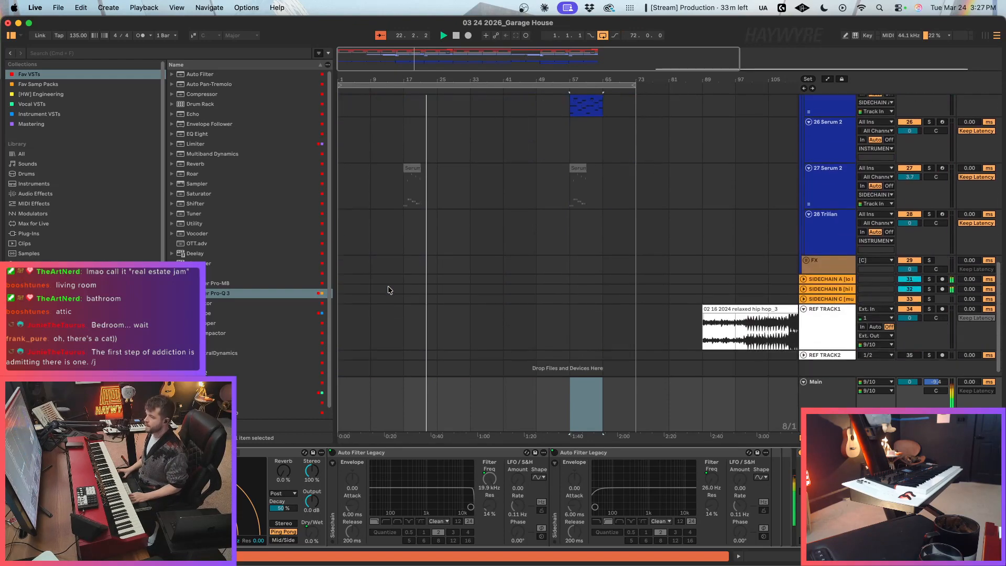
{"action": "scroll", "coordinate": [413, 310], "scroll_direction": "up", "scroll_amount": 15}
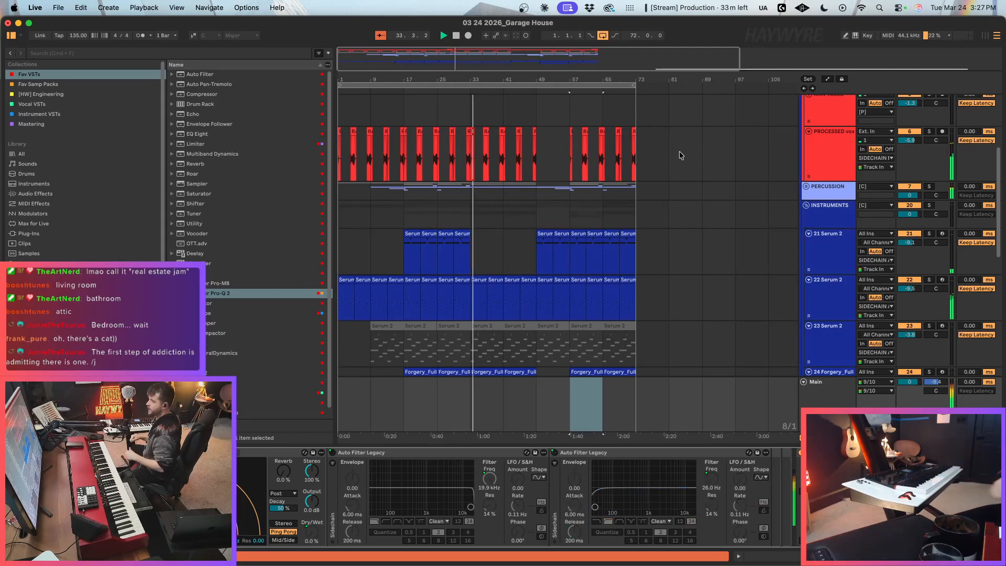
{"action": "scroll", "coordinate": [529, 284], "scroll_direction": "up", "scroll_amount": 5}
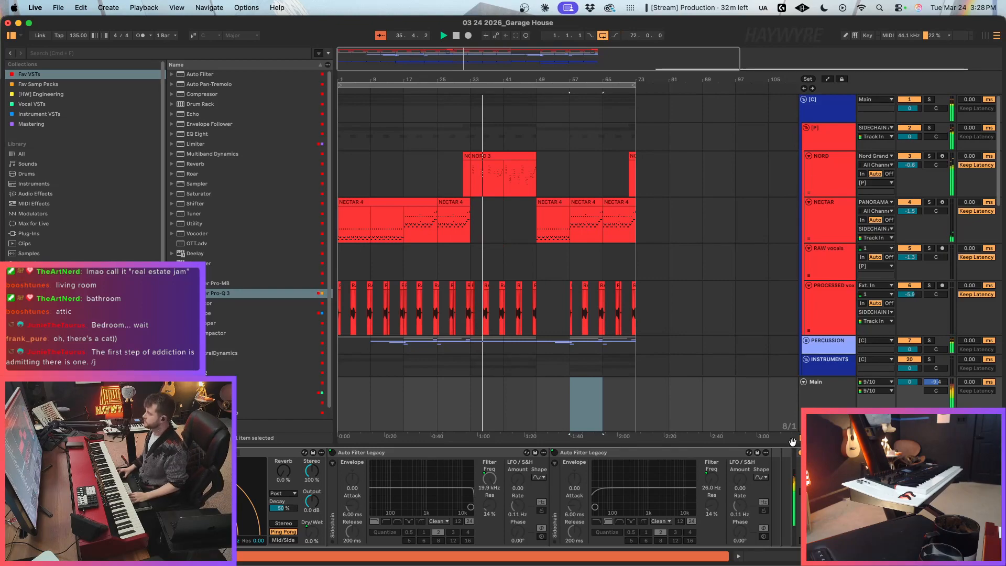
Step: Select the NORD track and arm it for recording while the arrangement plays
{"action": "left_click", "coordinate": [820, 386]}
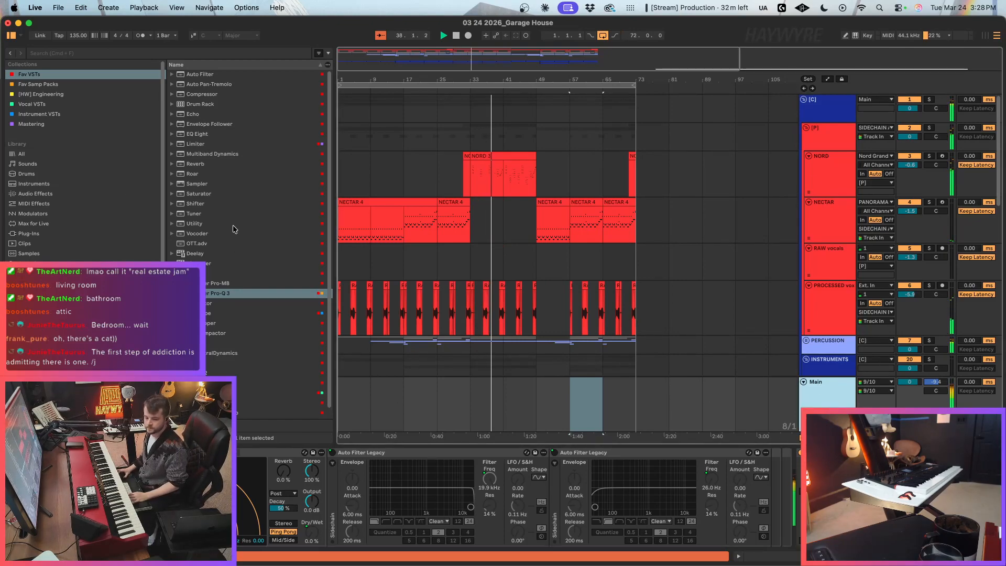
{"action": "left_click", "coordinate": [501, 184]}
{"action": "left_click", "coordinate": [942, 157]}
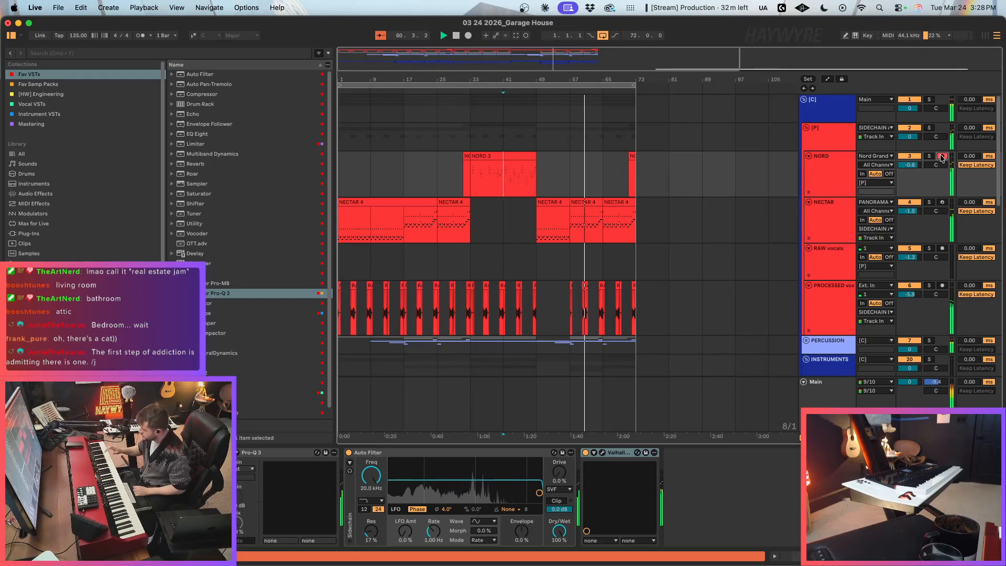
Step: Duplicate track 25's Serum 2 clip from bar 57 so the copy fills bars 65 to 73
{"action": "scroll", "coordinate": [682, 107], "scroll_direction": "down", "scroll_amount": 5}
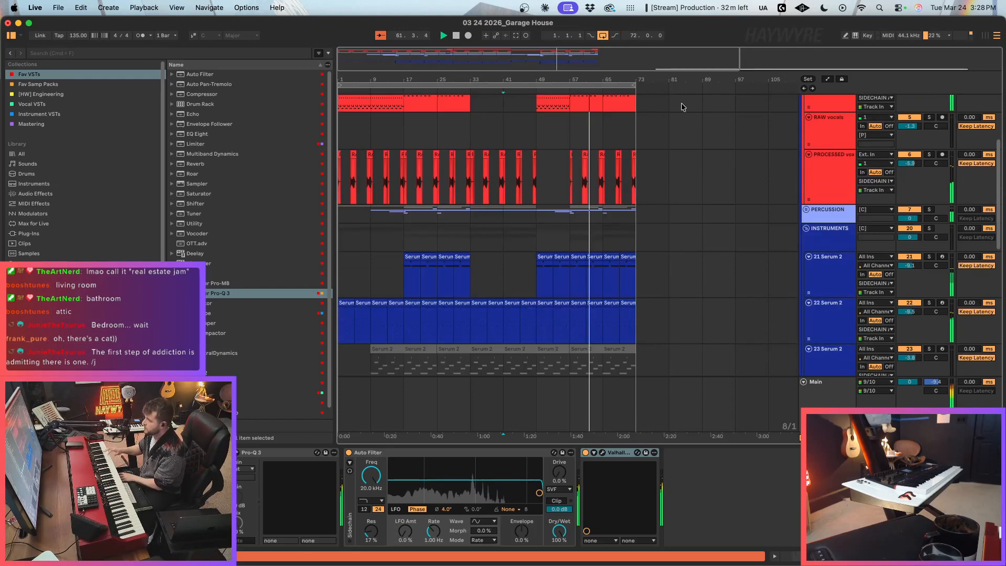
{"action": "scroll", "coordinate": [683, 107], "scroll_direction": "down", "scroll_amount": 9}
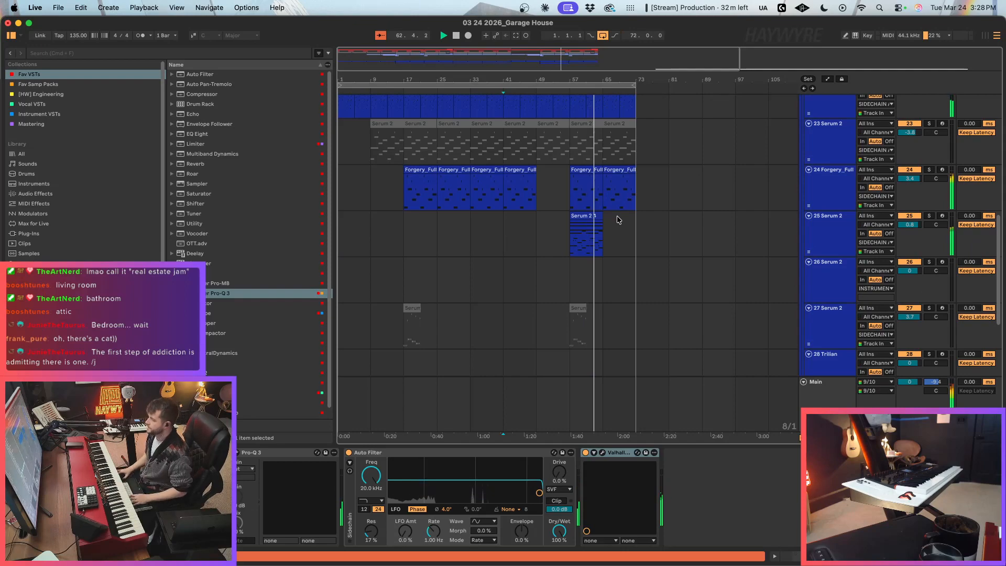
{"action": "left_click", "coordinate": [588, 215]}
{"action": "key", "text": "super+d"}
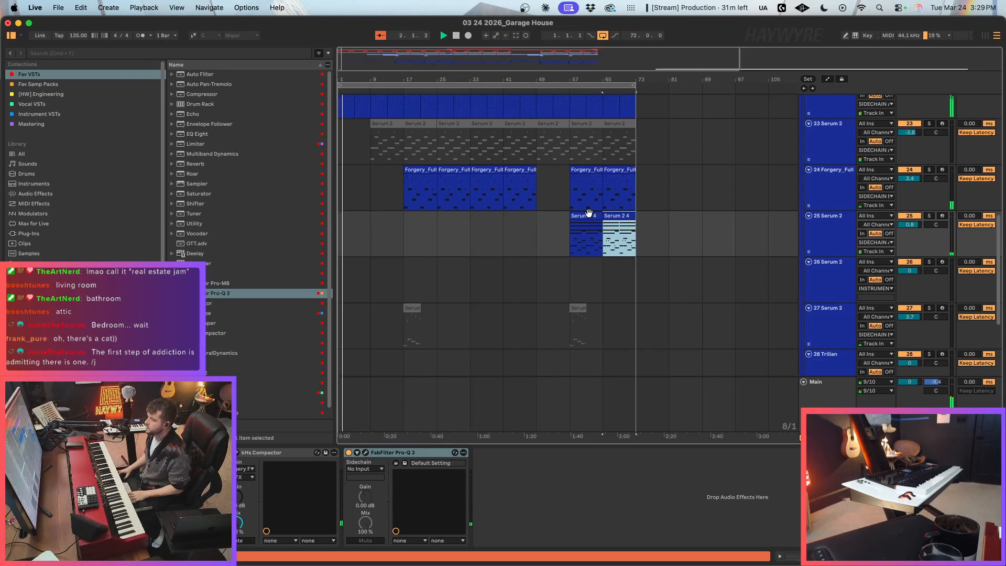
Step: Stop playback and consolidate the NORD and NECTAR tracks from bar 1 to bar 73 into one clip each
{"action": "scroll", "coordinate": [632, 231], "scroll_direction": "up", "scroll_amount": 4}
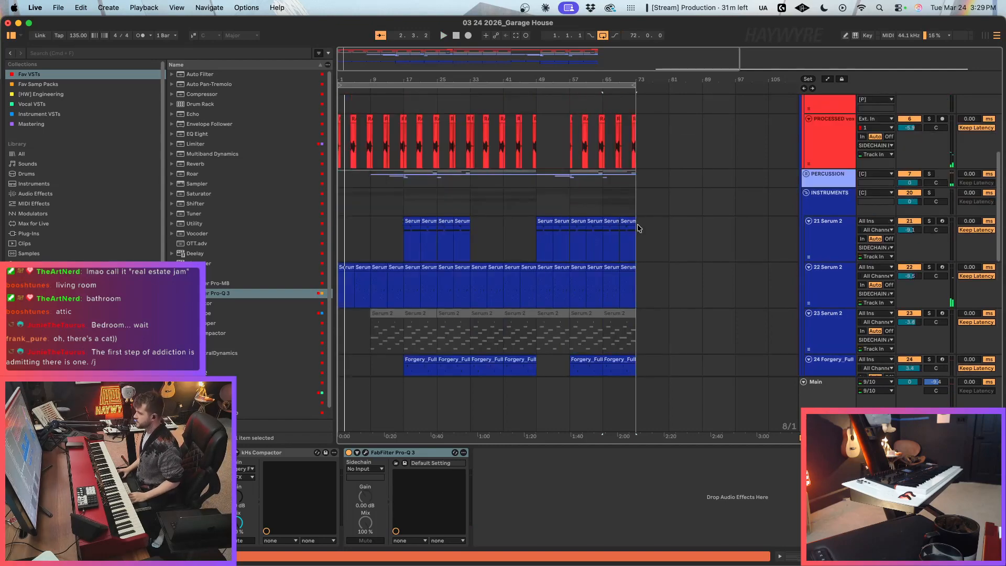
{"action": "scroll", "coordinate": [632, 229], "scroll_direction": "up", "scroll_amount": 4}
{"action": "left_click_drag", "start_coordinate": [642, 183], "coordinate": [336, 214]}
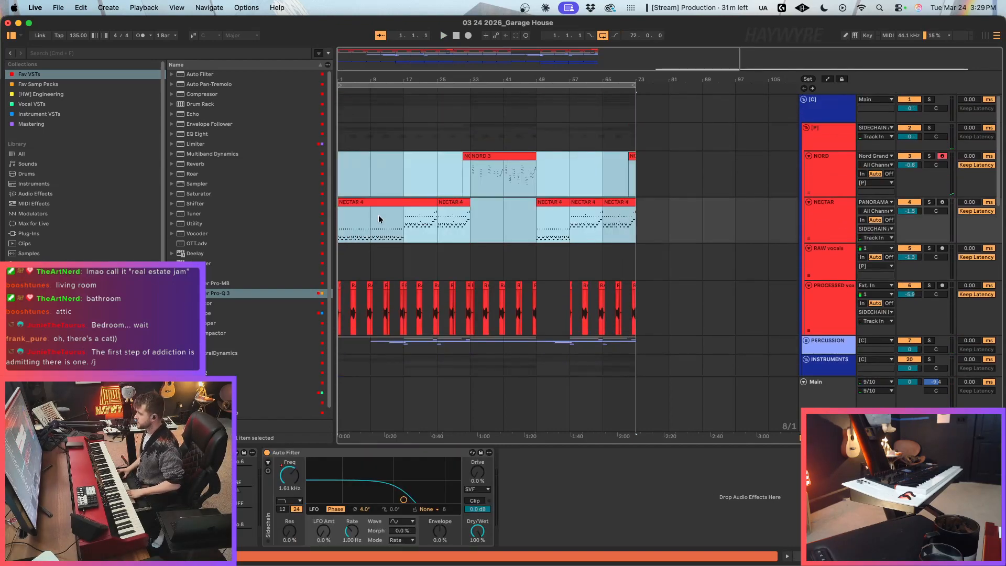
{"action": "key", "text": "super+j"}
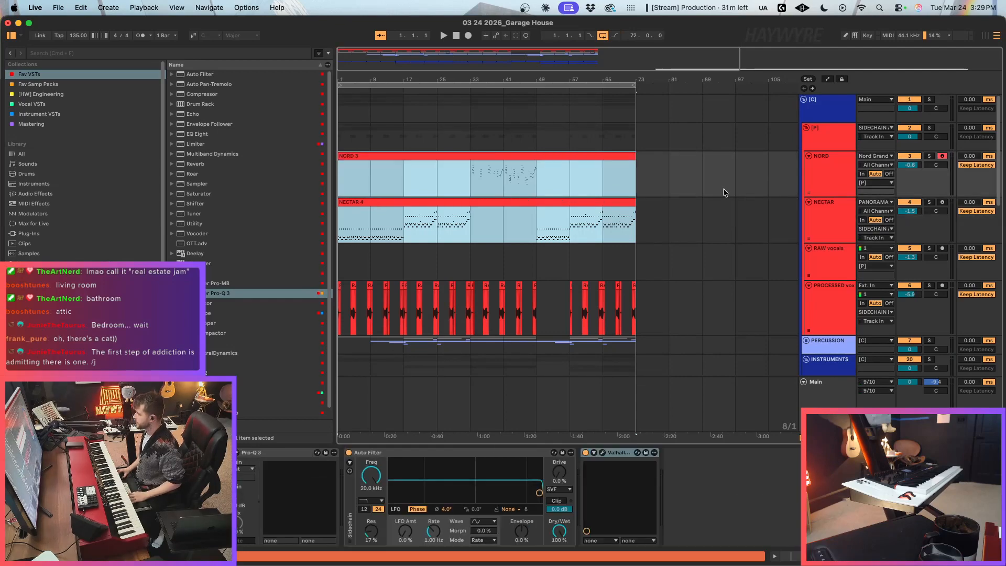
Step: Deactivate the consolidated NORD and NECTAR clips and arm the NECTAR track alongside NORD
{"action": "left_click", "coordinate": [651, 201]}
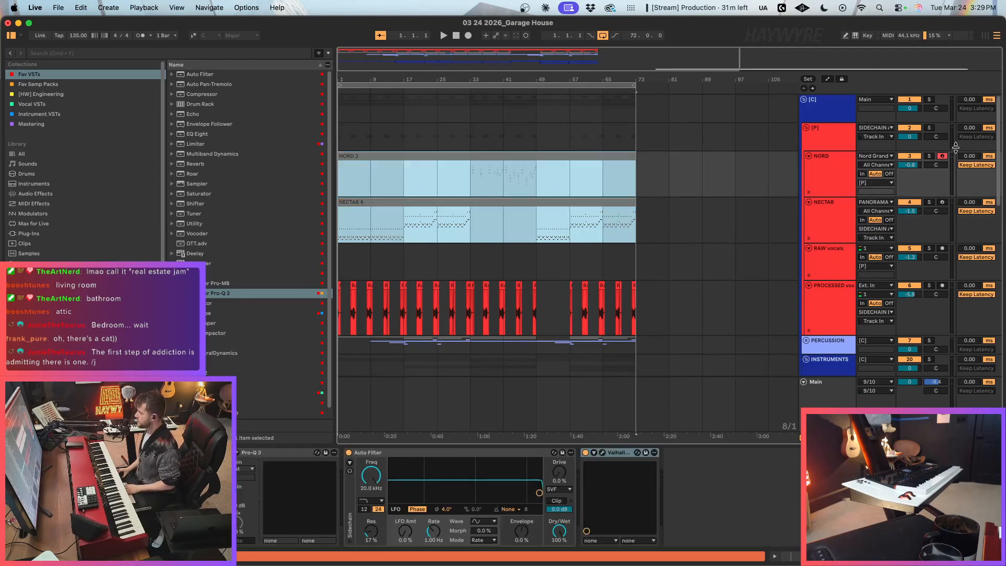
{"action": "left_click", "coordinate": [943, 201]}
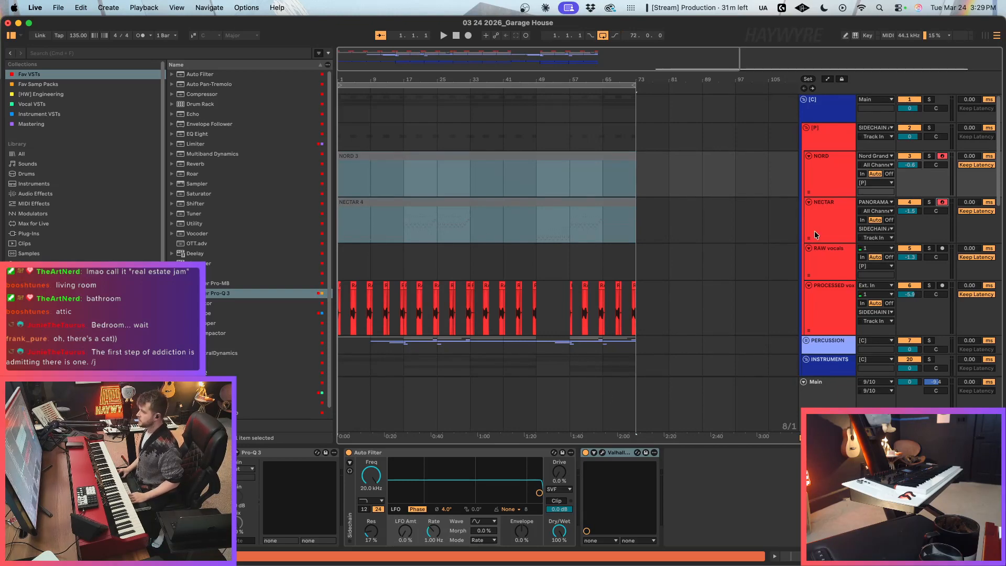
Step: Reshape NECTAR's Auto Filter frequency automation to ramp down from 20.0 kHz into bar 49, hide automation and place the cursor at bar 1 on NORD
{"action": "key", "text": "a"}
{"action": "left_click", "coordinate": [431, 226]}
{"action": "left_click", "coordinate": [515, 219]}
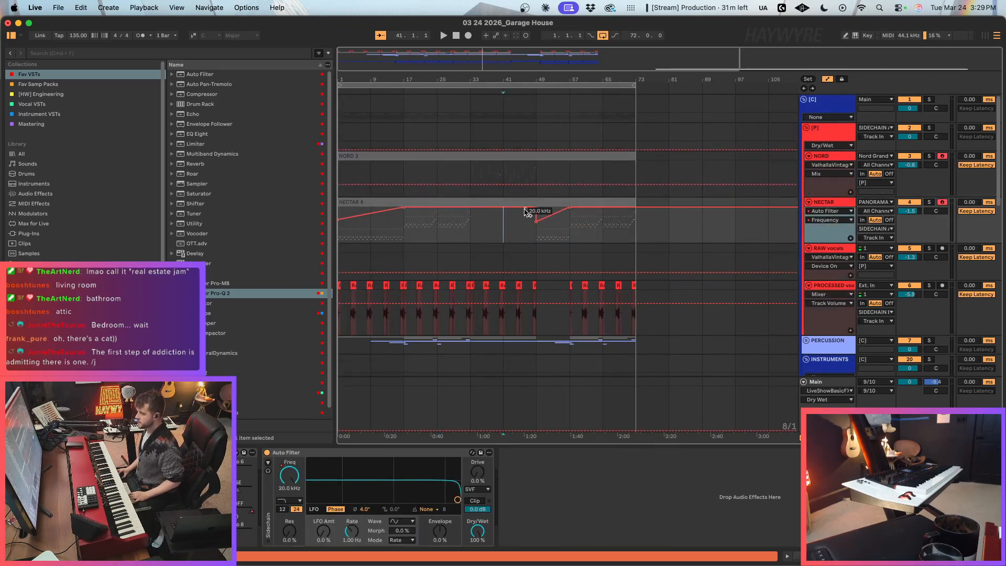
{"action": "left_click_drag", "start_coordinate": [534, 211], "coordinate": [537, 208]}
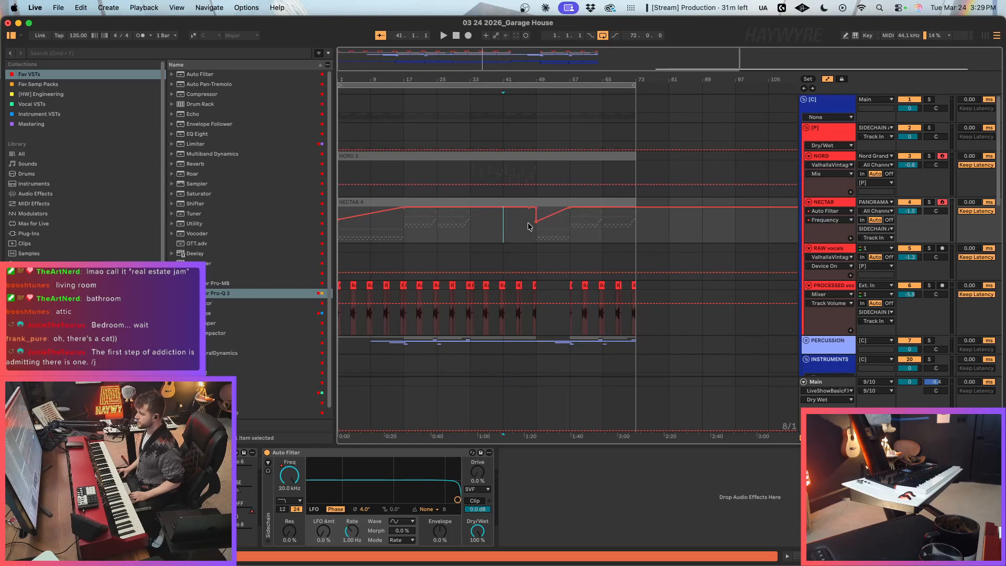
{"action": "left_click", "coordinate": [536, 209]}
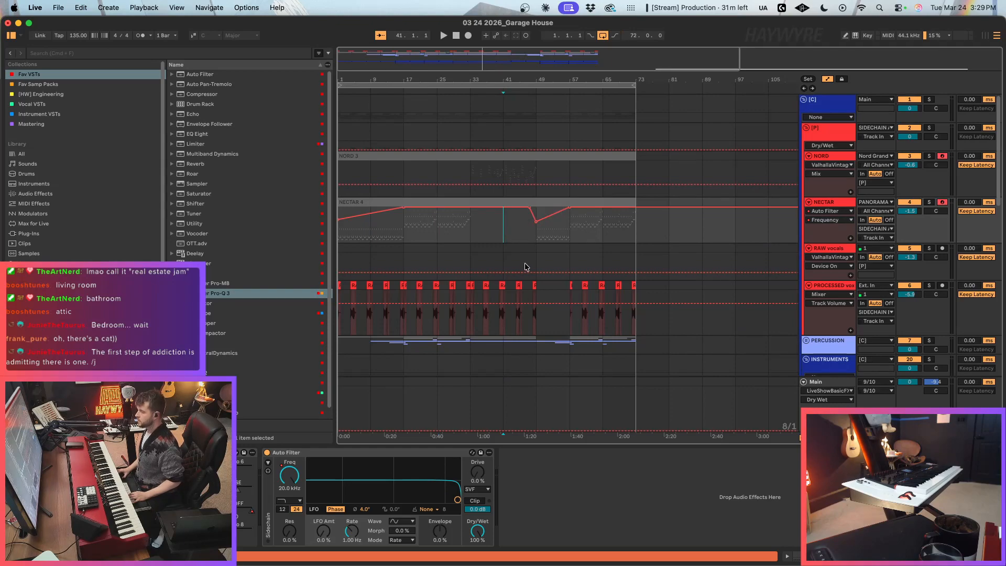
{"action": "left_click", "coordinate": [537, 239]}
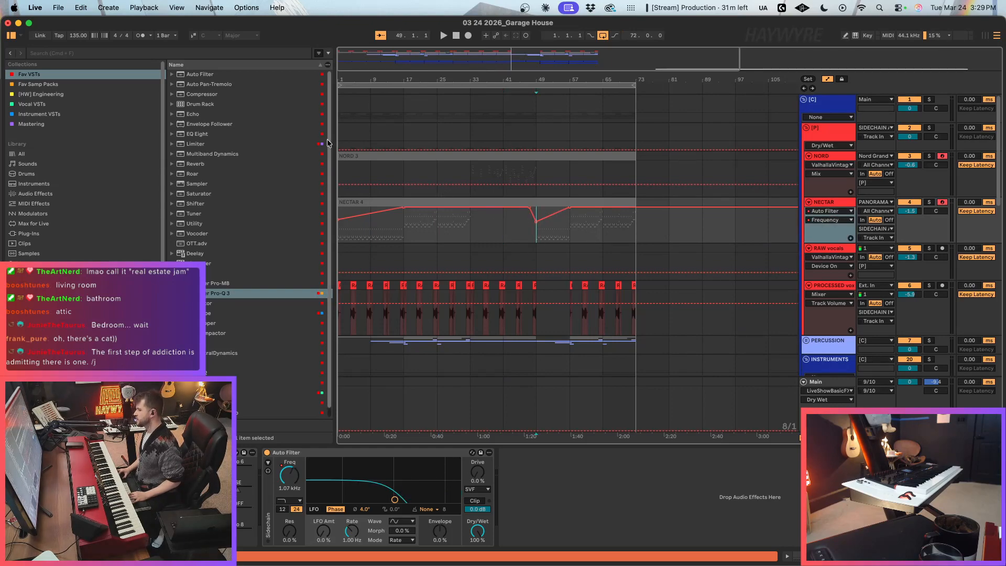
{"action": "key", "text": "a"}
{"action": "left_click", "coordinate": [352, 188]}
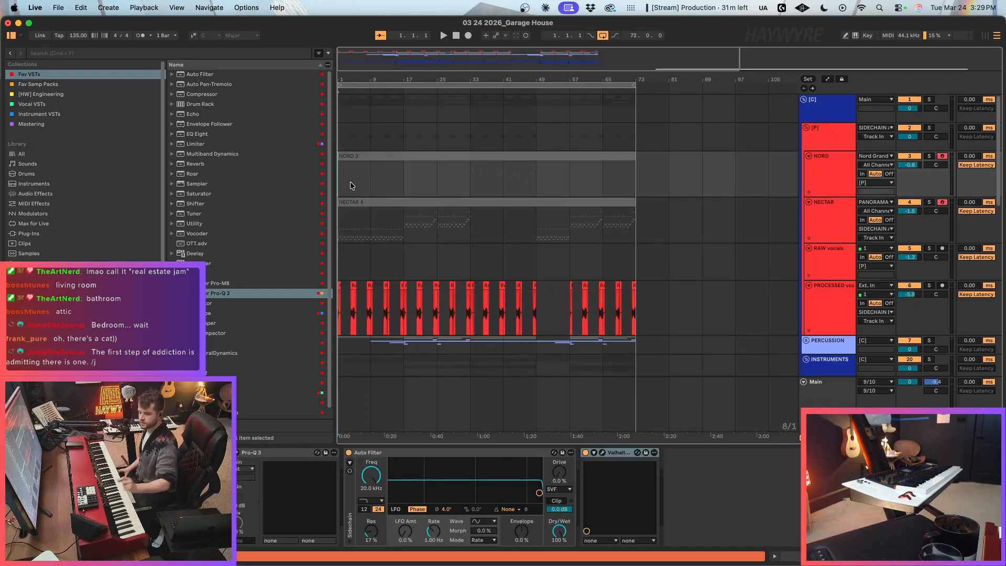